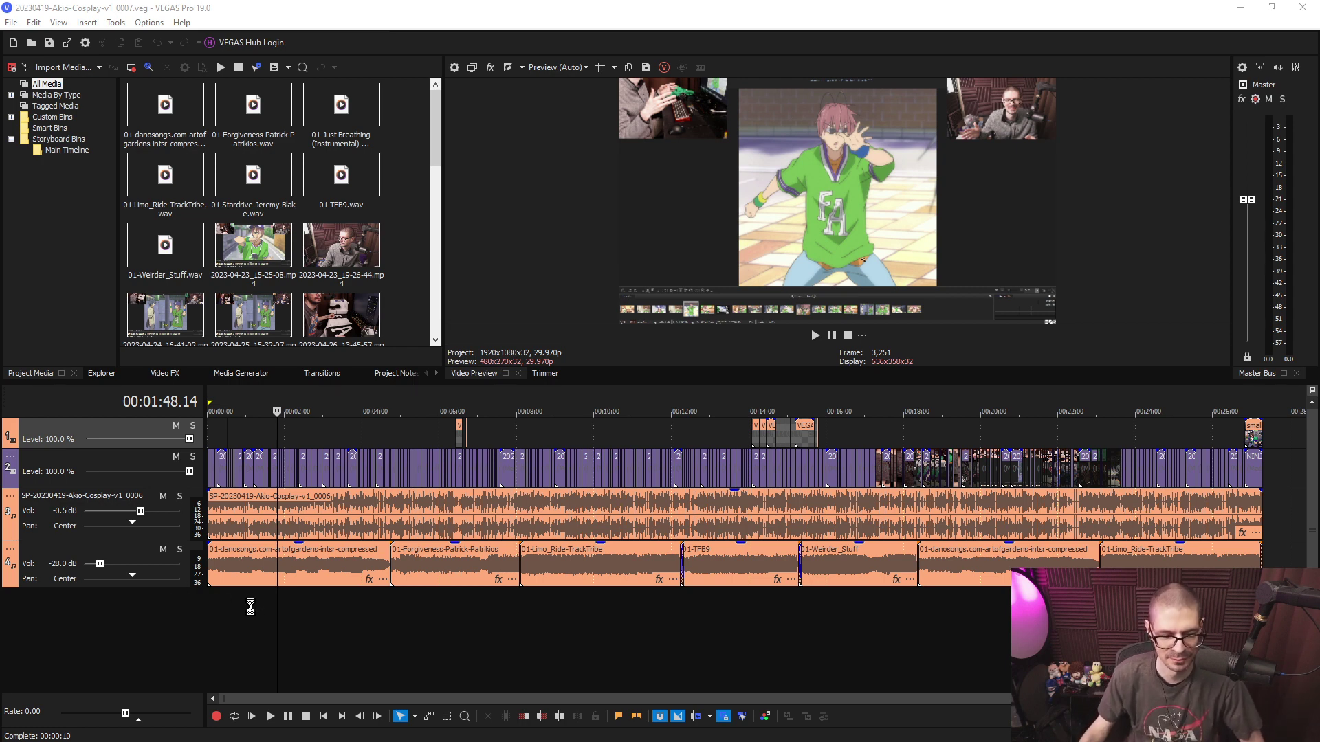
# Delete the background music track beneath the main SP-20230419-Akio-Cosplay-v1_0006 audio, including all of its events.
pyautogui.click(252, 573)
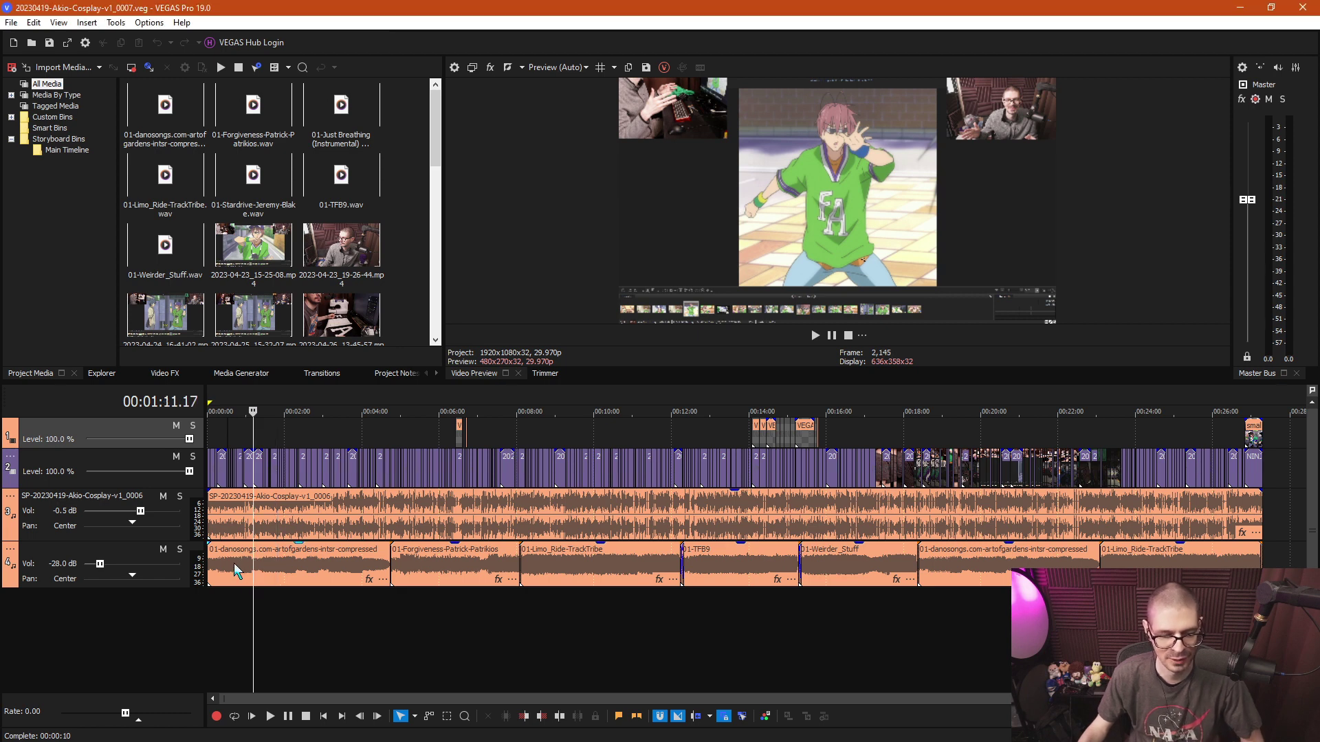
pyautogui.click(230, 563)
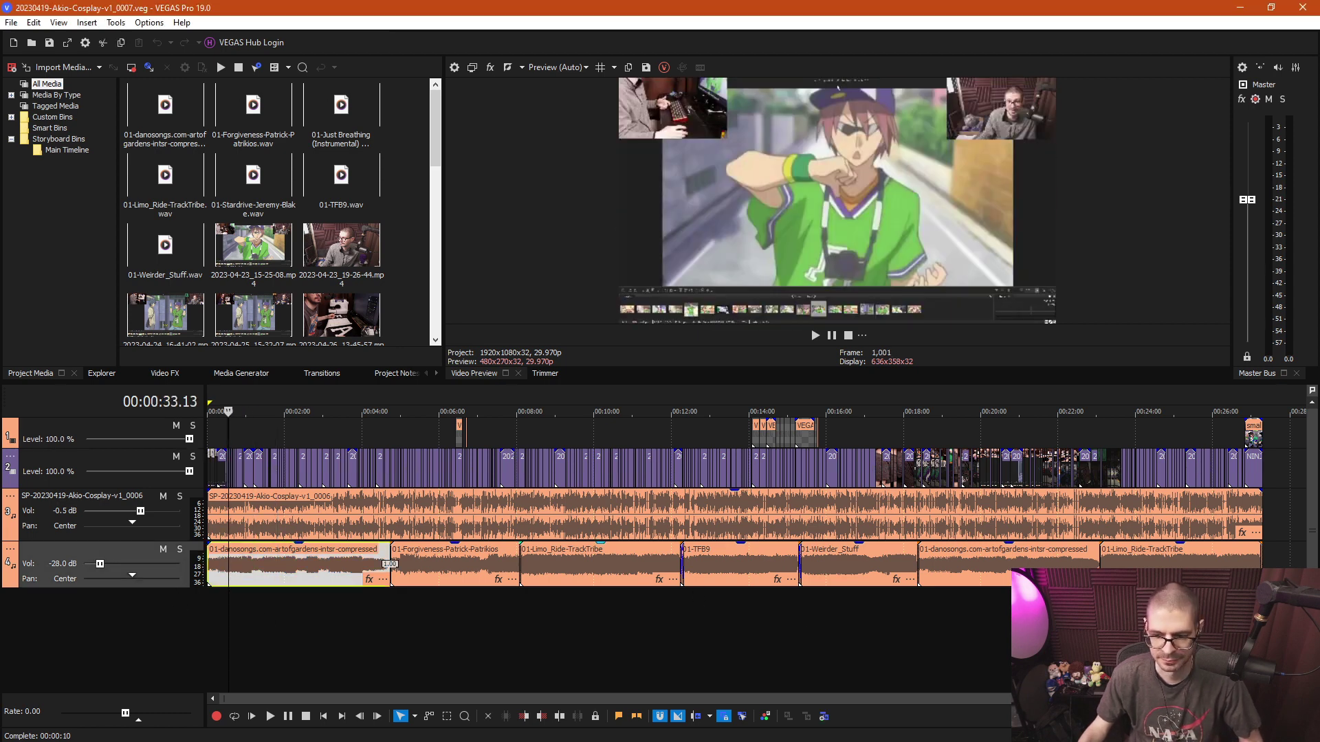
pyautogui.click(1171, 639)
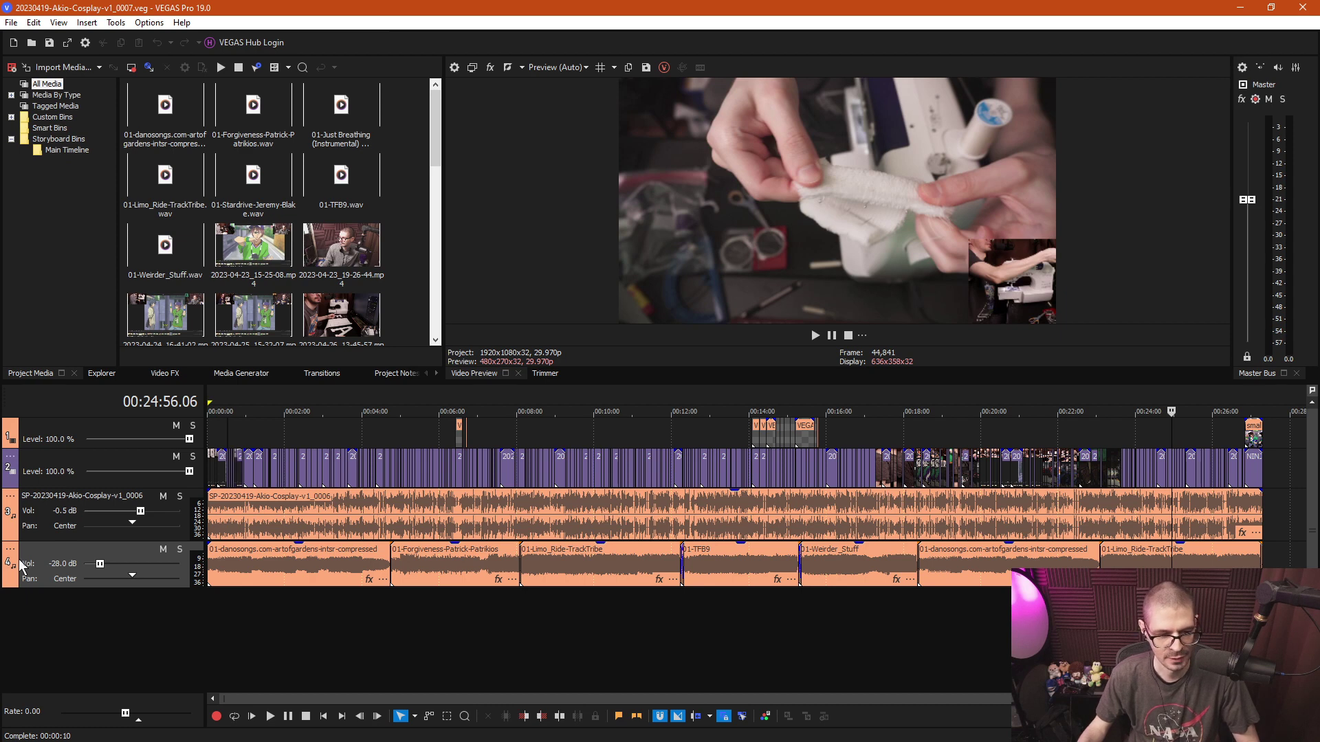
pyautogui.rightClick(33, 558)
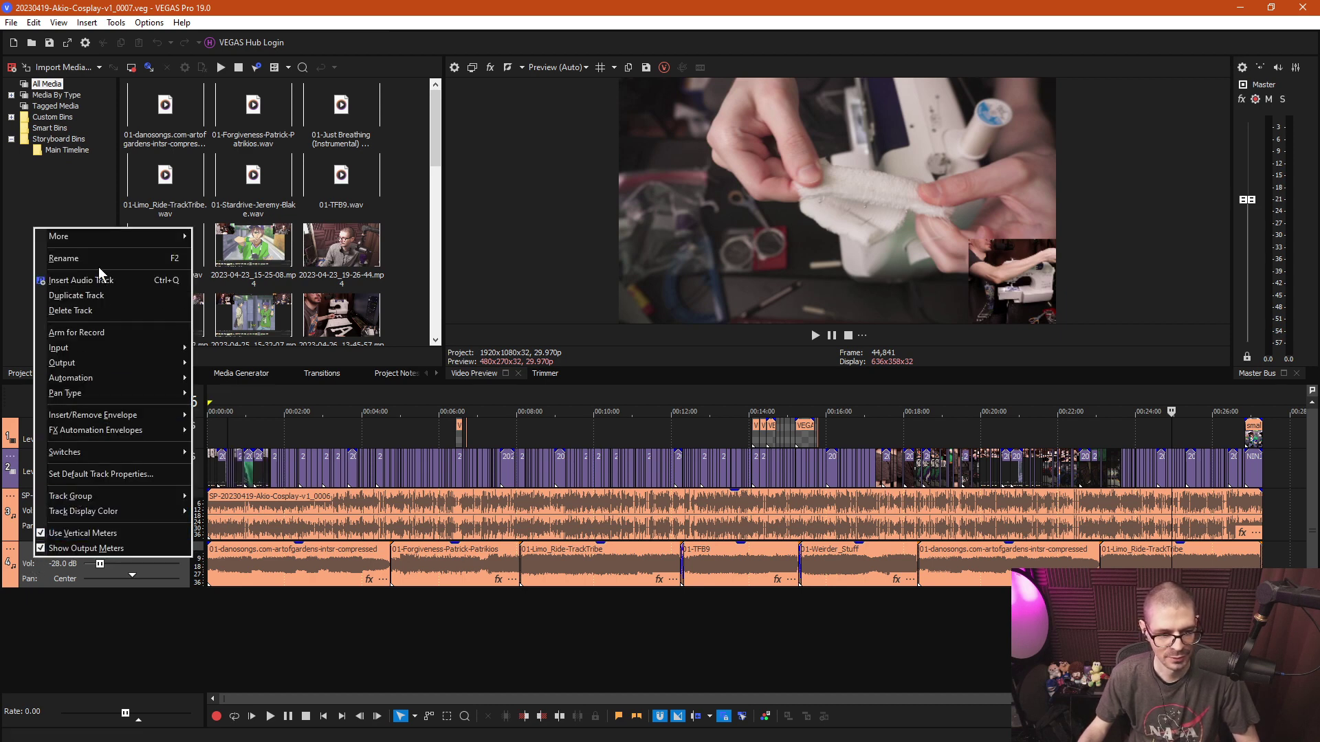
pyautogui.click(76, 313)
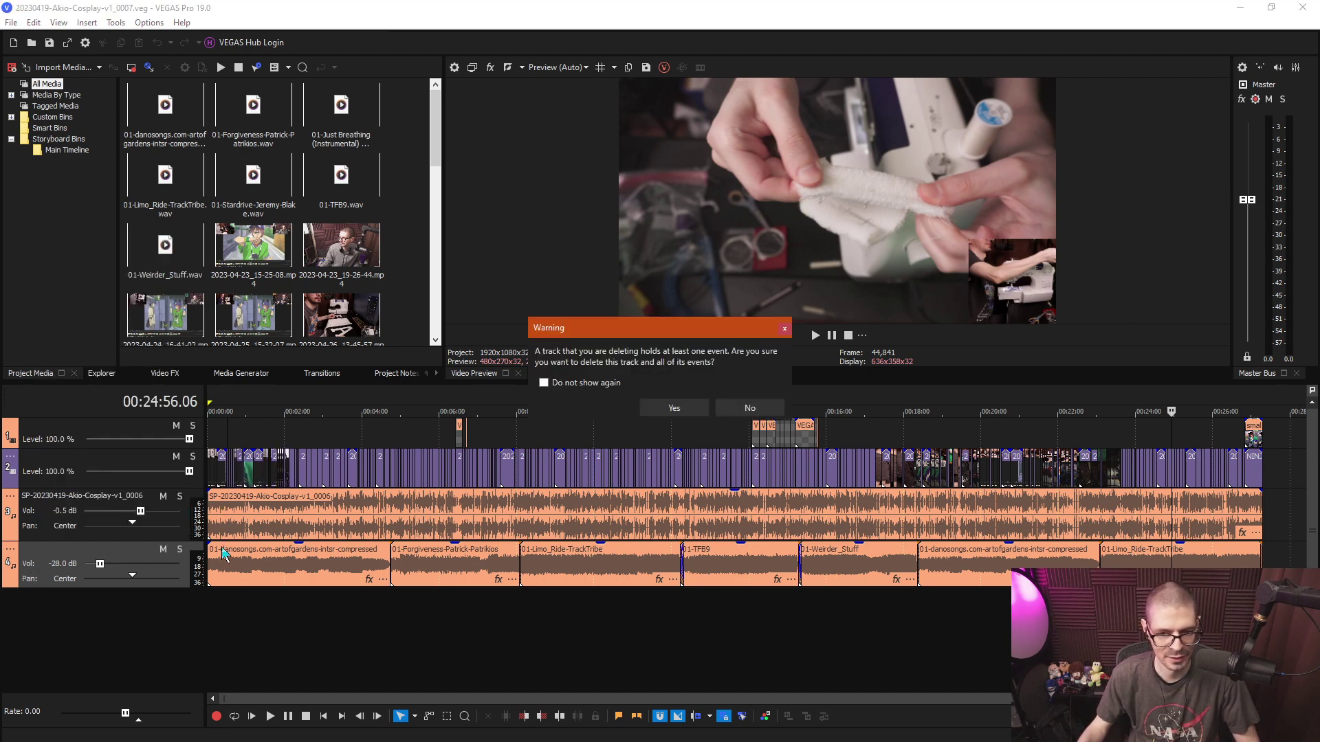
pyautogui.click(668, 408)
# Examine the remaining video and audio tracks, checking the end of the project and the clips in its opening section.
pyautogui.click(263, 430)
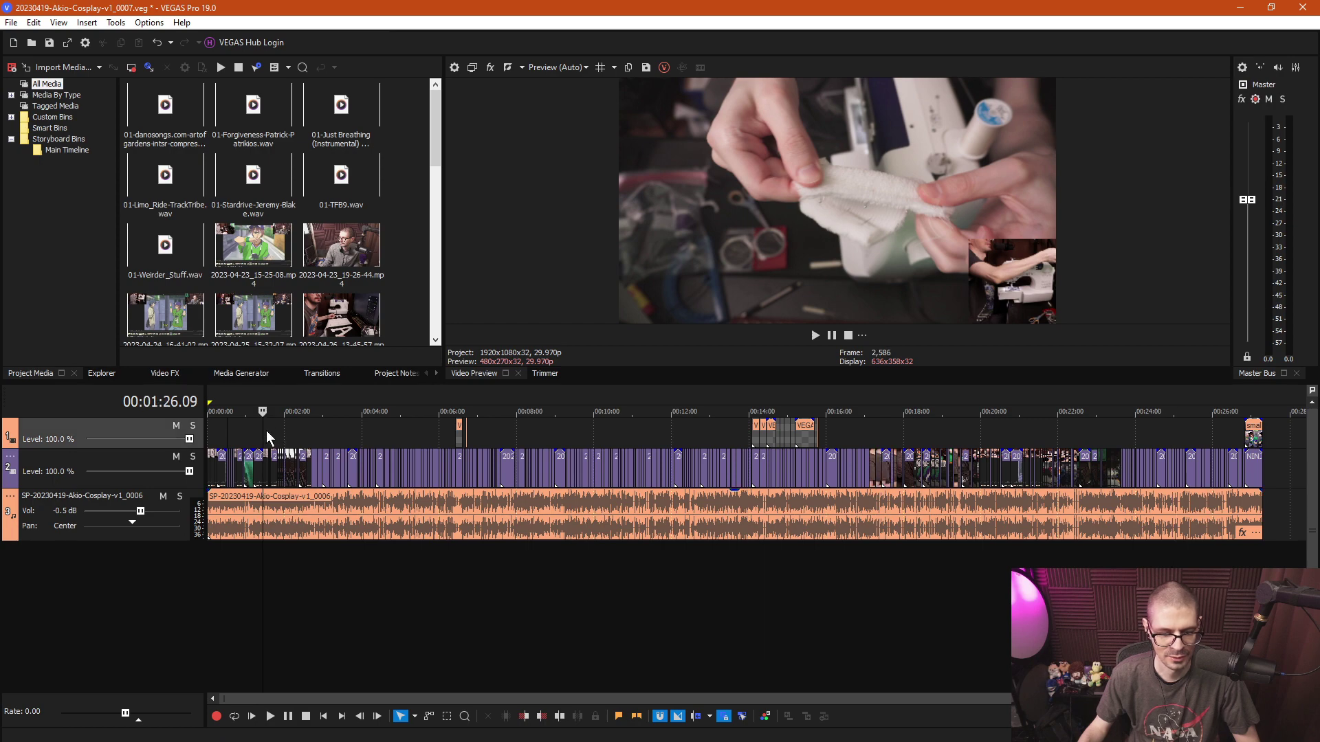
pyautogui.scroll(3, 297, 474)
pyautogui.scroll(-3, 358, 473)
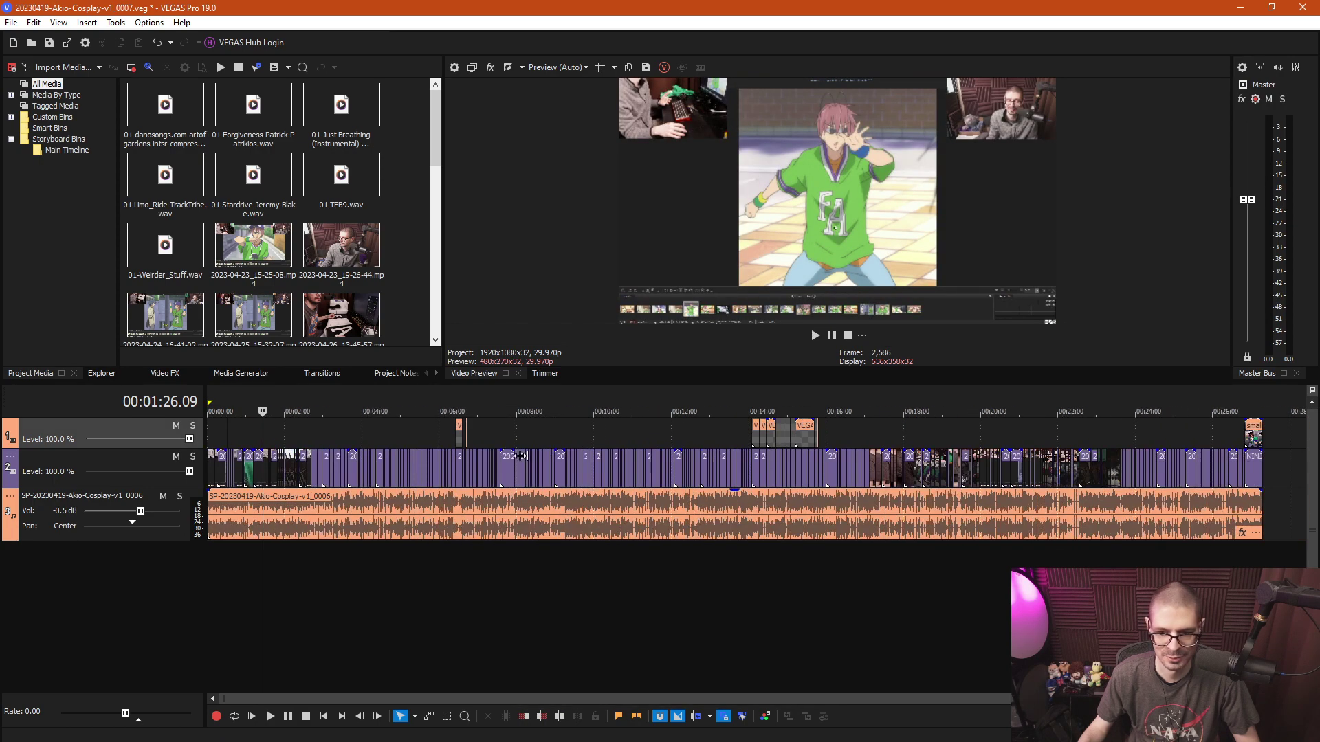
pyautogui.click(1257, 474)
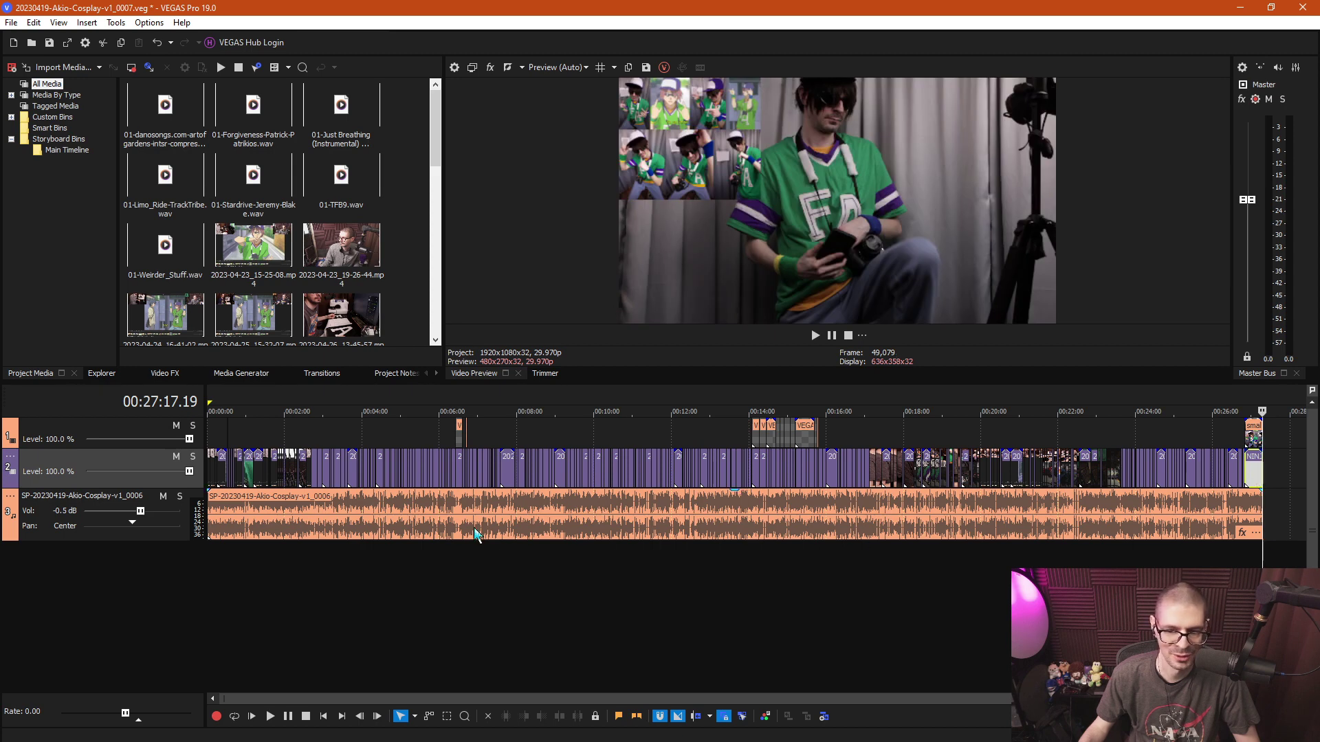
pyautogui.moveTo(407, 427); pyautogui.dragTo(246, 442)
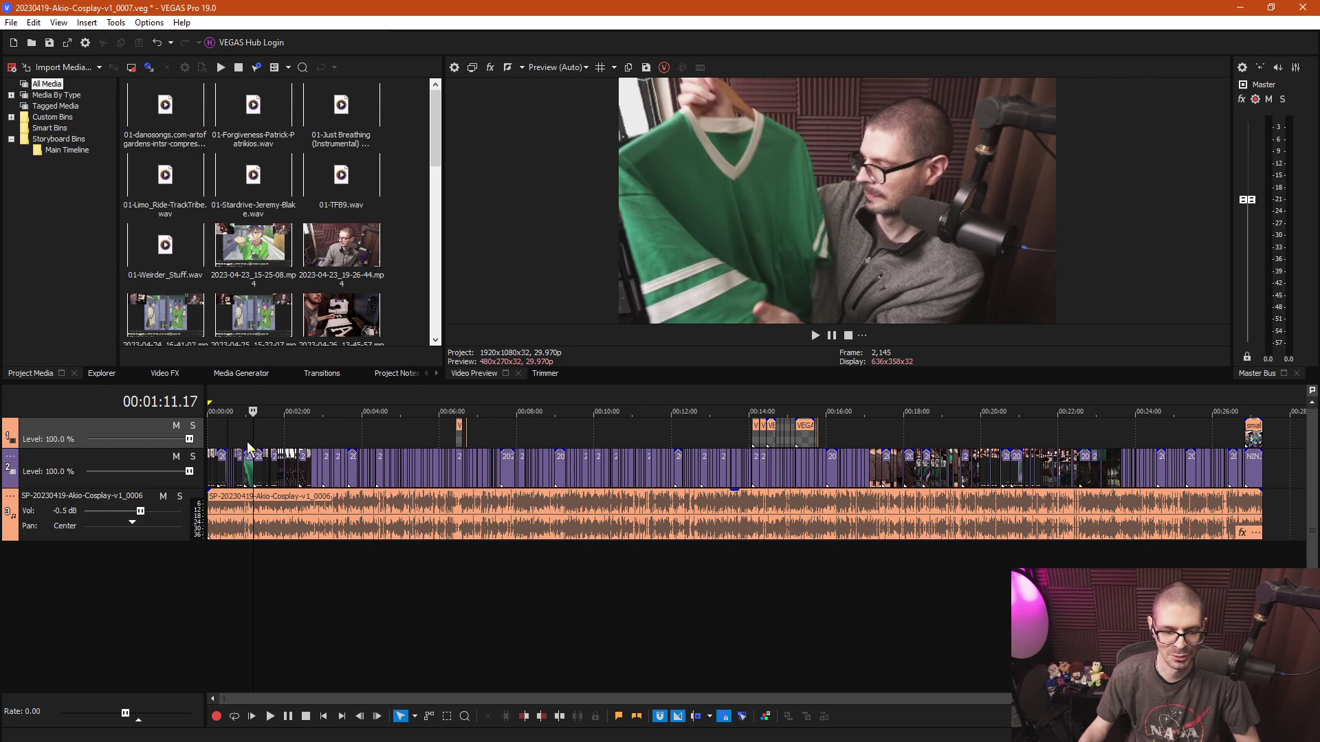
pyautogui.scroll(4, 270, 451)
pyautogui.click(253, 444)
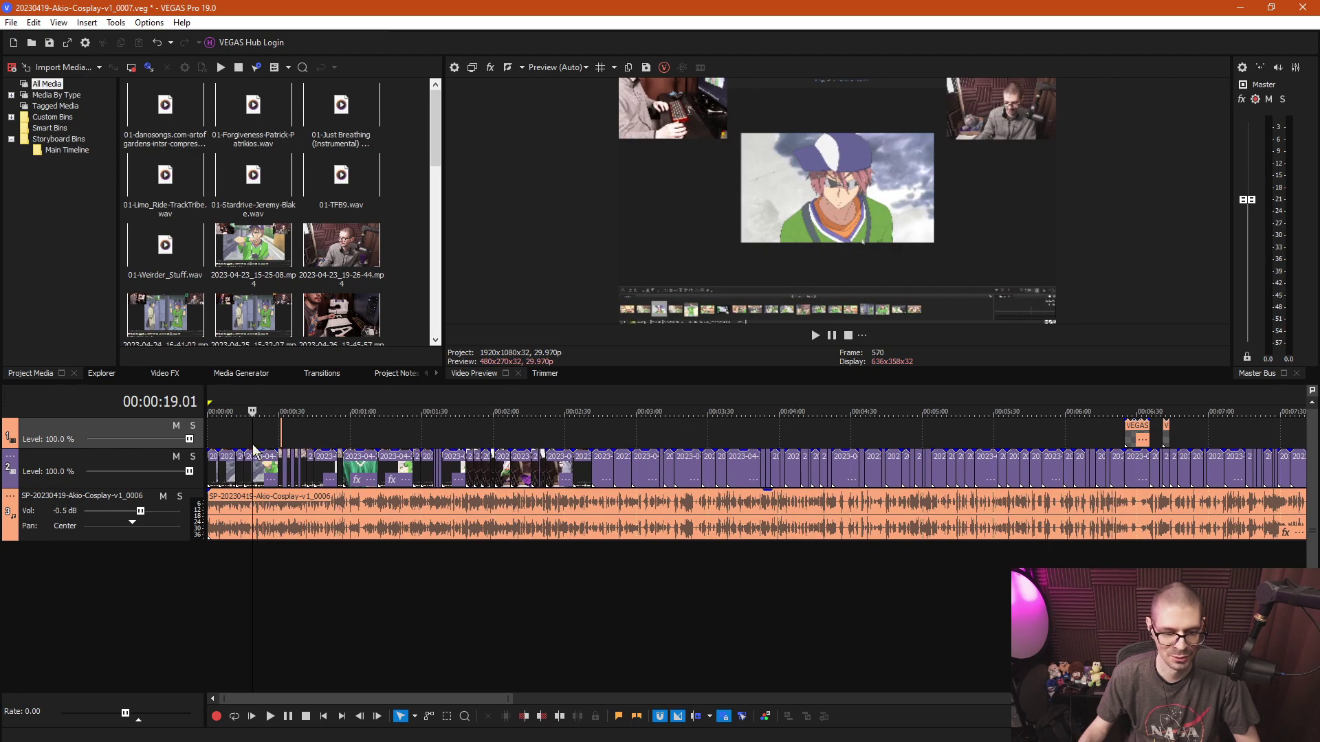
pyautogui.scroll(4, 253, 444)
pyautogui.click(425, 435)
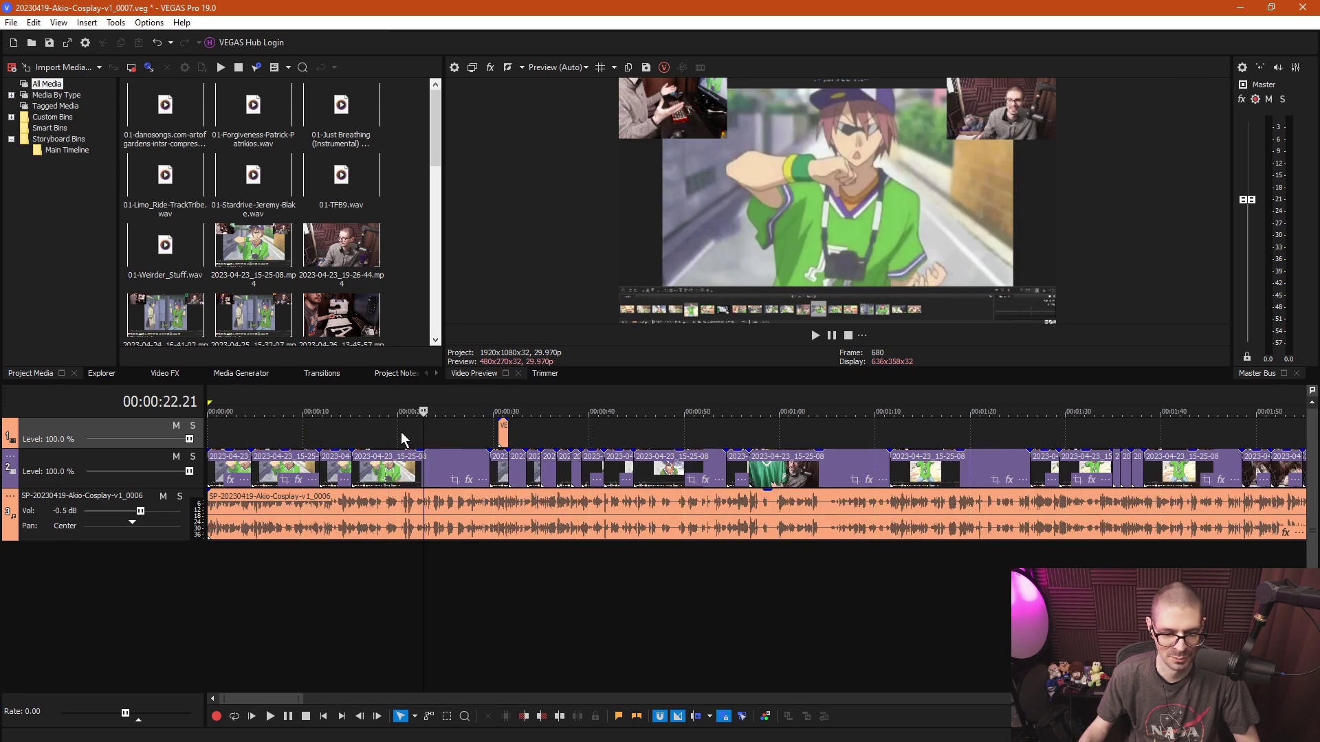
pyautogui.click(402, 431)
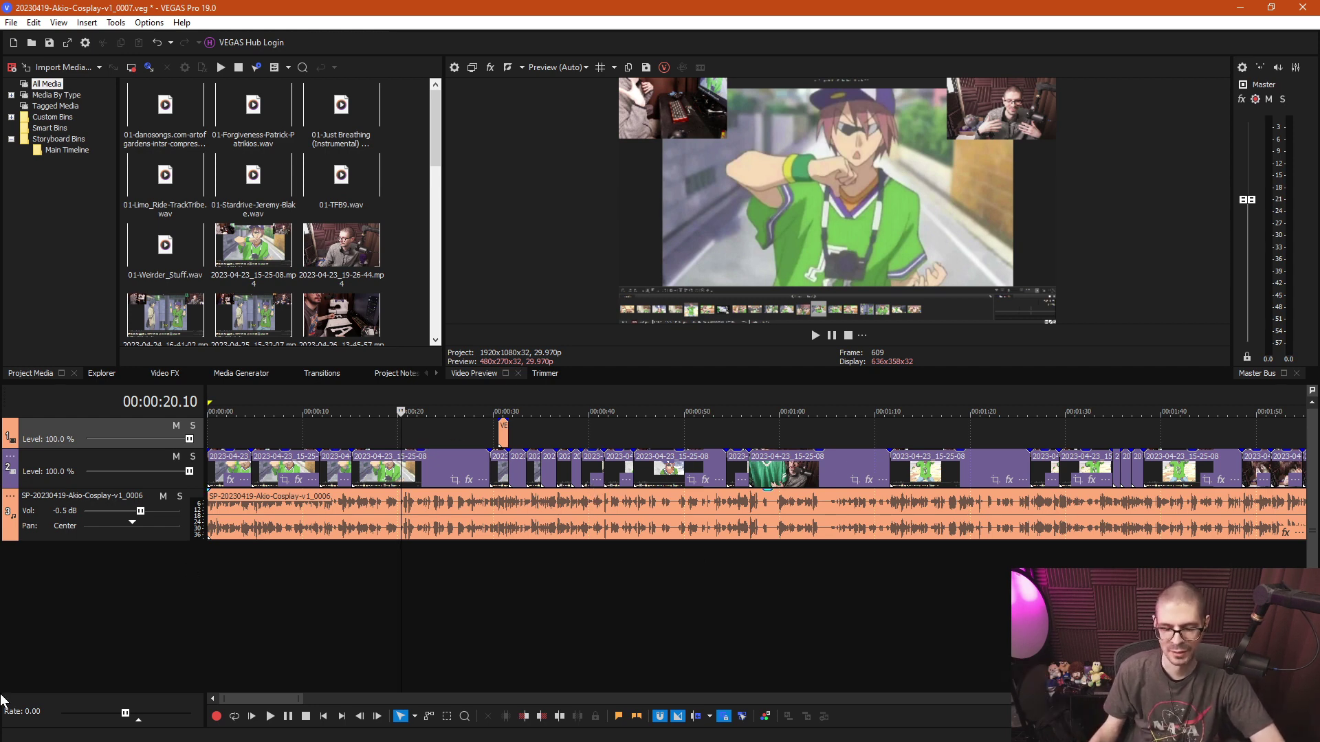
pyautogui.click(299, 440)
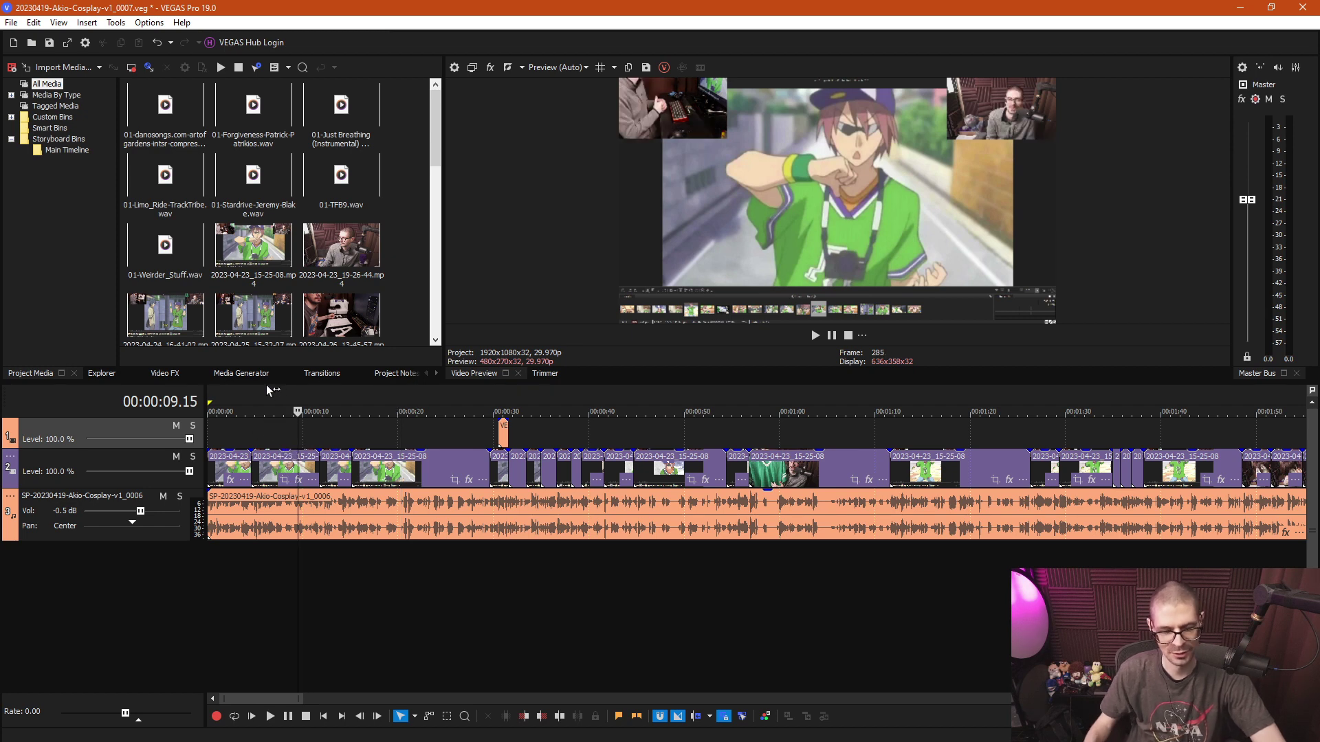
pyautogui.click(283, 436)
pyautogui.click(427, 431)
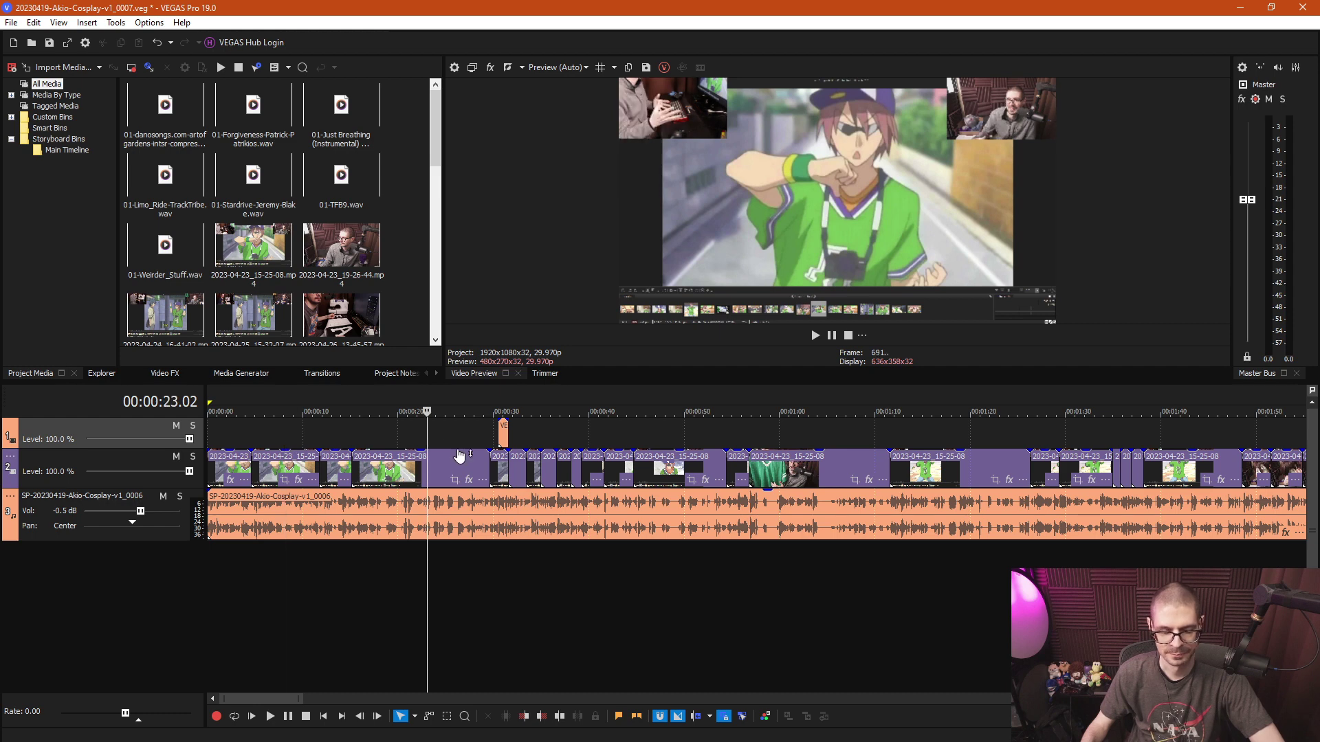
pyautogui.scroll(-2, 1038, 516)
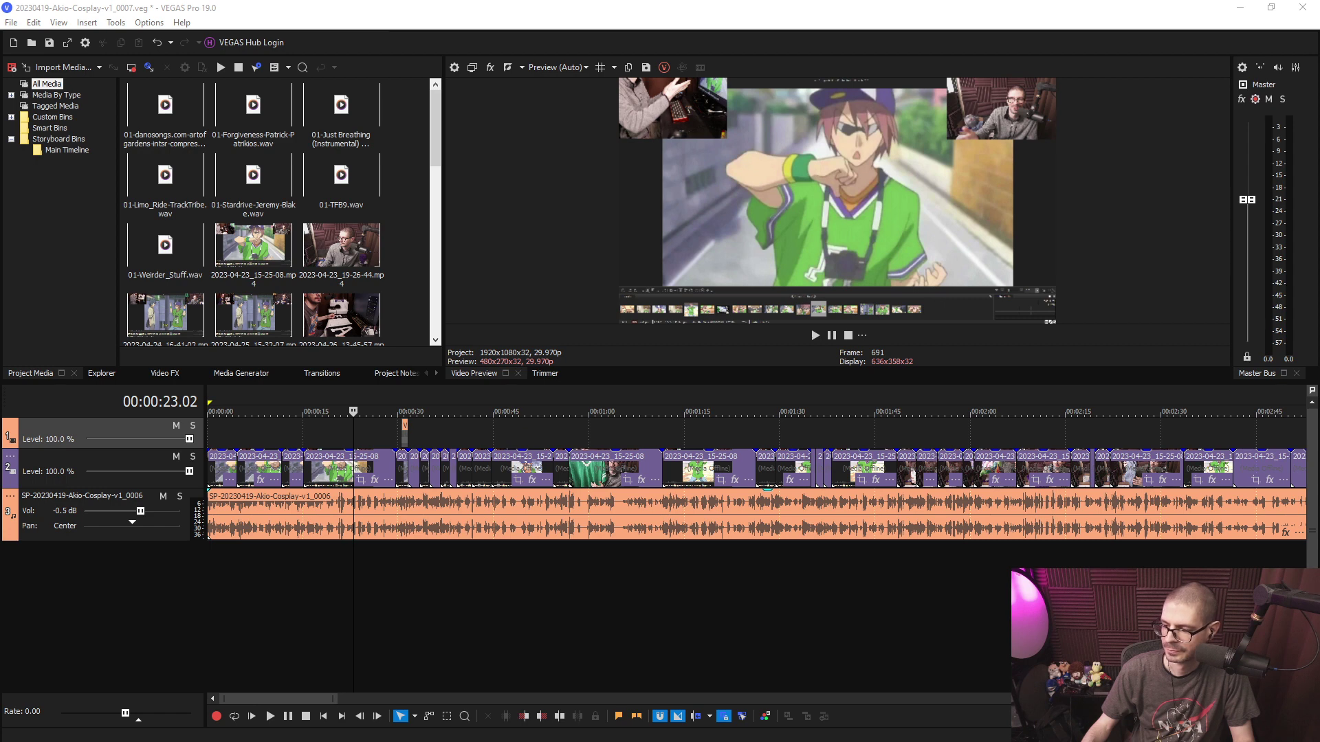
# Switch to the YouTube Studio video details window, place it over the editor and enlarge it to show the full description.
pyautogui.moveTo(1319, 295); pyautogui.dragTo(672, 94)
pyautogui.moveTo(923, 405); pyautogui.dragTo(1125, 406)
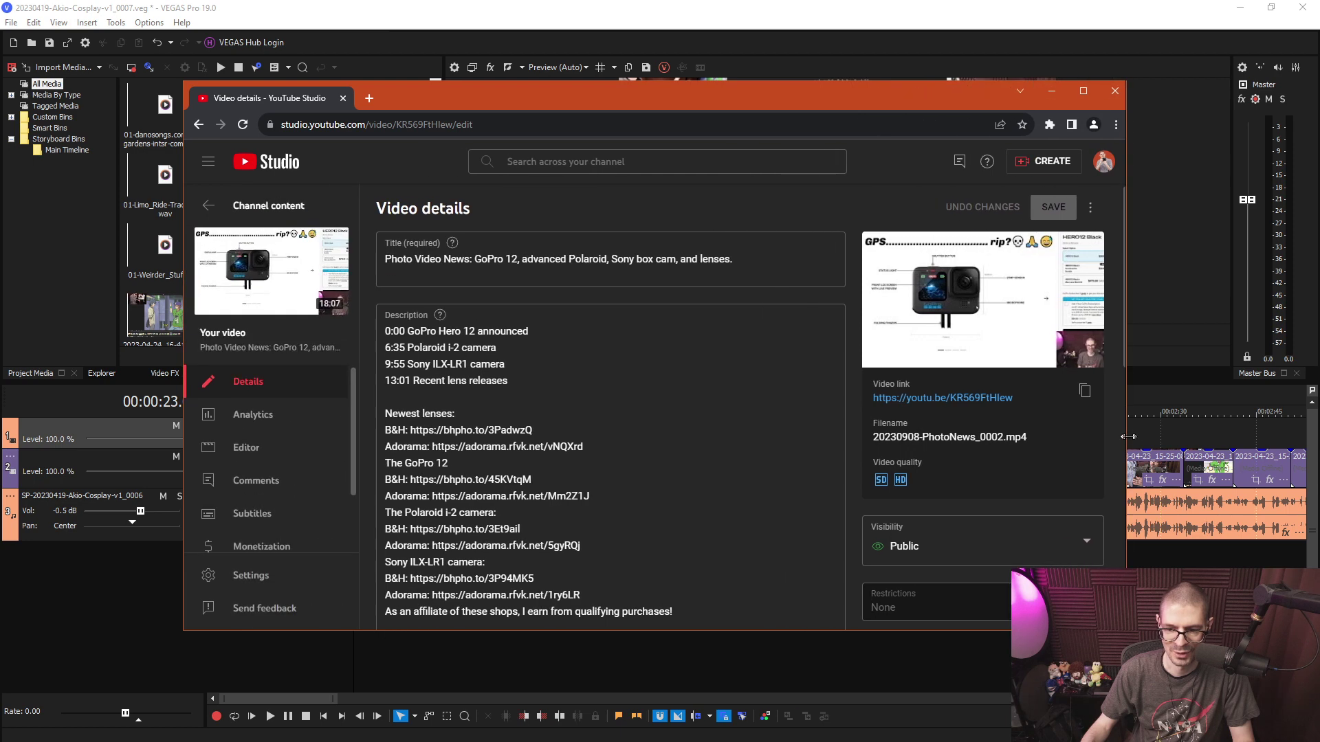
pyautogui.moveTo(694, 101); pyautogui.dragTo(625, 78)
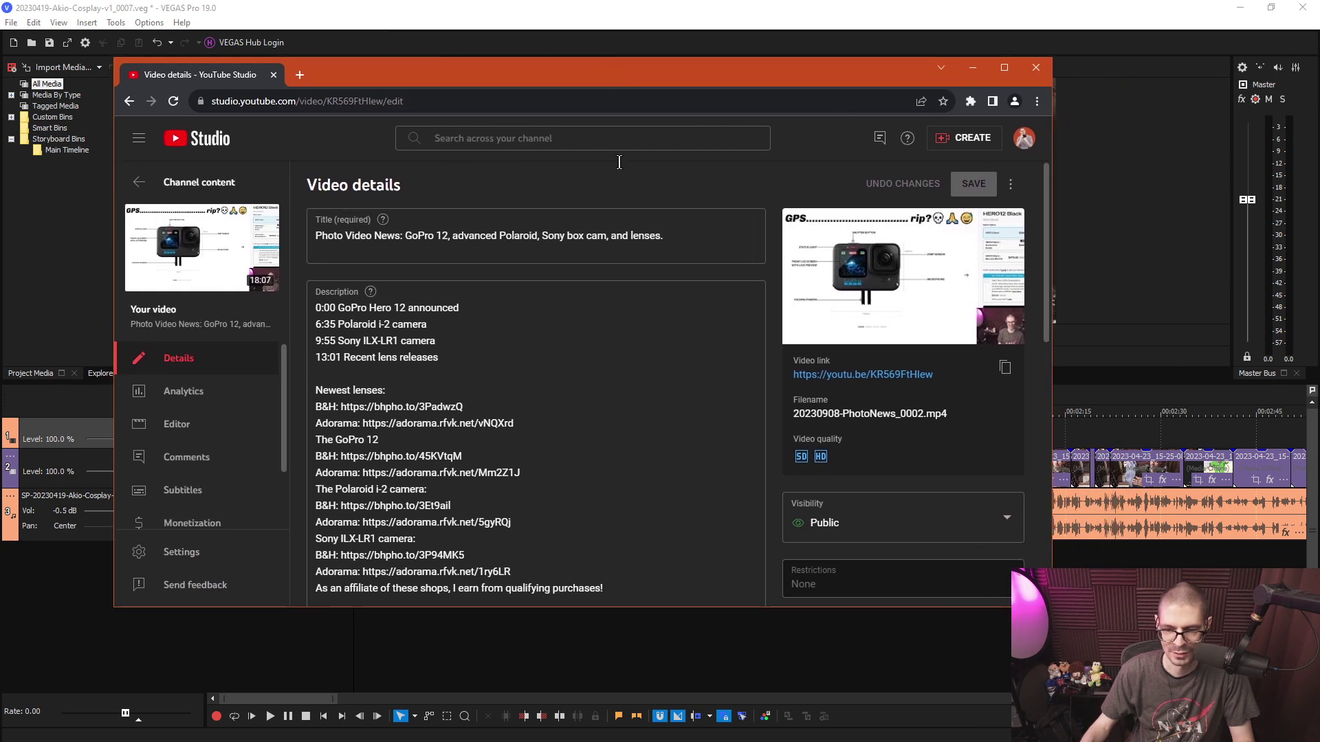
pyautogui.moveTo(676, 607); pyautogui.dragTo(676, 741)
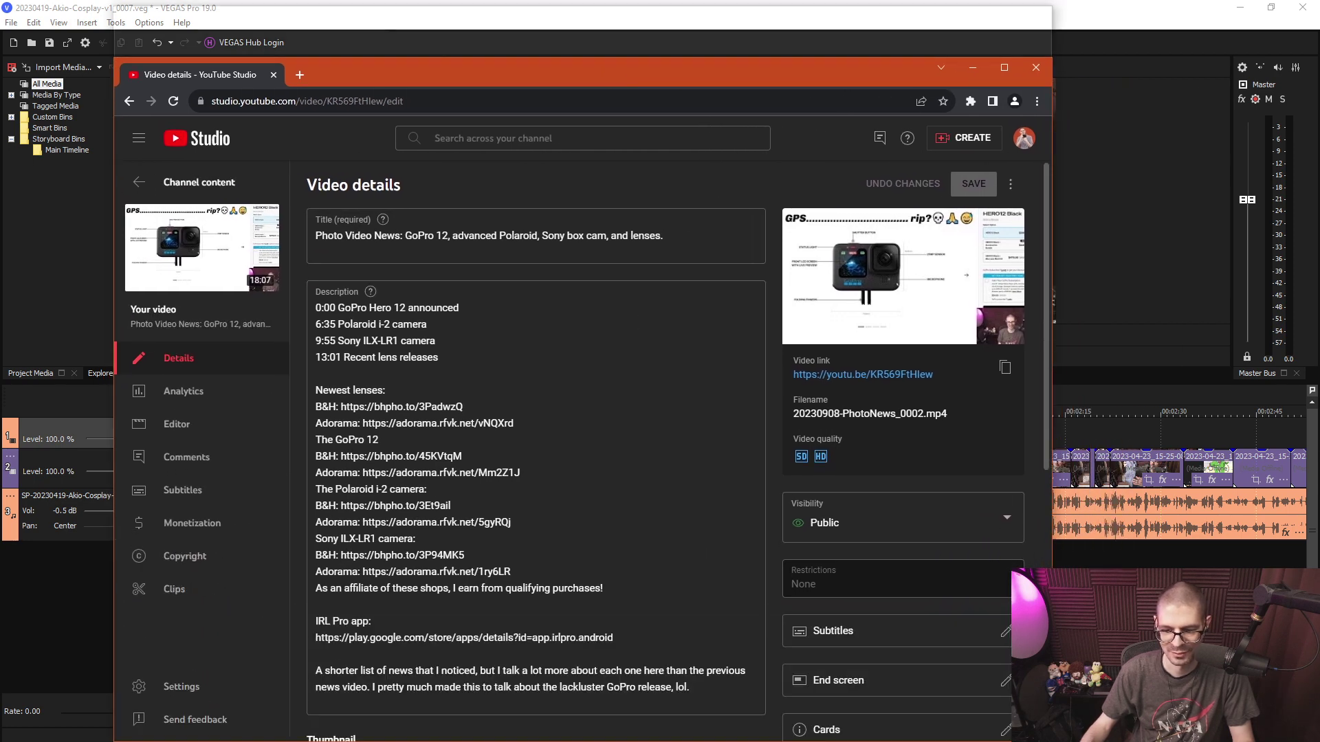
pyautogui.scroll(-5, 585, 428)
pyautogui.scroll(5, 583, 422)
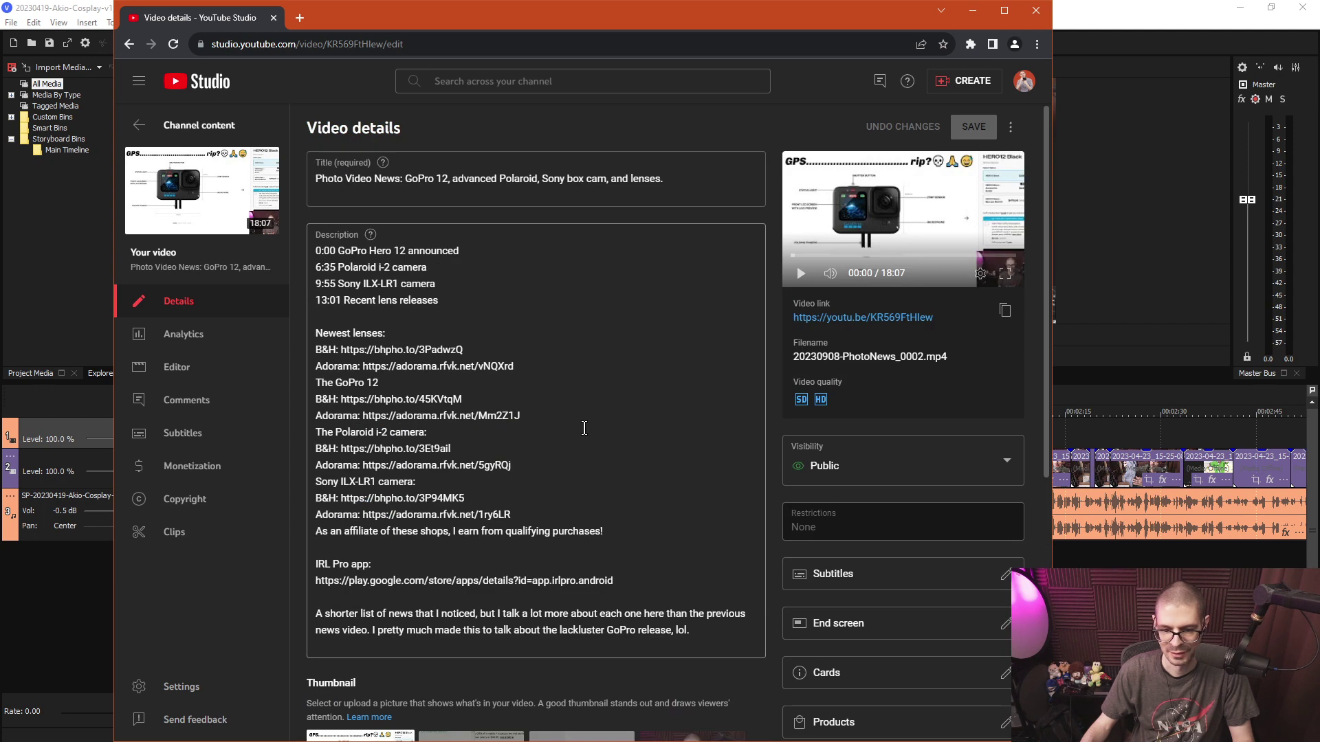
# Check the GoPro 12 news video's analytics overview, then review its details from description to audience settings.
pyautogui.click(159, 331)
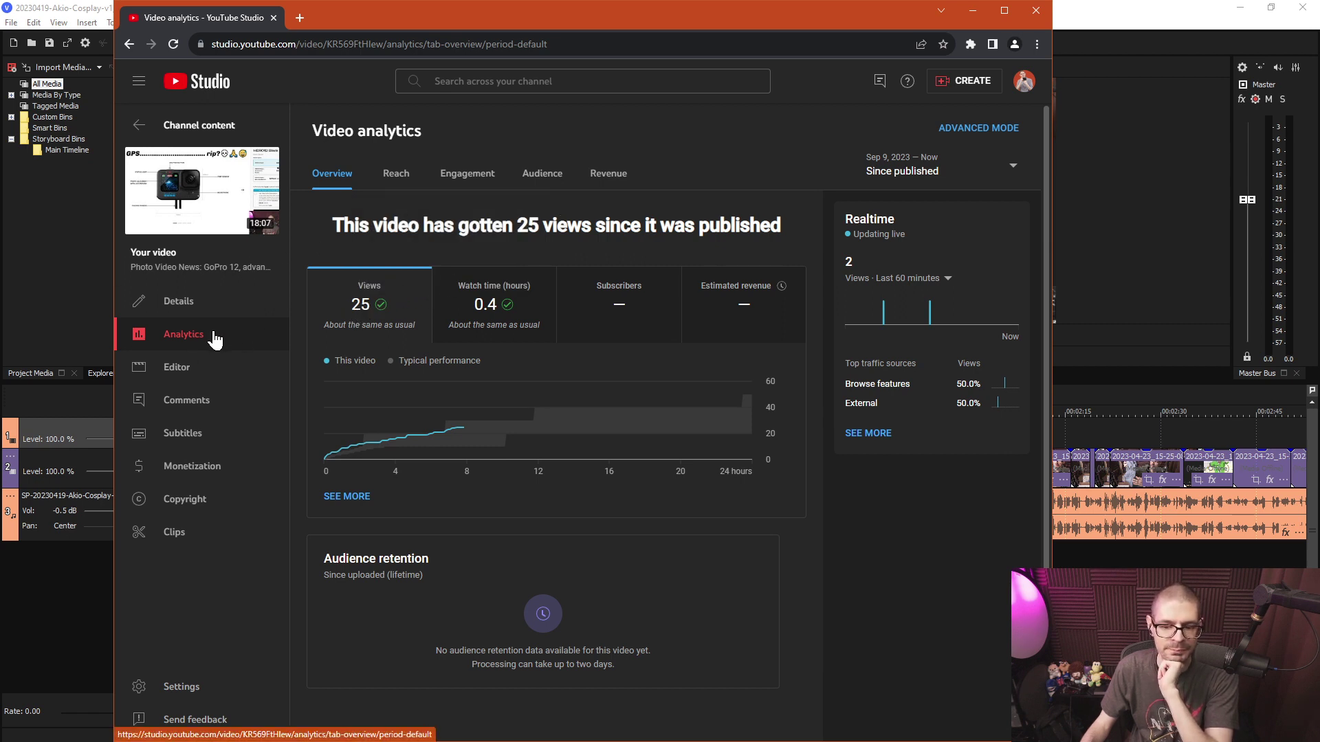
pyautogui.click(184, 309)
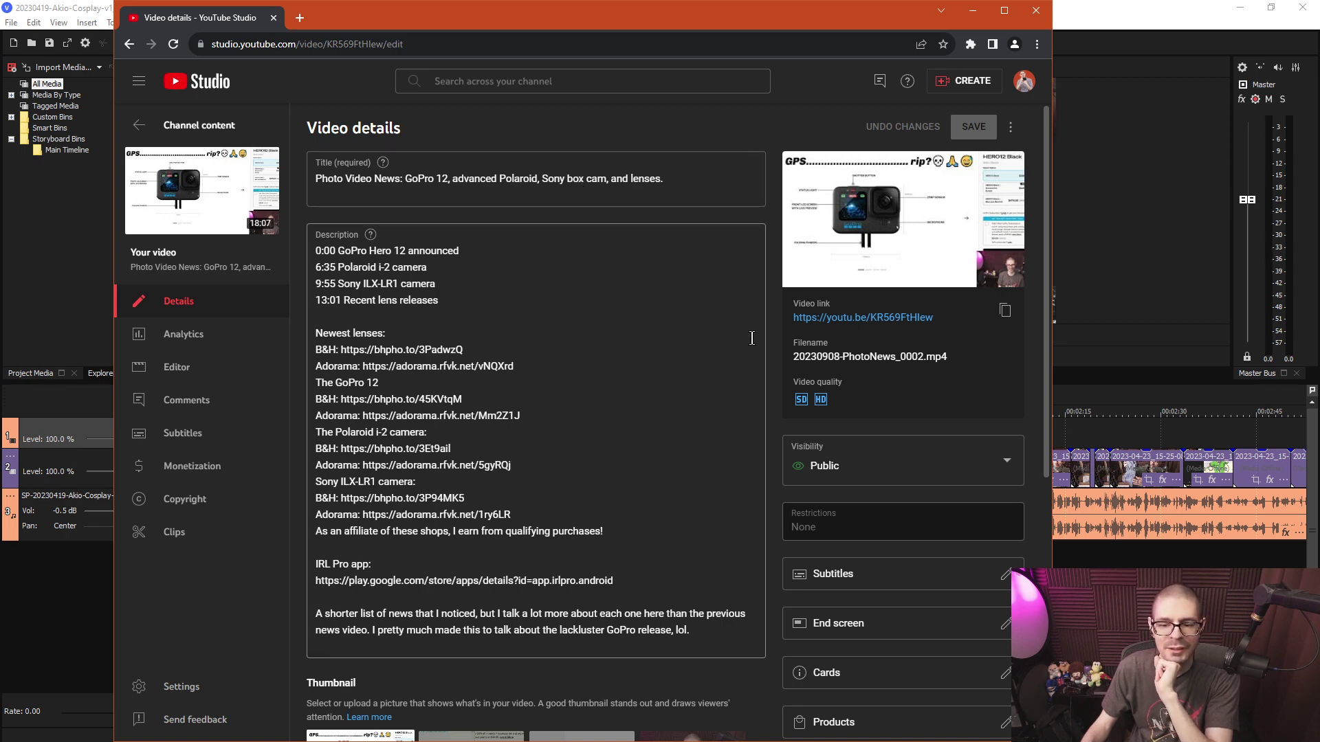
pyautogui.scroll(-3, 779, 528)
pyautogui.scroll(-4, 778, 539)
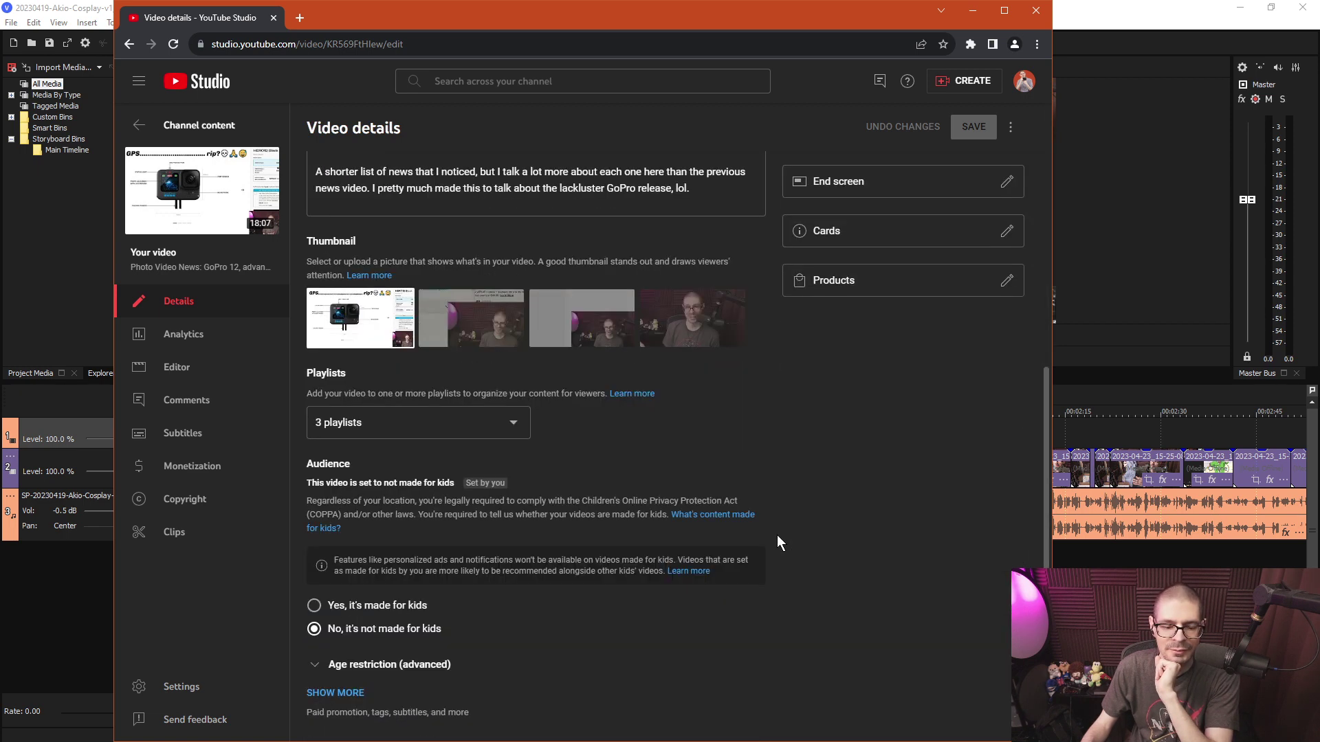
pyautogui.scroll(7, 778, 541)
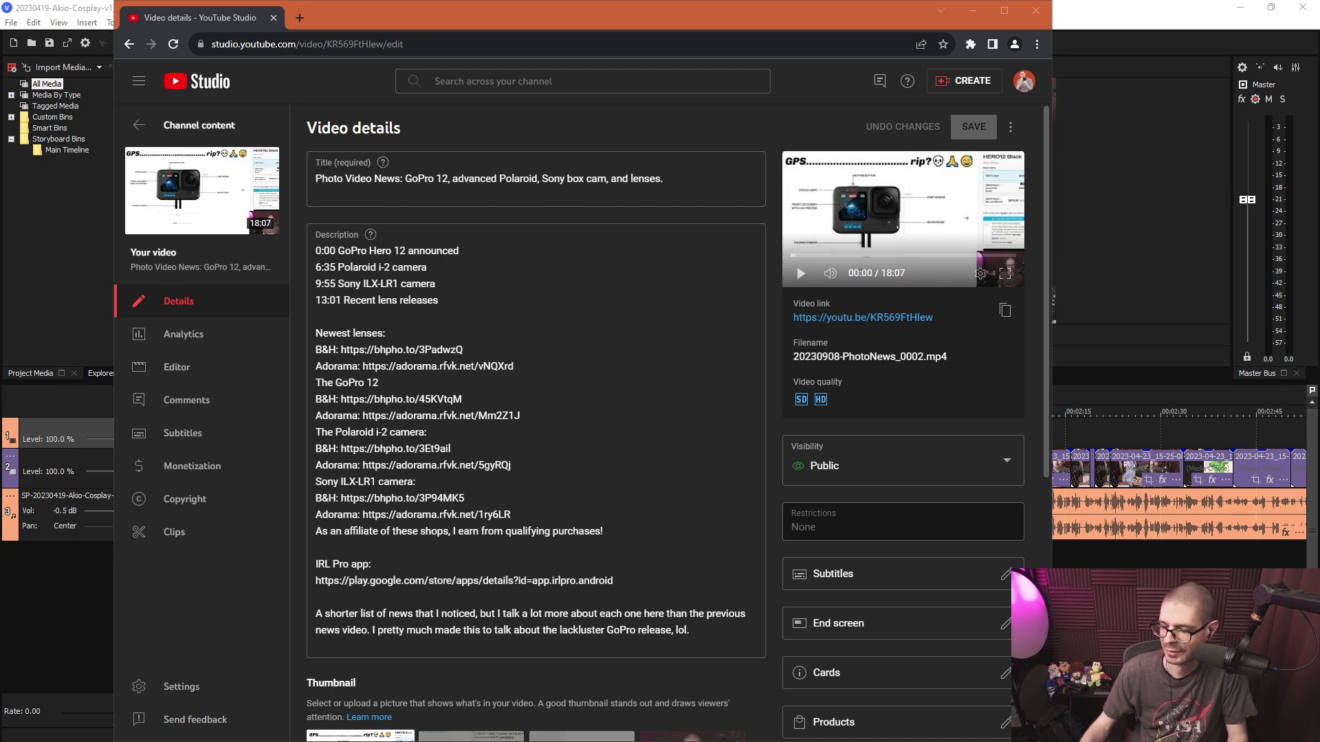
# Copy the GoPro 12 news video's link to the clipboard.
pyautogui.hotkey('ctrl', 'n')
pyautogui.moveTo(591, 80); pyautogui.dragTo(1319, 103)
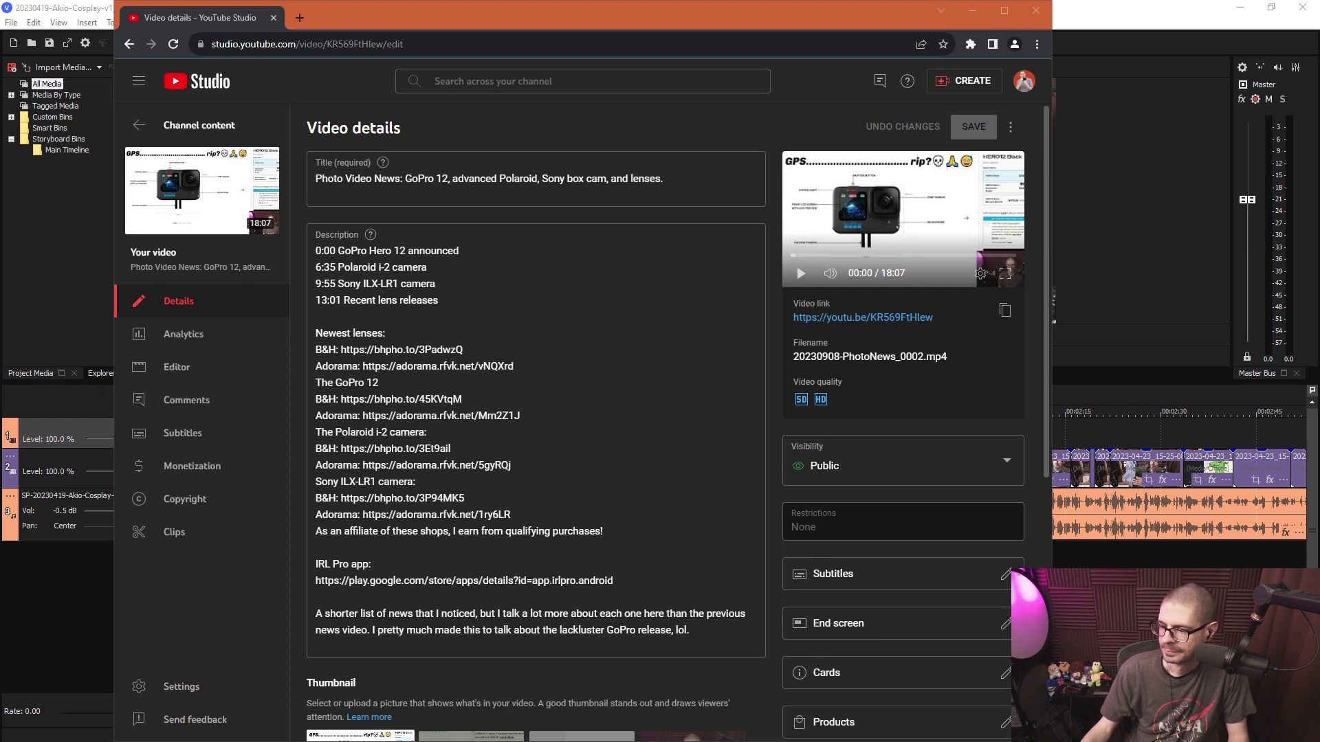
pyautogui.click(1004, 311)
pyautogui.hotkey('alt', 'Tab')
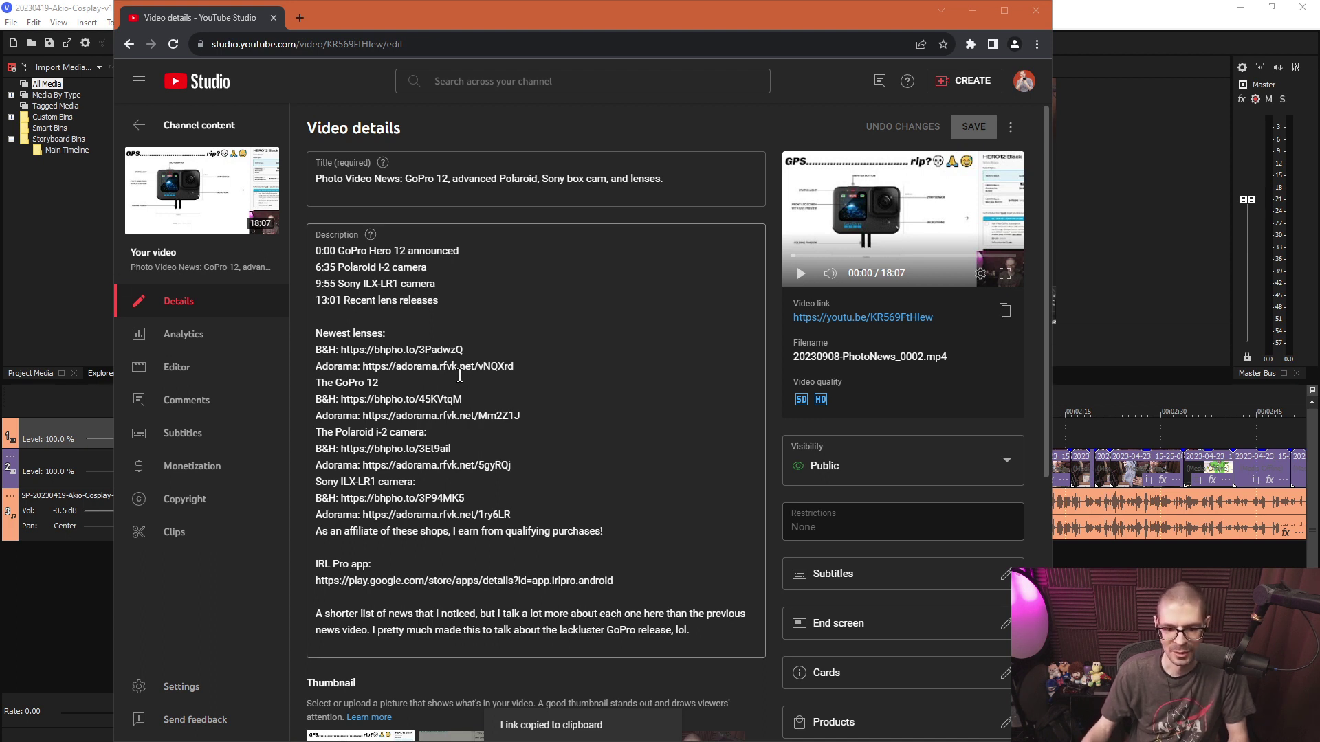
# Highlight the closing paragraph of the video description about the shorter news list, and clear the selection.
pyautogui.moveTo(695, 631); pyautogui.dragTo(318, 613)
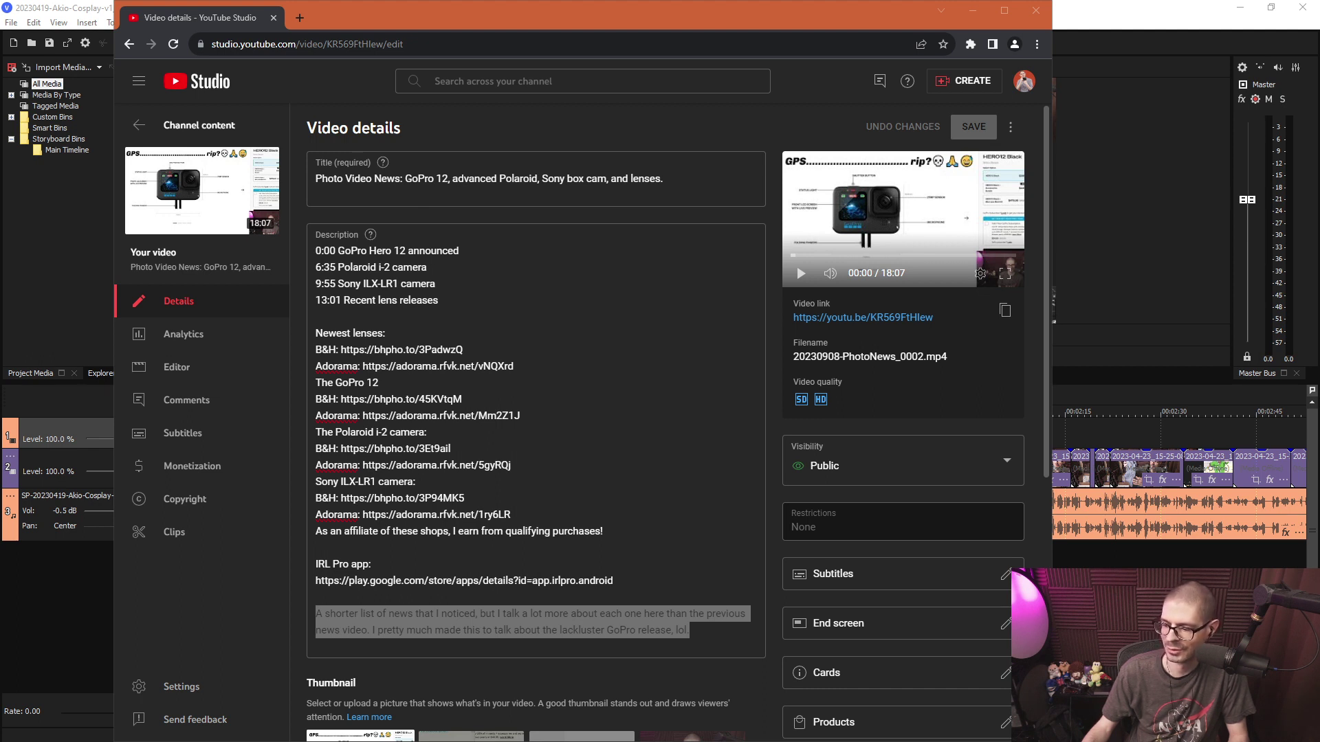
pyautogui.moveTo(1319, 254); pyautogui.dragTo(1319, 172)
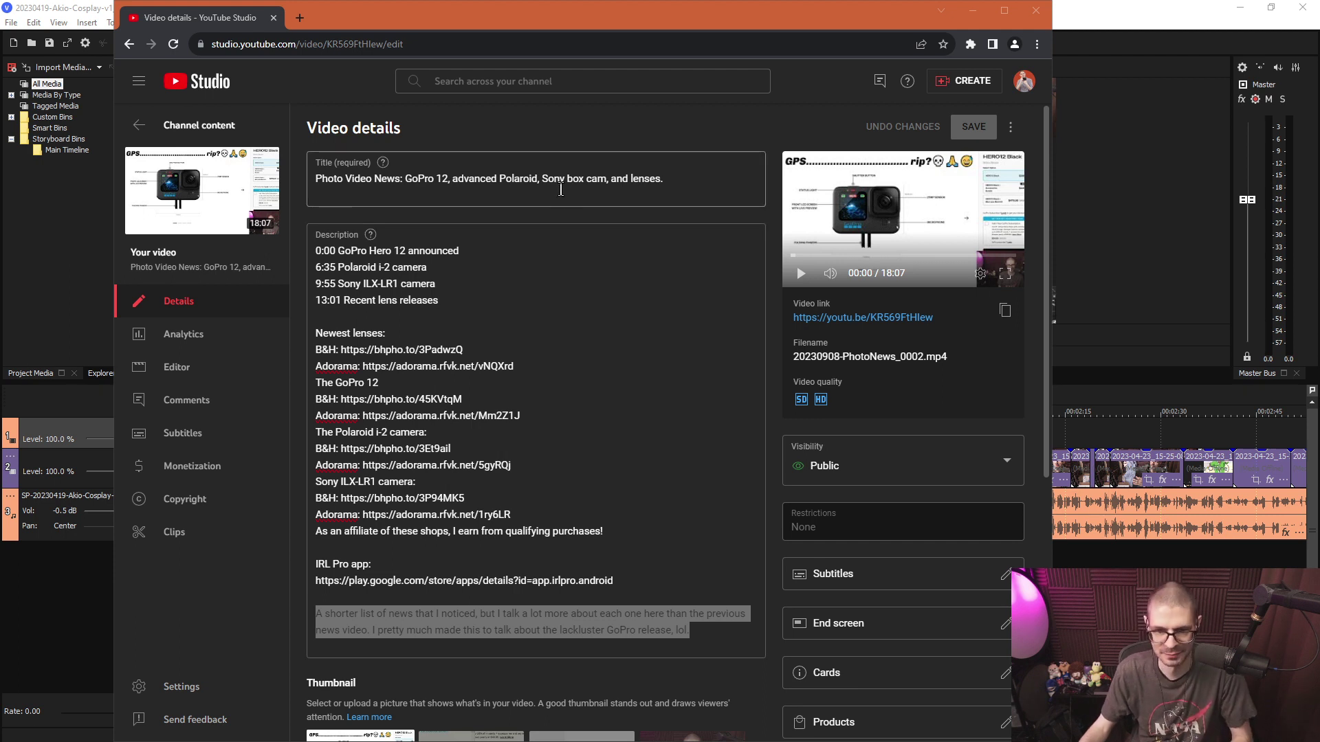
pyautogui.click(536, 217)
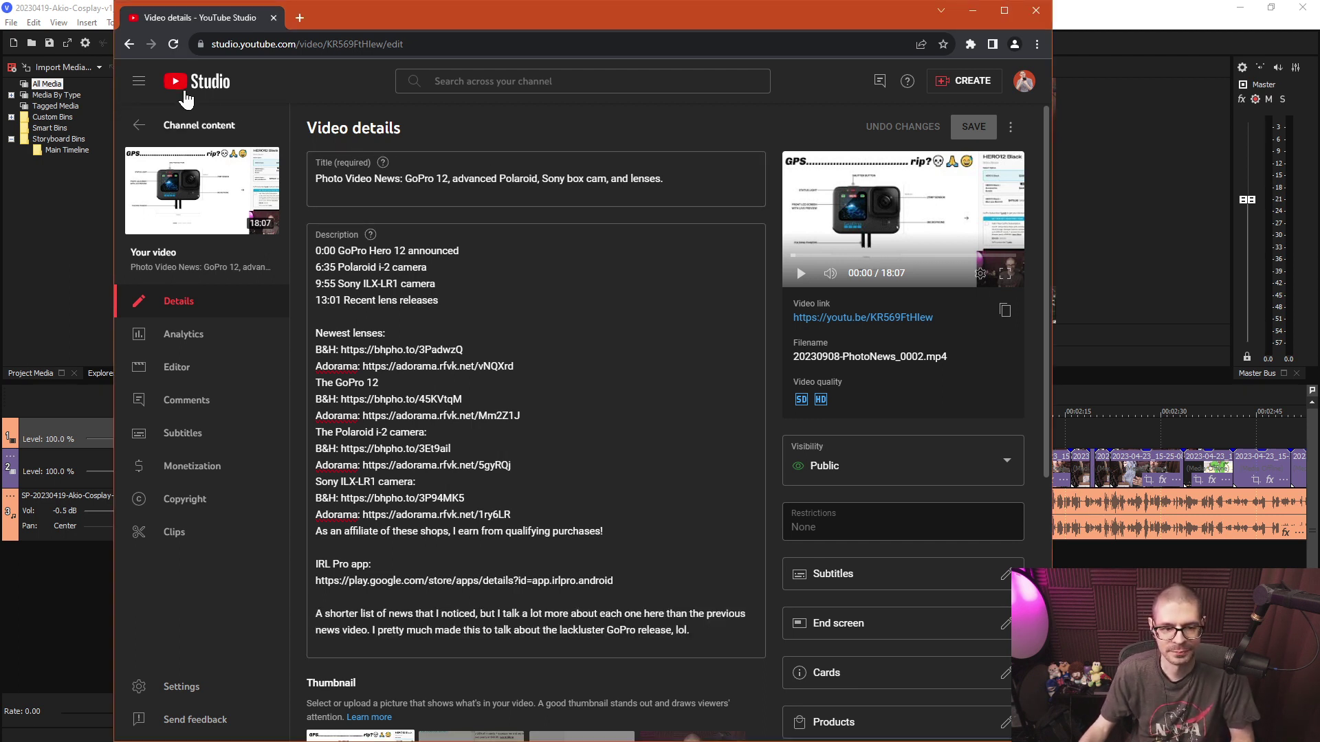
# View the channel's list of uploaded videos, and close the YouTube Studio window to return to VEGAS Pro.
pyautogui.click(173, 134)
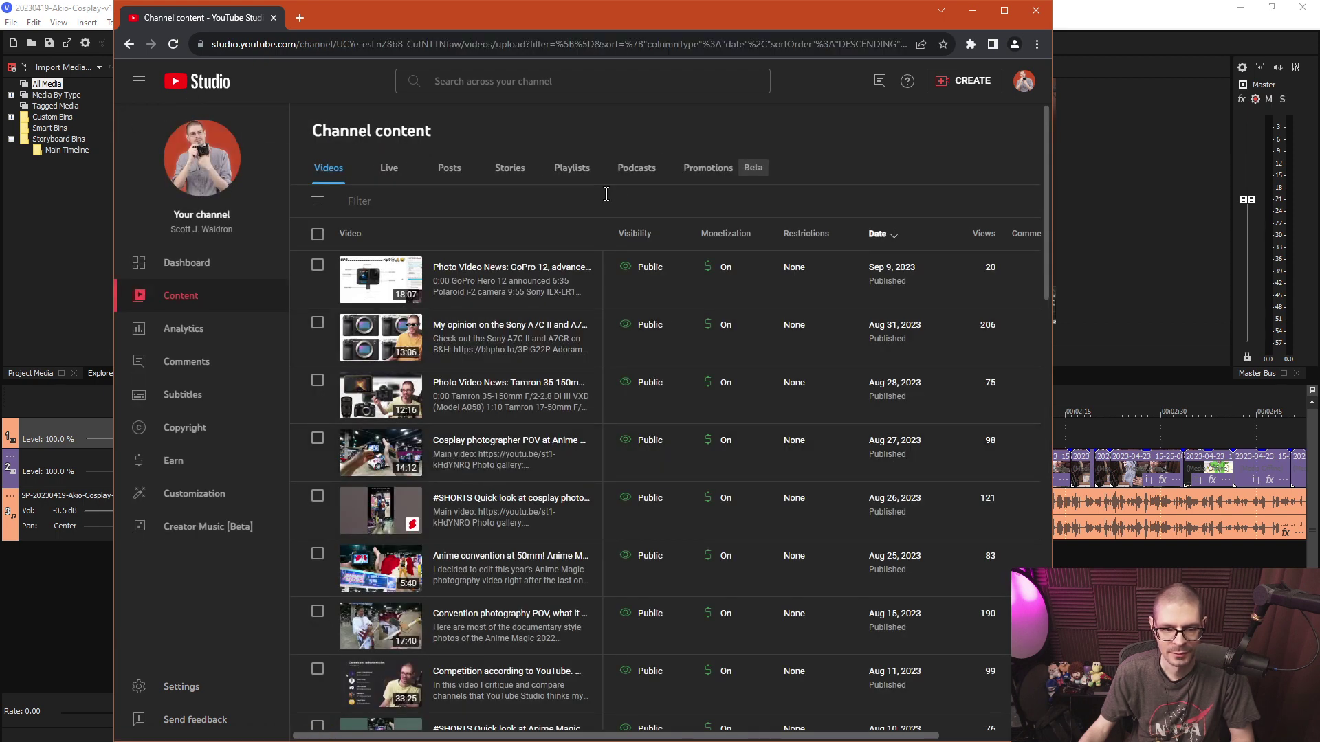
pyautogui.click(607, 195)
pyautogui.click(893, 139)
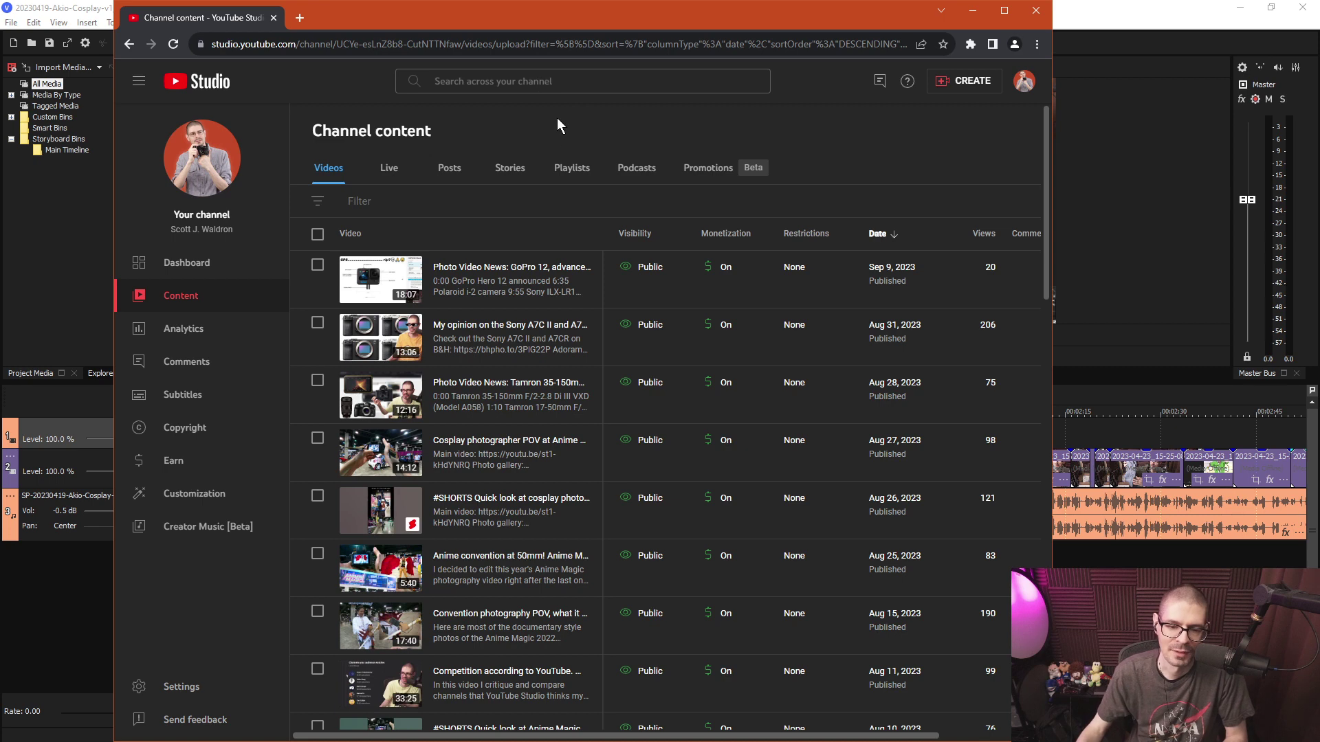
pyautogui.moveTo(547, 7); pyautogui.dragTo(605, 15)
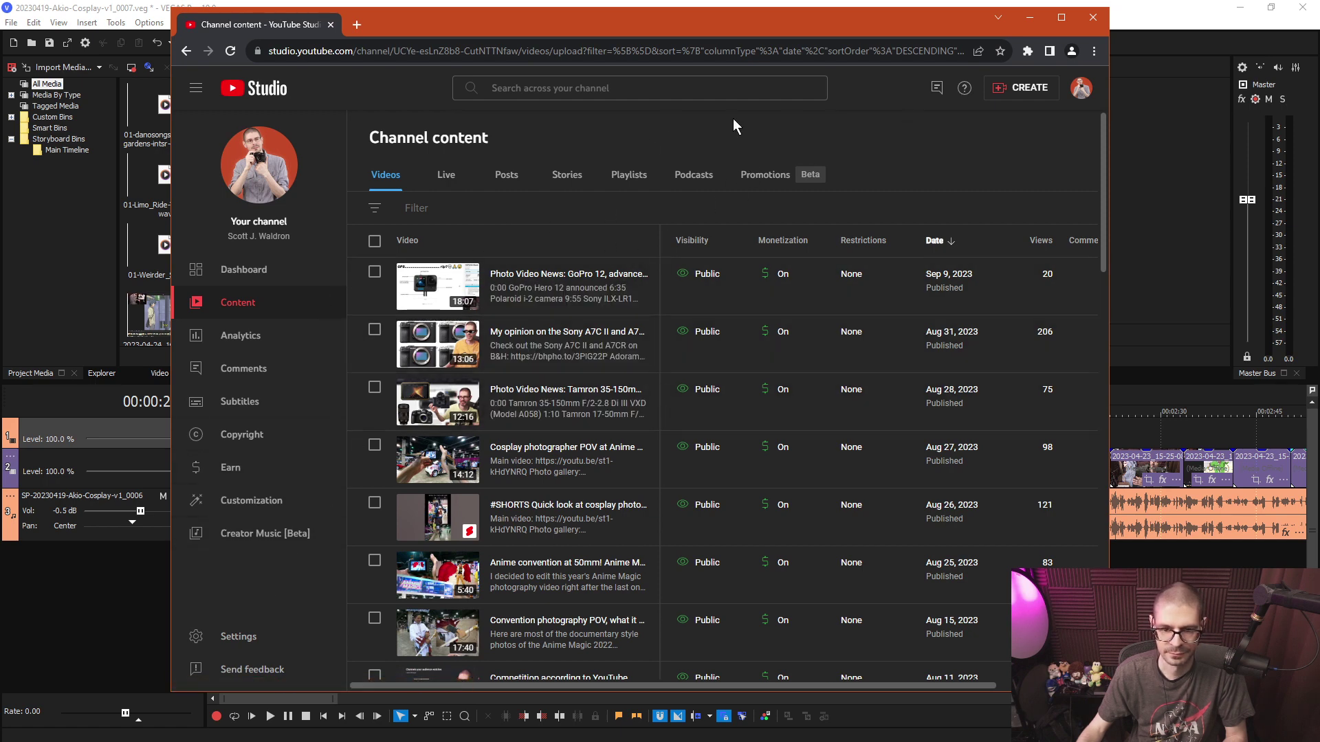
pyautogui.click(331, 25)
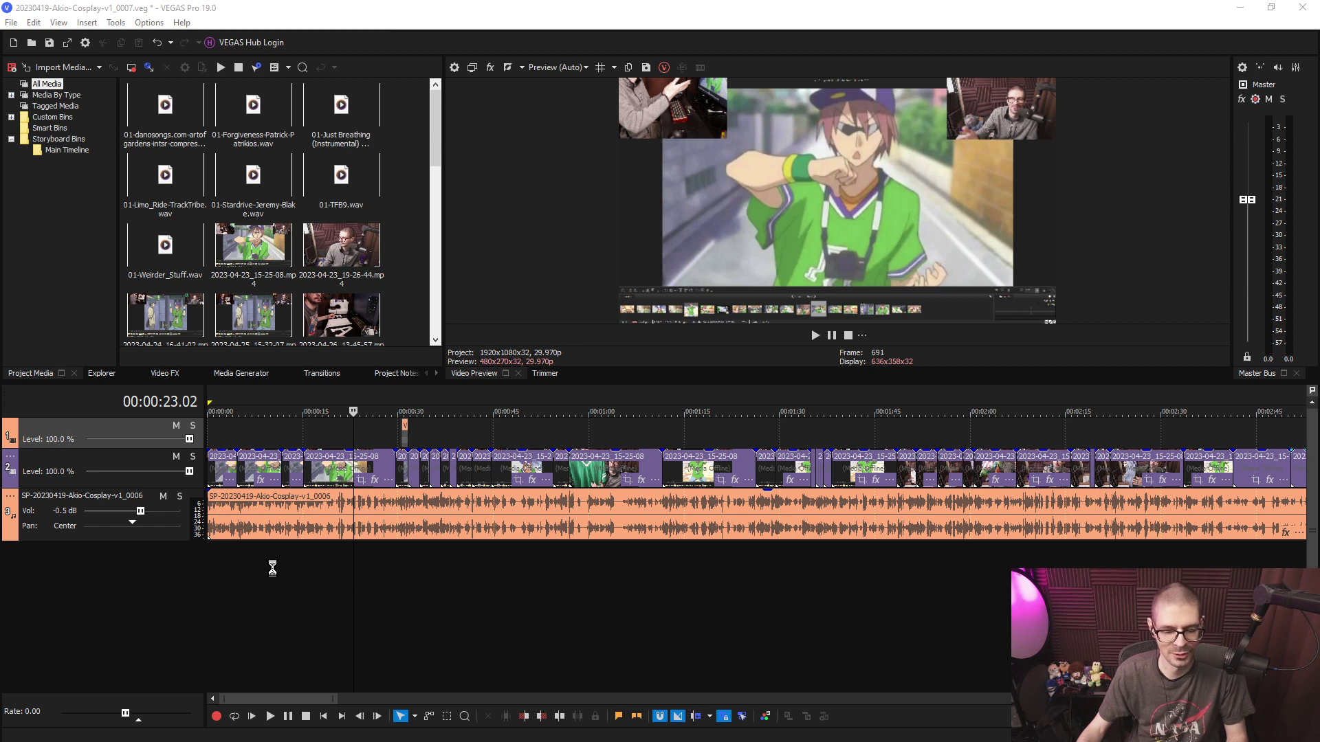
# Play the edited video from the start of the timeline, with the opening clips shown in close detail.
pyautogui.click(248, 431)
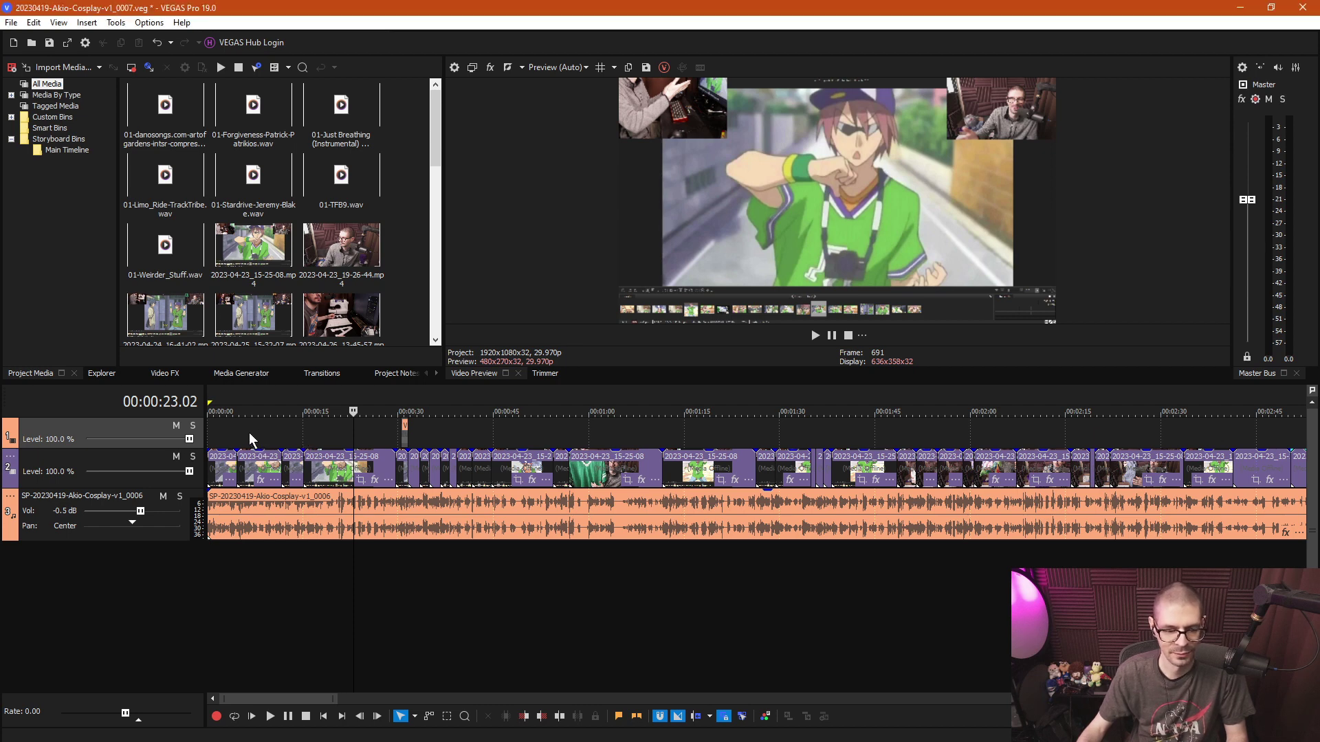
pyautogui.scroll(5, 249, 431)
pyautogui.scroll(2, 258, 434)
pyautogui.scroll(-3, 253, 439)
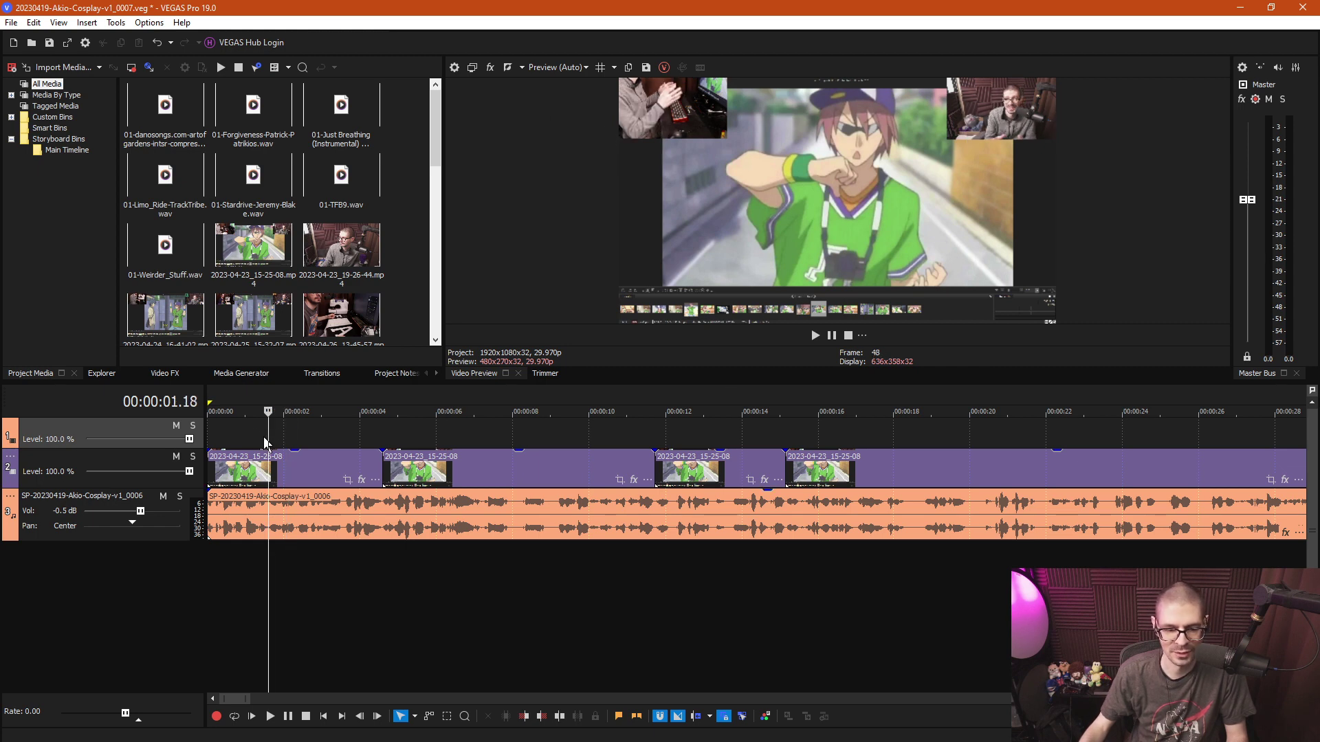
pyautogui.hotkey('ctrl', 'Home')
pyautogui.press('space')
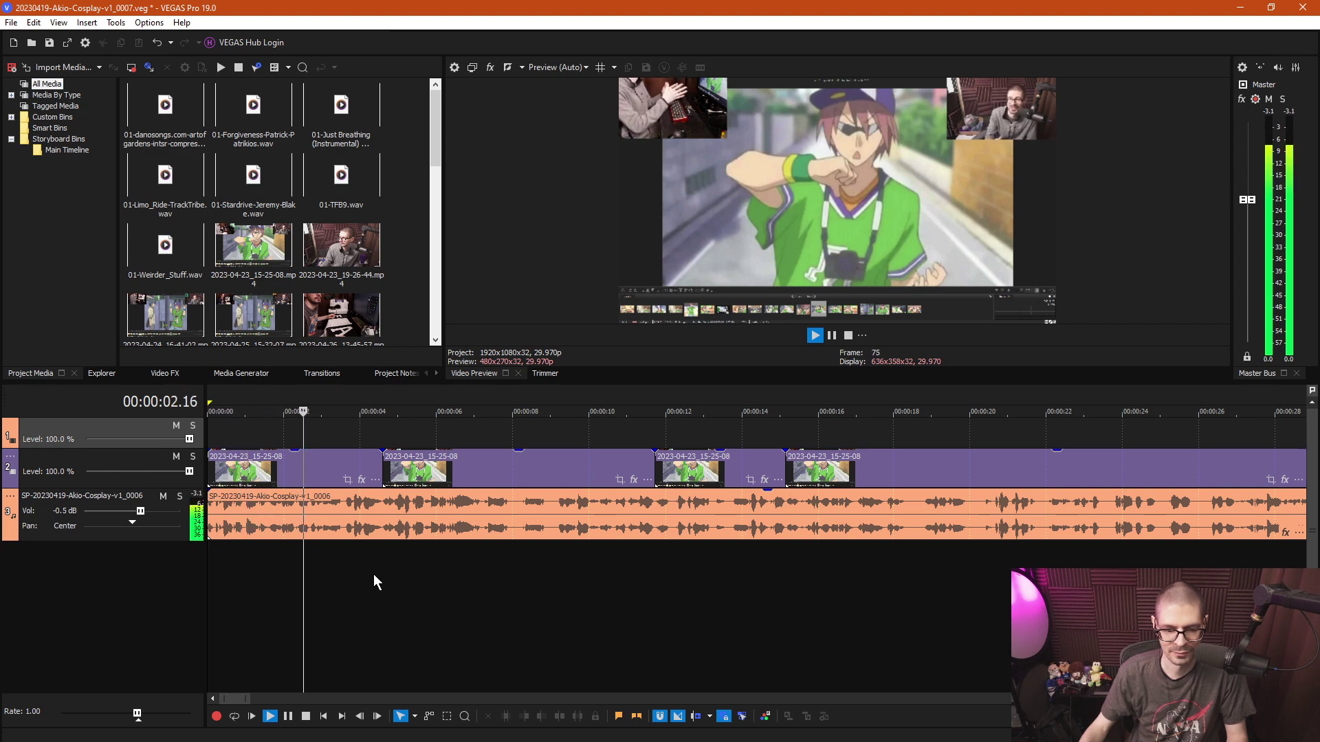
# Play the opening seconds in close detail, and split the video and audio at 00:00:07.29.
pyautogui.scroll(1, 373, 574)
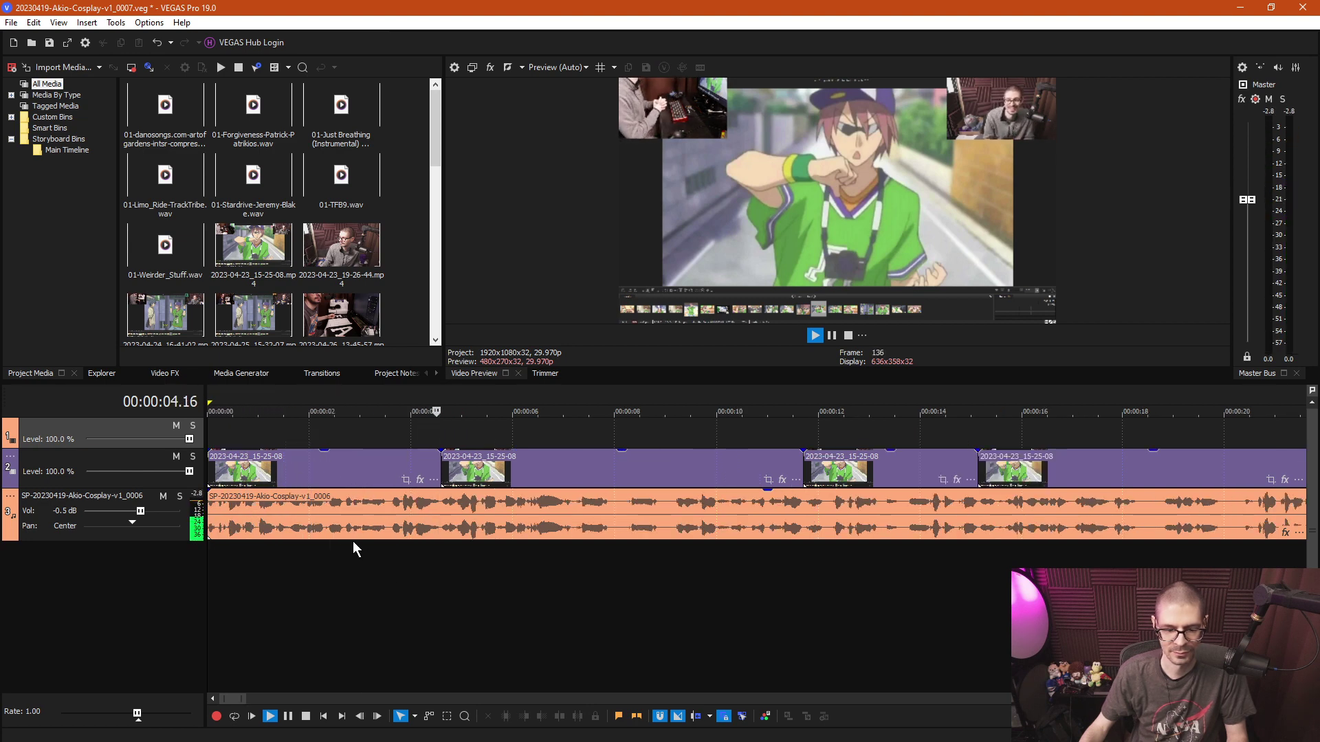
pyautogui.click(341, 557)
pyautogui.press('space')
pyautogui.scroll(3, 361, 560)
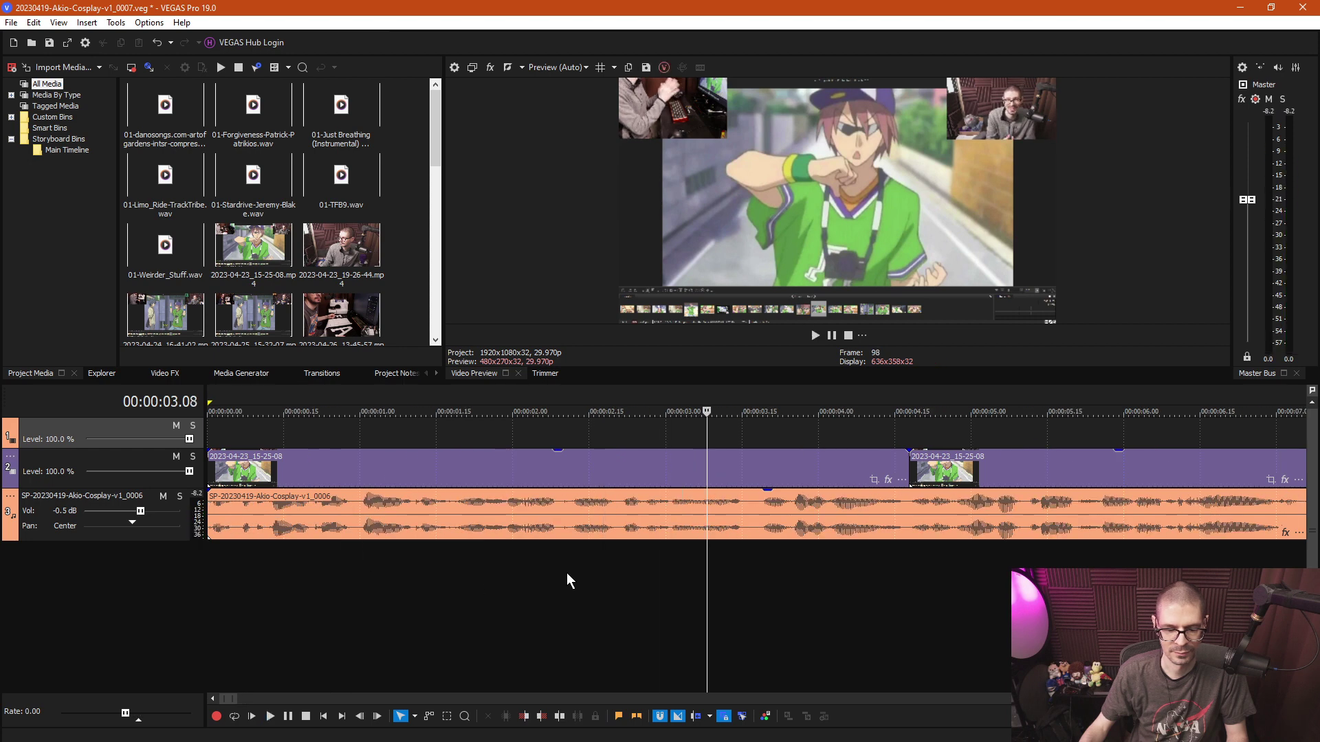
pyautogui.click(567, 575)
pyautogui.scroll(-3, 781, 587)
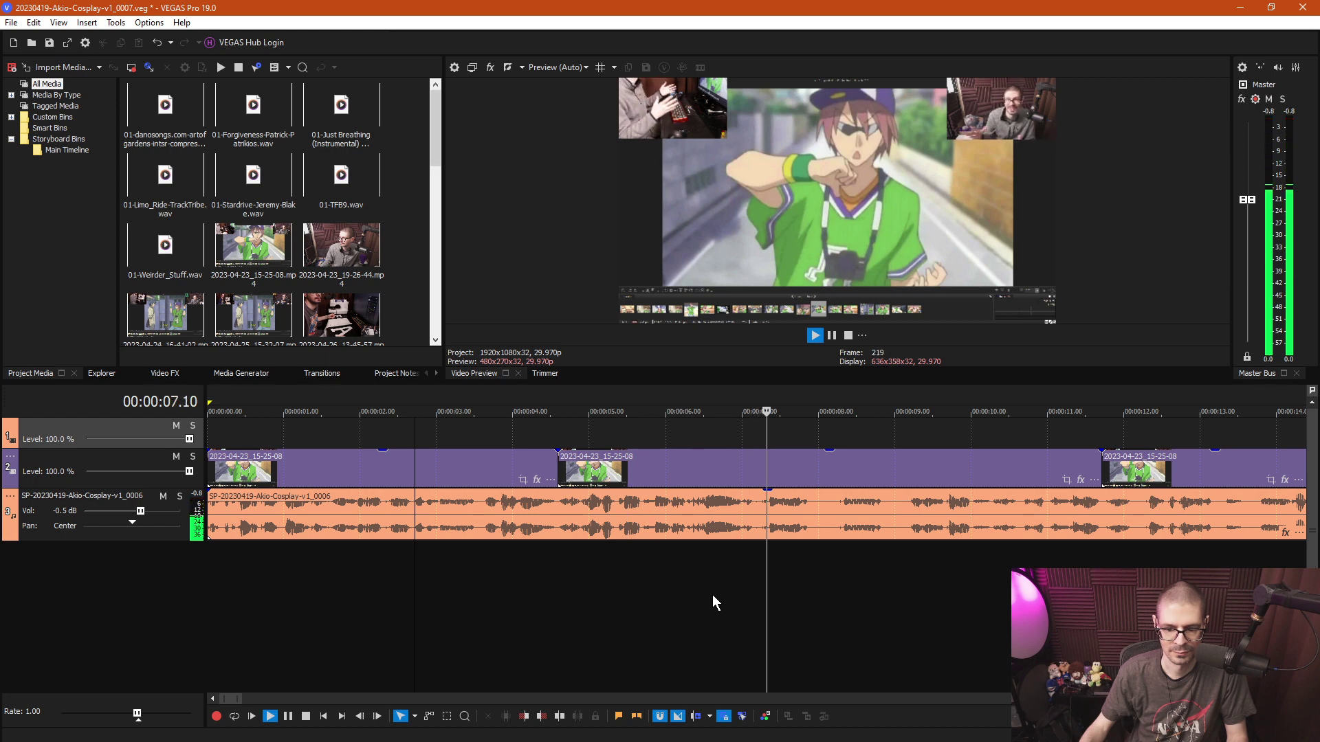
pyautogui.press('space')
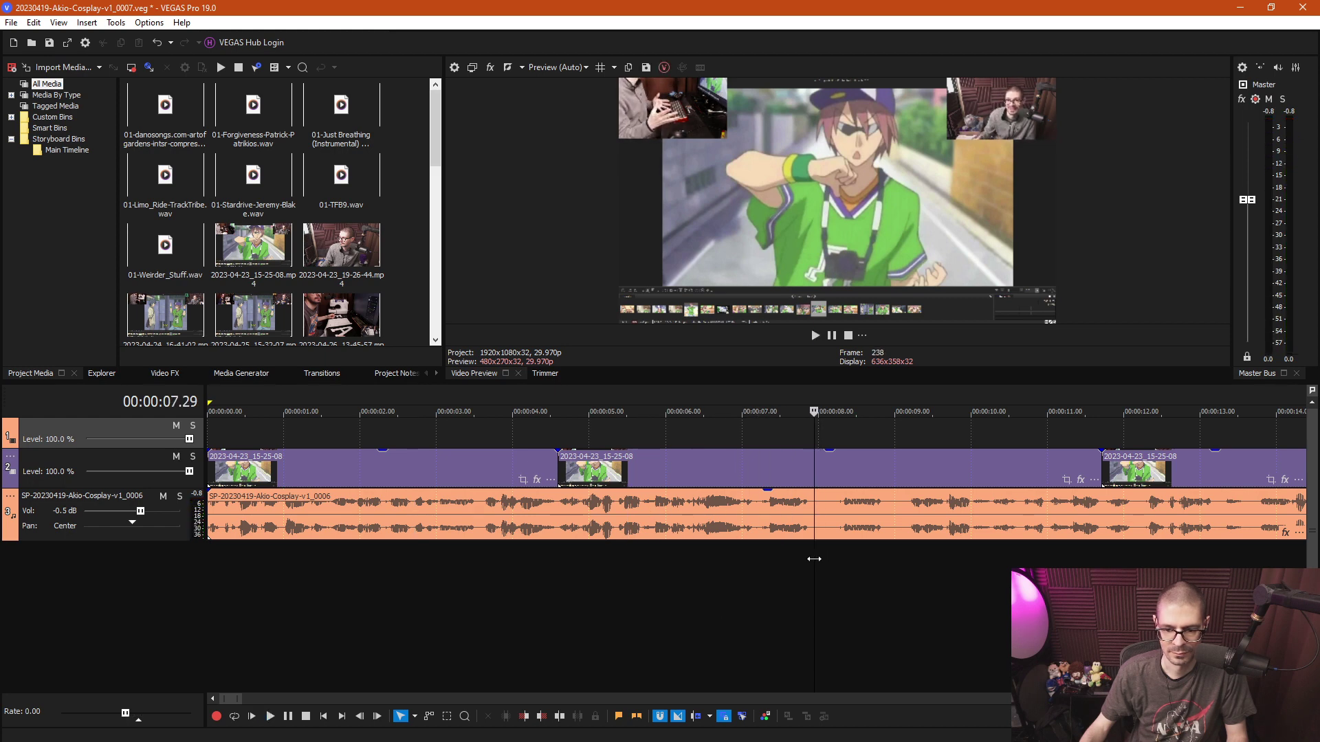
pyautogui.press('s')
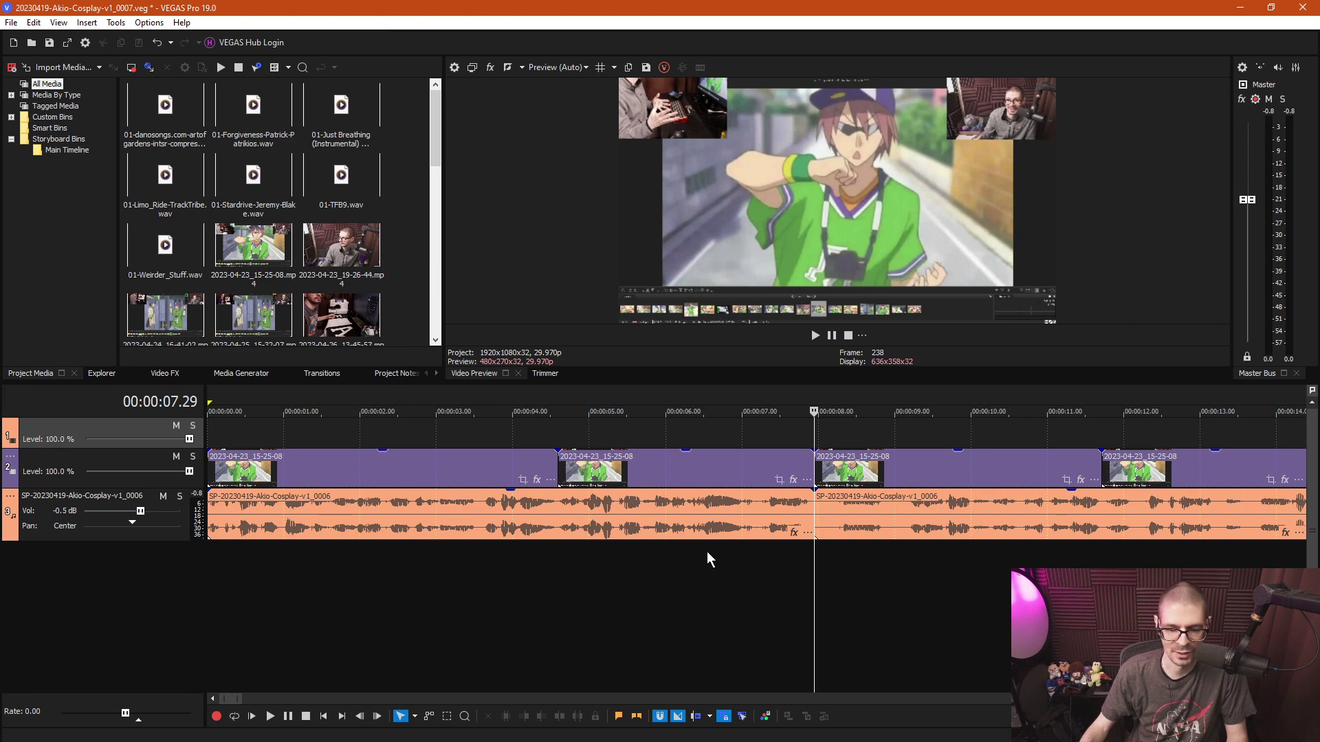
# Skim the timeline past the opening clips, and play the green-shirt character section from about 00:01:32 to 00:01:38.
pyautogui.scroll(-4, 707, 551)
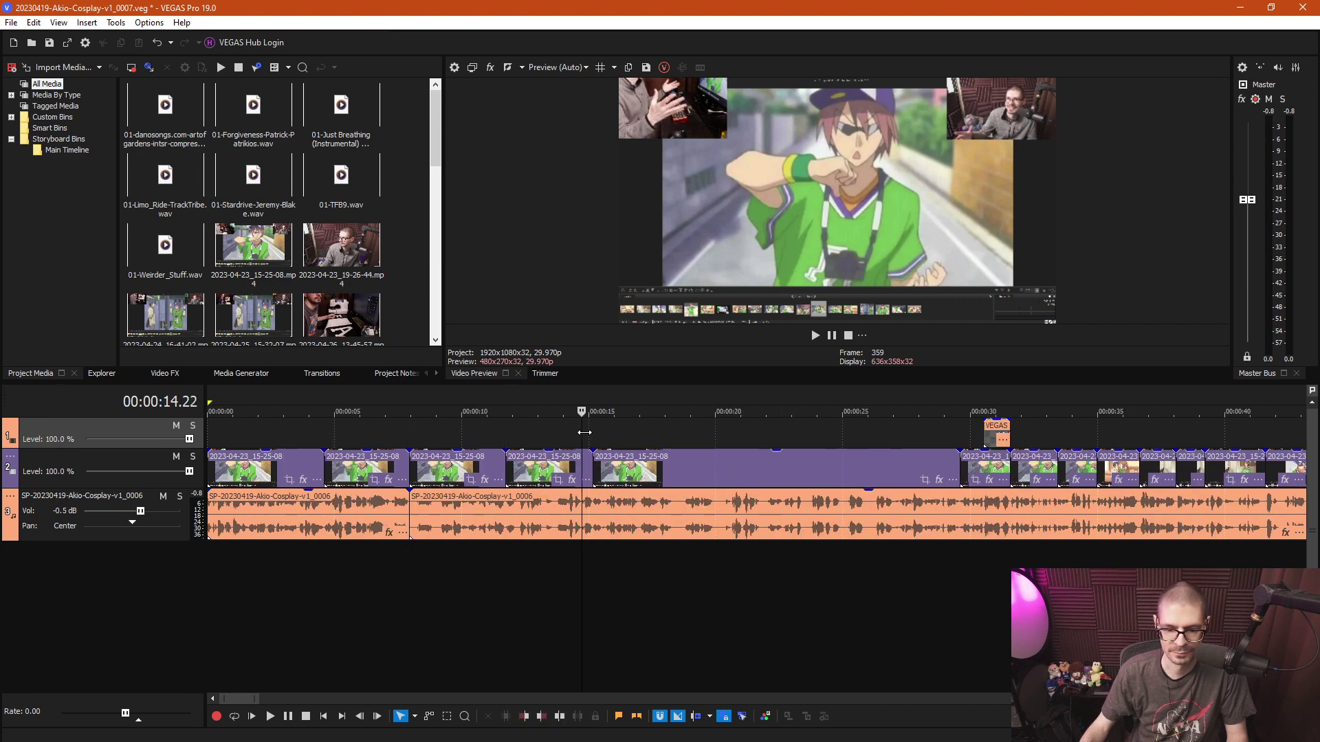
pyautogui.moveTo(861, 427); pyautogui.dragTo(1021, 426)
pyautogui.moveTo(1155, 411); pyautogui.dragTo(1174, 411)
pyautogui.scroll(-3, 1037, 427)
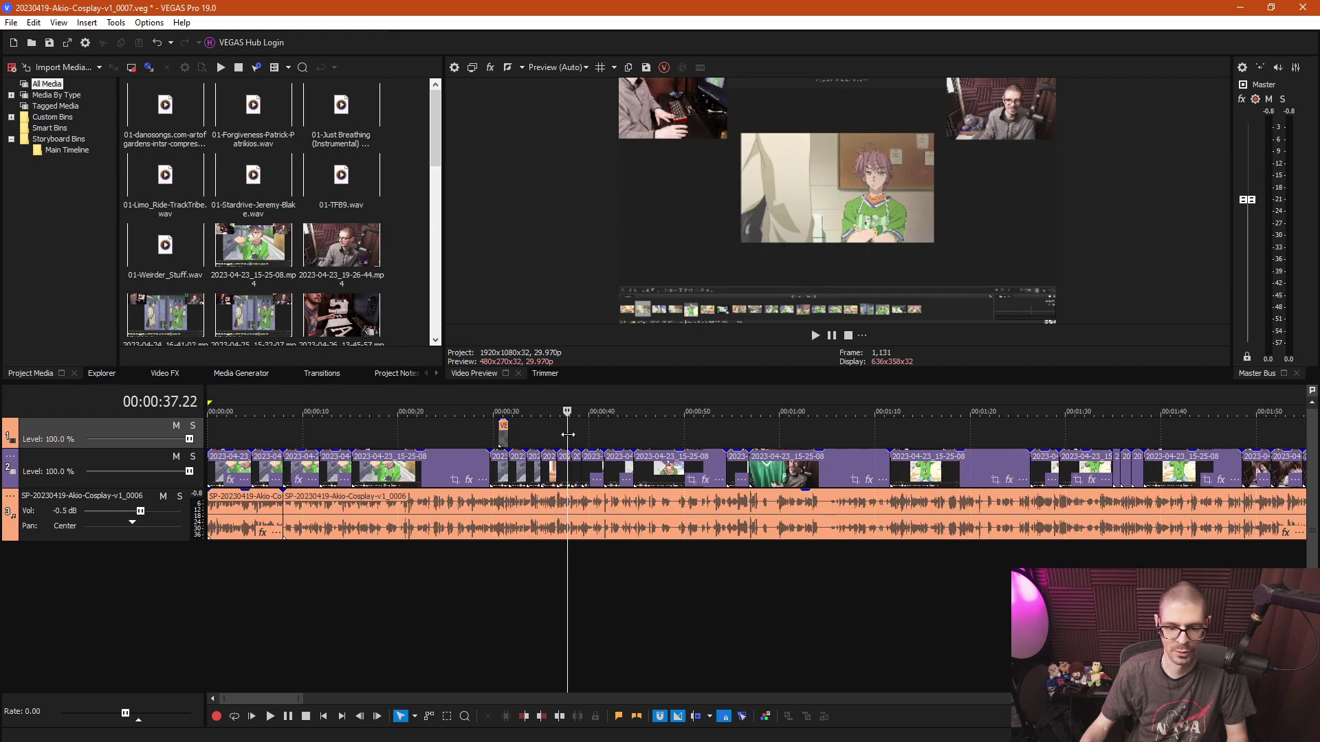
pyautogui.moveTo(977, 420); pyautogui.dragTo(1077, 411)
pyautogui.moveTo(1221, 411); pyautogui.dragTo(1097, 424)
pyautogui.press('space')
pyautogui.scroll(5, 1079, 467)
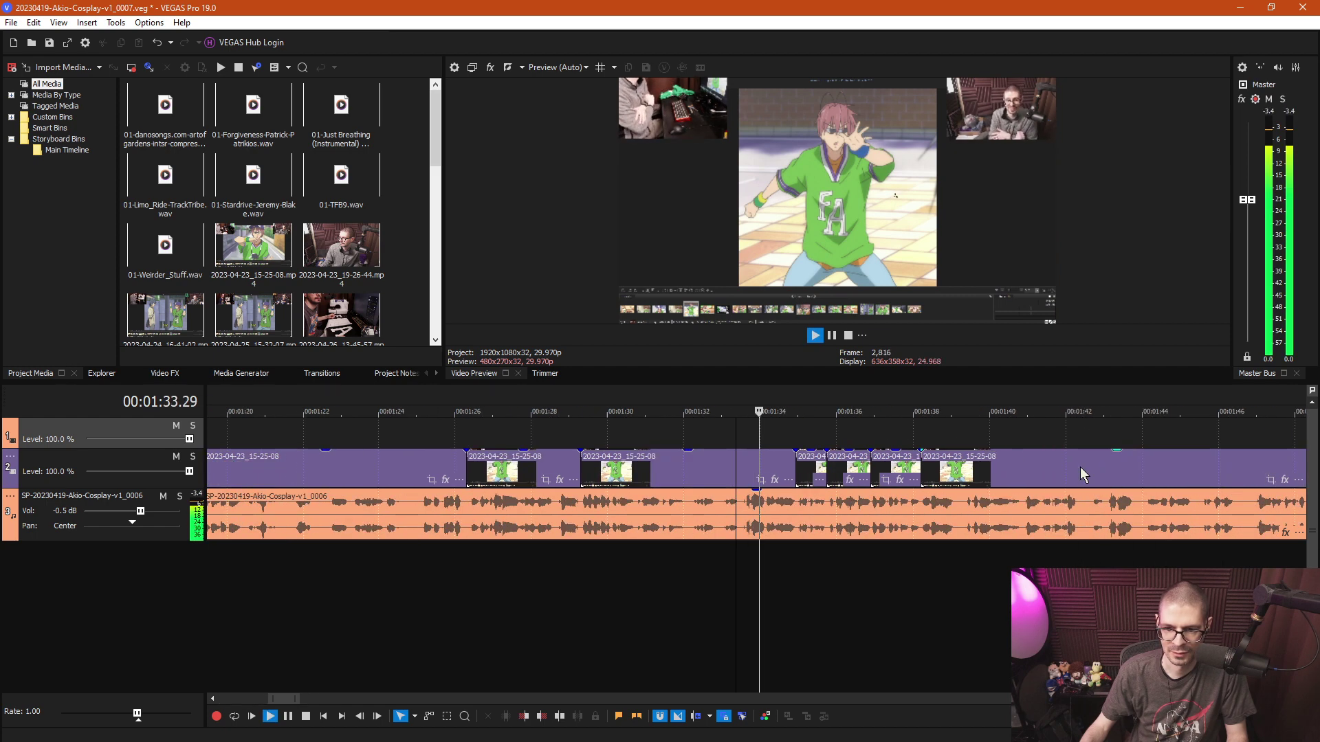
pyautogui.scroll(-3, 658, 538)
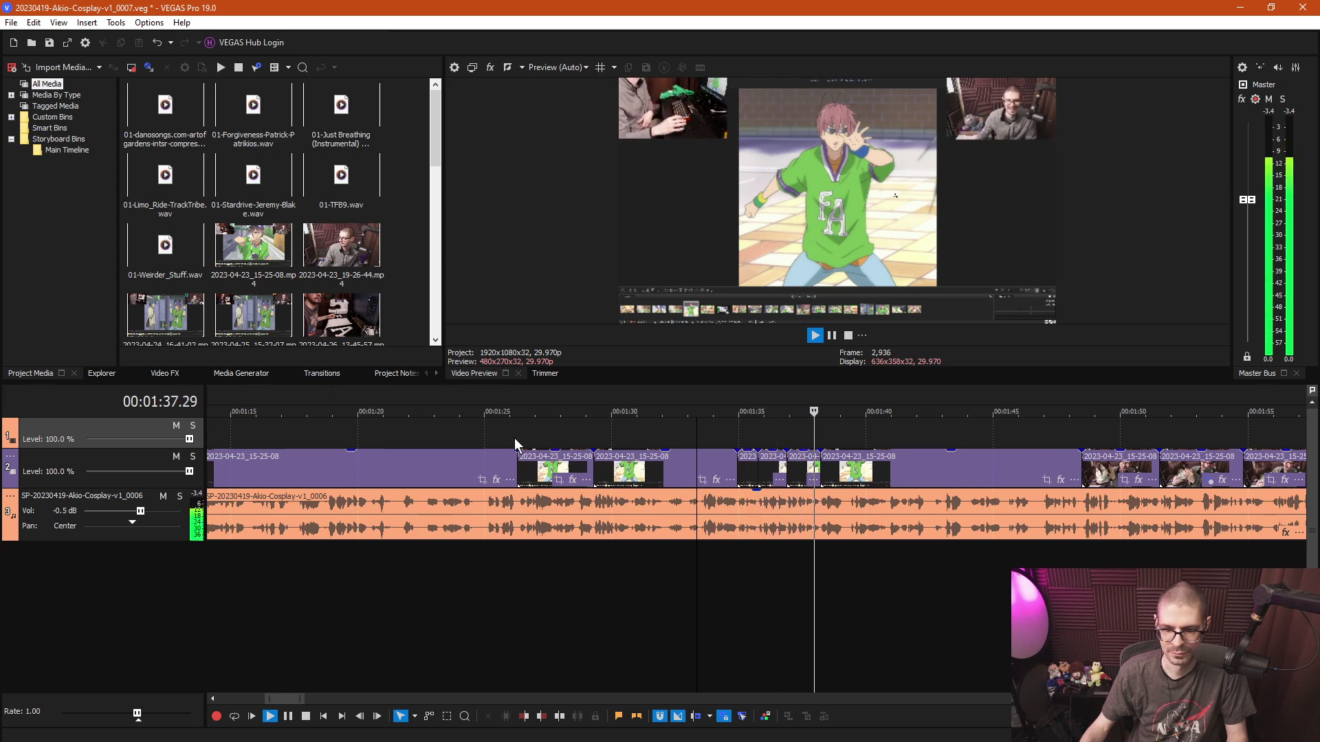
pyautogui.press('space')
pyautogui.scroll(-2, 807, 437)
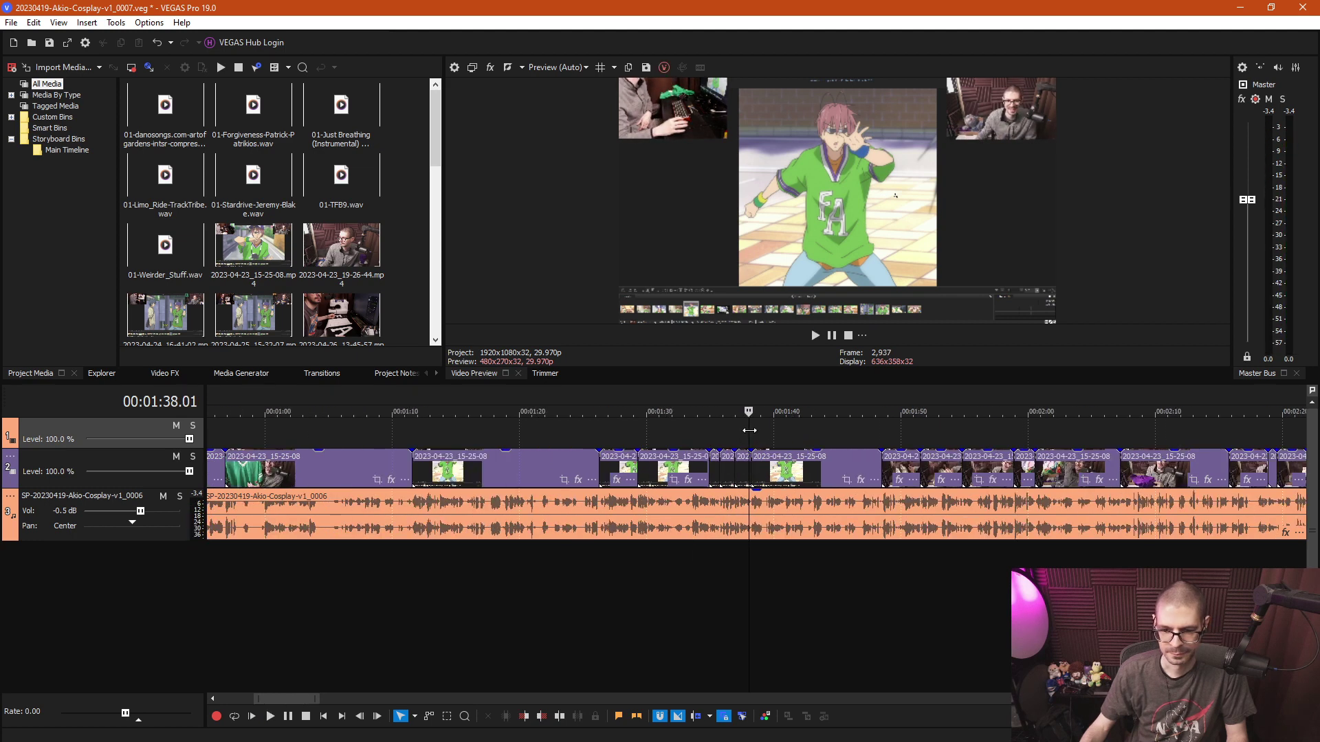
# Play the wig section from 00:01:49.02, and skim the following clips up to about 00:03:03.
pyautogui.moveTo(751, 437); pyautogui.dragTo(897, 437)
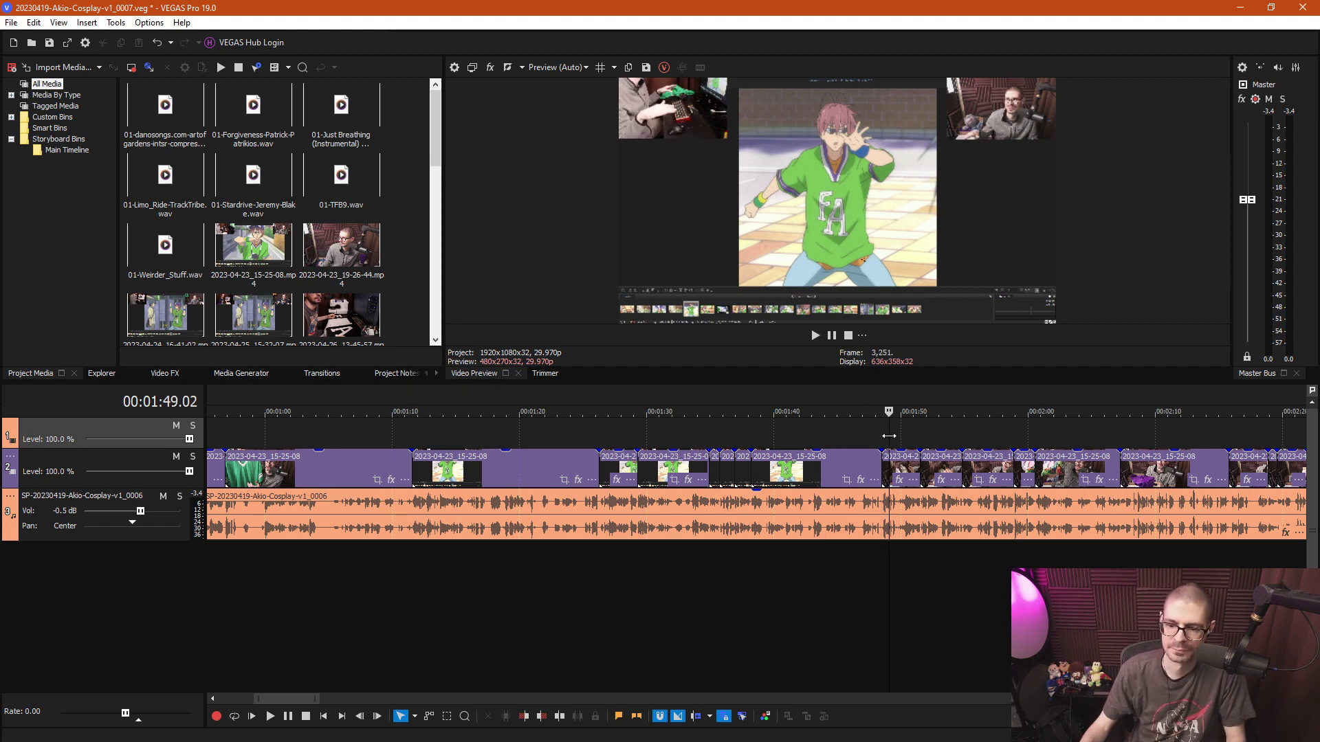
pyautogui.press('space')
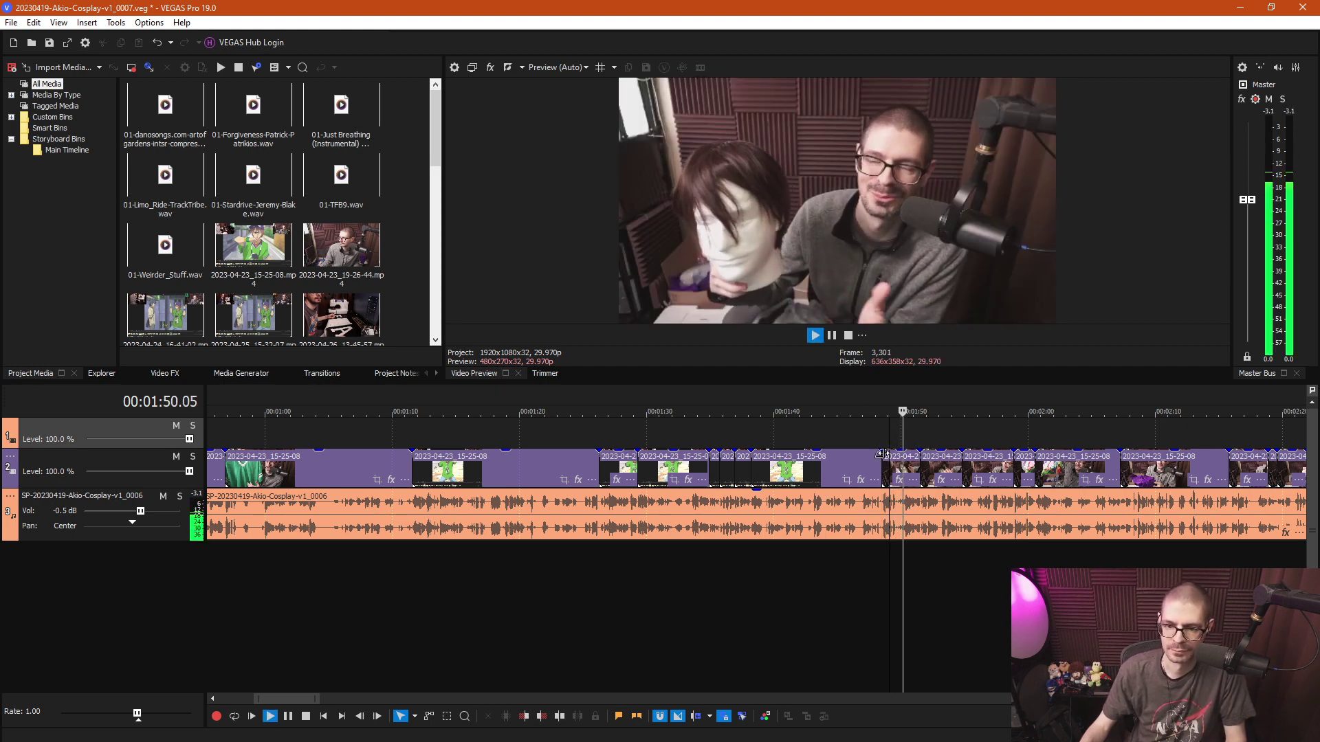
pyautogui.scroll(2, 711, 508)
pyautogui.scroll(-4, 712, 509)
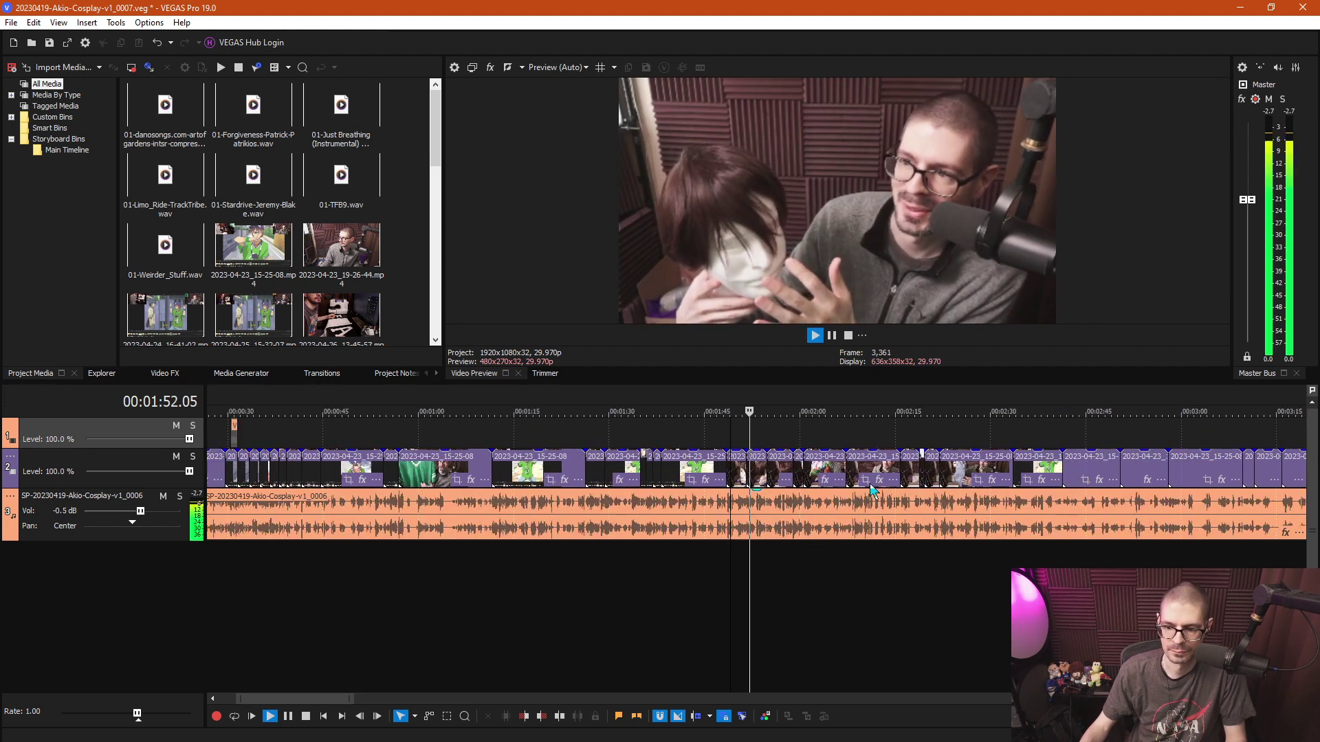
pyautogui.press('space')
pyautogui.moveTo(816, 428); pyautogui.dragTo(1194, 432)
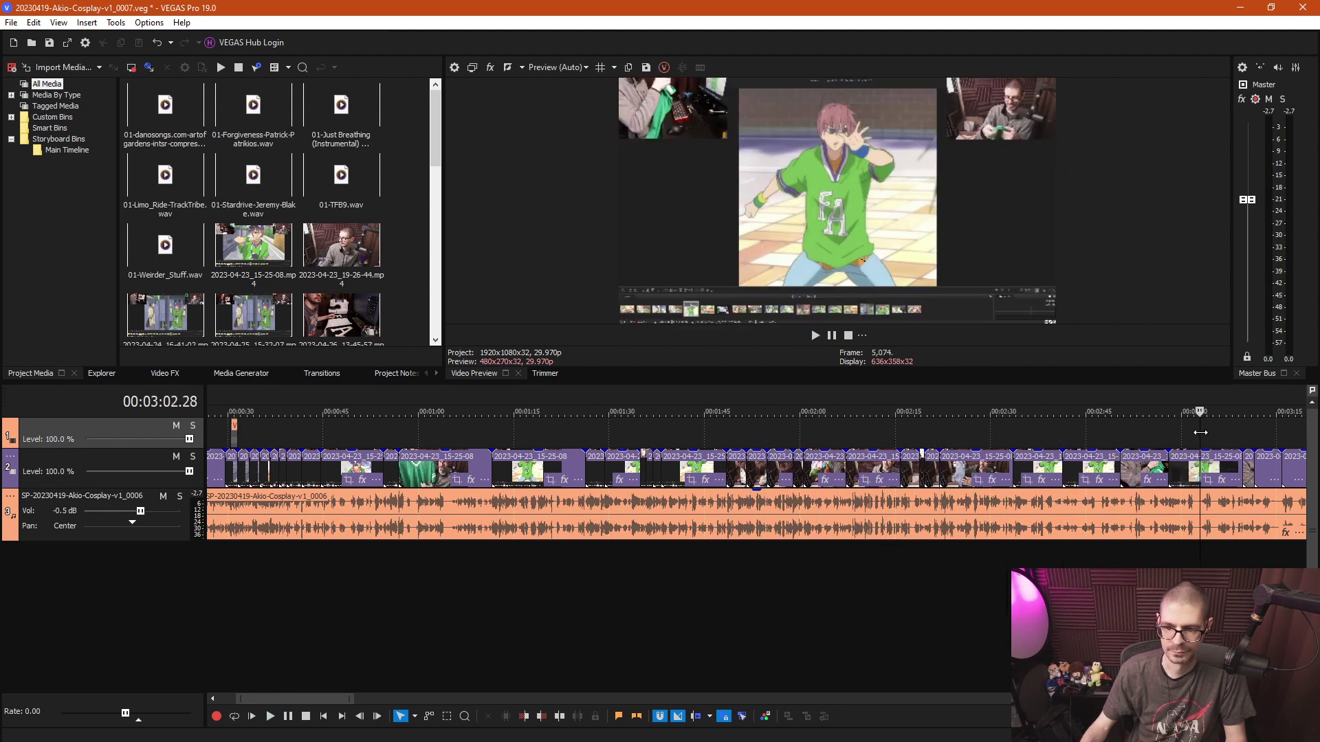
pyautogui.scroll(-3, 687, 431)
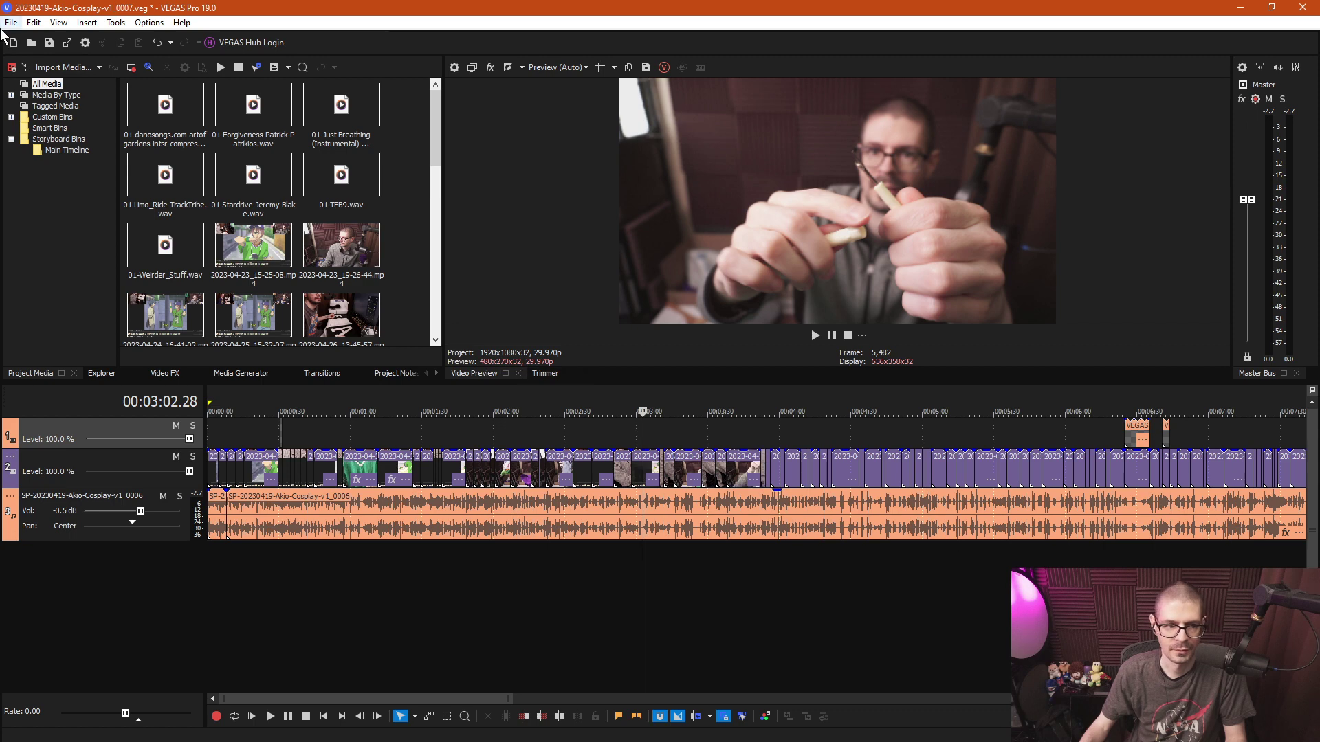
# Save the project under the new name 20230419-Akio-Cosplay-VERT.veg in the 00-CosplayProcess folder.
pyautogui.click(11, 22)
pyautogui.click(77, 110)
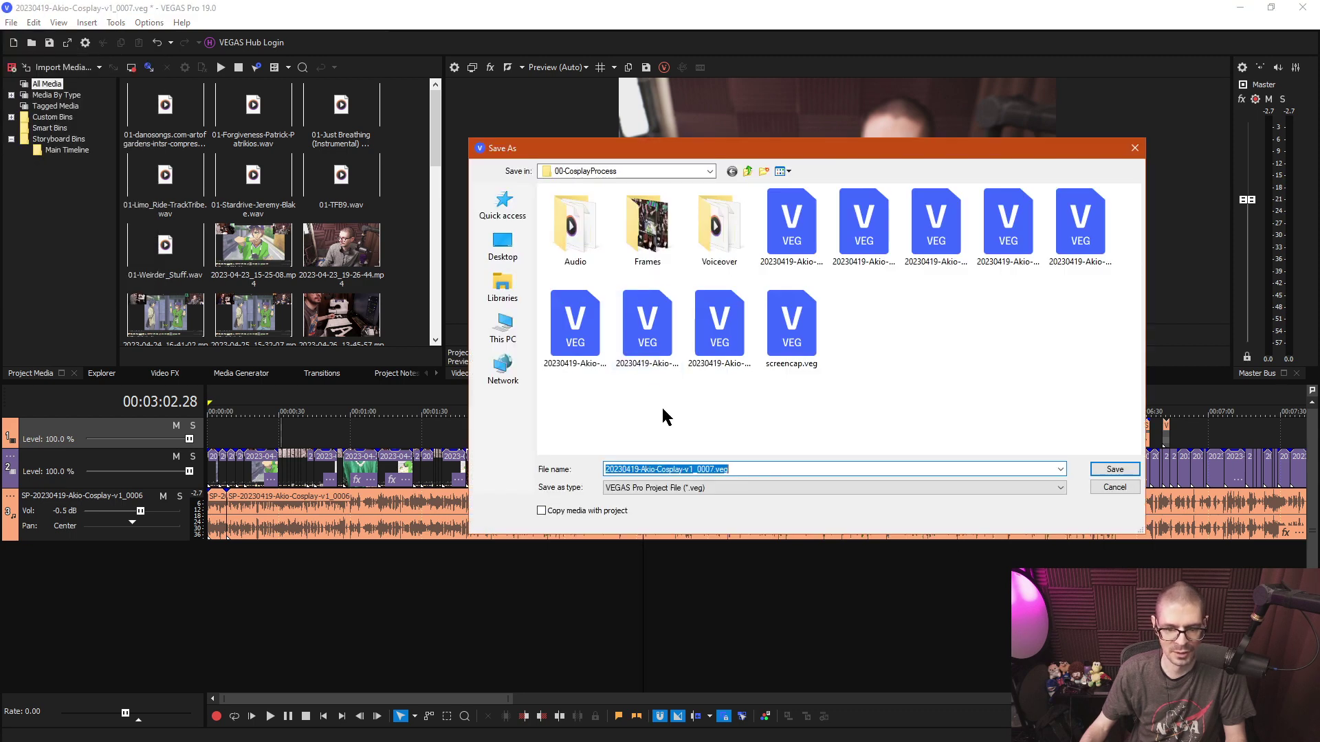
pyautogui.click(713, 469)
pyautogui.press('BackSpace')
pyautogui.press('BackSpace')
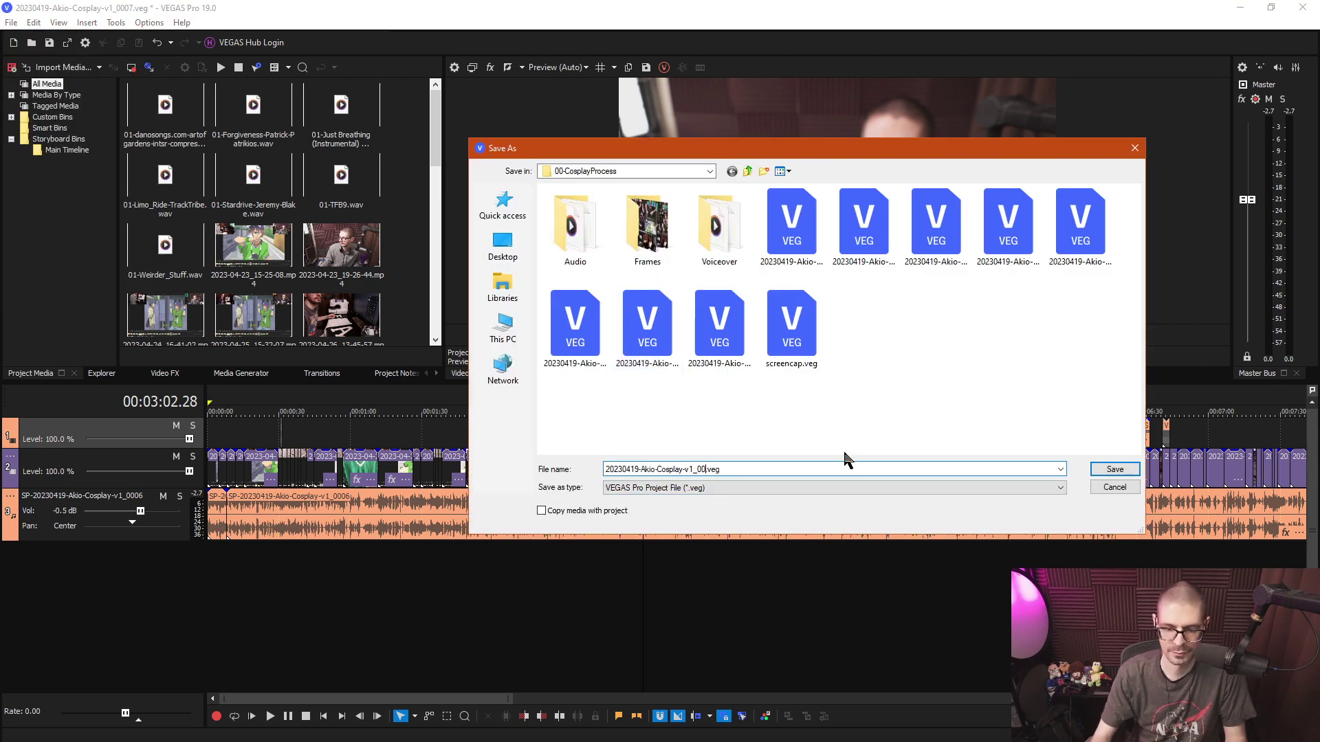
pyautogui.press('BackSpace')
pyautogui.press('BackSpace')
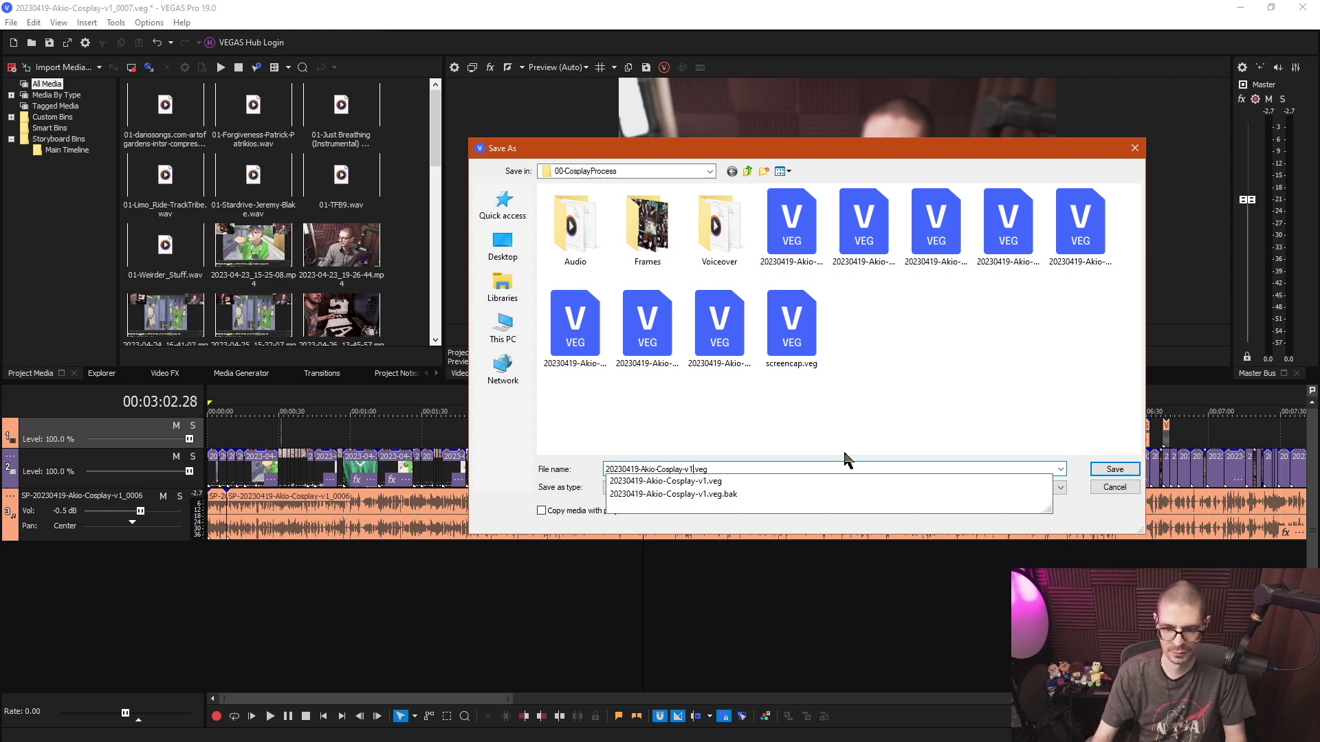
pyautogui.press('BackSpace')
pyautogui.press('BackSpace')
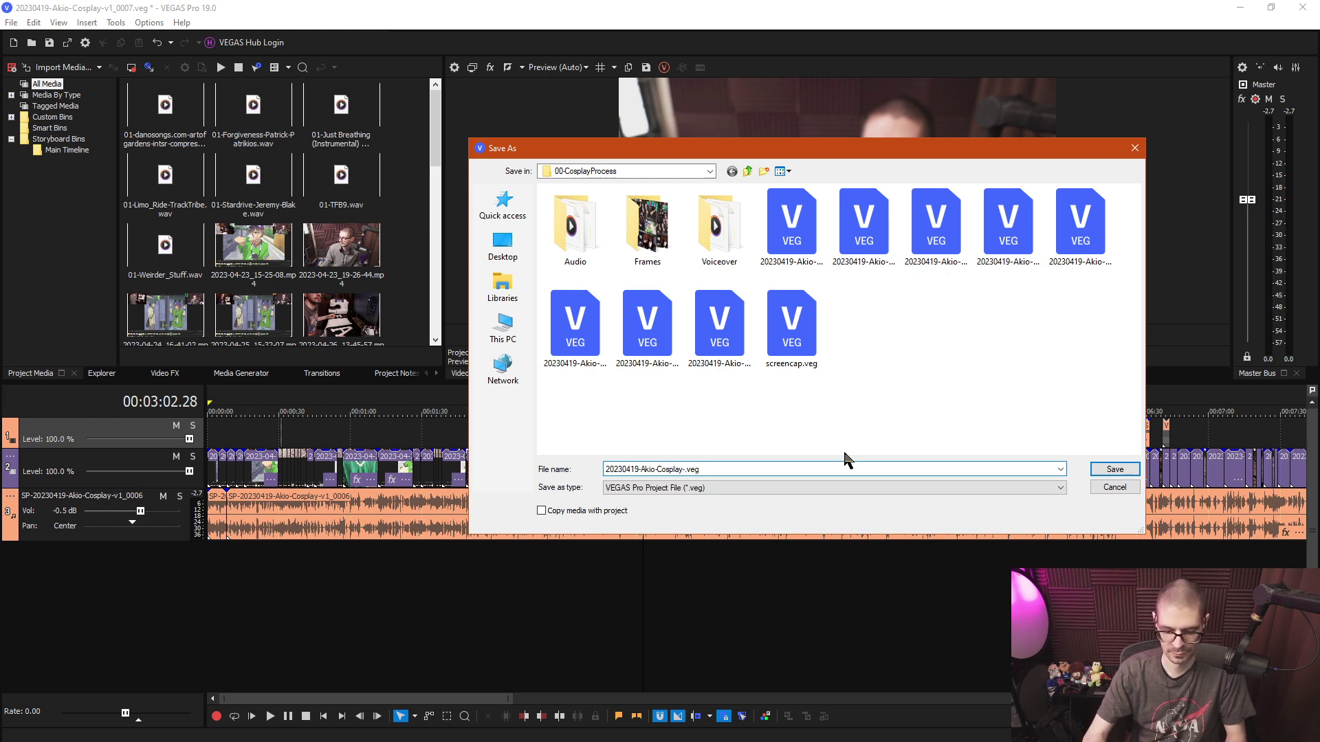
pyautogui.write('VERT')
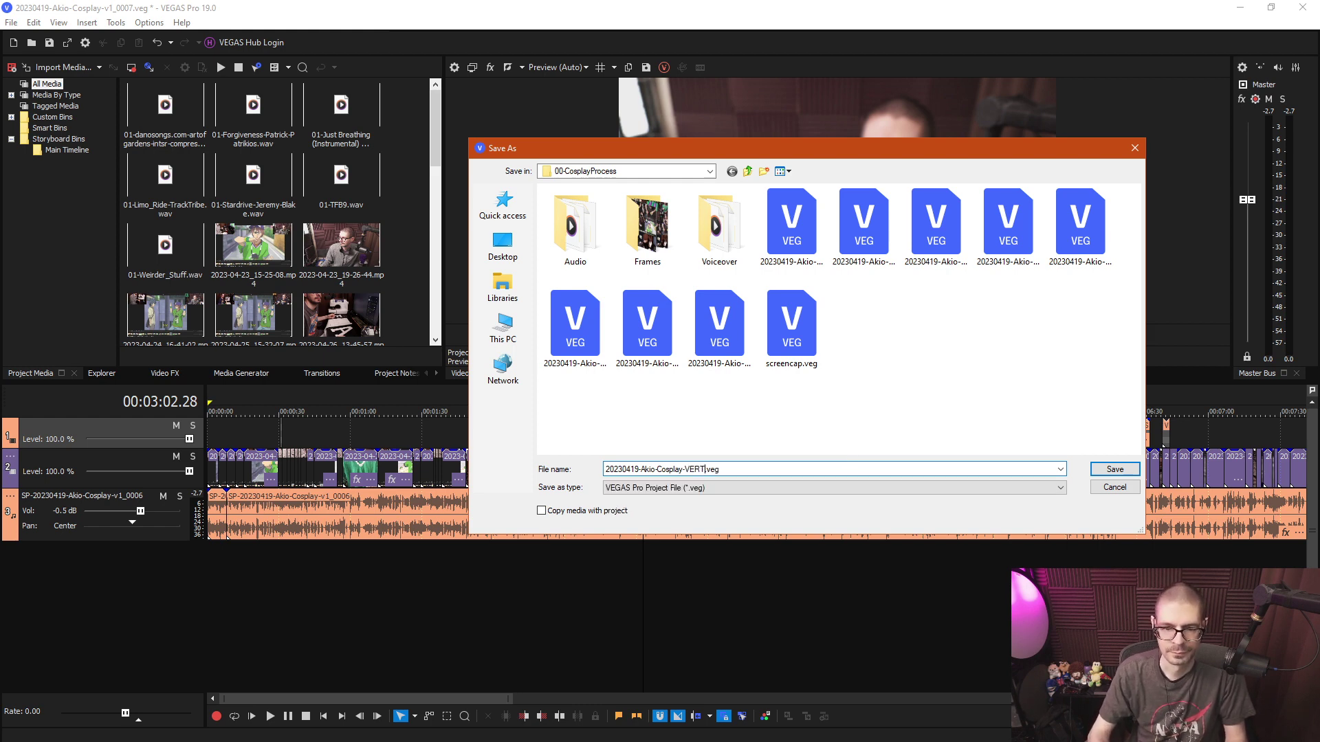
pyautogui.press('Return')
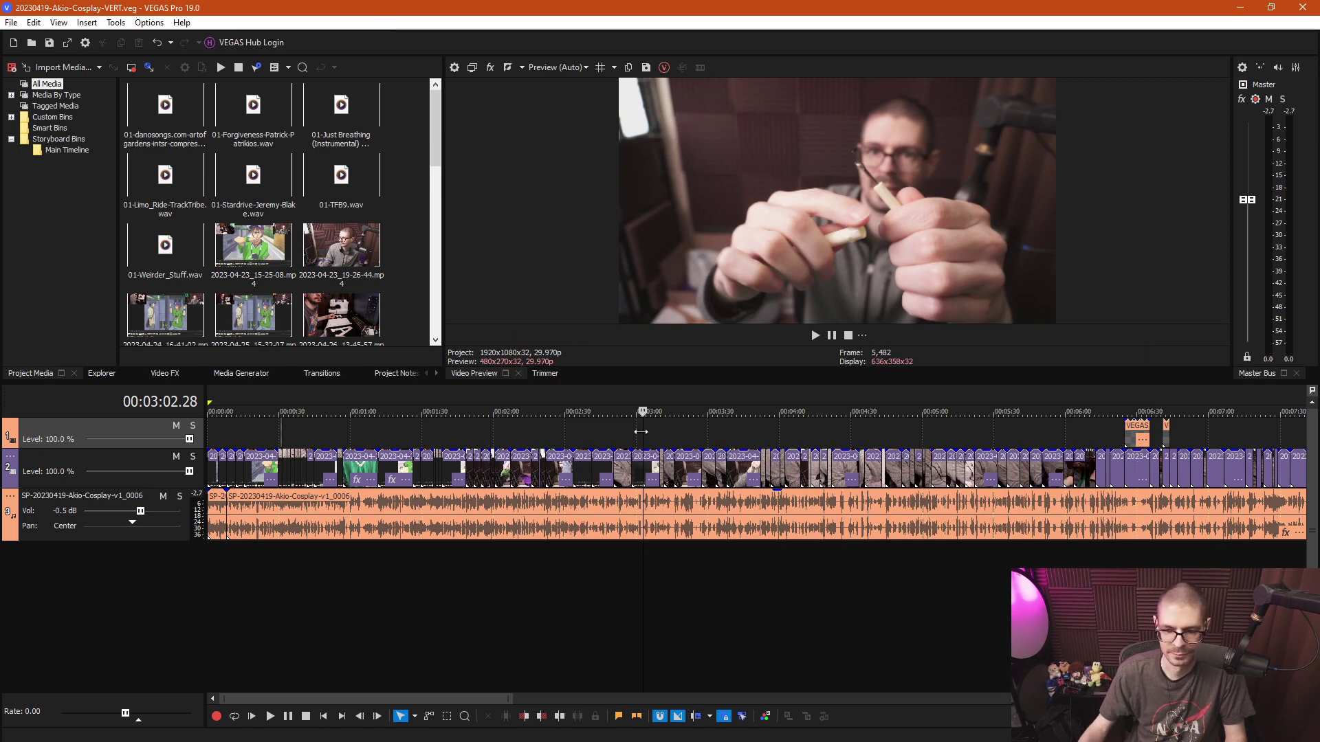
# Play the edit from just past the three-minute mark, and skim on to 00:03:39.21.
pyautogui.click(651, 432)
pyautogui.press('space')
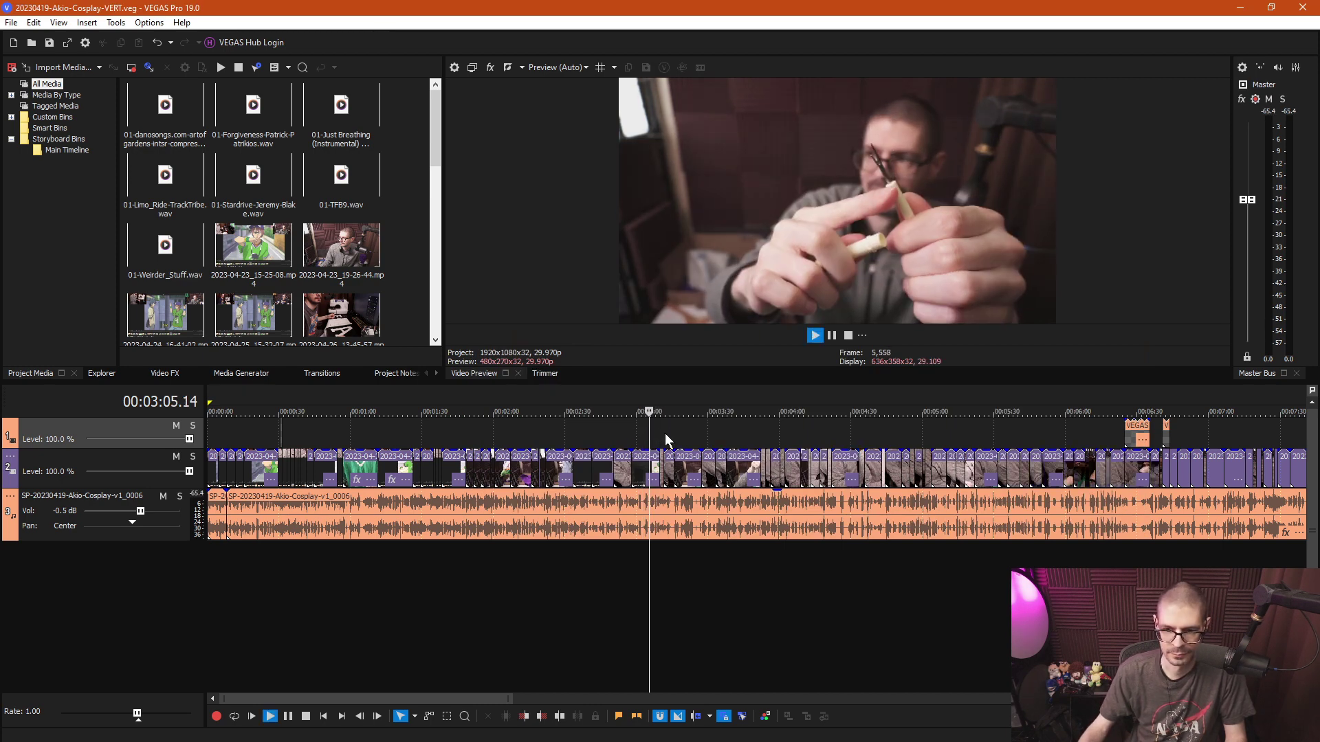
pyautogui.scroll(2, 667, 433)
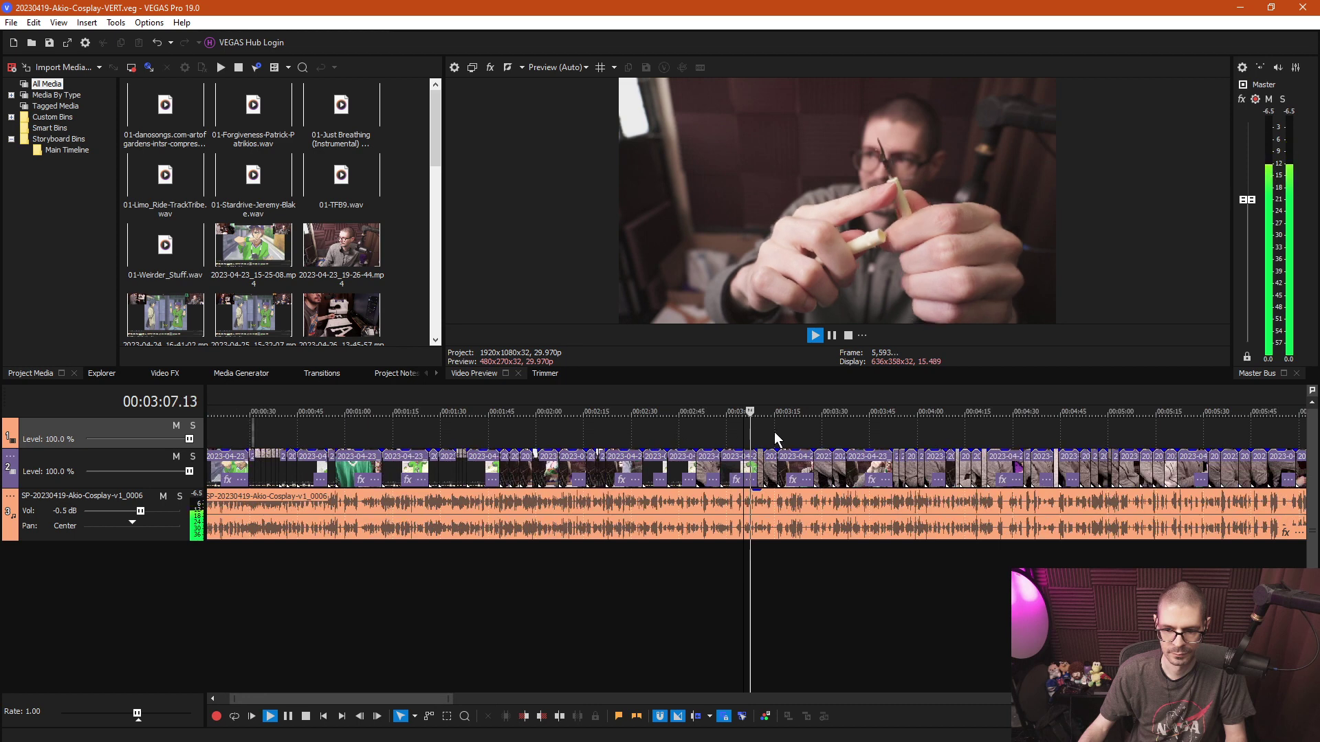
pyautogui.press('space')
pyautogui.moveTo(751, 428); pyautogui.dragTo(853, 435)
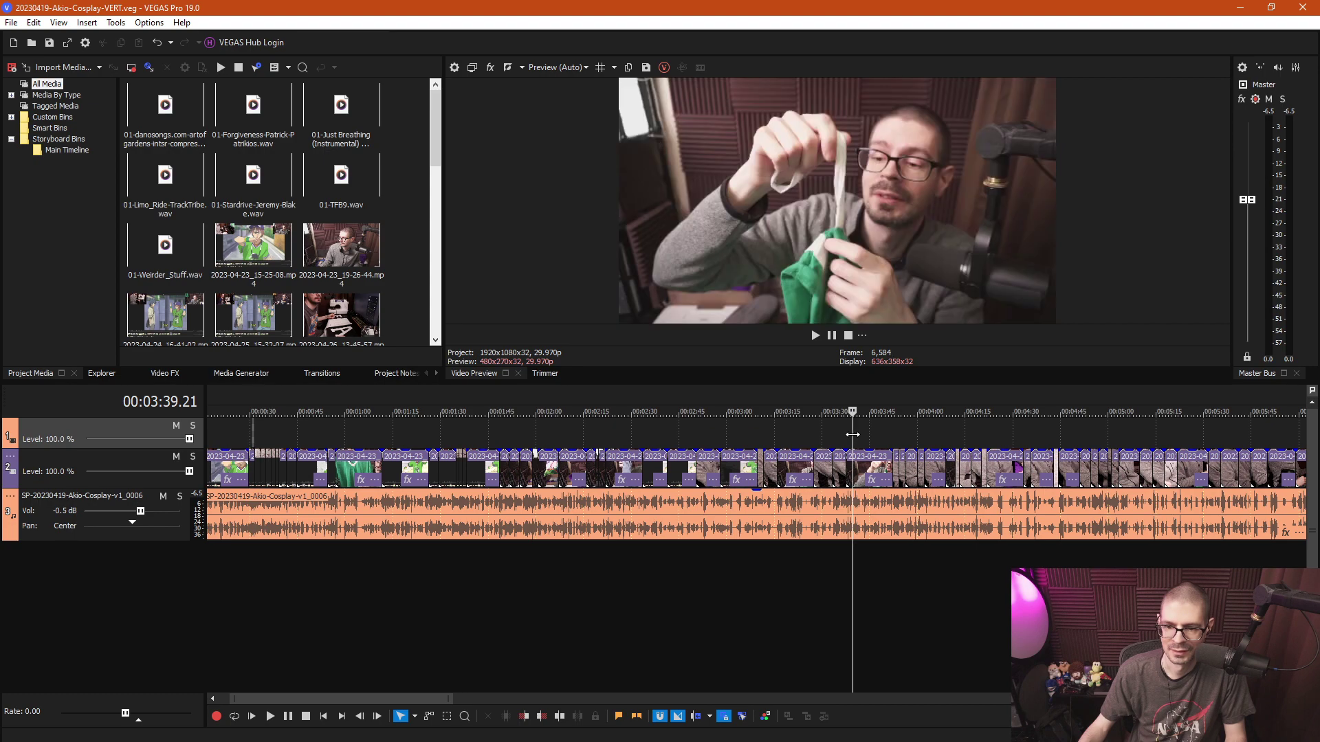
# Play the green-fabric sewing clips from about 00:03:37, and replay them from about 00:03:33.
pyautogui.scroll(4, 853, 431)
pyautogui.click(700, 440)
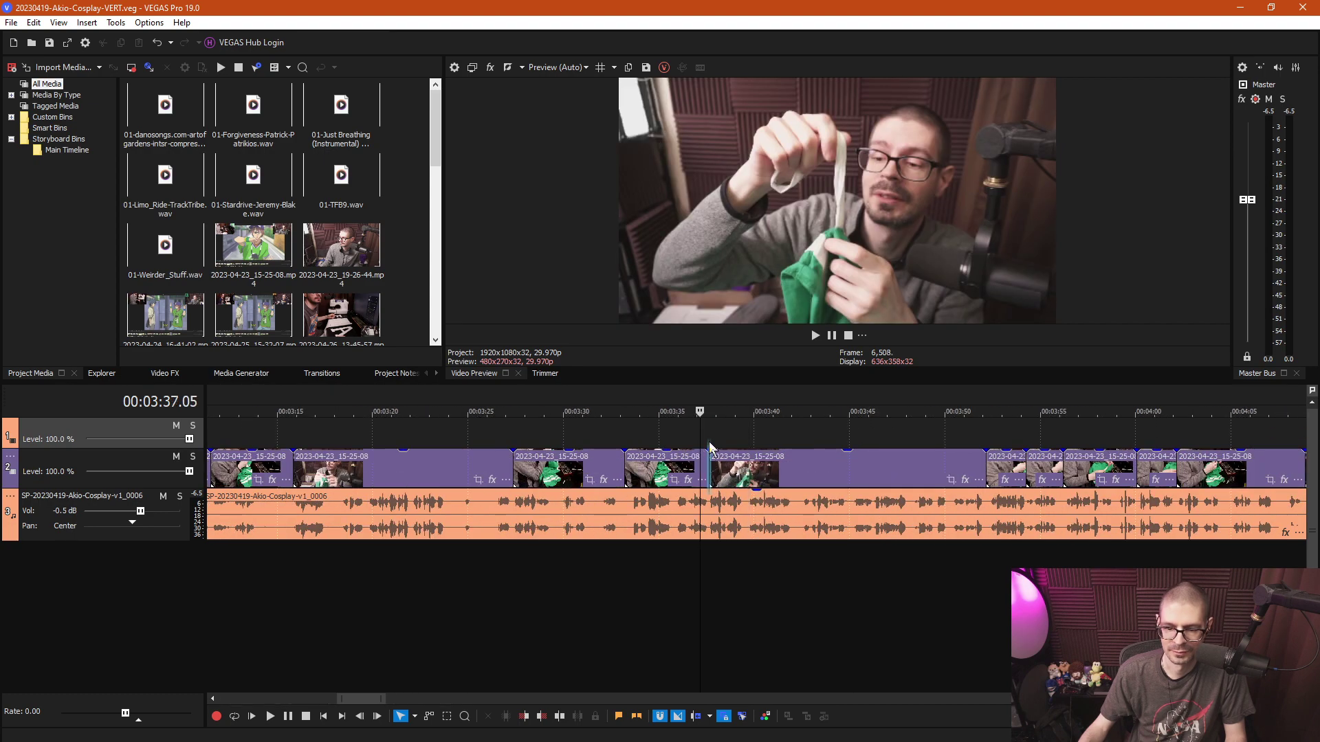
pyautogui.click(708, 441)
pyautogui.press('space')
pyautogui.scroll(3, 766, 456)
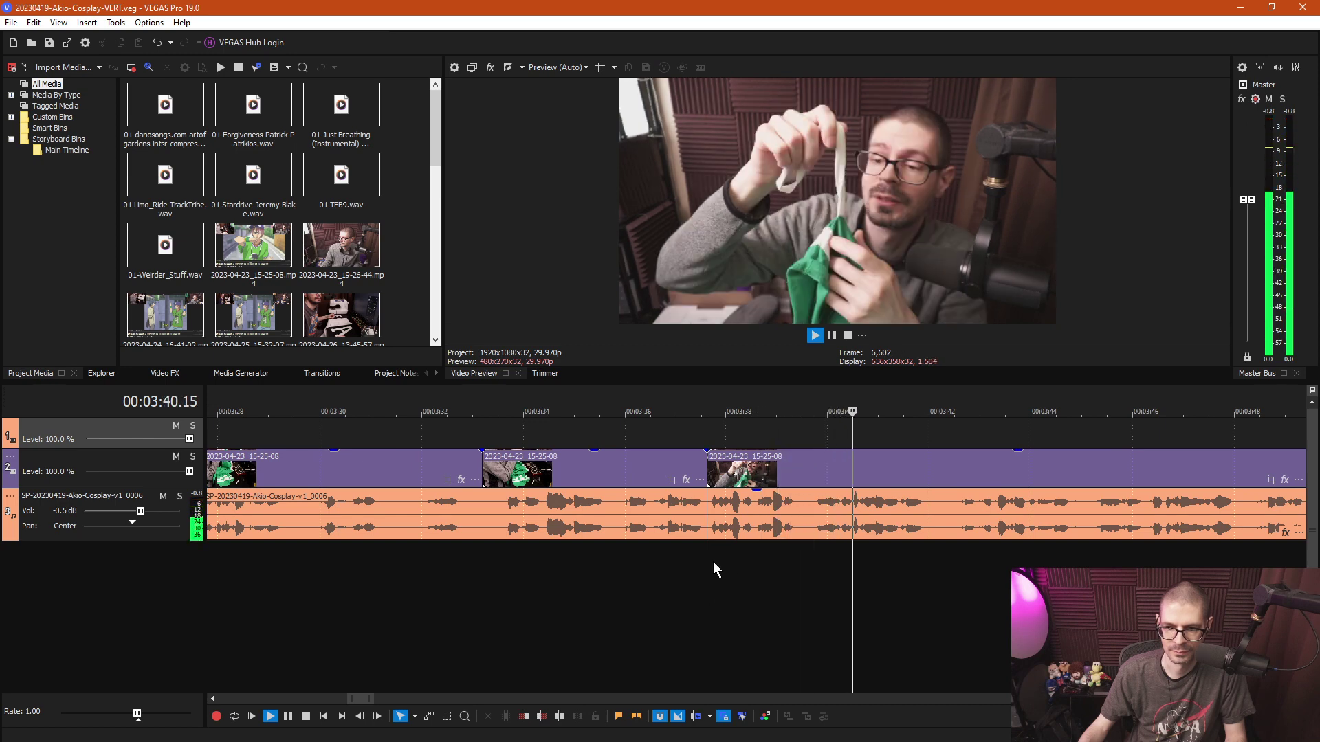
pyautogui.click(496, 564)
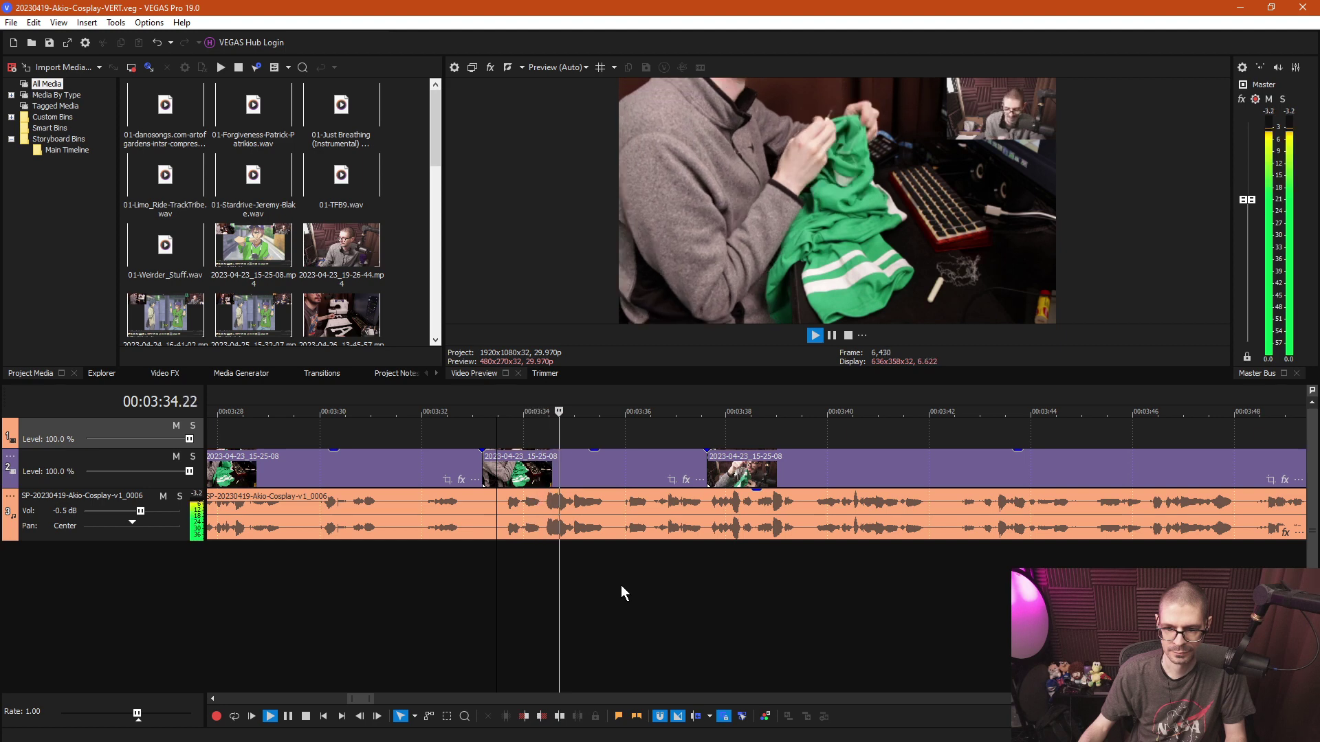
# Play the lead-in to the sewing clips from 00:03:26.19.
pyautogui.hscroll(-2, 620, 584)
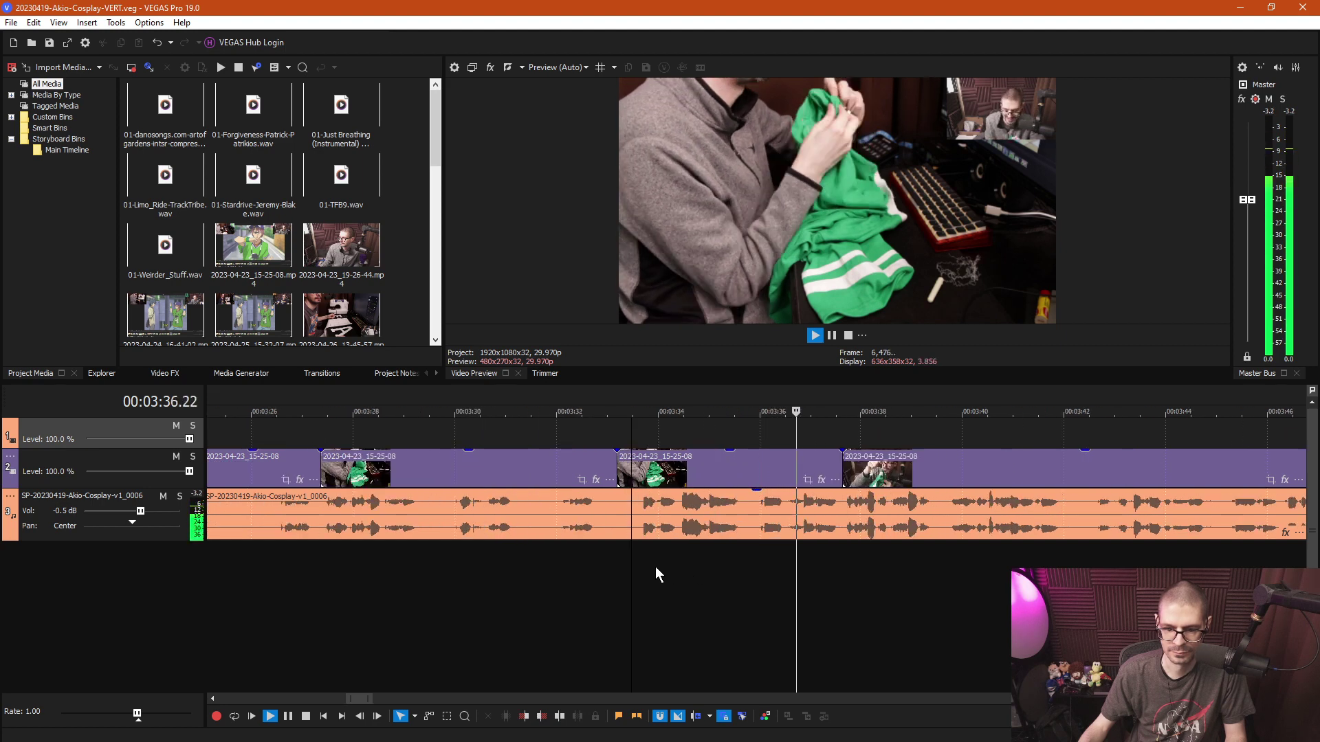
pyautogui.scroll(-2, 654, 566)
pyautogui.press('Return')
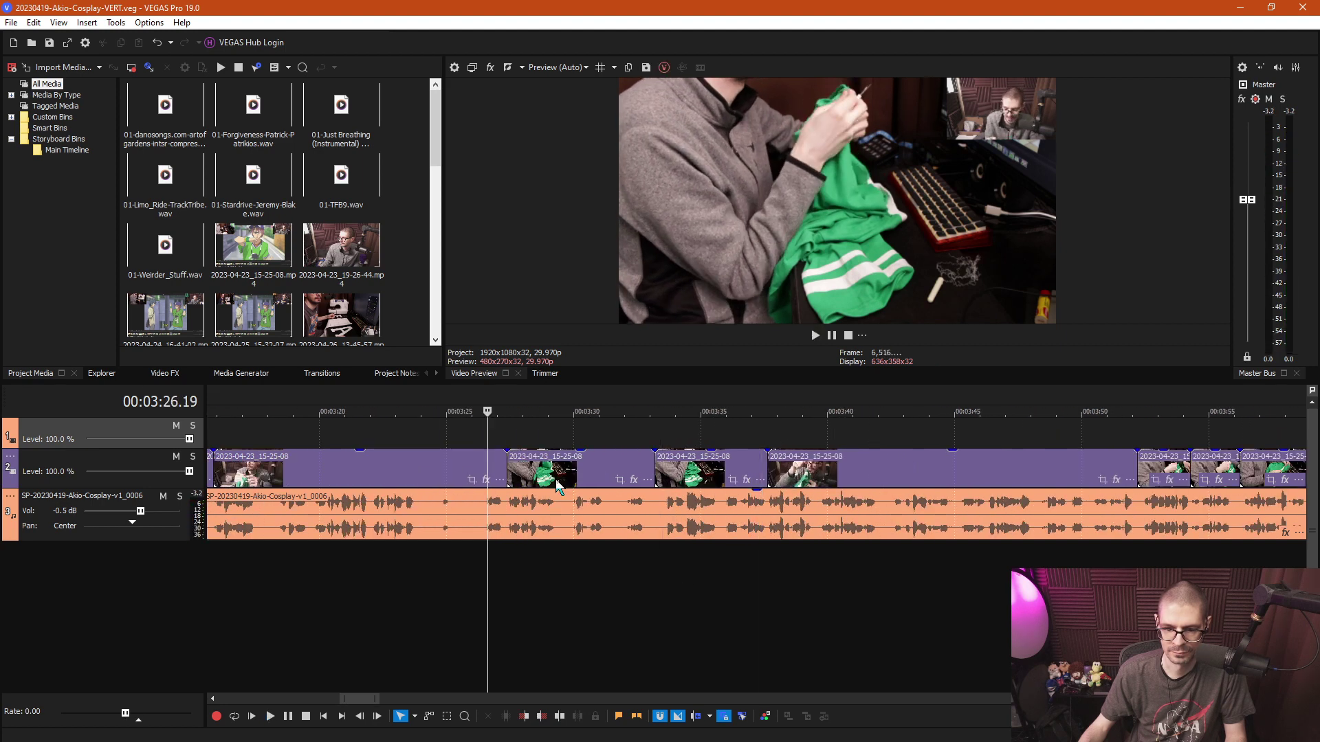
pyautogui.press('space')
pyautogui.scroll(-2, 605, 526)
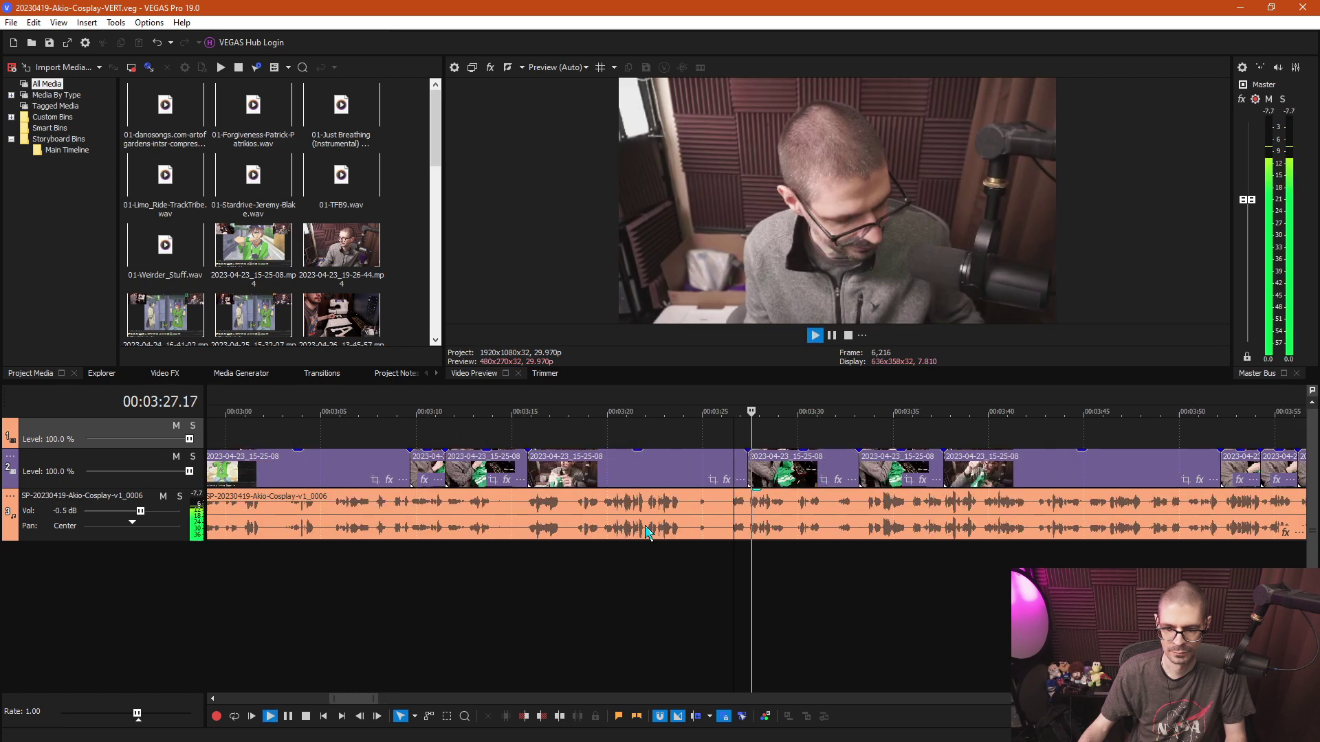
# Set the video preview quality to Preview (Quarter), and play from 00:03:20.04 up to 00:03:22.23.
pyautogui.click(609, 439)
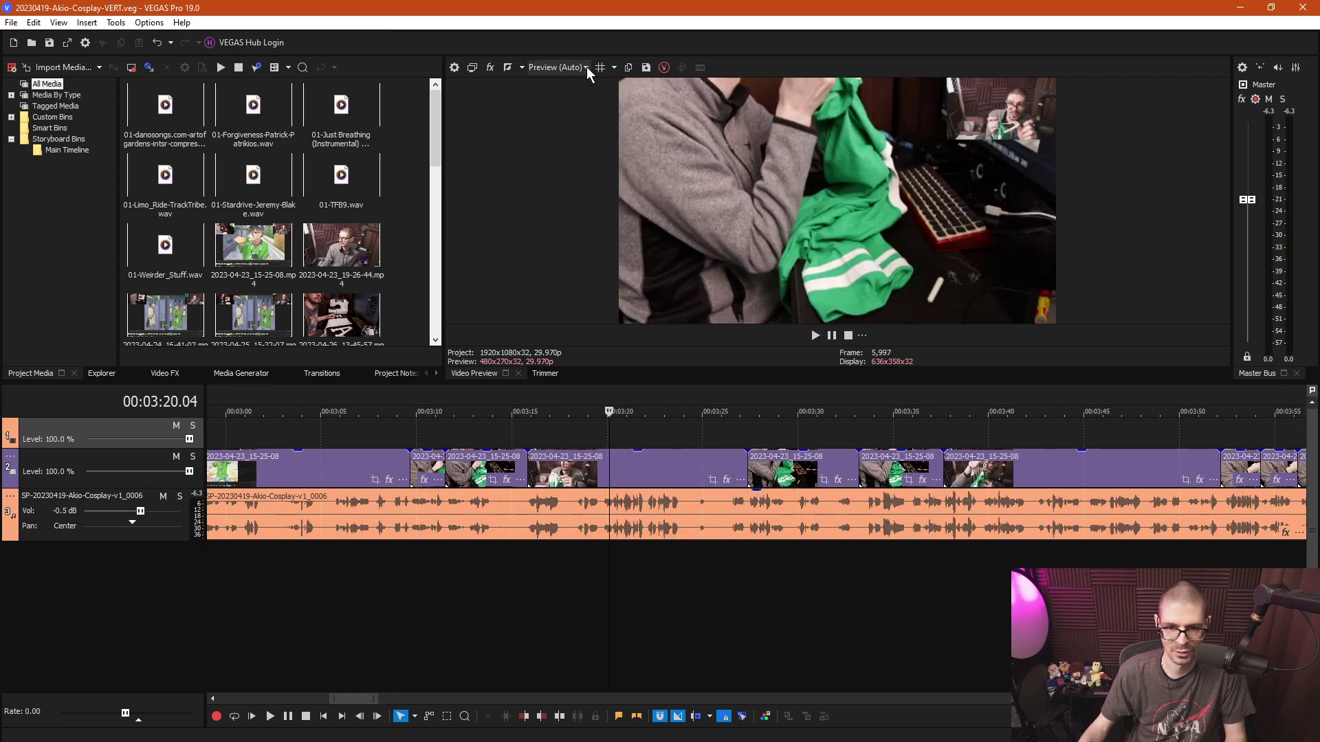
pyautogui.click(587, 67)
pyautogui.moveTo(570, 96)
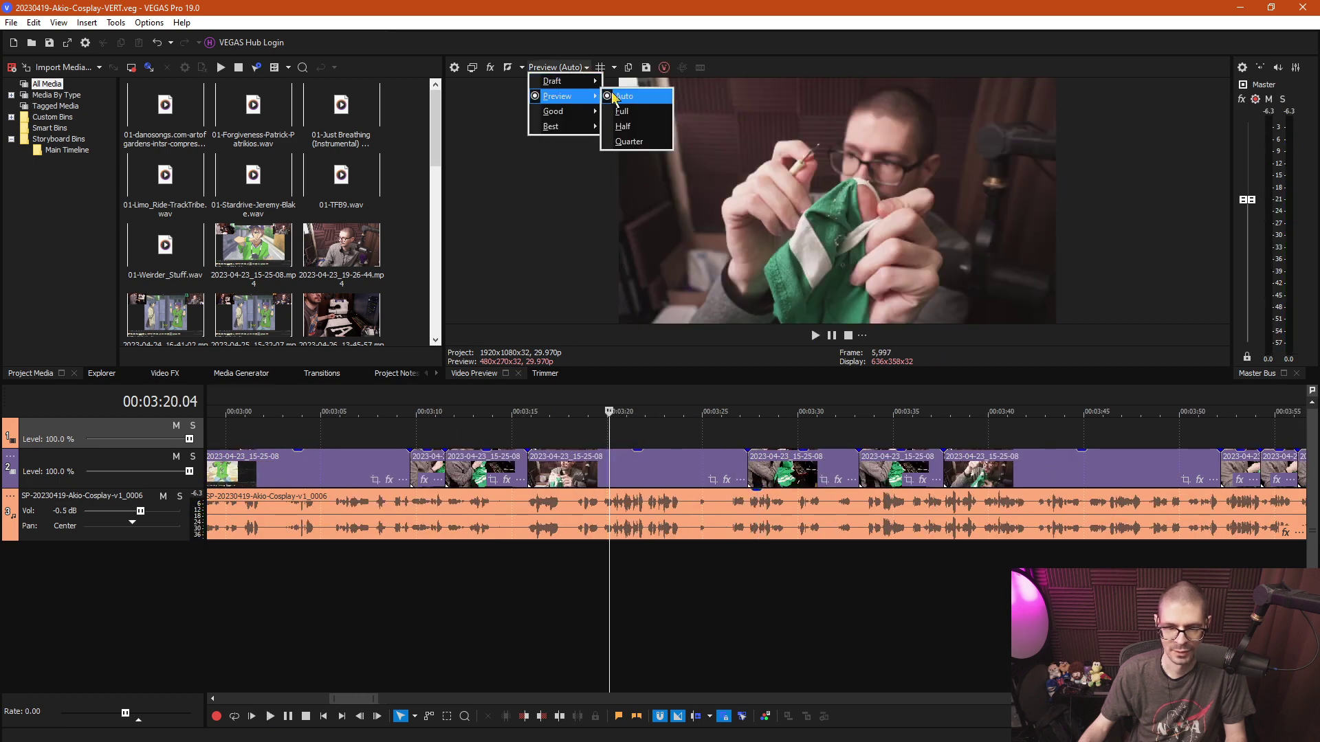
pyautogui.click(639, 142)
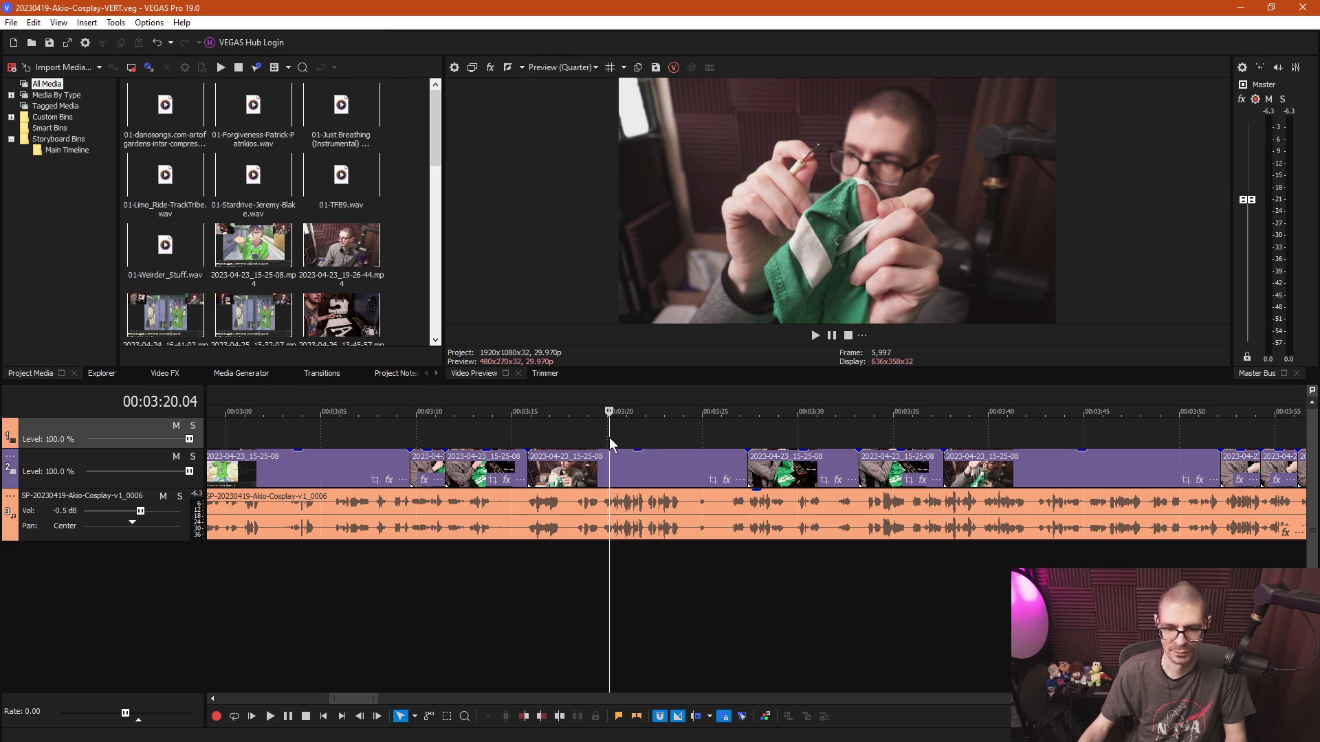
pyautogui.press('space')
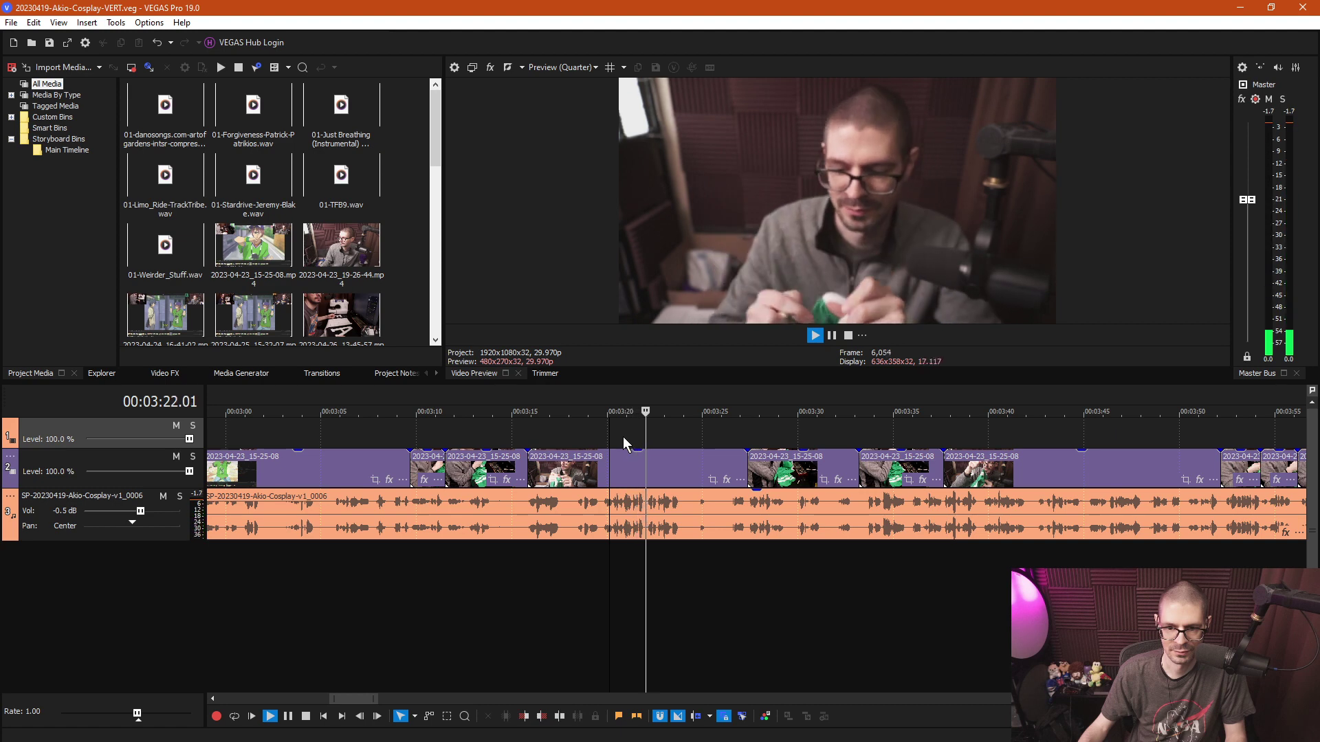
pyautogui.press('Return')
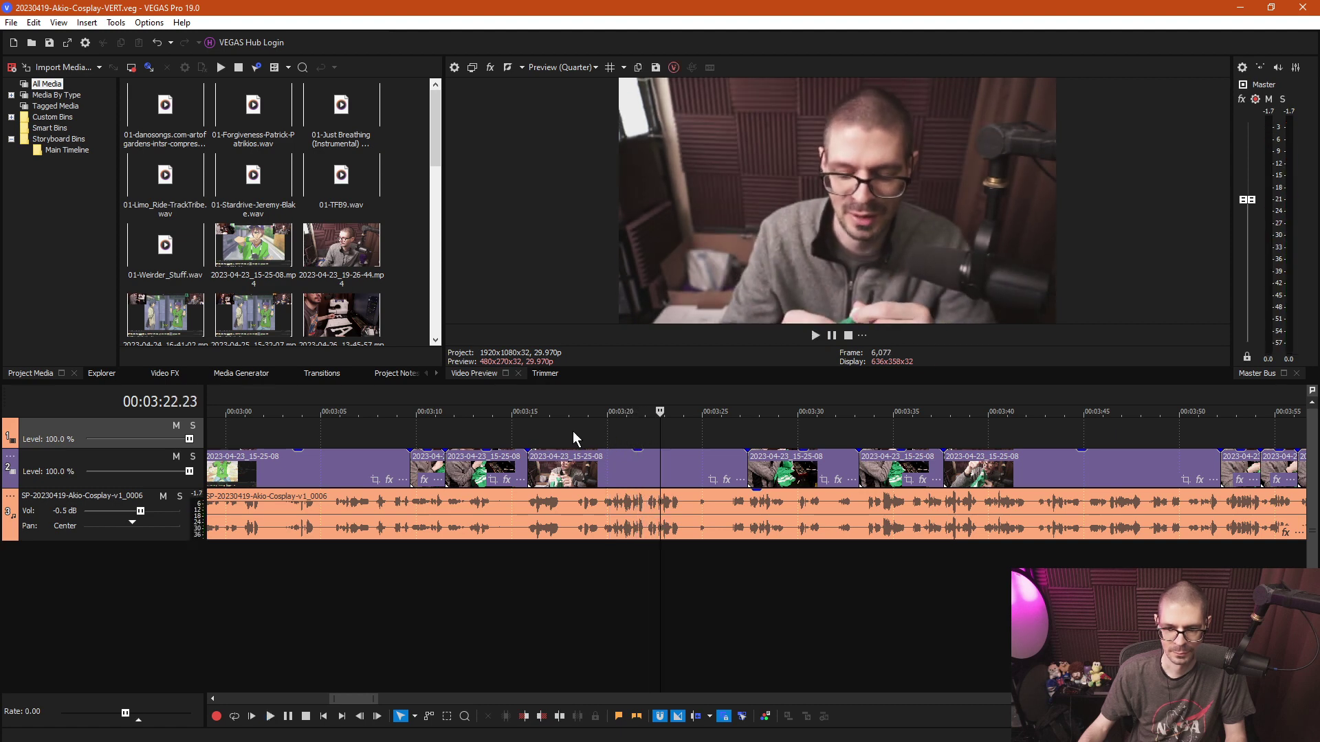
# Play the sewing section from about 00:03:16, and move the playhead back to 00:03:10.15.
pyautogui.click(534, 440)
pyautogui.press('space')
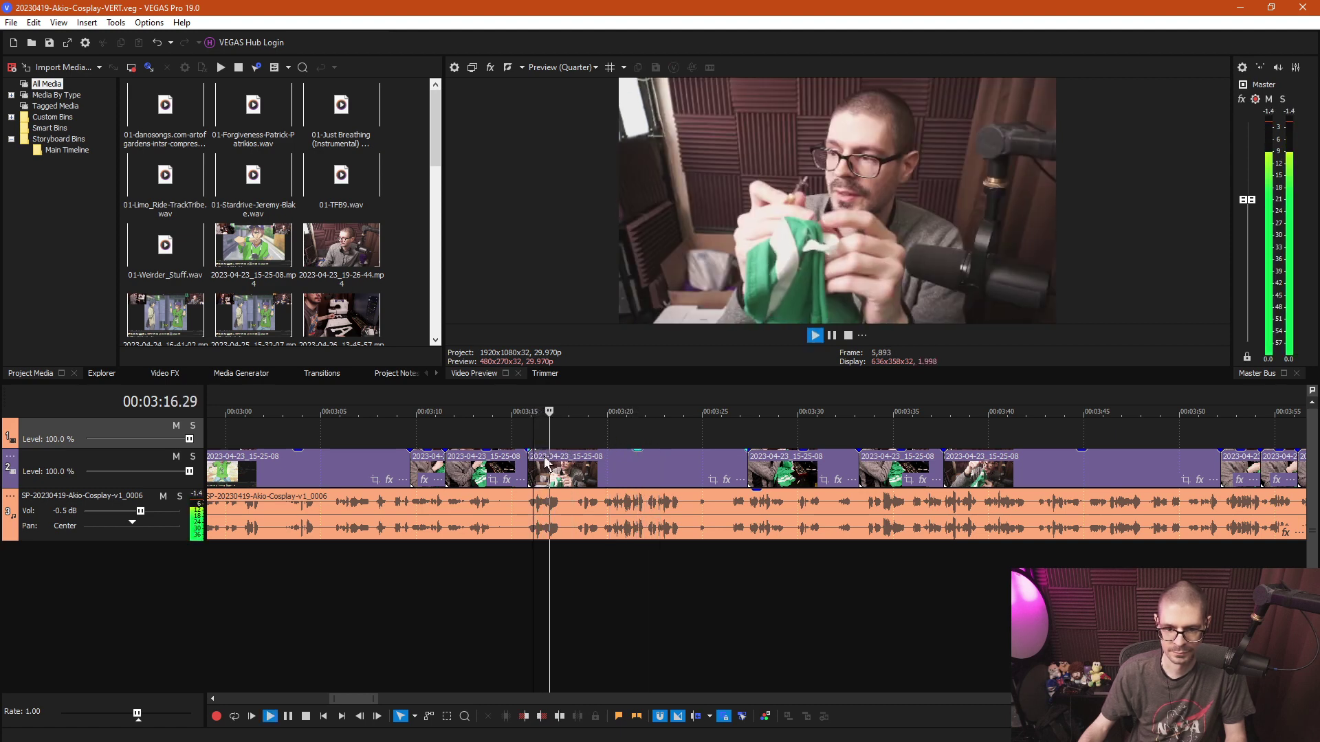
pyautogui.press('Return')
pyautogui.click(426, 437)
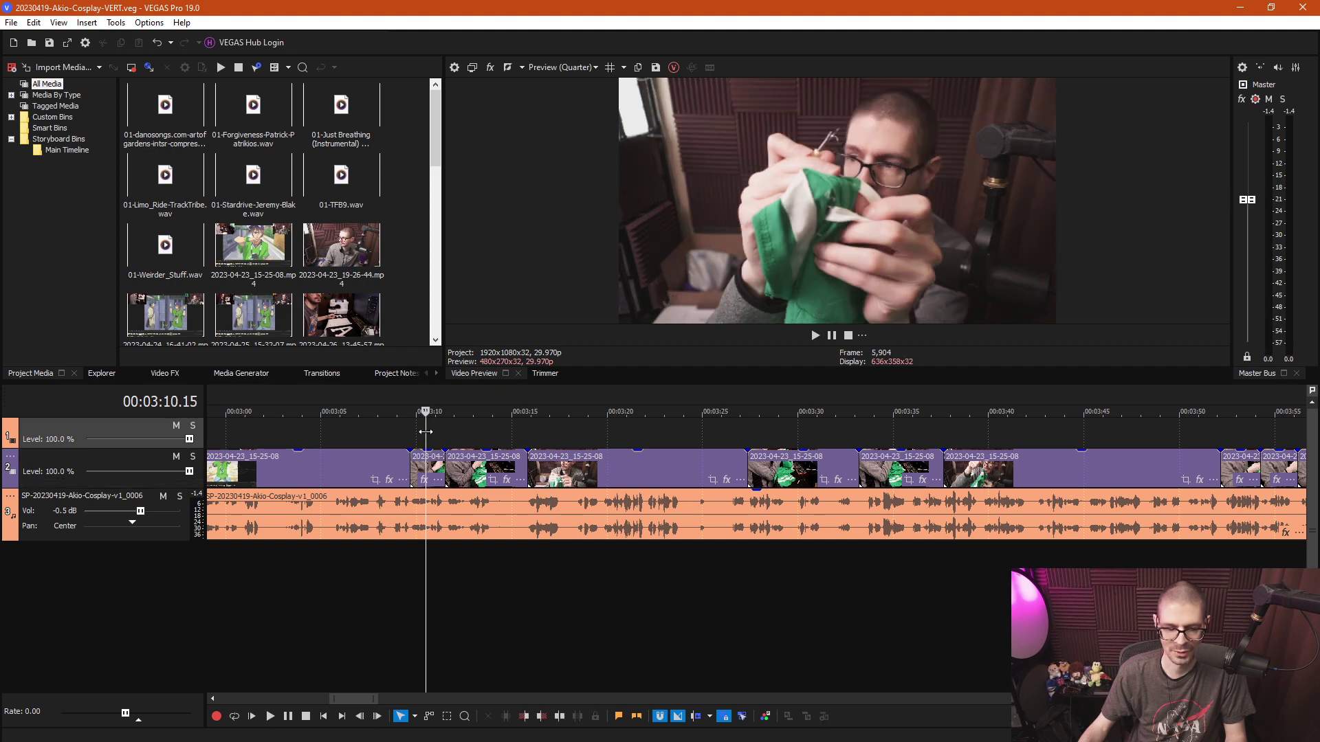
pyautogui.scroll(-3, 429, 436)
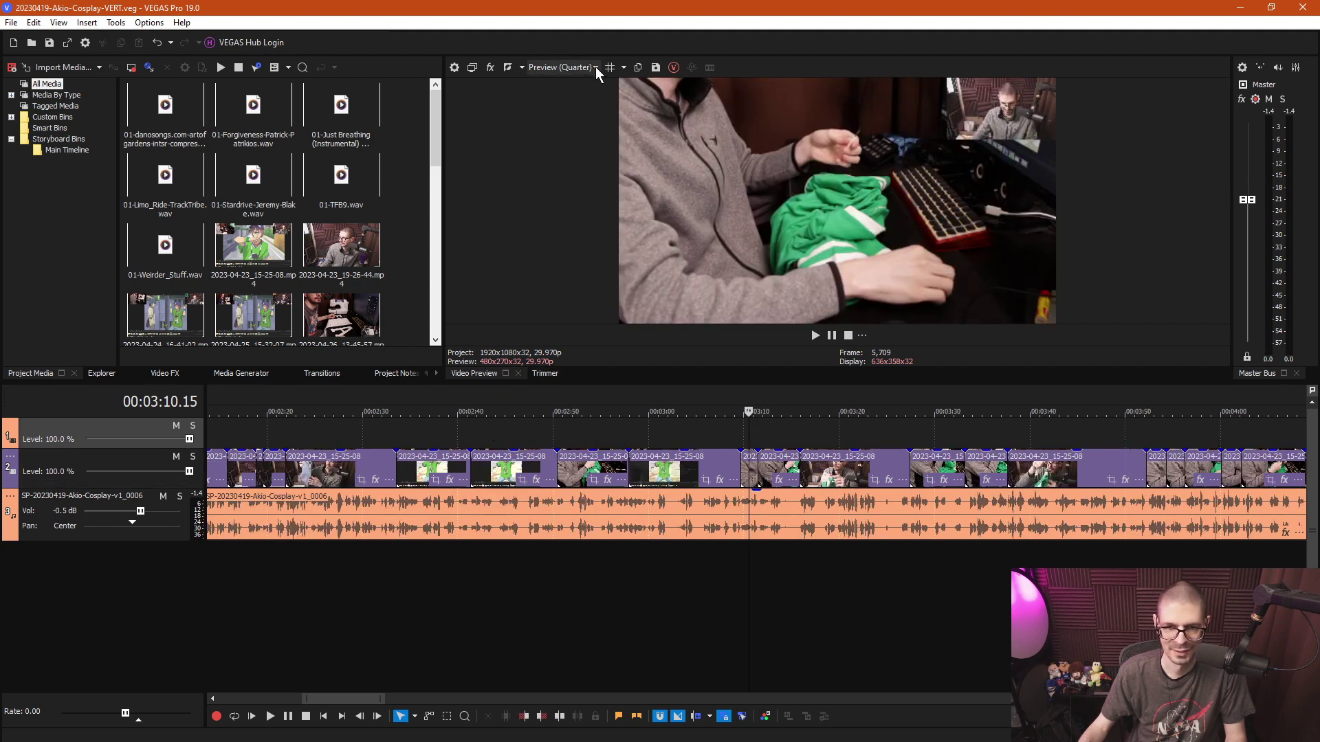
# Set the video preview quality to Preview (Auto), and play the green-shirt reference section from about 00:02:33.
pyautogui.click(595, 67)
pyautogui.moveTo(578, 94)
pyautogui.click(633, 98)
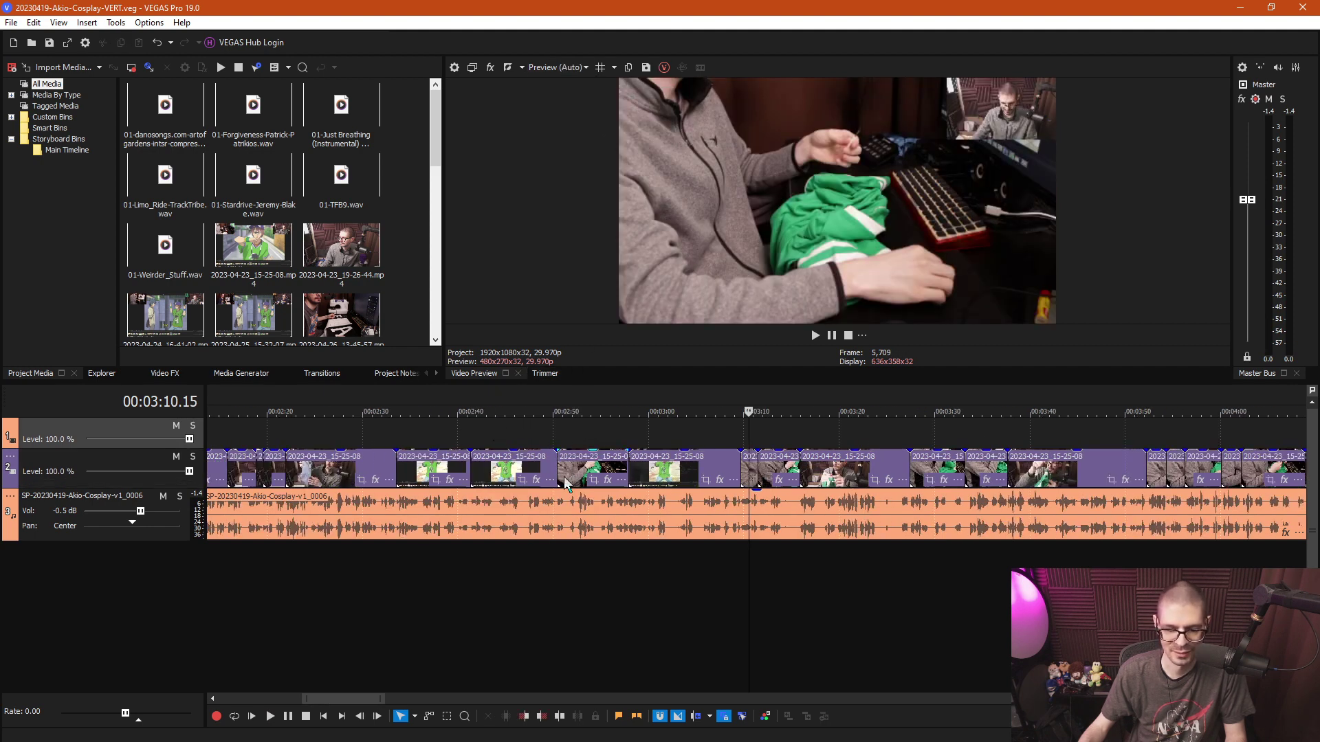
pyautogui.click(387, 440)
pyautogui.press('space')
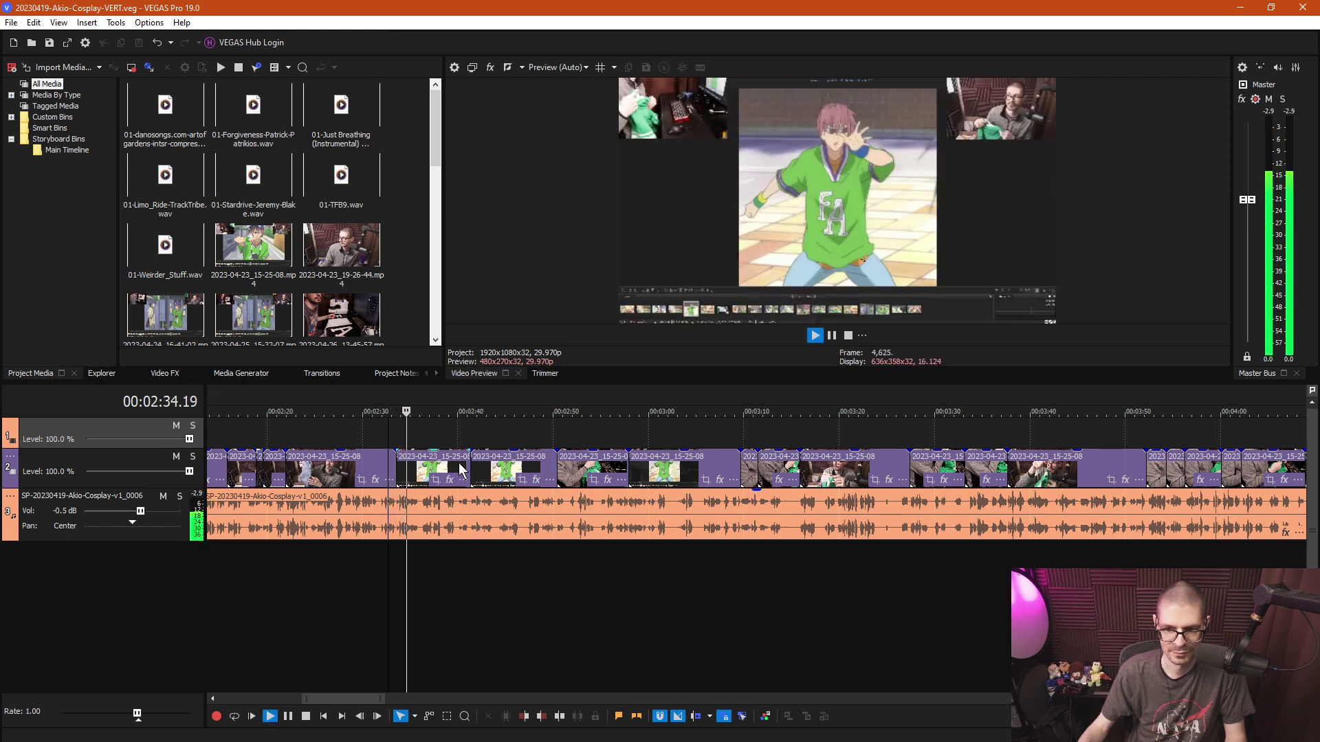
# Split the audio at 00:02:33.16, where the green-shirt reference clip begins.
pyautogui.scroll(3, 619, 463)
pyautogui.click(713, 541)
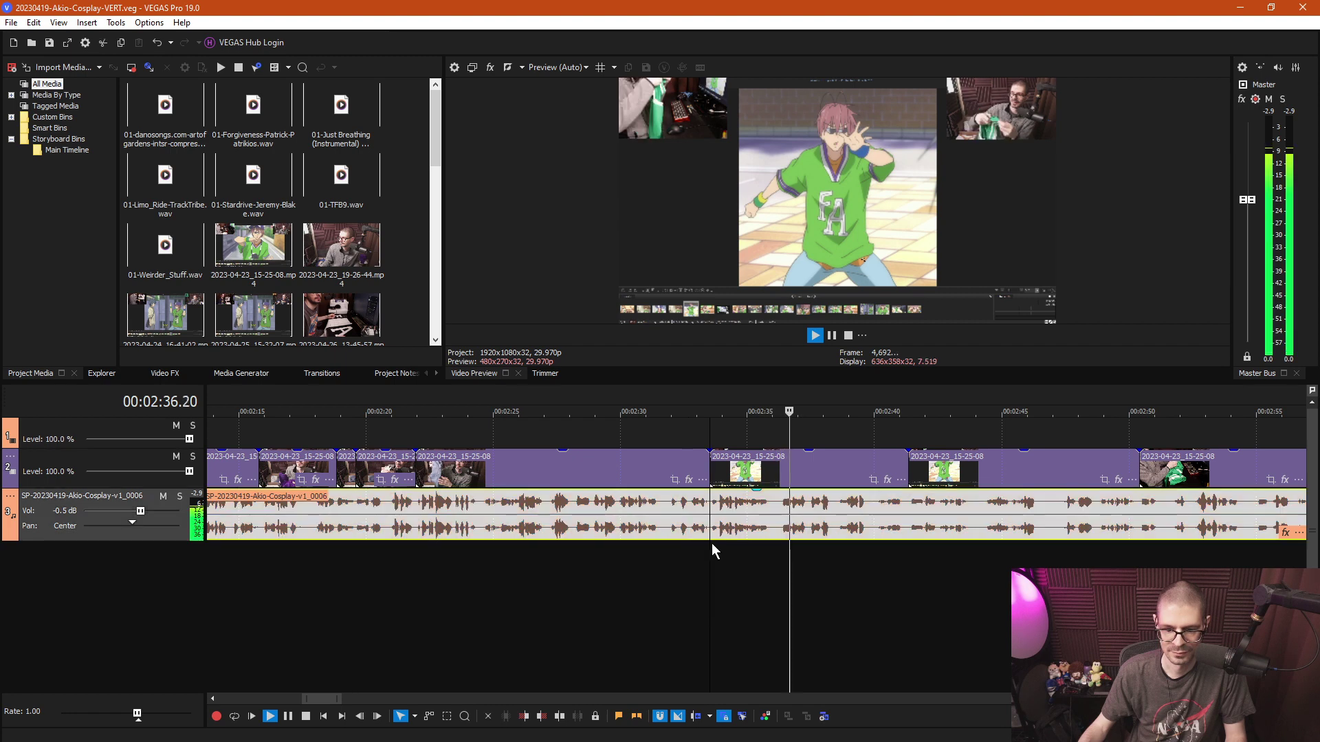
pyautogui.scroll(3, 716, 571)
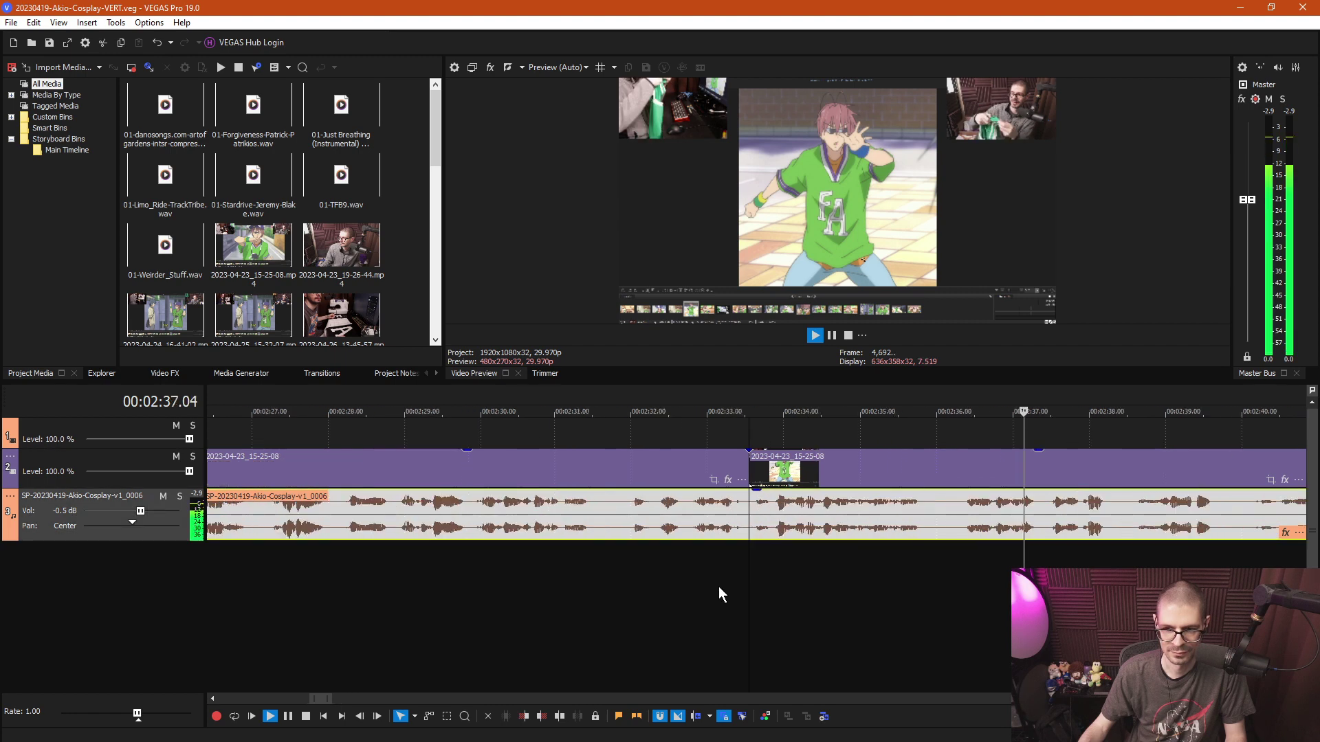
pyautogui.press('Return')
pyautogui.click(752, 561)
pyautogui.press('s')
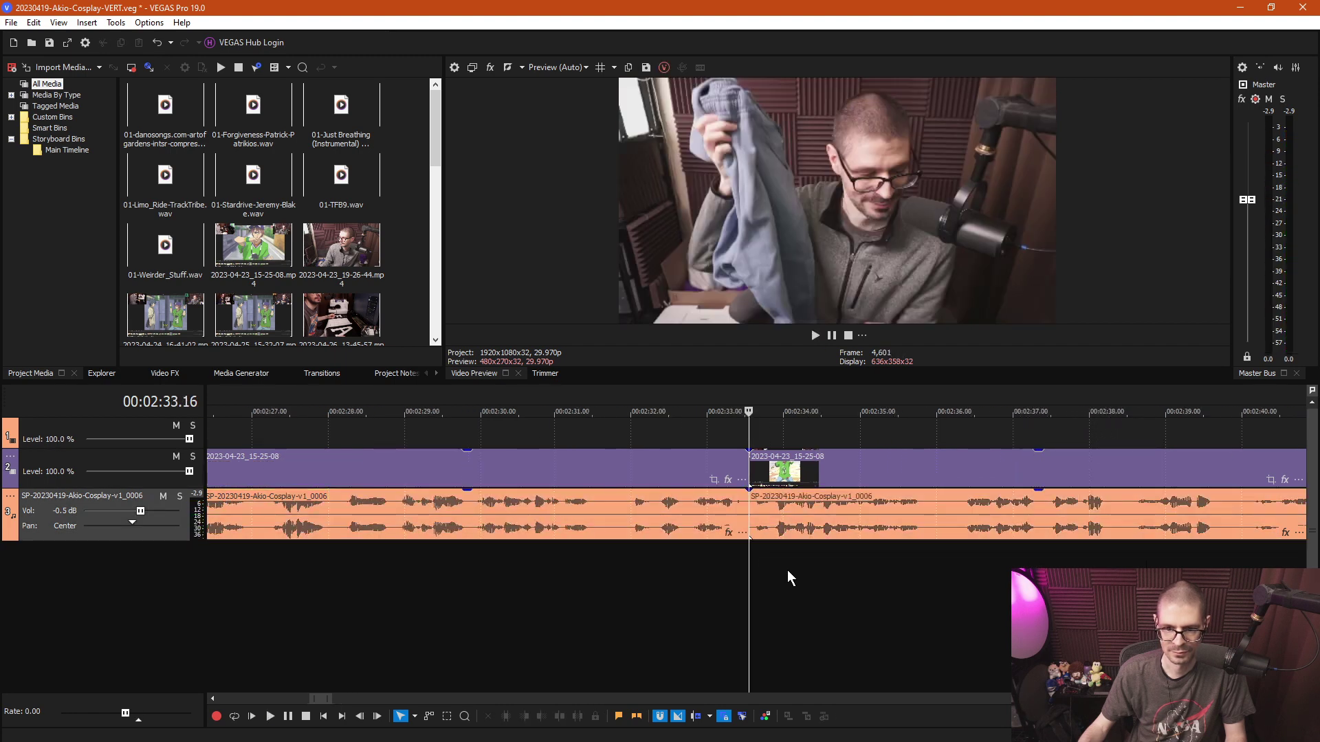
# Delete all video and audio events between the opening clips and the split at 00:02:33.16.
pyautogui.scroll(-10, 797, 573)
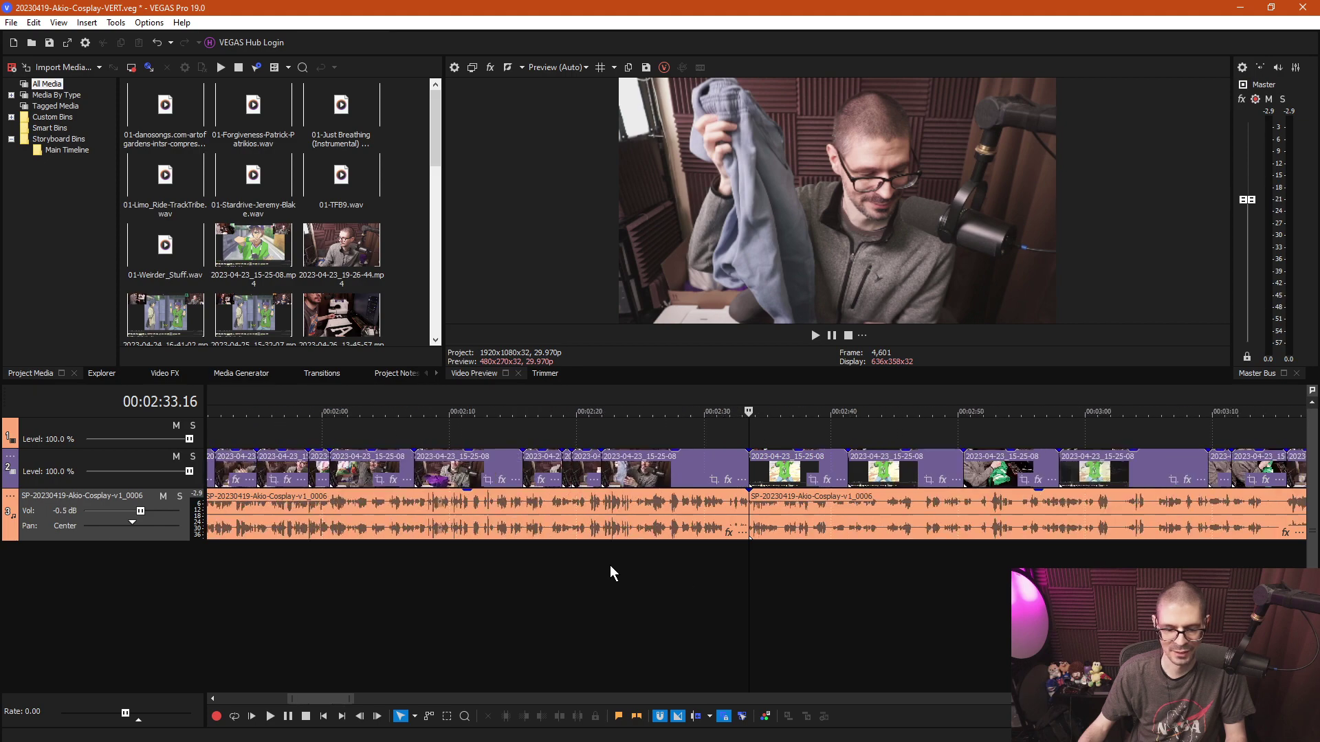
pyautogui.scroll(-2, 749, 554)
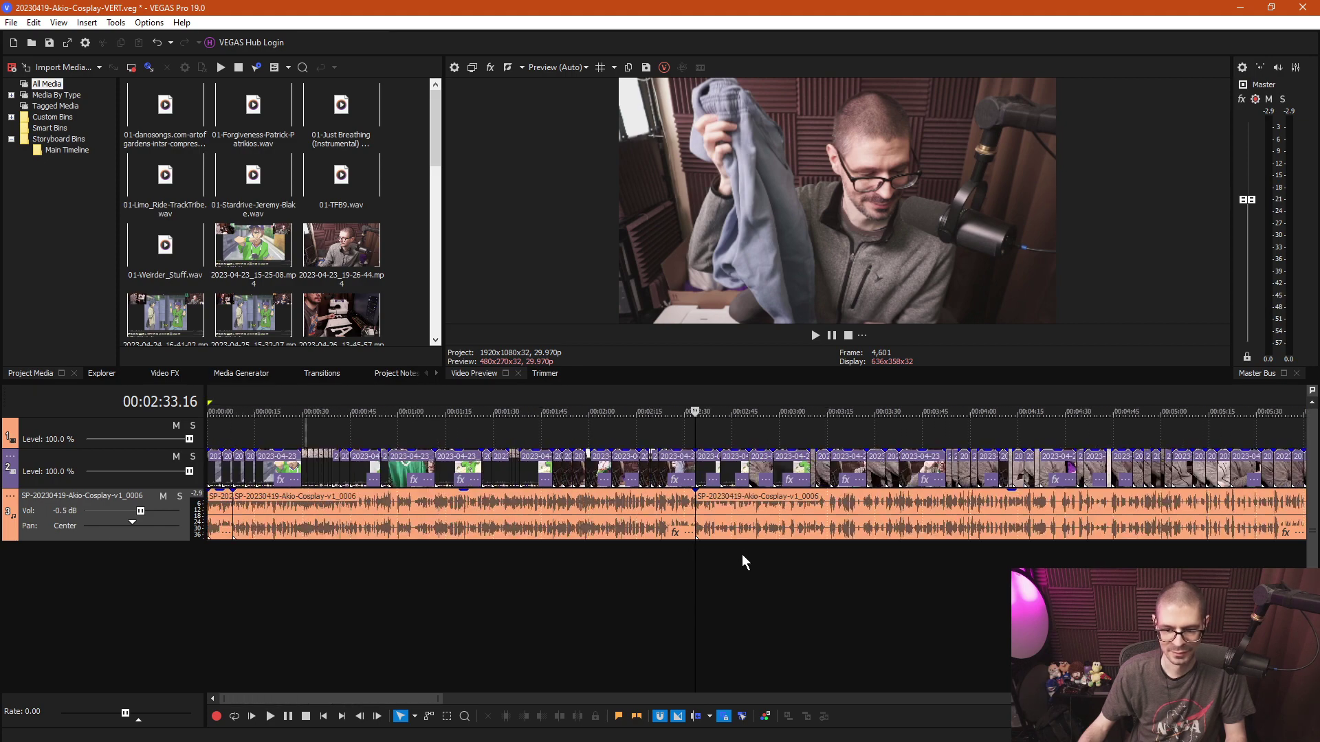
pyautogui.press('d')
pyautogui.press('d')
pyautogui.moveTo(683, 550); pyautogui.dragTo(2, 279)
pyautogui.moveTo(272, 289); pyautogui.dragTo(240, 286)
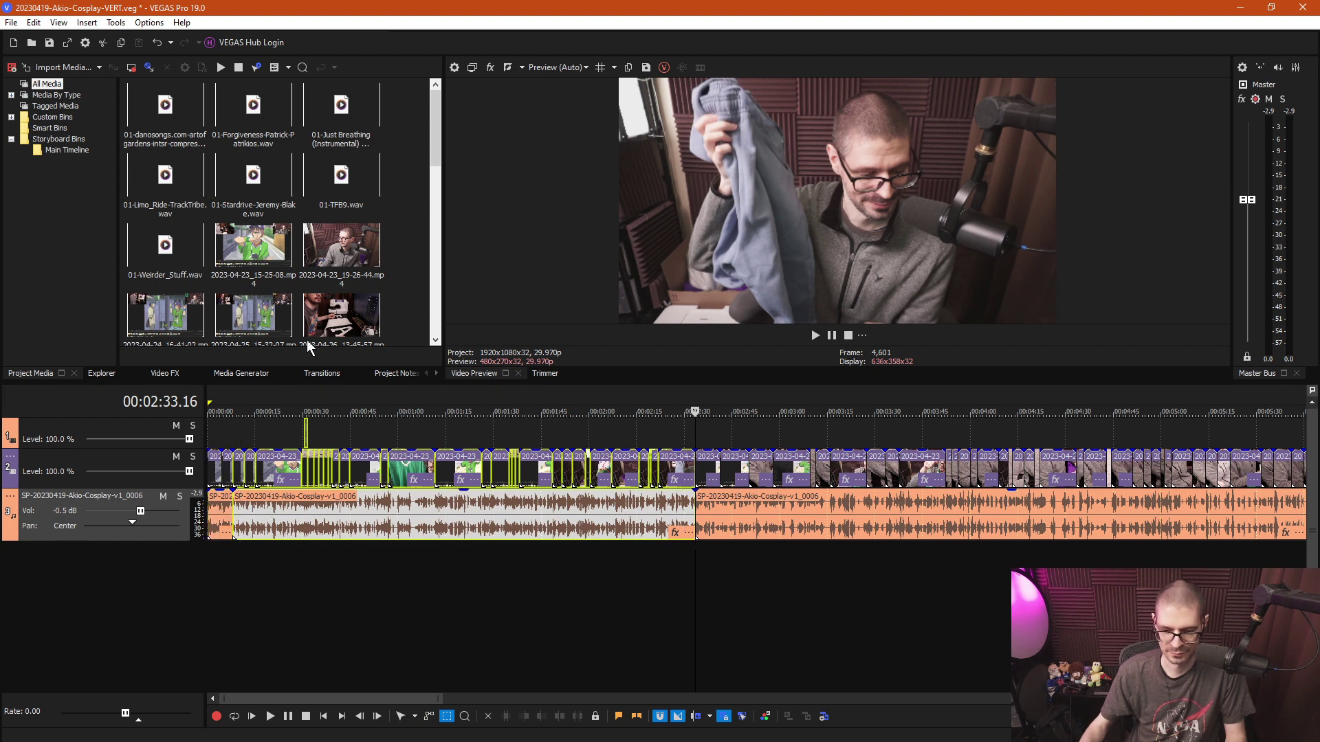
pyautogui.press('Delete')
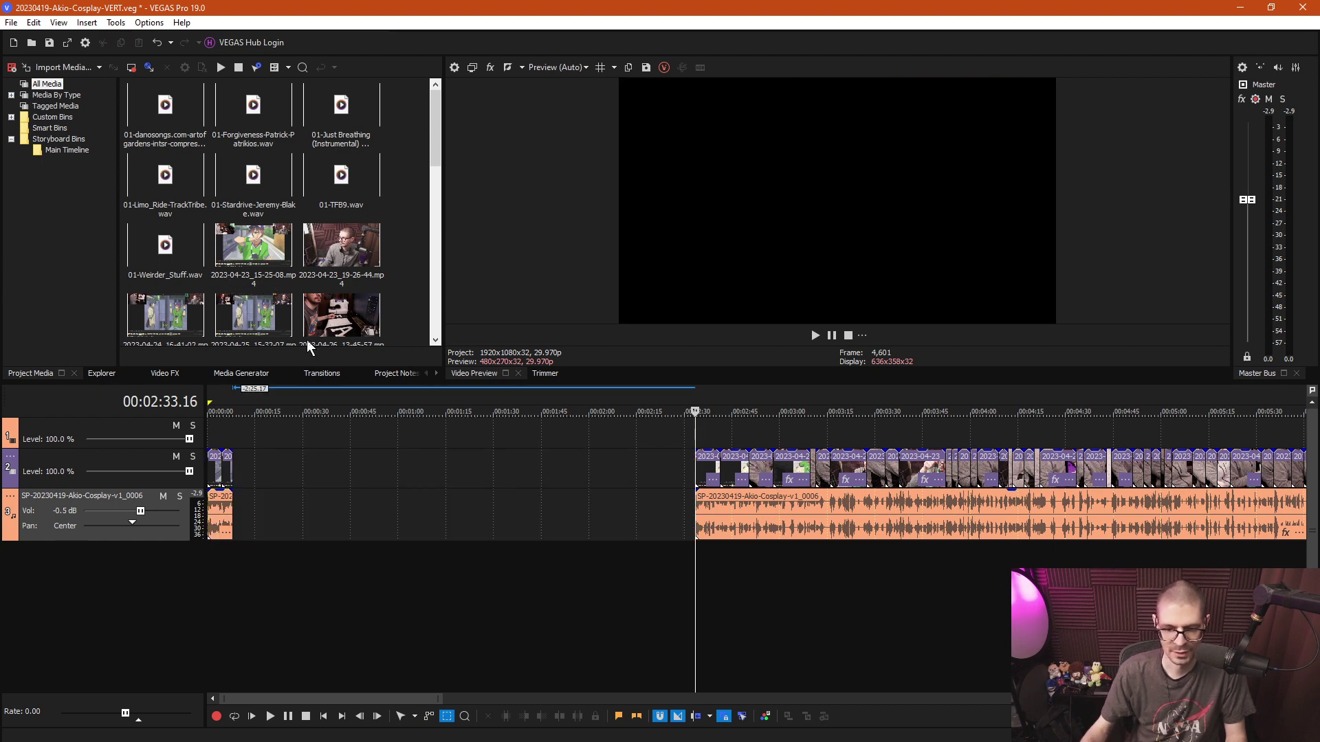
# Turn on auto ripple and move the remaining footage back against the opening clips to close the gap.
pyautogui.click(545, 519)
pyautogui.hotkey('ctrl', 'd')
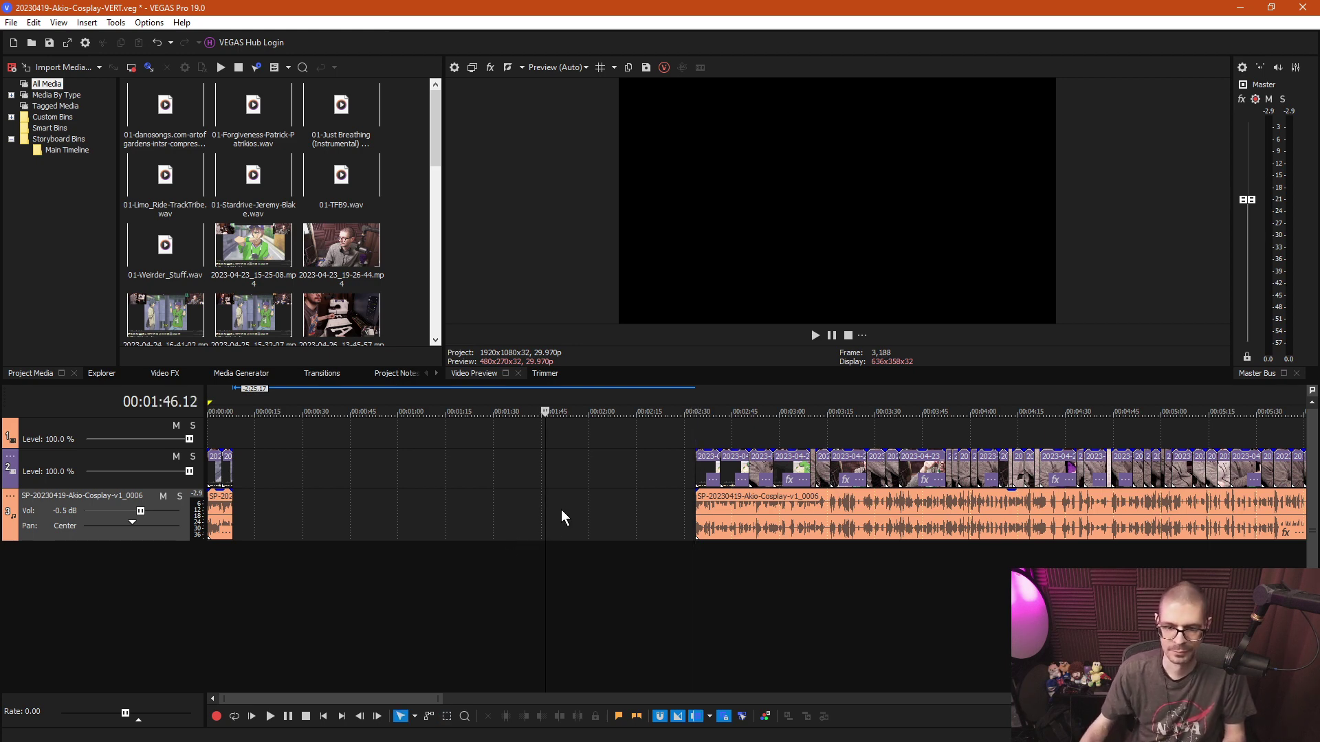
pyautogui.moveTo(723, 523); pyautogui.dragTo(258, 521)
pyautogui.click(232, 520)
# Play across the new join from 00:00:07.29, and split the video and audio at 00:00:12.22.
pyautogui.scroll(5, 231, 521)
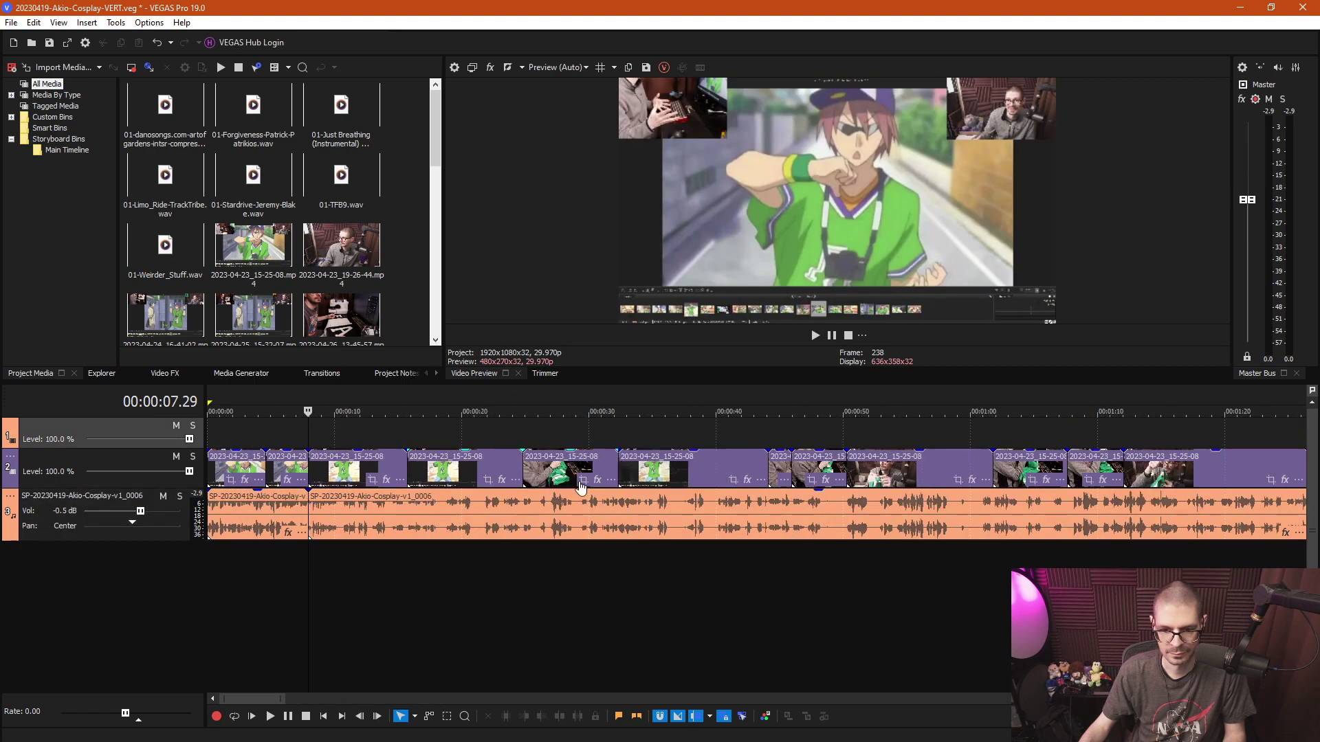
pyautogui.press('space')
pyautogui.scroll(4, 697, 508)
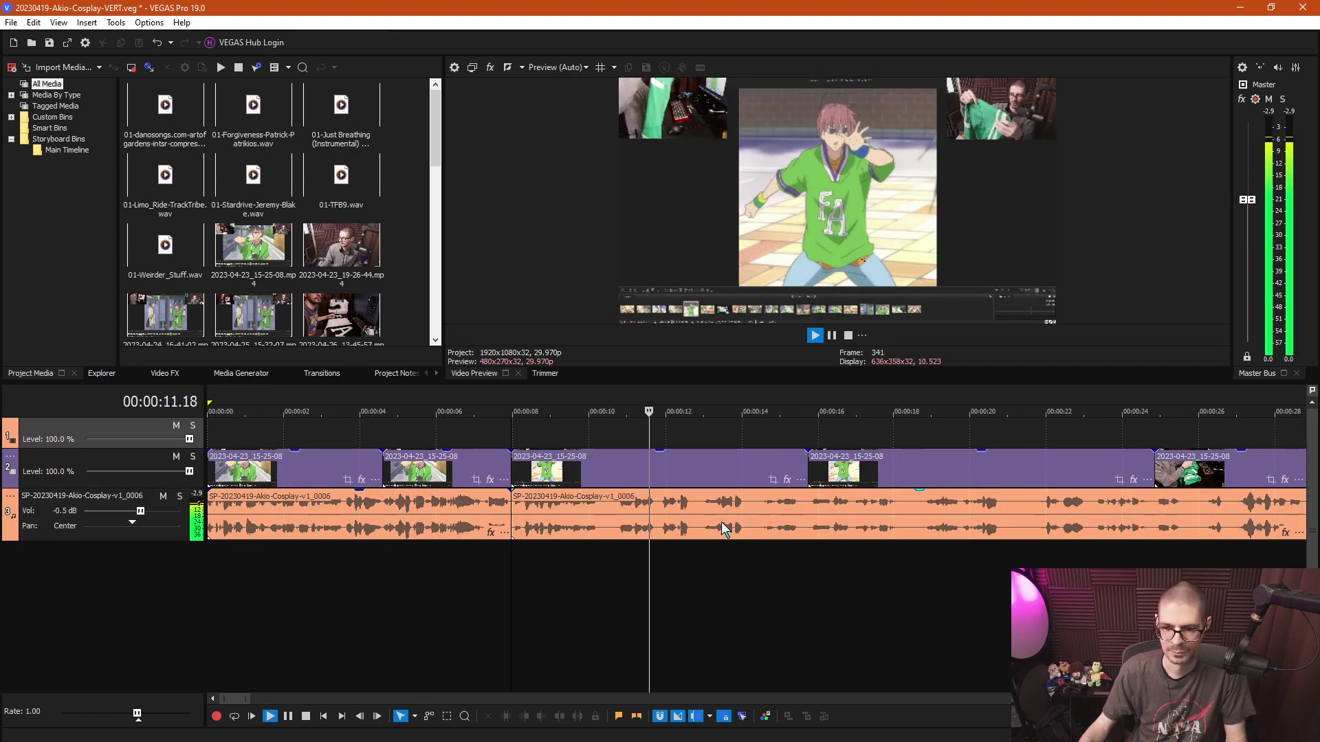
pyautogui.press('space')
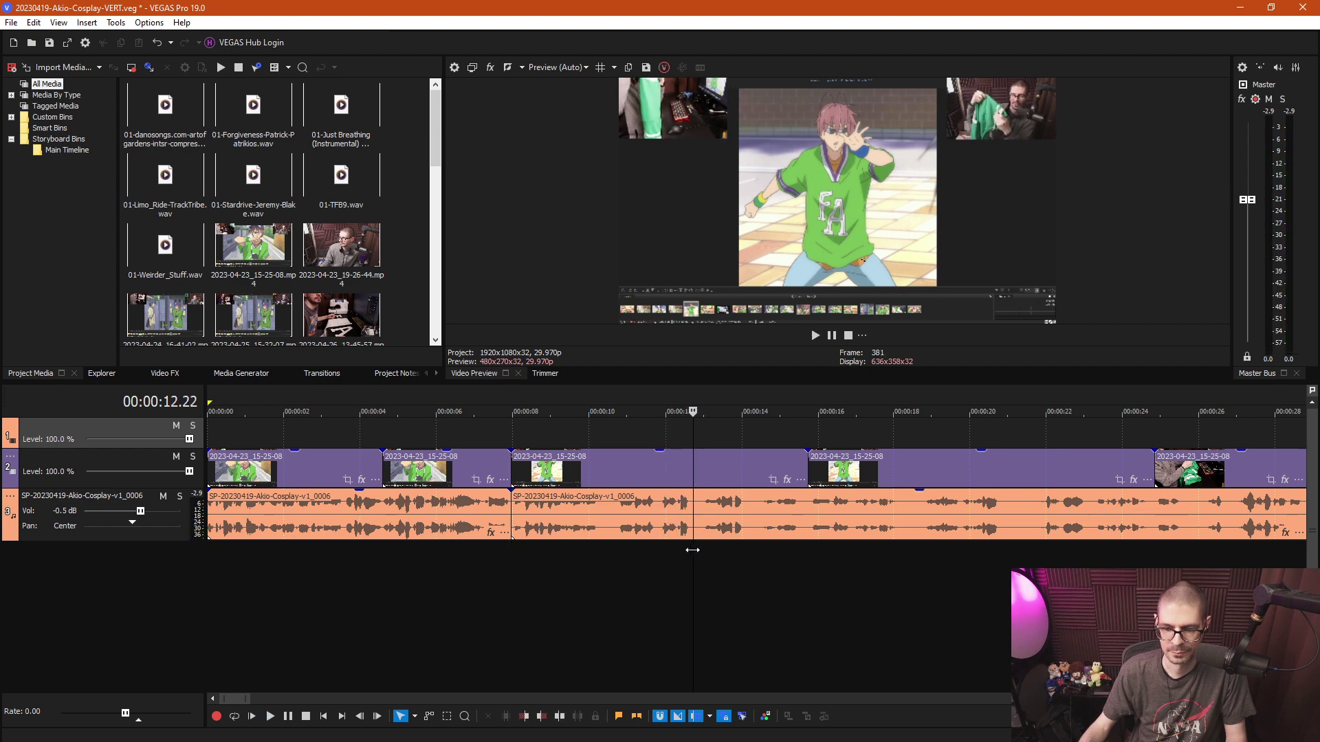
pyautogui.press('s')
# Play the sewing footage from about 00:00:53, and replay it from the clip start at about 00:00:50.
pyautogui.scroll(-5, 763, 554)
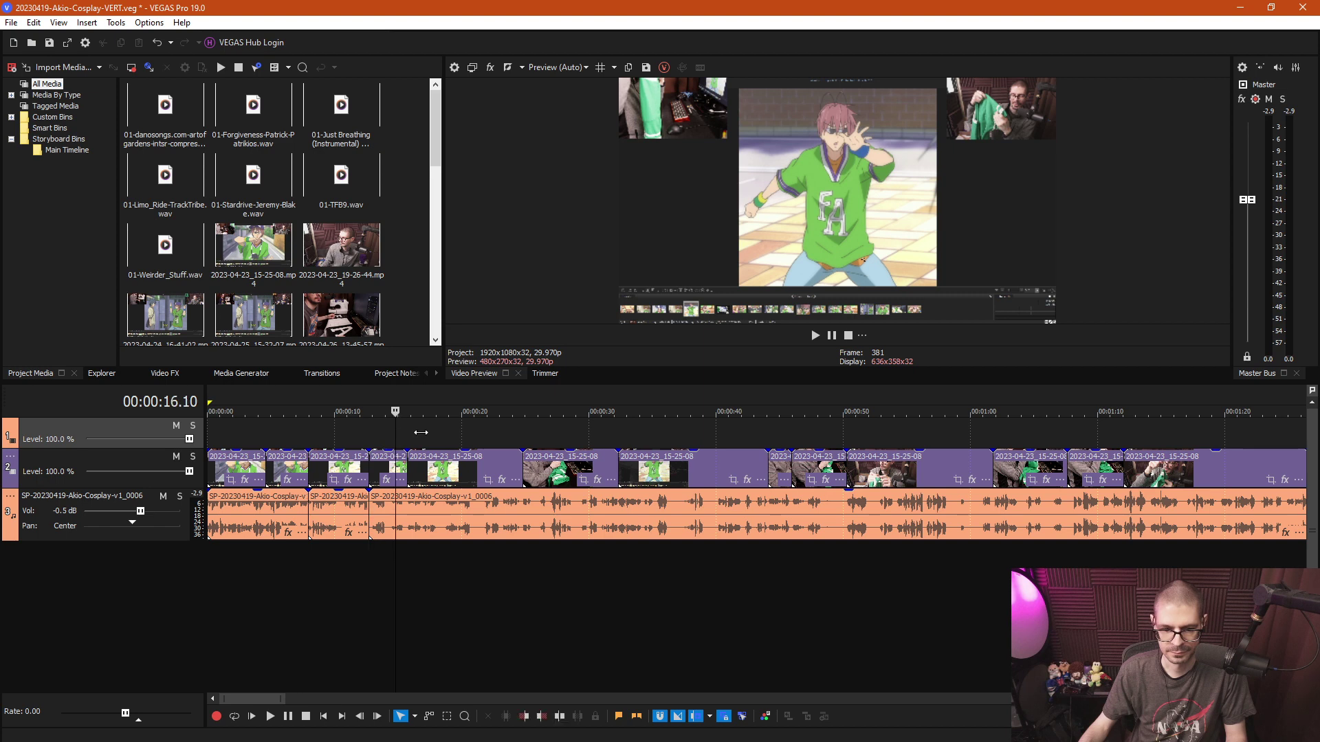
pyautogui.moveTo(477, 432); pyautogui.dragTo(883, 411)
pyautogui.press('space')
pyautogui.scroll(5, 892, 431)
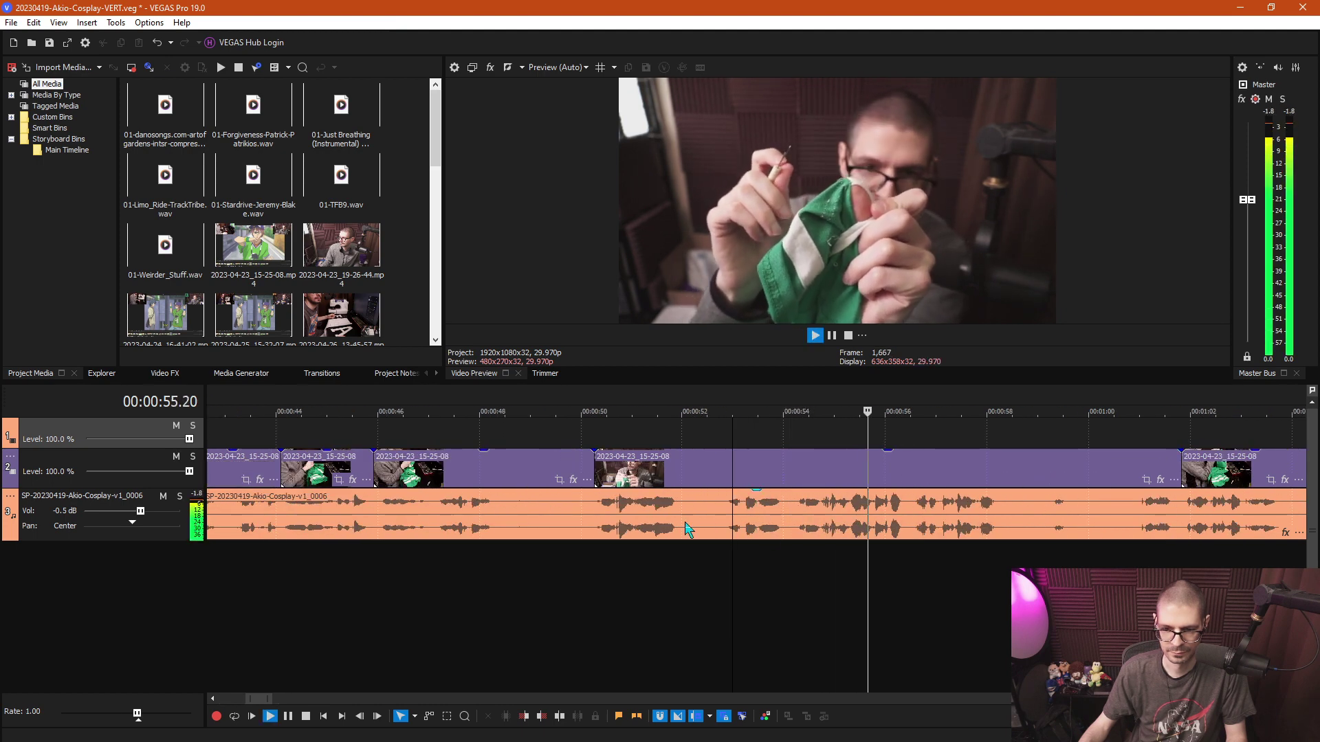
pyautogui.press('space')
pyautogui.press('space')
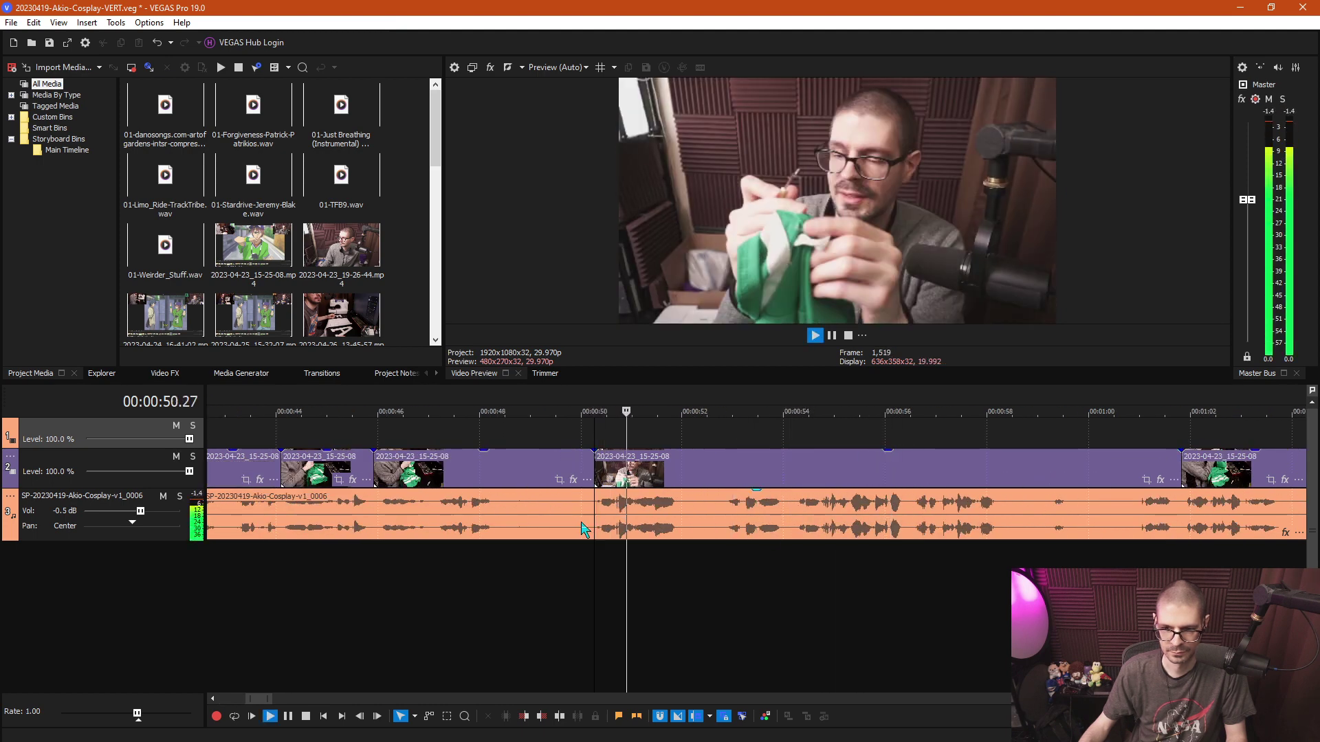
# Play the sewing close-up from 00:01:01.24 to 00:01:05.24.
pyautogui.click(1187, 440)
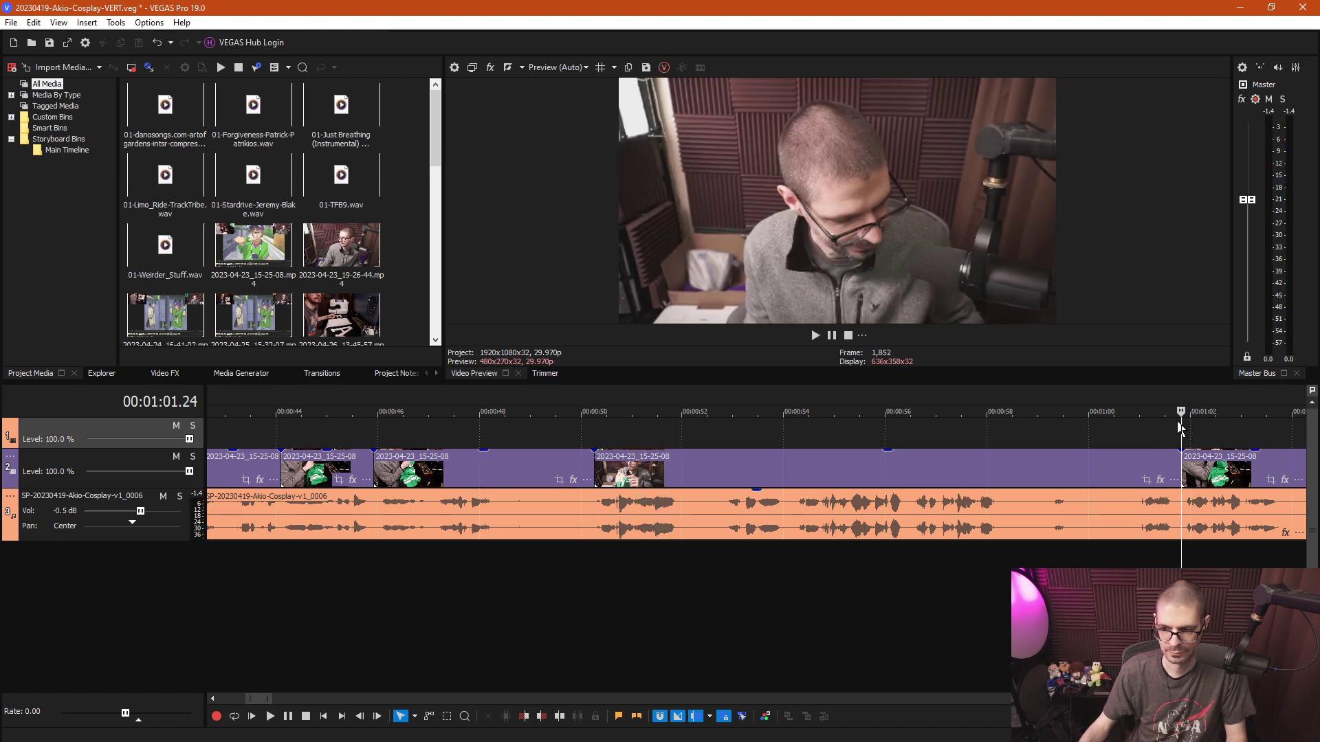
pyautogui.scroll(-2, 1117, 497)
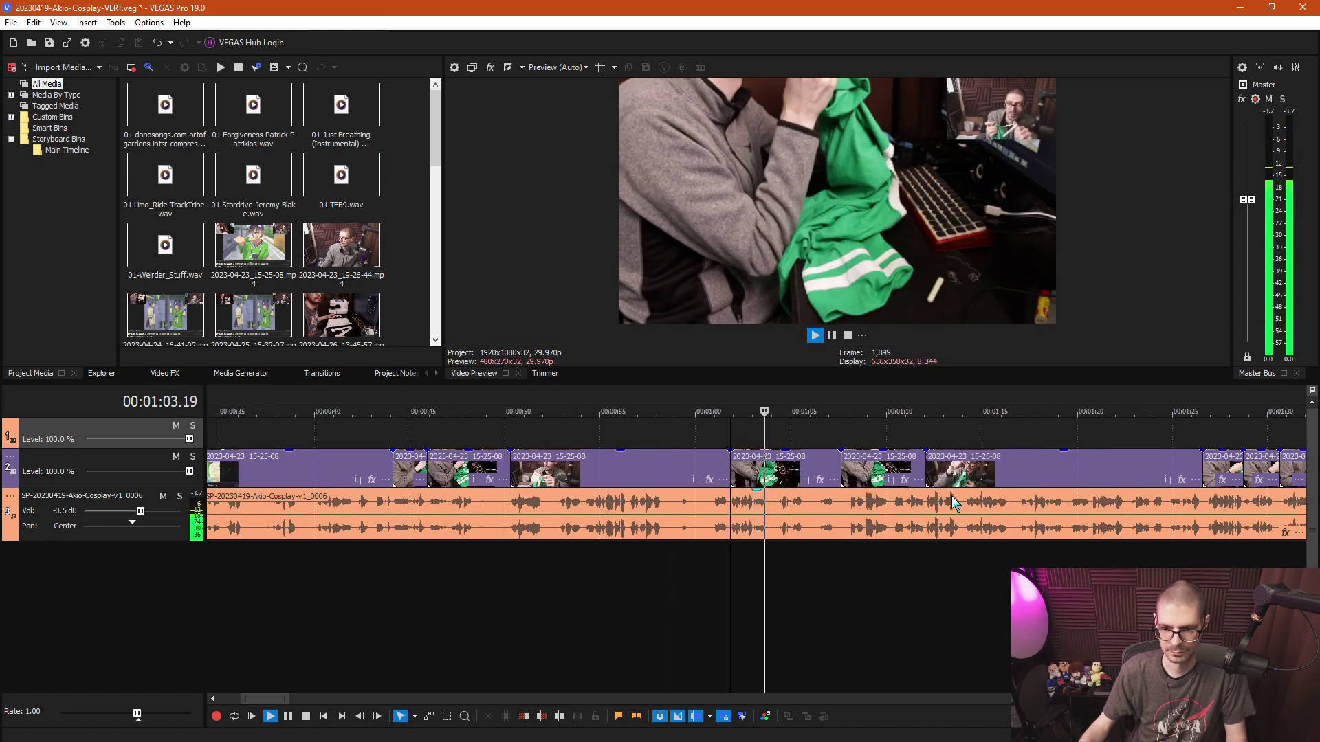
pyautogui.scroll(-2, 951, 497)
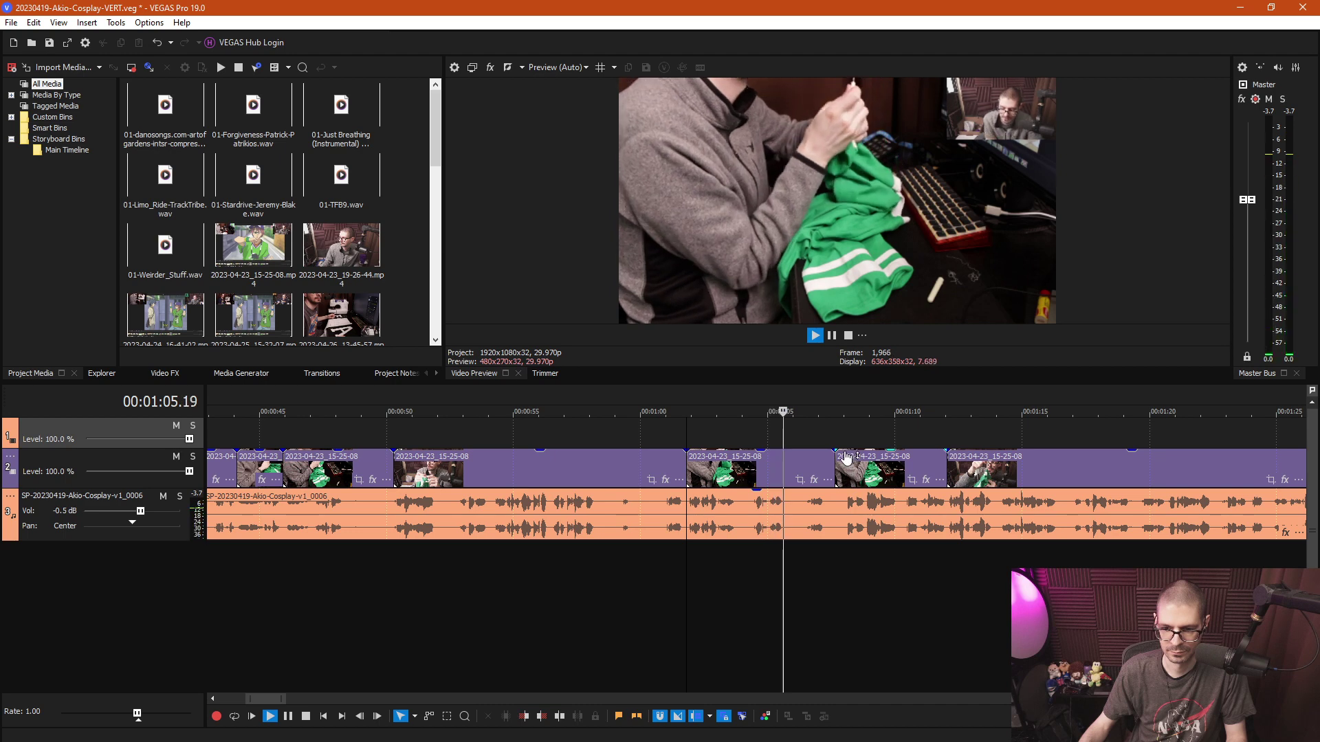
pyautogui.press('space')
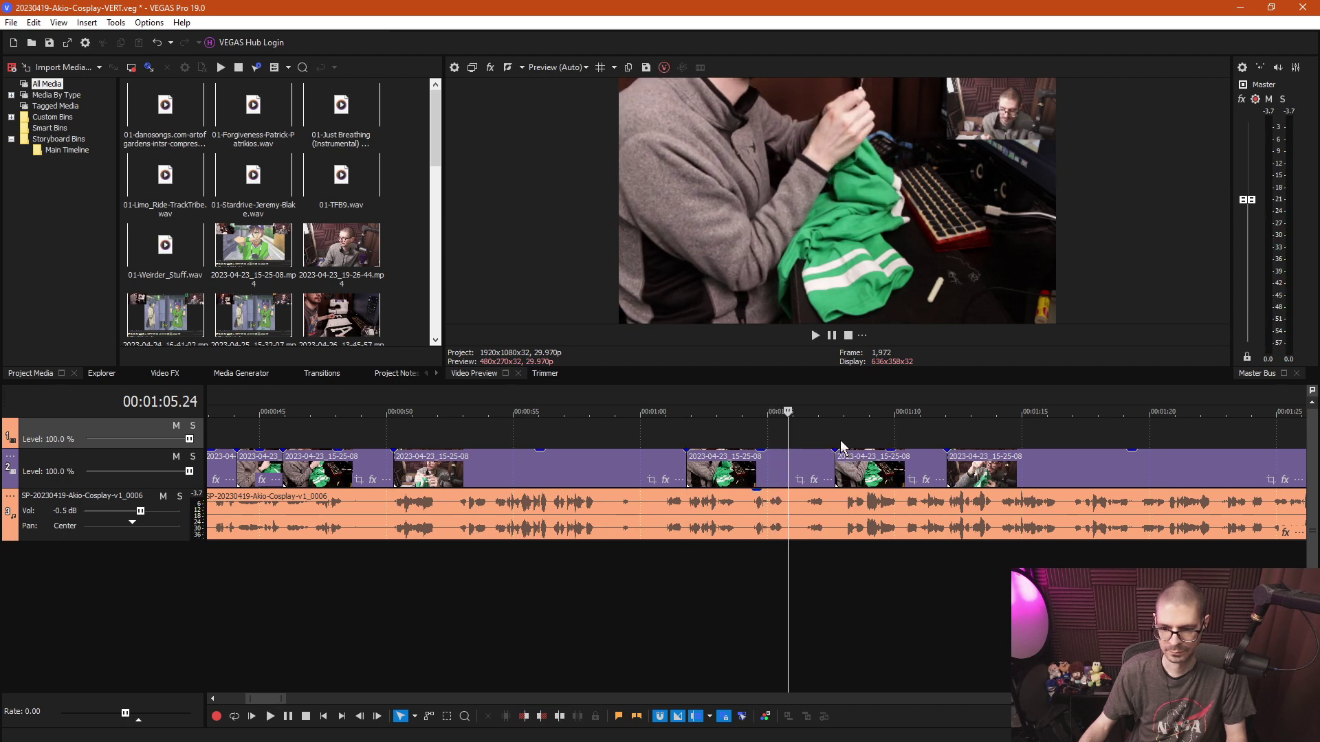
# Review the sewing clips around 00:01:09, and play the thread-pulling shot from about 00:01:17.
pyautogui.click(840, 440)
pyautogui.click(787, 551)
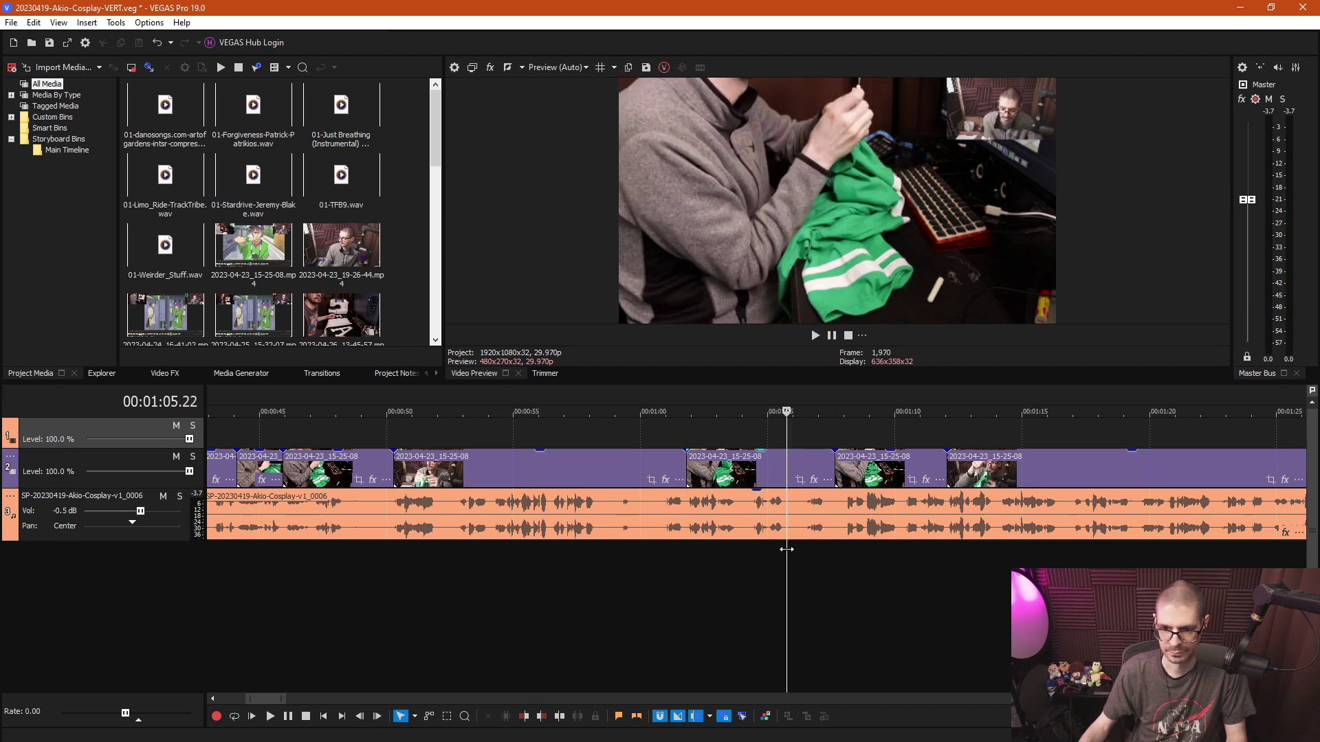
pyautogui.click(868, 436)
pyautogui.press('space')
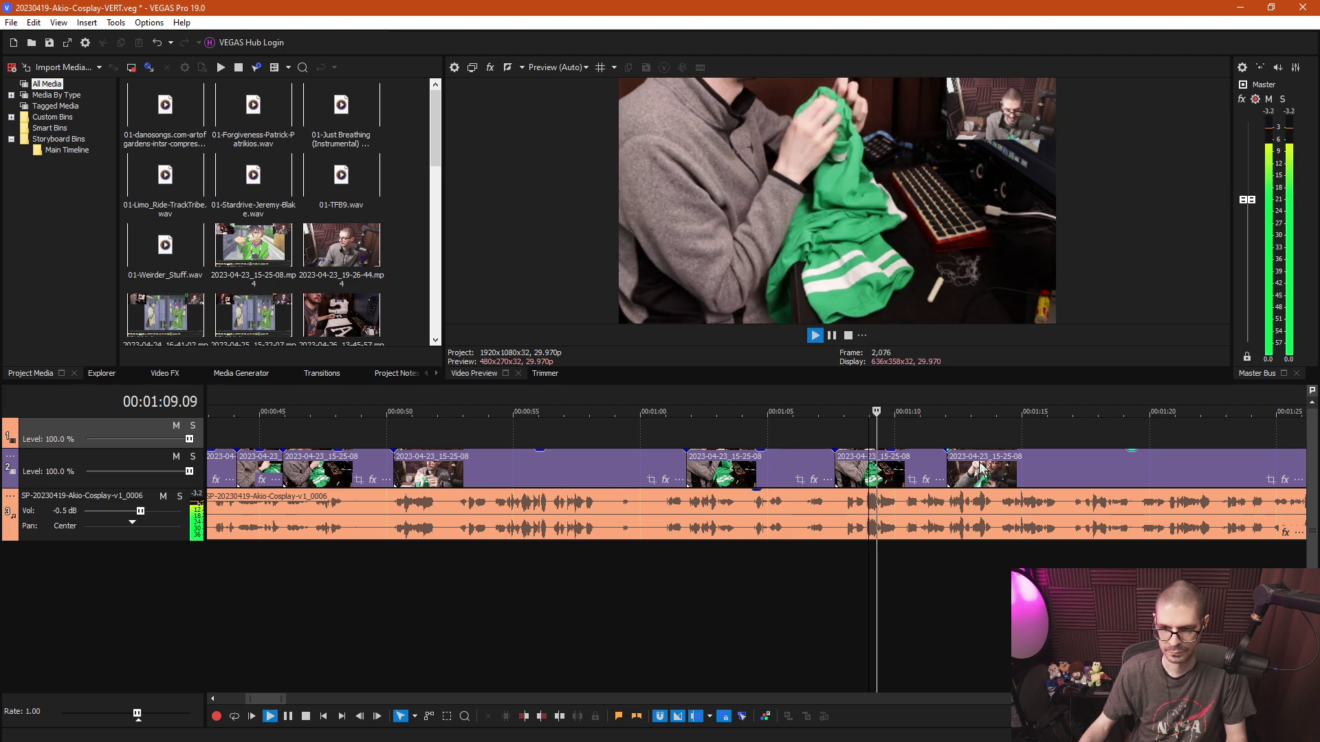
pyautogui.scroll(-2, 1019, 543)
pyautogui.press('space')
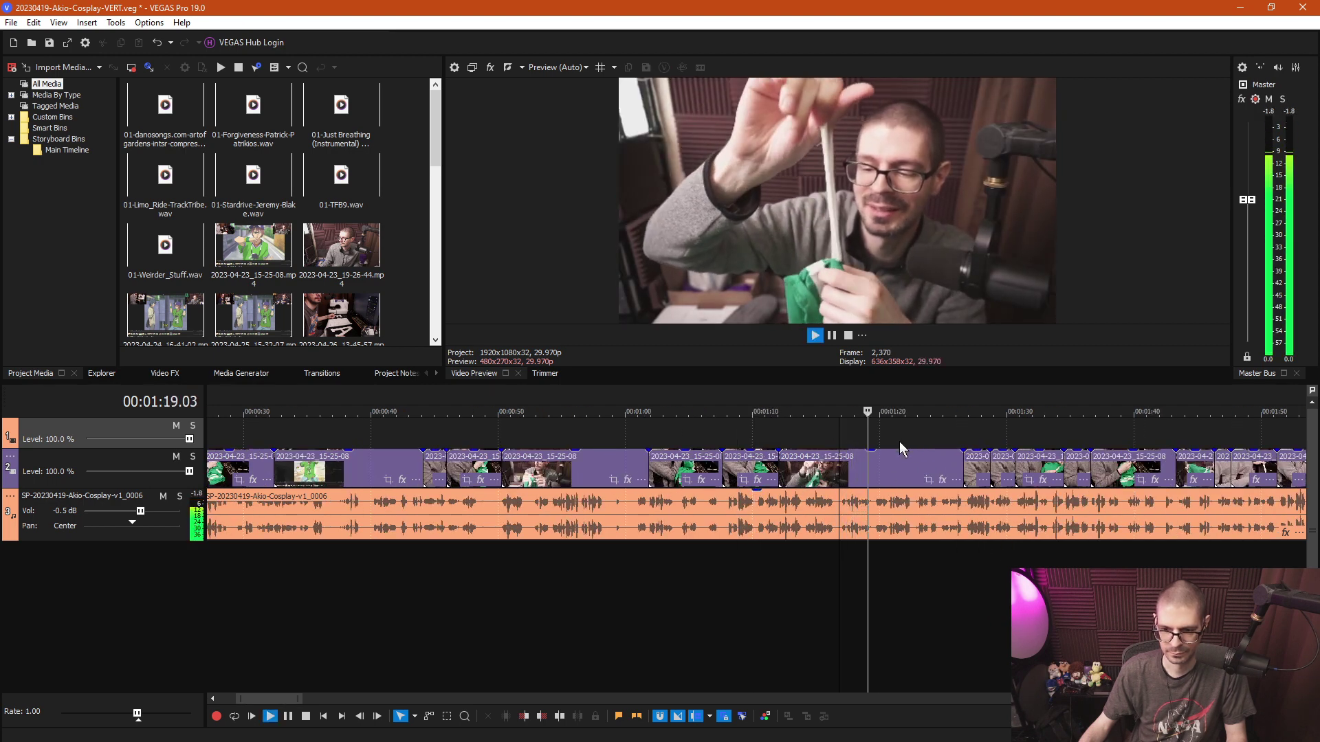
# Split the video and audio in the thread-pulling shot at about 00:01:19.20, just before the speech resumes.
pyautogui.scroll(3, 752, 529)
pyautogui.click(750, 530)
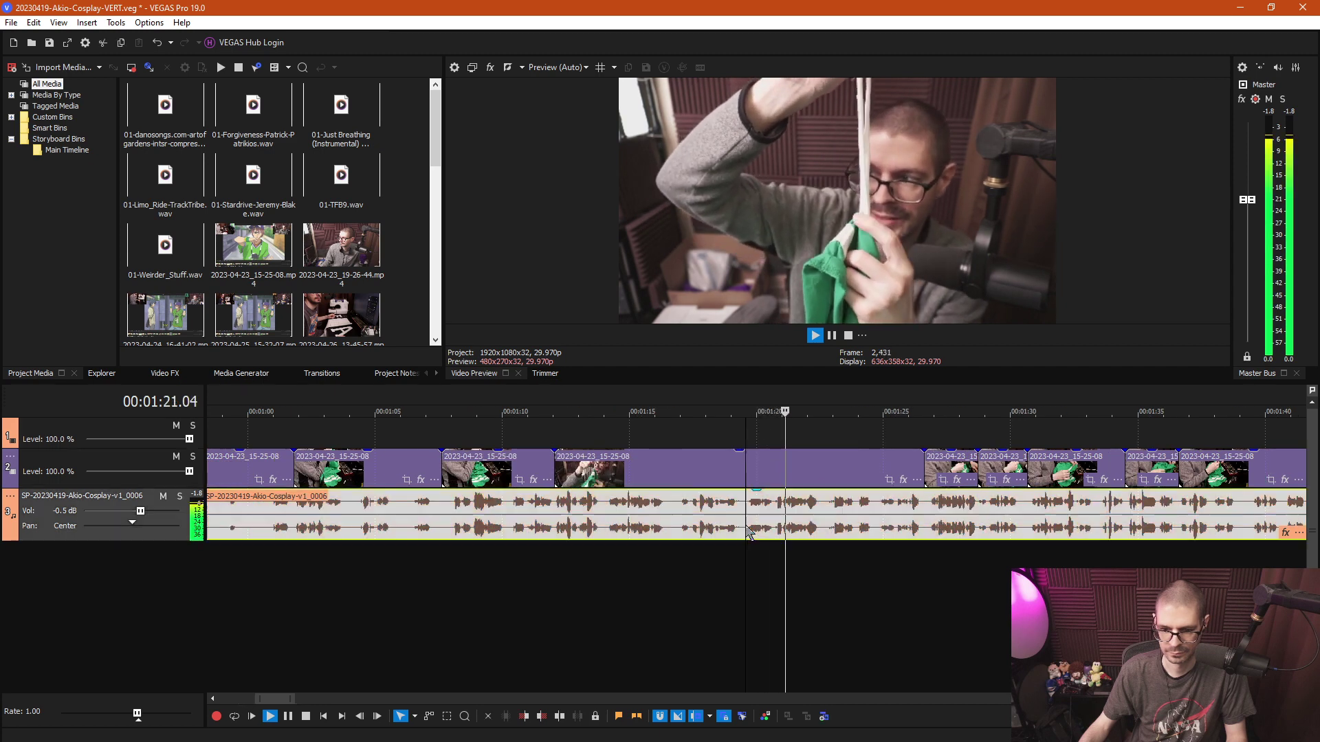
pyautogui.press('space')
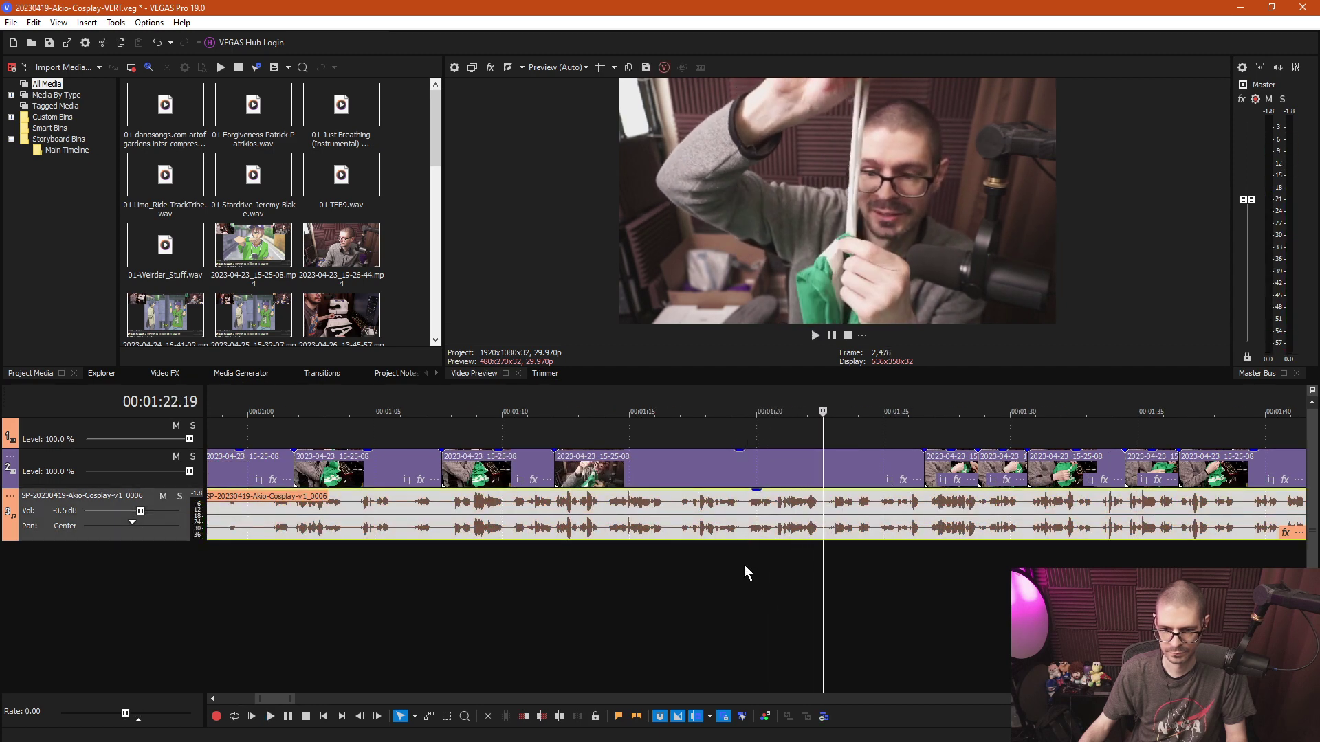
pyautogui.scroll(5, 746, 567)
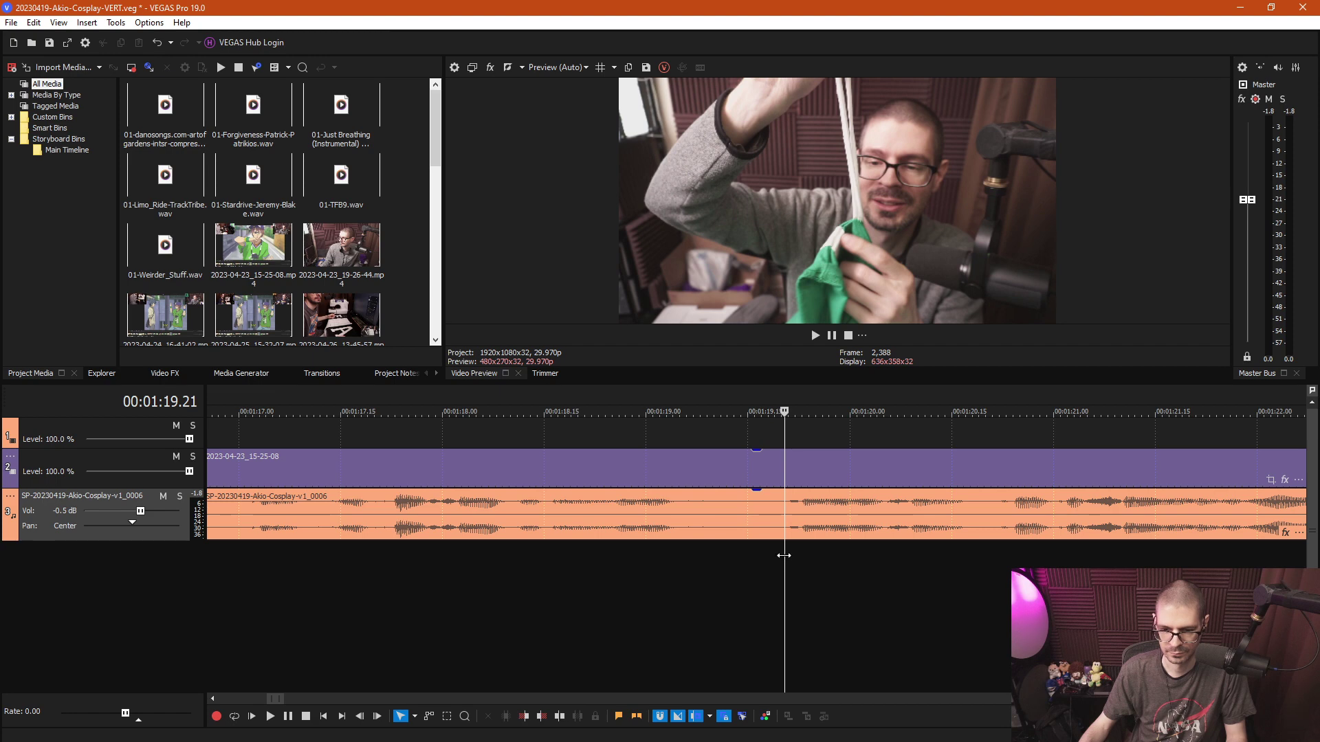
pyautogui.click(777, 559)
pyautogui.press('s')
# Play on from the split, and split the video and audio again at 00:01:22.15.
pyautogui.scroll(-5, 811, 563)
pyautogui.press('space')
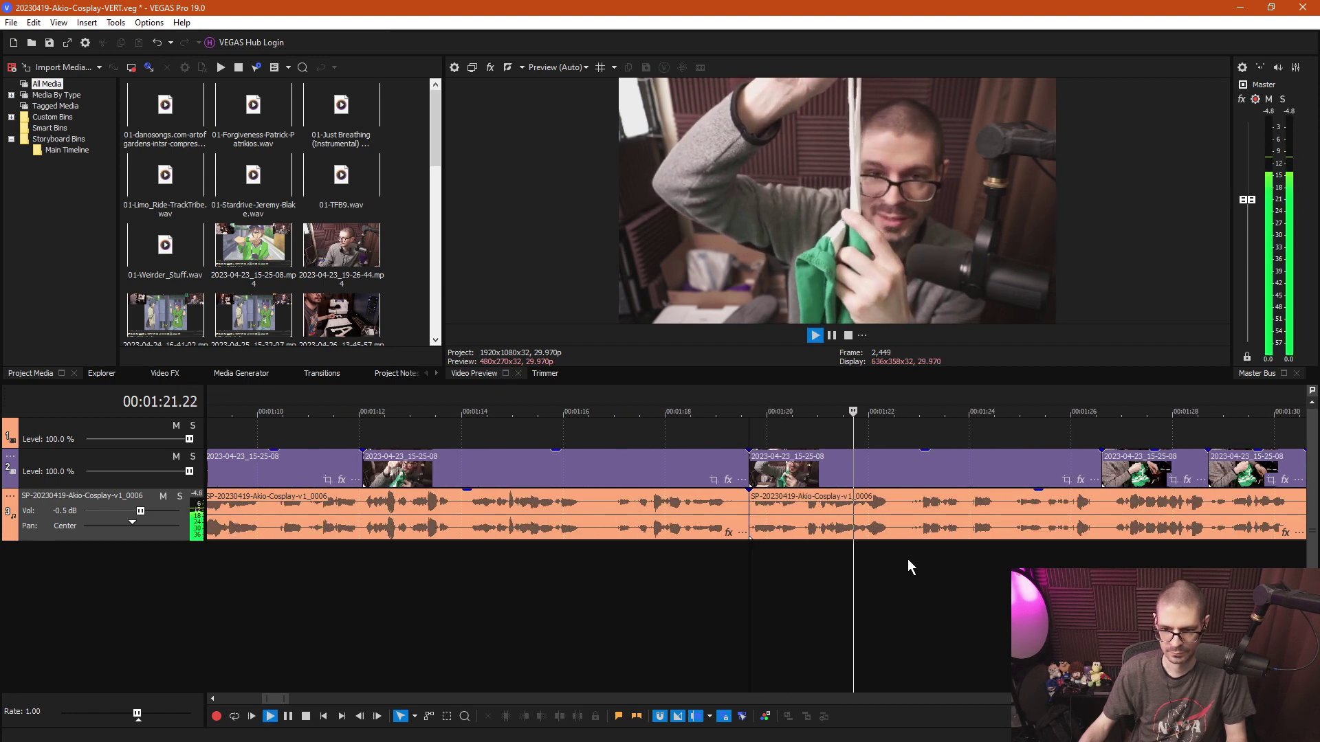
pyautogui.press('Return')
pyautogui.press('s')
pyautogui.click(894, 547)
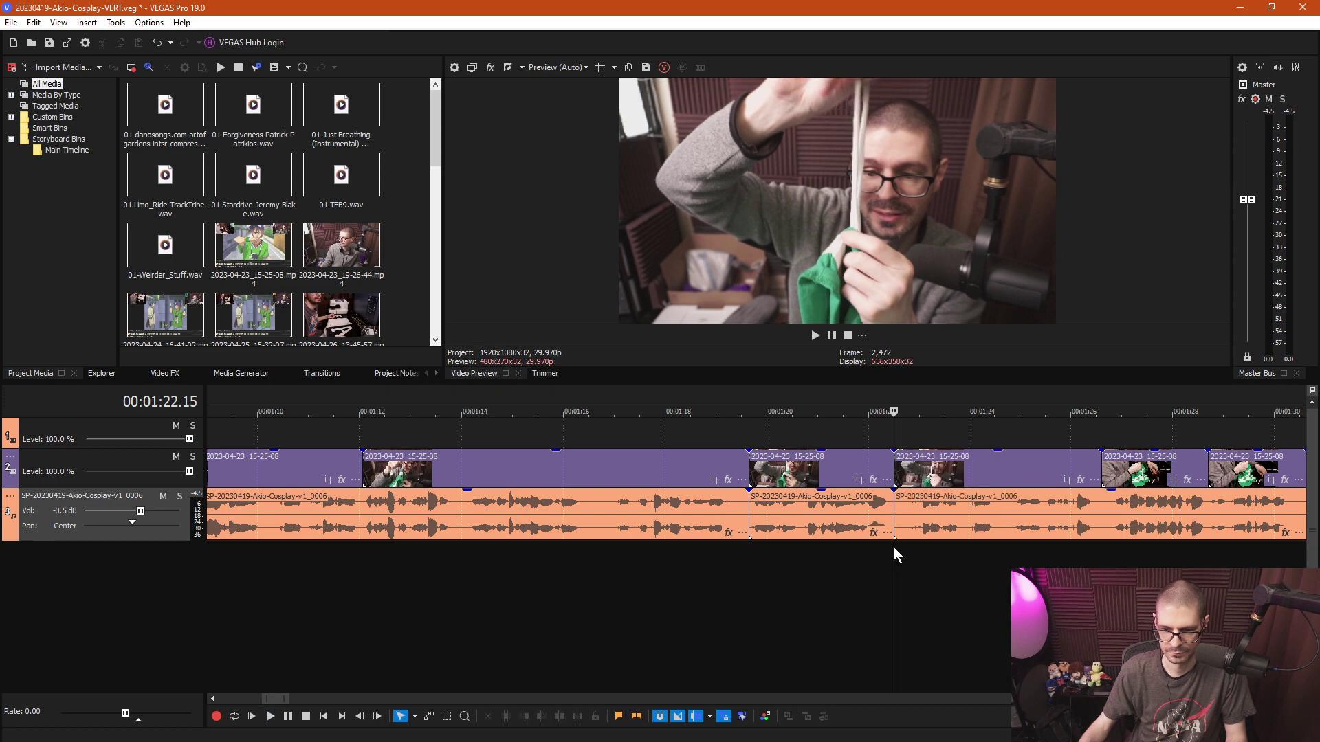
# Delete the footage between the split at 00:00:12.22 and the start of the kept thread-pulling excerpt, closing the gap.
pyautogui.scroll(-4, 713, 543)
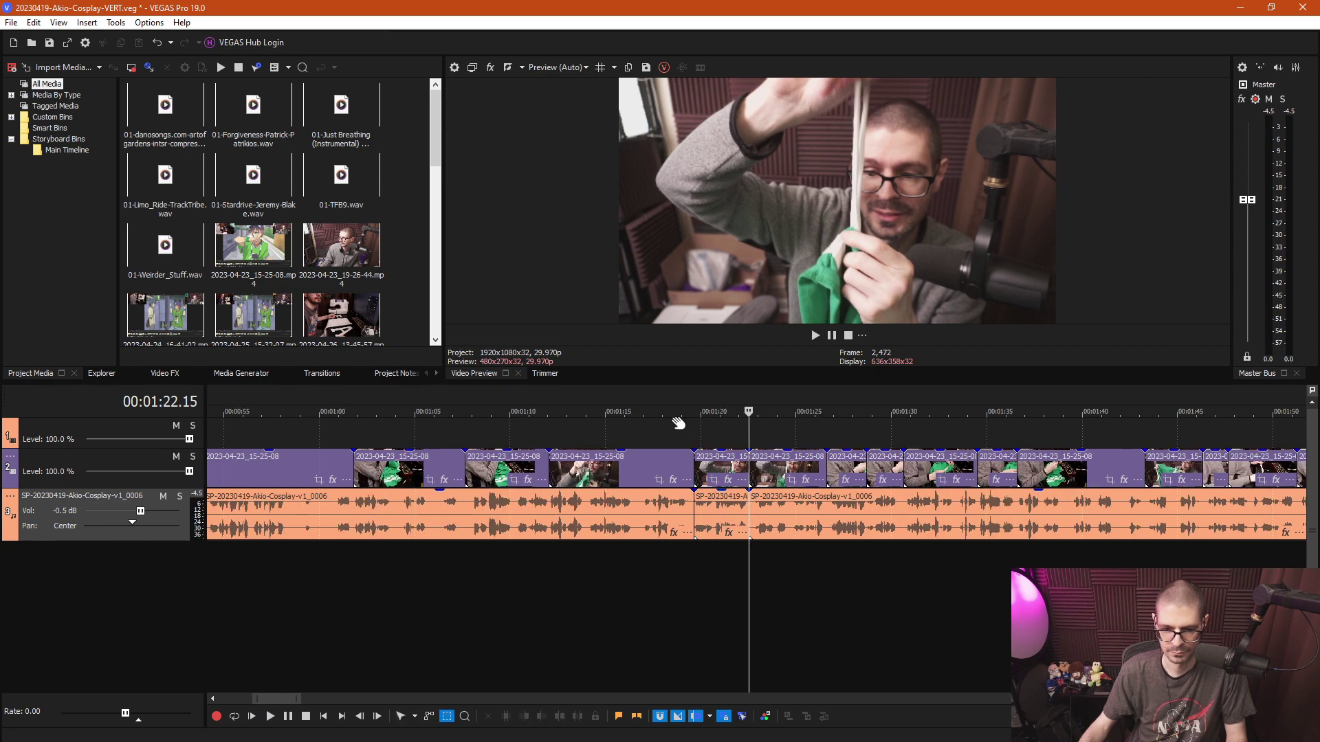
pyautogui.moveTo(676, 438); pyautogui.dragTo(459, 547)
pyautogui.press('Delete')
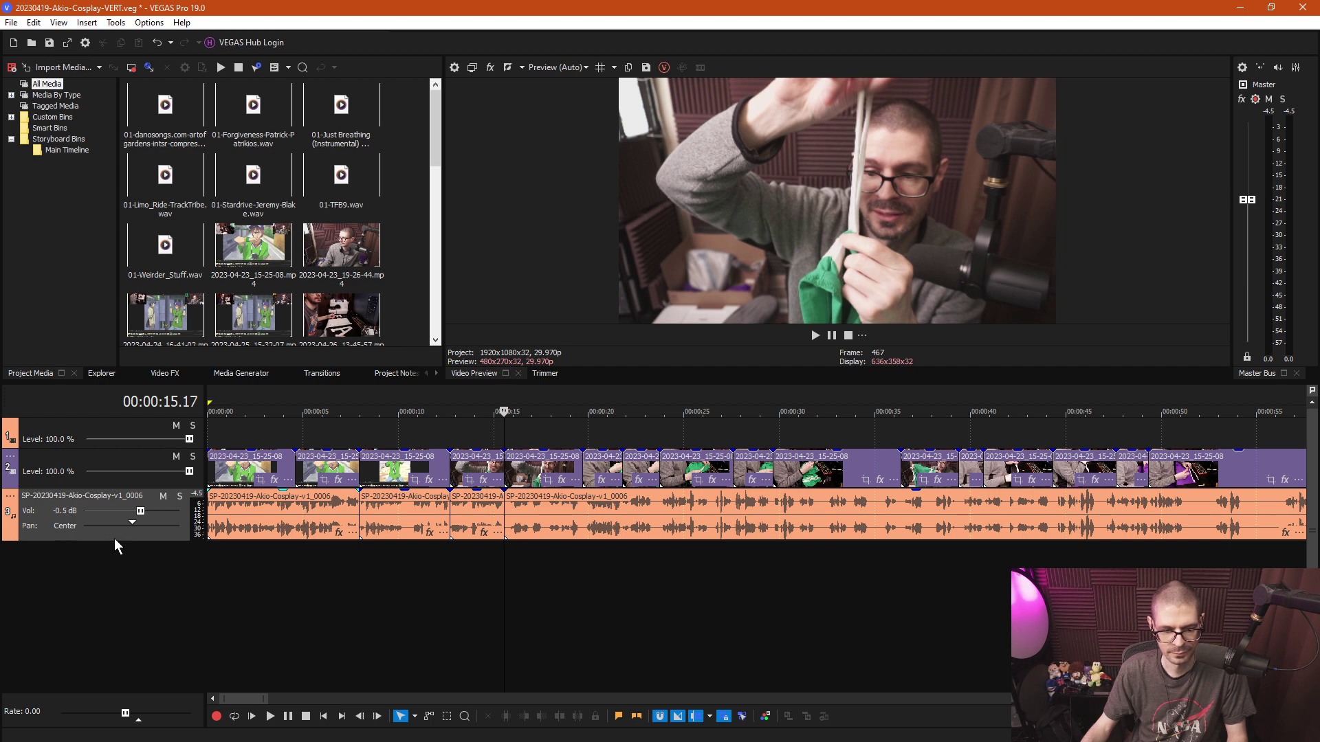
# Enlarge the height of the audio track, and place the playhead at 00:00:09.21.
pyautogui.moveTo(118, 542); pyautogui.dragTo(135, 610)
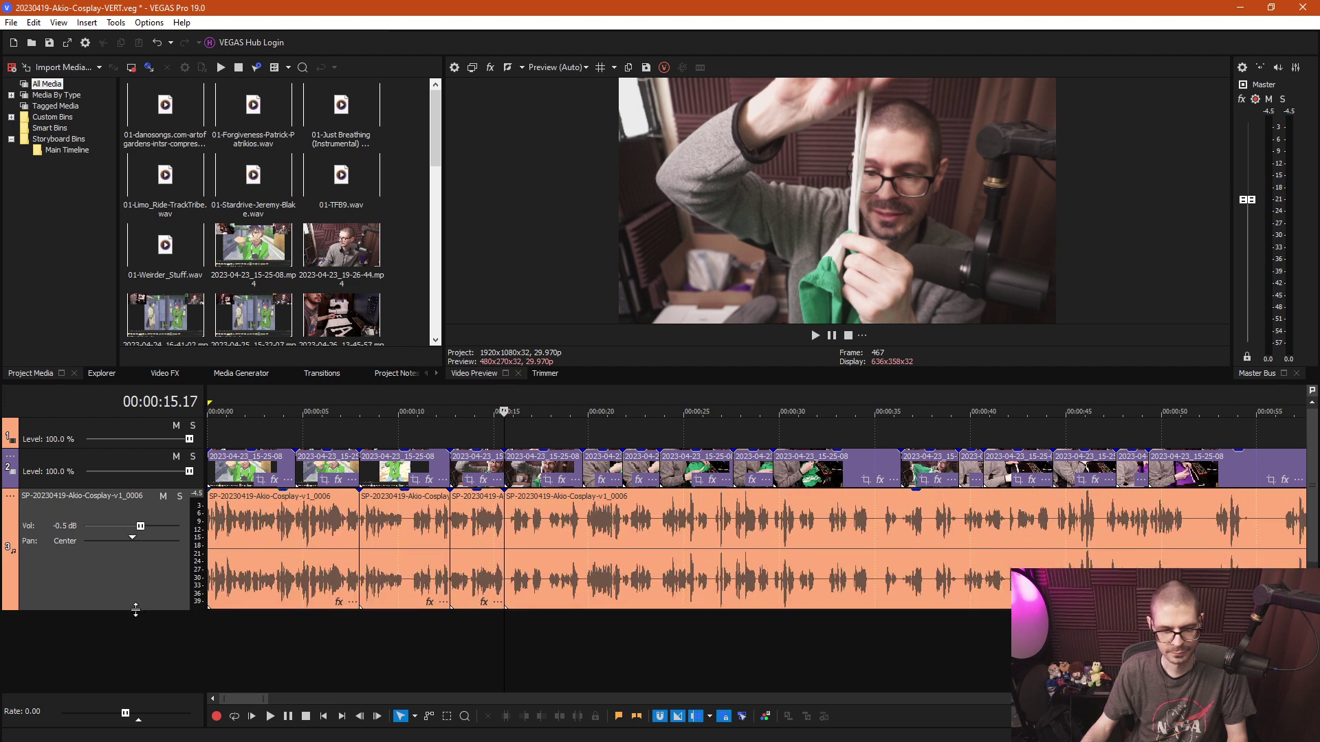
pyautogui.click(392, 438)
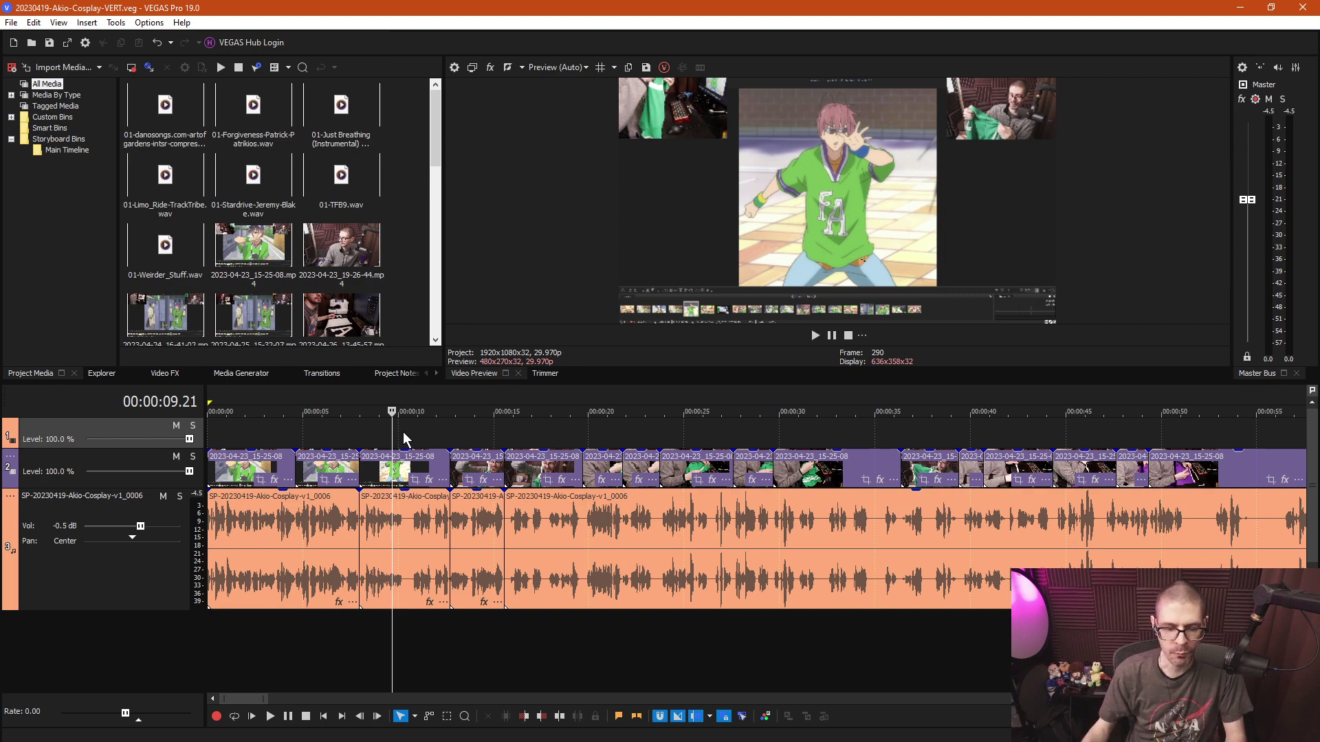
# Play the anime reference shot to find the pause in the speech, and split its video and audio at 00:00:10.22.
pyautogui.press('space')
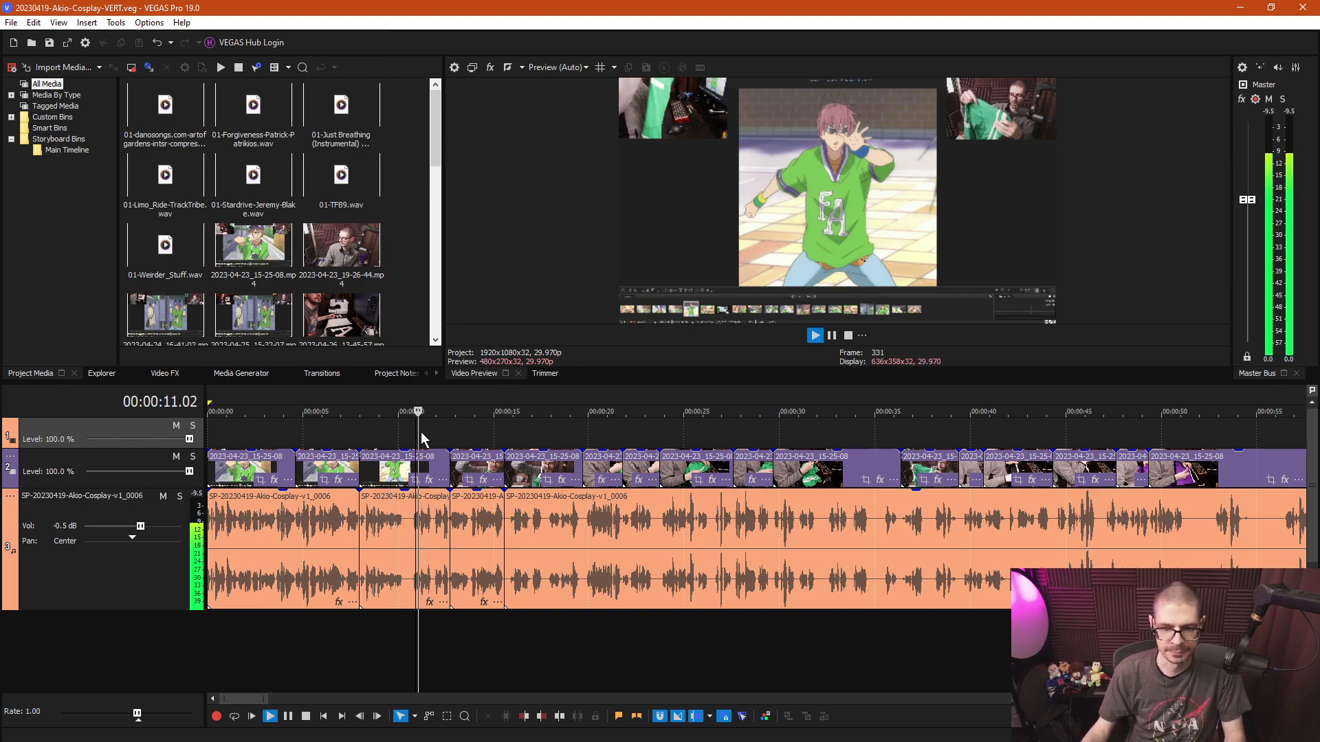
pyautogui.scroll(2, 438, 437)
pyautogui.scroll(-2, 441, 449)
pyautogui.press('Return')
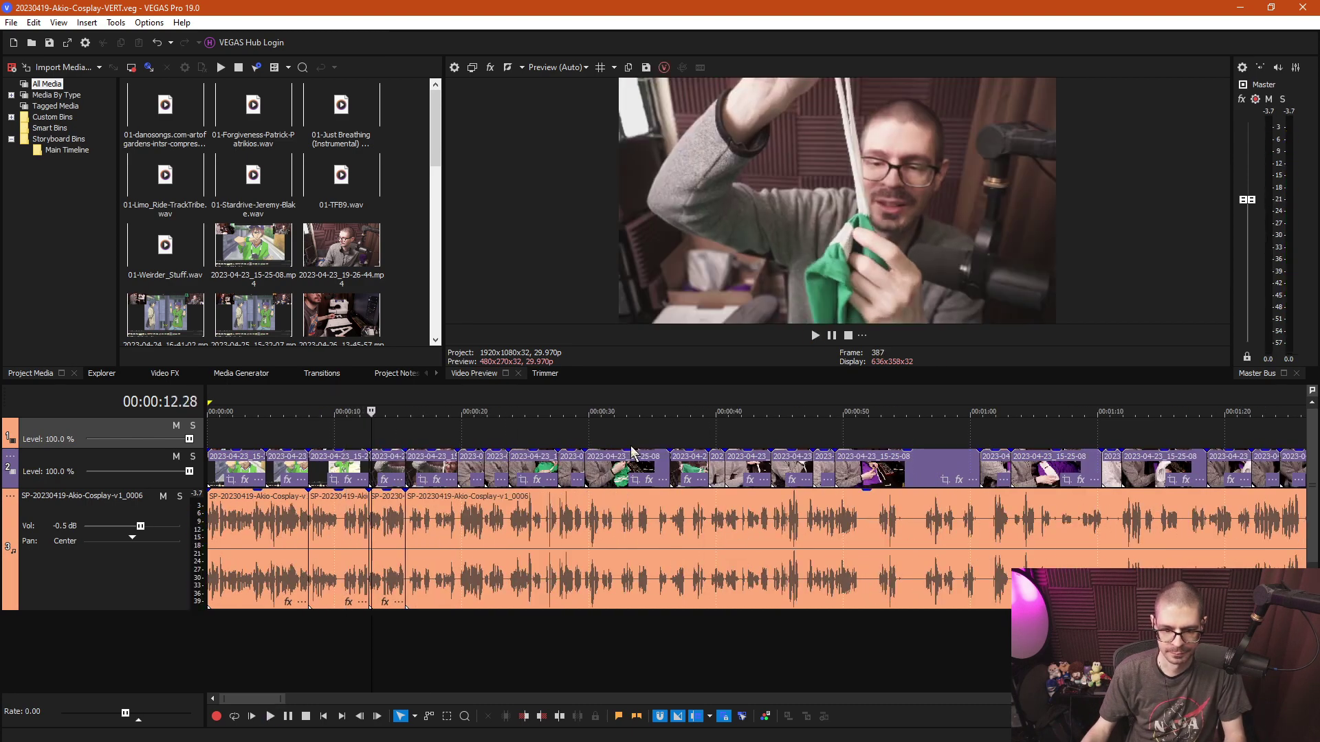
pyautogui.scroll(3, 532, 457)
pyautogui.press('space')
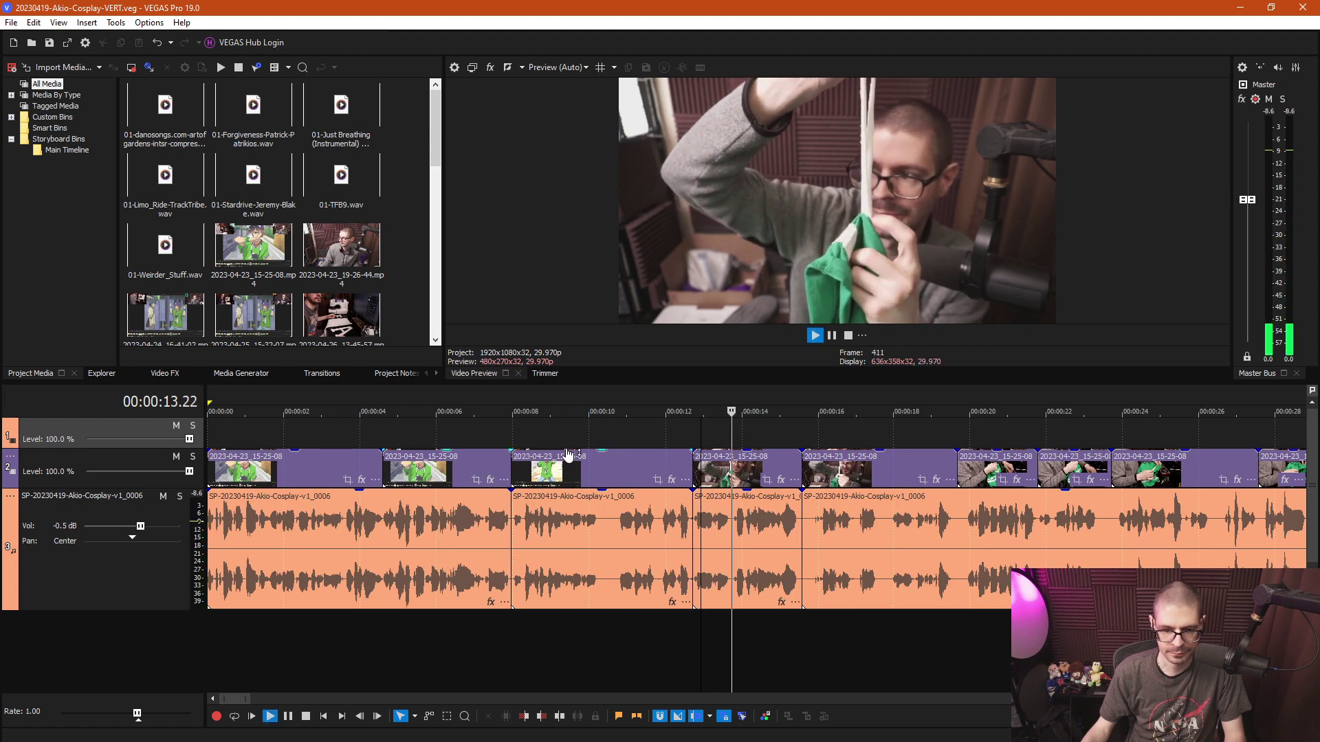
pyautogui.click(617, 442)
pyautogui.press('space')
pyautogui.scroll(3, 621, 472)
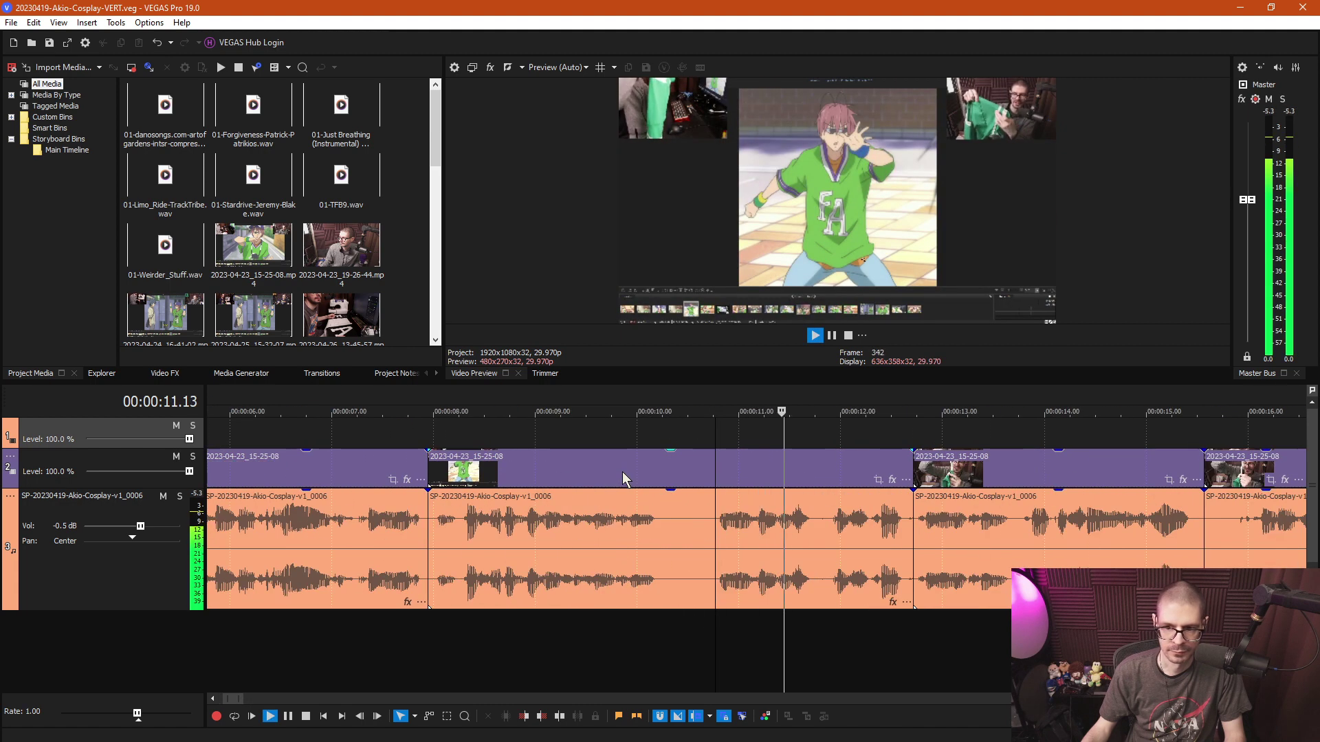
pyautogui.press('space')
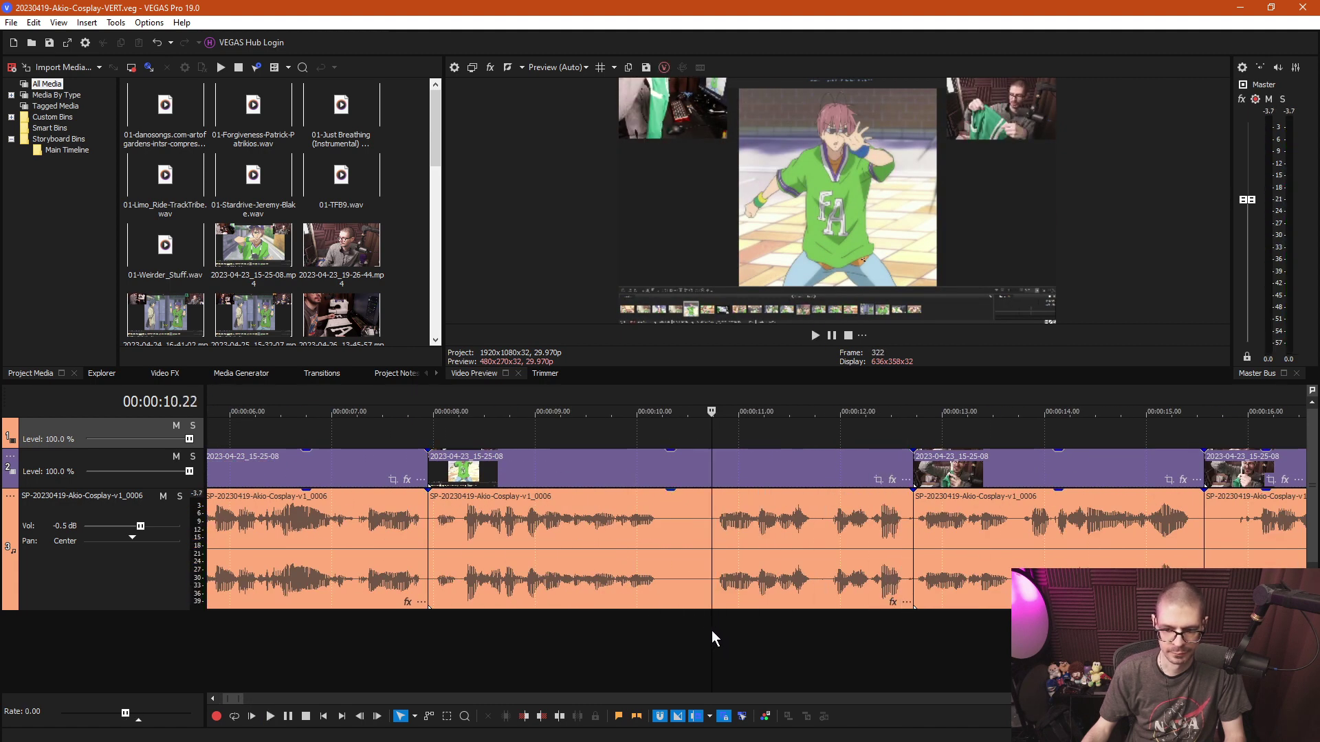
pyautogui.press('s')
pyautogui.press('d')
# Delete the part of the anime reference shot between 00:00:07.29 and the split at 00:00:10.22, closing the gap.
pyautogui.doubleClick(572, 476)
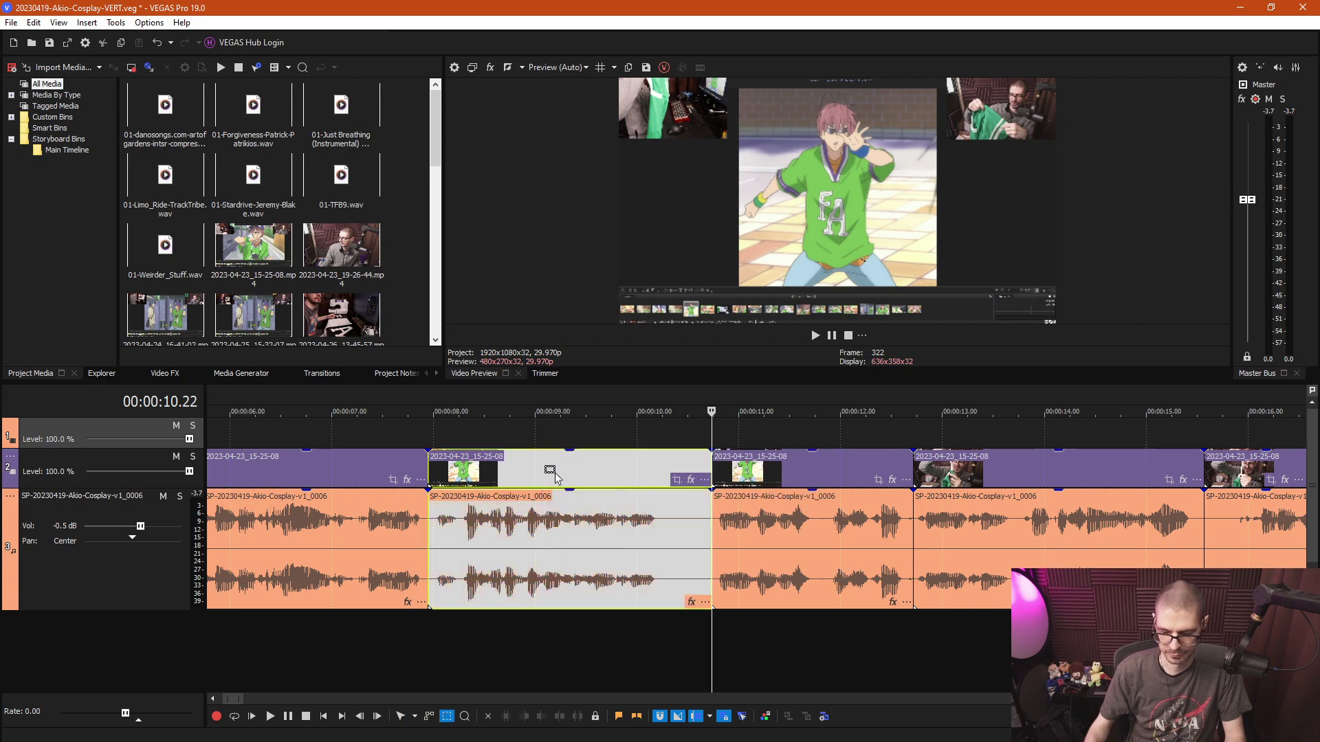
pyautogui.press('Delete')
pyautogui.scroll(-6, 556, 477)
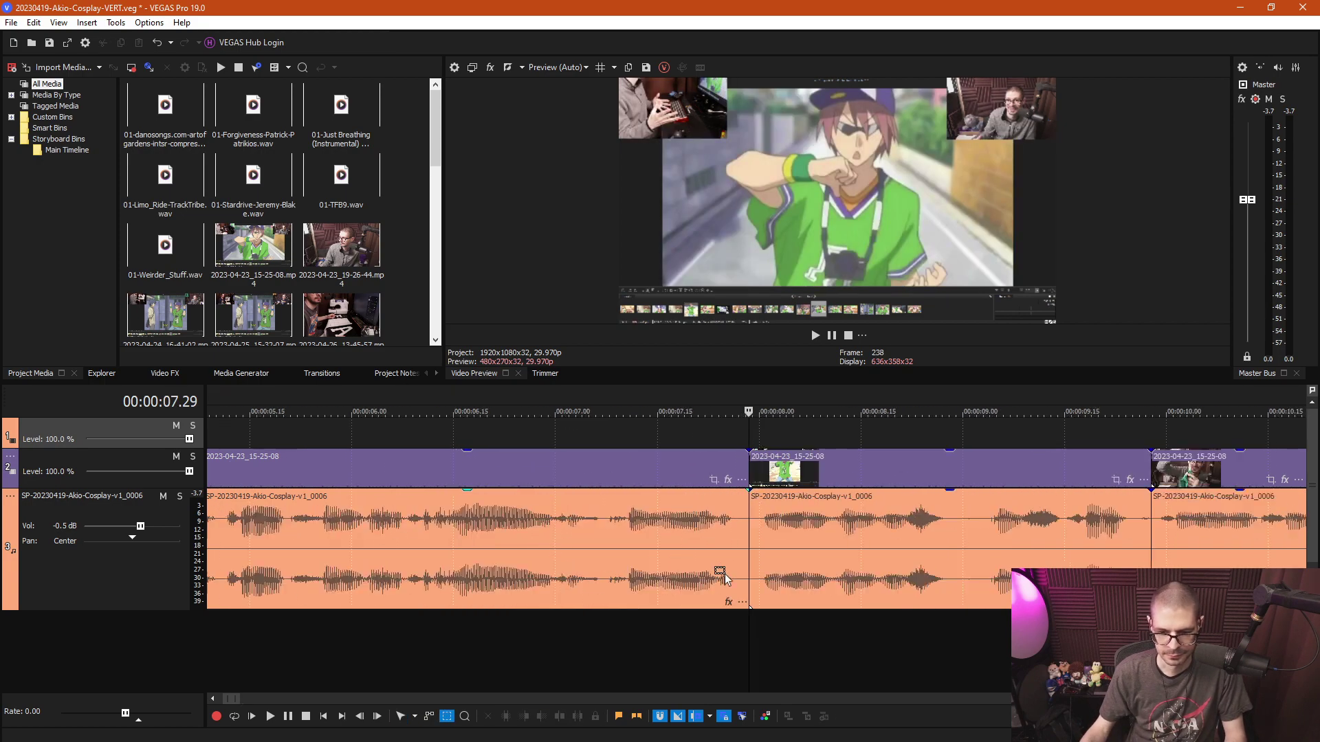
pyautogui.scroll(-3, 816, 550)
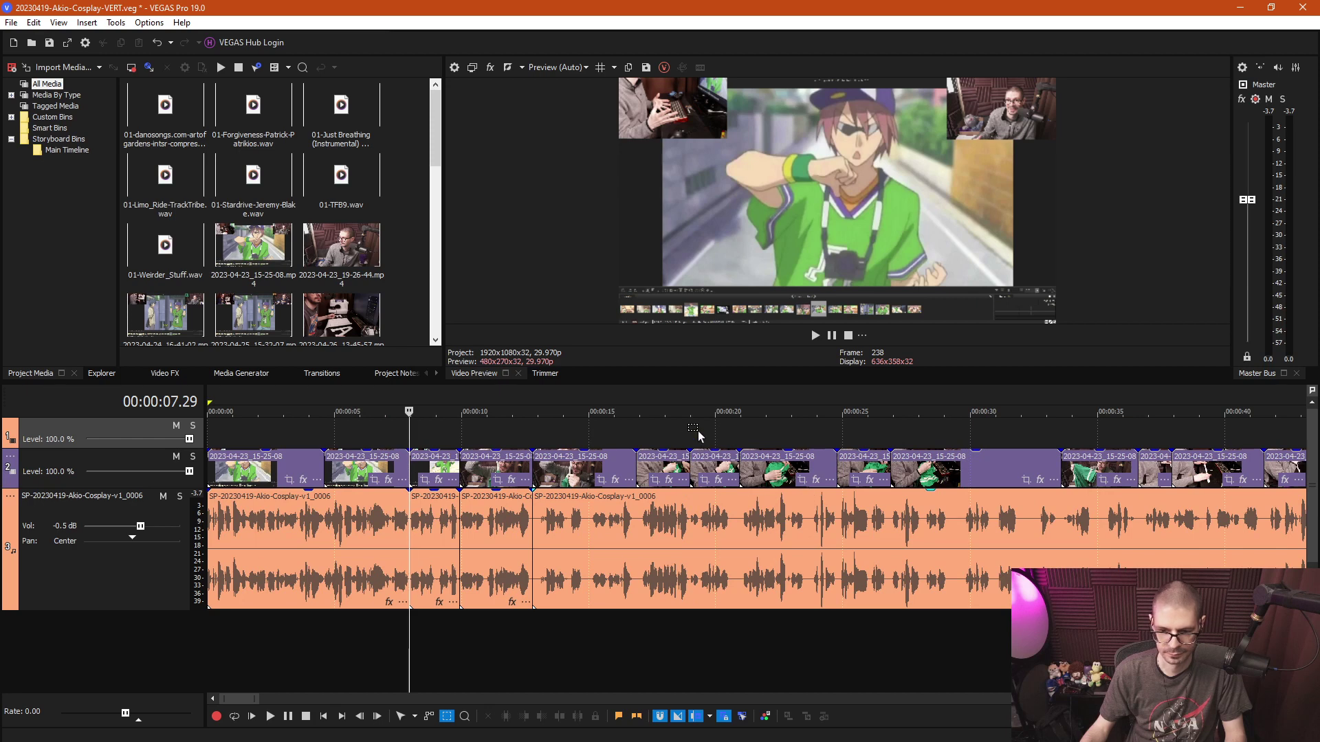
# Play the green-jersey and white-strip shot from around 00:00:21, and split video and audio at 00:00:21.03, just before the speech starts.
pyautogui.click(749, 431)
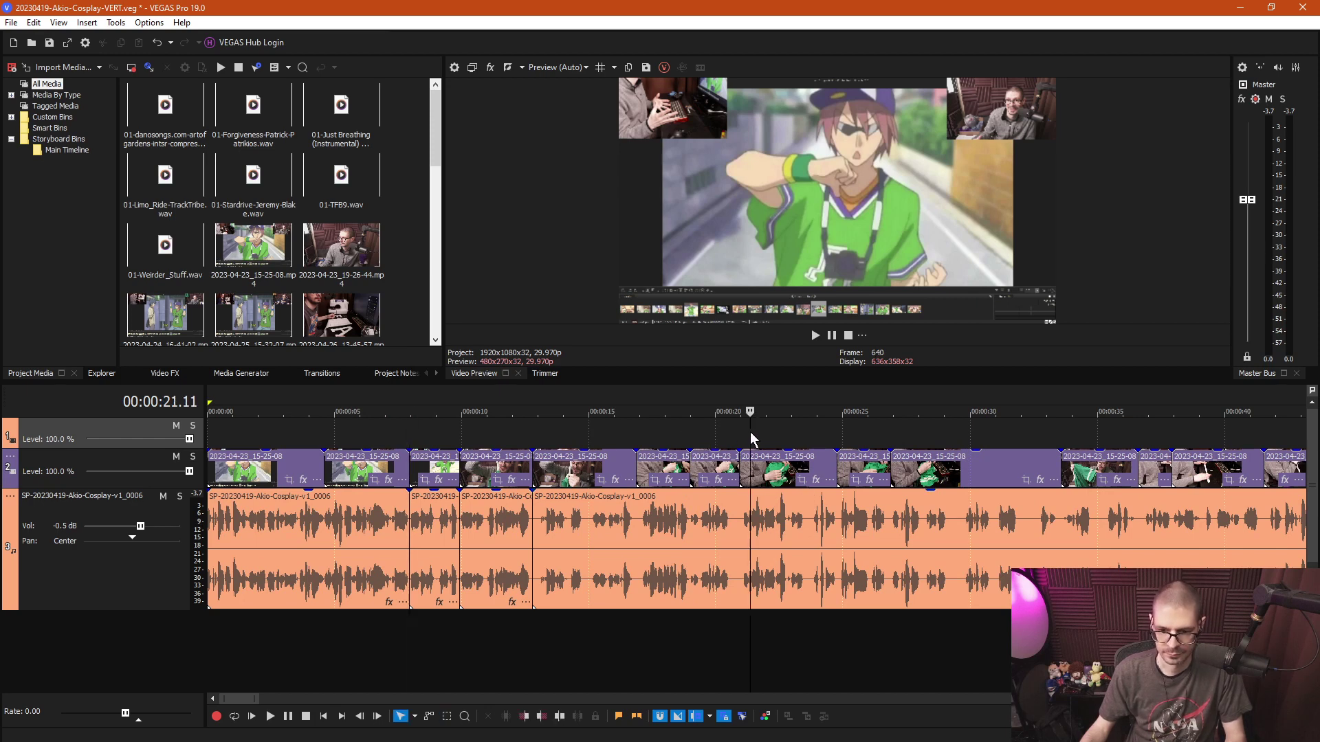
pyautogui.press('space')
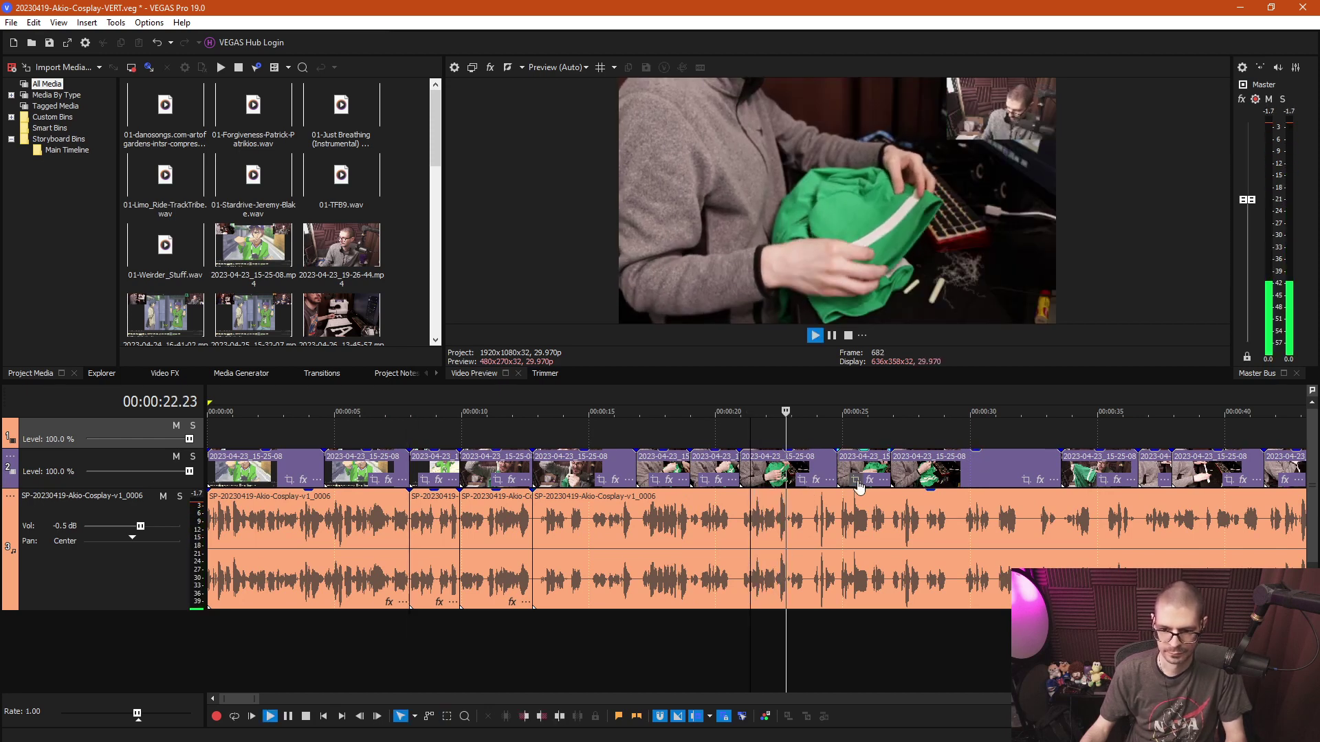
pyautogui.scroll(3, 756, 522)
pyautogui.click(658, 533)
pyautogui.press('space')
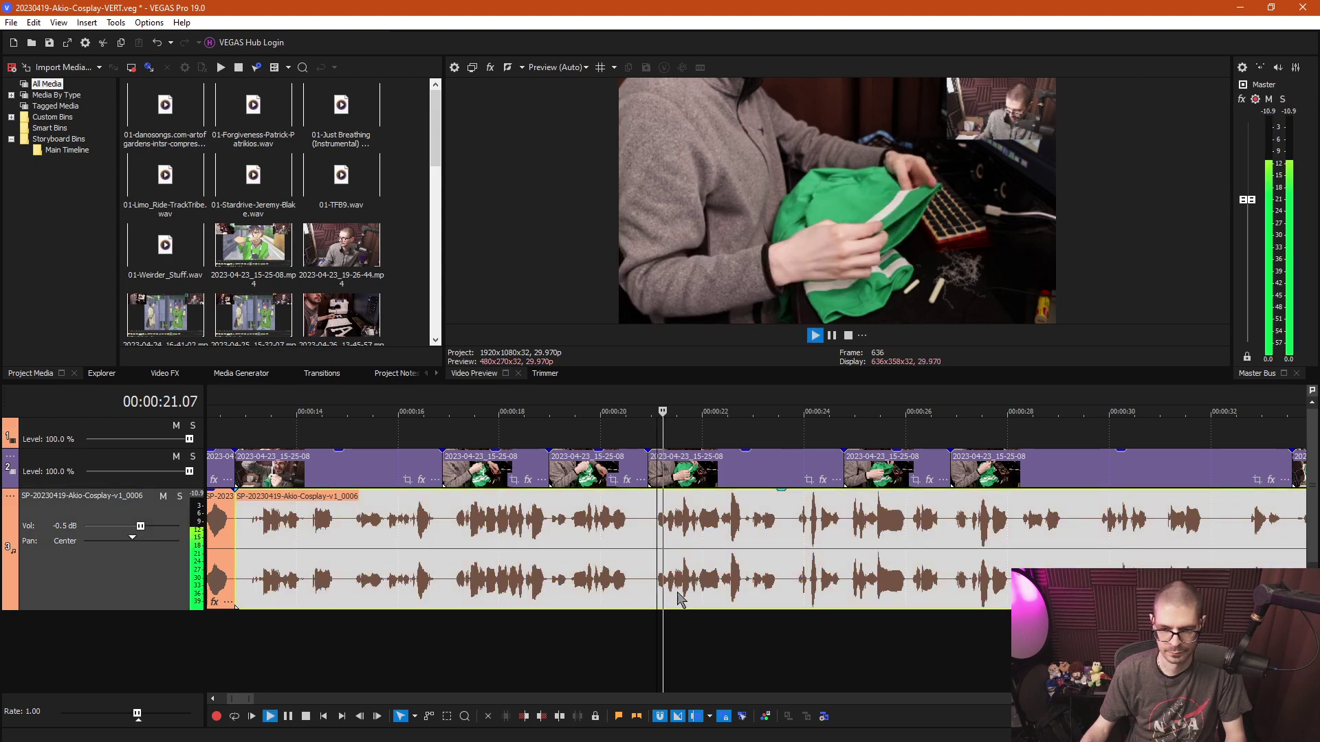
pyautogui.scroll(3, 692, 611)
pyautogui.press('space')
pyautogui.scroll(3, 675, 633)
pyautogui.click(661, 633)
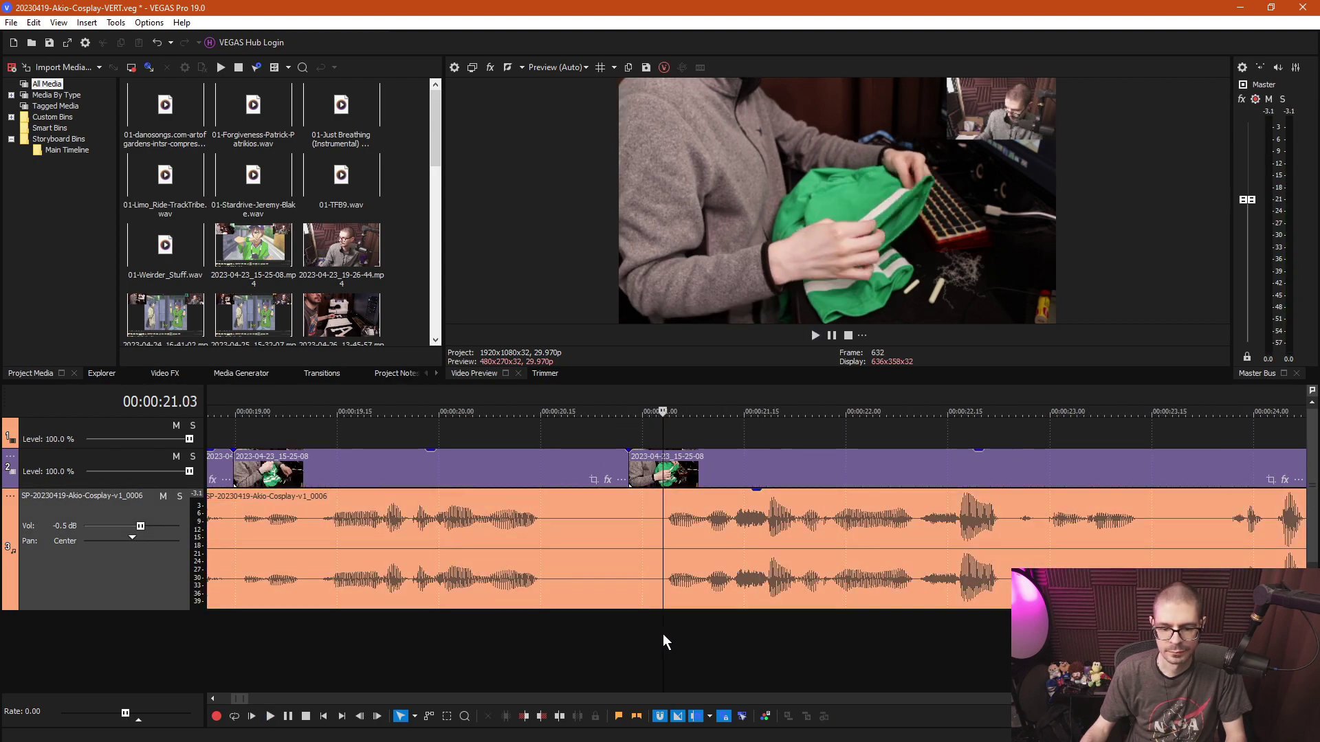
pyautogui.click(662, 634)
pyautogui.press('s')
# Delete the footage between the end of the thread-pulling excerpt at 00:00:12.24 and the split at 00:00:21.03, closing the gap.
pyautogui.scroll(-3, 649, 437)
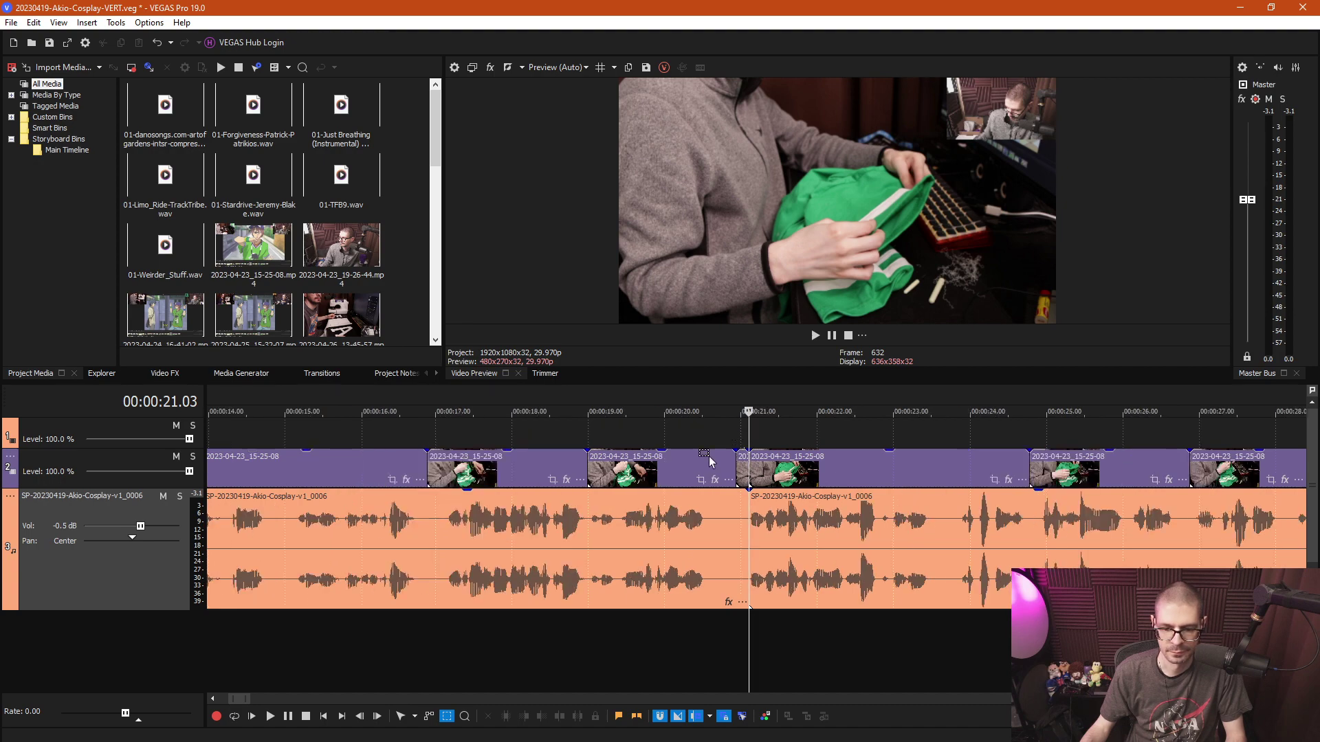
pyautogui.moveTo(711, 462); pyautogui.dragTo(1203, 526)
pyautogui.scroll(-3, 1198, 530)
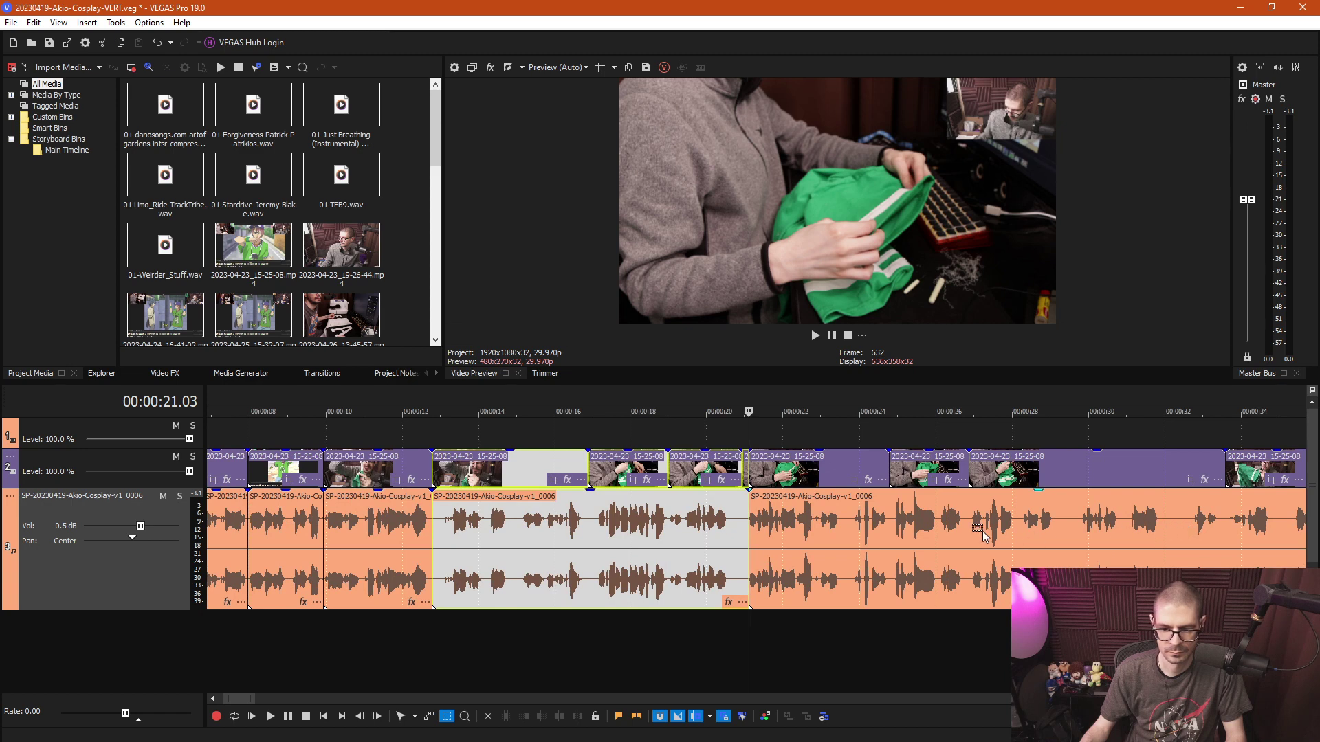
pyautogui.press('Delete')
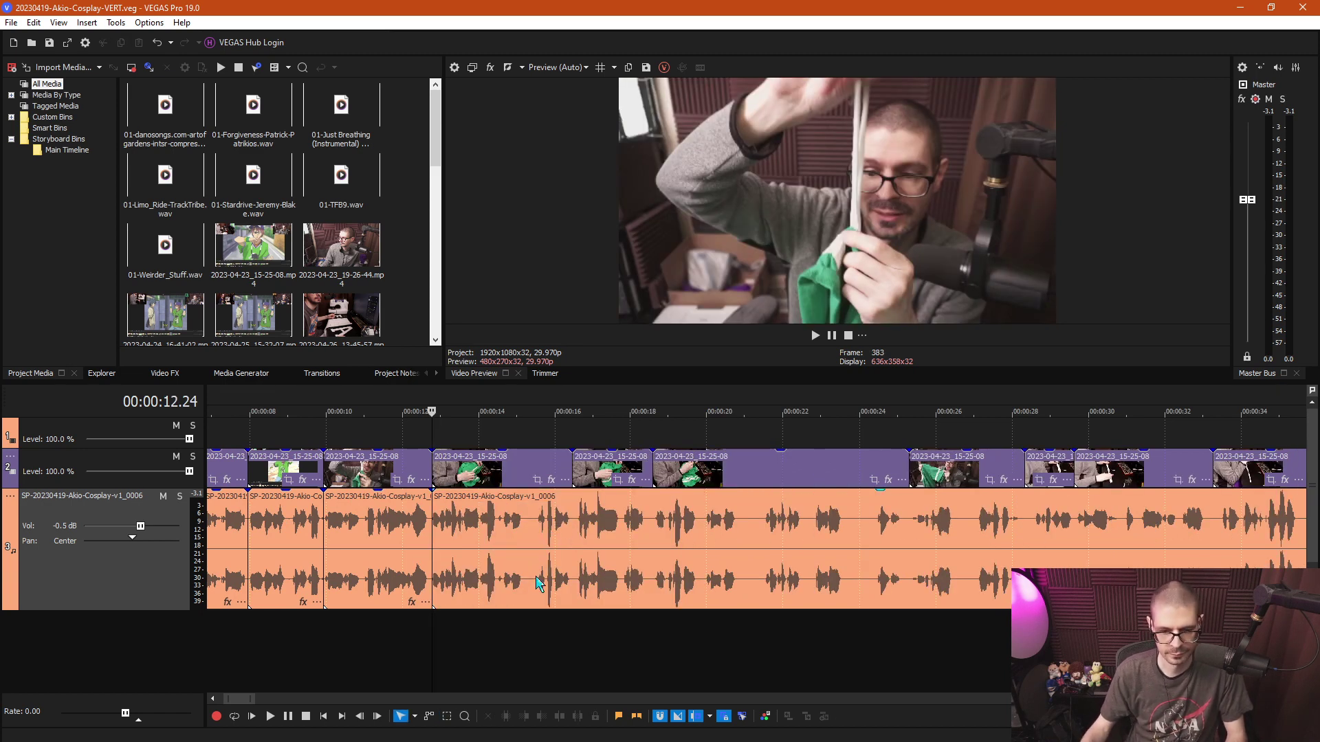
# Play the white-strip shot from 00:00:14.16, and split the audio at the cut at 00:00:16.14.
pyautogui.click(519, 538)
pyautogui.click(500, 536)
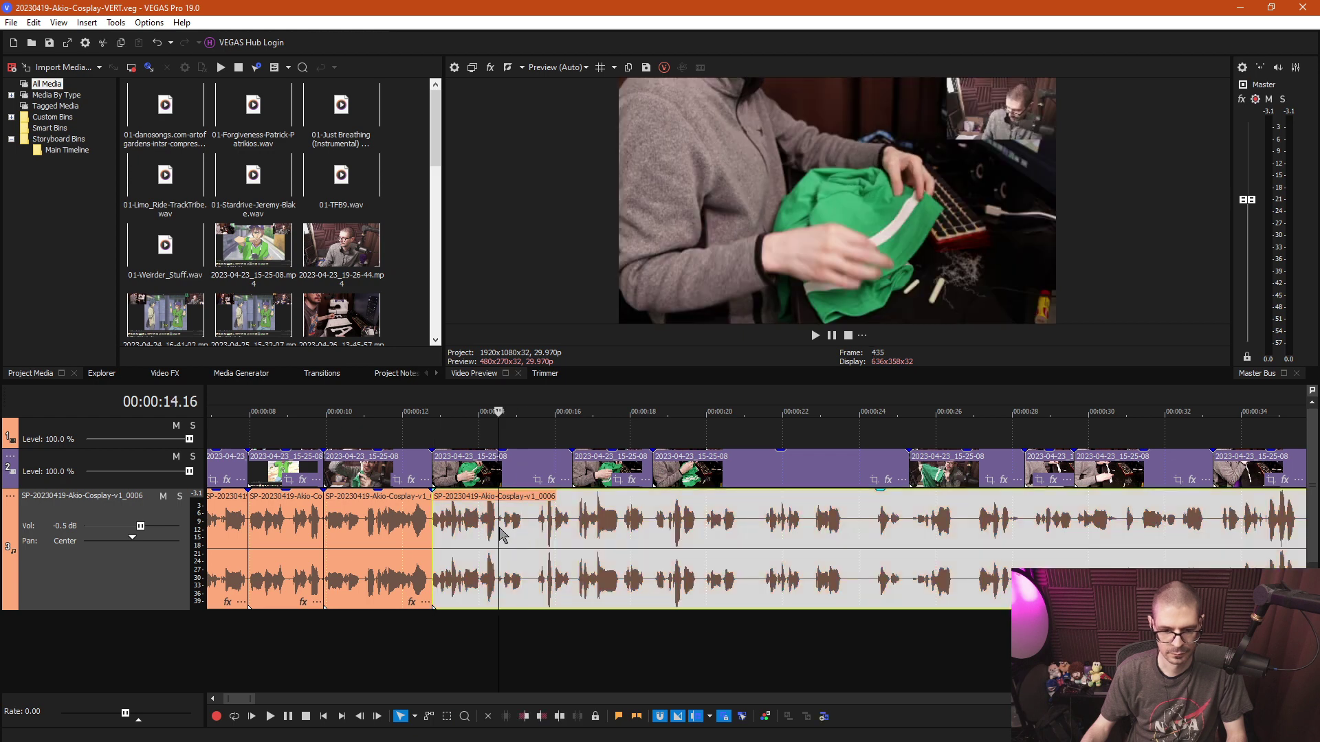
pyautogui.press('space')
pyautogui.scroll(5, 699, 610)
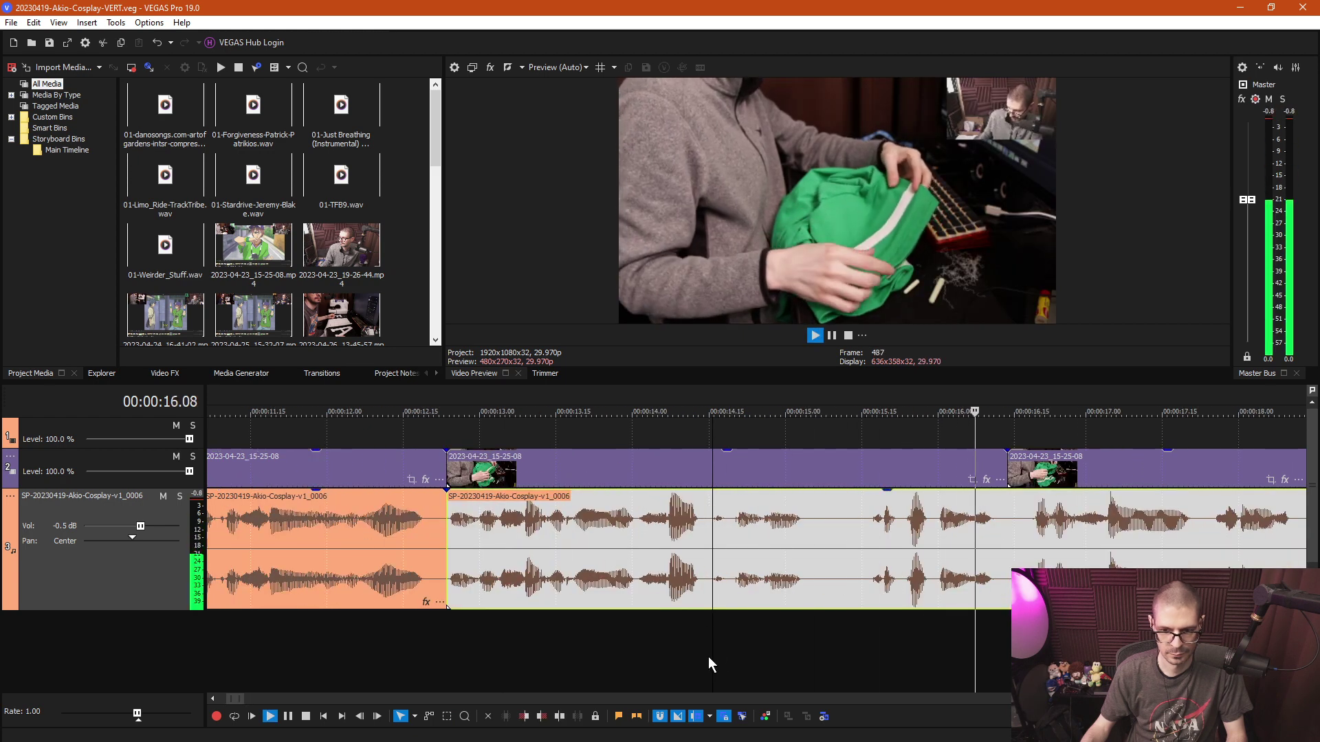
pyautogui.press('space')
pyautogui.click(1005, 621)
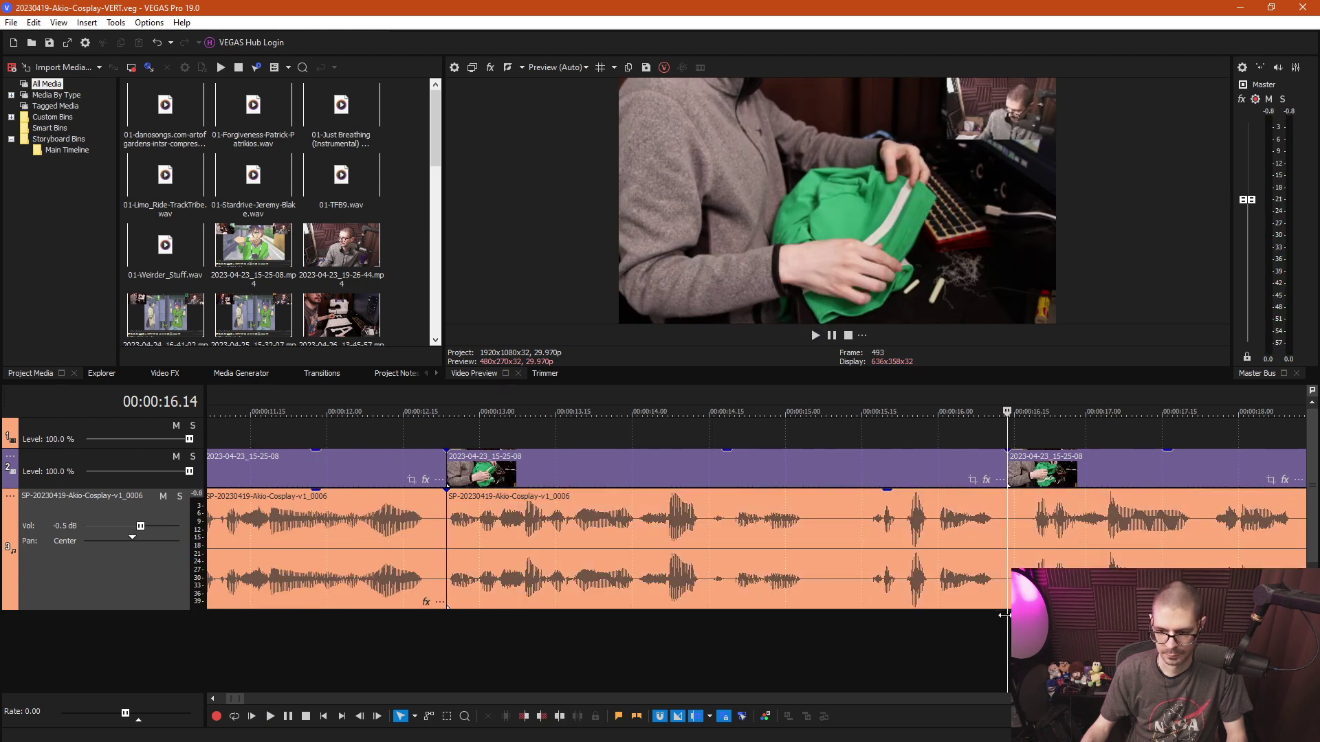
# Preview the white-strip shot from about 00:00:28 and the purple-fabric shots from 00:01:00.25 for the next highlight.
pyautogui.scroll(-8, 937, 635)
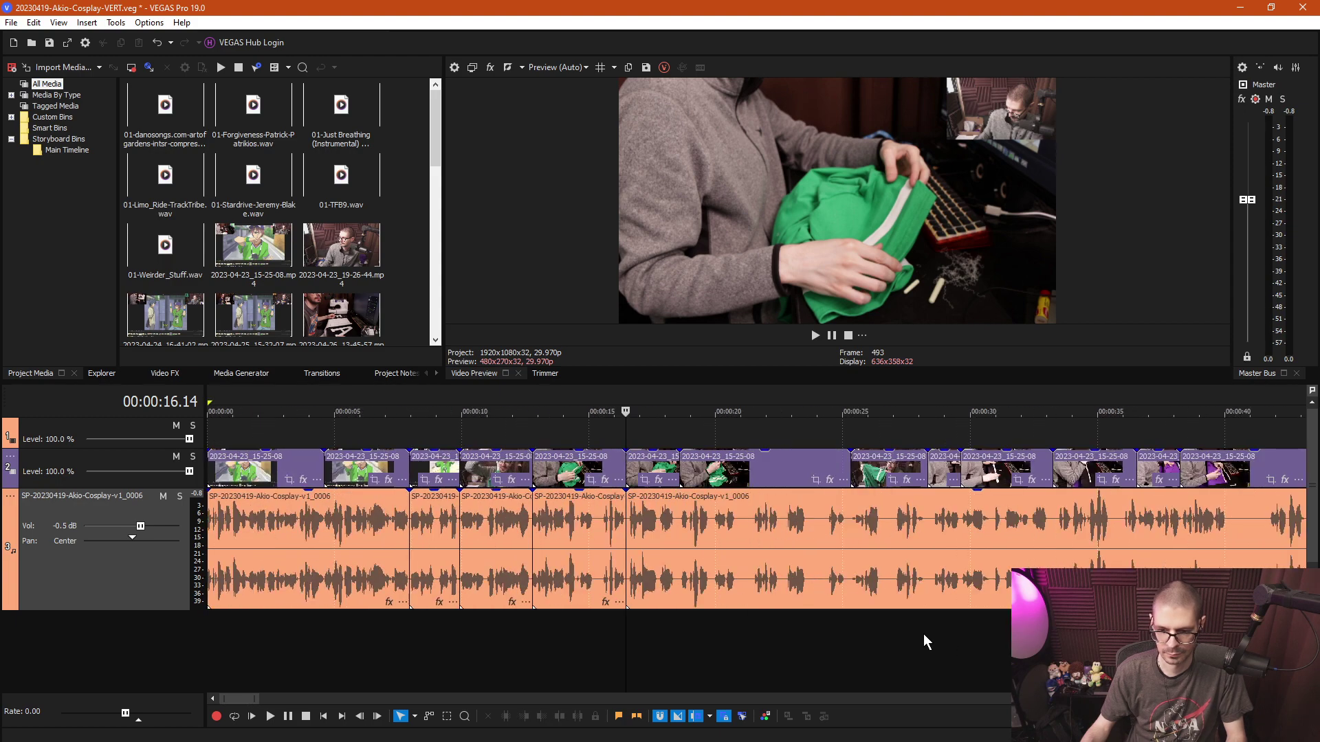
pyautogui.click(937, 425)
pyautogui.press('space')
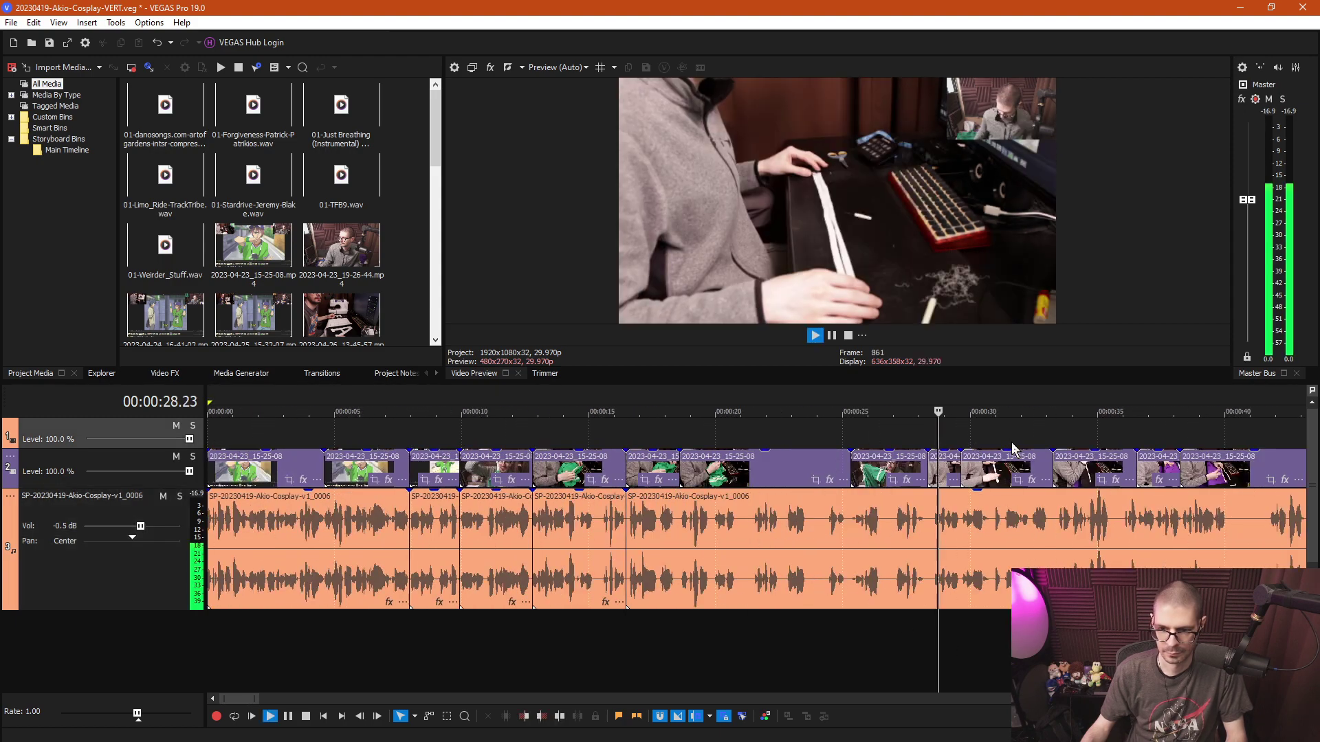
pyautogui.scroll(-4, 1088, 483)
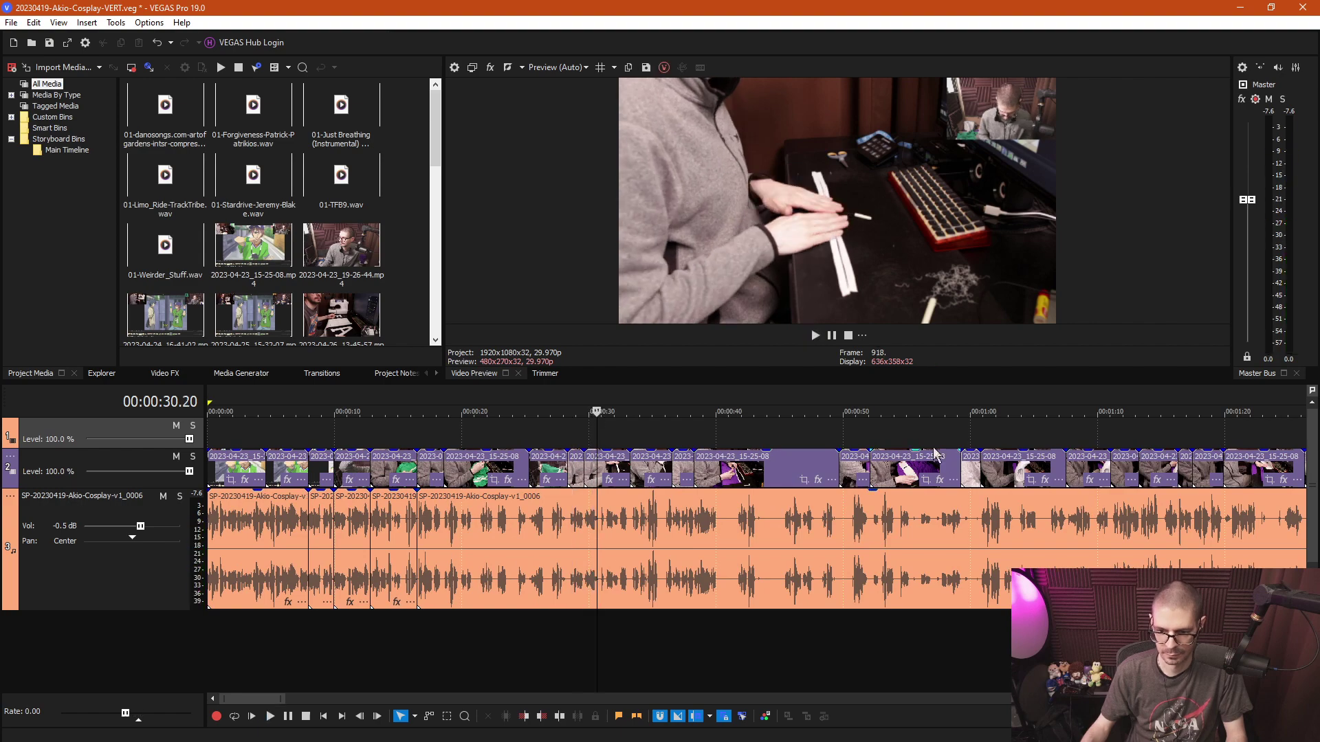
pyautogui.press('space')
pyautogui.click(916, 435)
pyautogui.click(983, 444)
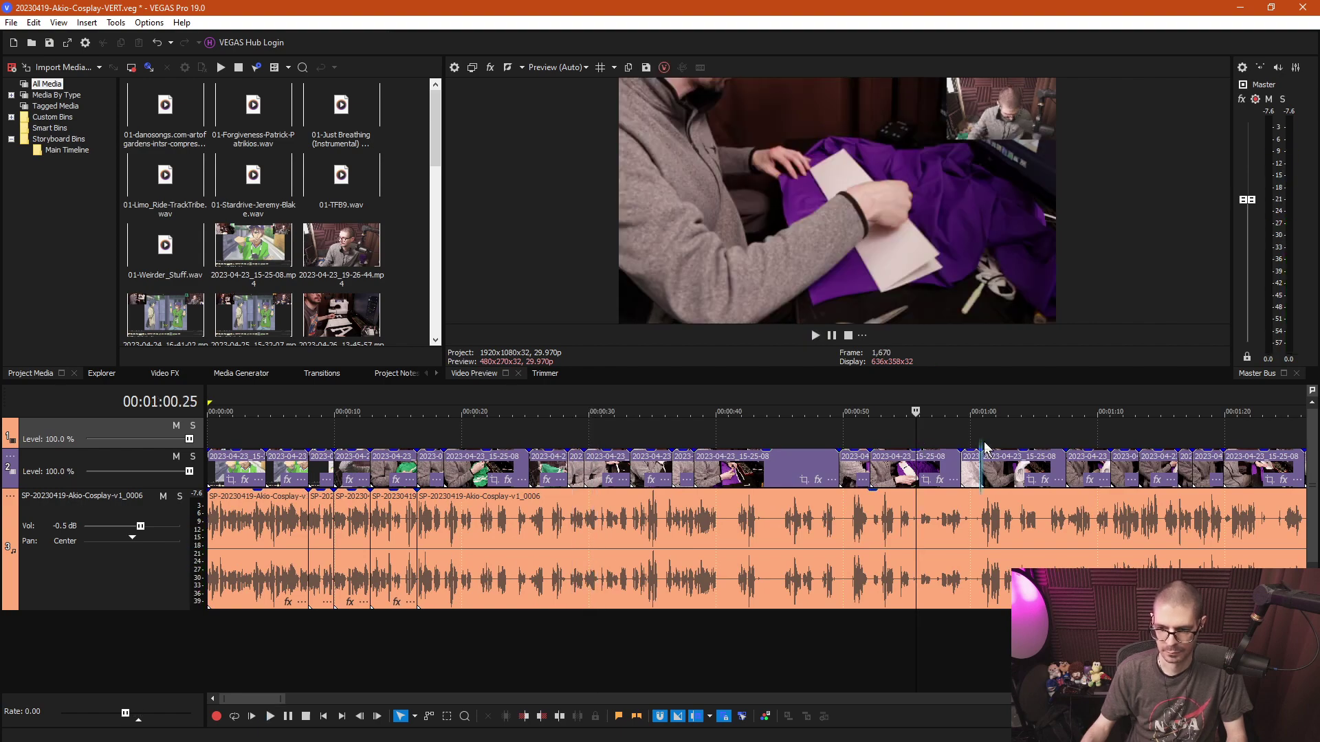
pyautogui.press('space')
pyautogui.scroll(-4, 1103, 461)
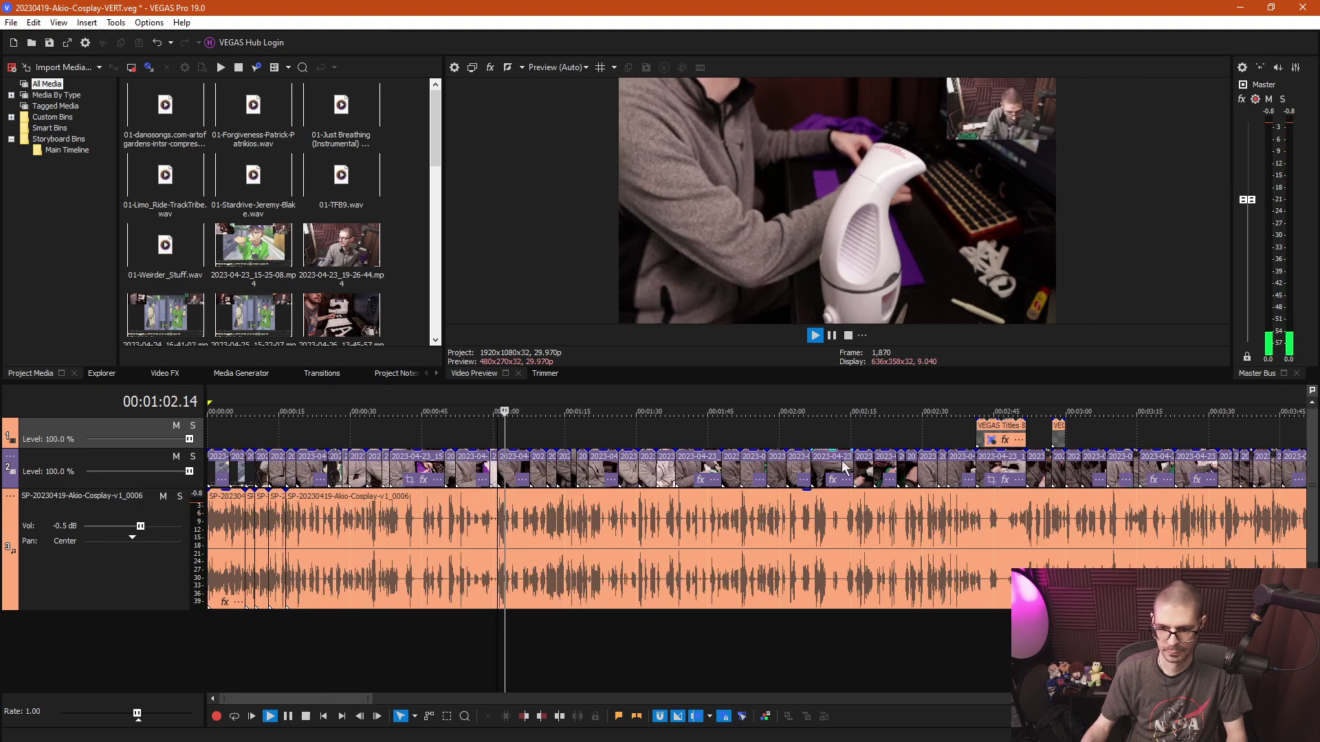
pyautogui.press('space')
# Preview the shots of working on the green jersey beside the purple strips, from about 00:01:48 to 00:01:55.08.
pyautogui.click(729, 440)
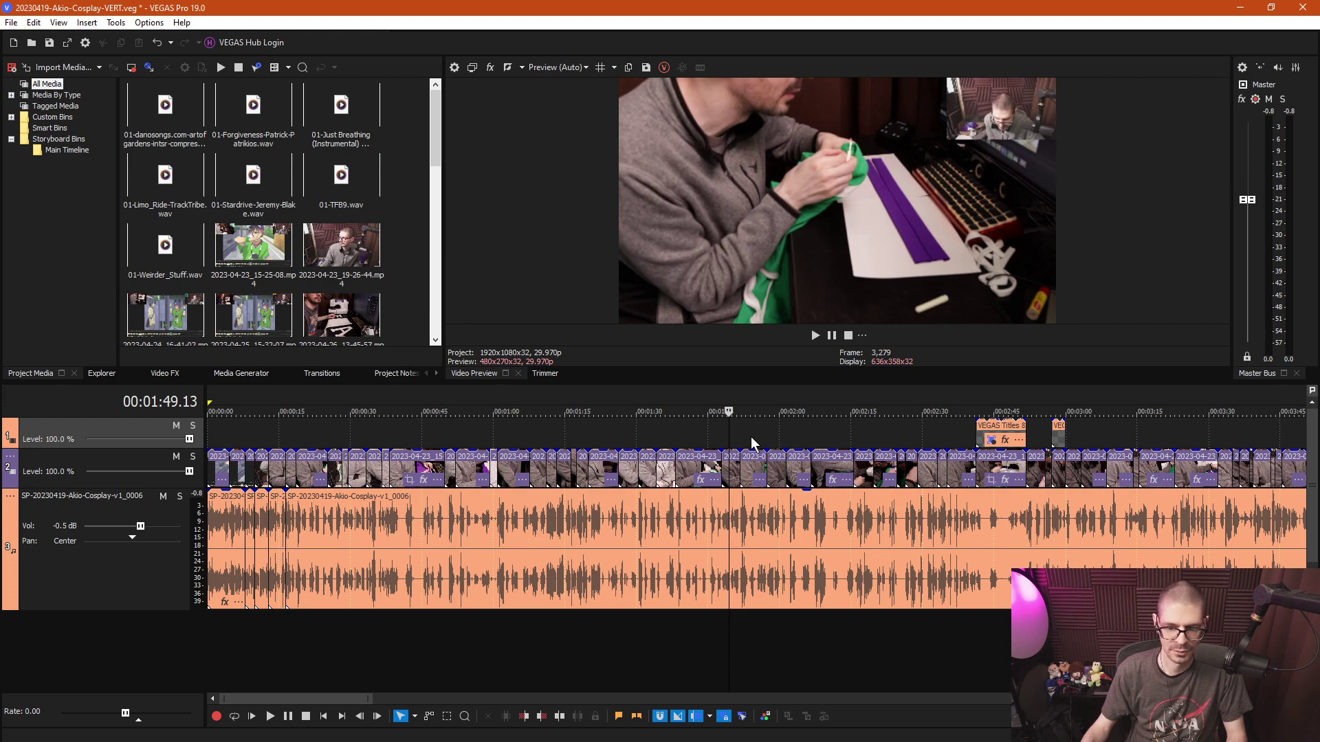
pyautogui.scroll(3, 751, 436)
pyautogui.press('space')
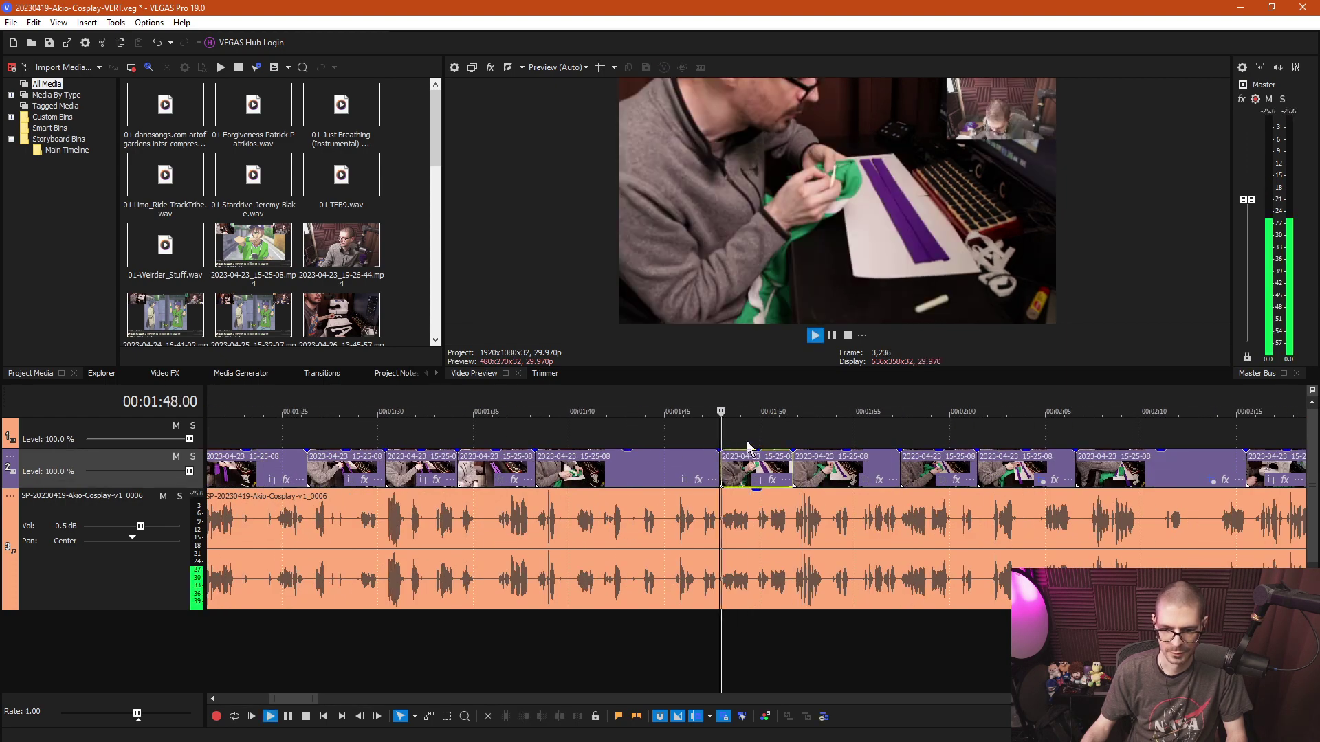
pyautogui.scroll(2, 796, 520)
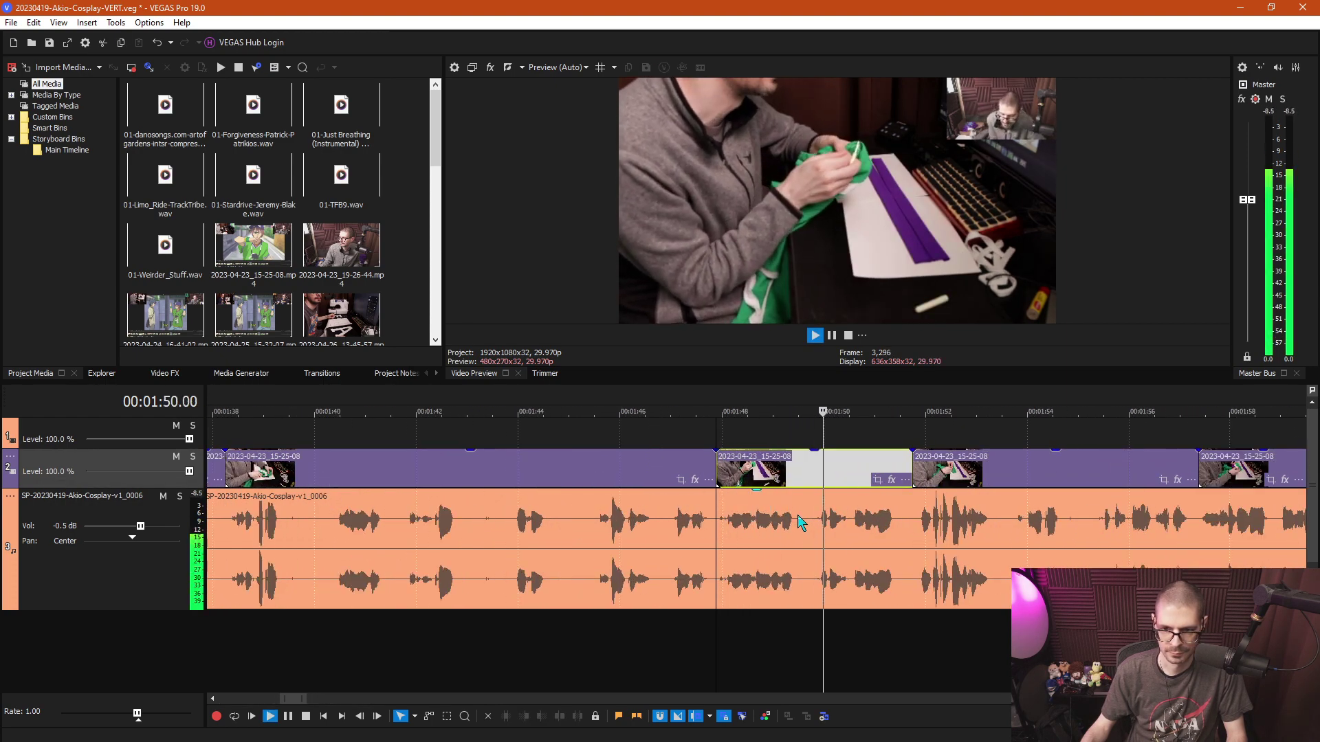
pyautogui.click(918, 443)
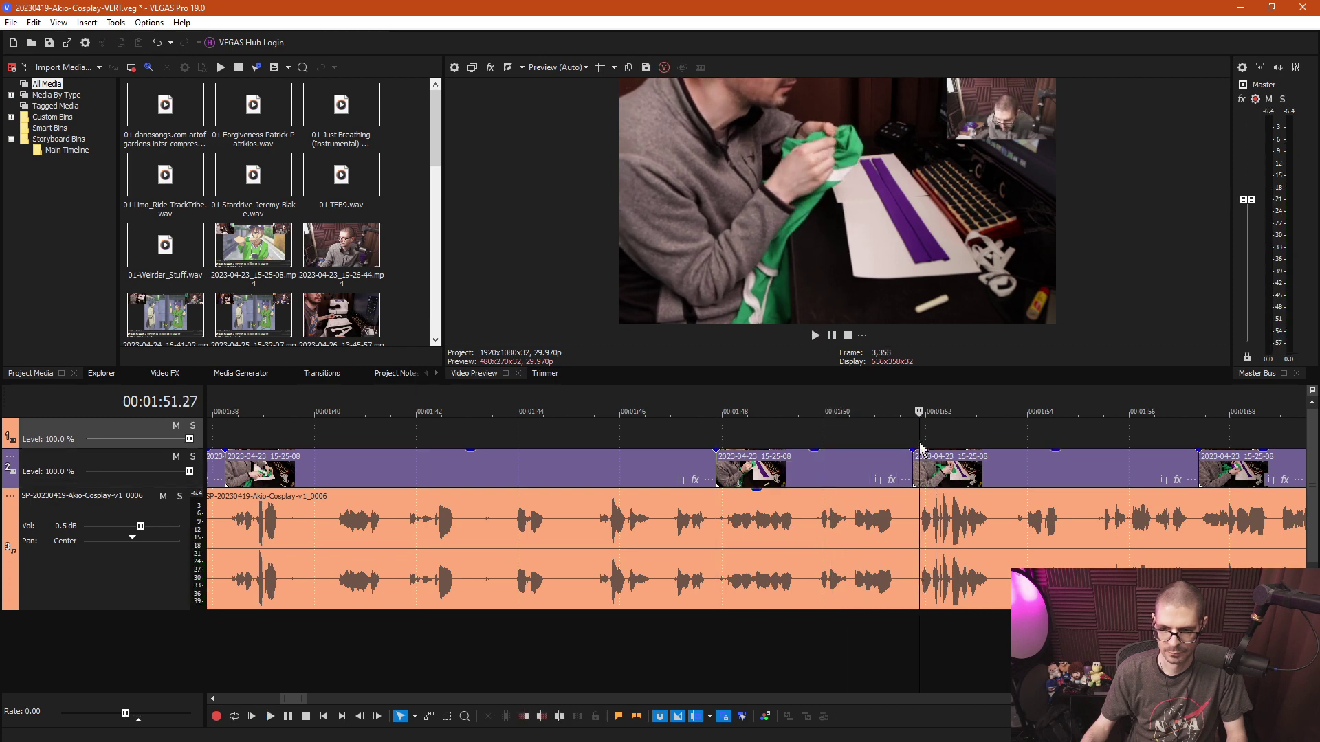
pyautogui.press('space')
pyautogui.scroll(-3, 1022, 539)
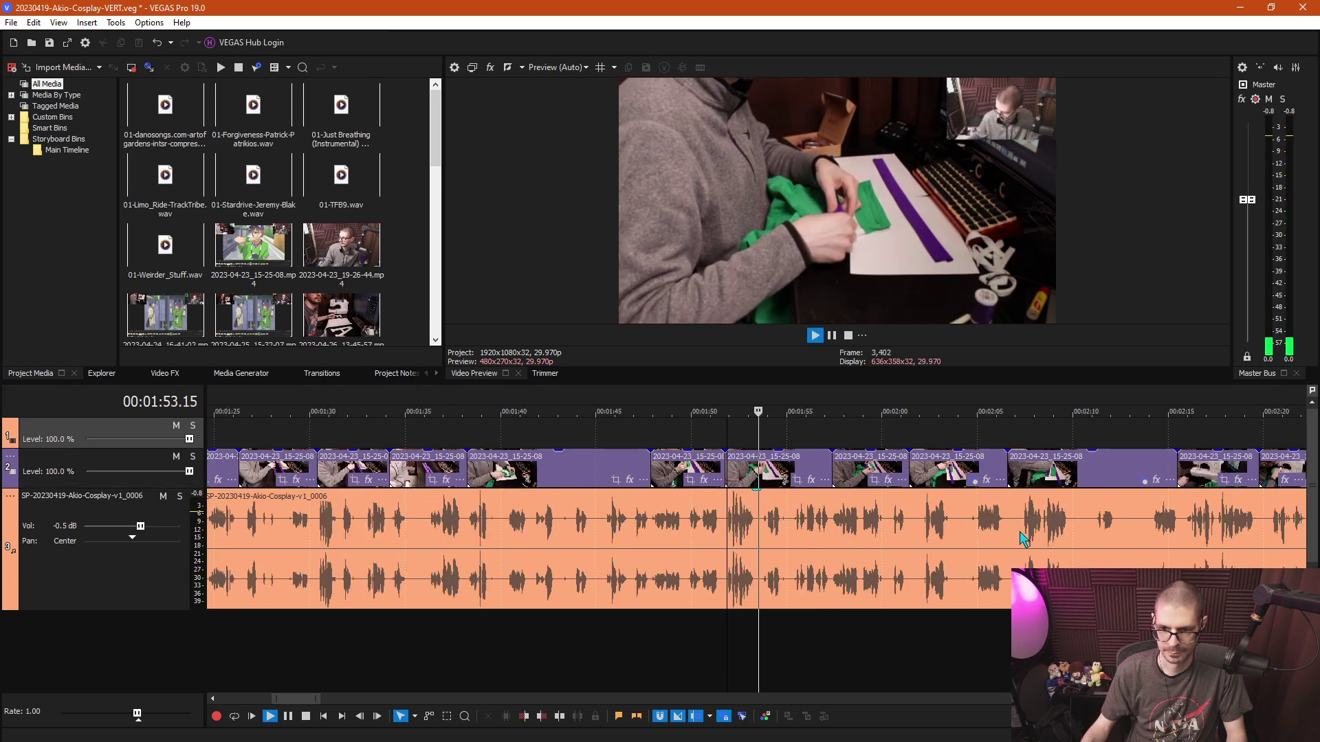
pyautogui.scroll(-2, 885, 479)
pyautogui.press('space')
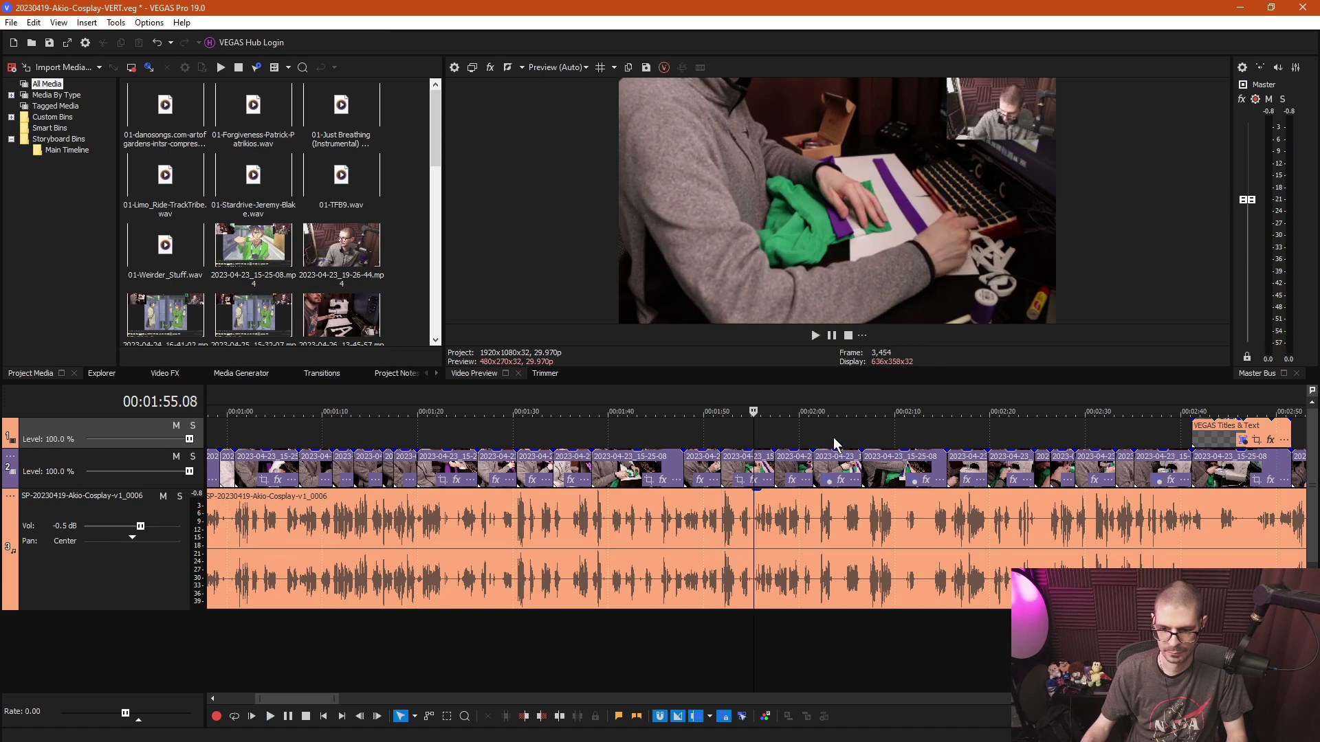
# Preview the purple-stripe placement shots from about 00:02:05 and the sewing machine shot from 00:02:15.15.
pyautogui.click(844, 439)
pyautogui.press('space')
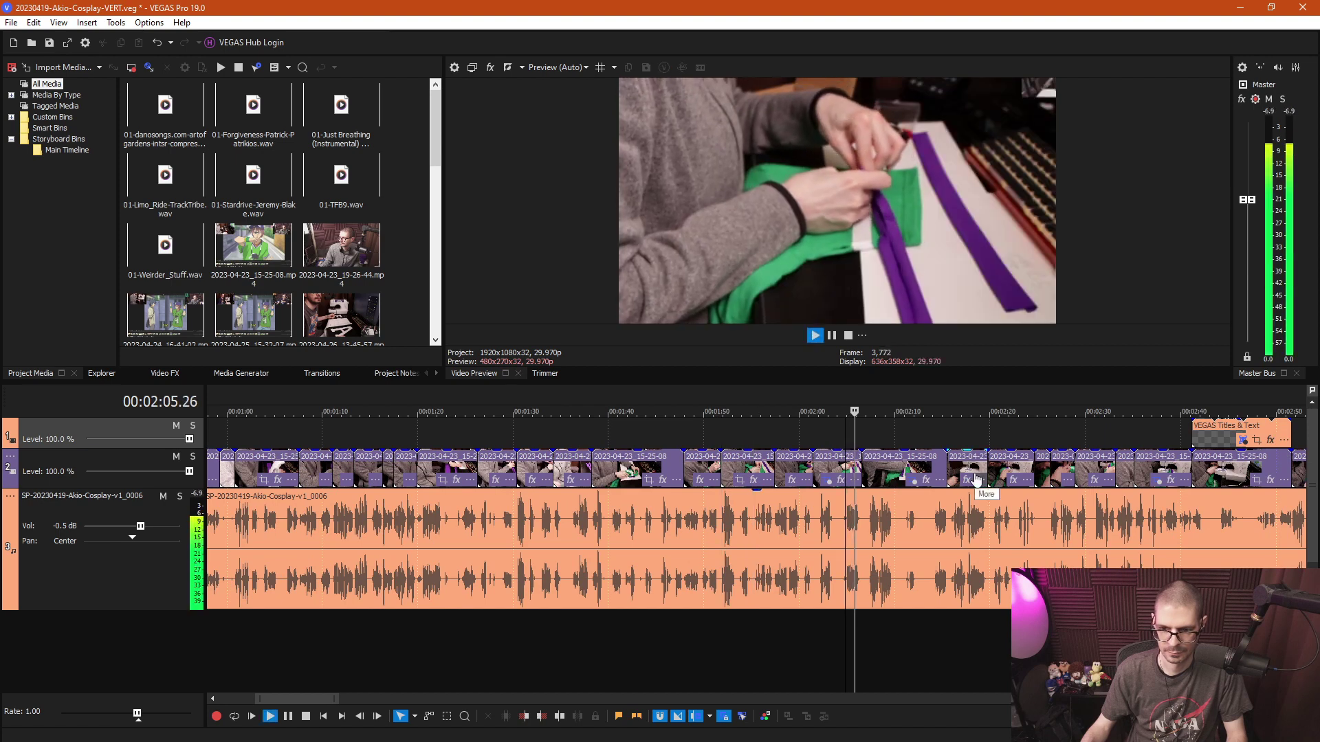
pyautogui.scroll(2, 886, 519)
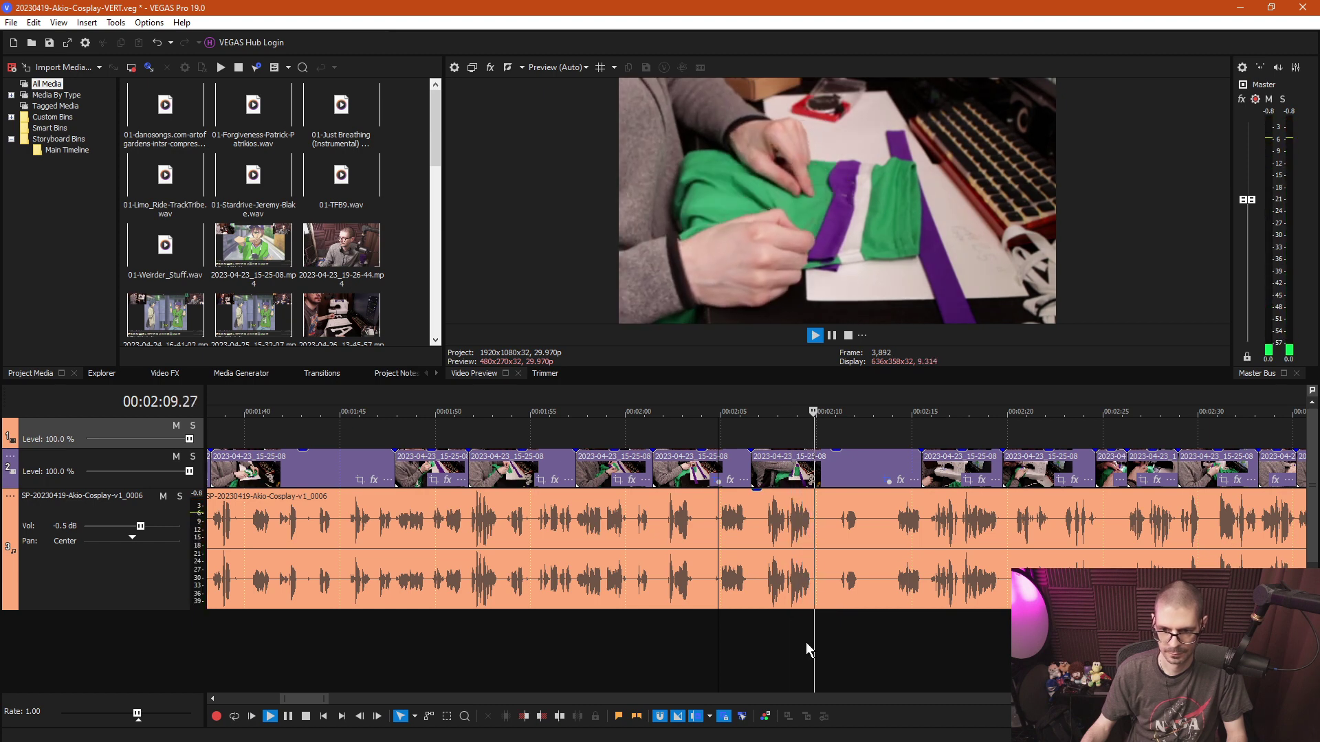
pyautogui.press('space')
pyautogui.click(764, 644)
pyautogui.scroll(2, 795, 653)
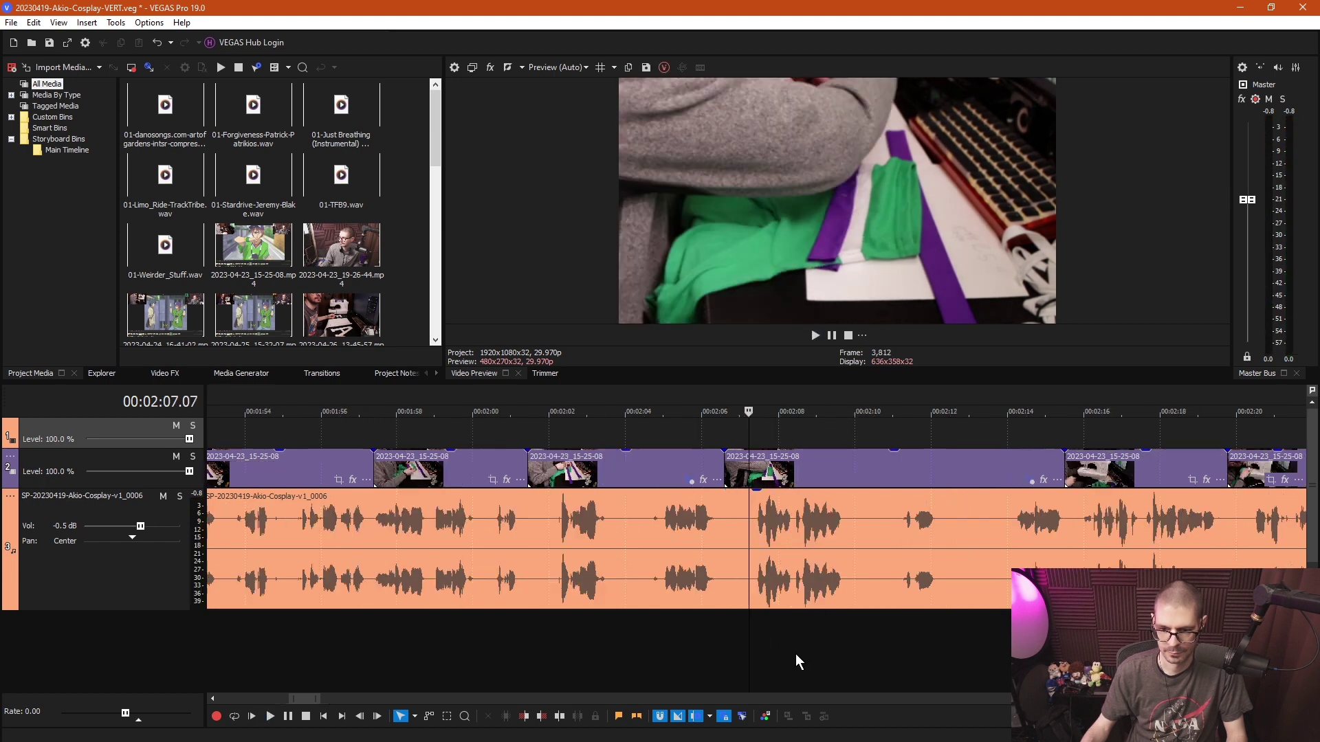
pyautogui.scroll(-3, 987, 630)
pyautogui.click(854, 440)
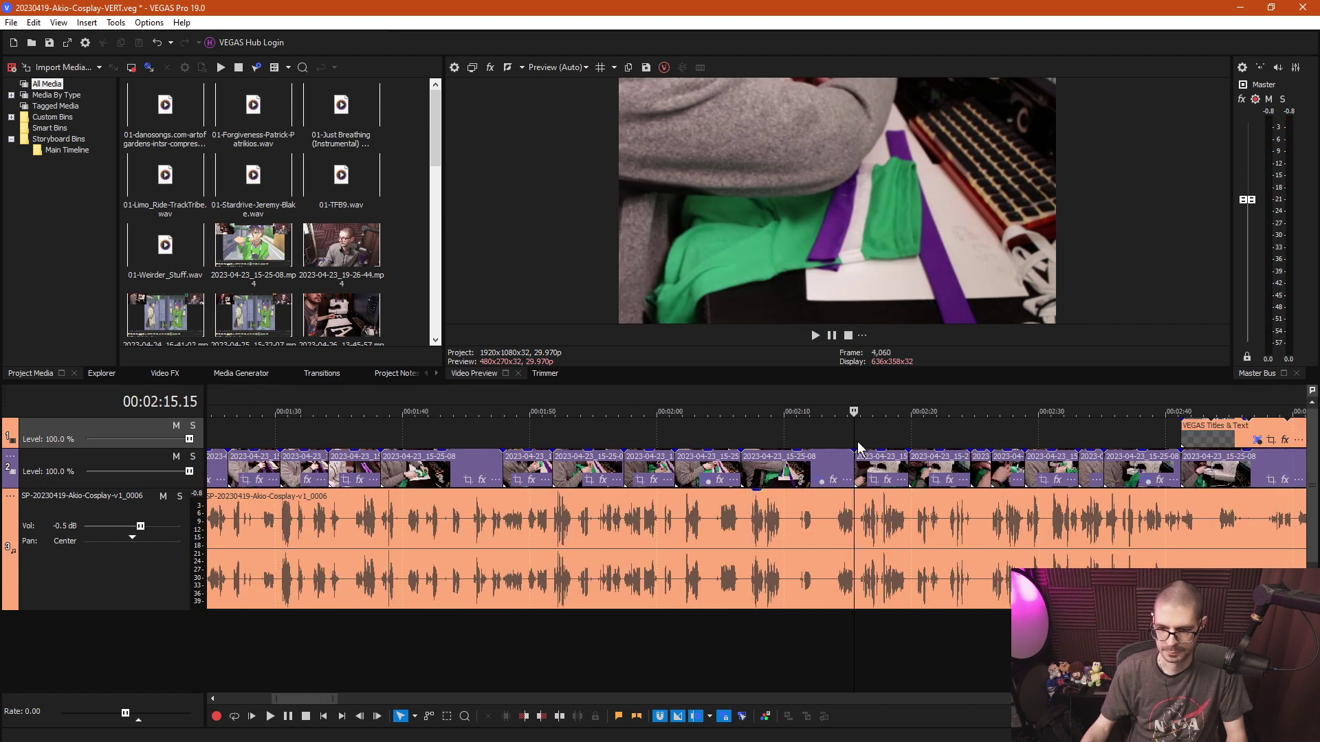
pyautogui.press('space')
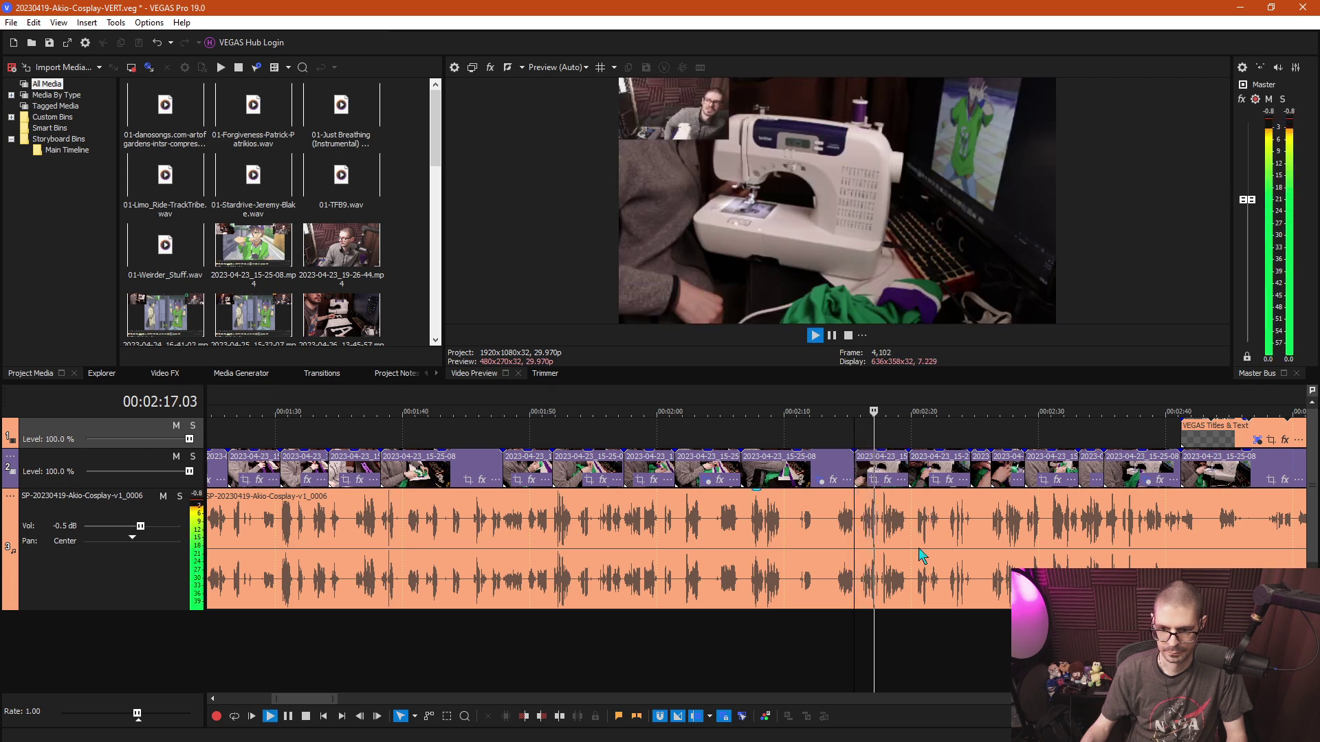
pyautogui.press('space')
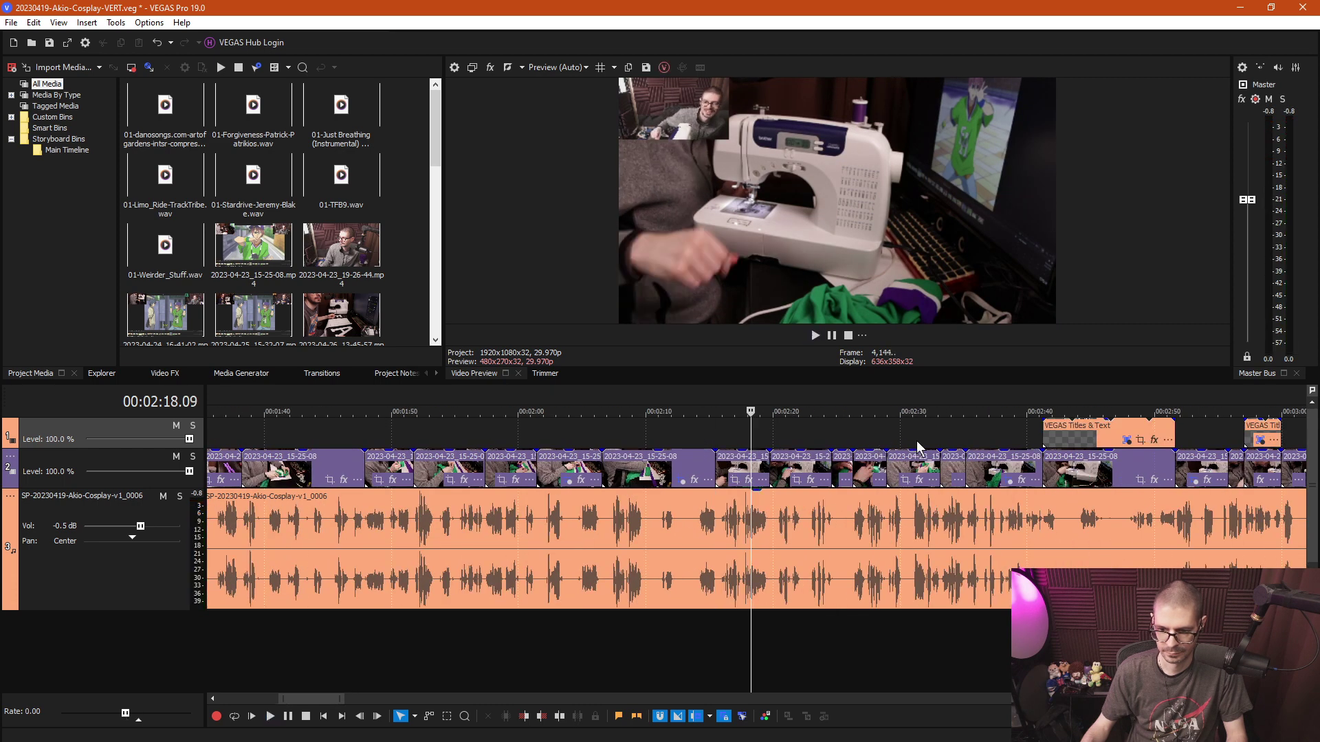
# Preview the shots of stitching the green jersey at the sewing machine from about 00:02:31 to 00:02:37.
pyautogui.click(917, 440)
pyautogui.press('space')
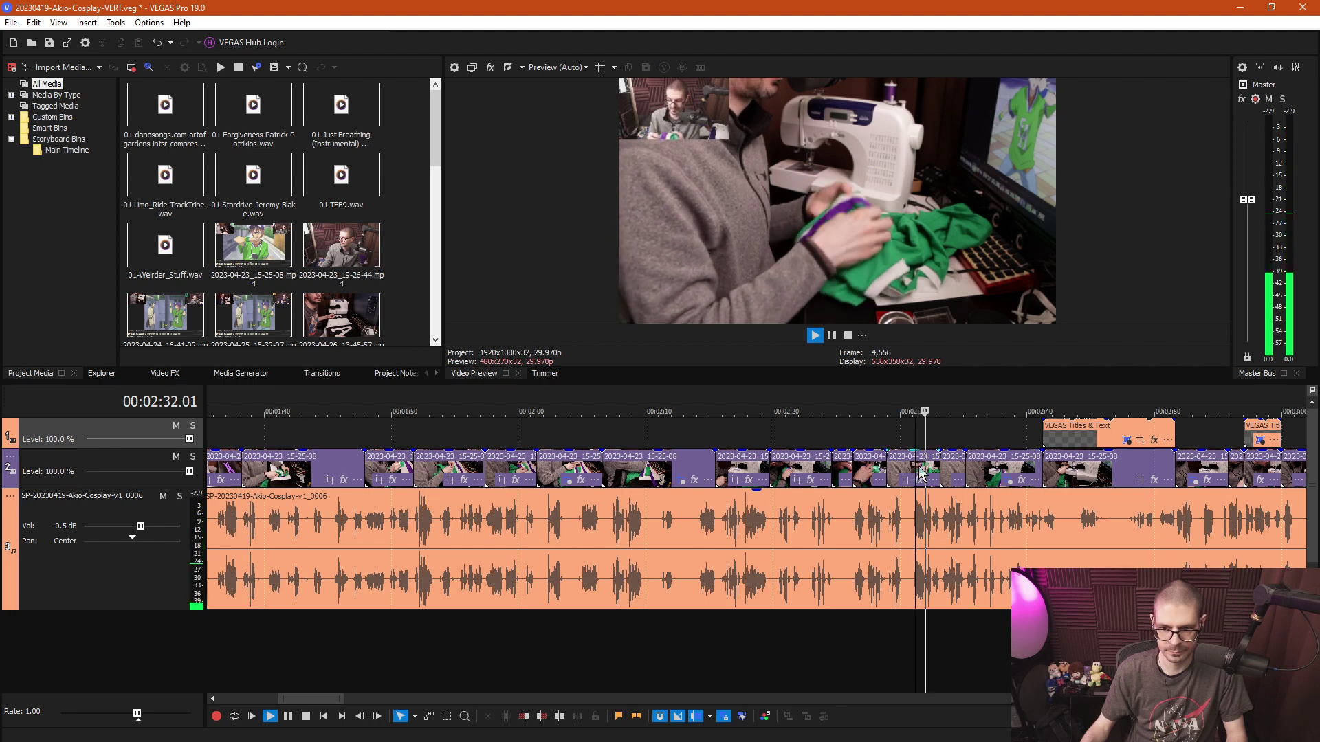
pyautogui.scroll(3, 947, 479)
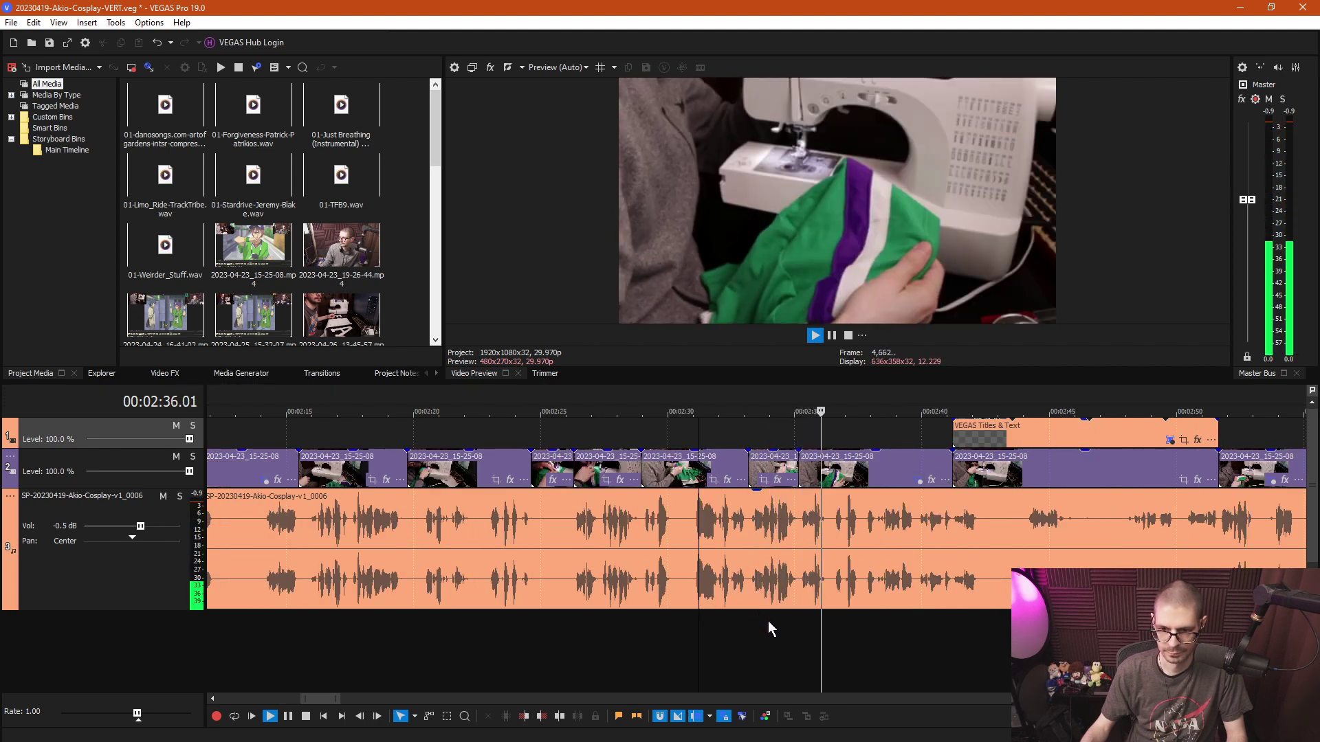
pyautogui.click(832, 525)
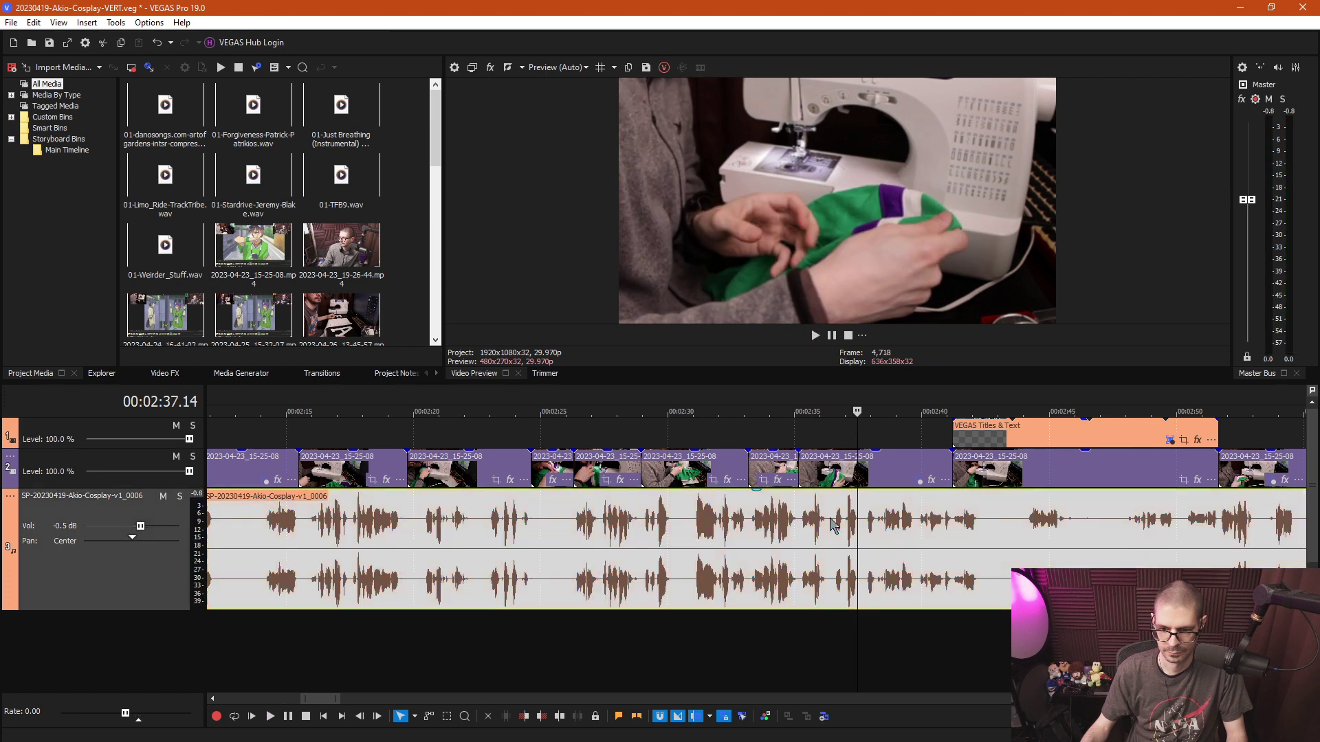
# Isolate the jersey-handling highlight by splitting the audio at 00:02:35.04 and both video and audio at 00:02:37.16.
pyautogui.scroll(4, 790, 570)
pyautogui.click(521, 625)
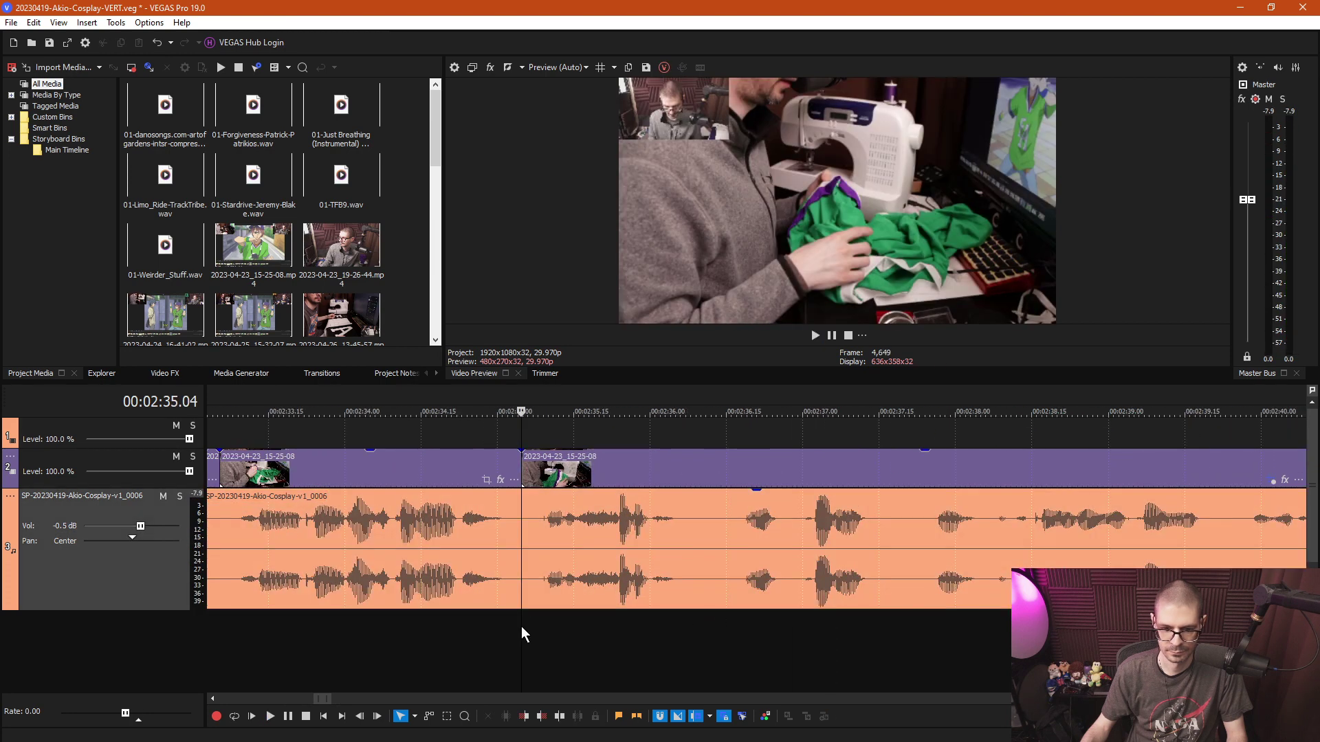
pyautogui.press('s')
pyautogui.click(885, 623)
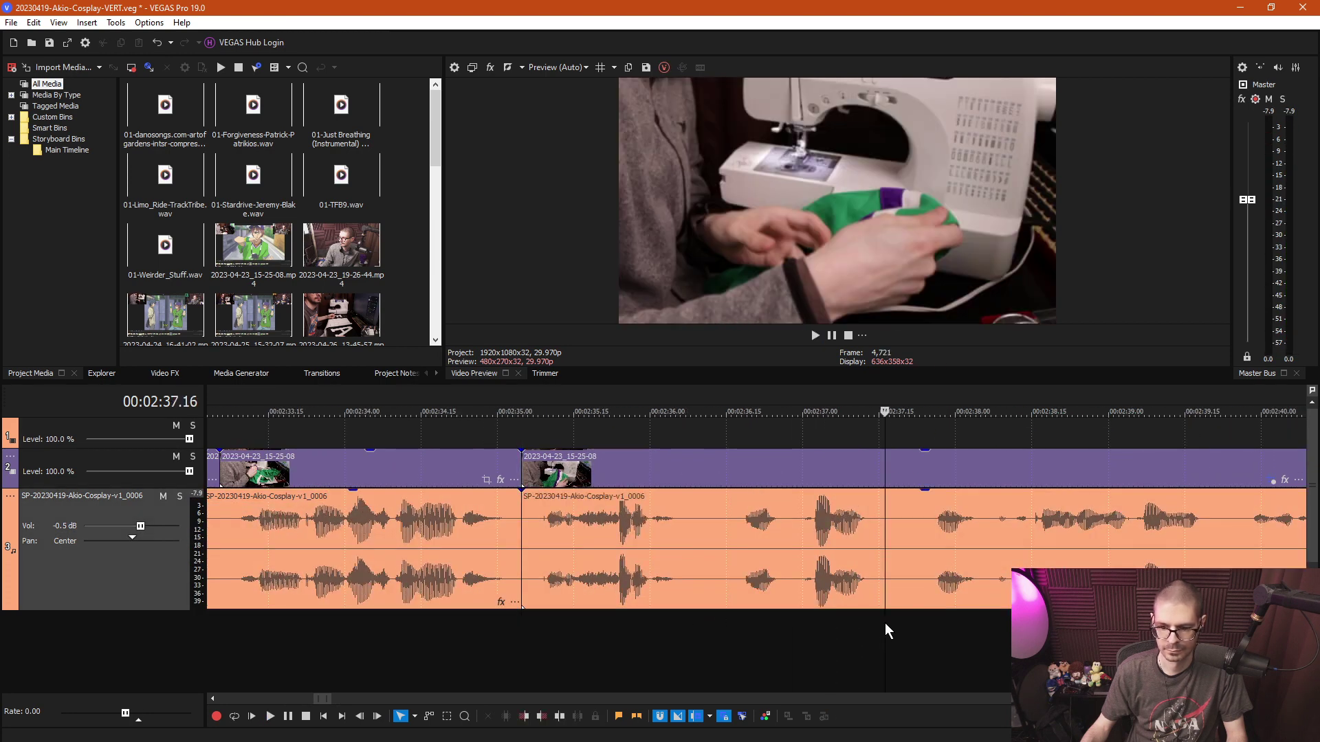
pyautogui.press('s')
# Delete all video, titles and audio between 00:00:16.14 and the split at 00:02:35.04, closing the gap.
pyautogui.scroll(-8, 855, 637)
pyautogui.scroll(-5, 687, 629)
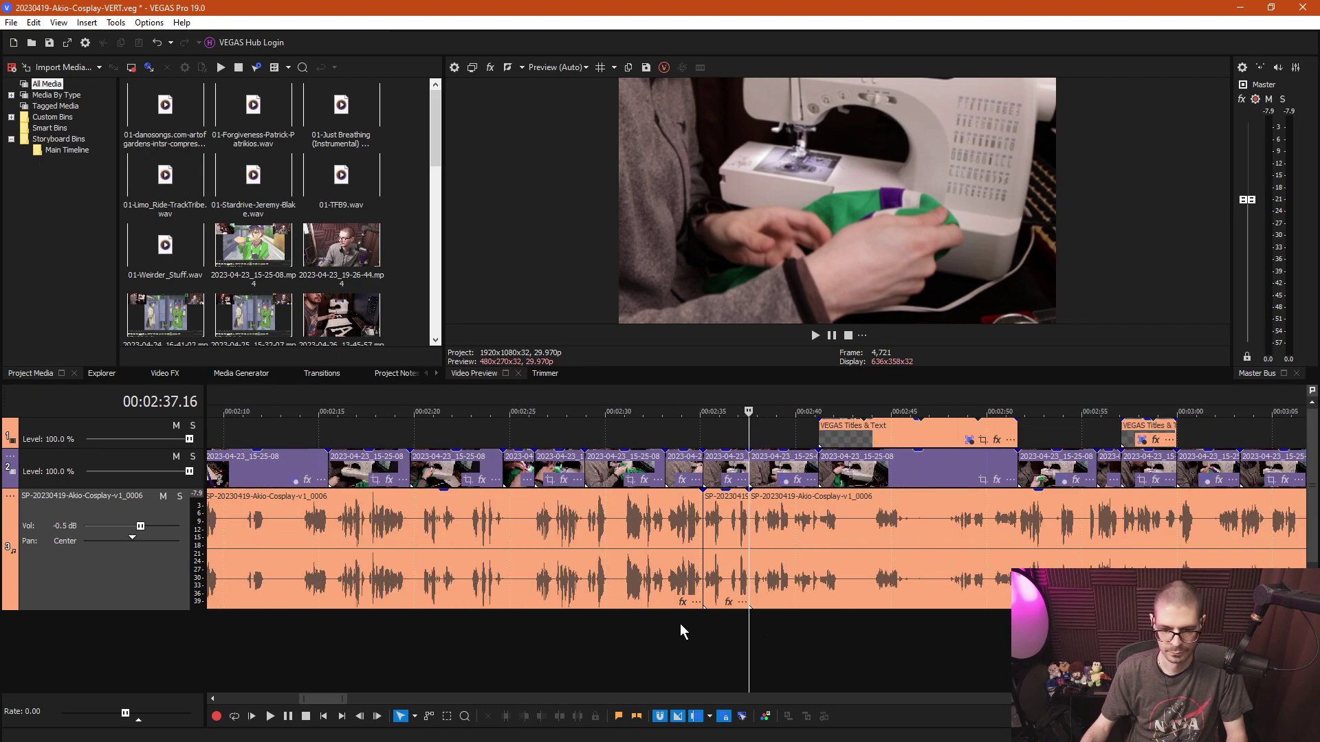
pyautogui.press('d')
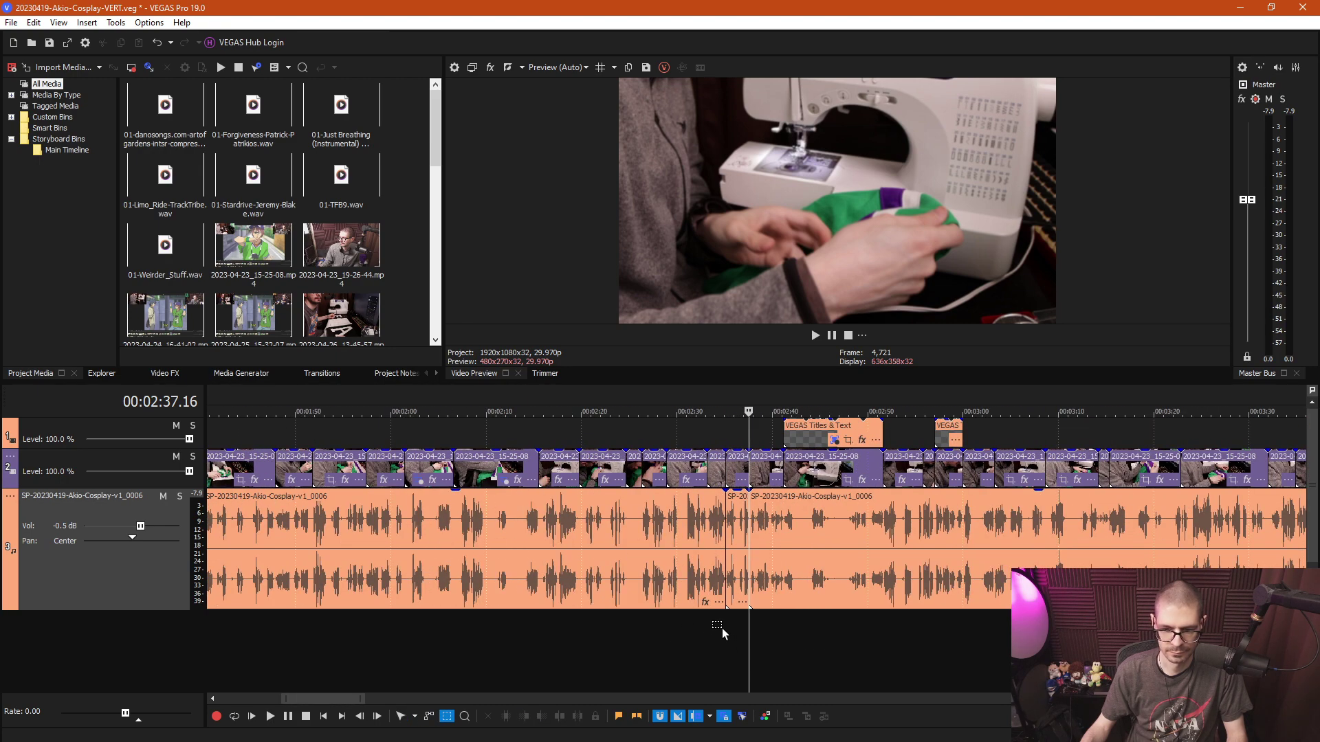
pyautogui.moveTo(722, 628); pyautogui.dragTo(371, 347)
pyautogui.hotkey('ctrl', 'z')
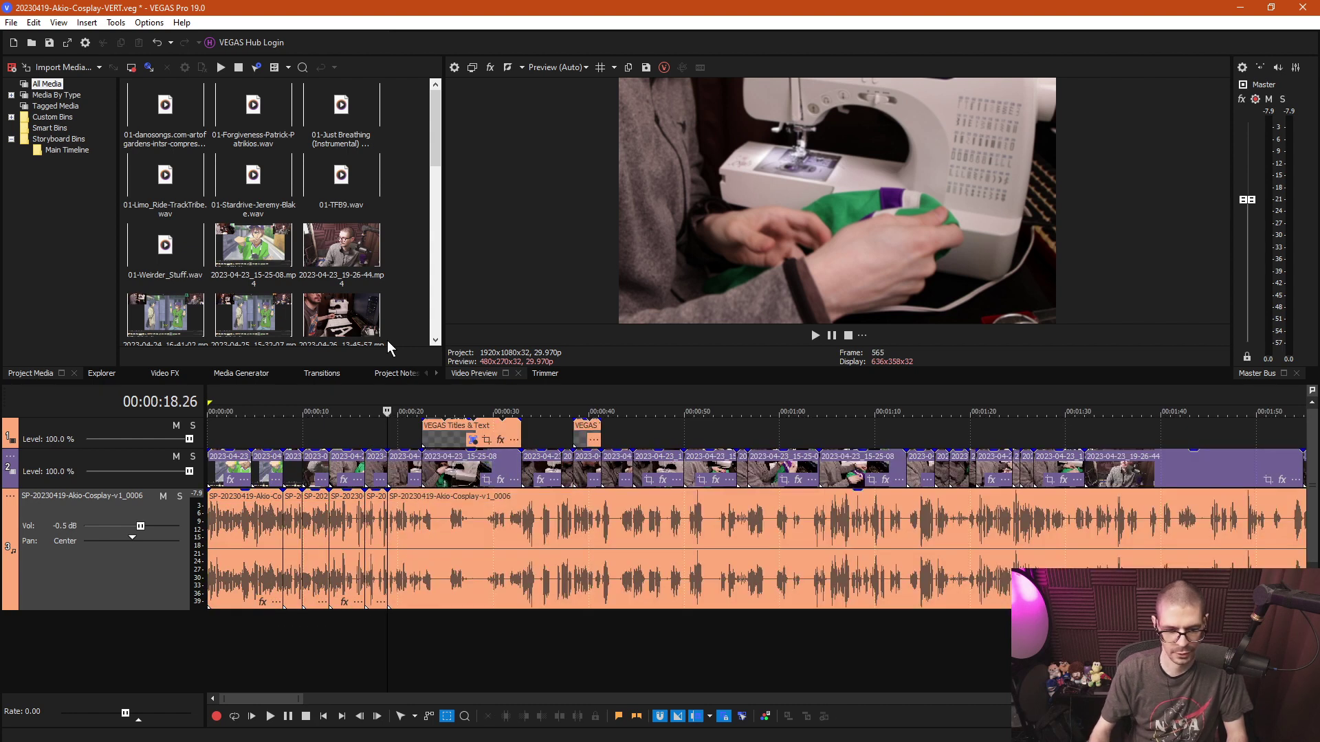
# Preview the jersey shots following the kept highlights from 00:00:20.05 and again from about 00:00:34.
pyautogui.scroll(4, 459, 517)
pyautogui.scroll(2, 464, 521)
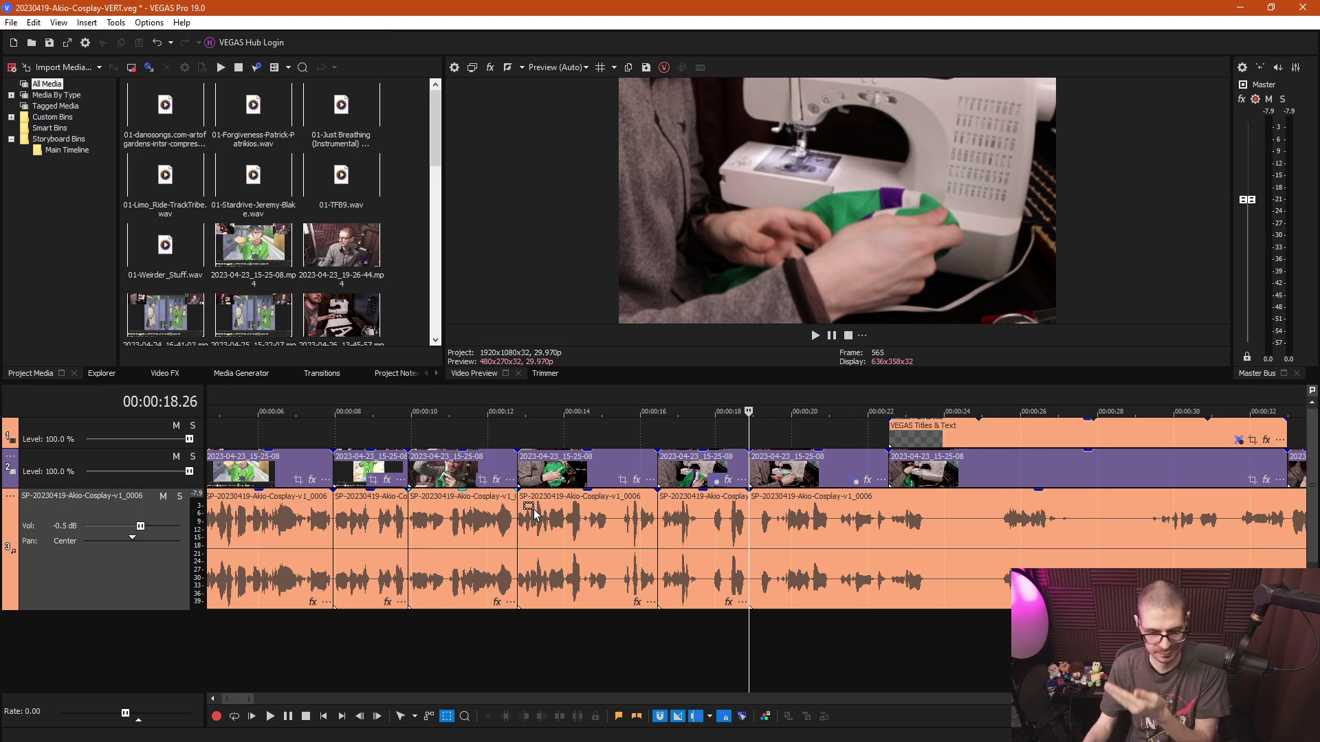
pyautogui.scroll(-2, 830, 524)
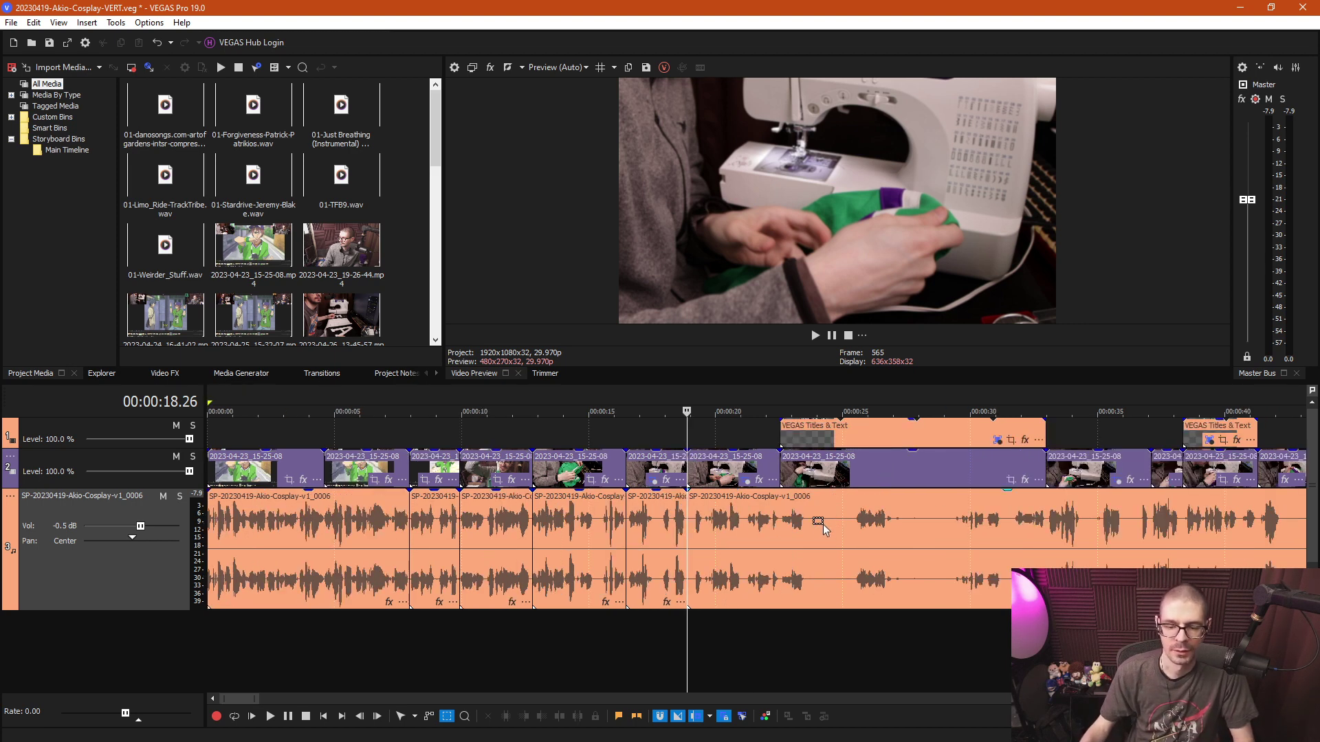
pyautogui.hotkey('ctrl', 'd')
pyautogui.click(721, 520)
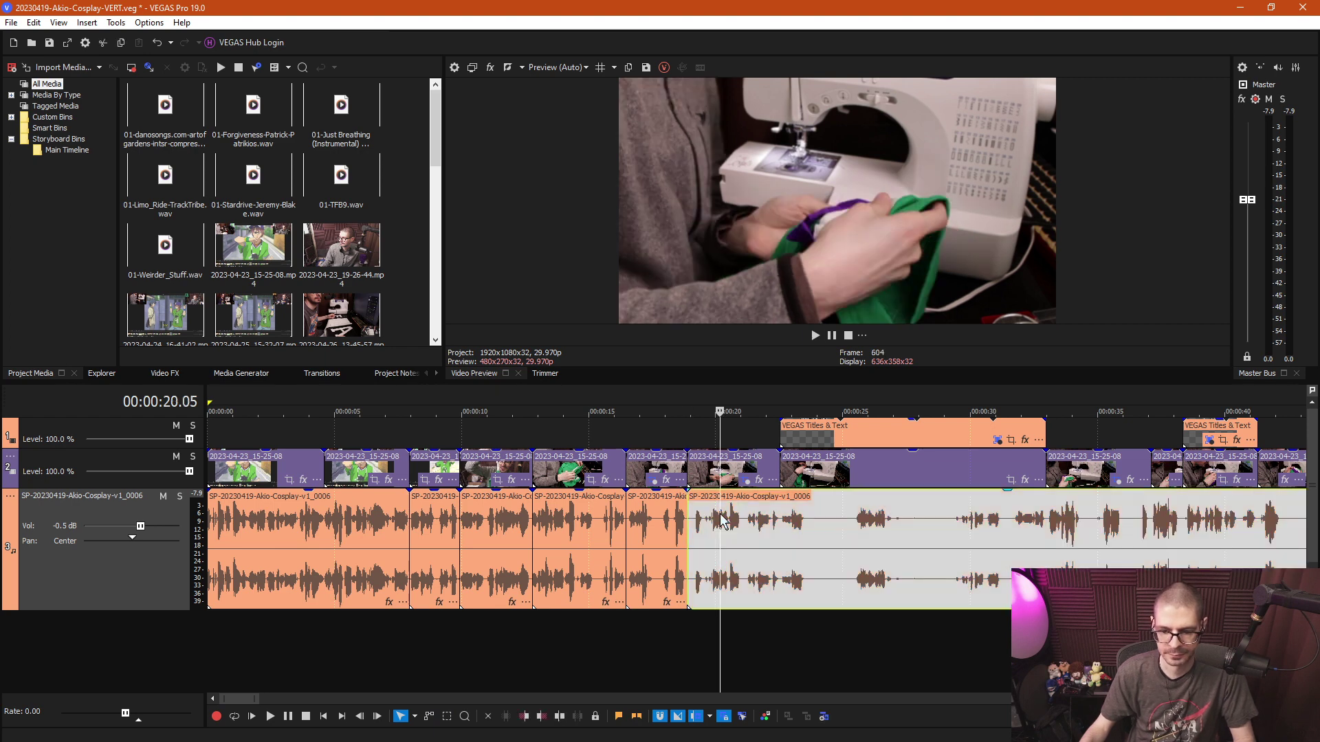
pyautogui.press('space')
pyautogui.scroll(-2, 779, 533)
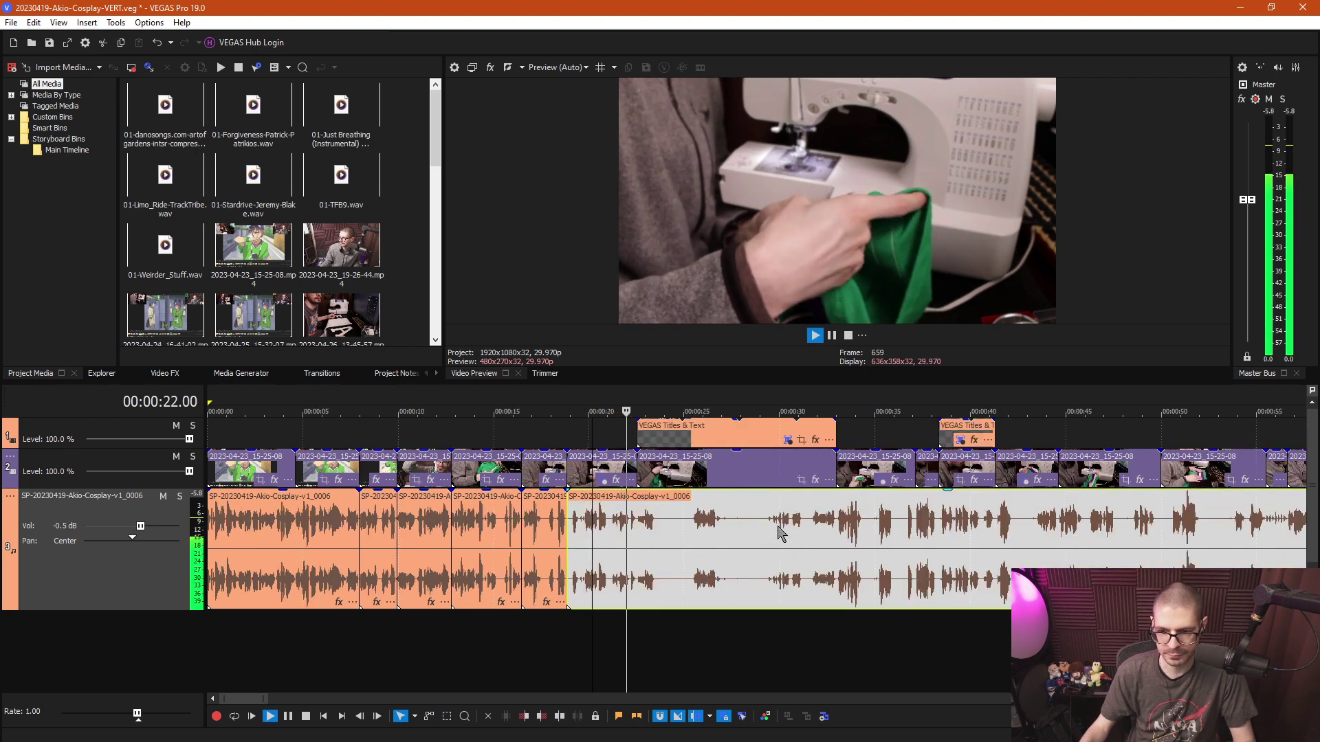
pyautogui.press('space')
pyautogui.click(855, 521)
pyautogui.press('space')
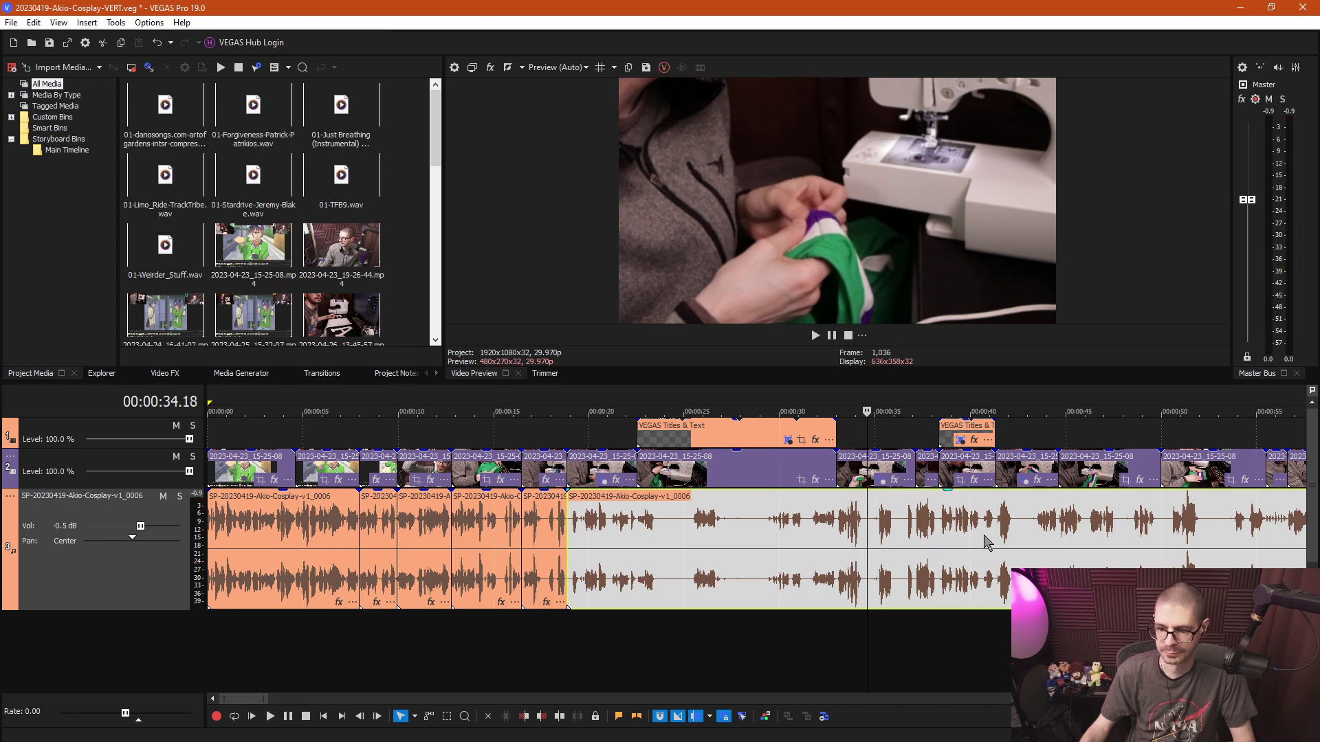
# Preview the close-up of the purple and white stripes after the seam-breaking title, from about 00:00:41.
pyautogui.click(1000, 522)
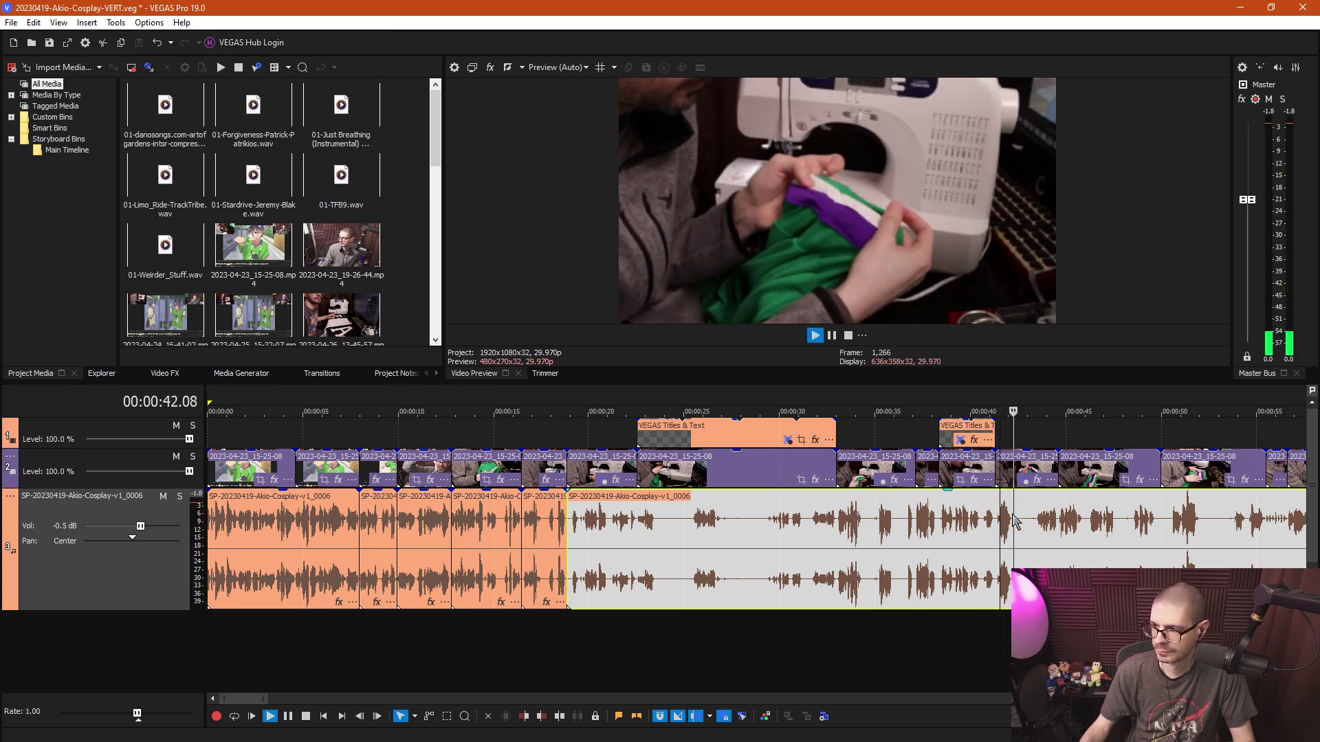
pyautogui.scroll(3, 1010, 523)
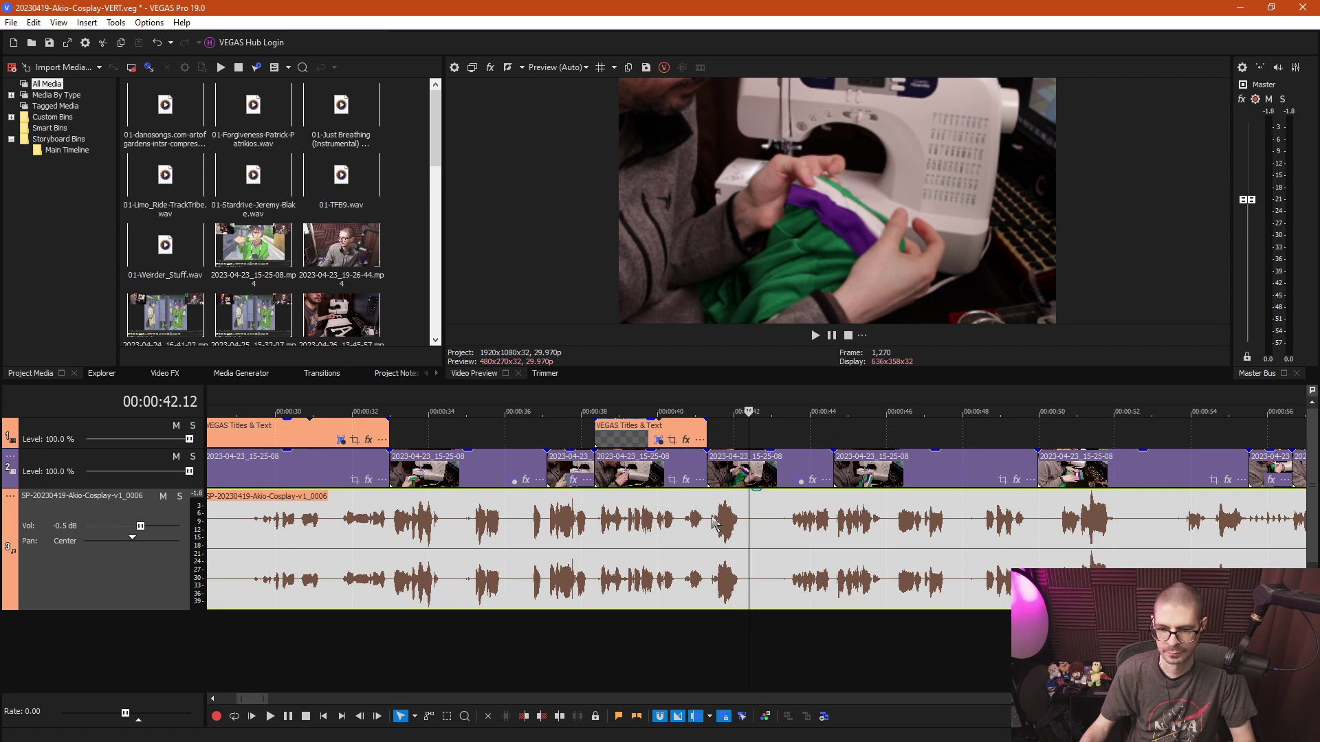
pyautogui.press('space')
pyautogui.scroll(2, 763, 598)
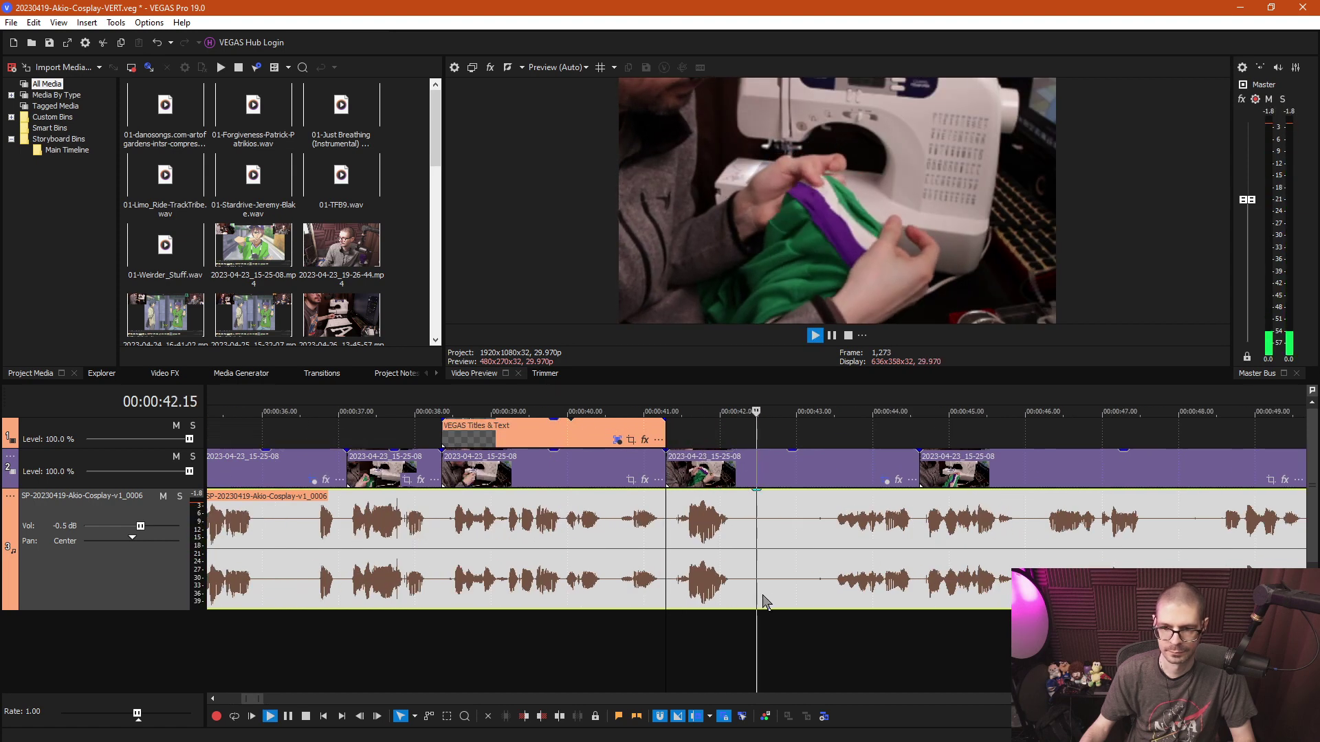
pyautogui.press('space')
# Isolate the stripe close-up by splitting the audio at 00:00:41.09 and both video and audio at 00:00:42.22.
pyautogui.click(674, 605)
pyautogui.press('s')
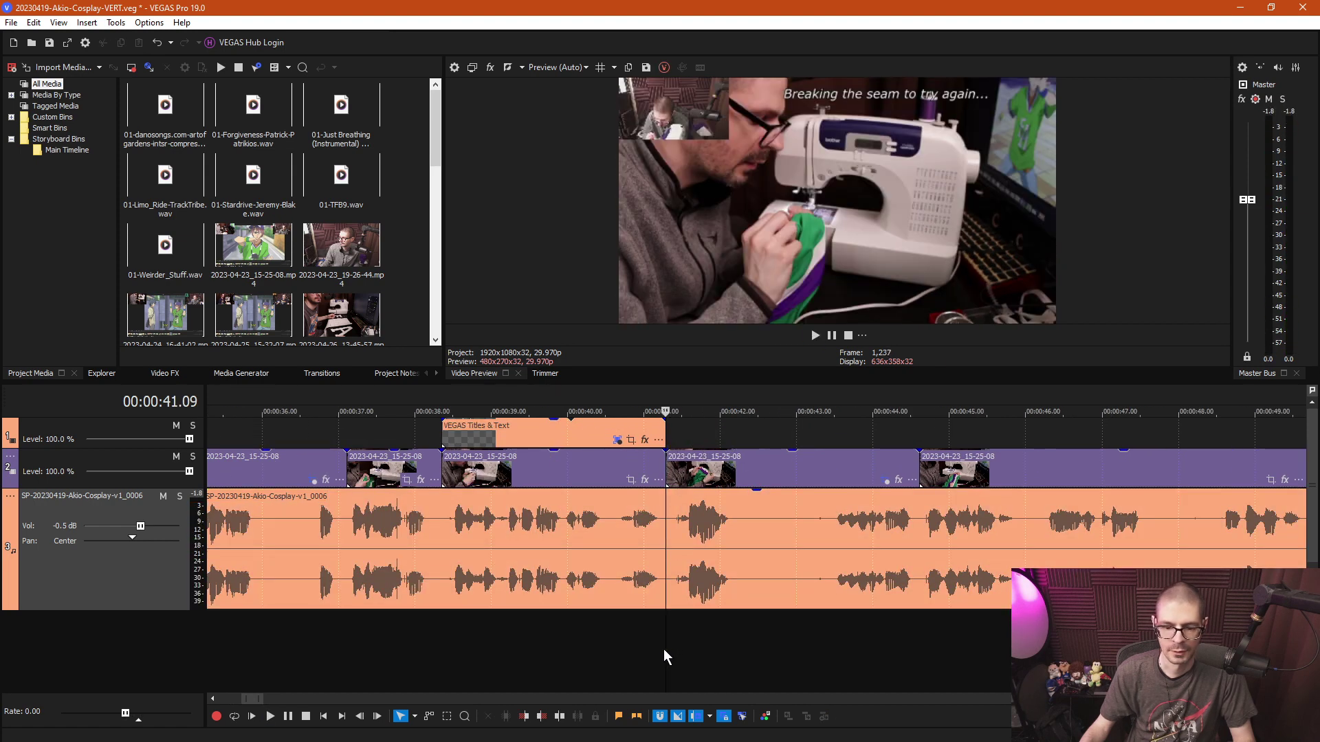
pyautogui.click(786, 637)
pyautogui.click(774, 634)
pyautogui.press('s')
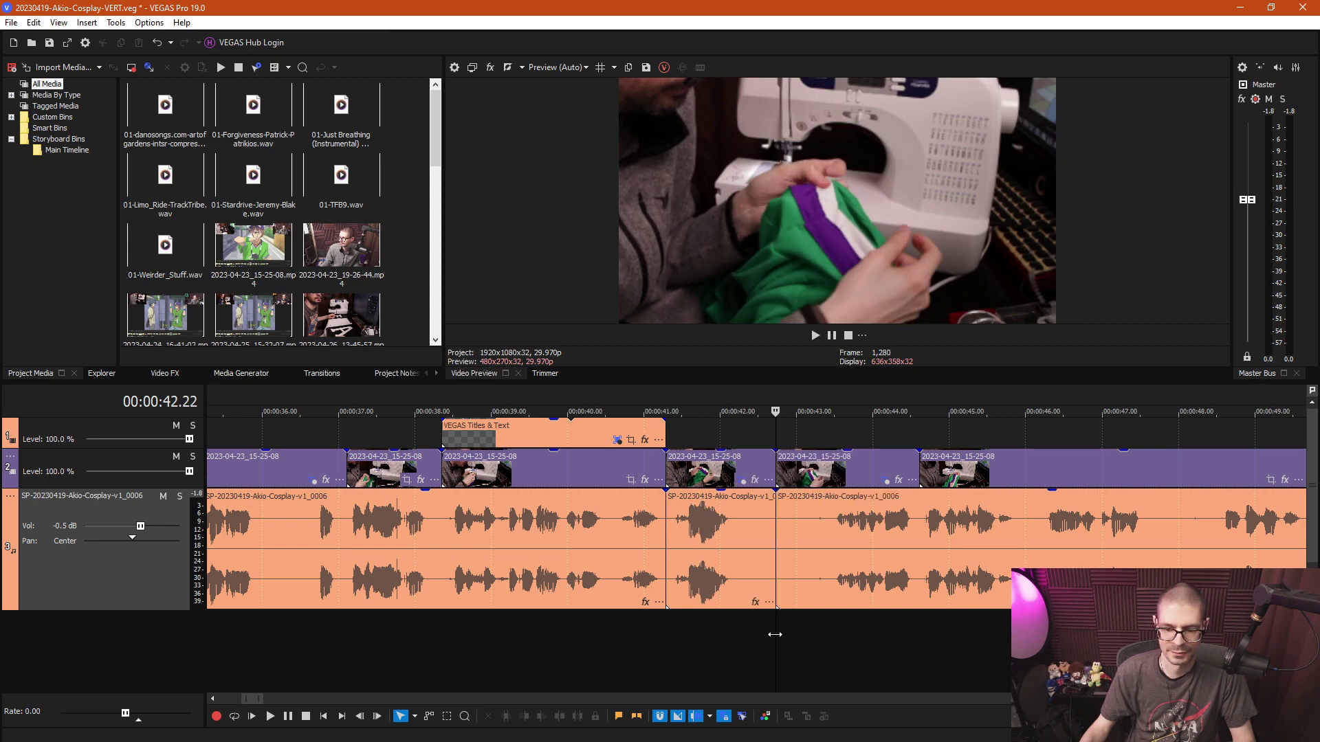
# Delete all clips, titles and audio between 00:00:18.26 and the stripe close-up at 00:00:41.09, closing the gap.
pyautogui.scroll(-4, 664, 641)
pyautogui.press('d')
pyautogui.press('d')
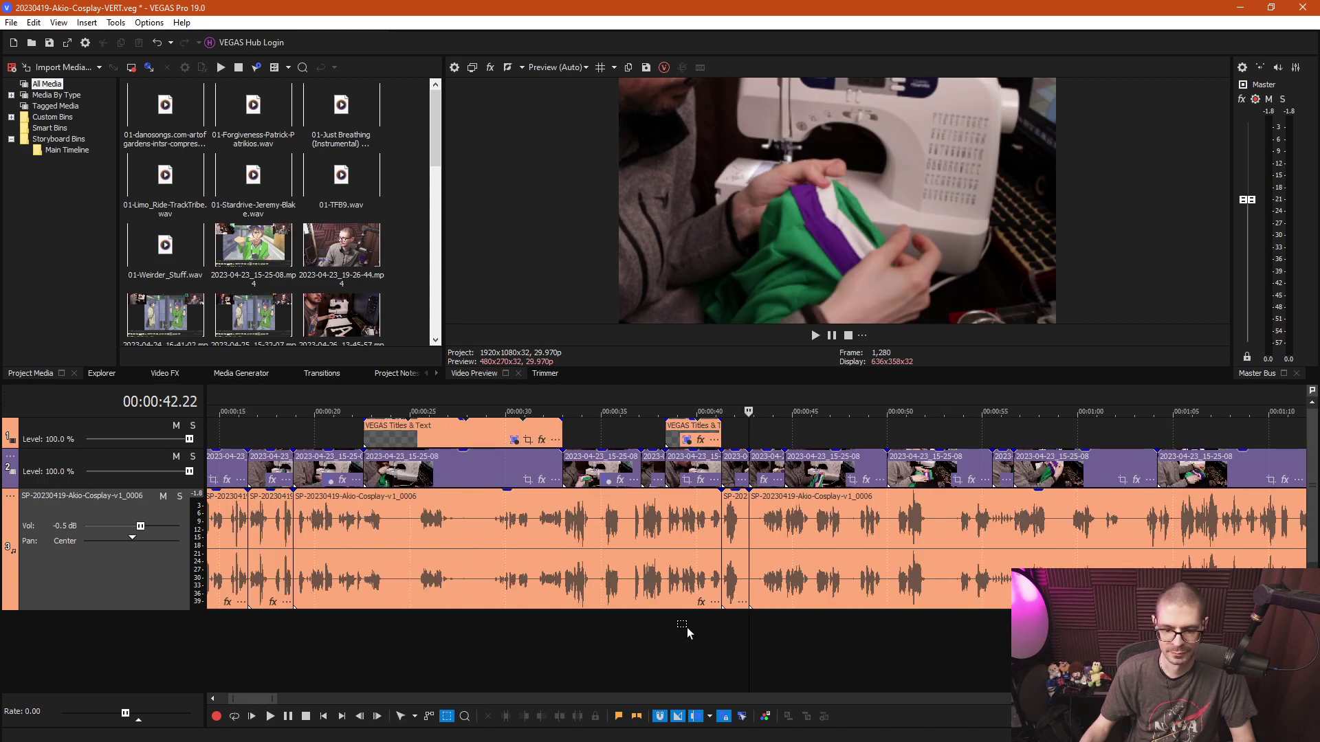
pyautogui.moveTo(708, 624); pyautogui.dragTo(571, 102)
pyautogui.press('Delete')
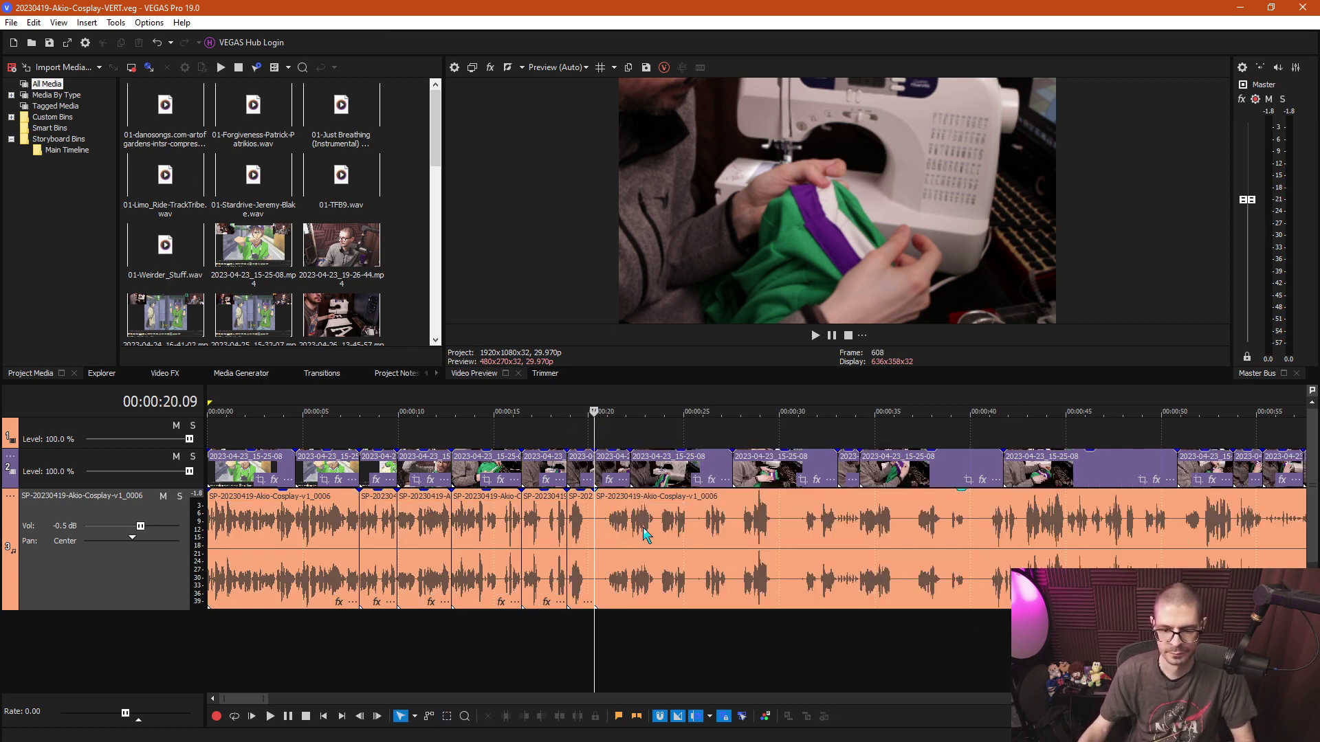
# Preview the shot of laying out the stripes from about 00:00:28, and split its video and audio at 00:00:27.27.
pyautogui.click(744, 531)
pyautogui.press('space')
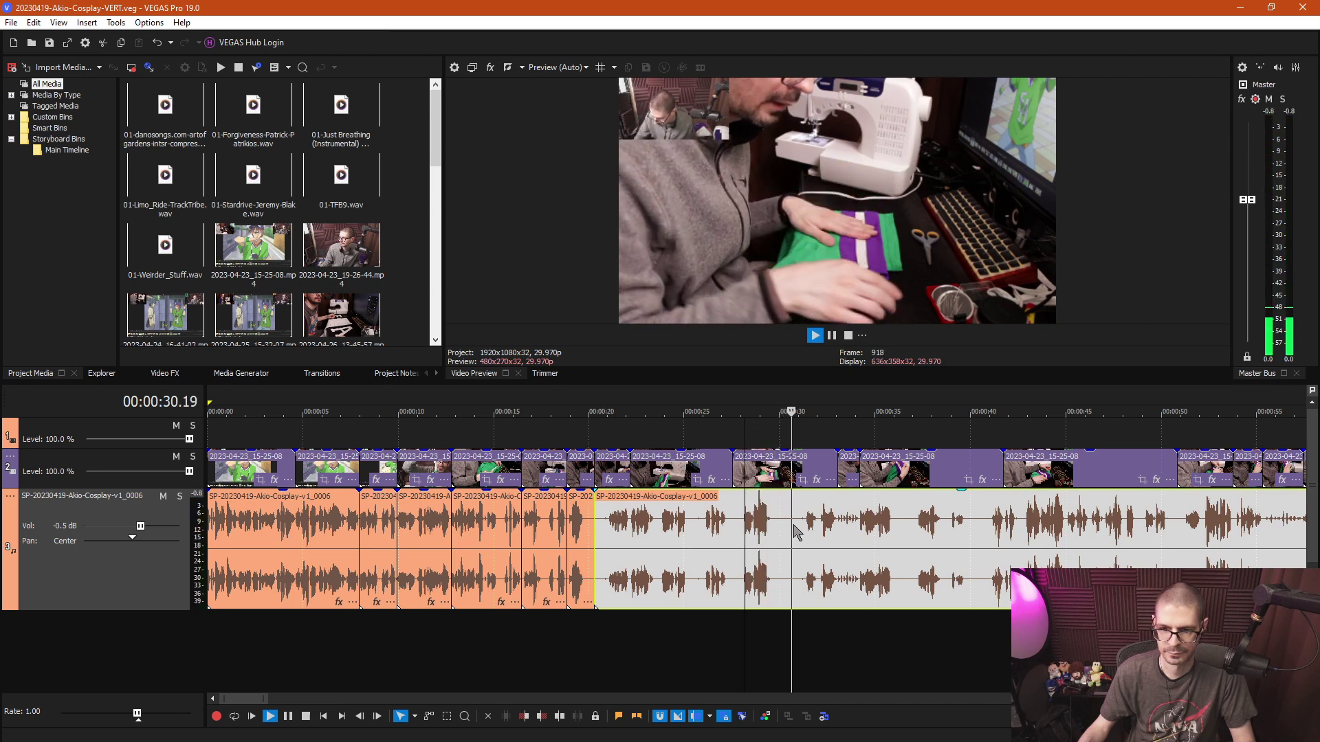
pyautogui.scroll(3, 860, 530)
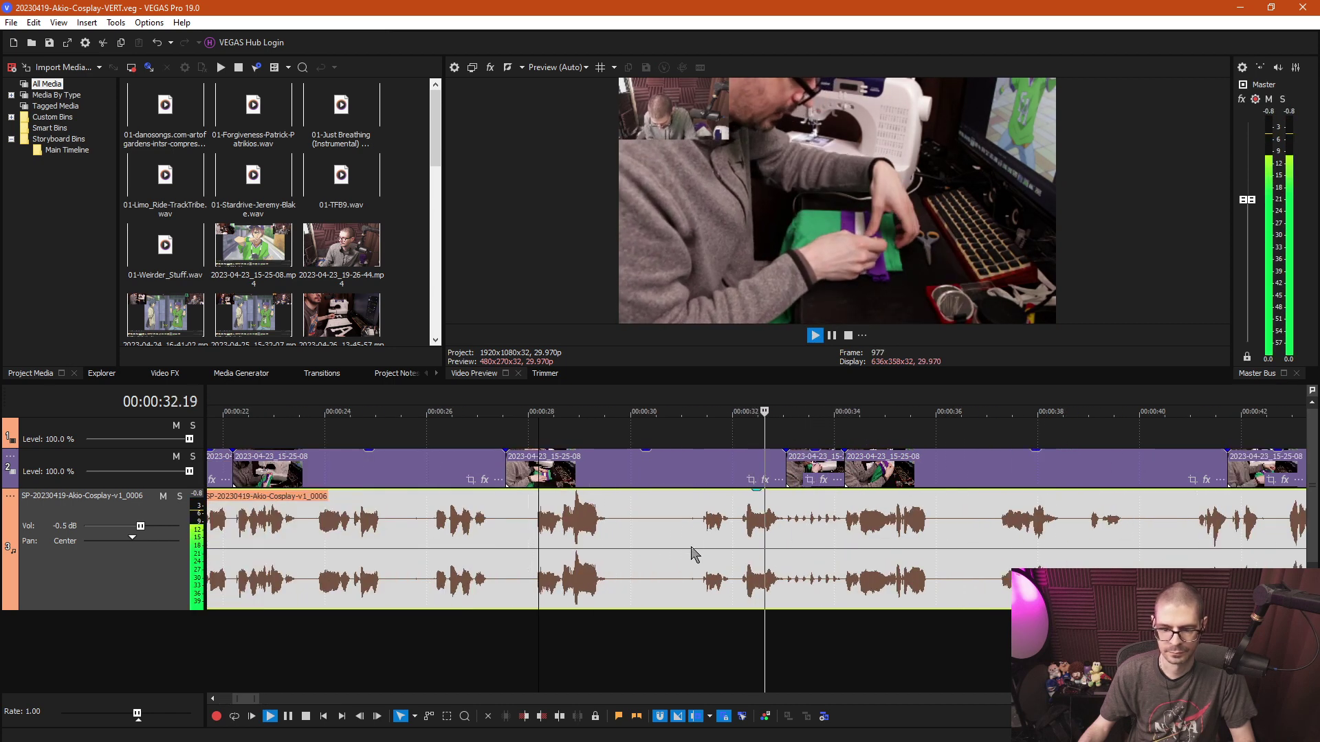
pyautogui.press('space')
pyautogui.click(518, 637)
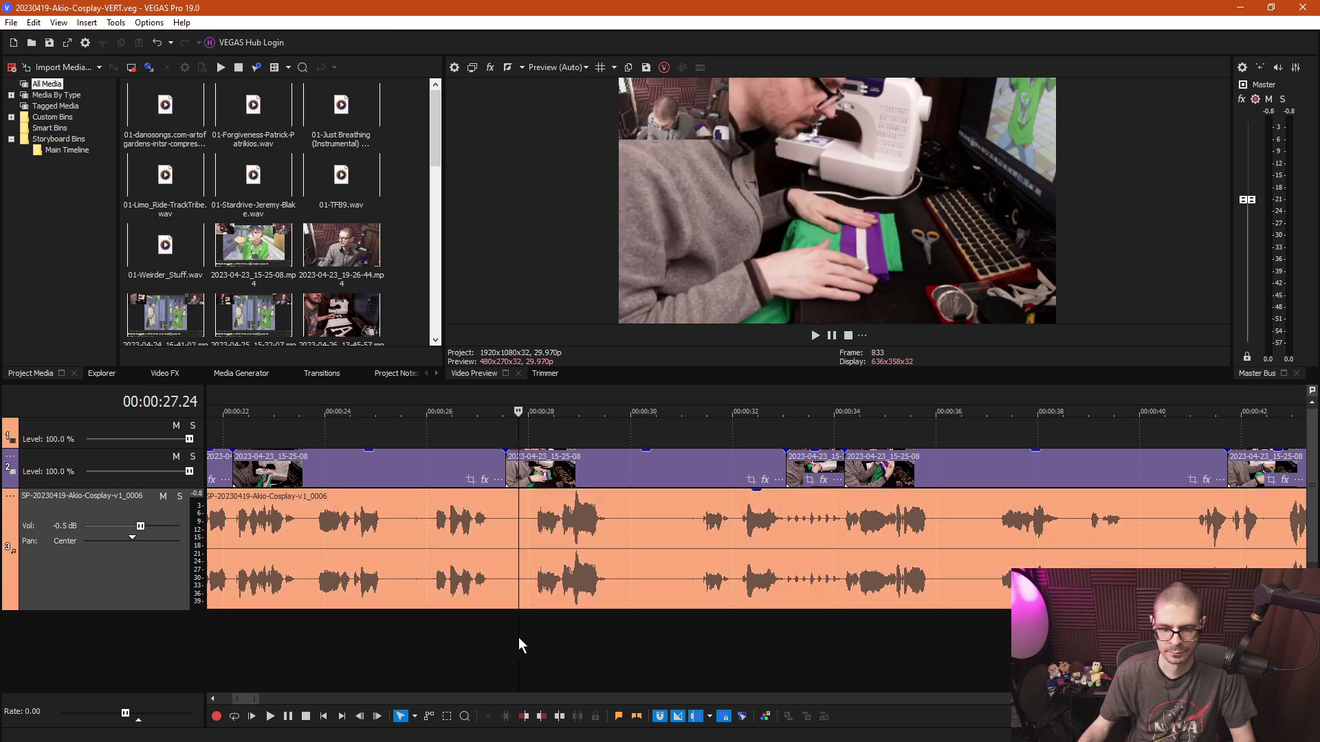
pyautogui.click(520, 627)
pyautogui.click(523, 622)
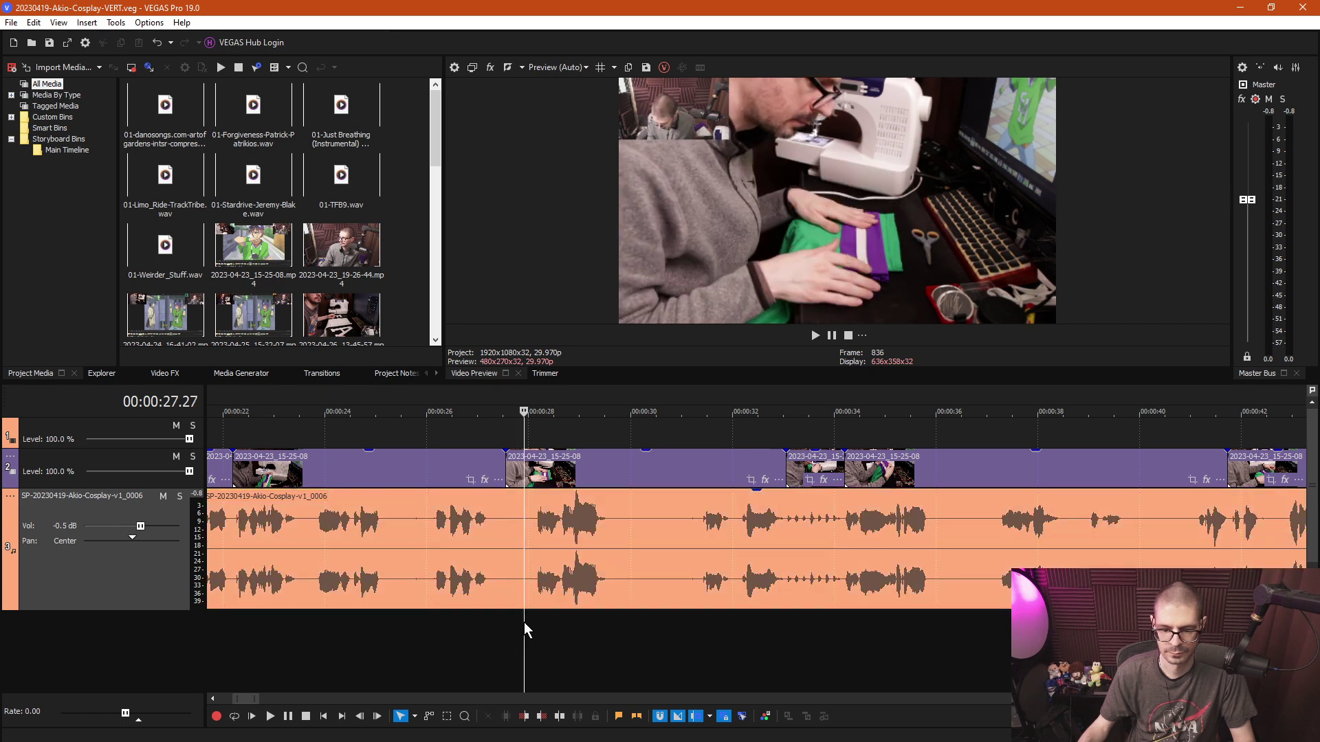
pyautogui.press('s')
# Delete the video and audio between 00:00:20.09 and the split at 00:00:27.27, closing the gap.
pyautogui.scroll(-3, 522, 620)
pyautogui.press('d')
pyautogui.press('d')
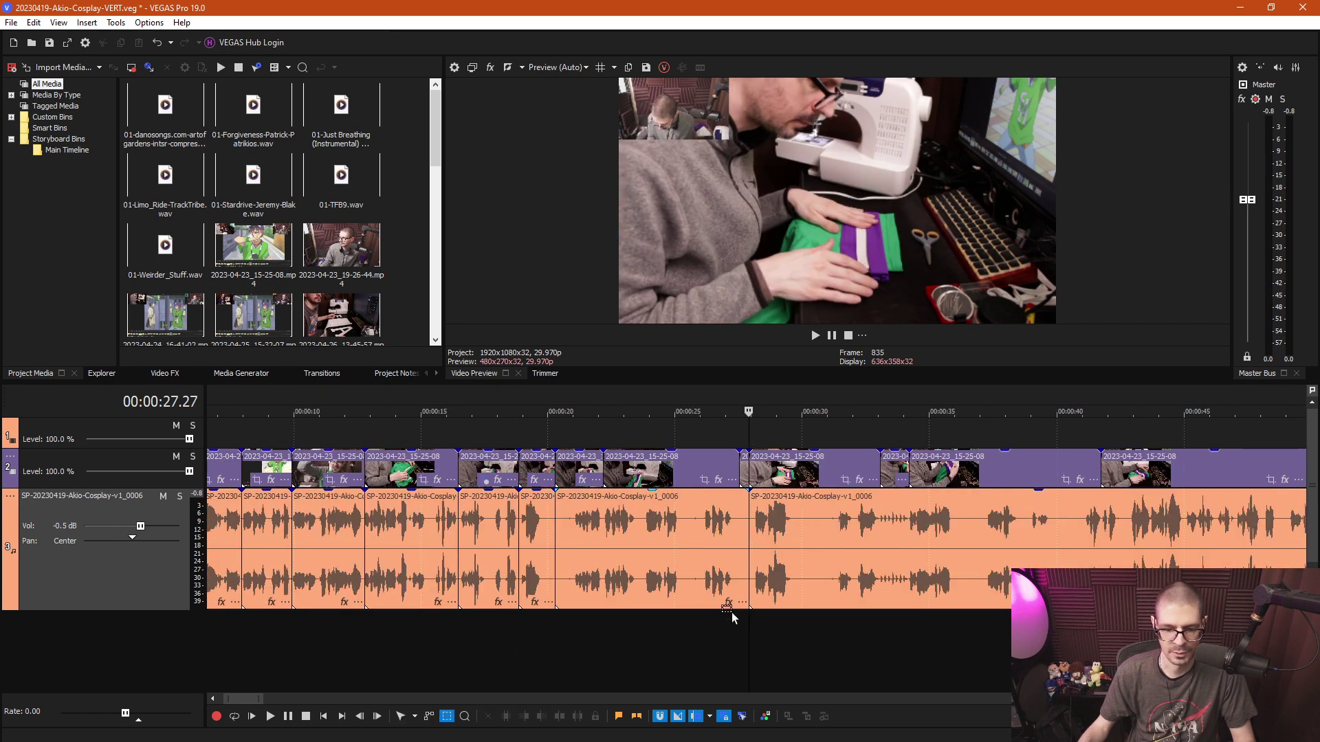
pyautogui.moveTo(707, 344); pyautogui.dragTo(565, 339)
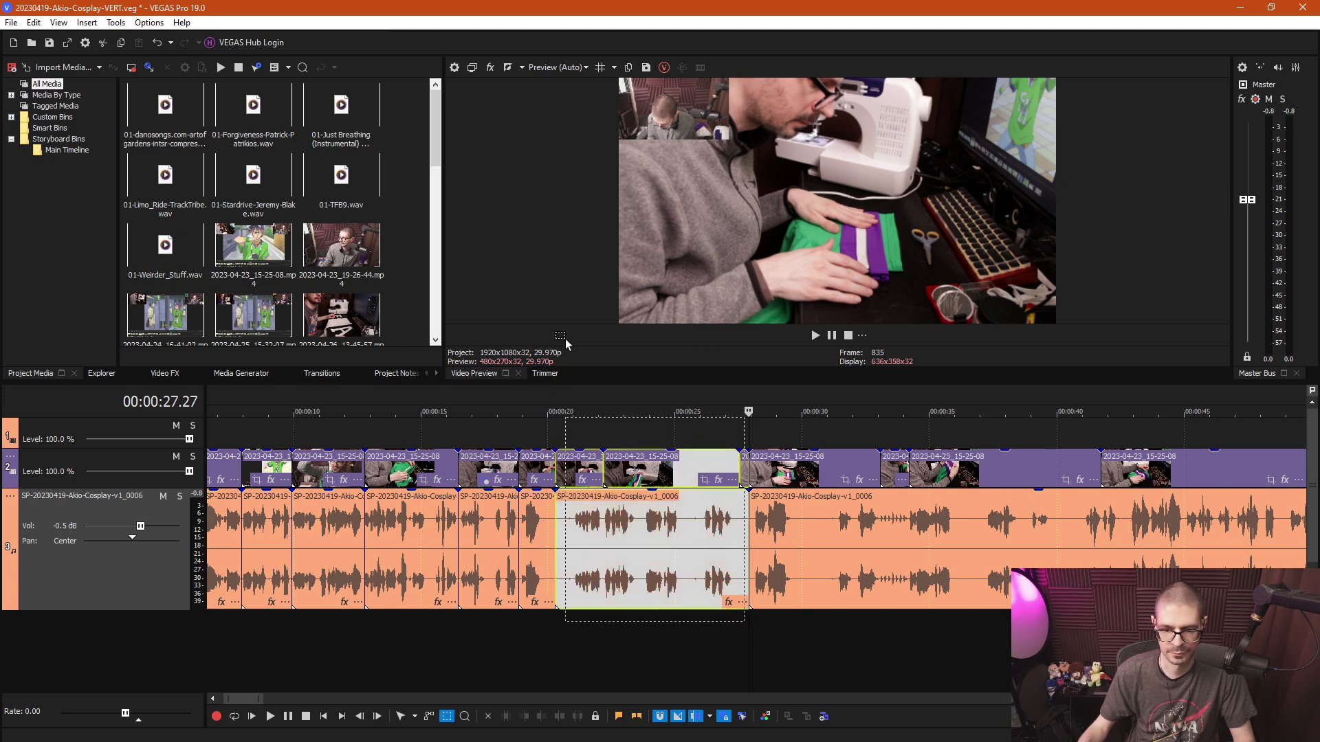
pyautogui.press('Delete')
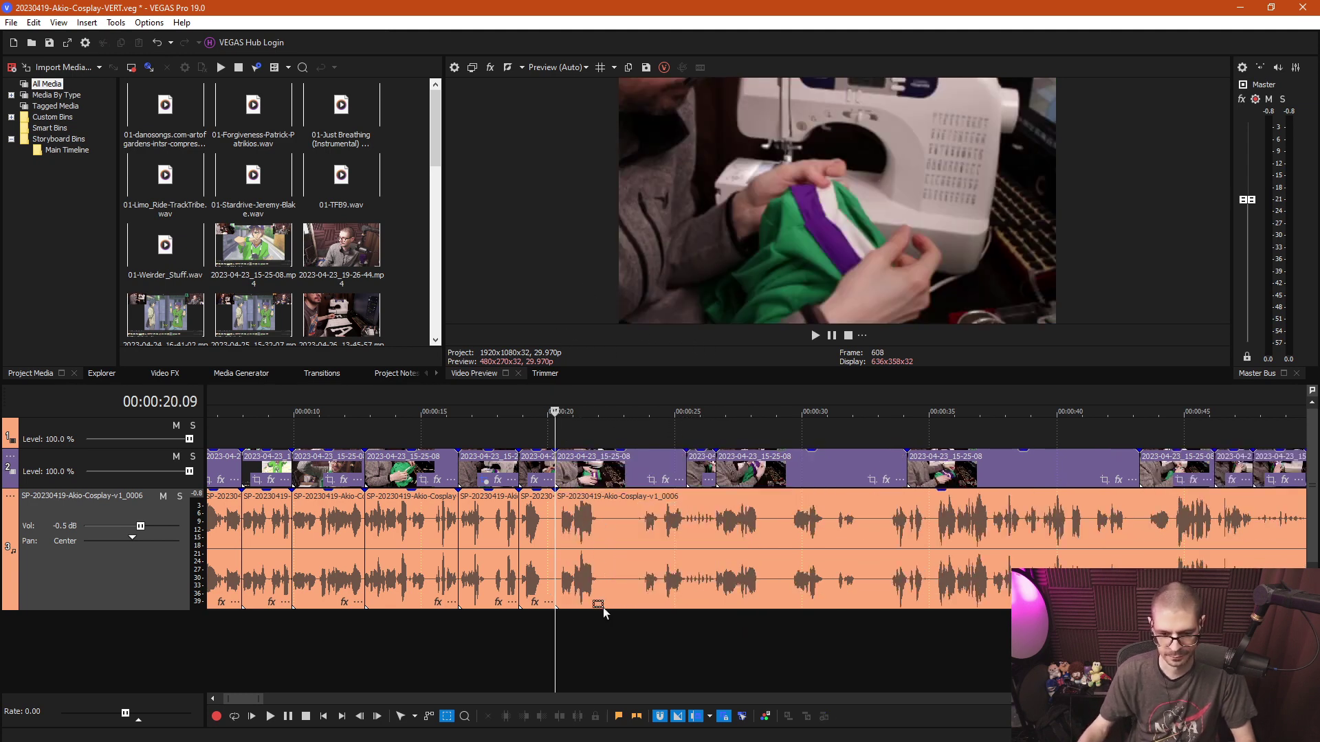
# Split the video and audio at 00:00:22.03 to end the stripe layout highlight.
pyautogui.hotkey('ctrl', 'd')
pyautogui.click(601, 637)
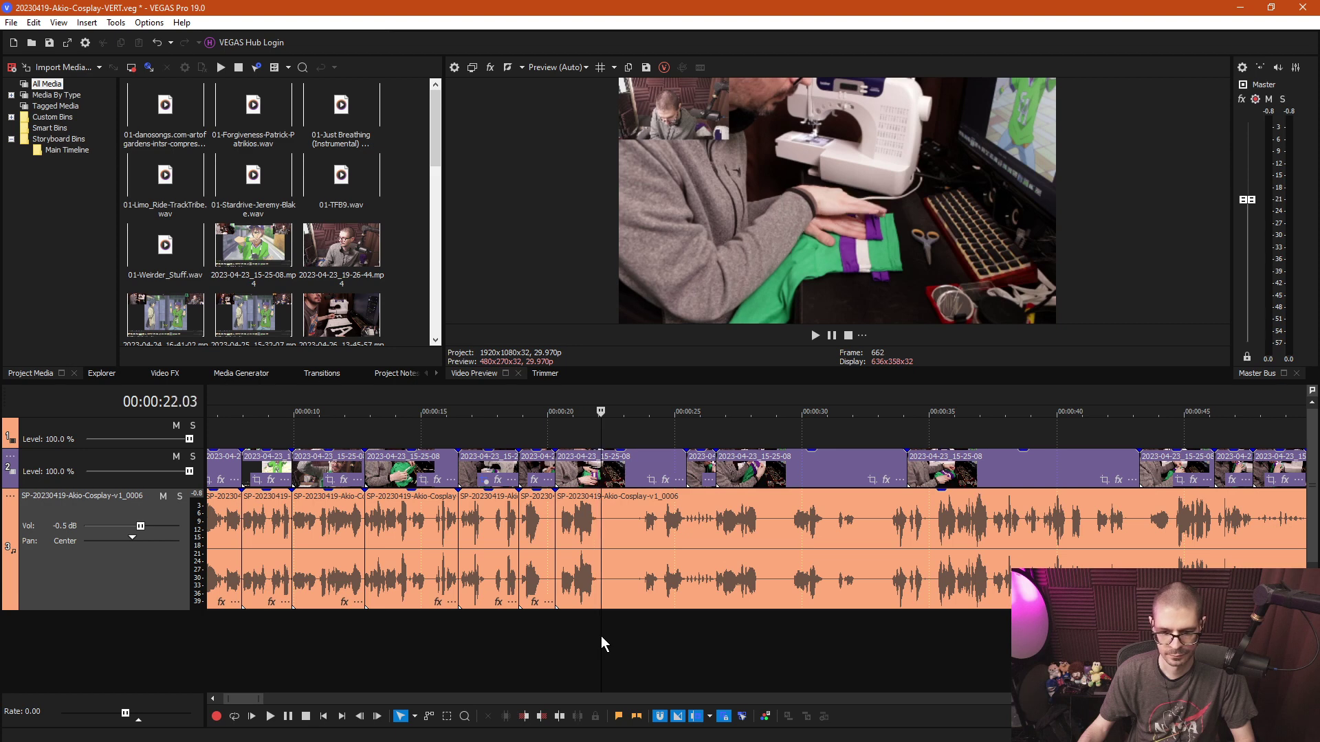
pyautogui.press('s')
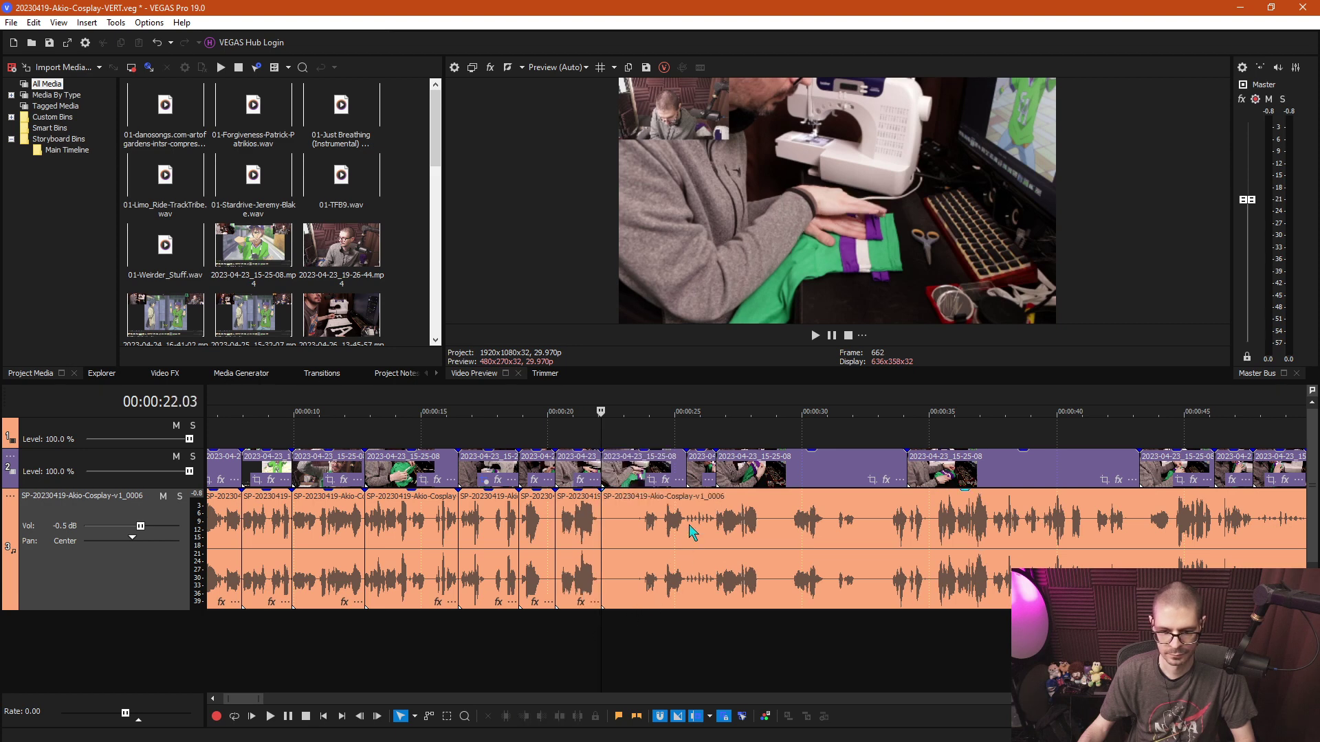
# Preview the sleeve-stripe shots from about 00:00:35 and from about 00:00:52 for the next highlight.
pyautogui.click(641, 429)
pyautogui.scroll(-2, 856, 448)
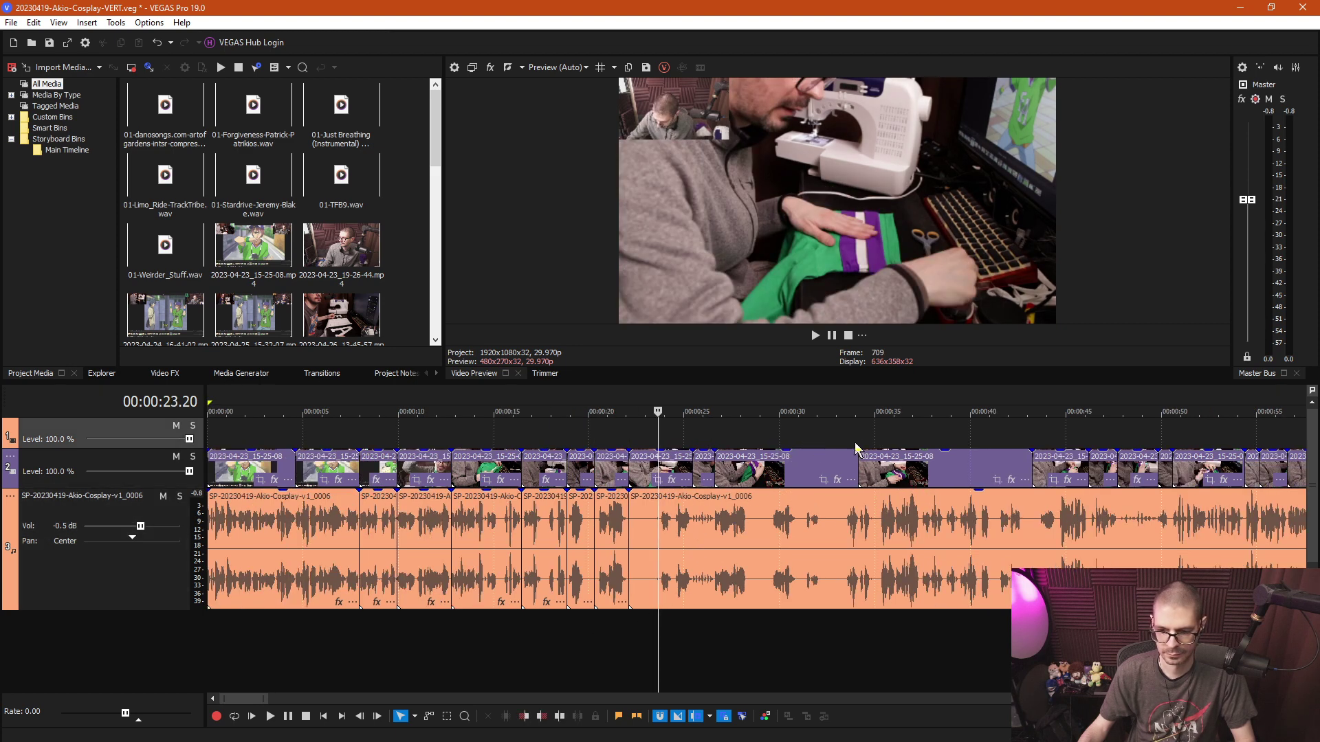
pyautogui.click(879, 449)
pyautogui.press('space')
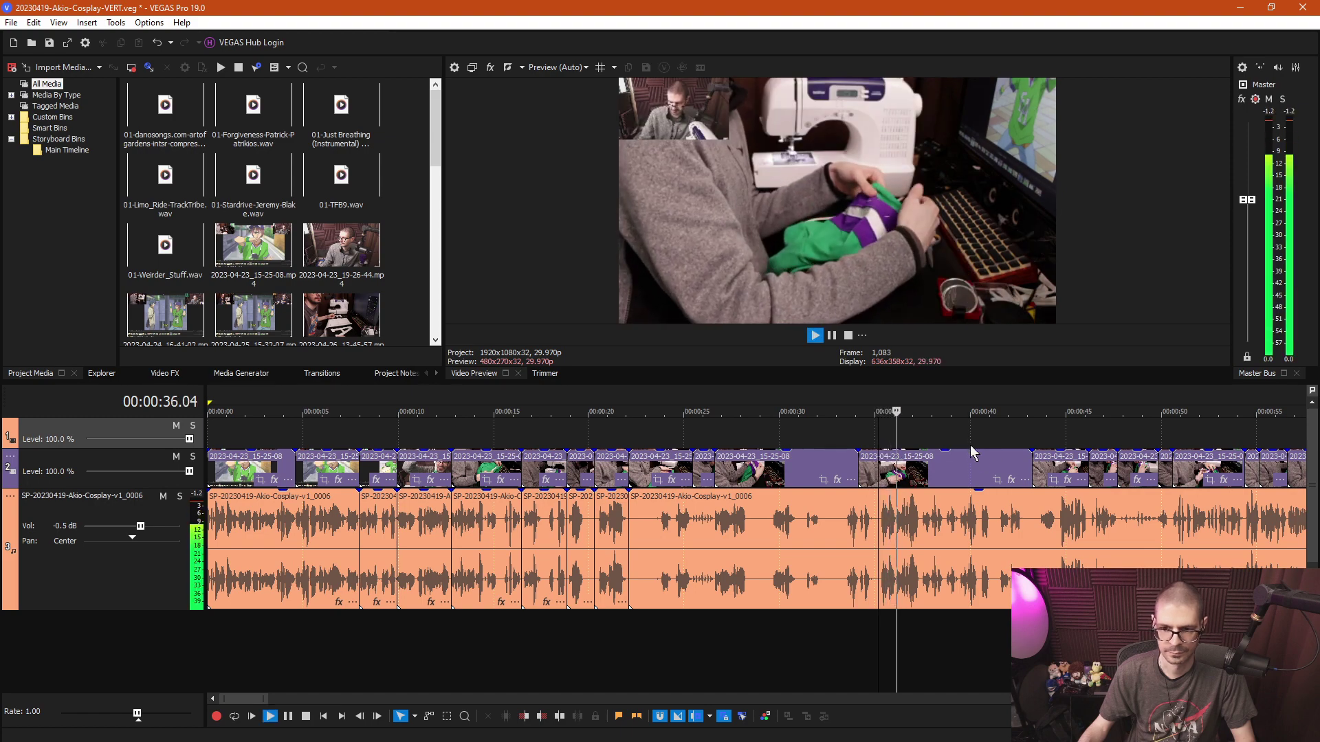
pyautogui.scroll(-2, 874, 446)
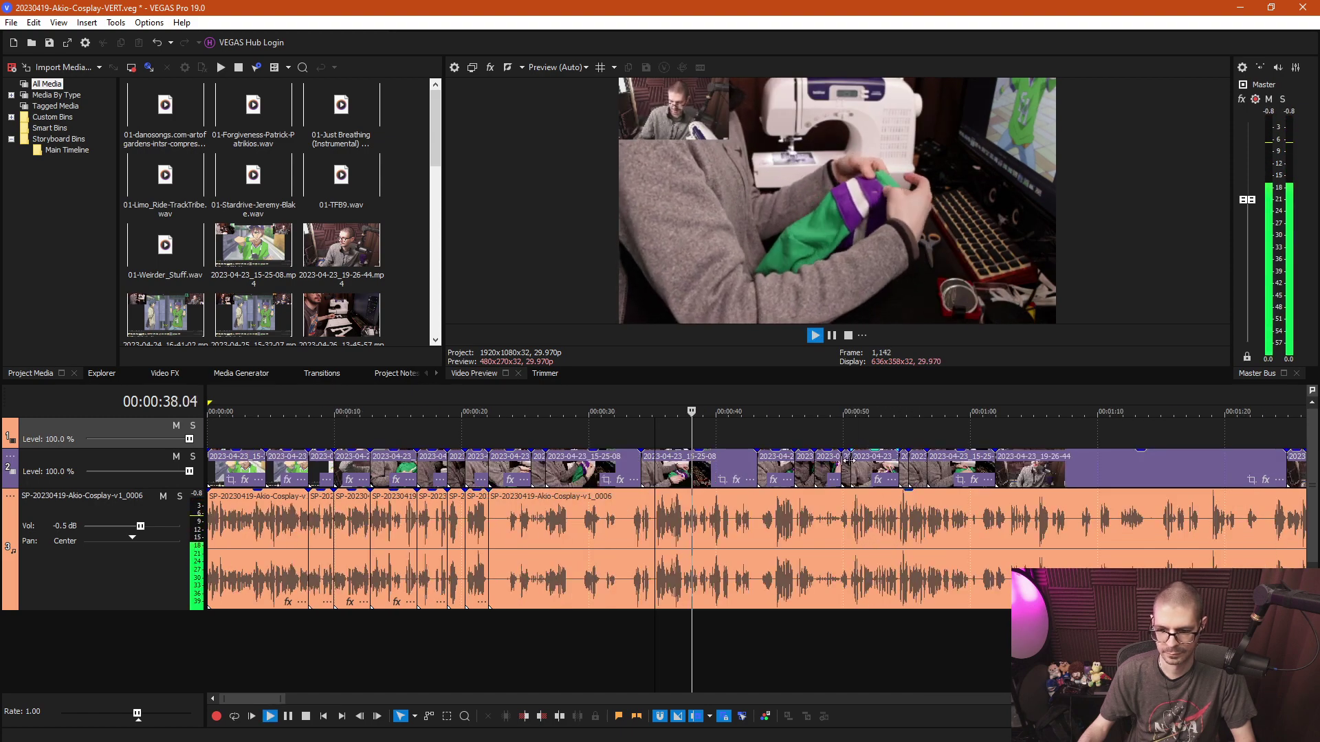
pyautogui.press('Return')
pyautogui.press('space')
pyautogui.scroll(-3, 937, 469)
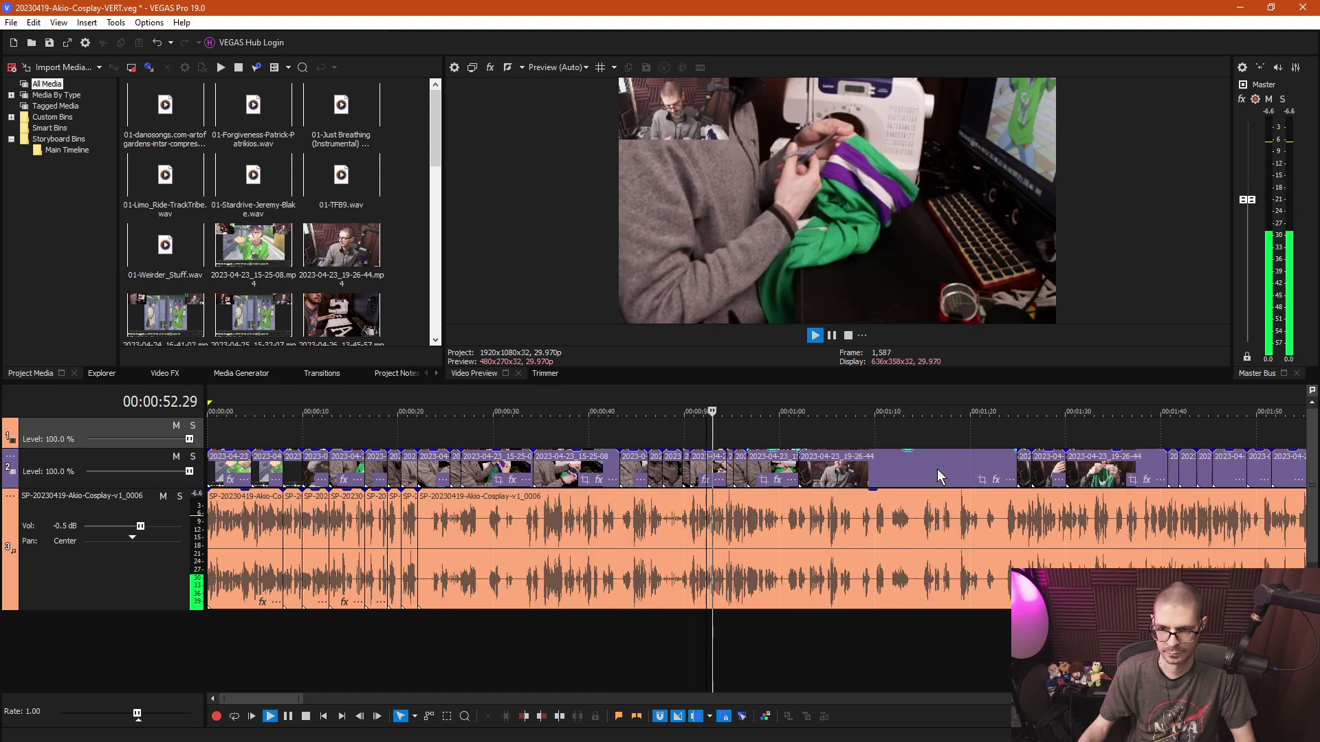
pyautogui.press('Return')
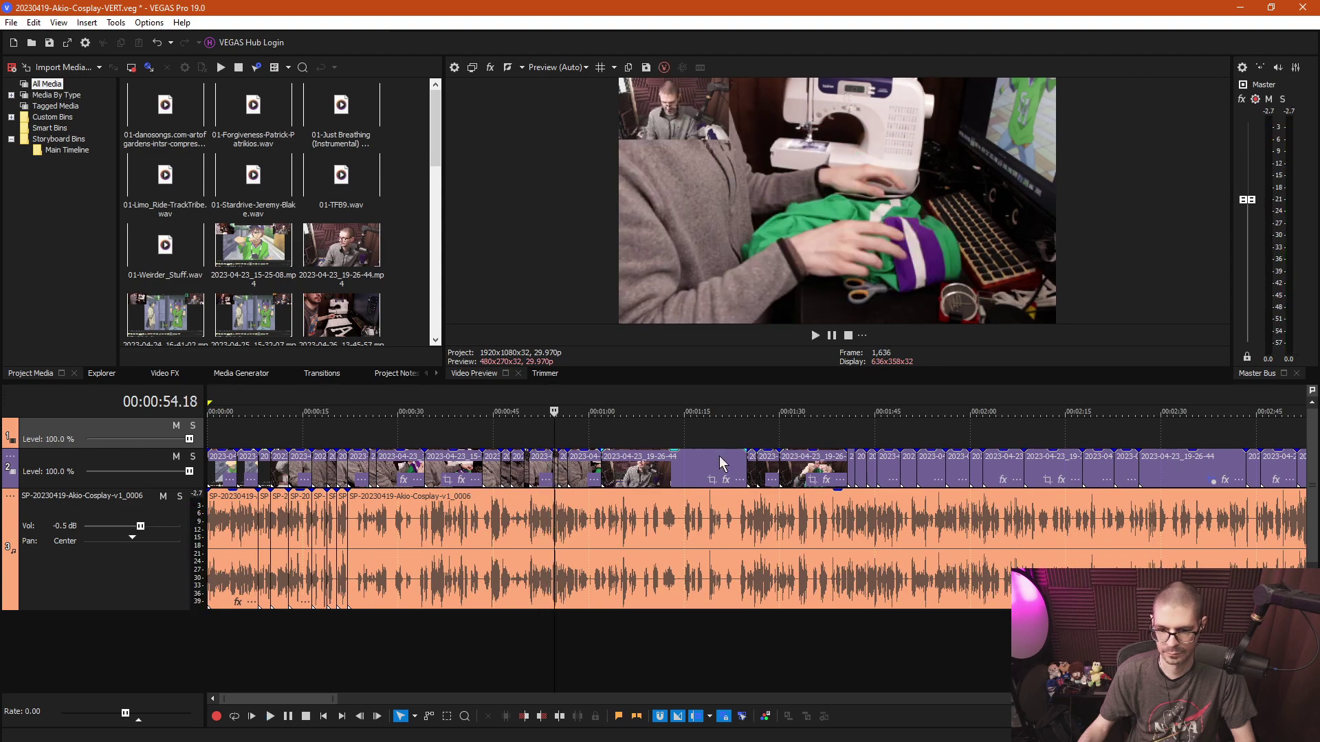
# Preview the shots of the finished shirt from about 00:01:25 and from about 00:01:19.
pyautogui.click(747, 441)
pyautogui.press('space')
pyautogui.scroll(3, 784, 454)
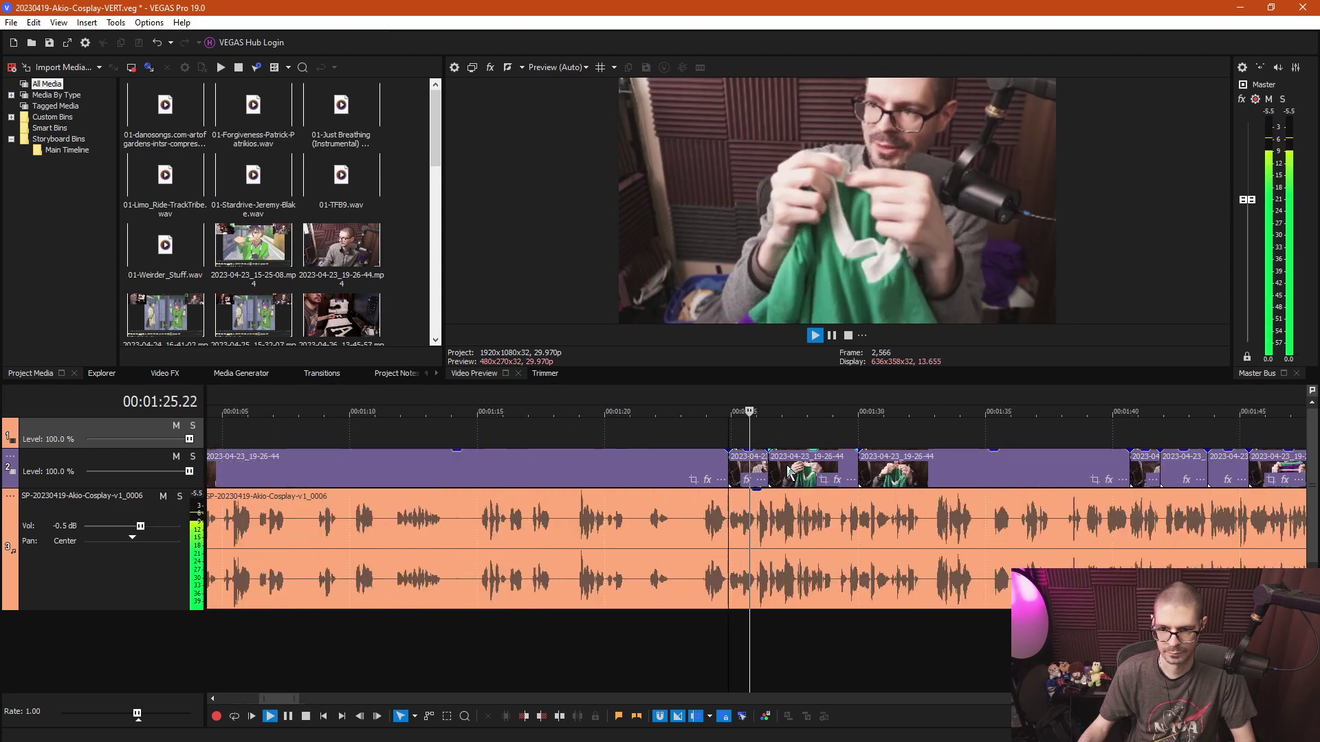
pyautogui.press('Return')
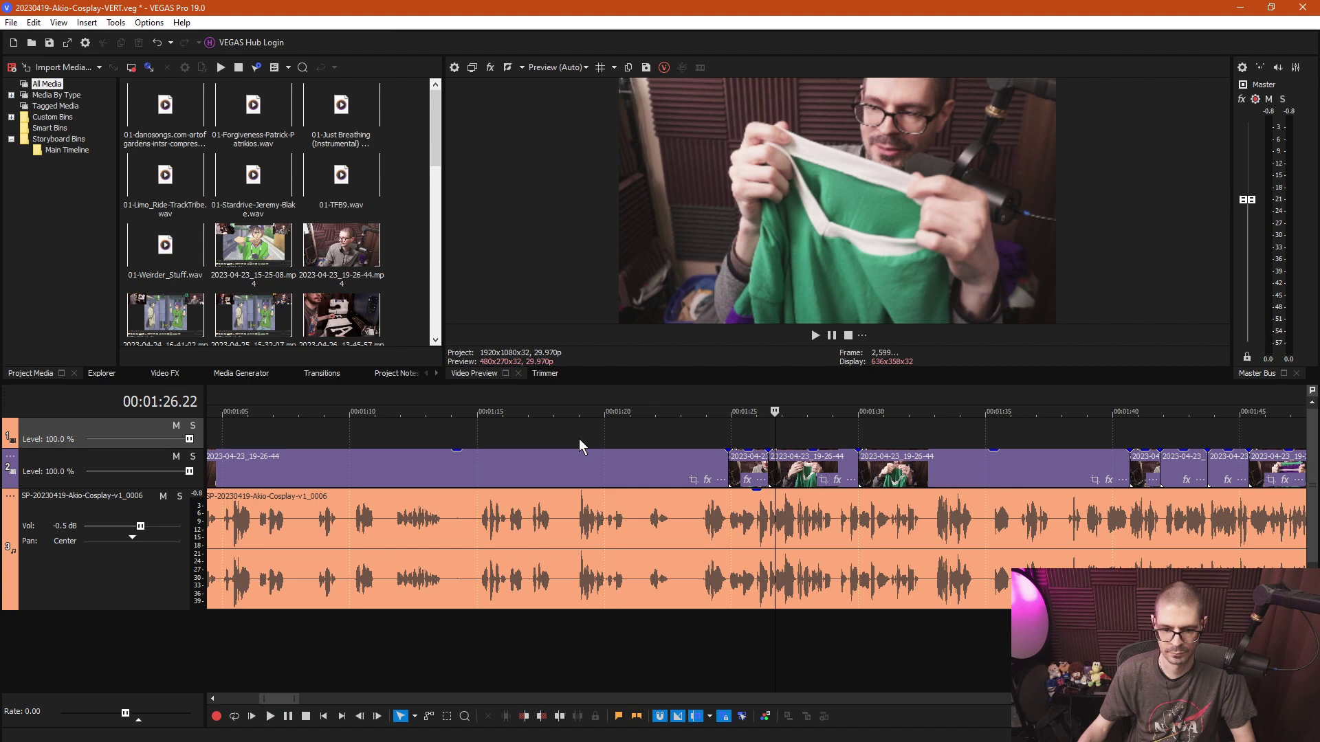
pyautogui.click(579, 439)
pyautogui.press('space')
pyautogui.scroll(2, 687, 457)
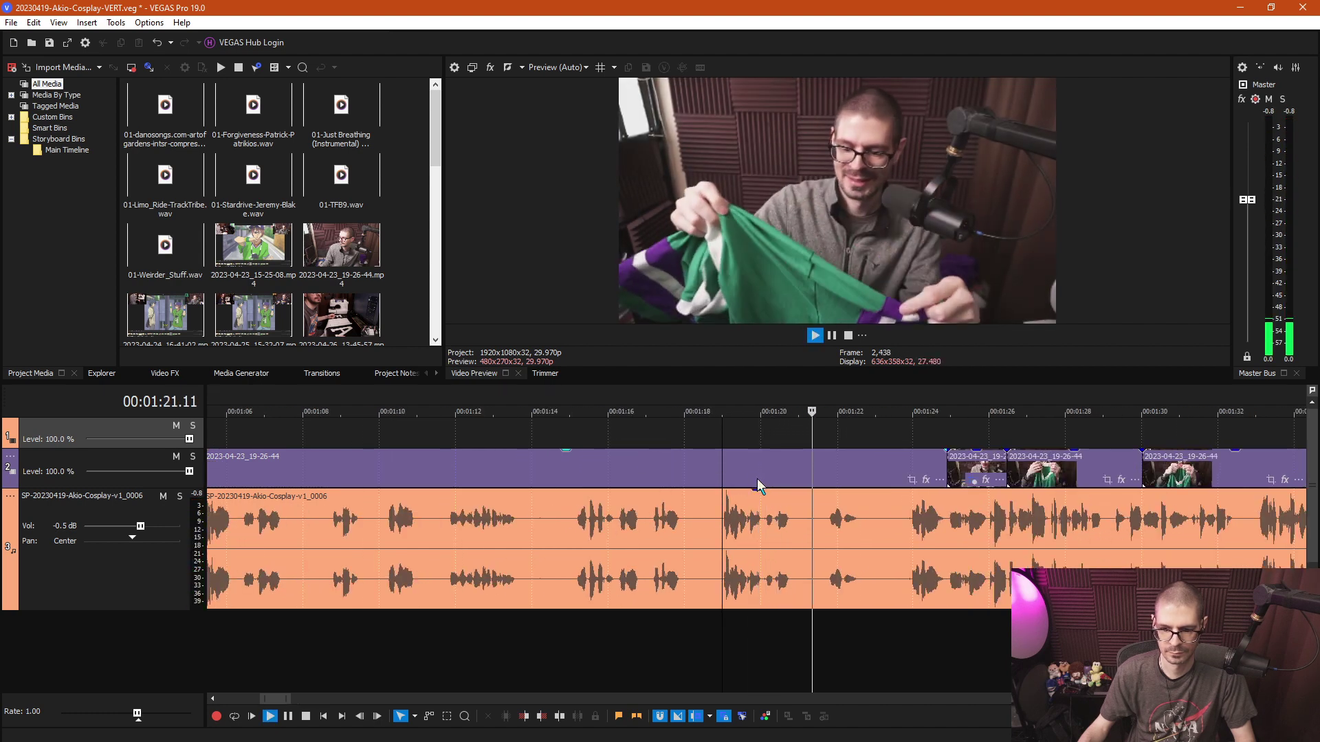
pyautogui.press('Return')
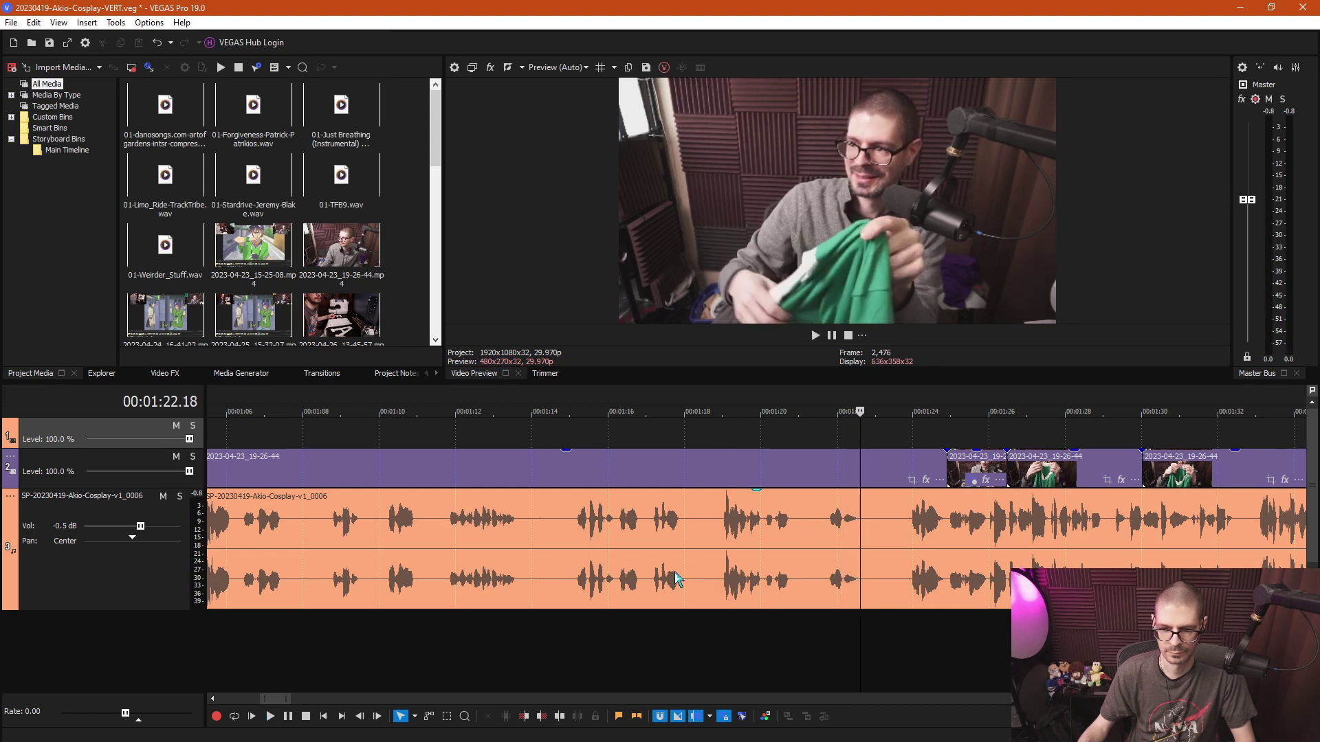
# Preview the shirt shot from about 00:01:15, 00:01:11.24 and 00:01:05 to locate the moment the striped sleeve is held up.
pyautogui.click(574, 468)
pyautogui.press('space')
pyautogui.scroll(2, 646, 512)
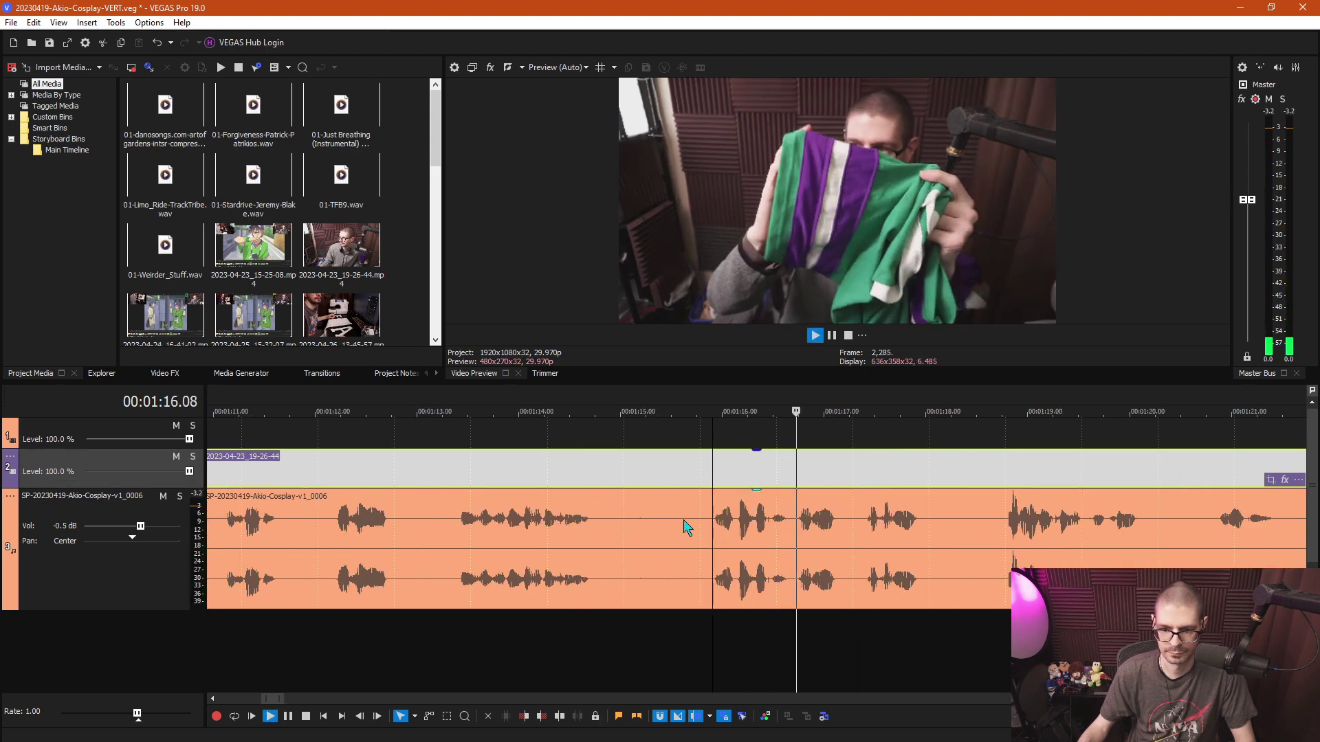
pyautogui.scroll(-2, 622, 623)
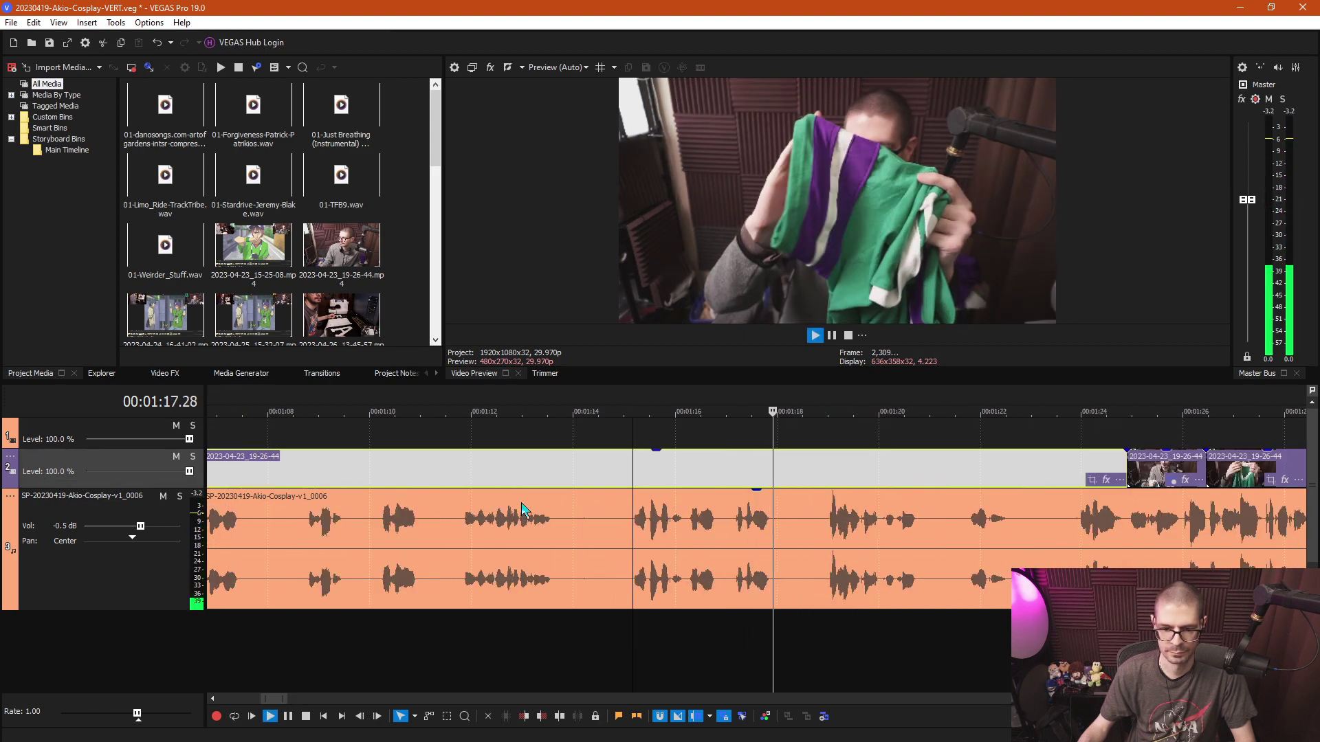
pyautogui.click(462, 522)
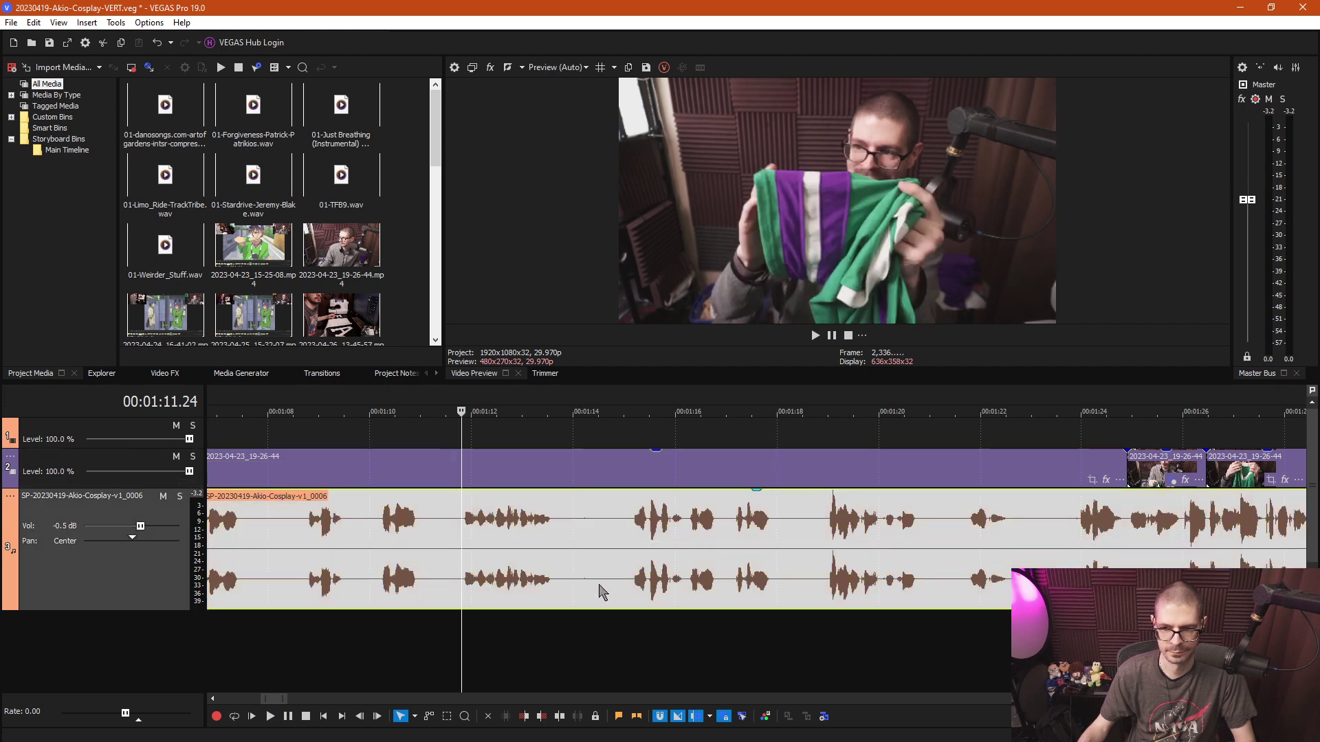
pyautogui.press('space')
pyautogui.scroll(-2, 677, 584)
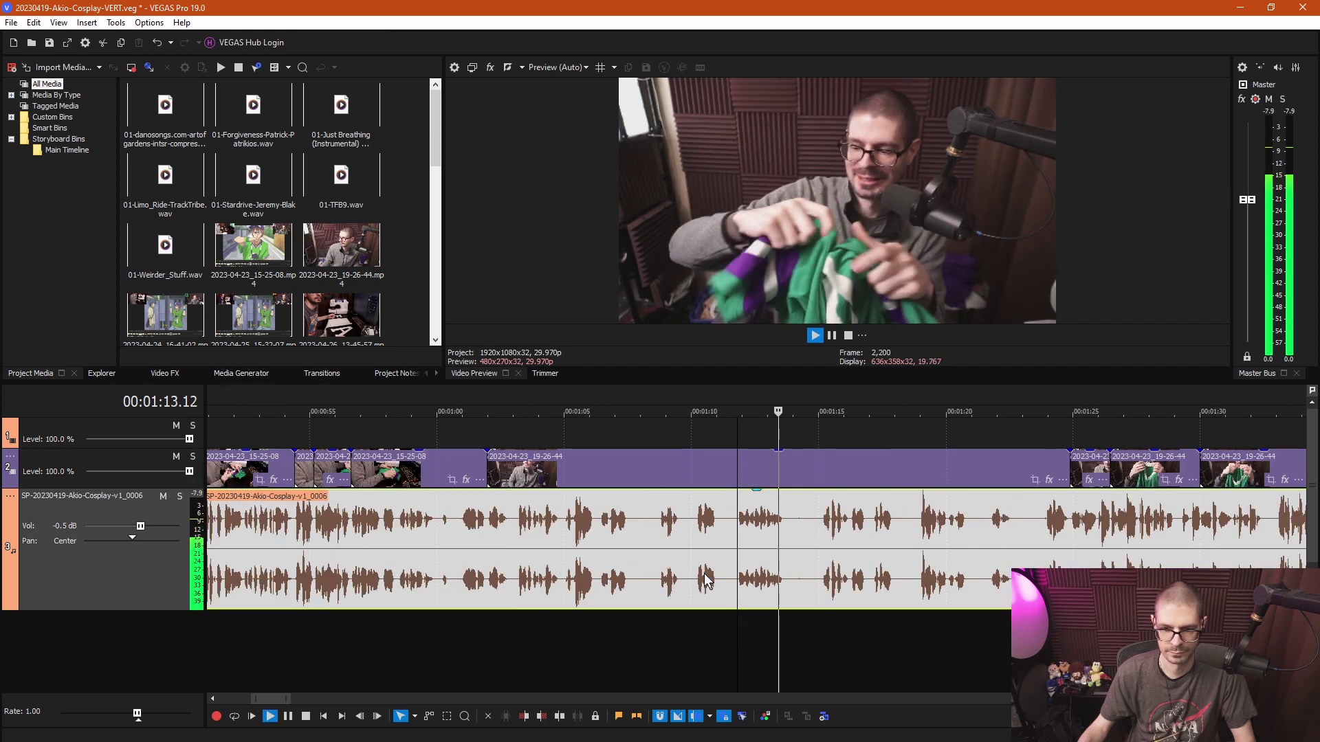
pyautogui.press('Return')
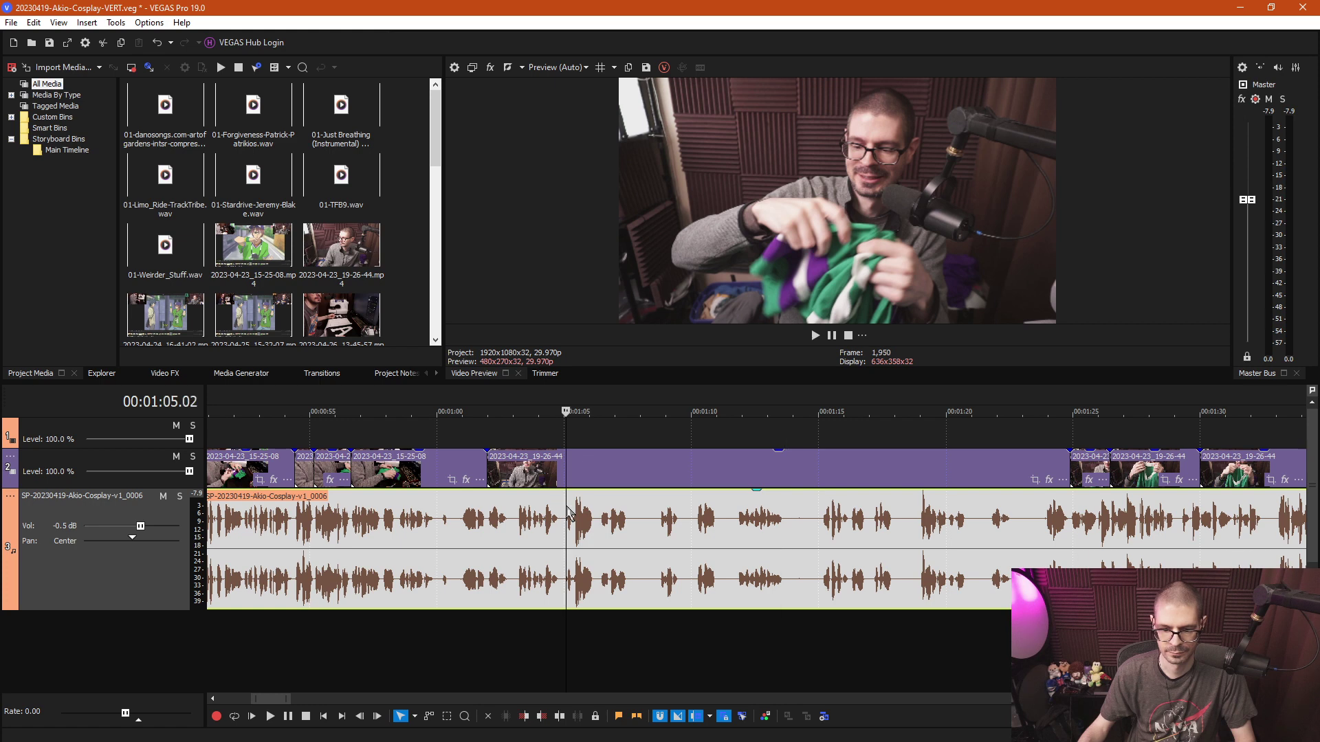
pyautogui.press('space')
pyautogui.scroll(1, 729, 522)
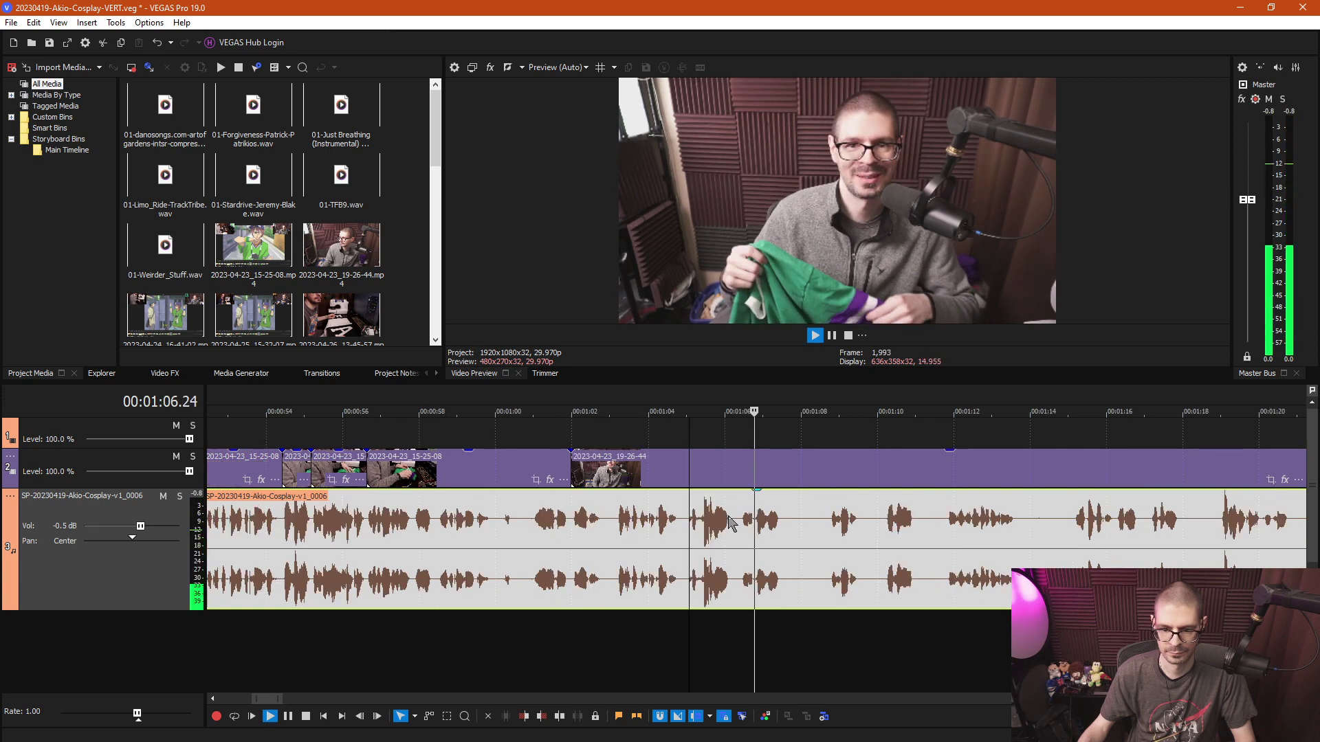
# Split the video and audio at 00:01:08.13 and 00:01:11.10 to isolate the striped sleeve highlight.
pyautogui.click(817, 526)
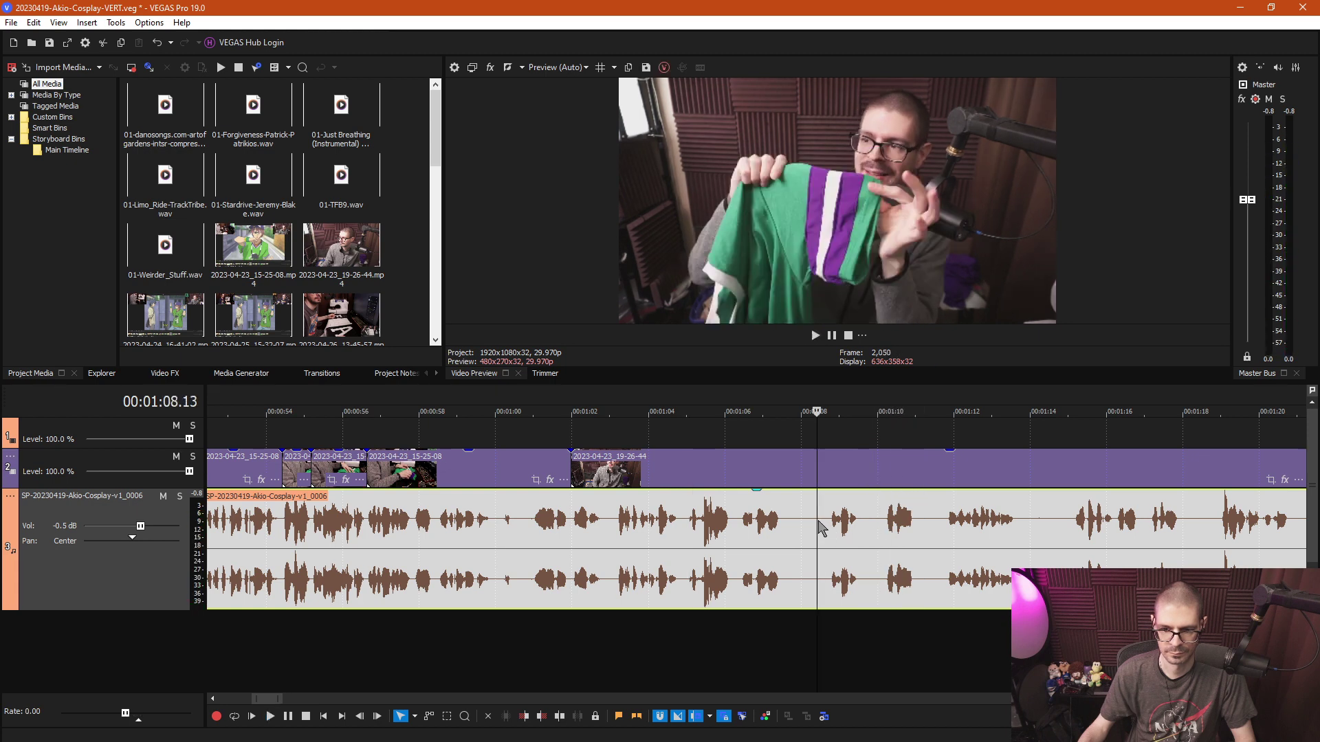
pyautogui.click(816, 621)
pyautogui.hotkey('ctrl', 'a')
pyautogui.press('s')
pyautogui.click(926, 621)
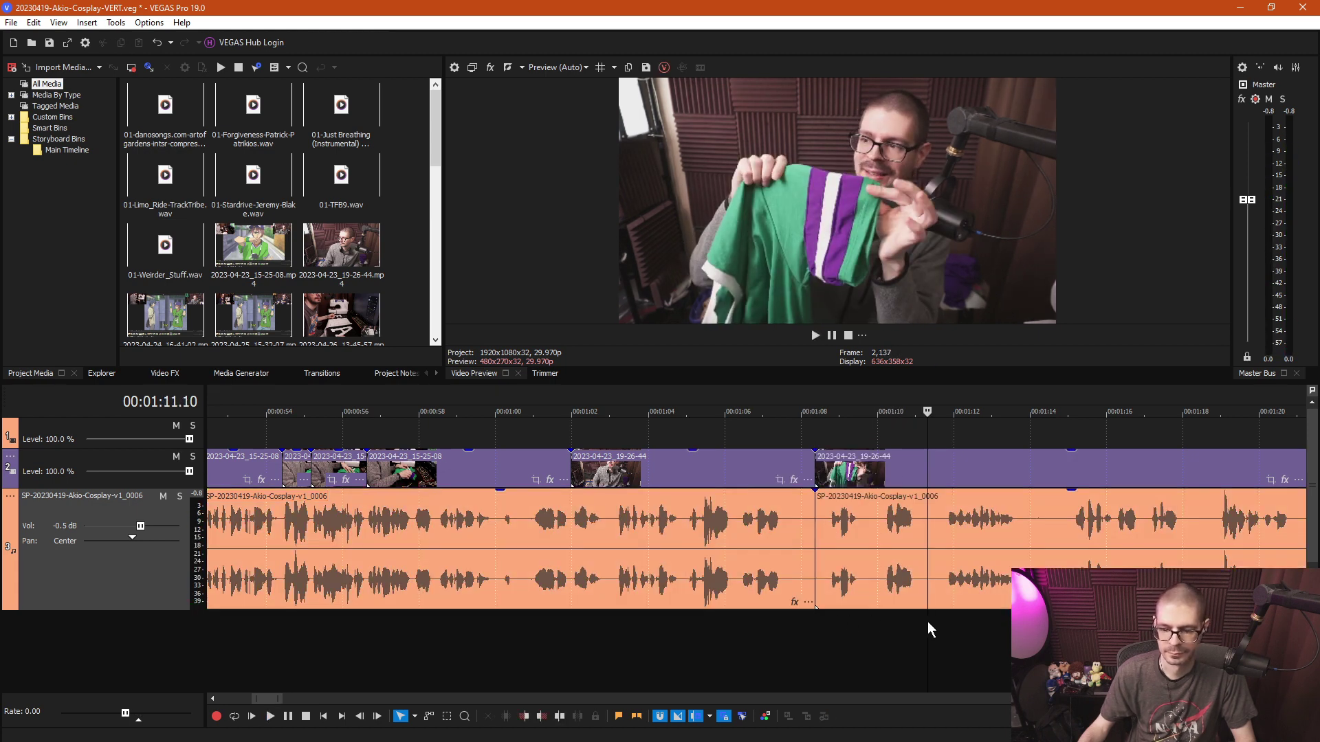
pyautogui.press('s')
# Delete the video and audio between 00:00:22.03 and the split at 00:01:08.13, closing the gap.
pyautogui.scroll(-5, 674, 428)
pyautogui.hotkey('ctrl', 'd')
pyautogui.hotkey('ctrl', 'd')
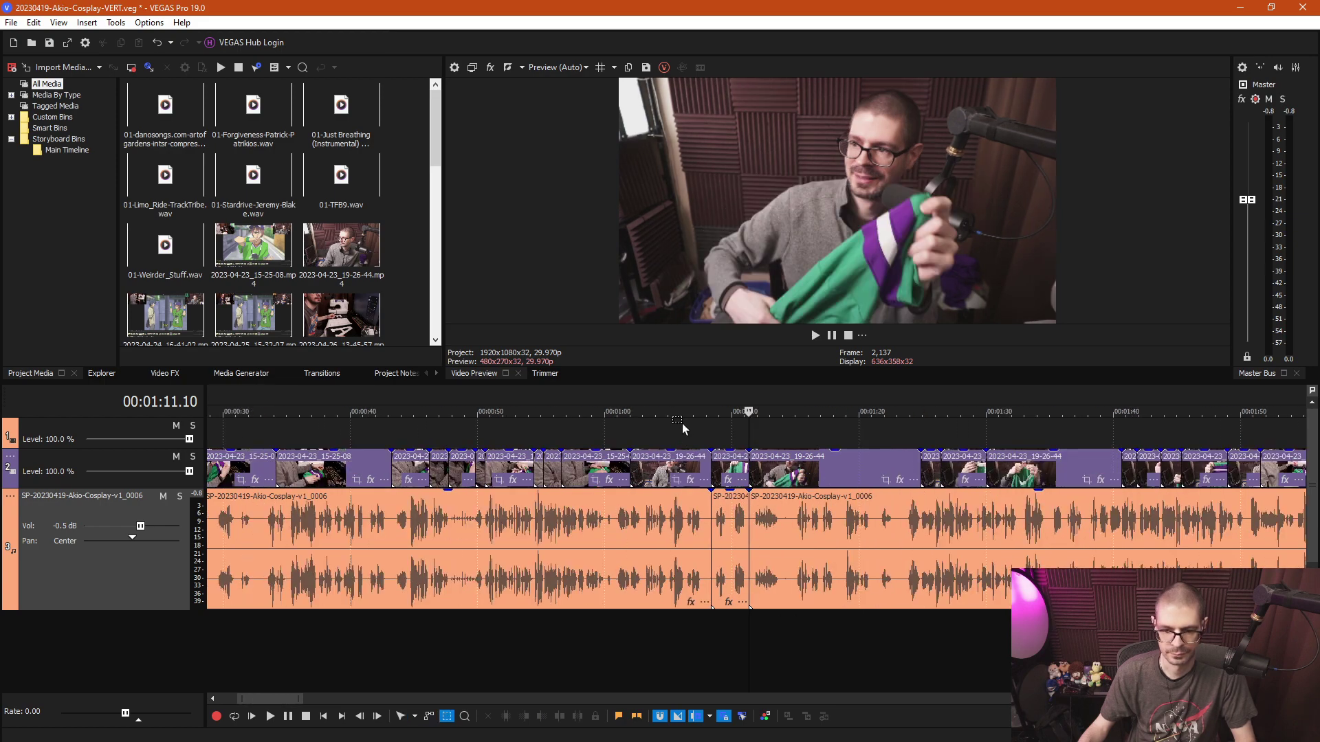
pyautogui.moveTo(366, 562); pyautogui.dragTo(656, 522)
pyautogui.moveTo(521, 580); pyautogui.dragTo(510, 584)
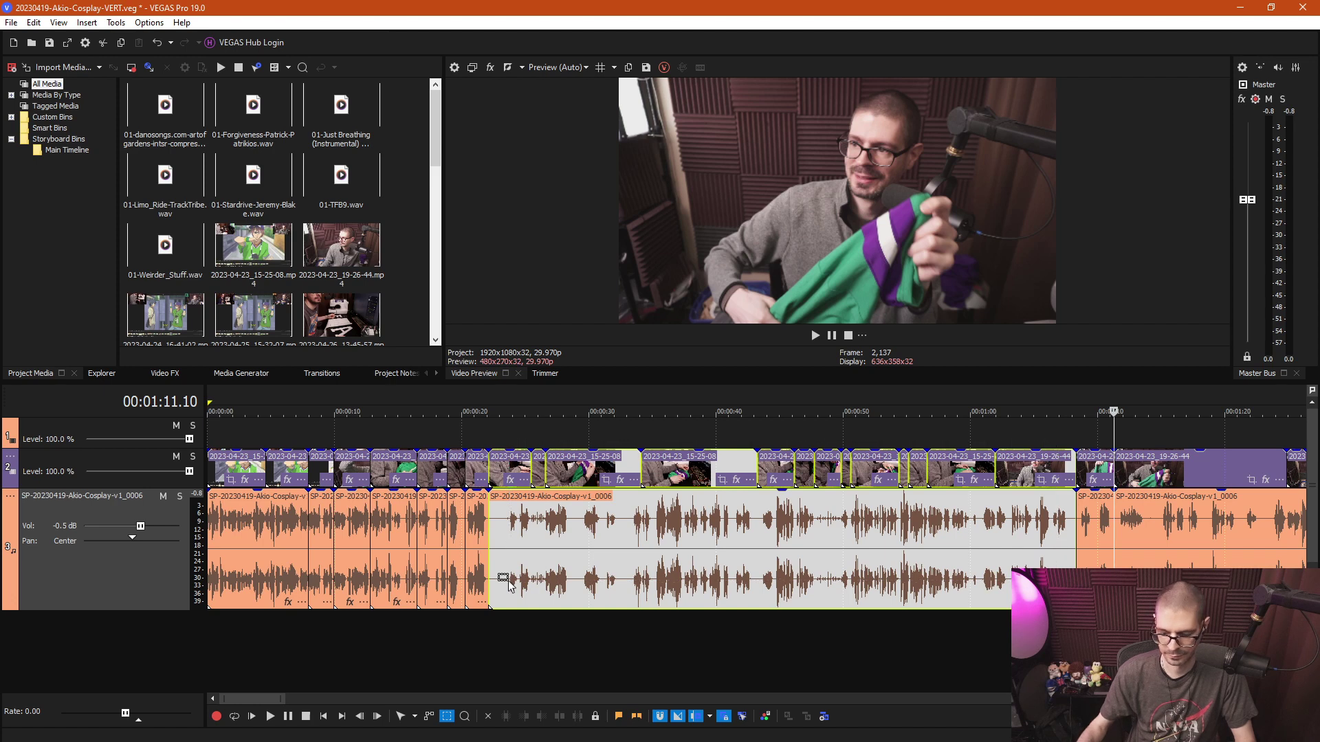
pyautogui.press('Delete')
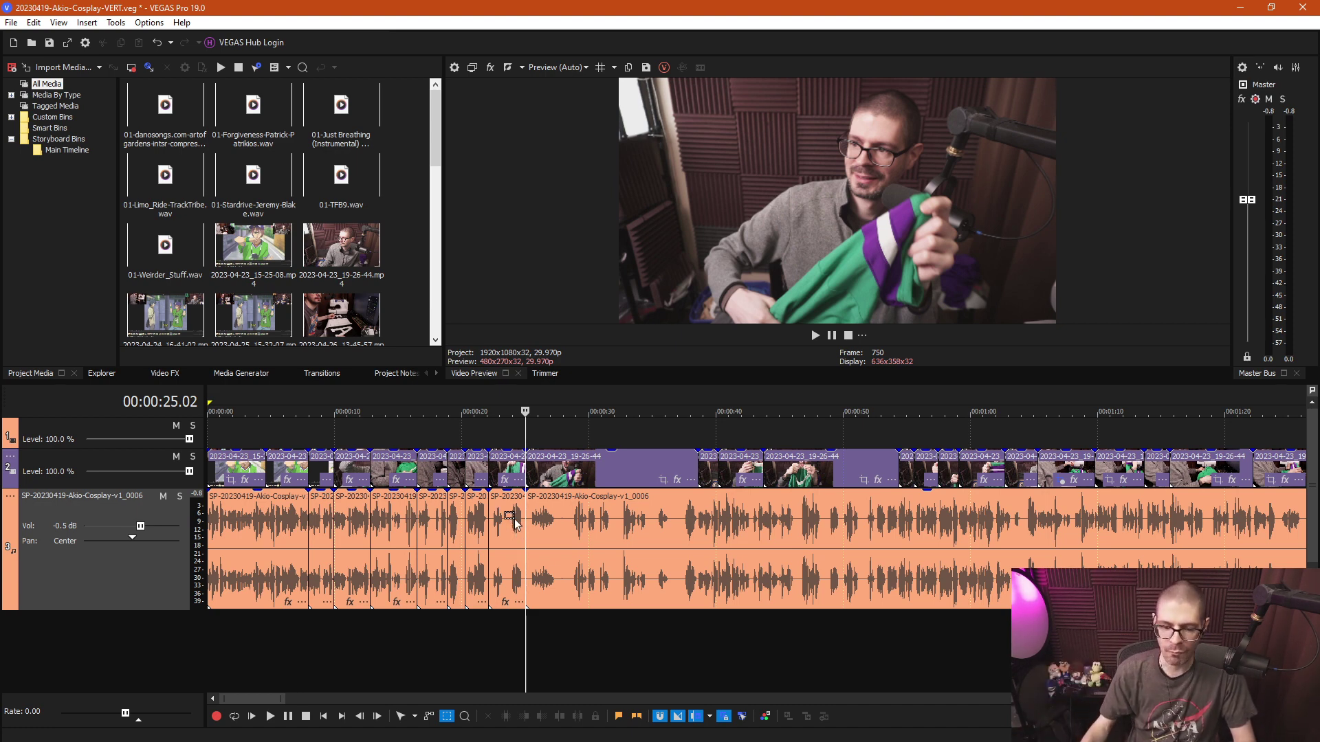
# Preview the white collar shots from about 00:00:46.17, 00:00:43 and 00:00:38 for the next highlight.
pyautogui.click(545, 531)
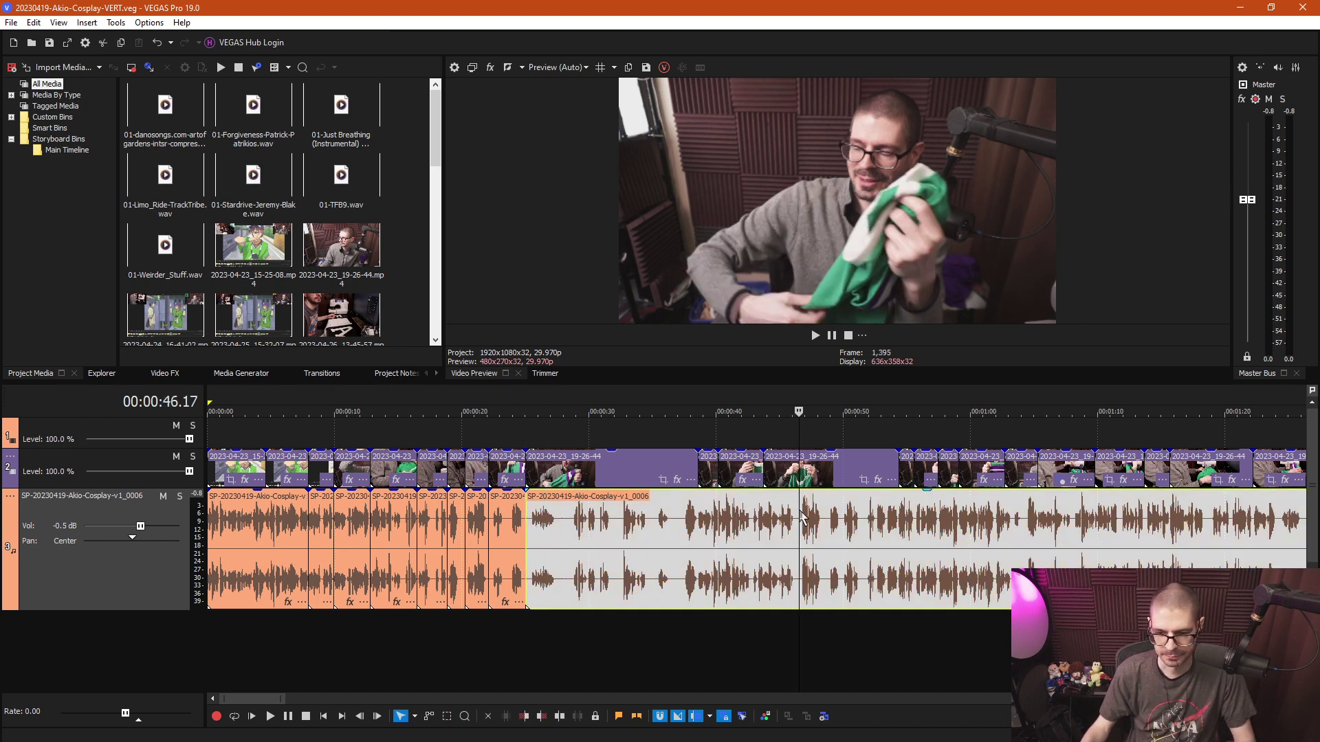
pyautogui.scroll(5, 809, 524)
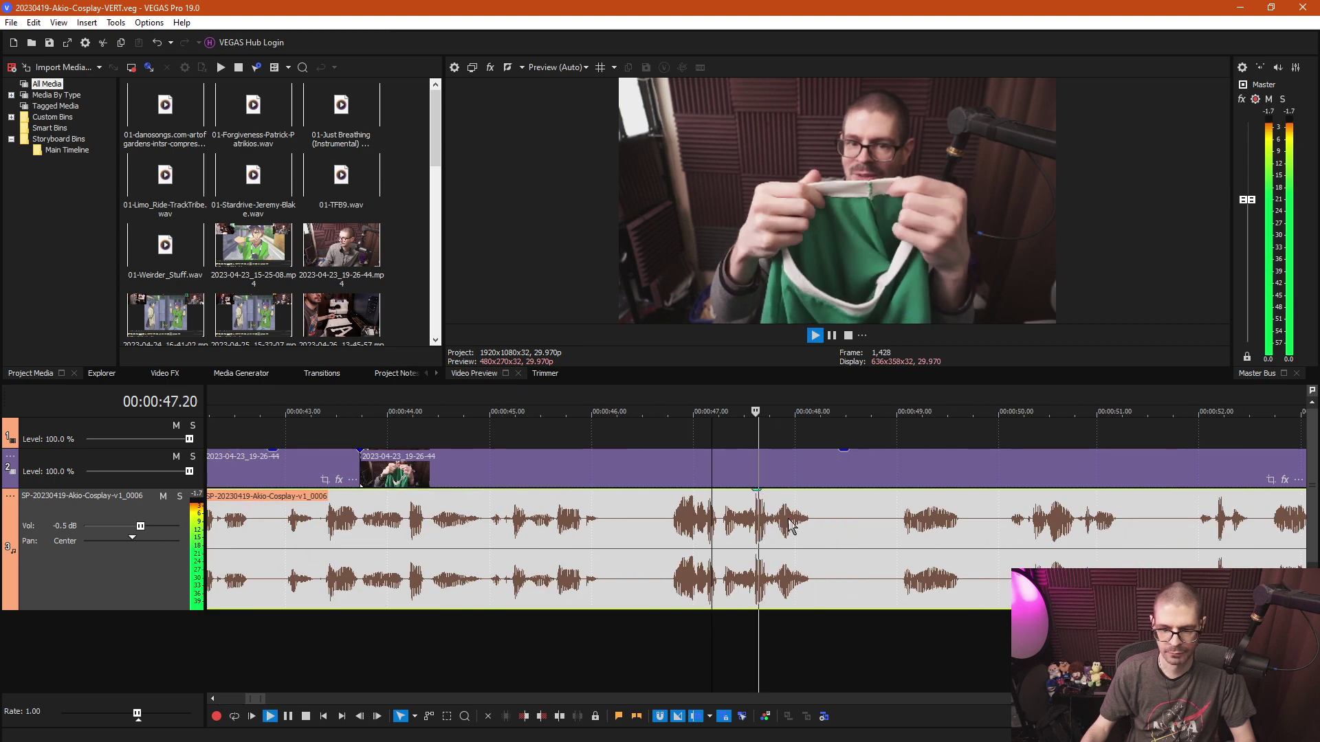
pyautogui.click(366, 519)
pyautogui.press('space')
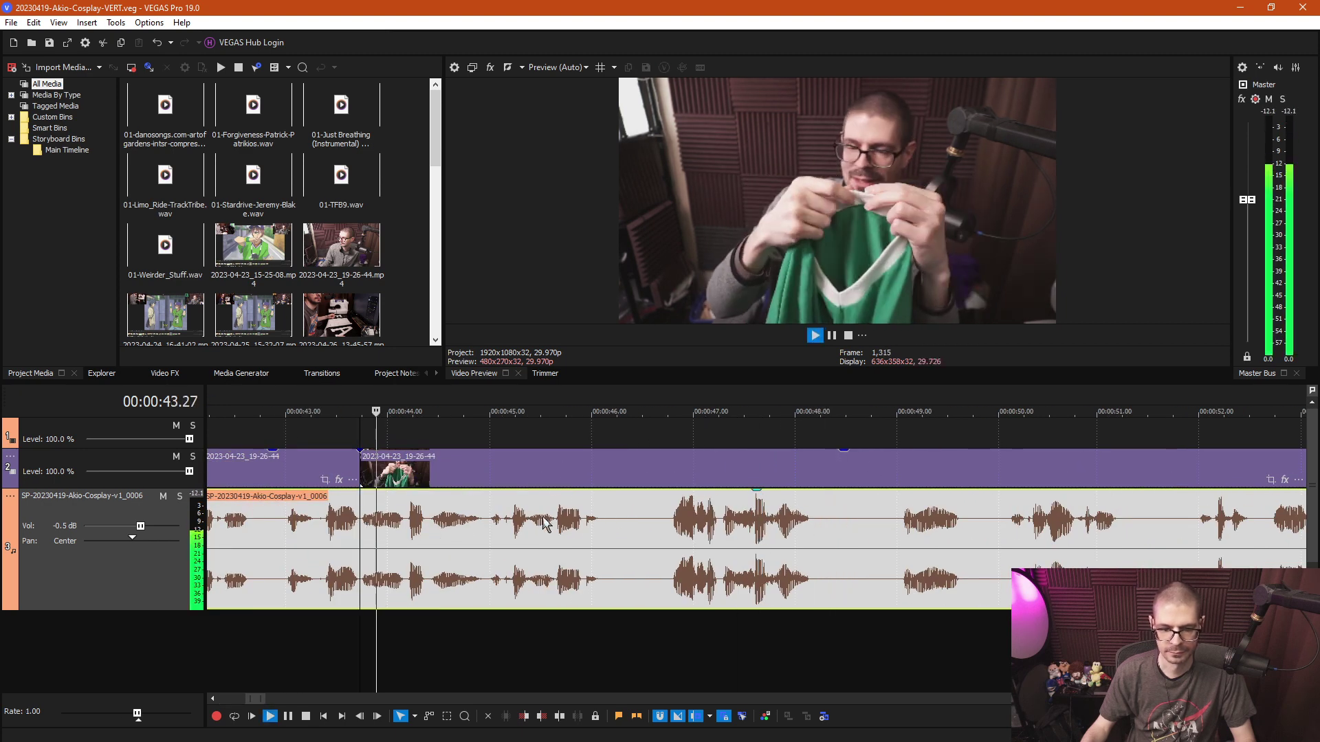
pyautogui.scroll(-3, 631, 561)
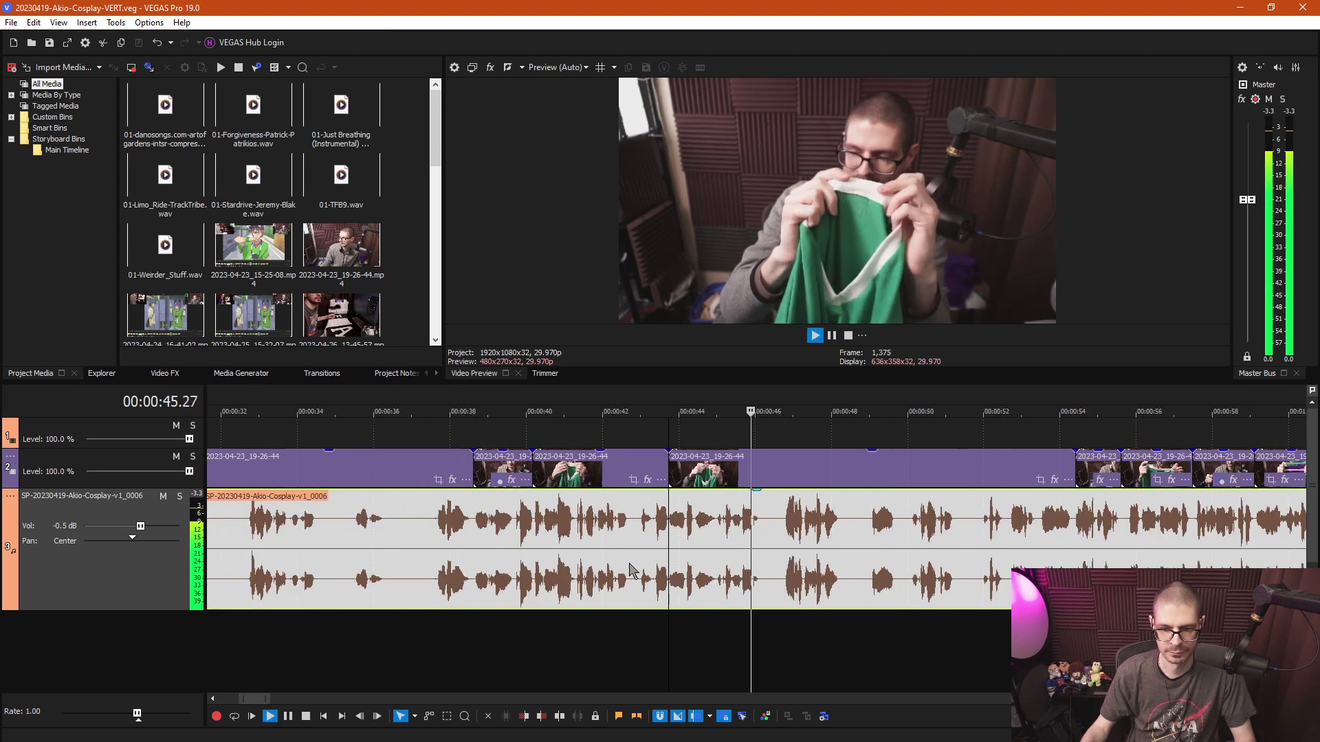
pyautogui.press('Return')
pyautogui.click(473, 524)
pyautogui.press('space')
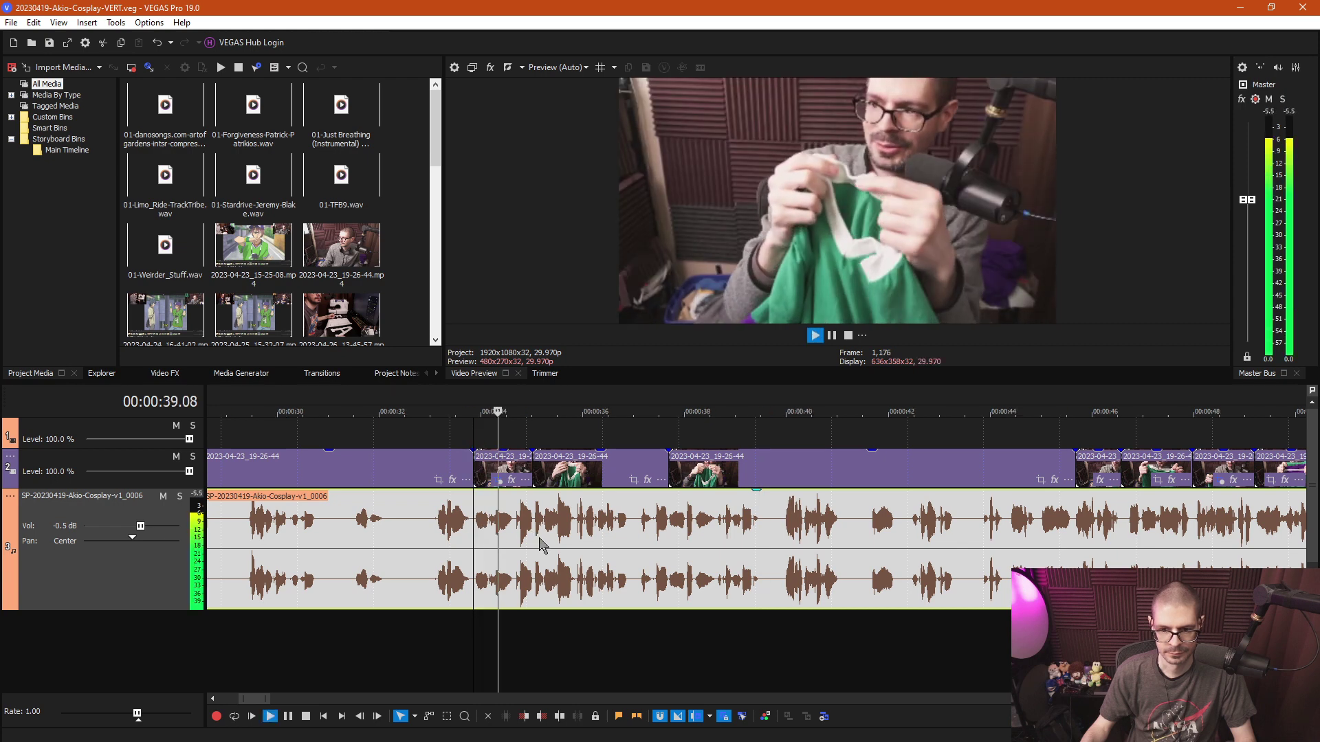
# Split the video and audio at 00:00:39.21 and at 00:00:38.19 to isolate the short collar highlight.
pyautogui.scroll(3, 554, 546)
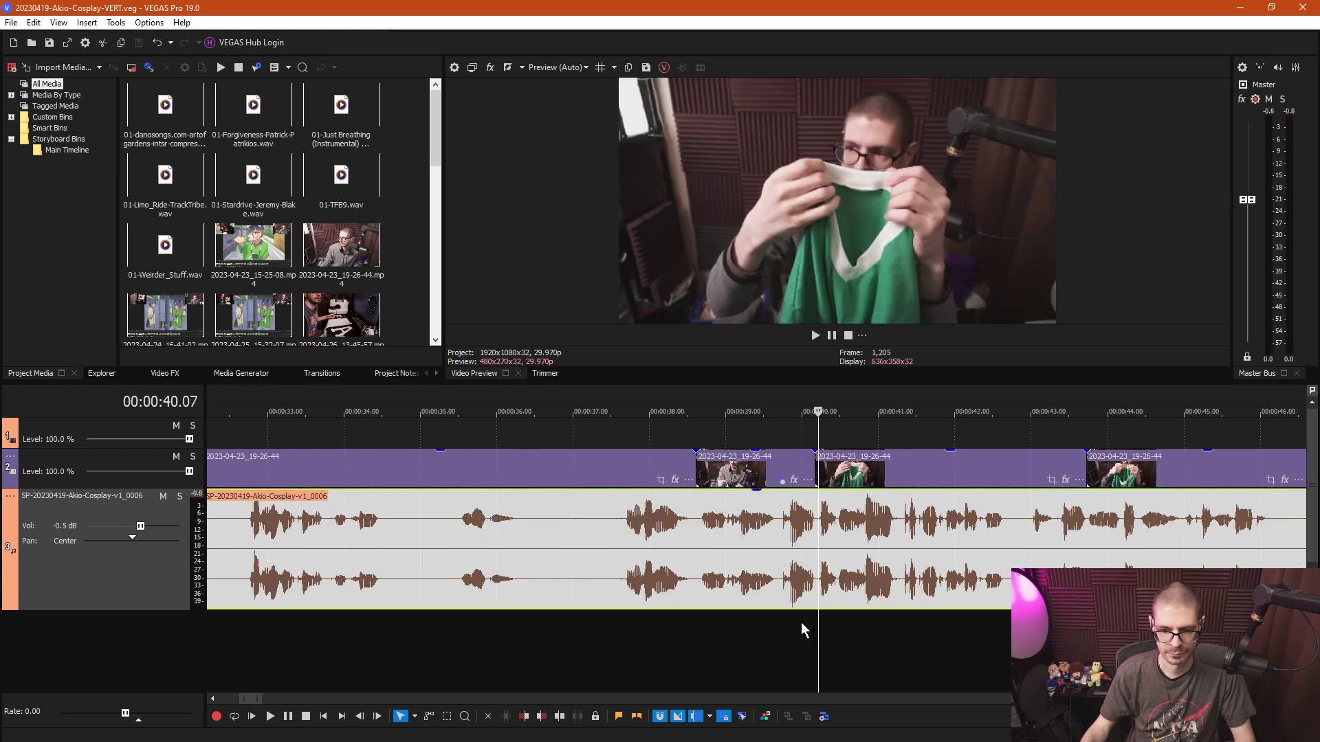
pyautogui.click(791, 607)
pyautogui.press('space')
pyautogui.scroll(2, 777, 640)
pyautogui.press('s')
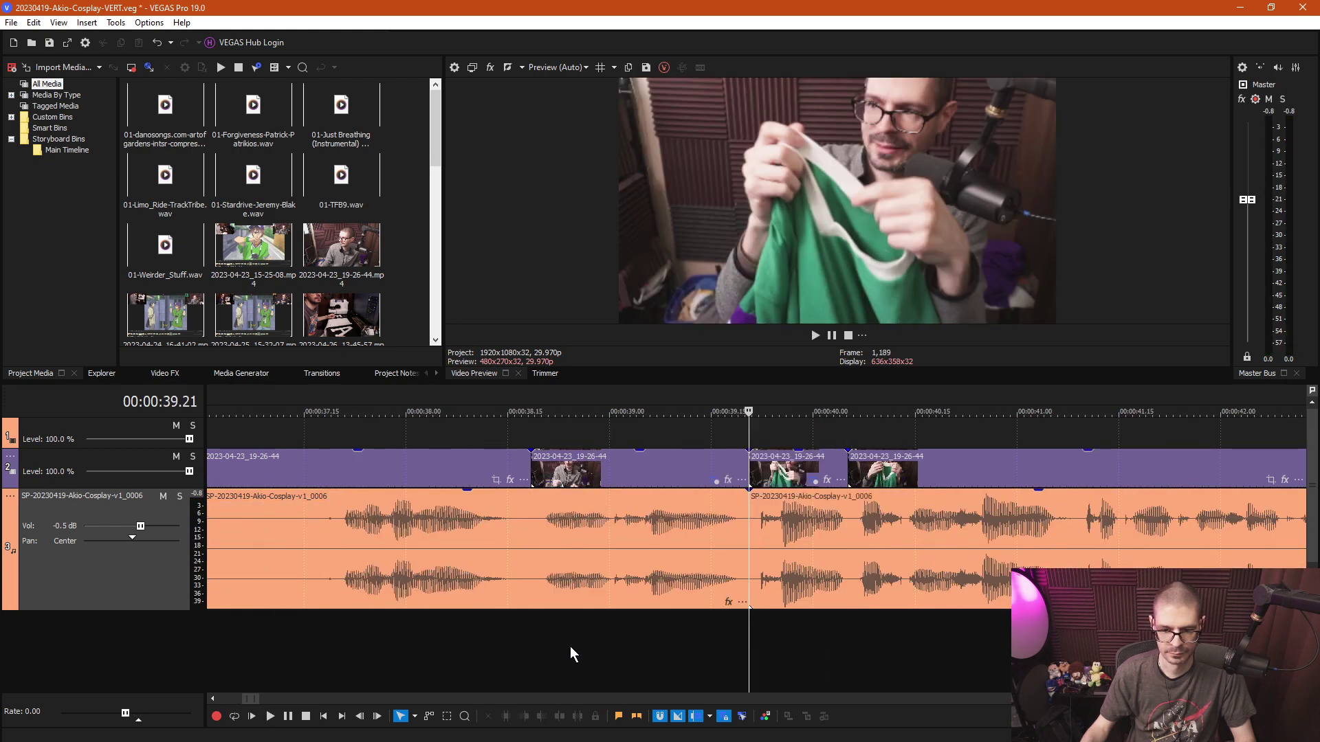
pyautogui.click(530, 648)
pyautogui.press('s')
# Delete the video and audio between 00:00:25.02 and the split at 00:00:38.19, closing the gap.
pyautogui.scroll(-3, 593, 579)
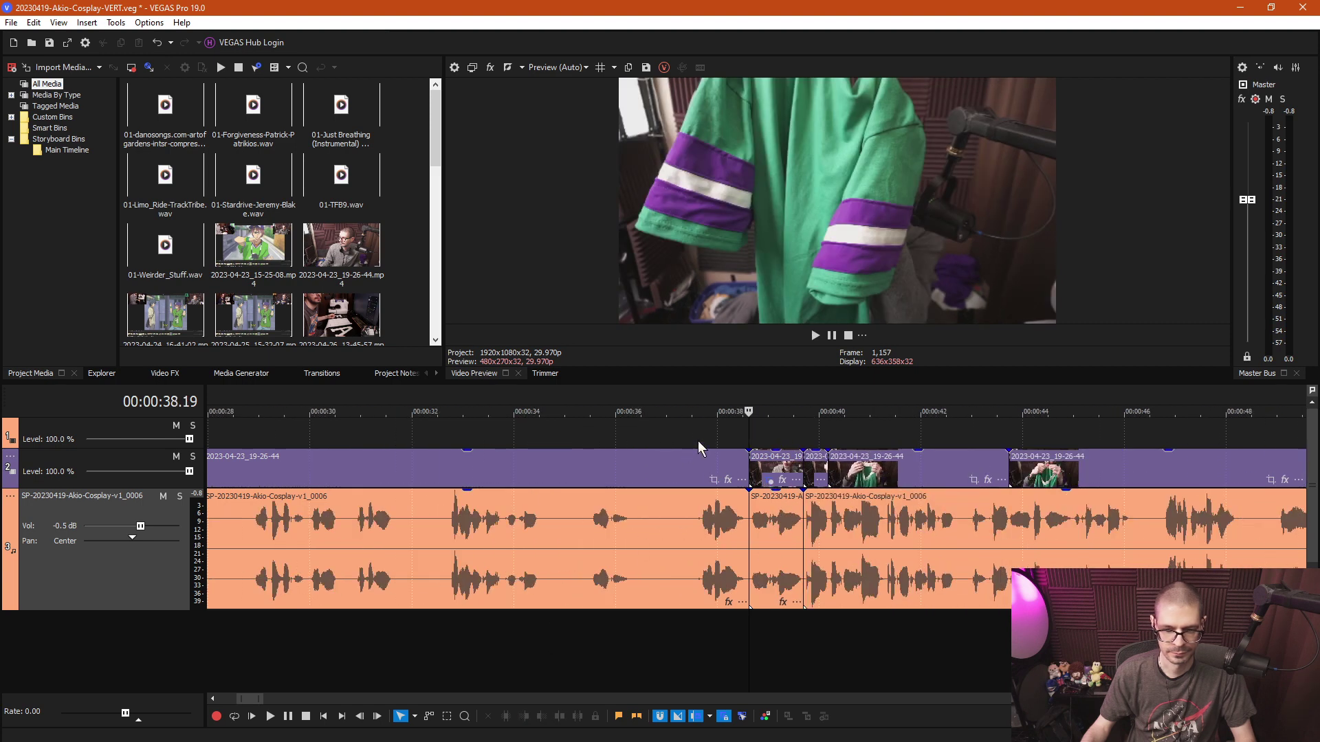
pyautogui.scroll(-4, 715, 429)
pyautogui.hotkey('ctrl', 'd')
pyautogui.hotkey('ctrl', 'd')
pyautogui.moveTo(737, 436); pyautogui.dragTo(411, 574)
pyautogui.press('Delete')
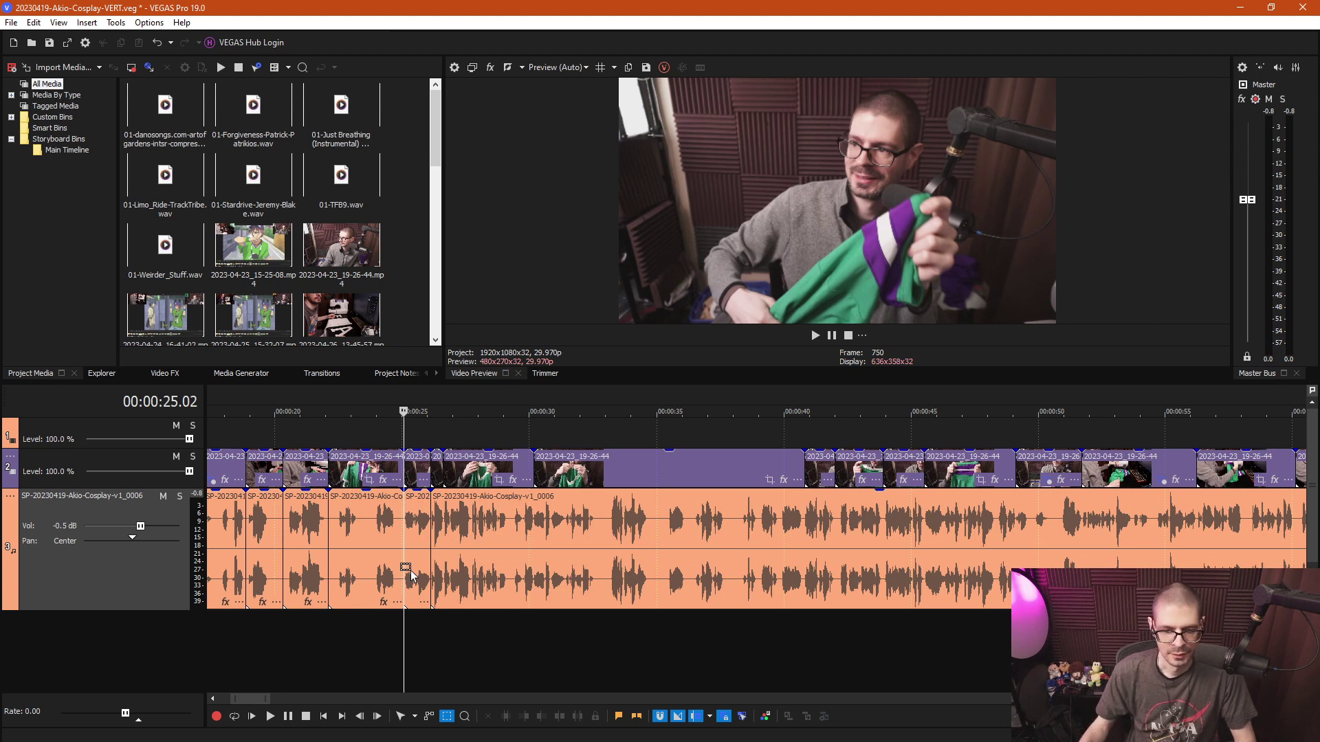
# Preview the remaining footage from about 00:00:41 and from about 00:00:51 for another highlight.
pyautogui.click(370, 528)
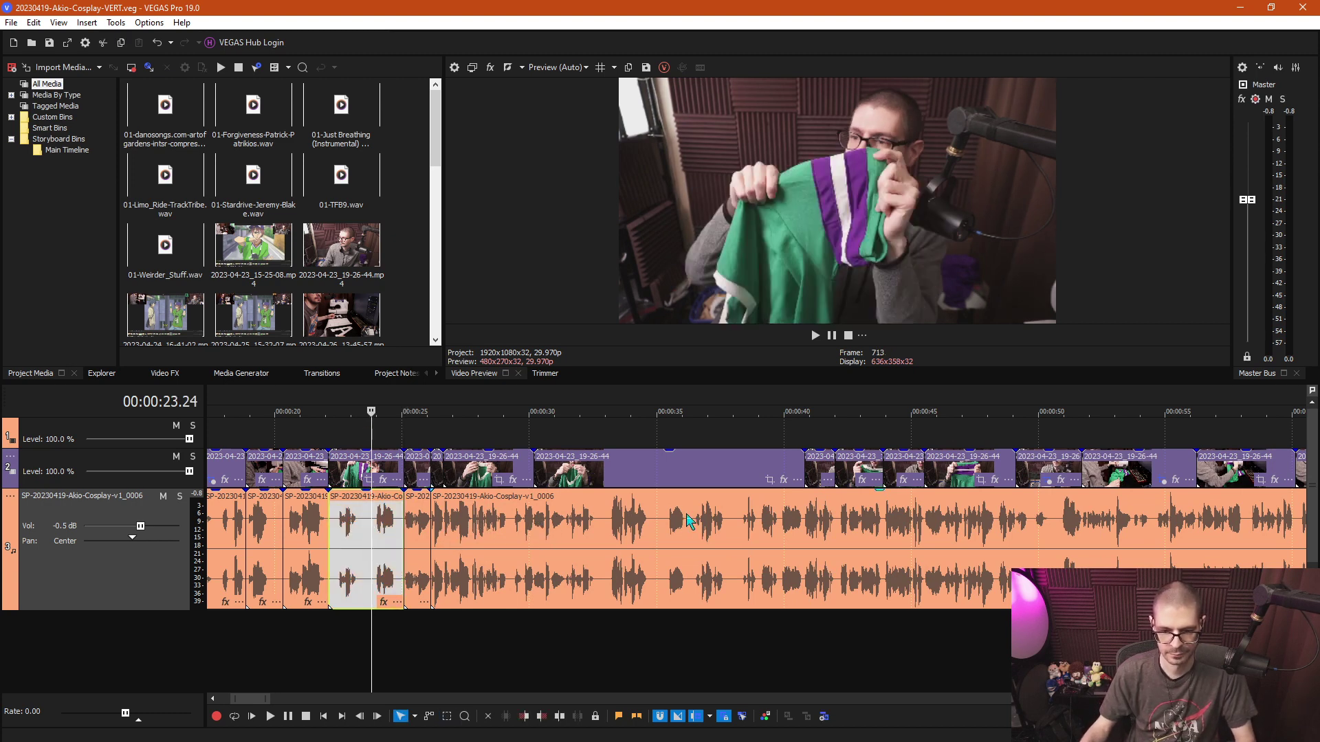
pyautogui.click(814, 514)
pyautogui.press('space')
pyautogui.scroll(-3, 860, 509)
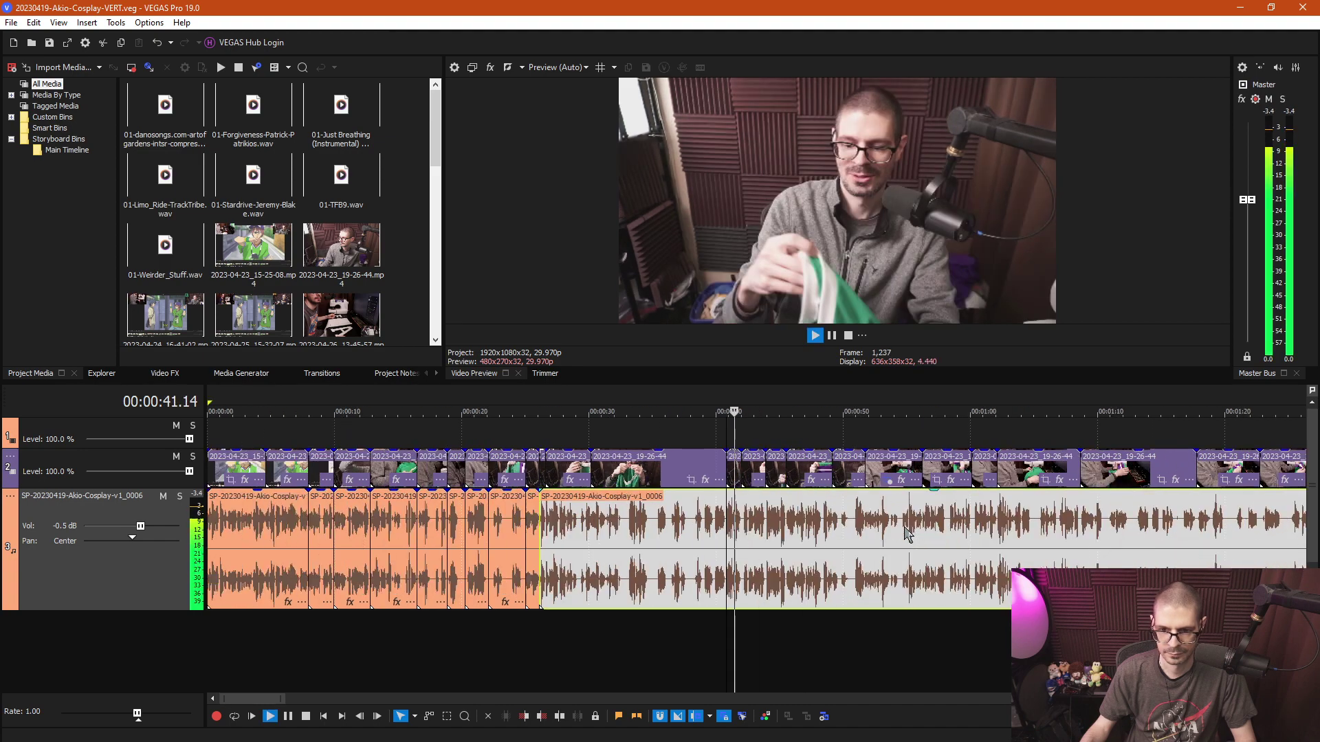
pyautogui.press('Return')
pyautogui.press('space')
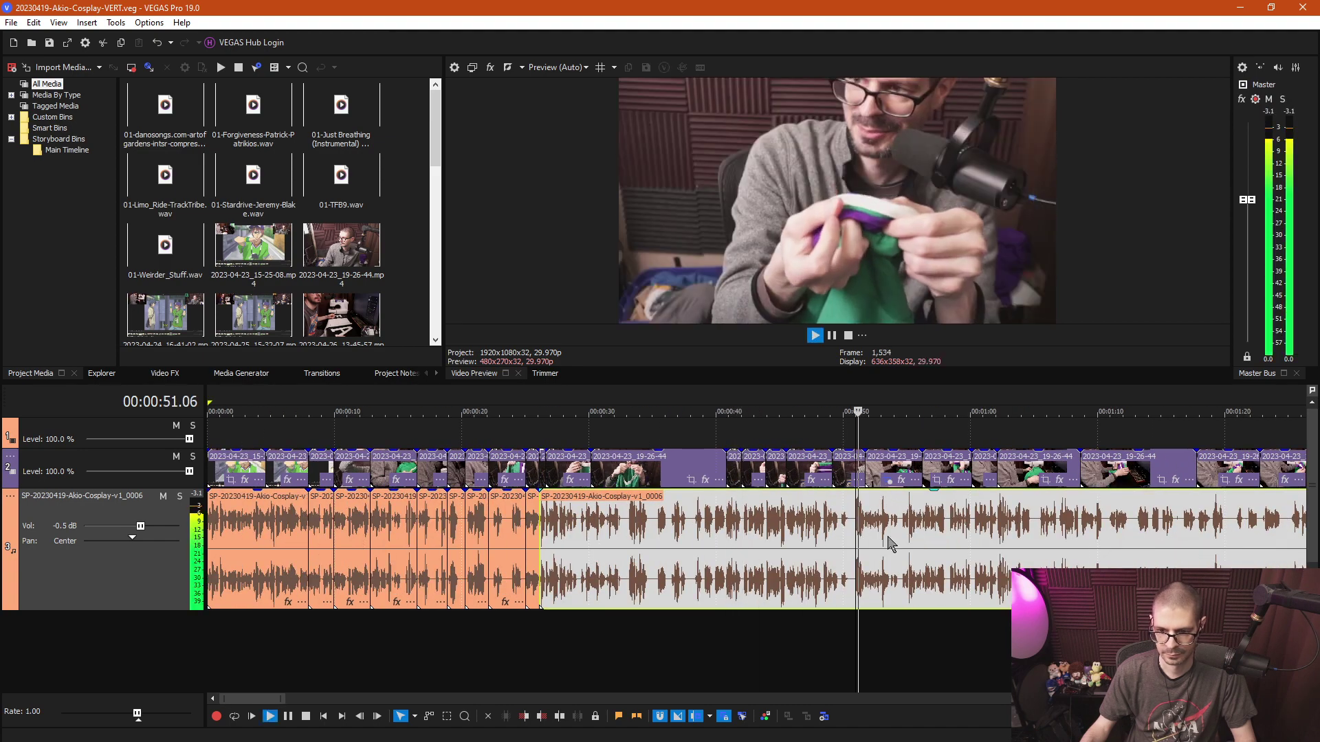
pyautogui.scroll(-3, 976, 536)
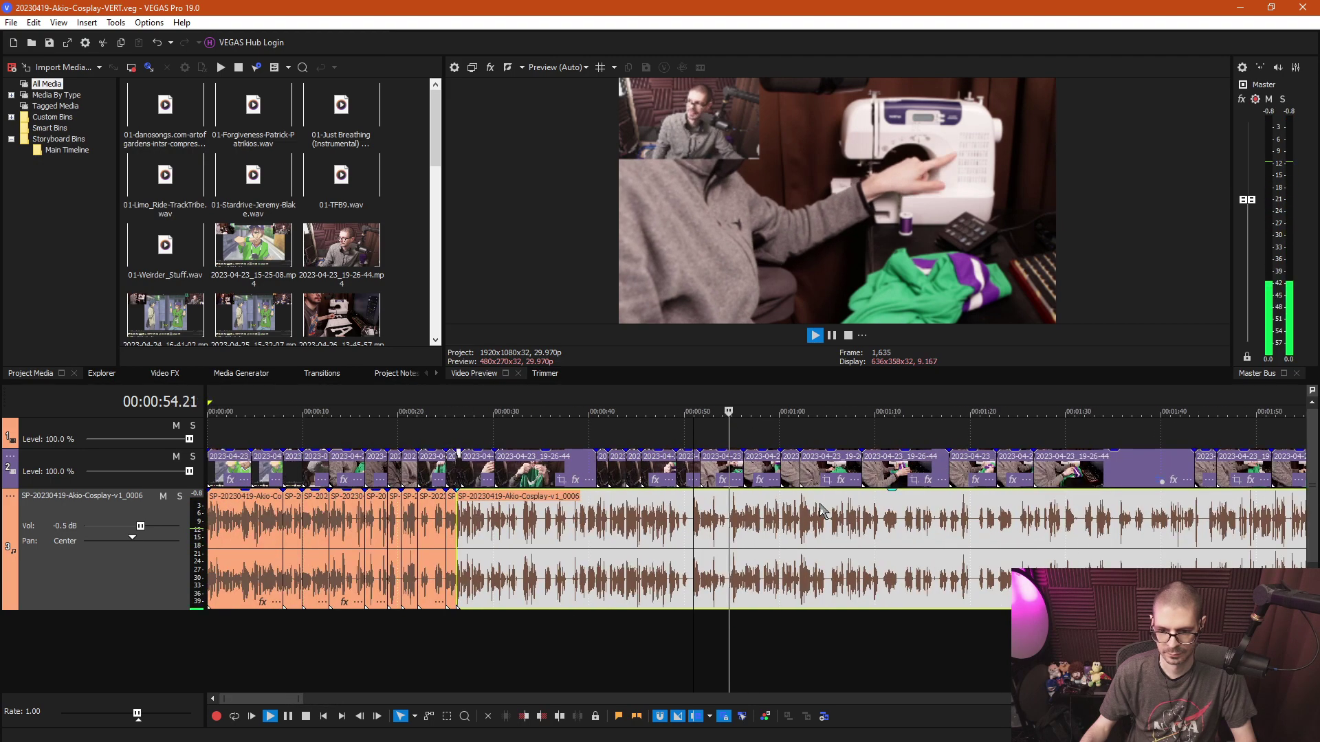
# Preview the sewing machine shots from about 00:01:02, 00:01:16.10 and 00:01:29.20.
pyautogui.click(799, 444)
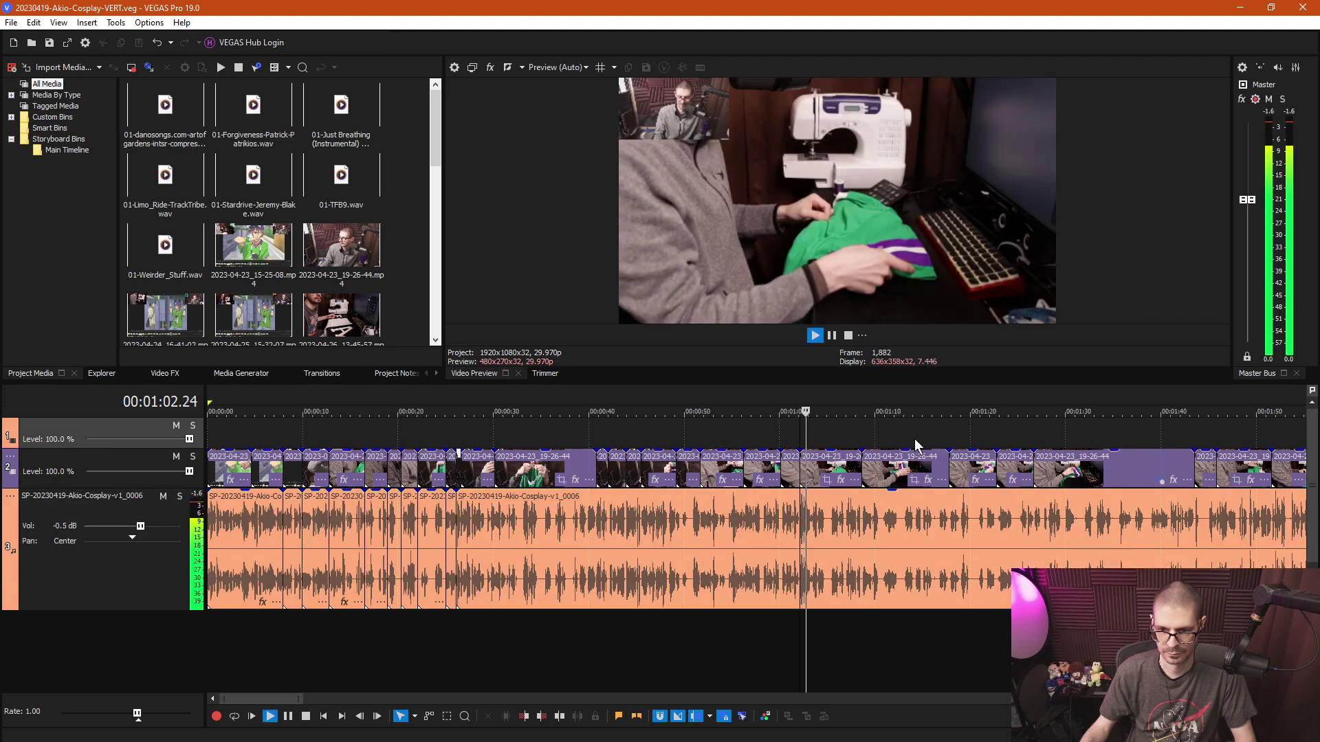
pyautogui.press('space')
pyautogui.click(935, 432)
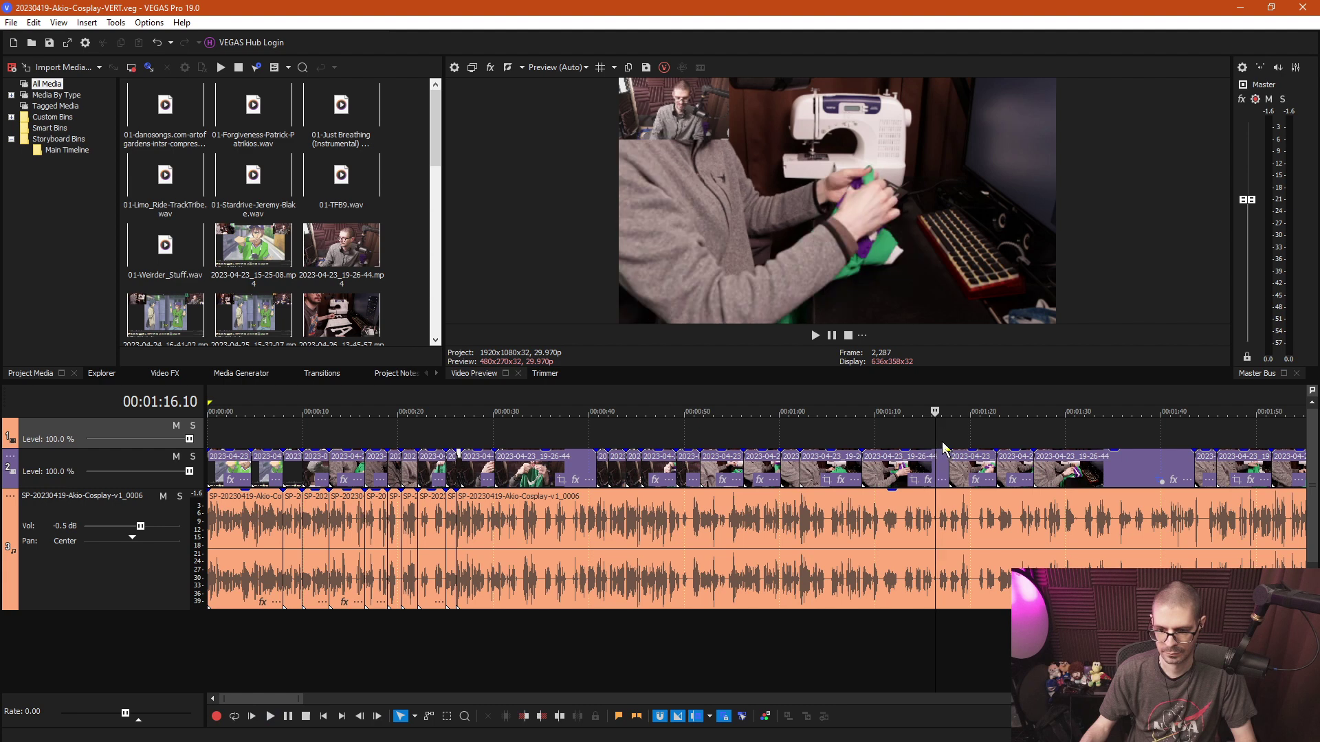
pyautogui.press('space')
pyautogui.click(1062, 432)
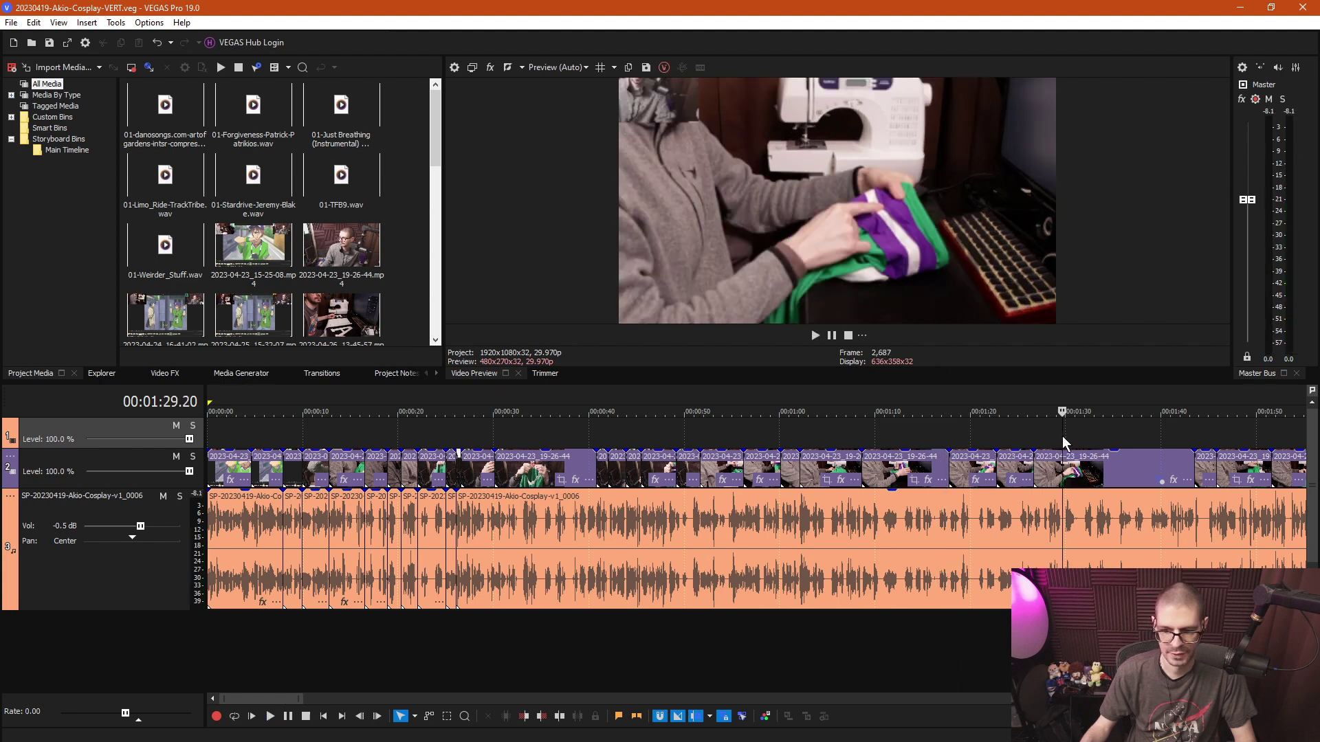
pyautogui.press('space')
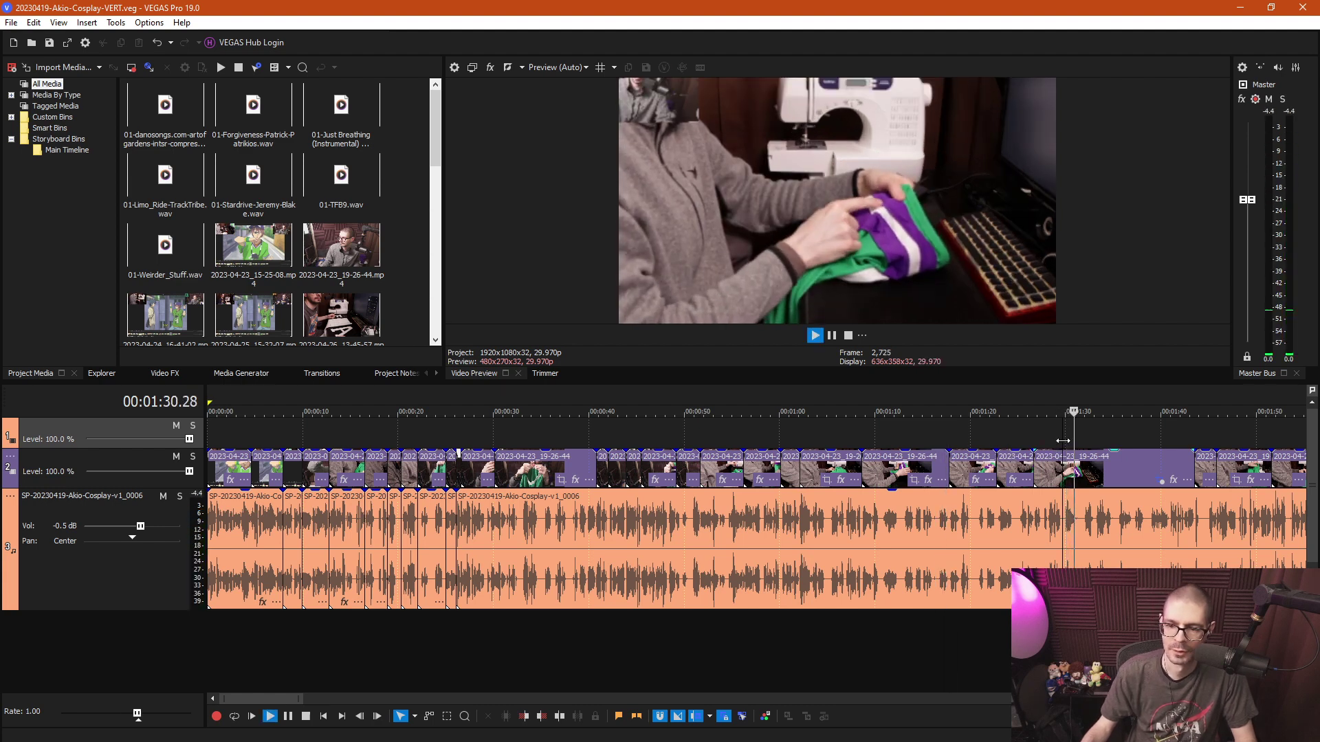
pyautogui.press('space')
# Preview the end of the long sewing shot from 00:01:42.01 into the clip that follows it.
pyautogui.scroll(-2, 924, 470)
pyautogui.click(818, 447)
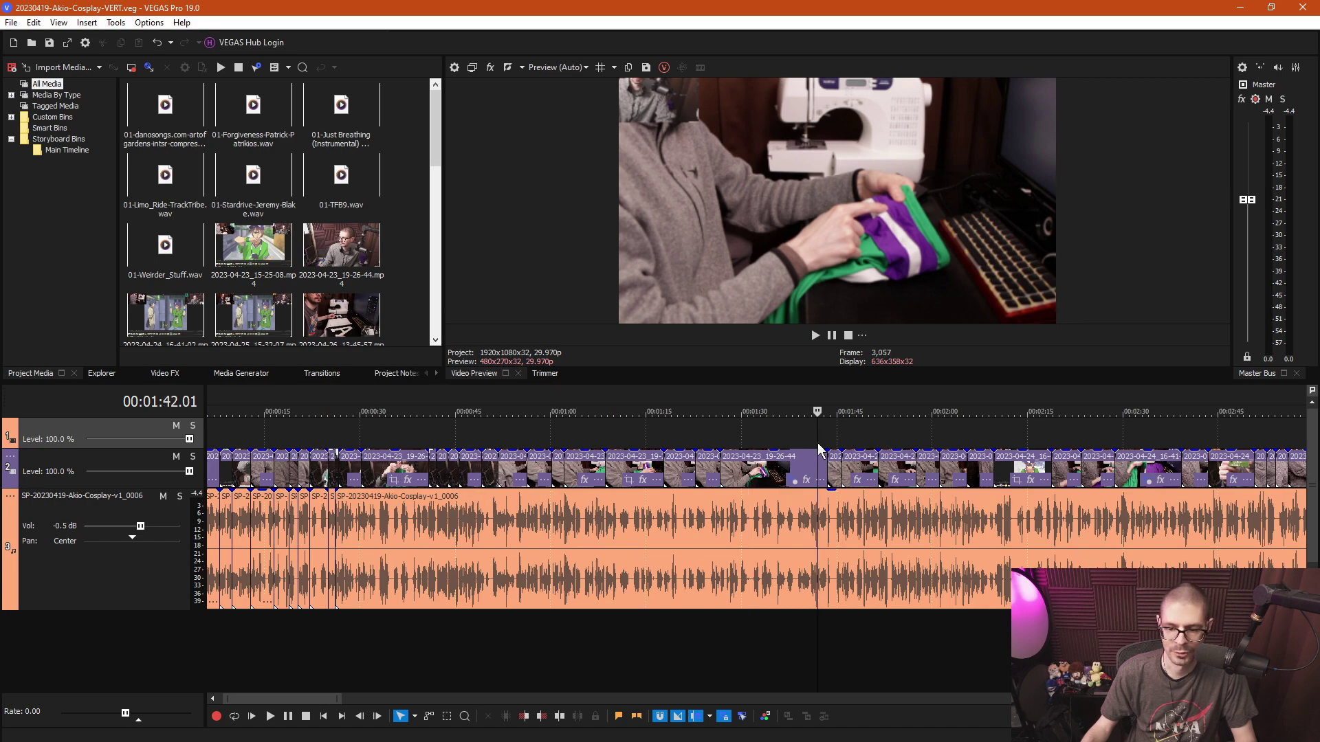
pyautogui.press('space')
pyautogui.scroll(2, 822, 466)
pyautogui.scroll(2, 821, 466)
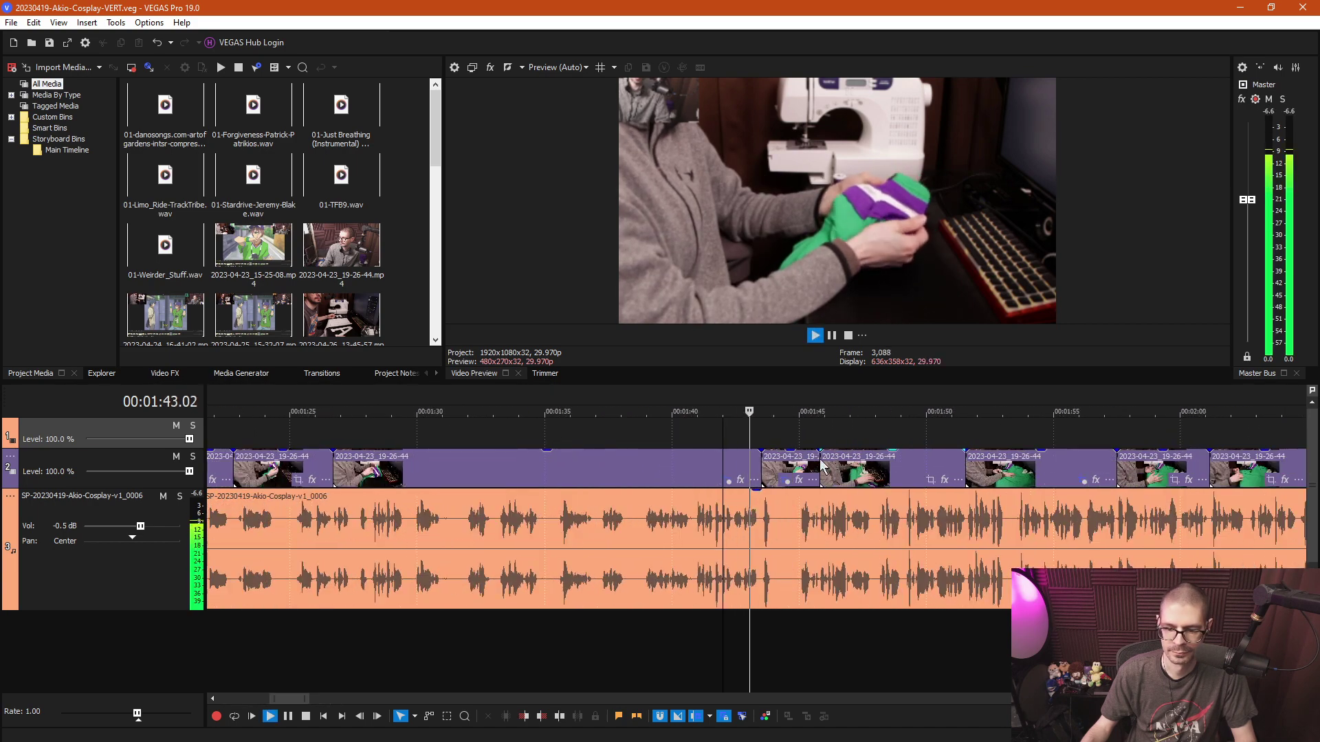
pyautogui.press('space')
pyautogui.scroll(-2, 922, 454)
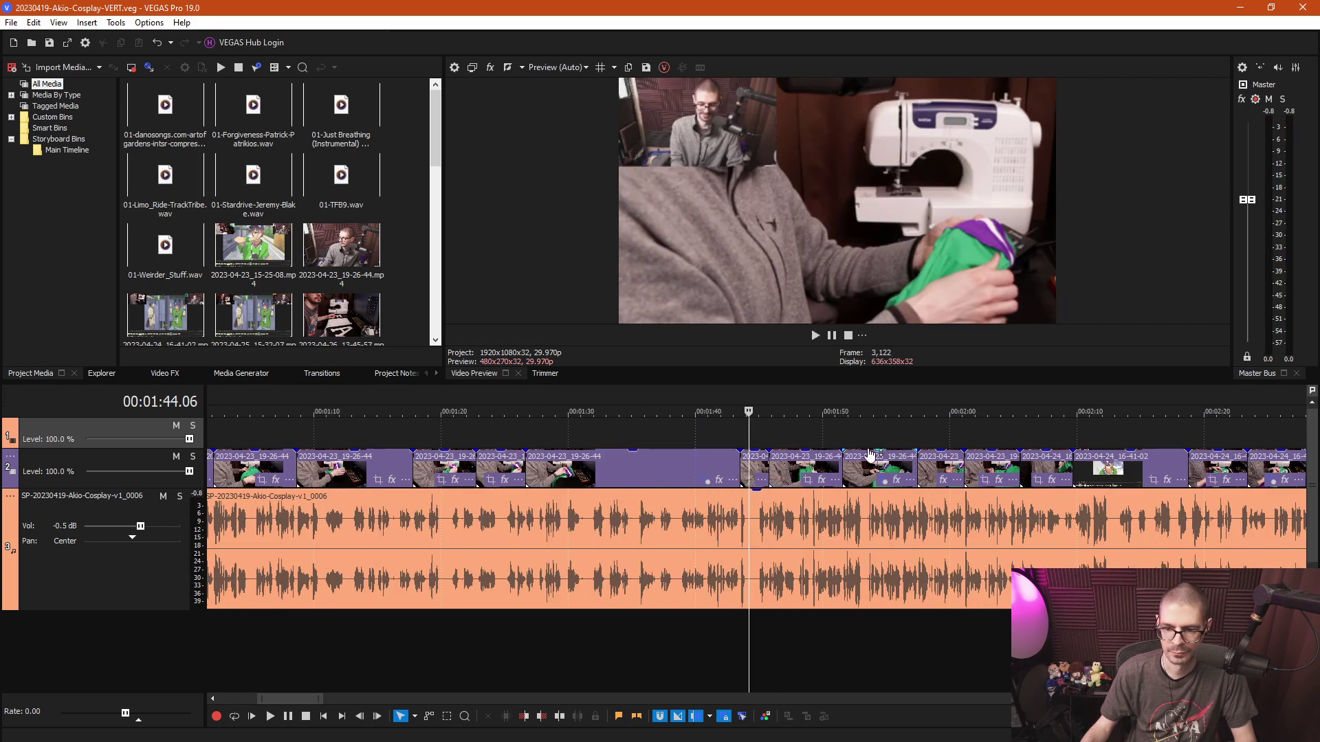
# Preview the footage around 00:01:48 and from 00:02:02.14 for another sewing highlight.
pyautogui.click(804, 435)
pyautogui.scroll(-2, 804, 435)
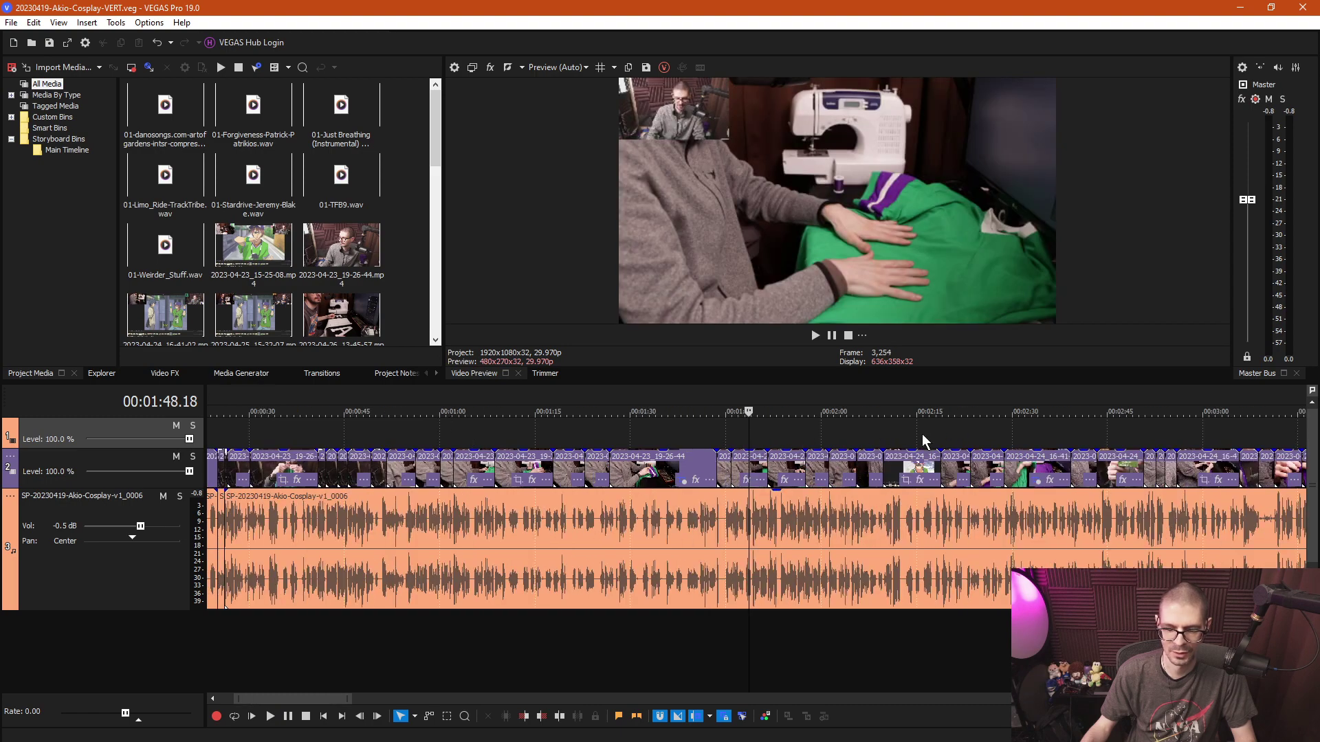
pyautogui.scroll(2, 808, 469)
pyautogui.click(880, 438)
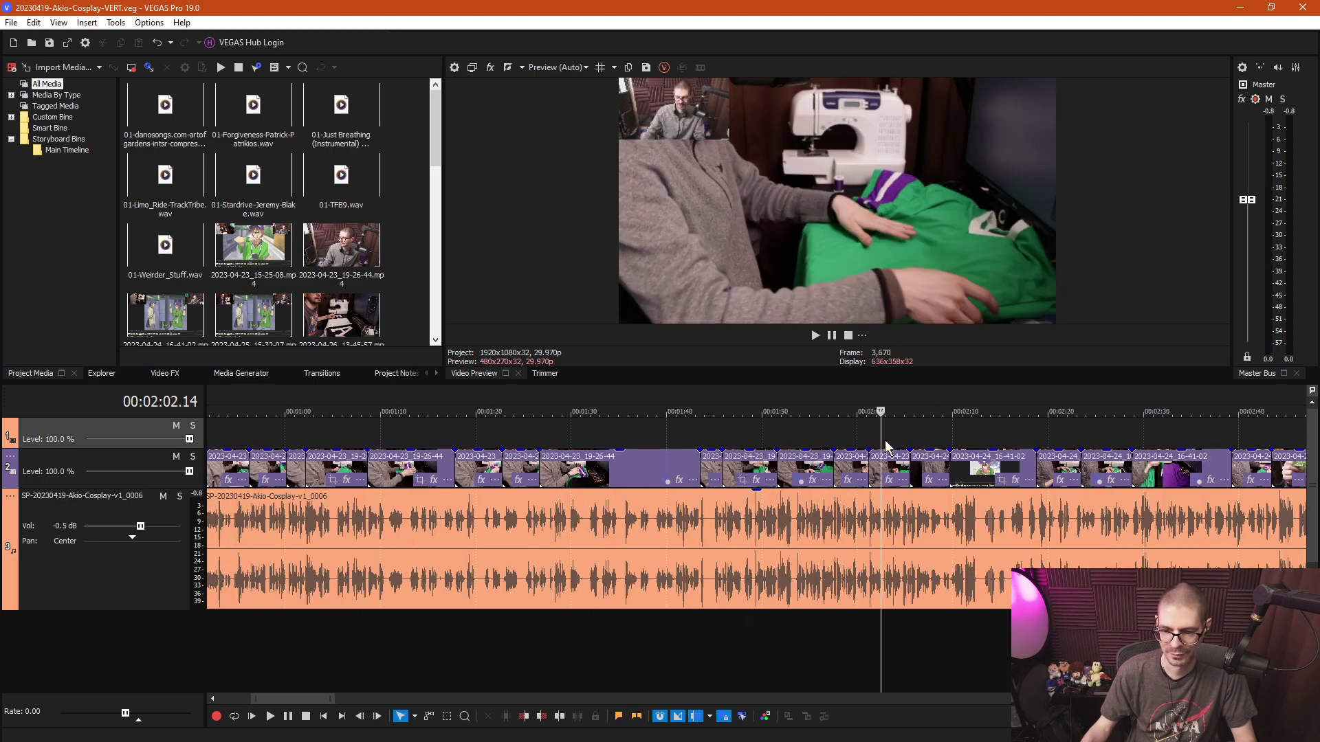
pyautogui.press('space')
pyautogui.scroll(-2, 885, 440)
pyautogui.press('space')
pyautogui.scroll(-3, 915, 459)
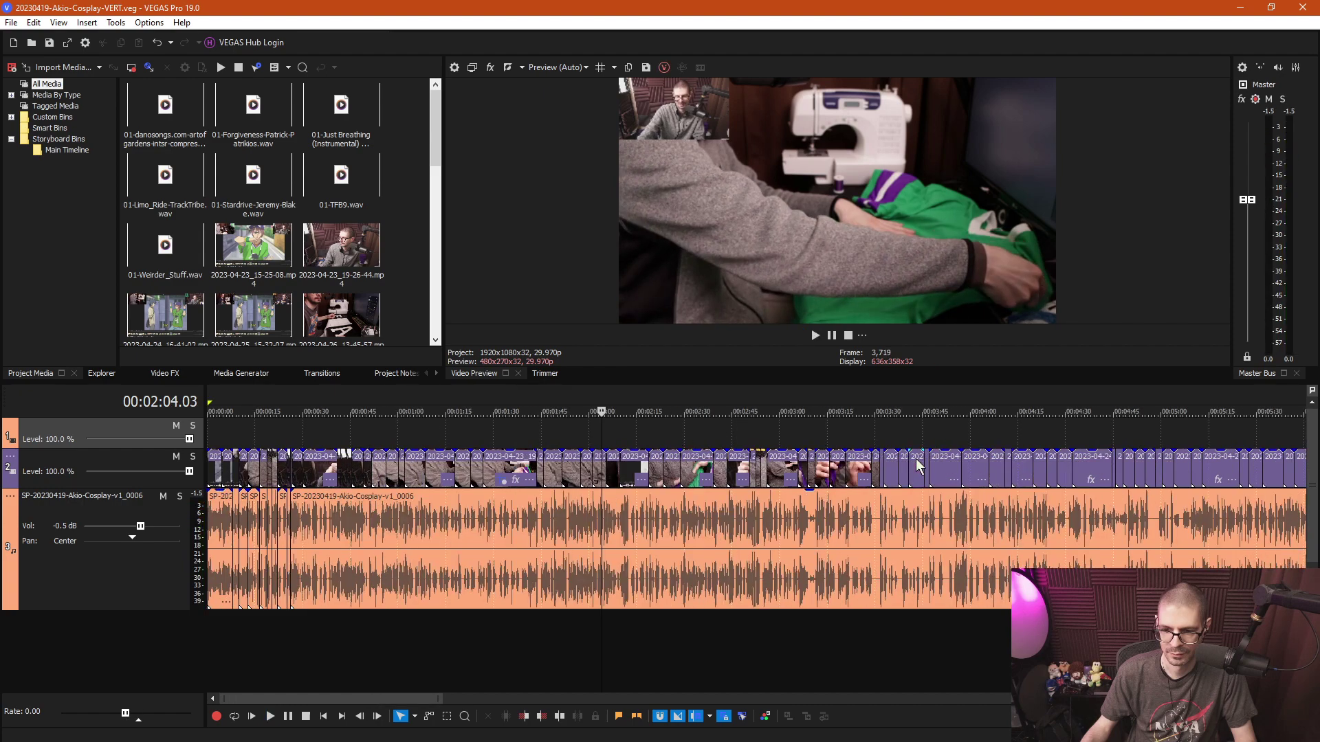
# Preview the purple collar footage around 00:03:53 and from about 00:03:47 to find the highlight's boundaries.
pyautogui.click(762, 450)
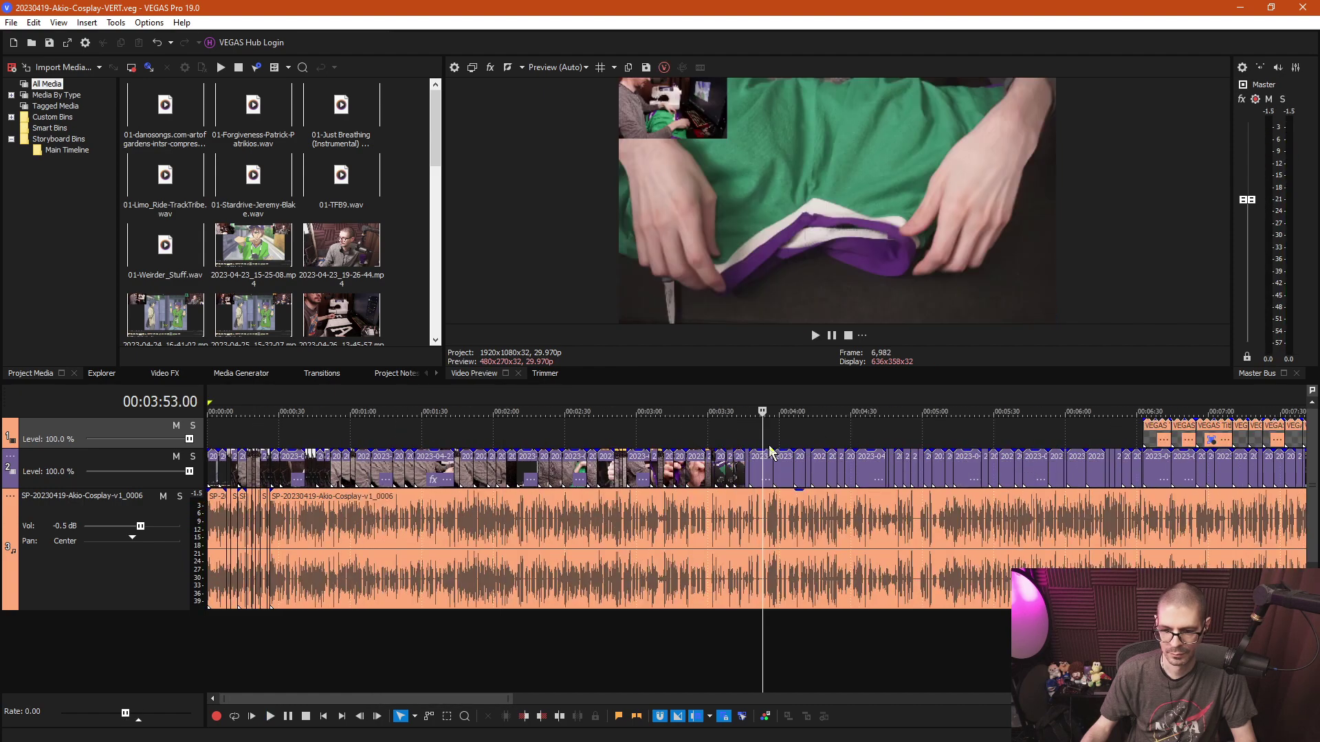
pyautogui.scroll(4, 771, 454)
pyautogui.press('space')
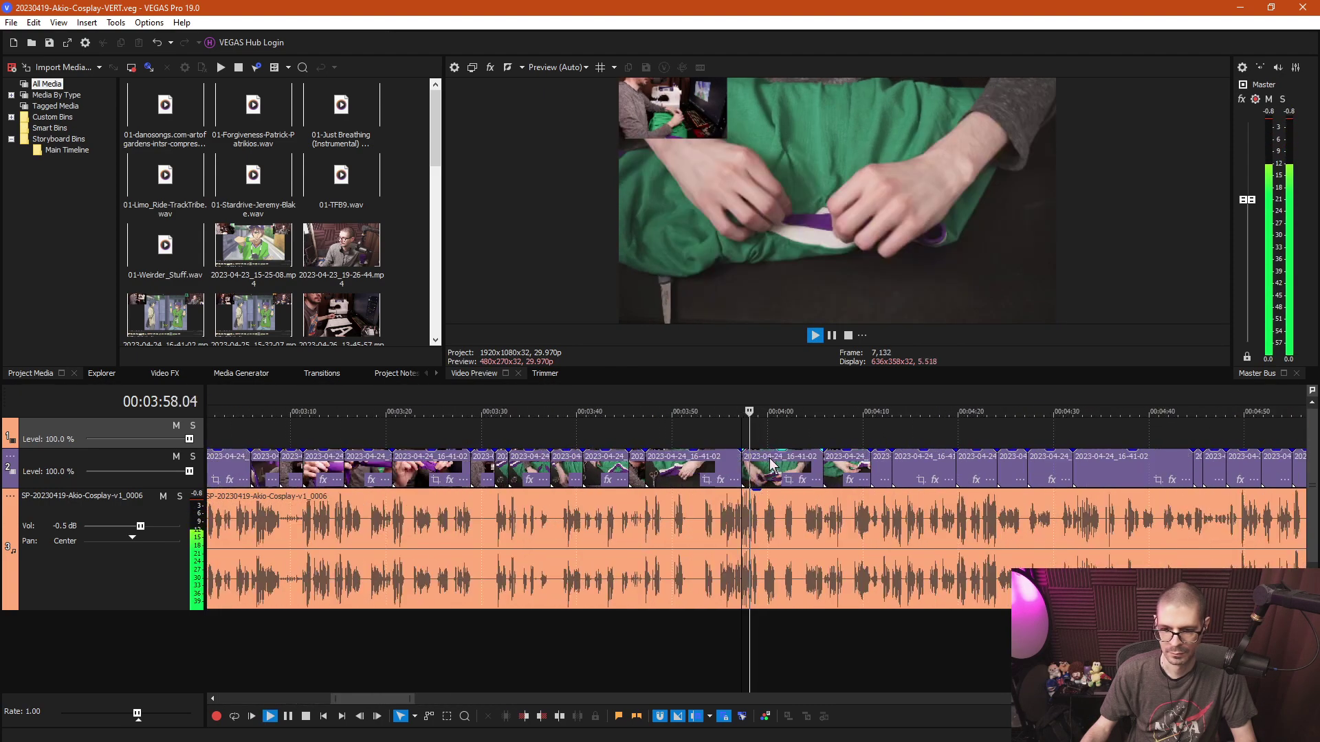
pyautogui.press('space')
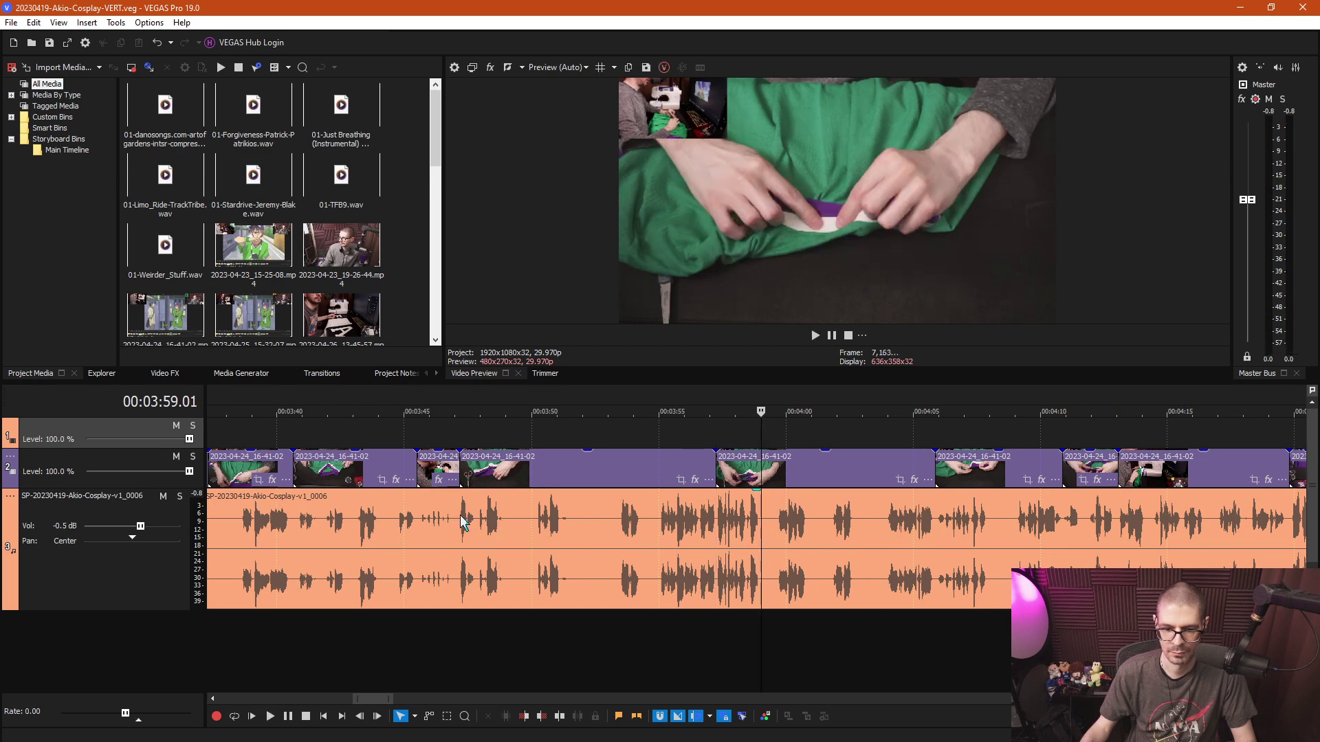
pyautogui.click(461, 515)
pyautogui.press('space')
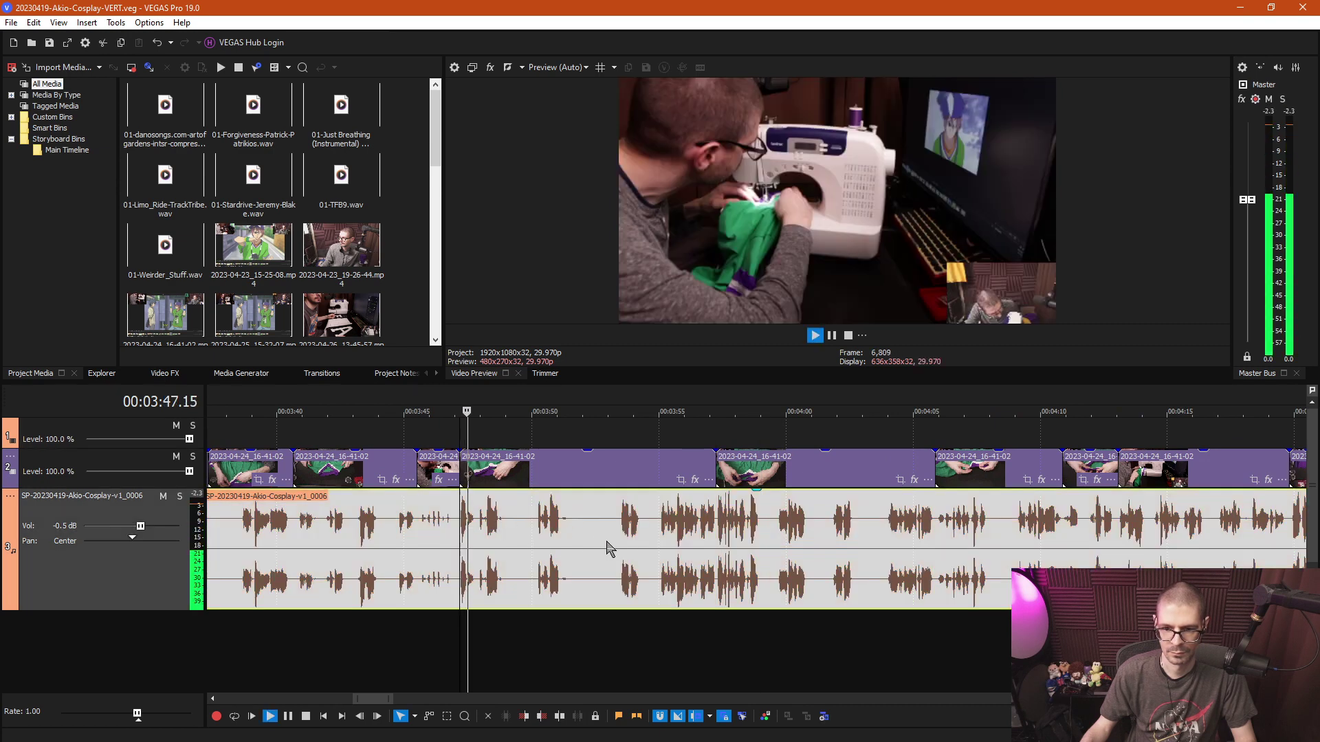
pyautogui.scroll(2, 680, 546)
pyautogui.press('space')
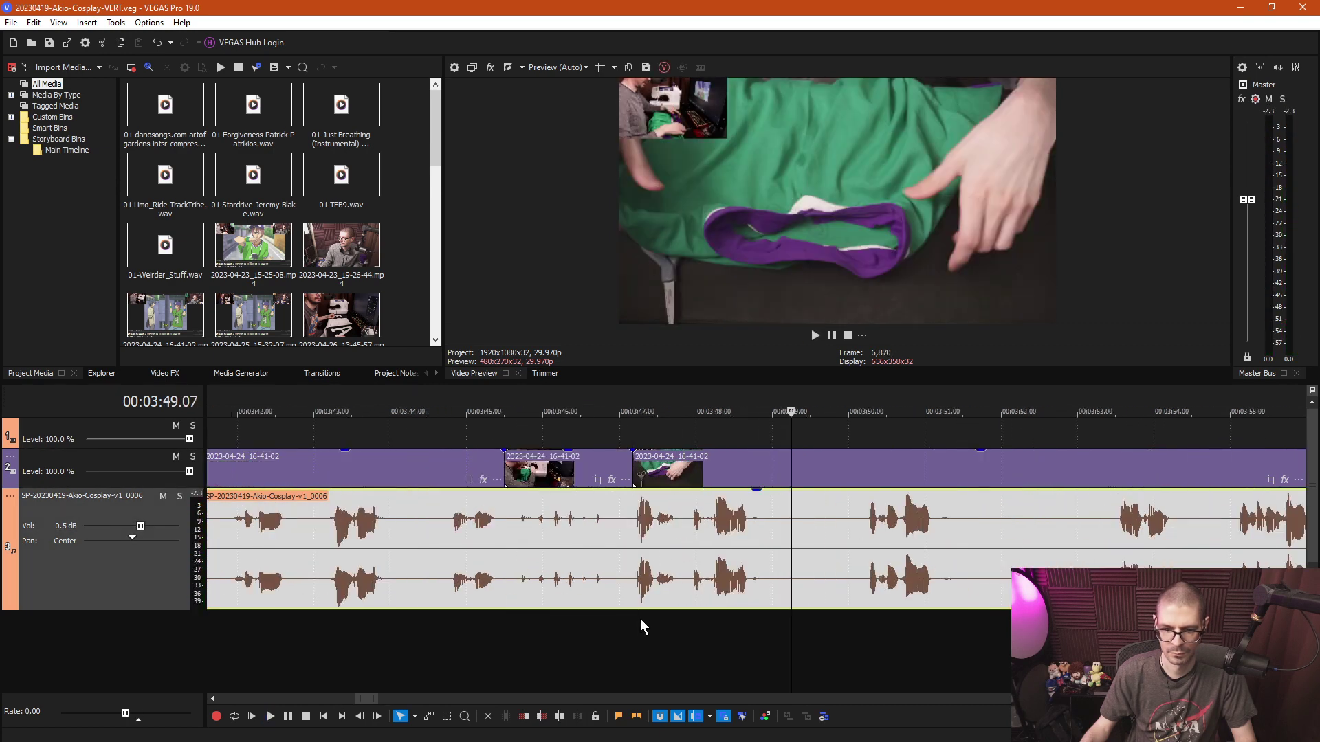
# Split the footage at 00:03:47.05 and 00:03:51.19 to isolate the collar highlight.
pyautogui.press('s')
pyautogui.scroll(1, 630, 630)
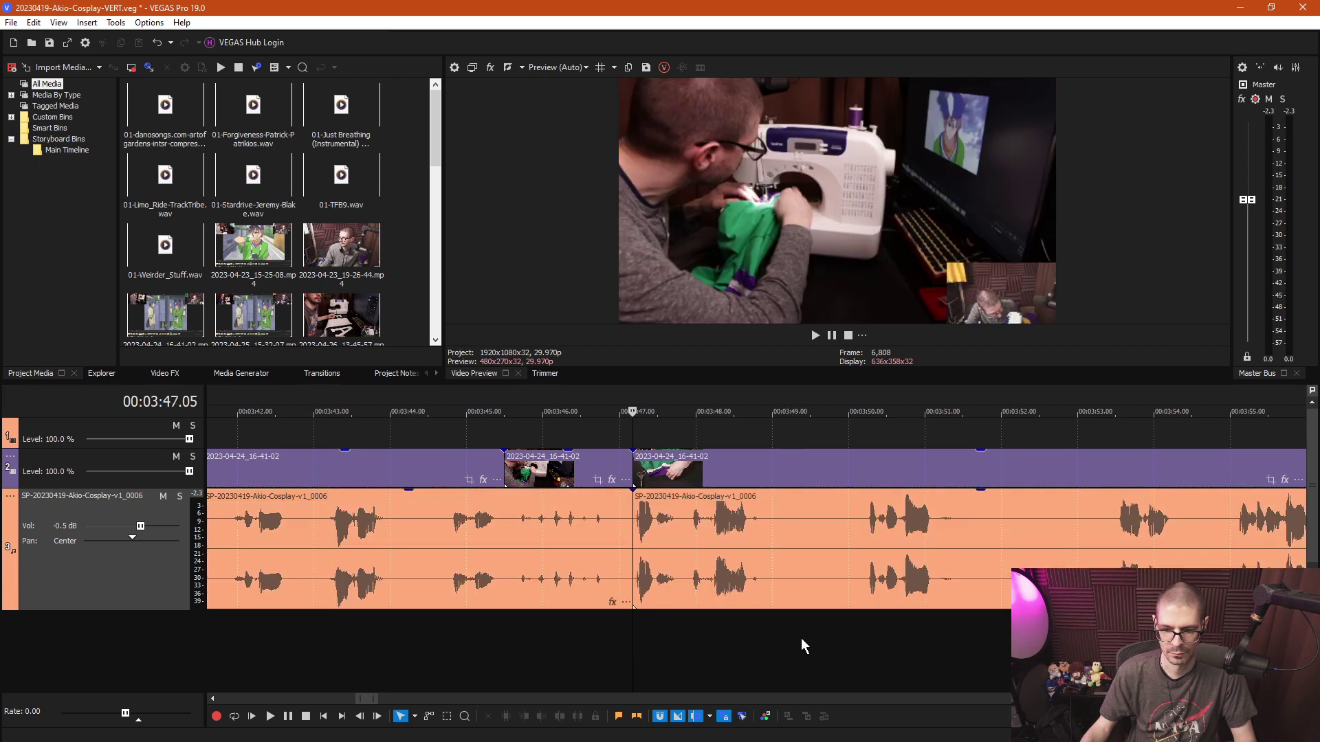
pyautogui.click(860, 633)
pyautogui.press('space')
pyautogui.press('Return')
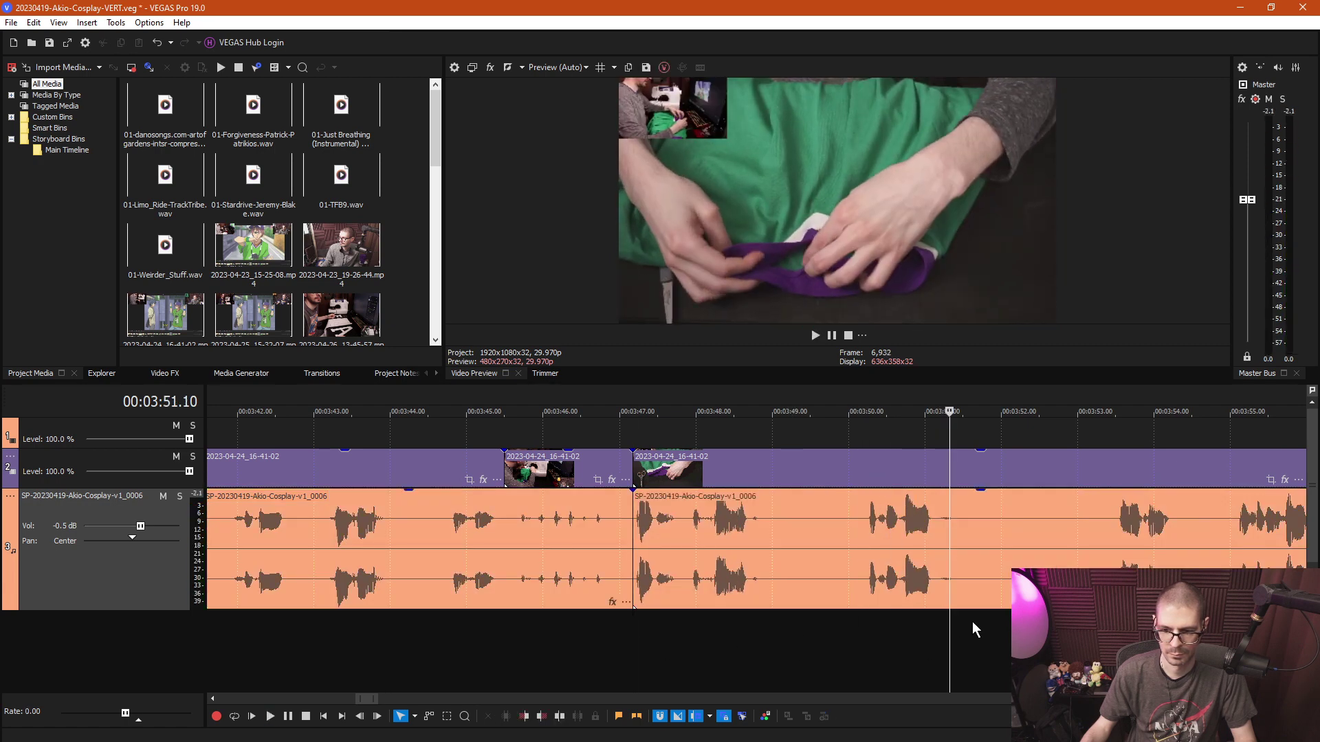
pyautogui.click(972, 623)
pyautogui.press('s')
# Delete the video and audio from about 00:00:26 up to the split at 00:03:47.05.
pyautogui.scroll(-6, 733, 641)
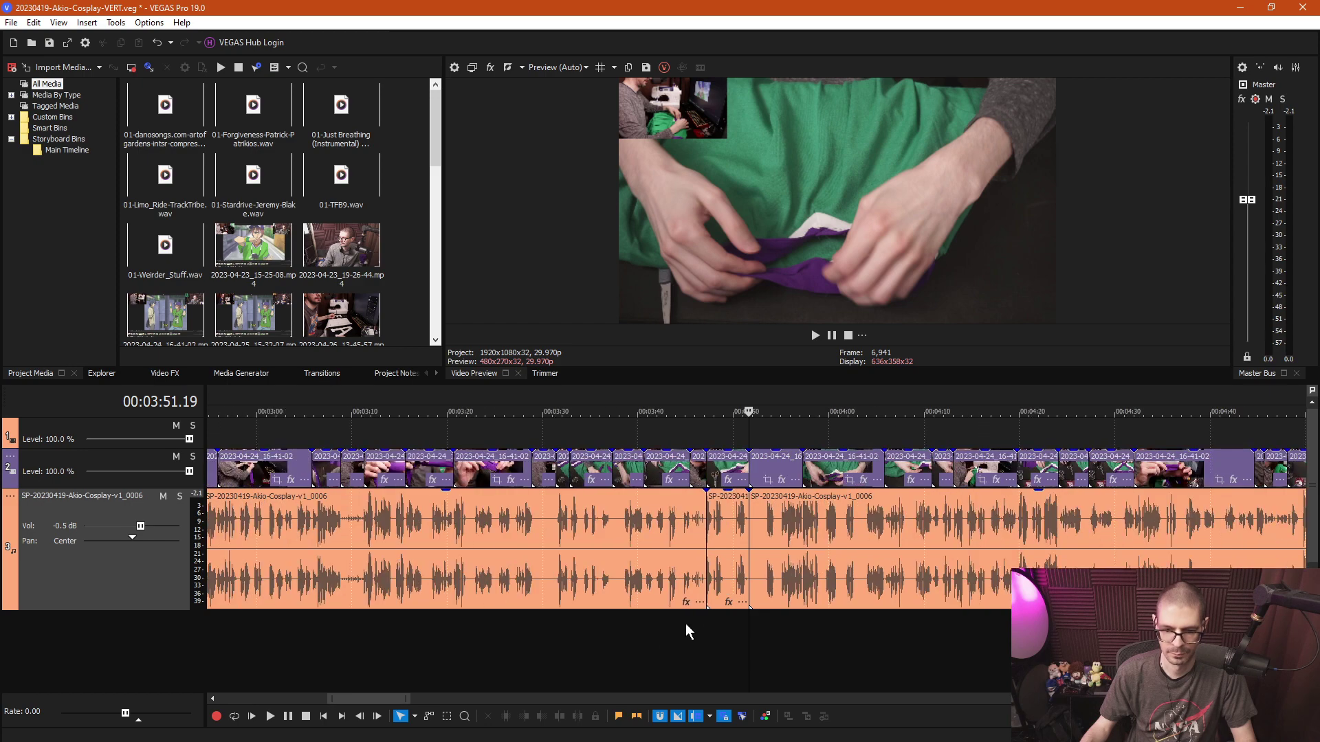
pyautogui.press('d')
pyautogui.moveTo(699, 624); pyautogui.dragTo(459, 382)
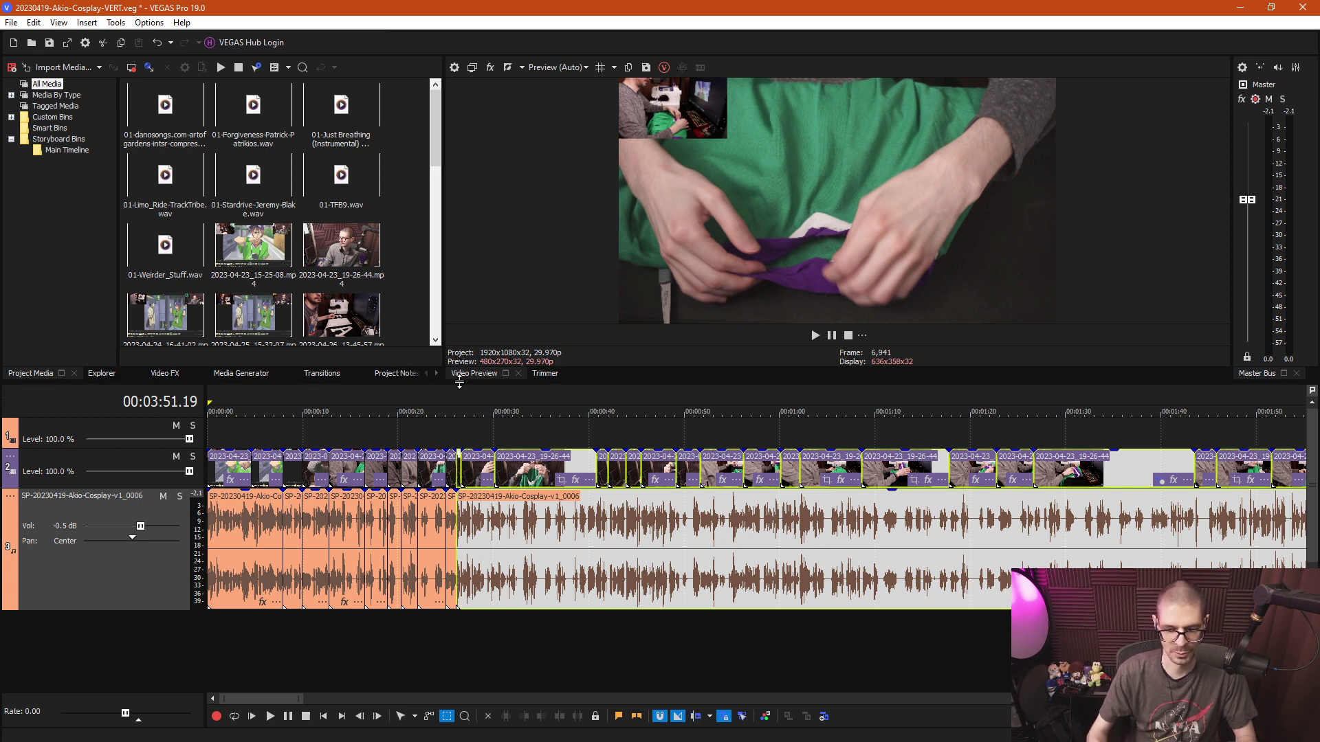
pyautogui.moveTo(495, 468); pyautogui.dragTo(738, 505)
pyautogui.click(738, 487)
pyautogui.scroll(2, 732, 492)
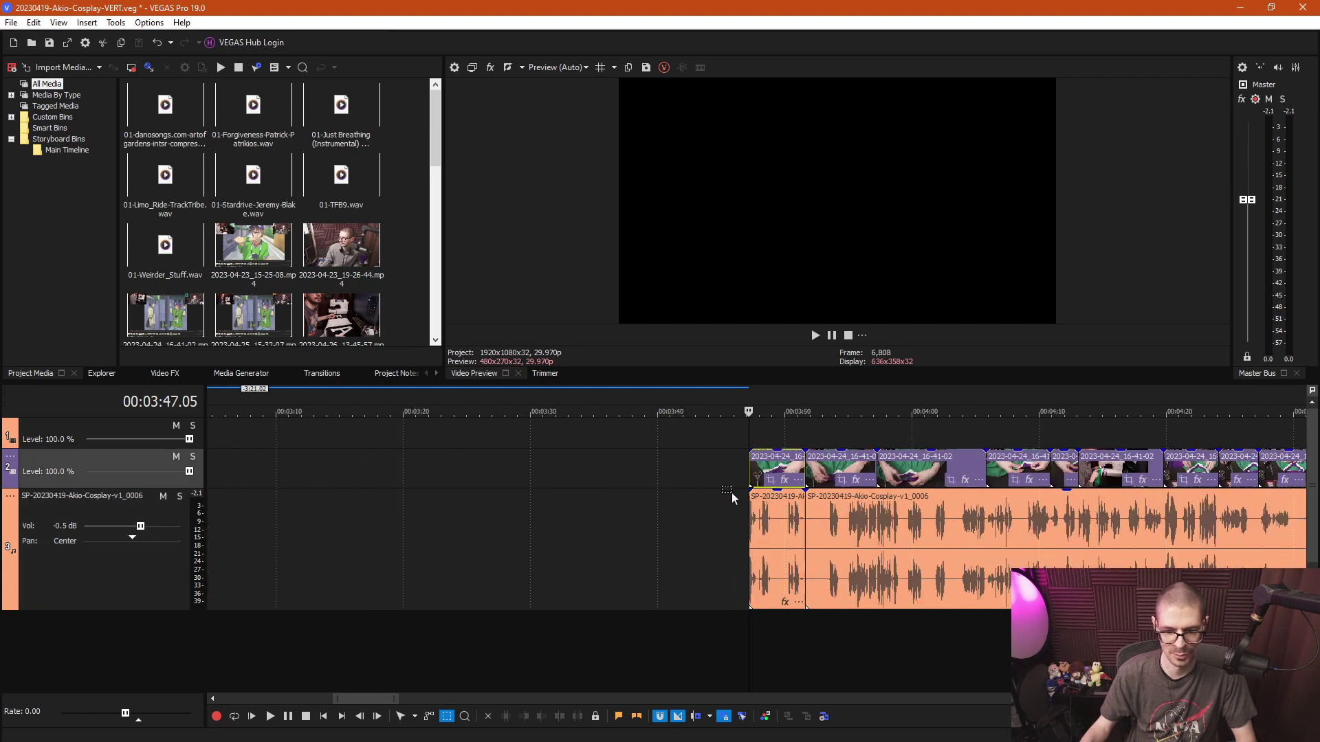
pyautogui.scroll(-3, 513, 530)
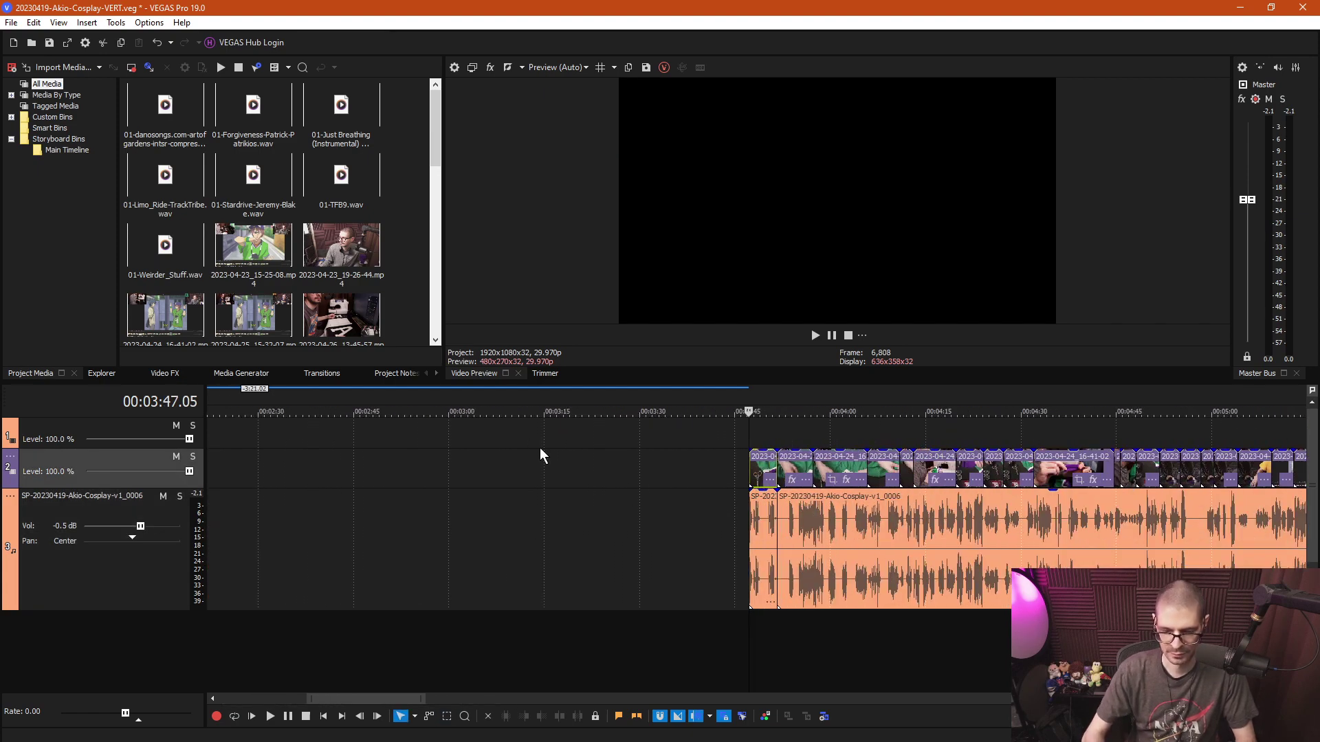
# Move all the remaining clips earlier so the collar highlight directly follows the kept clips at about 00:00:26.
pyautogui.hotkey('ctrl', 'd')
pyautogui.moveTo(756, 572); pyautogui.dragTo(240, 536)
pyautogui.scroll(-3, 616, 520)
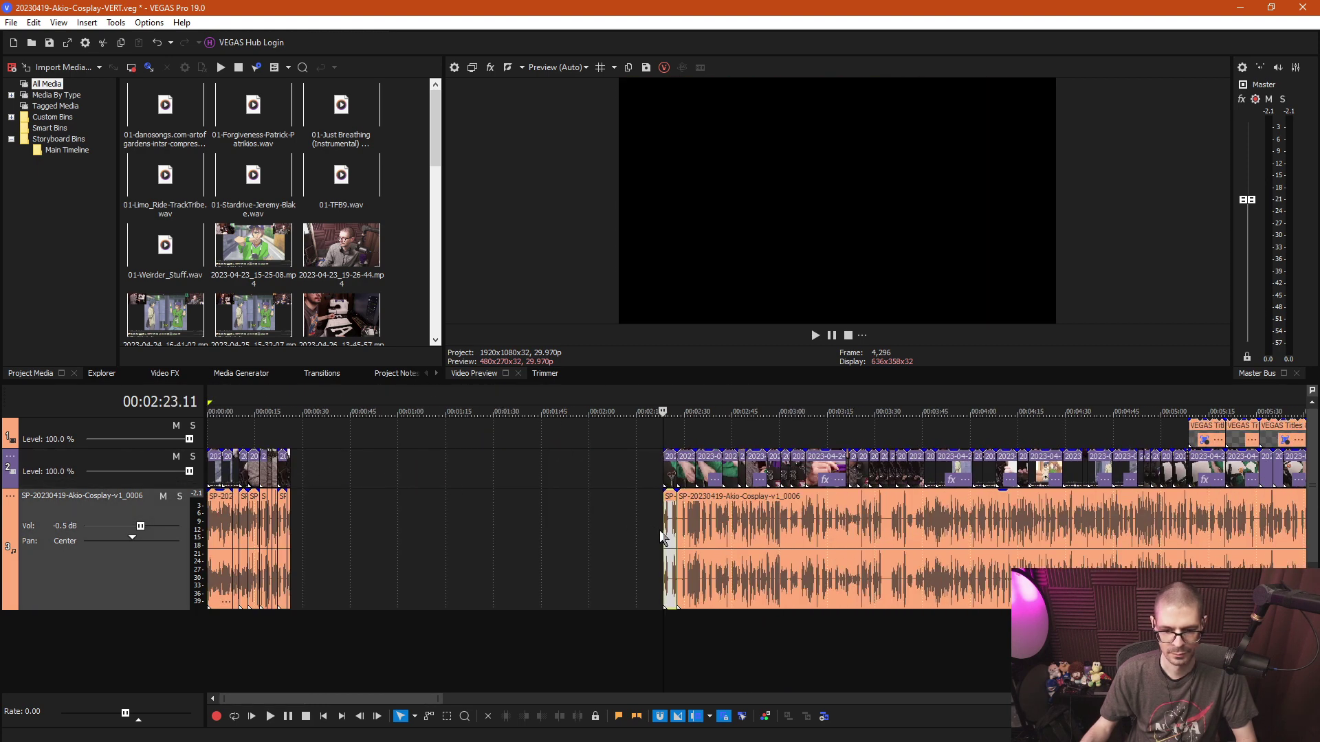
pyautogui.moveTo(671, 539); pyautogui.dragTo(302, 524)
pyautogui.click(289, 523)
pyautogui.scroll(5, 292, 523)
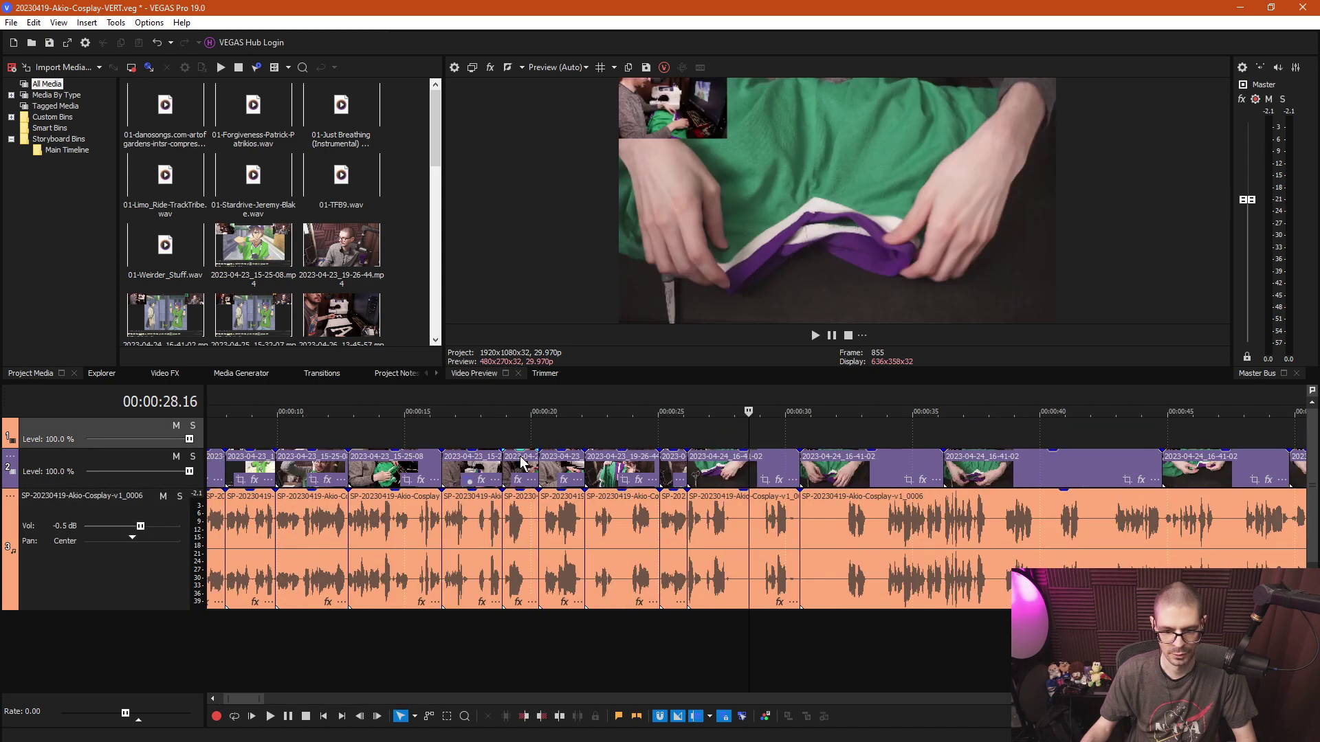
# Play back the cut into the collar highlight at about 00:00:26 through to its end.
pyautogui.click(495, 533)
pyautogui.press('space')
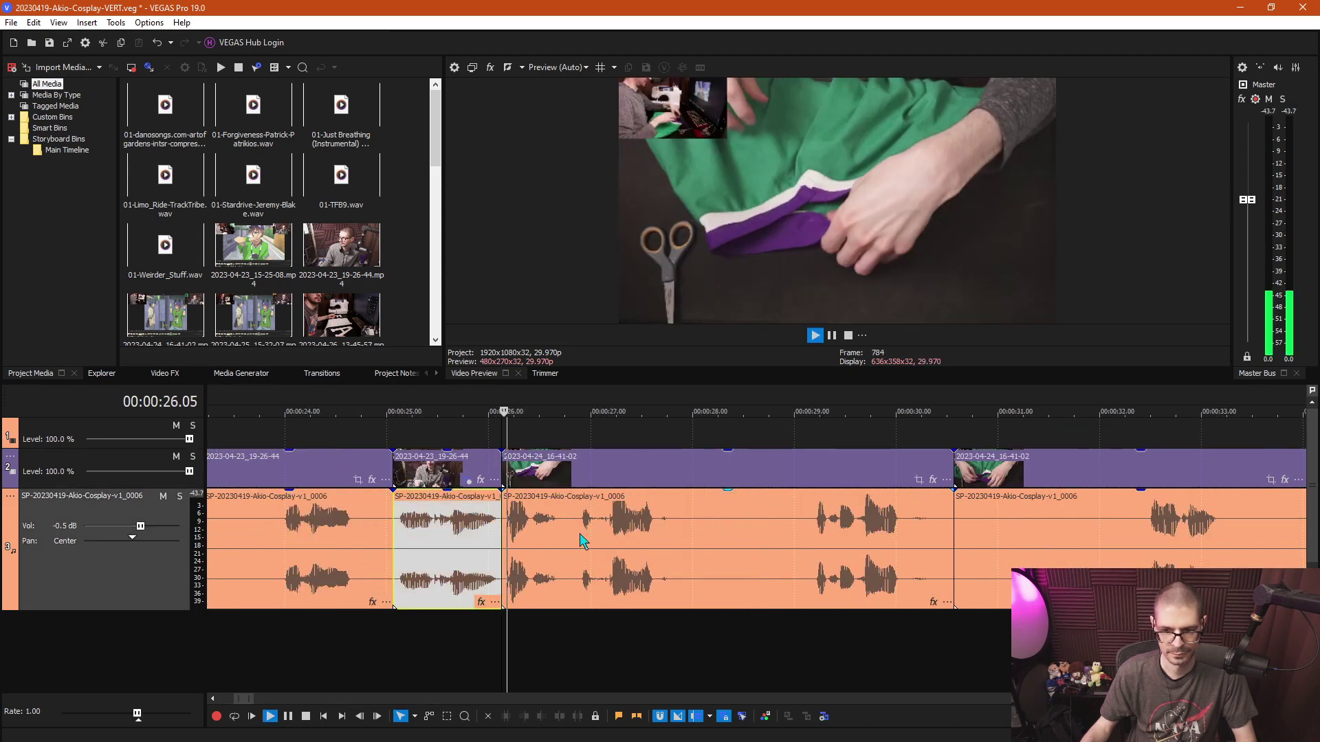
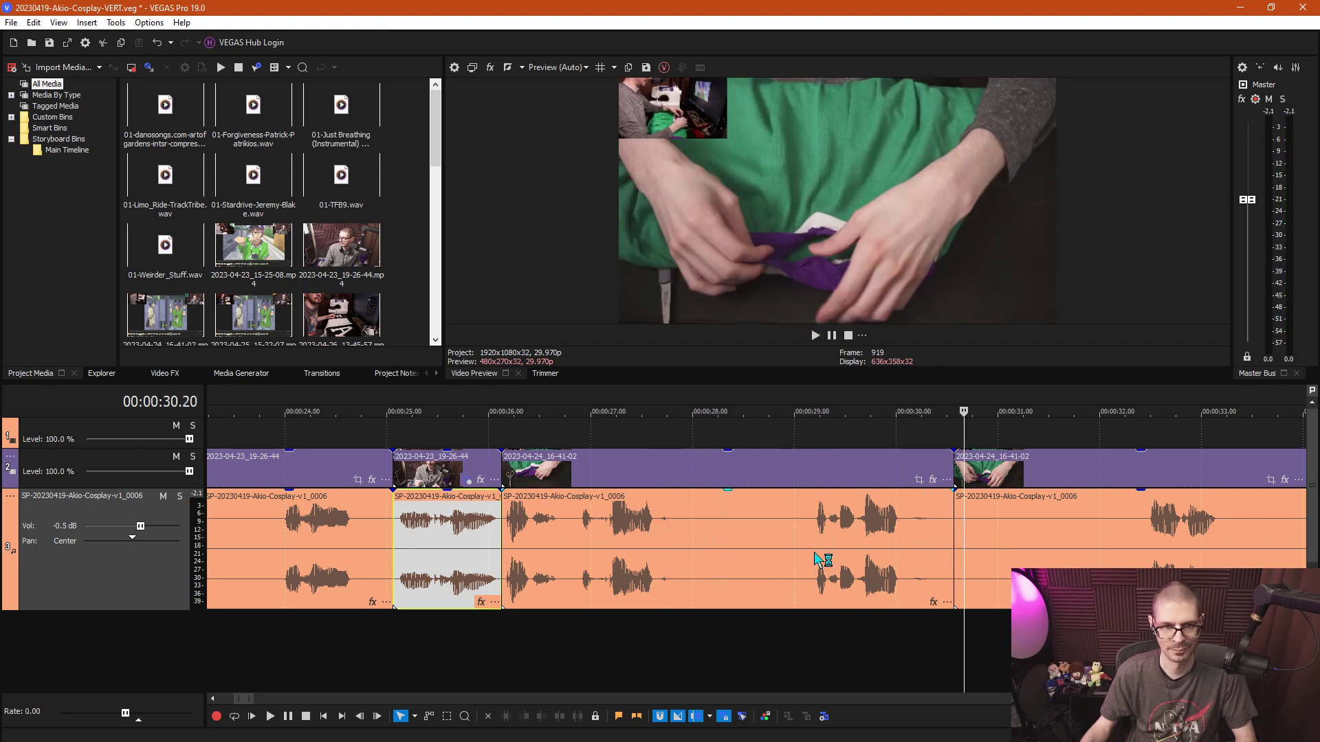
pyautogui.scroll(-2, 818, 561)
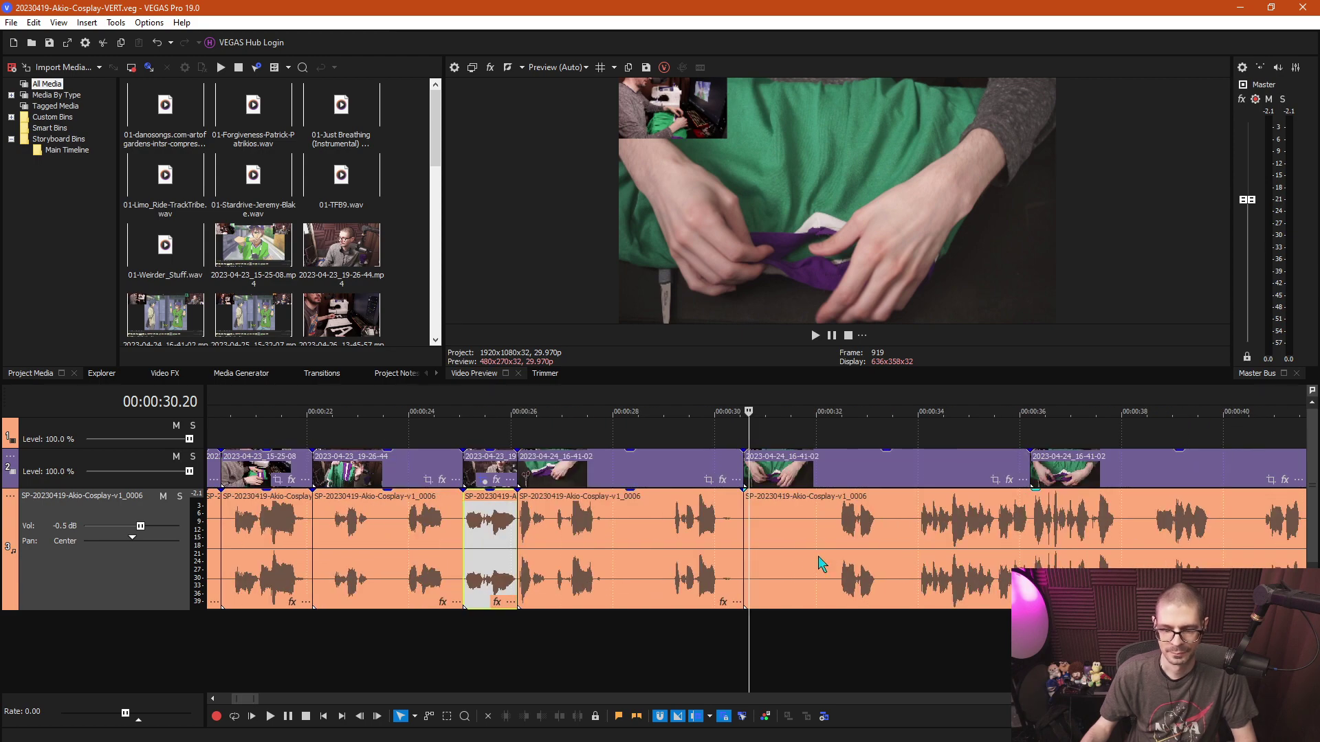
# Preview the footage around 00:00:52, 00:01:38 and 00:01:32 for a highlight of the finished green jersey being worn.
pyautogui.click(747, 552)
pyautogui.scroll(-6, 794, 561)
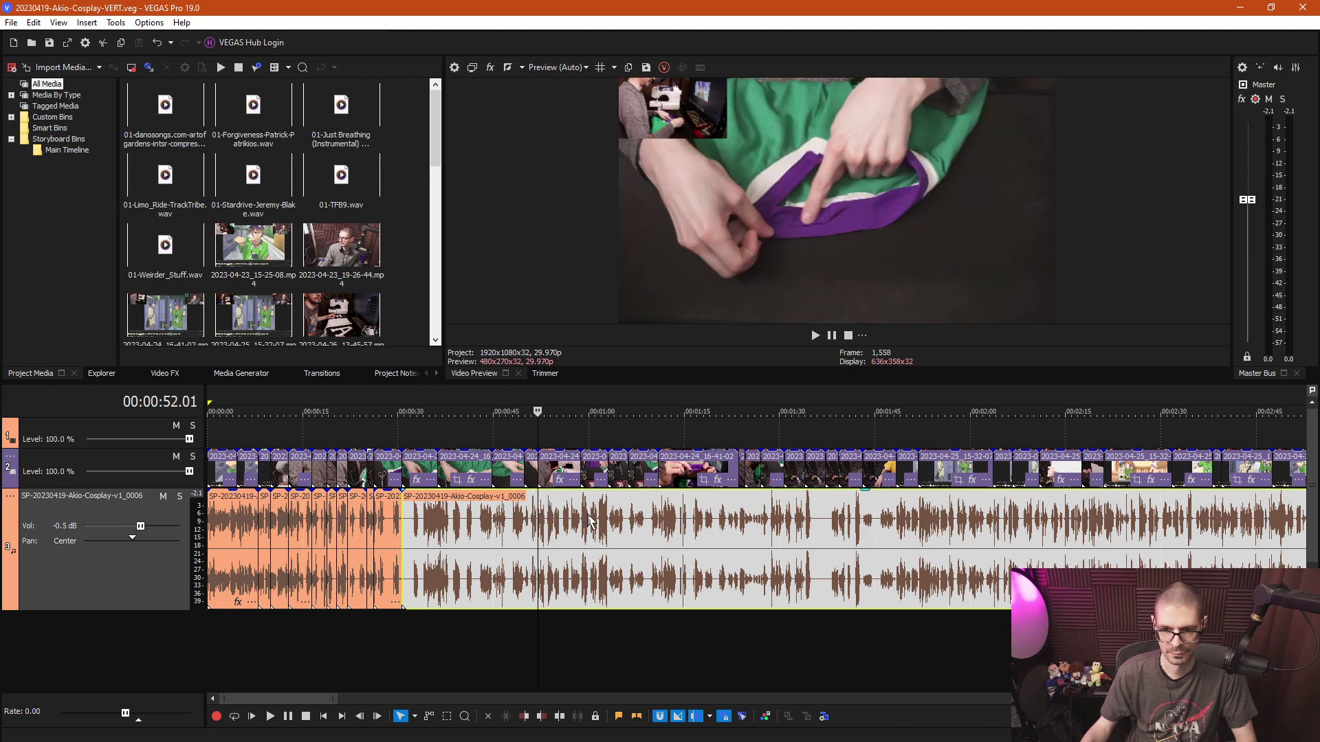
pyautogui.click(838, 521)
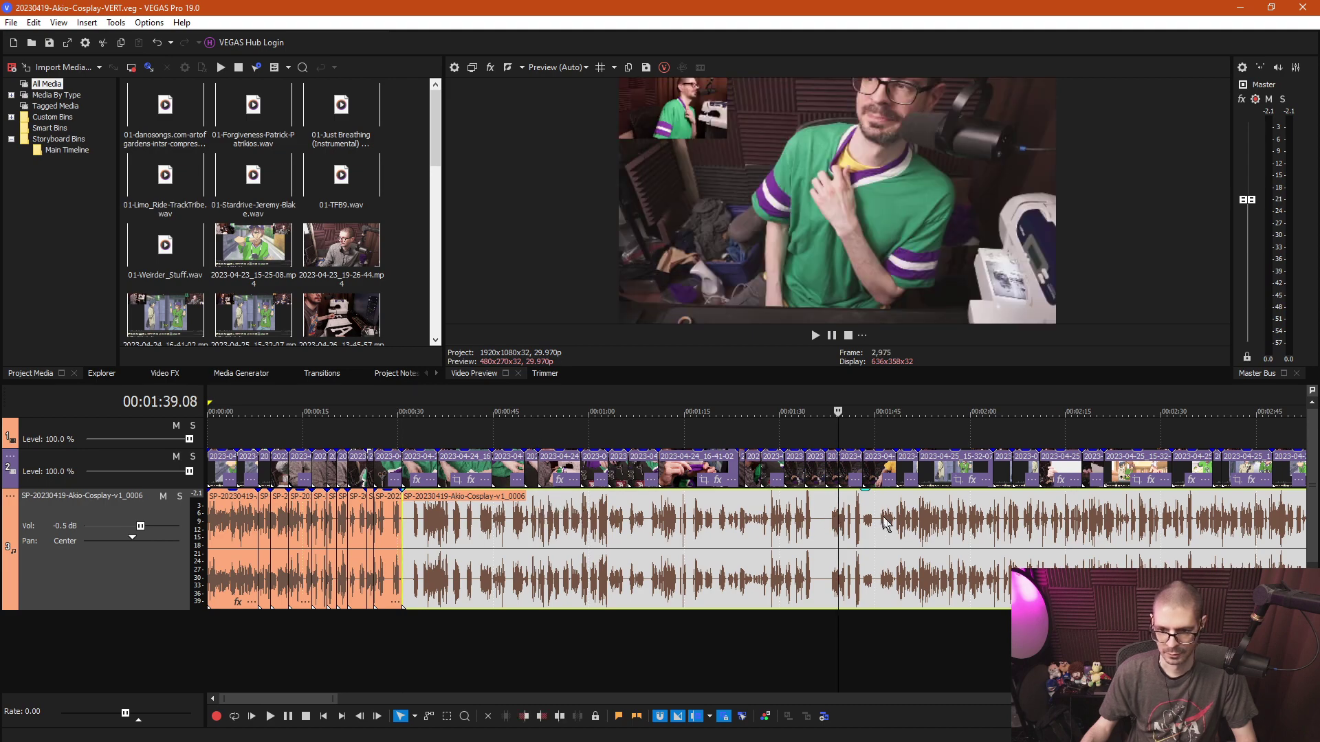
pyautogui.scroll(5, 873, 528)
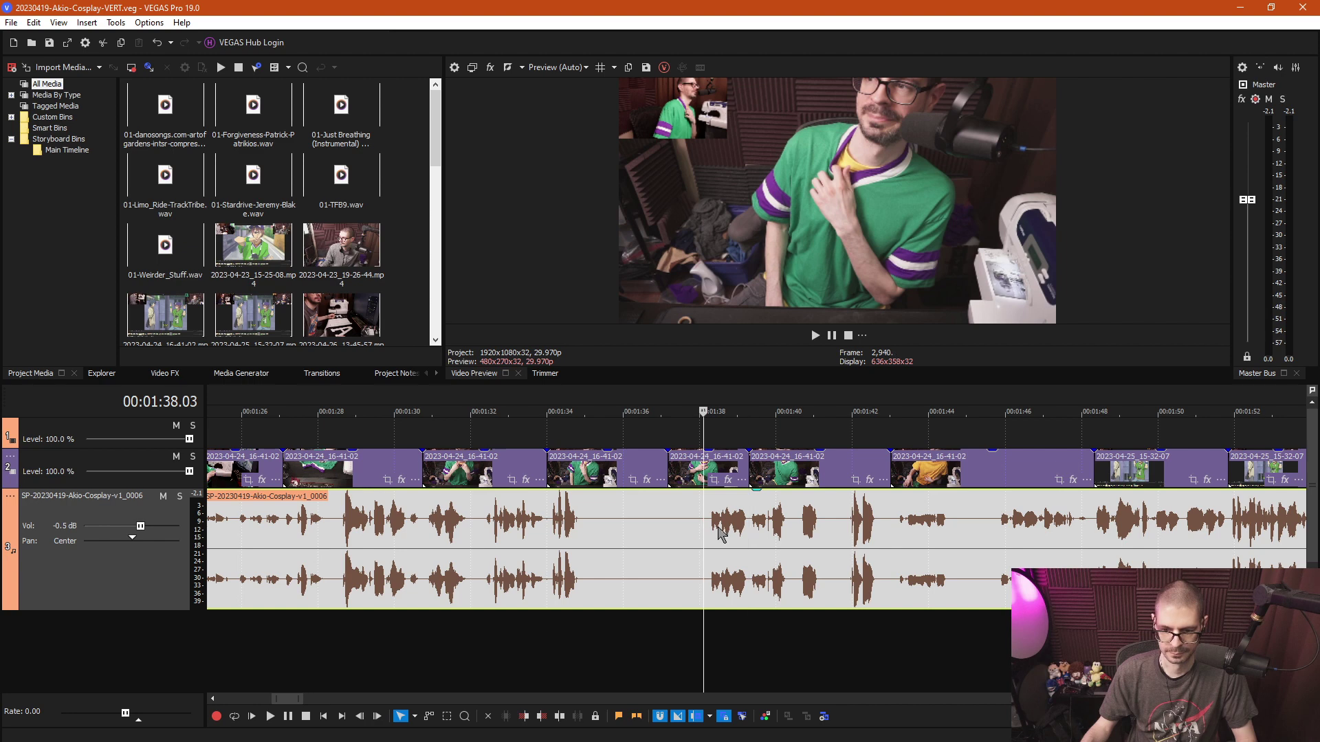
pyautogui.press('space')
pyautogui.scroll(3, 701, 550)
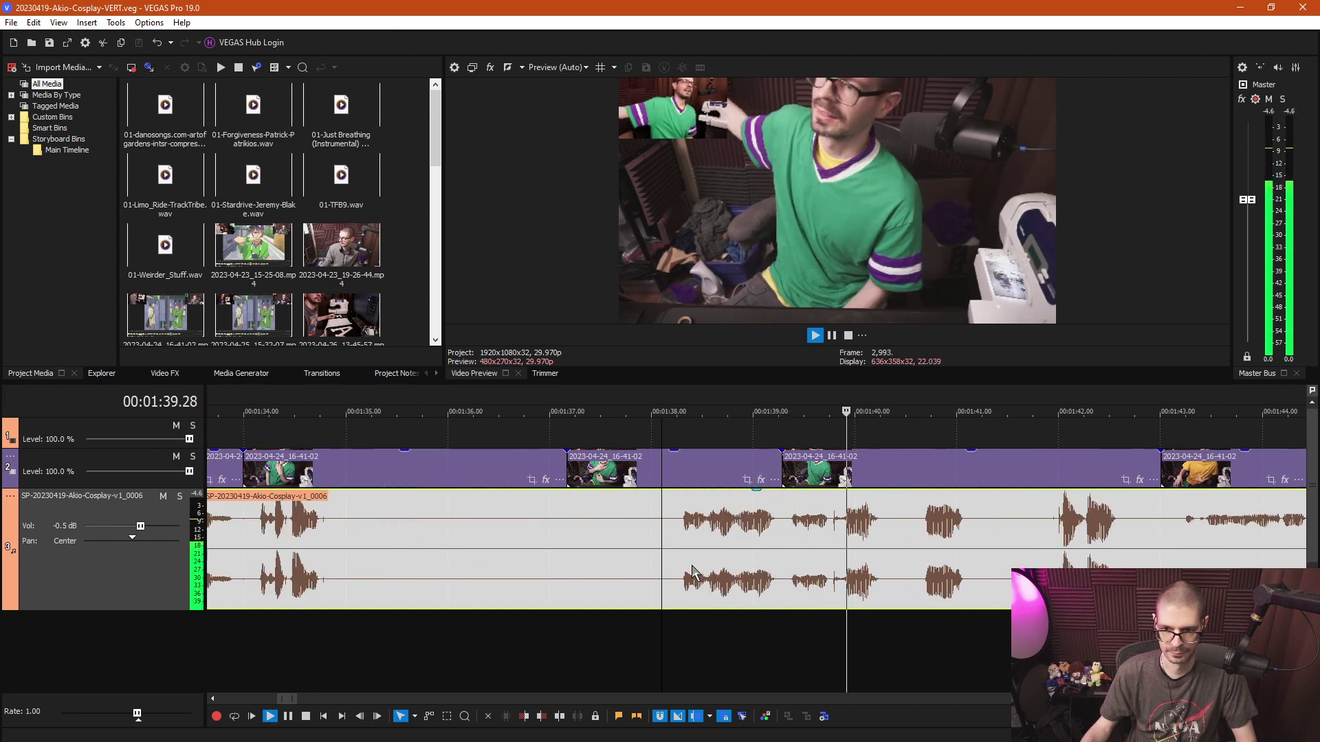
pyautogui.scroll(-3, 692, 573)
pyautogui.press('space')
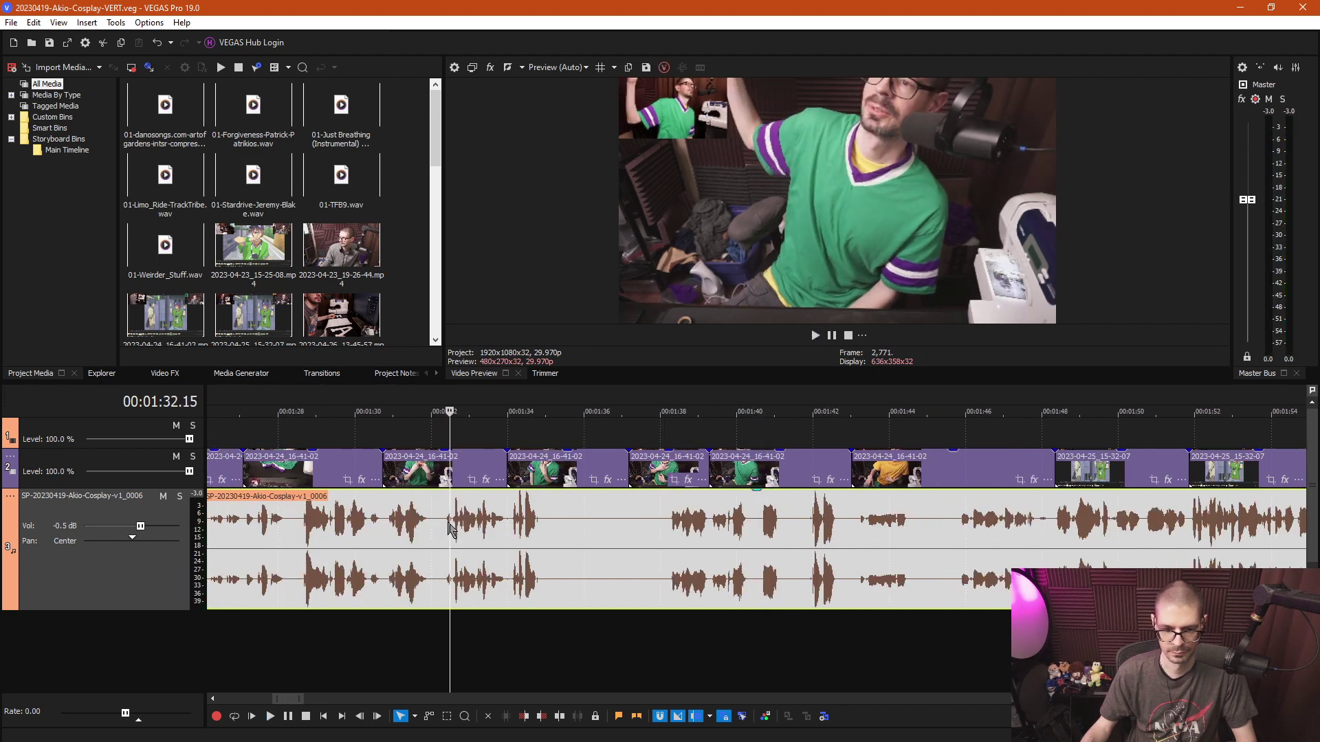
pyautogui.press('space')
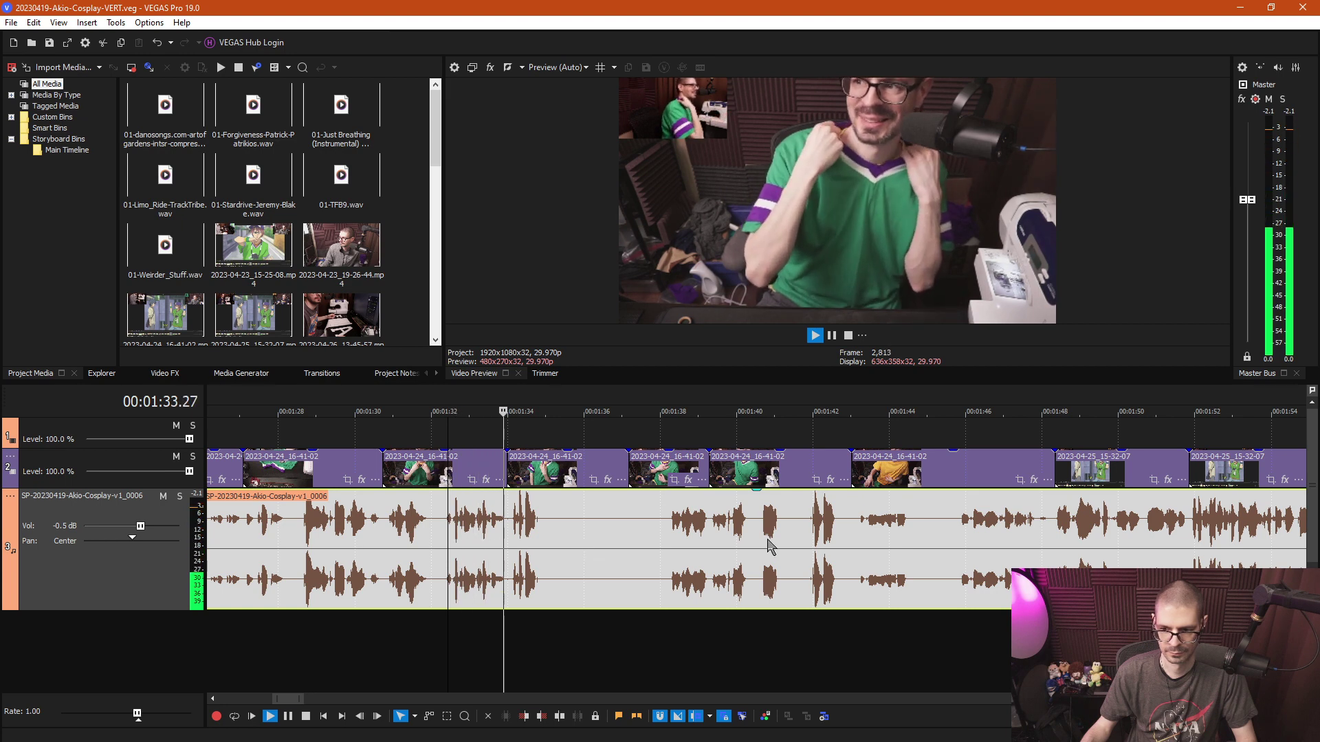
pyautogui.press('space')
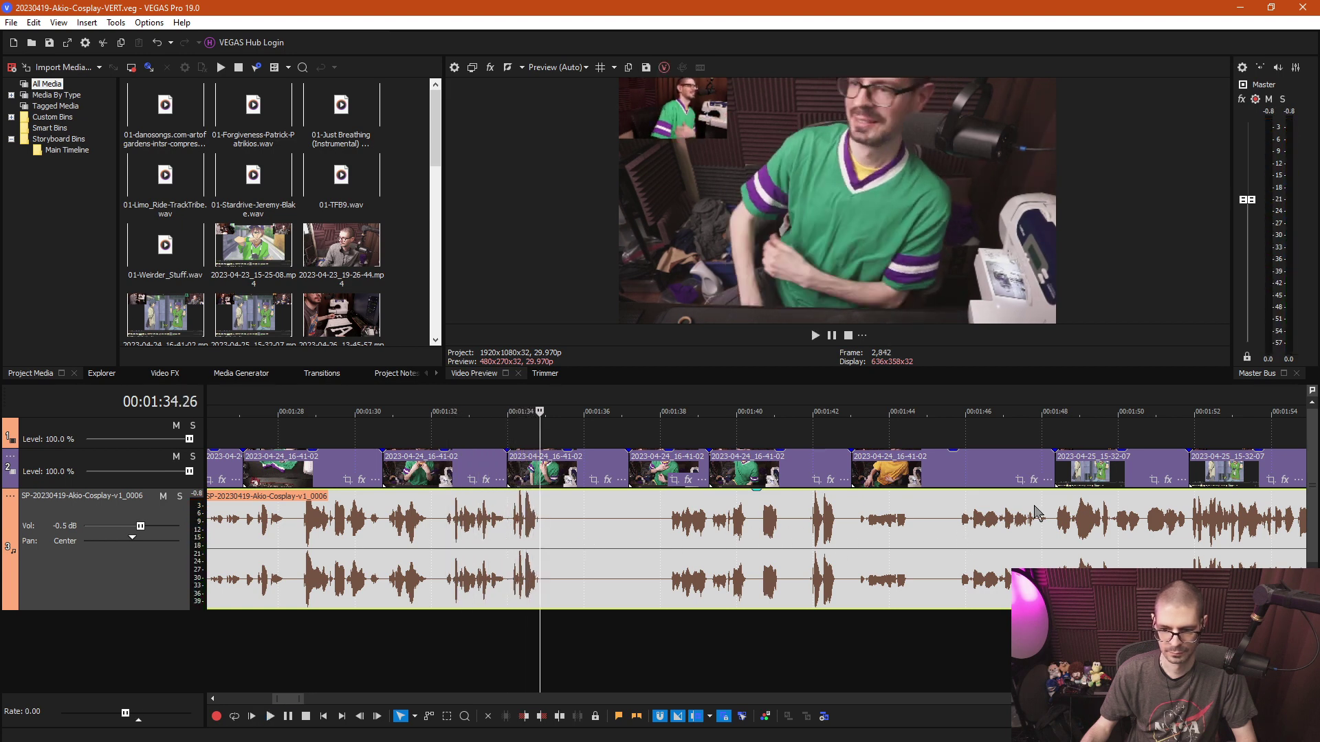
# Split the video and audio at 00:01:32.10 and 00:01:34.23 to isolate the green jersey highlight.
pyautogui.click(448, 557)
pyautogui.scroll(5, 644, 630)
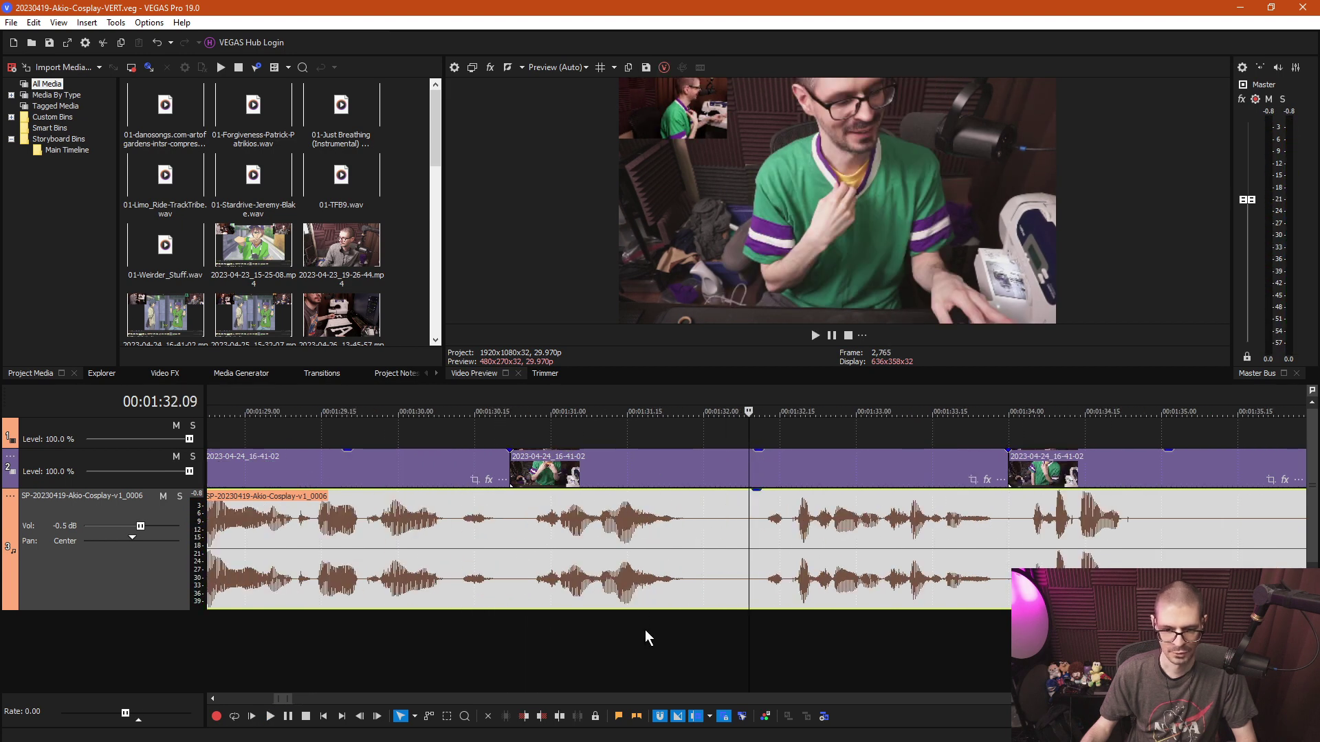
pyautogui.click(755, 630)
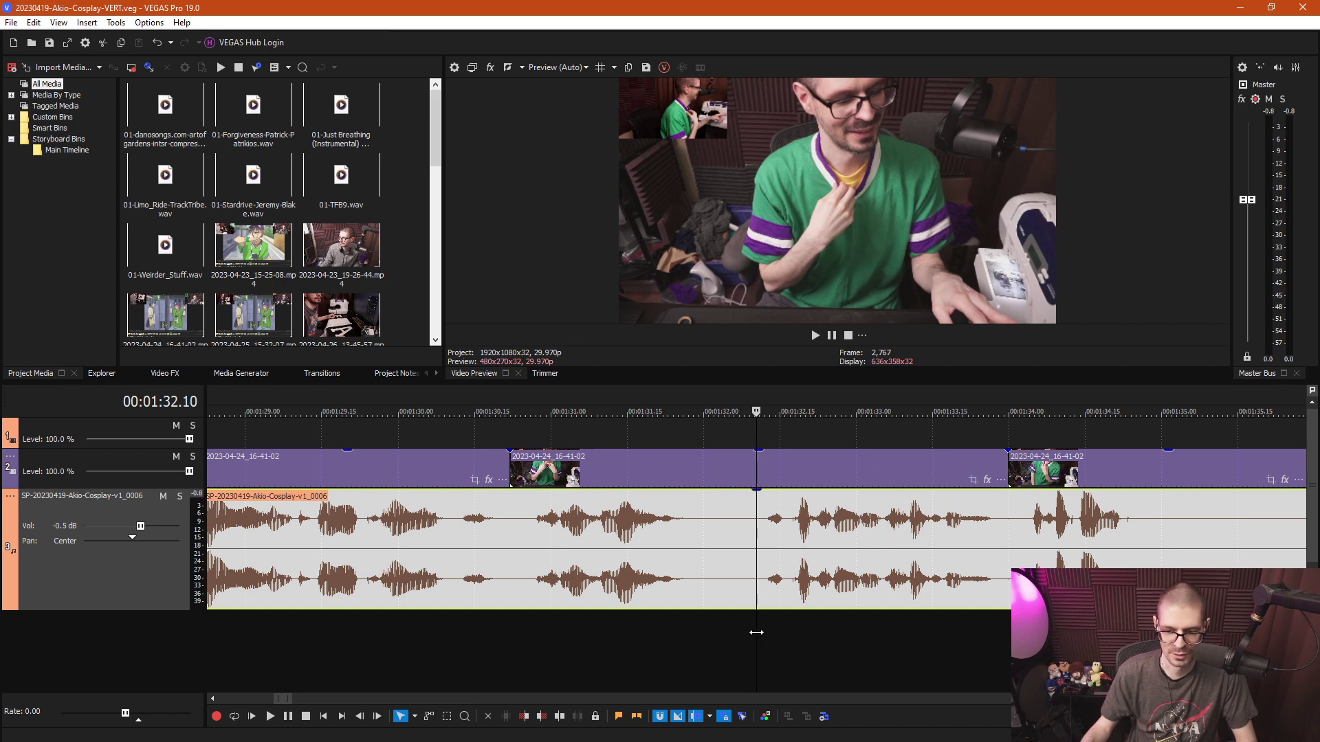
pyautogui.press('s')
pyautogui.click(1125, 630)
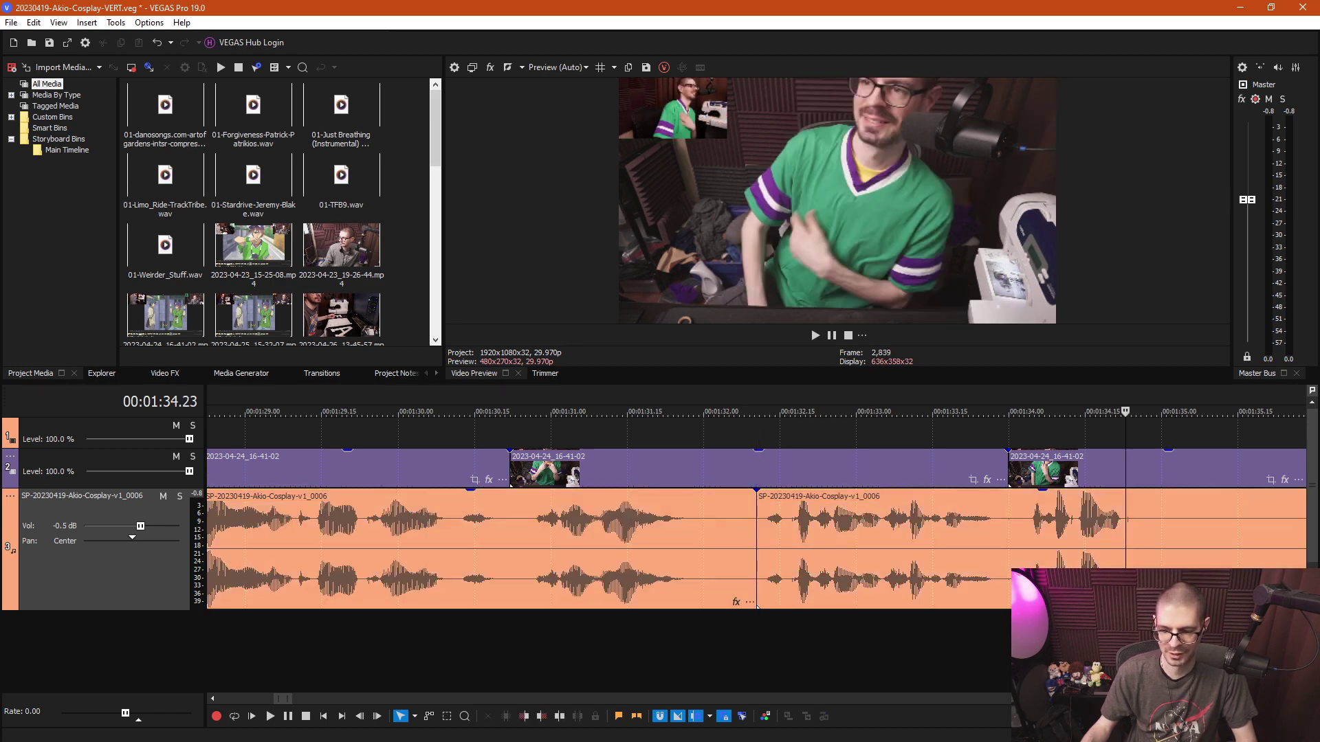
pyautogui.press('s')
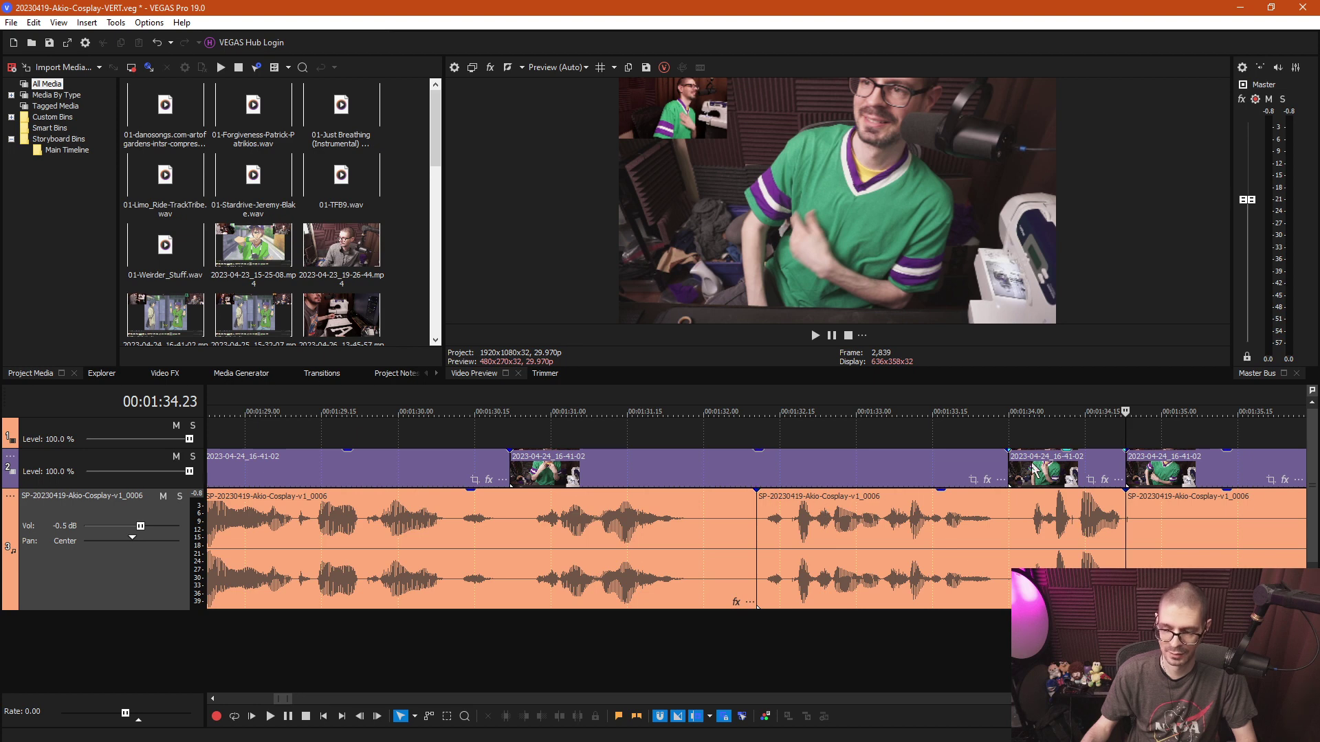
pyautogui.hscroll(3, 722, 563)
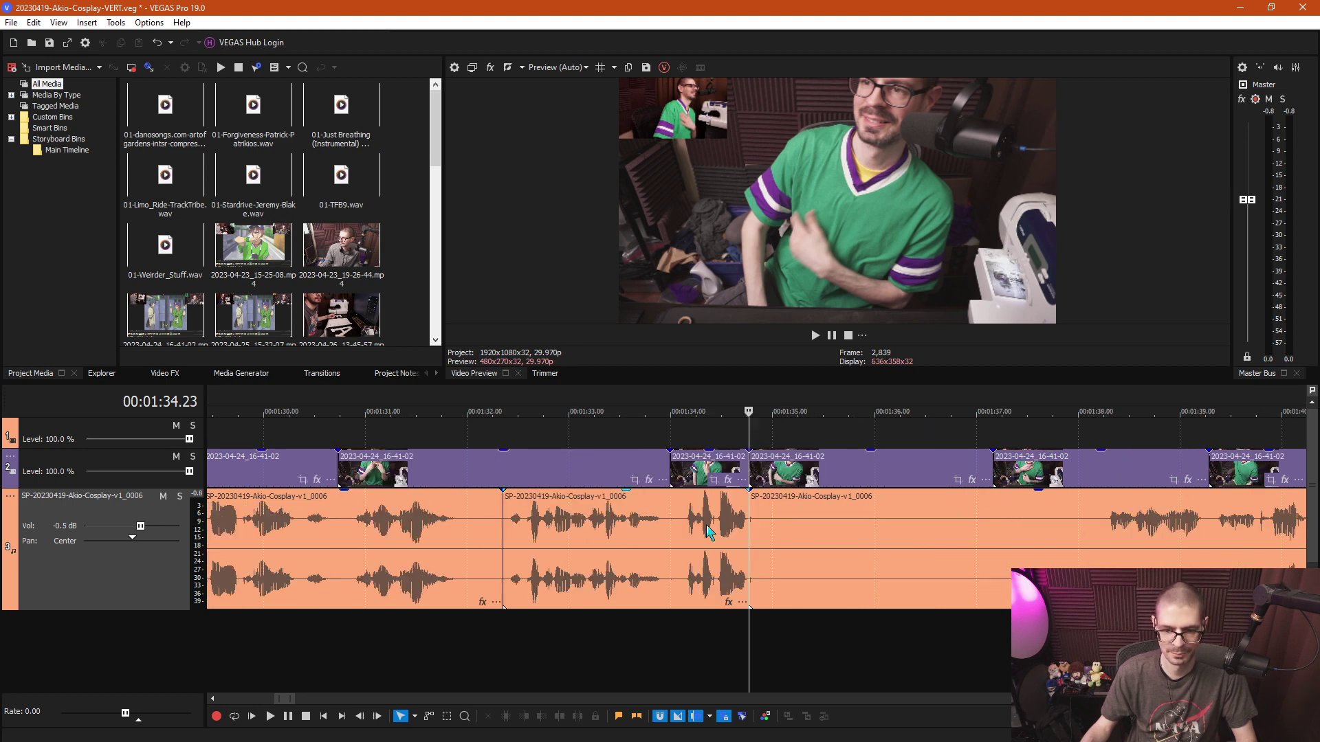
pyautogui.click(377, 615)
pyautogui.press('s')
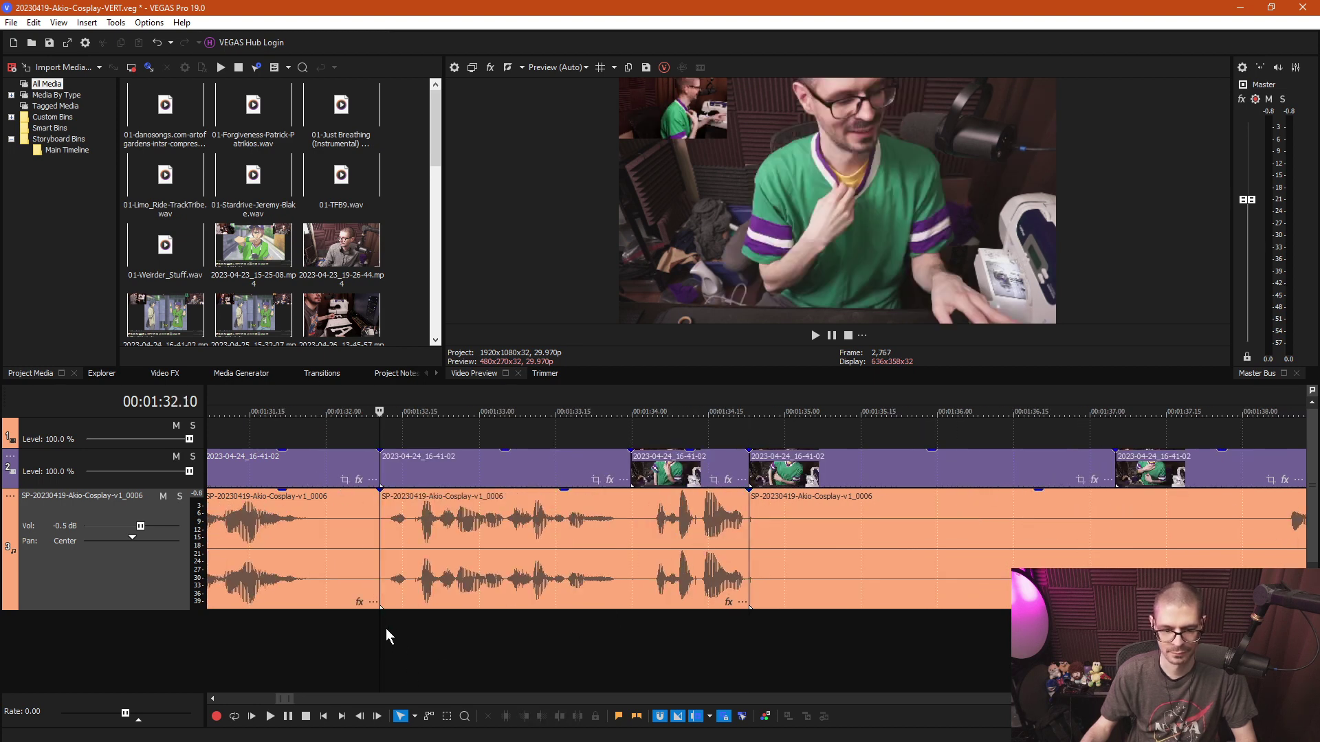
# Delete the video and audio between the end of the collar highlight and the split at 00:01:32.10, closing the gap.
pyautogui.scroll(-8, 478, 635)
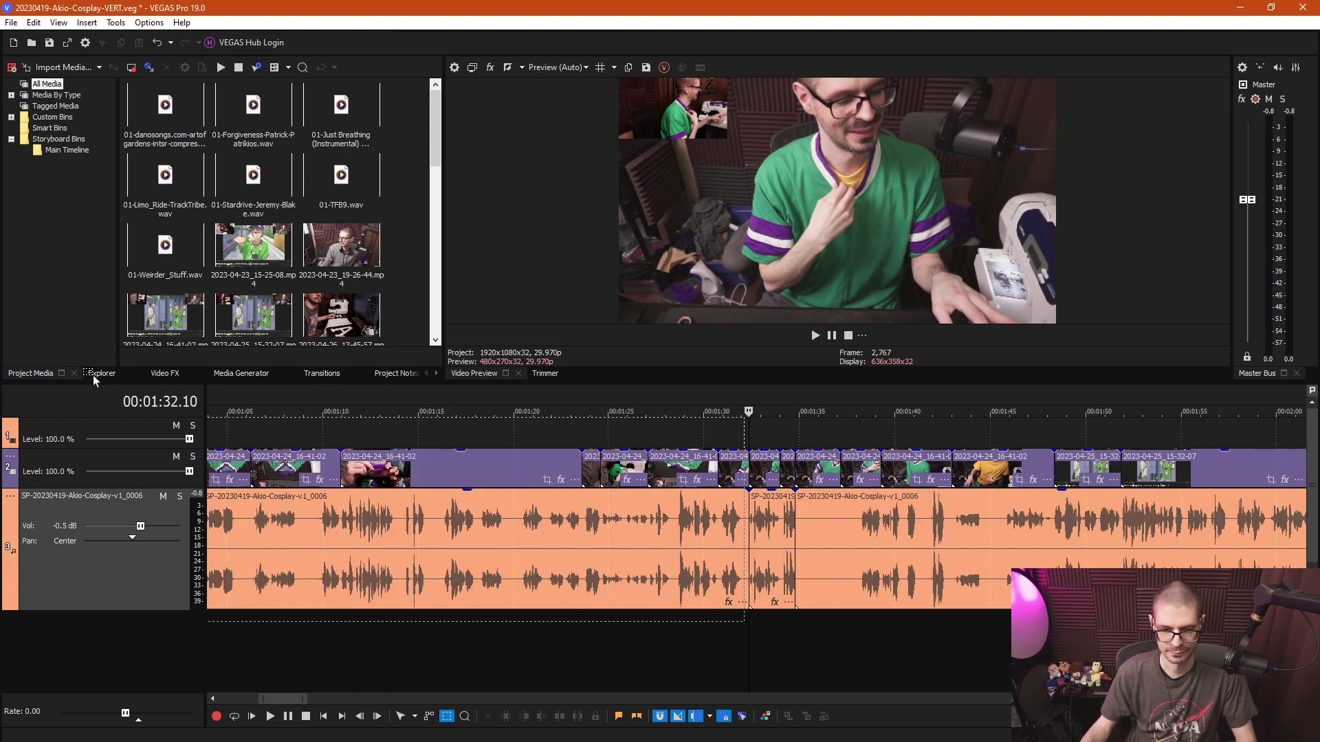
pyautogui.hotkey('ctrl', 'a')
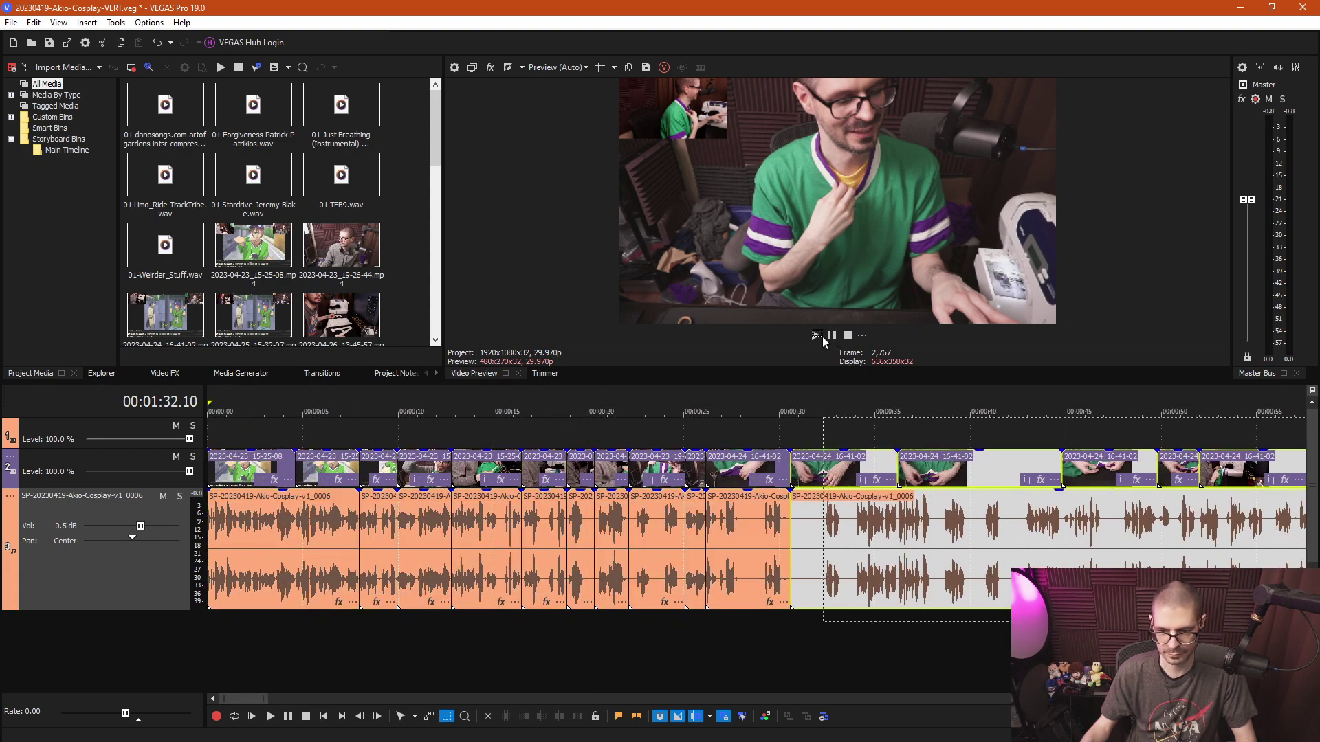
pyautogui.press('Delete')
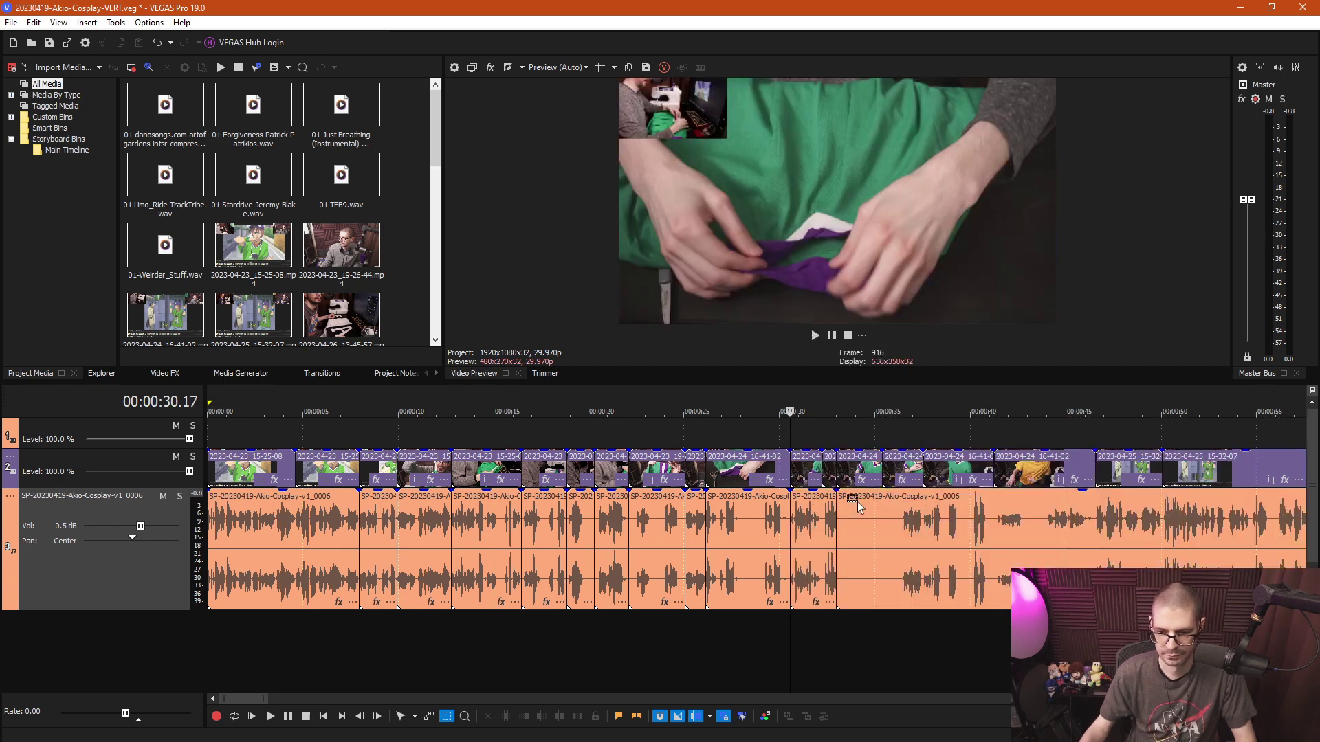
# Save the project and preview the green jersey footage from about 00:00:36 for the next highlight.
pyautogui.hotkey('ctrl', 'd')
pyautogui.hotkey('ctrl', 's')
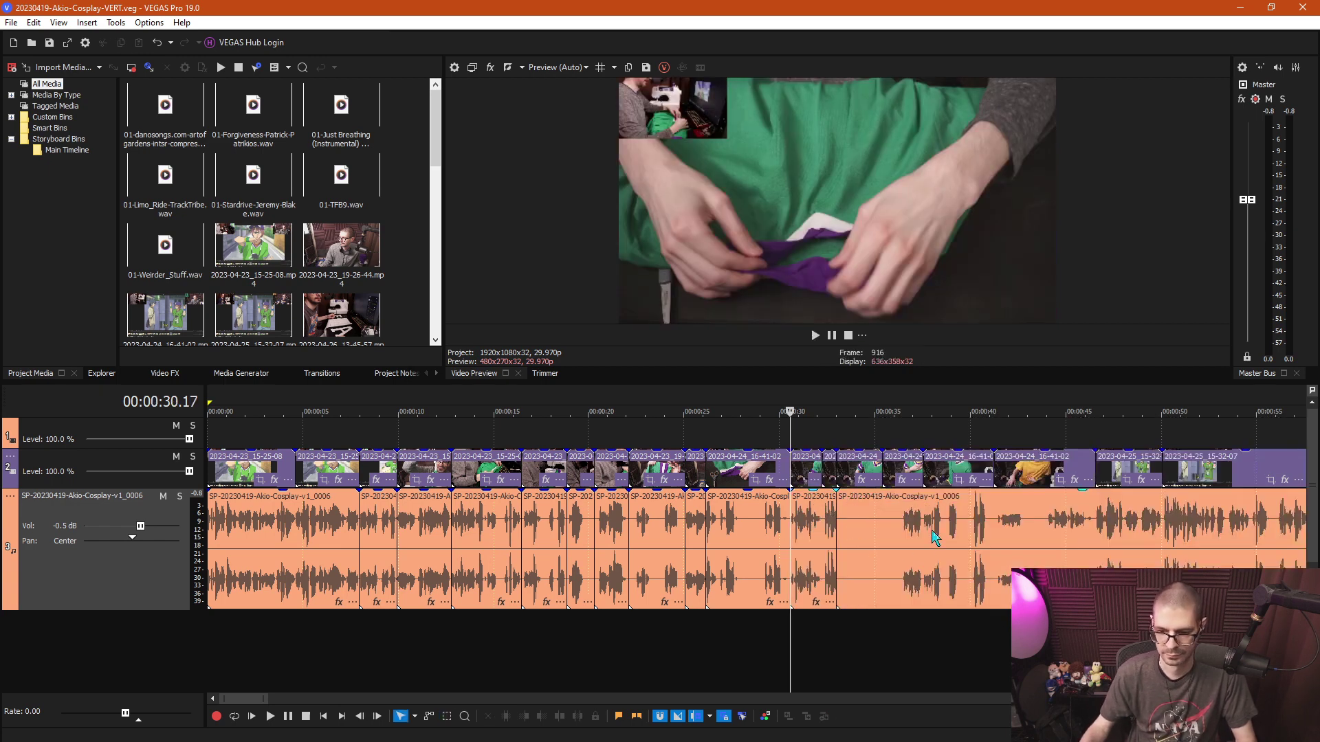
pyautogui.click(903, 527)
pyautogui.press('space')
pyautogui.scroll(-3, 893, 540)
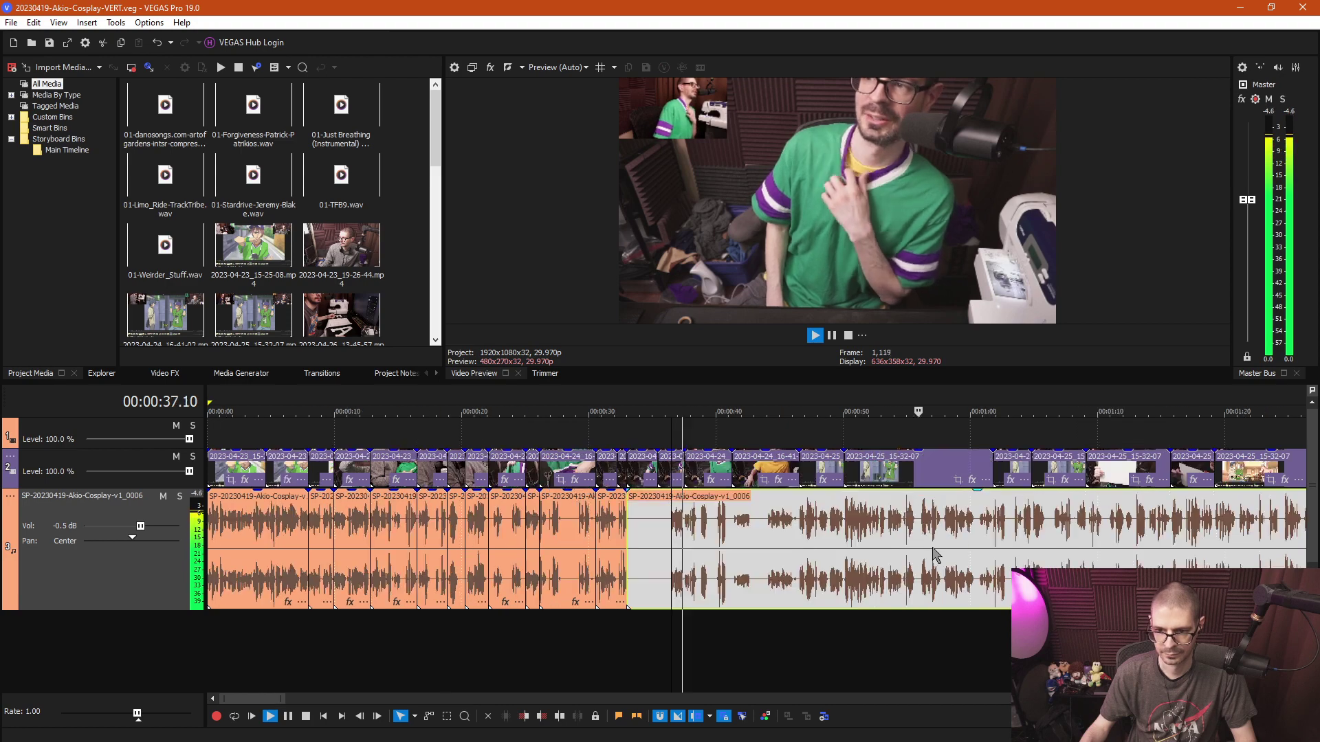
pyautogui.scroll(4, 890, 543)
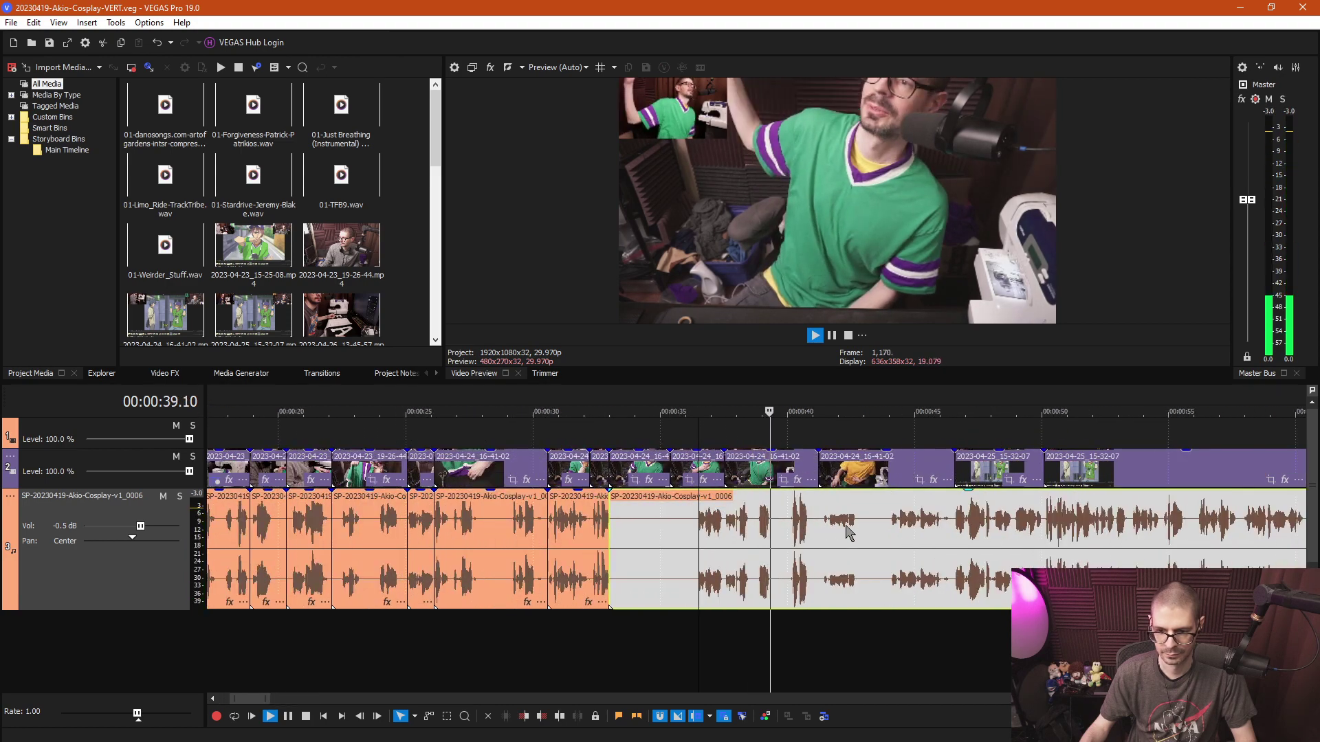
pyautogui.press('space')
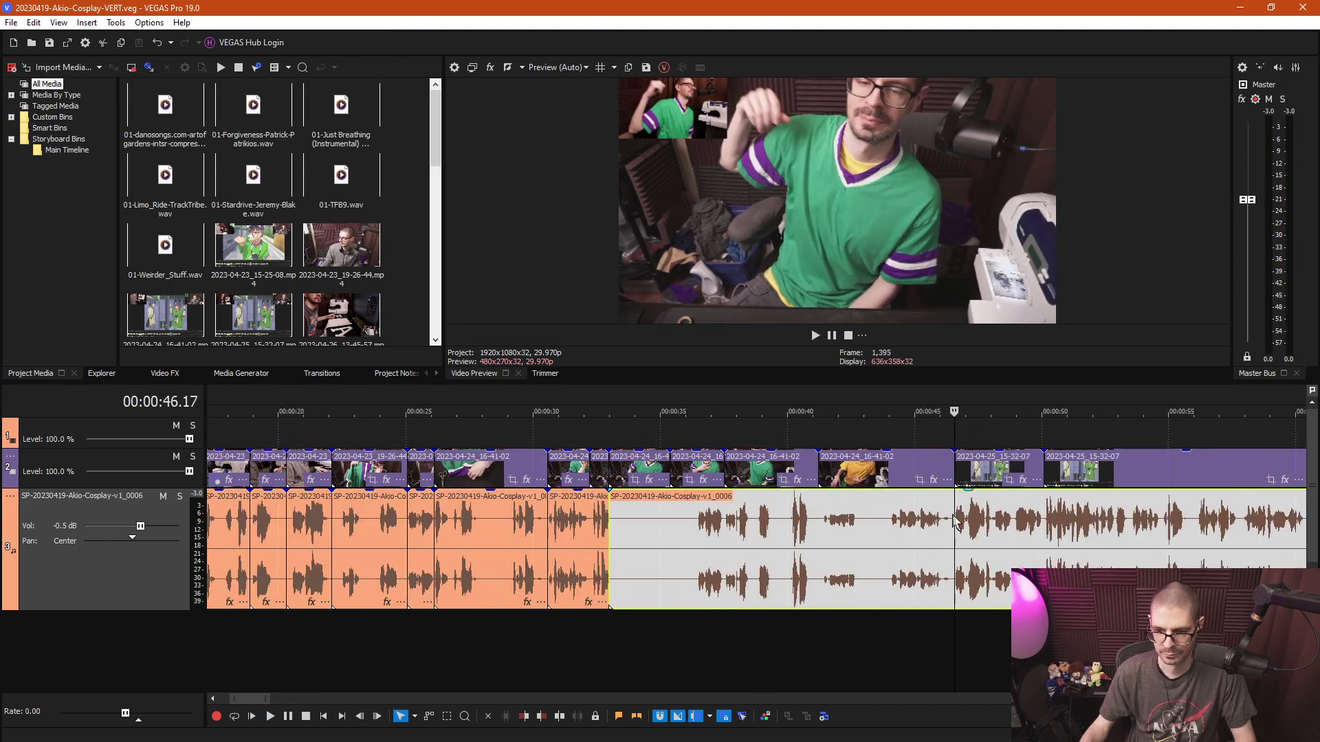
# Preview the footage from about 00:00:44 past 00:01:01 and around 00:01:13 for the next highlight.
pyautogui.click(891, 520)
pyautogui.press('space')
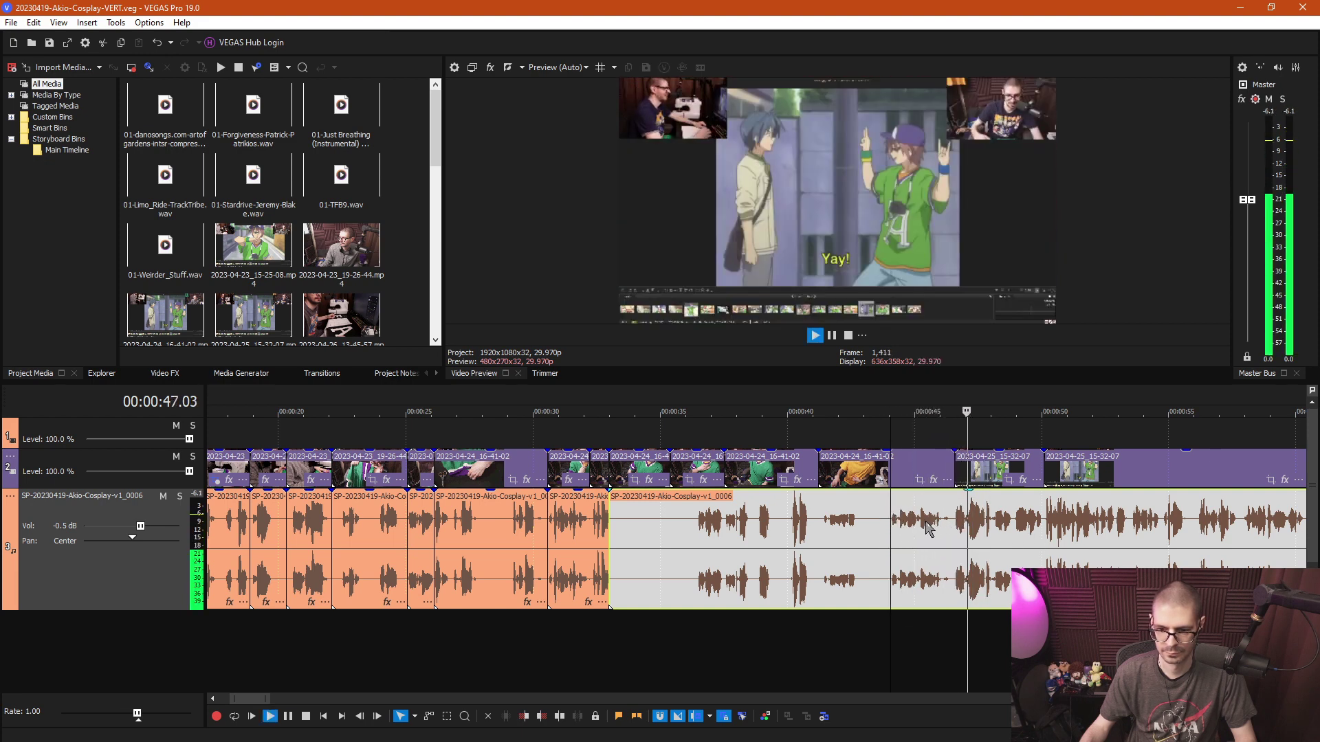
pyautogui.scroll(-2, 899, 528)
pyautogui.scroll(3, 739, 530)
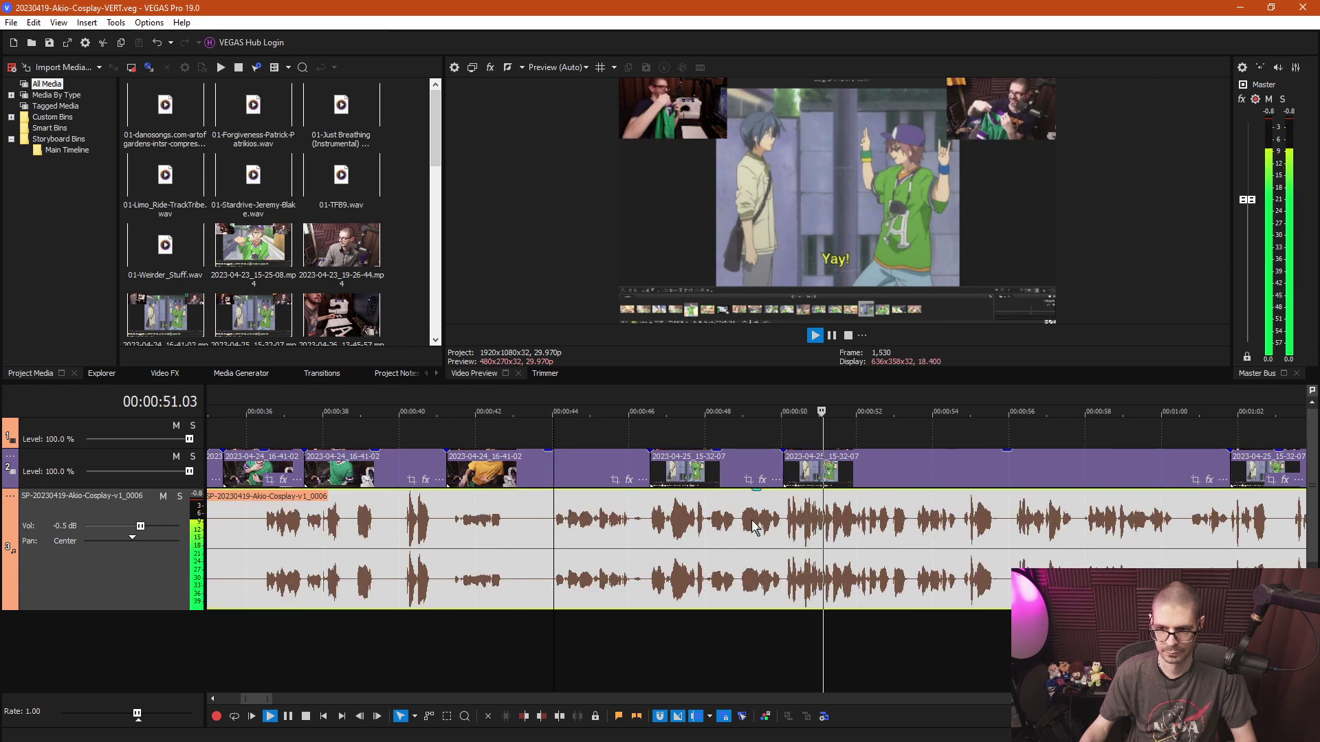
pyautogui.scroll(-2, 860, 530)
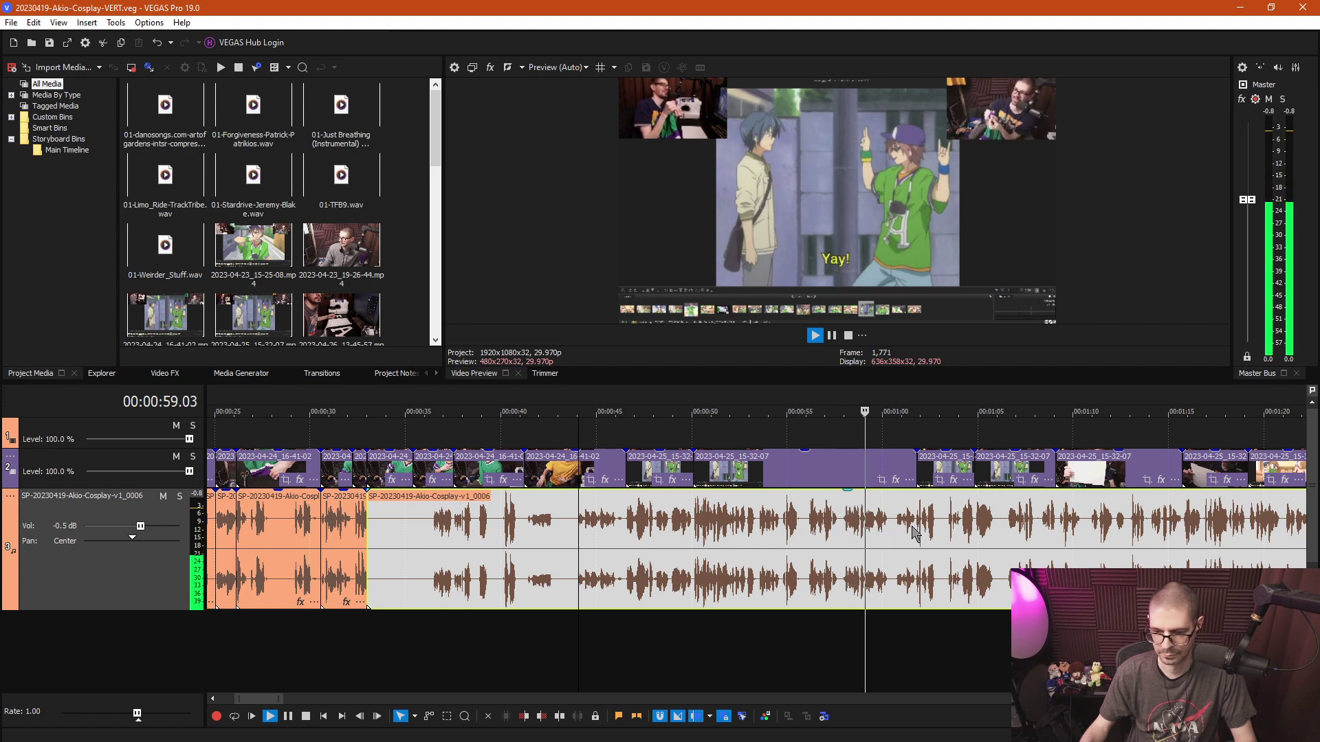
pyautogui.scroll(-2, 909, 536)
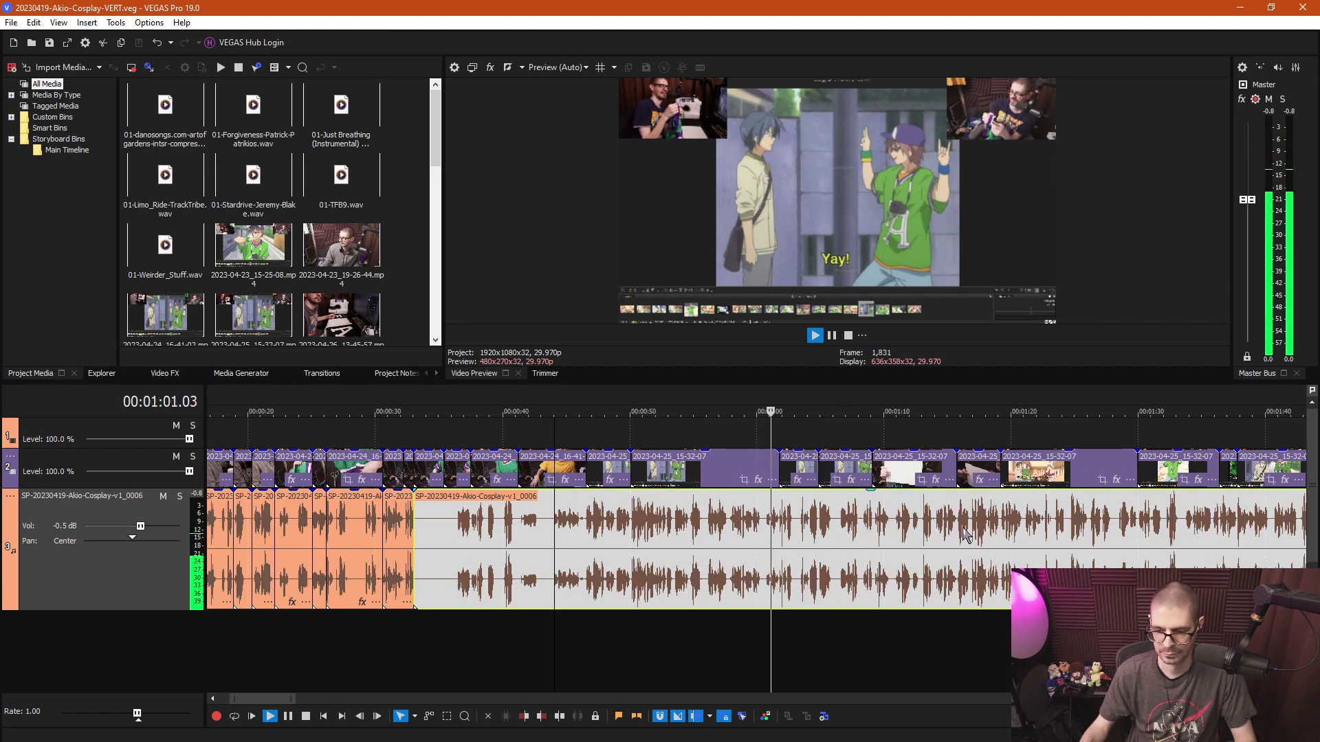
pyautogui.press('Return')
pyautogui.scroll(2, 897, 529)
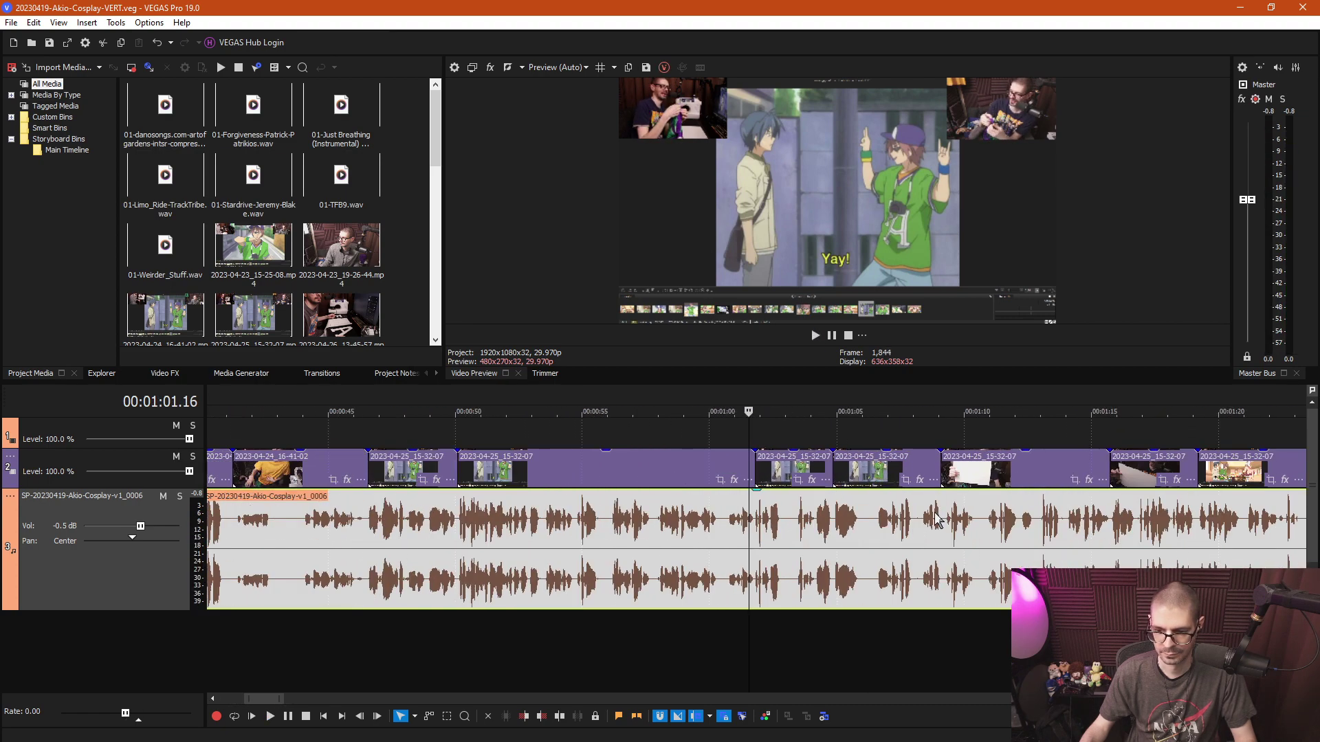
pyautogui.press('Return')
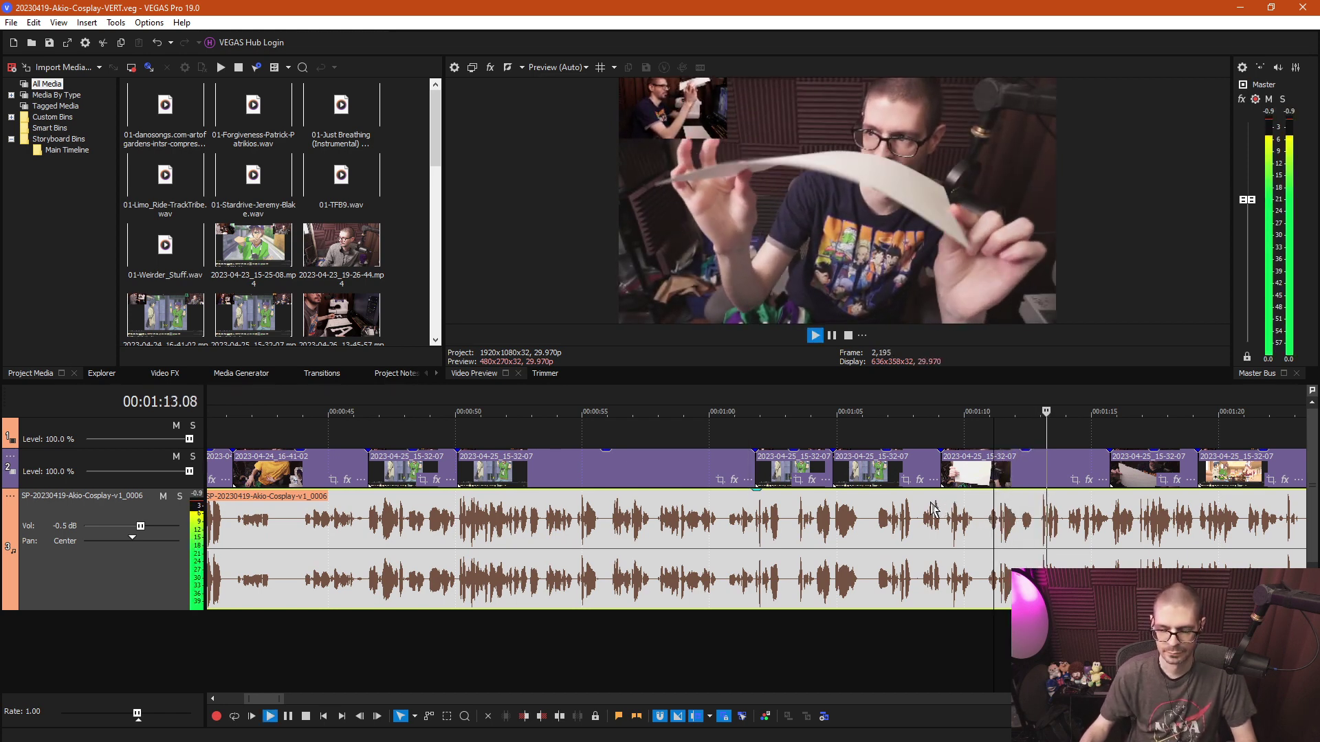
# Replay the footage around 00:01:03 and split the audio at the existing video cut at 00:01:04.25.
pyautogui.click(803, 435)
pyautogui.scroll(3, 804, 437)
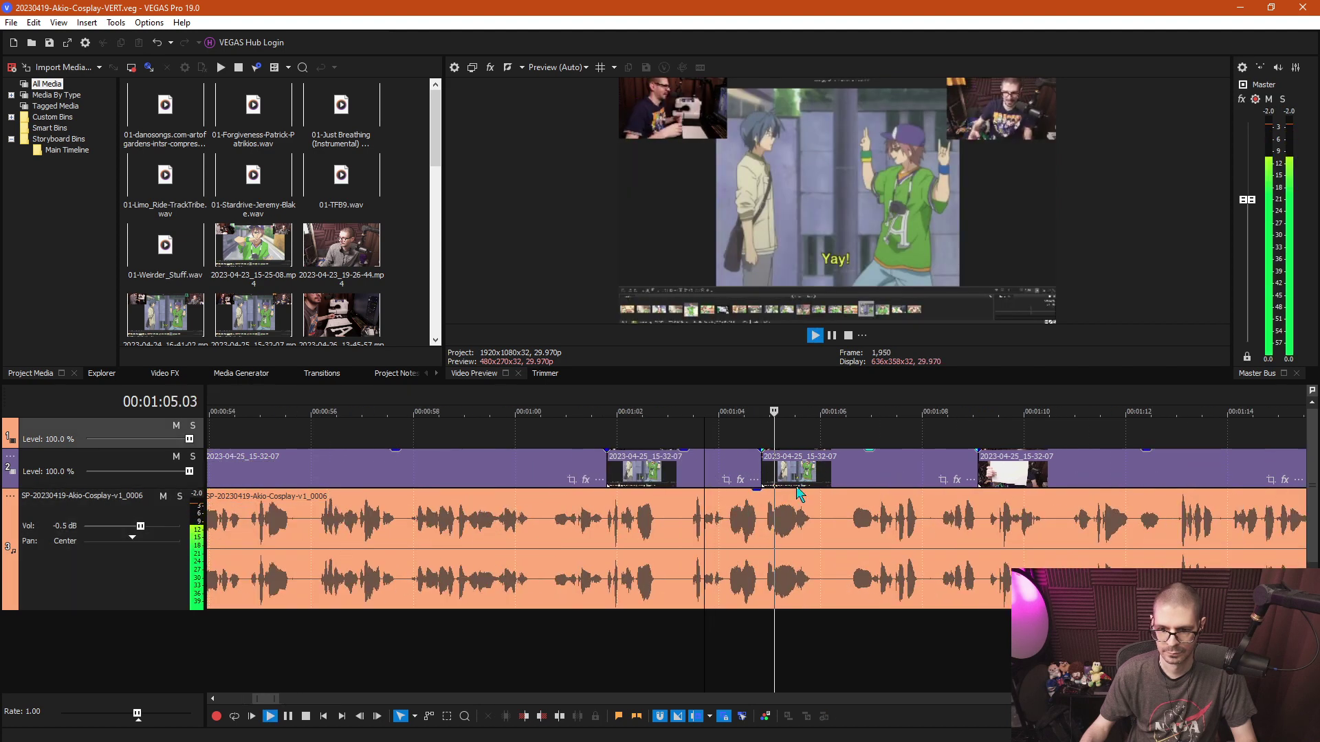
pyautogui.click(686, 526)
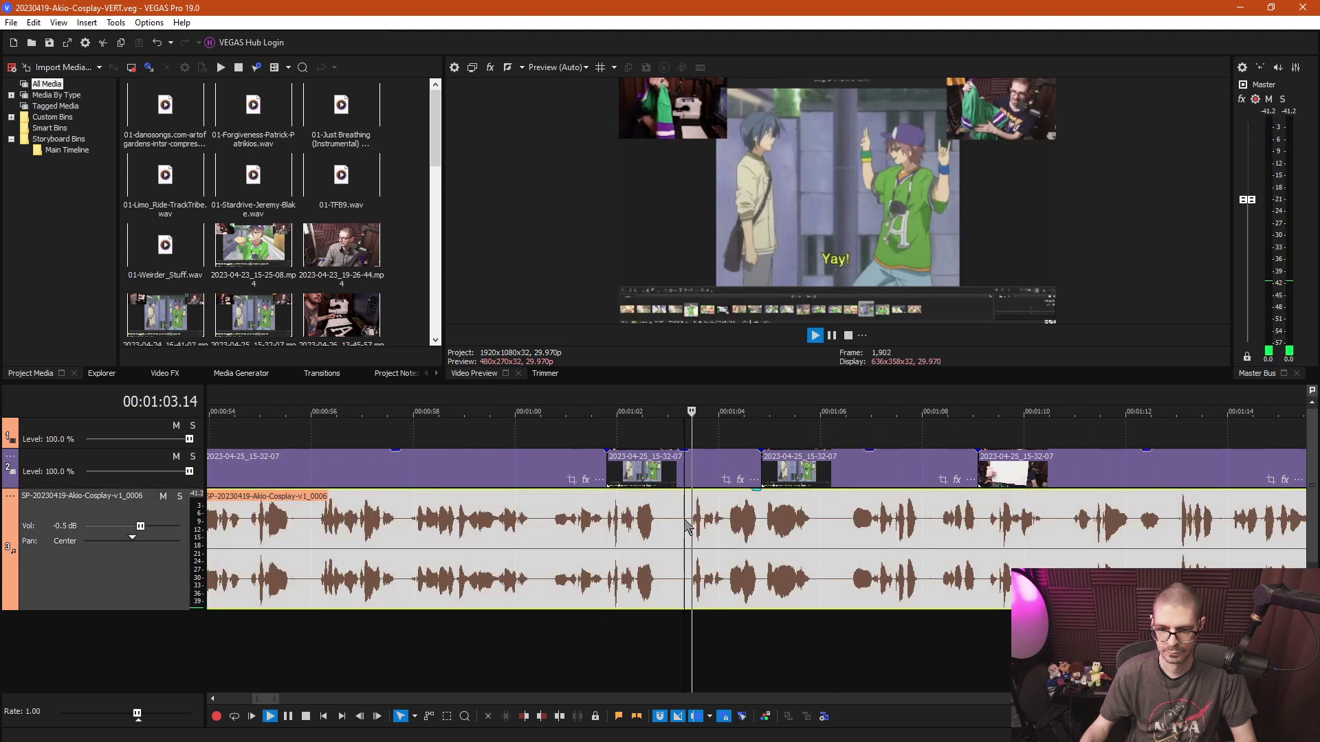
pyautogui.press('Return')
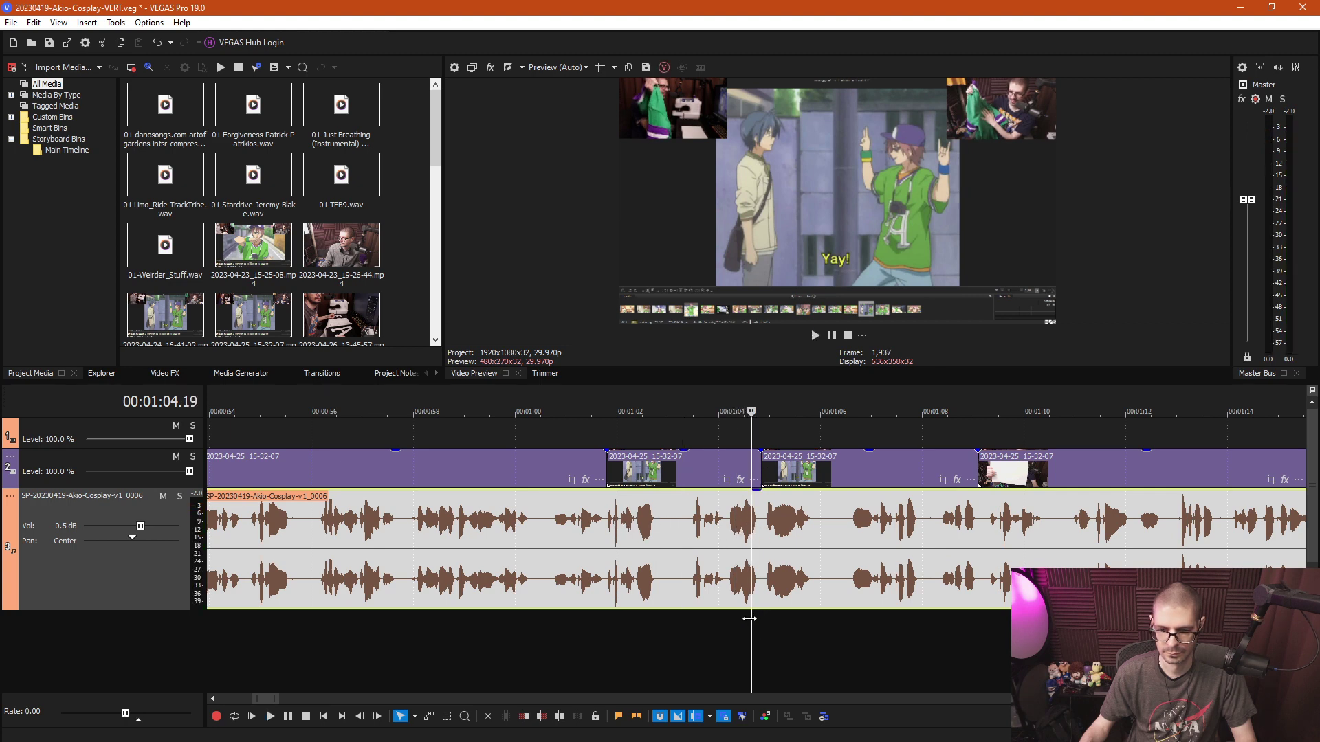
pyautogui.moveTo(752, 622); pyautogui.dragTo(762, 617)
pyautogui.press('s')
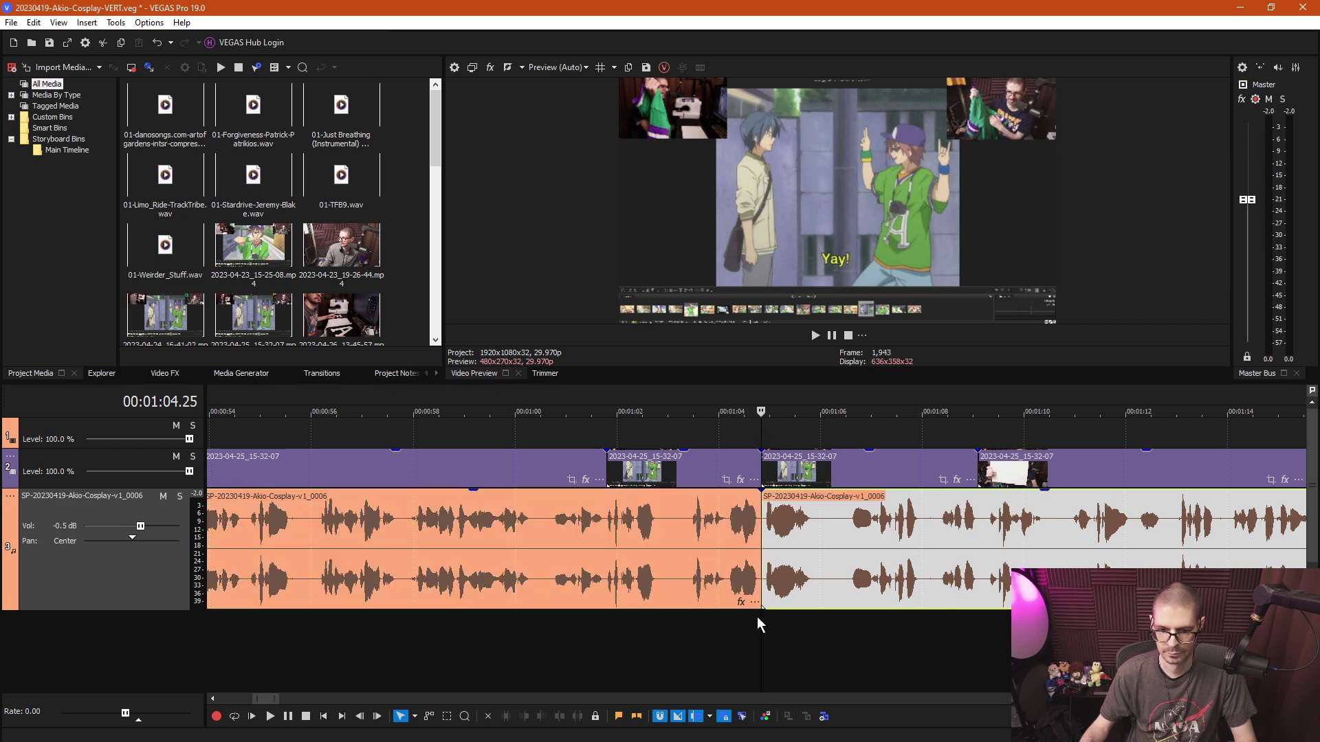
# Split the audio at 00:01:01.24 and delete the video and audio from 00:00:33.00 up to that split, closing the gap.
pyautogui.click(559, 614)
pyautogui.click(551, 613)
pyautogui.press('space')
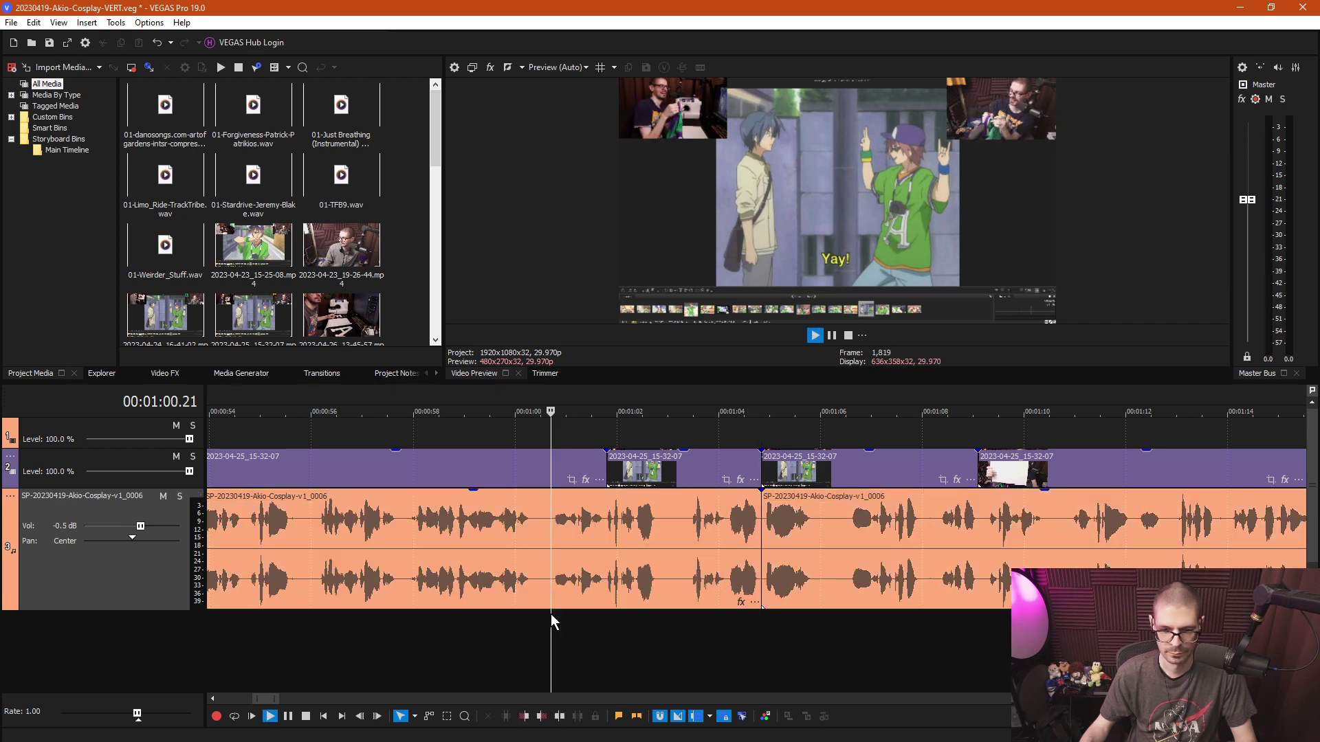
pyautogui.click(602, 618)
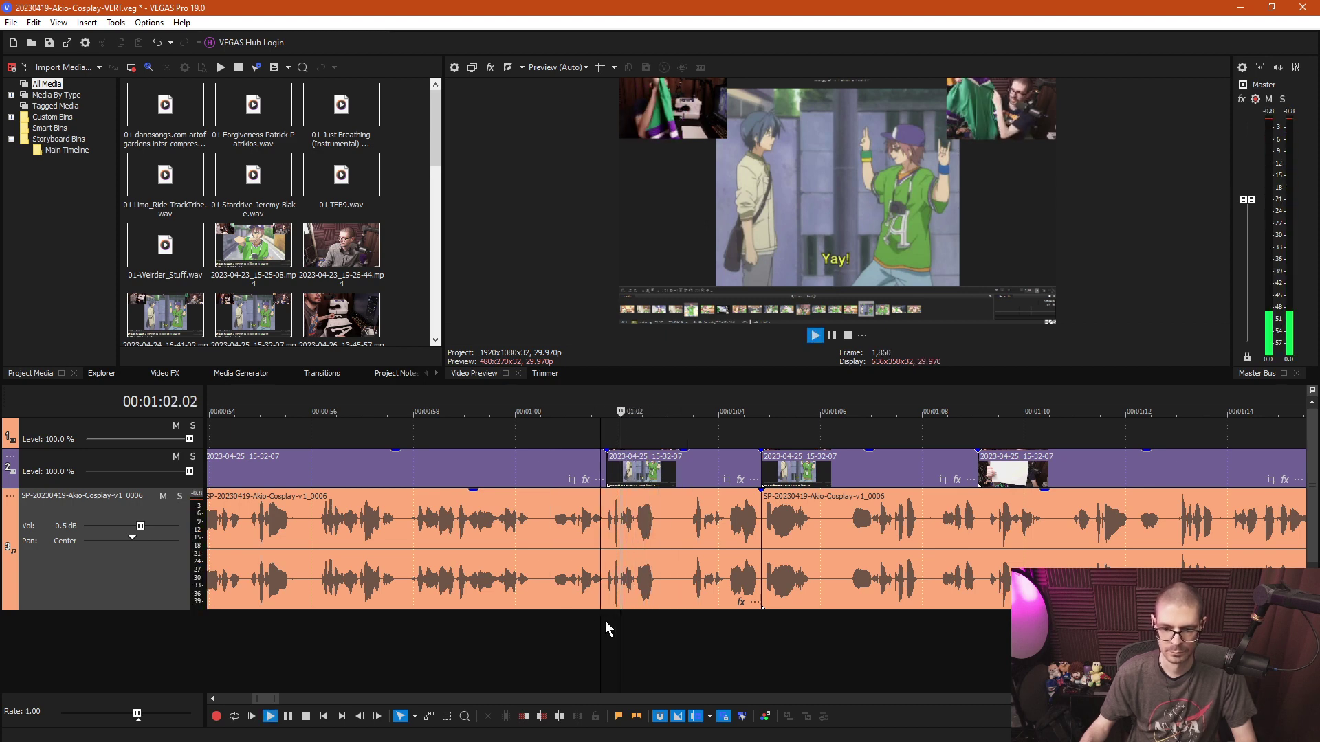
pyautogui.press('space')
pyautogui.scroll(-5, 605, 620)
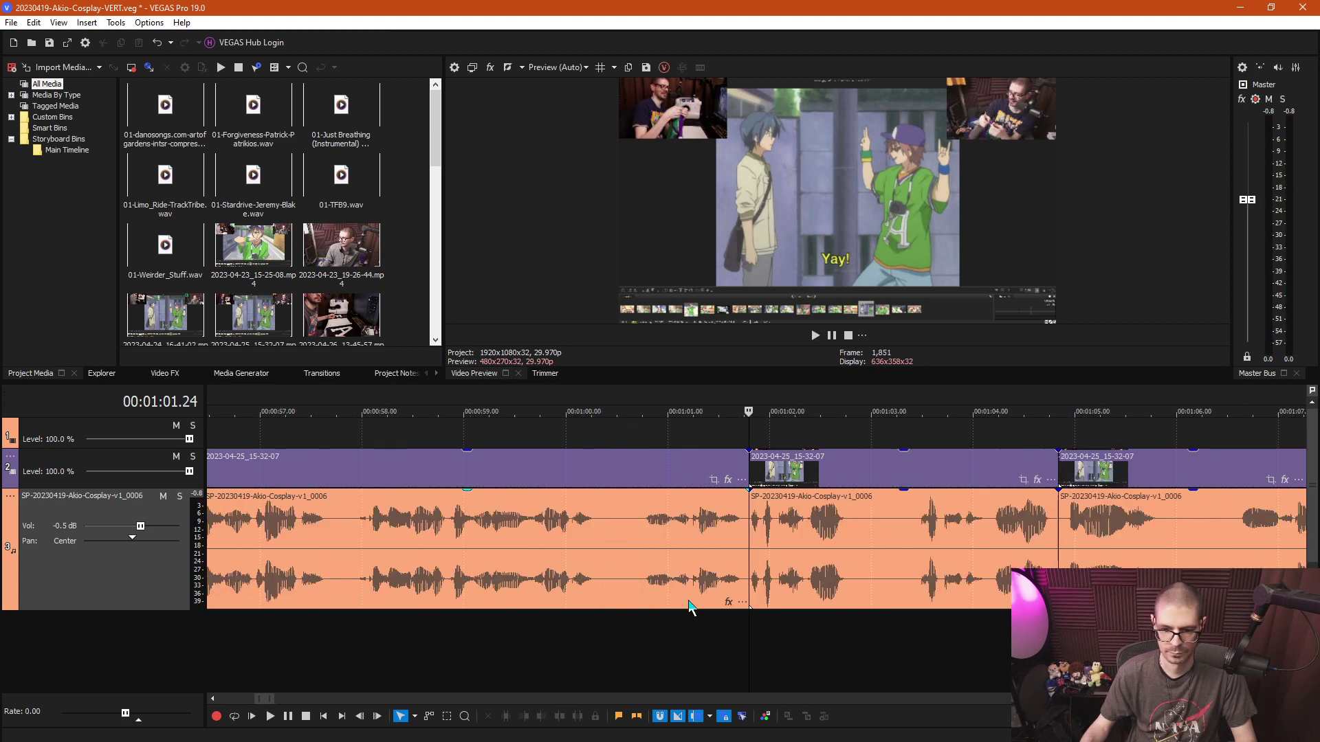
pyautogui.moveTo(737, 433); pyautogui.dragTo(866, 565)
pyautogui.press('Delete')
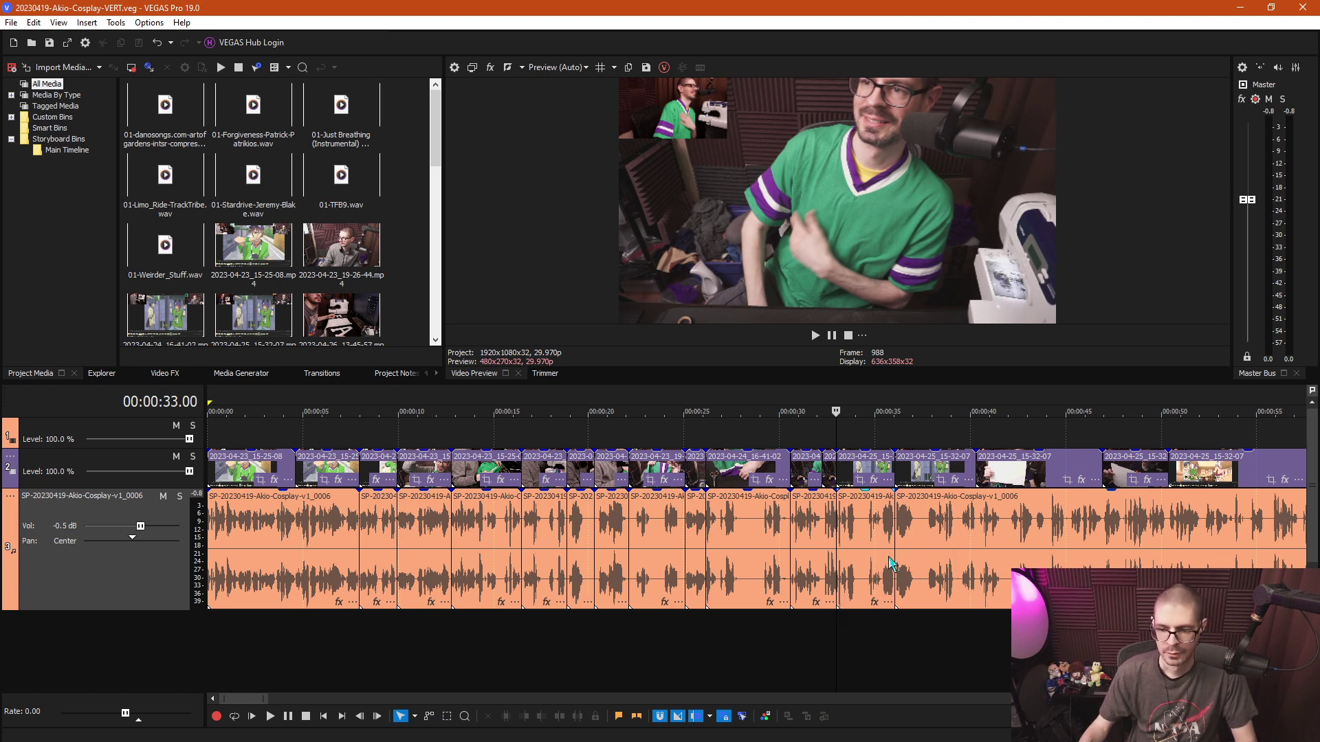
# Preview the footage around 00:00:47, 00:01:17 and 00:01:41 for the next highlight.
pyautogui.click(1107, 525)
pyautogui.press('space')
pyautogui.scroll(-5, 793, 541)
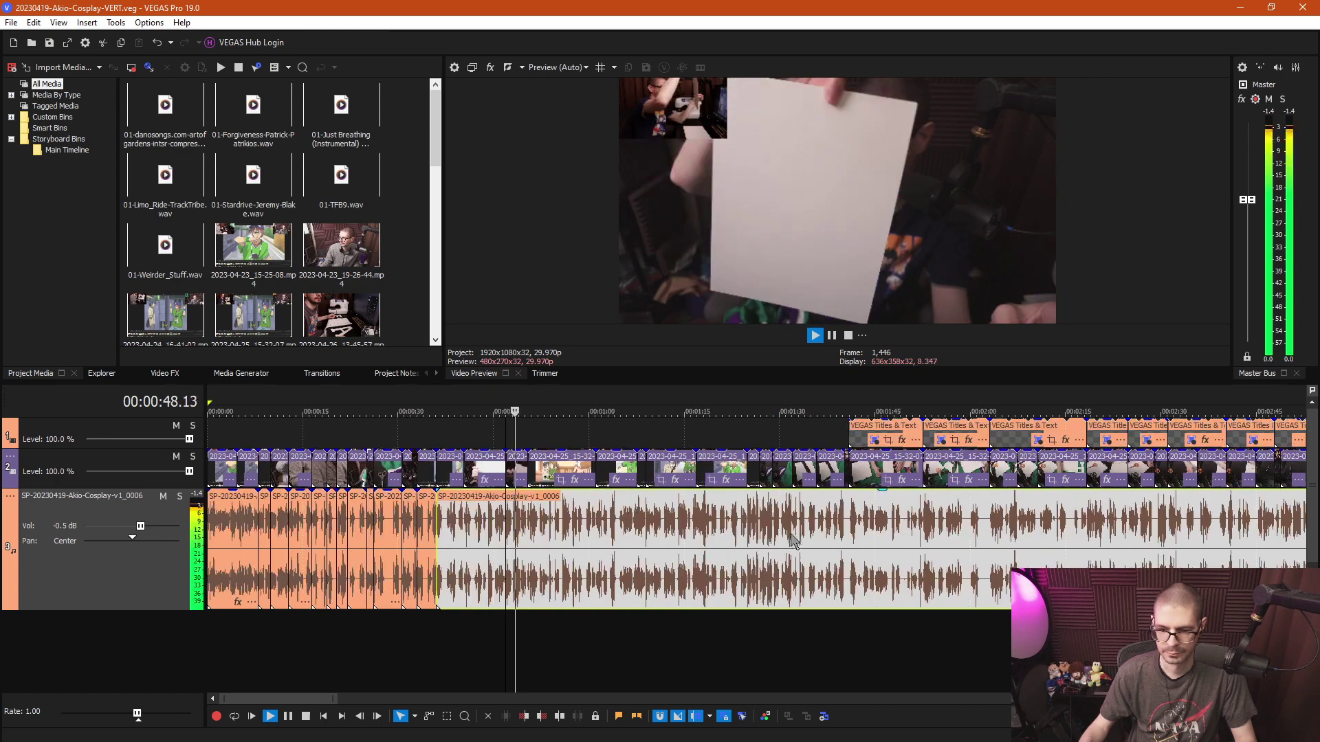
pyautogui.click(695, 526)
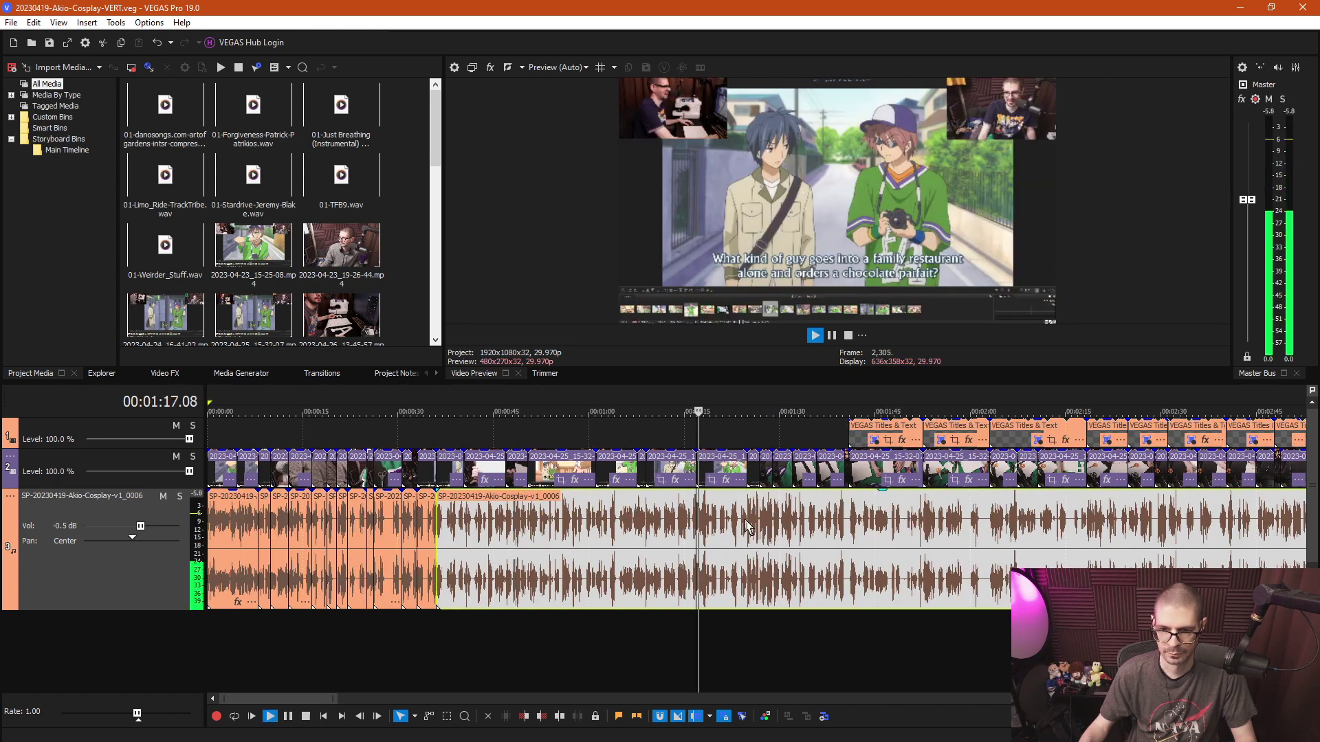
pyautogui.scroll(3, 748, 528)
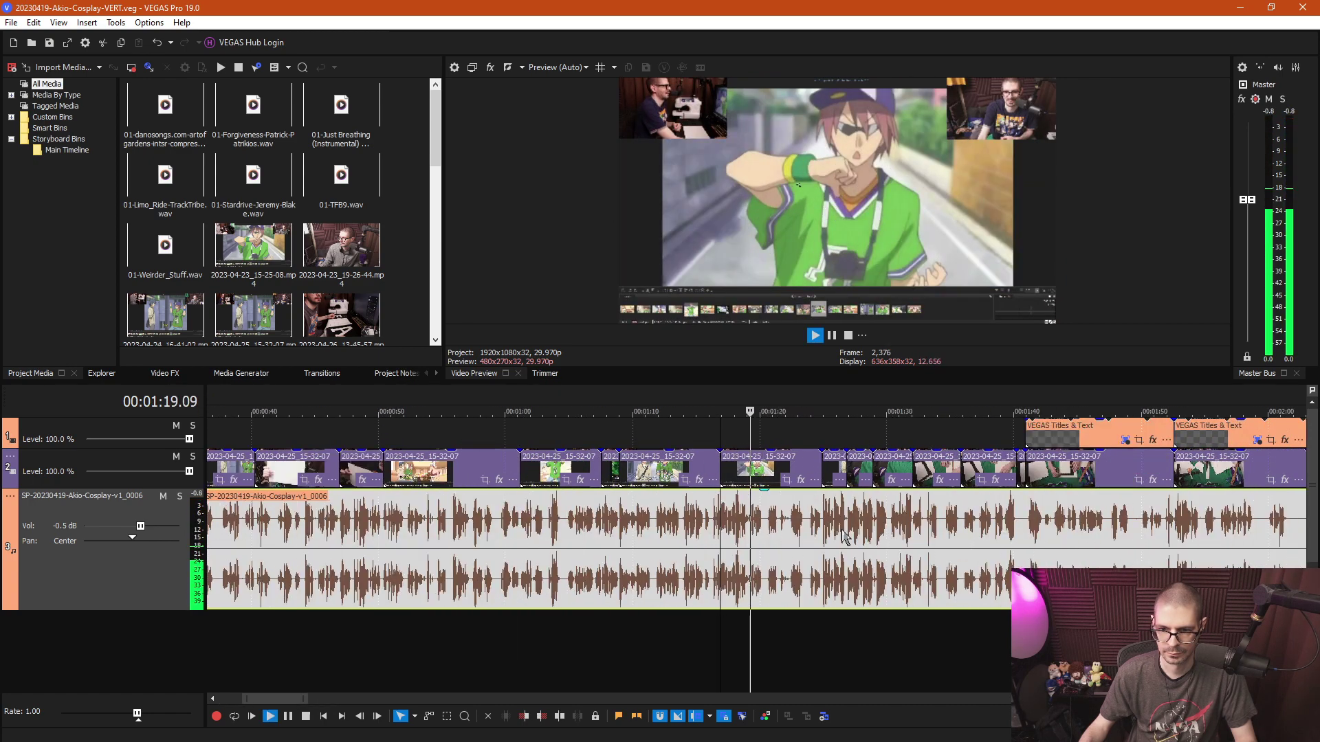
pyautogui.press('Return')
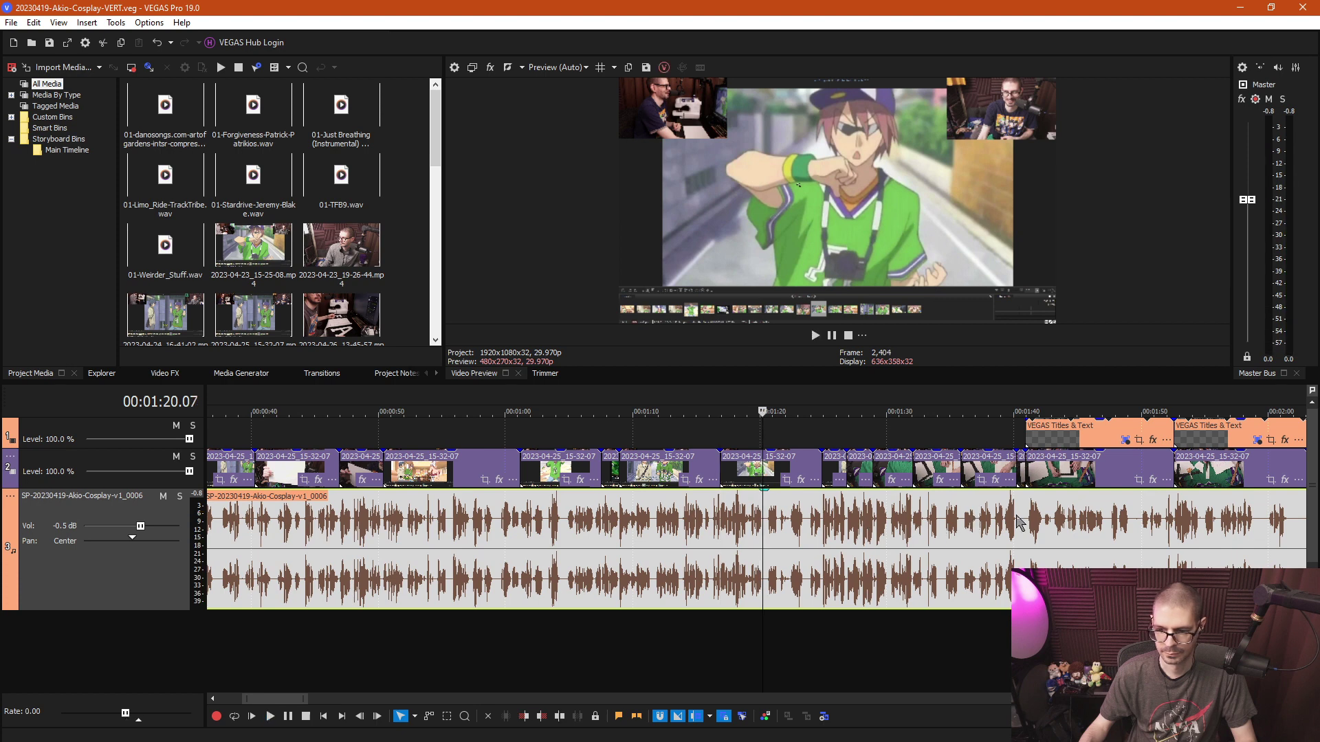
pyautogui.press('Return')
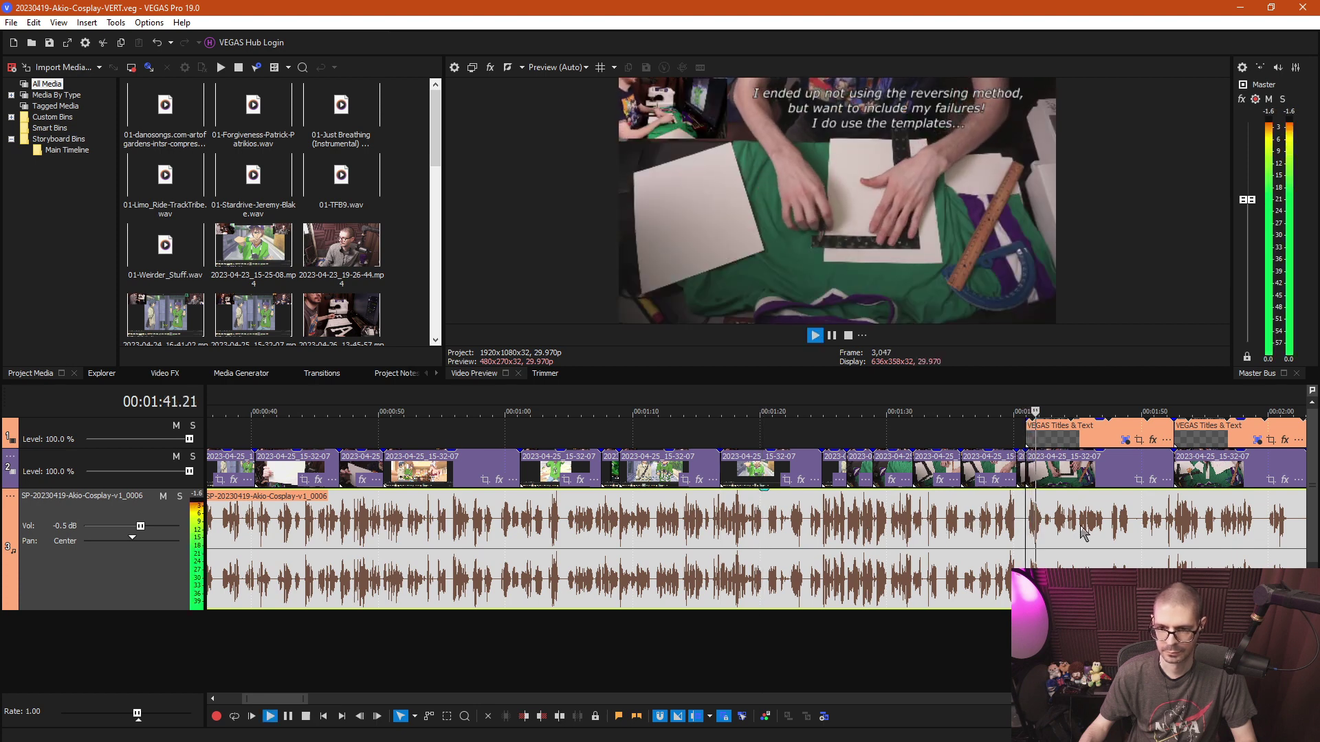
pyautogui.scroll(-3, 1010, 530)
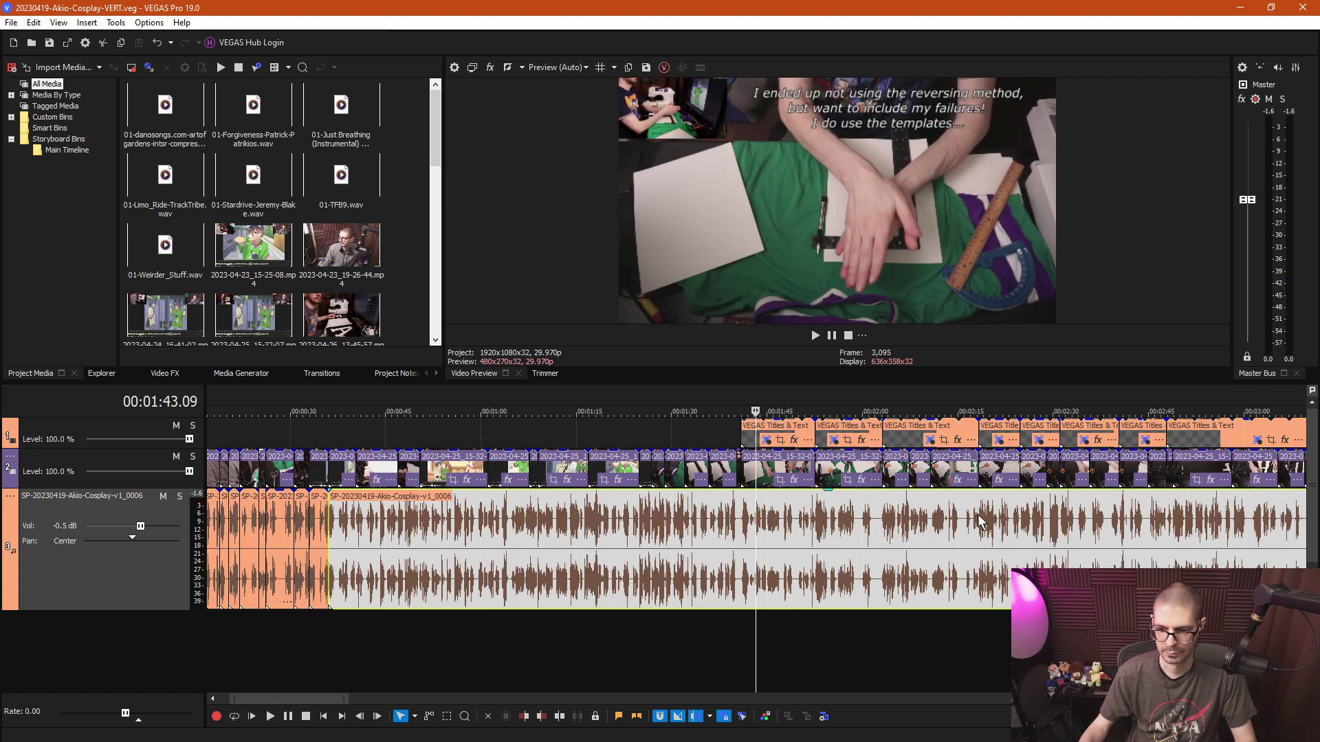
# Preview the letter template drawing and cutting footage between about 00:02:18 and 00:02:50 for a highlight.
pyautogui.click(980, 550)
pyautogui.scroll(2, 987, 555)
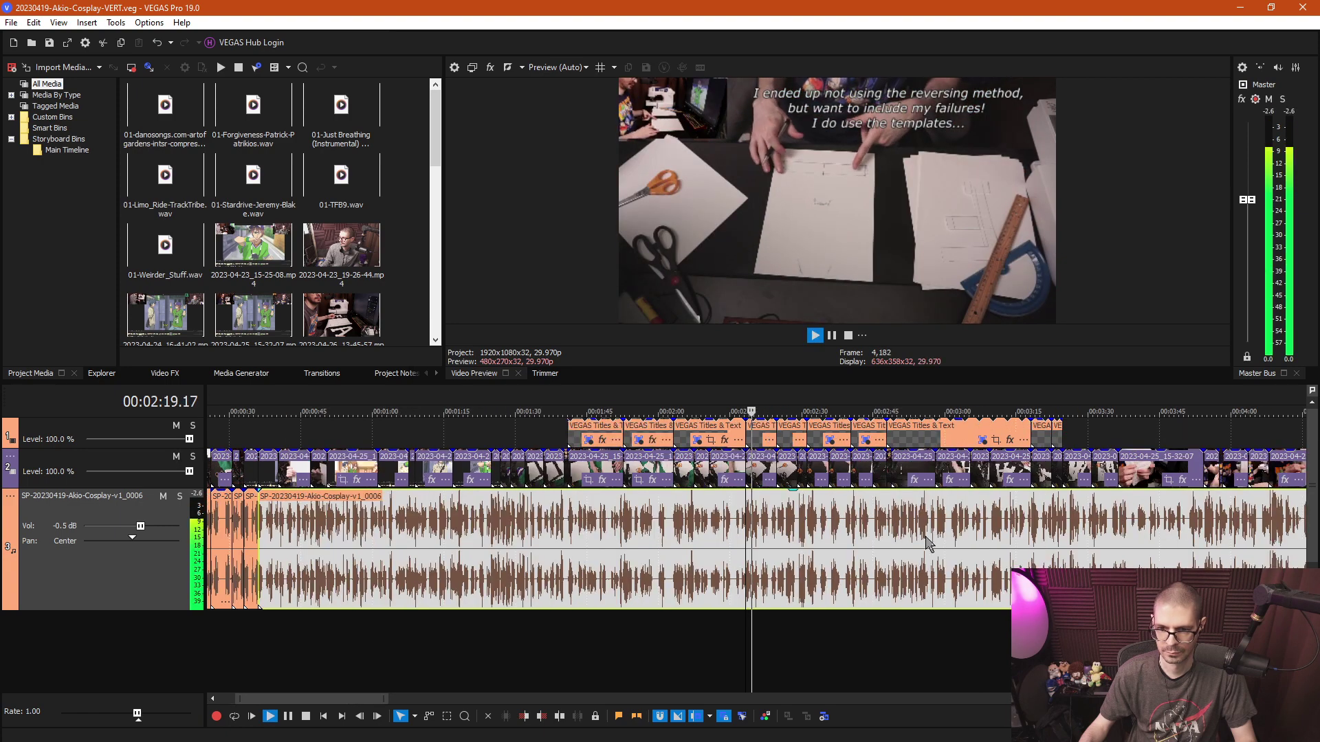
pyautogui.scroll(3, 813, 526)
pyautogui.scroll(3, 813, 526)
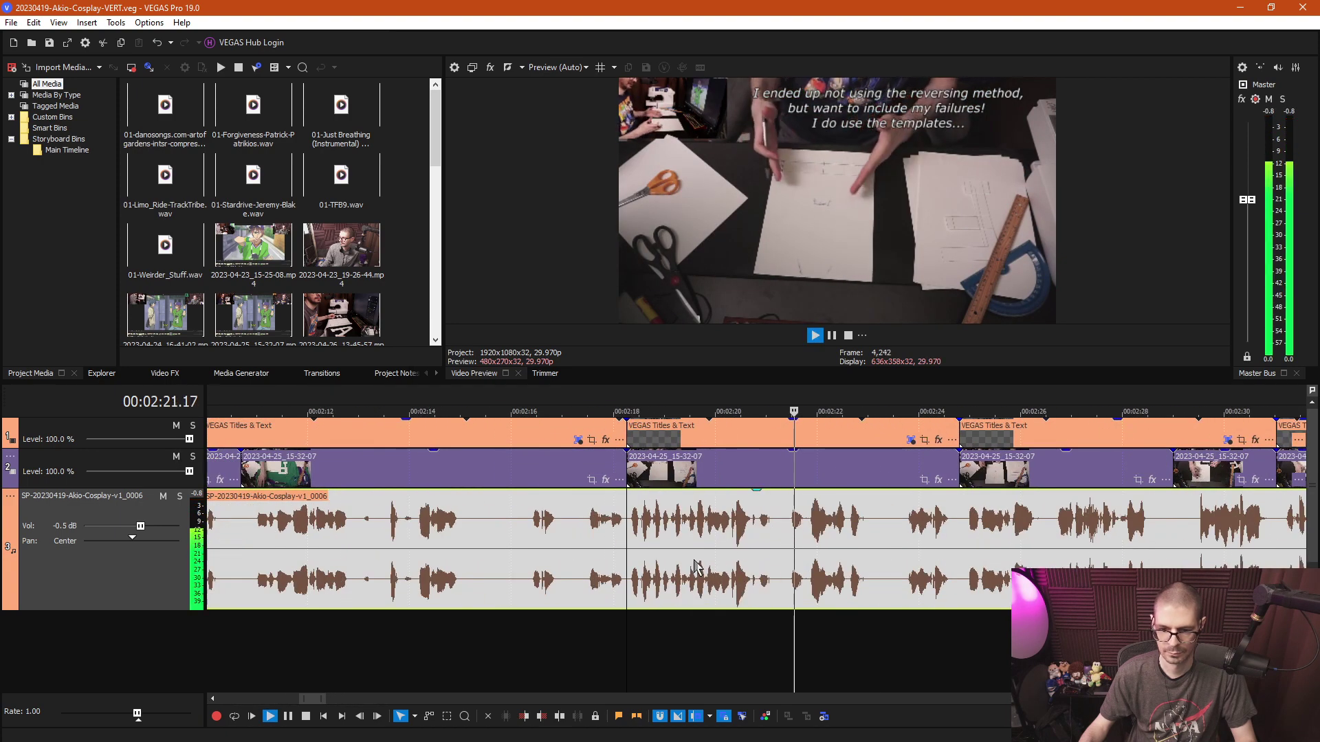
pyautogui.scroll(-2, 840, 522)
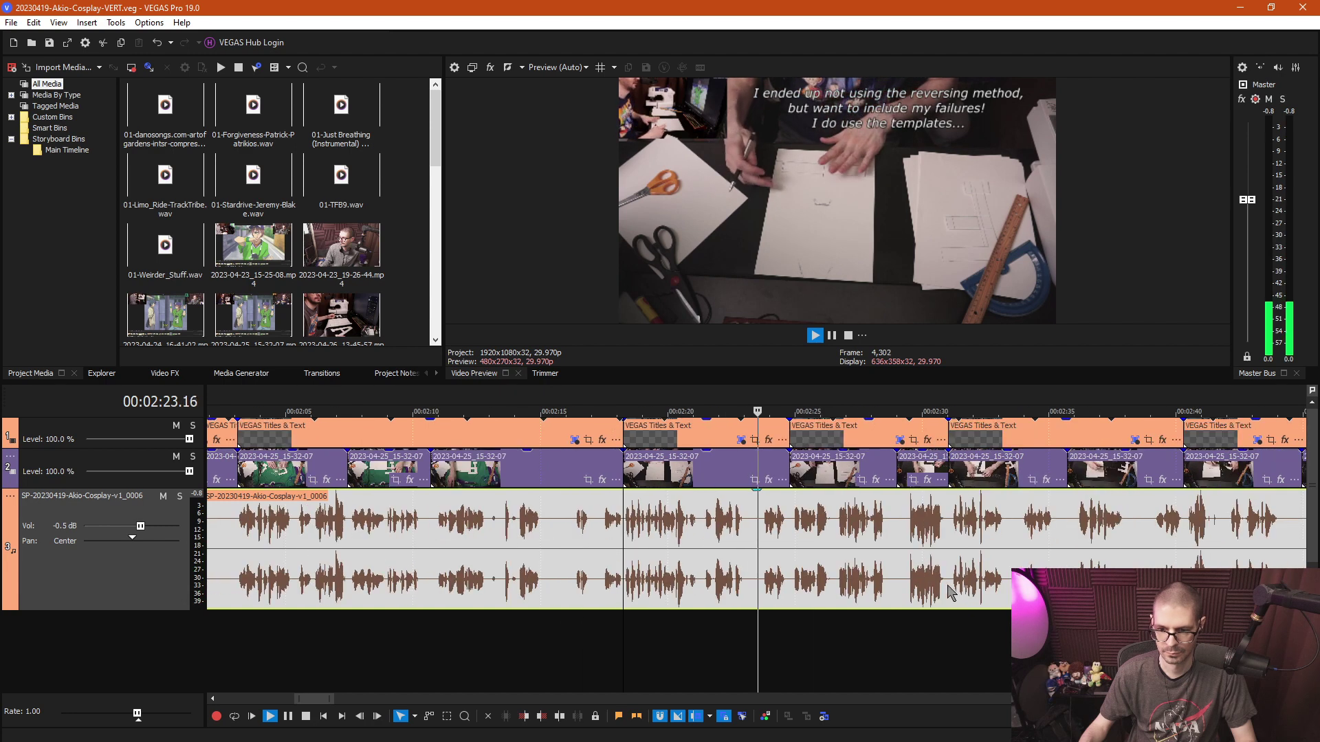
pyautogui.press('Return')
pyautogui.press('space')
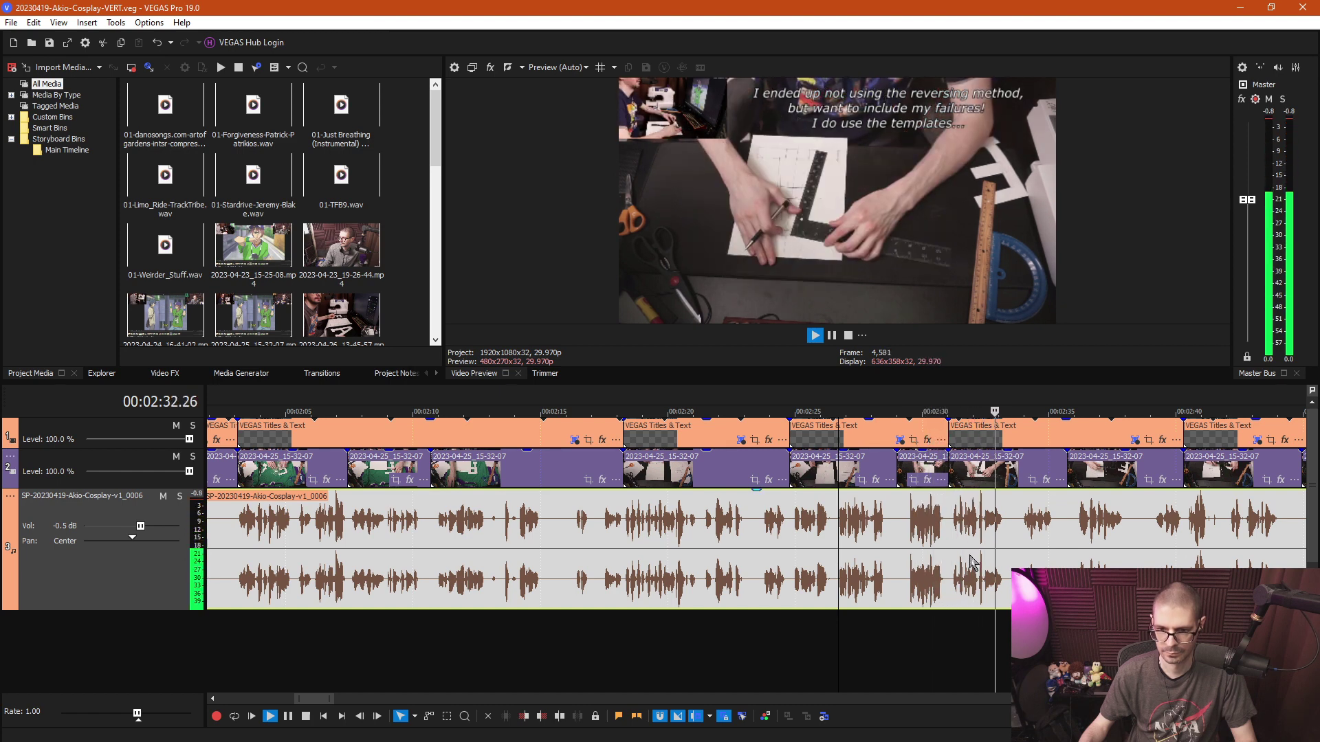
pyautogui.scroll(-2, 893, 532)
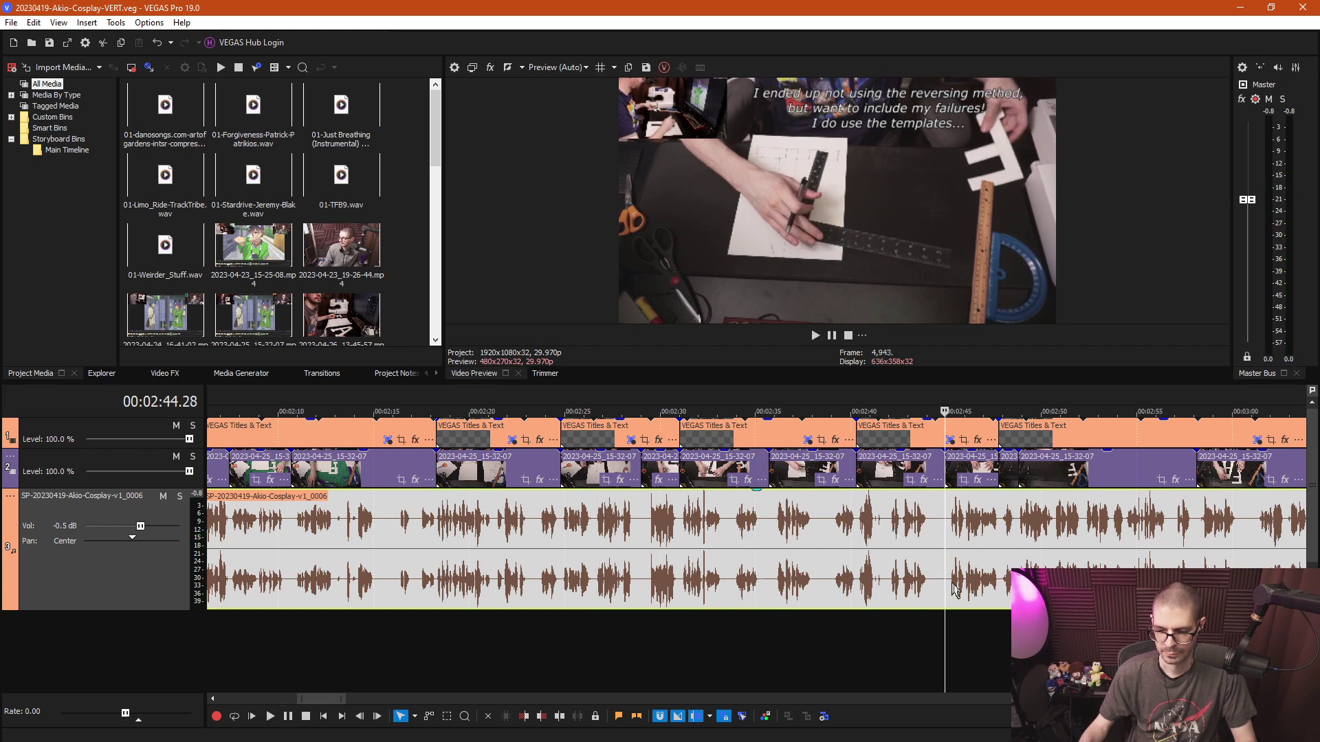
pyautogui.press('space')
pyautogui.scroll(3, 905, 587)
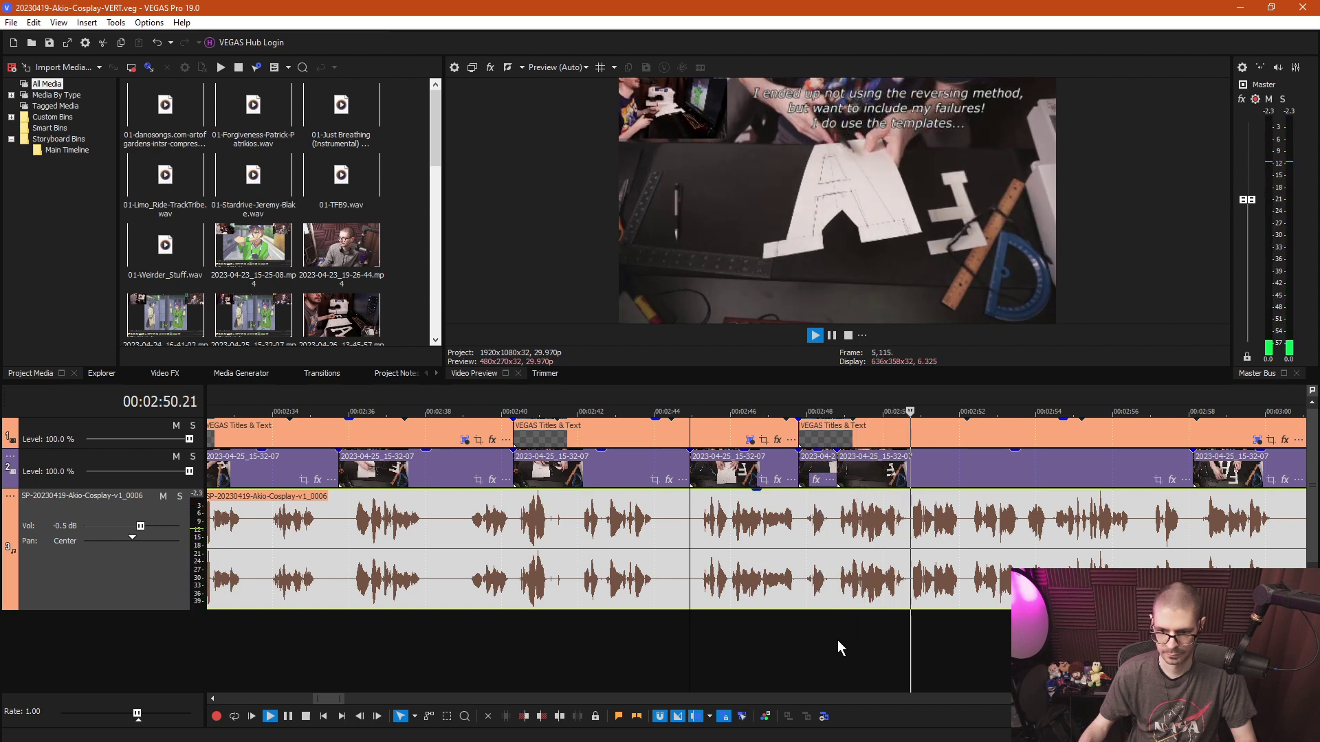
pyautogui.scroll(-3, 868, 605)
# Split the title, video and audio at 00:02:58.04 and 00:03:00.09 to isolate the finished letter templates highlight.
pyautogui.click(932, 536)
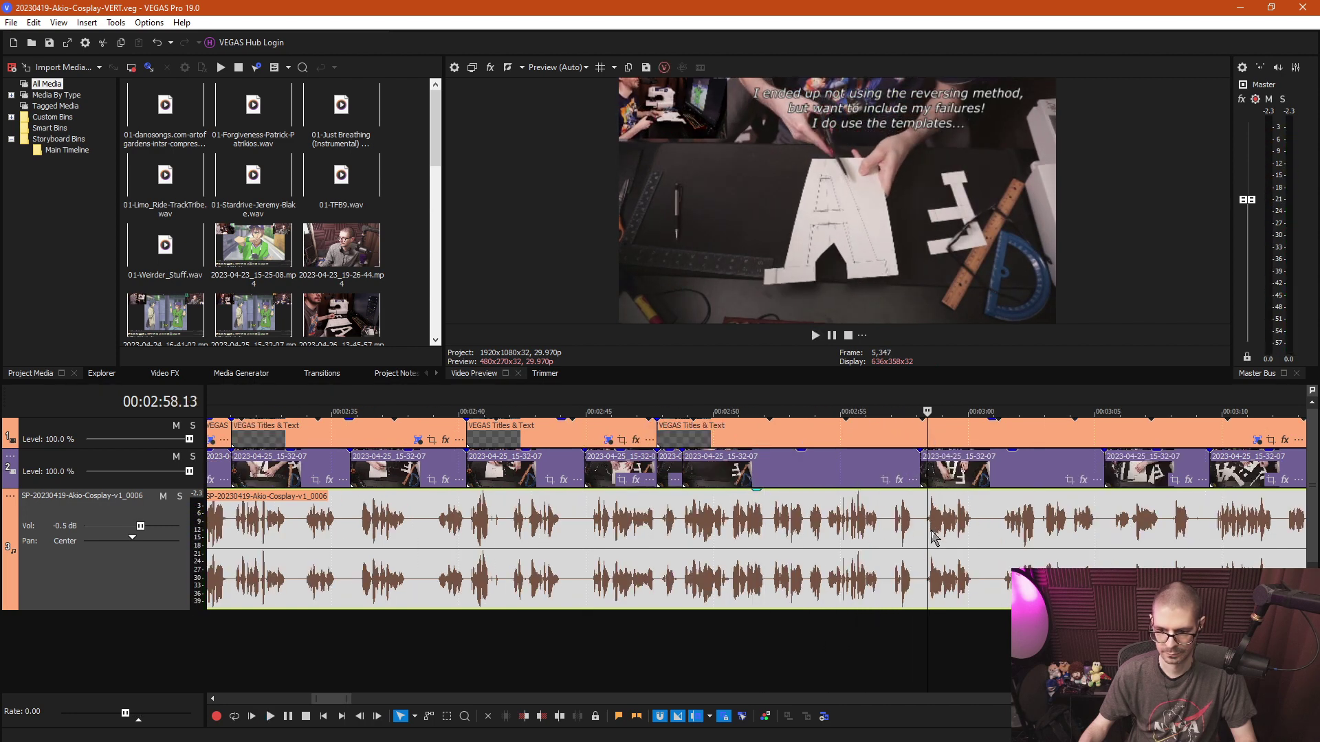
pyautogui.press('space')
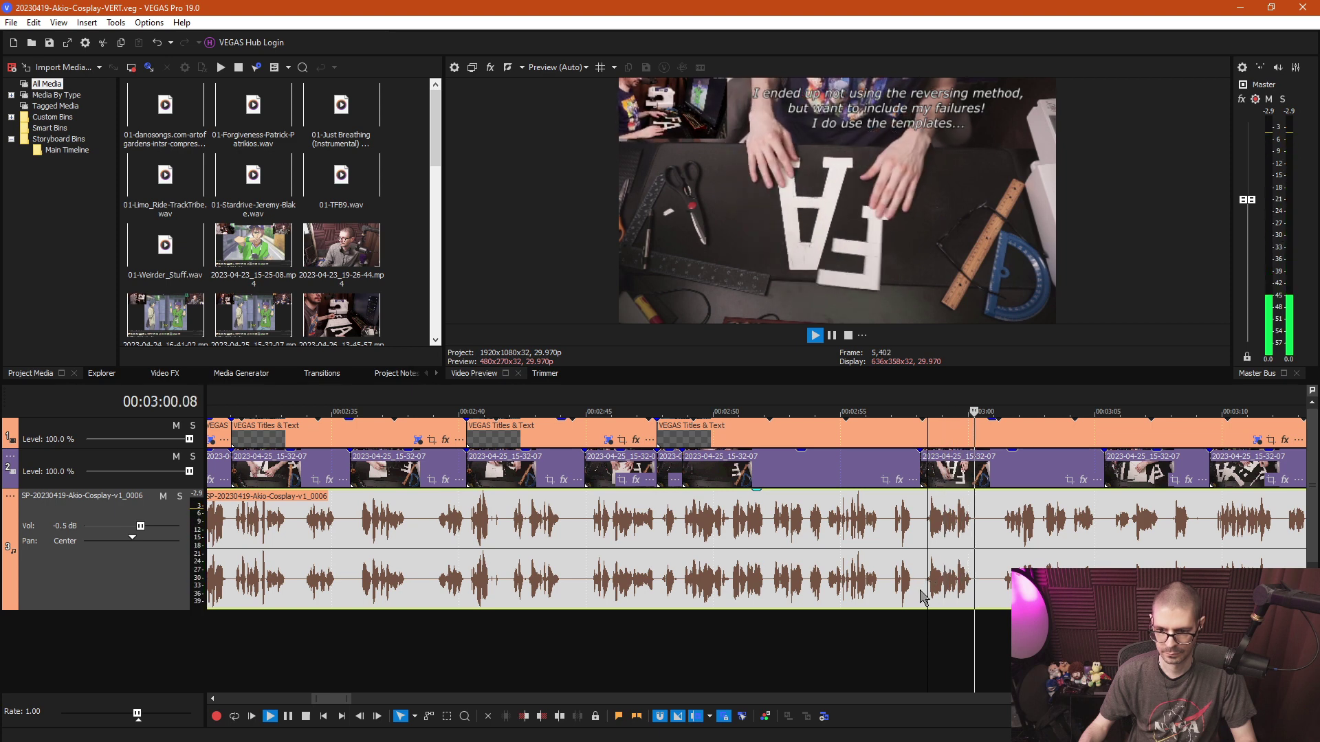
pyautogui.click(929, 591)
pyautogui.scroll(5, 915, 639)
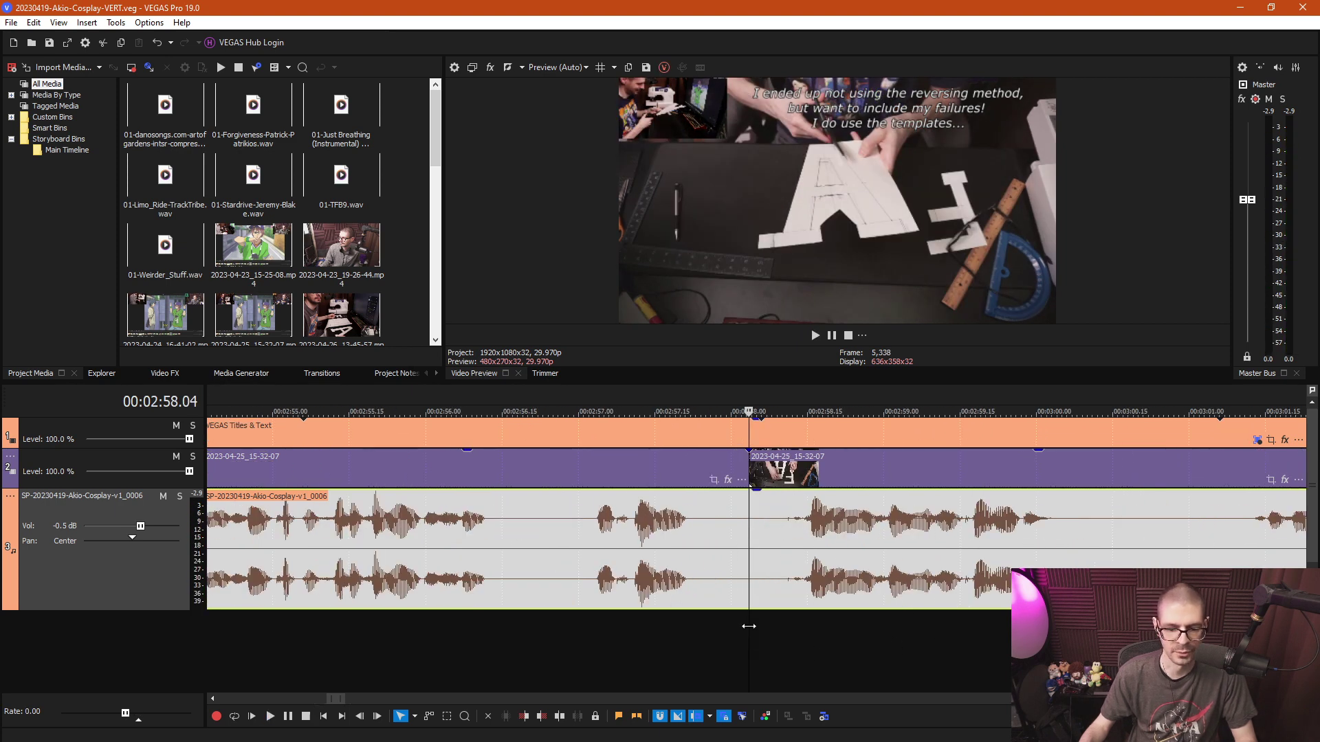
pyautogui.press('s')
pyautogui.click(1081, 629)
pyautogui.press('s')
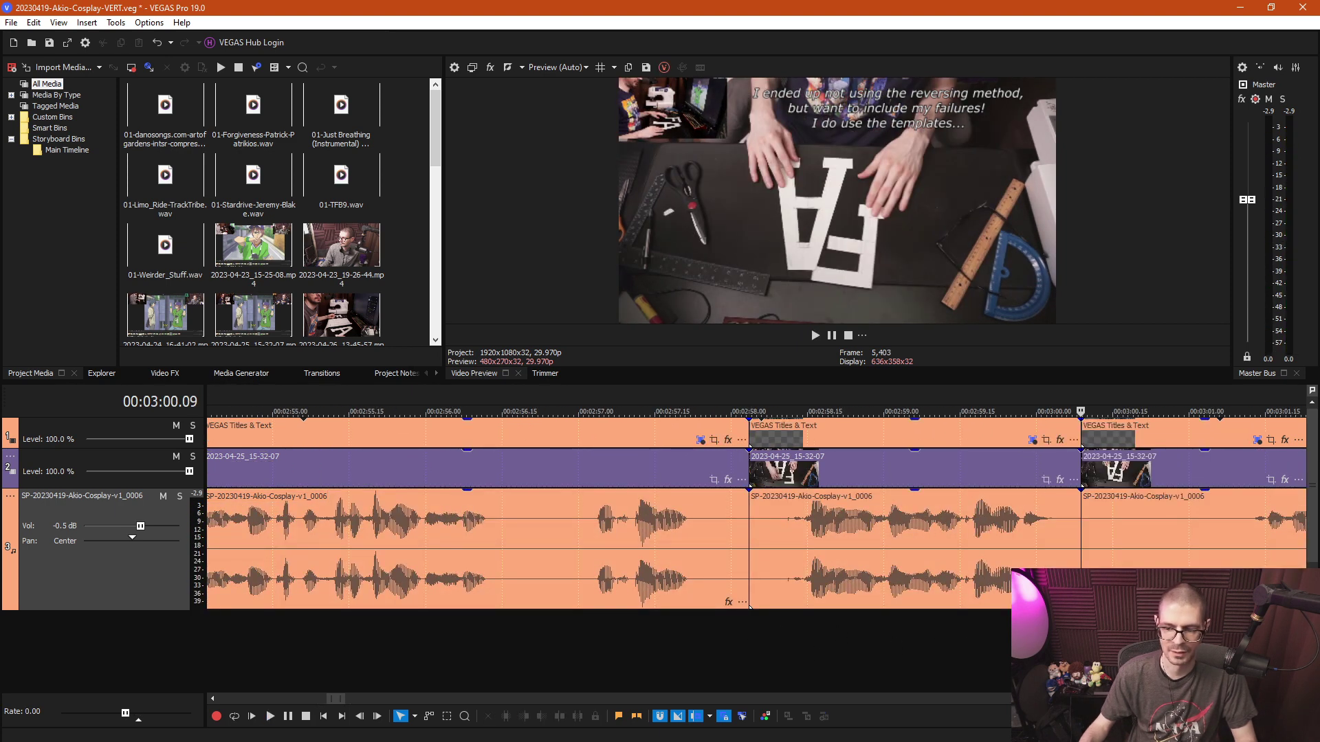
# Delete the titles, video and audio between about 00:00:36 and the 00:02:58.04 split before the finished templates highlight.
pyautogui.scroll(-8, 767, 633)
pyautogui.press('d')
pyautogui.press('d')
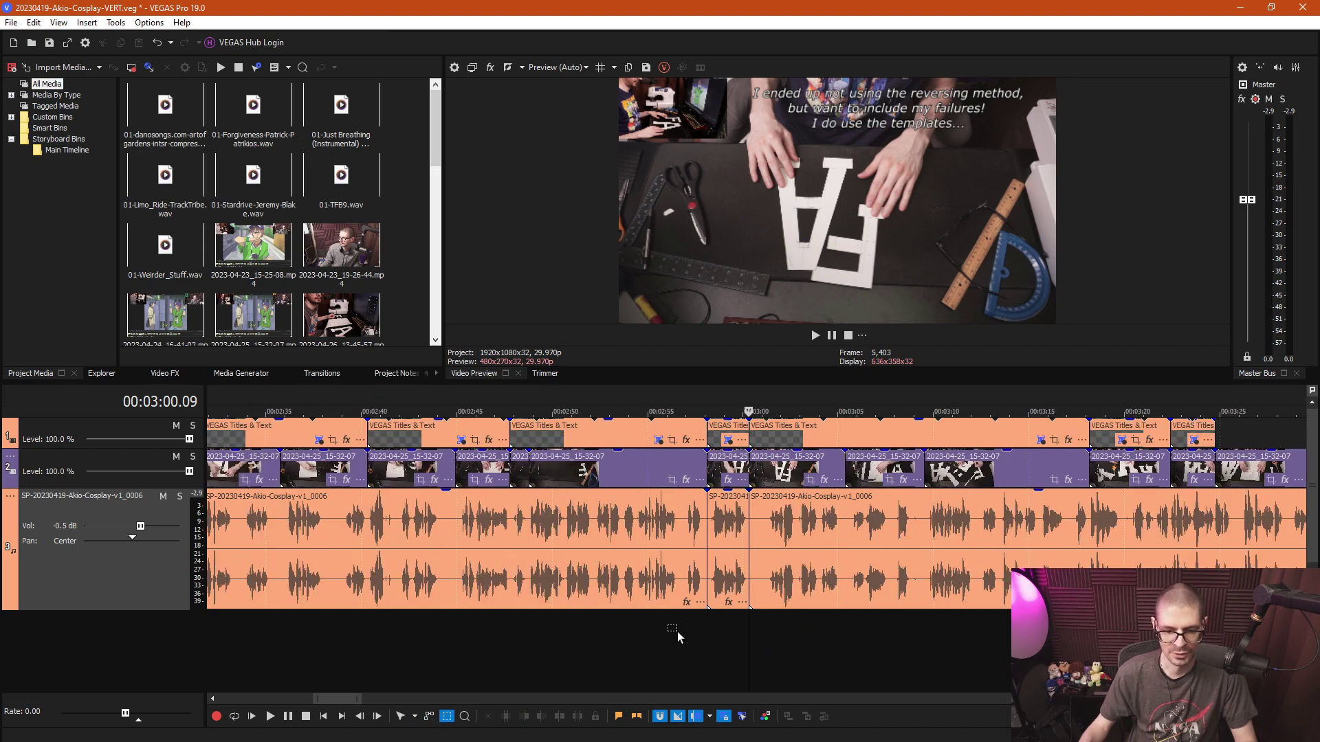
pyautogui.scroll(-2, 680, 635)
pyautogui.scroll(-1, 718, 633)
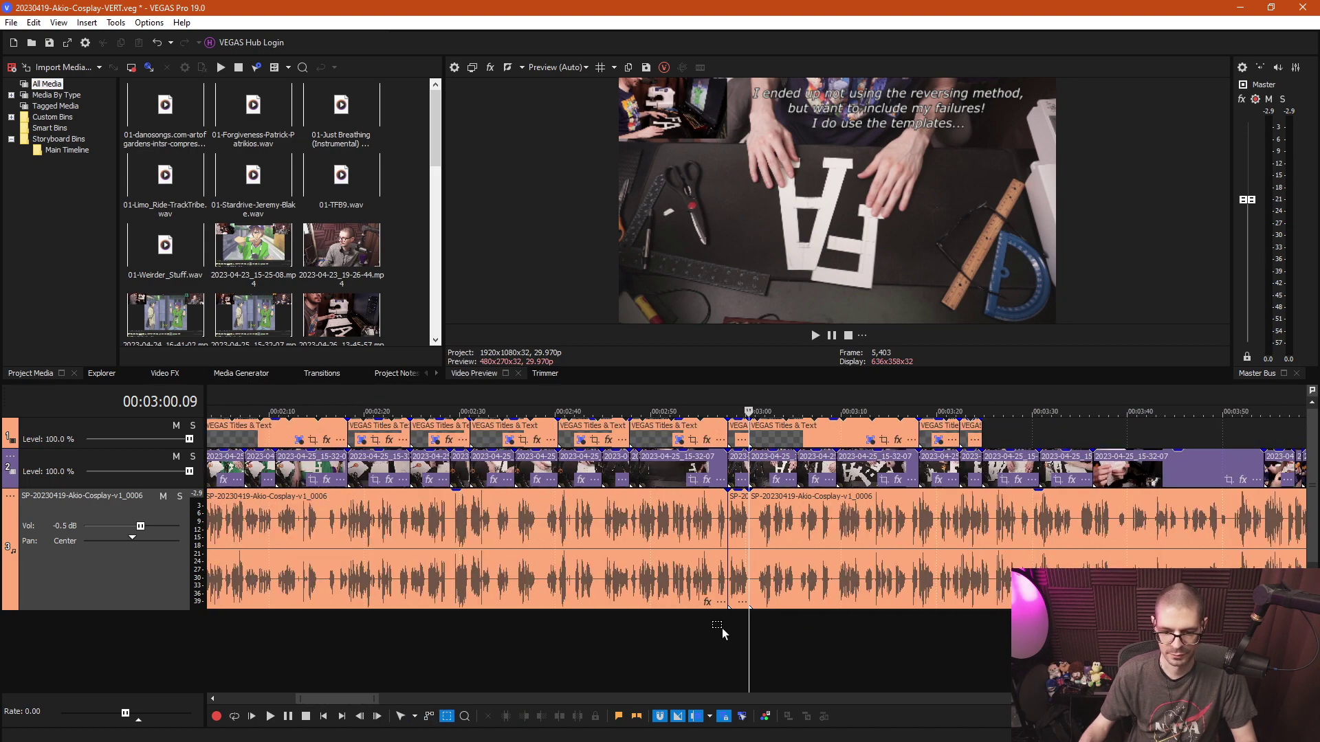
pyautogui.moveTo(722, 628); pyautogui.dragTo(564, 169)
pyautogui.press('Delete')
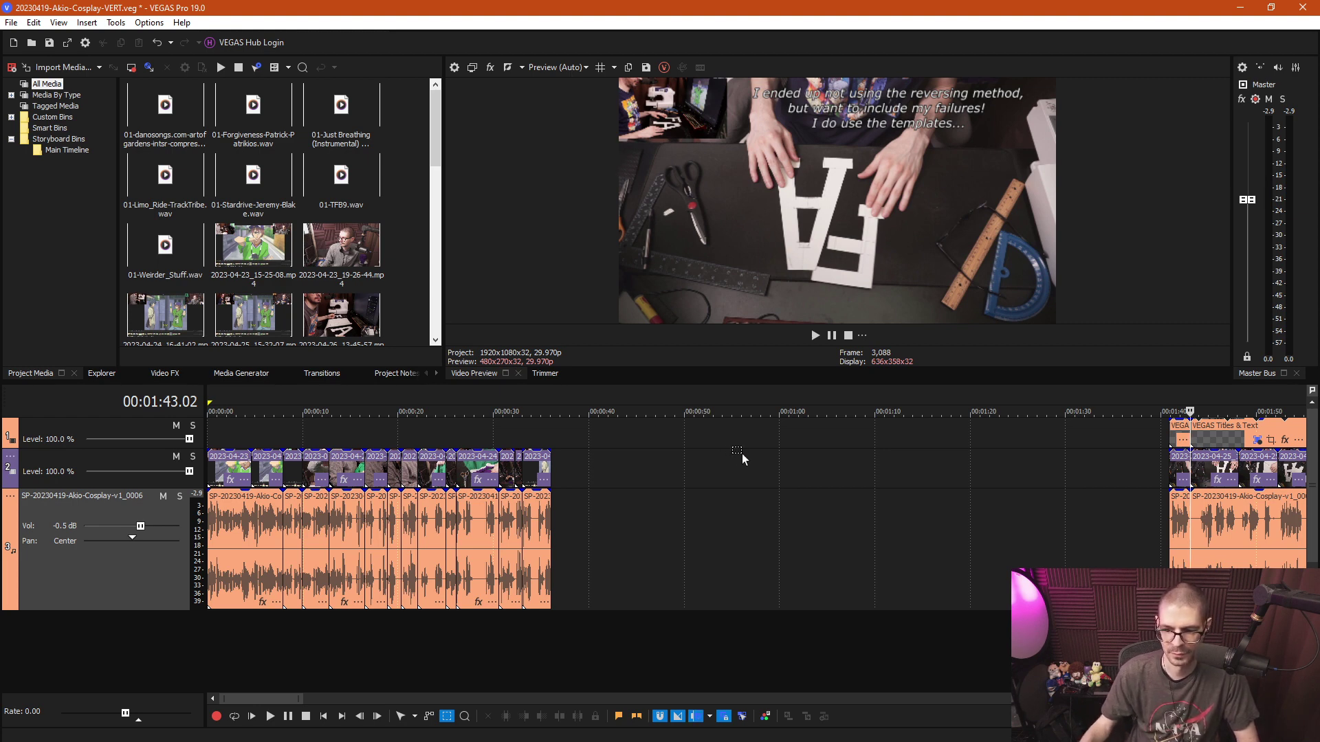
pyautogui.hotkey('ctrl', 'z')
pyautogui.scroll(-2, 840, 509)
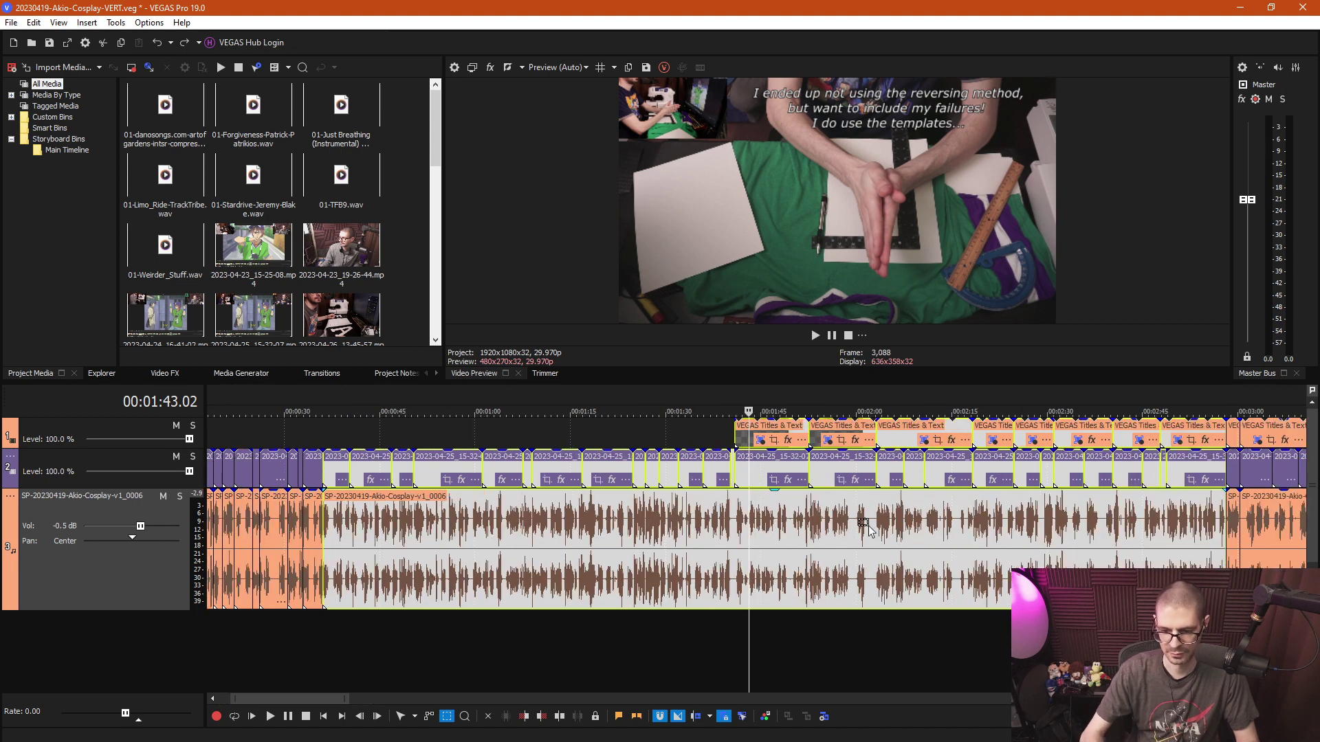
pyautogui.press('Delete')
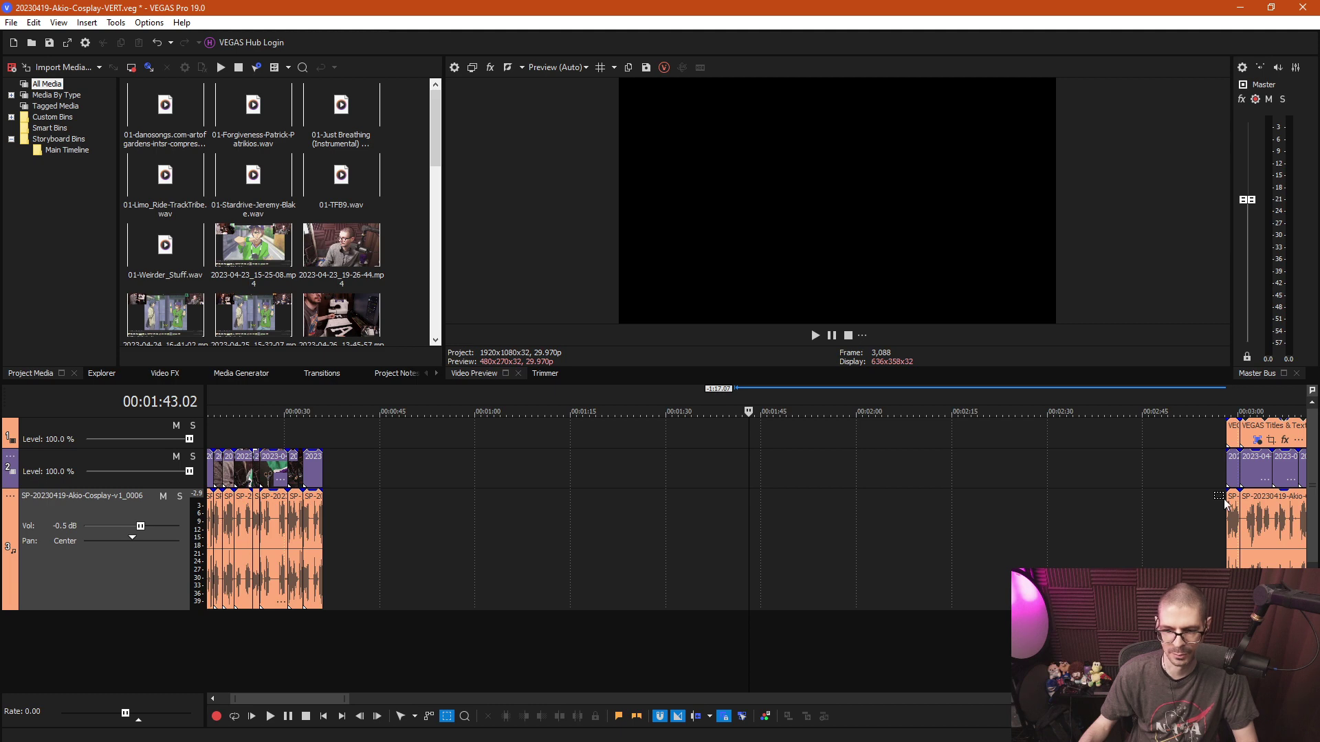
# Move the finished templates highlight and all following footage back against the end of the earlier highlights, closing the gap.
pyautogui.scroll(-2, 1223, 499)
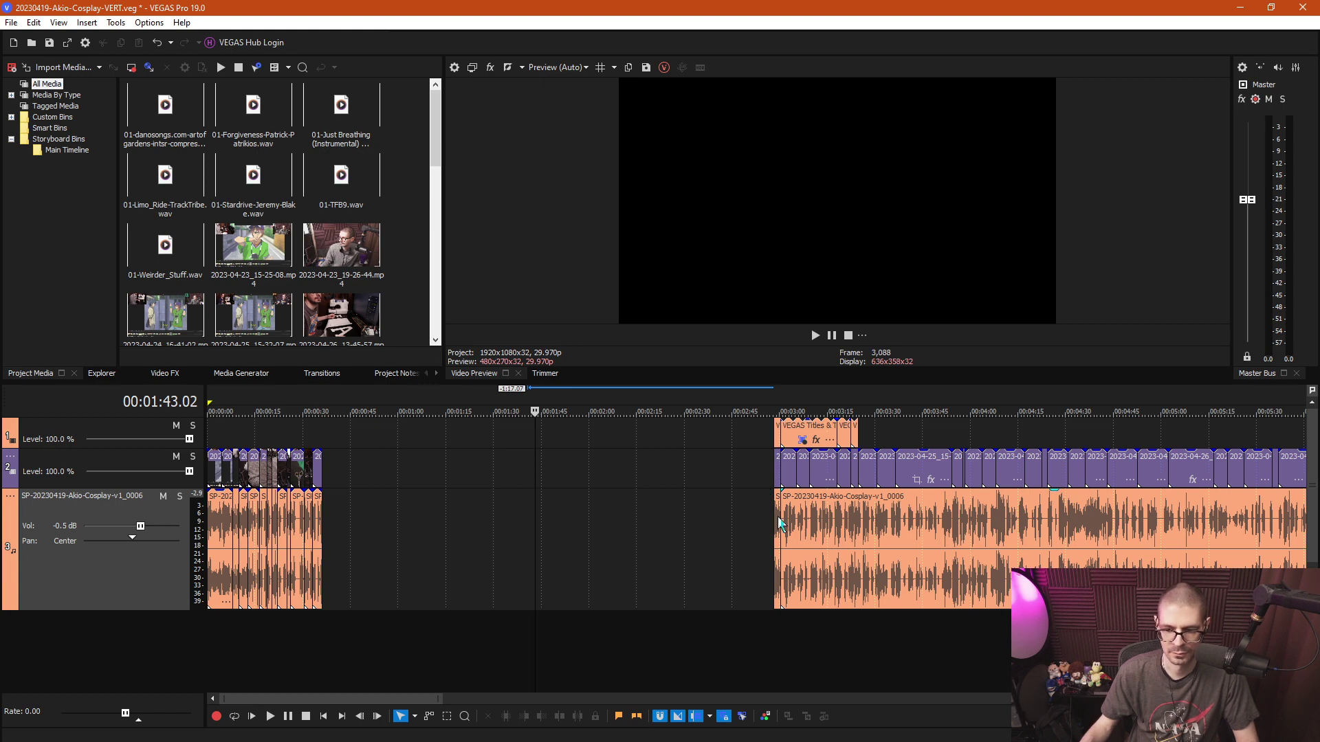
pyautogui.moveTo(780, 523); pyautogui.dragTo(330, 508)
pyautogui.click(330, 508)
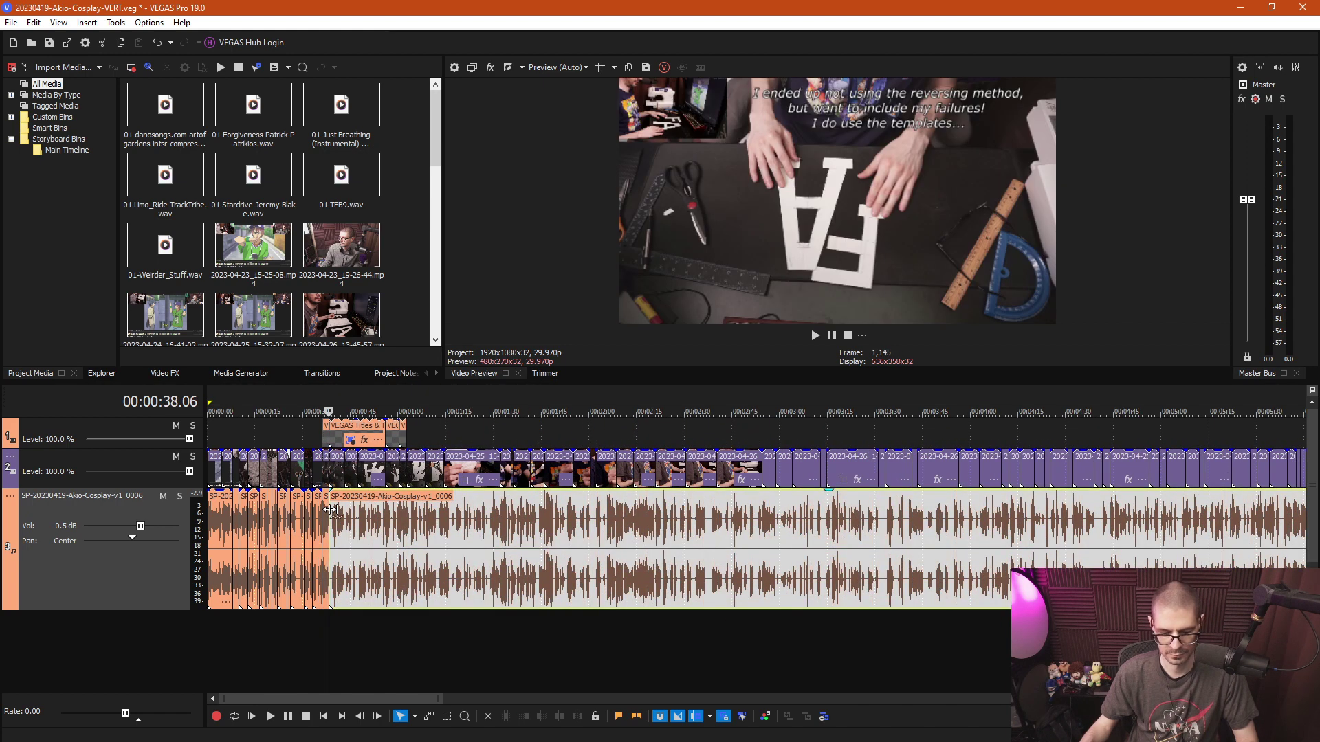
# Preview the footage around 00:02:05 and split it at 00:02:05.25 and 00:02:08.18 to isolate the finished letter F highlight.
pyautogui.scroll(5, 337, 516)
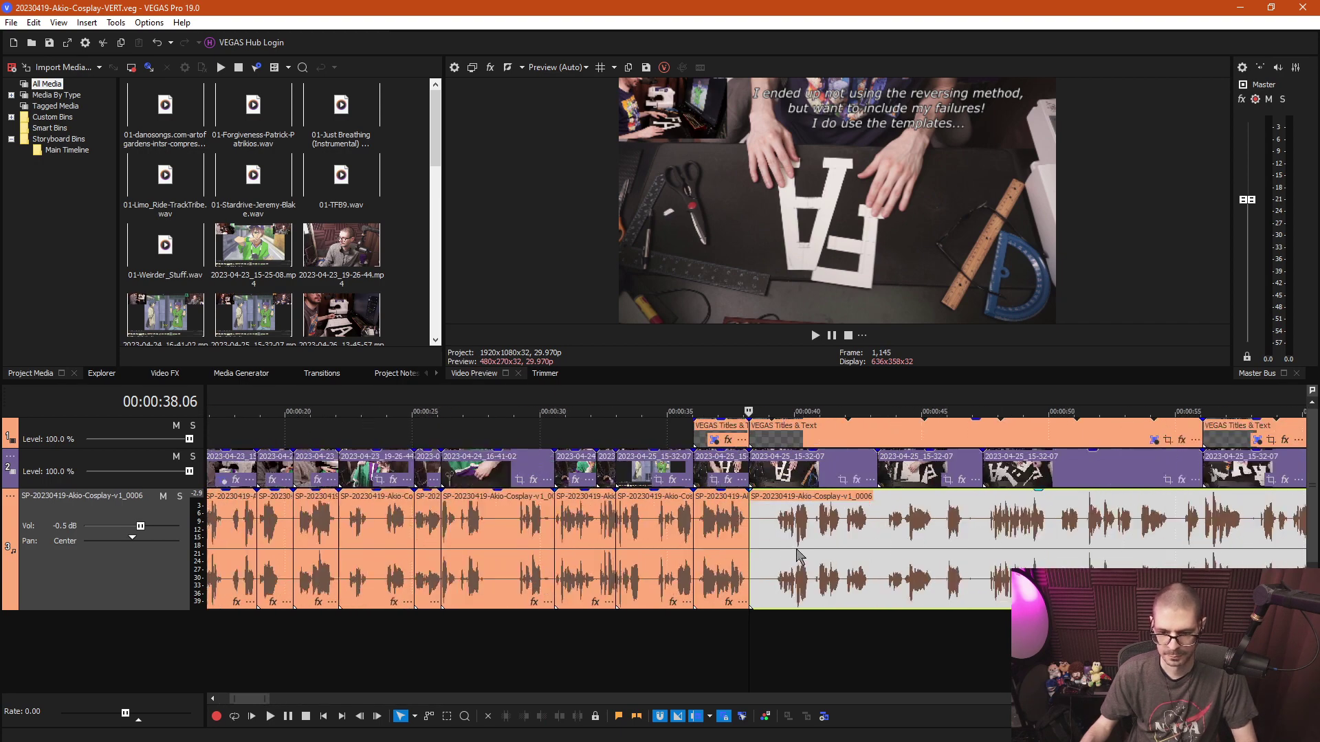
pyautogui.scroll(-3, 835, 533)
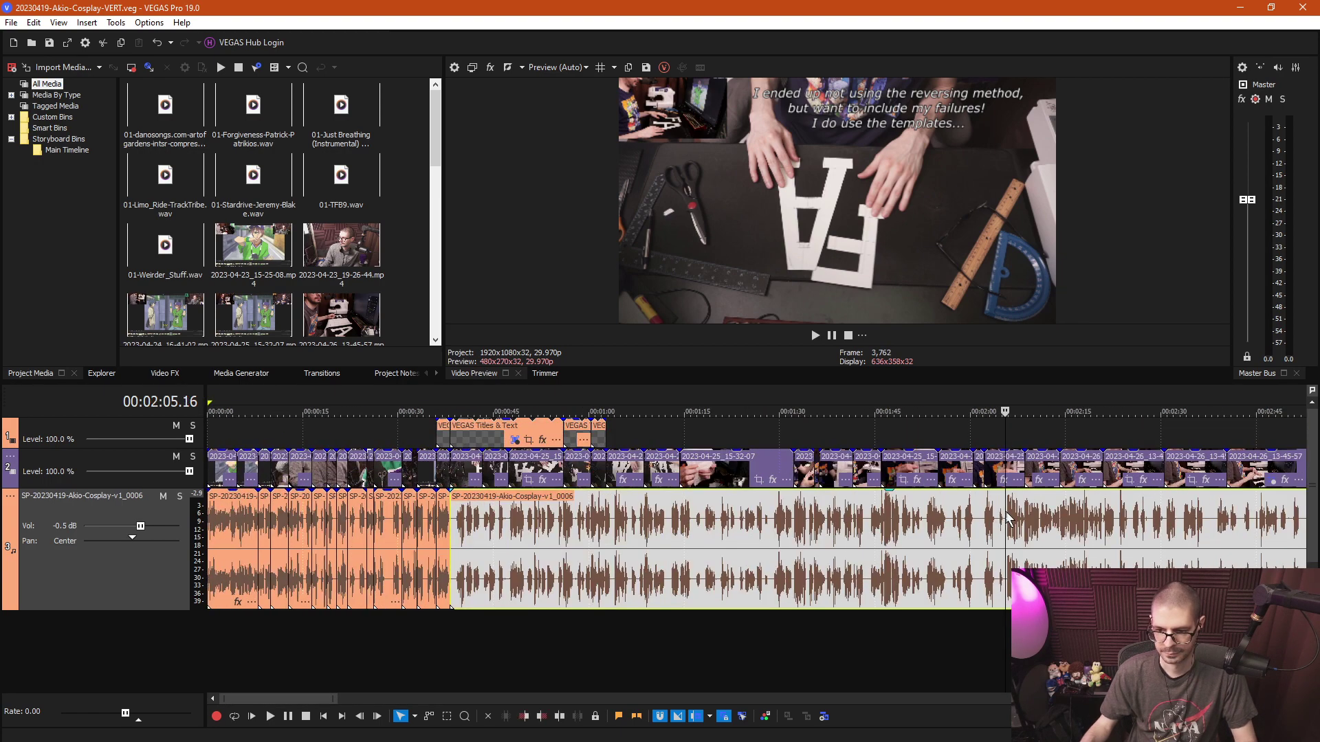
pyautogui.press('space')
pyautogui.scroll(4, 732, 589)
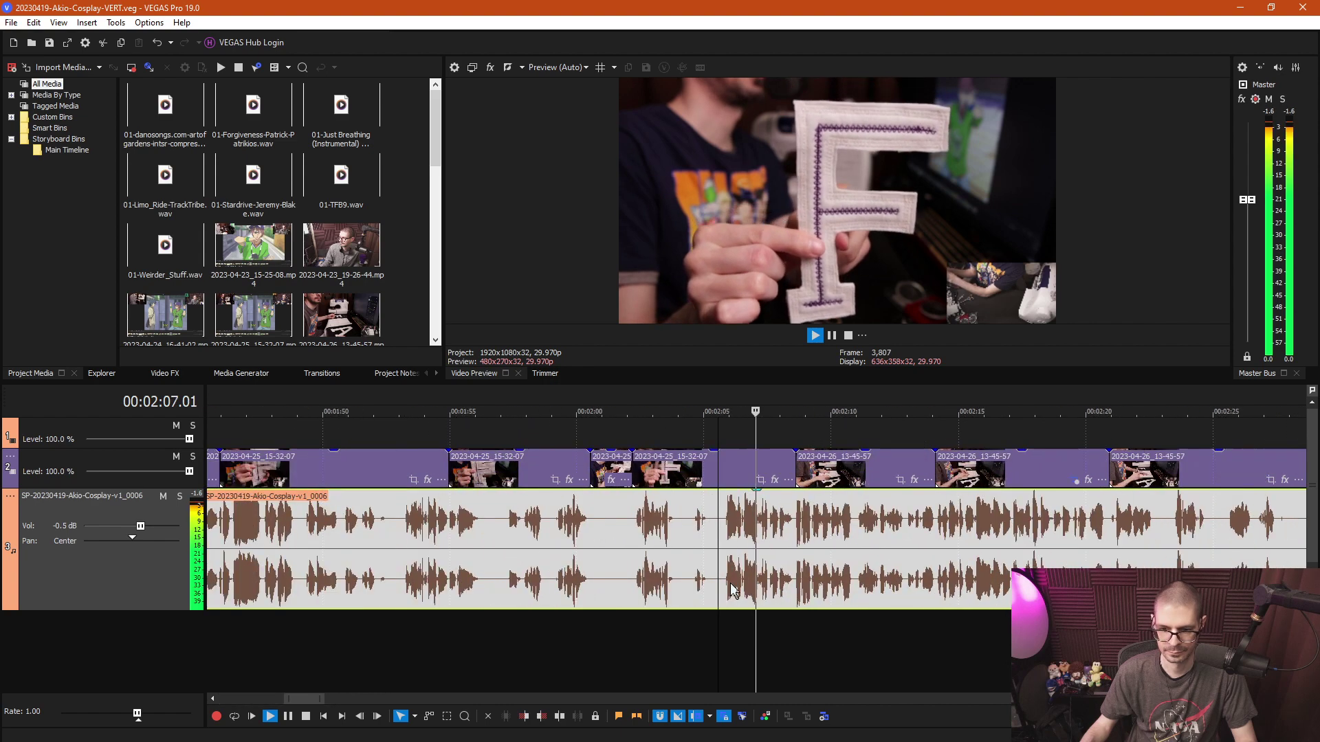
pyautogui.press('Return')
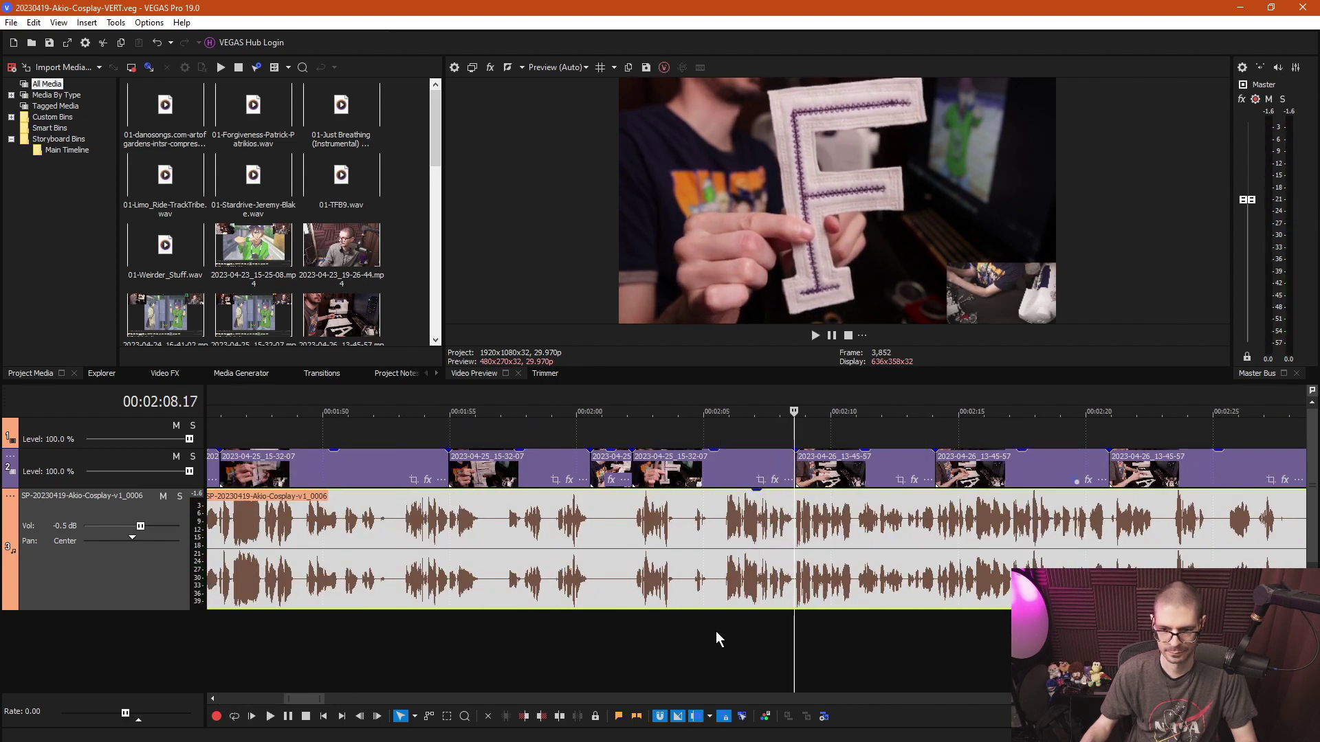
pyautogui.click(716, 639)
pyautogui.scroll(4, 722, 639)
pyautogui.click(783, 628)
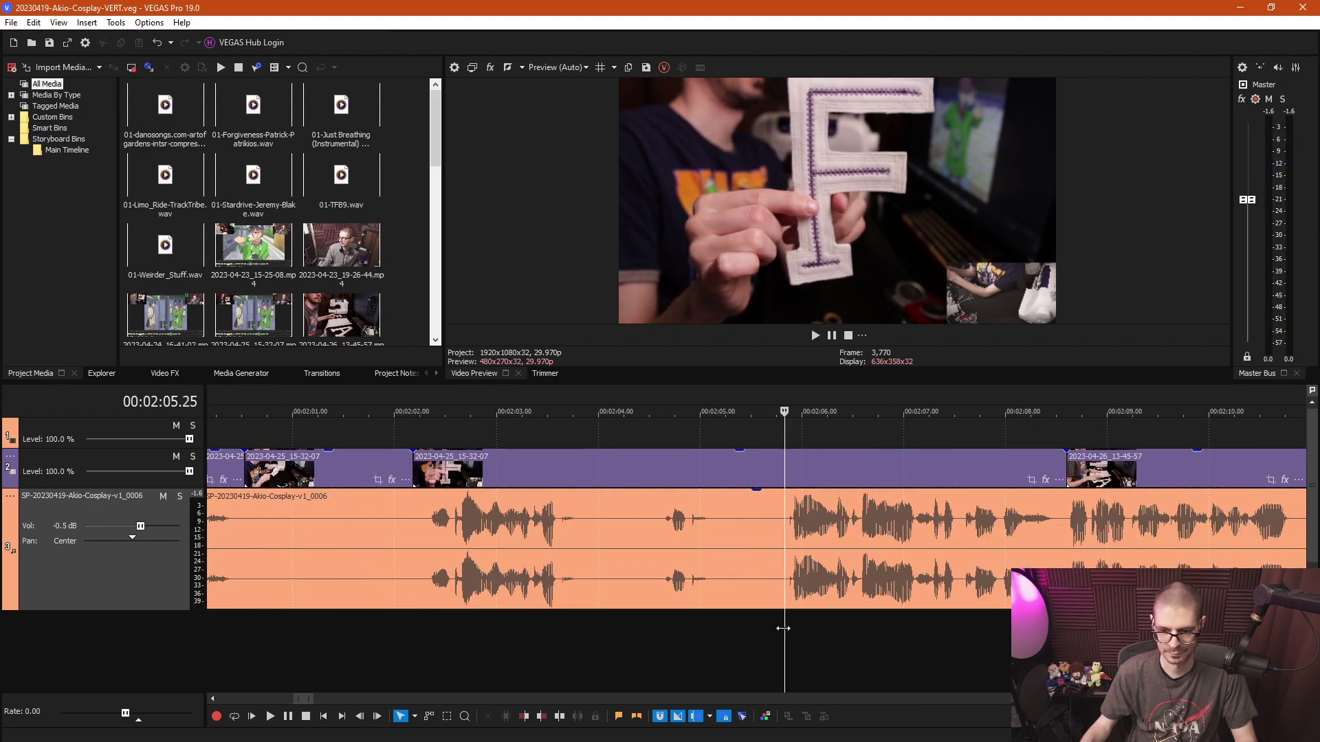
pyautogui.press('s')
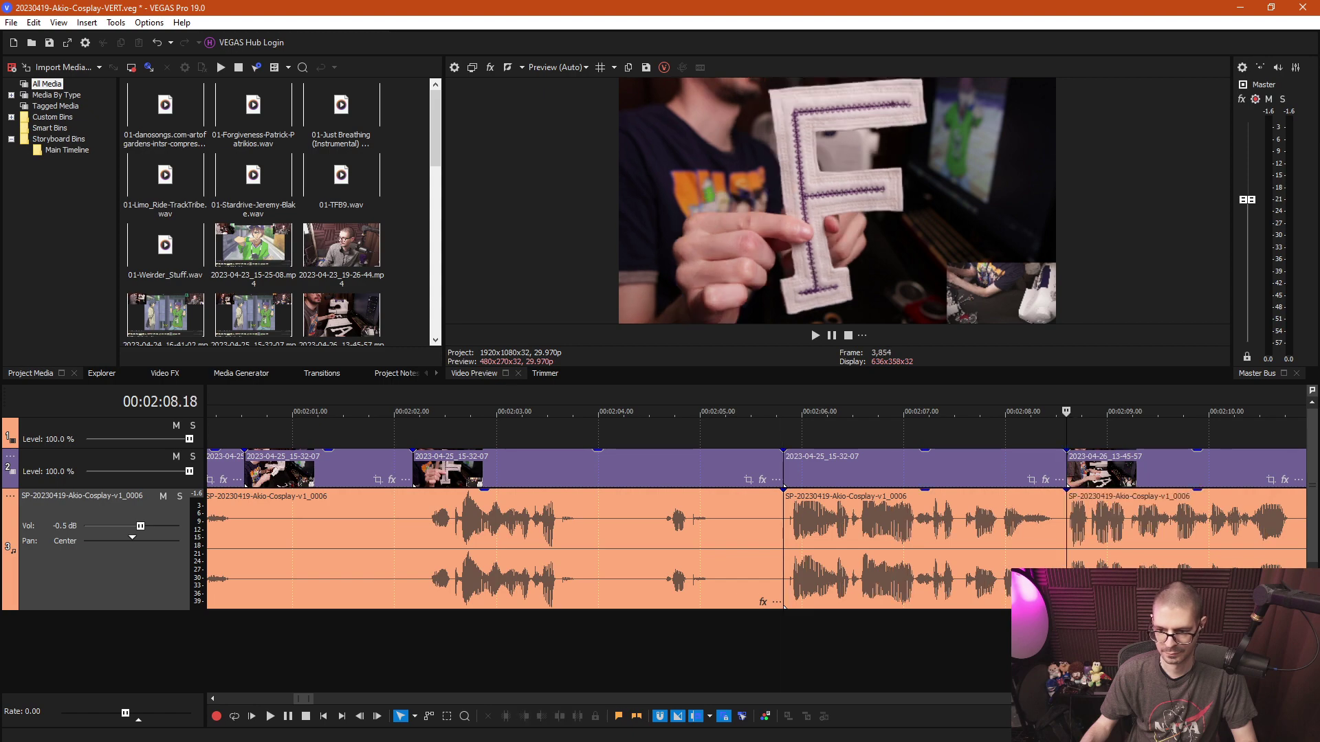
pyautogui.scroll(-6, 698, 622)
pyautogui.scroll(-2, 721, 629)
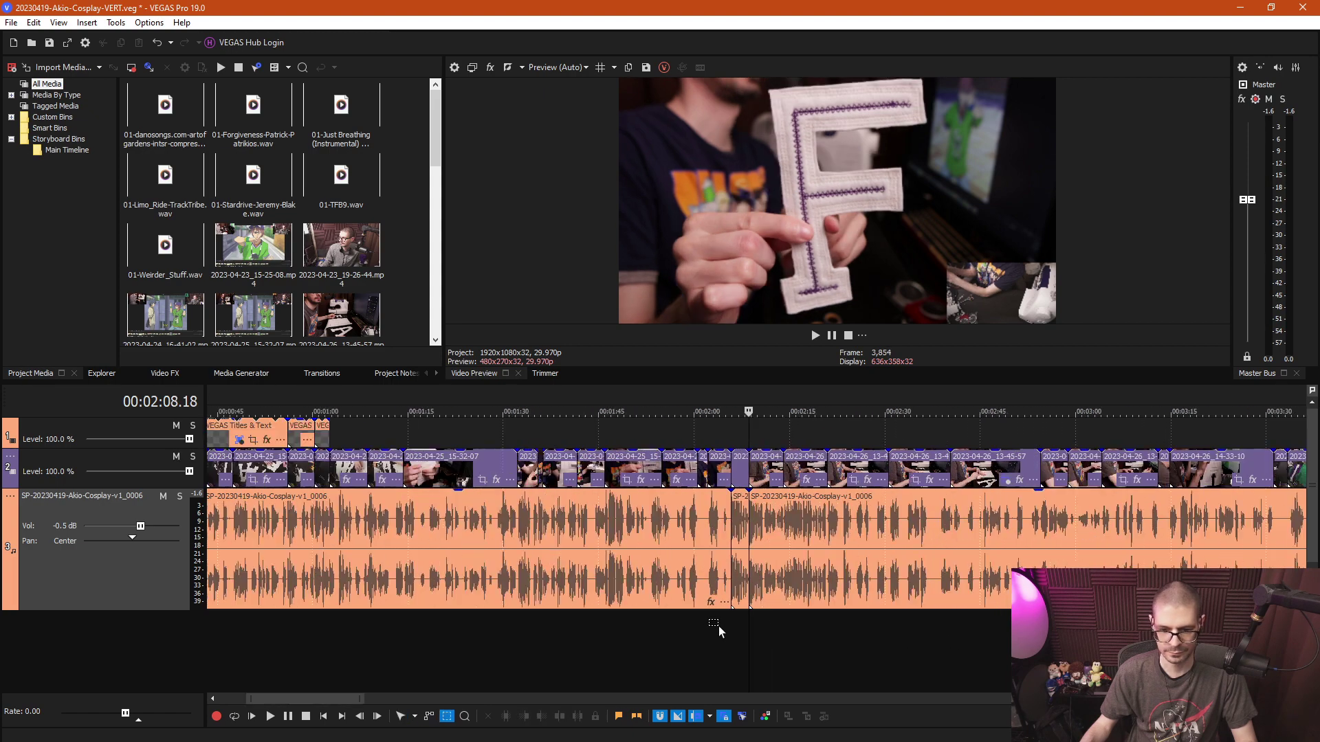
pyautogui.moveTo(726, 621); pyautogui.dragTo(467, 187)
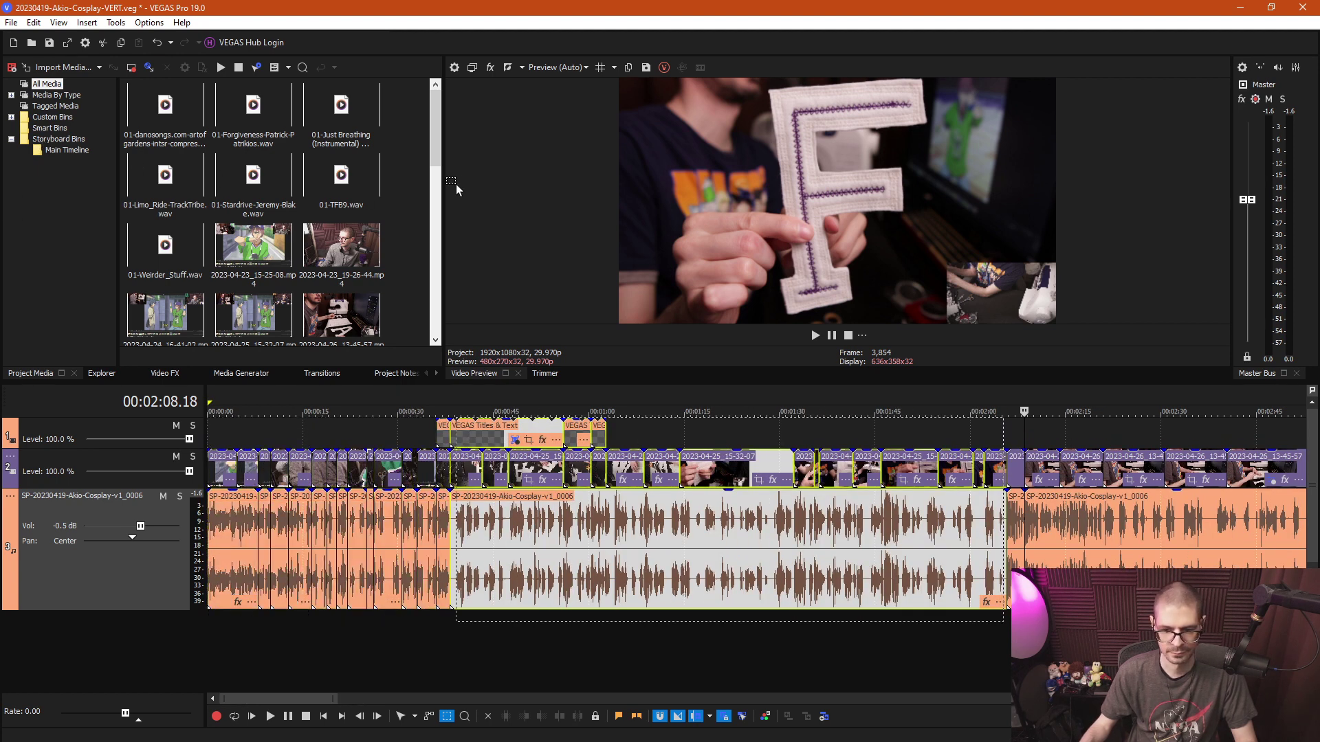
pyautogui.click(705, 427)
# Preview the letter cutting and stitching footage around 00:01:08, 00:01:32 and 00:01:46 for another highlight.
pyautogui.click(653, 434)
pyautogui.click(645, 446)
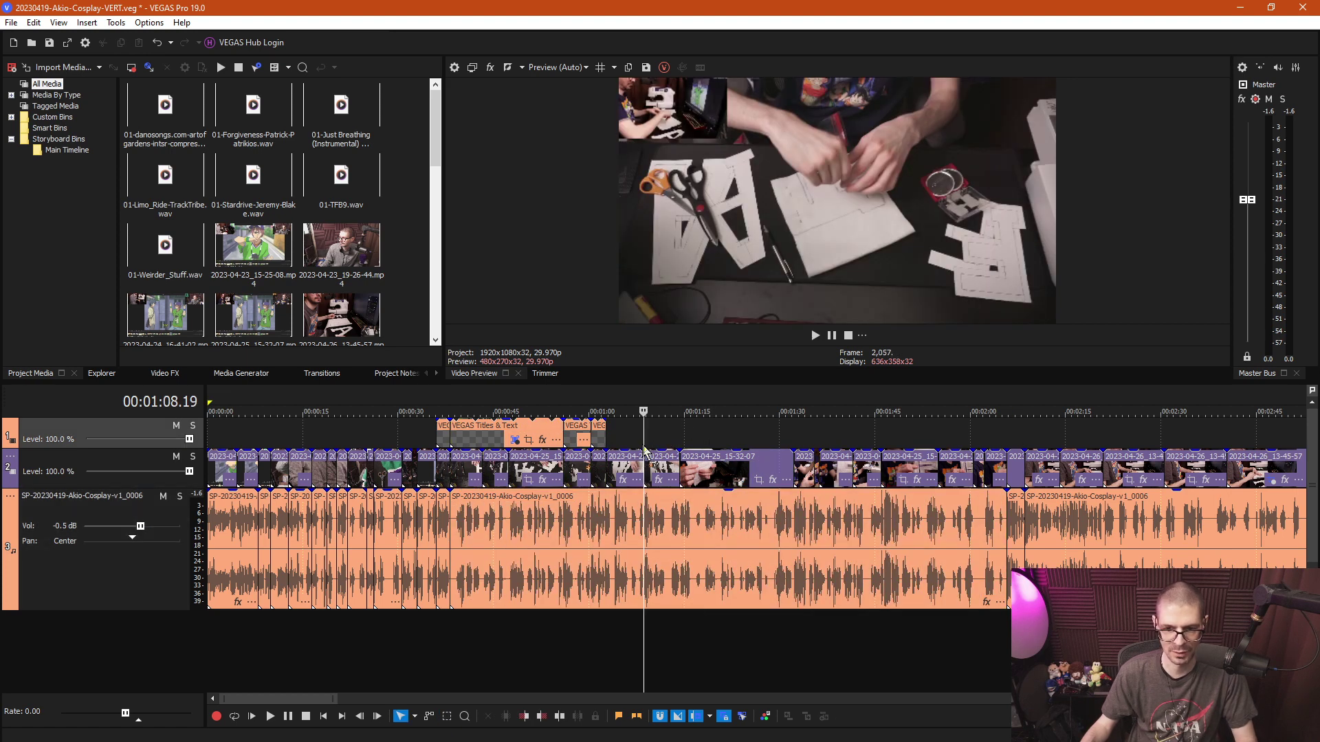
pyautogui.press('space')
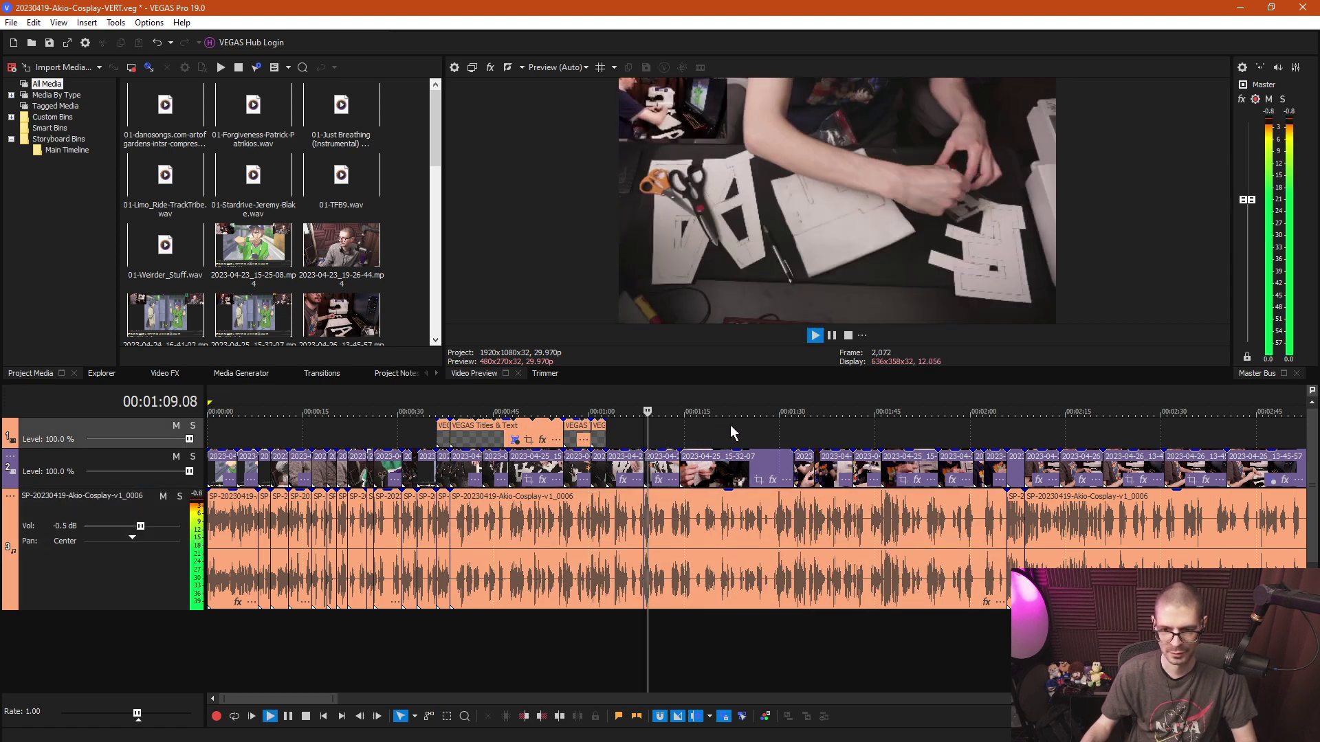
pyautogui.scroll(2, 932, 500)
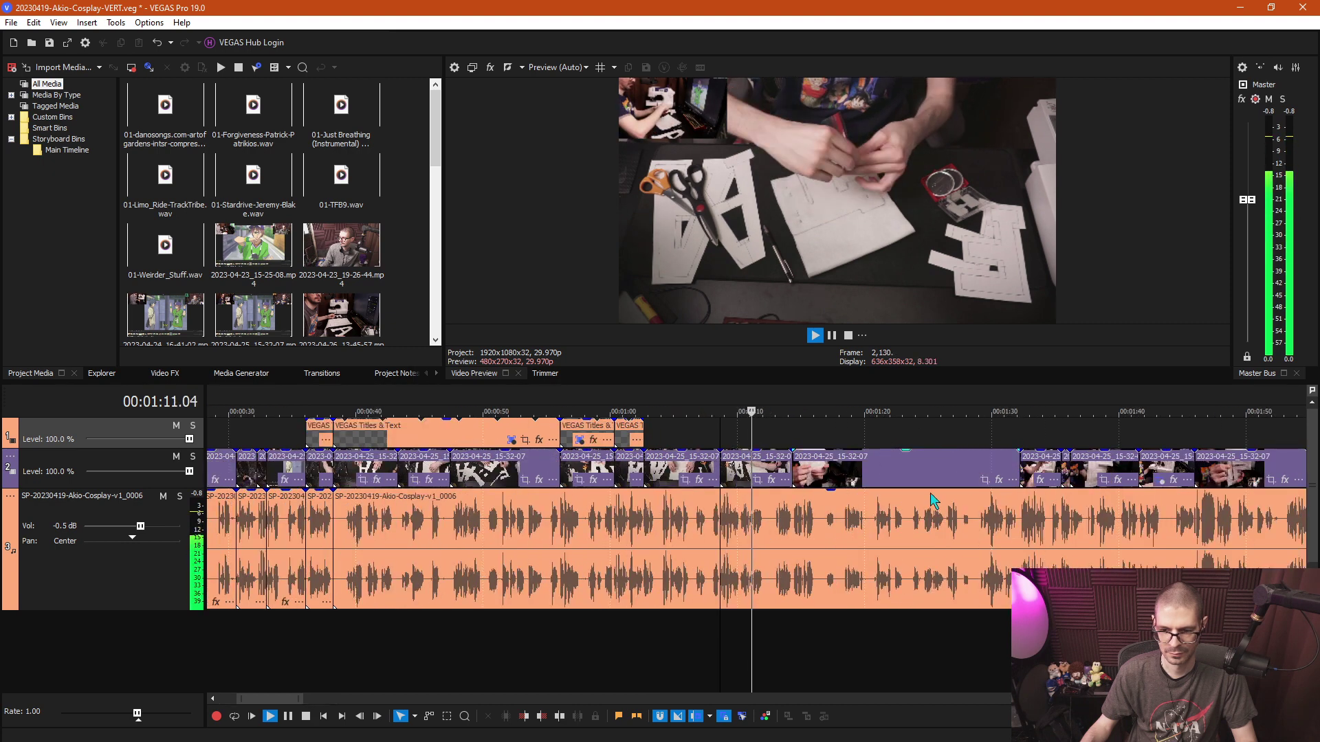
pyautogui.press('space')
pyautogui.click(996, 470)
pyautogui.press('space')
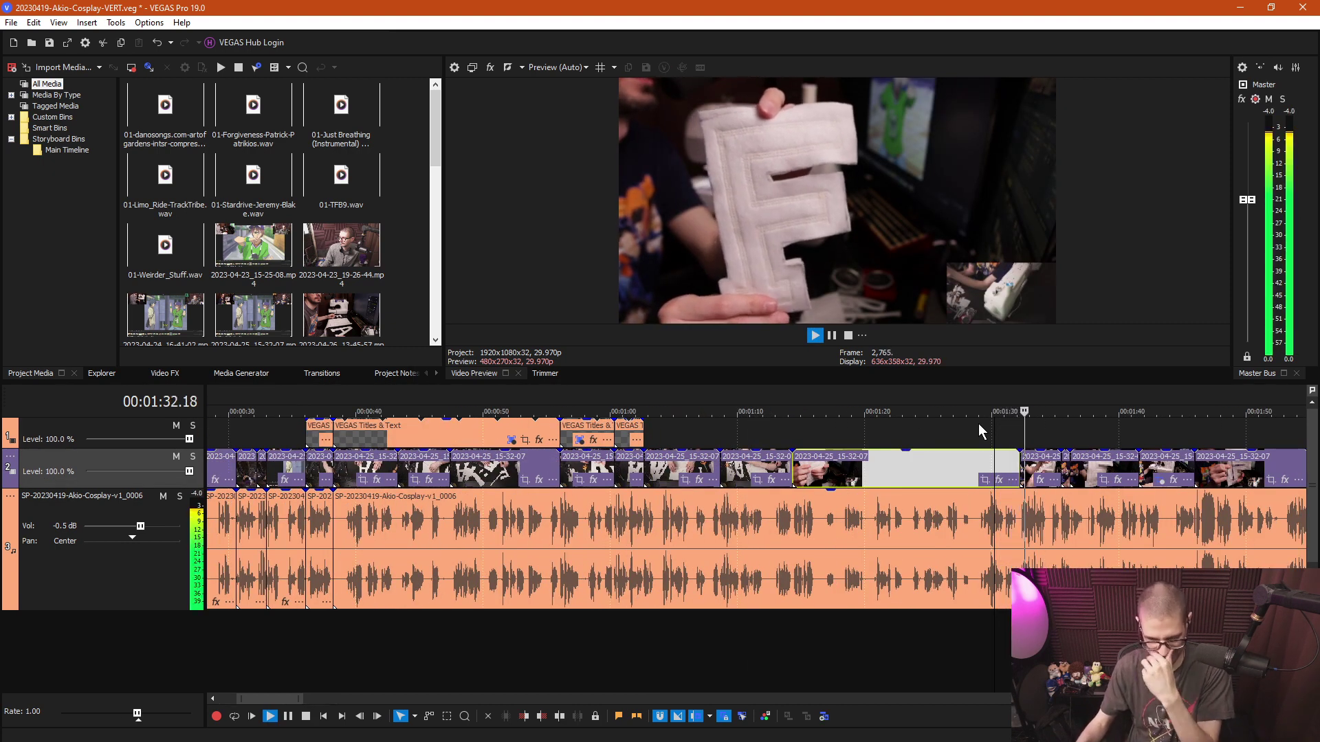
pyautogui.hscroll(5, 997, 509)
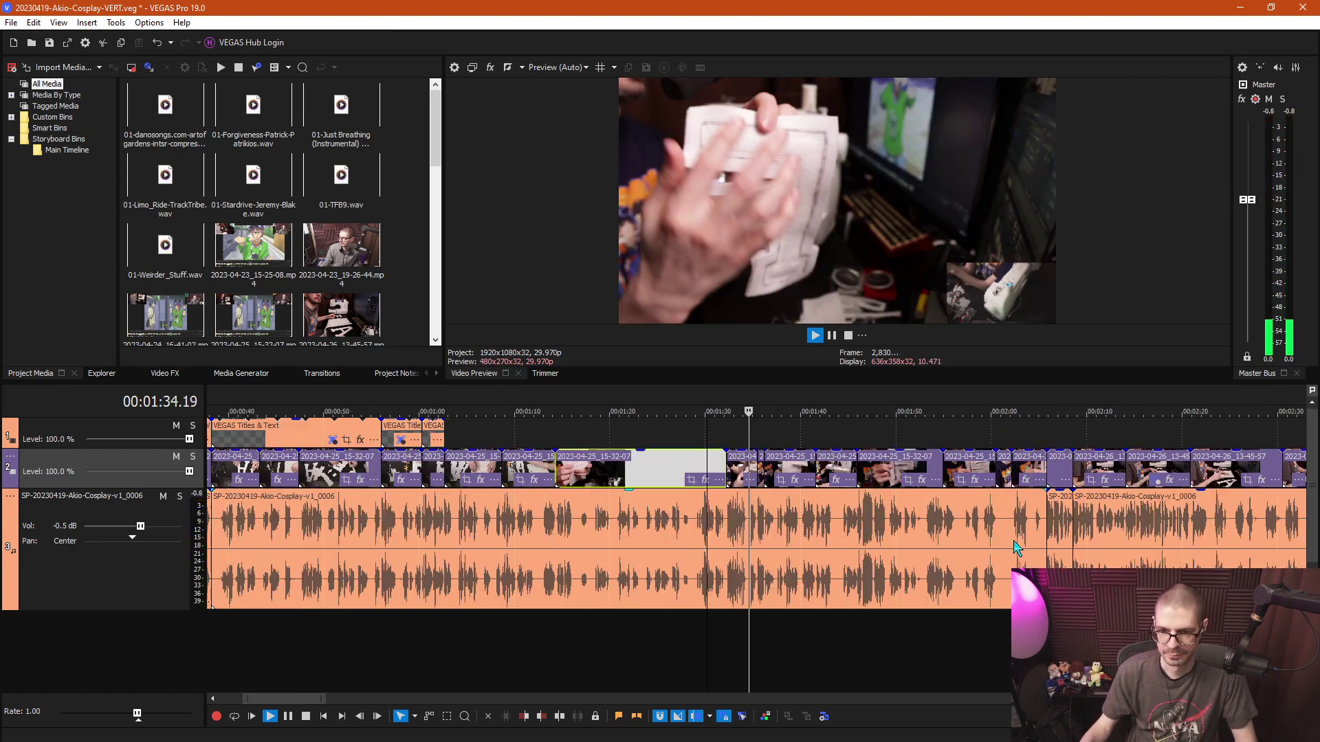
pyautogui.press('space')
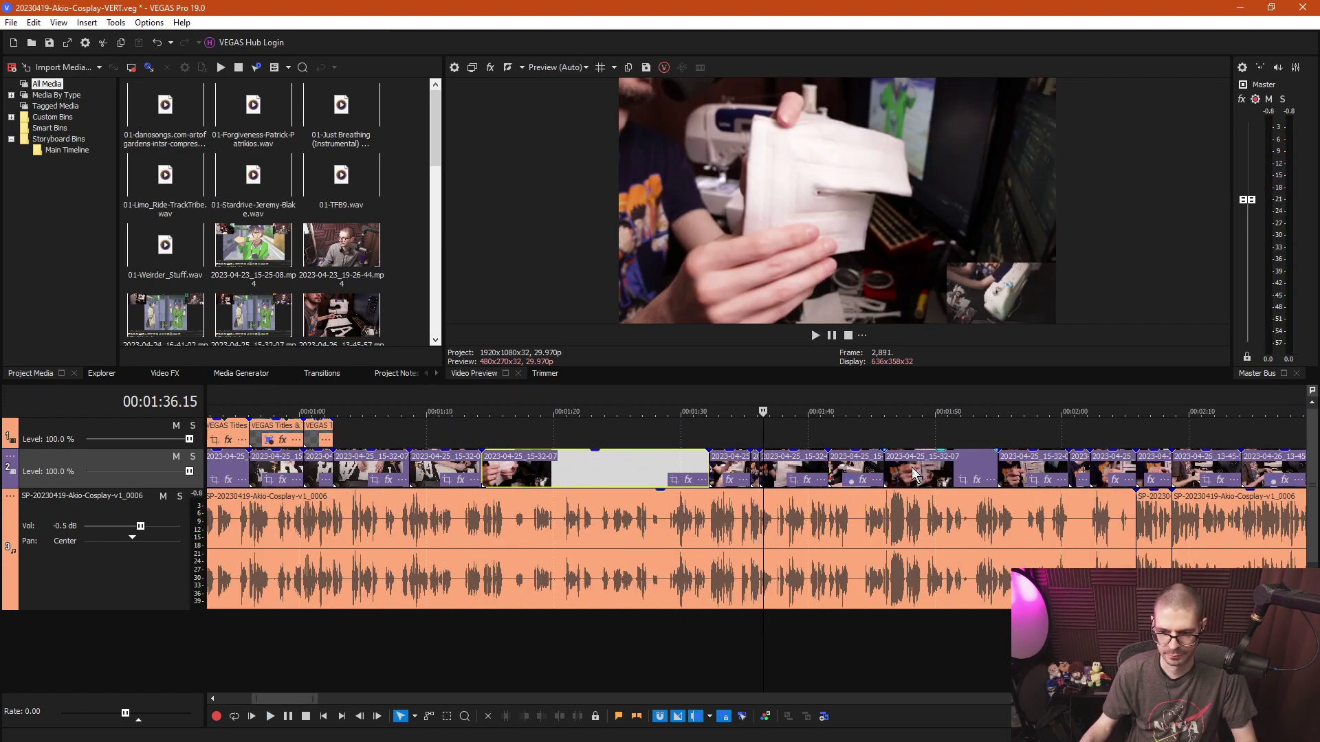
pyautogui.press('space')
pyautogui.scroll(4, 926, 446)
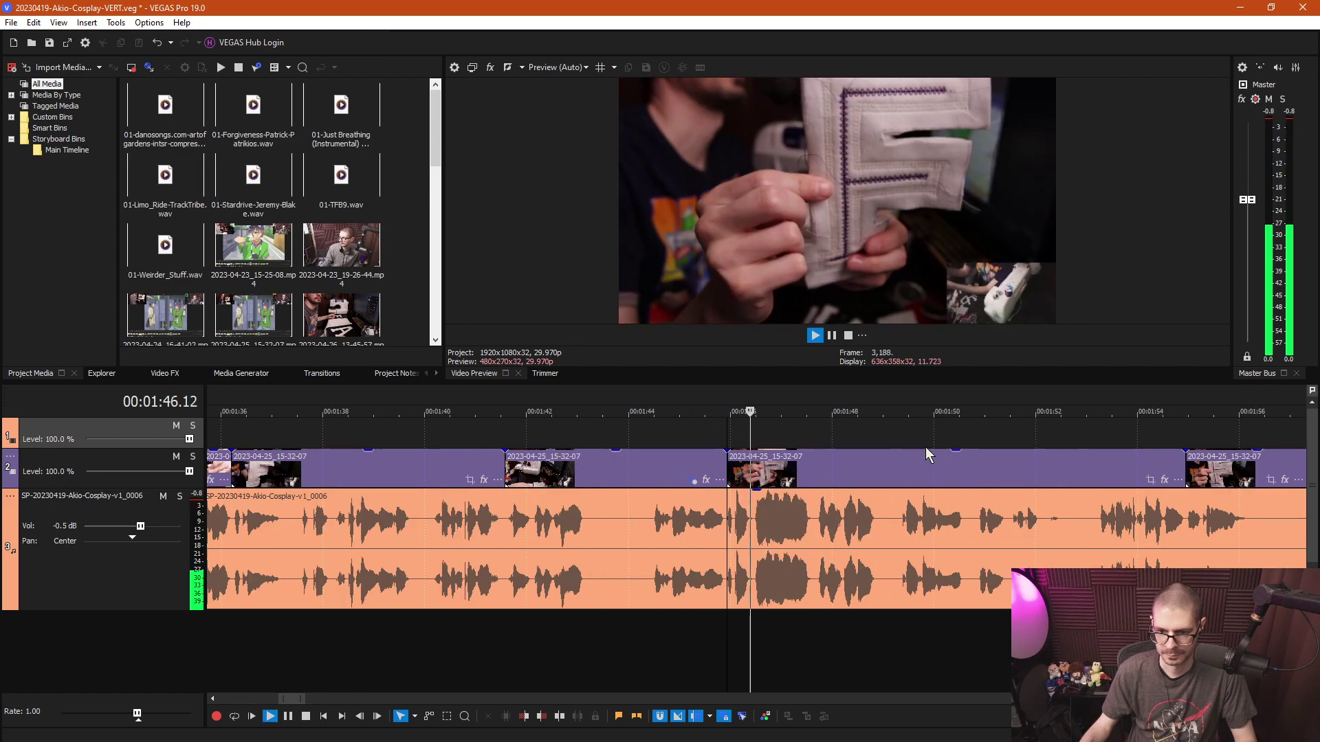
pyautogui.scroll(-2, 845, 493)
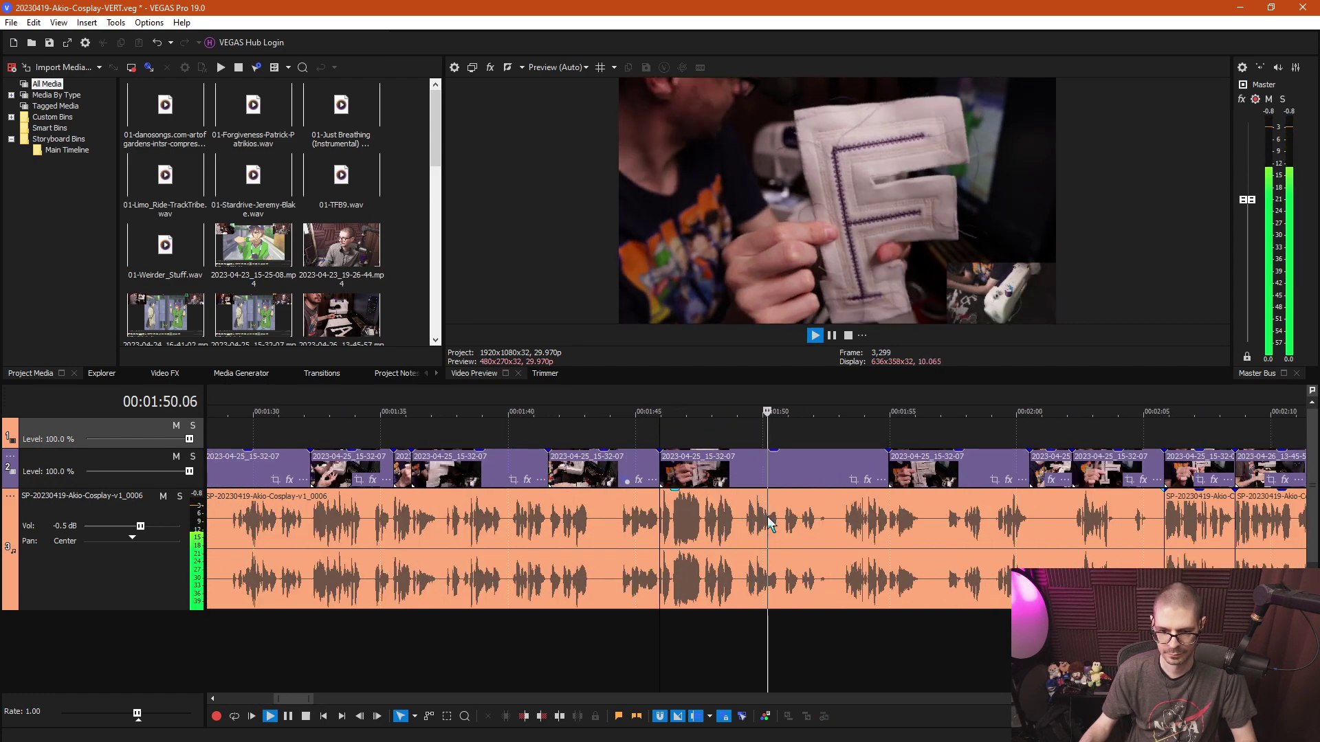
# Split the video and audio at 00:01:48.29 to end the highlight showing the stitched F before trimming.
pyautogui.press('space')
pyautogui.click(746, 591)
pyautogui.scroll(2, 746, 598)
pyautogui.scroll(1, 752, 628)
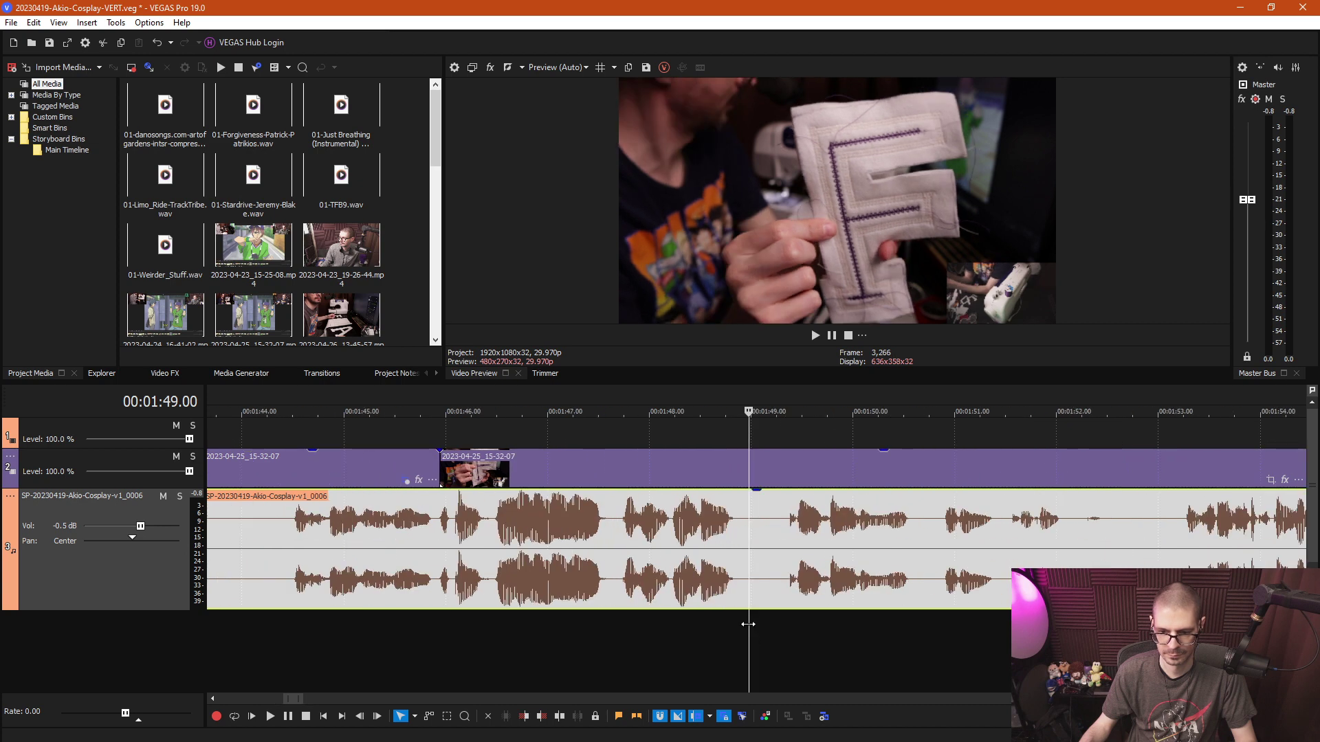
pyautogui.click(743, 630)
pyautogui.click(745, 631)
pyautogui.press('s')
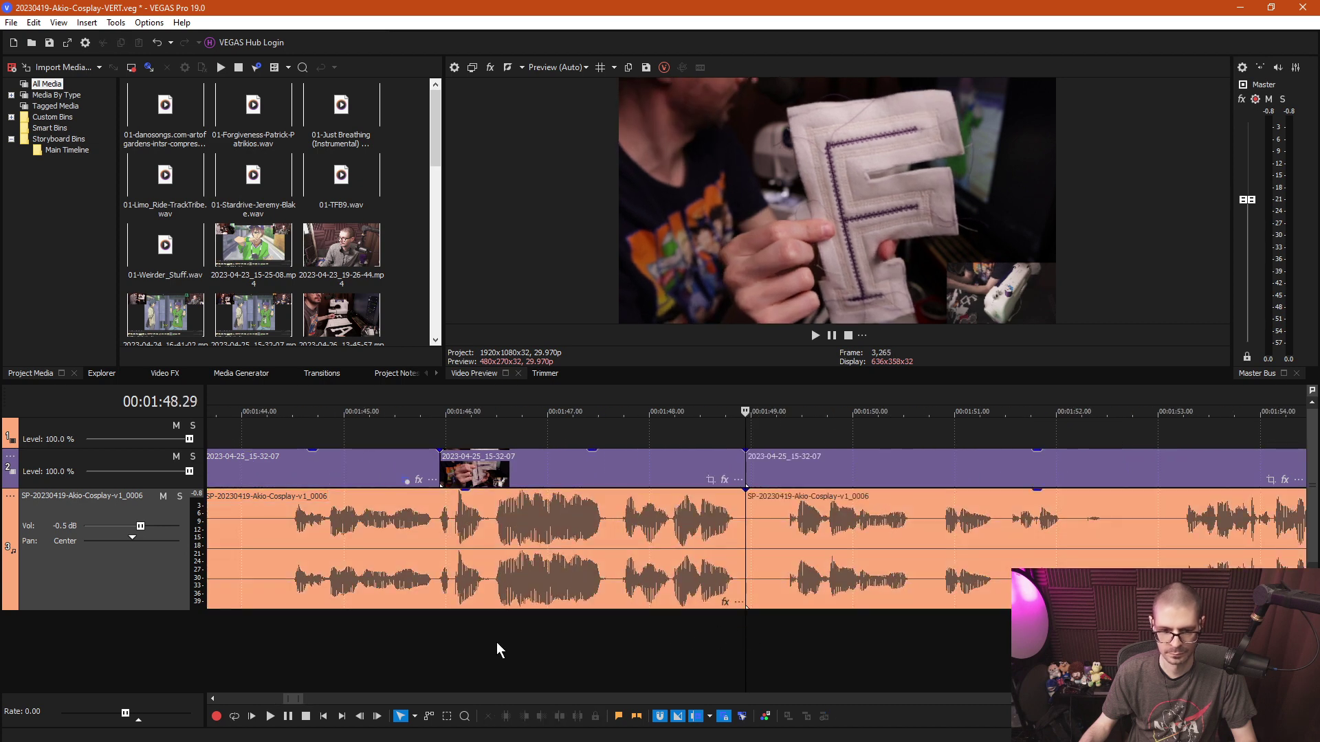
# Play back the start of the stitched F clip and split the audio at 00:01:45.28 to begin the highlight there.
pyautogui.click(444, 650)
pyautogui.press('space')
pyautogui.scroll(1, 618, 639)
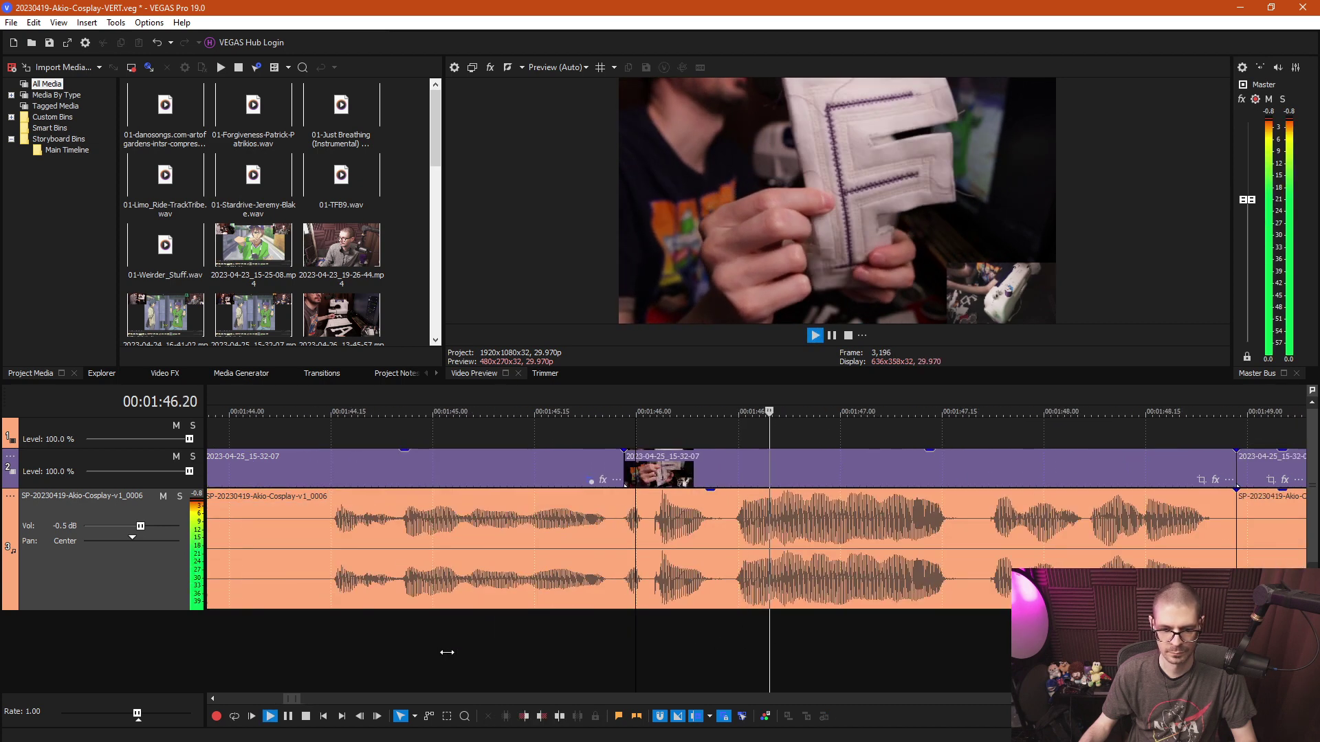
pyautogui.press('space')
pyautogui.click(612, 649)
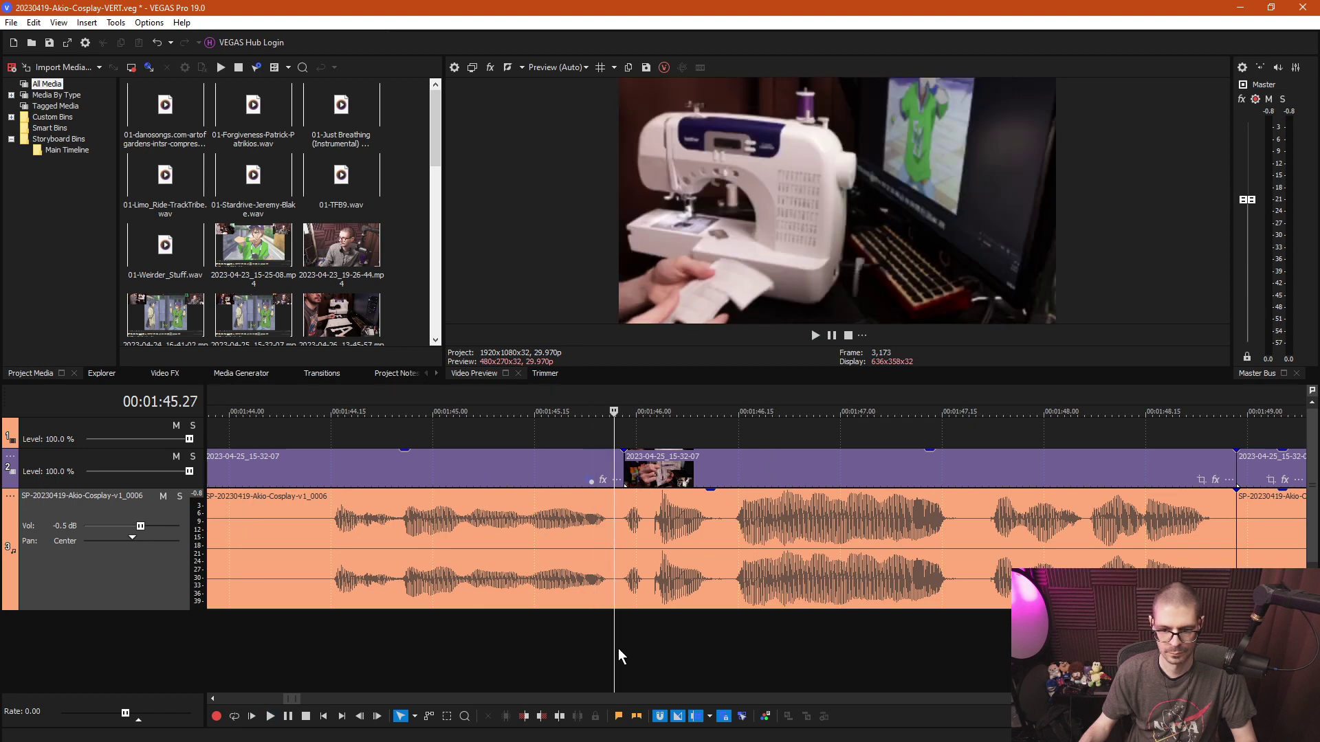
pyautogui.click(618, 646)
pyautogui.click(628, 637)
pyautogui.click(617, 638)
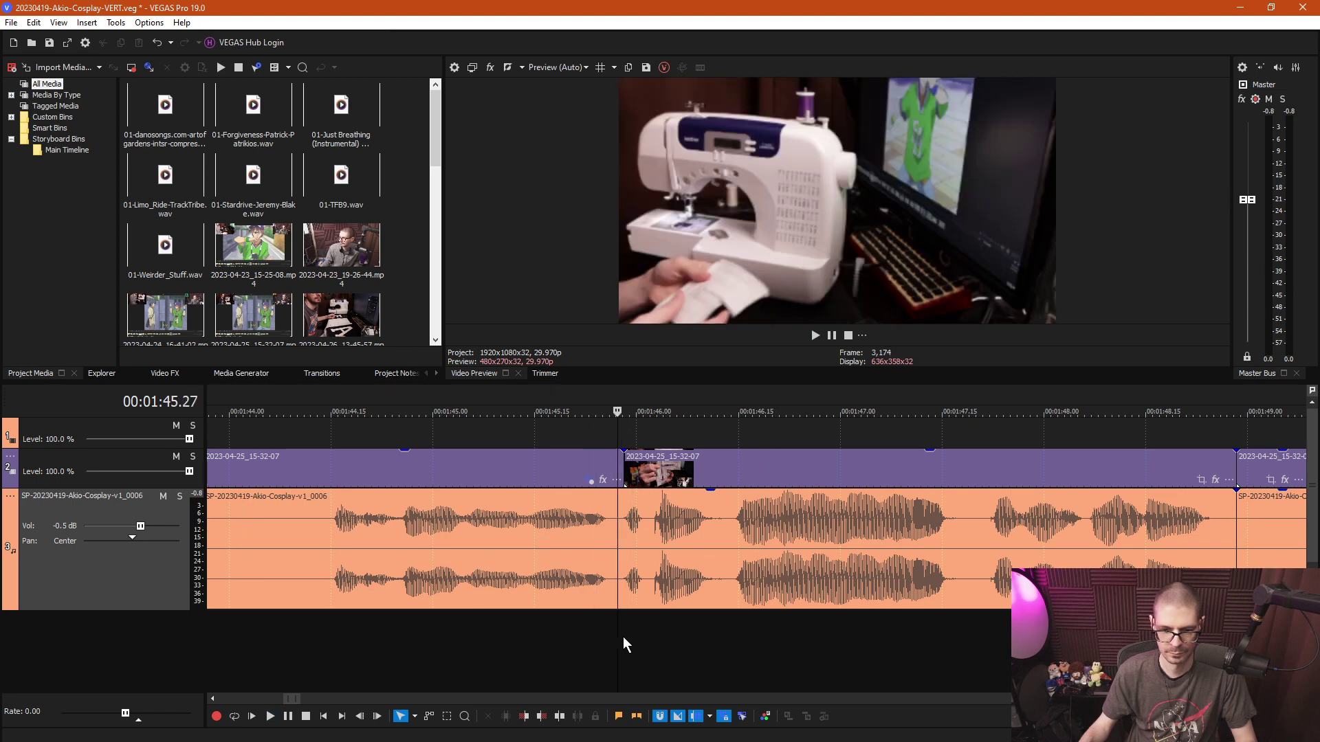
pyautogui.click(623, 636)
pyautogui.scroll(-10, 624, 640)
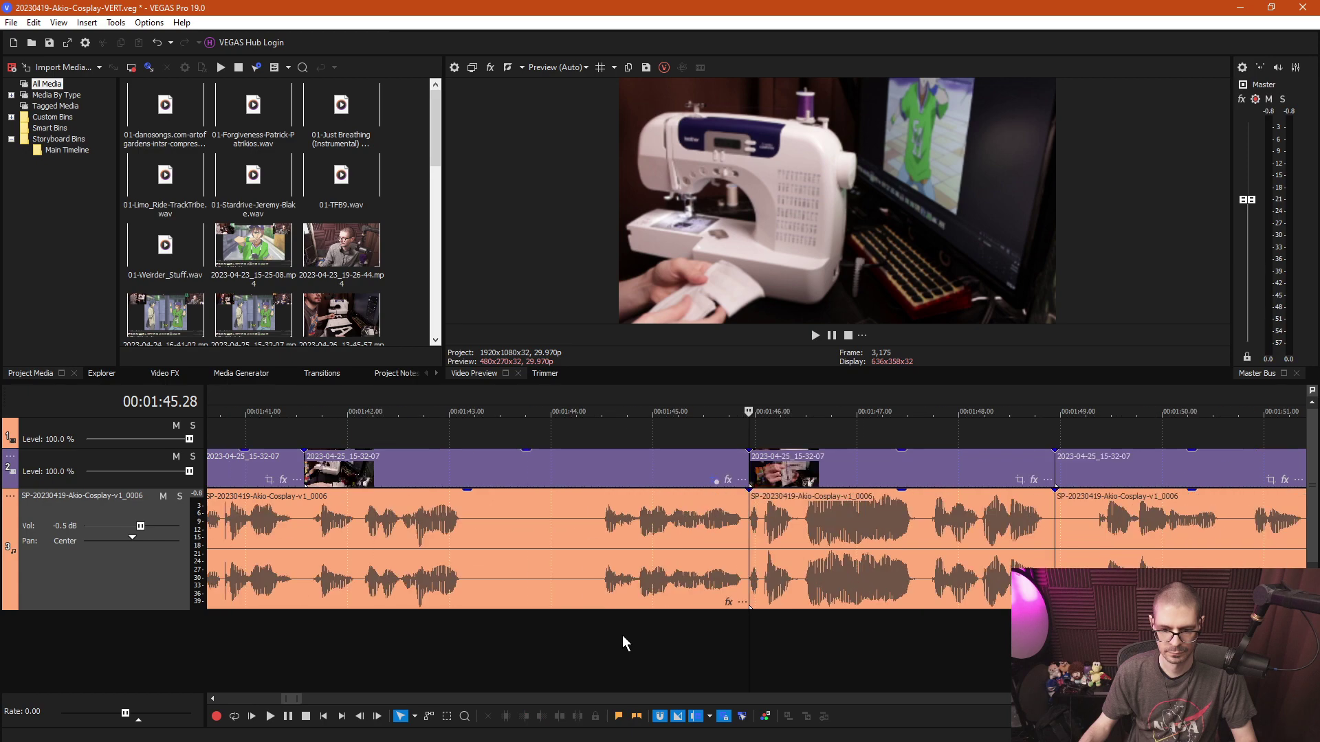
pyautogui.scroll(-8, 620, 624)
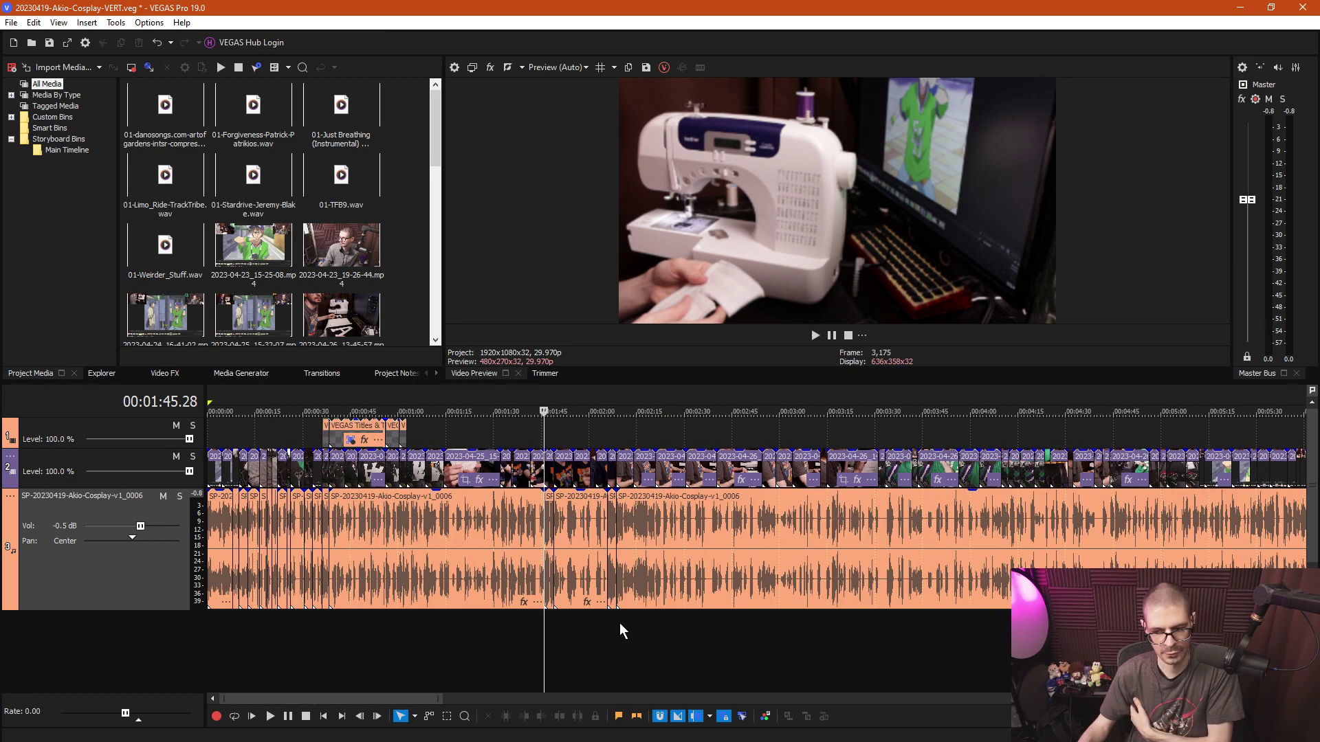
# Review the isolated stitched F highlight around 00:01:46, the footage near 00:01:06 and the templates highlight at about 00:00:37.
pyautogui.click(584, 524)
pyautogui.scroll(5, 584, 524)
pyautogui.scroll(2, 586, 524)
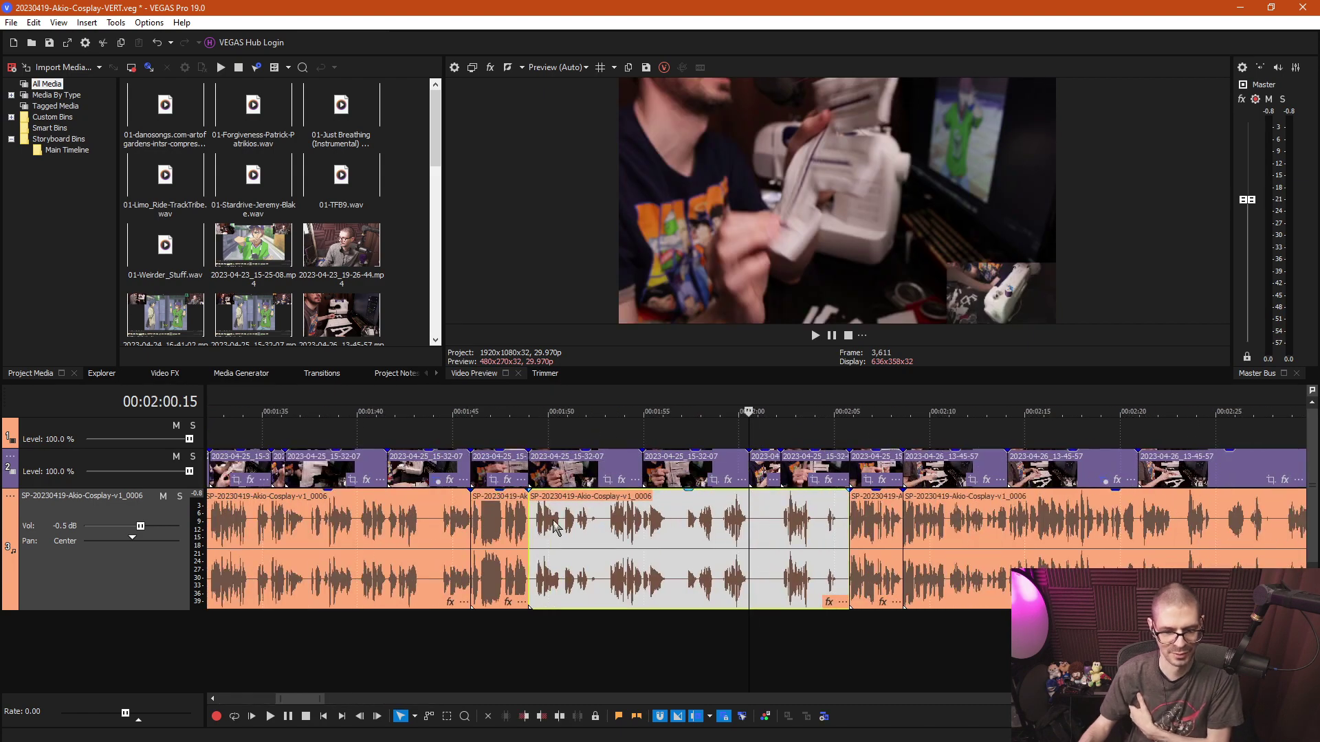
pyautogui.click(503, 526)
pyautogui.press('space')
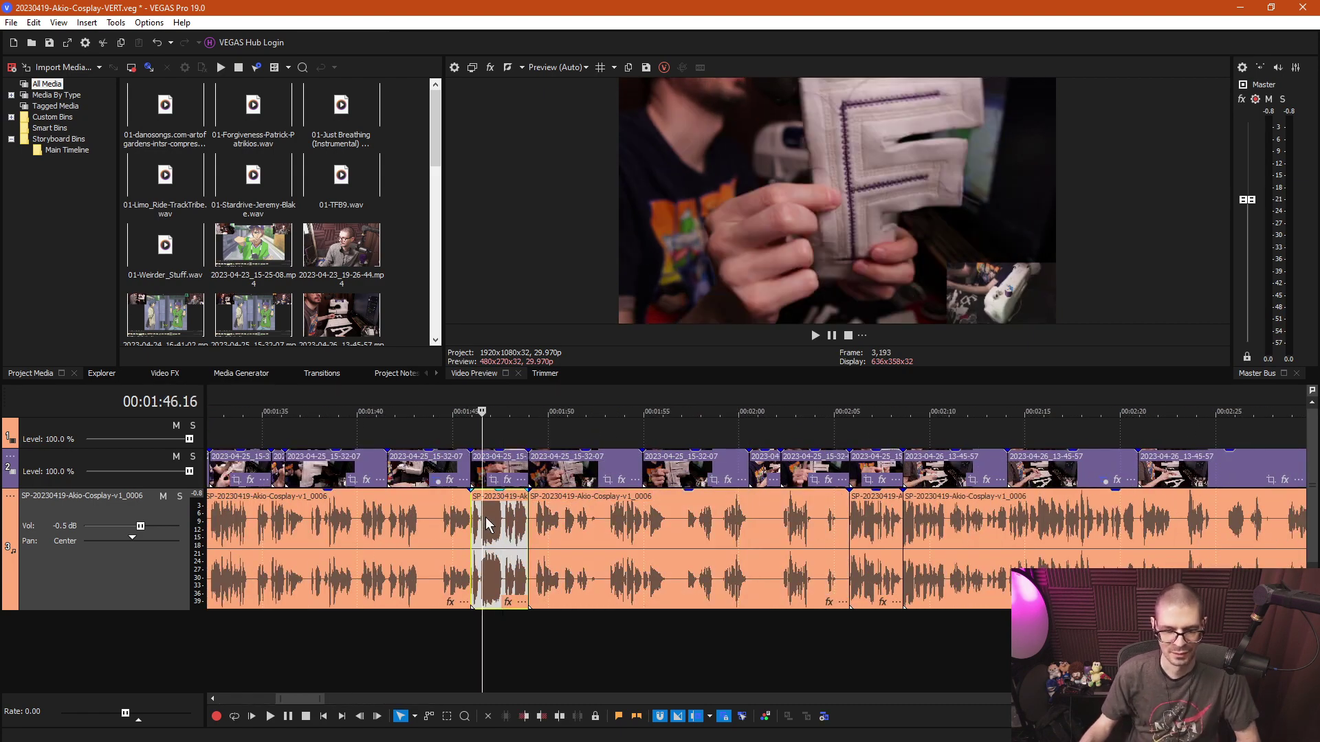
pyautogui.scroll(-3, 486, 517)
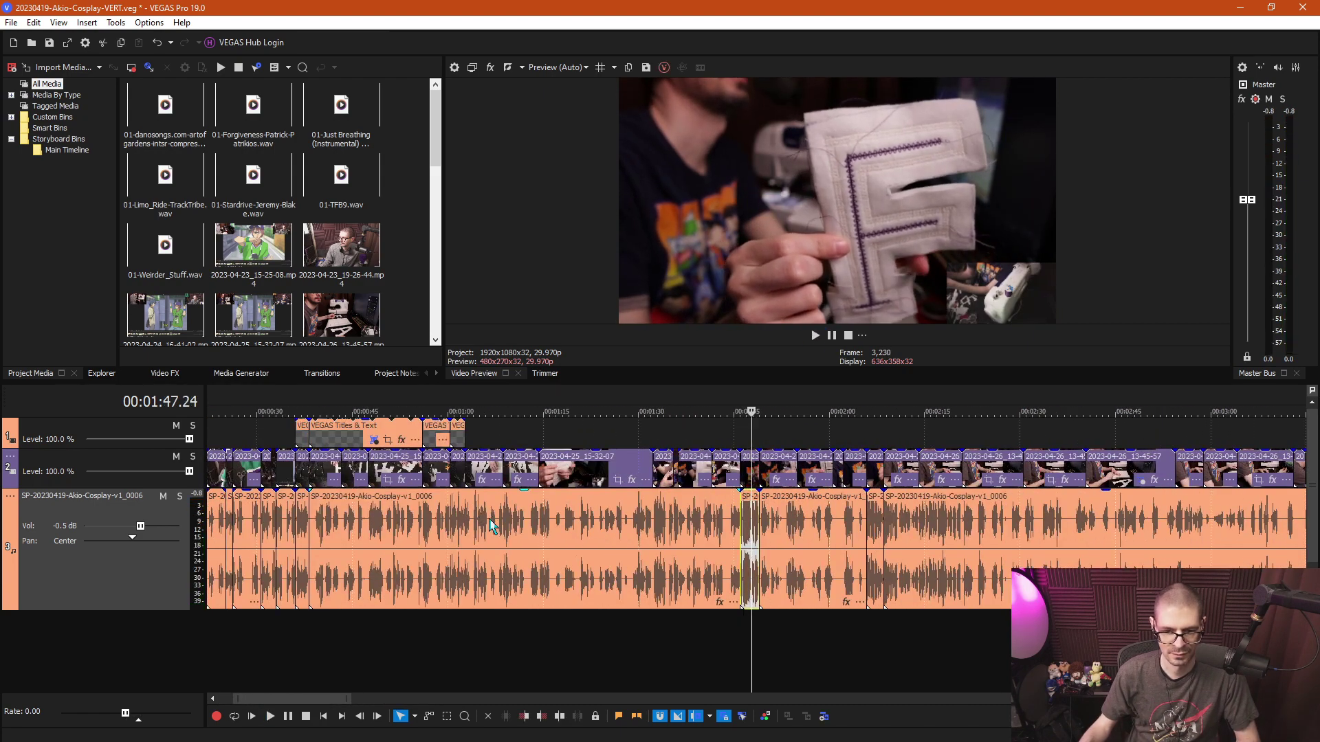
pyautogui.click(488, 518)
pyautogui.scroll(-2, 490, 525)
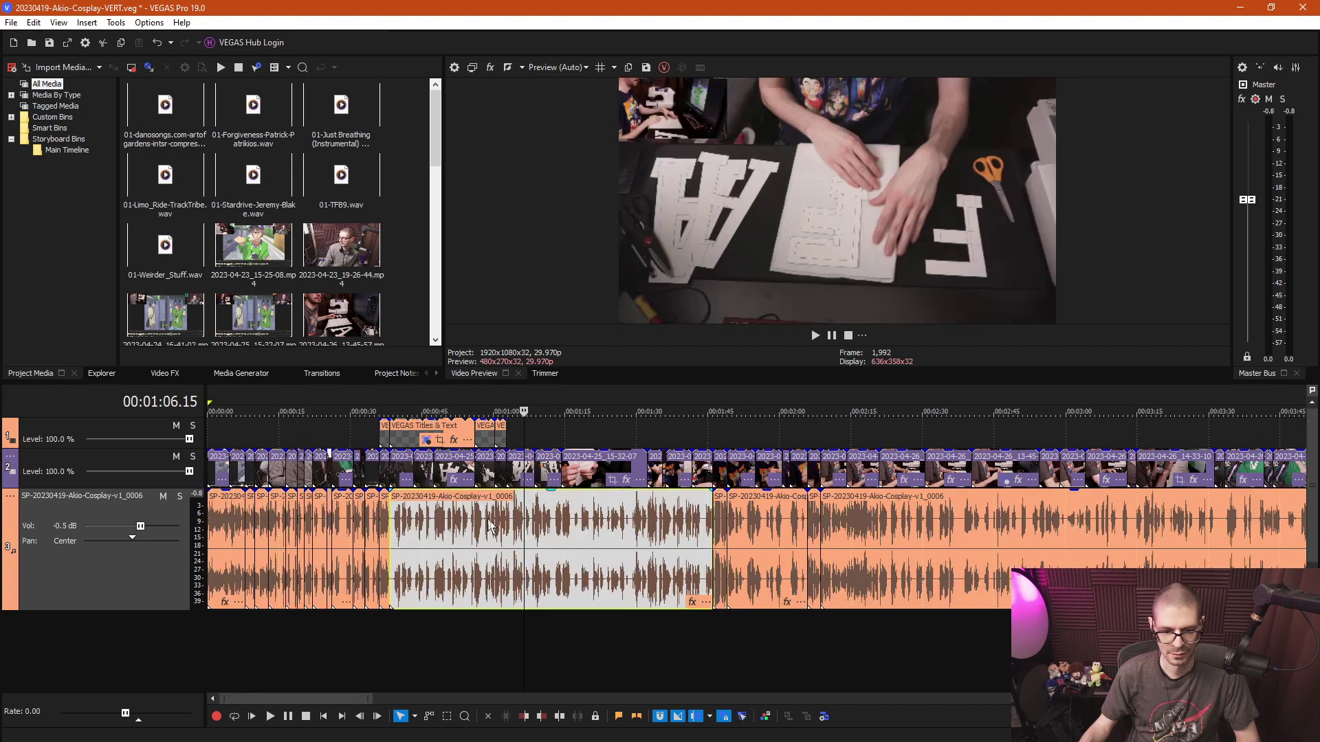
pyautogui.click(385, 521)
pyautogui.press('space')
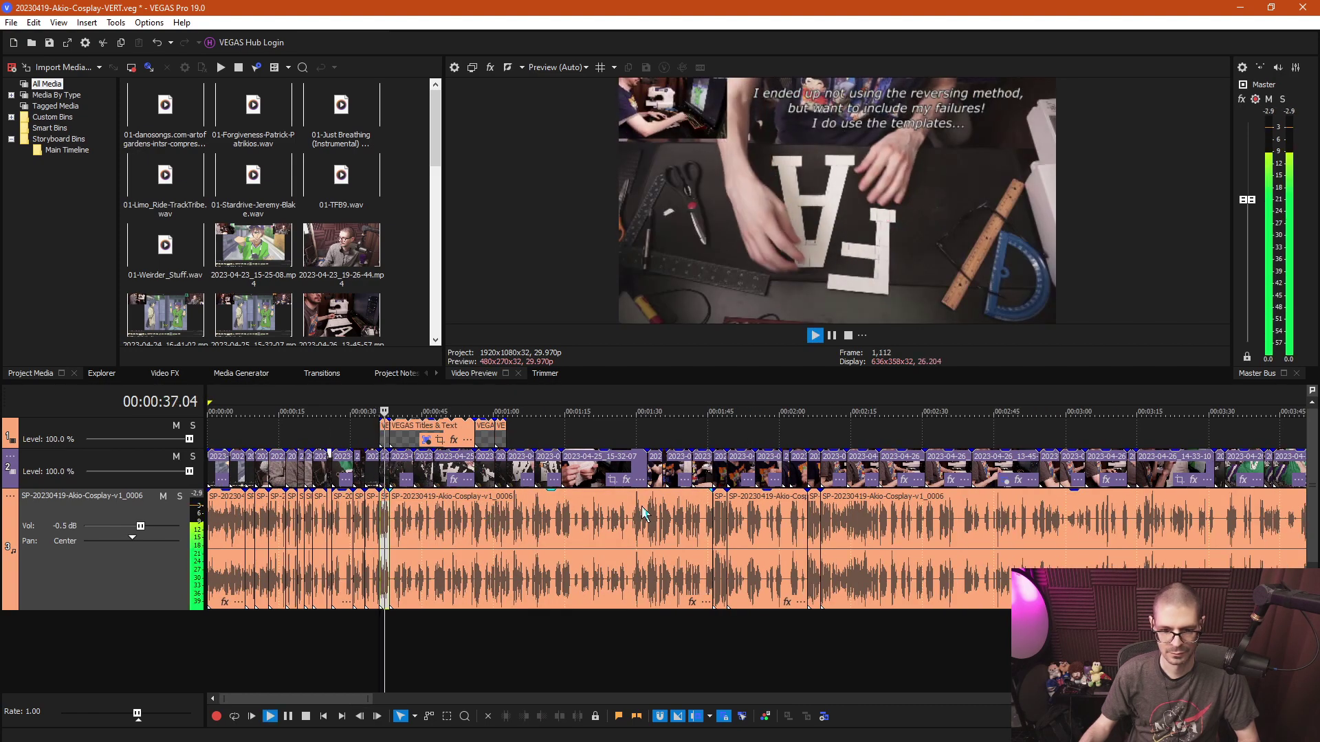
# Preview the template and letter-cutting footage after 00:00:39, at about 00:00:56, 00:01:00, 00:01:09 and 00:01:33, for anything else worth keeping.
pyautogui.scroll(3, 742, 516)
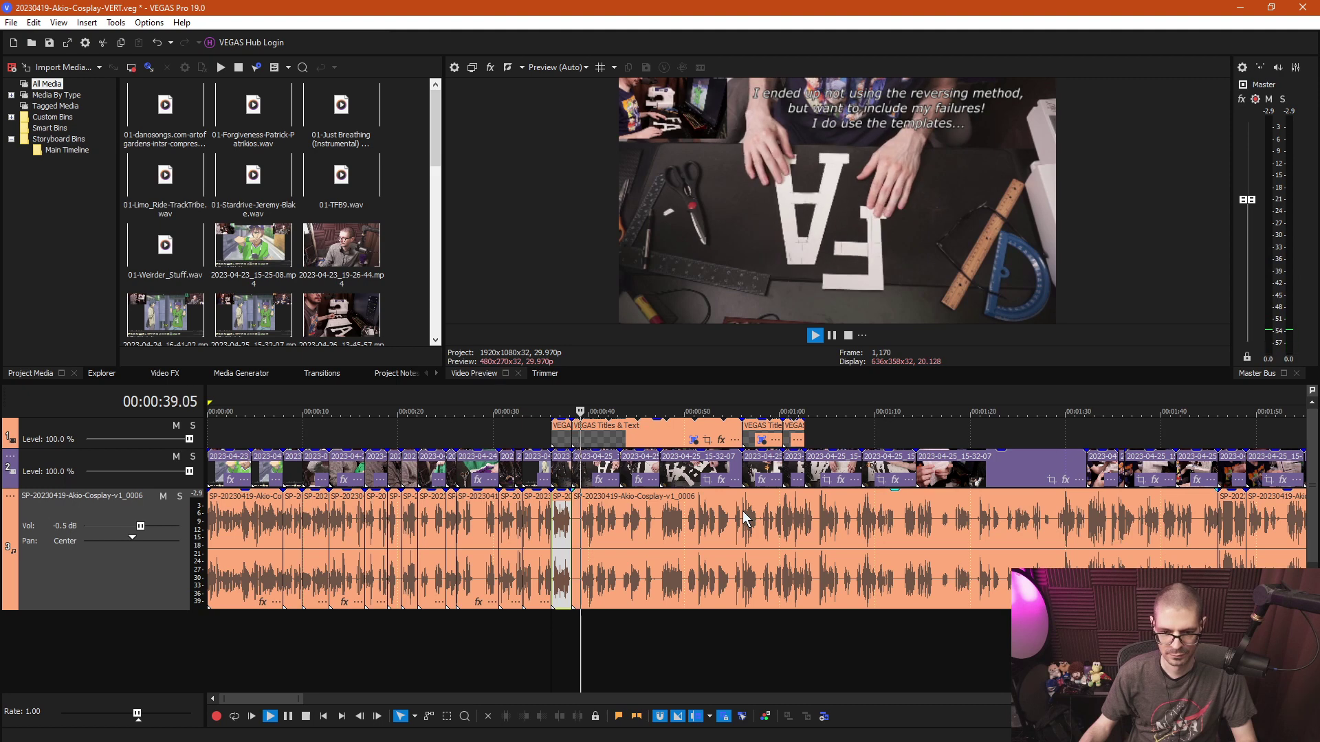
pyautogui.press('space')
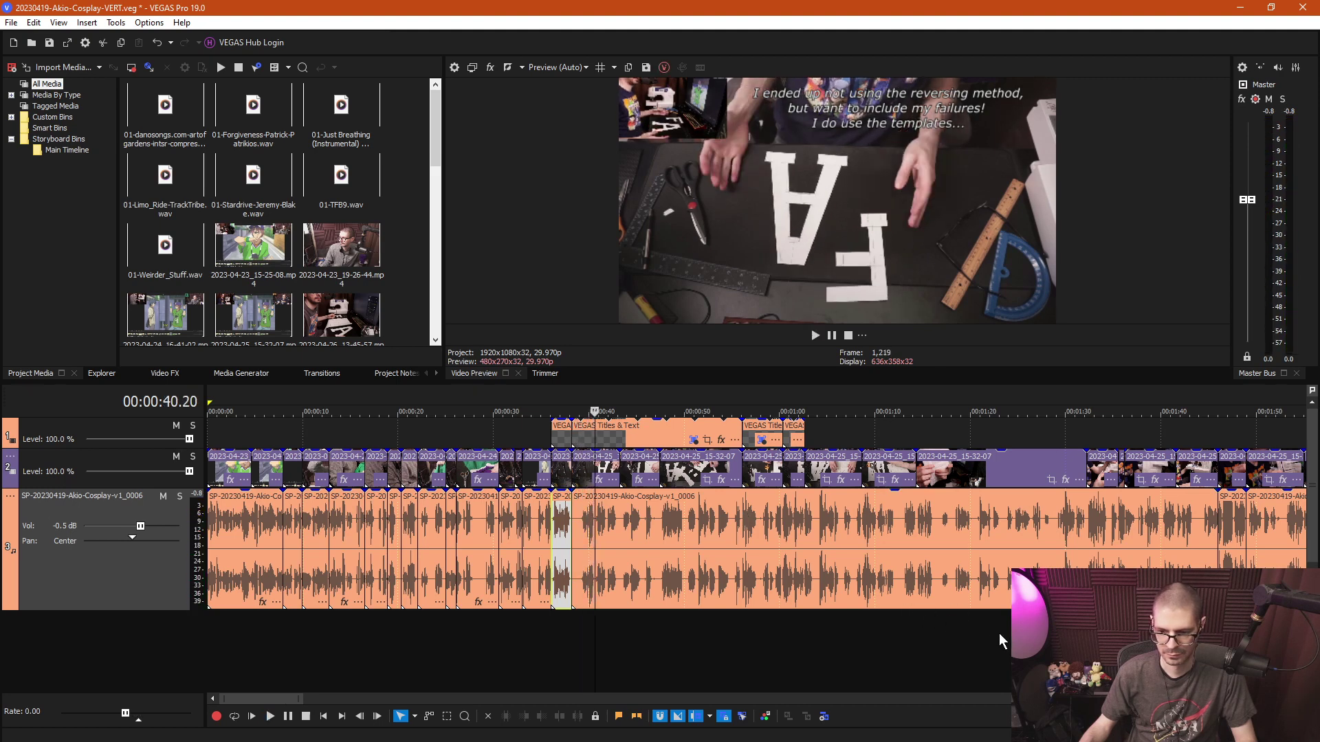
pyautogui.click(785, 533)
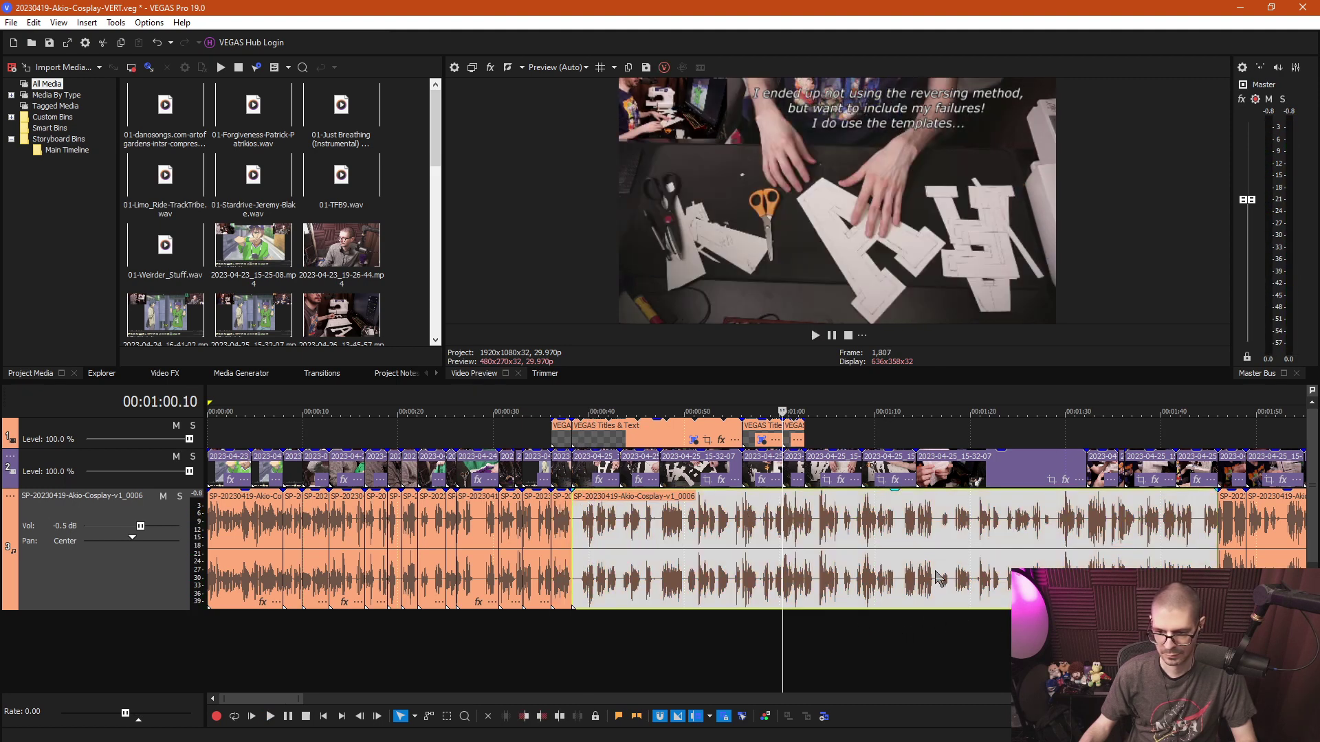
pyautogui.click(862, 523)
pyautogui.press('space')
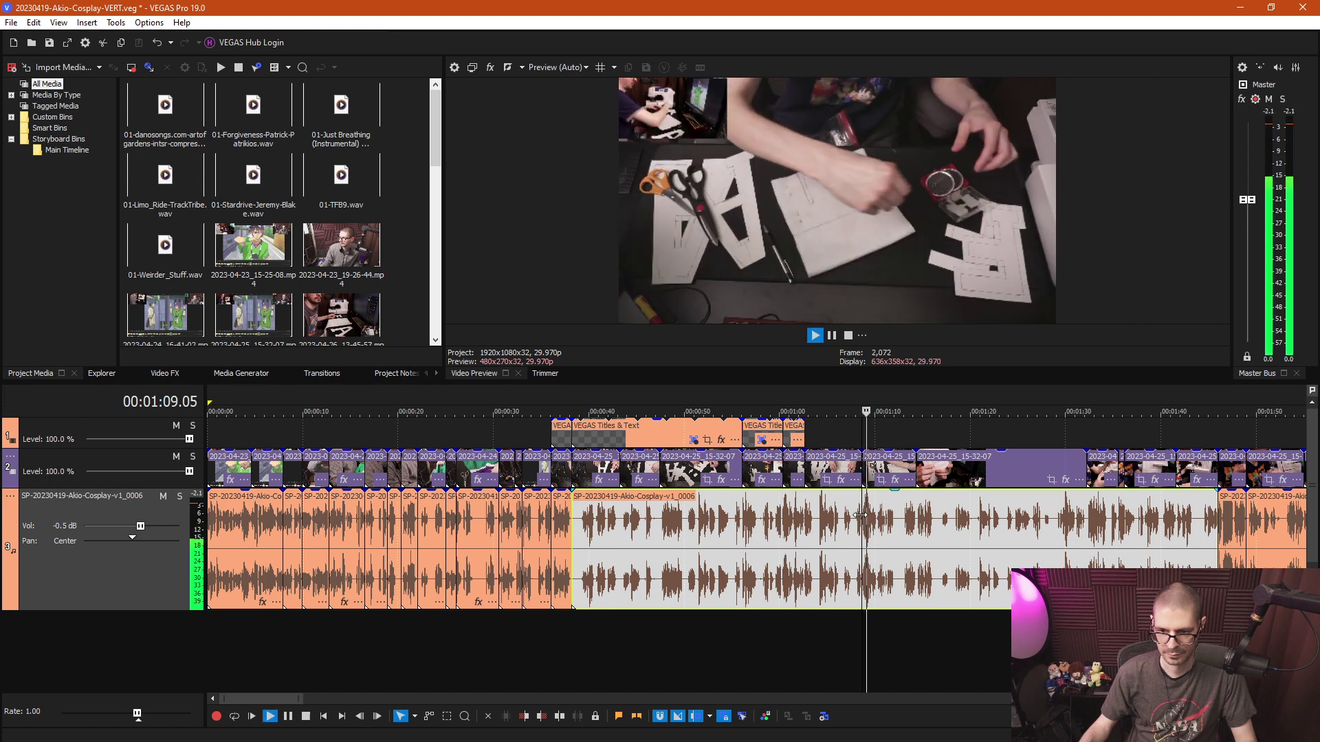
pyautogui.scroll(1, 646, 533)
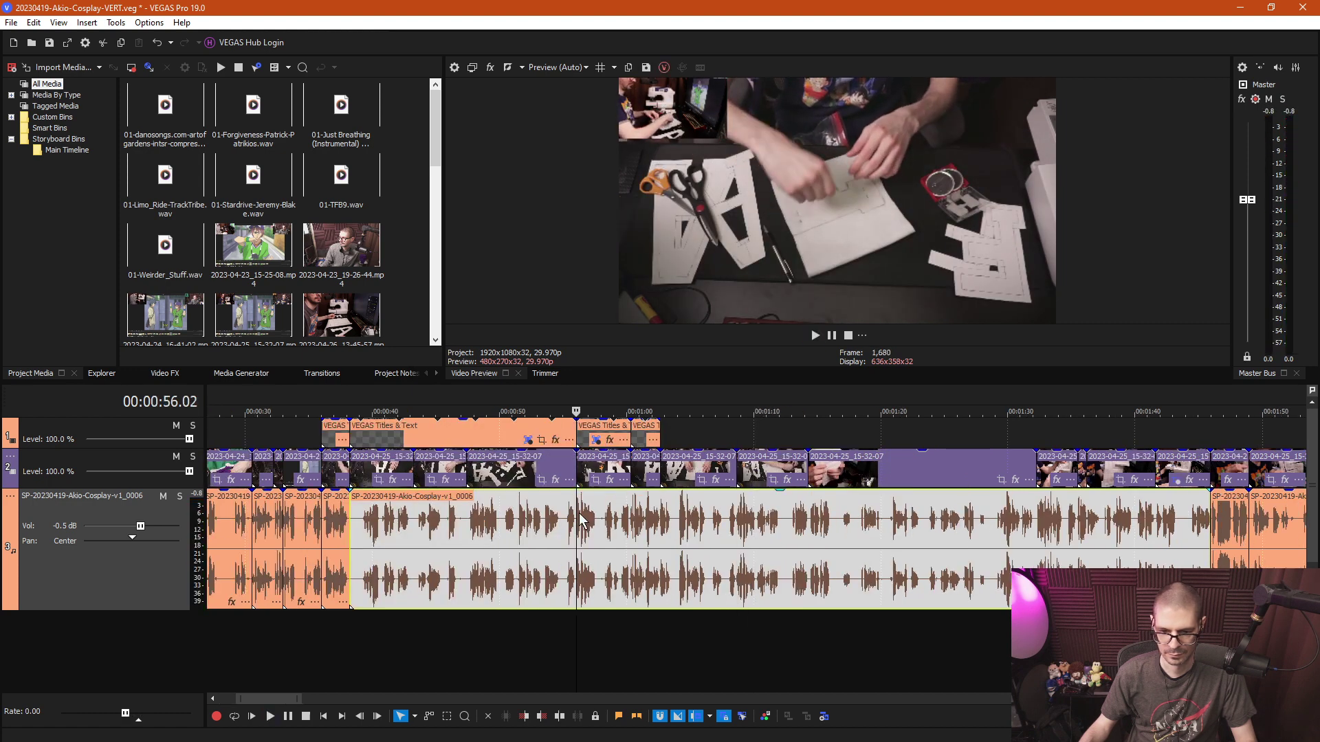
pyautogui.press('space')
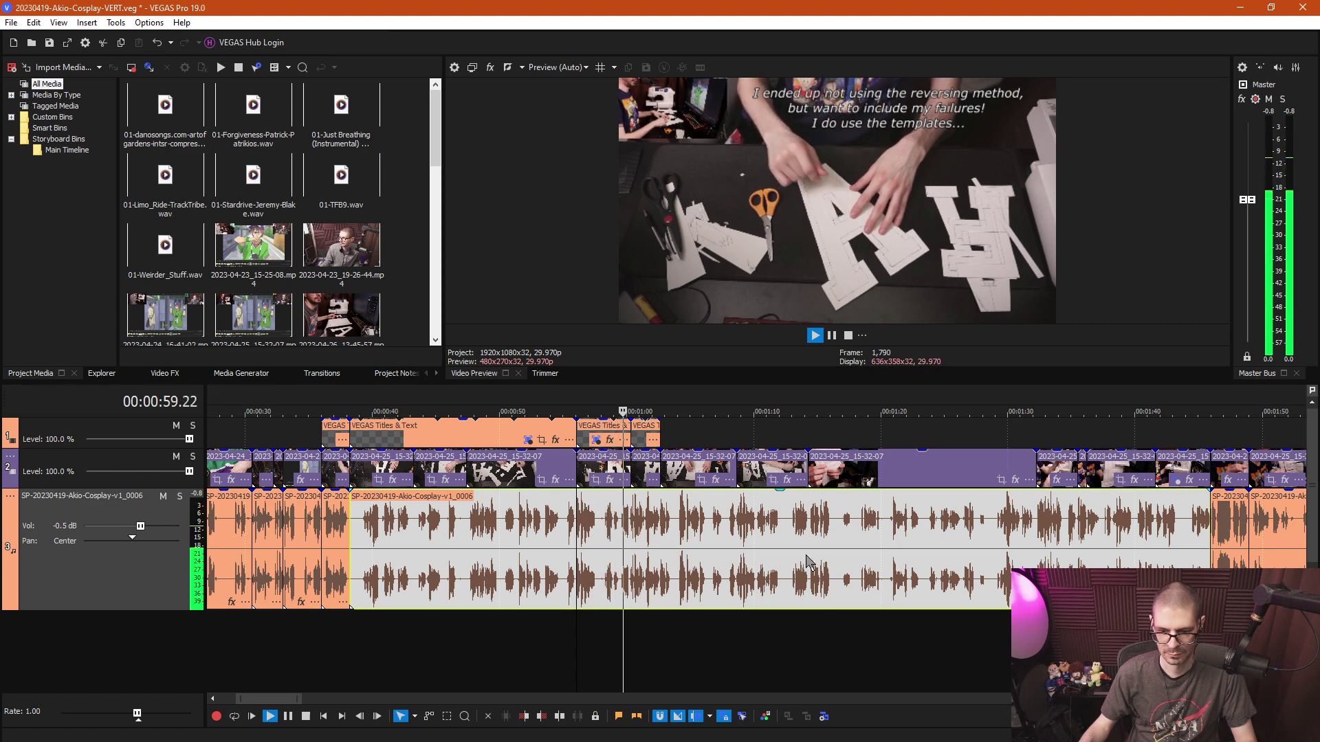
pyautogui.click(1036, 517)
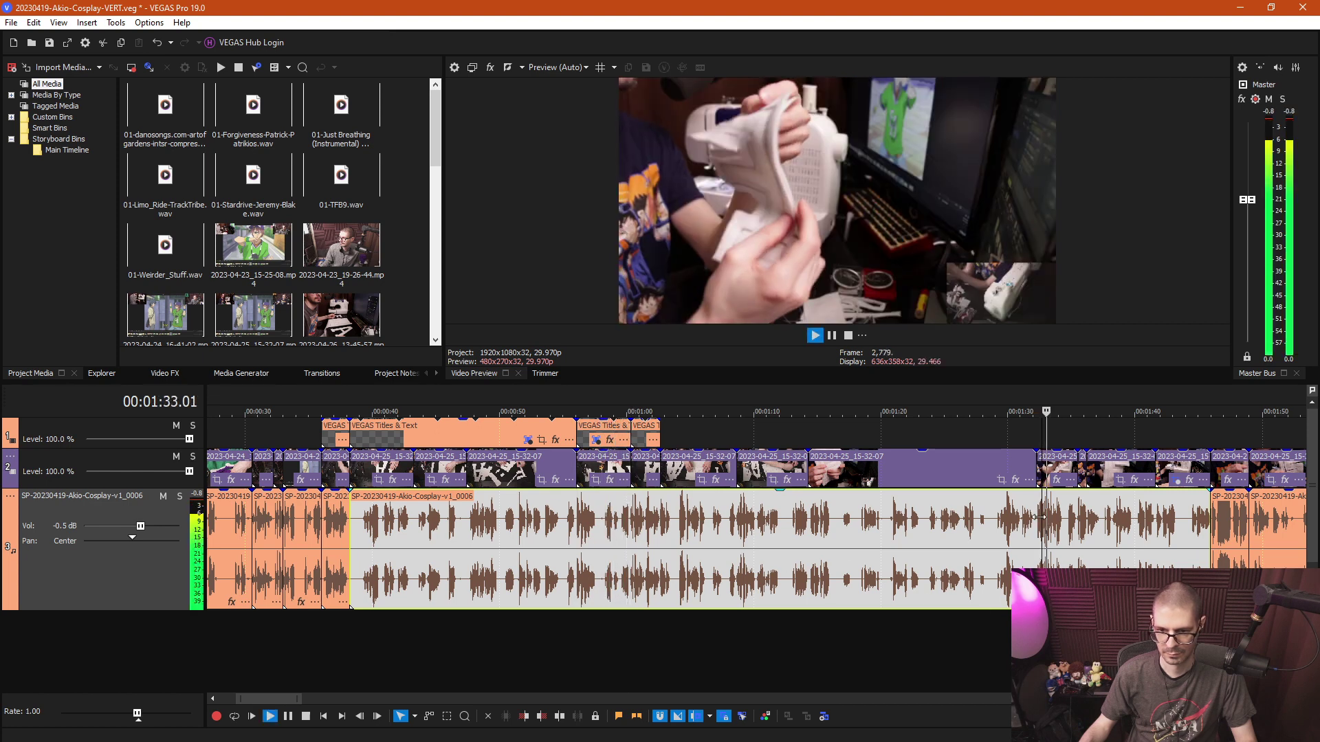
pyautogui.press('space')
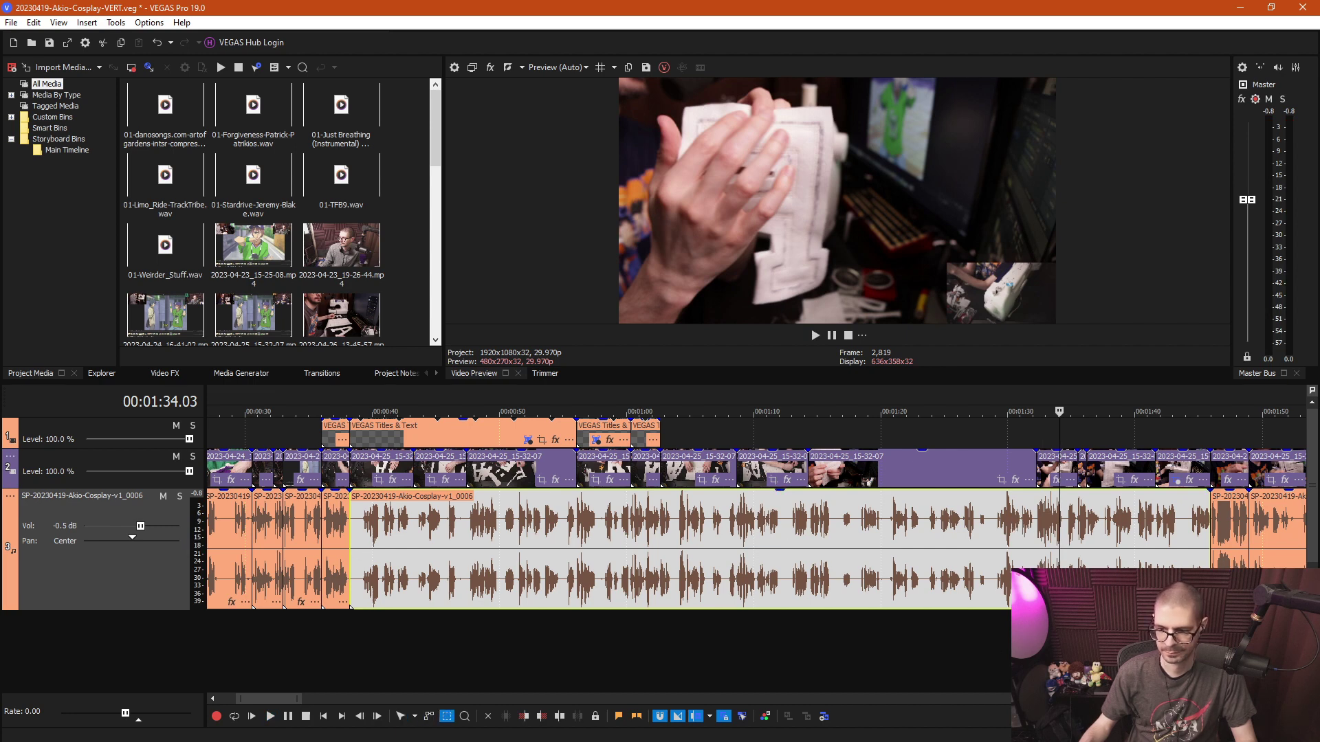
# Delete all footage between the templates highlight and the stitched F highlight, and shift the remaining clips back to close the gap.
pyautogui.moveTo(610, 242); pyautogui.dragTo(356, 205)
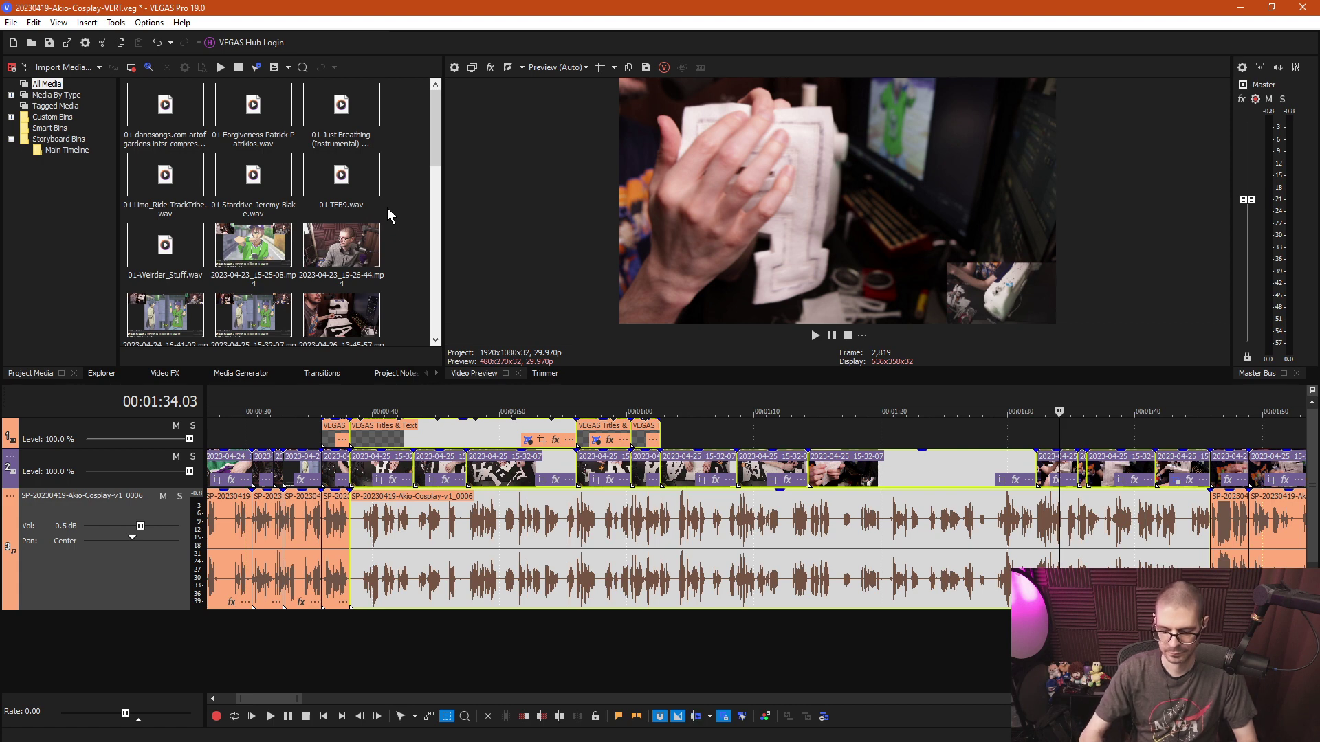
pyautogui.press('Delete')
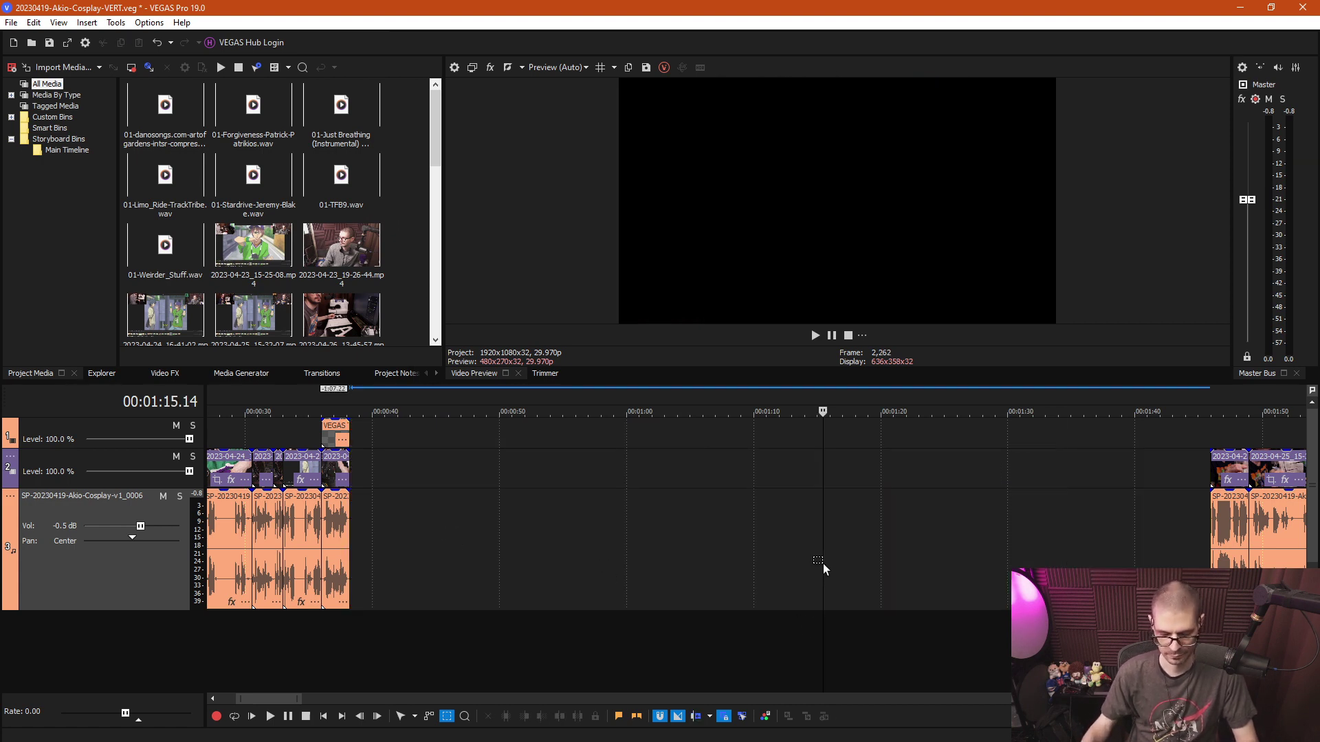
pyautogui.hotkey('ctrl', 'd')
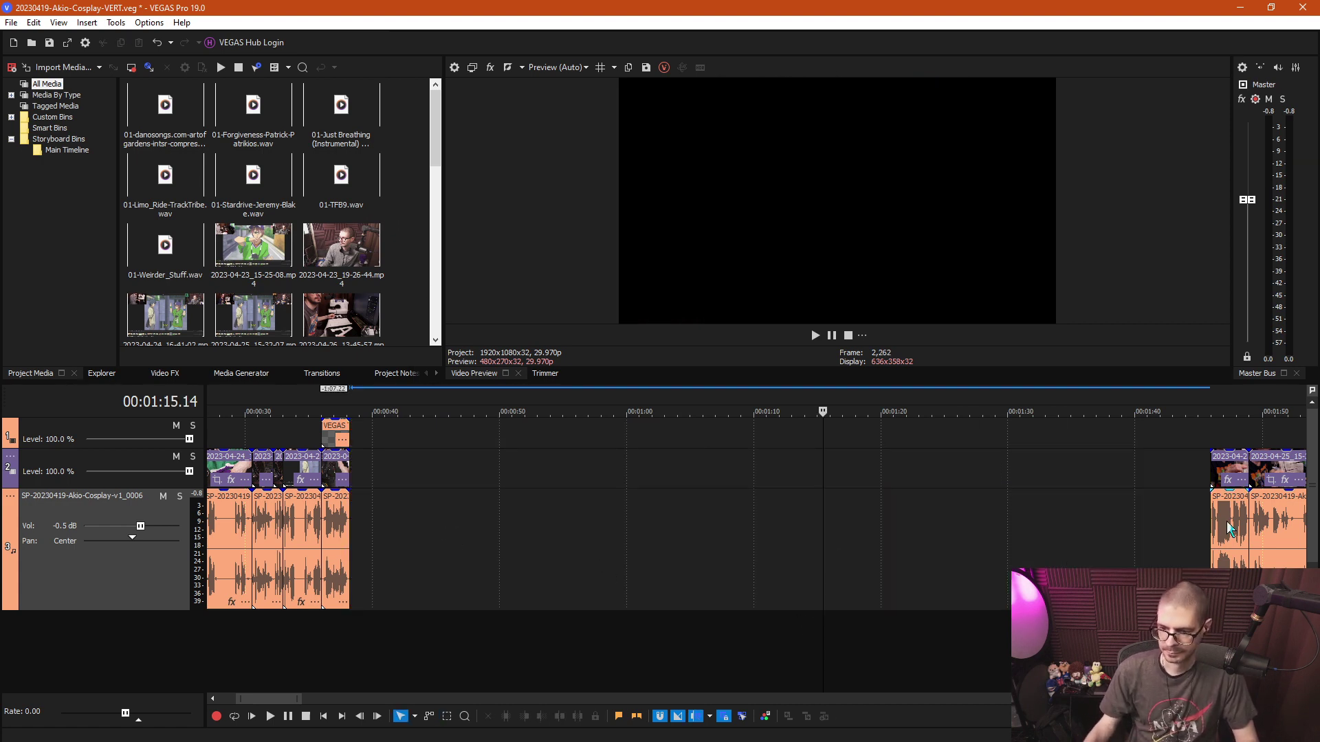
pyautogui.moveTo(1229, 530); pyautogui.dragTo(369, 529)
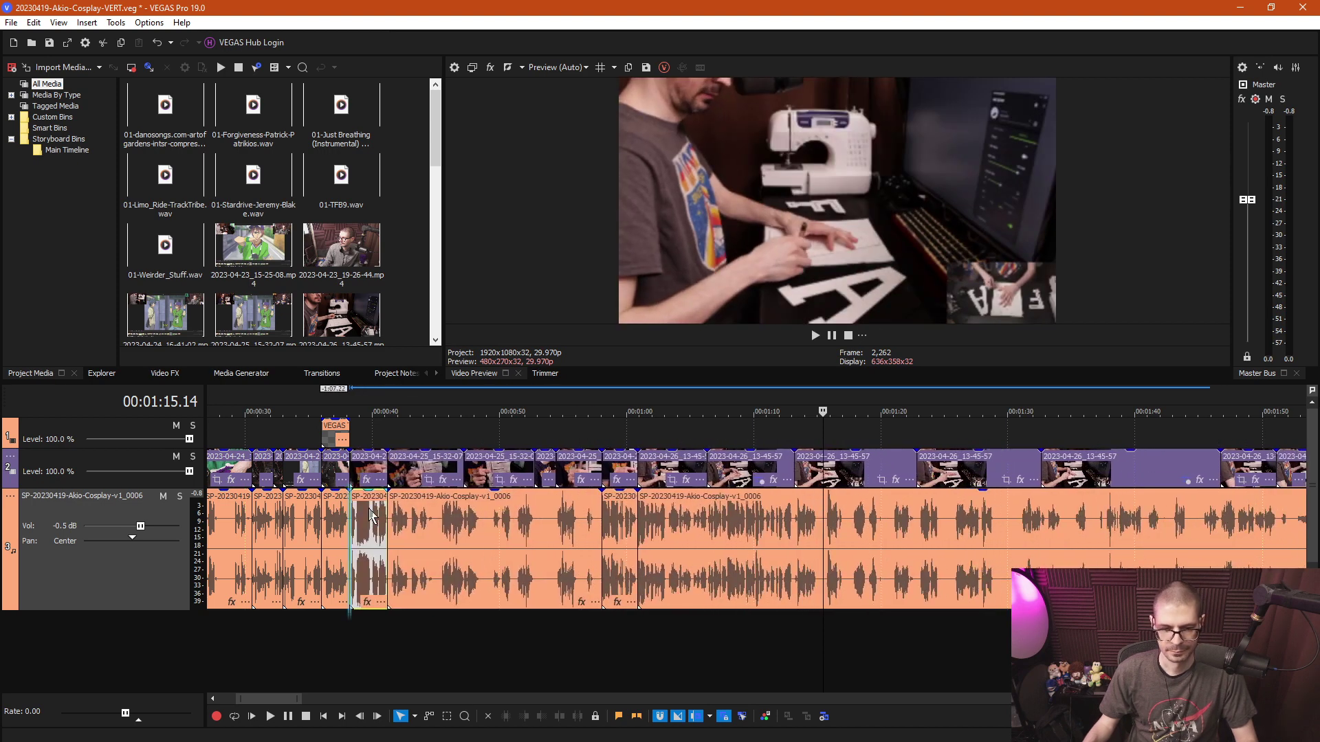
# Play back the stitched F highlight after the templates clip, checking its ending around 00:00:40 for a tighter cut point.
pyautogui.click(353, 435)
pyautogui.press('space')
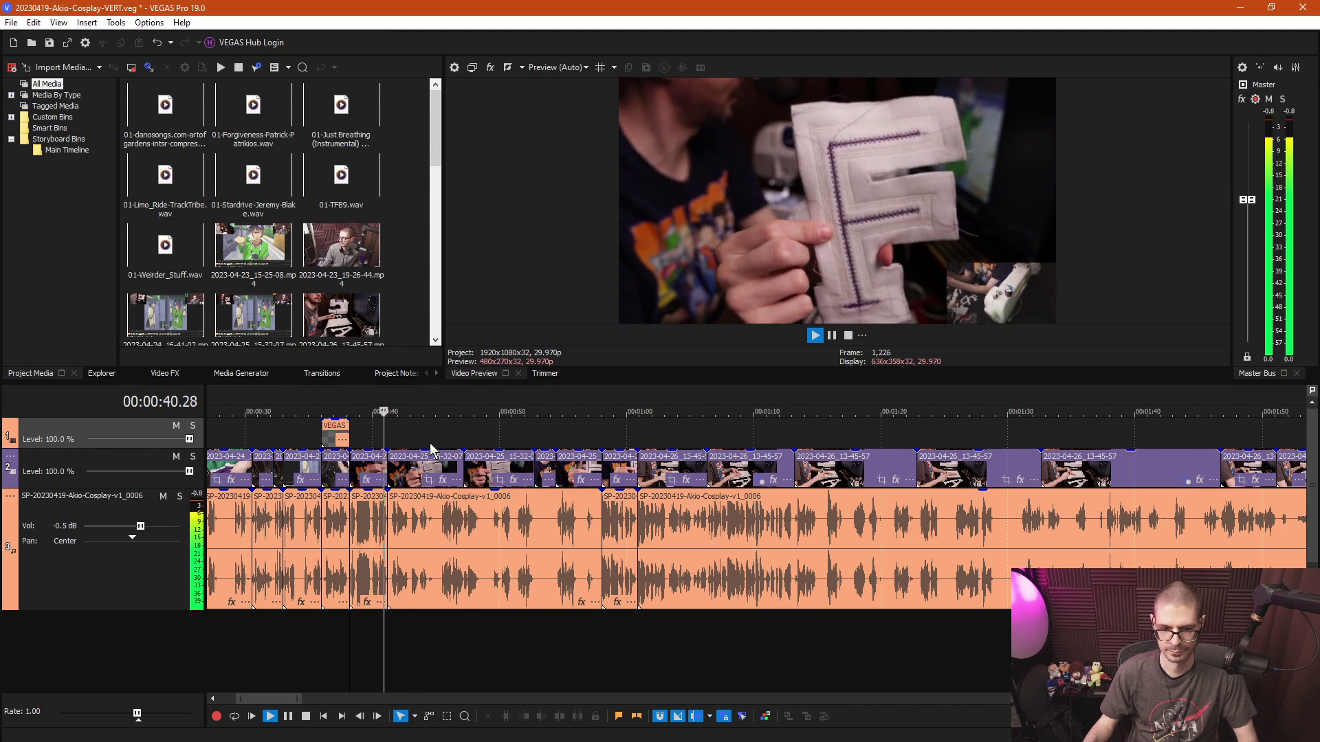
pyautogui.press('space')
pyautogui.click(389, 554)
pyautogui.scroll(3, 390, 553)
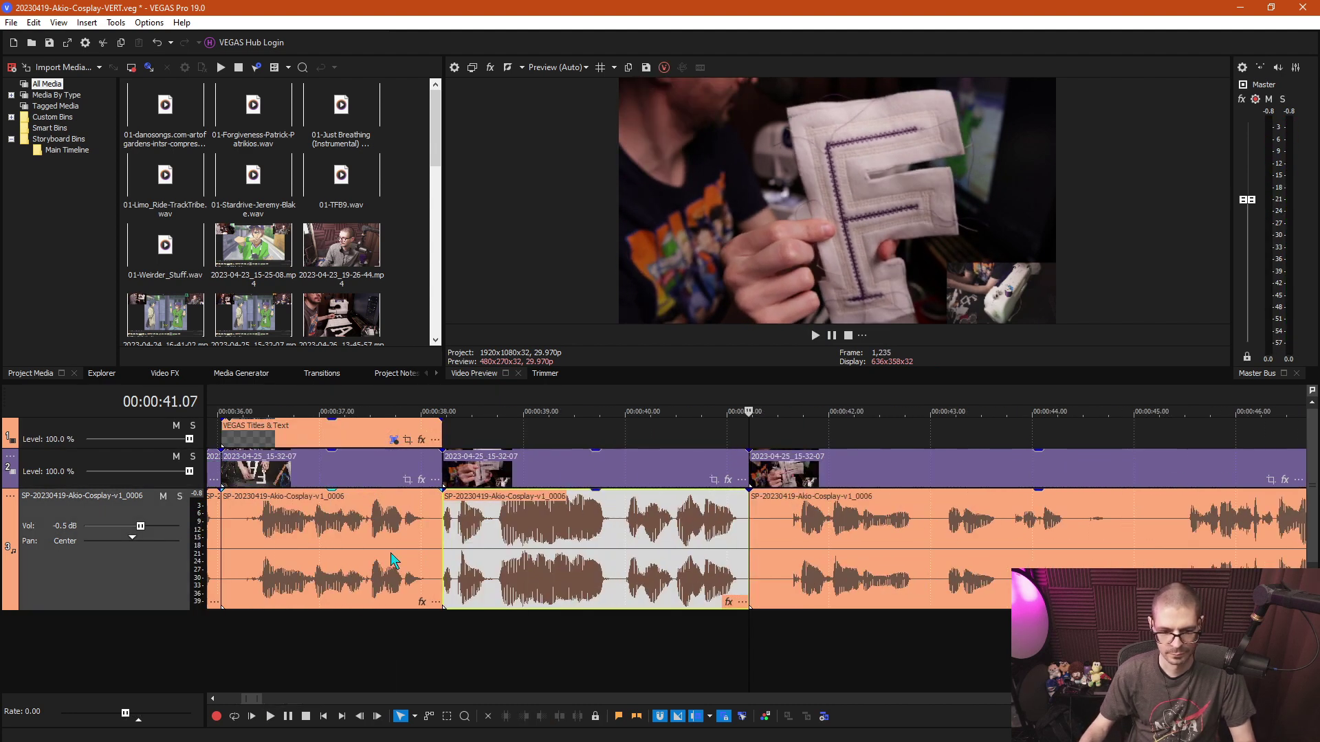
pyautogui.scroll(2, 702, 548)
pyautogui.scroll(1, 702, 548)
pyautogui.click(548, 539)
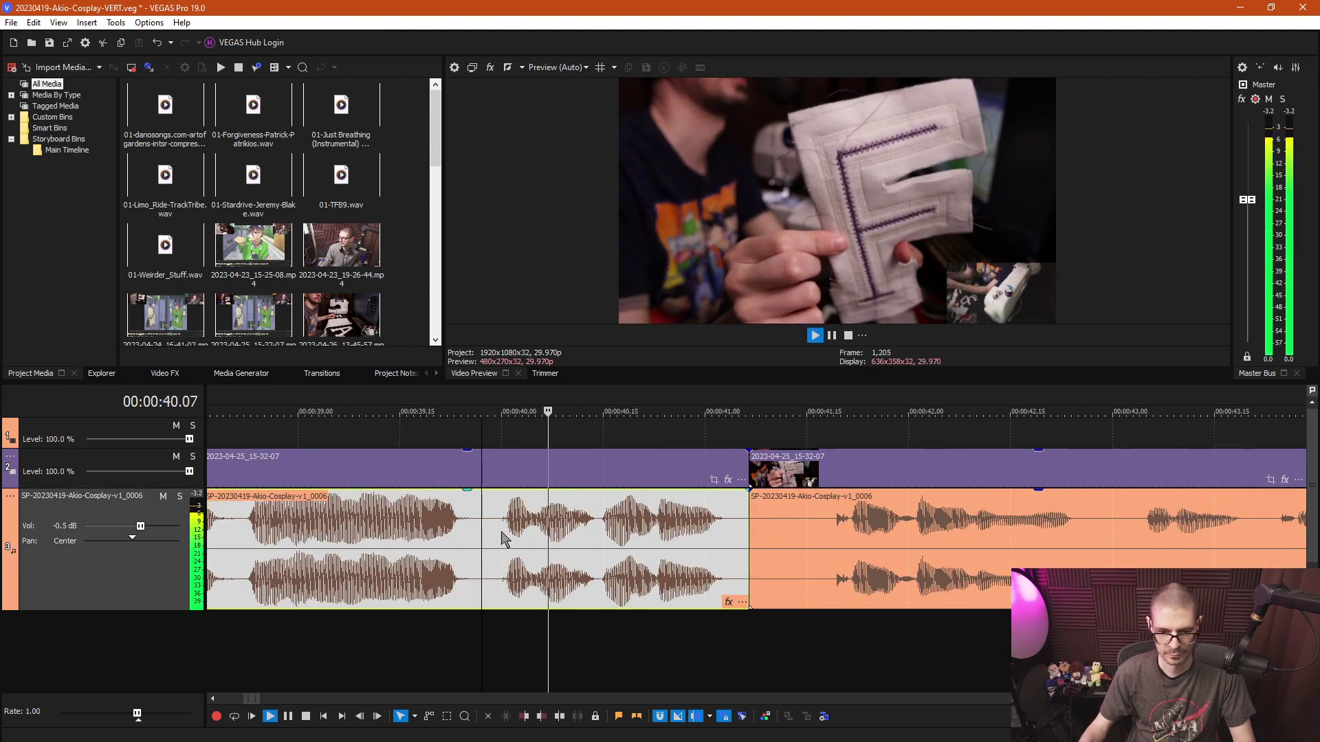
pyautogui.press('space')
# Split the stitched F highlight at 00:00:39.27 and delete its tail, closing the gap to the following clip.
pyautogui.click(479, 641)
pyautogui.press('s')
pyautogui.press('d')
pyautogui.press('d')
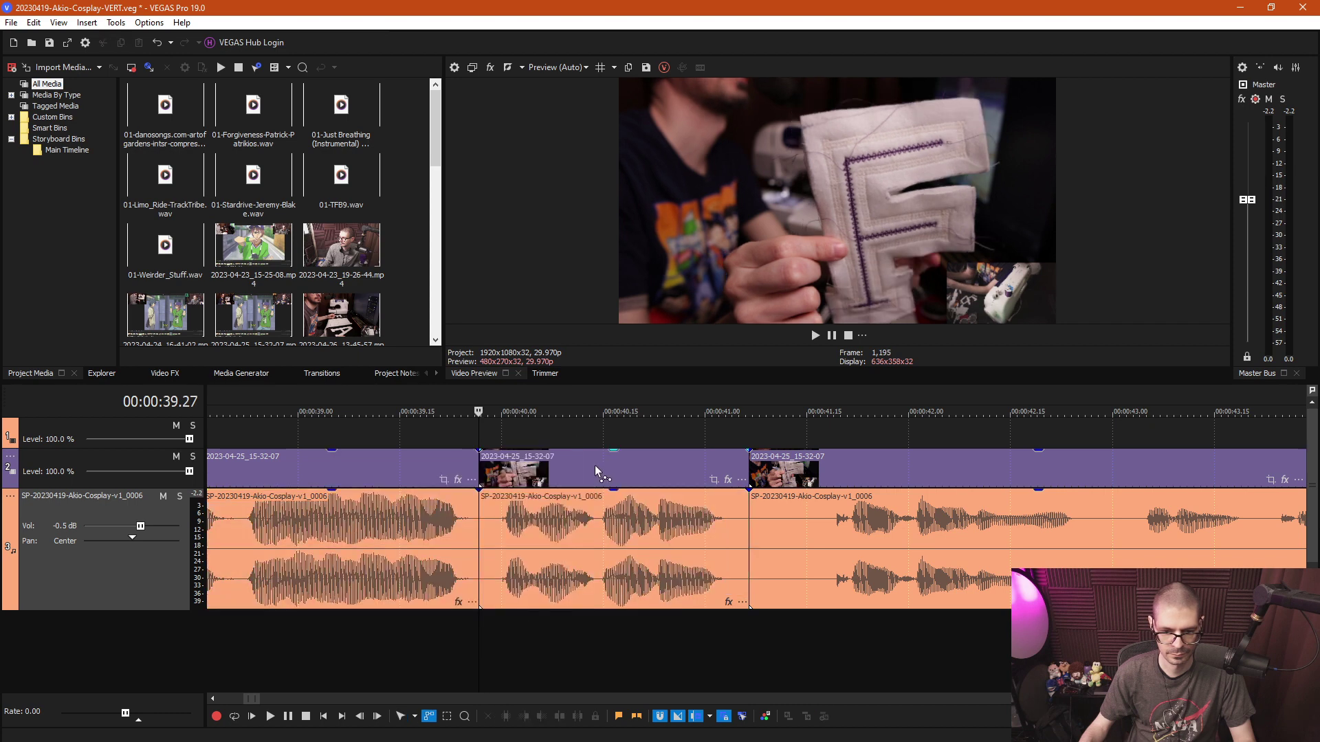
pyautogui.click(622, 508)
pyautogui.press('Delete')
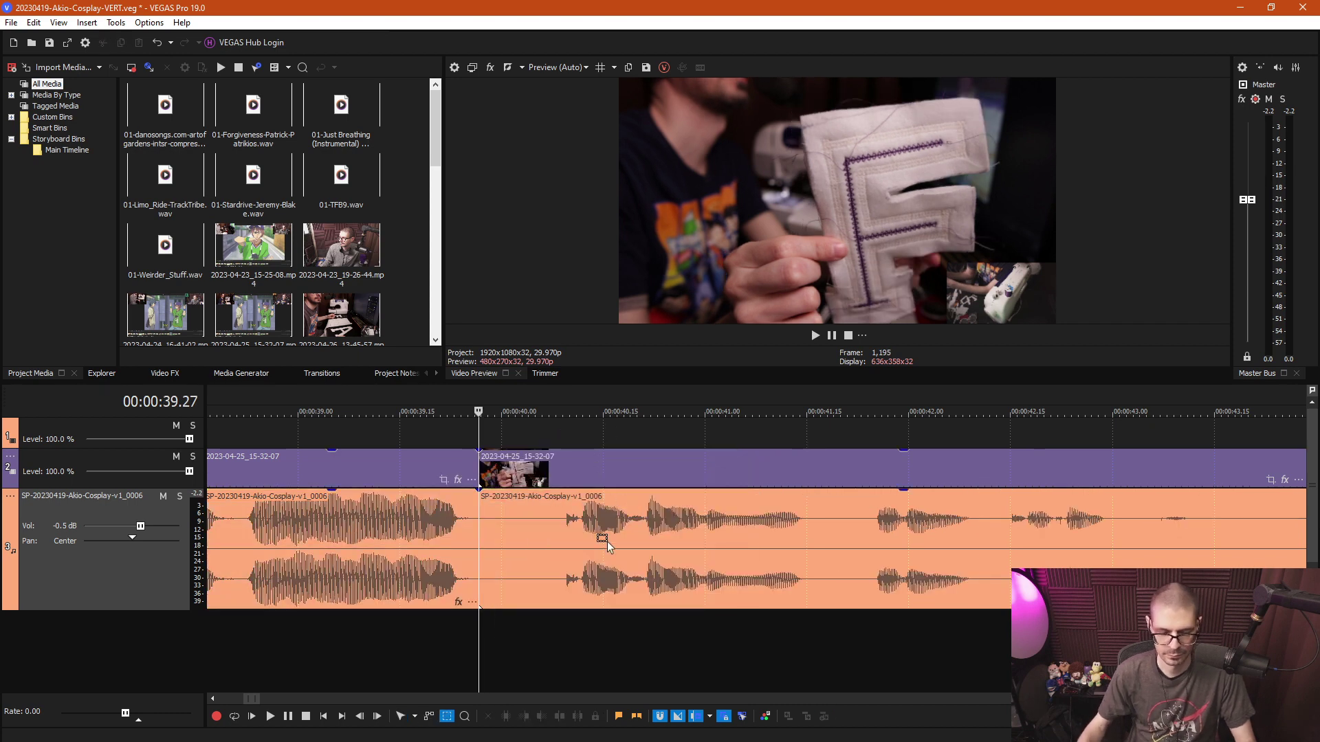
# Play back the clip showing the cut-out F at about 00:00:57 as an alternative to the earlier stitched F highlight.
pyautogui.scroll(-2, 697, 572)
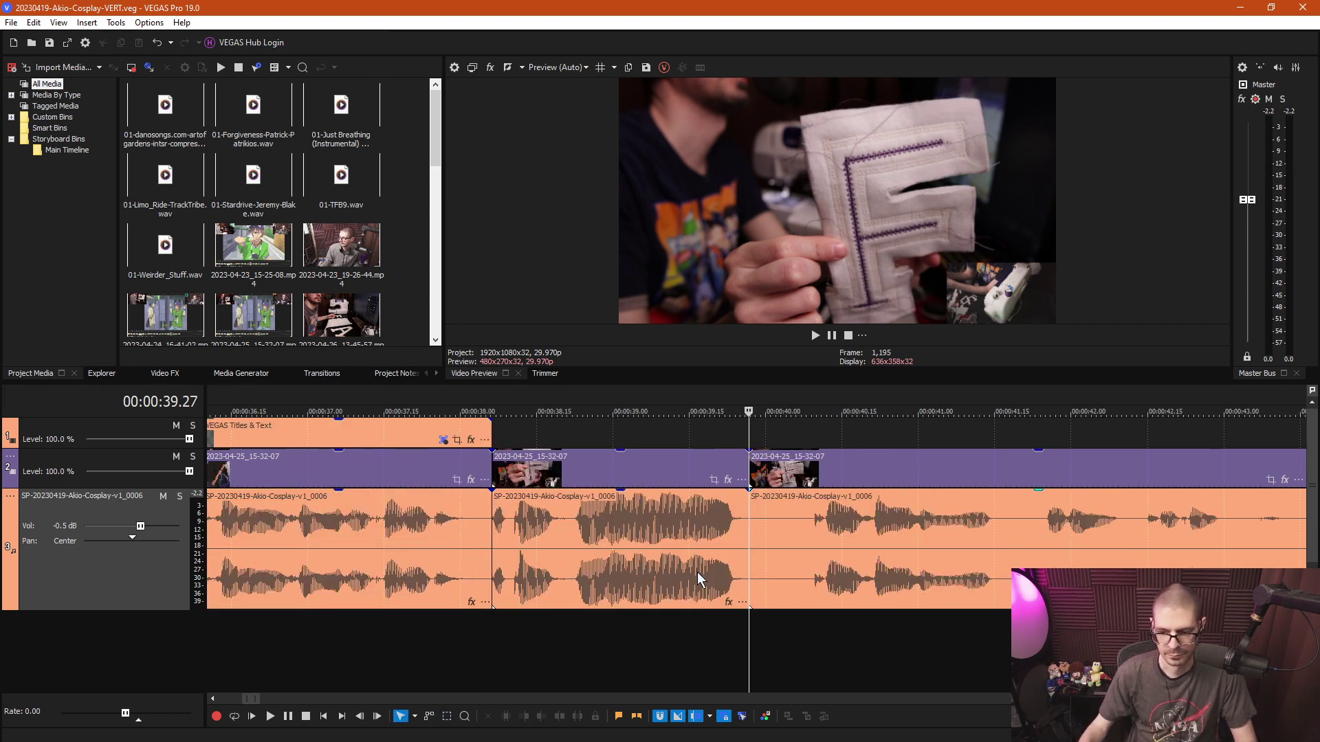
pyautogui.scroll(-4, 697, 572)
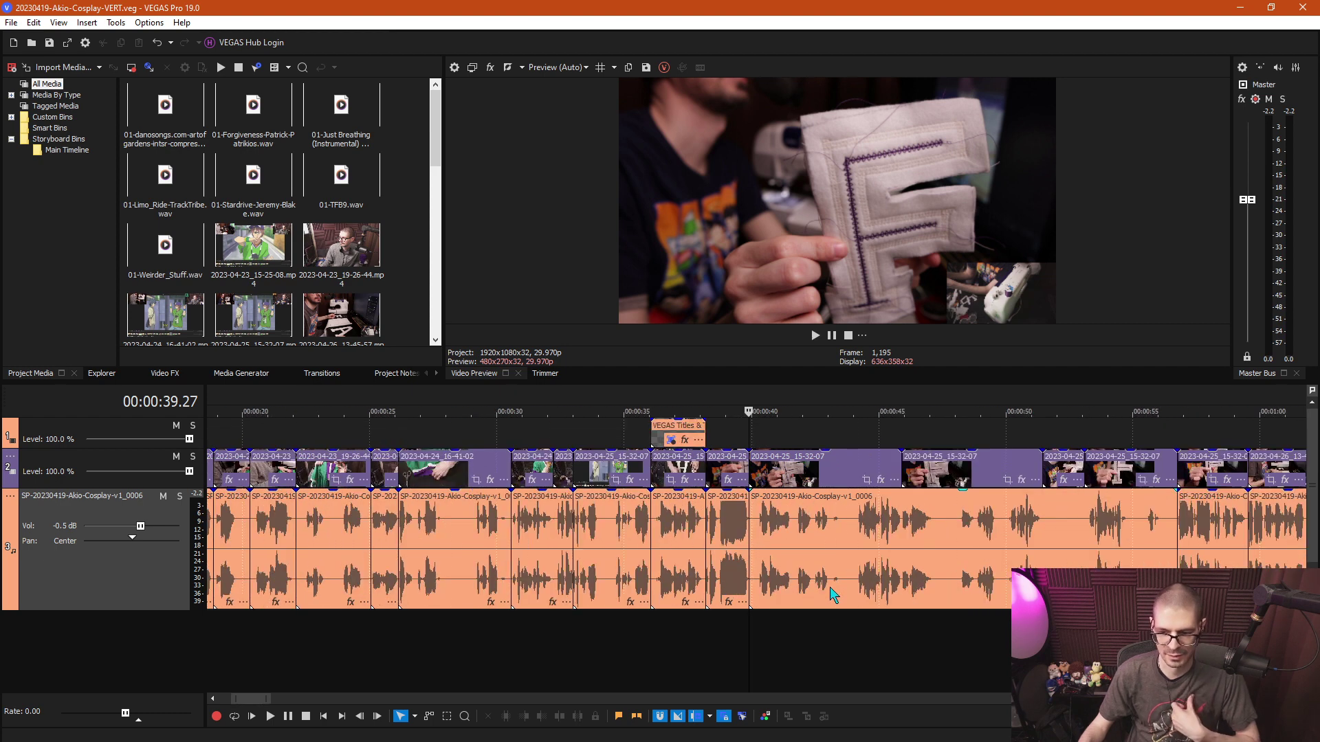
pyautogui.click(1191, 517)
pyautogui.press('space')
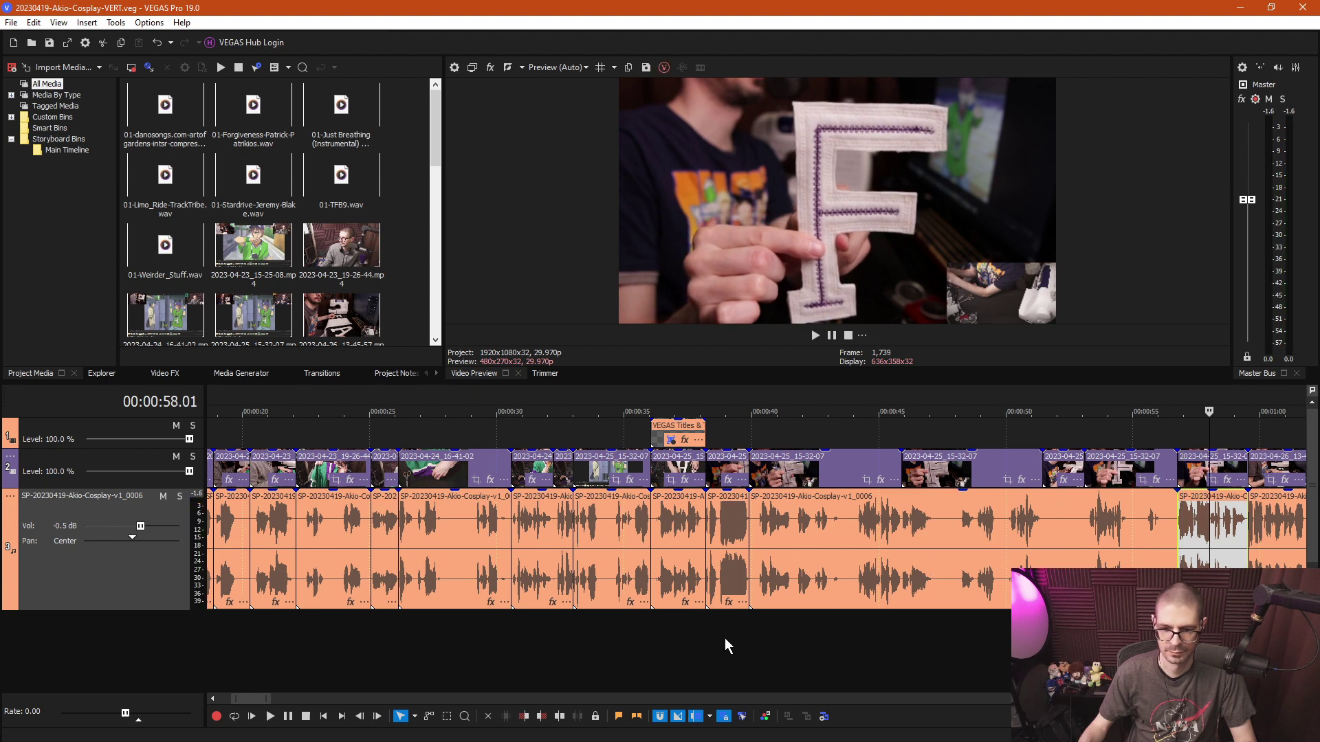
# Delete the earlier stitched F highlight and the footage before the cut-out F clip, so that clip directly follows the templates highlight.
pyautogui.press('d')
pyautogui.moveTo(735, 626); pyautogui.dragTo(727, 437)
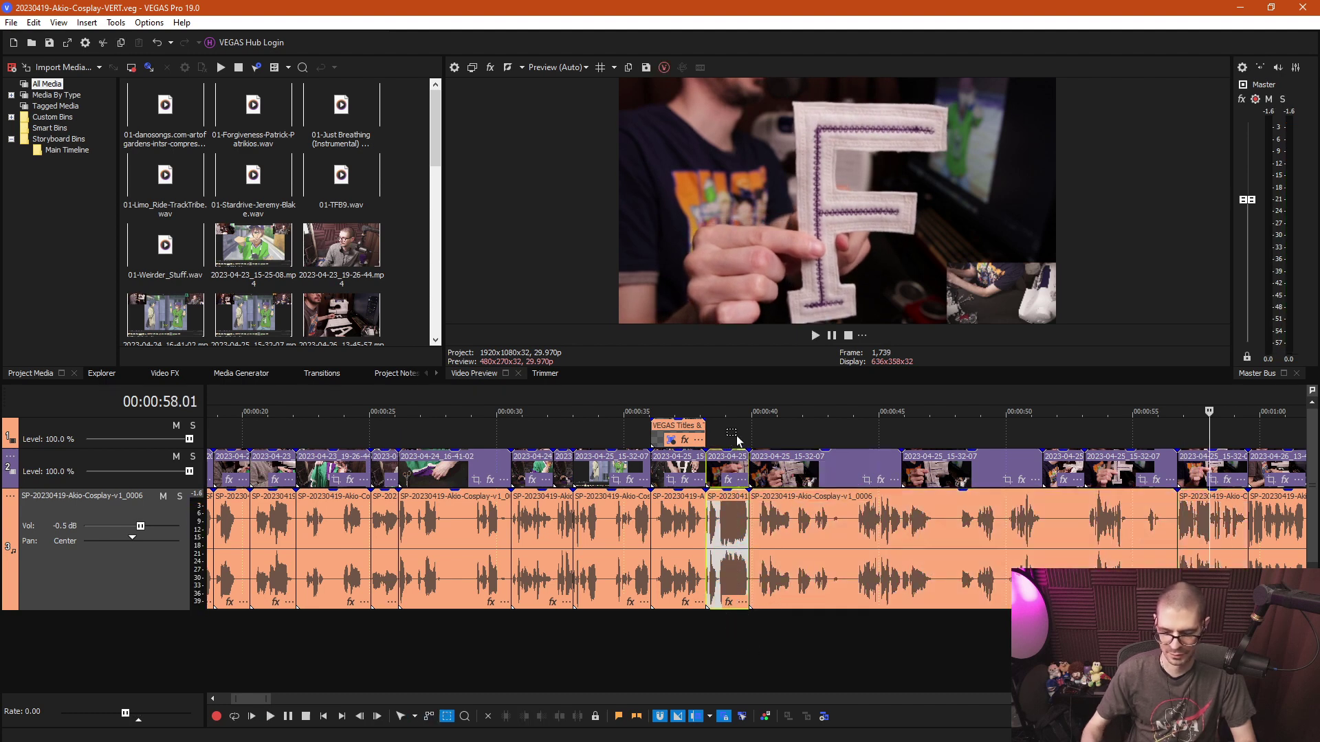
pyautogui.press('Delete')
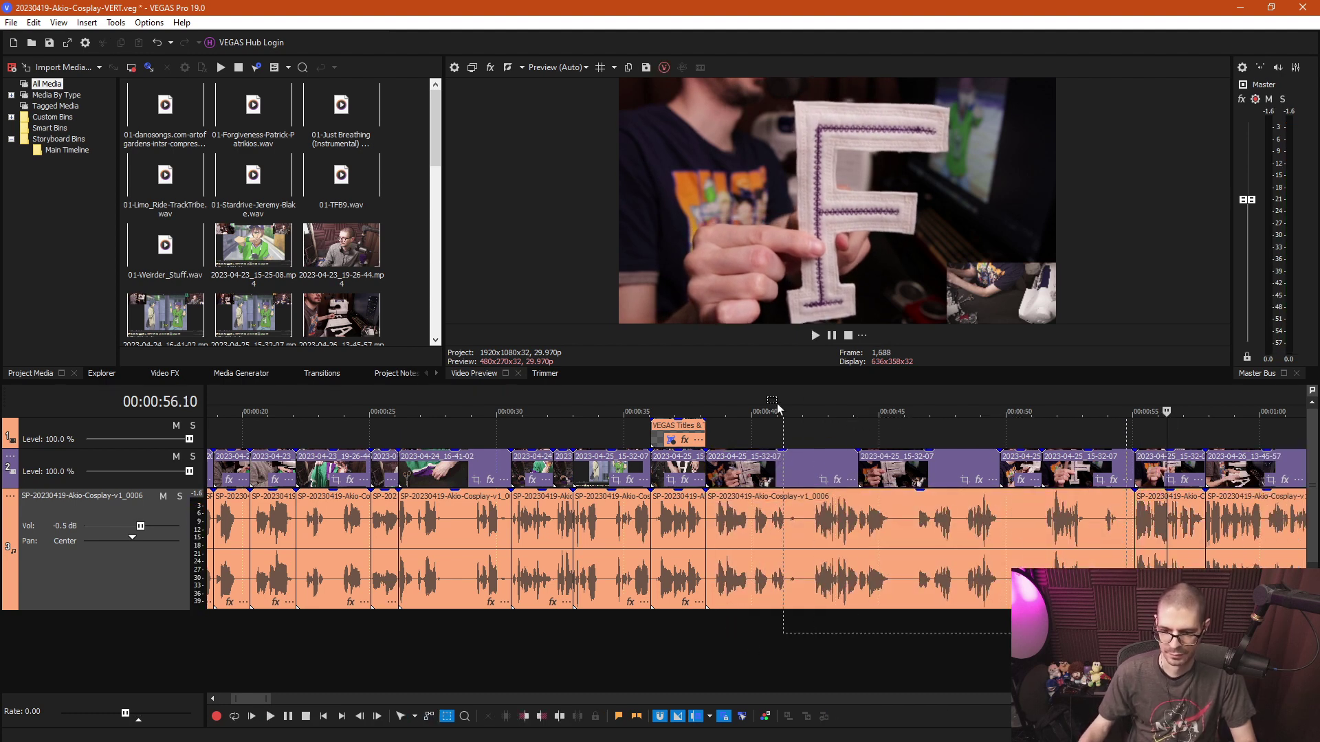
pyautogui.moveTo(776, 403); pyautogui.dragTo(728, 389)
pyautogui.press('Delete')
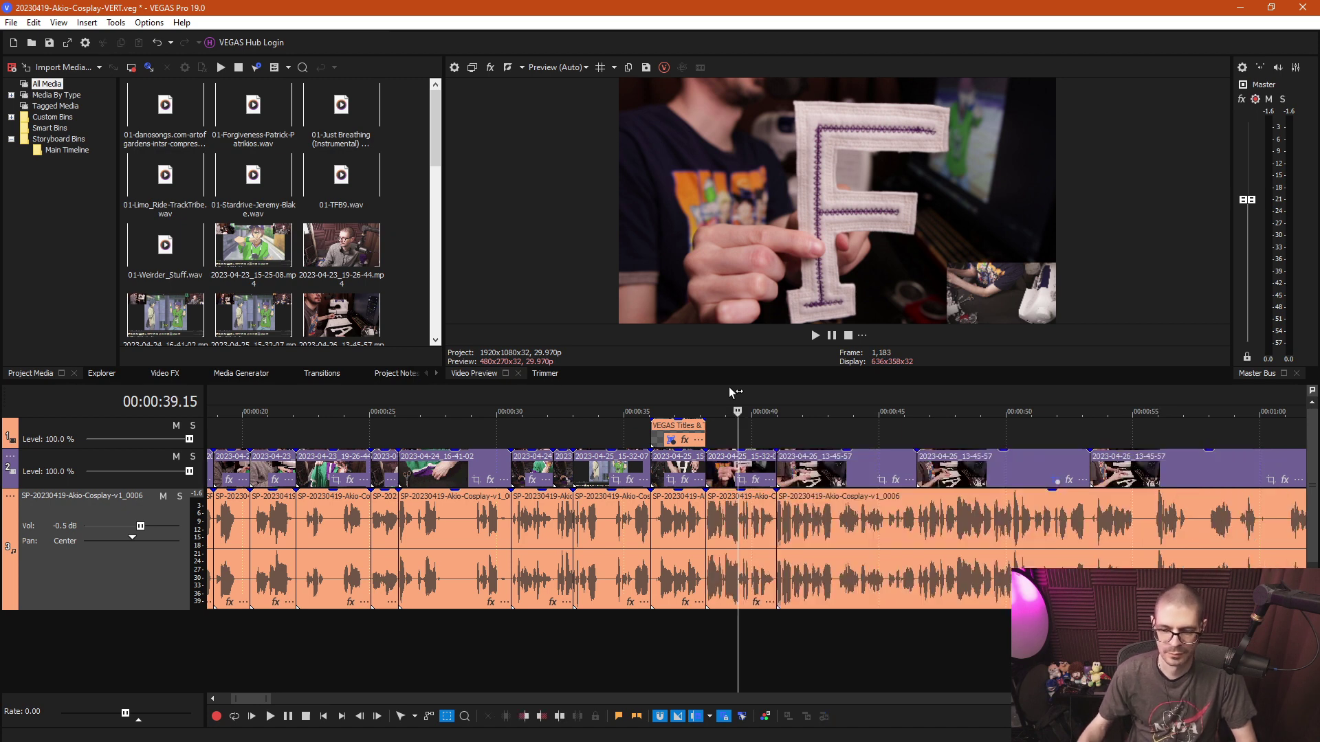
# Check the end of the cut-out F highlight at 00:00:41 and replay the templates highlight near 00:00:37.
pyautogui.click(779, 501)
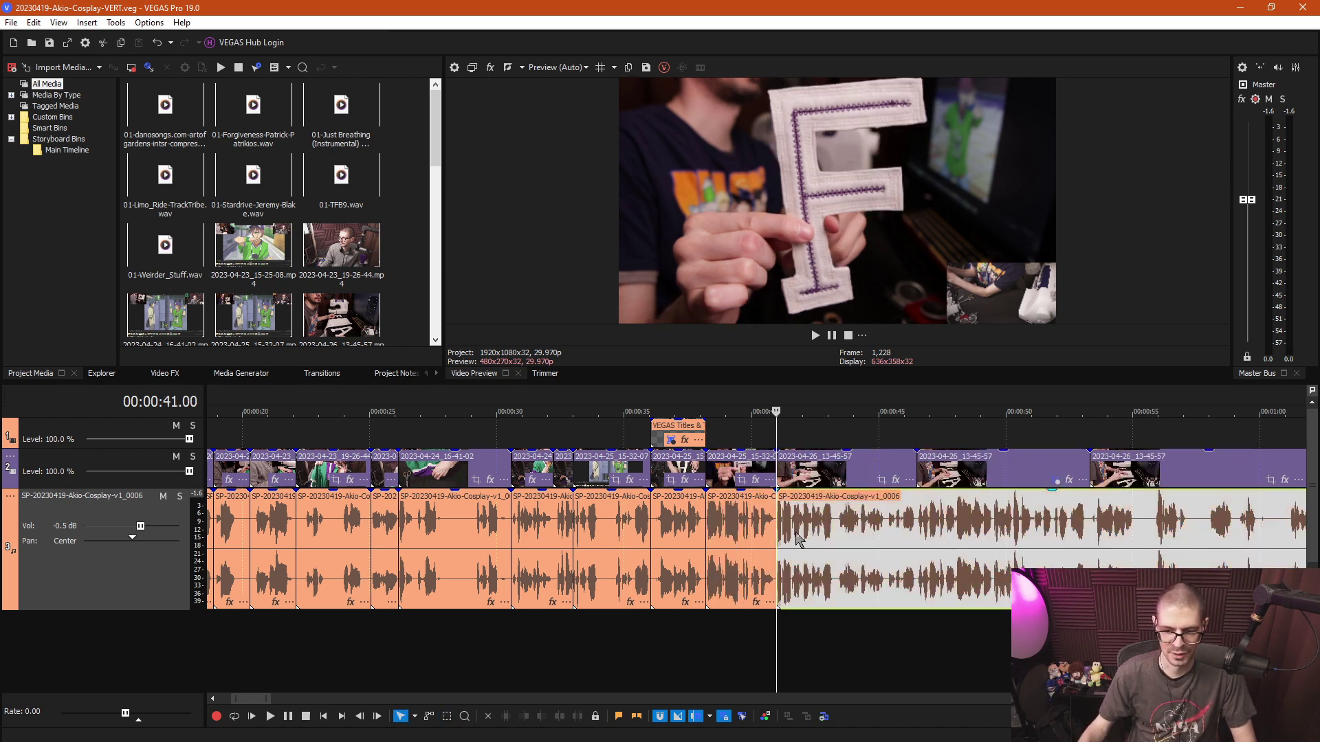
pyautogui.scroll(-2, 798, 538)
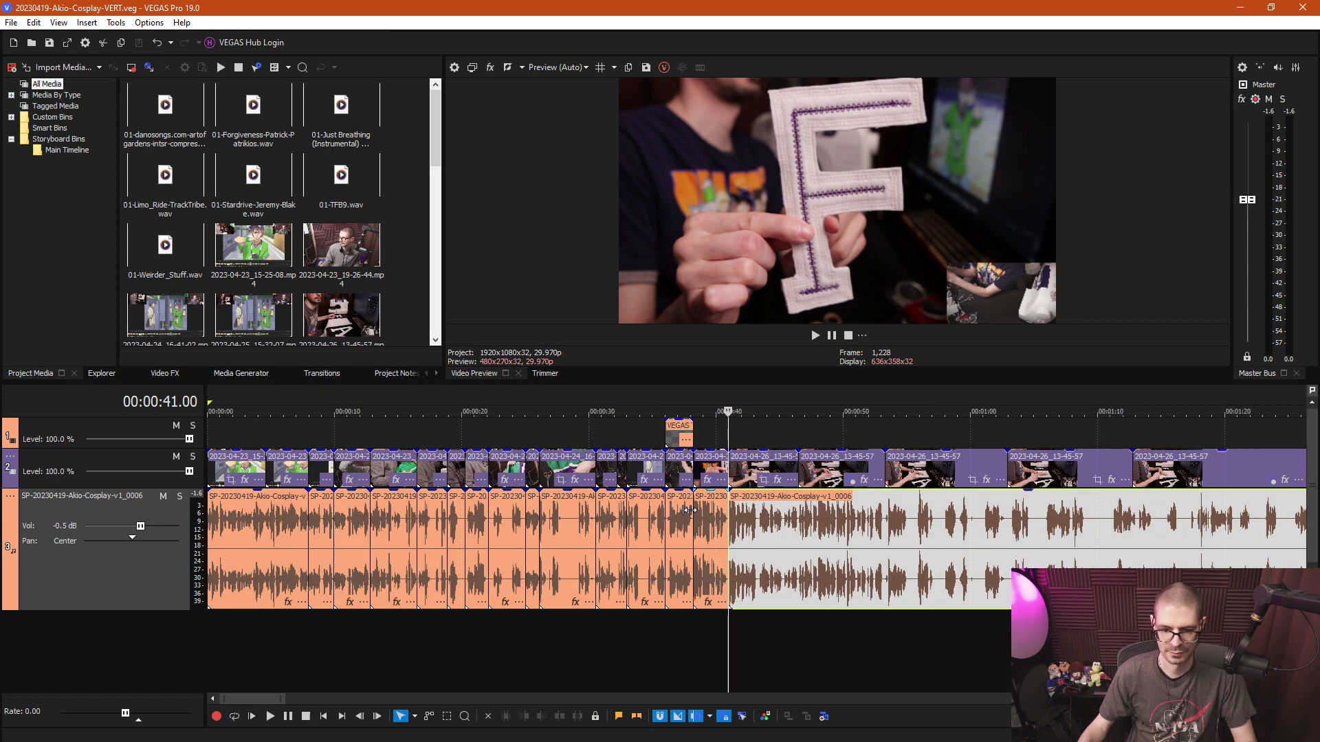
pyautogui.doubleClick(688, 509)
pyautogui.press('space')
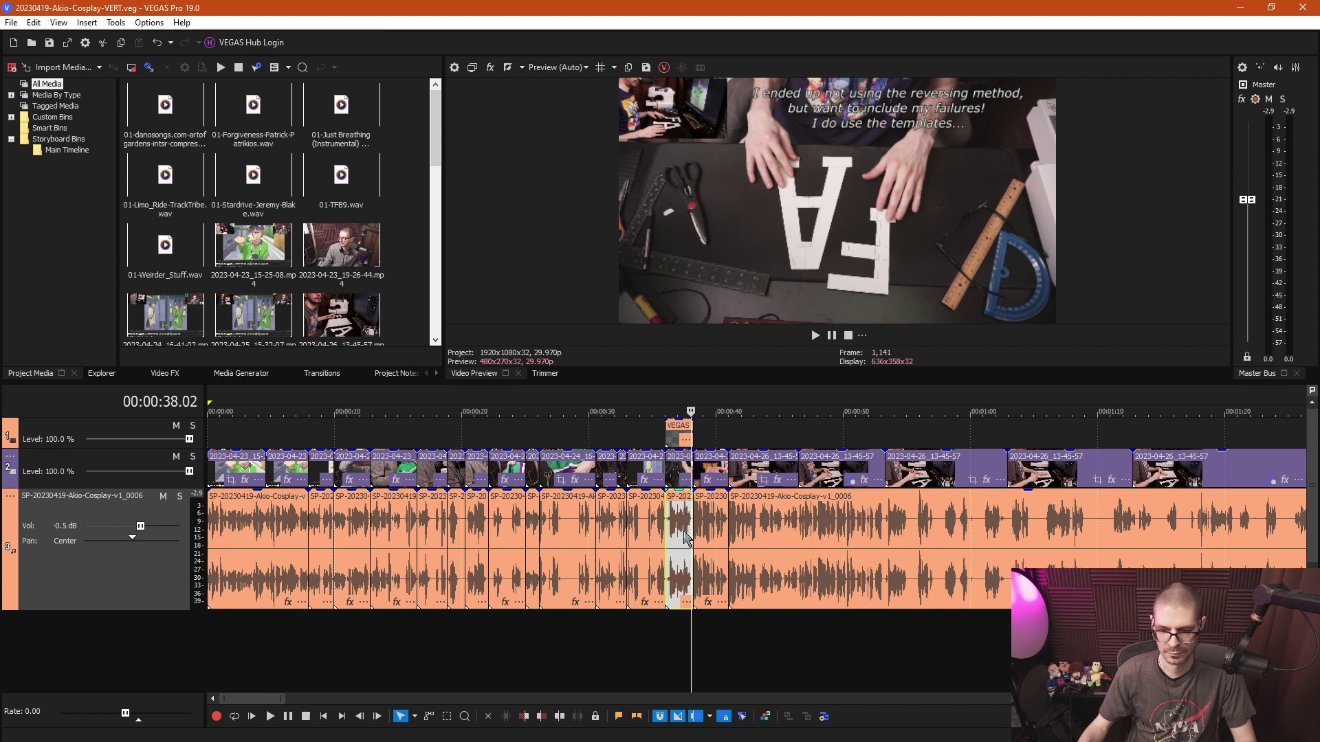
# Preview the letter-making footage around 00:00:50 and 00:01:27 and the letter placement on the jersey from about 00:02:06.
pyautogui.click(842, 524)
pyautogui.press('space')
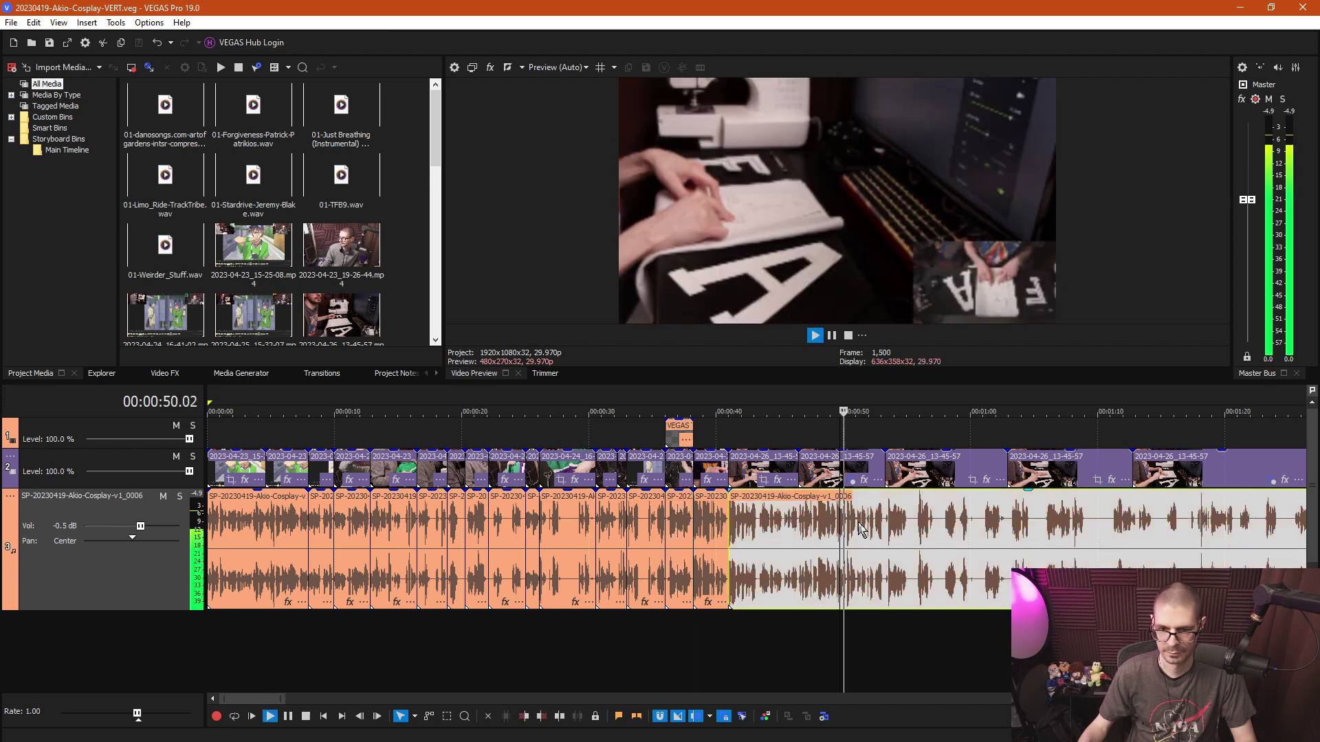
pyautogui.scroll(-2, 825, 526)
pyautogui.click(765, 519)
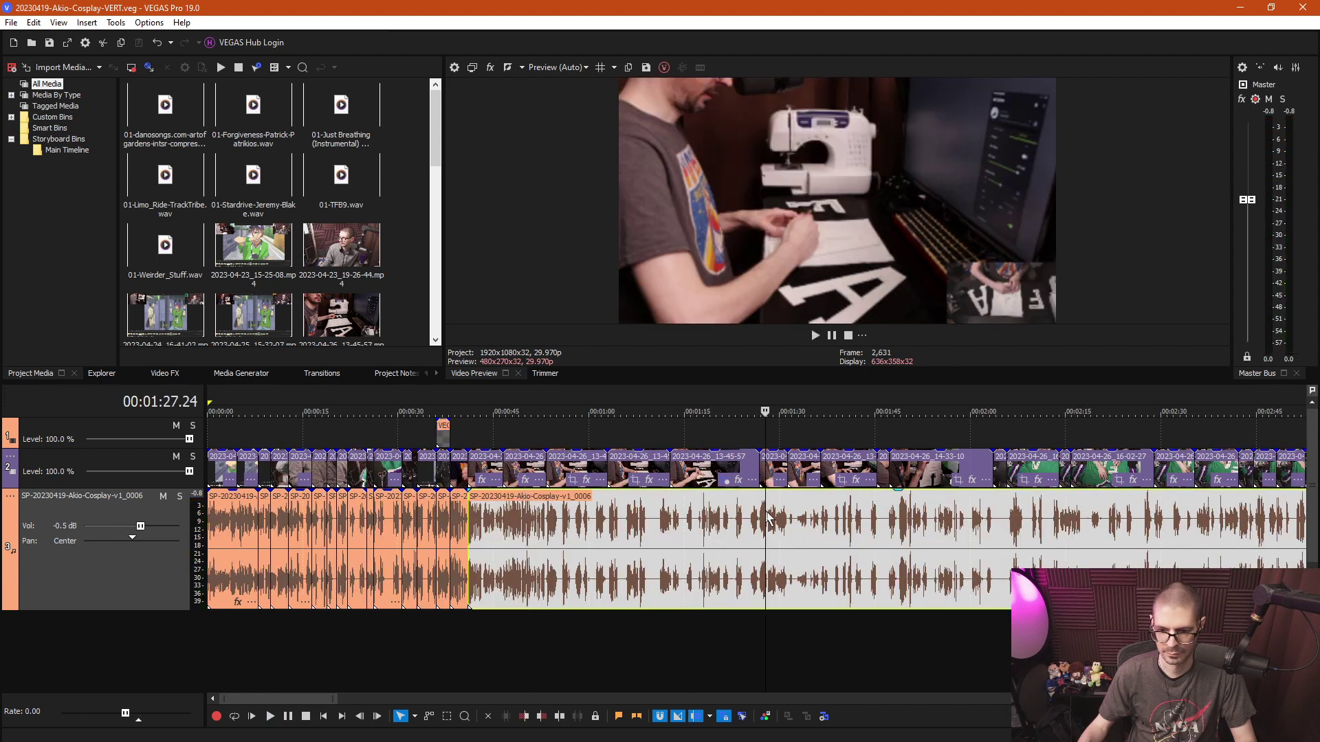
pyautogui.click(1008, 517)
pyautogui.press('space')
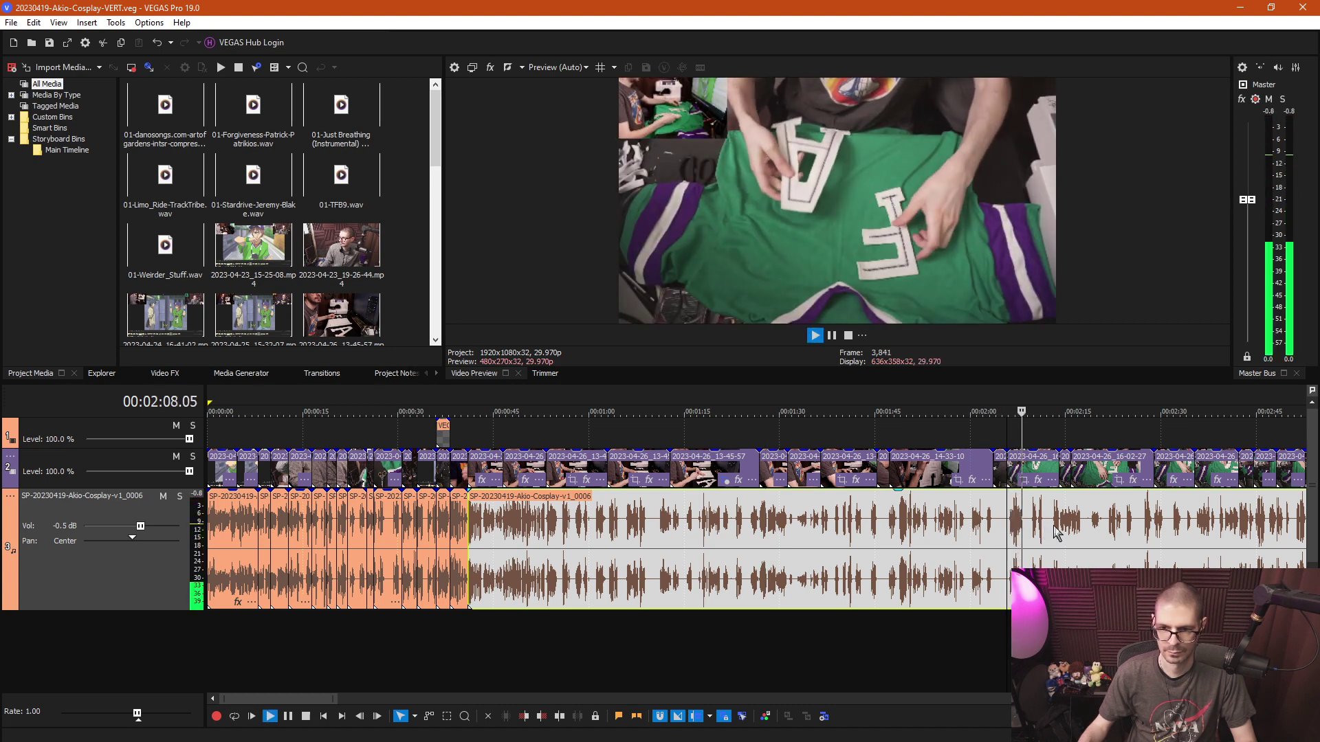
pyautogui.scroll(2, 949, 529)
pyautogui.press('Return')
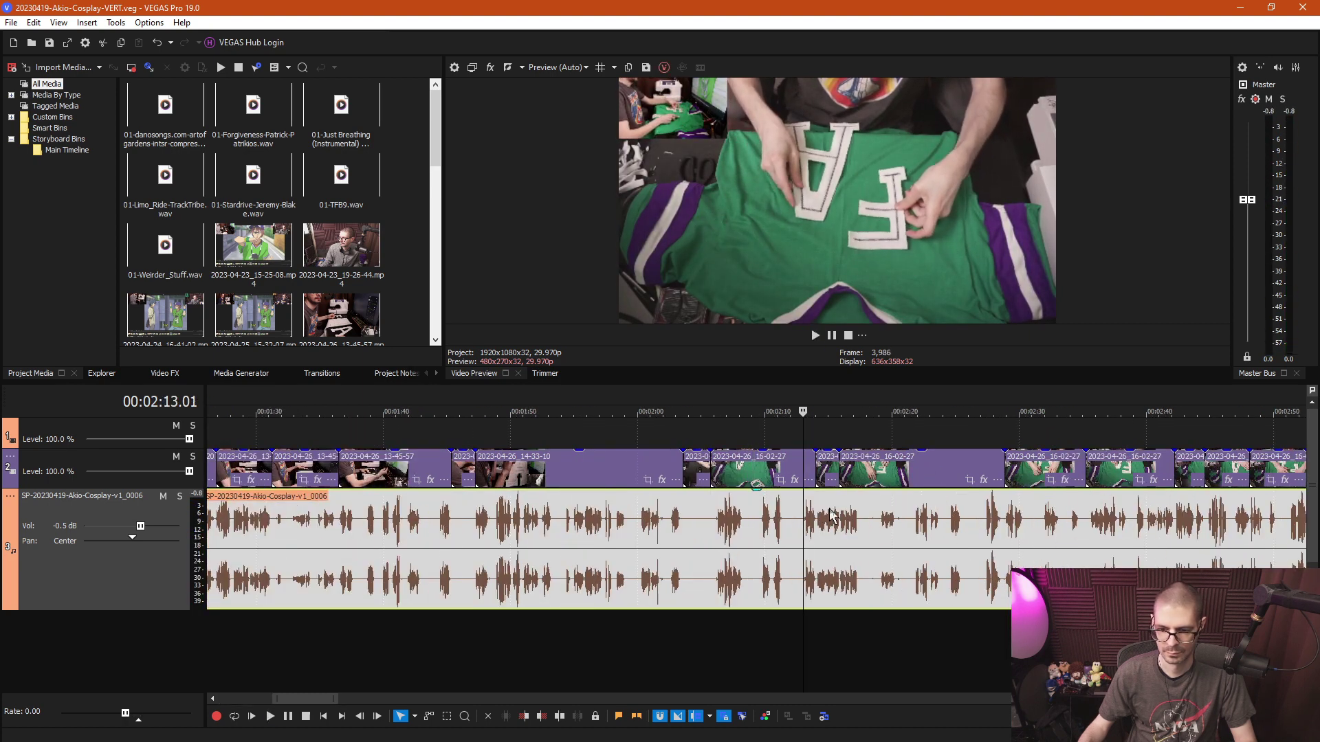
# Preview the jersey lettering footage around 00:02:30 to 00:03:11 and play the clip of the F held against the worn jersey from about 00:03:16.
pyautogui.scroll(-3, 949, 534)
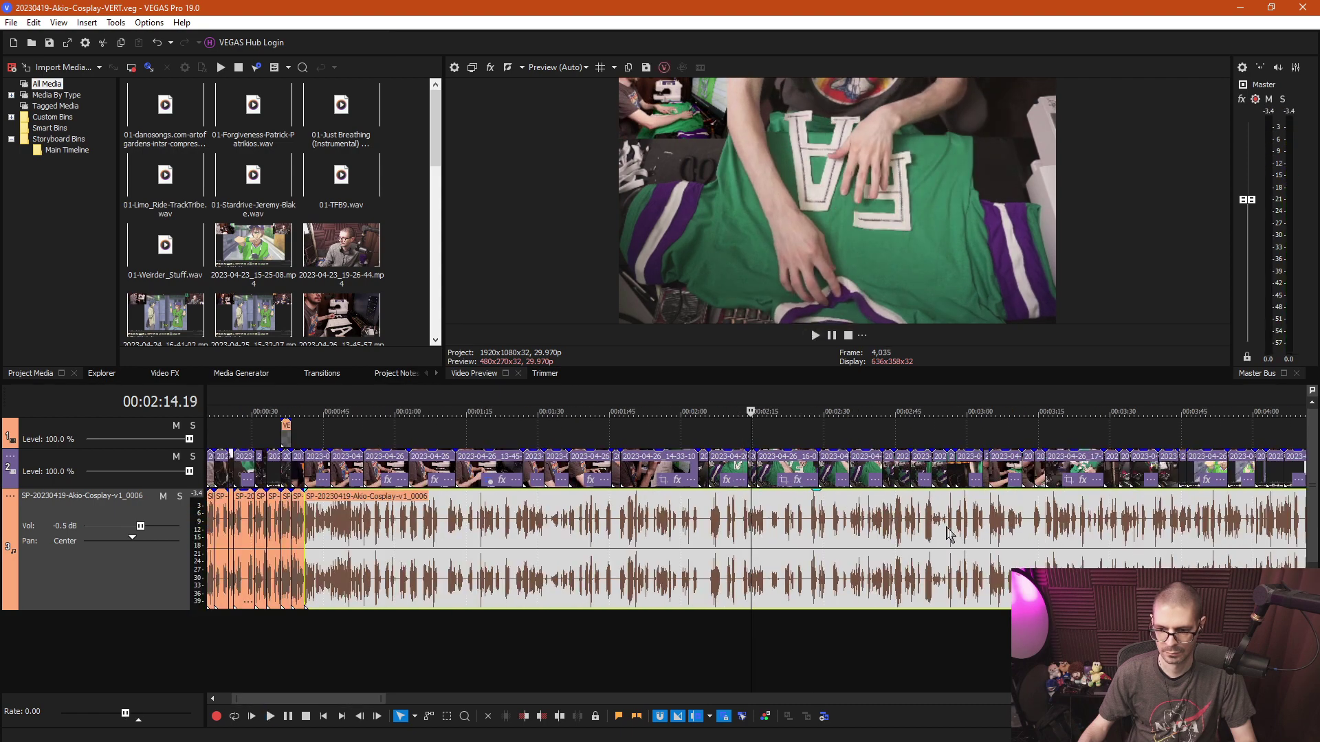
pyautogui.click(928, 517)
pyautogui.click(1023, 526)
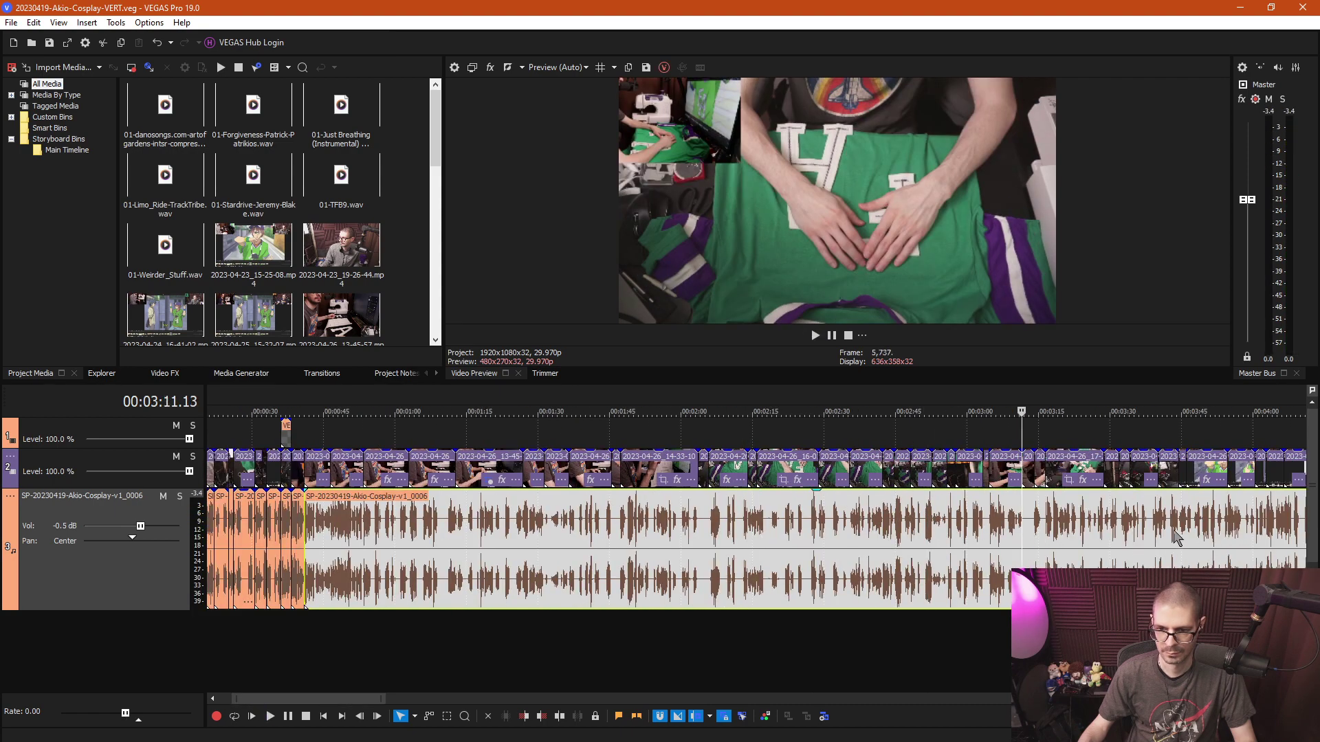
pyautogui.scroll(4, 1083, 532)
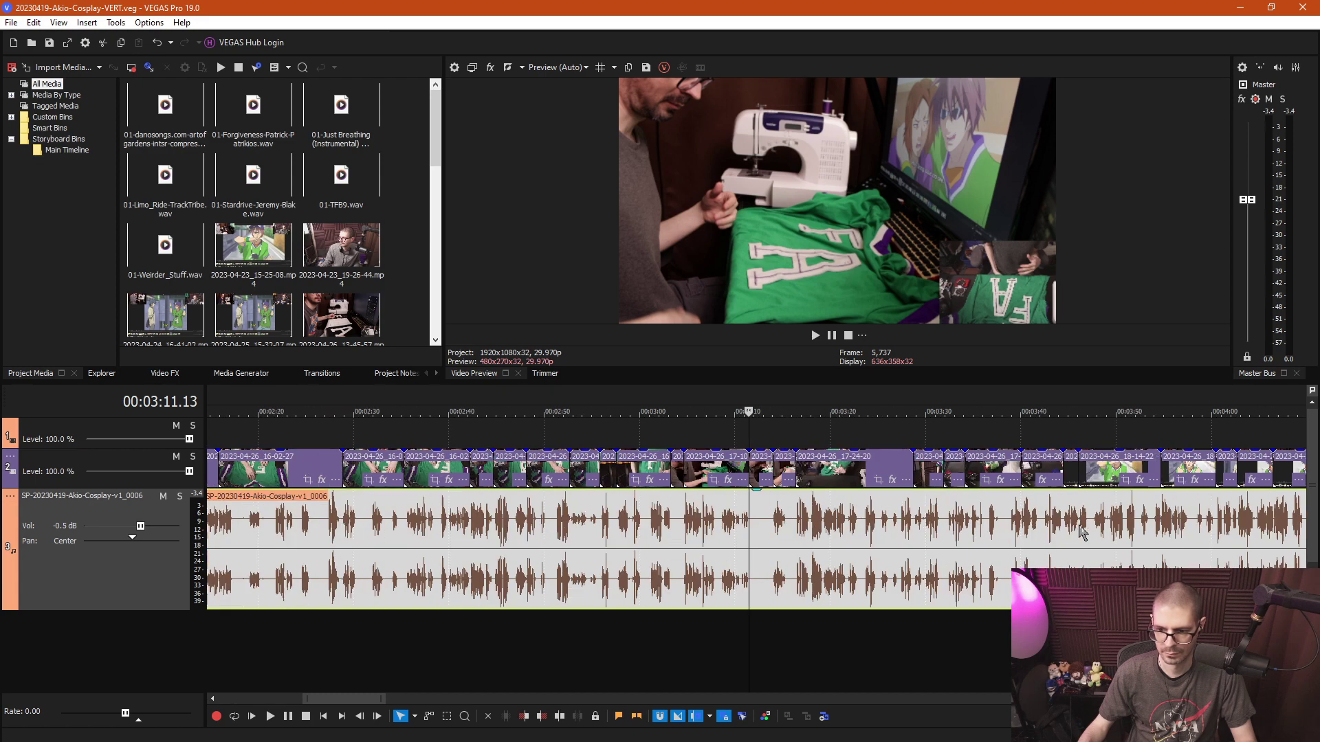
pyautogui.click(844, 516)
pyautogui.press('space')
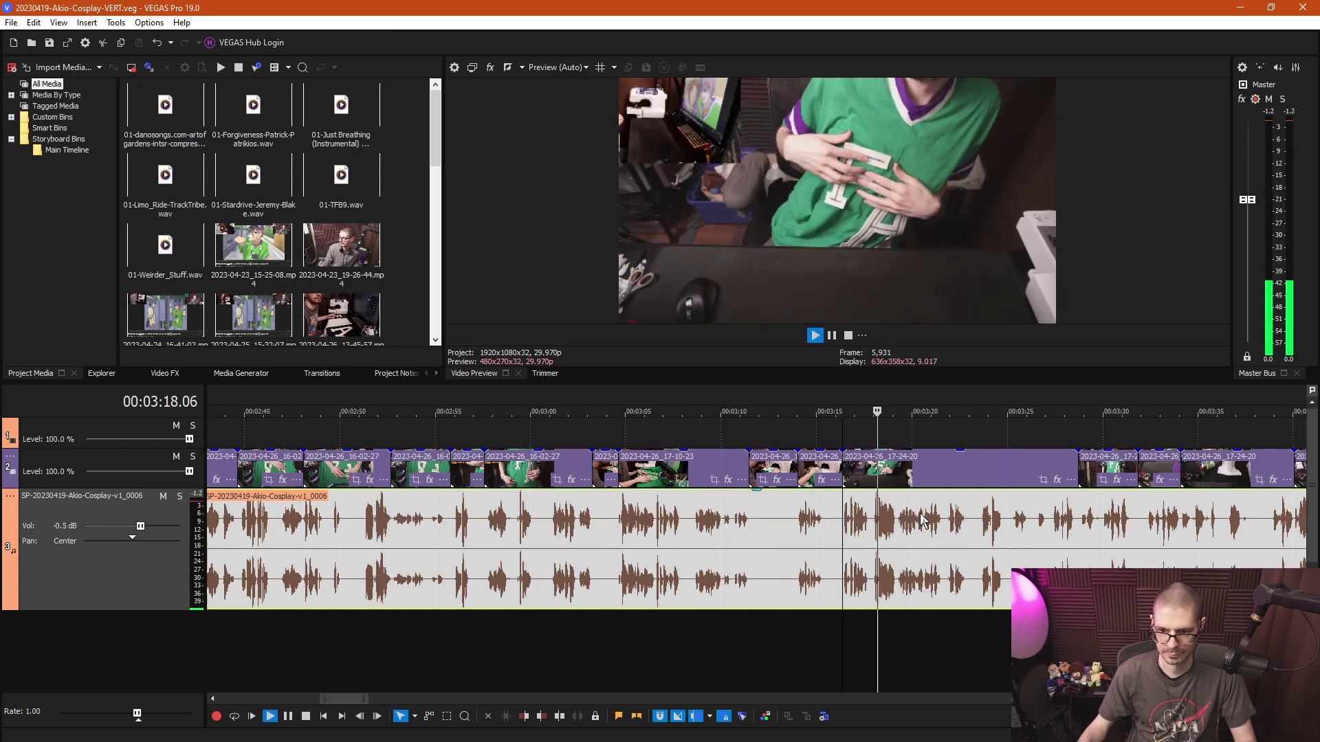
pyautogui.scroll(-2, 925, 521)
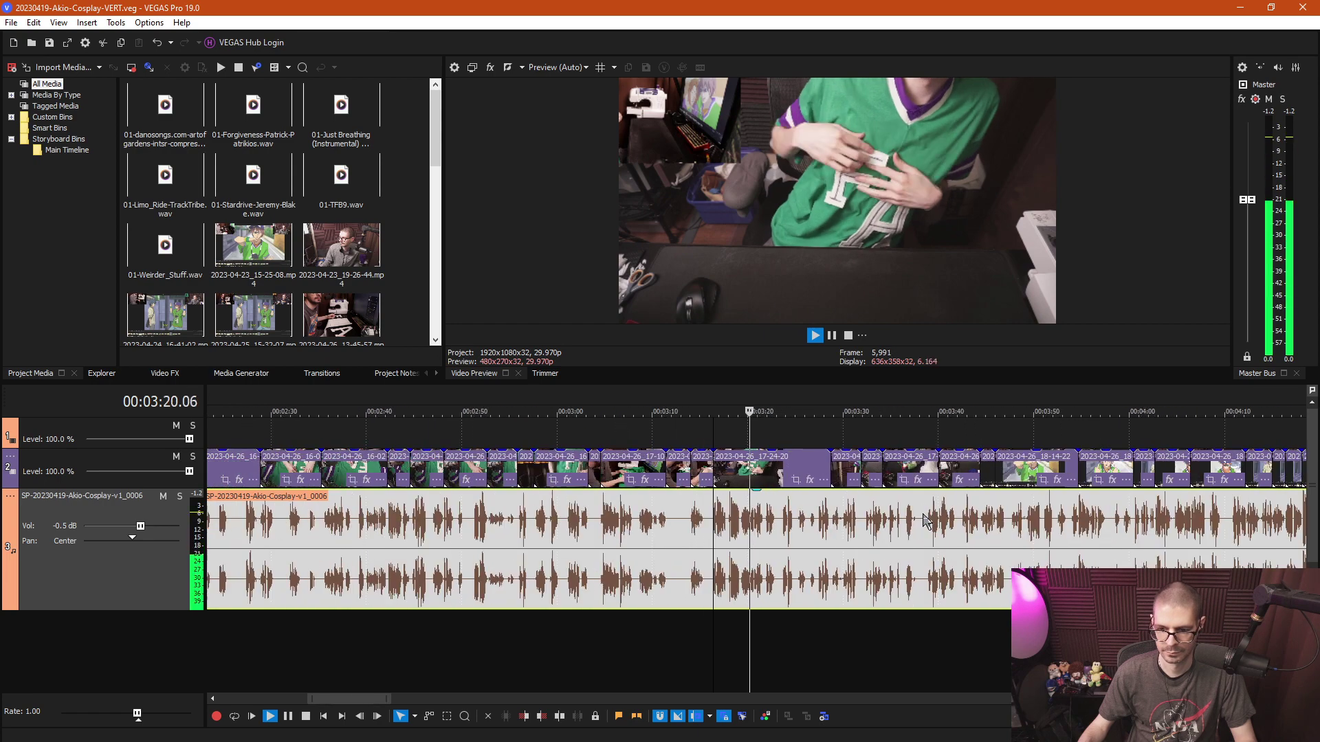
pyautogui.press('space')
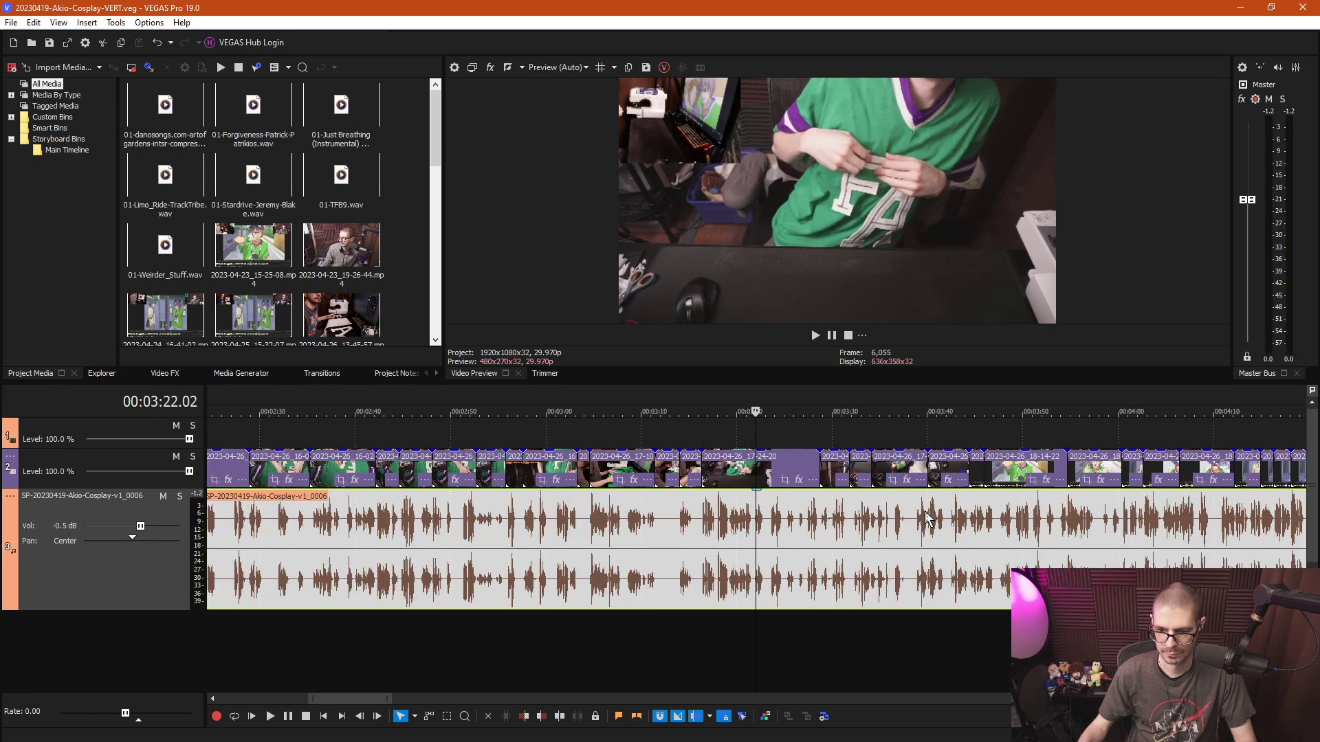
# Play back the purple hat footage from about 00:03:39 and the preceding hat clip near 00:03:32.
pyautogui.press('space')
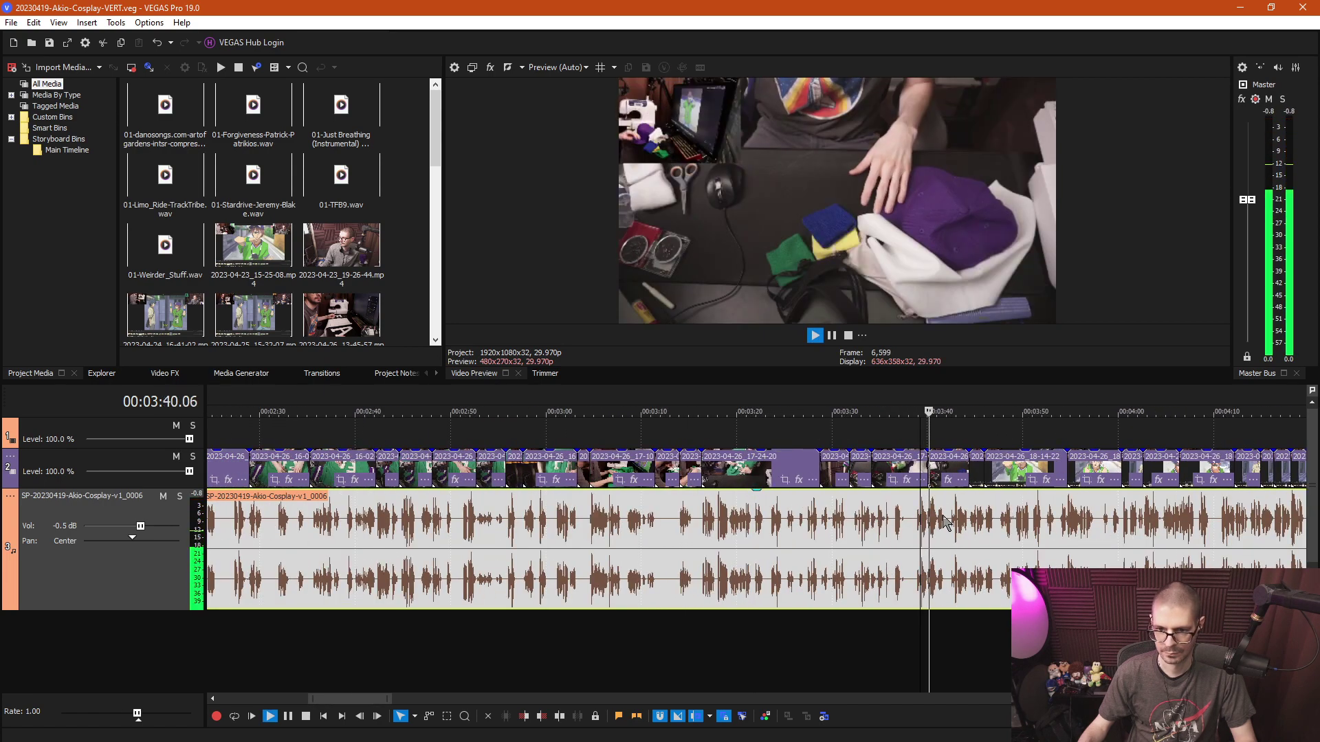
pyautogui.scroll(2, 943, 520)
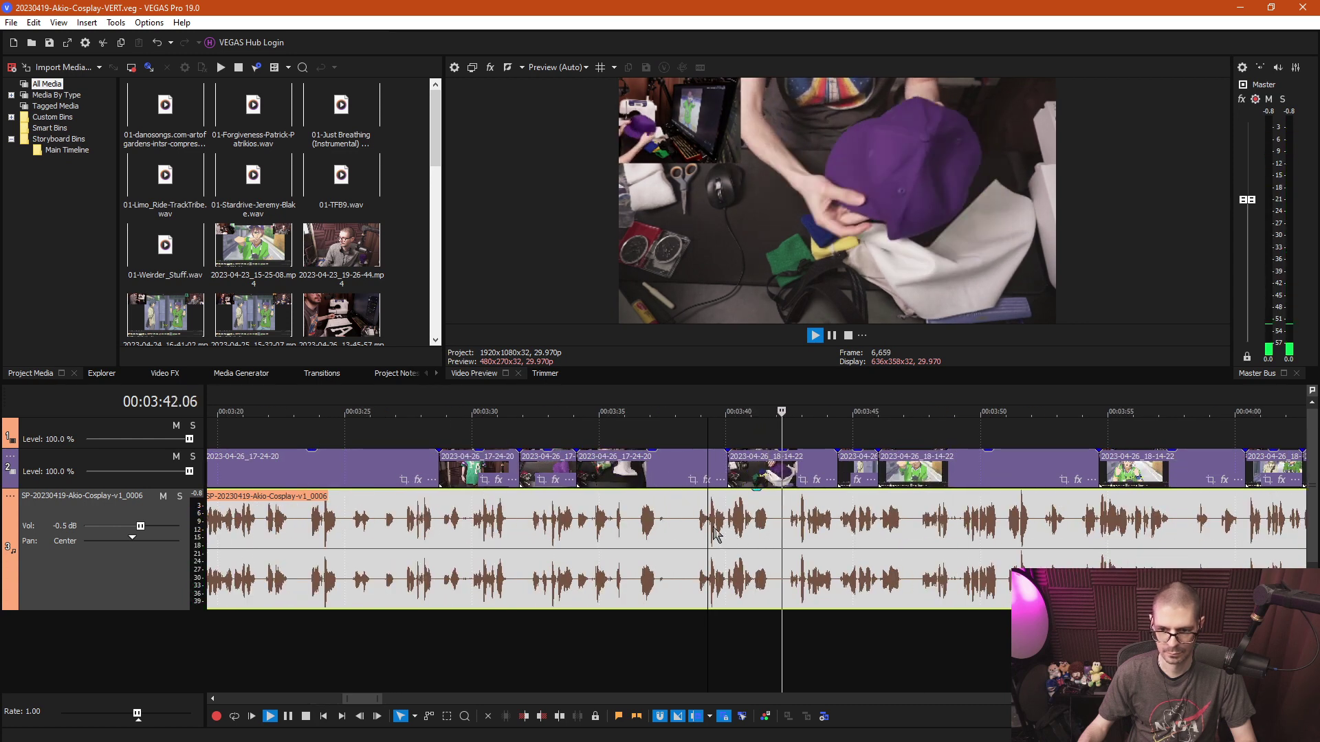
pyautogui.press('space')
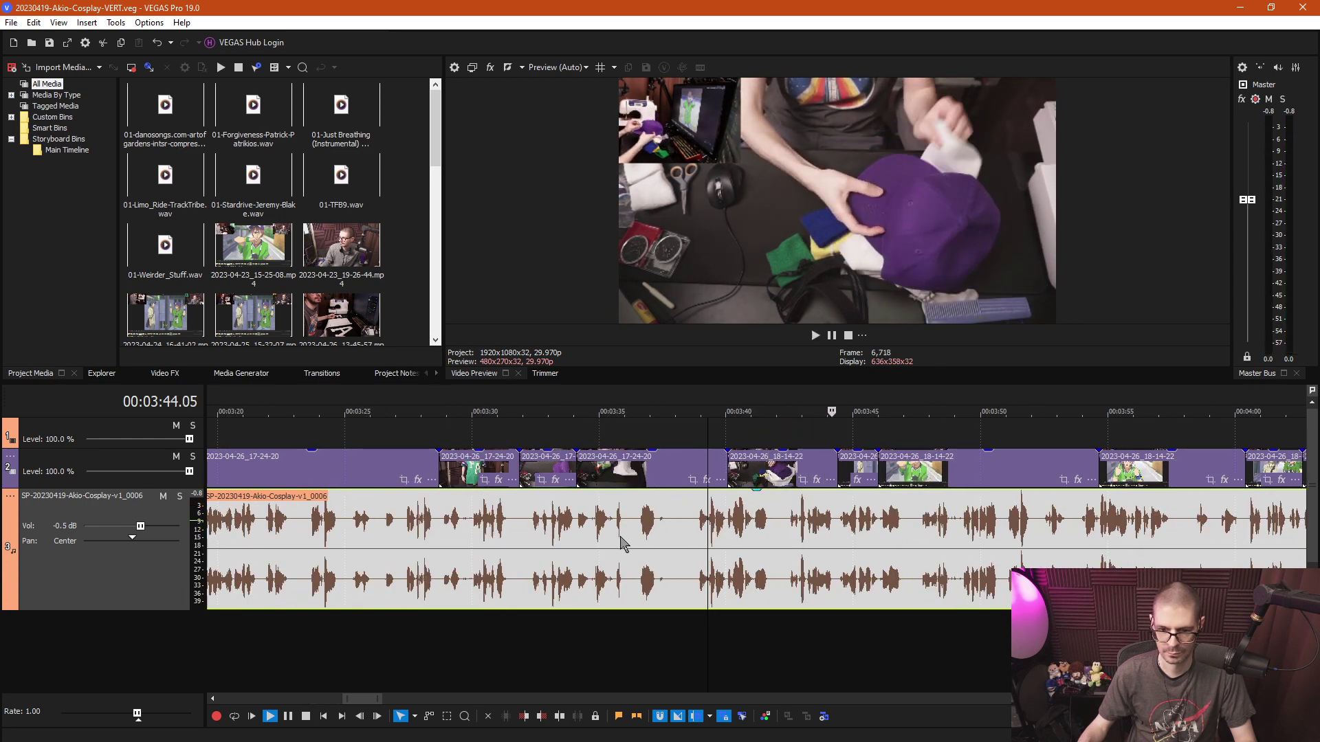
pyautogui.click(536, 526)
pyautogui.press('space')
pyautogui.scroll(-1, 560, 534)
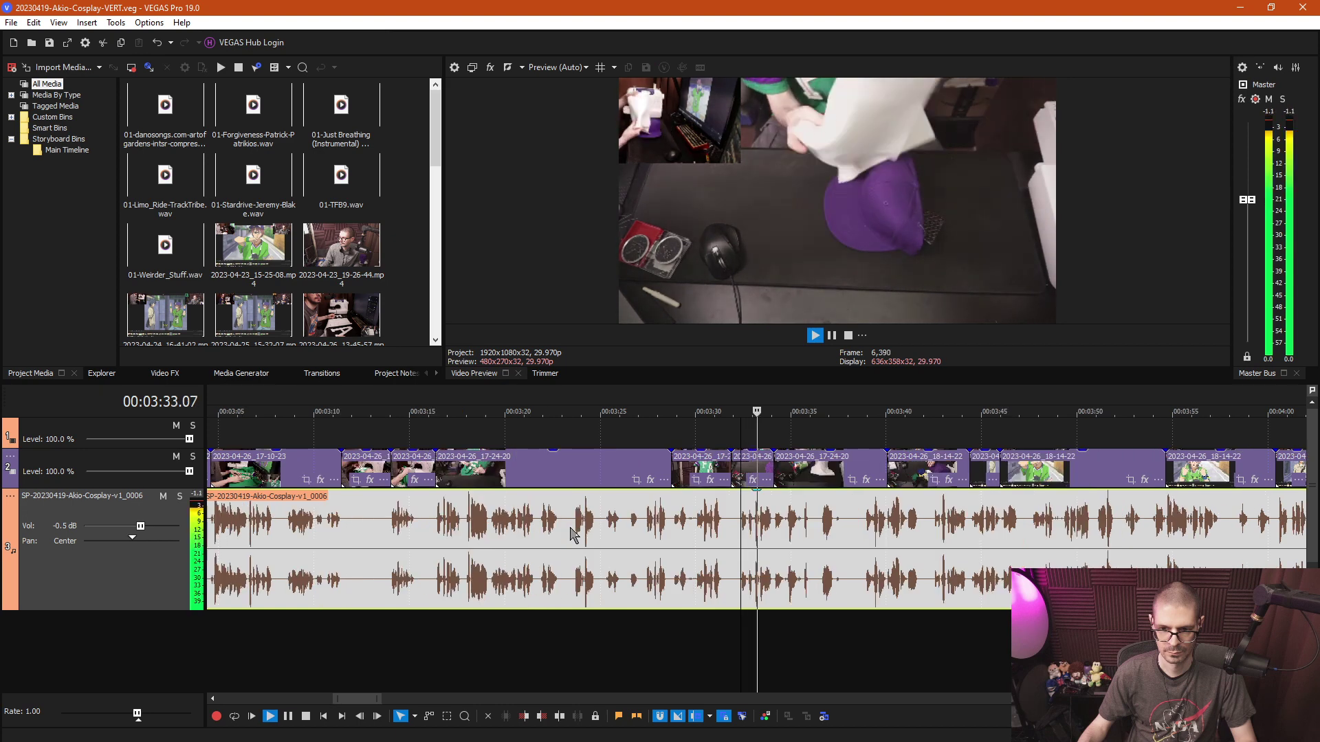
# Replay the worn-jersey F clip from about 00:03:18 to locate where its usable sentence begins.
pyautogui.scroll(-1, 563, 536)
pyautogui.click(555, 526)
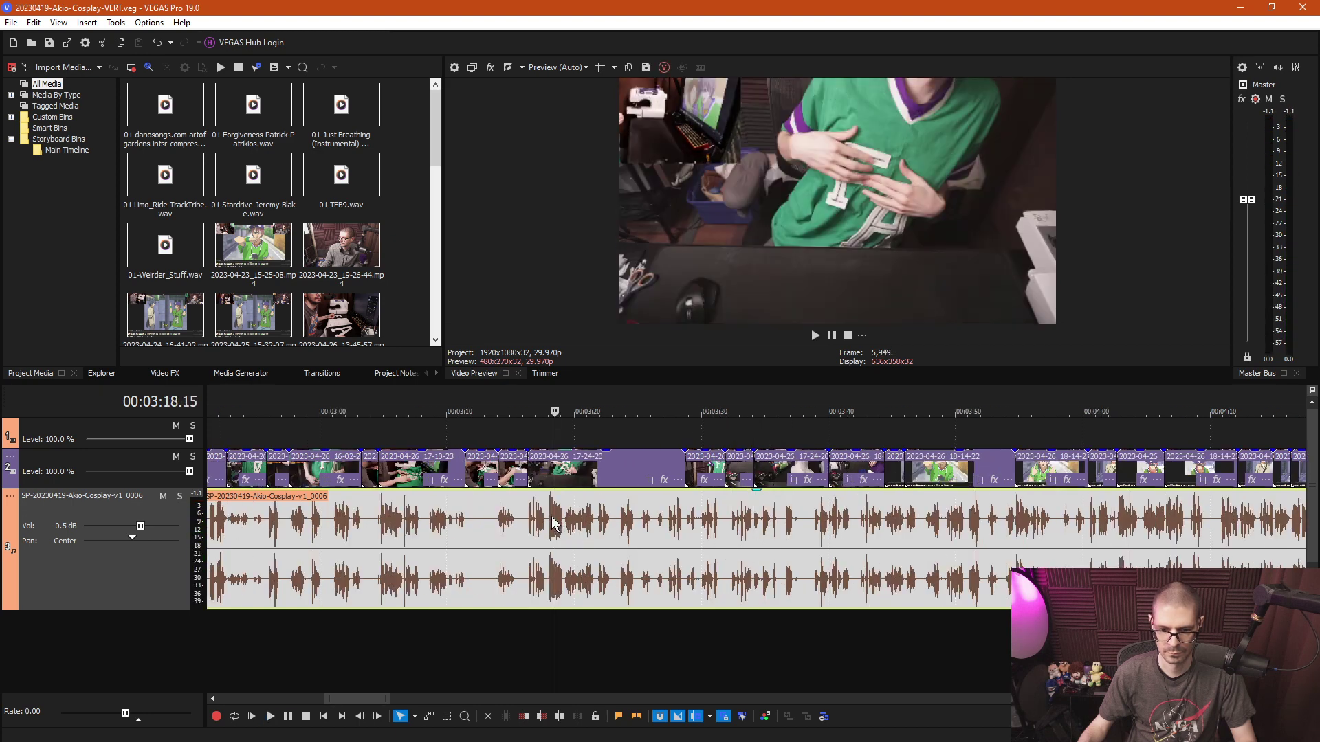
pyautogui.scroll(3, 605, 533)
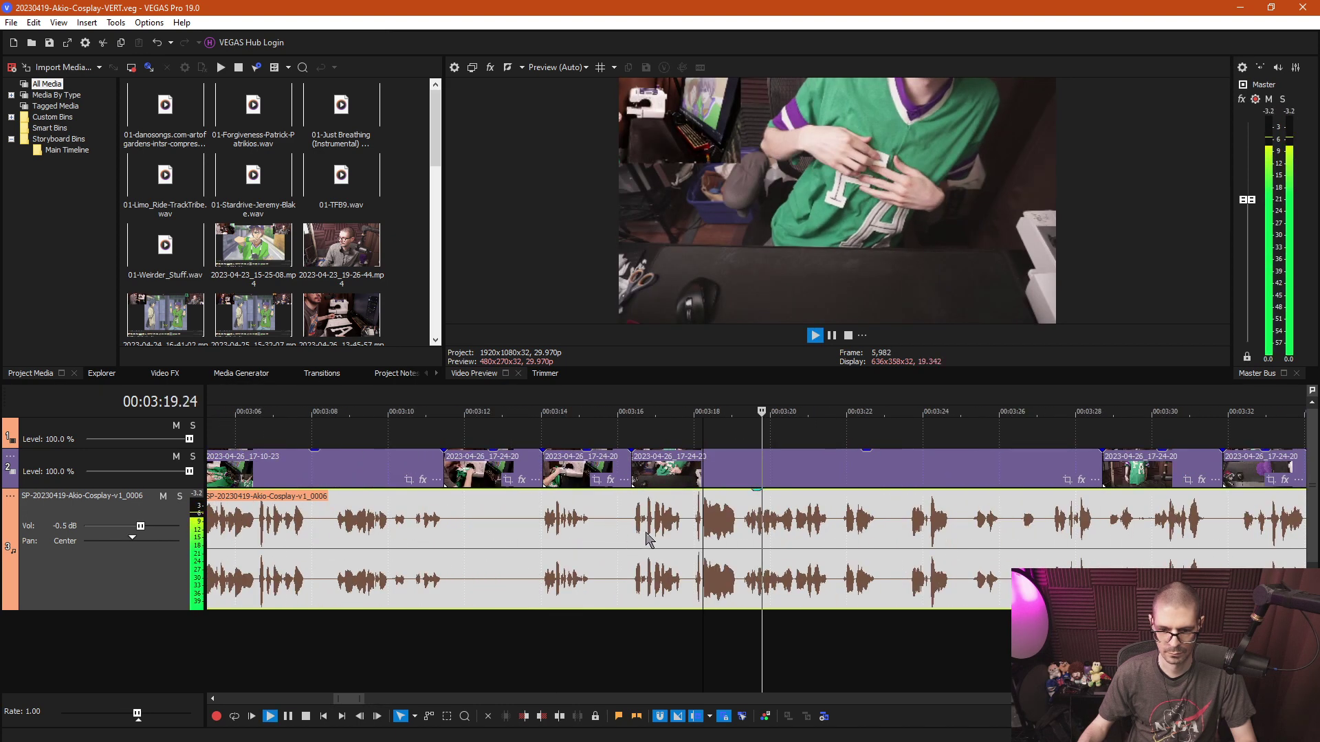
pyautogui.press('space')
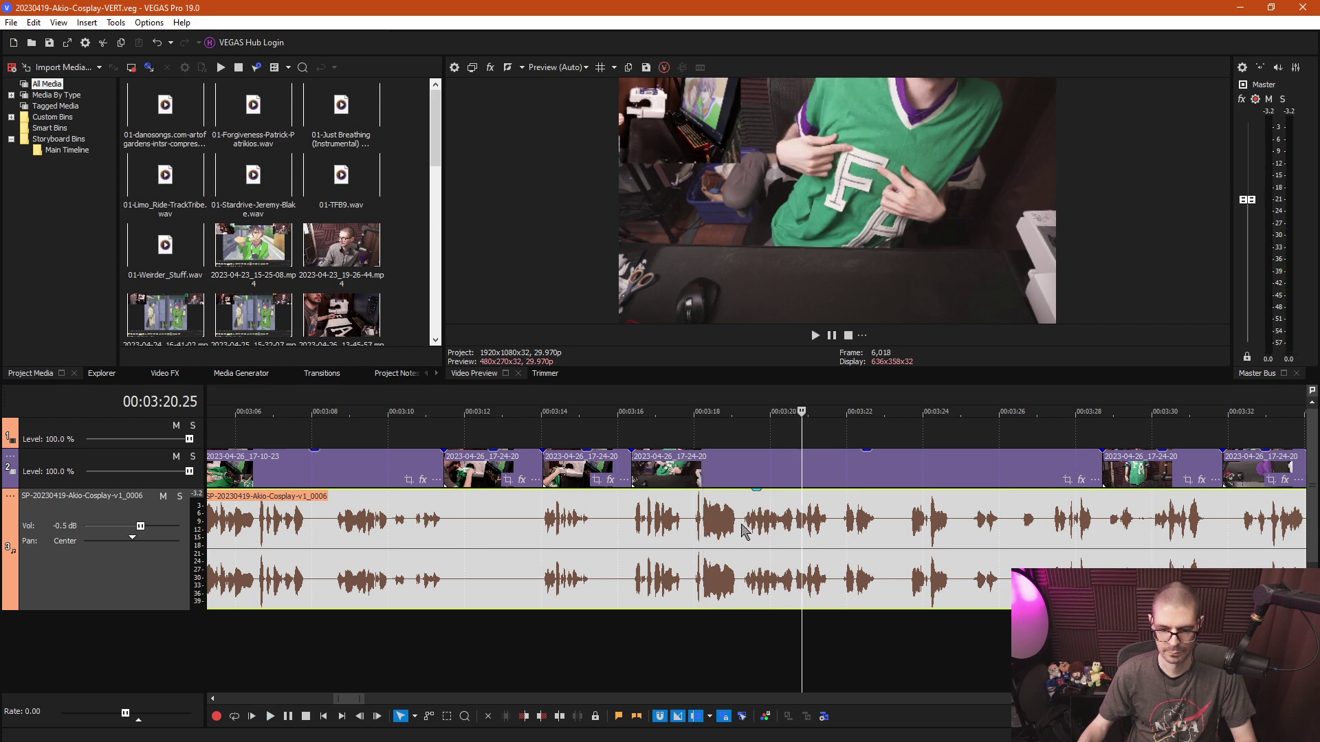
pyautogui.click(744, 523)
pyautogui.press('space')
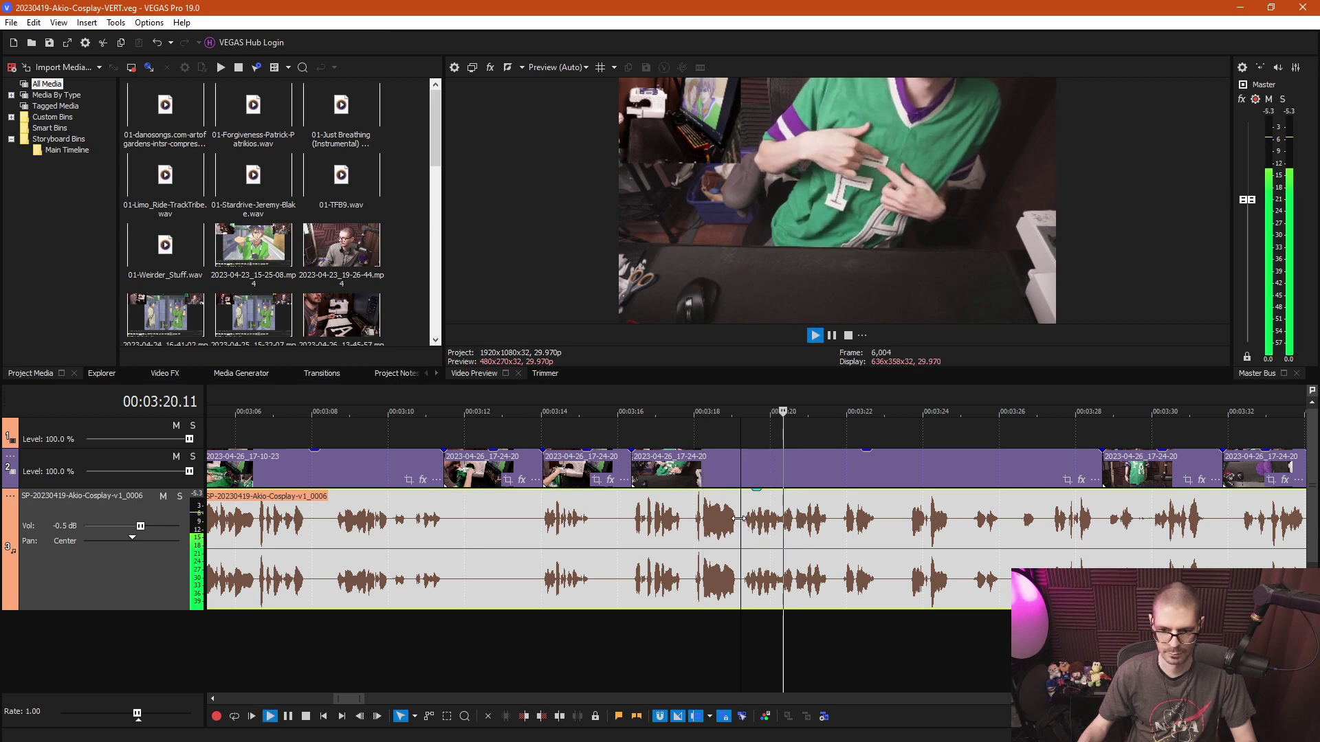
pyautogui.scroll(1, 739, 518)
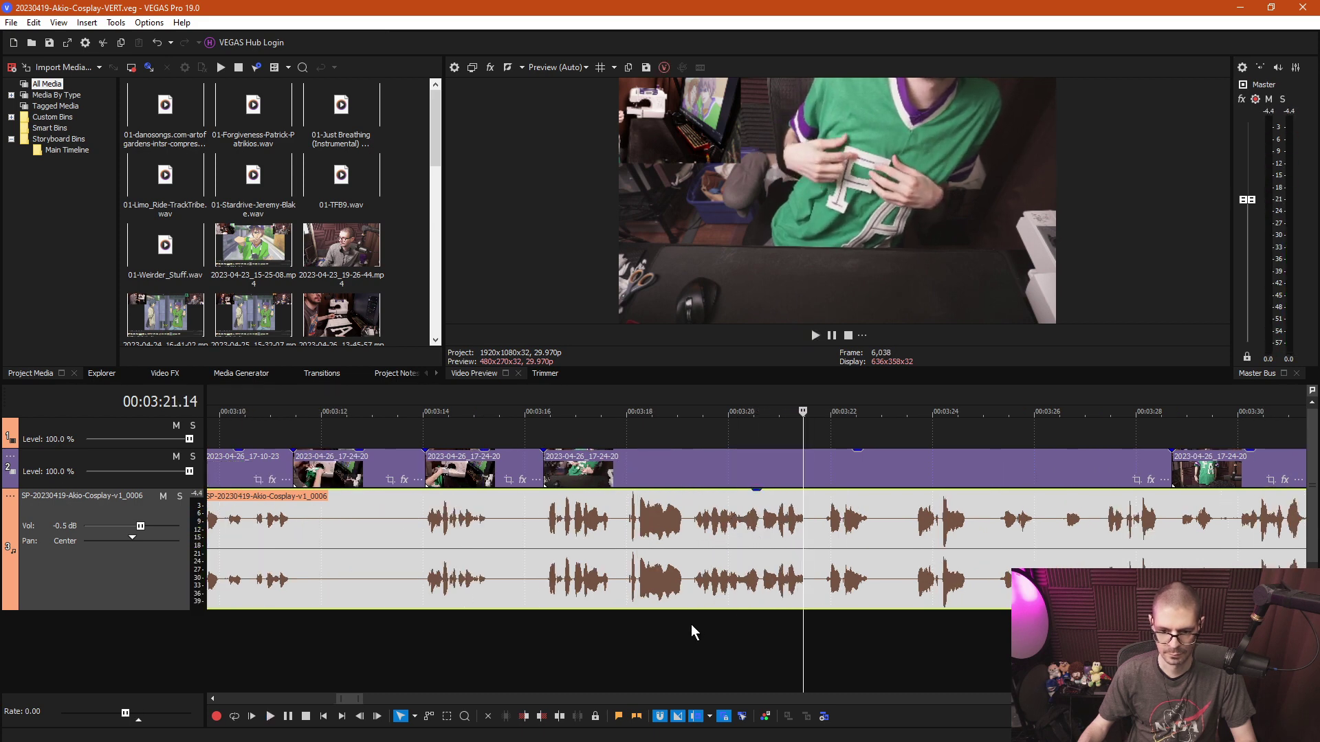
# Split the video and audio of the worn-jersey F clip at 00:03:19.10, in the pause before the sentence.
pyautogui.press('space')
pyautogui.hotkey('ctrl', 'a')
pyautogui.scroll(1, 691, 624)
pyautogui.scroll(3, 689, 638)
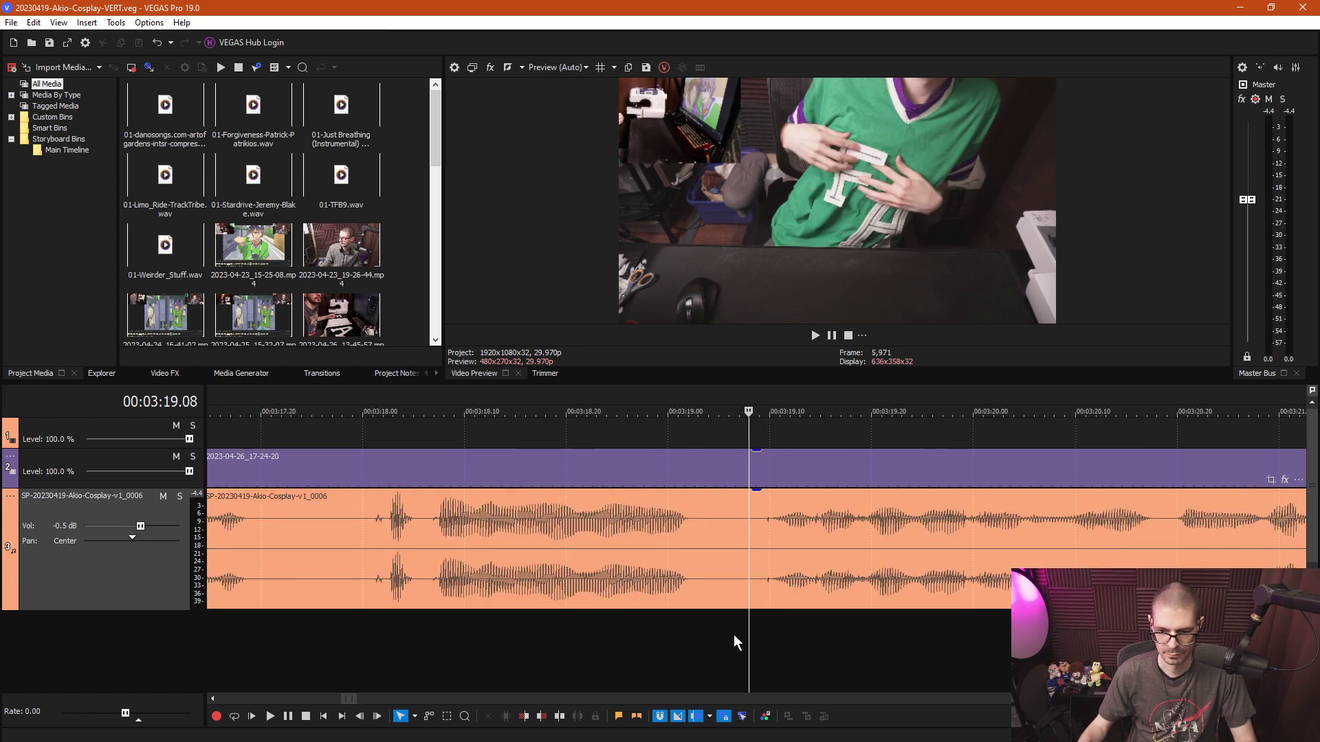
pyautogui.doubleClick(770, 524)
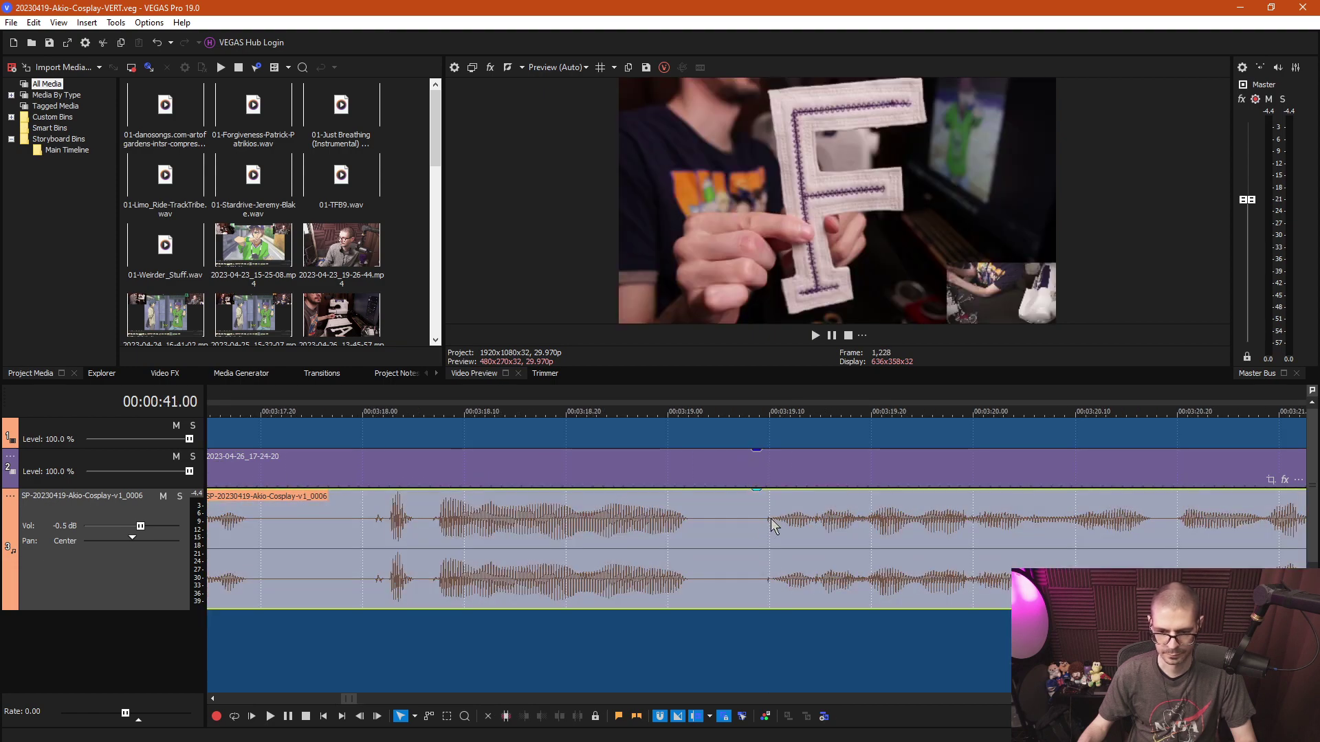
pyautogui.click(771, 612)
pyautogui.scroll(5, 773, 612)
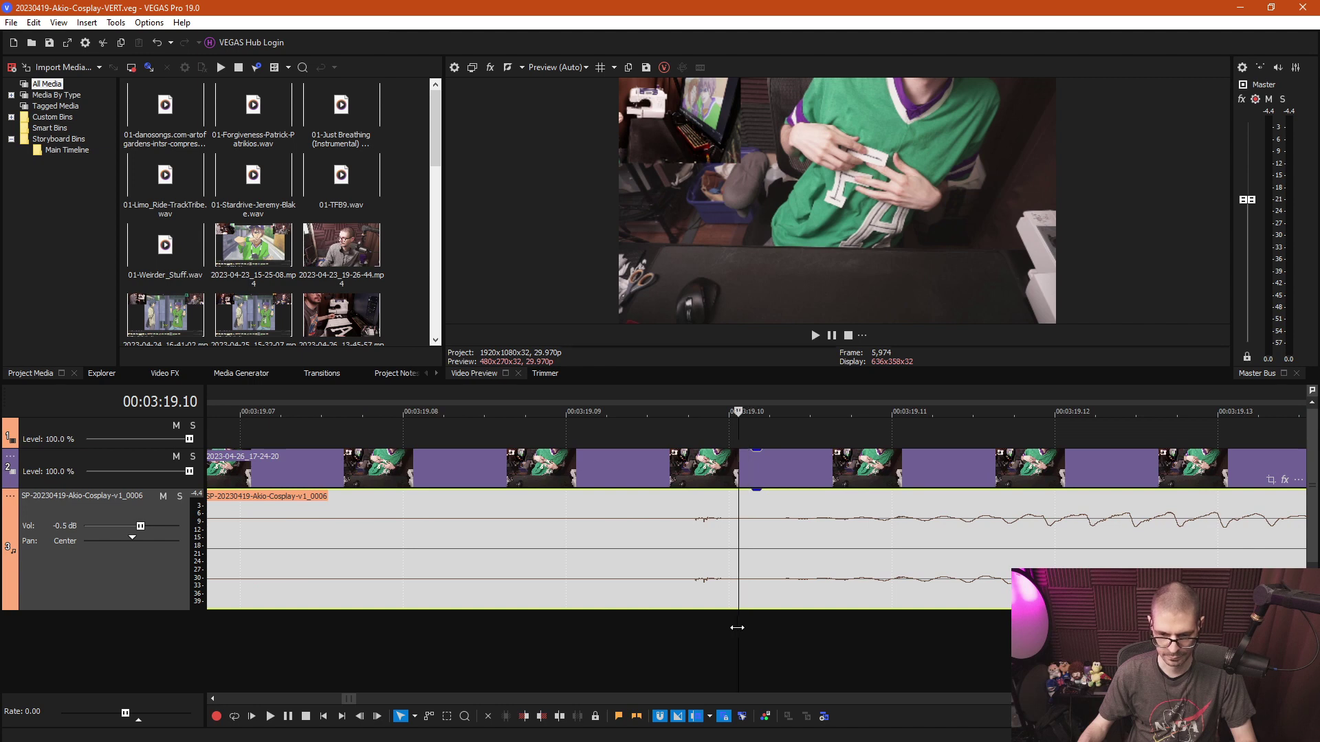
pyautogui.press('s')
pyautogui.scroll(-5, 733, 624)
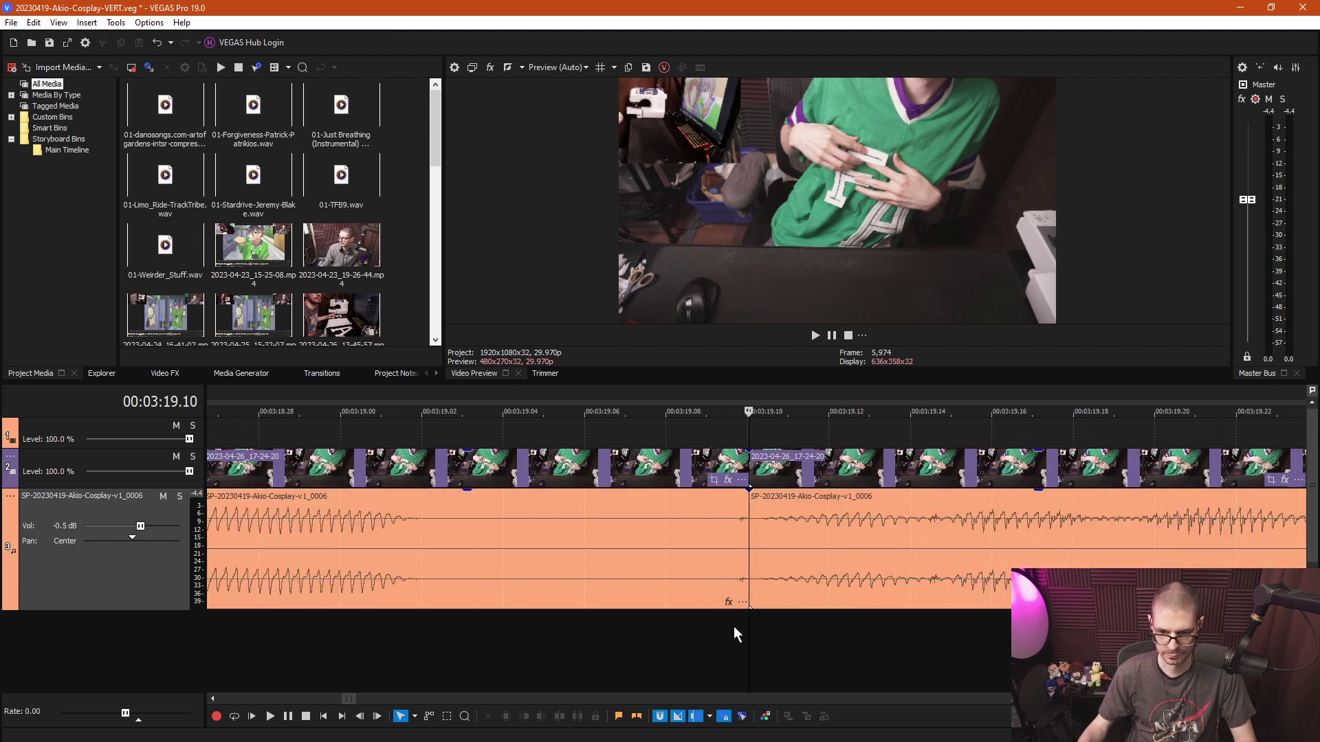
# Delete all footage between the cut-out F highlight and the 00:03:19.10 split, so the worn-jersey F clip follows directly at 00:00:41.00.
pyautogui.hotkey('ctrl', 'd')
pyautogui.hotkey('ctrl', 'd')
pyautogui.scroll(-4, 733, 625)
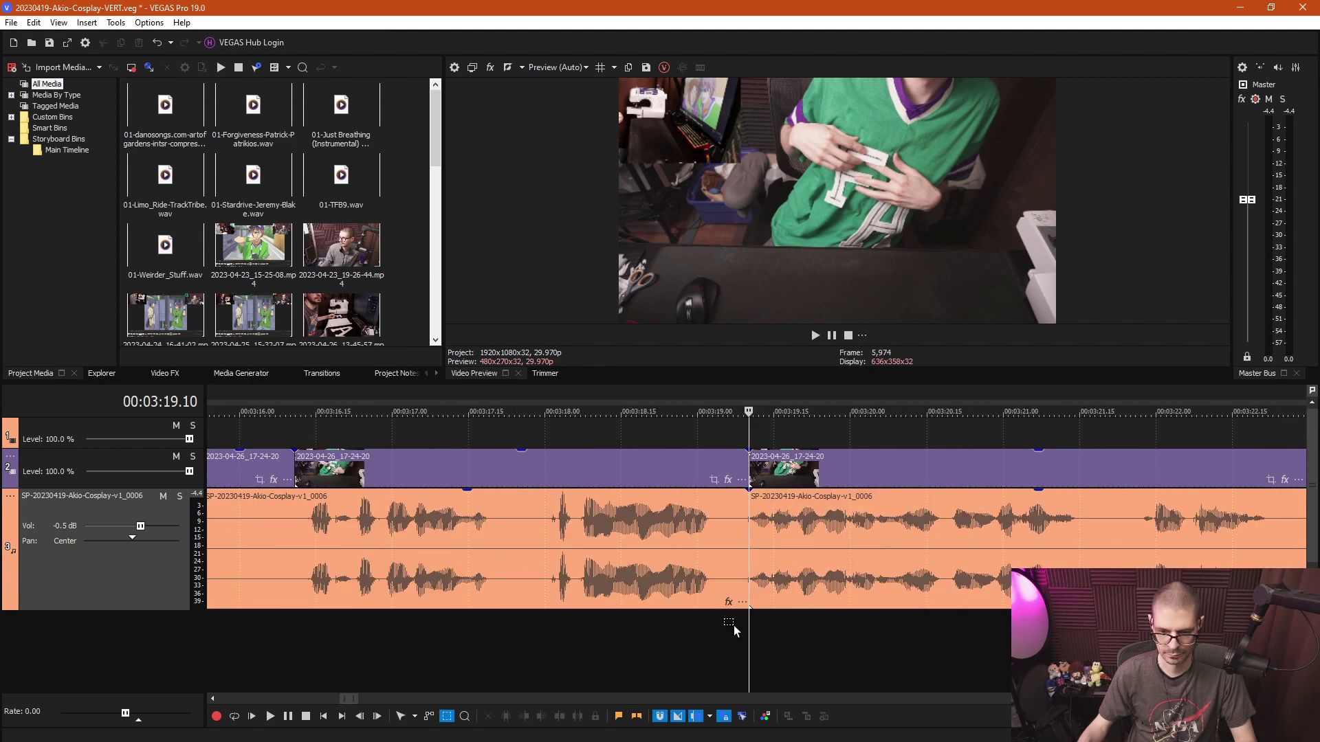
pyautogui.scroll(-8, 740, 619)
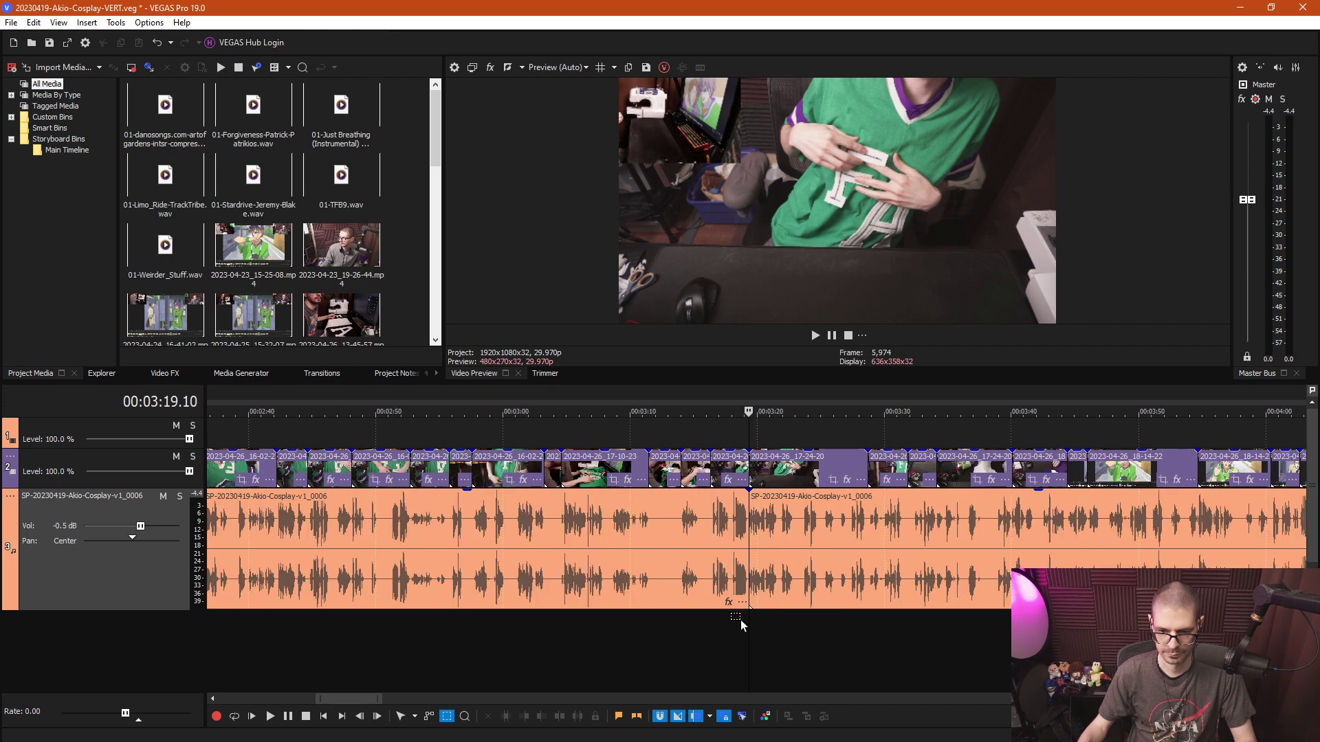
pyautogui.moveTo(740, 619); pyautogui.dragTo(422, 155)
pyautogui.press('Delete')
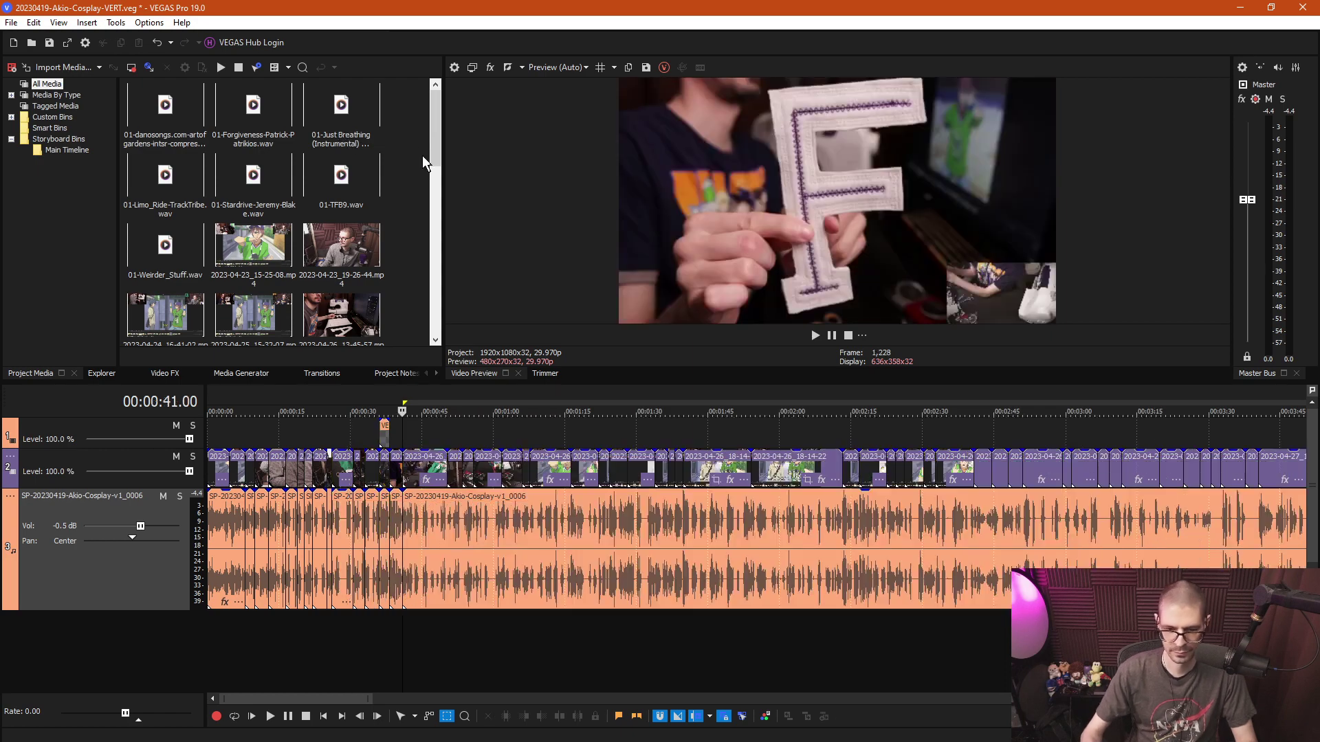
# Play the start of the worn-jersey F clip and split it at 00:00:43.07 to end that highlight.
pyautogui.scroll(5, 928, 583)
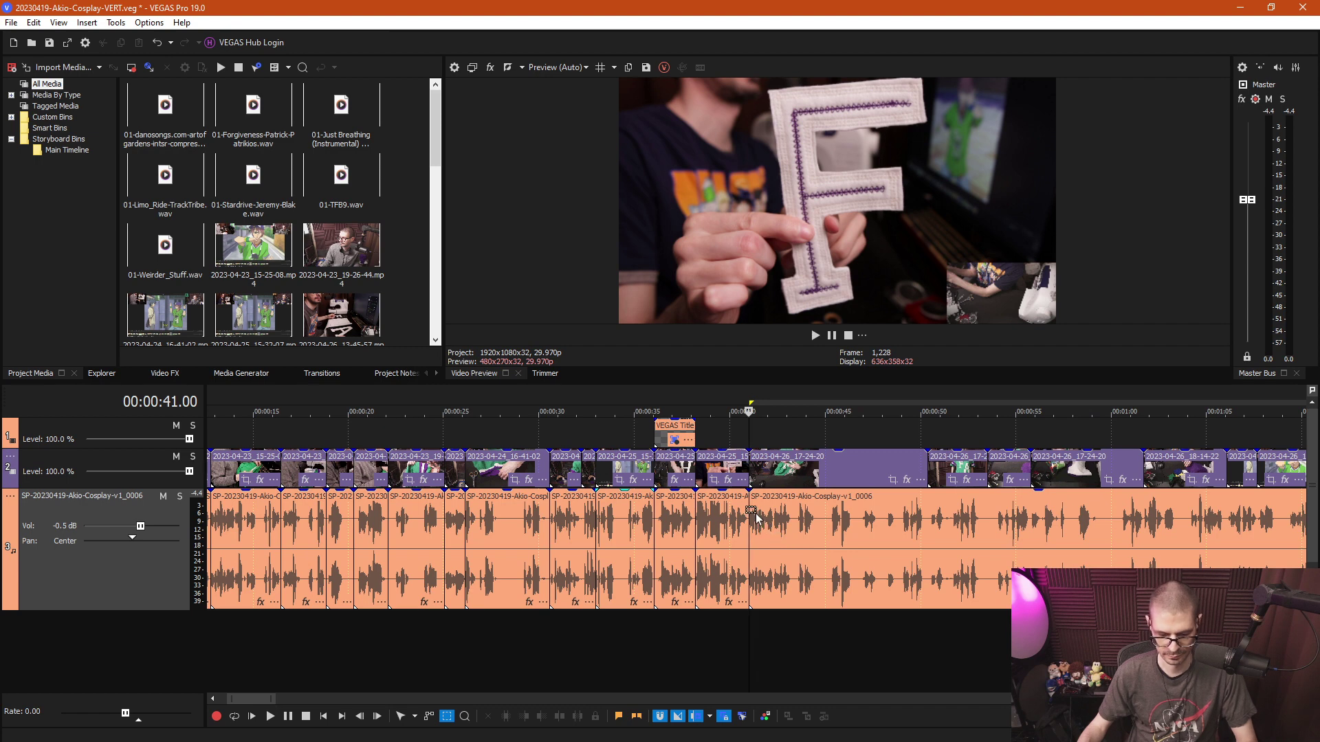
pyautogui.click(775, 525)
pyautogui.press('space')
pyautogui.scroll(4, 780, 533)
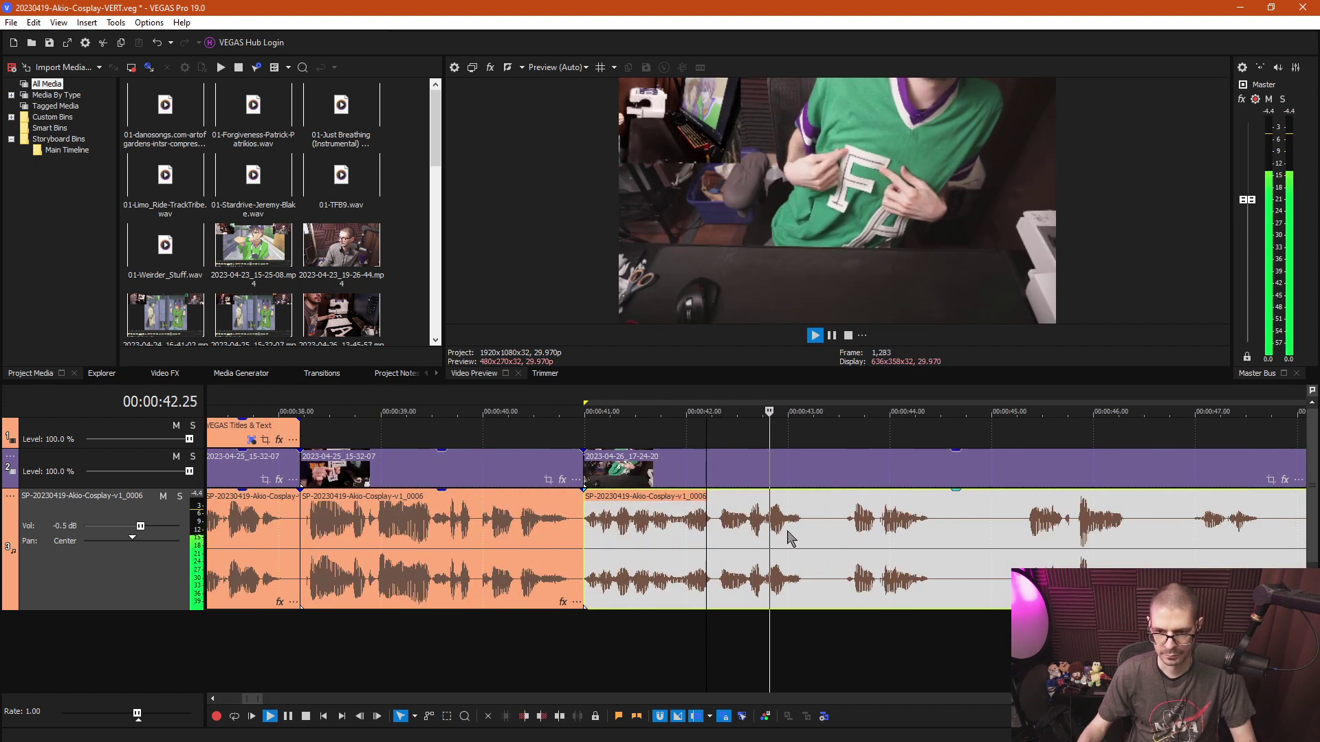
pyautogui.click(812, 634)
pyautogui.press('s')
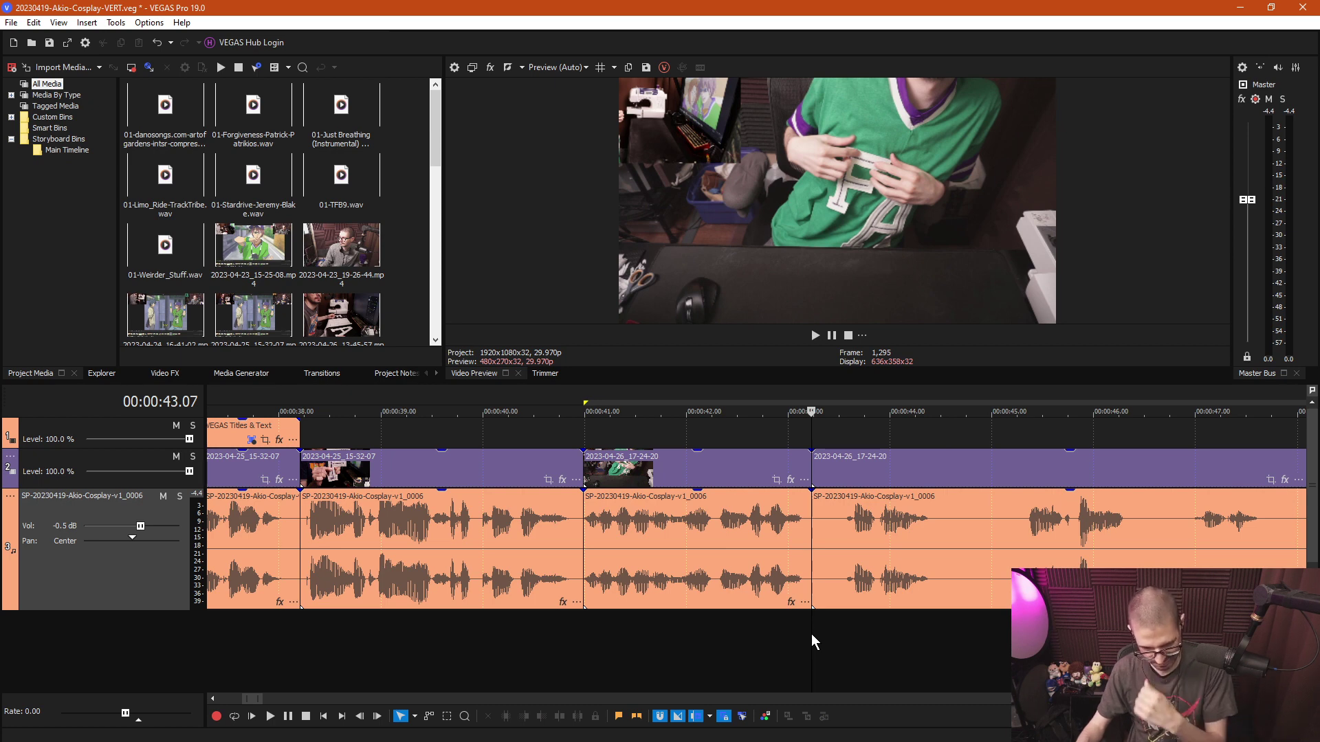
# Look through the remaining footage for the next highlight and play the hat reference image section from about 00:01:26.
pyautogui.scroll(-2, 811, 634)
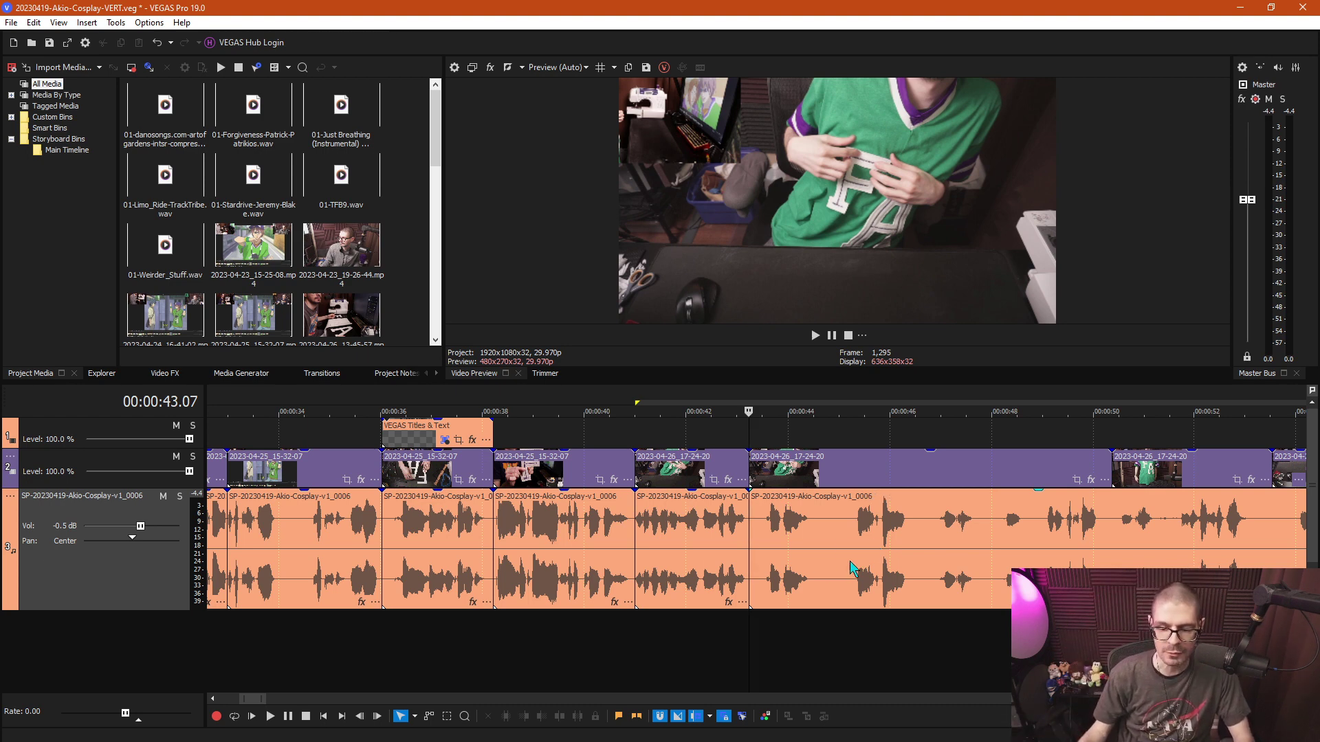
pyautogui.scroll(-3, 850, 567)
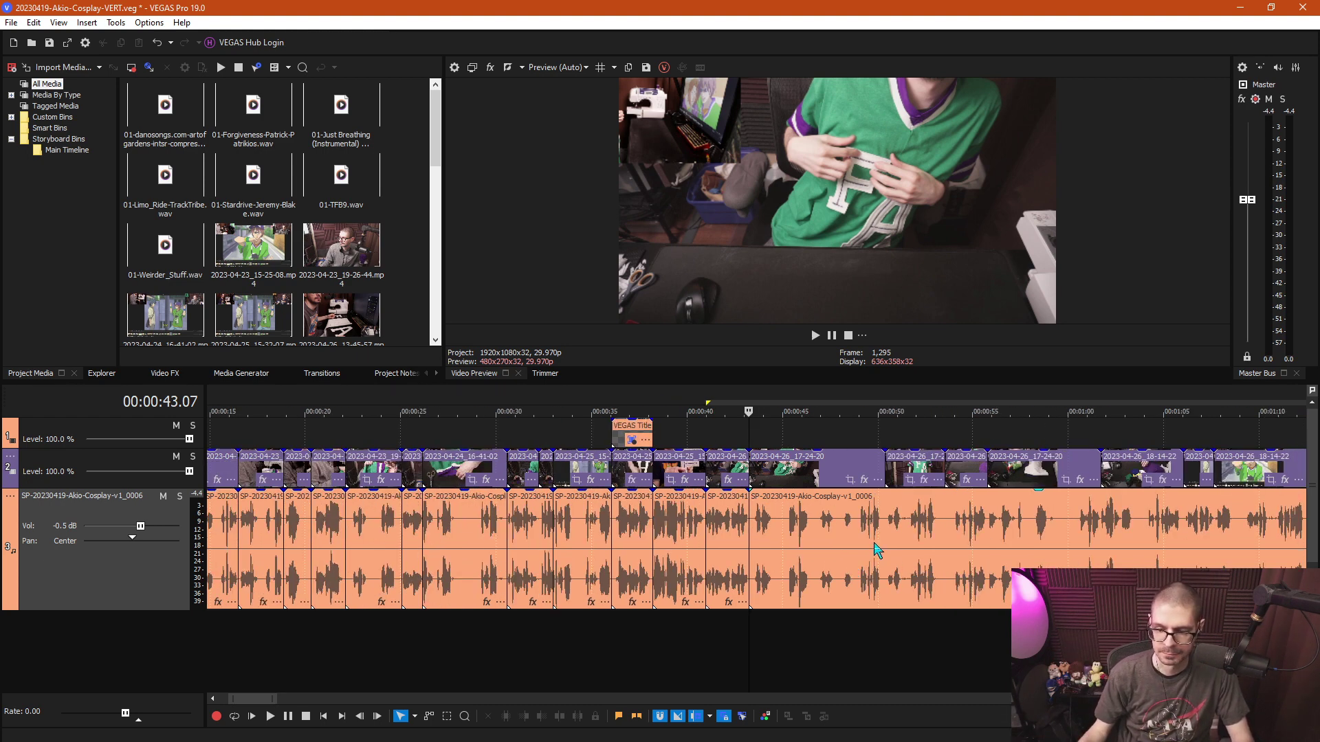
pyautogui.scroll(-4, 877, 549)
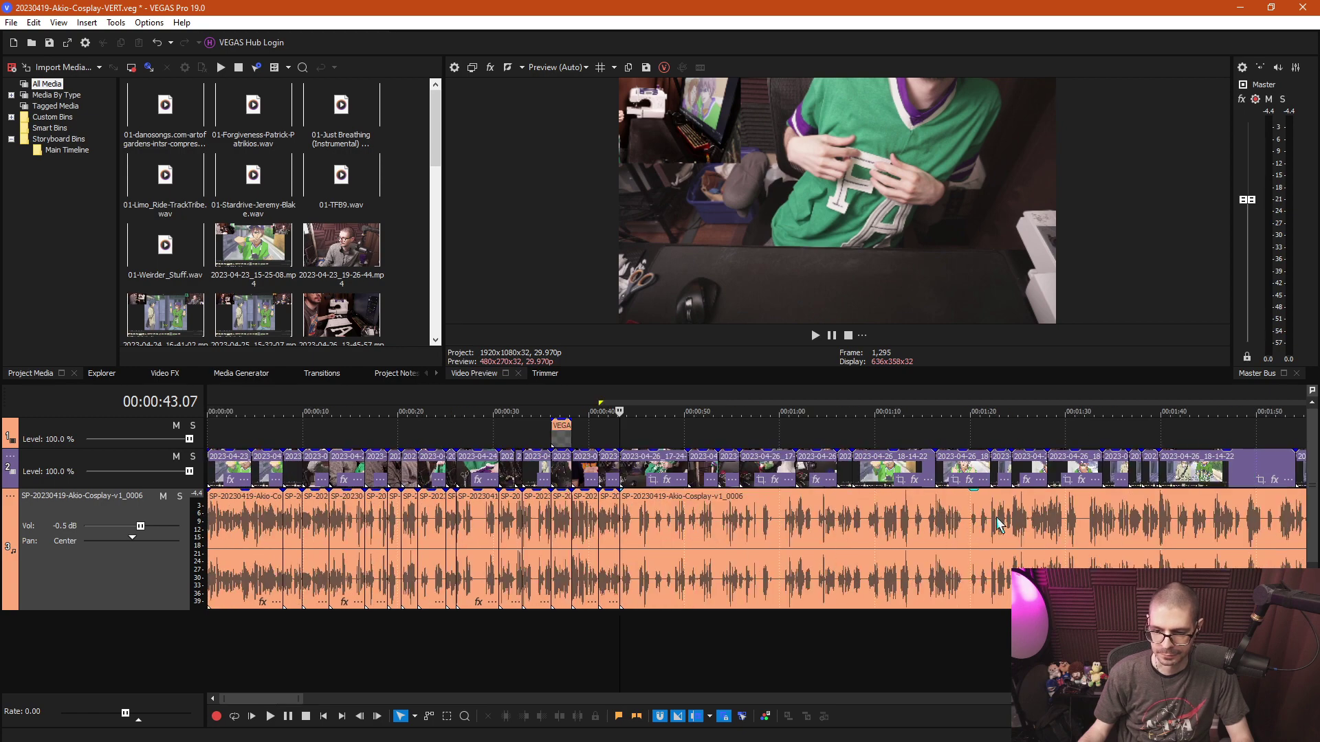
pyautogui.click(1031, 532)
pyautogui.press('space')
pyautogui.scroll(3, 1055, 547)
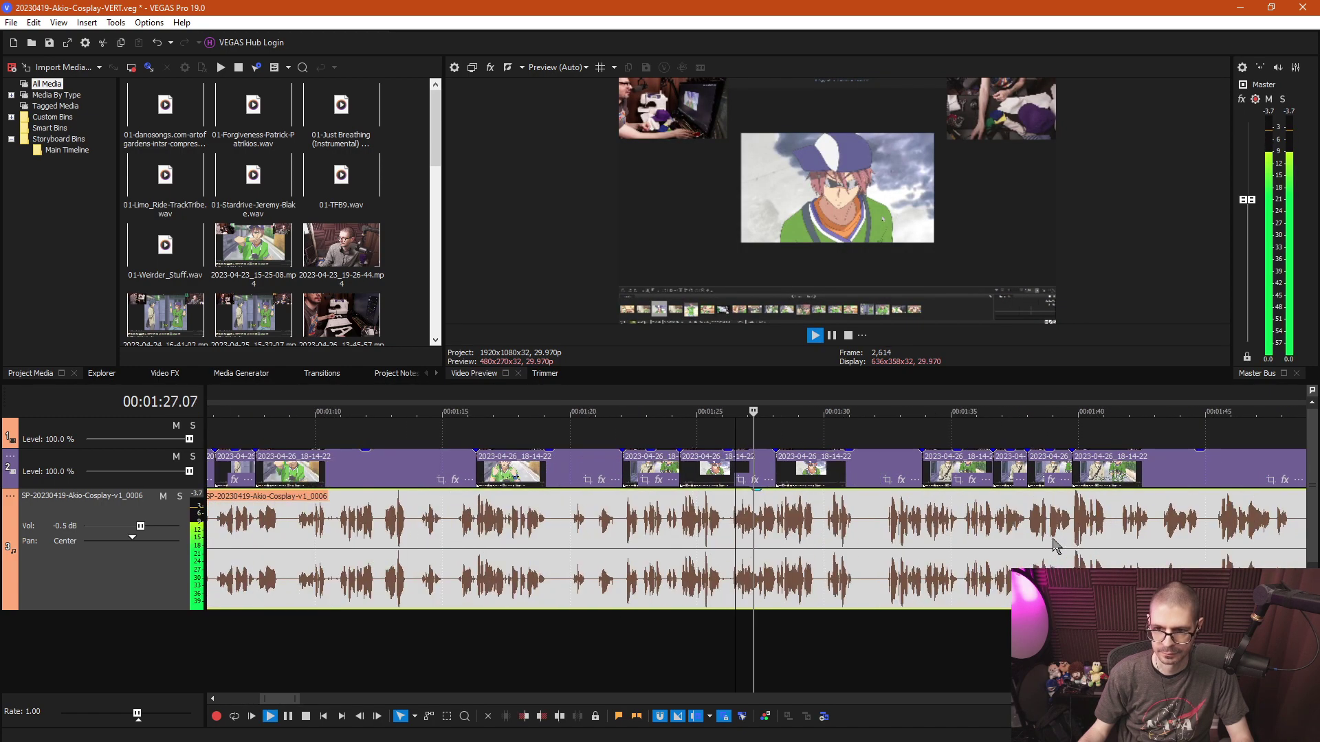
pyautogui.scroll(2, 1055, 547)
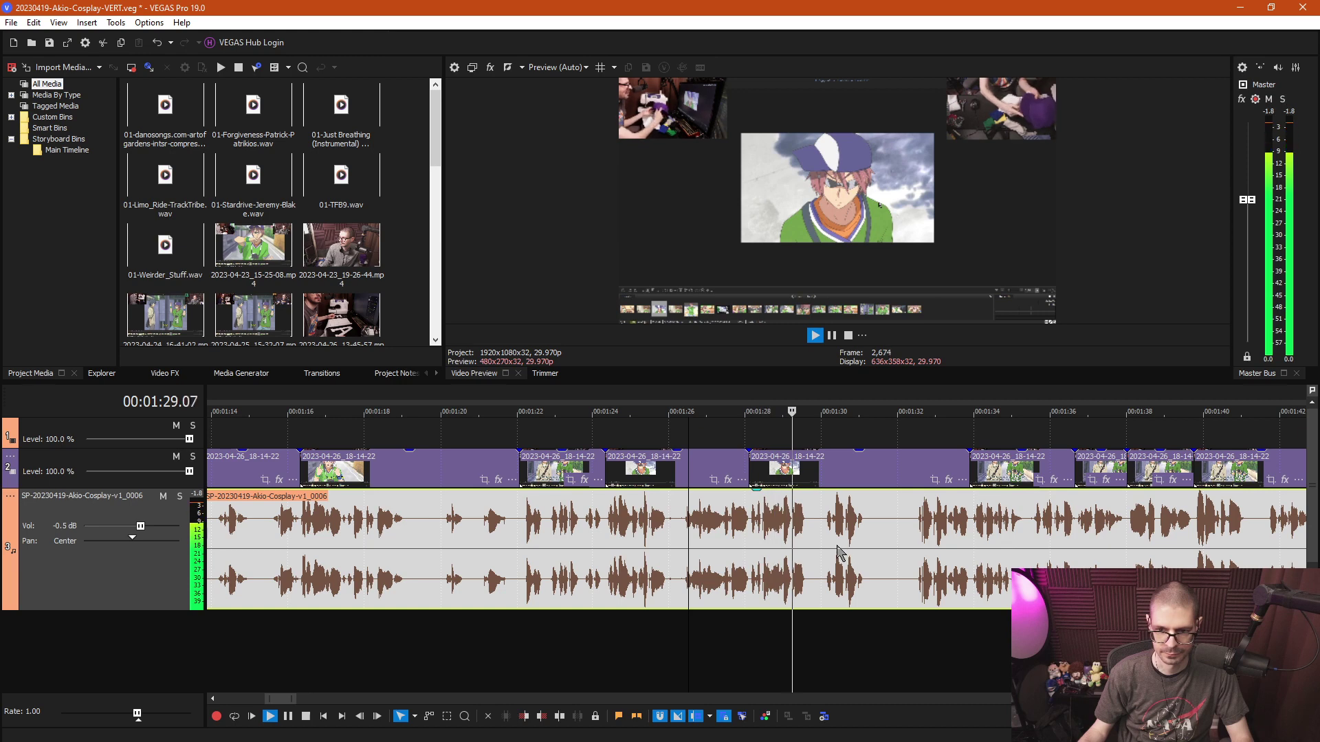
pyautogui.scroll(-2, 831, 547)
pyautogui.press('space')
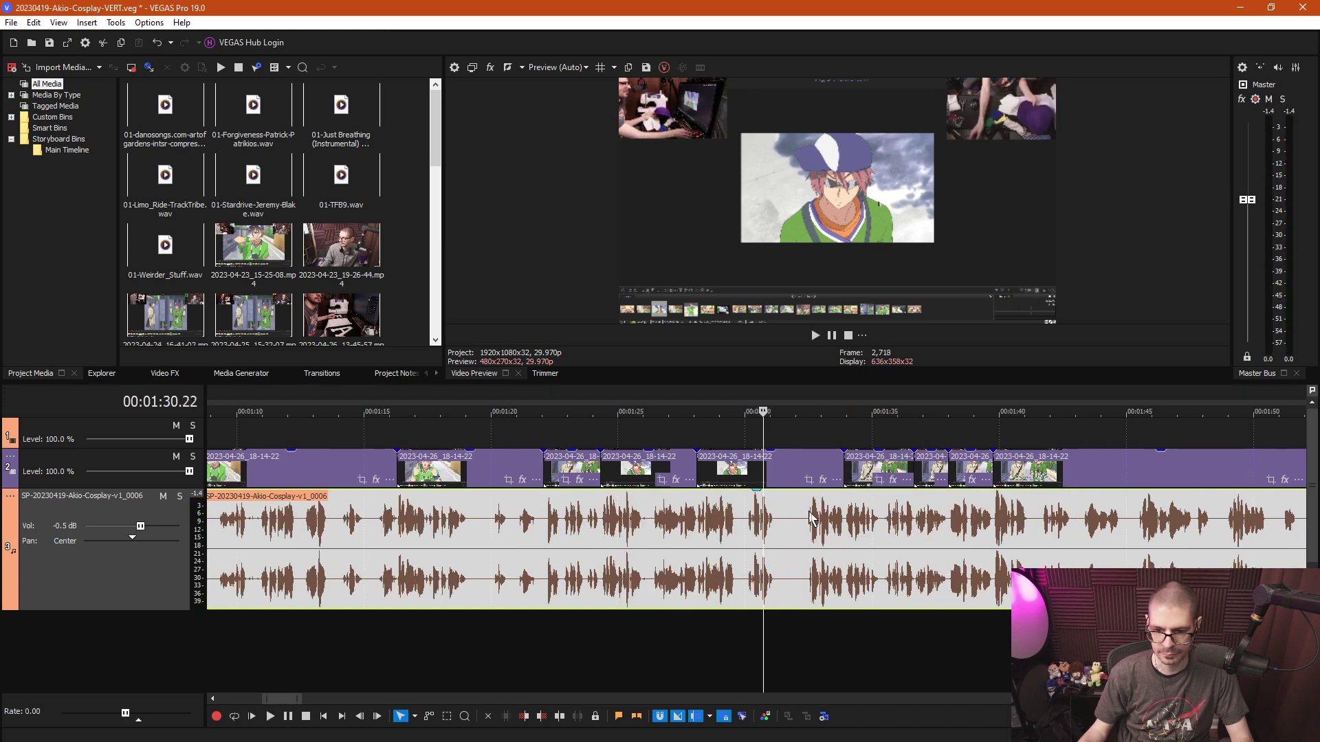
# Play back the character reference footage from about 00:01:32 and the anime scene clip starting near 00:01:39.
pyautogui.click(810, 516)
pyautogui.press('space')
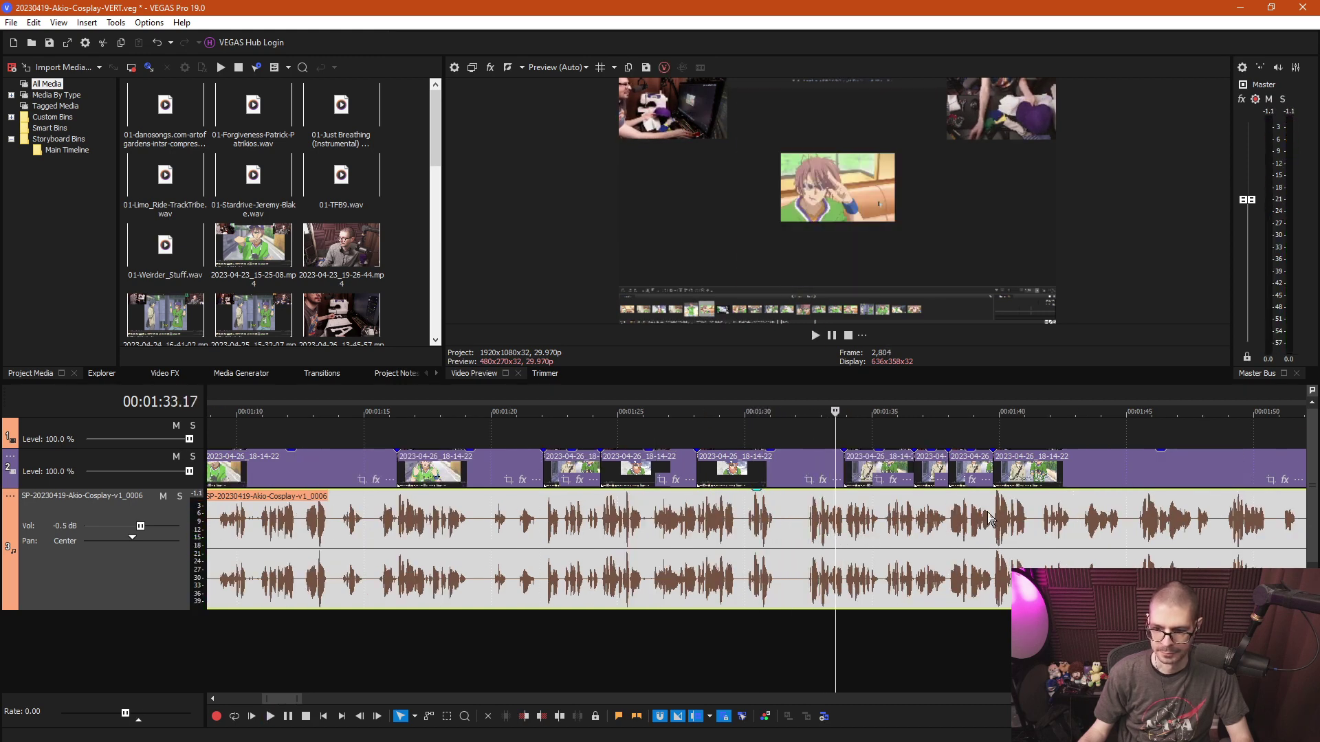
pyautogui.press('space')
pyautogui.scroll(2, 1058, 529)
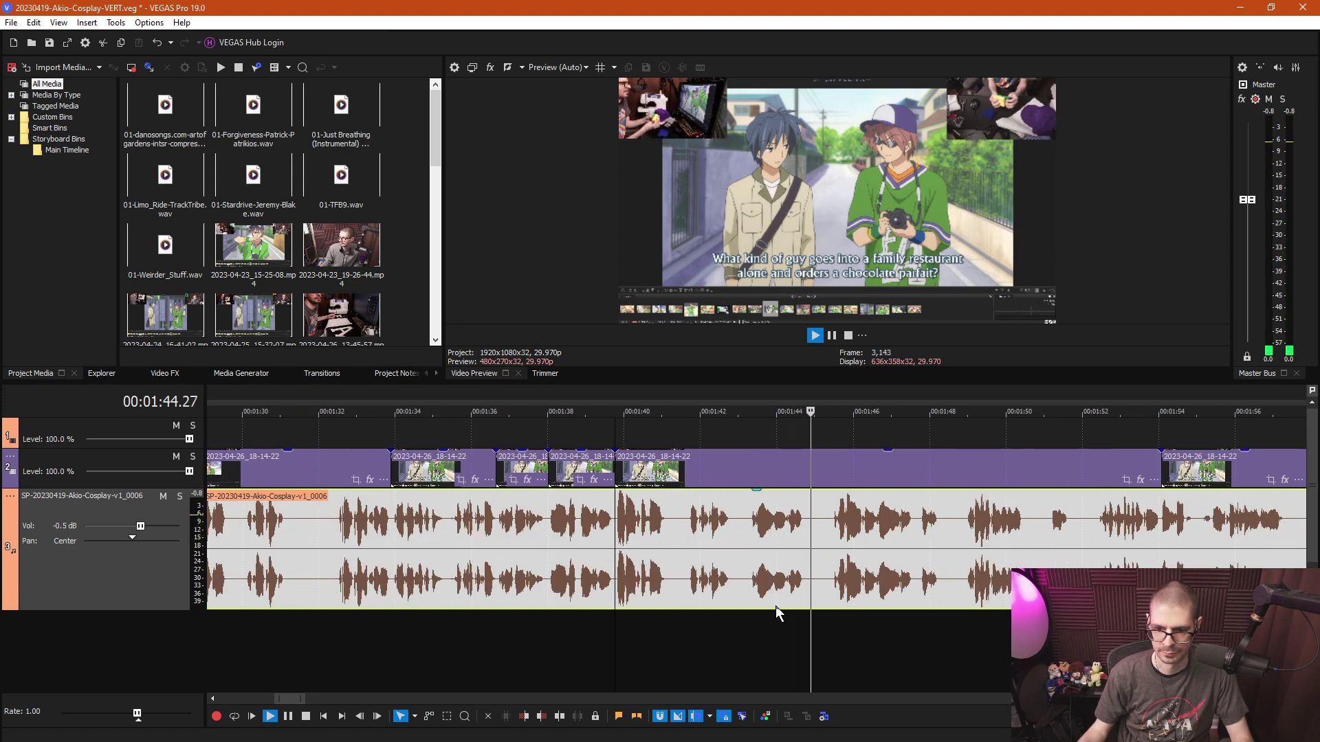
# Stop playback and isolate the short narration line by splitting all tracks at 00:01:43.05 and 00:01:44.24.
pyautogui.press('space')
pyautogui.click(744, 625)
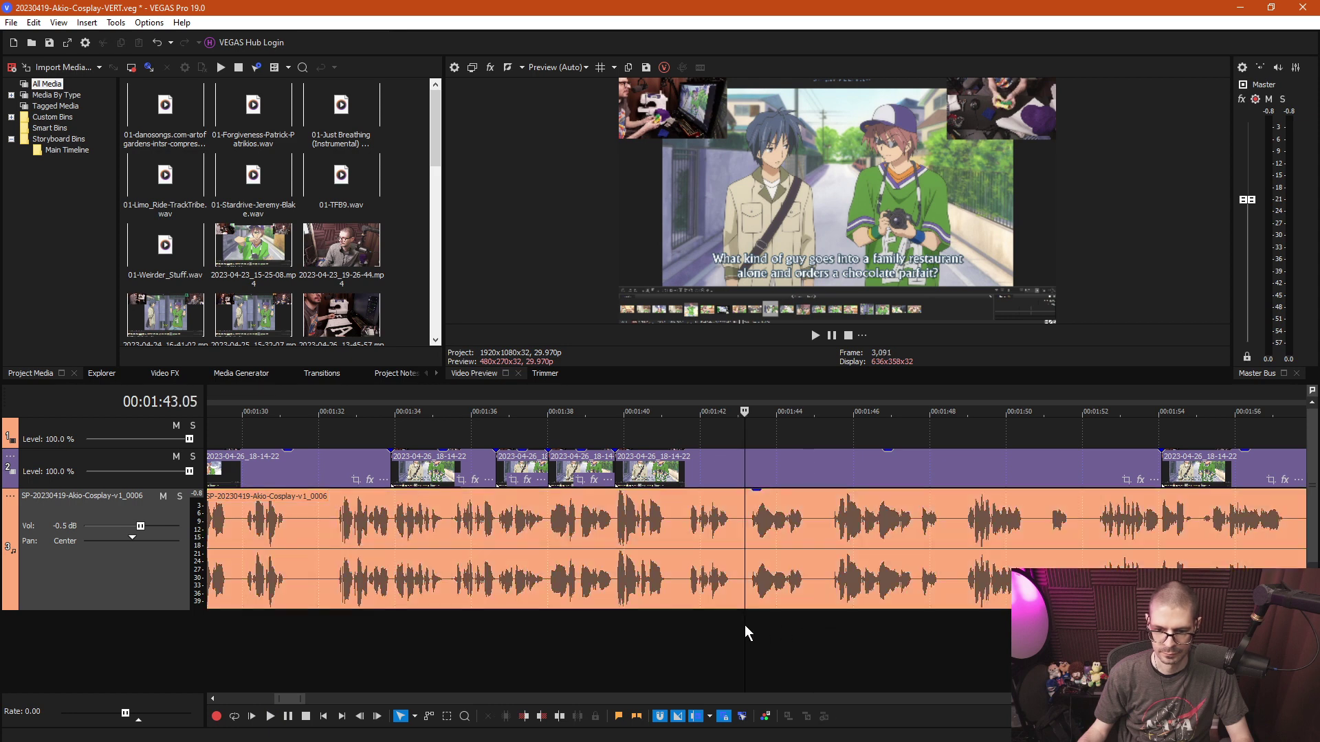
pyautogui.press('s')
pyautogui.click(808, 623)
pyautogui.press('s')
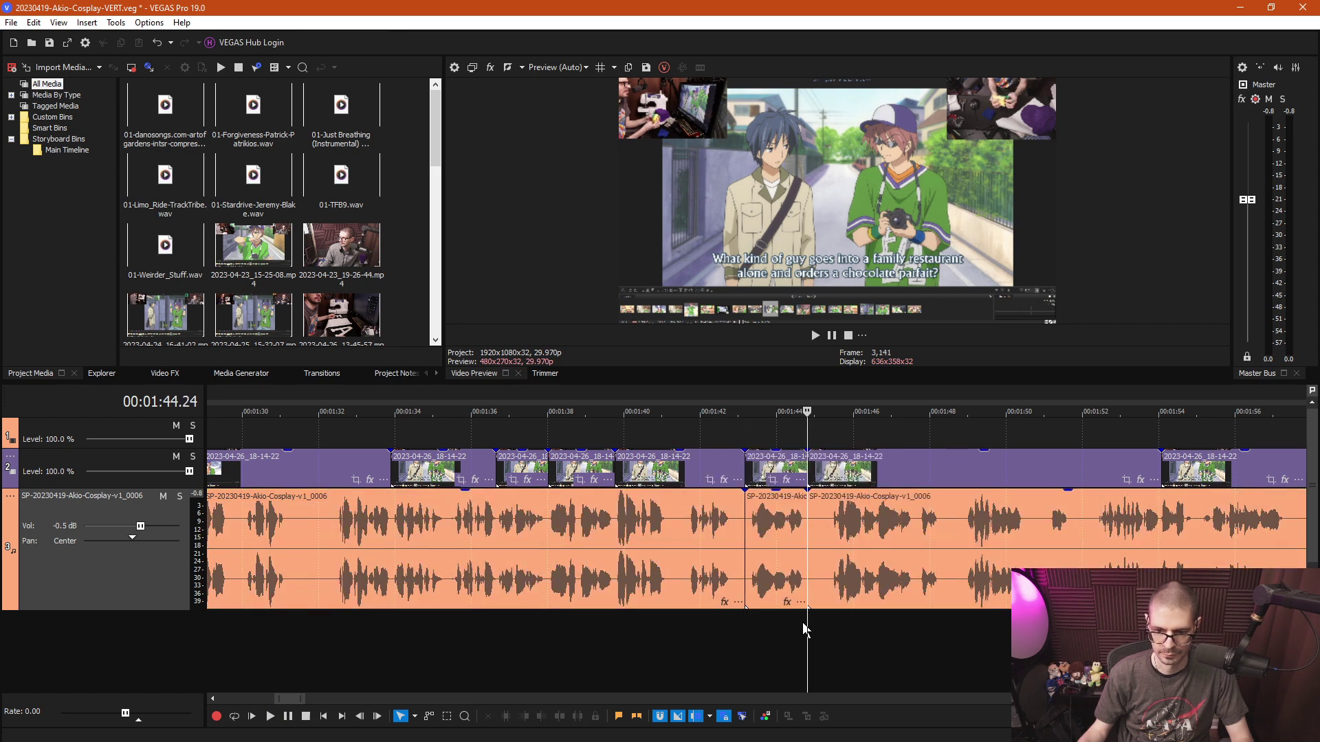
# Ripple-delete the unwanted video and audio between the previously kept clips and the split at 00:01:43.05.
pyautogui.scroll(-2, 802, 622)
pyautogui.scroll(-2, 768, 629)
pyautogui.hotkey('ctrl', 'd')
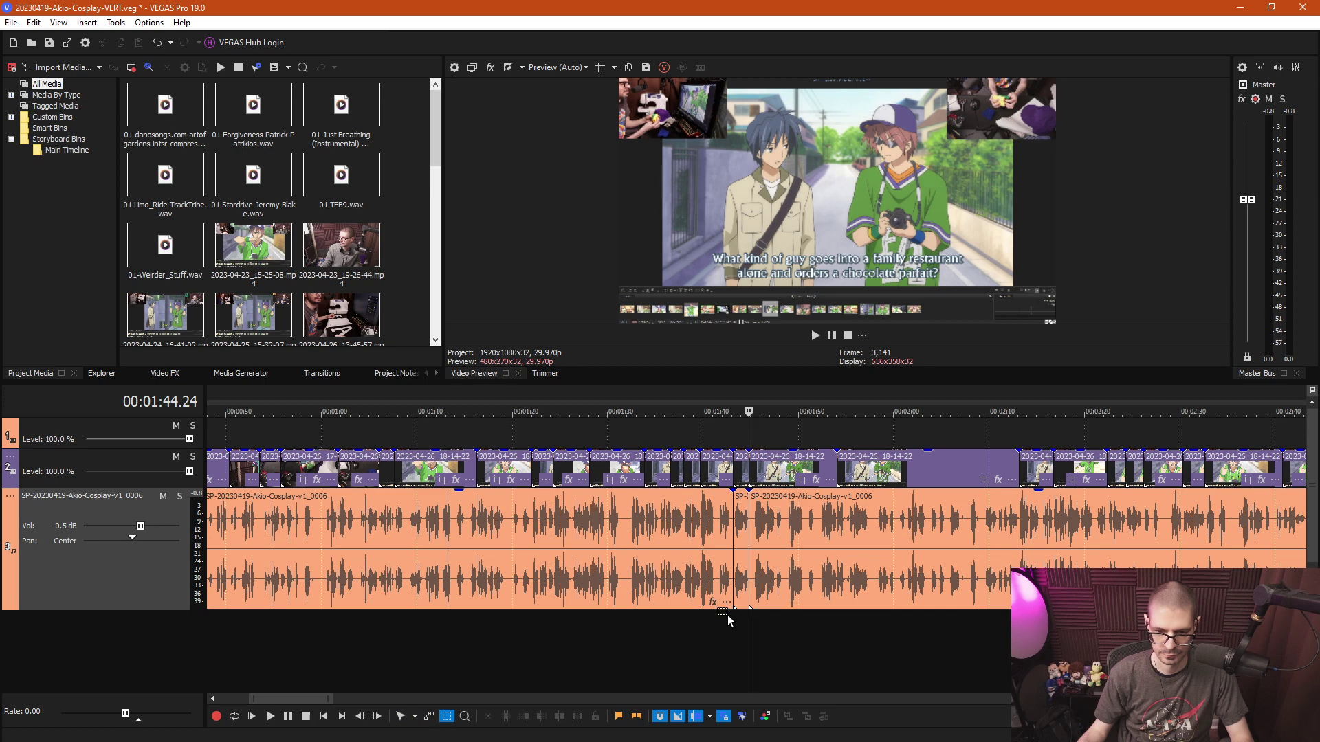
pyautogui.moveTo(728, 616); pyautogui.dragTo(625, 167)
pyautogui.press('Delete')
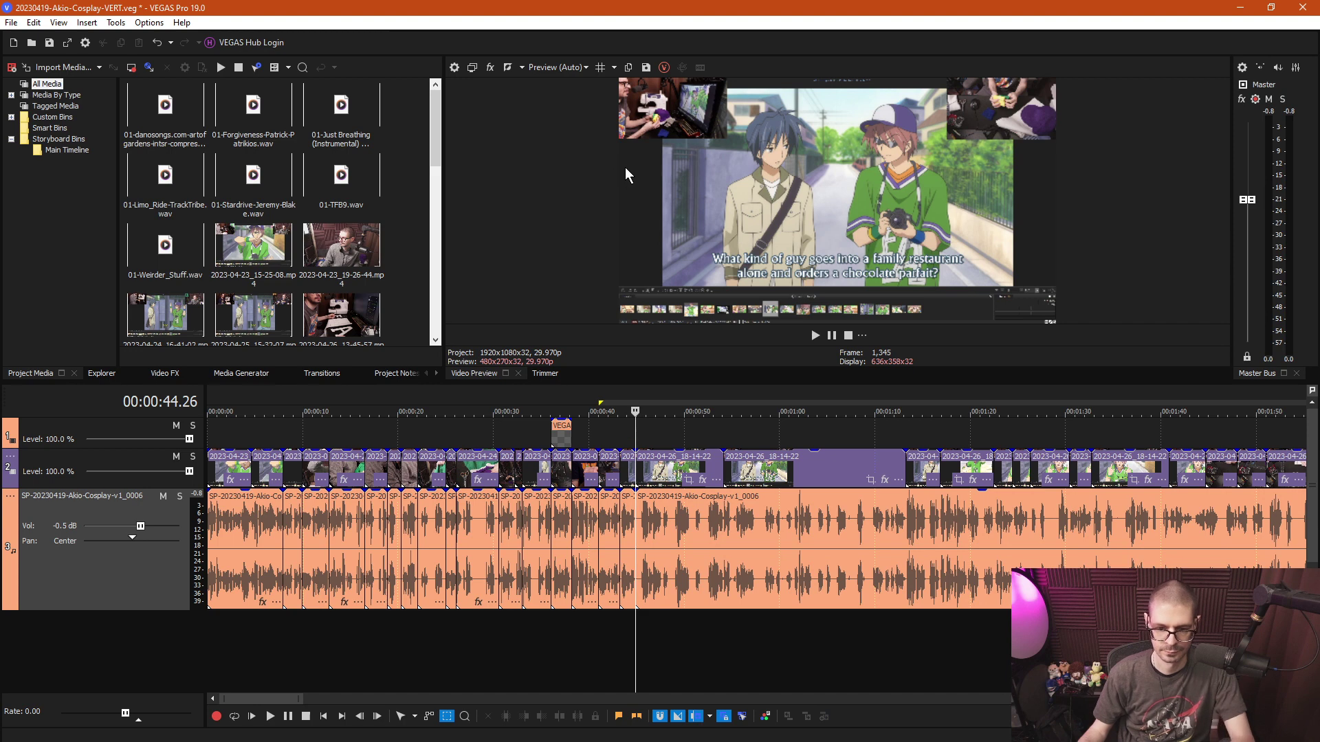
# Play several spots in the remaining narration, from about 00:01:13 to 00:02:42, to find the next line worth keeping.
pyautogui.click(910, 518)
pyautogui.press('space')
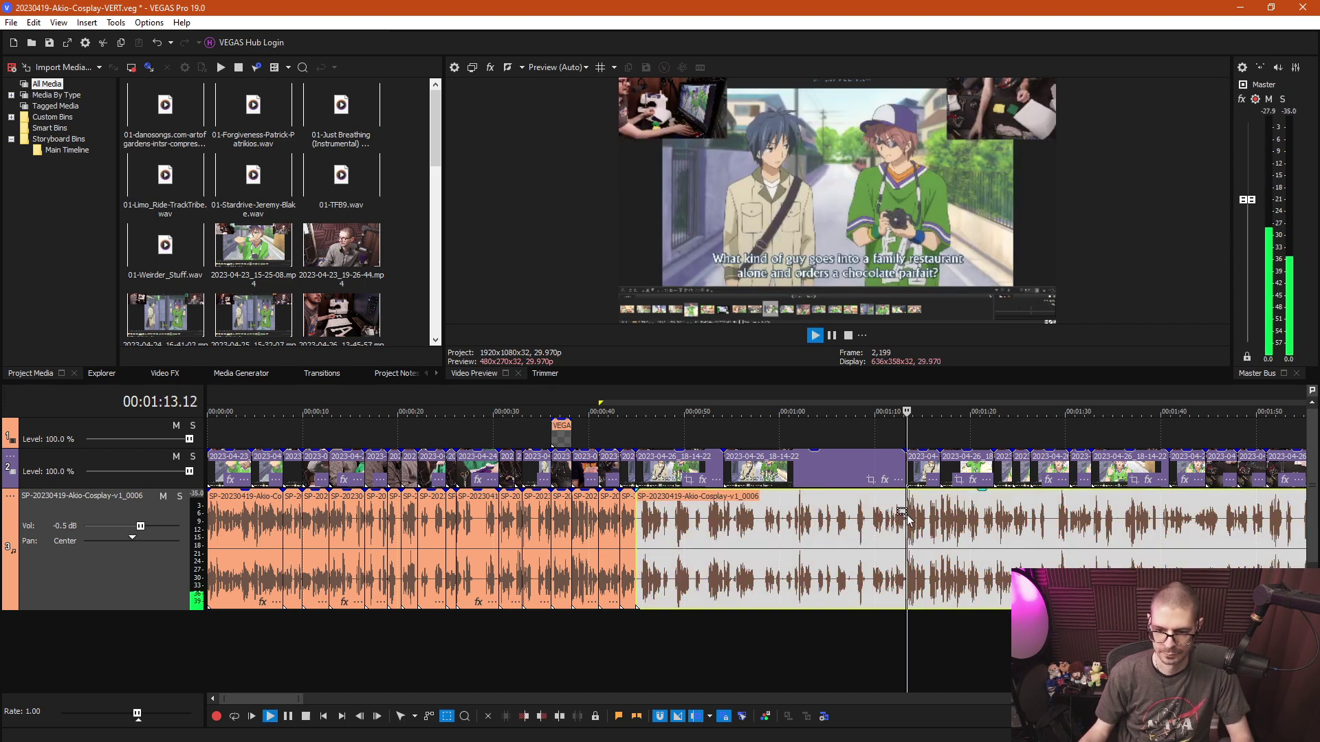
pyautogui.scroll(2, 921, 522)
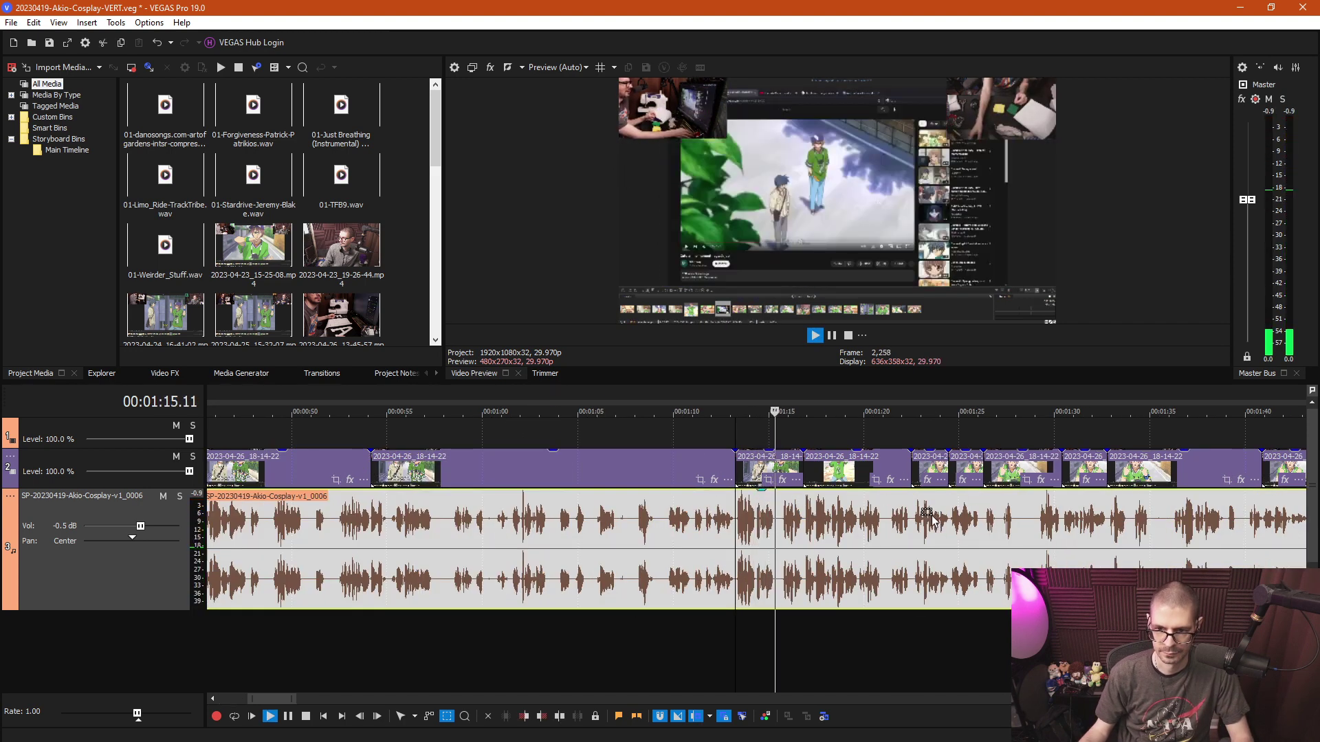
pyautogui.scroll(2, 914, 509)
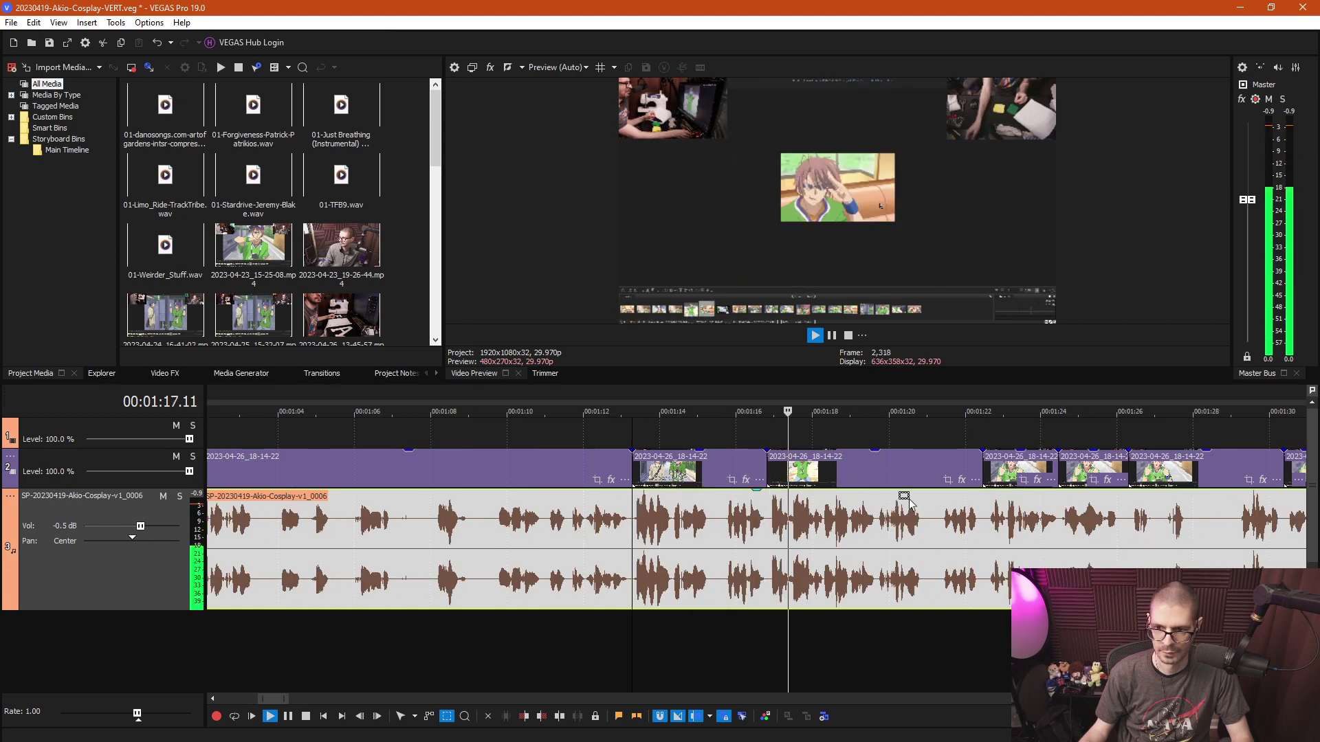
pyautogui.scroll(-4, 907, 503)
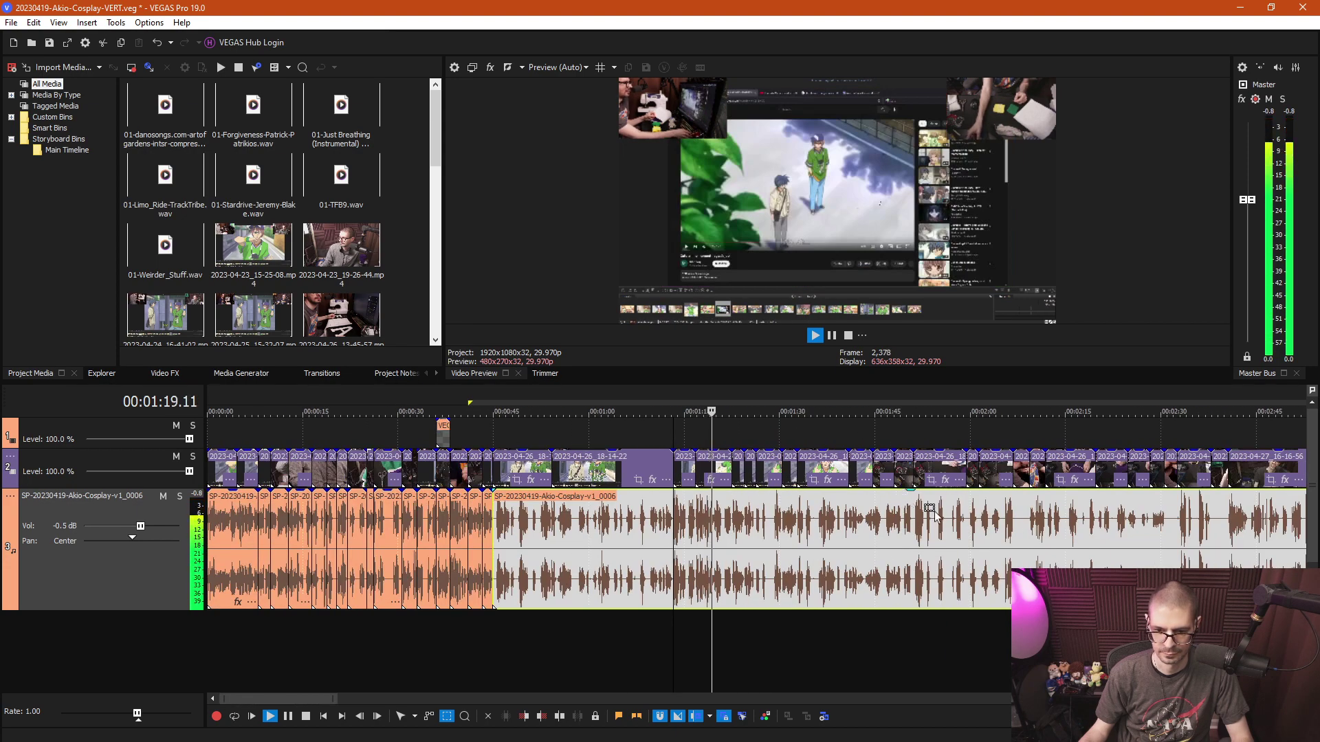
pyautogui.press('space')
pyautogui.press('space')
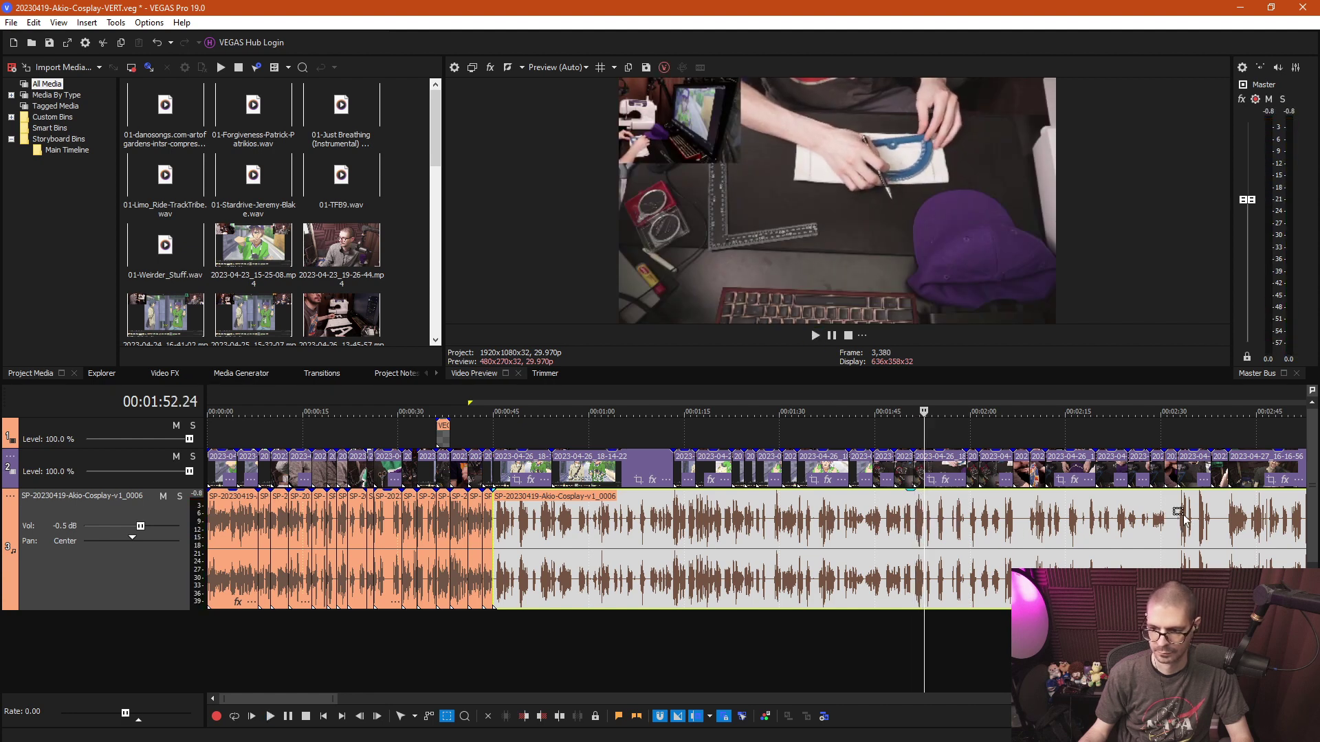
pyautogui.click(1228, 520)
pyautogui.press('space')
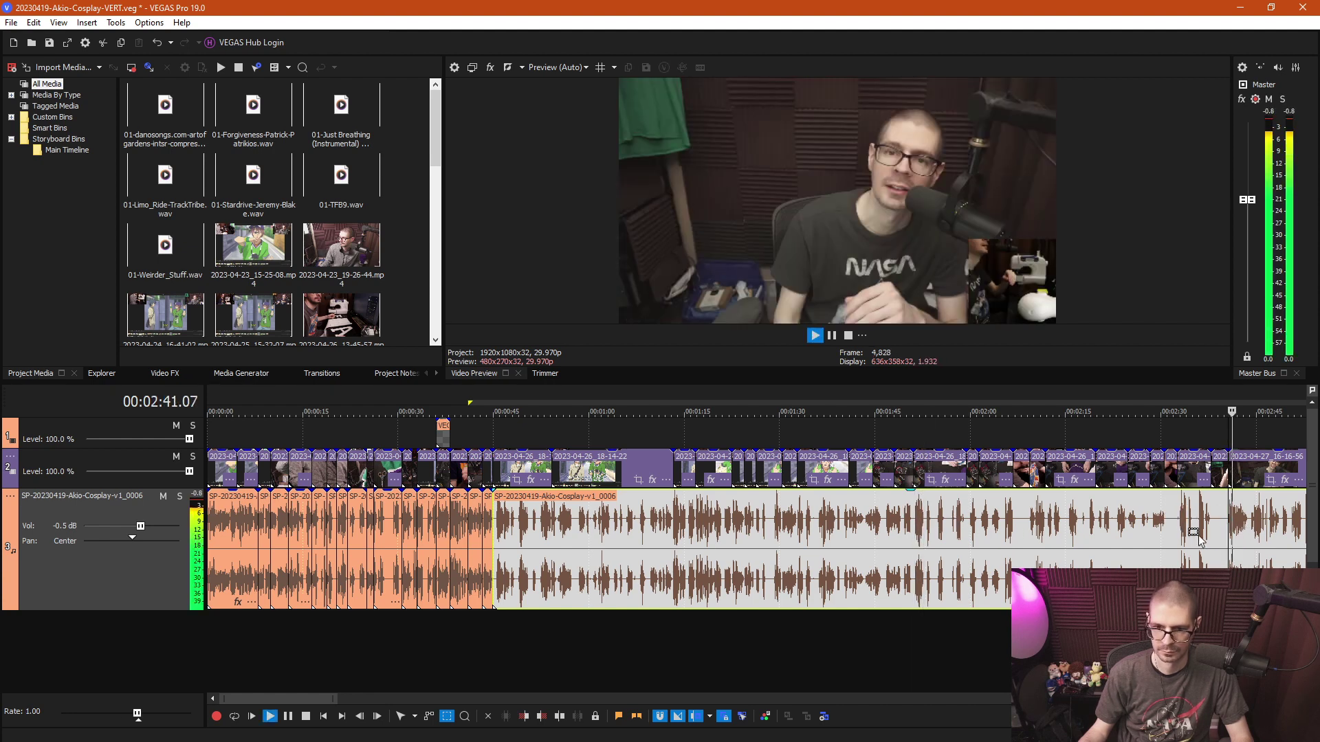
pyautogui.press('space')
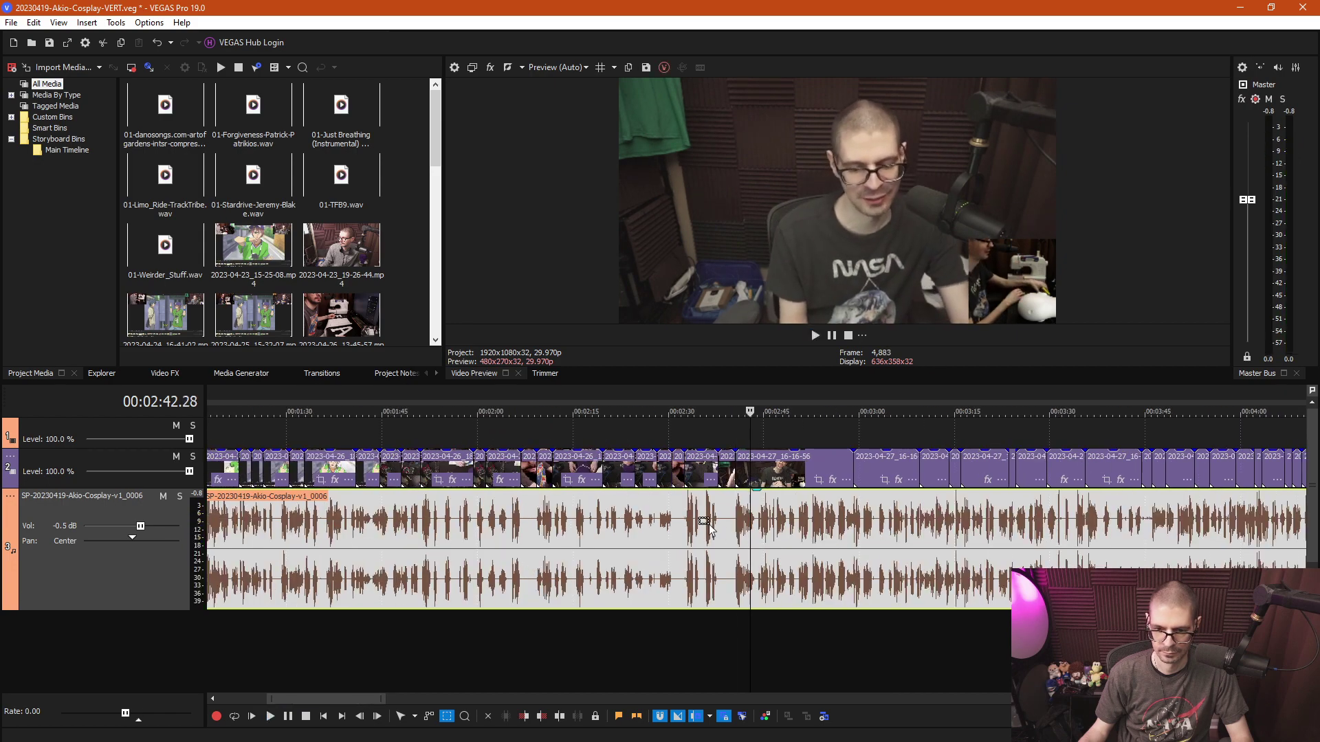
# Isolate the narration line over the purple cap shot by splitting all tracks at 00:02:35.28 and 00:02:37.25.
pyautogui.scroll(5, 772, 539)
pyautogui.press('space')
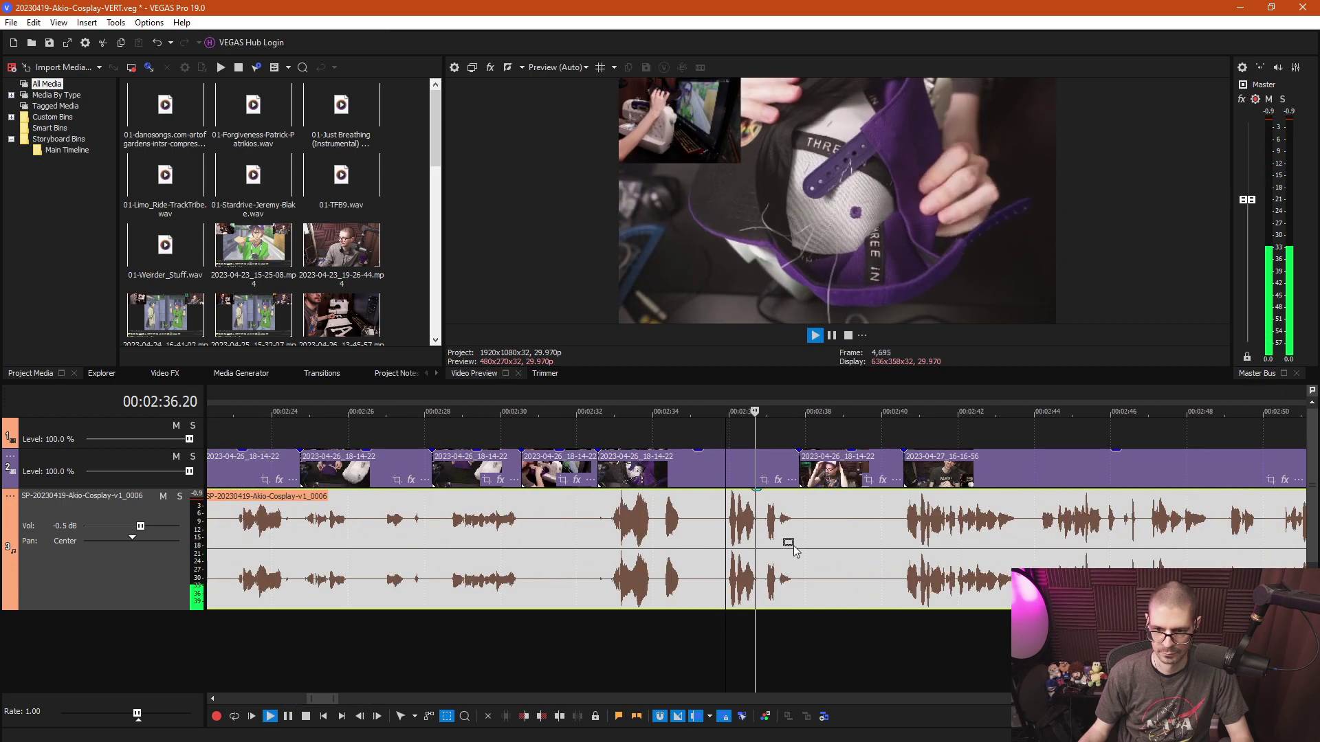
pyautogui.press('space')
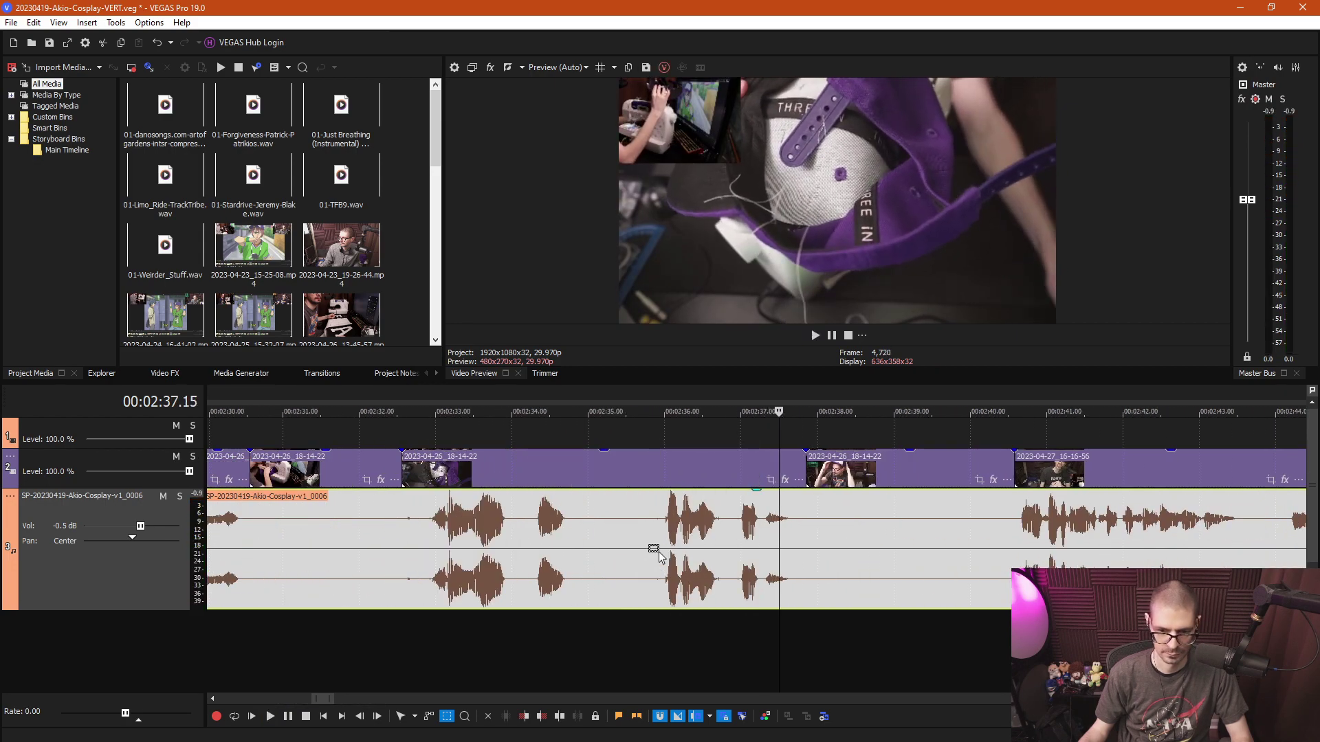
pyautogui.click(659, 551)
pyautogui.click(660, 634)
pyautogui.press('s')
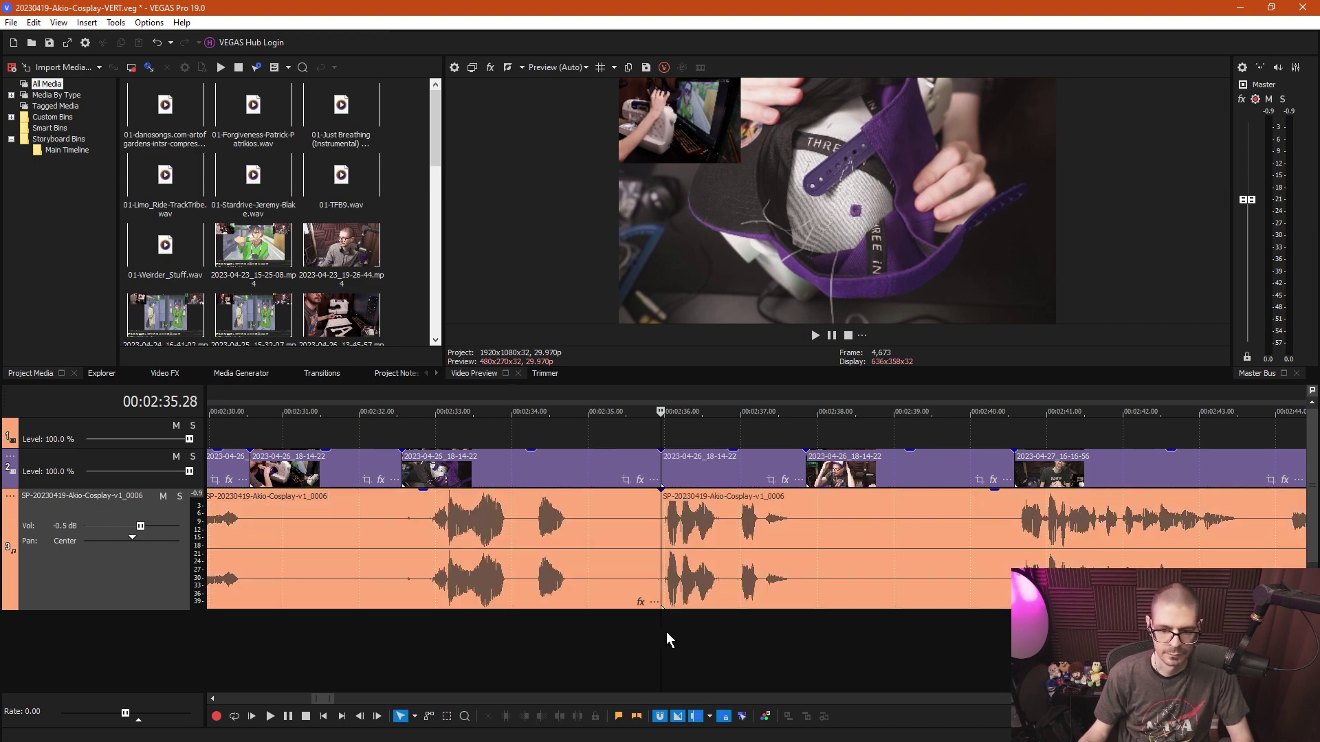
pyautogui.click(804, 633)
pyautogui.press('s')
# Ripple-delete all video and audio between the last kept clip and the split at 00:02:35.28.
pyautogui.scroll(-5, 632, 550)
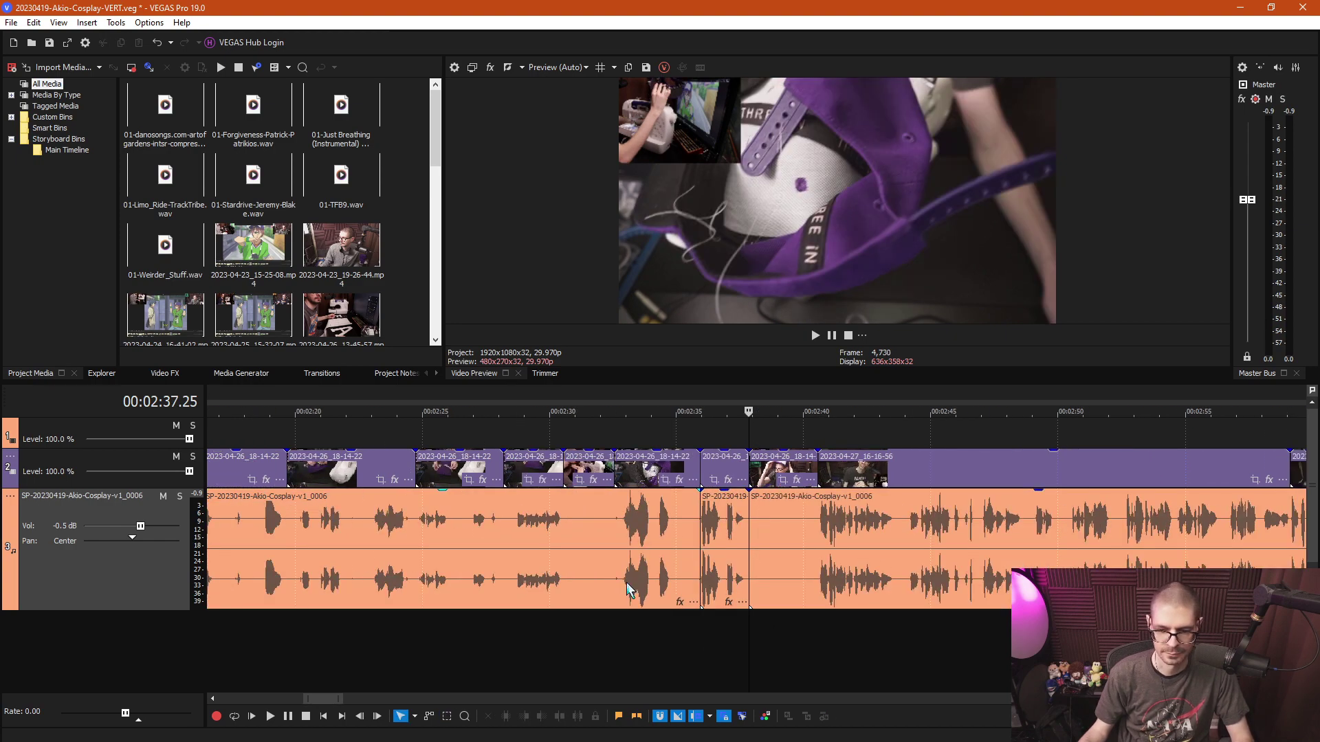
pyautogui.scroll(-3, 694, 608)
pyautogui.press('d')
pyautogui.press('d')
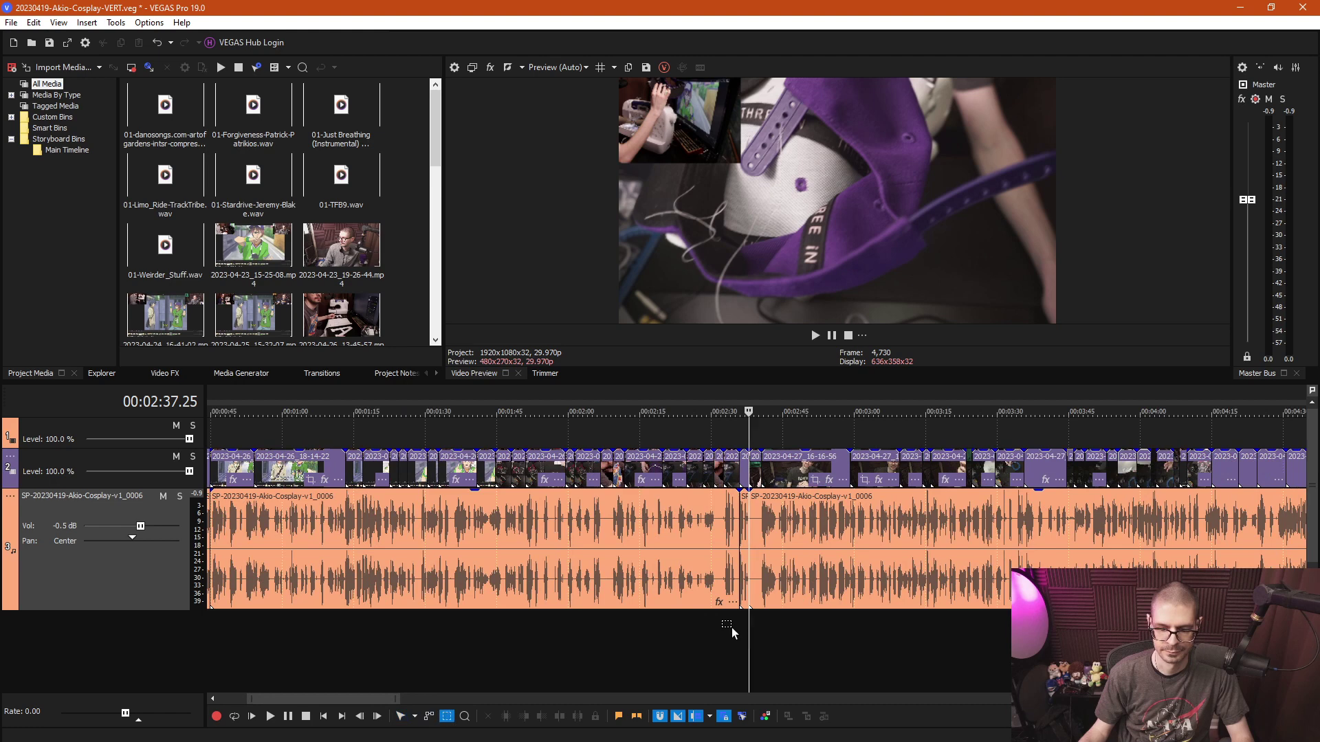
pyautogui.moveTo(731, 628); pyautogui.dragTo(441, 184)
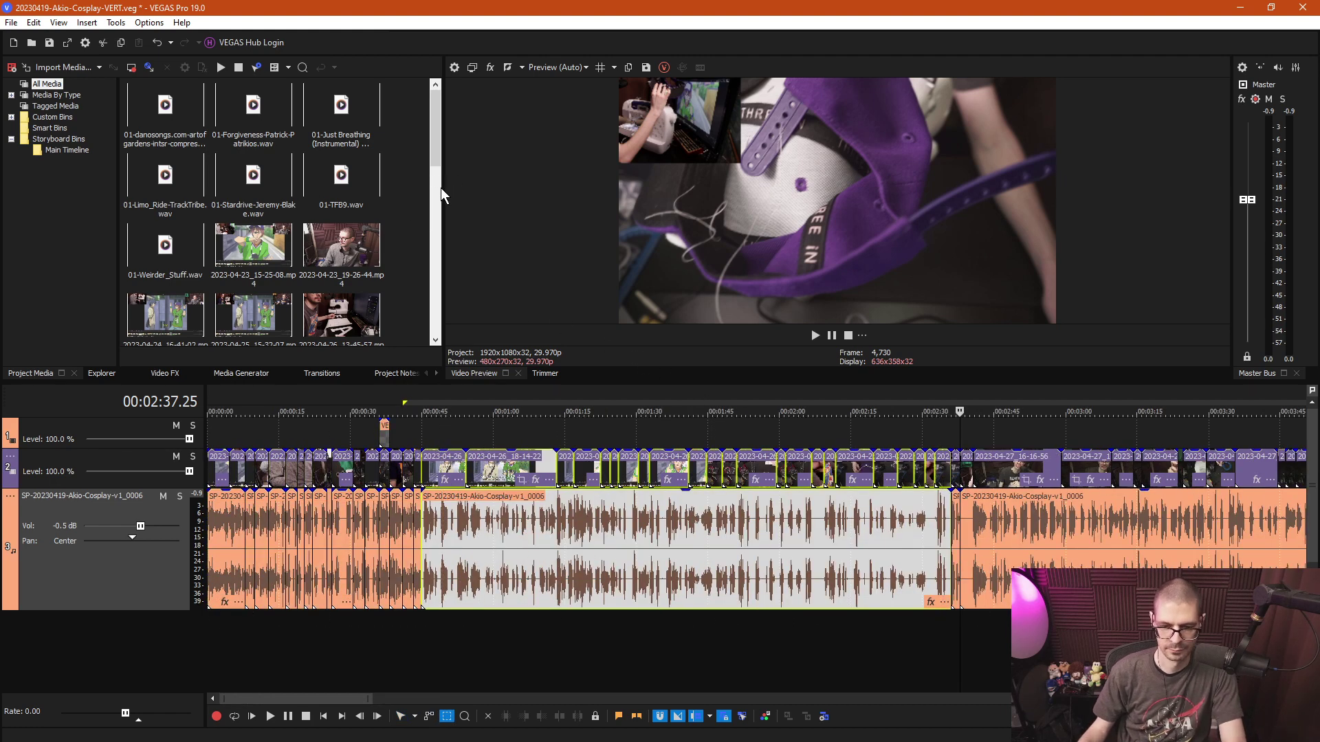
pyautogui.press('Delete')
# Return to the normal editing tool and play the newly kept purple cap clip at about 00:00:45 to check it.
pyautogui.scroll(3, 471, 505)
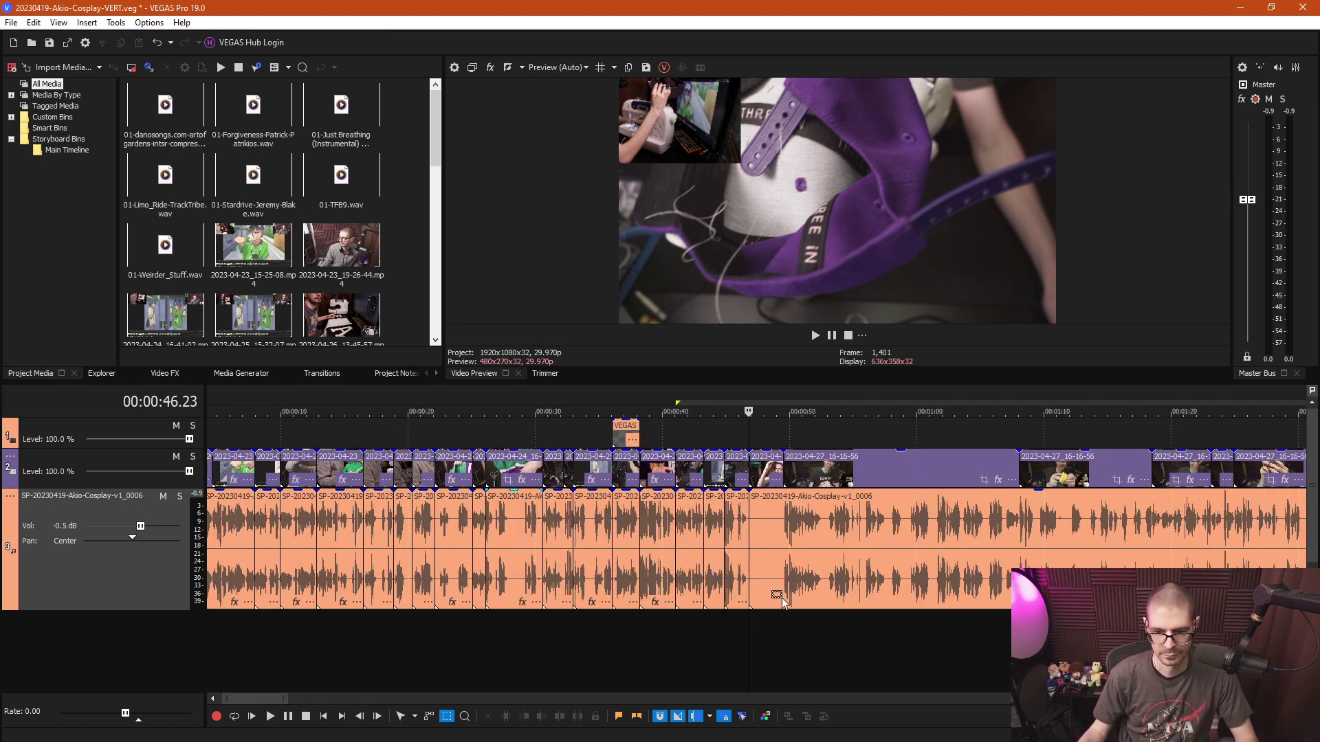
pyautogui.scroll(3, 782, 597)
pyautogui.hotkey('ctrl', 'd')
pyautogui.click(722, 523)
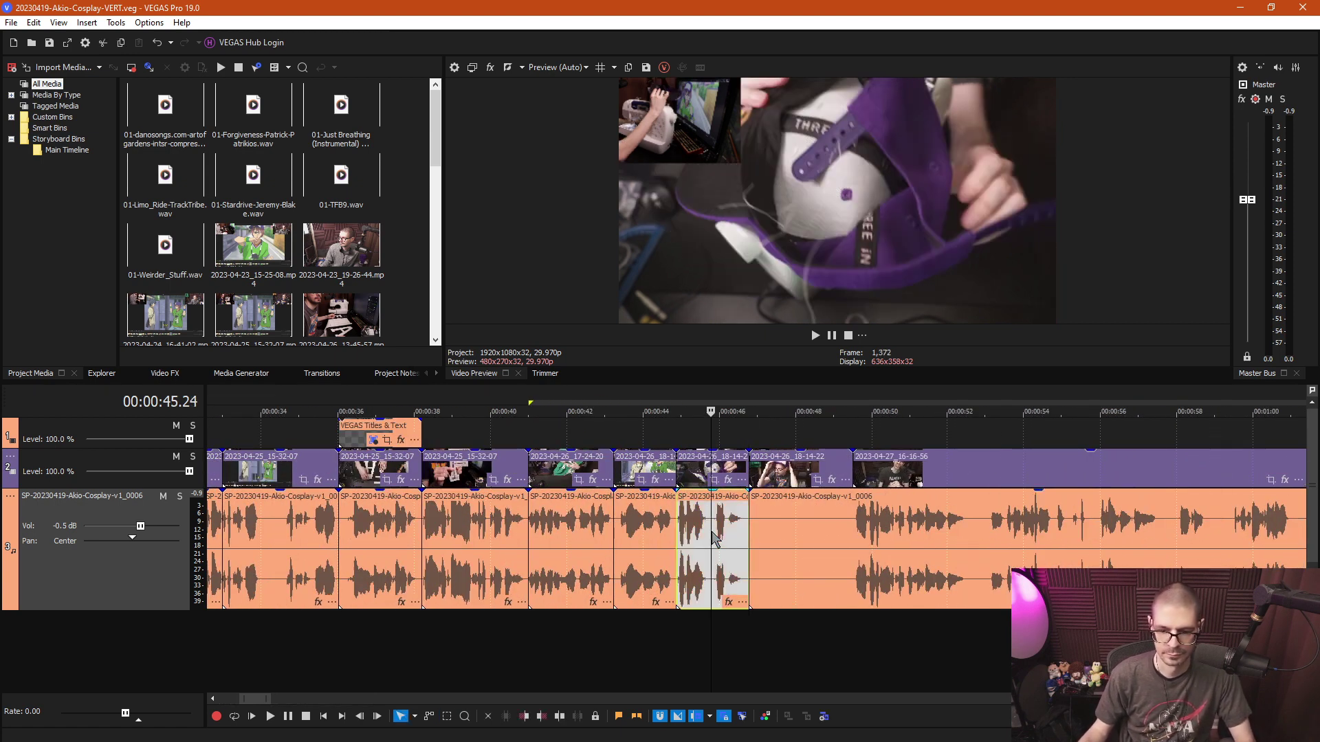
pyautogui.press('space')
pyautogui.press('space')
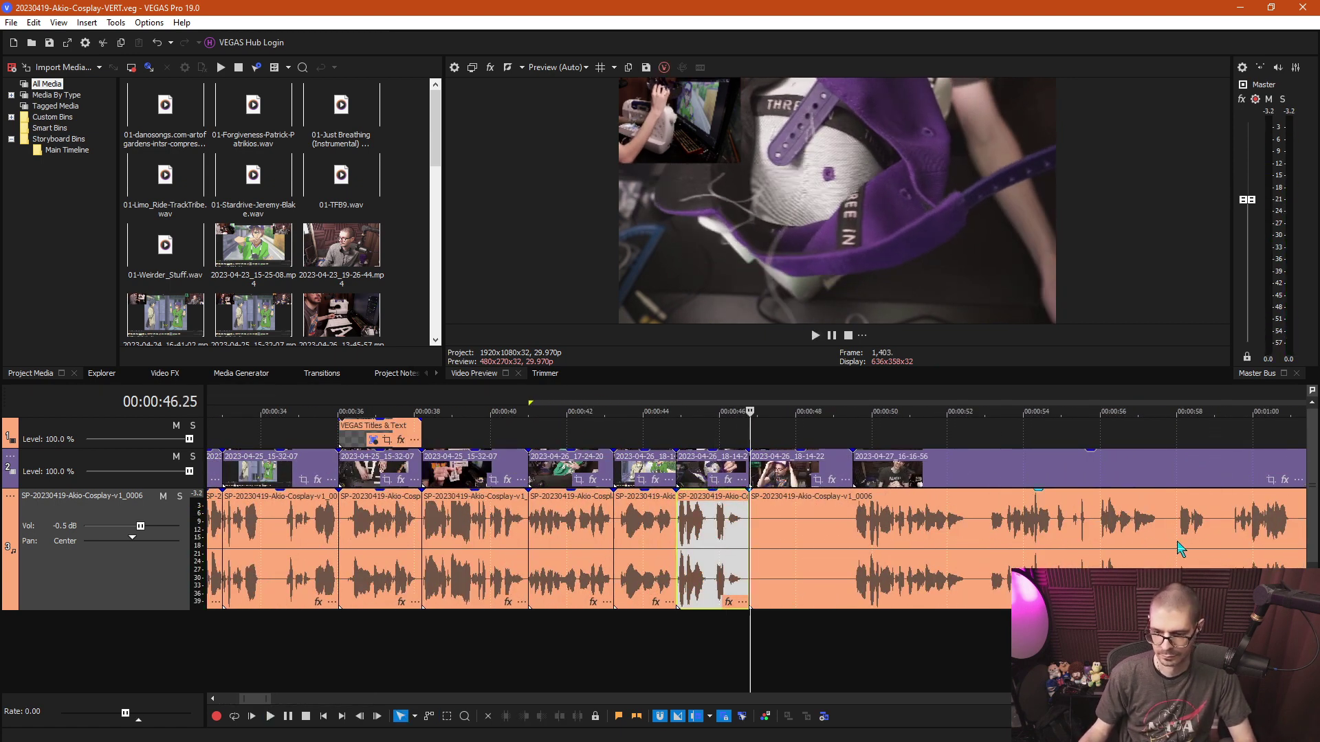
# Scan the remaining footage up to about 00:01:57 and play the foam head section to find the next line to keep.
pyautogui.scroll(-8, 938, 553)
pyautogui.click(1007, 523)
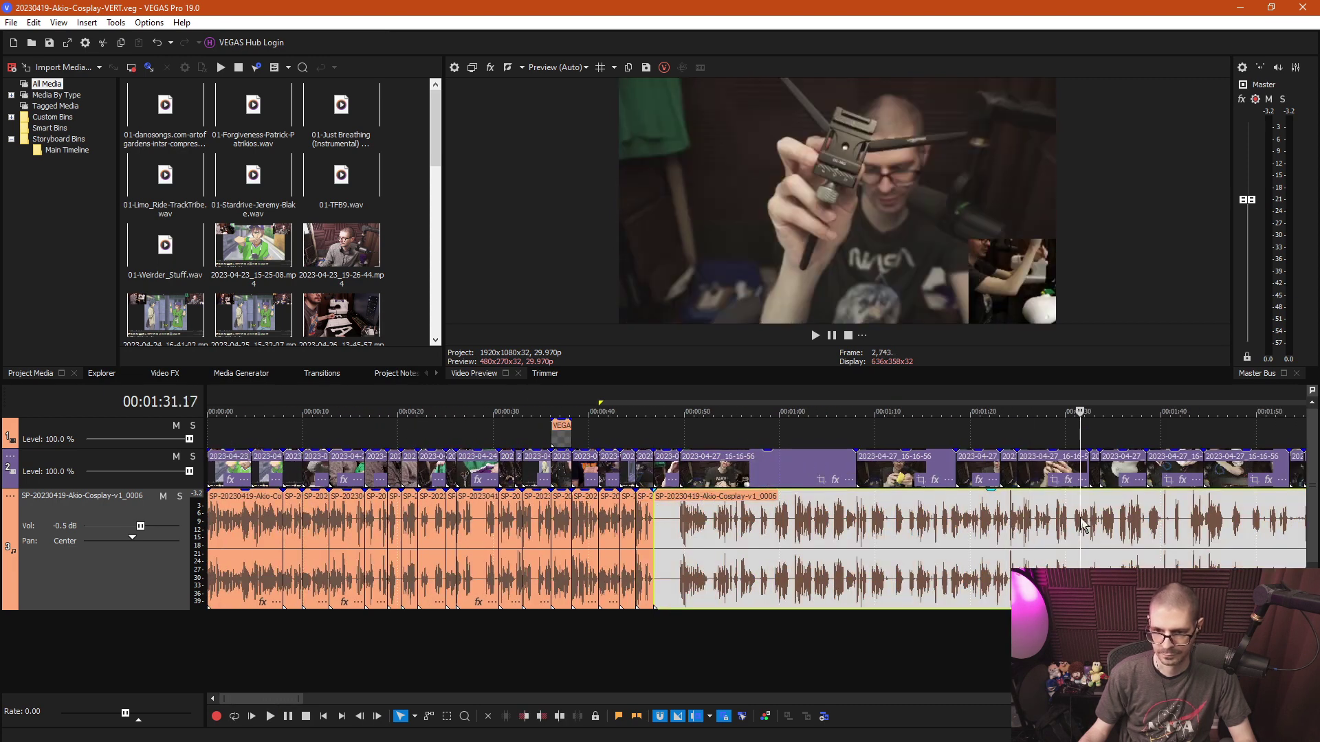
pyautogui.click(990, 520)
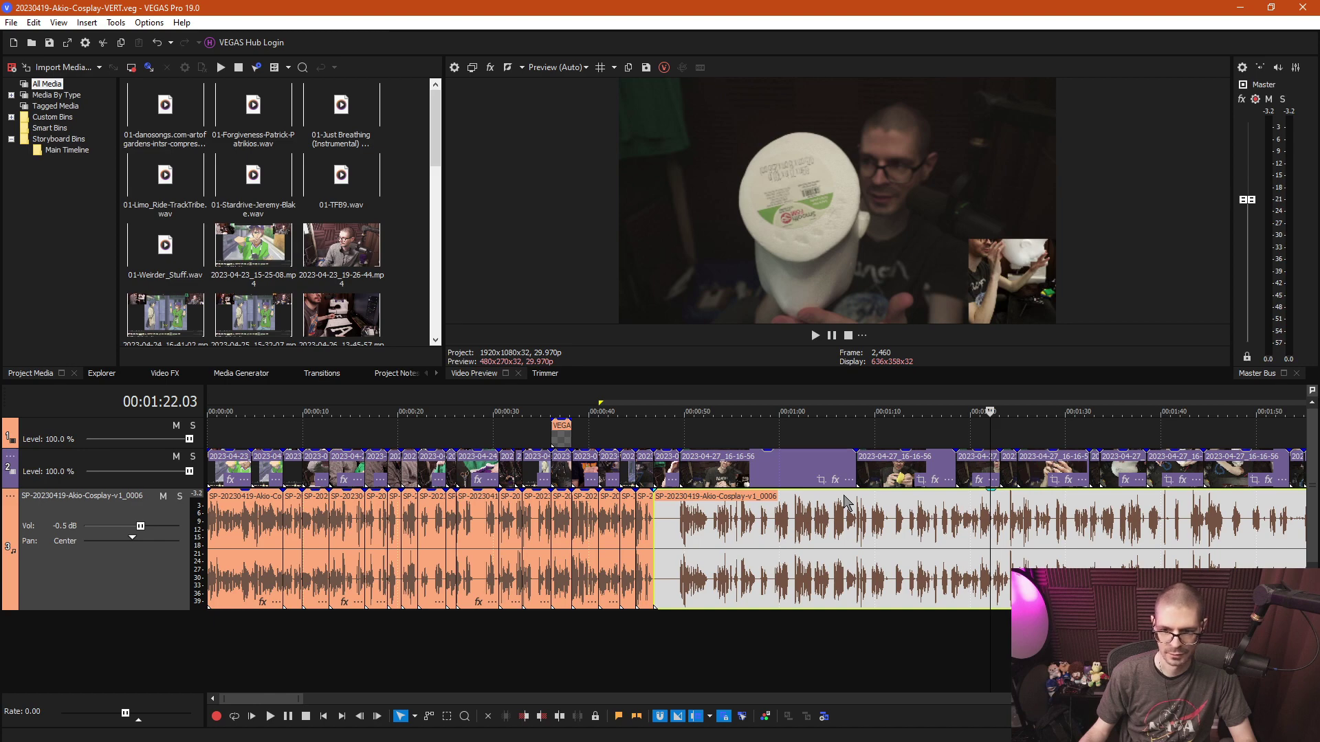
pyautogui.scroll(3, 1034, 509)
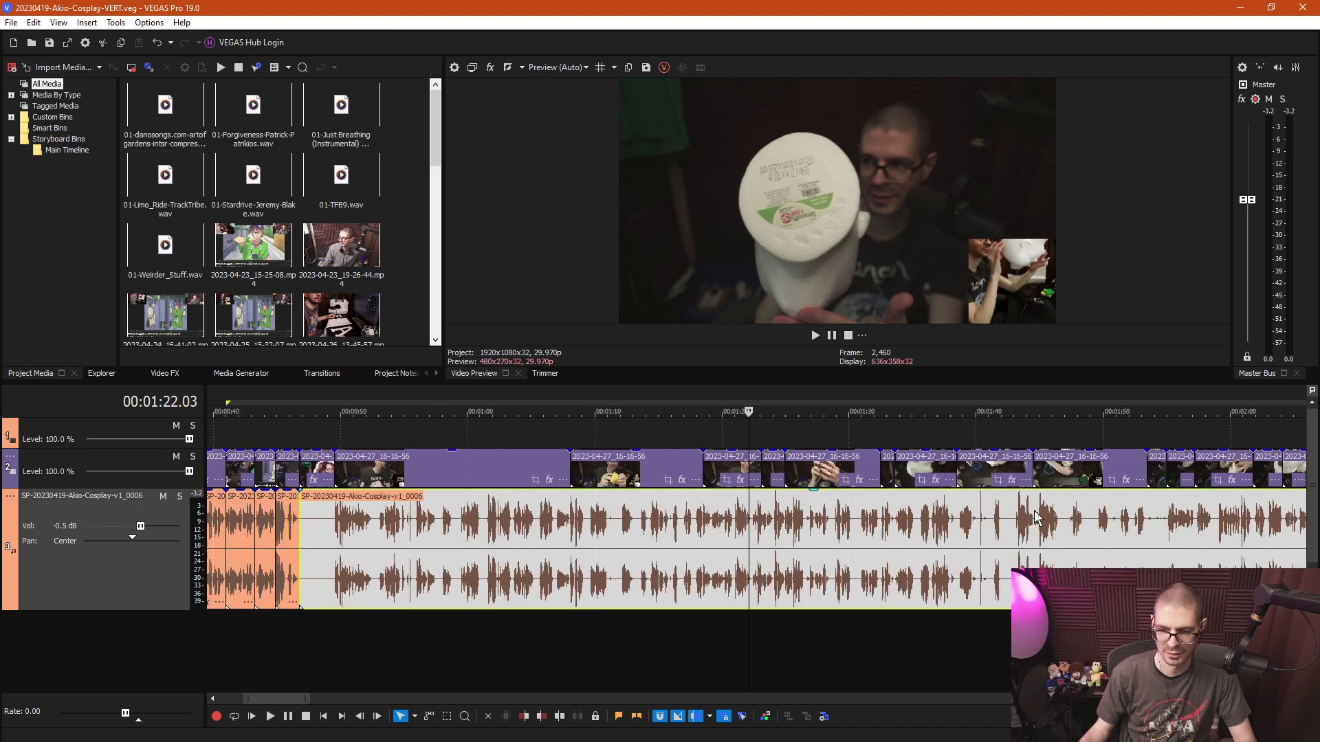
pyautogui.click(1020, 514)
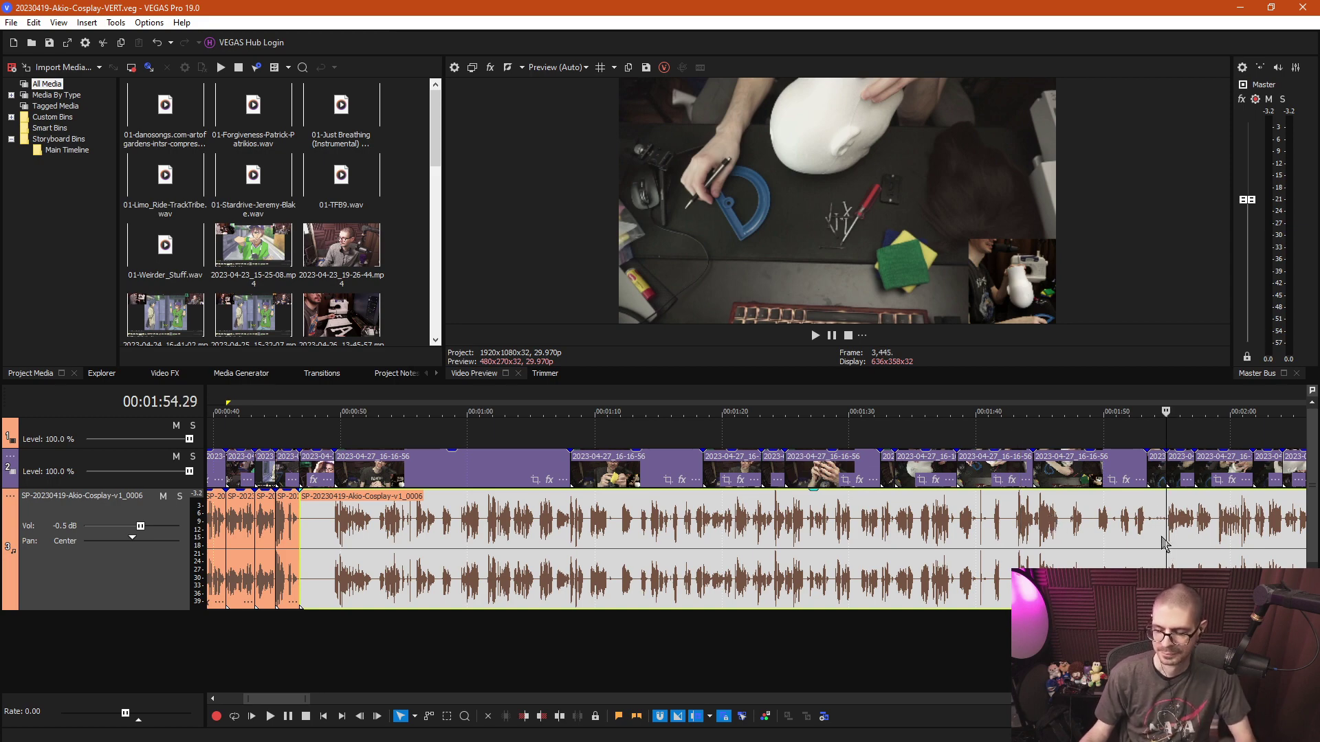
pyautogui.scroll(2, 1163, 543)
pyautogui.press('space')
pyautogui.scroll(2, 1148, 557)
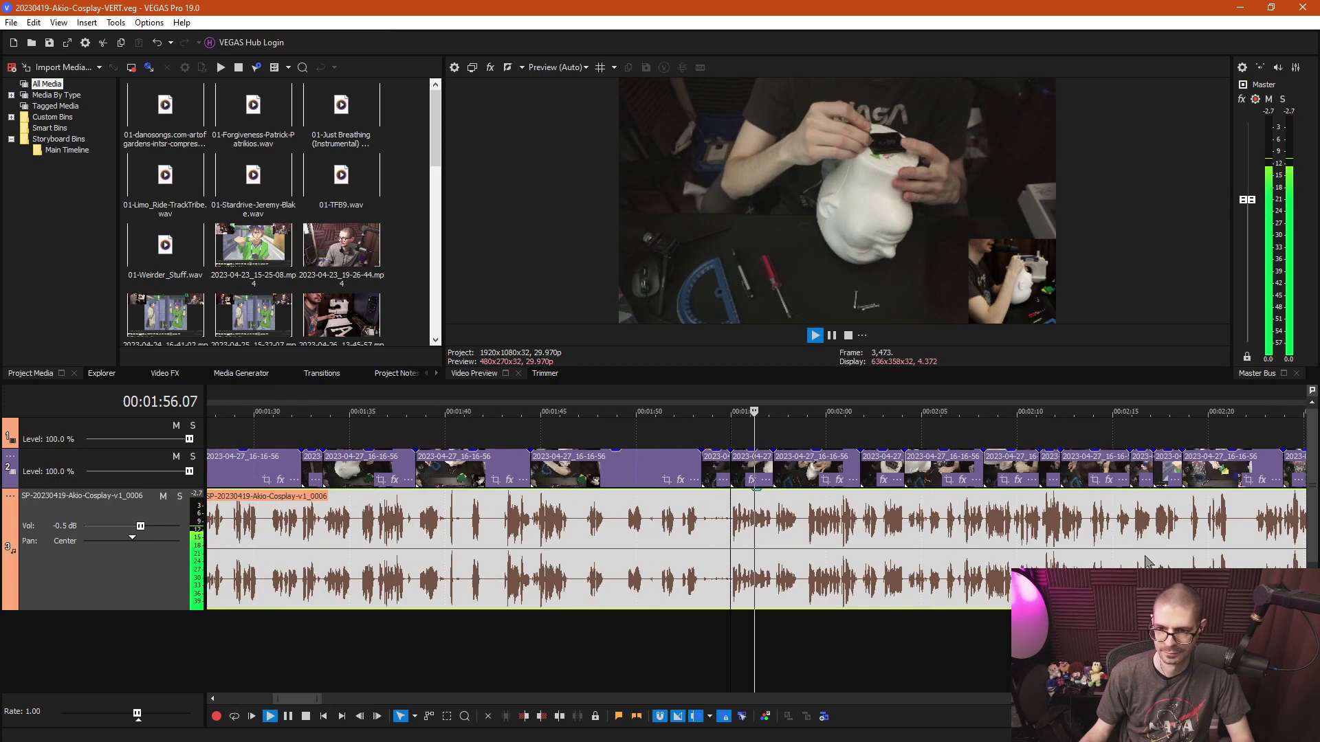
pyautogui.press('space')
pyautogui.scroll(5, 681, 543)
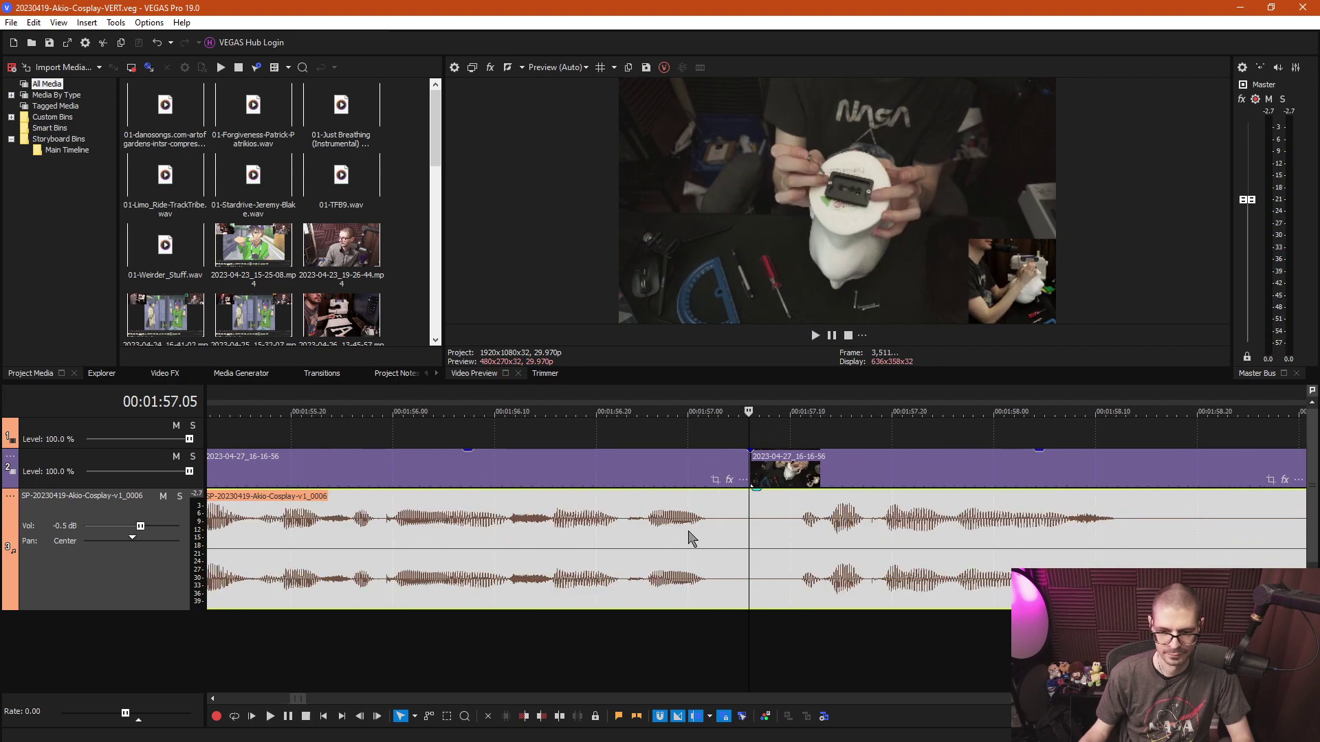
pyautogui.scroll(-5, 794, 529)
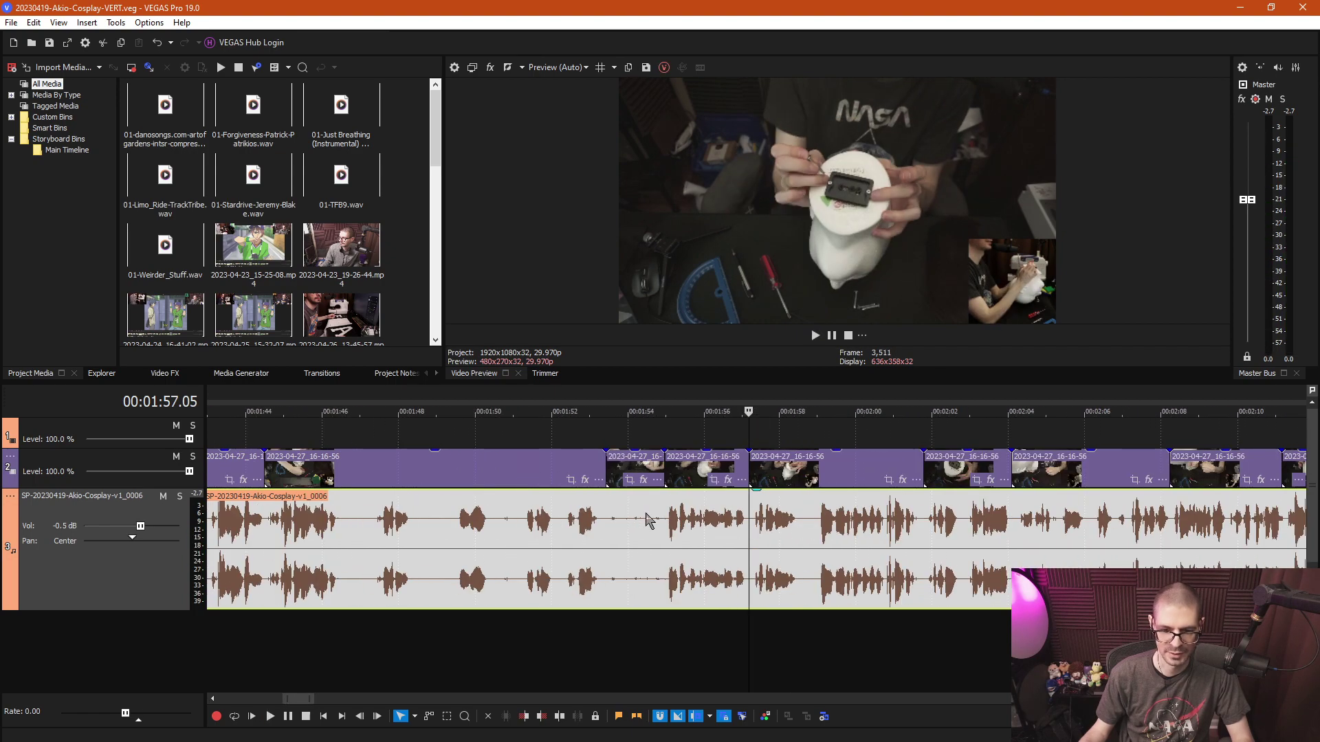
# Isolate the narration line in the foam head section by splitting all tracks at 00:01:55.01 and 00:01:57.03.
pyautogui.click(670, 515)
pyautogui.press('space')
pyautogui.scroll(3, 674, 529)
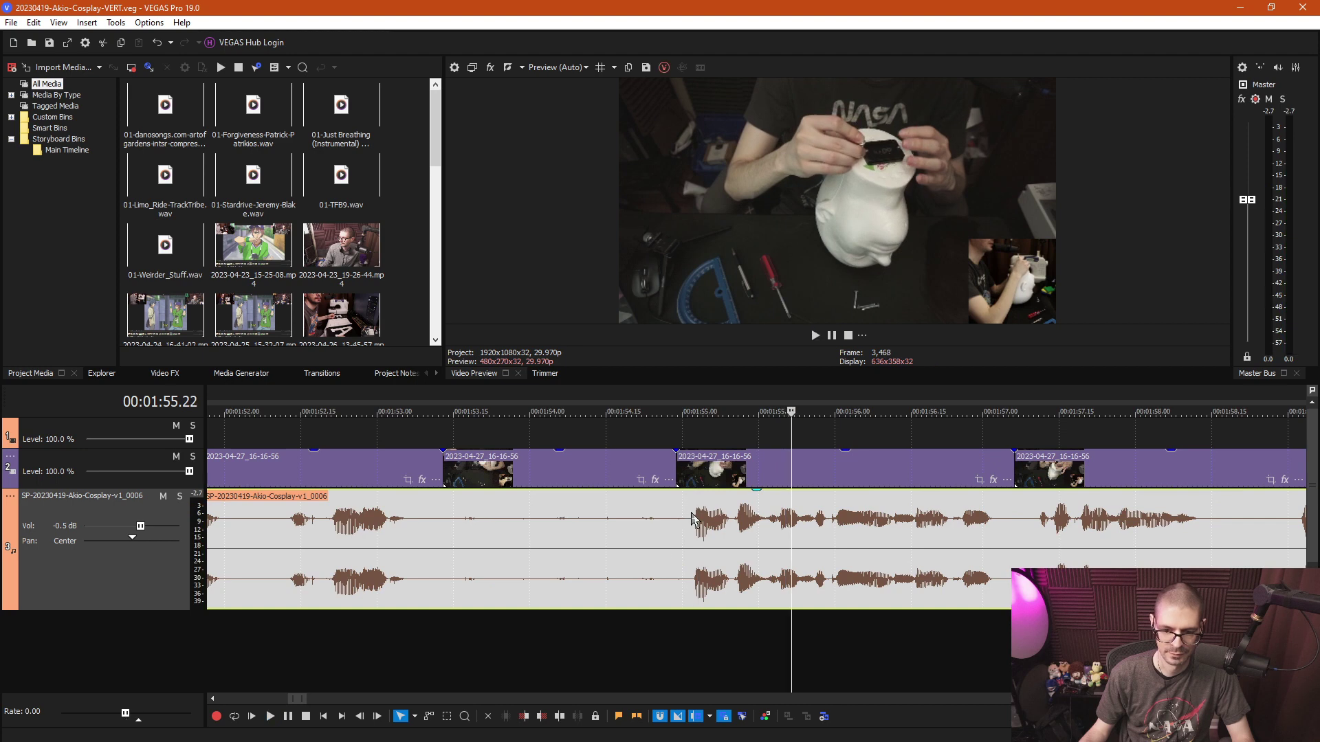
pyautogui.press('space')
pyautogui.scroll(3, 784, 589)
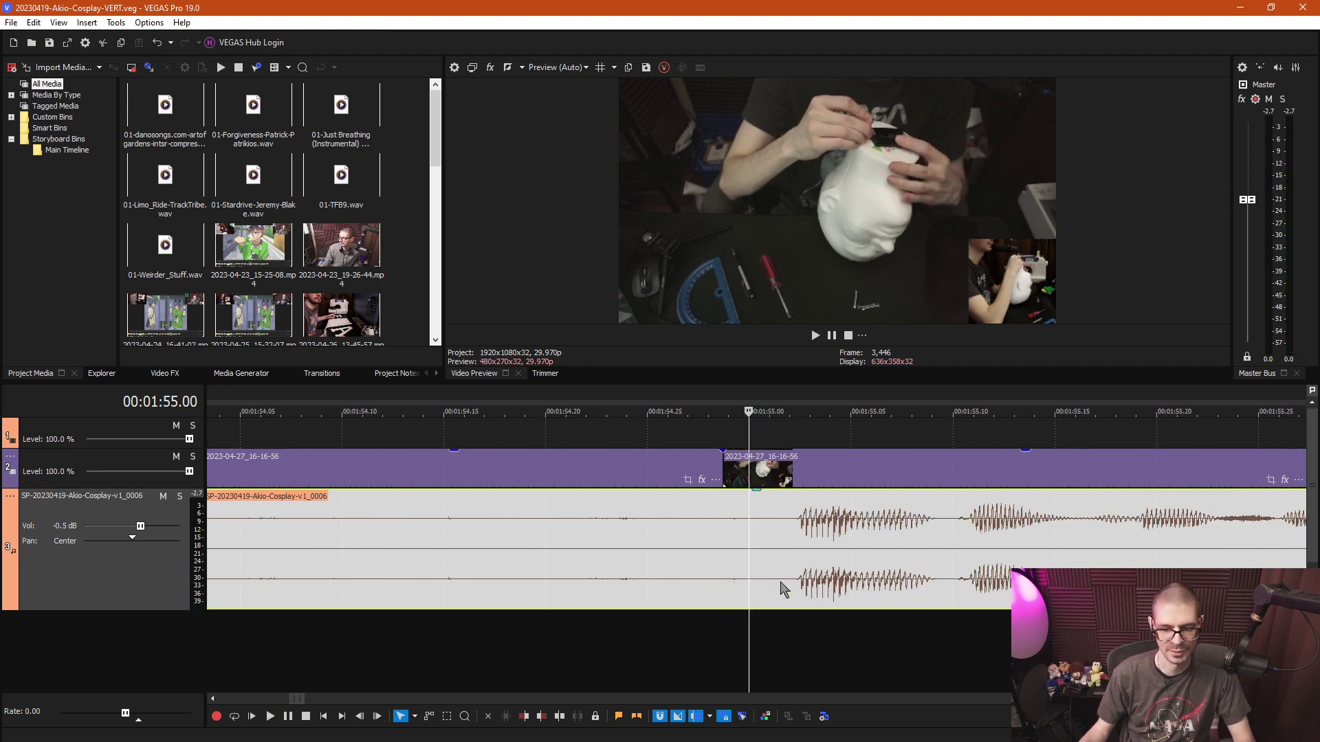
pyautogui.click(766, 636)
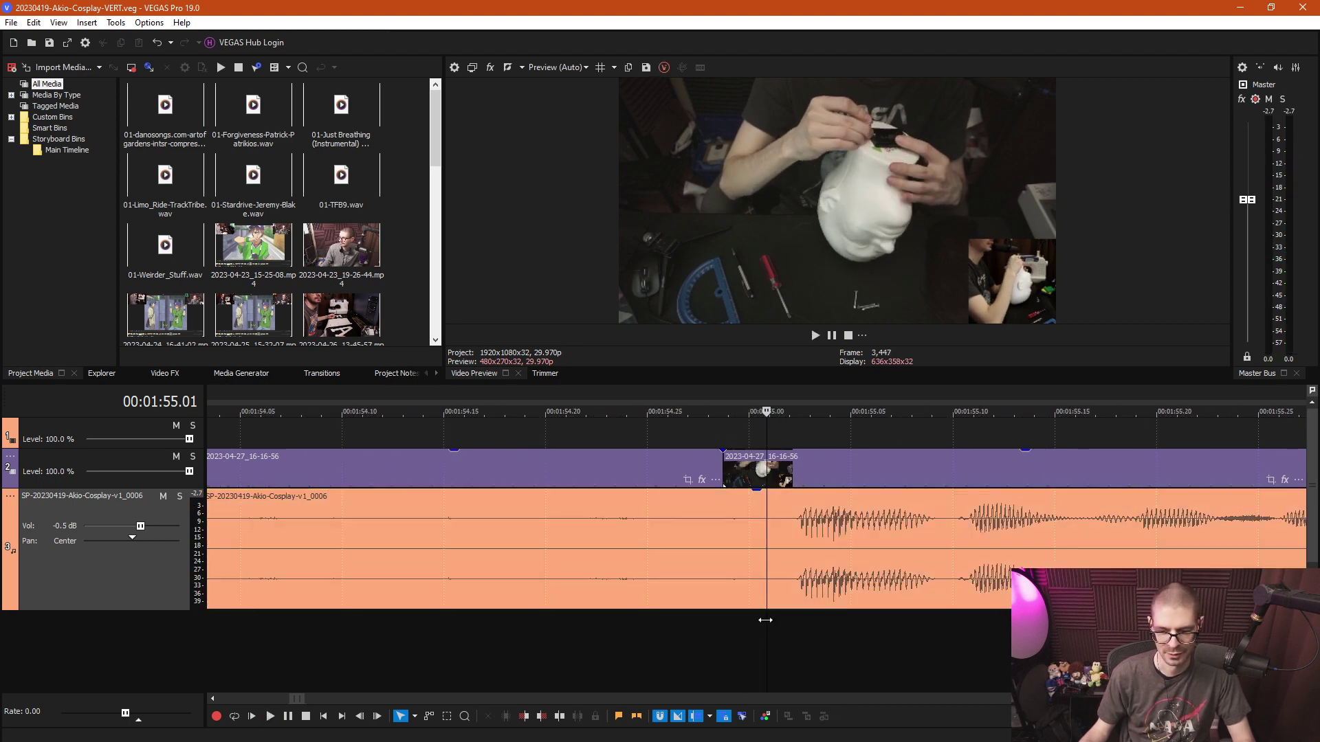
pyautogui.press('s')
pyautogui.scroll(-3, 765, 619)
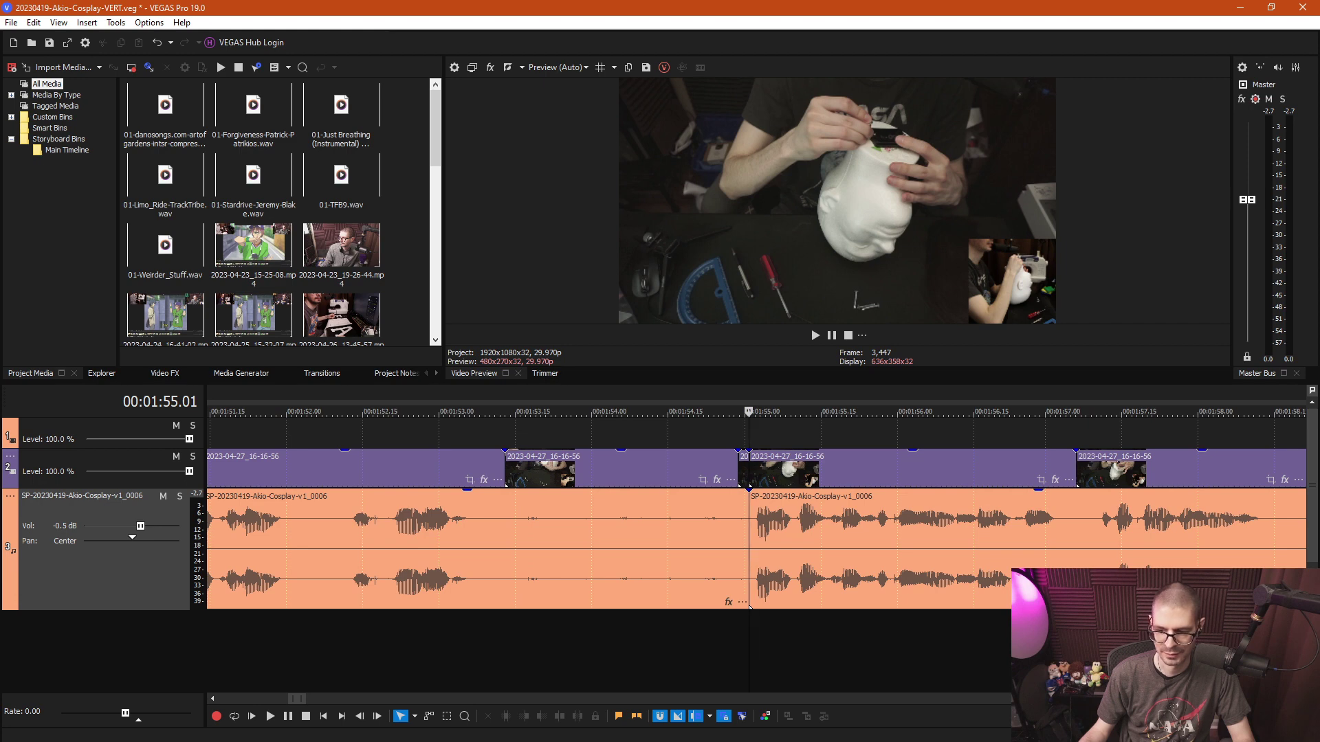
pyautogui.click(1064, 619)
pyautogui.press('s')
pyautogui.scroll(-3, 846, 615)
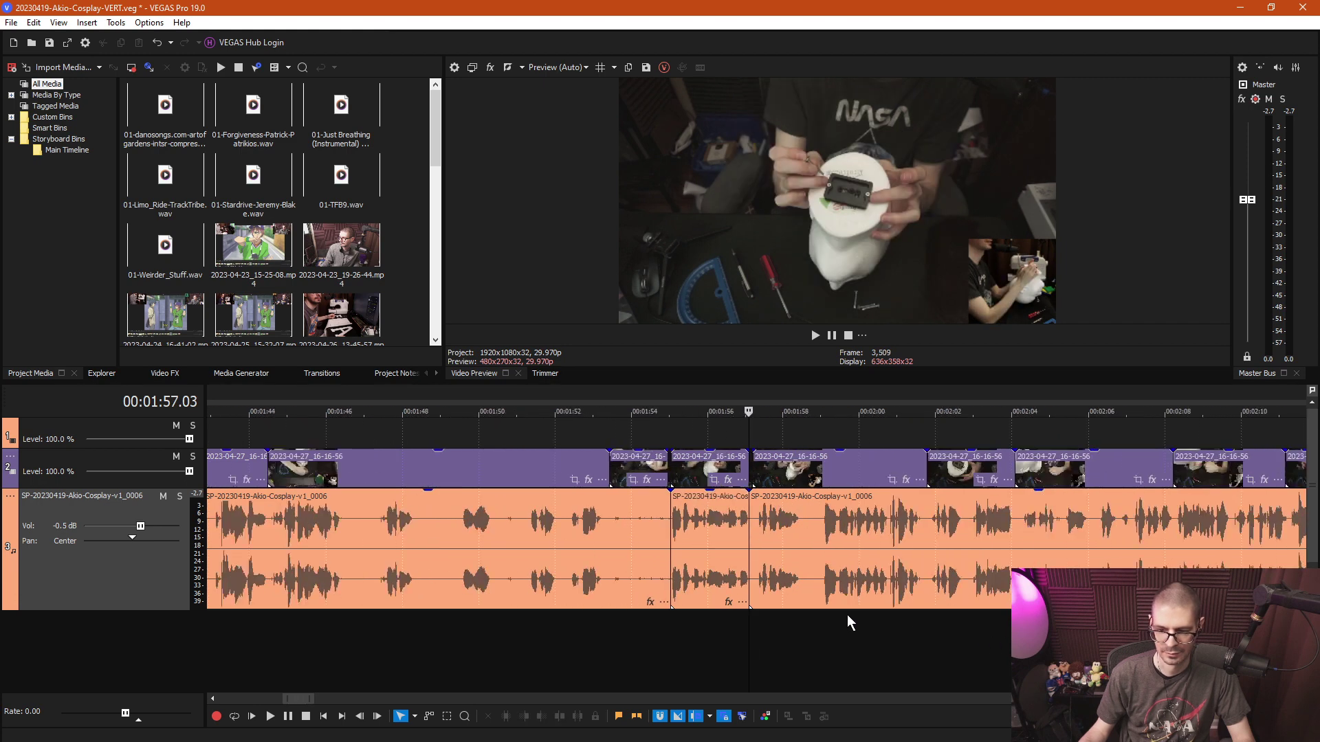
# Delete the long audio section before the split at 00:01:55.01 together with the selected video clip above it.
pyautogui.scroll(-2, 846, 615)
pyautogui.scroll(5, 703, 433)
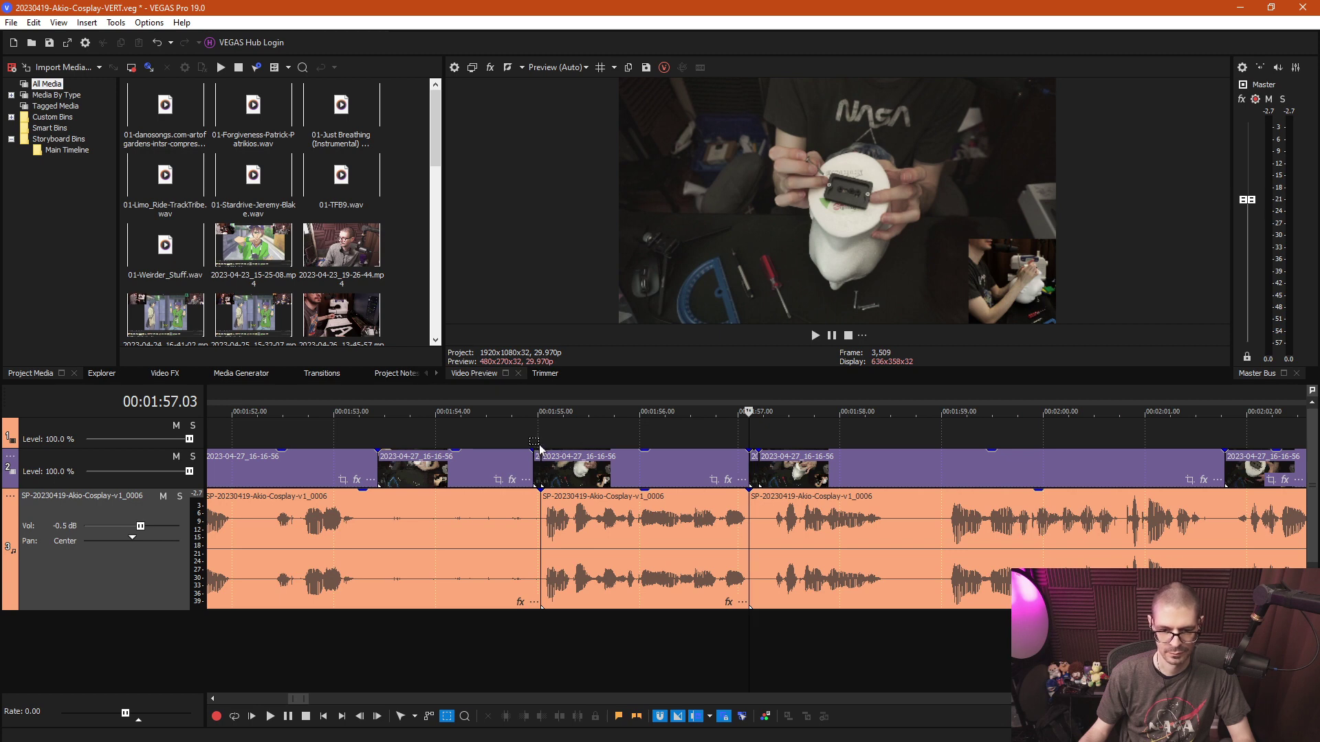
pyautogui.moveTo(117, 582); pyautogui.dragTo(244, 627)
pyautogui.scroll(-5, 263, 632)
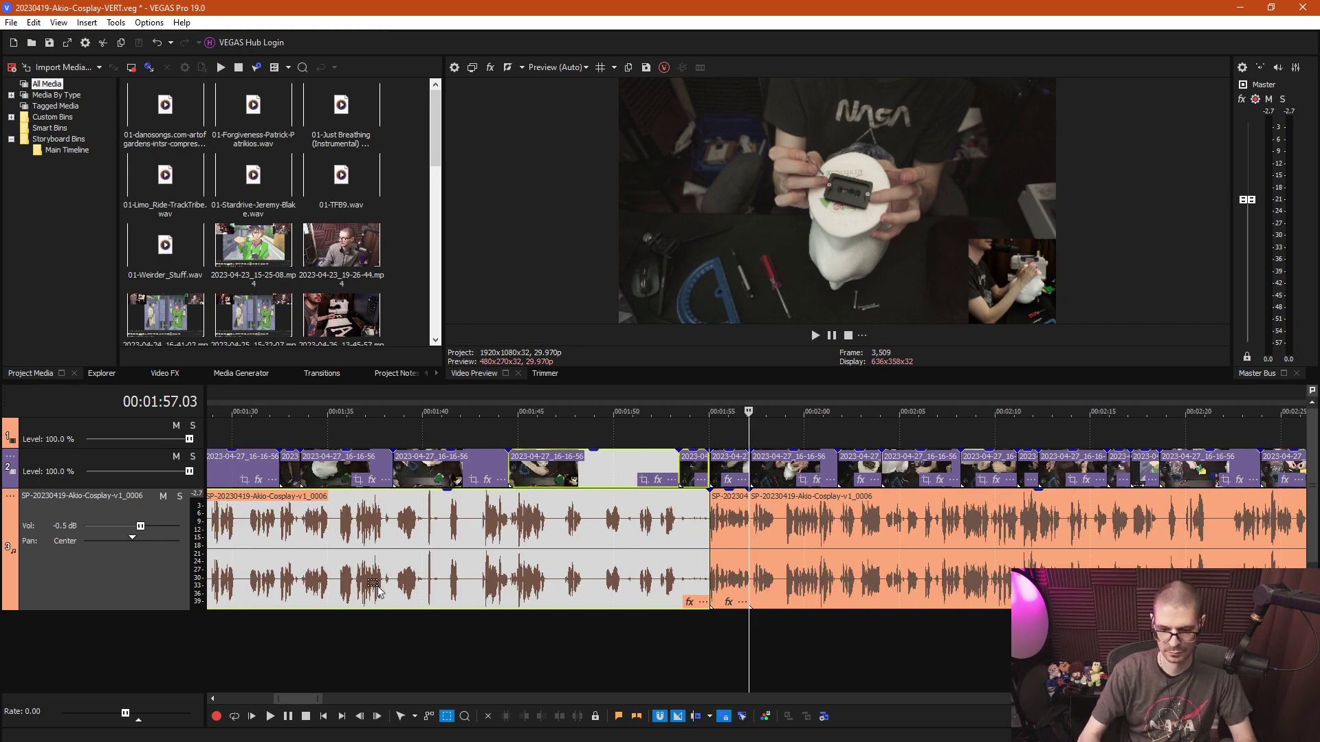
pyautogui.press('Delete')
pyautogui.scroll(-8, 517, 533)
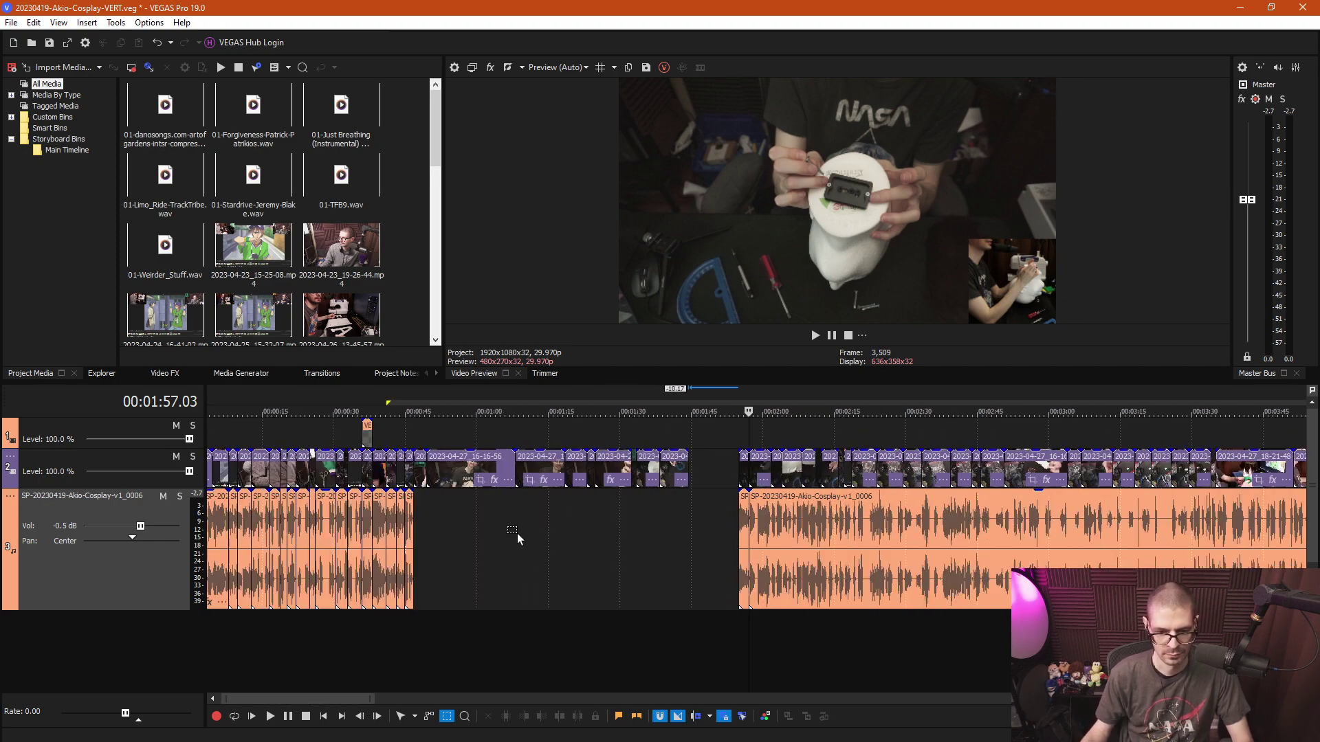
# Delete the leftover video clips before the foam head line and move that line's clips onto the end of the kept footage, finishing at 00:00:48.25.
pyautogui.moveTo(551, 495); pyautogui.dragTo(362, 419)
pyautogui.press('Delete')
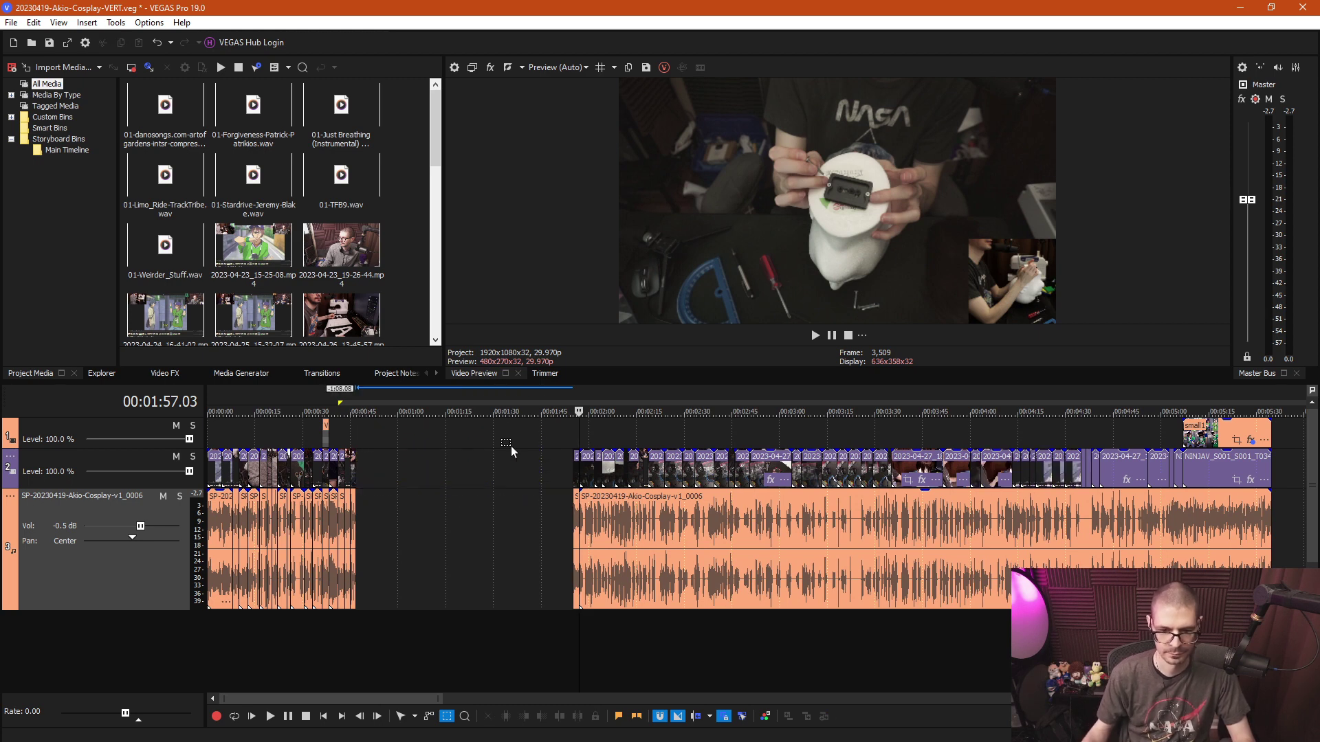
pyautogui.scroll(5, 560, 480)
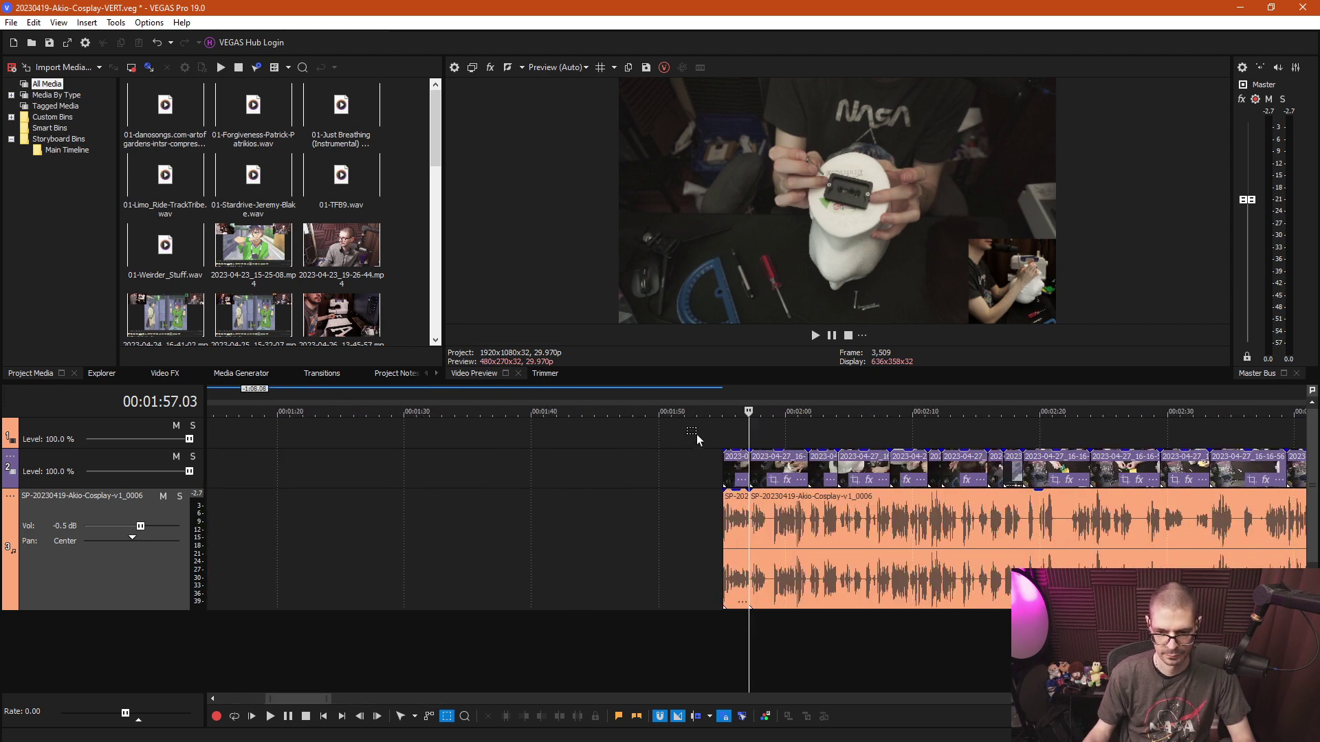
pyautogui.moveTo(694, 435); pyautogui.dragTo(823, 550)
pyautogui.click(827, 546)
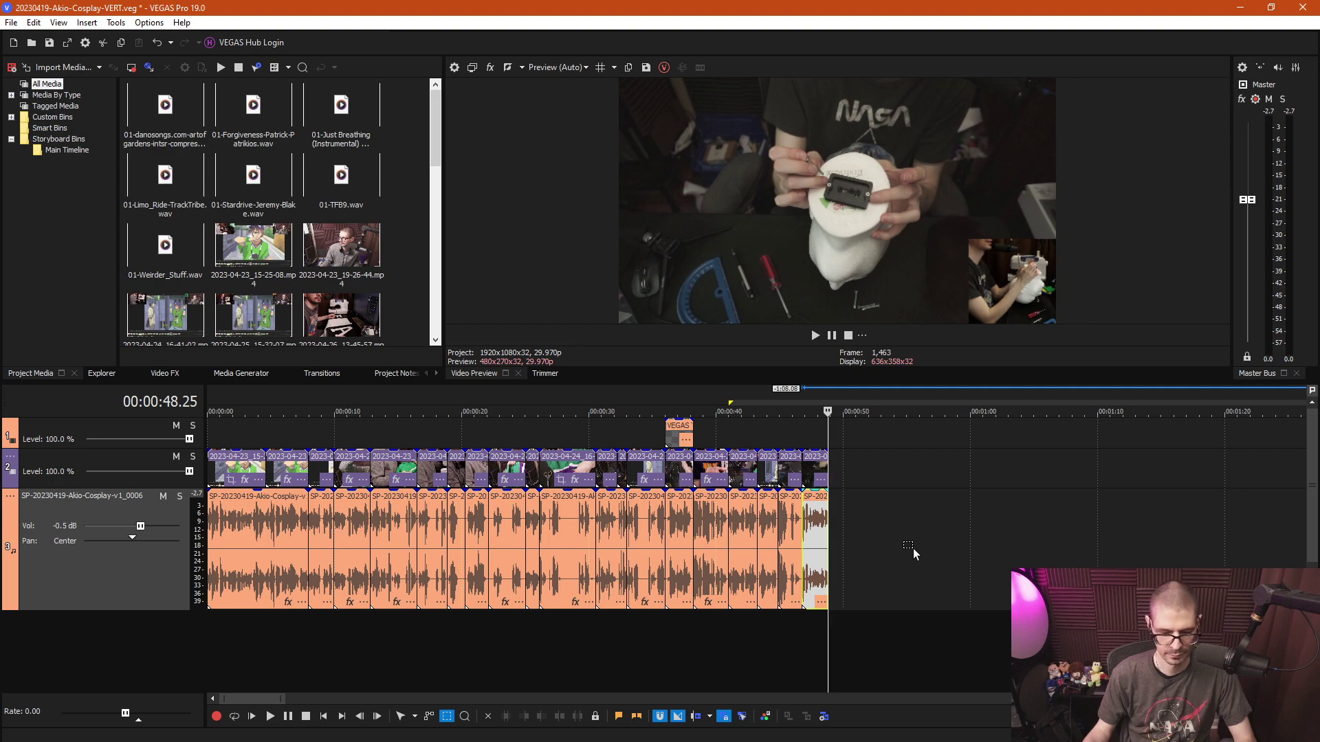
# Play sections of the sewing footage between about 00:02:37 and 00:02:48 to look for the next narration line to keep.
pyautogui.scroll(-3, 921, 542)
pyautogui.scroll(-2, 934, 517)
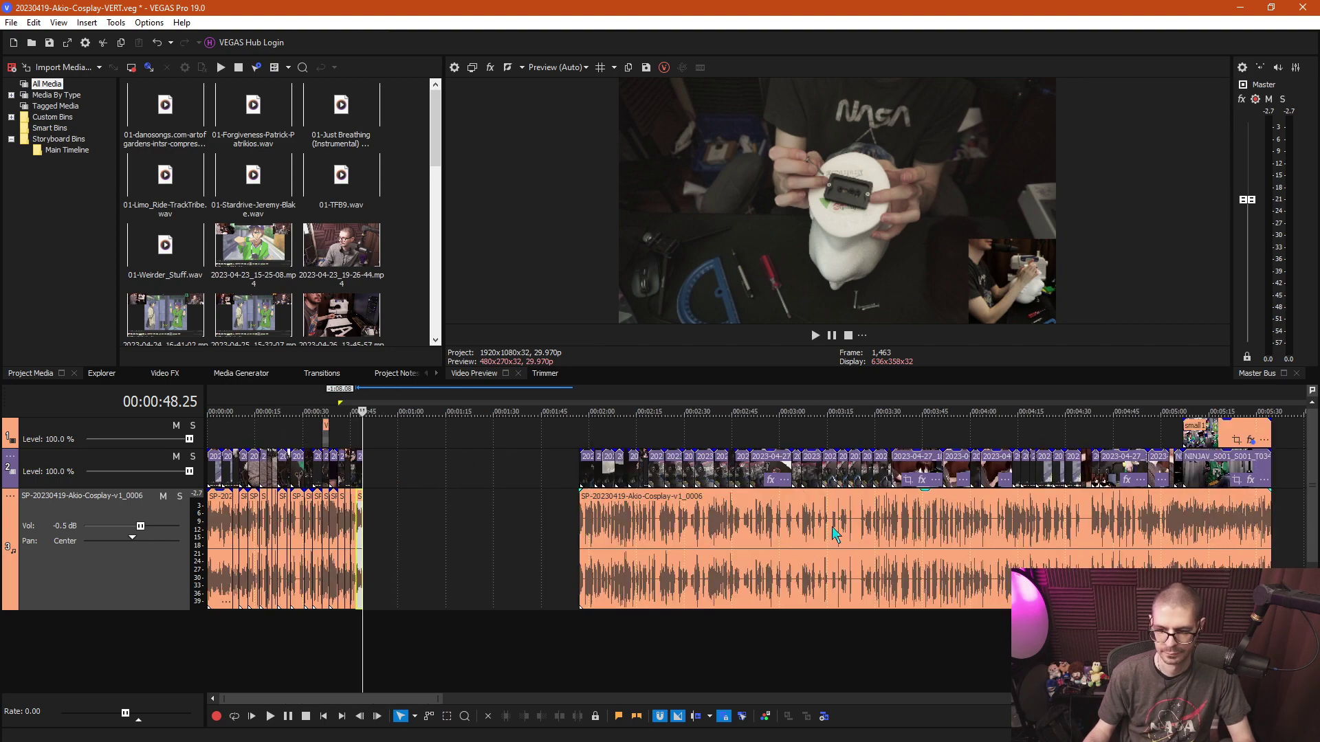
pyautogui.click(708, 519)
pyautogui.press('space')
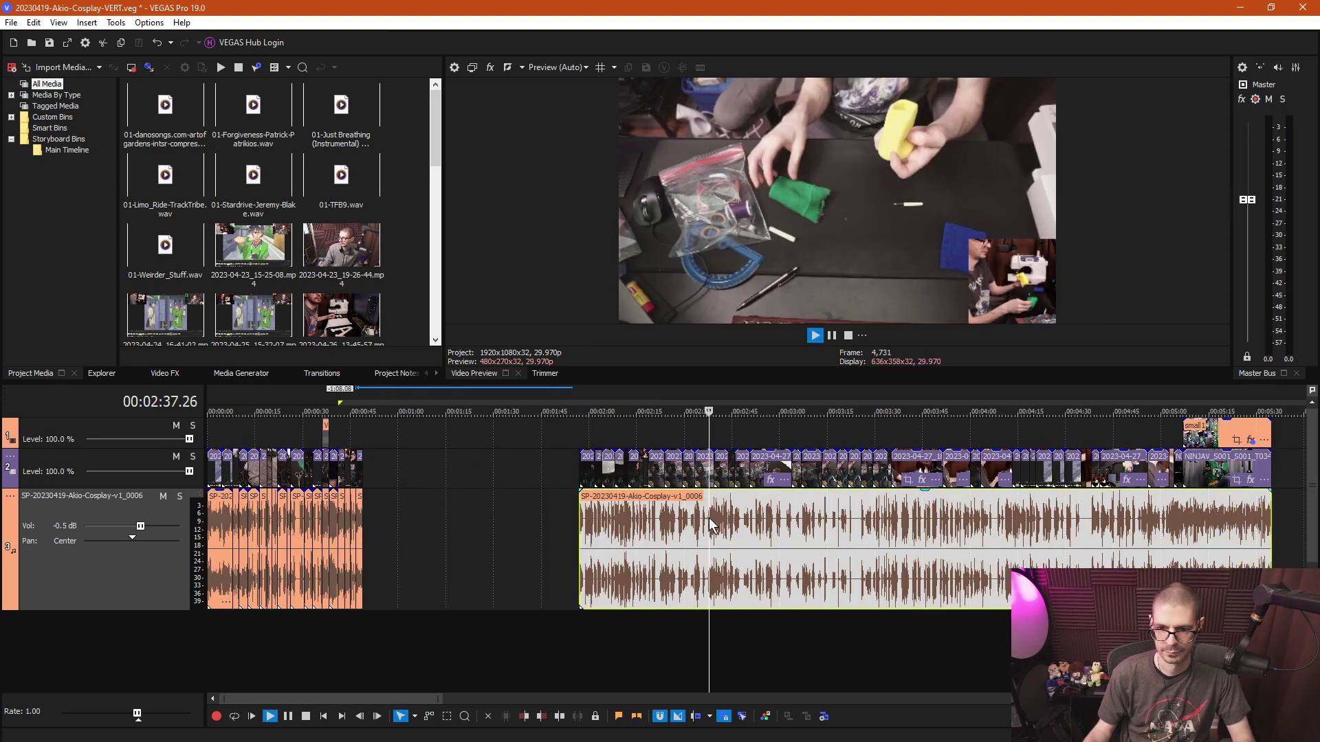
pyautogui.scroll(4, 734, 529)
pyautogui.scroll(4, 734, 529)
pyautogui.press('Return')
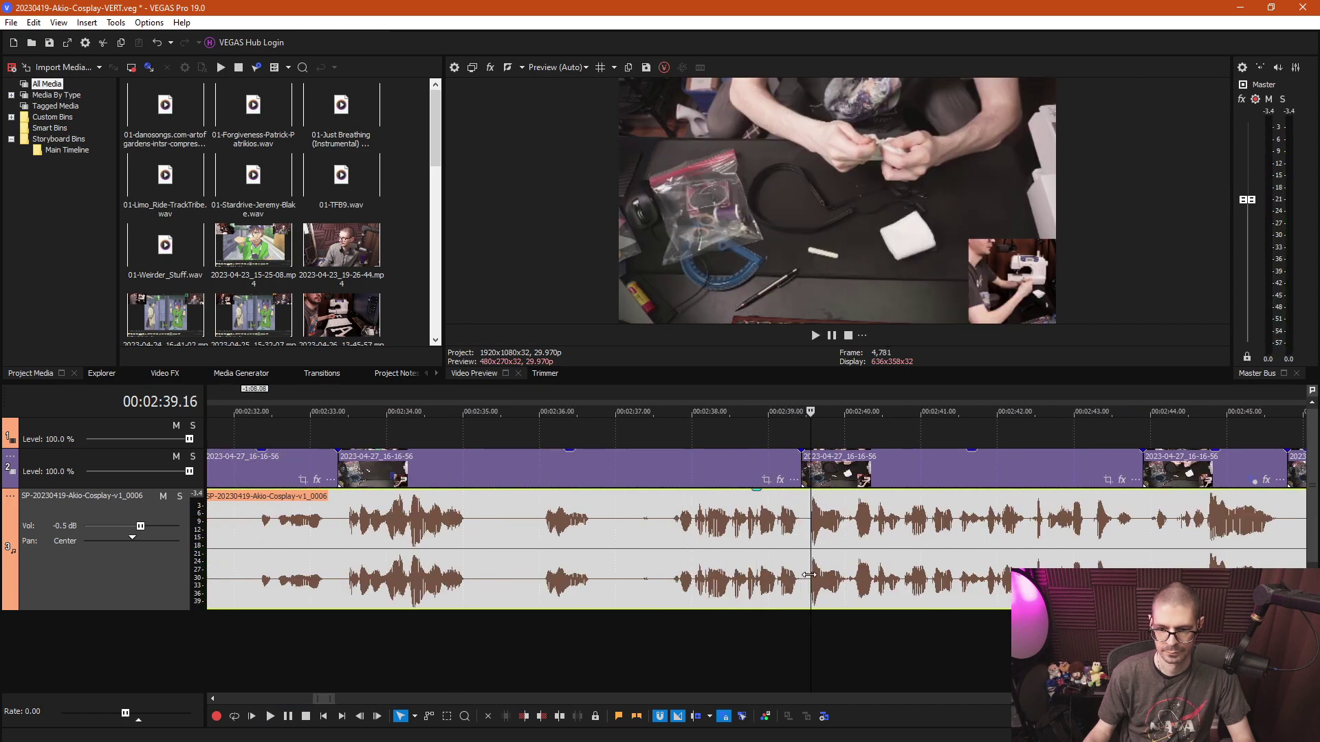
pyautogui.click(798, 561)
pyautogui.press('space')
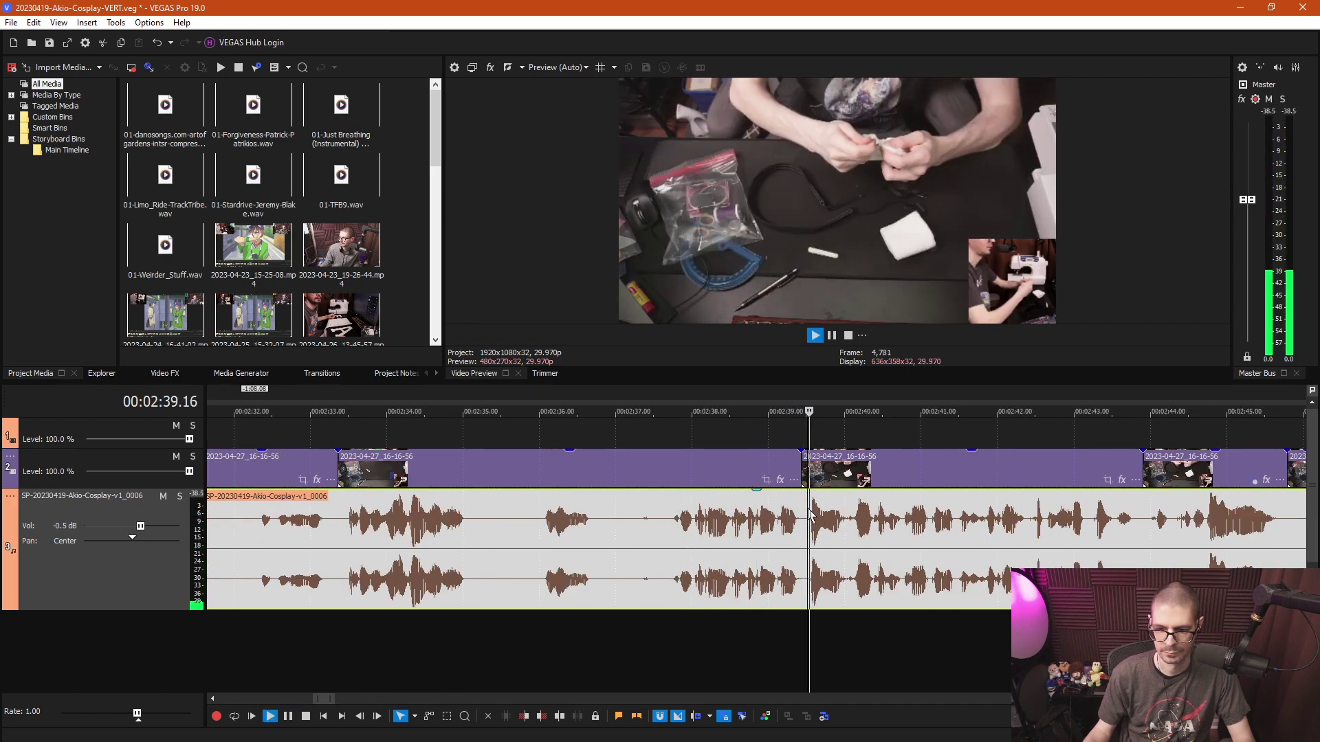
pyautogui.scroll(-4, 825, 529)
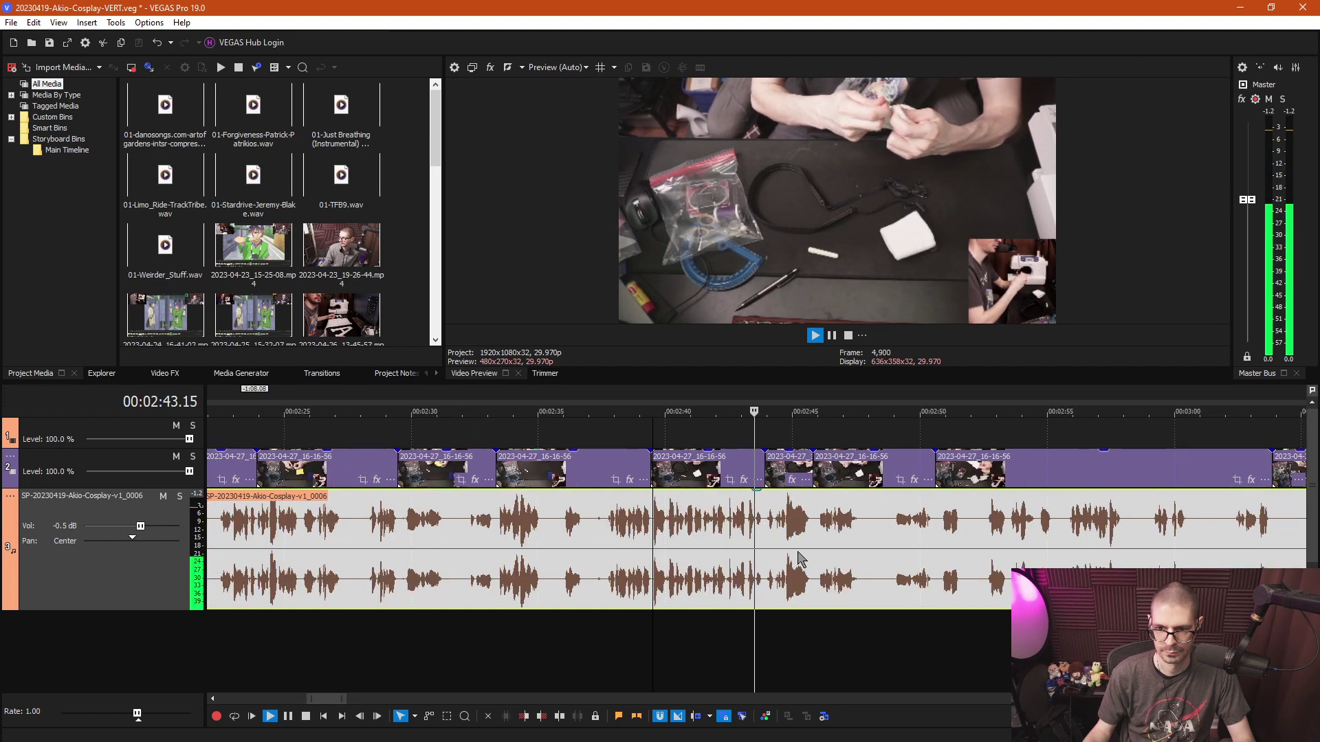
pyautogui.press('space')
pyautogui.scroll(6, 779, 574)
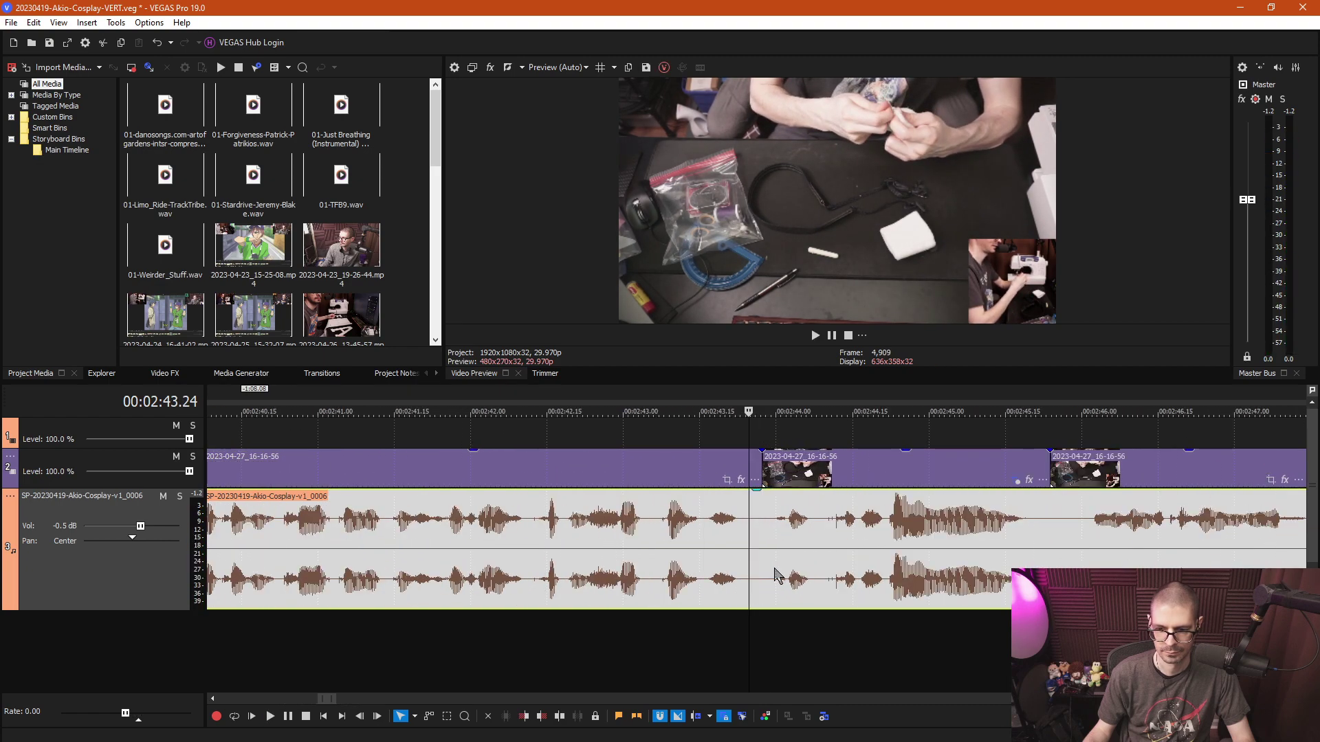
pyautogui.scroll(-4, 877, 516)
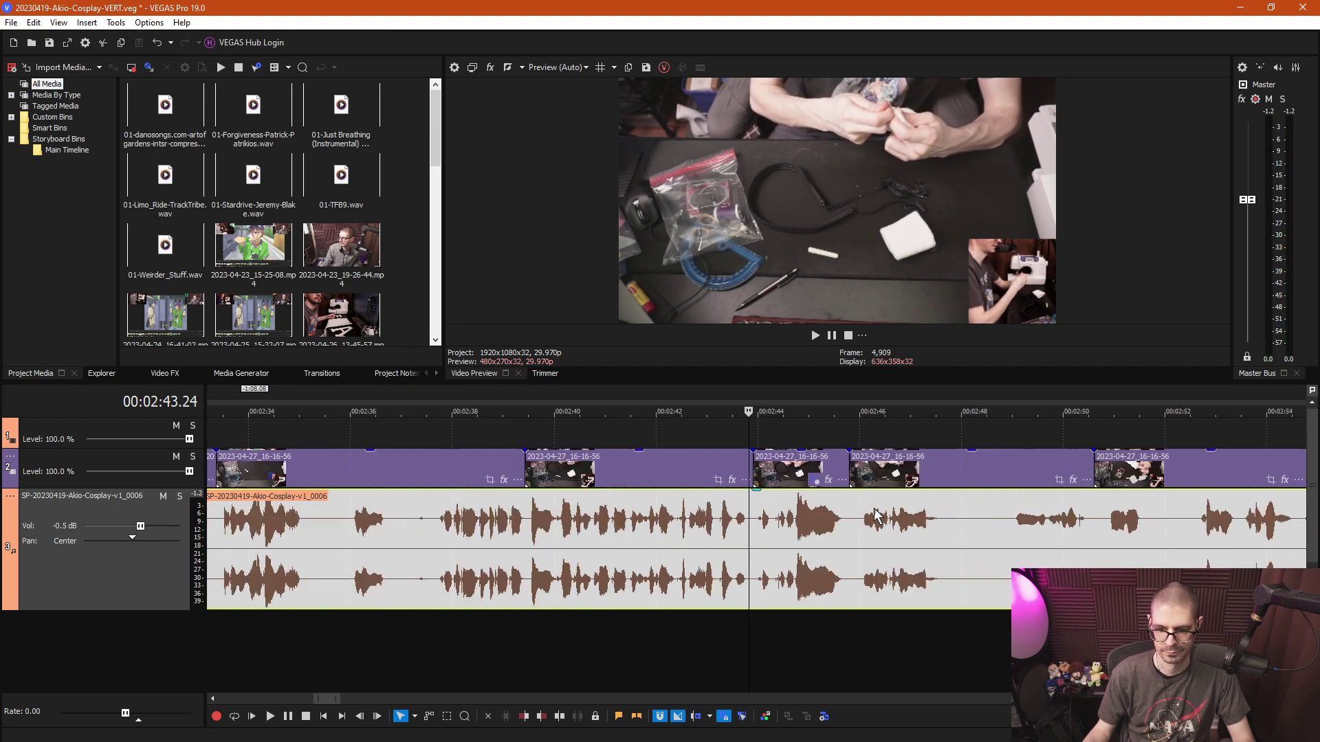
pyautogui.click(832, 519)
pyautogui.press('space')
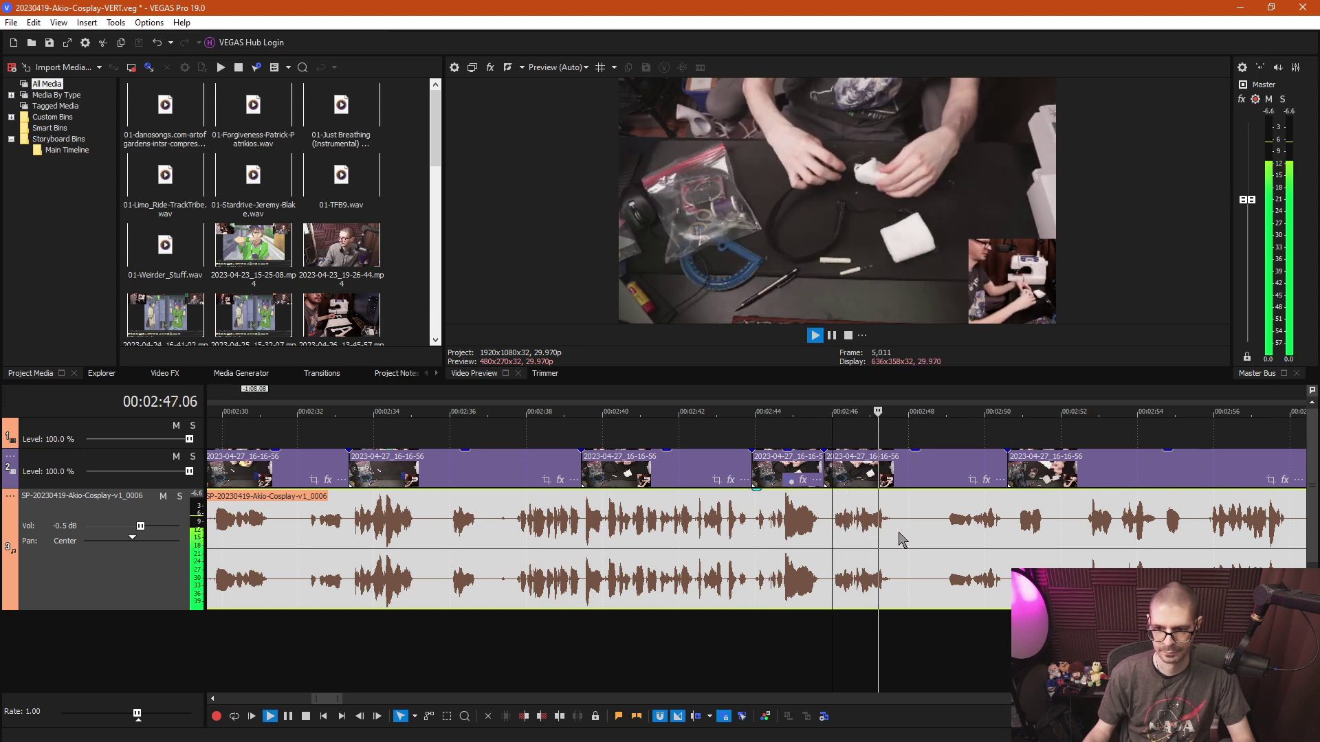
pyautogui.press('space')
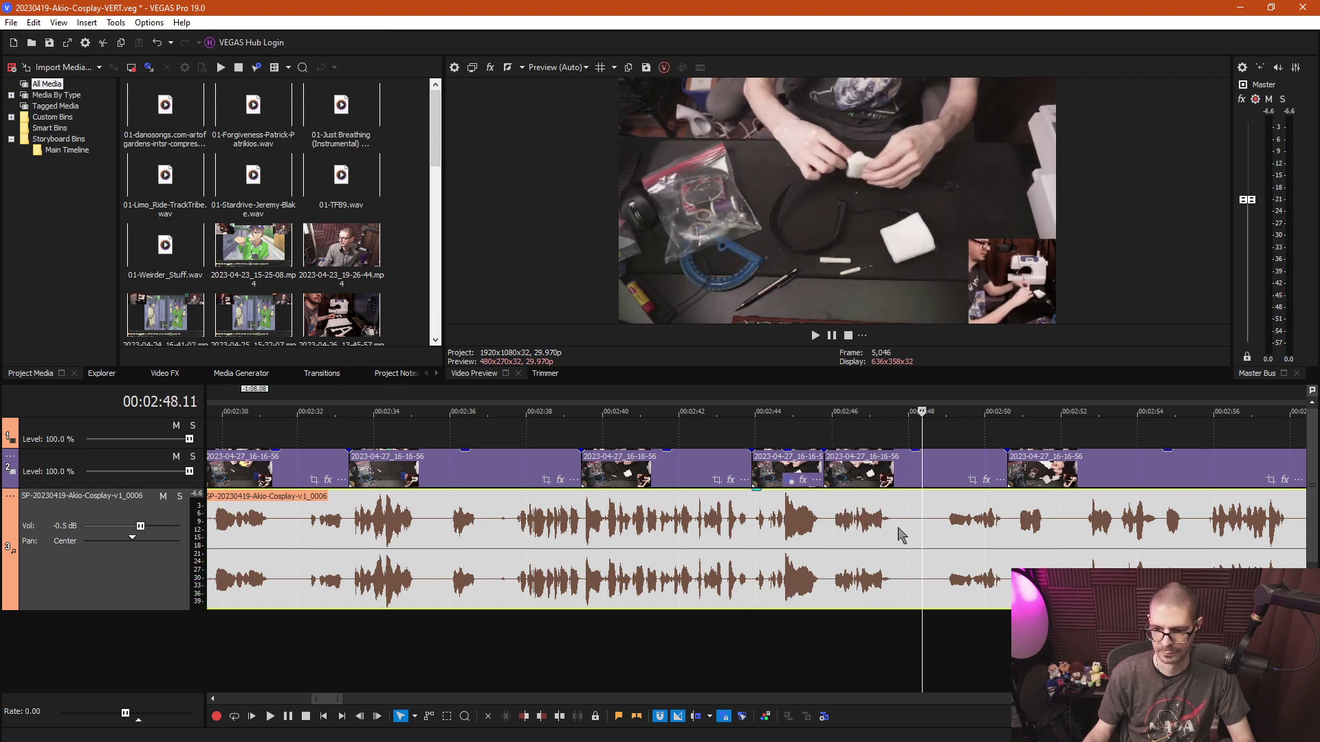
# Continue auditioning the remaining footage from about 00:02:55, including the green wristband section from about 00:03:25.
pyautogui.click(1208, 530)
pyautogui.press('space')
pyautogui.scroll(-3, 1182, 550)
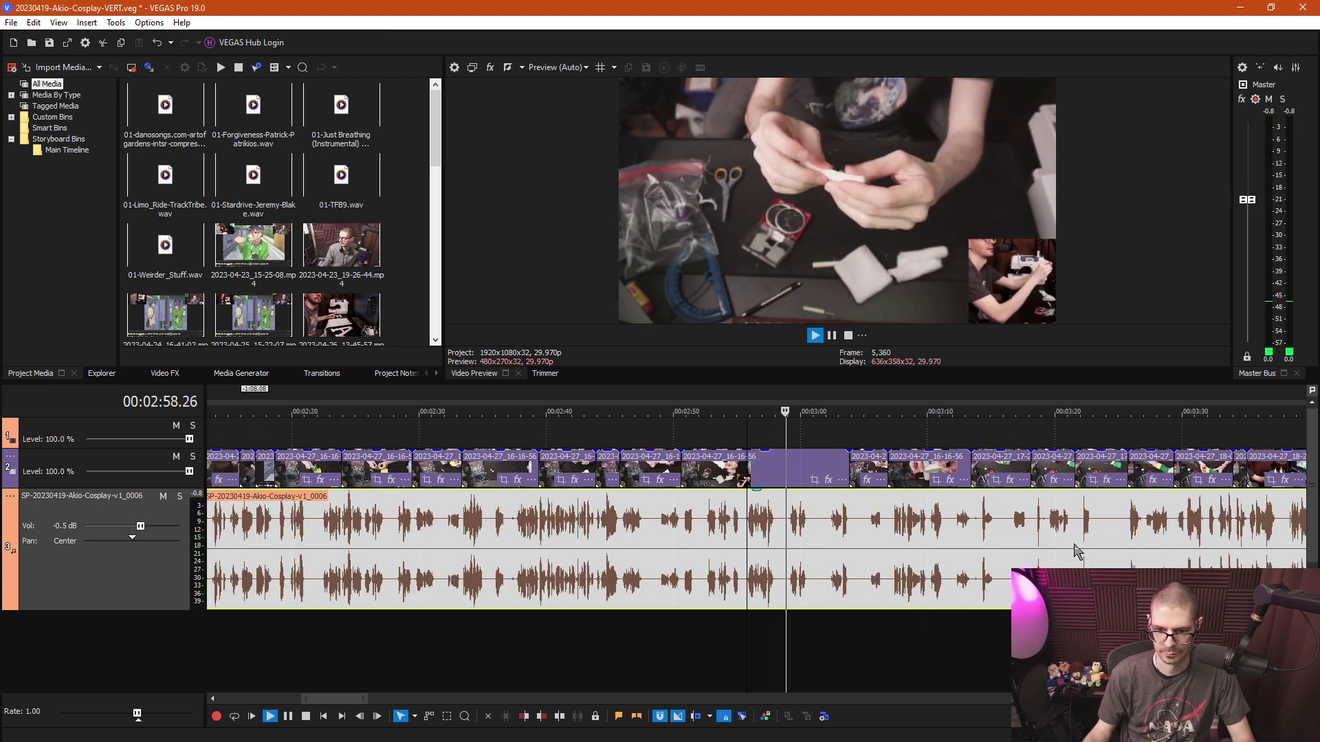
pyautogui.press('Return')
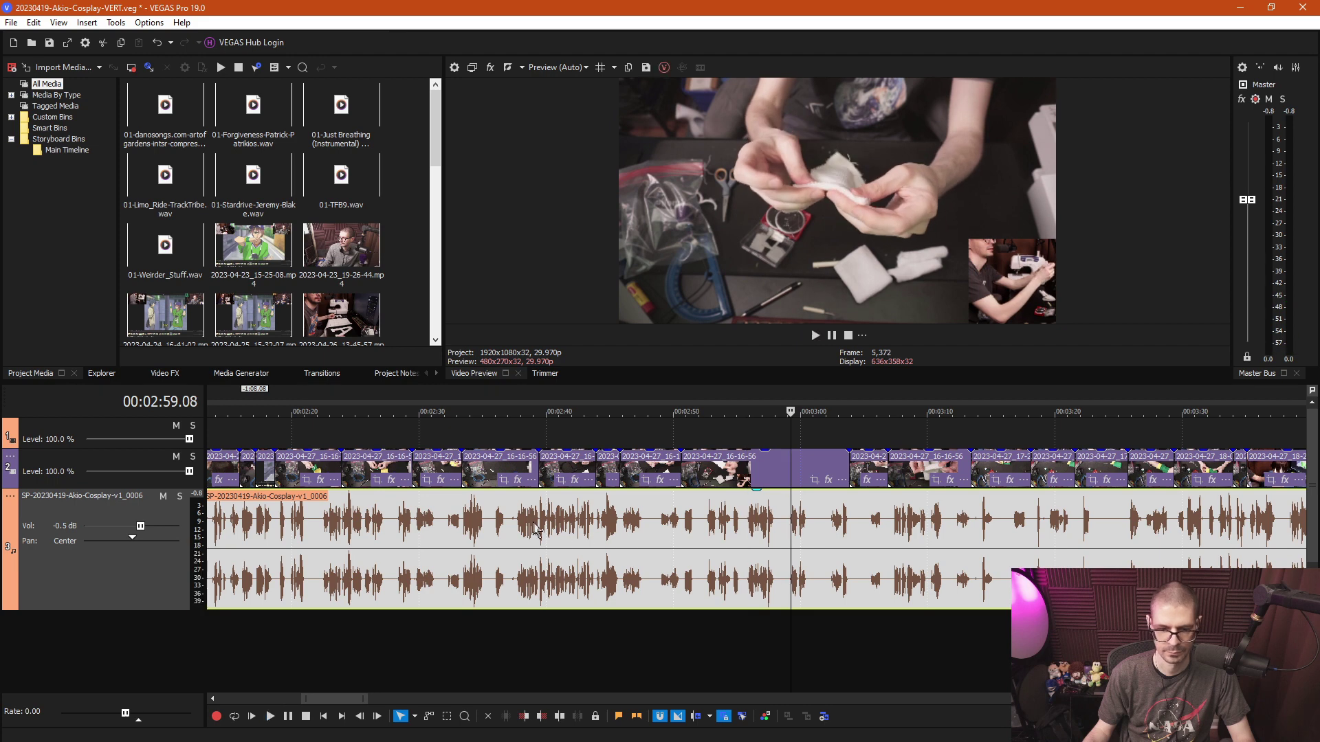
pyautogui.click(1129, 521)
pyautogui.press('space')
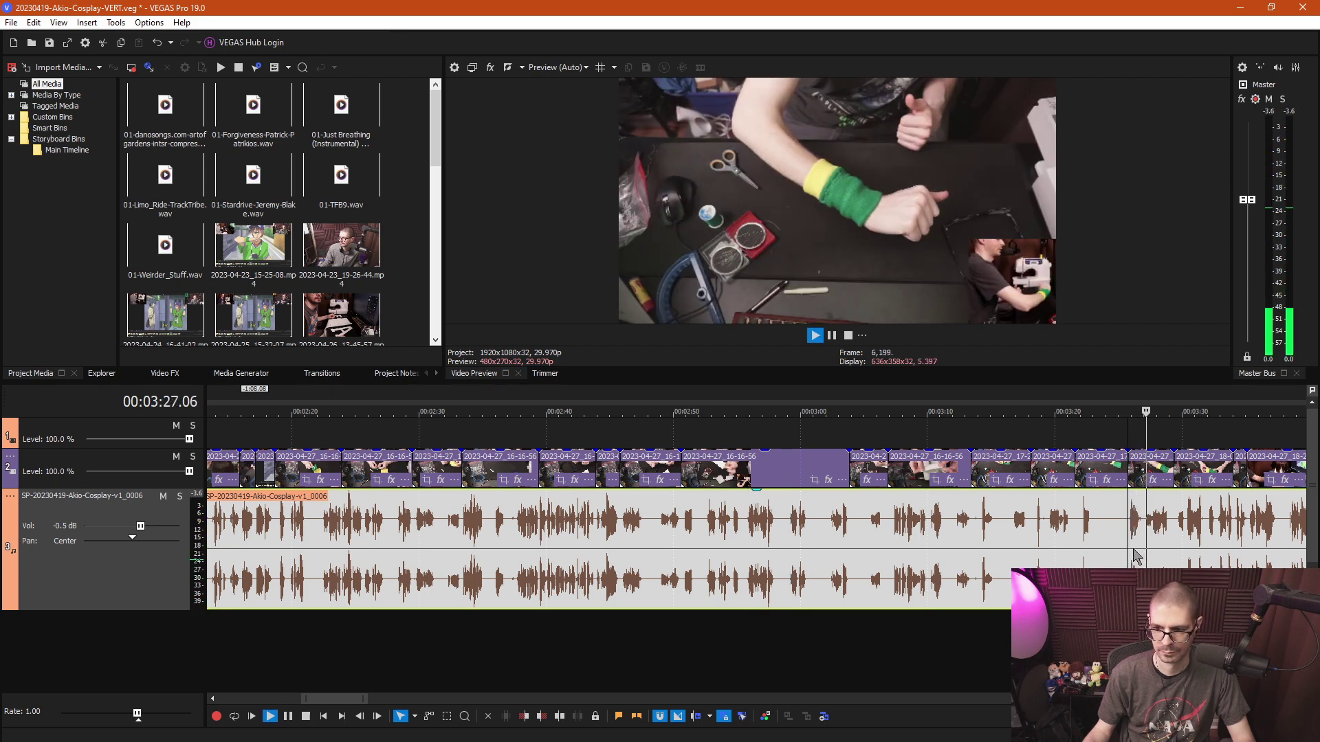
pyautogui.press('space')
# Isolate the wristband narration line by splitting all tracks at 00:03:25.22 and 00:03:26.23.
pyautogui.scroll(6, 867, 558)
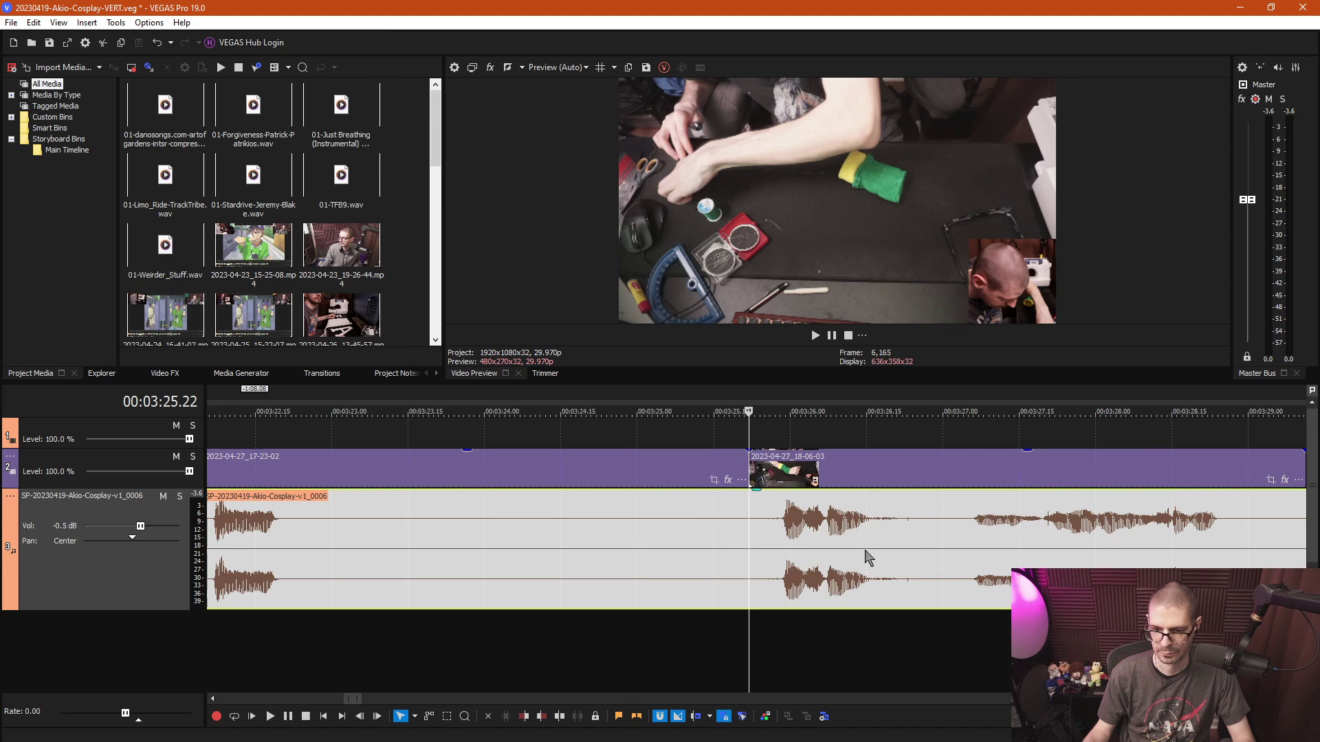
pyautogui.click(760, 527)
pyautogui.click(748, 644)
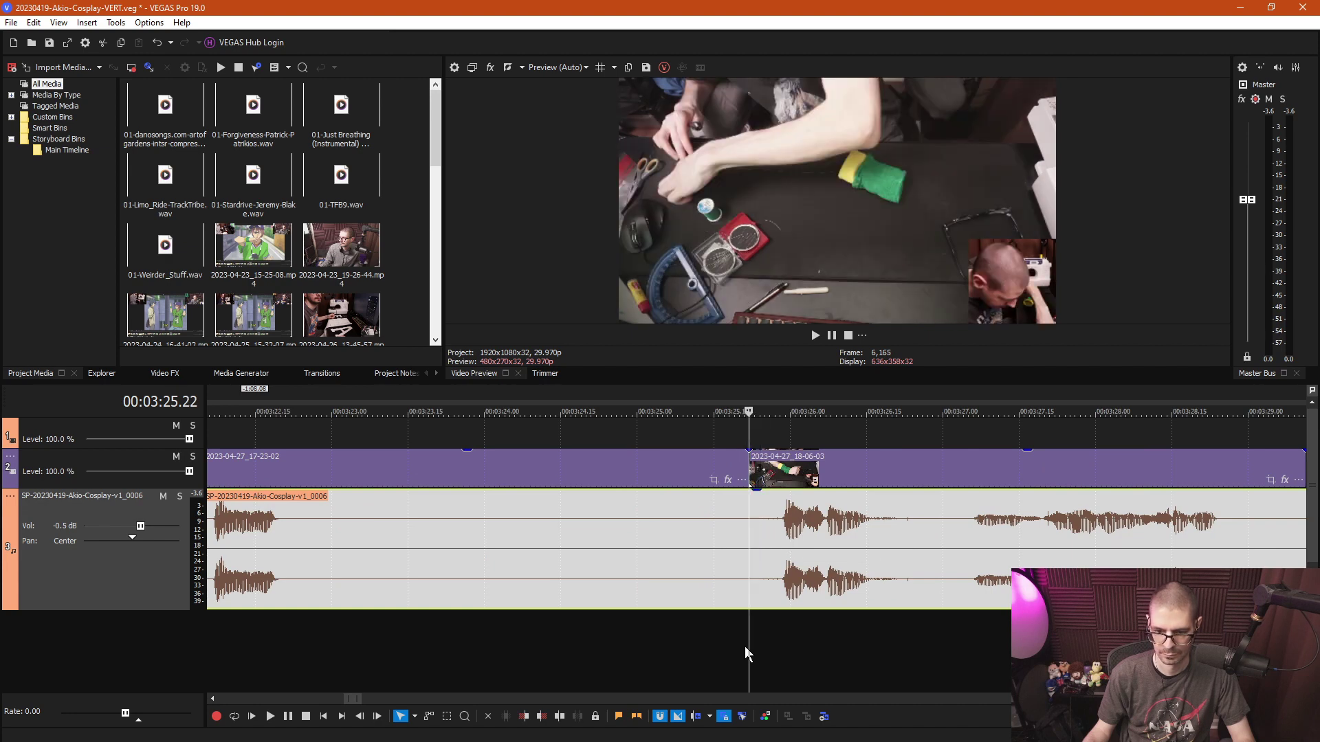
pyautogui.press('s')
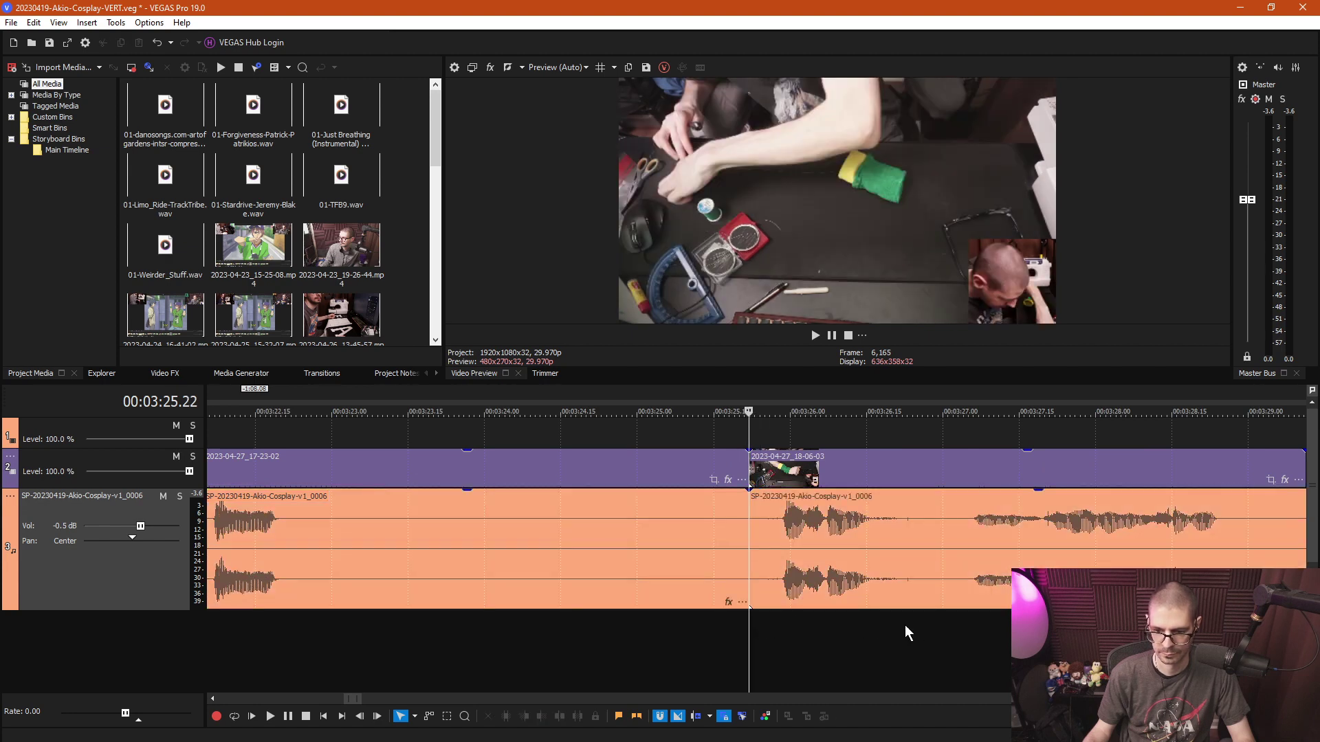
# Delete all video and audio between 00:01:57.03 and the split at 00:03:25.22.
pyautogui.scroll(-10, 904, 633)
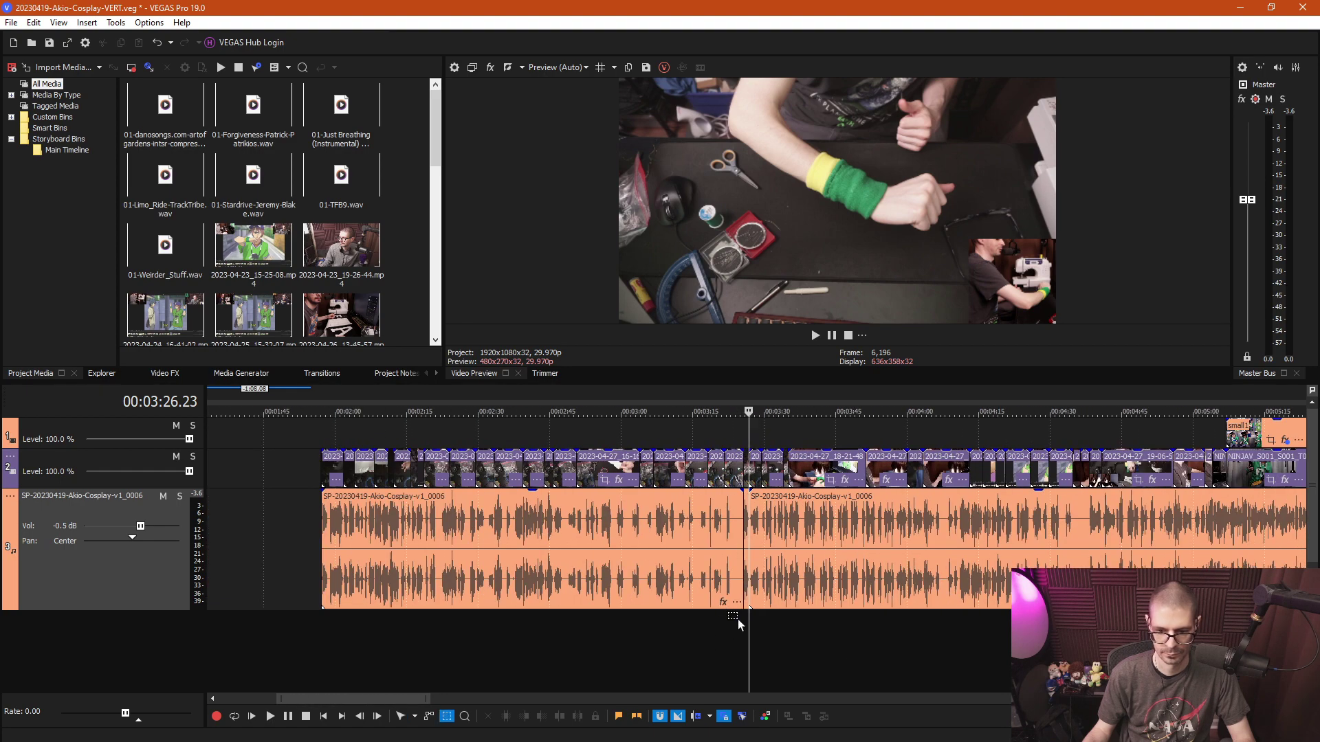
pyautogui.moveTo(737, 620); pyautogui.dragTo(352, 374)
pyautogui.click(593, 514)
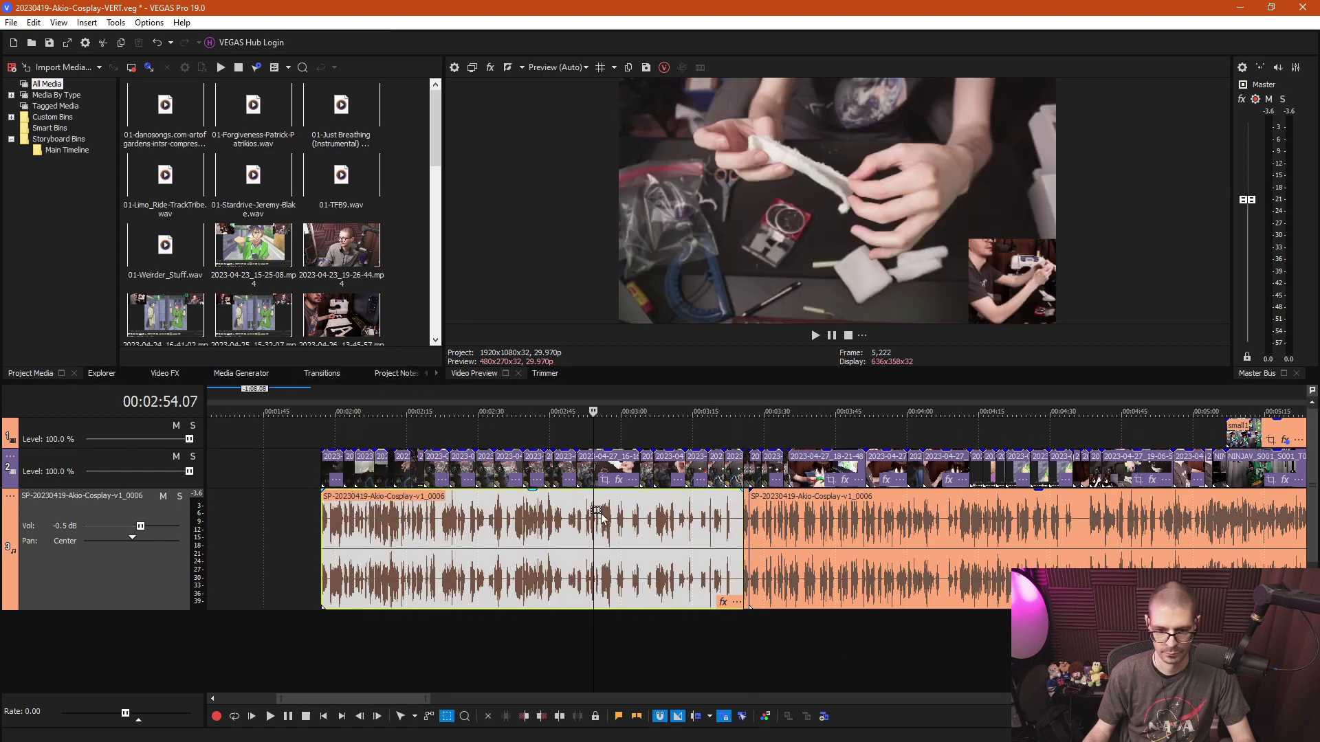
pyautogui.moveTo(741, 621); pyautogui.dragTo(278, 357)
pyautogui.press('Delete')
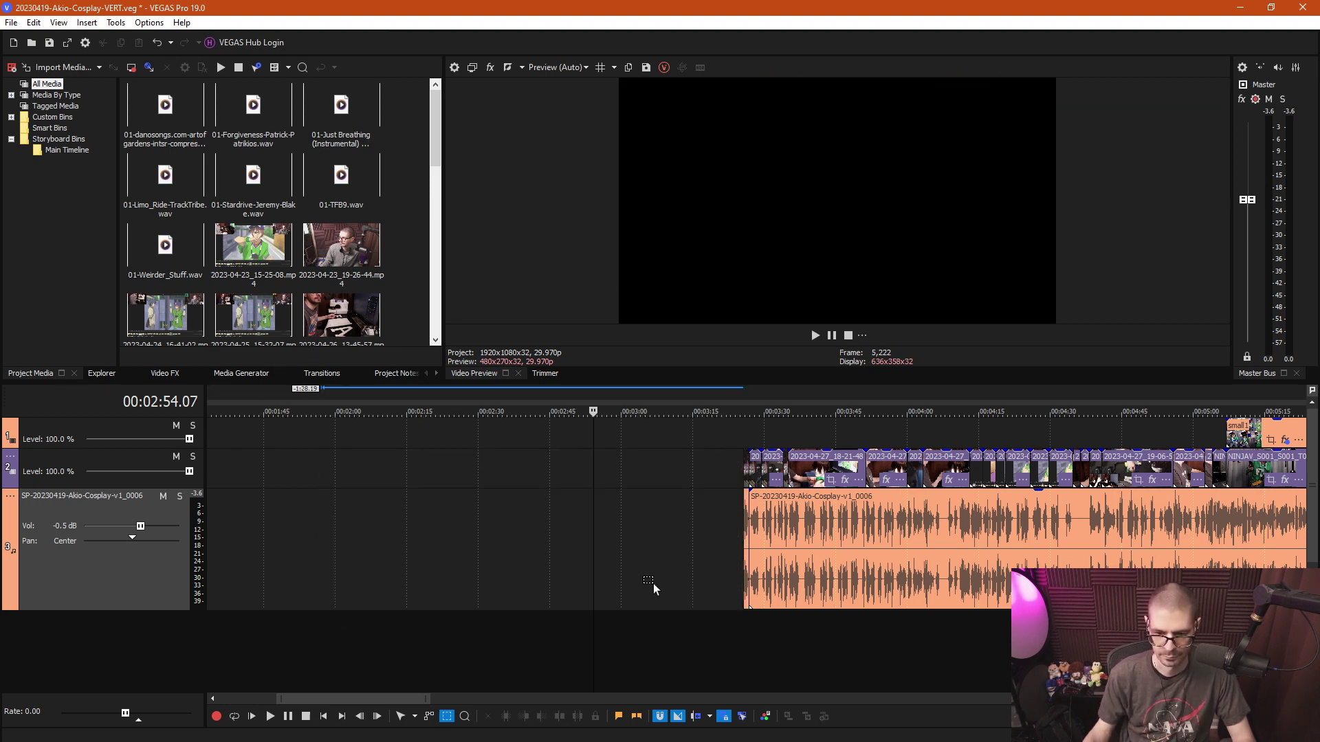
# Return to the normal editing tool and shift the wristband clip and all remaining footage back to follow the kept footage at 00:00:48.25.
pyautogui.scroll(3, 637, 546)
pyautogui.scroll(1, 636, 546)
pyautogui.hotkey('ctrl', 'd')
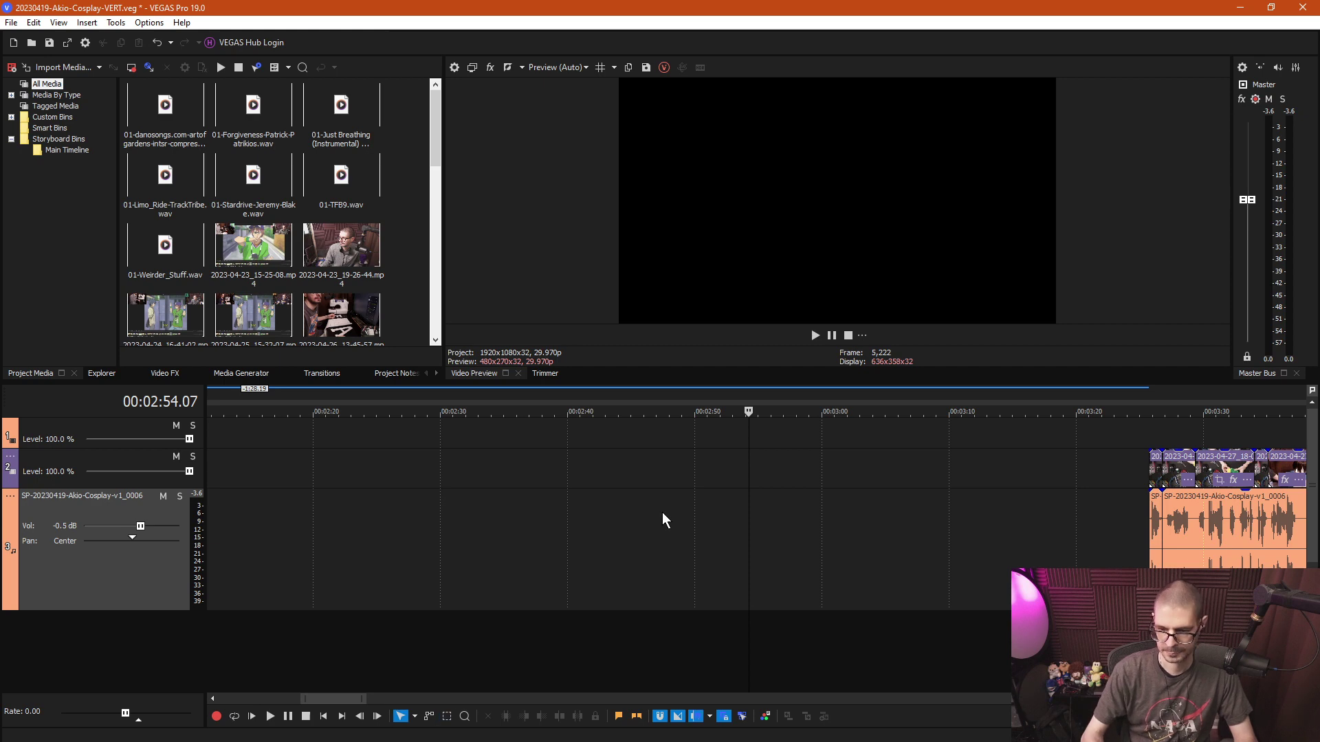
pyautogui.moveTo(1157, 522); pyautogui.dragTo(344, 496)
pyautogui.click(344, 474)
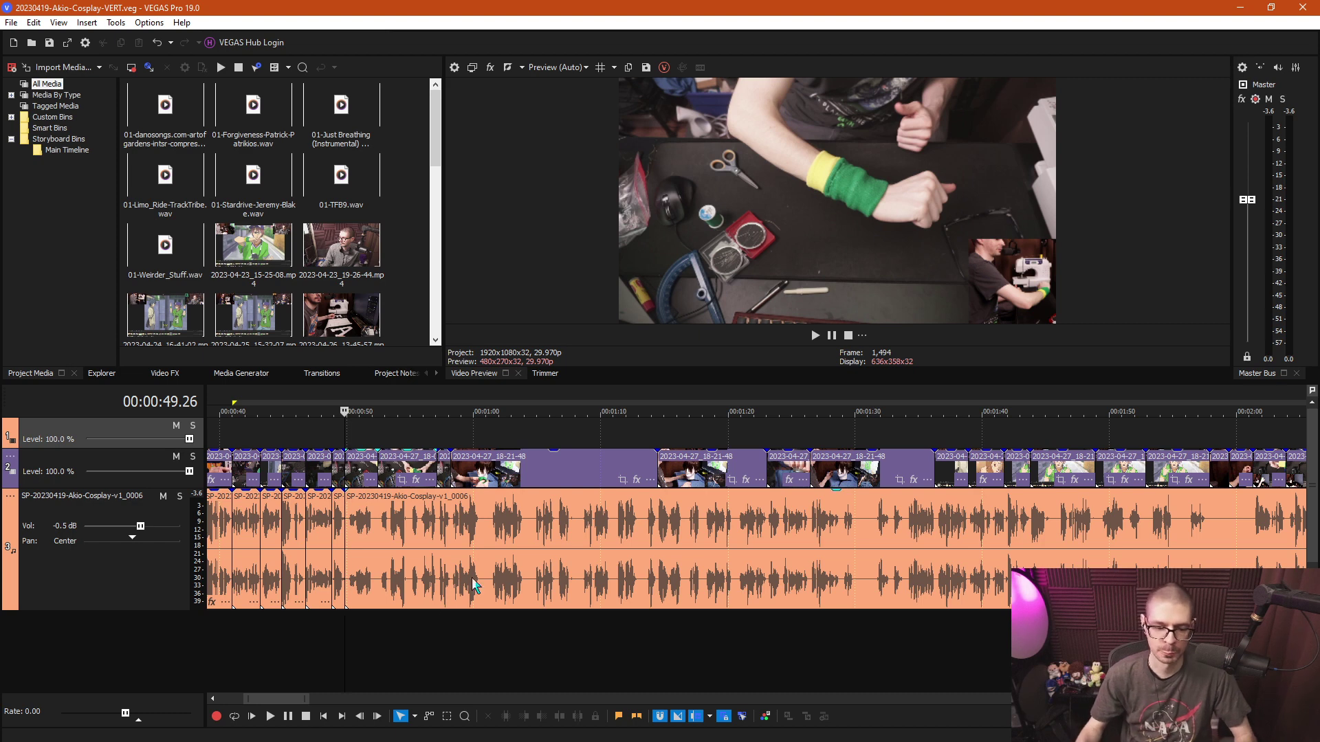
# Play the wig section from about 00:01:02 and again from about 00:01:15 to find the next line to keep.
pyautogui.scroll(-2, 601, 512)
pyautogui.click(797, 437)
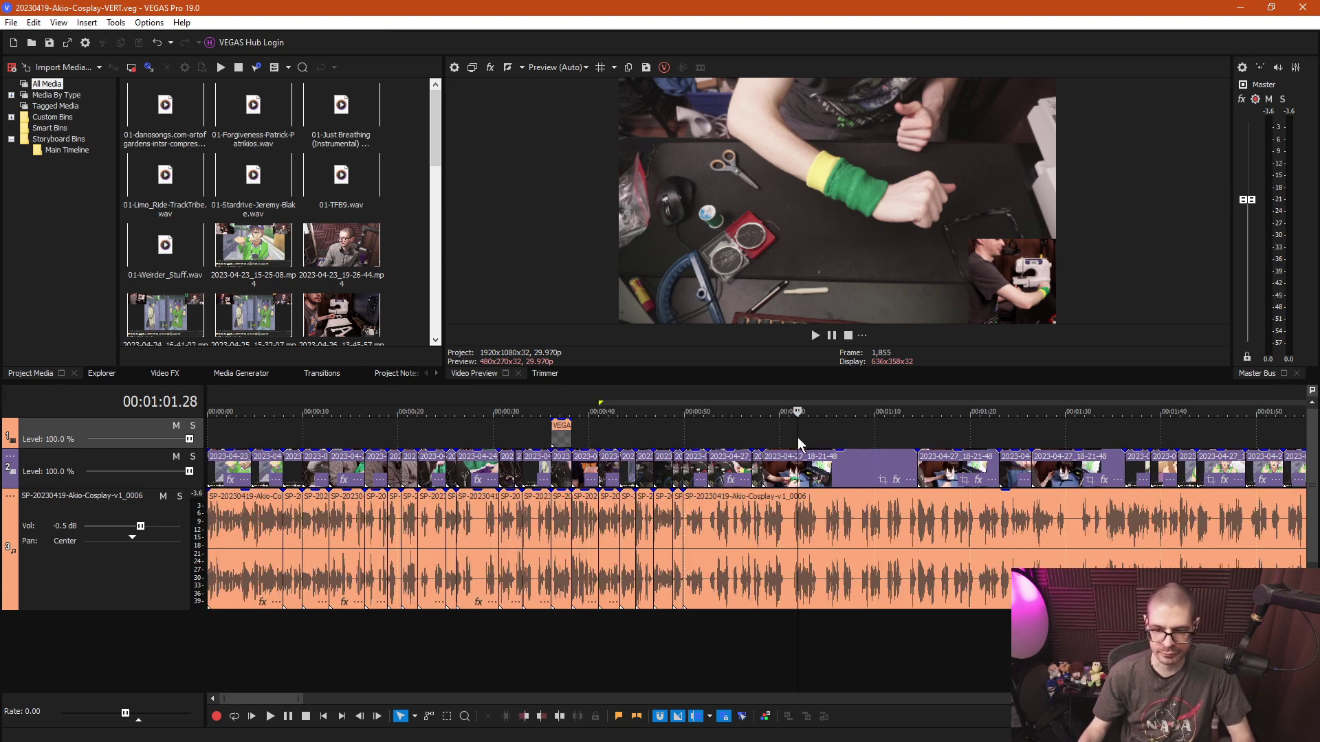
pyautogui.press('space')
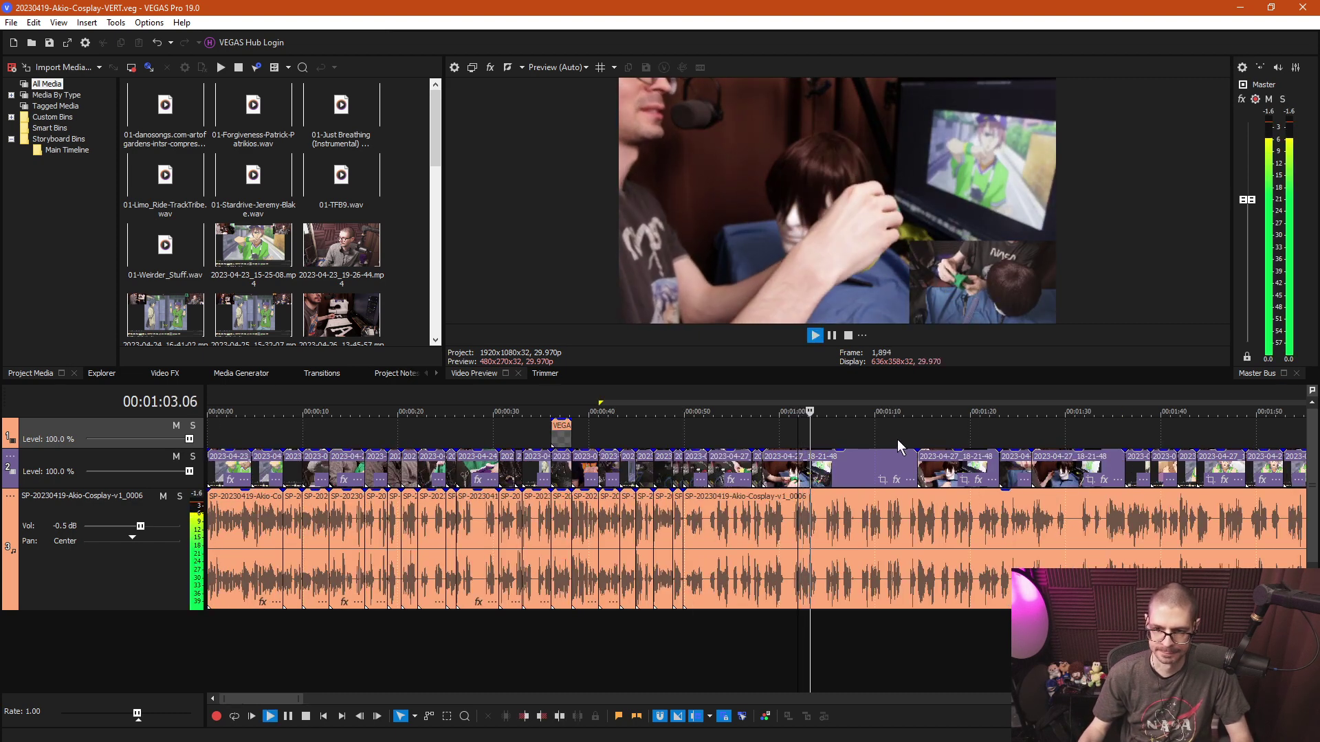
pyautogui.press('Return')
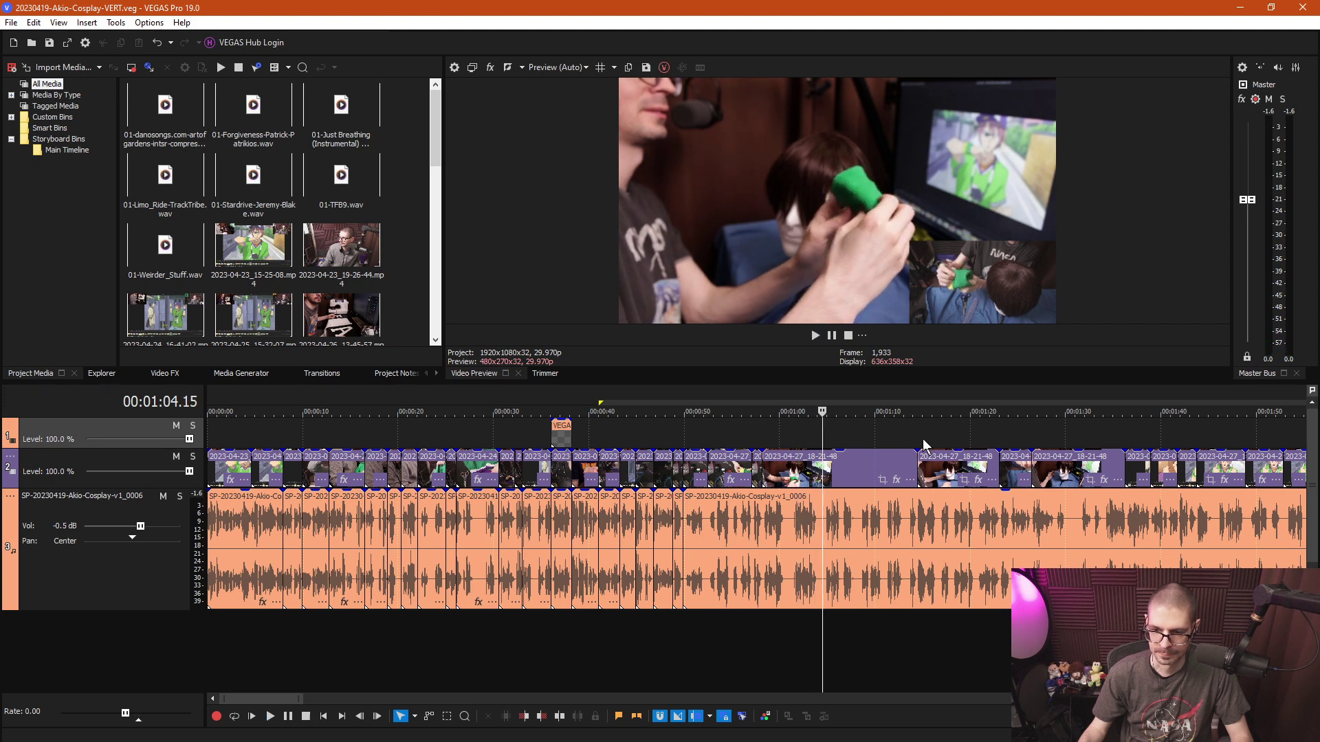
pyautogui.click(922, 438)
pyautogui.press('space')
# Isolate the narration line in the wig section by splitting all tracks at 00:01:18.07 and 00:01:20.11.
pyautogui.scroll(3, 954, 454)
pyautogui.scroll(4, 876, 468)
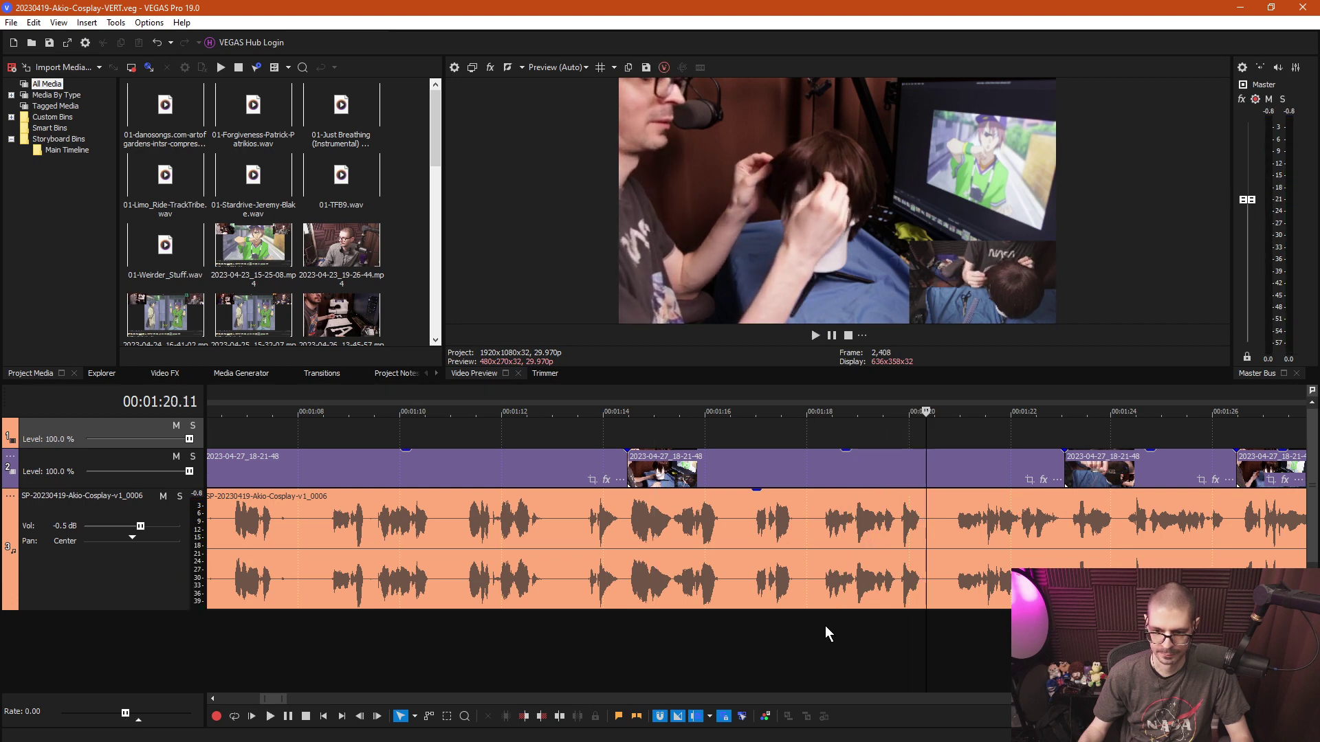
pyautogui.moveTo(825, 626); pyautogui.dragTo(818, 627)
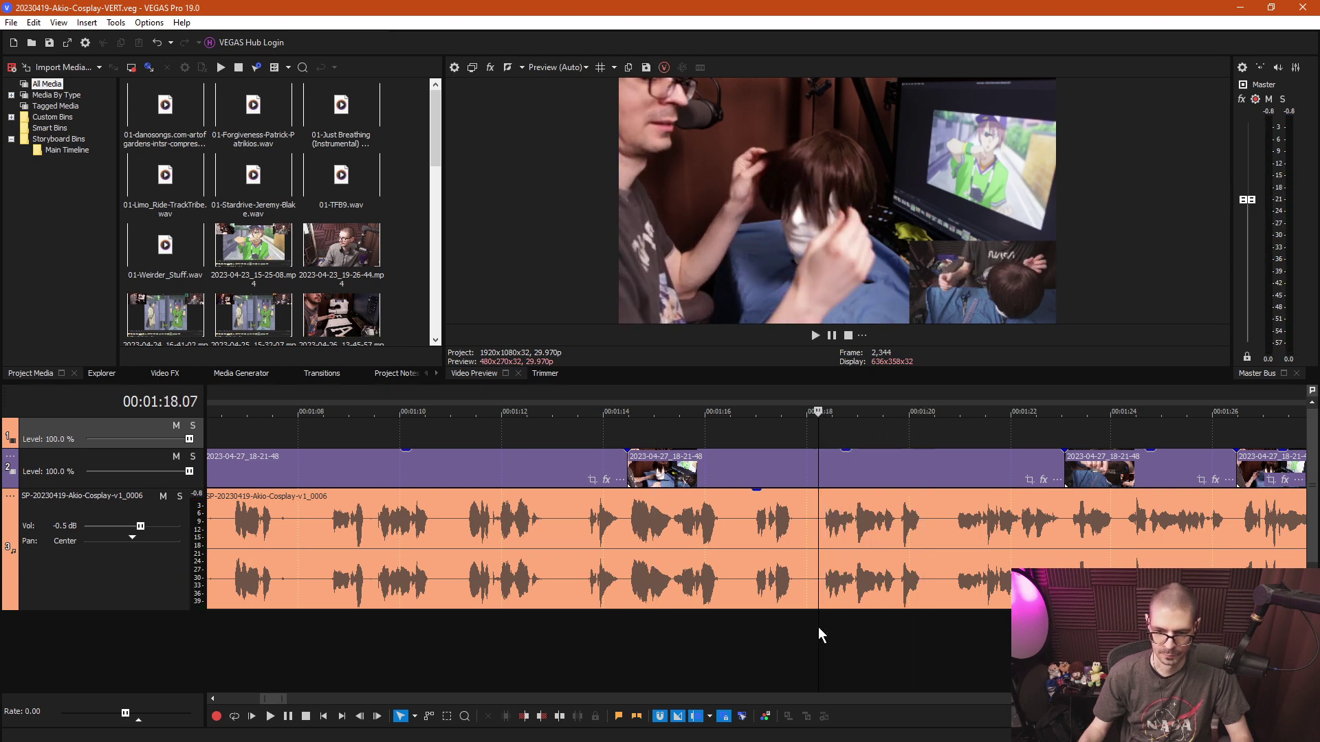
pyautogui.press('s')
pyautogui.click(926, 645)
# Ripple-delete the video and audio between the wristband clip's end at 00:00:49.26 and the split at 00:01:18.07.
pyautogui.scroll(-5, 800, 634)
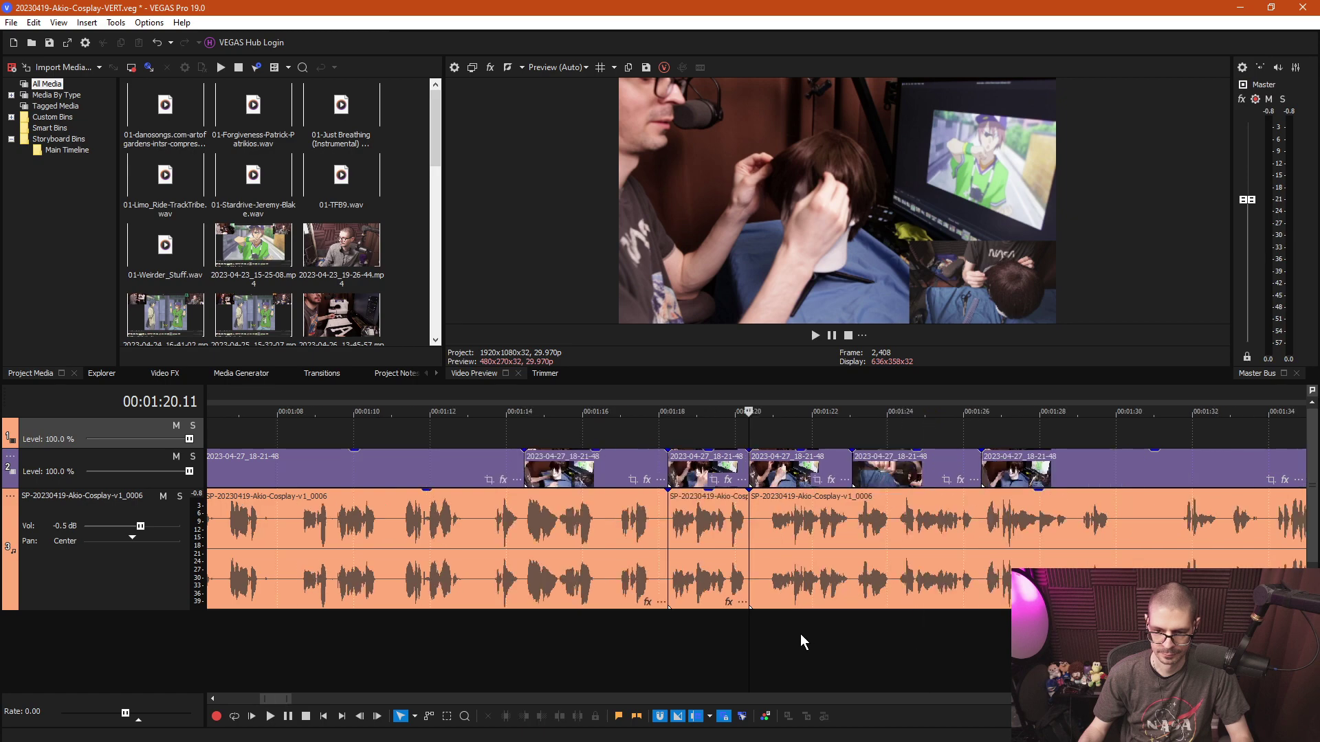
pyautogui.press('d')
pyautogui.press('d')
pyautogui.moveTo(481, 525); pyautogui.dragTo(844, 638)
pyautogui.press('Delete')
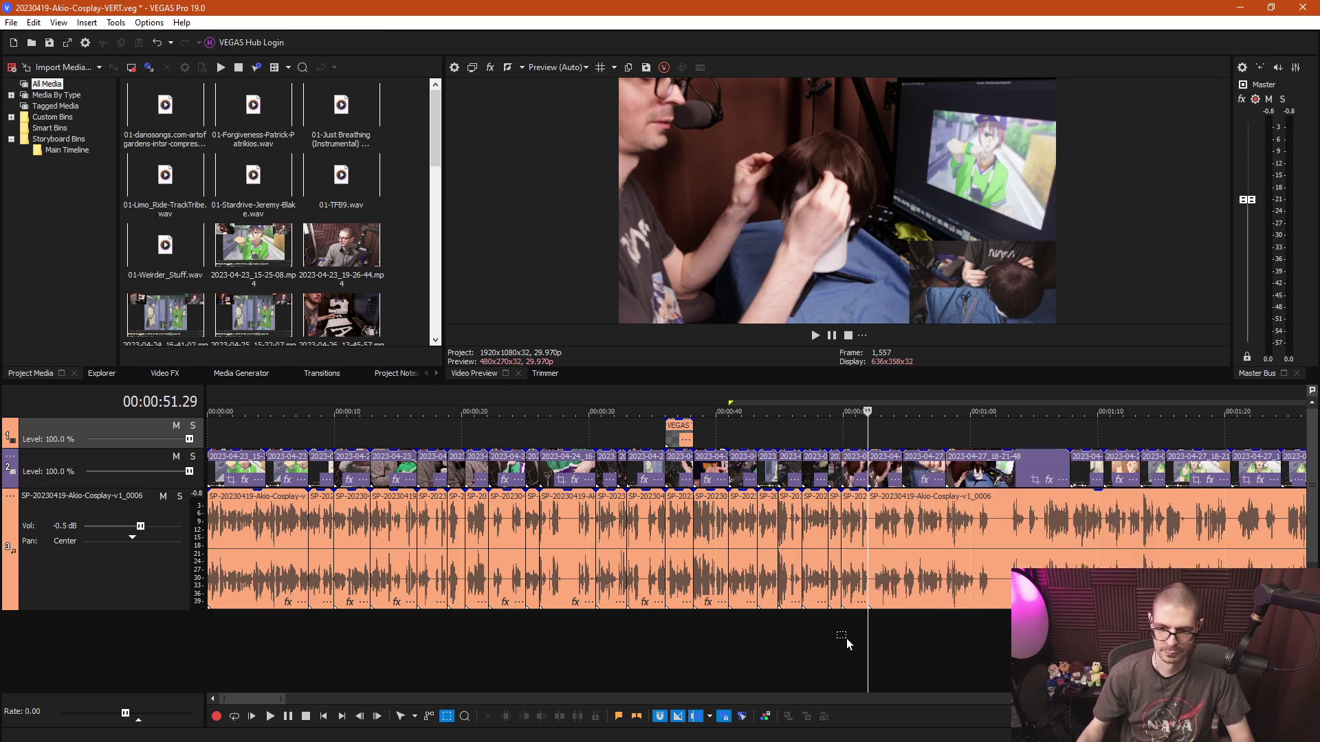
# Return to the normal editing tool and play the end of the kept wig clip at about 00:00:51 to check it.
pyautogui.hotkey('ctrl', 'd')
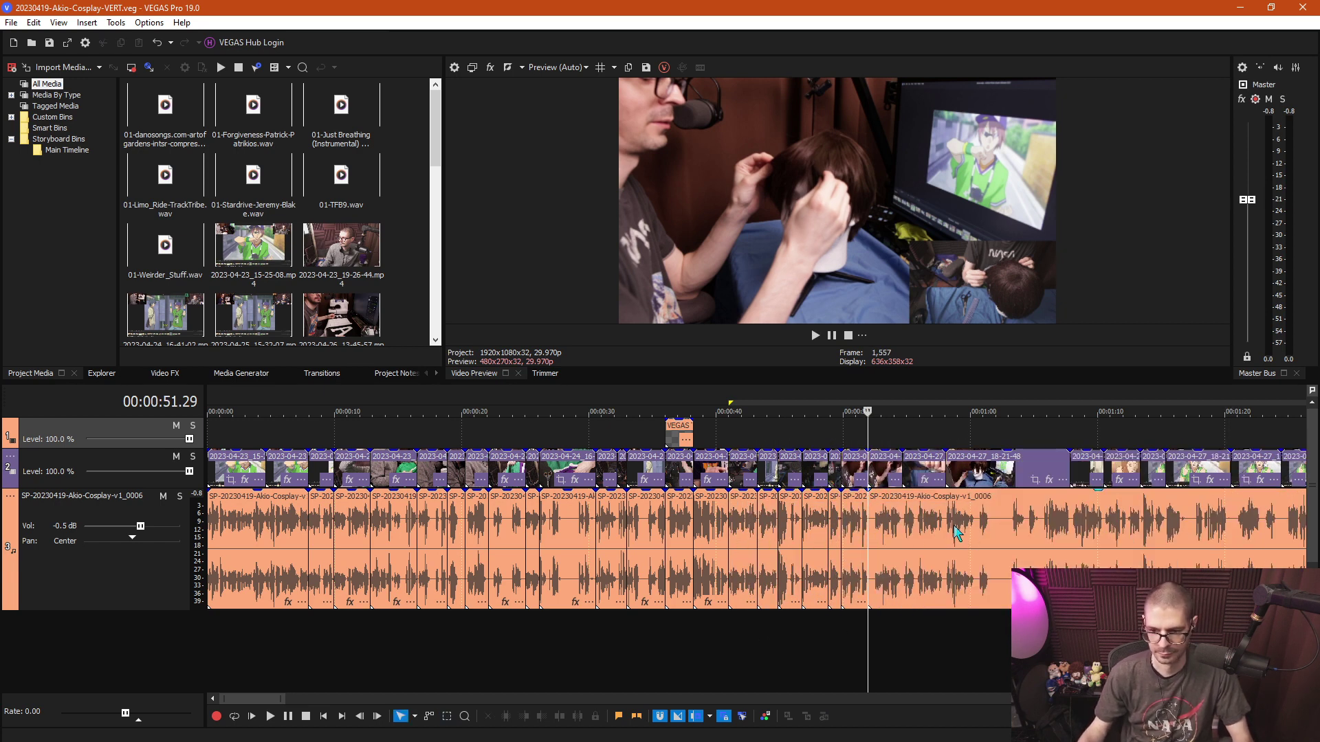
pyautogui.click(876, 522)
pyautogui.scroll(5, 728, 530)
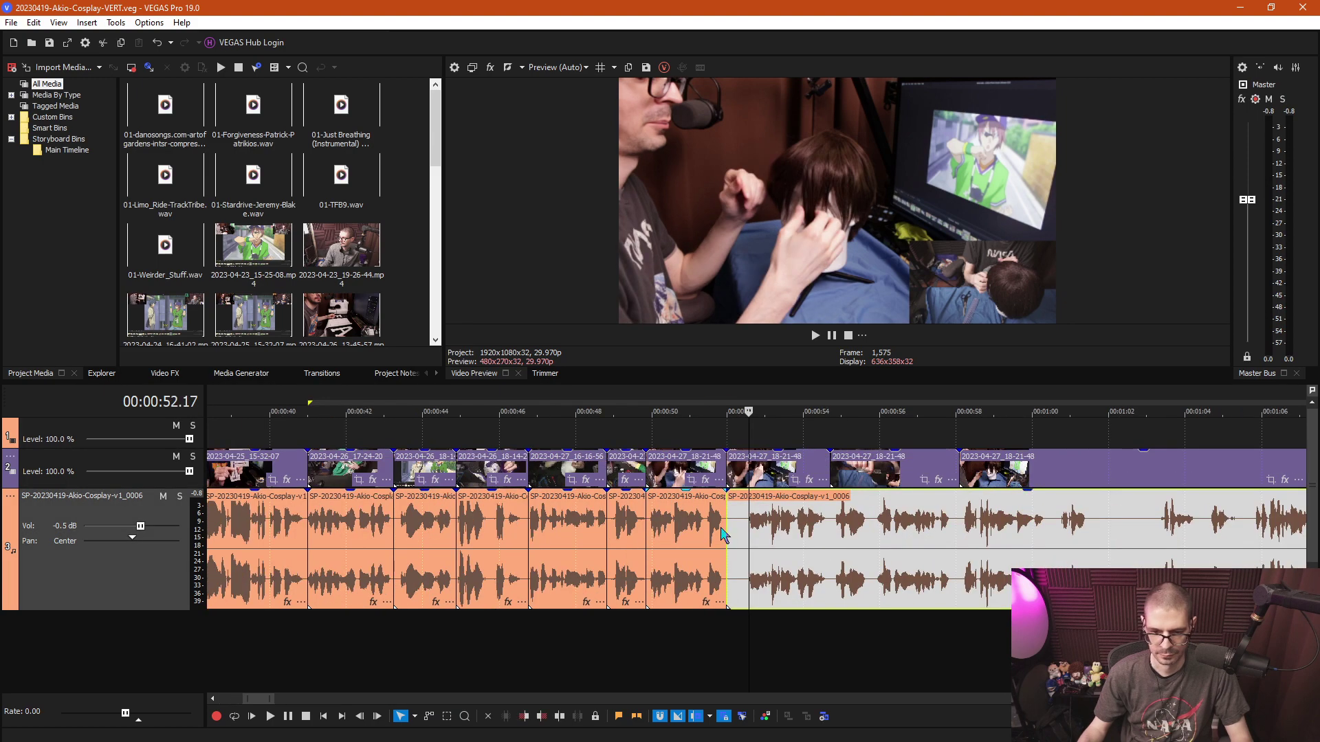
pyautogui.click(702, 526)
pyautogui.press('space')
pyautogui.press('space')
# Play the footage from about 00:01:35 and again from about 00:01:57 to find the next narration line to keep.
pyautogui.scroll(-5, 733, 543)
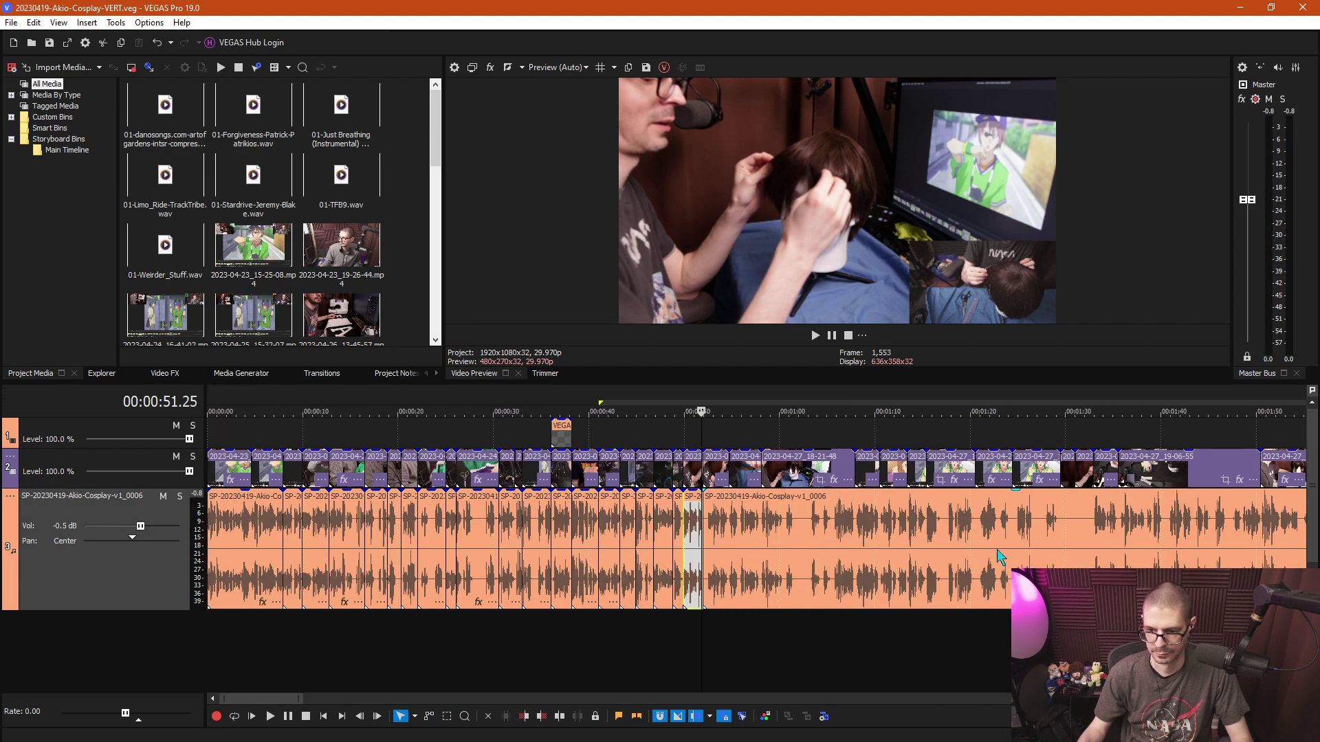
pyautogui.click(1119, 527)
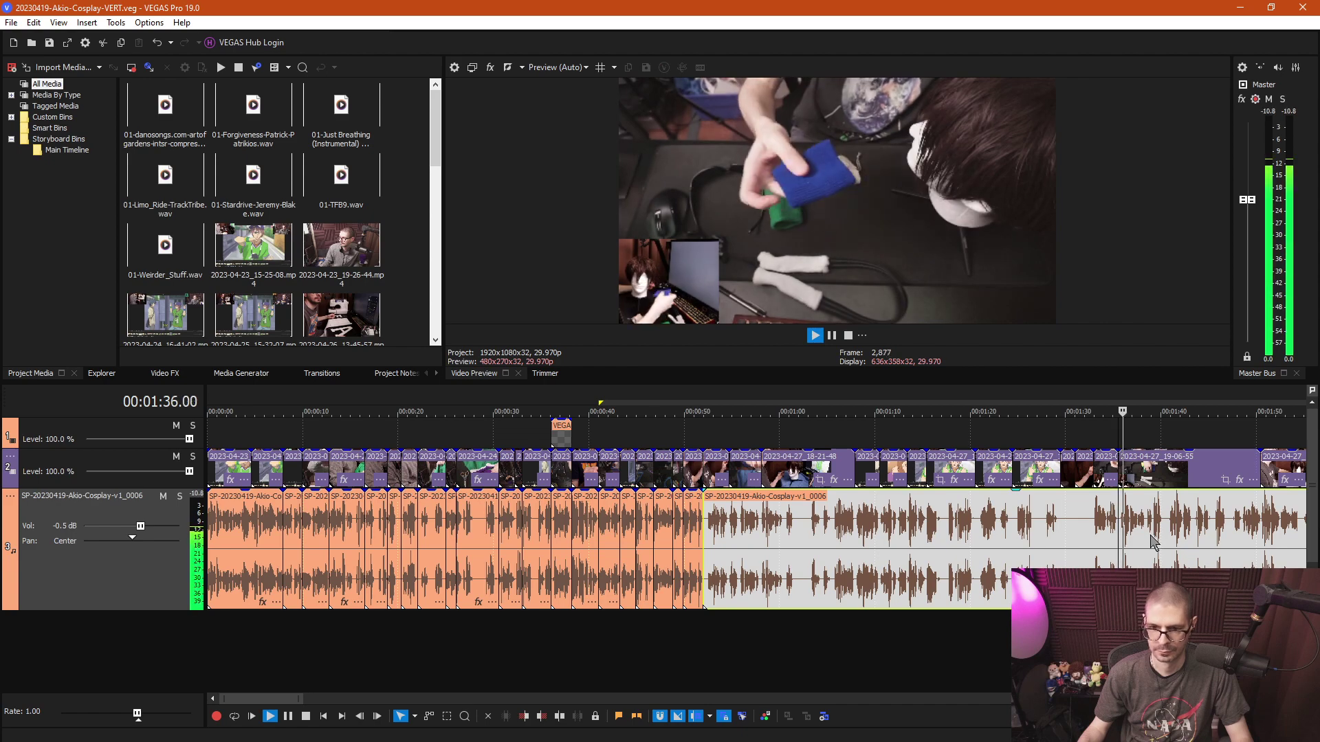
pyautogui.scroll(2, 967, 548)
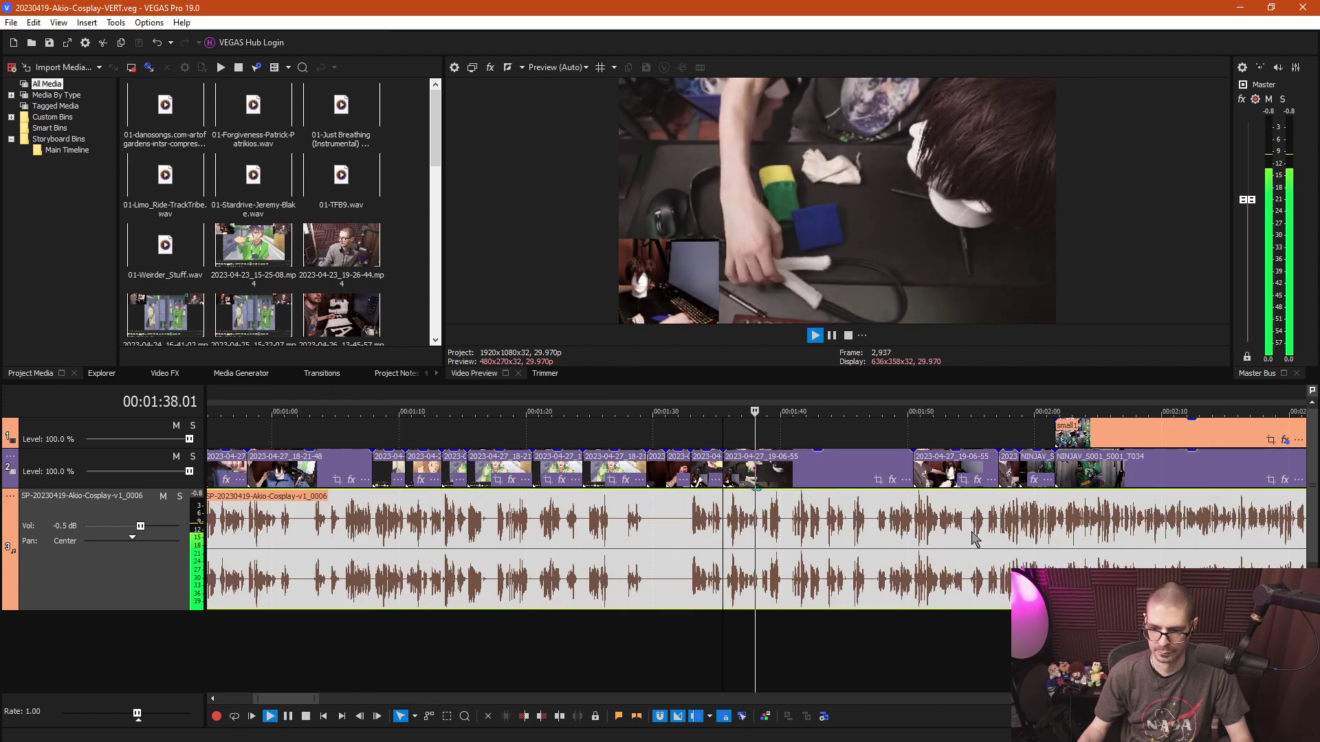
pyautogui.press('Return')
pyautogui.press('Return')
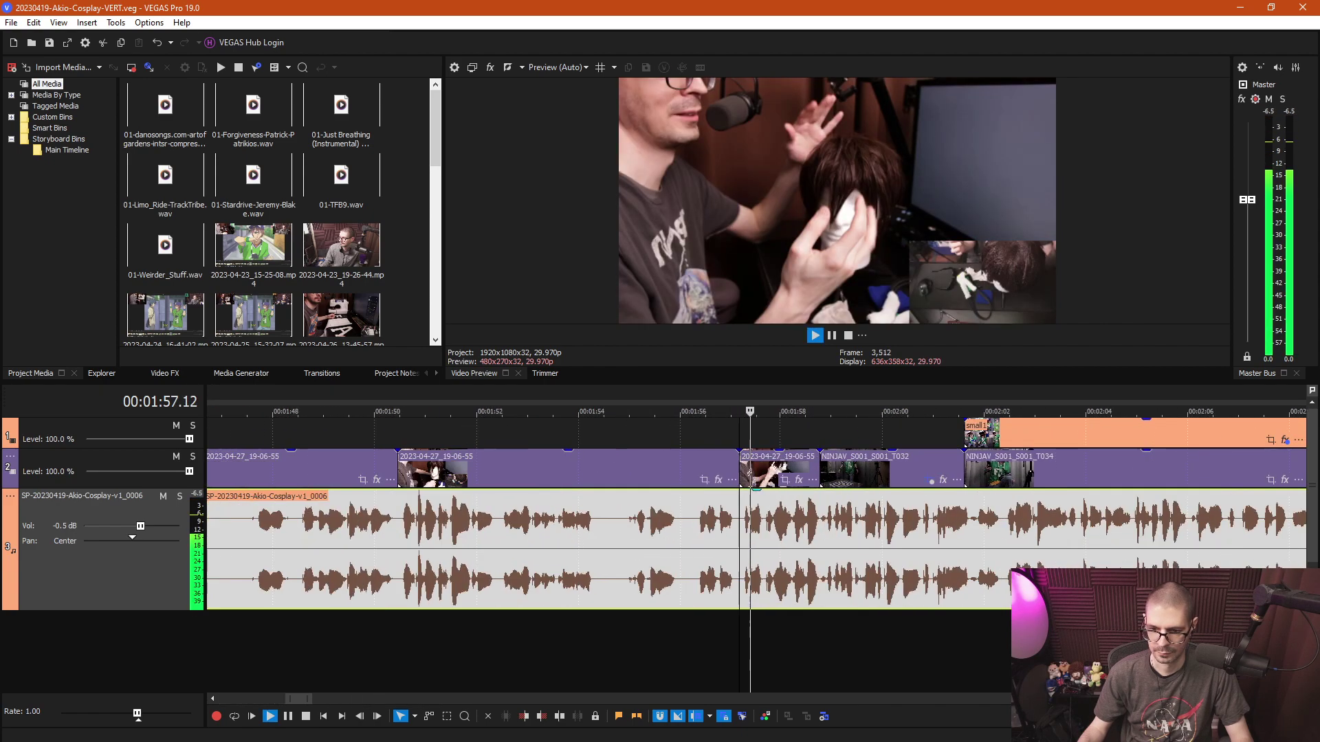
pyautogui.scroll(3, 962, 564)
pyautogui.press('Return')
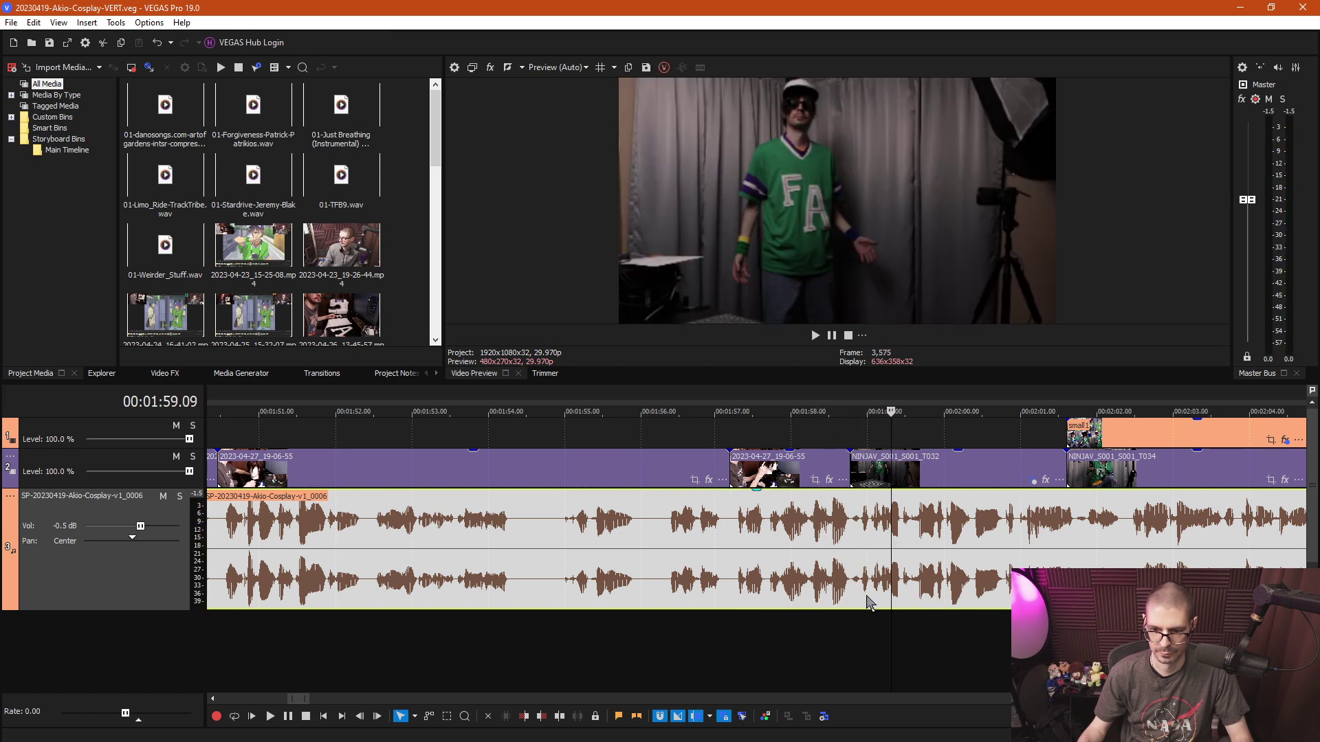
# Isolate the narration line over the finished-costume footage by splitting all tracks at 00:01:58.23 and 00:02:00.23.
pyautogui.click(851, 636)
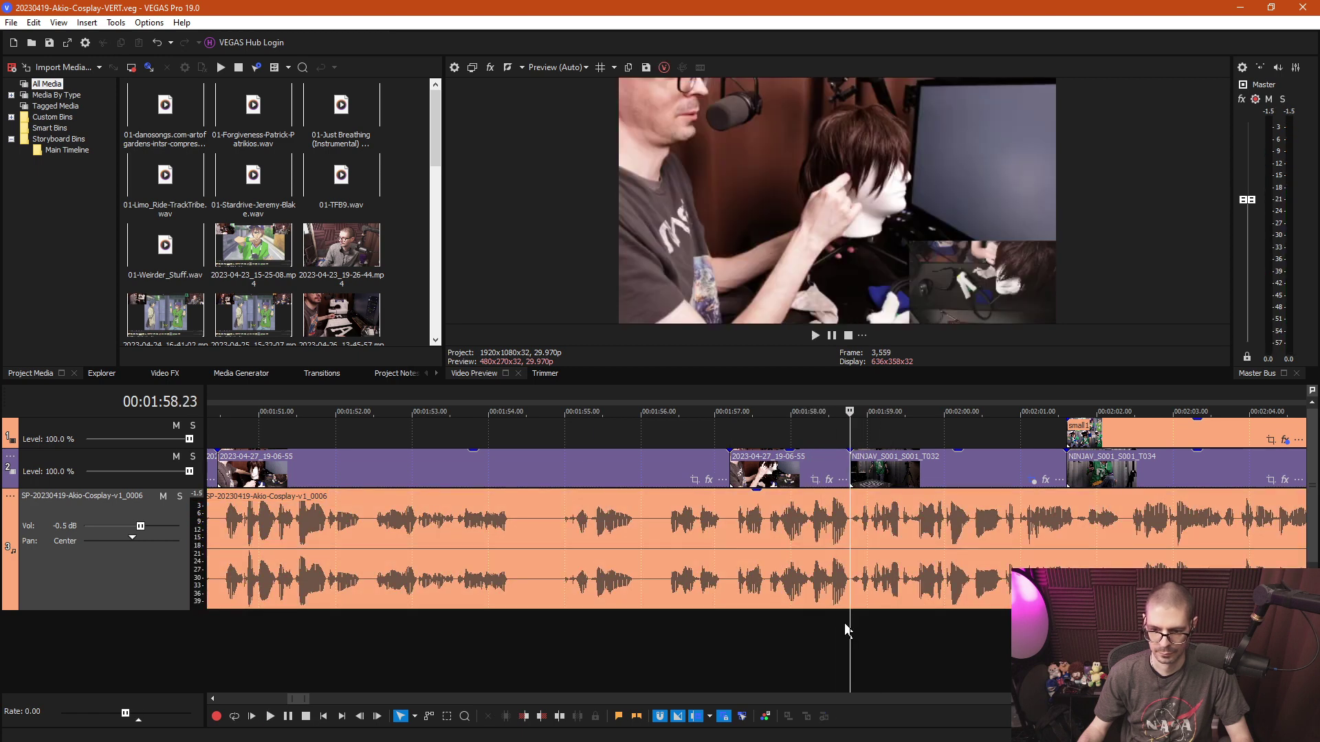
pyautogui.press('s')
pyautogui.press('Return')
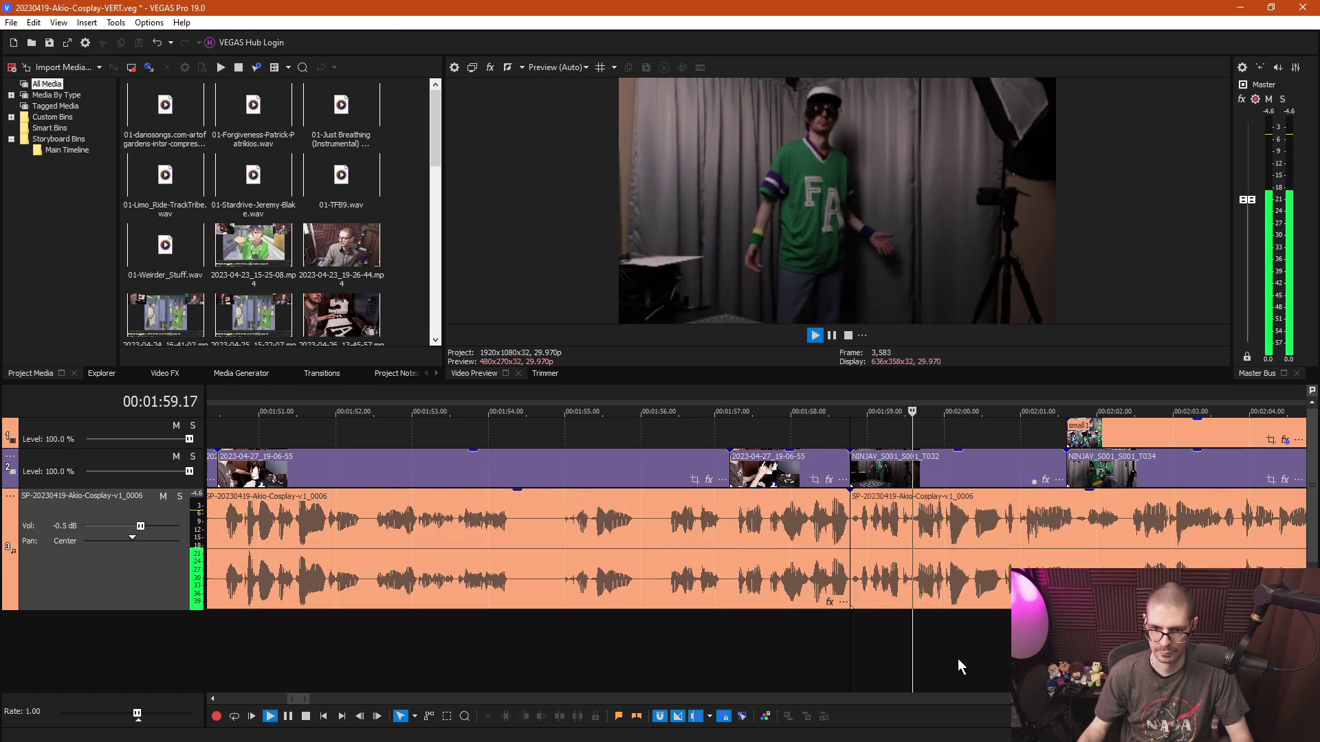
pyautogui.press('Return')
pyautogui.press('Up')
pyautogui.press('Up')
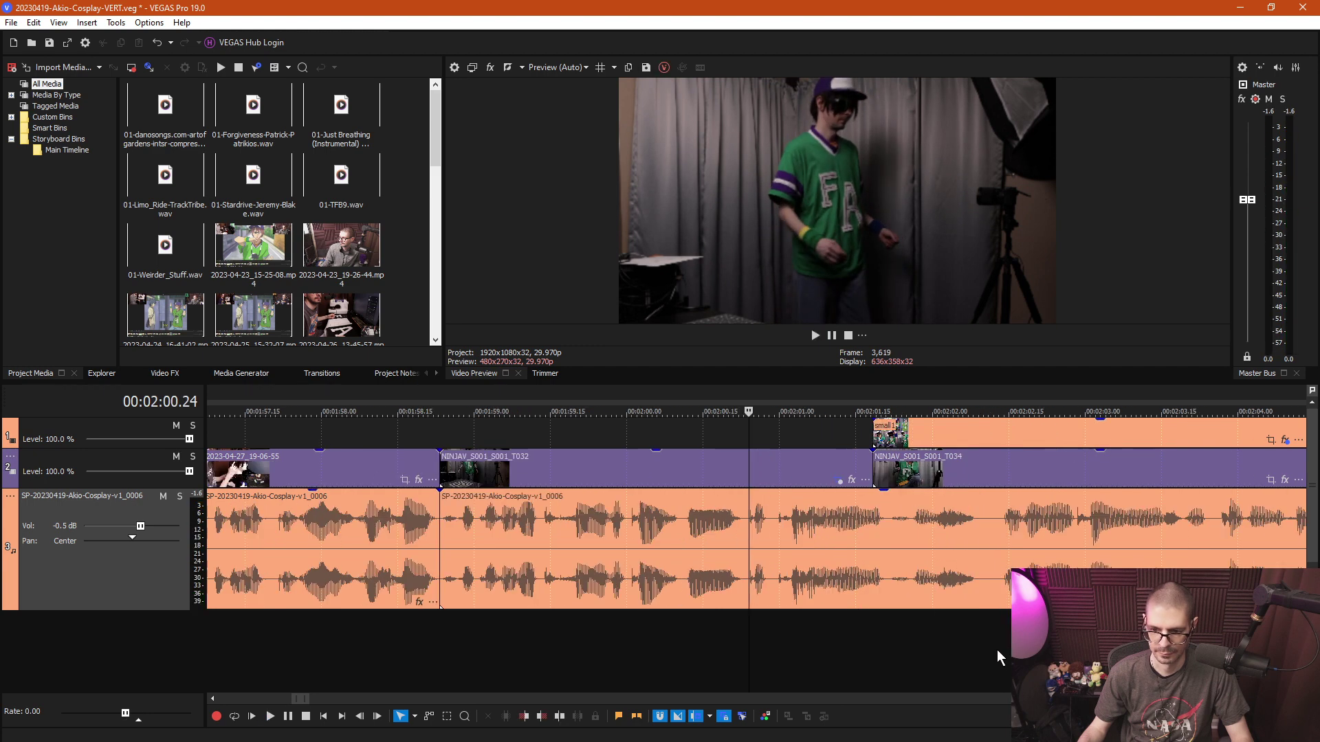
pyautogui.click(740, 625)
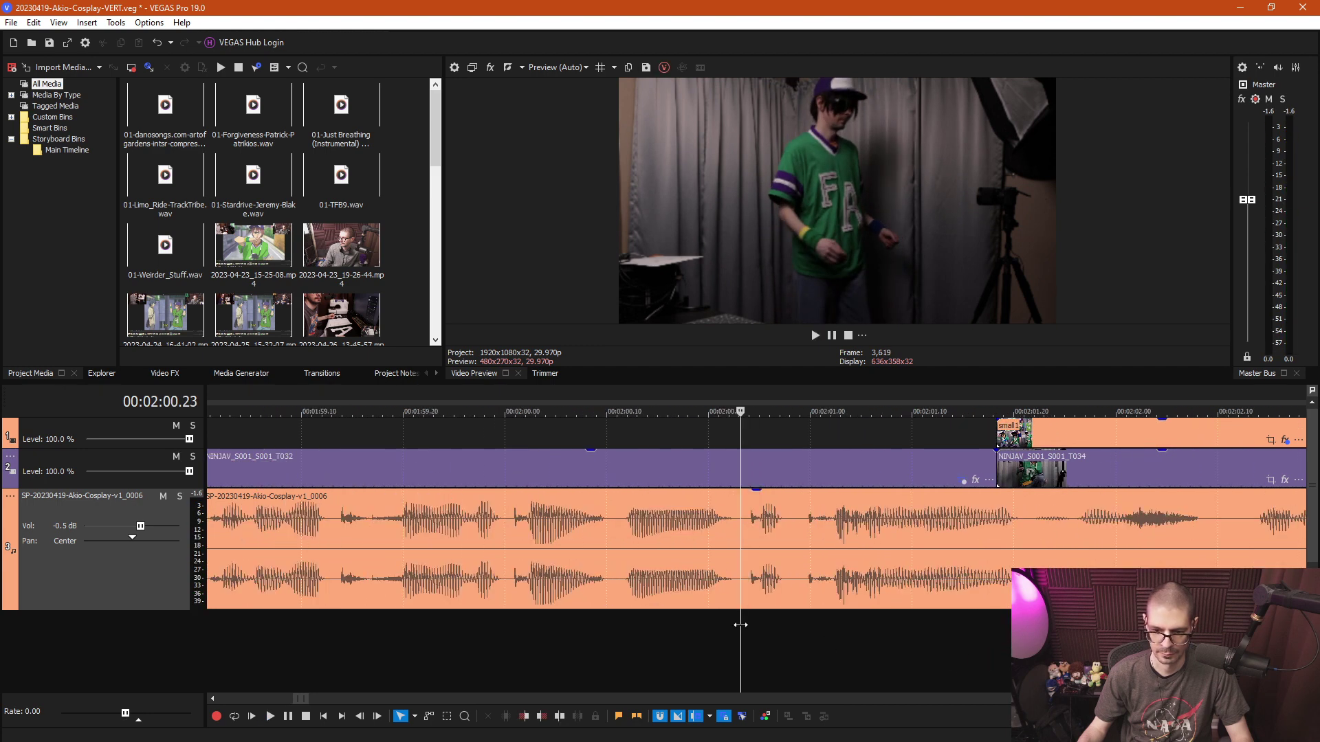
pyautogui.press('s')
pyautogui.press('Down')
pyautogui.press('Down')
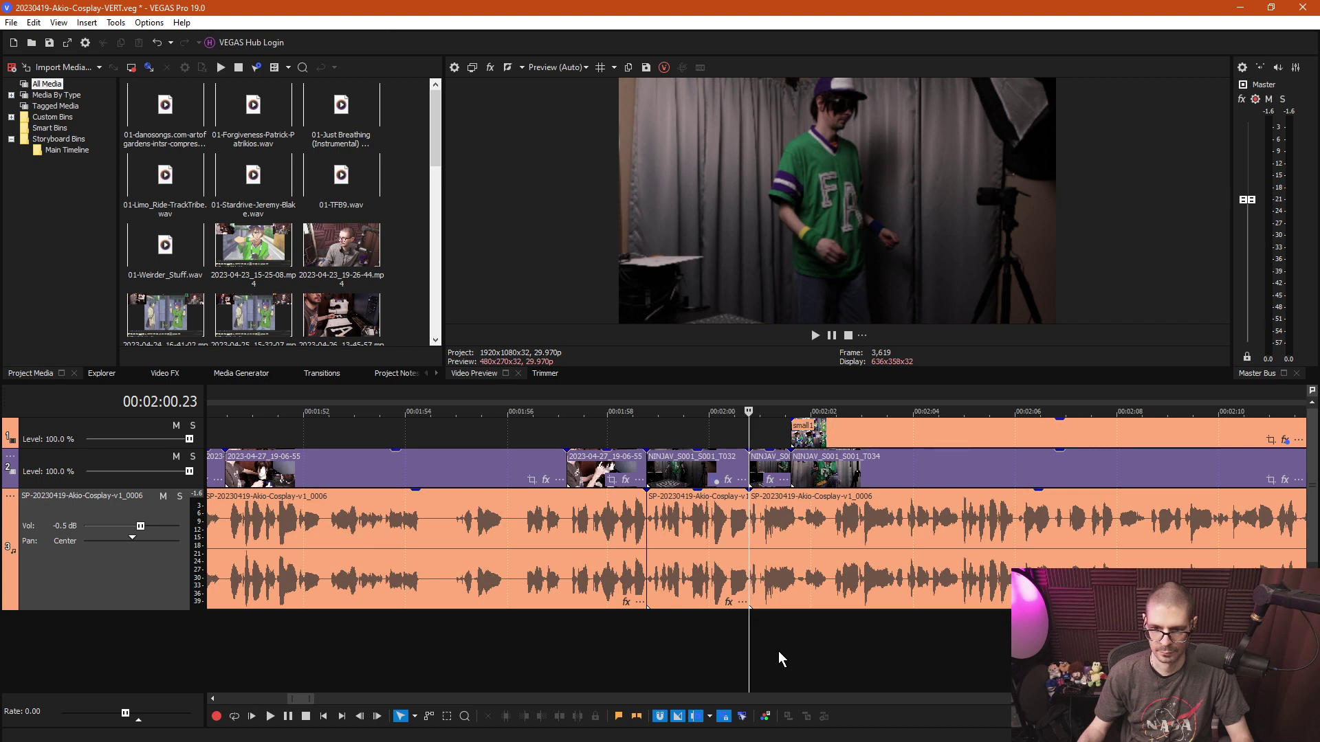
# Play the footage following the split at 00:02:00.23 up to about 00:02:02 to check what follows.
pyautogui.press('Return')
pyautogui.press('Return')
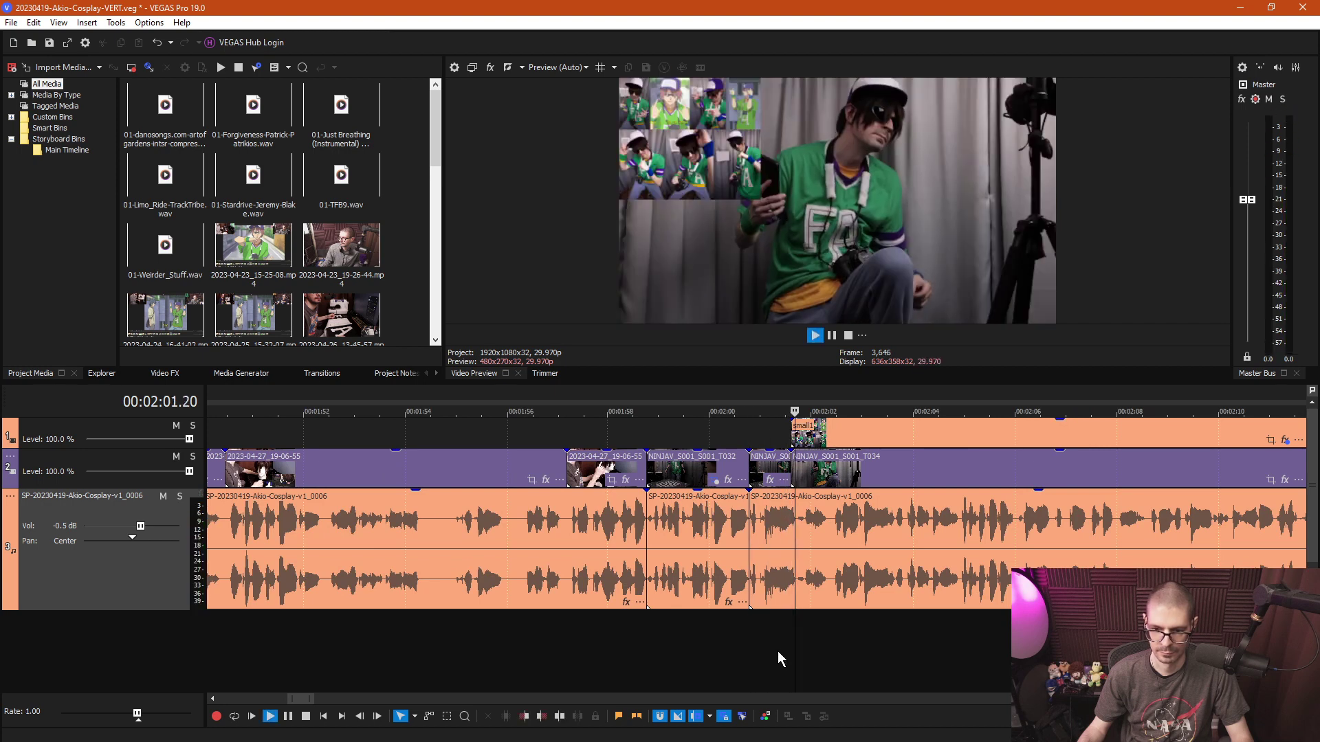
pyautogui.press('Return')
pyautogui.press('Return')
# Ripple-delete the video and audio between the wig clip's end at about 00:00:52 and the split at 00:01:58.23.
pyautogui.press('Down')
pyautogui.press('Down')
pyautogui.press('Down')
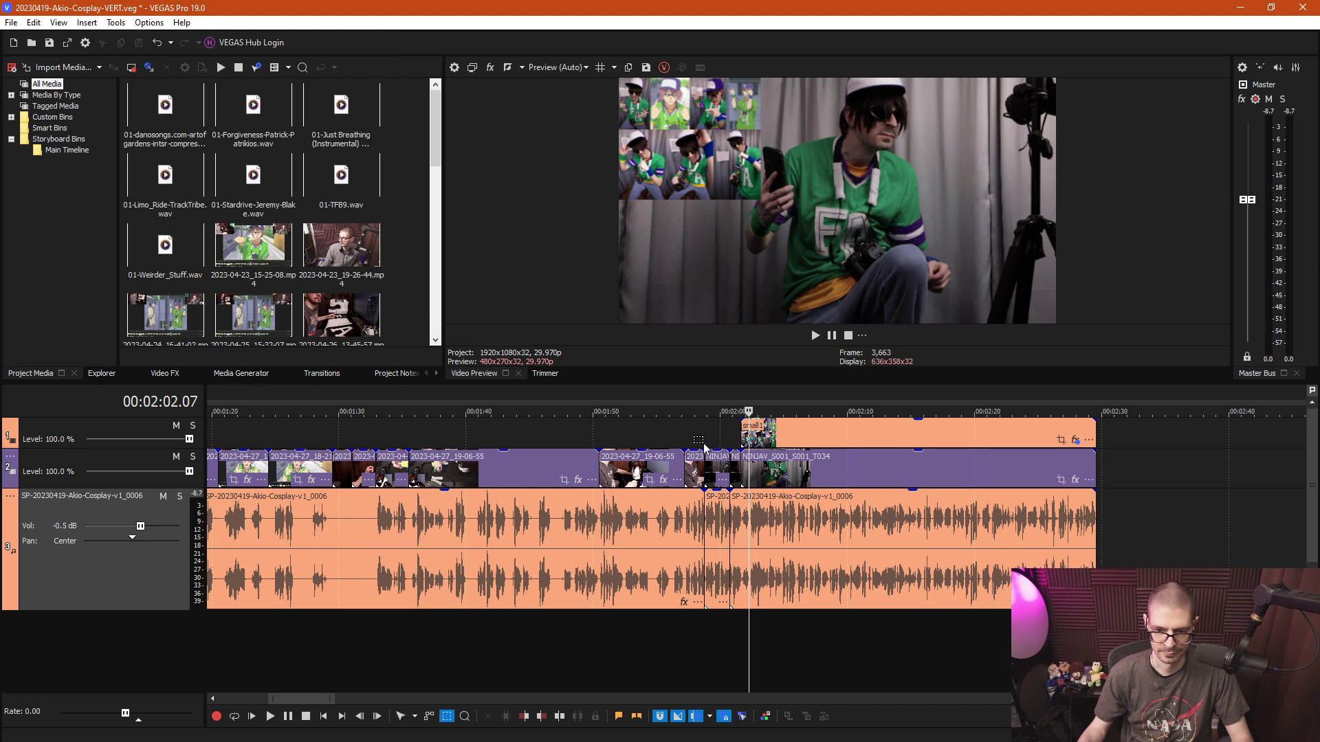
pyautogui.moveTo(43, 628); pyautogui.dragTo(892, 658)
pyautogui.press('Delete')
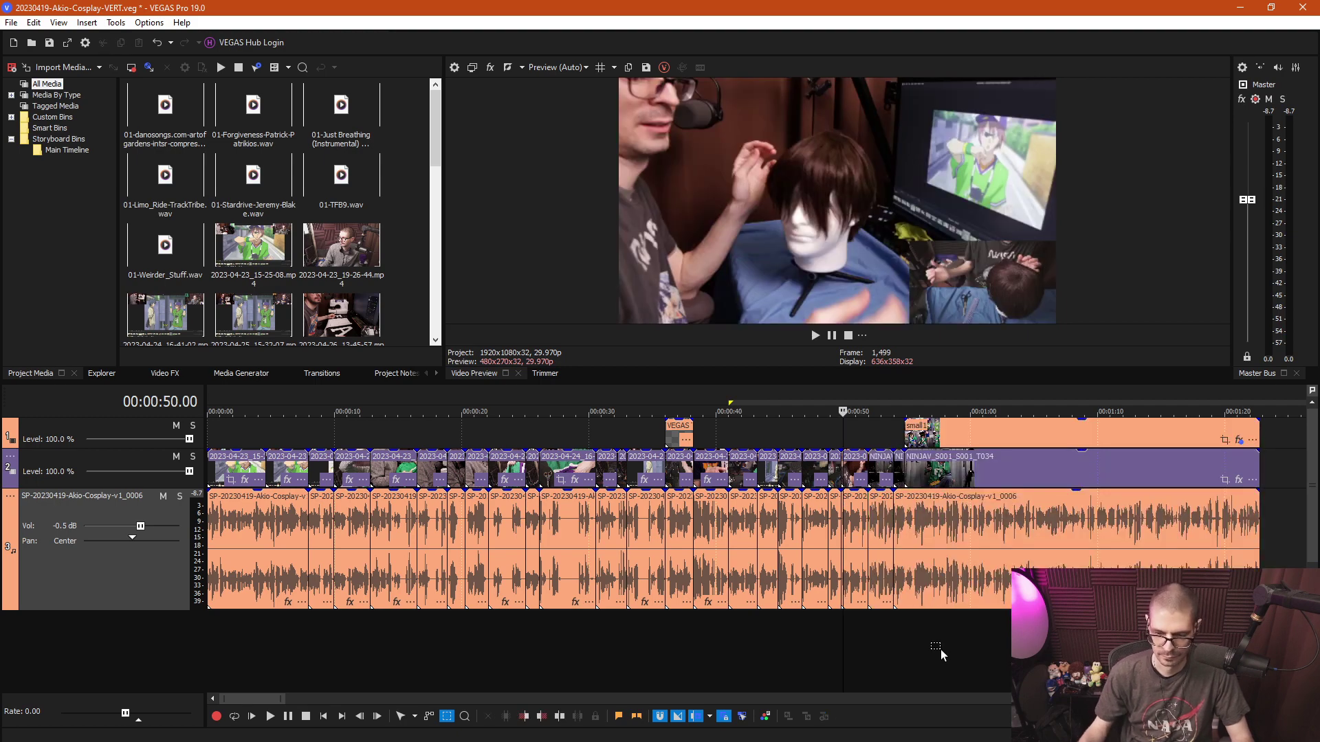
# Play the closing section from about 00:01:02 to 00:01:07 to find where the final line to keep begins.
pyautogui.click(1001, 539)
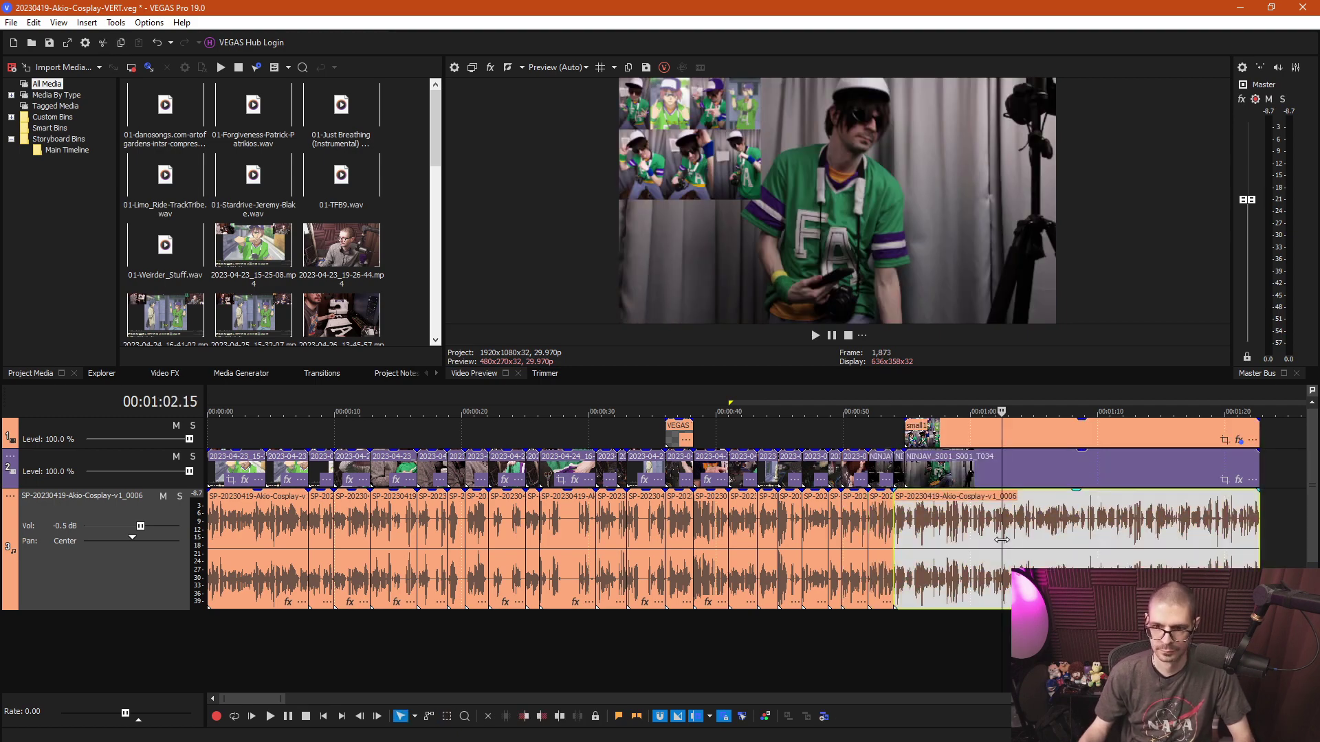
pyautogui.scroll(5, 1001, 539)
pyautogui.press('space')
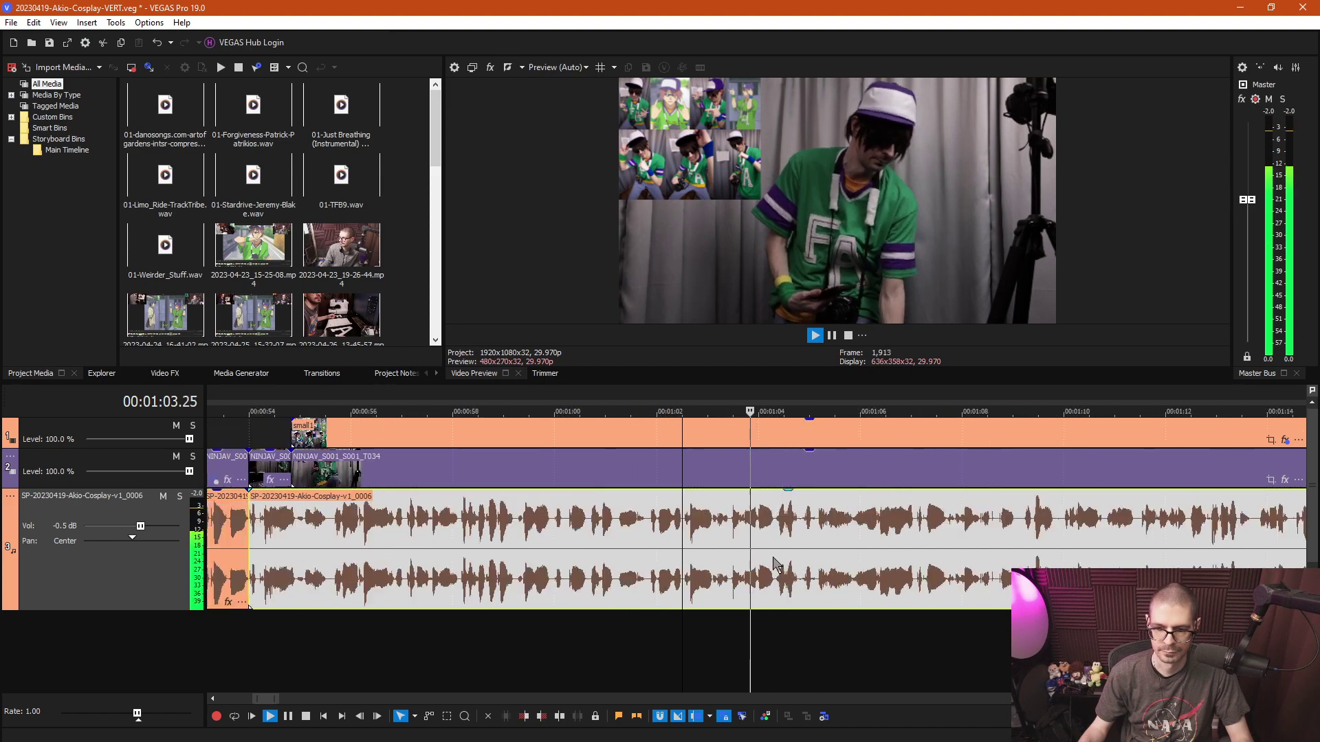
pyautogui.scroll(-4, 774, 563)
pyautogui.press('space')
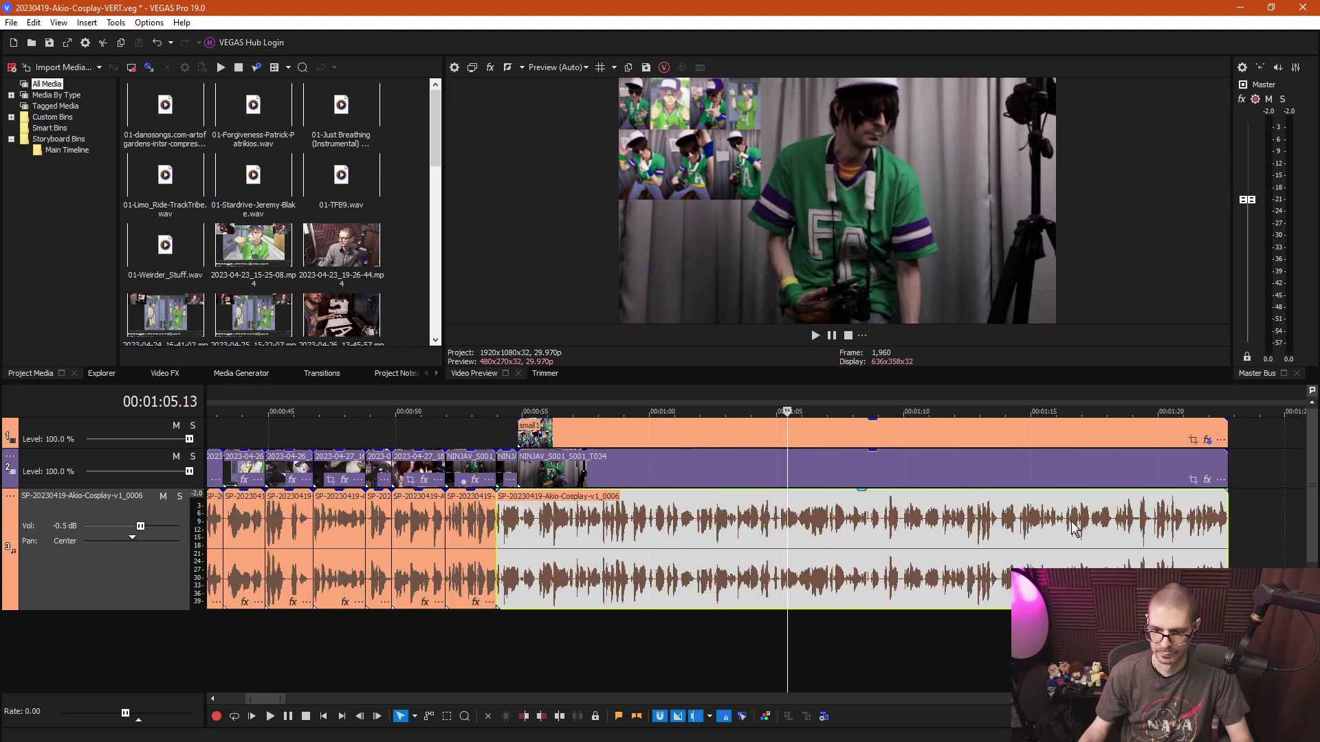
pyautogui.press('space')
pyautogui.scroll(4, 825, 537)
pyautogui.press('space')
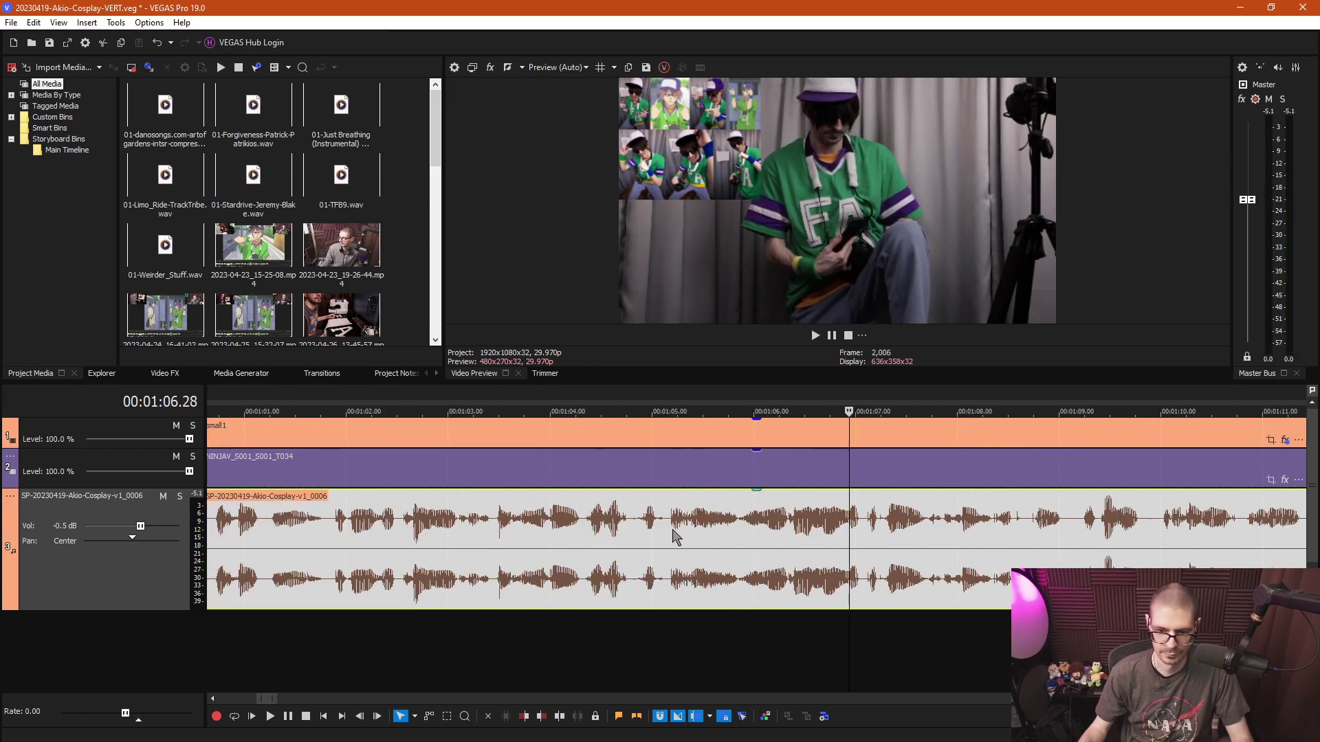
pyautogui.click(628, 522)
pyautogui.press('space')
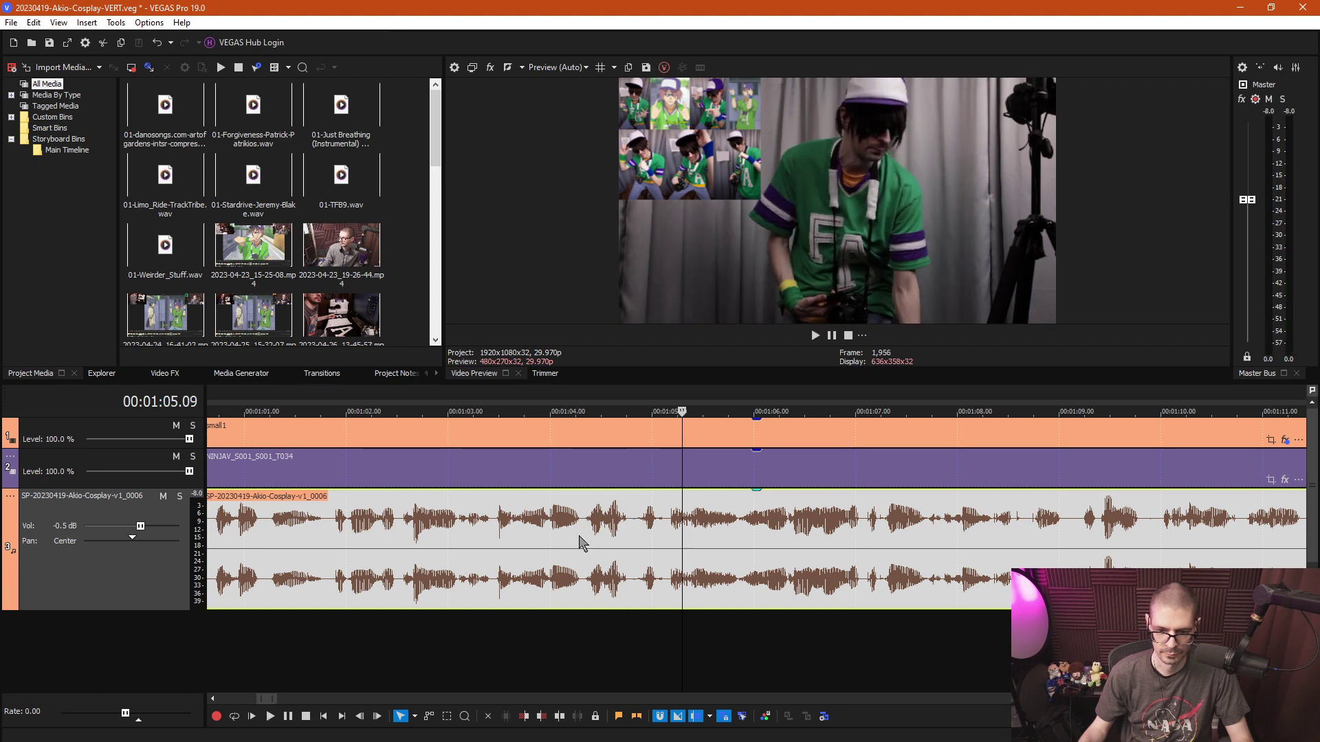
pyautogui.click(583, 554)
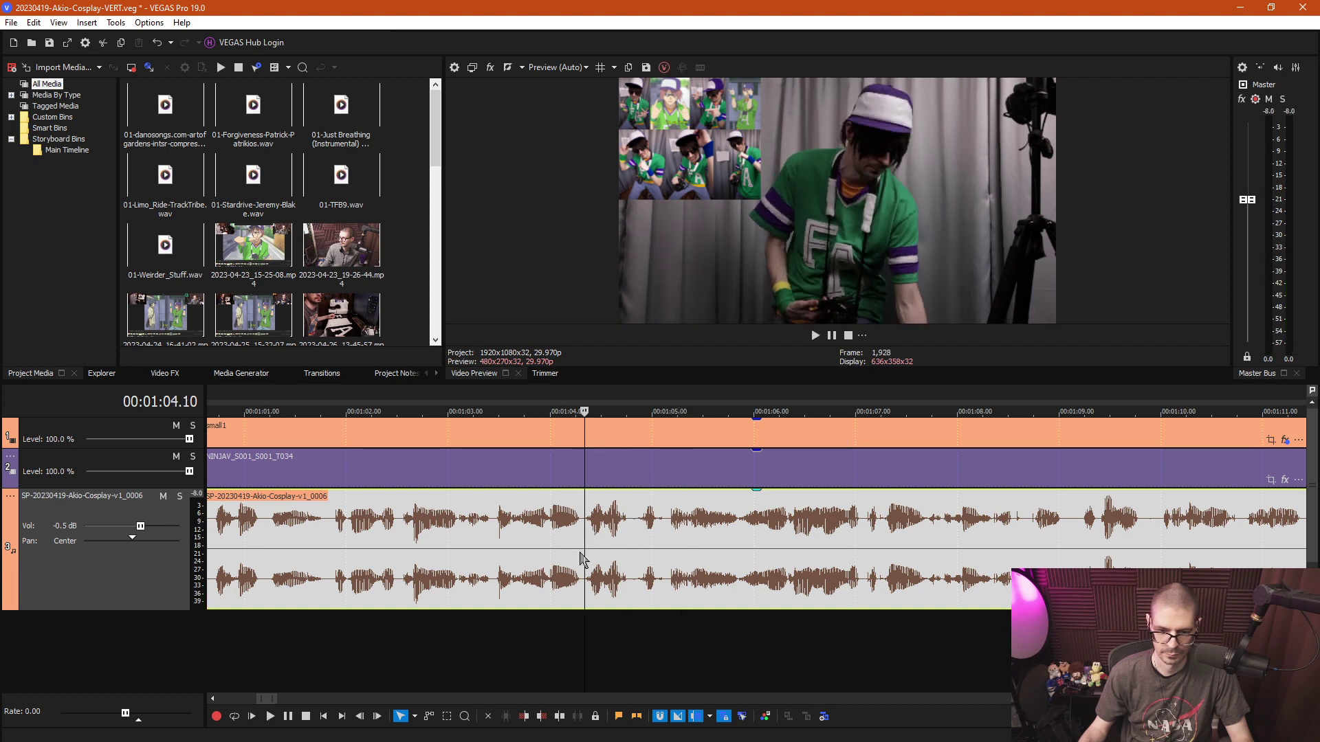
# Split all tracks at 00:01:04.10, the start of the closing line, and play on to find its end.
pyautogui.click(585, 640)
pyautogui.press('s')
pyautogui.press('space')
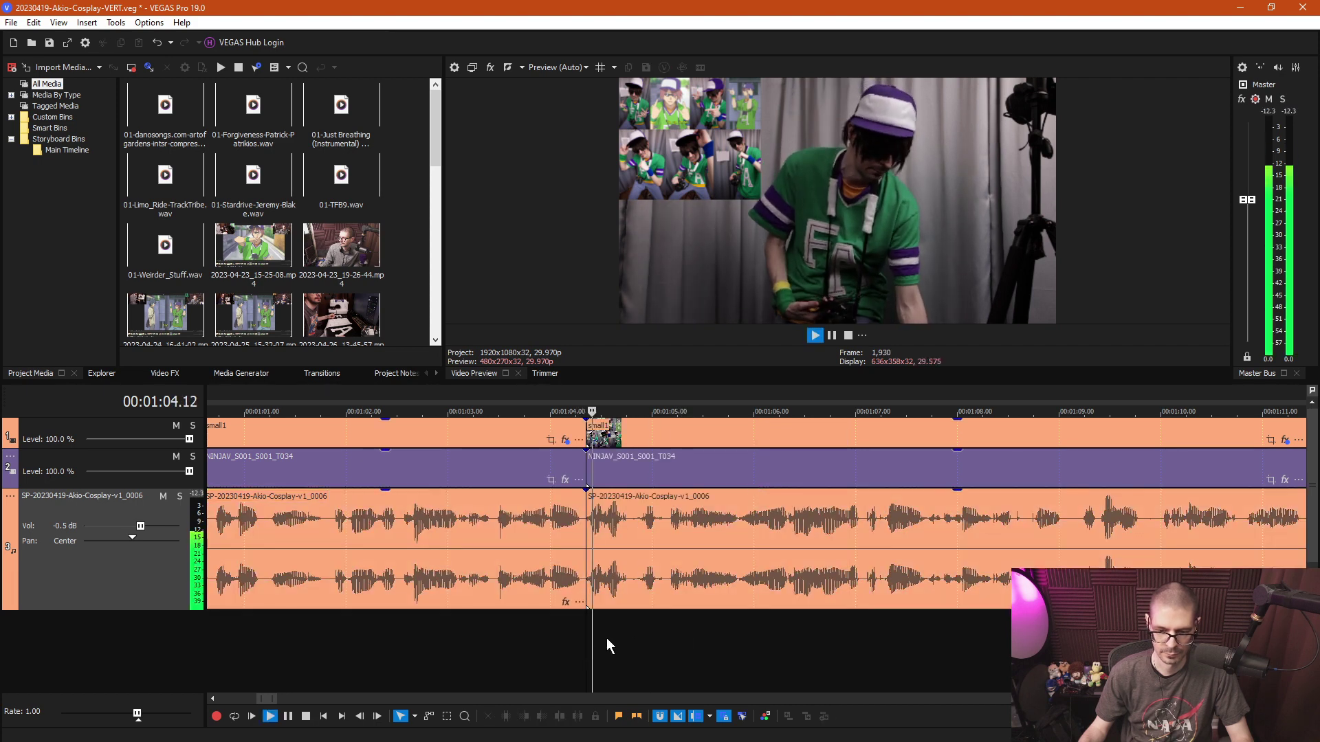
pyautogui.click(862, 639)
pyautogui.press('s')
pyautogui.press('space')
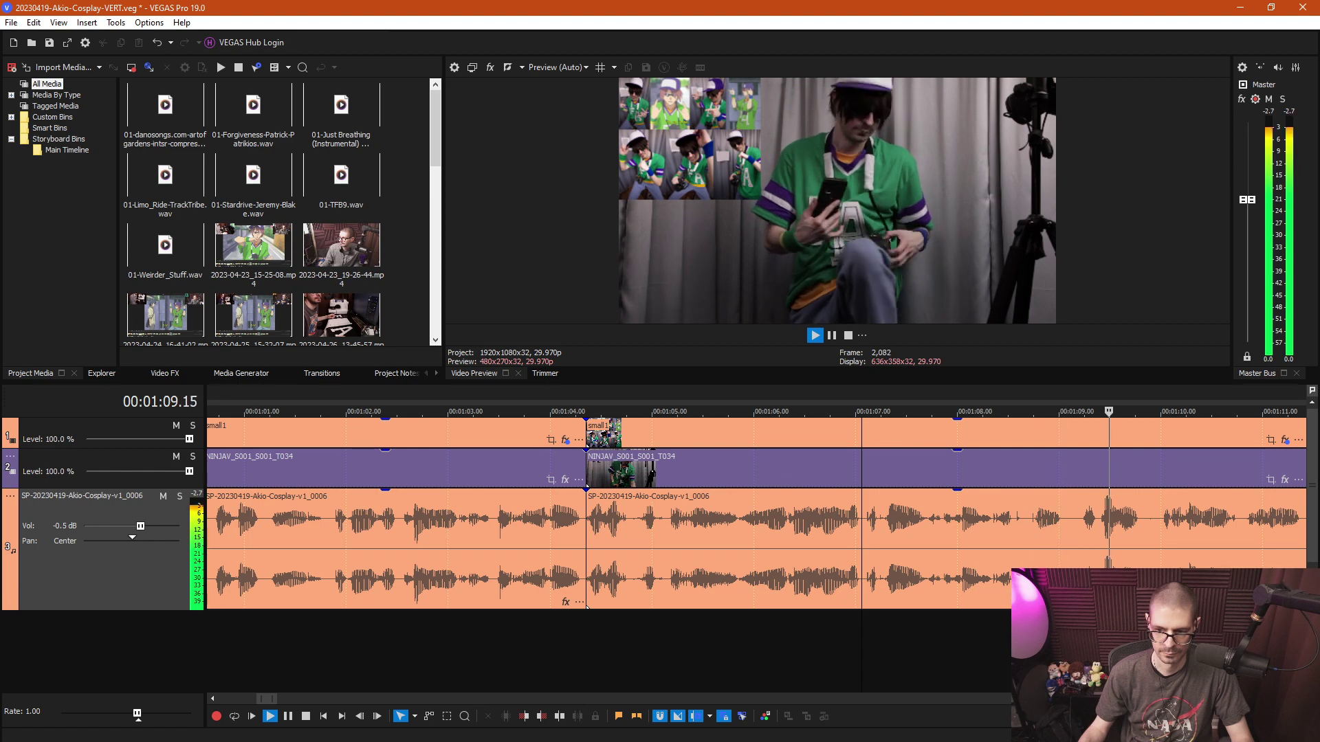
# Split all tracks at 00:01:09.24 and delete all video and audio after that point.
pyautogui.press('Return')
pyautogui.press('Right')
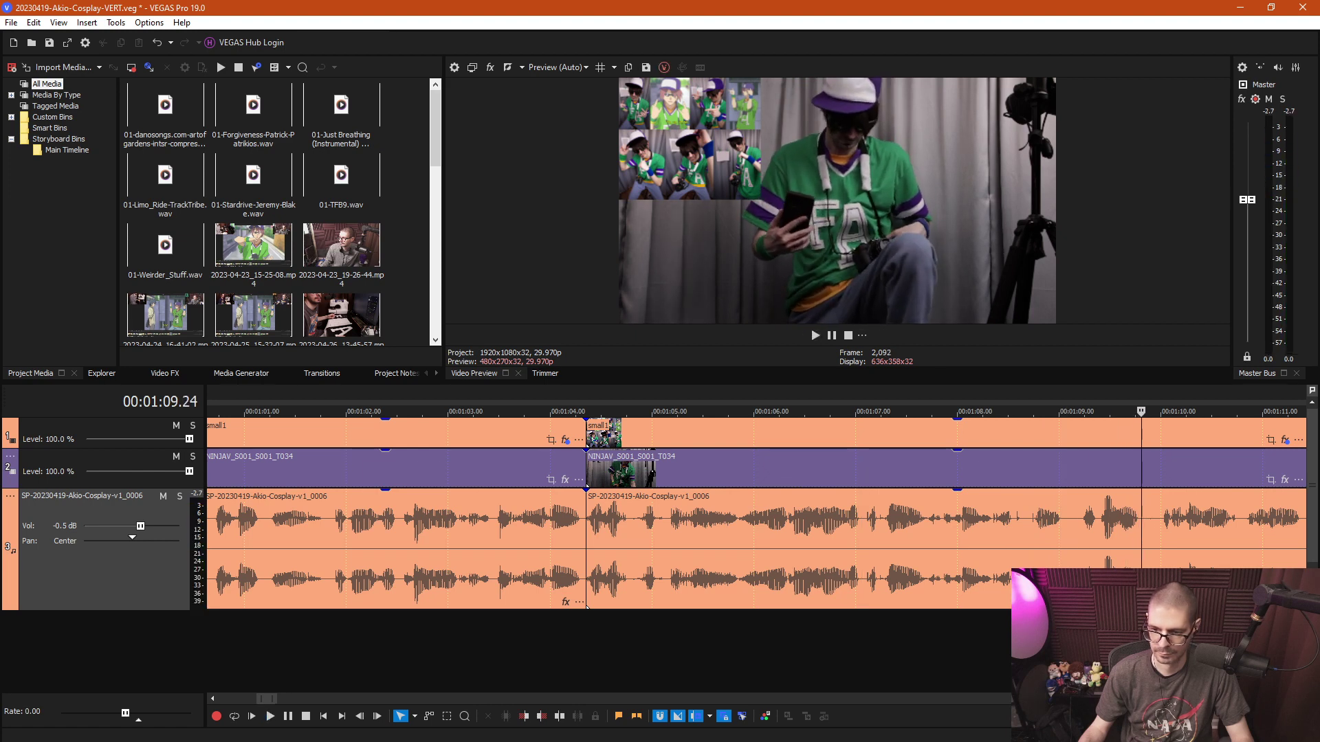
pyautogui.scroll(-5, 963, 633)
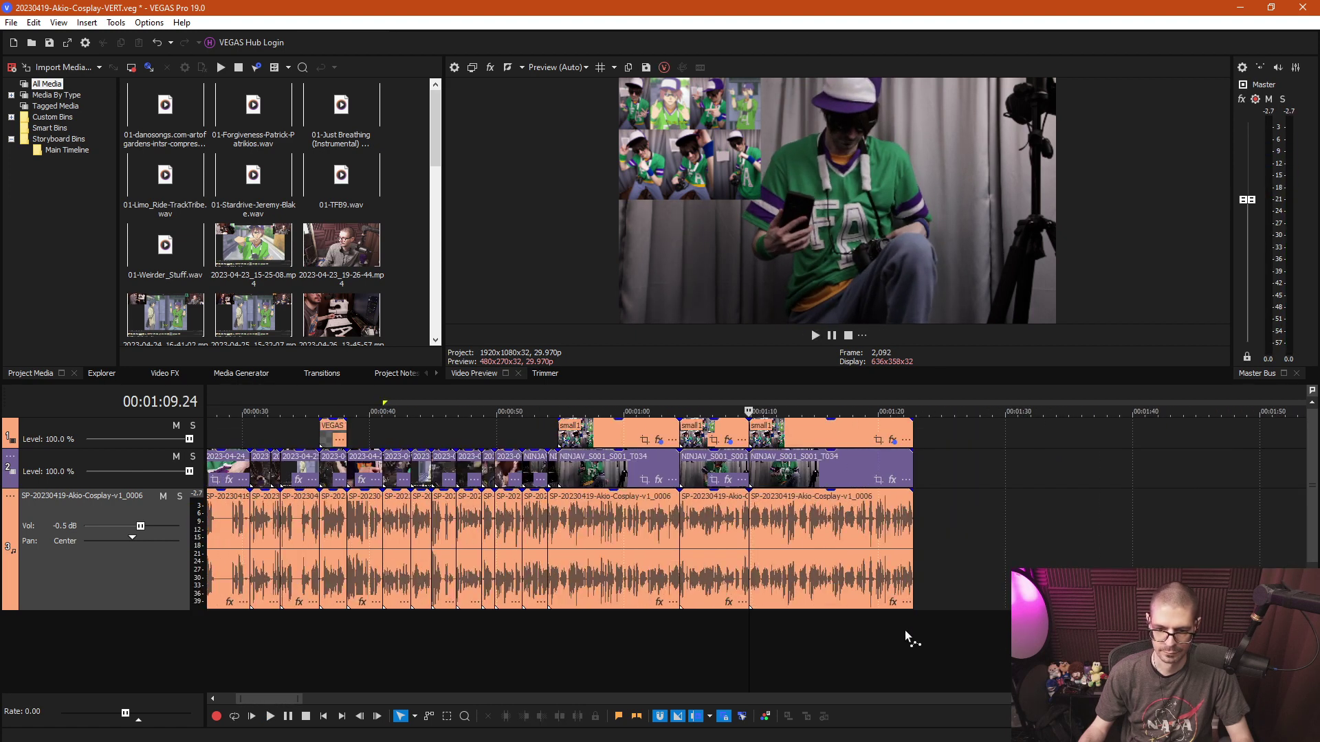
pyautogui.press('s')
pyautogui.press('Delete')
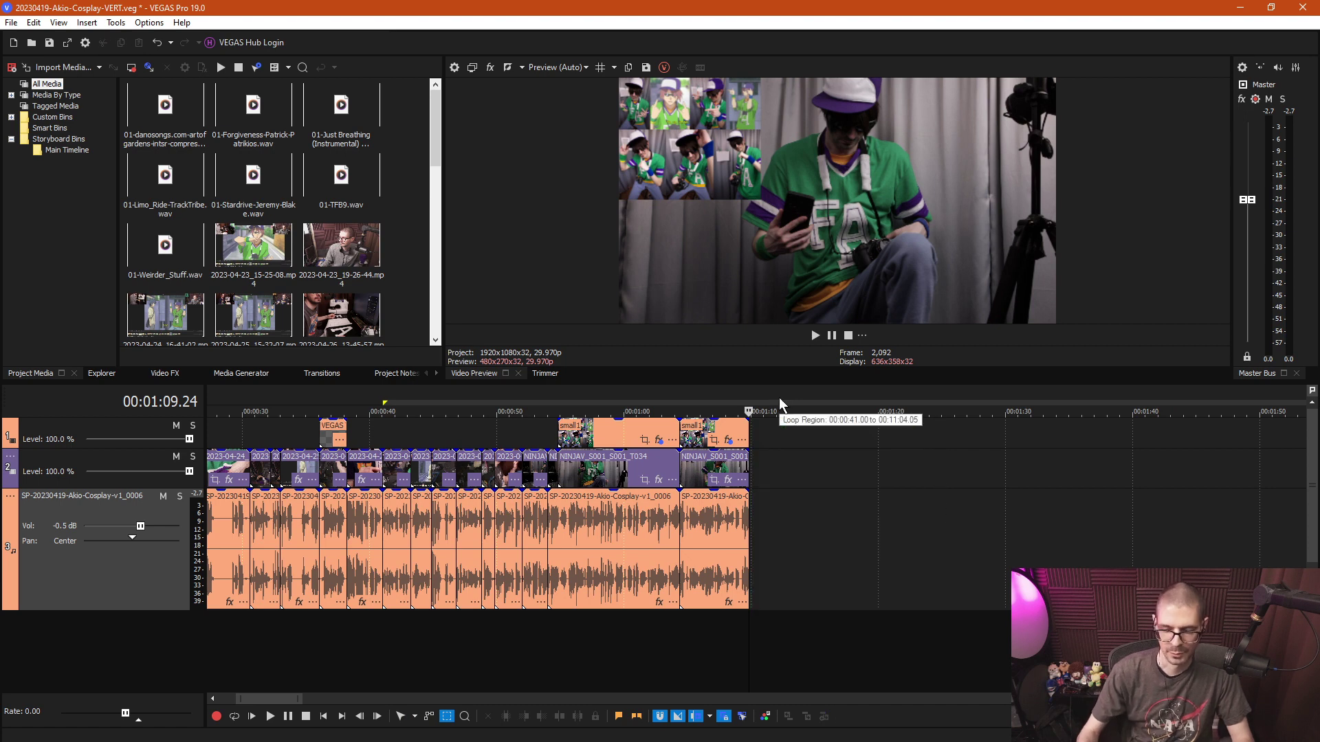
pyautogui.scroll(-1, 671, 590)
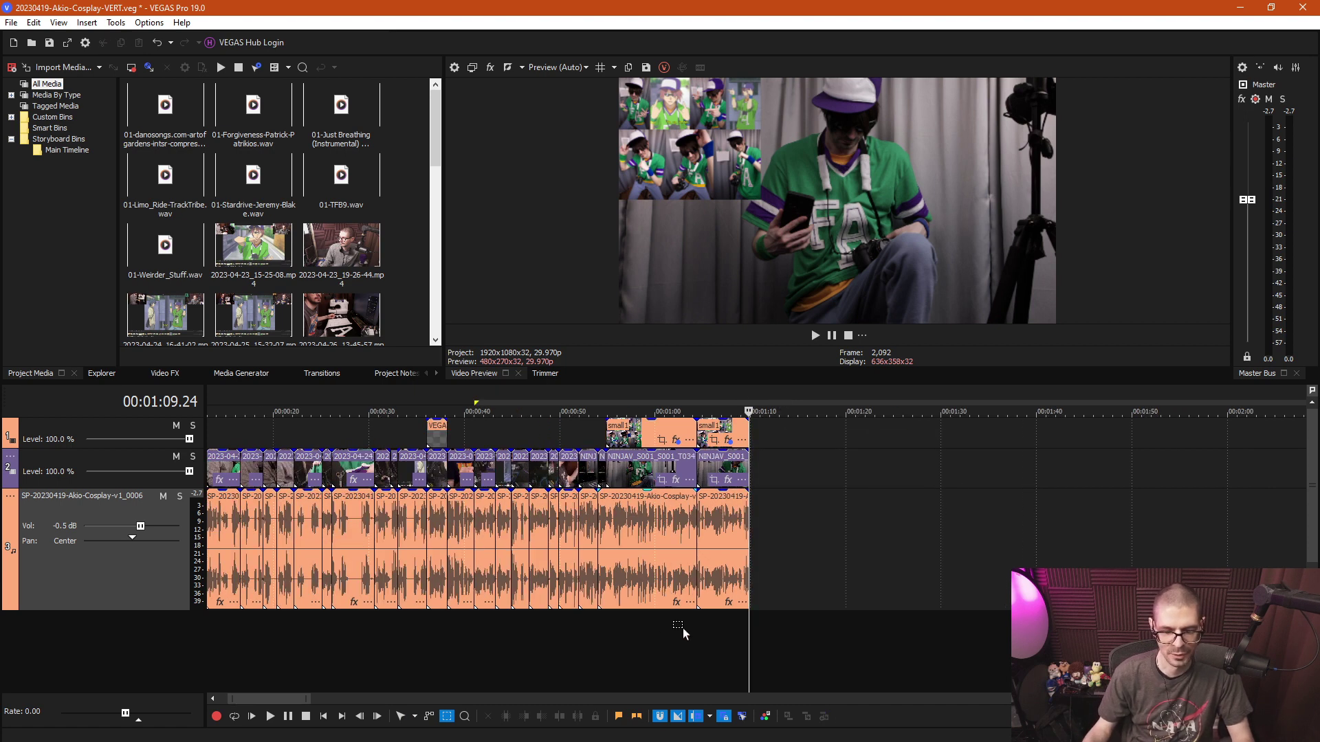
pyautogui.scroll(3, 683, 628)
pyautogui.click(598, 629)
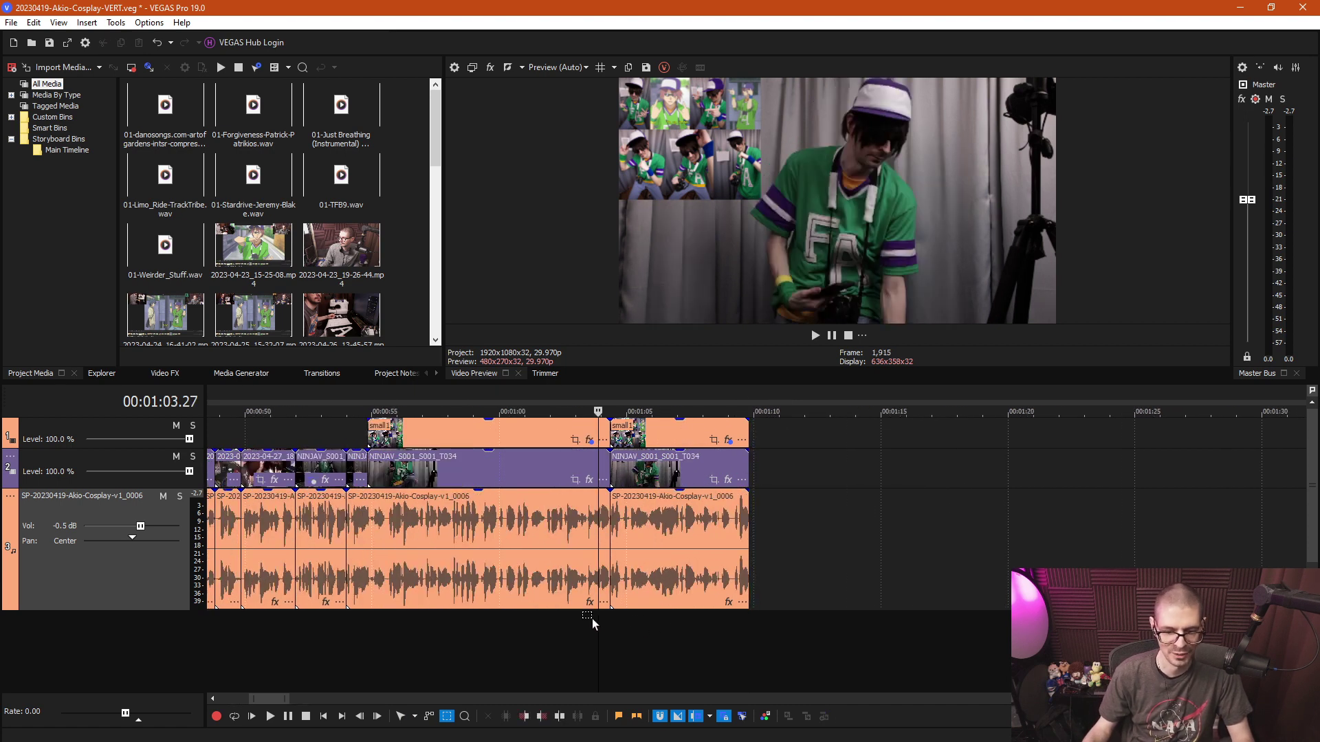
pyautogui.moveTo(600, 628); pyautogui.dragTo(359, 313)
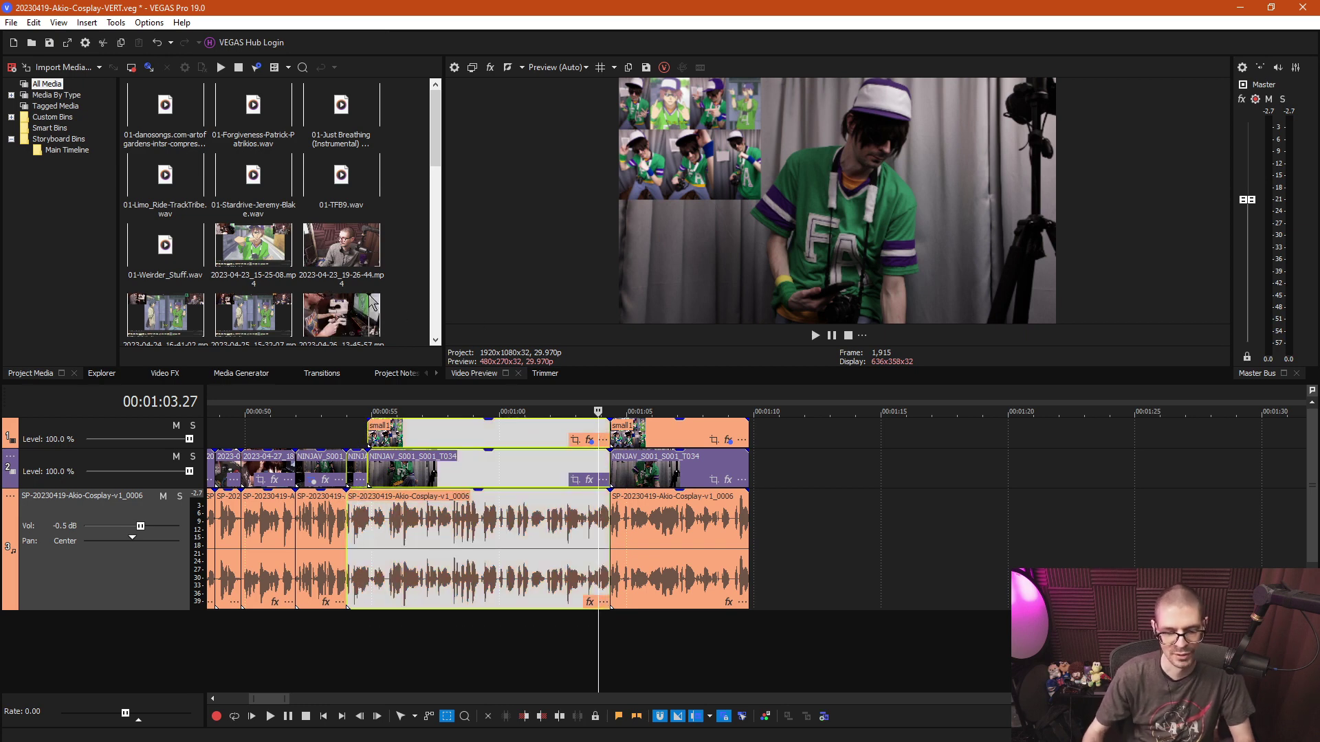
# Play the section before the closing line from about 00:00:59 and from about 00:00:56 to find another line to keep.
pyautogui.click(485, 516)
pyautogui.press('Return')
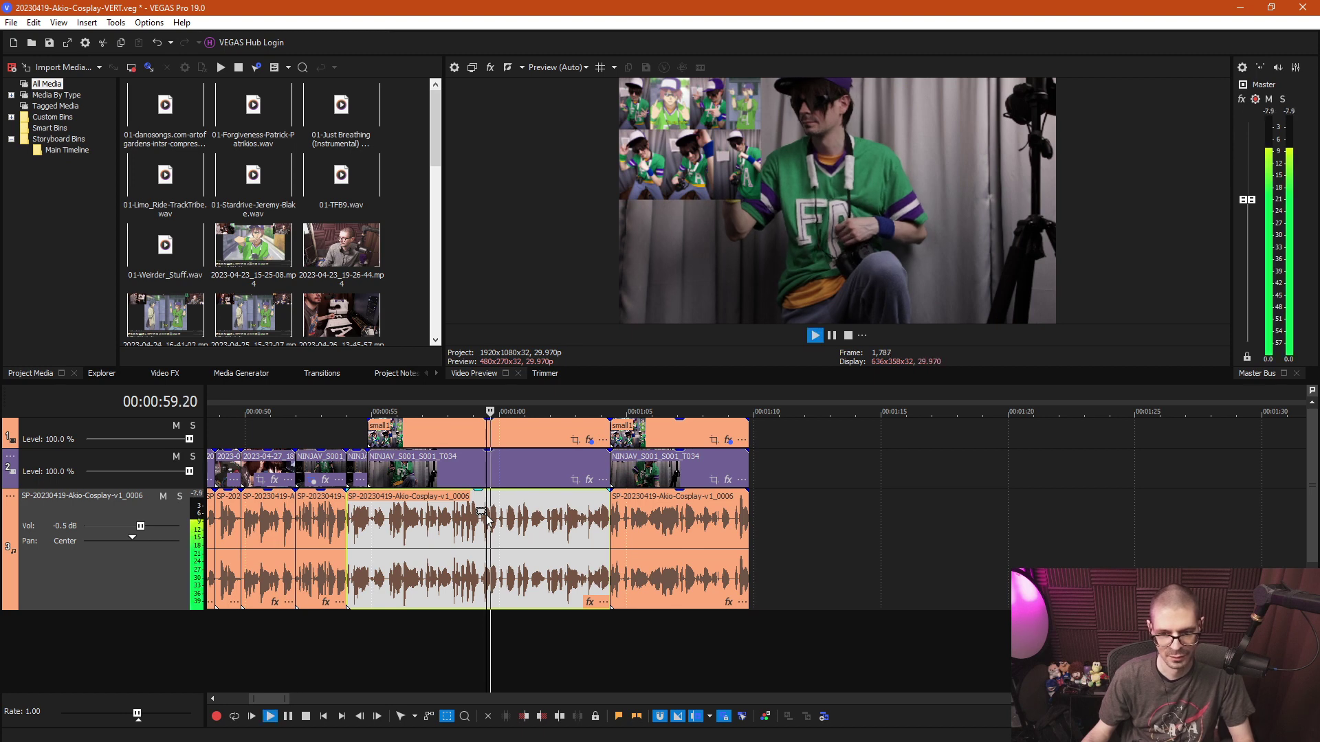
pyautogui.press('Return')
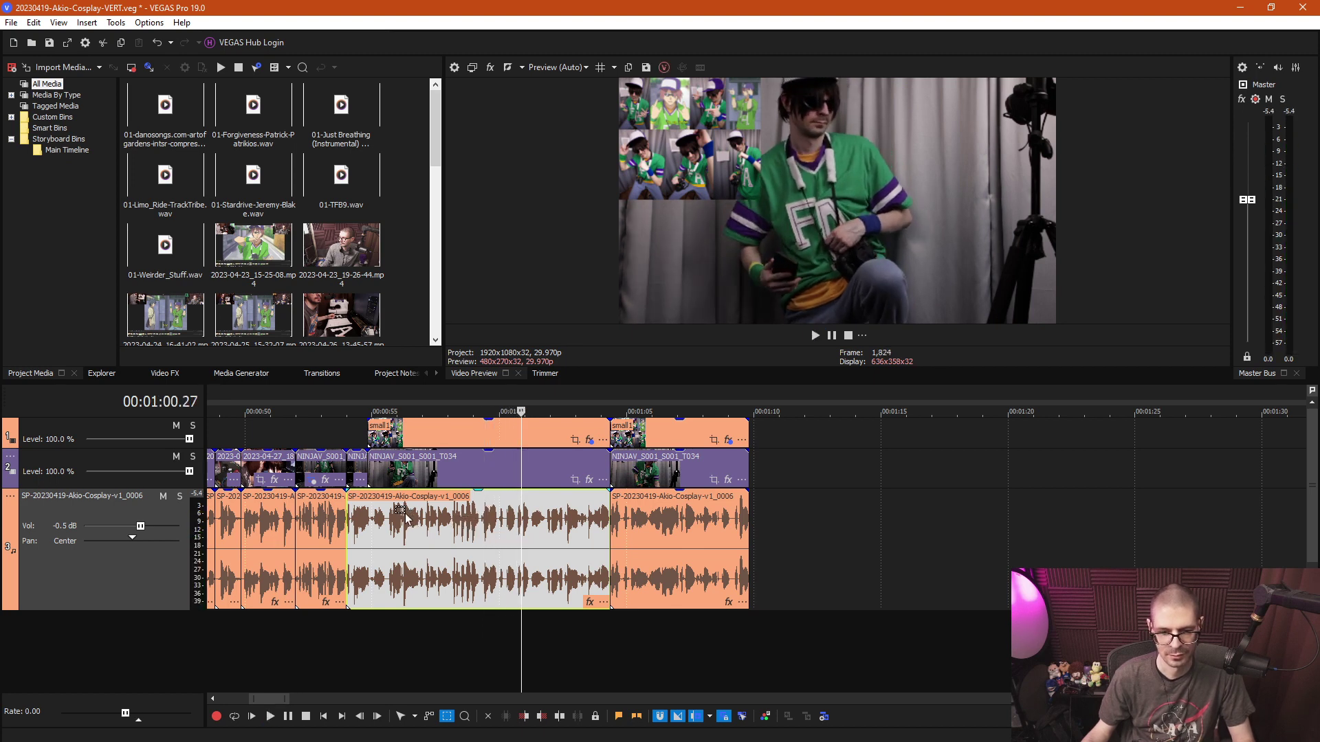
pyautogui.click(396, 510)
pyautogui.press('Return')
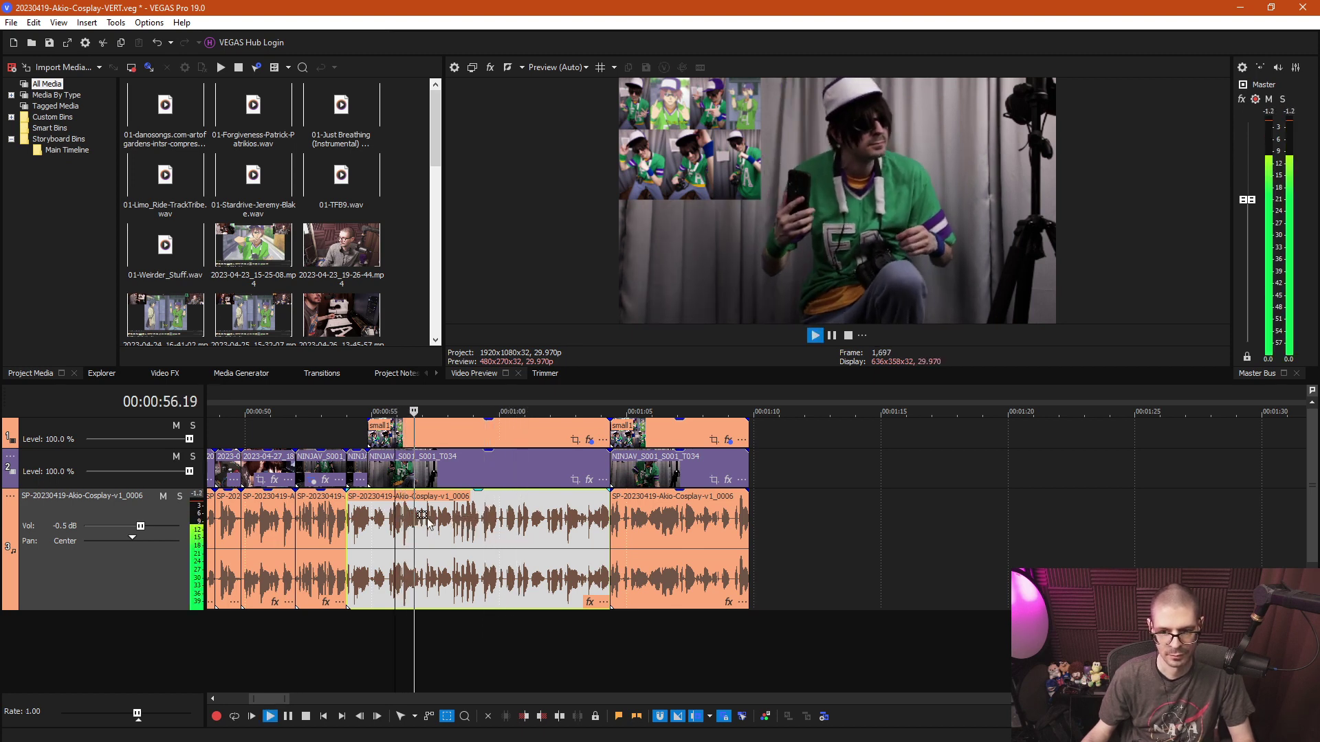
pyautogui.press('Return')
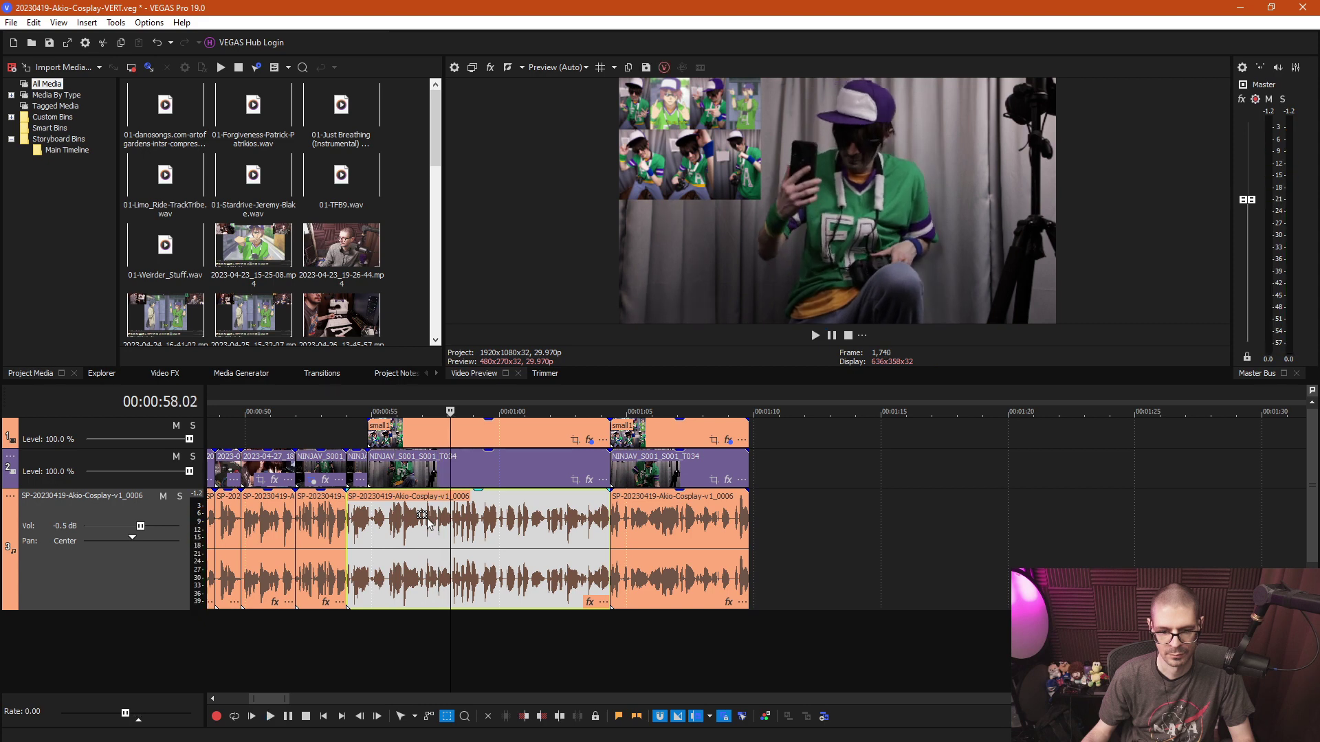
# Split all tracks at 00:00:55.19, in the pause before the next narration line.
pyautogui.click(383, 533)
pyautogui.scroll(5, 411, 524)
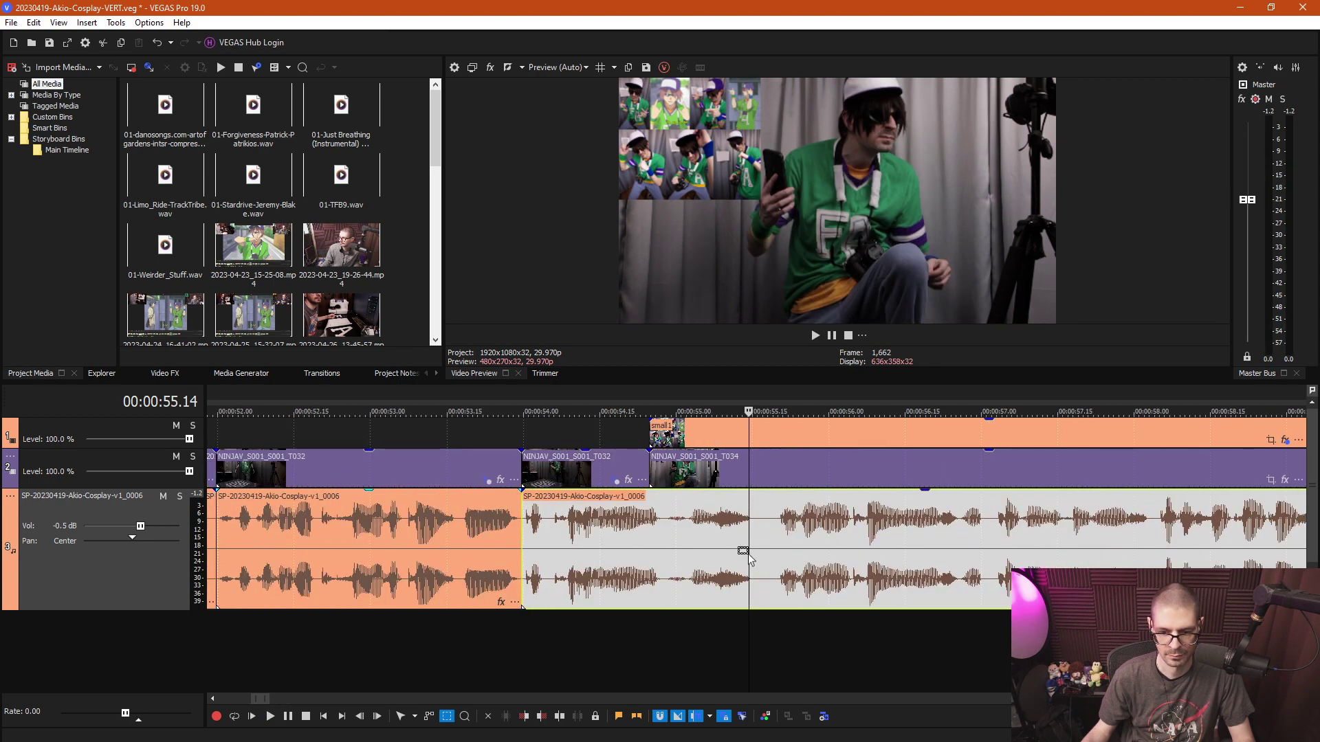
pyautogui.click(776, 530)
pyautogui.press('space')
pyautogui.press('space')
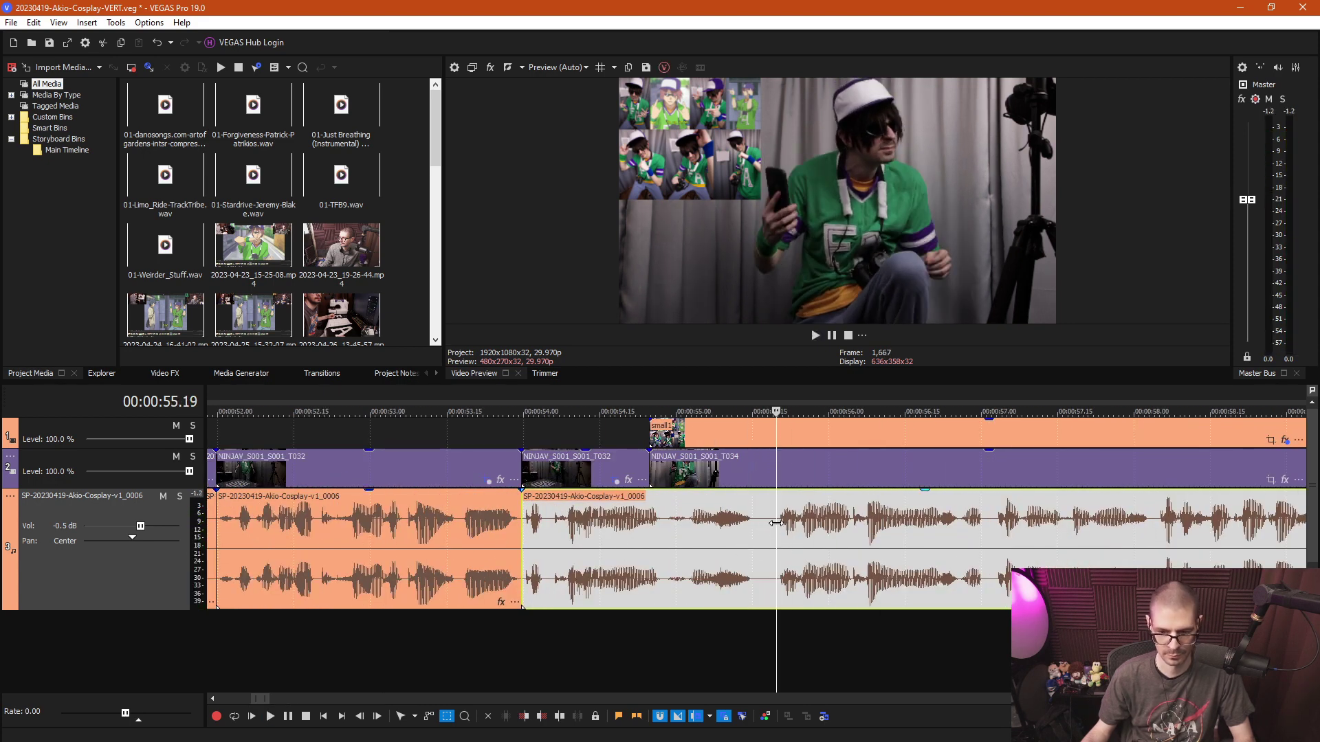
pyautogui.press('s')
# Split all tracks at 00:00:58.04, where the kept line ends, and delete all video and audio after that point.
pyautogui.scroll(-4, 780, 627)
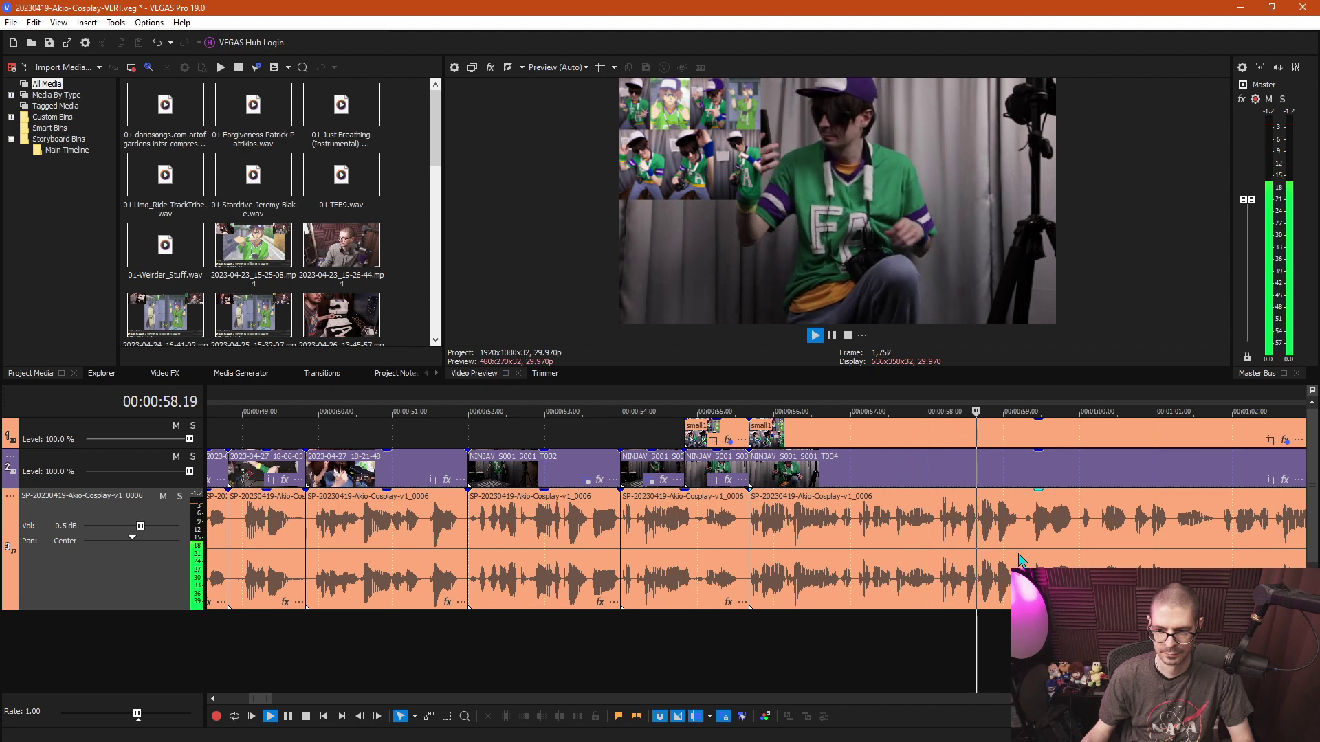
pyautogui.press('Return')
pyautogui.click(938, 547)
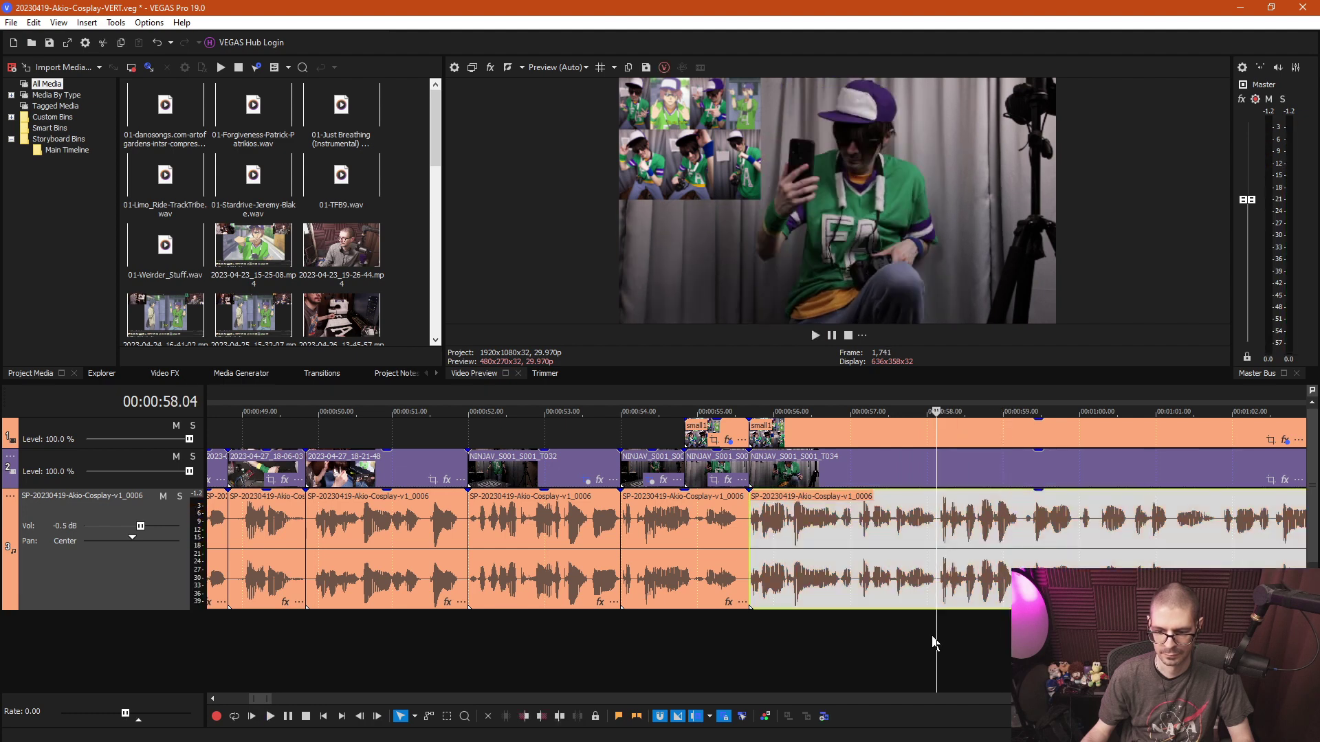
pyautogui.click(938, 635)
pyautogui.scroll(-3, 940, 645)
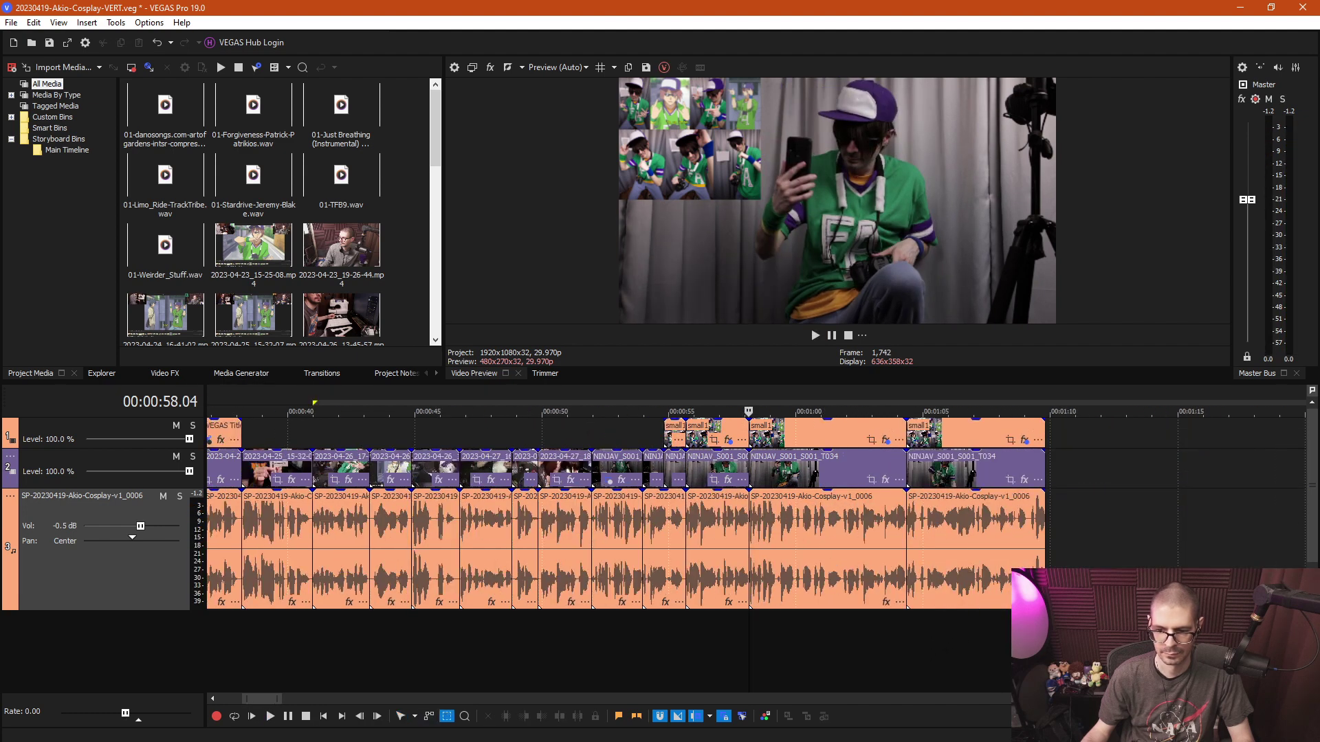
pyautogui.moveTo(807, 386); pyautogui.dragTo(789, 381)
pyautogui.press('Delete')
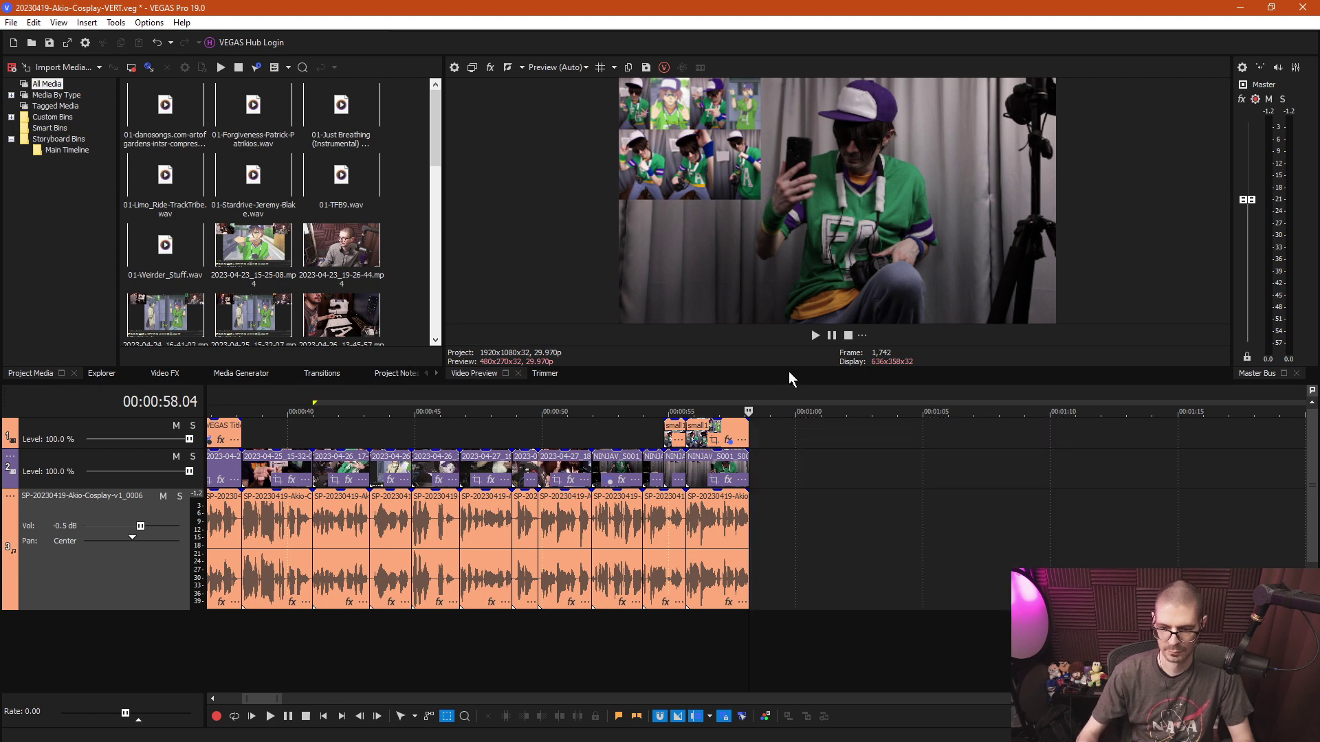
# Examine the final clip and its photo-grid overlay at several points between 00:00:56 and 00:00:58.
pyautogui.scroll(3, 774, 444)
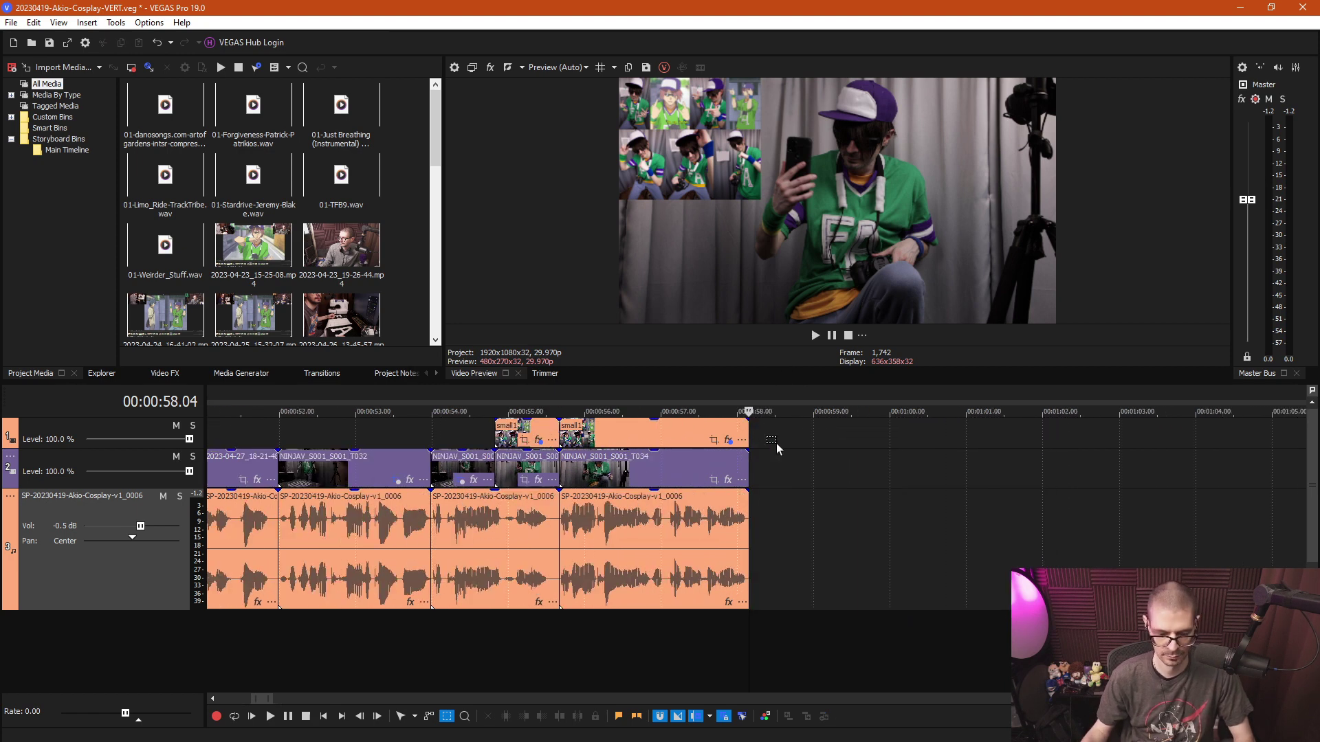
pyautogui.click(720, 472)
pyautogui.moveTo(746, 458)
pyautogui.mouseDown()
pyautogui.moveTo(1017, 460)
pyautogui.moveTo(747, 465)
pyautogui.mouseUp()
pyautogui.click(655, 438)
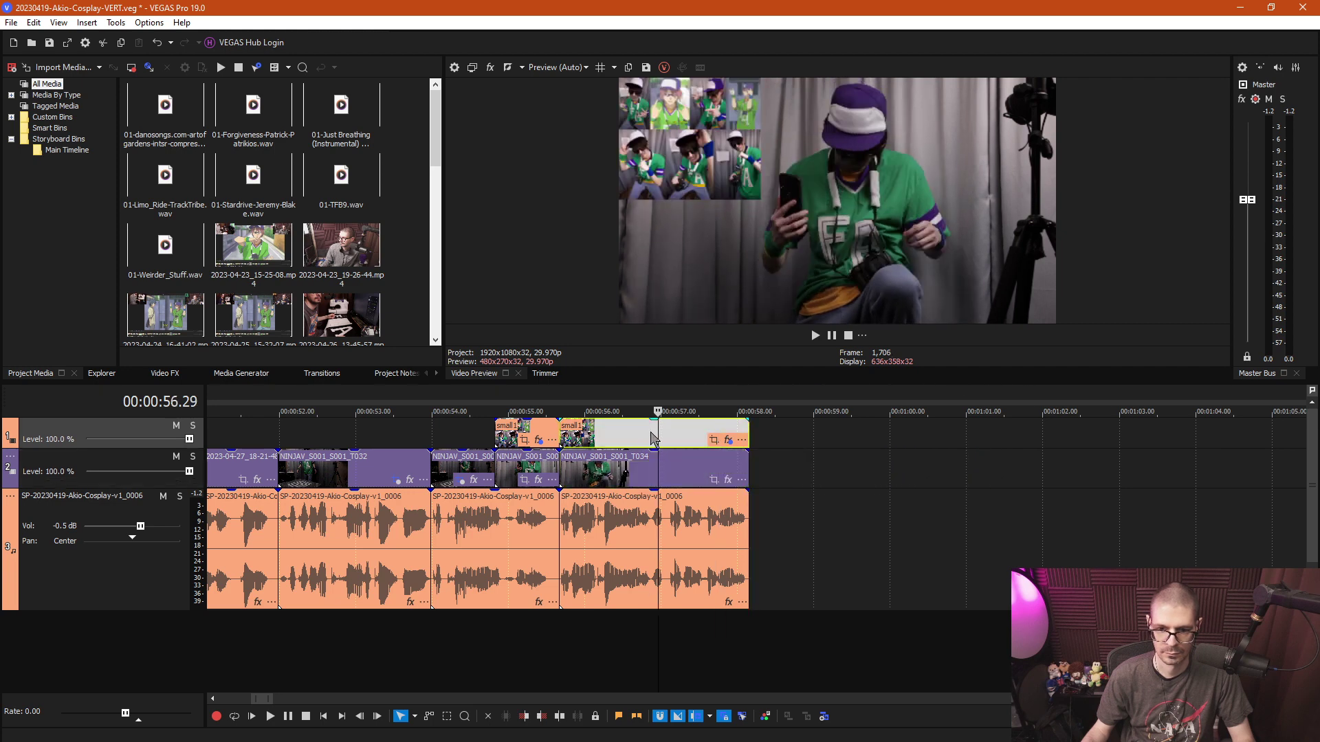
pyautogui.click(626, 439)
pyautogui.click(686, 433)
pyautogui.click(722, 431)
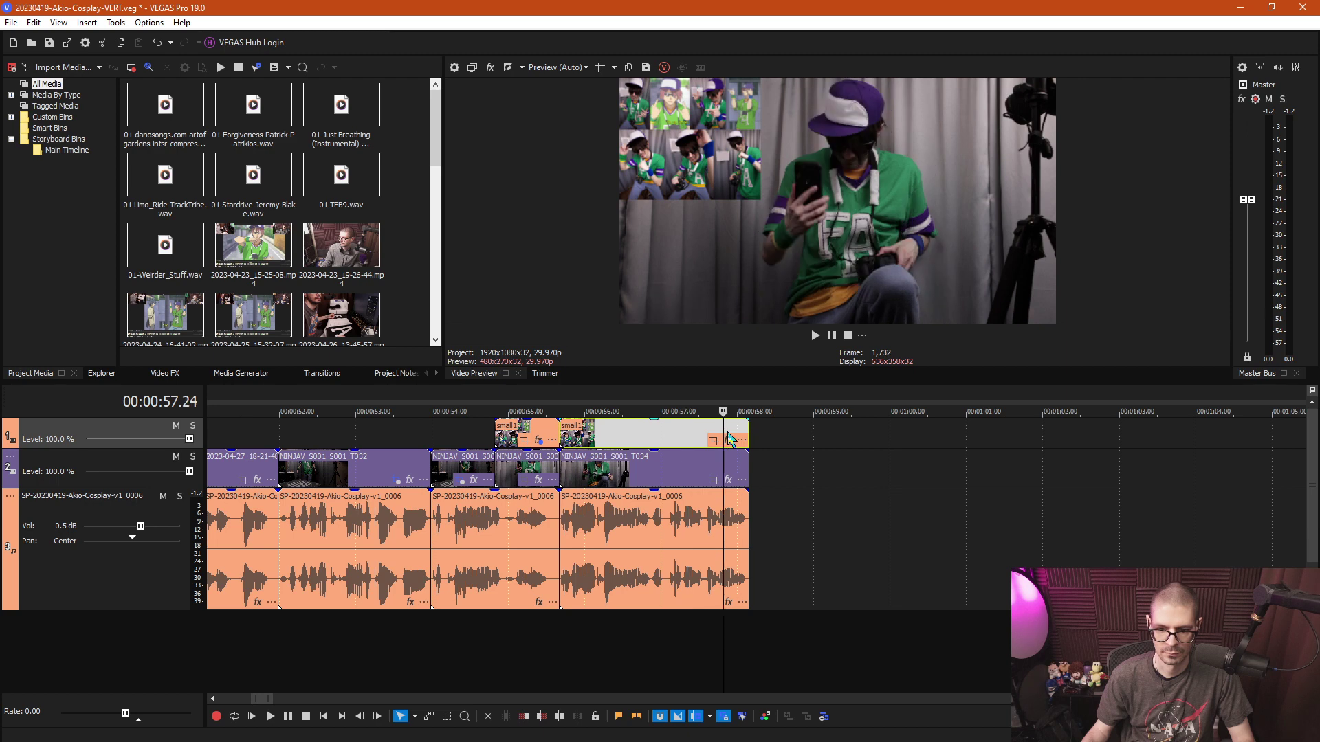
pyautogui.moveTo(744, 473)
pyautogui.mouseDown()
pyautogui.moveTo(1237, 473)
pyautogui.moveTo(748, 488)
pyautogui.mouseUp()
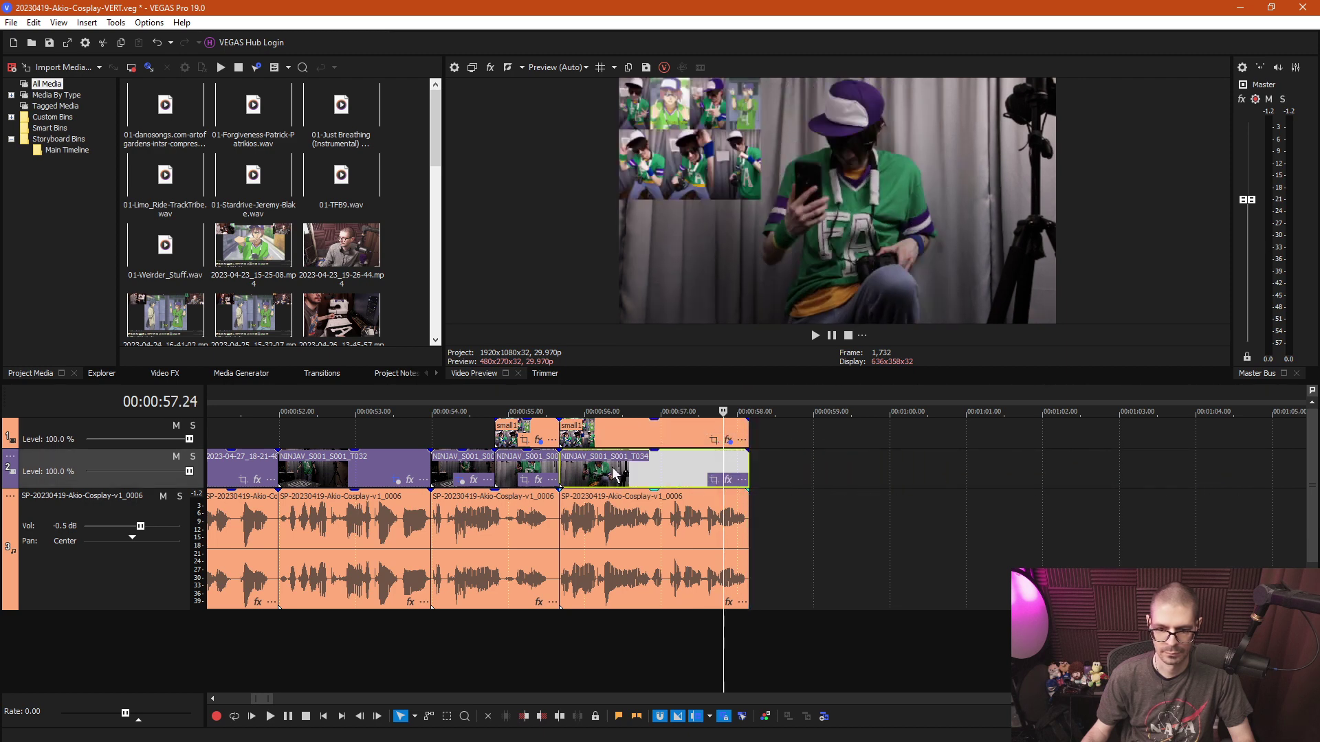
# Try moving the final line's video, overlay and audio later on the timeline, and slide them back to 00:00:55.19.
pyautogui.moveTo(613, 473); pyautogui.dragTo(756, 472)
pyautogui.moveTo(930, 475); pyautogui.dragTo(1070, 473)
pyautogui.click(1076, 479)
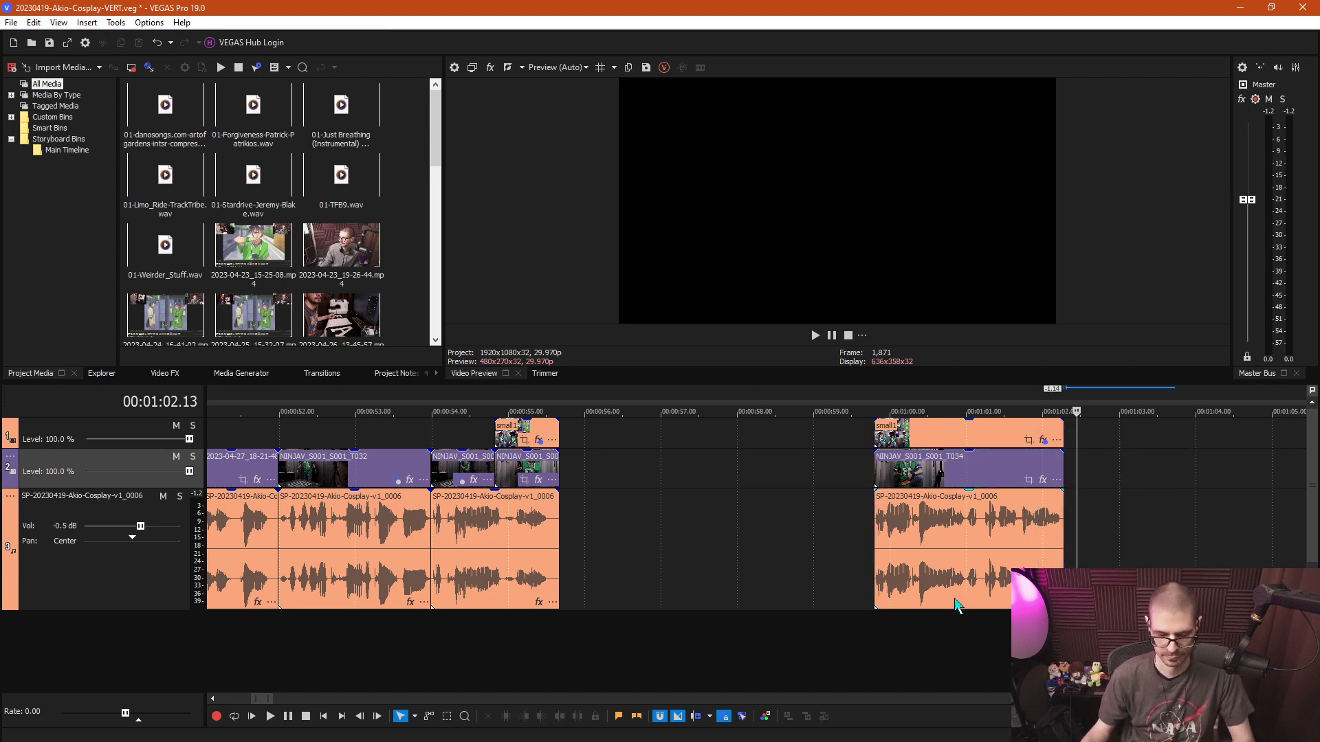
pyautogui.moveTo(916, 529); pyautogui.dragTo(601, 529)
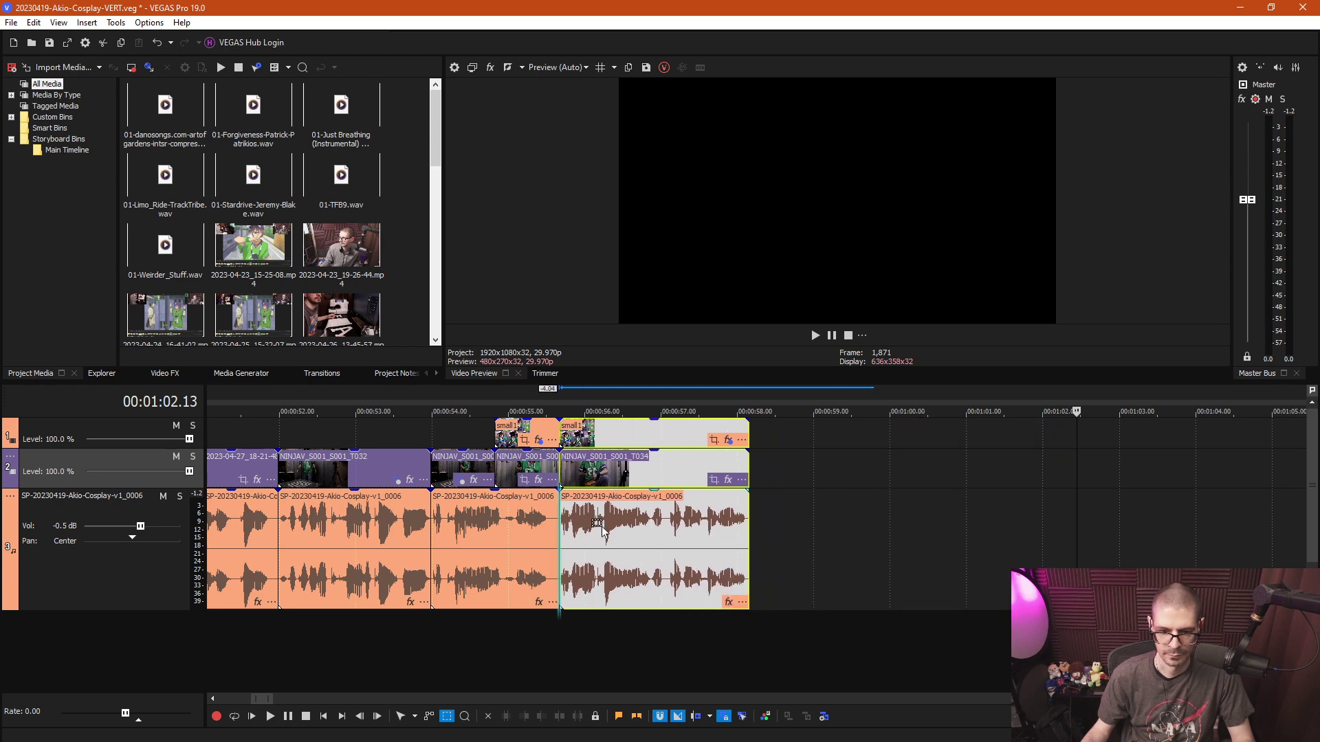
pyautogui.click(753, 647)
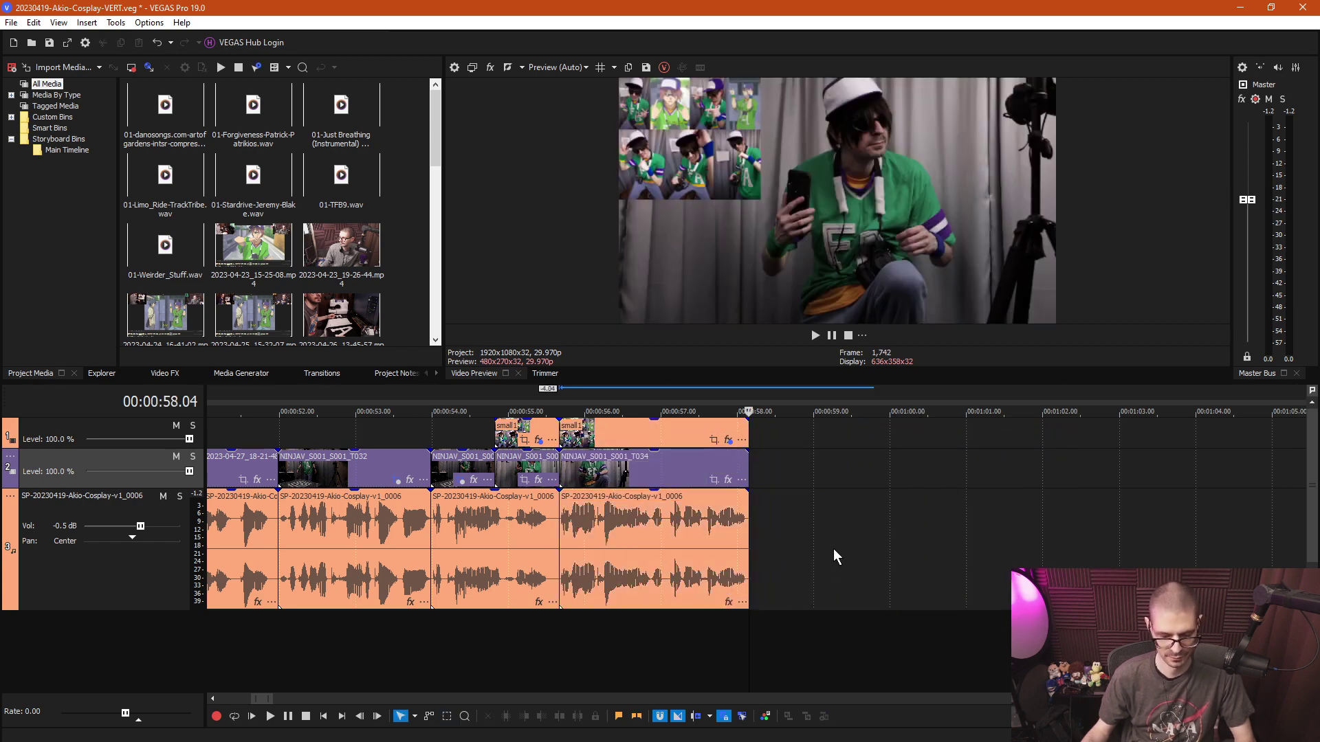
# Play the opening narration from the project start and split all tracks at 00:00:07.07, before the line's last phrase.
pyautogui.scroll(-5, 543, 608)
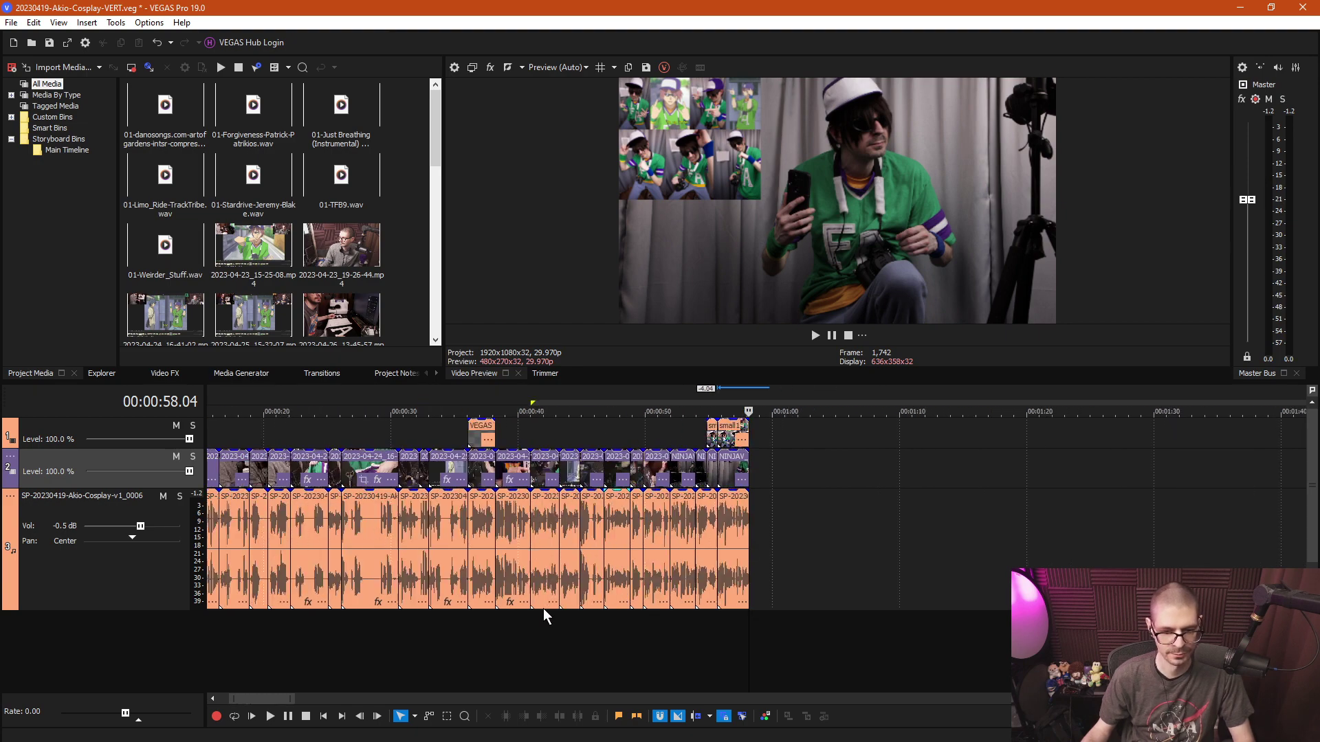
pyautogui.scroll(-4, 543, 609)
pyautogui.click(228, 629)
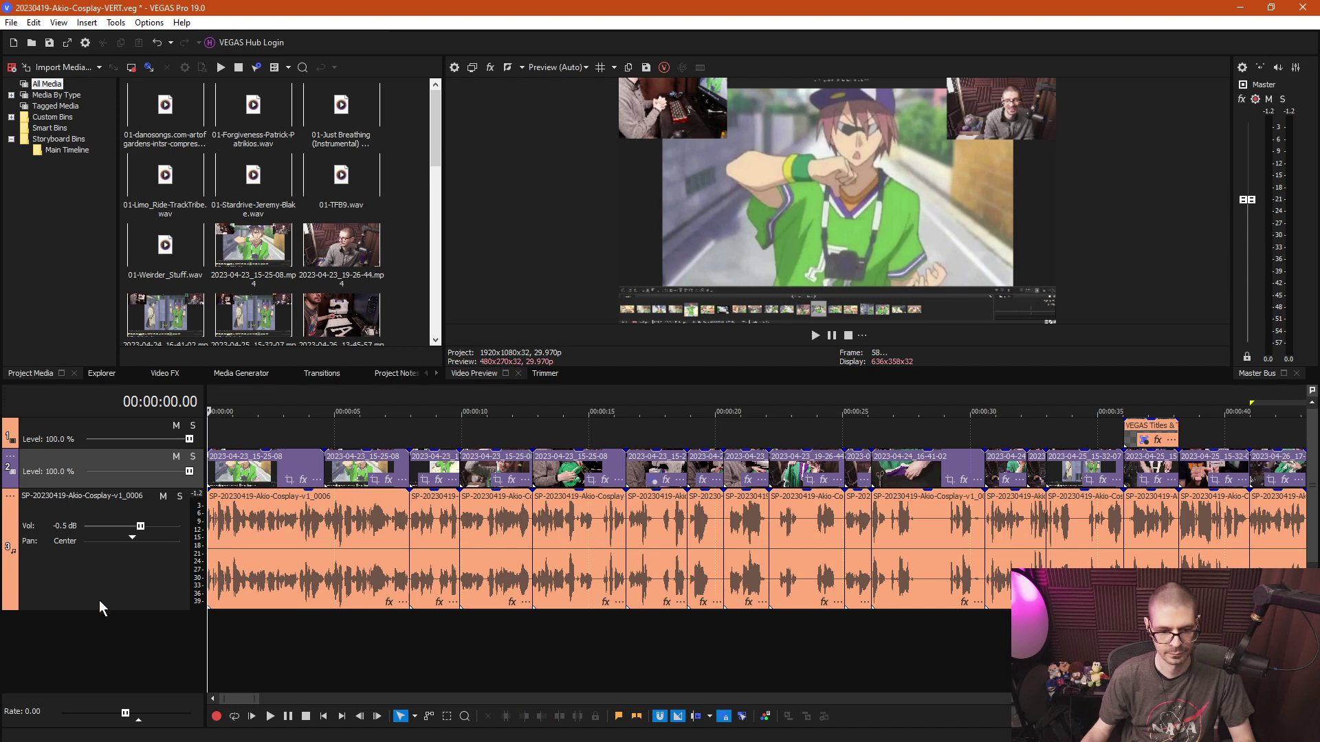
pyautogui.scroll(6, 353, 620)
pyautogui.press('space')
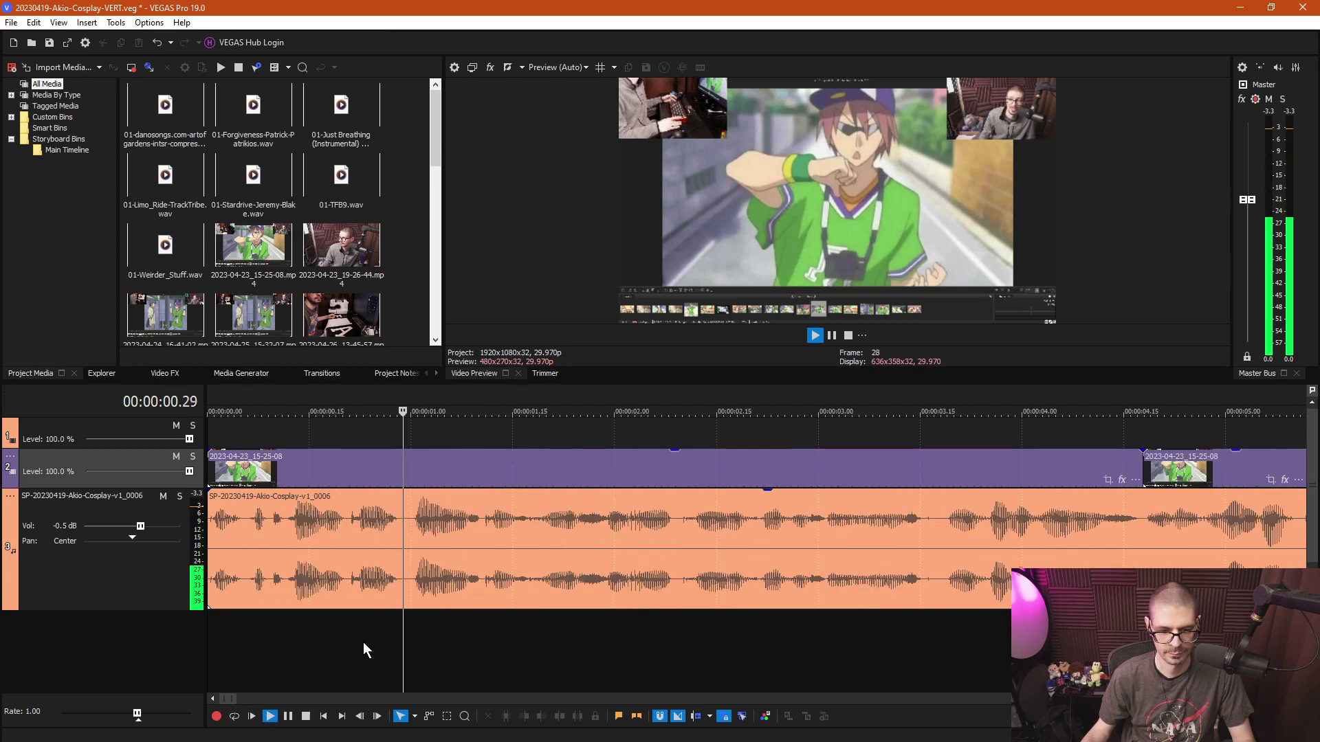
pyautogui.scroll(-4, 363, 642)
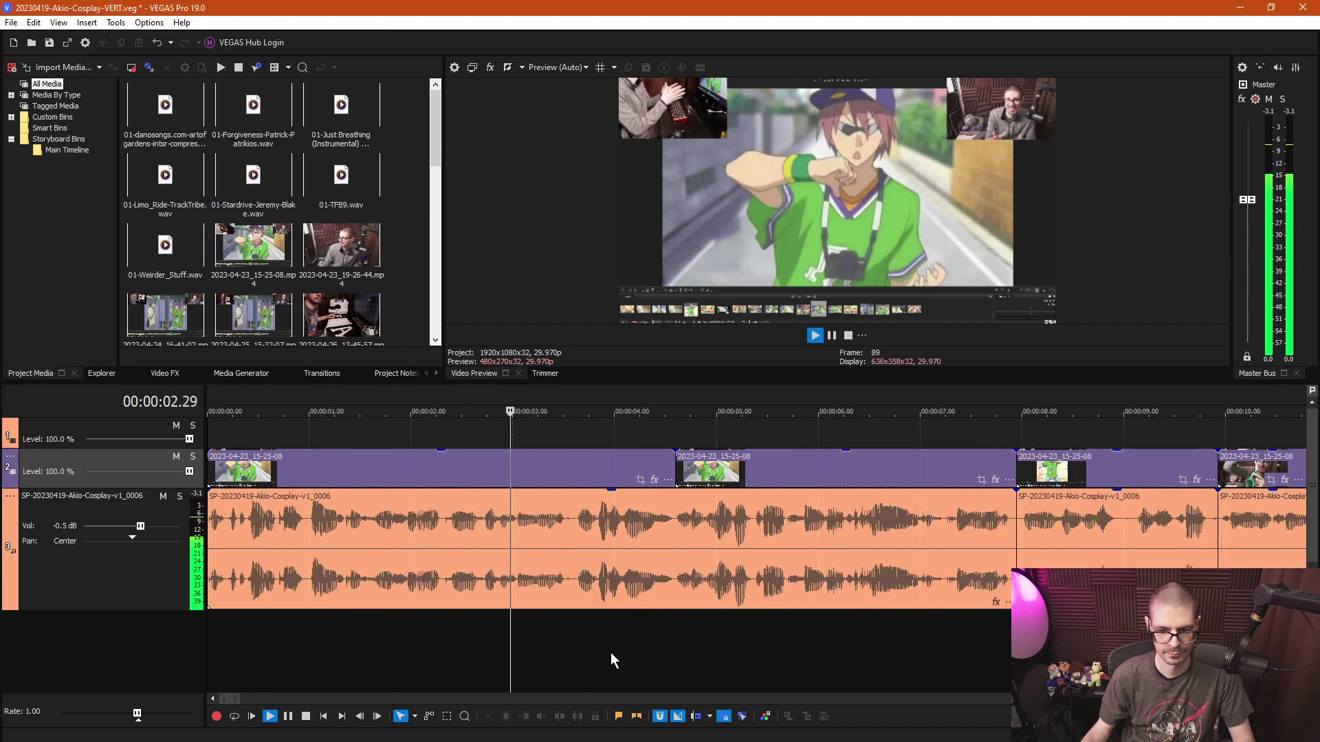
pyautogui.scroll(-2, 610, 653)
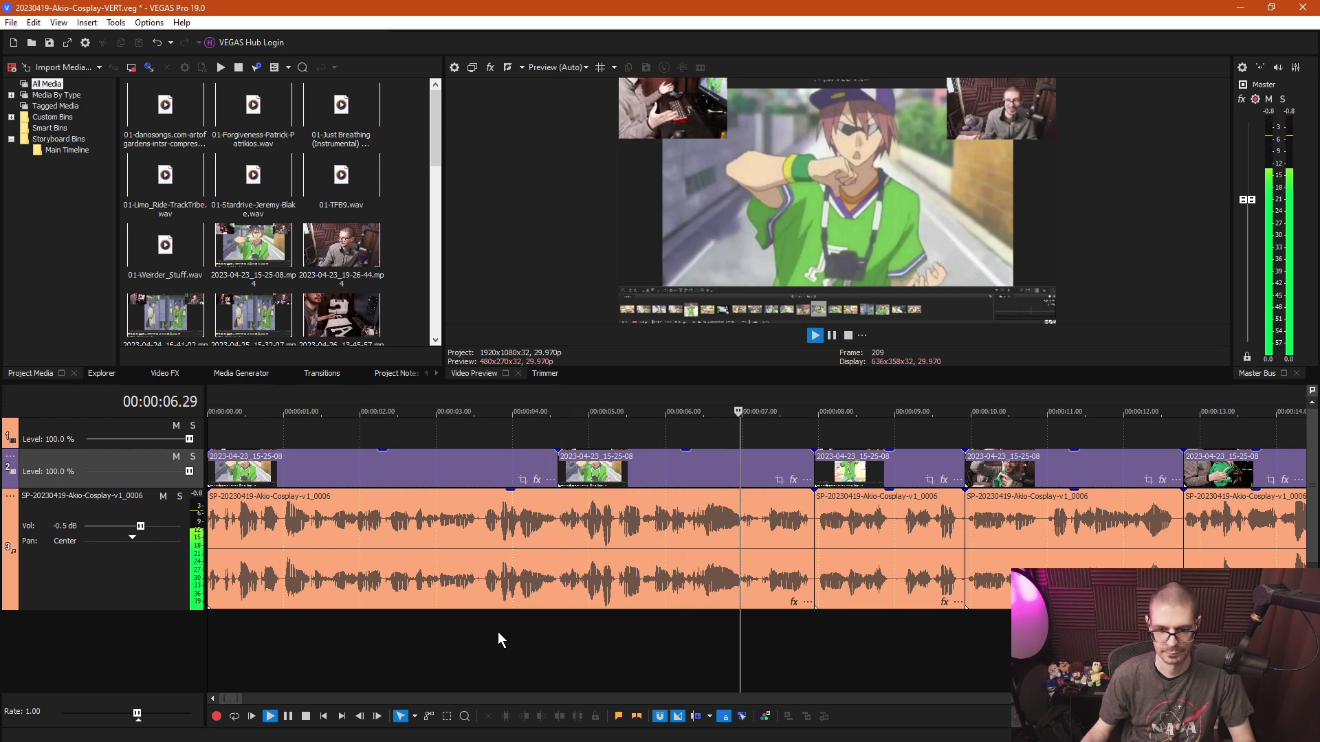
pyautogui.click(762, 532)
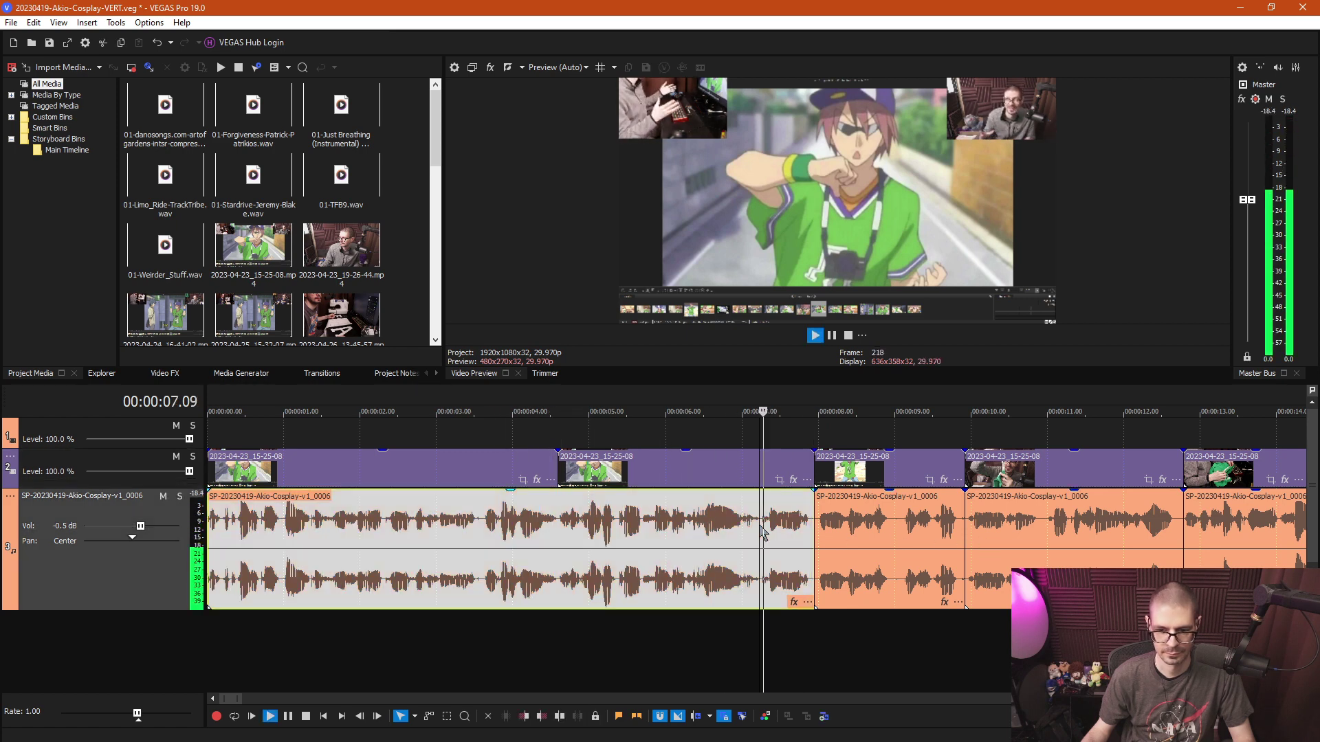
pyautogui.press('space')
pyautogui.click(761, 617)
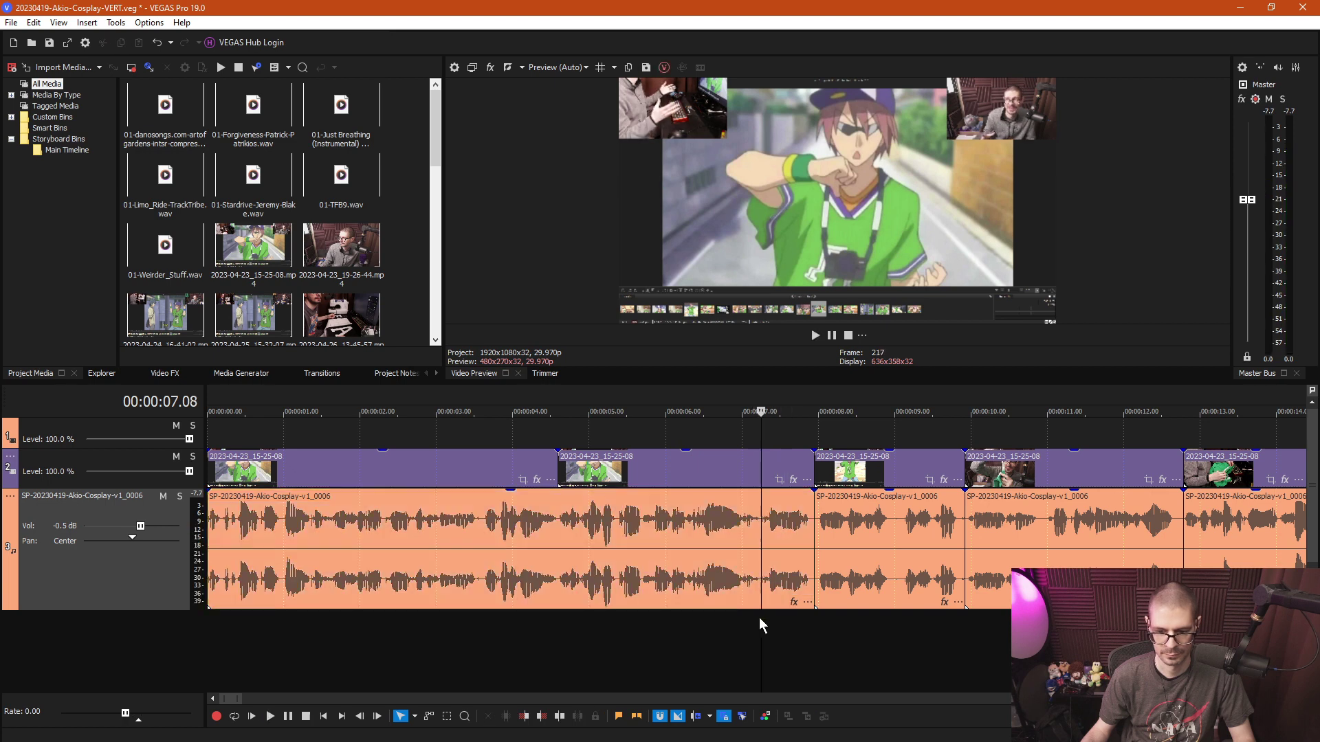
pyautogui.press('s')
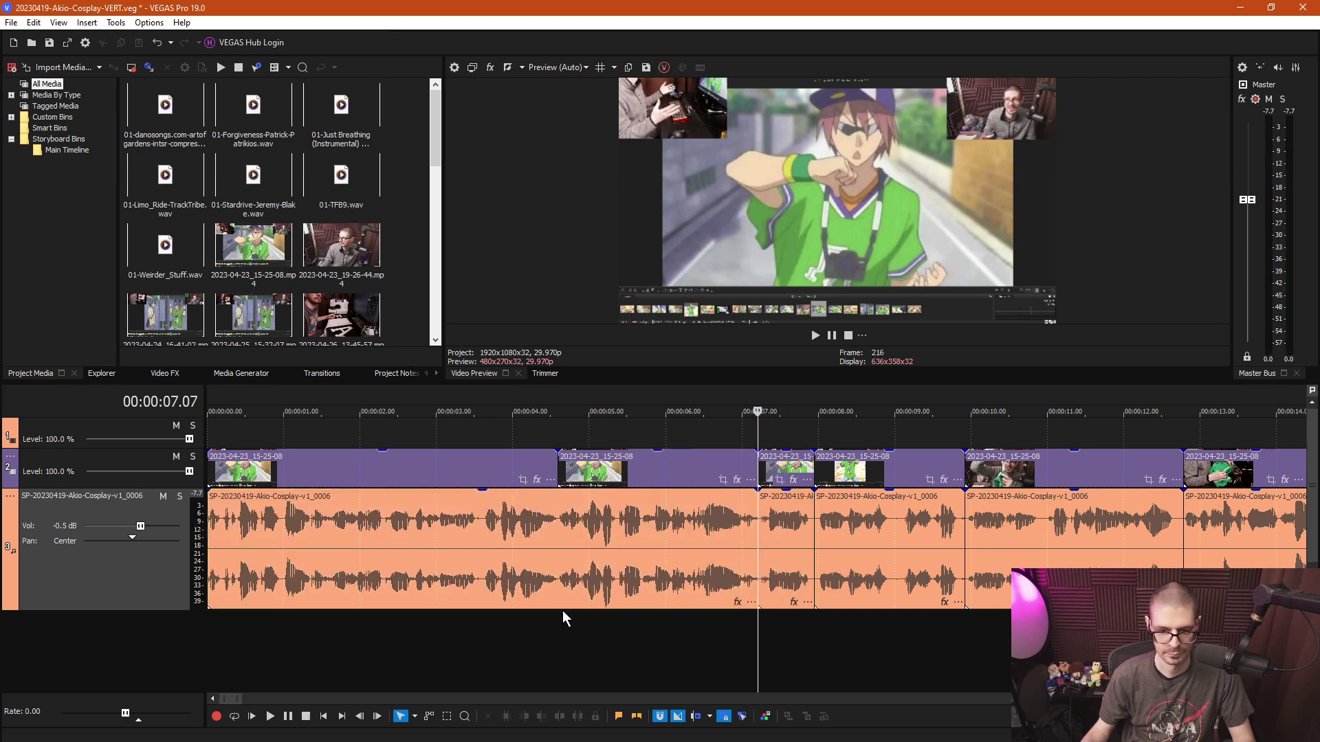
# Listen to the opening narration between about 00:00:02 and 00:00:04 and split all tracks at 00:00:02.21.
pyautogui.click(485, 613)
pyautogui.press('space')
pyautogui.press('space')
pyautogui.click(485, 629)
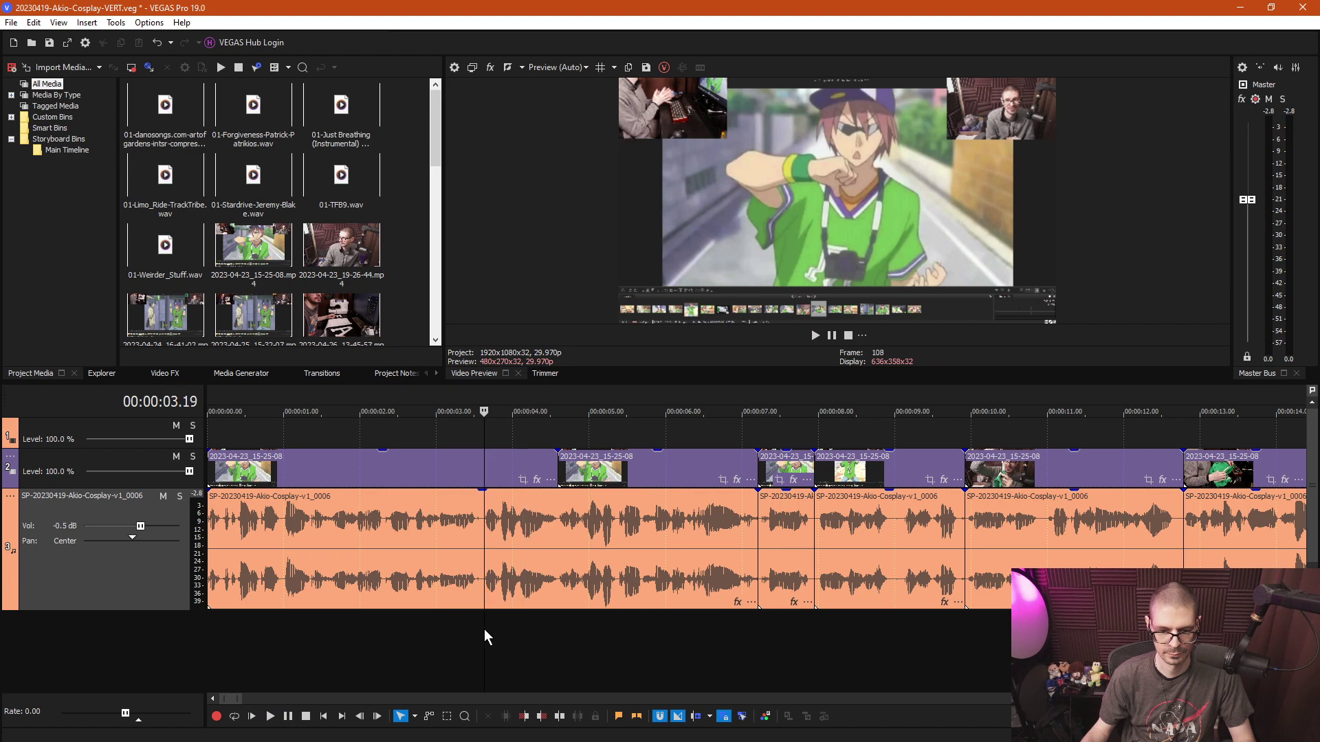
pyautogui.click(389, 646)
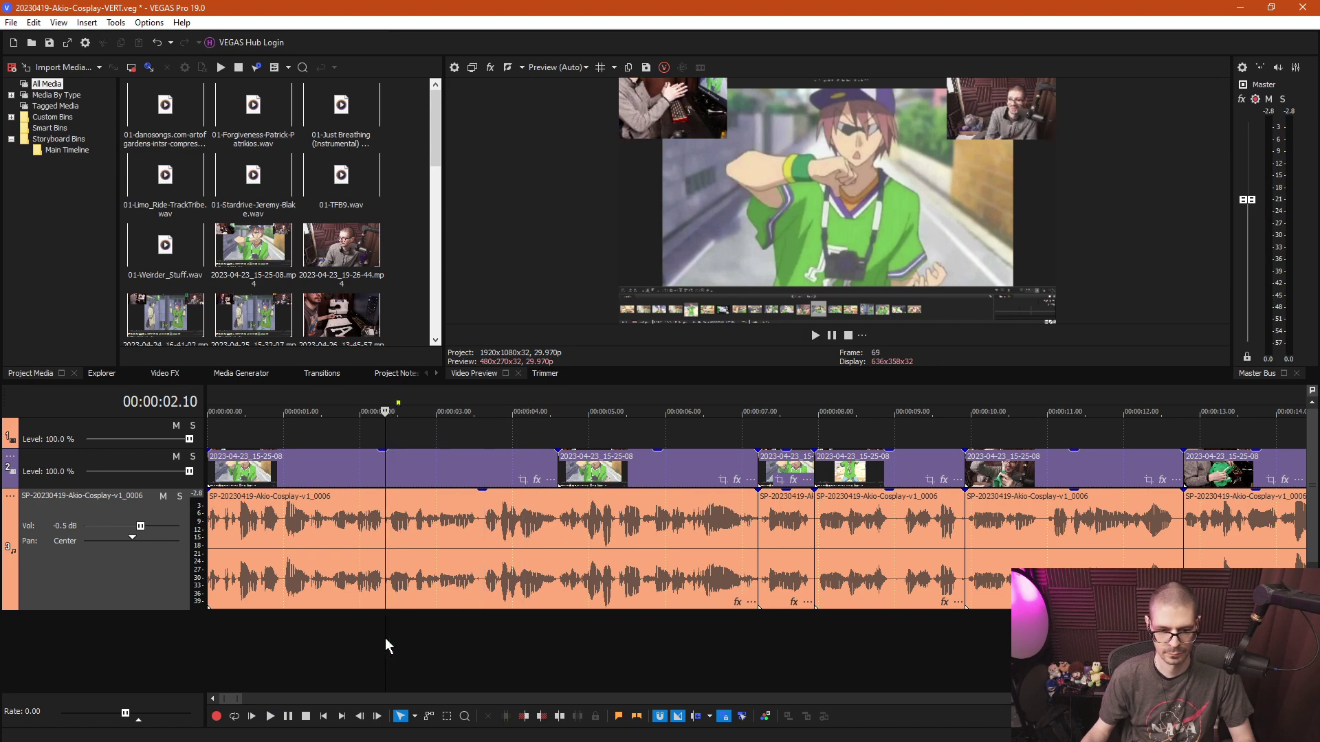
pyautogui.press('space')
pyautogui.scroll(3, 481, 653)
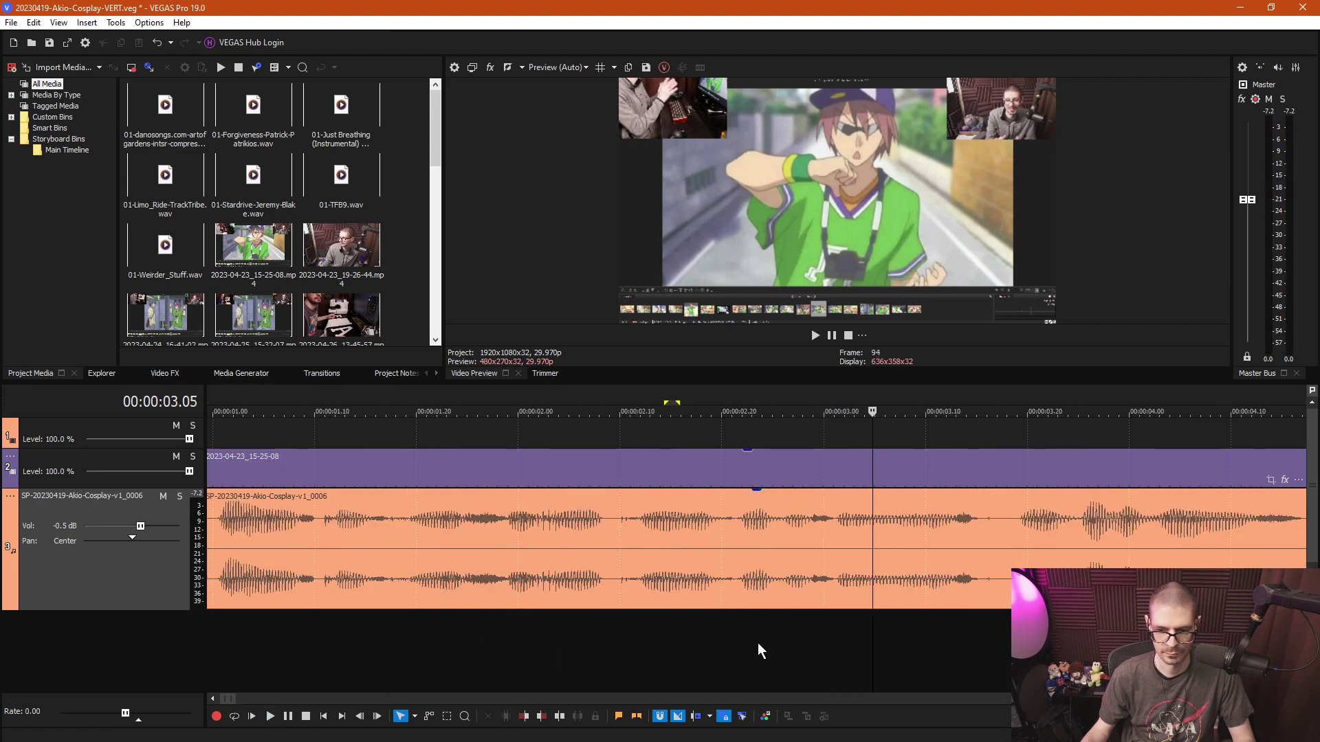
pyautogui.click(740, 653)
pyautogui.press('space')
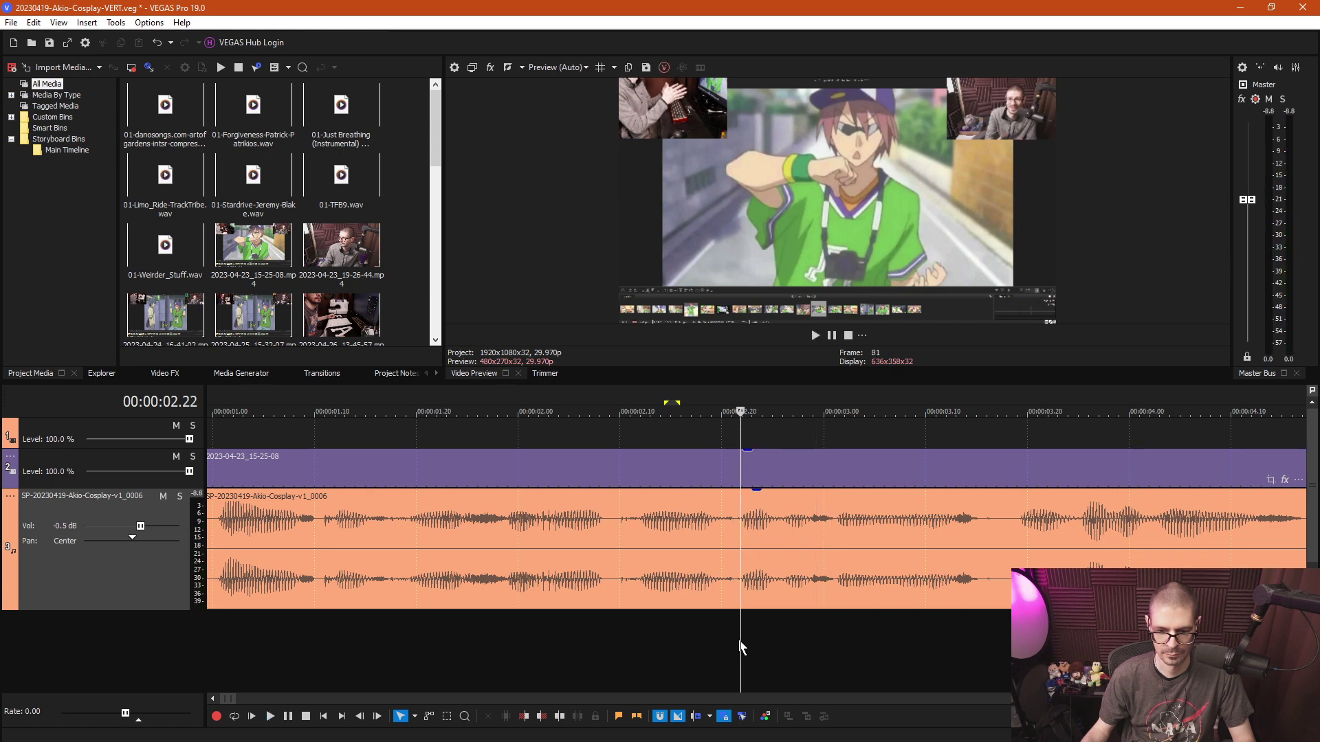
pyautogui.click(732, 635)
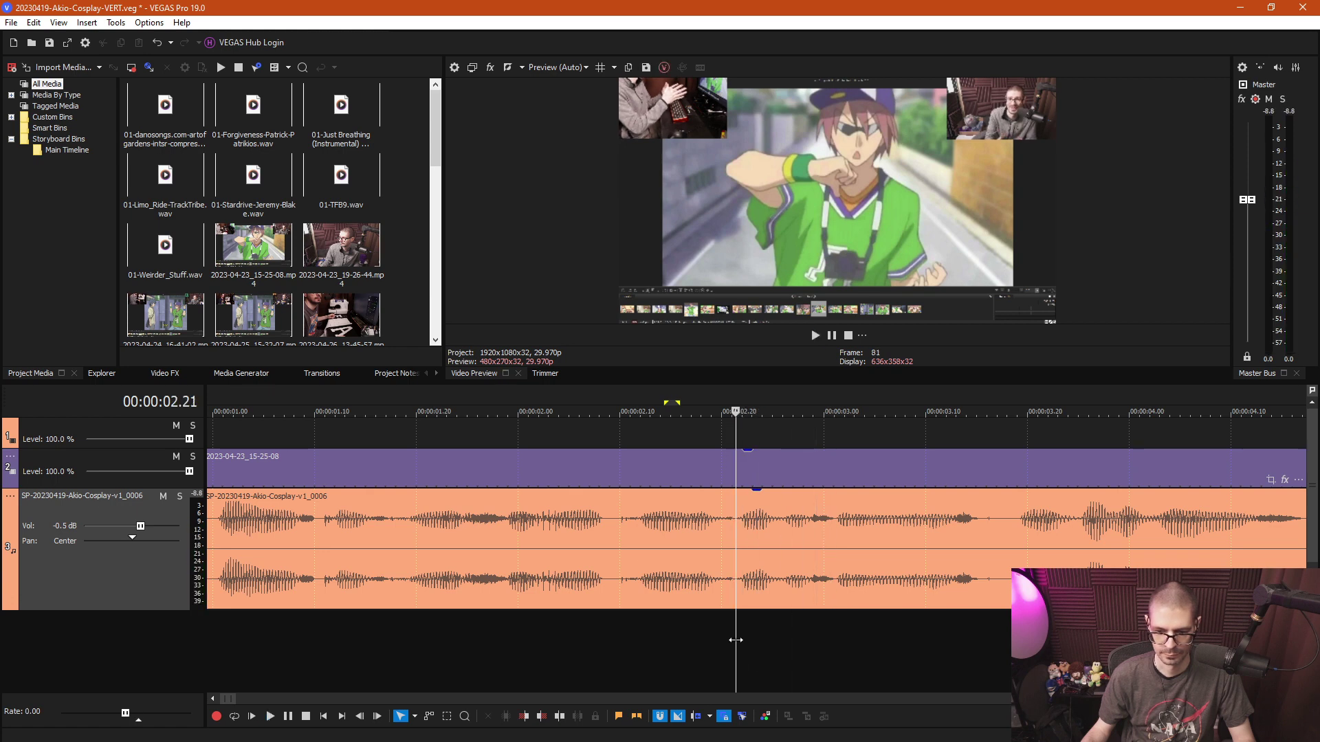
pyautogui.press('s')
# Delete the video and audio between 00:00:02.21 and 00:00:07.07 and slide all following clips back to close the gap.
pyautogui.scroll(-5, 739, 642)
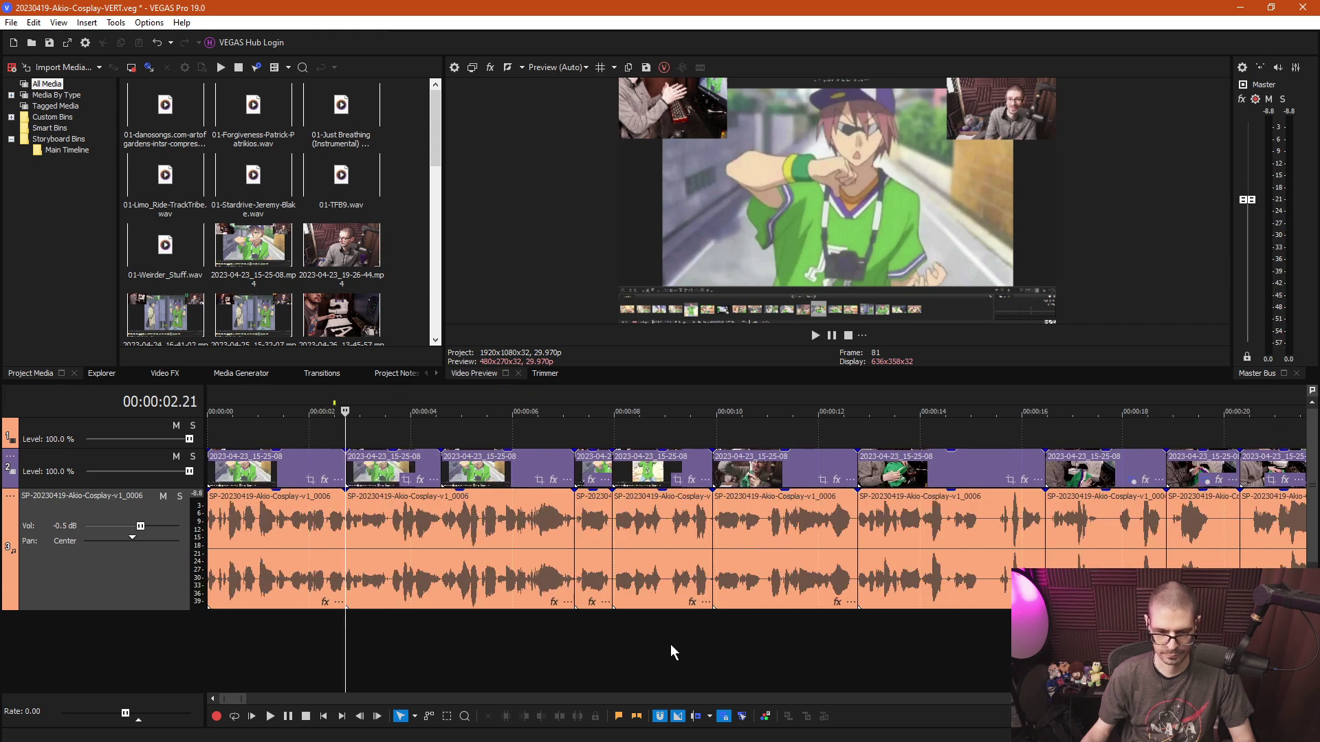
pyautogui.hotkey('ctrl', 'd')
pyautogui.hotkey('ctrl', 'd')
pyautogui.moveTo(560, 613); pyautogui.dragTo(369, 396)
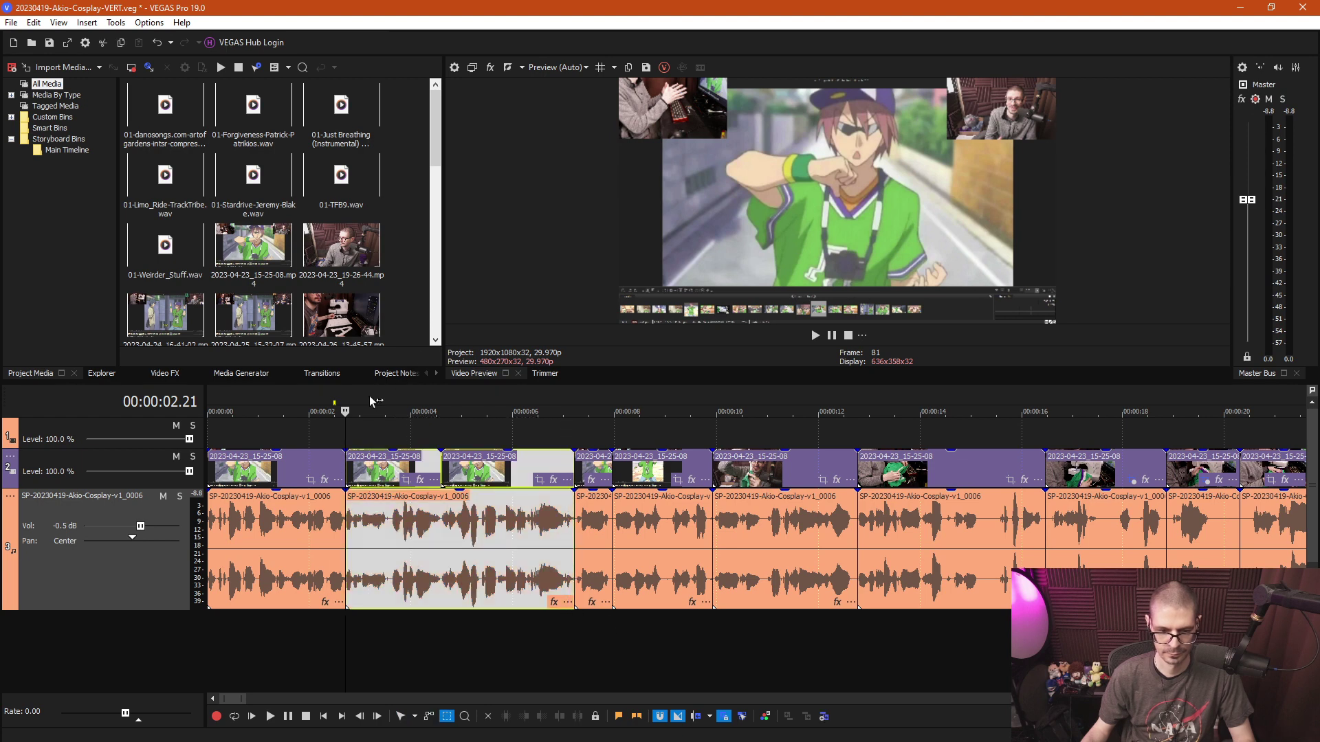
pyautogui.press('Delete')
pyautogui.hotkey('ctrl', 'd')
pyautogui.click(426, 489)
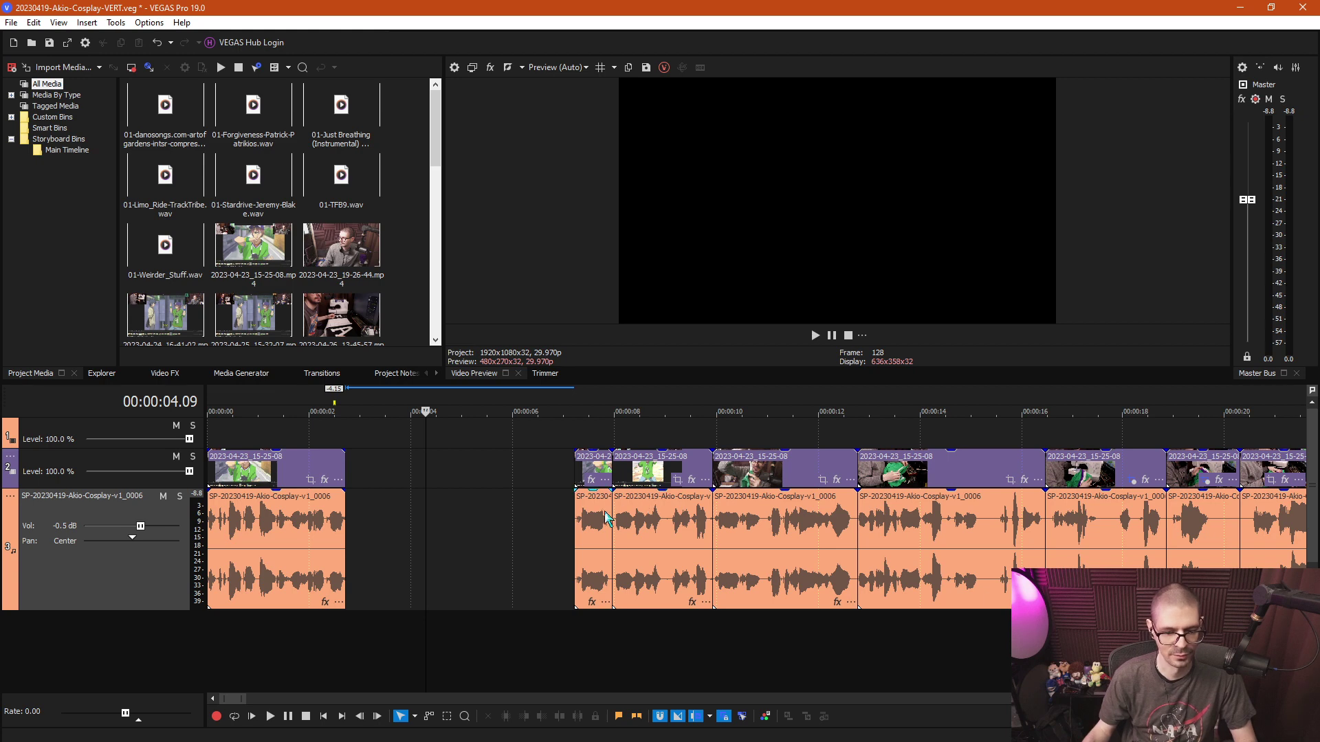
pyautogui.moveTo(607, 519); pyautogui.dragTo(378, 522)
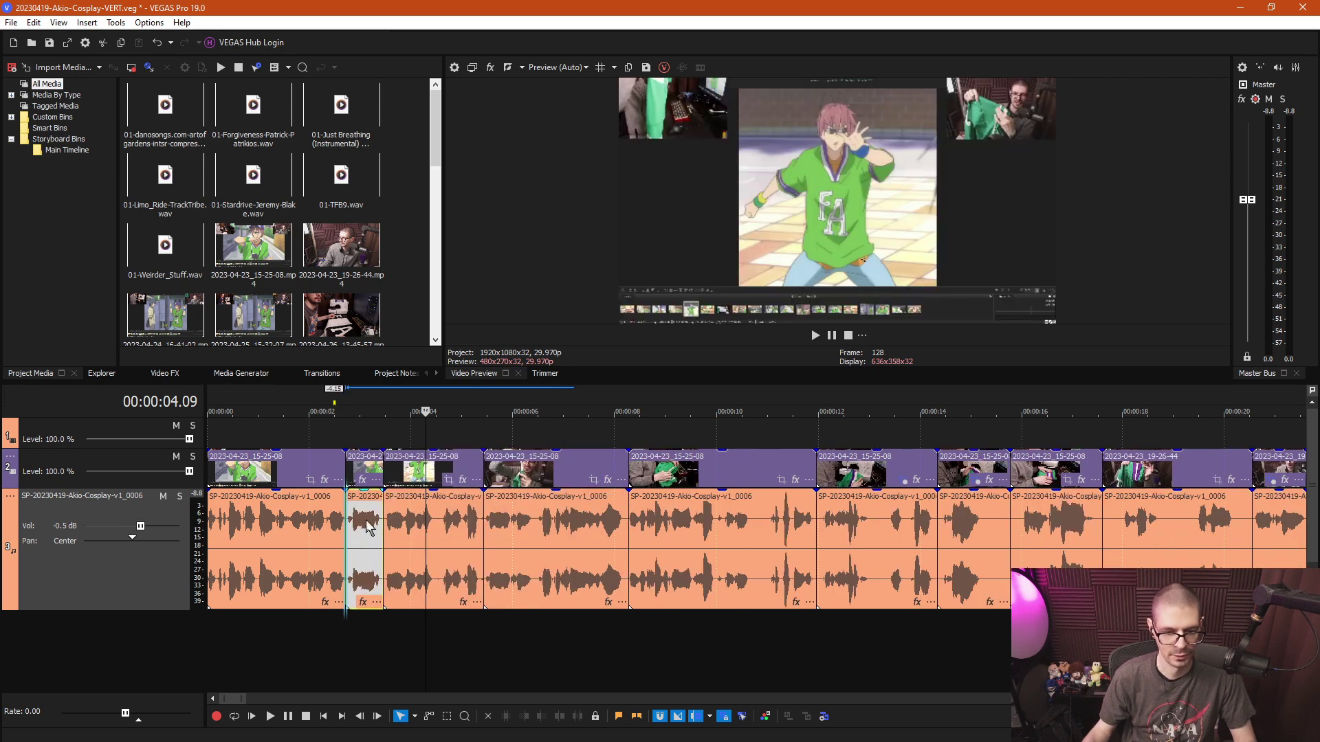
# Play across the new join at 00:00:02.21 to check how the shortened opening narration flows.
pyautogui.click(332, 424)
pyautogui.click(296, 431)
pyautogui.press('space')
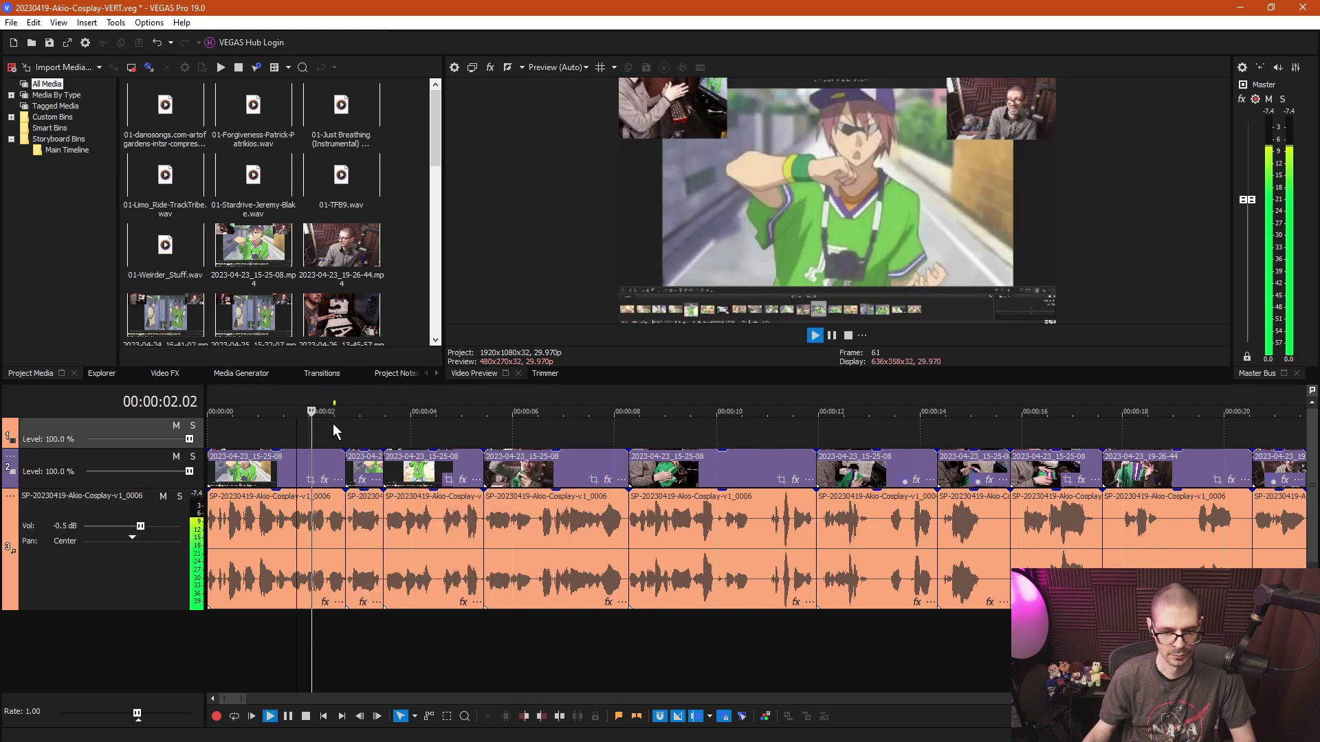
pyautogui.click(363, 536)
pyautogui.scroll(5, 363, 536)
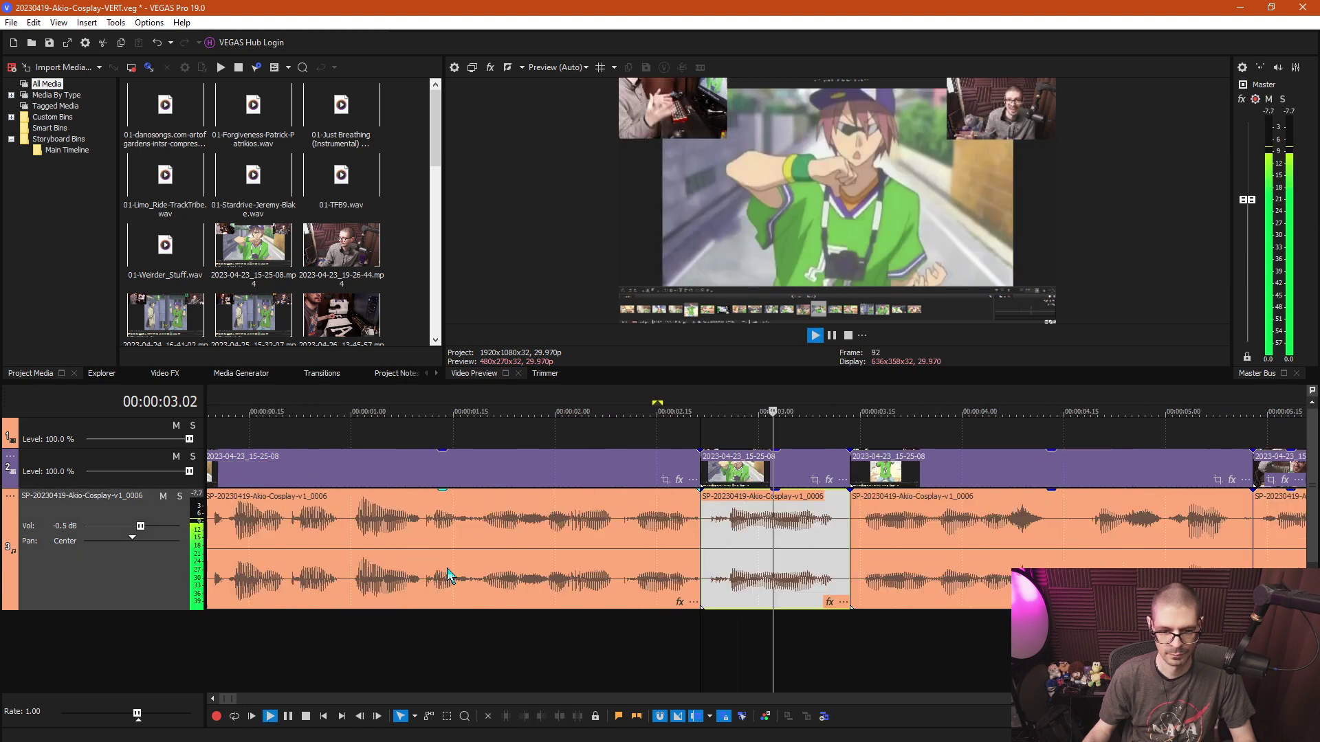
pyautogui.click(677, 529)
pyautogui.press('space')
pyautogui.press('space')
pyautogui.scroll(3, 684, 529)
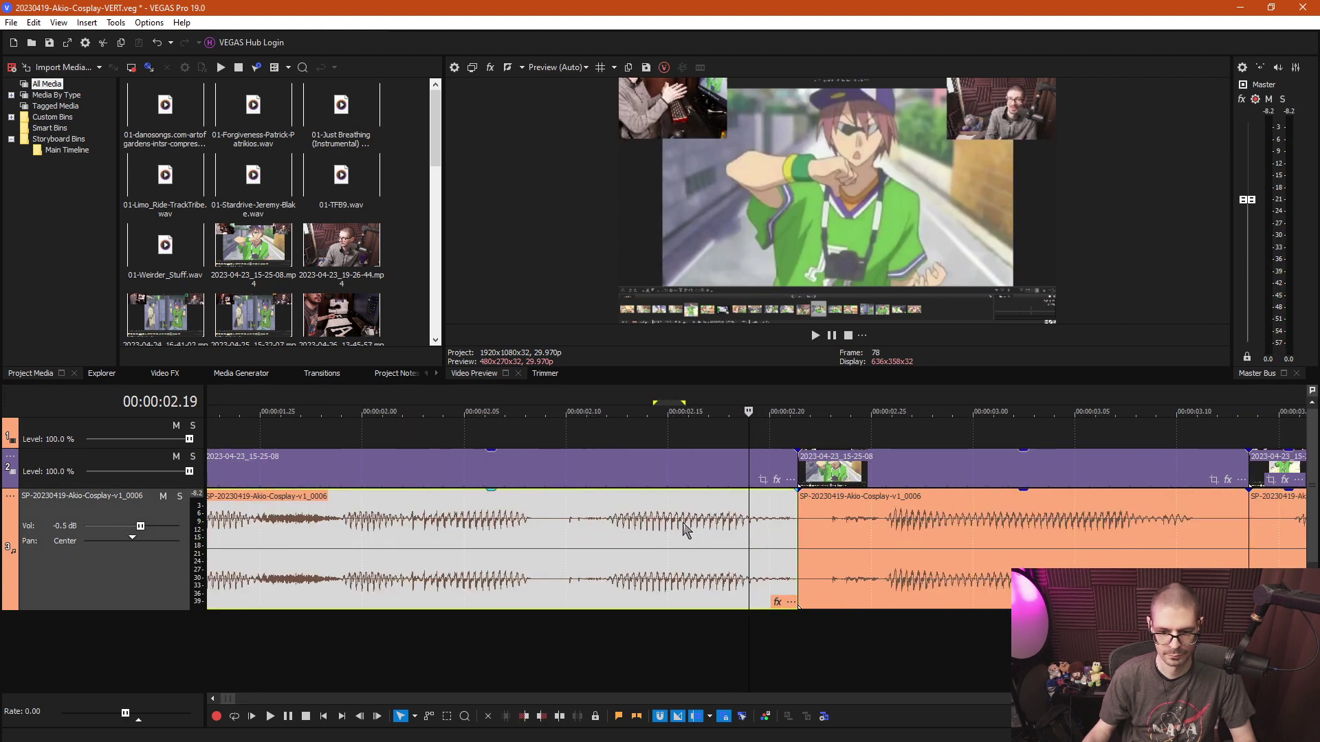
# Try tightening the join by splitting at 00:00:02.17 and deleting the short piece up to 00:00:02.21, closing the gap.
pyautogui.click(713, 631)
pyautogui.press('s')
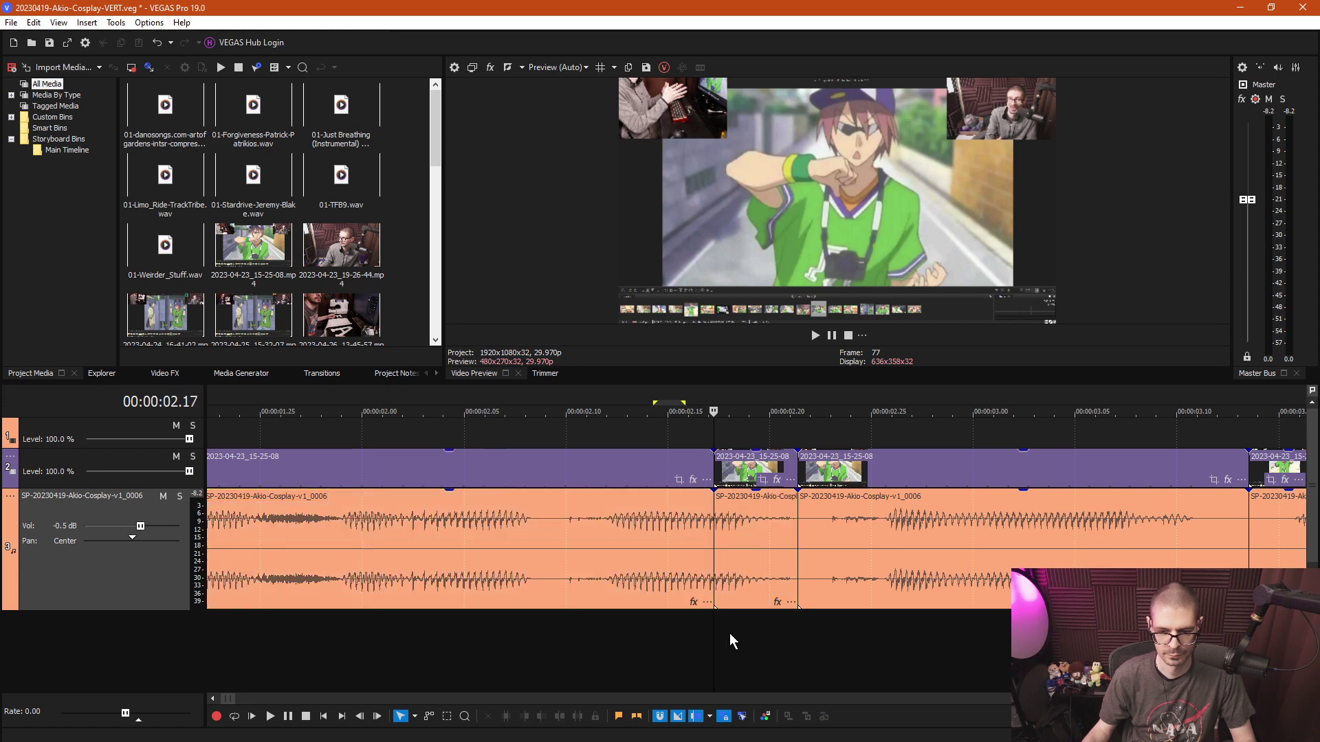
pyautogui.hotkey('ctrl', 'd')
pyautogui.click(756, 547)
pyautogui.press('Delete')
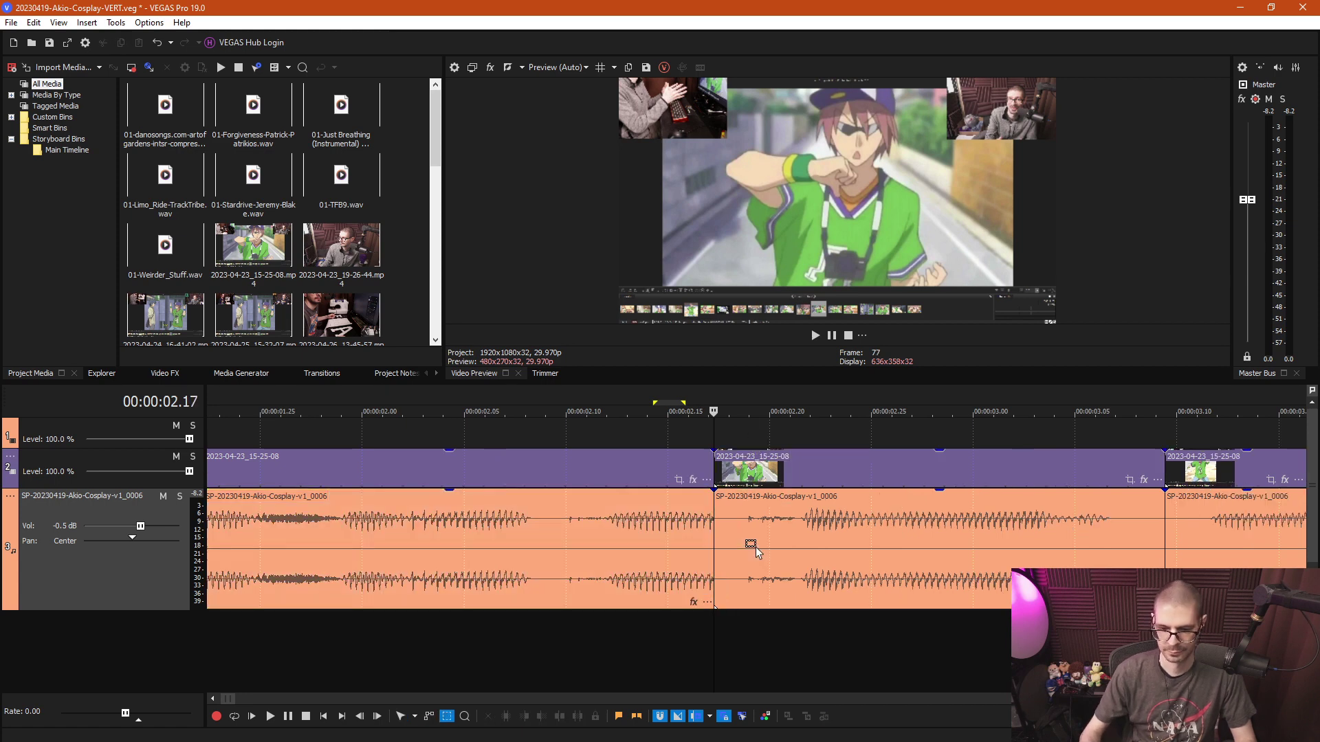
# Play the tightened join, and undo the deletion of the short piece and the split at 00:00:02.17.
pyautogui.press('space')
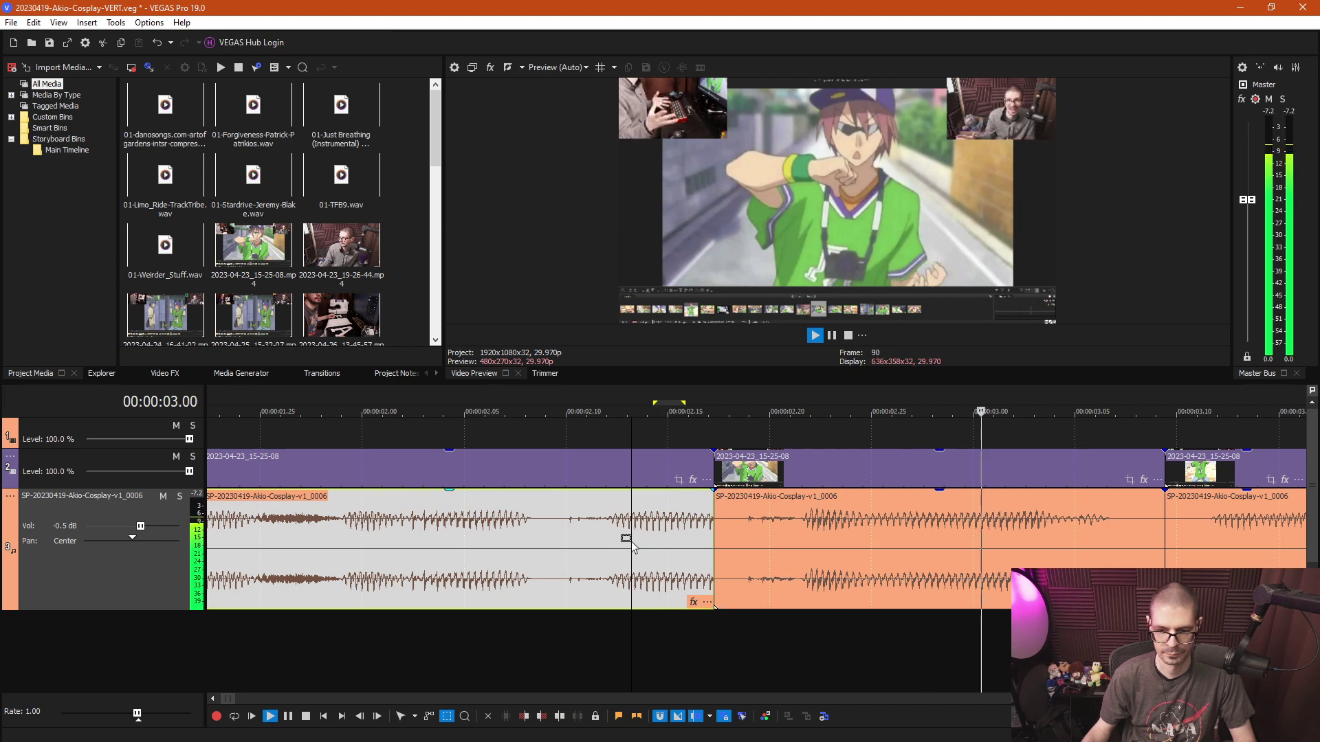
pyautogui.press('space')
pyautogui.hotkey('ctrl', 'z')
pyautogui.hotkey('ctrl', 'z')
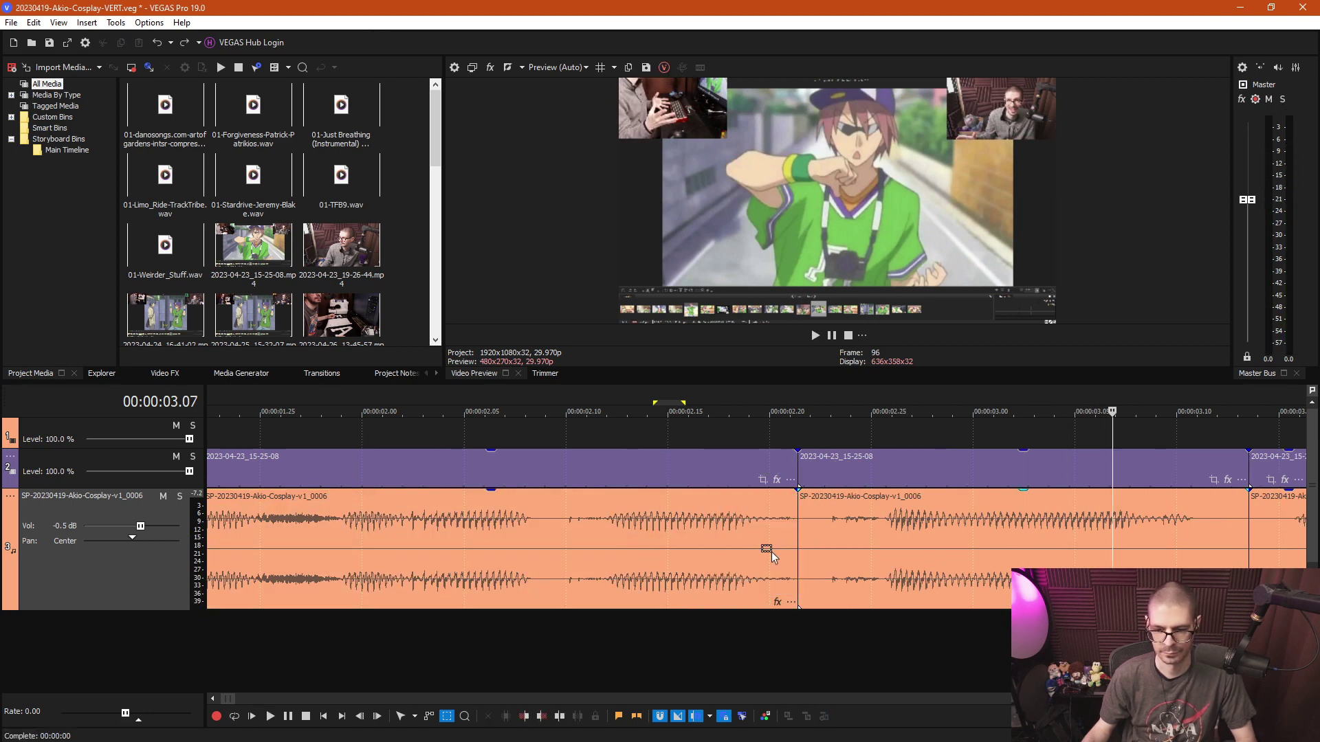
# Split all tracks at 00:00:02.23 and delete the short piece after 00:00:02.21, closing the gap.
pyautogui.click(827, 646)
pyautogui.hotkey('ctrl', 'a')
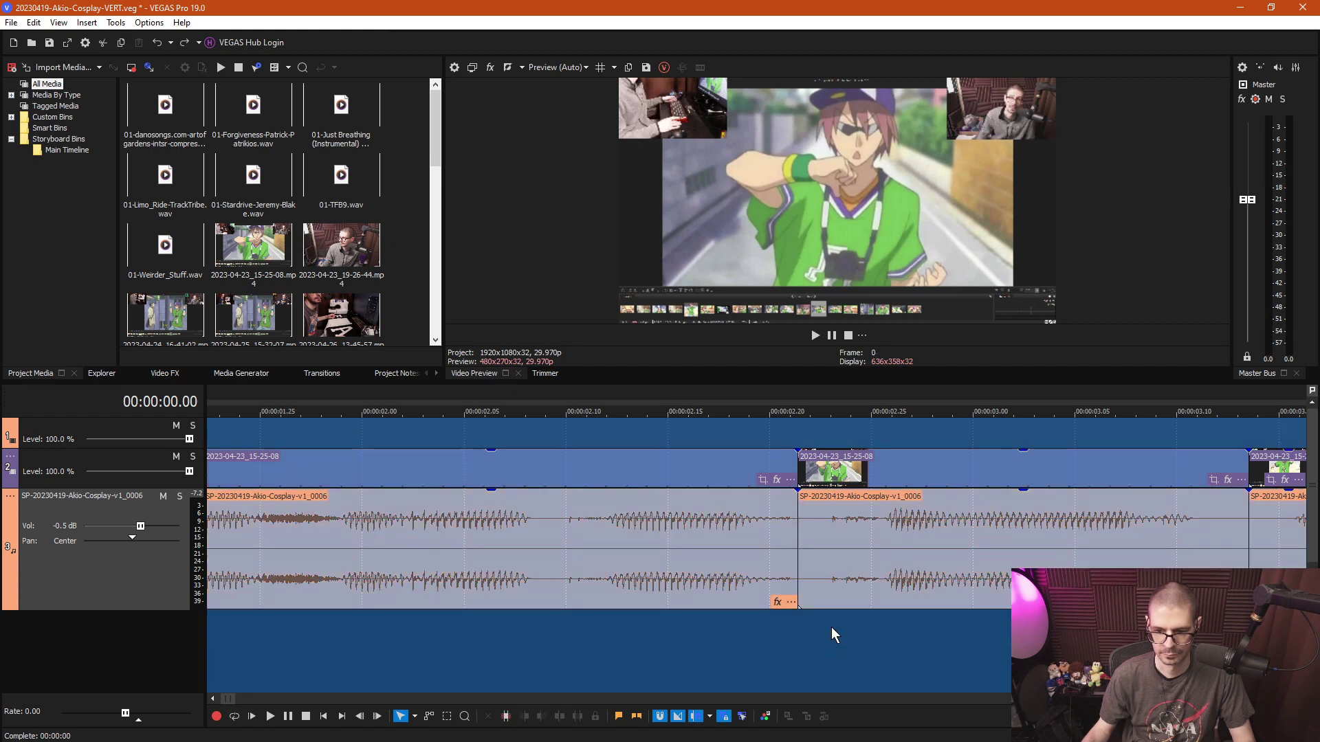
pyautogui.click(827, 642)
pyautogui.press('s')
pyautogui.press('d')
pyautogui.press('d')
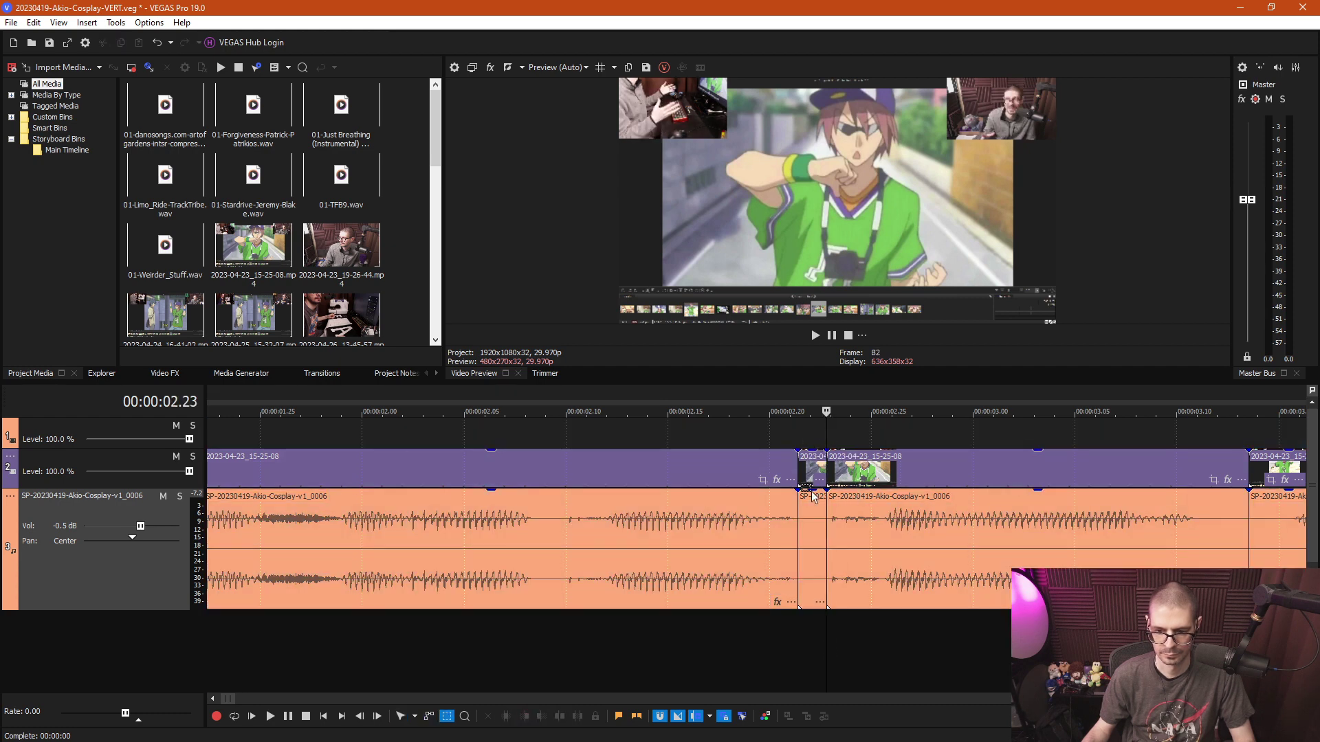
pyautogui.click(812, 495)
pyautogui.press('Delete')
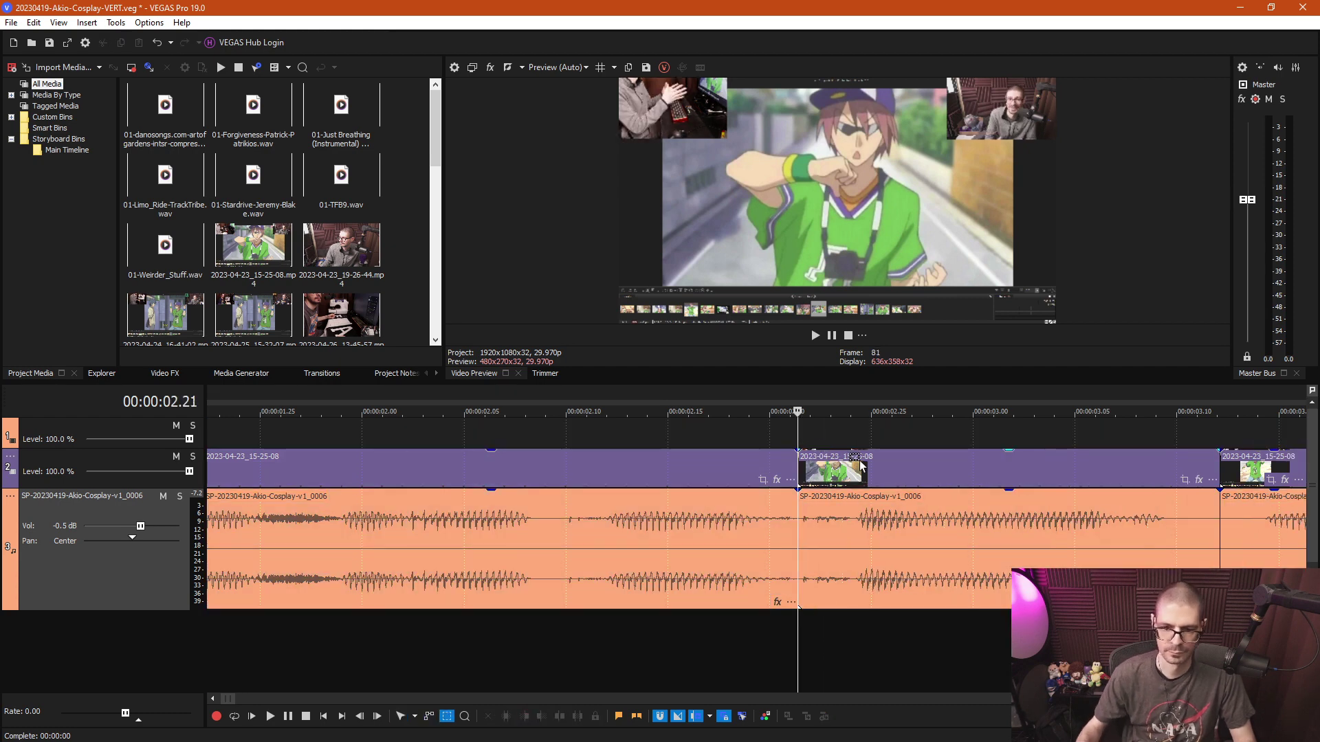
pyautogui.click(689, 413)
pyautogui.hotkey('ctrl', 'd')
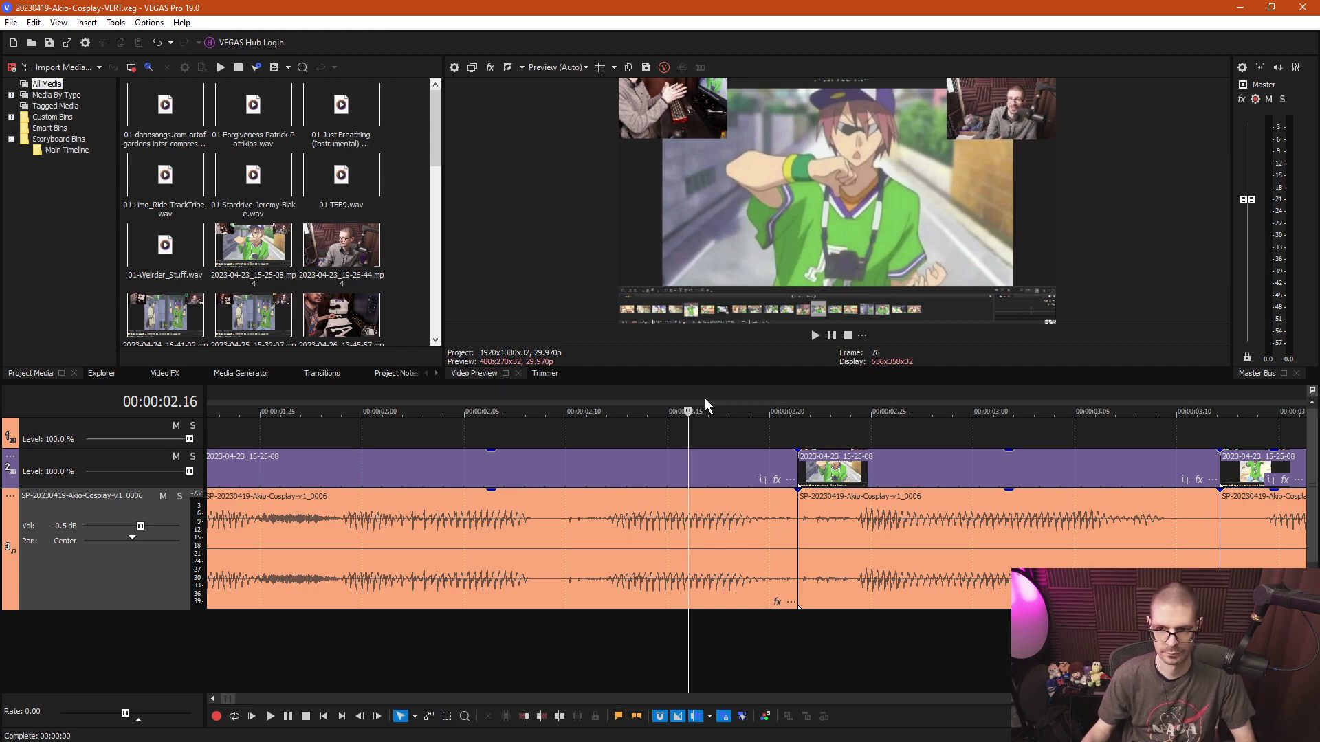
# Play the video from its start to about 00:00:08 to check how the tightened opening narration flows.
pyautogui.scroll(-6, 706, 413)
pyautogui.scroll(-2, 708, 424)
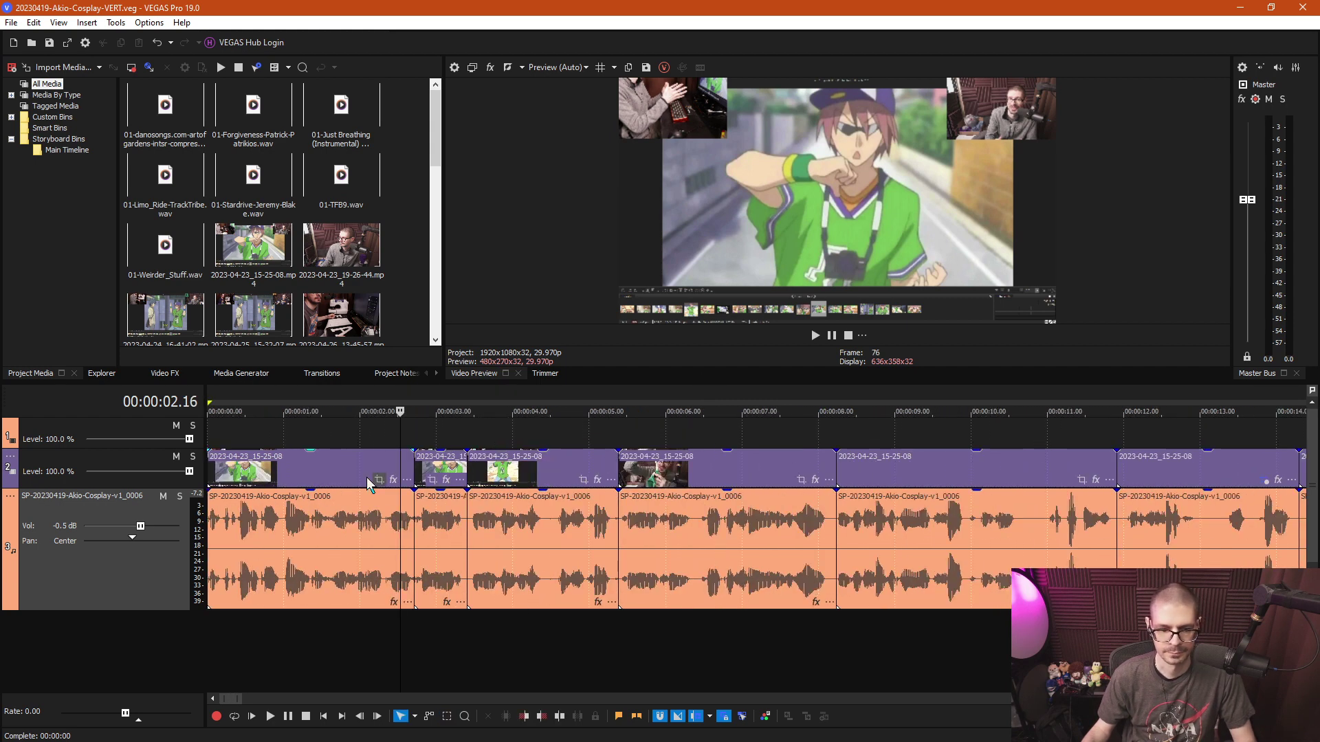
pyautogui.click(258, 428)
pyautogui.scroll(-3, 258, 431)
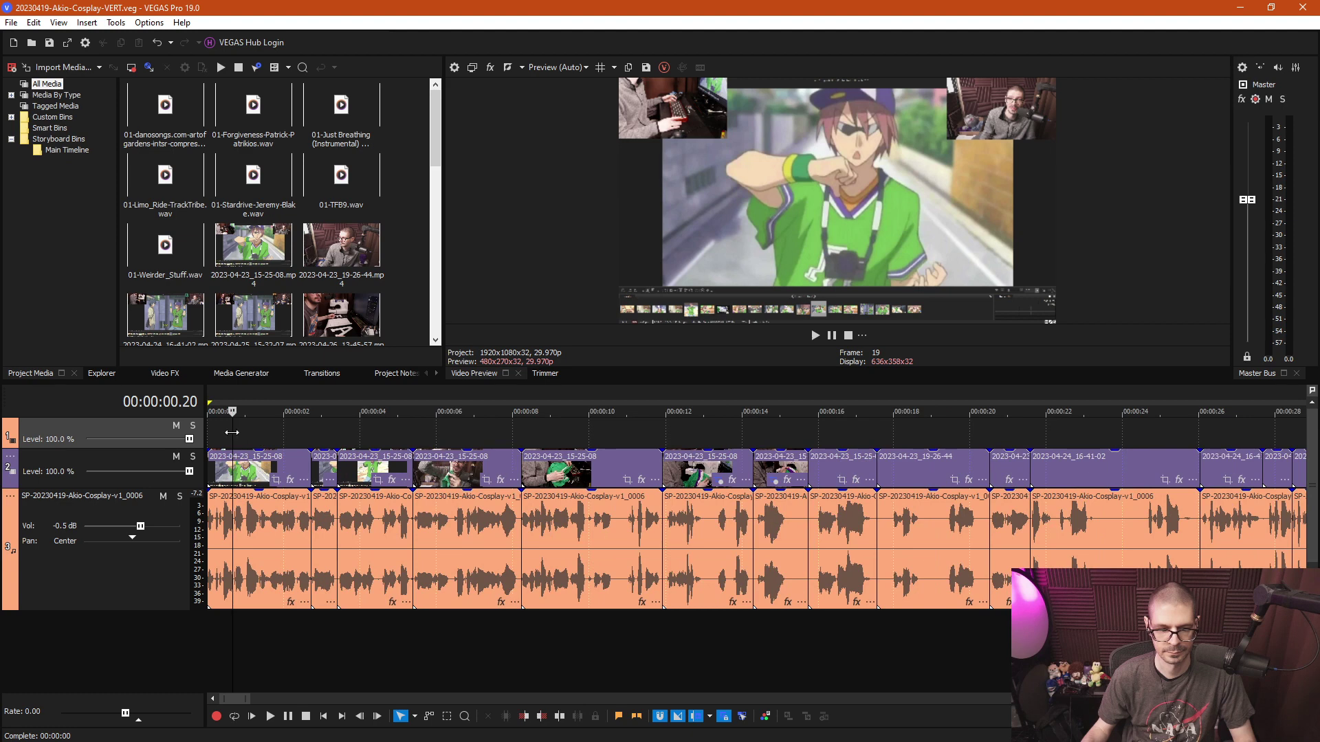
pyautogui.press('Home')
pyautogui.press('space')
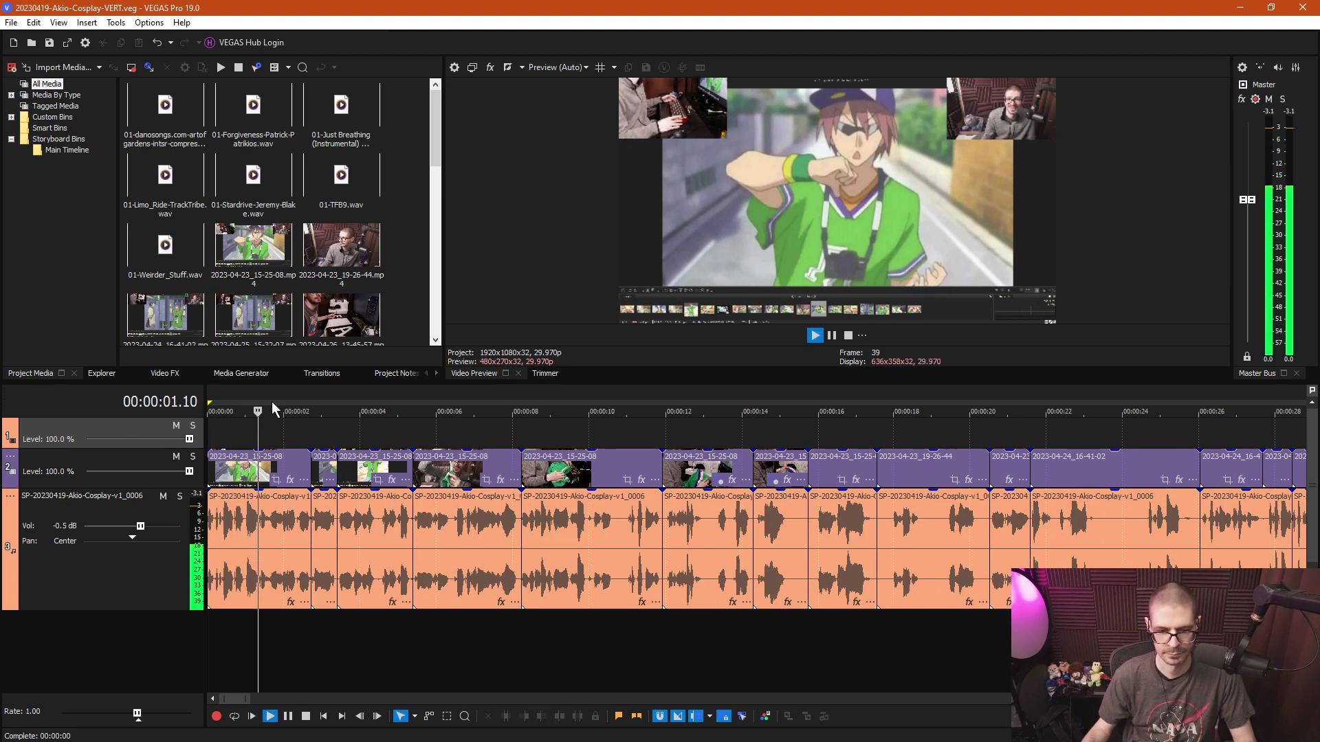
pyautogui.press('Return')
pyautogui.press('Return')
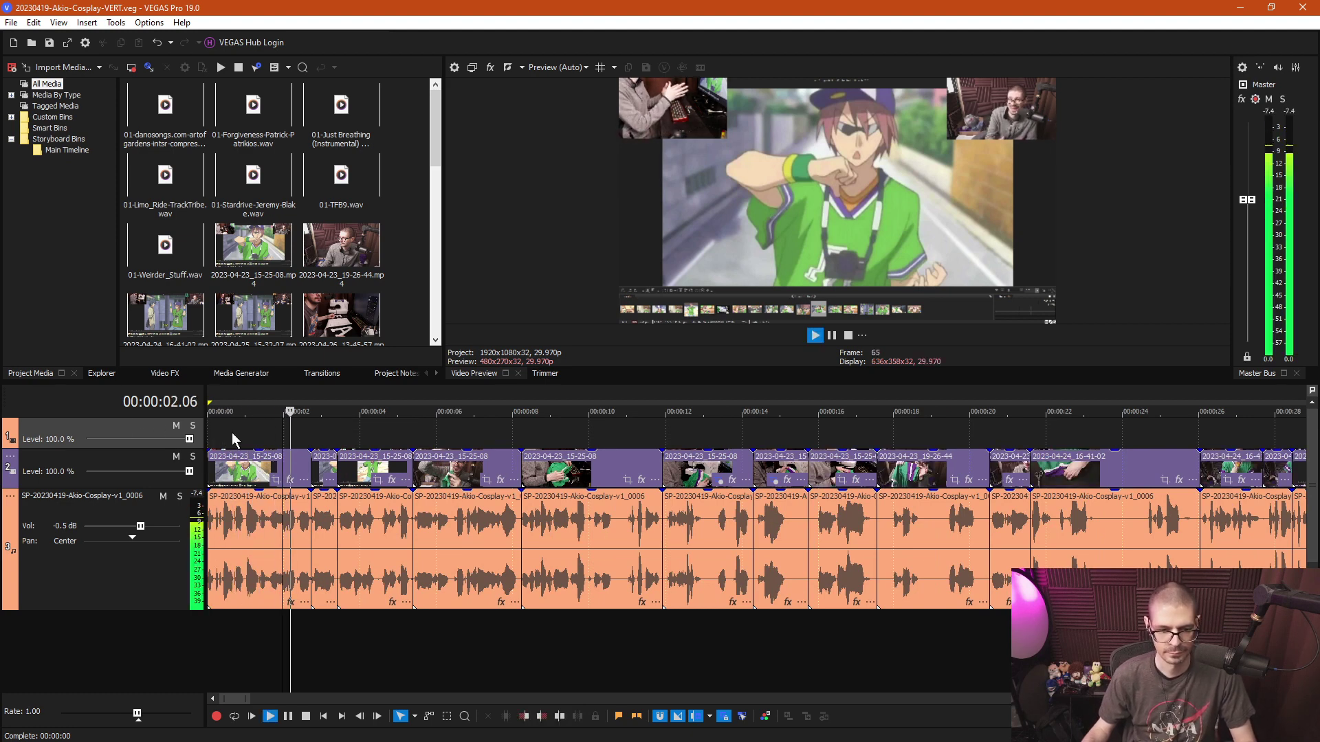
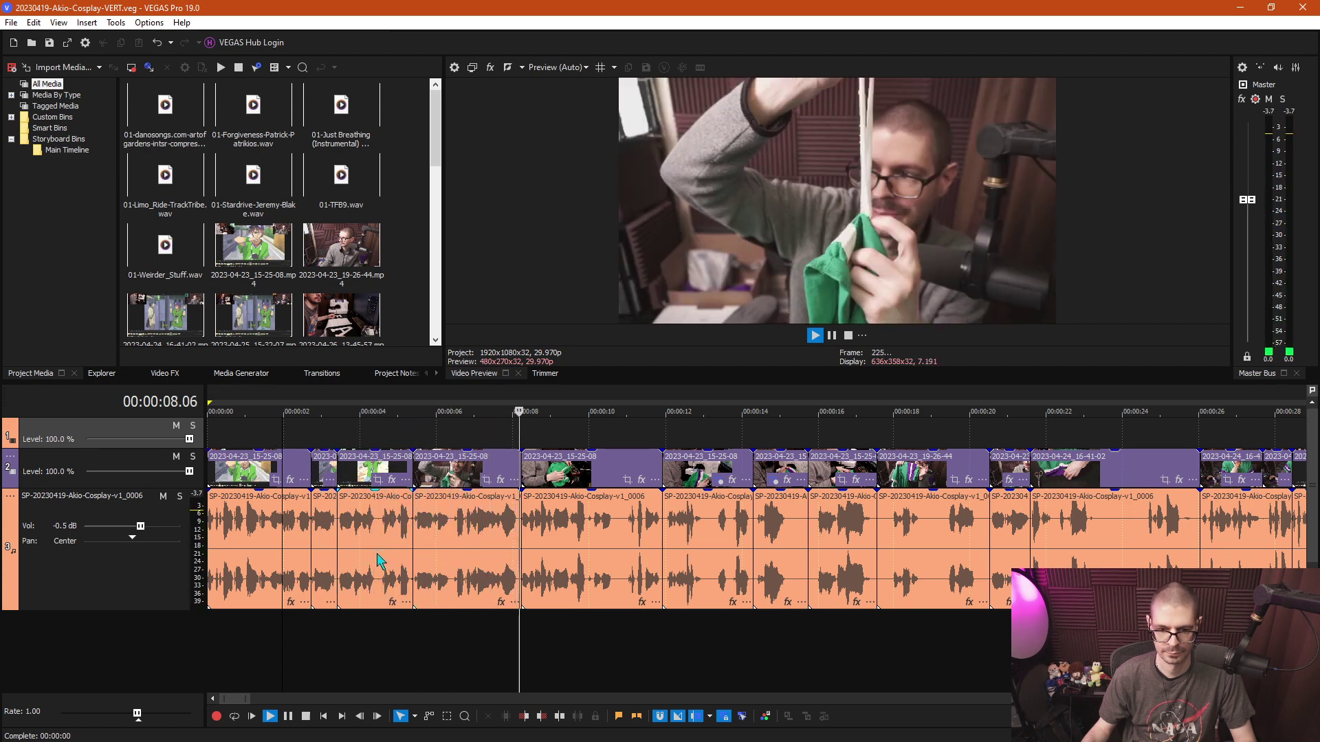
pyautogui.click(437, 558)
pyautogui.press('space')
# Split the video and audio at 00:00:08.03 and 00:00:08.08 and delete the silent pieces between them, closing the gap.
pyautogui.scroll(3, 475, 563)
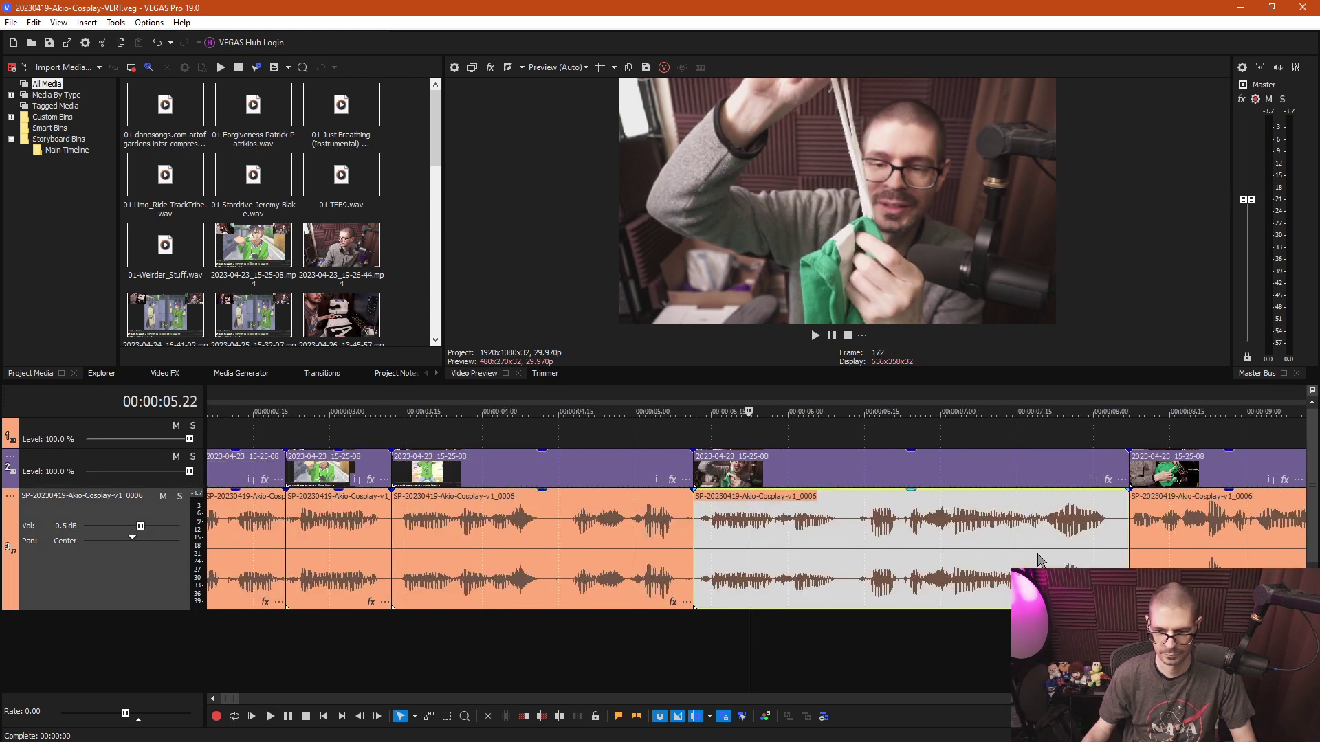
pyautogui.click(1114, 553)
pyautogui.scroll(3, 1114, 553)
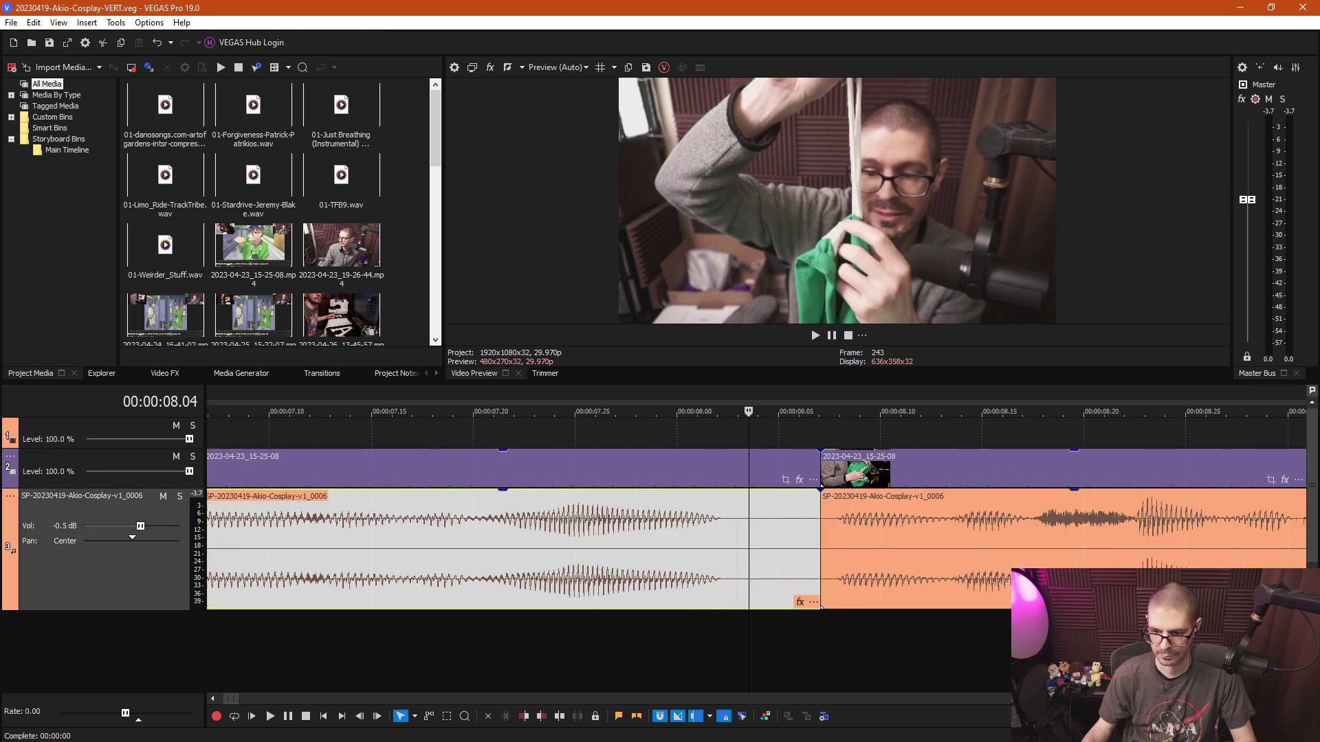
pyautogui.click(748, 630)
pyautogui.press('s')
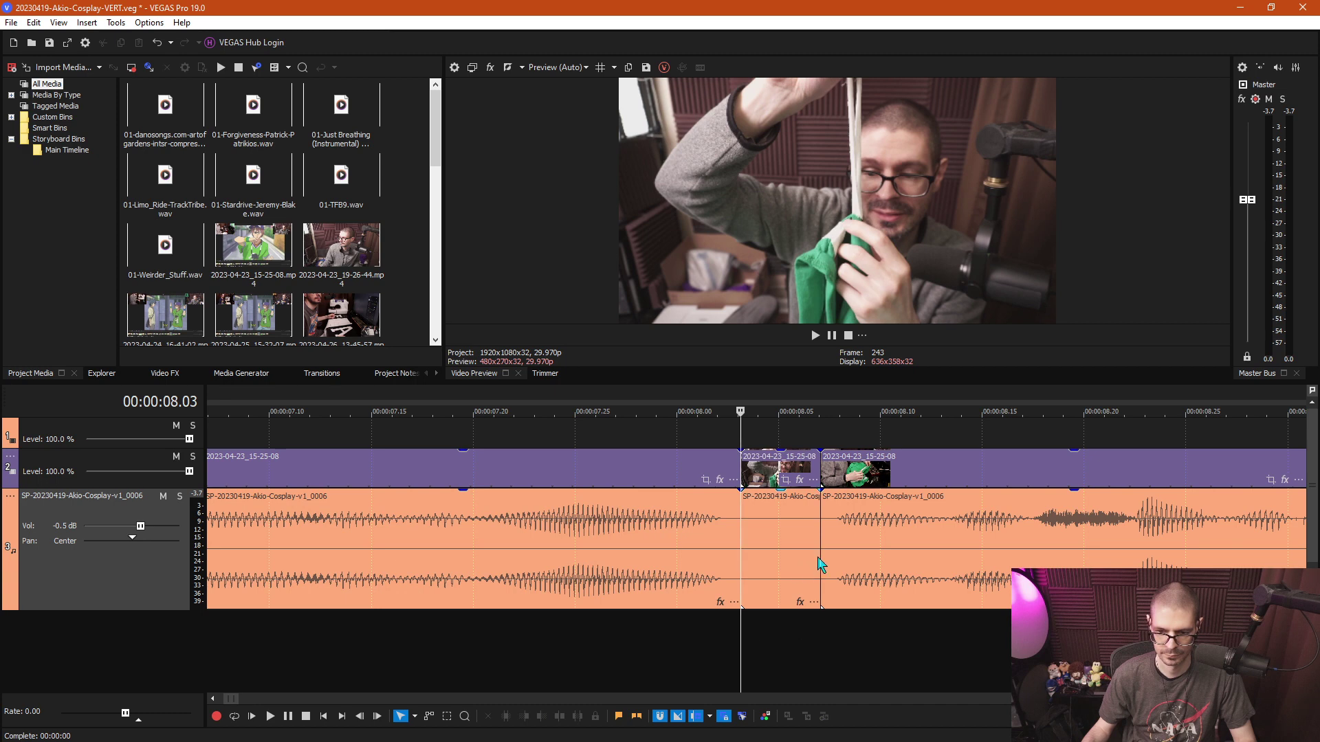
pyautogui.click(833, 627)
pyautogui.press('s')
pyautogui.press('d')
pyautogui.press('d')
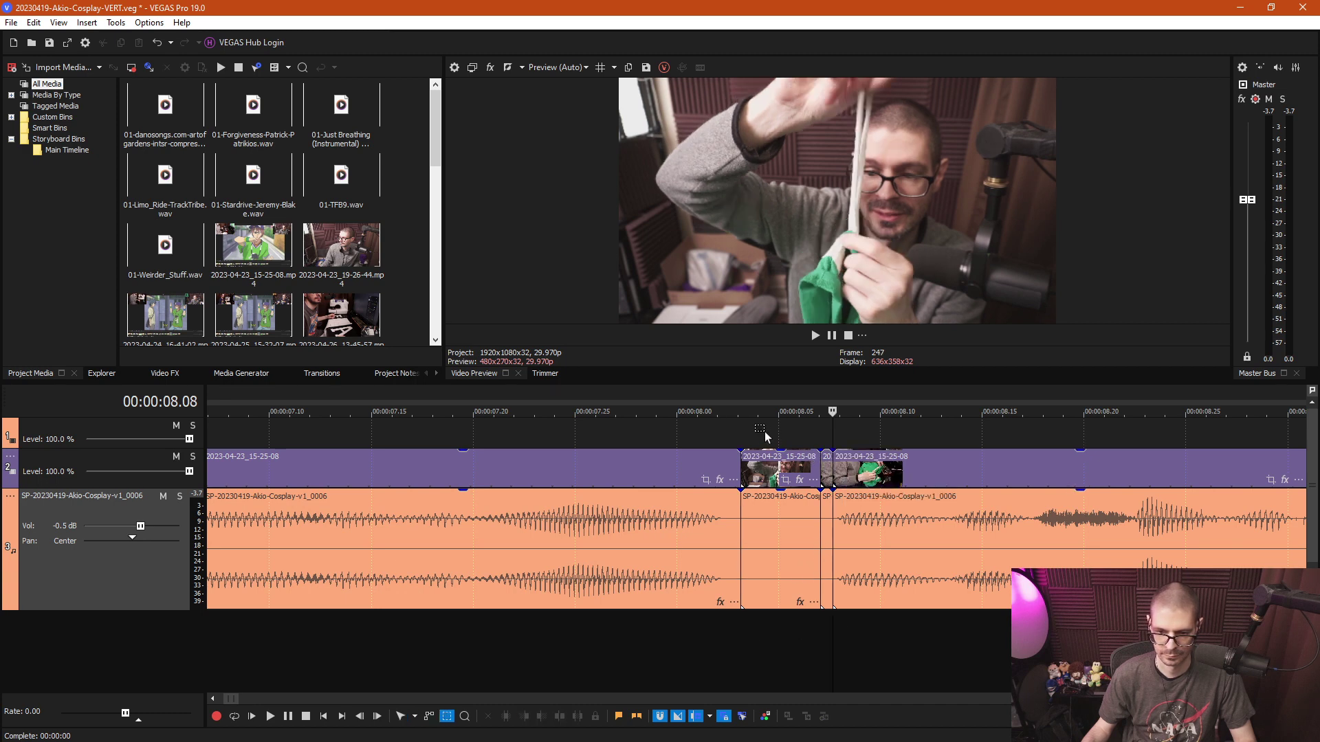
pyautogui.moveTo(765, 433); pyautogui.dragTo(828, 569)
pyautogui.press('Delete')
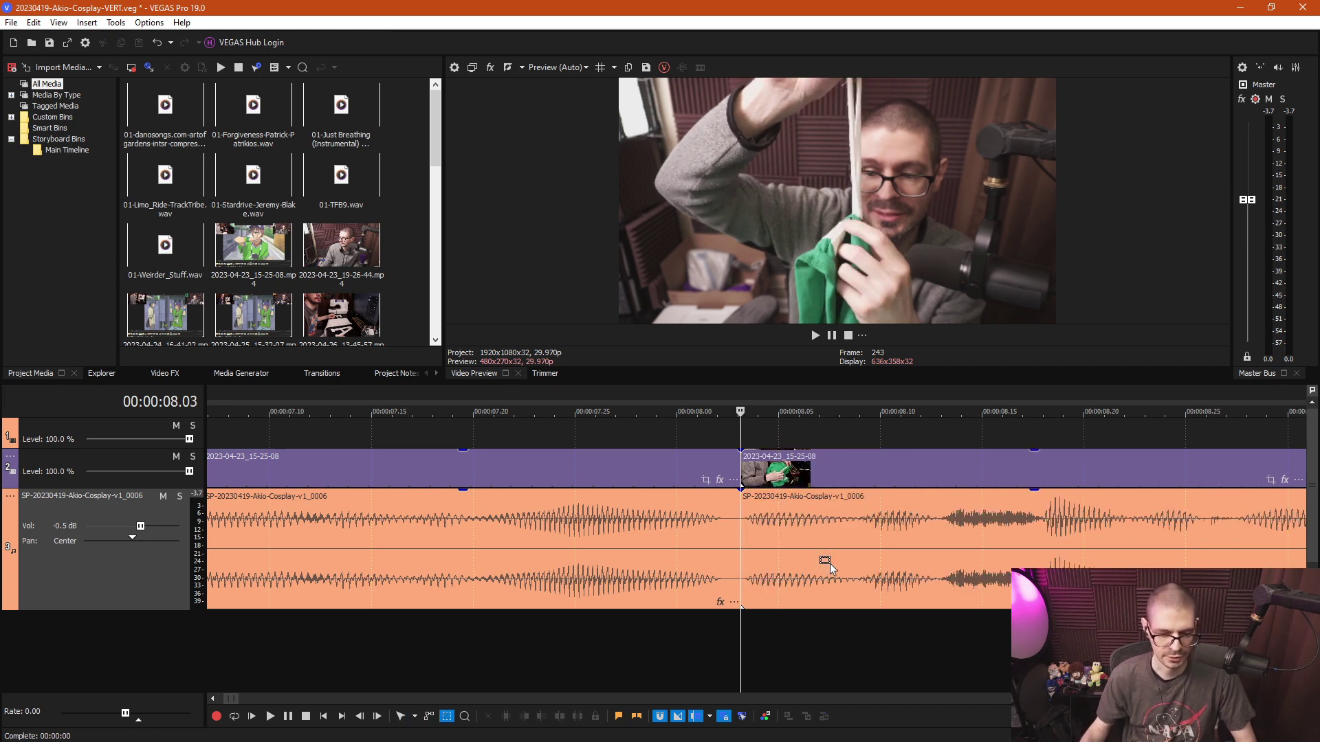
pyautogui.hotkey('ctrl', 'd')
# Play across the clip join shortly after 00:00:05 to check the pause in the narration.
pyautogui.scroll(-5, 829, 565)
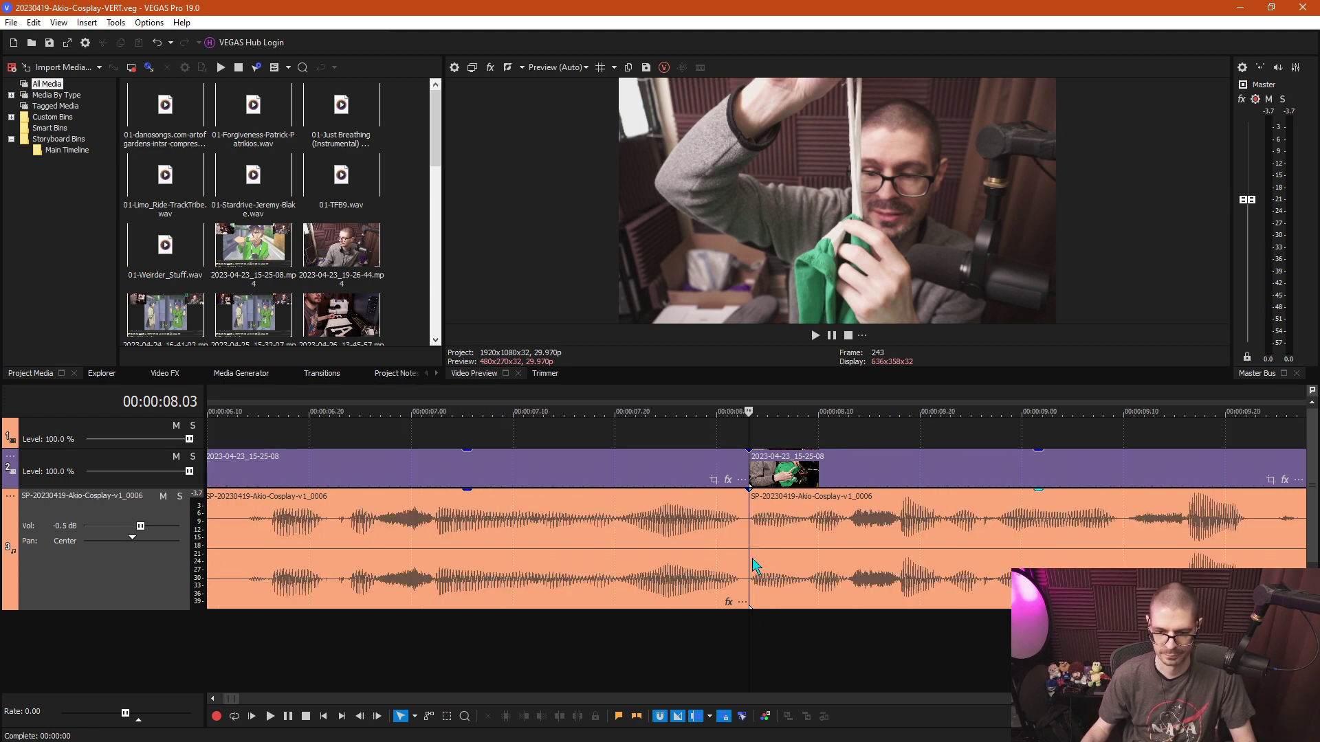
pyautogui.scroll(-3, 595, 455)
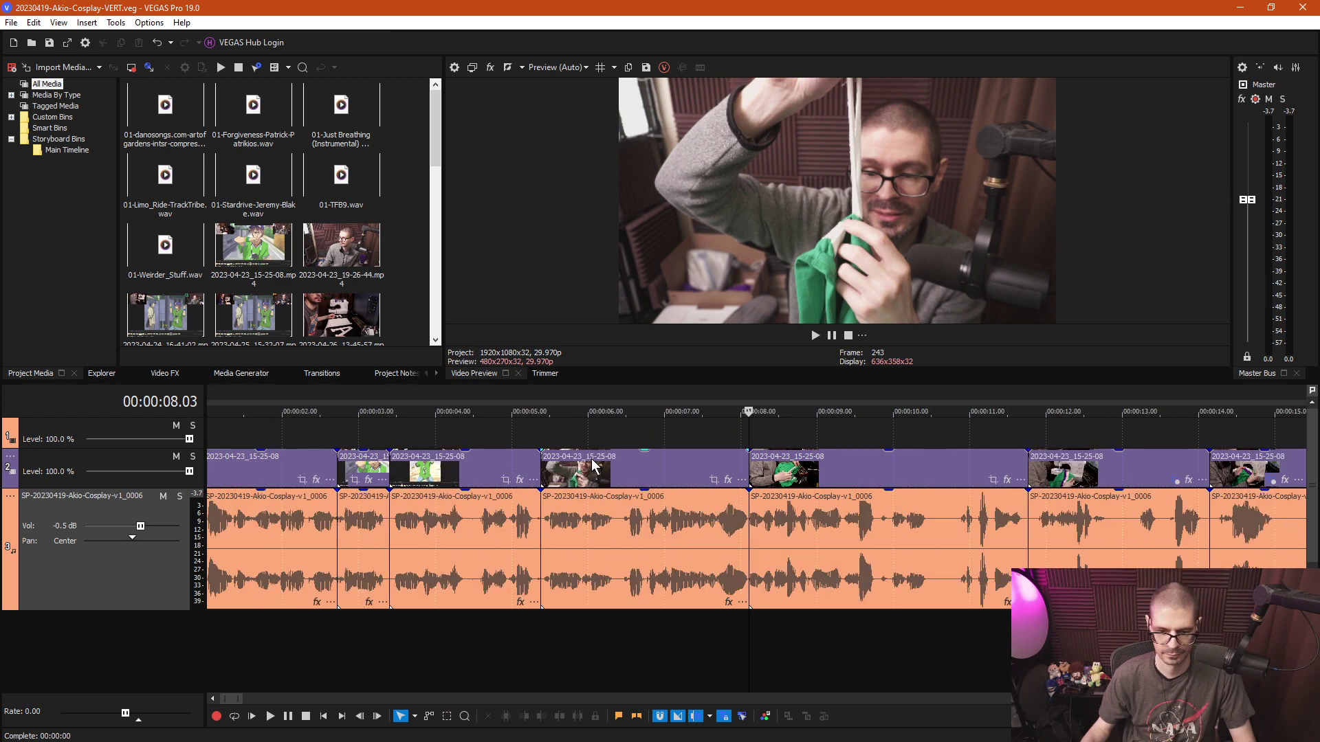
pyautogui.click(517, 434)
pyautogui.press('space')
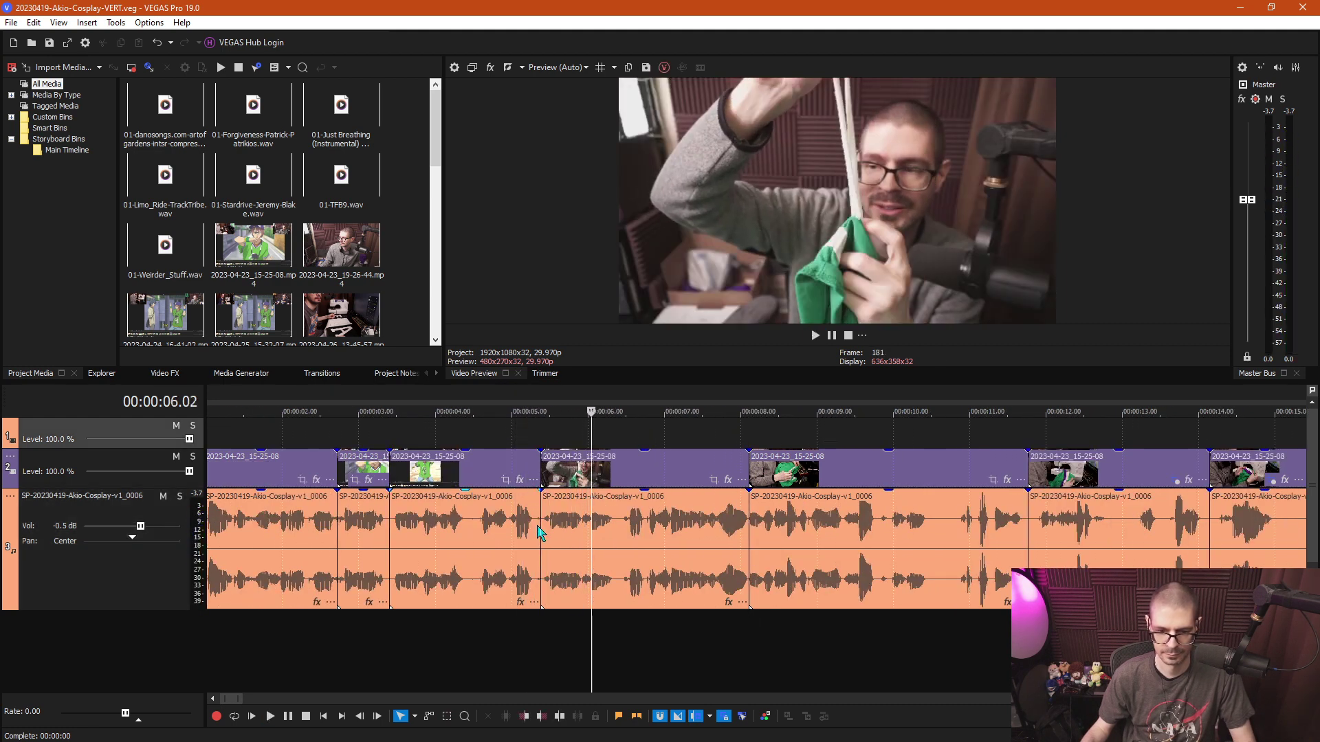
# Split the video and audio at 00:00:05.10 and 00:00:05.12 and delete the short pieces between them, closing the gap.
pyautogui.click(540, 533)
pyautogui.scroll(5, 570, 547)
pyautogui.press('pagedown')
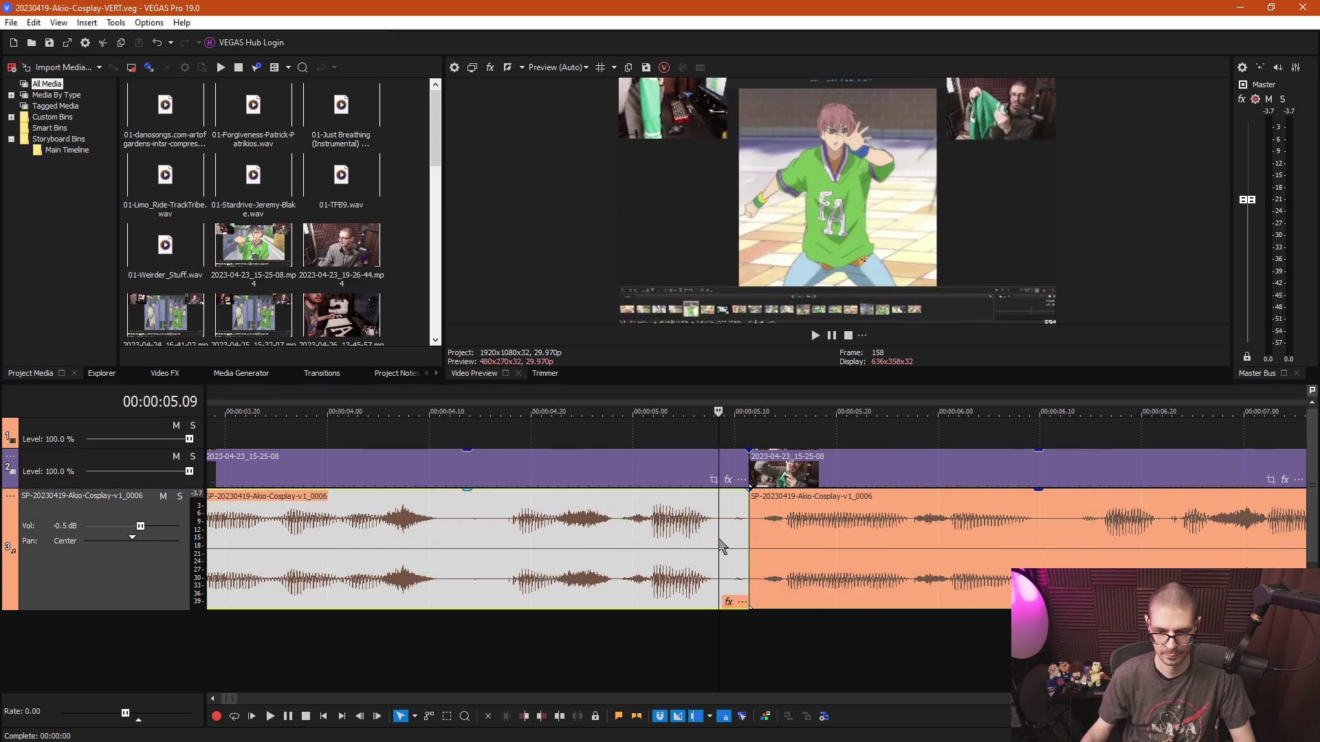
pyautogui.click(728, 645)
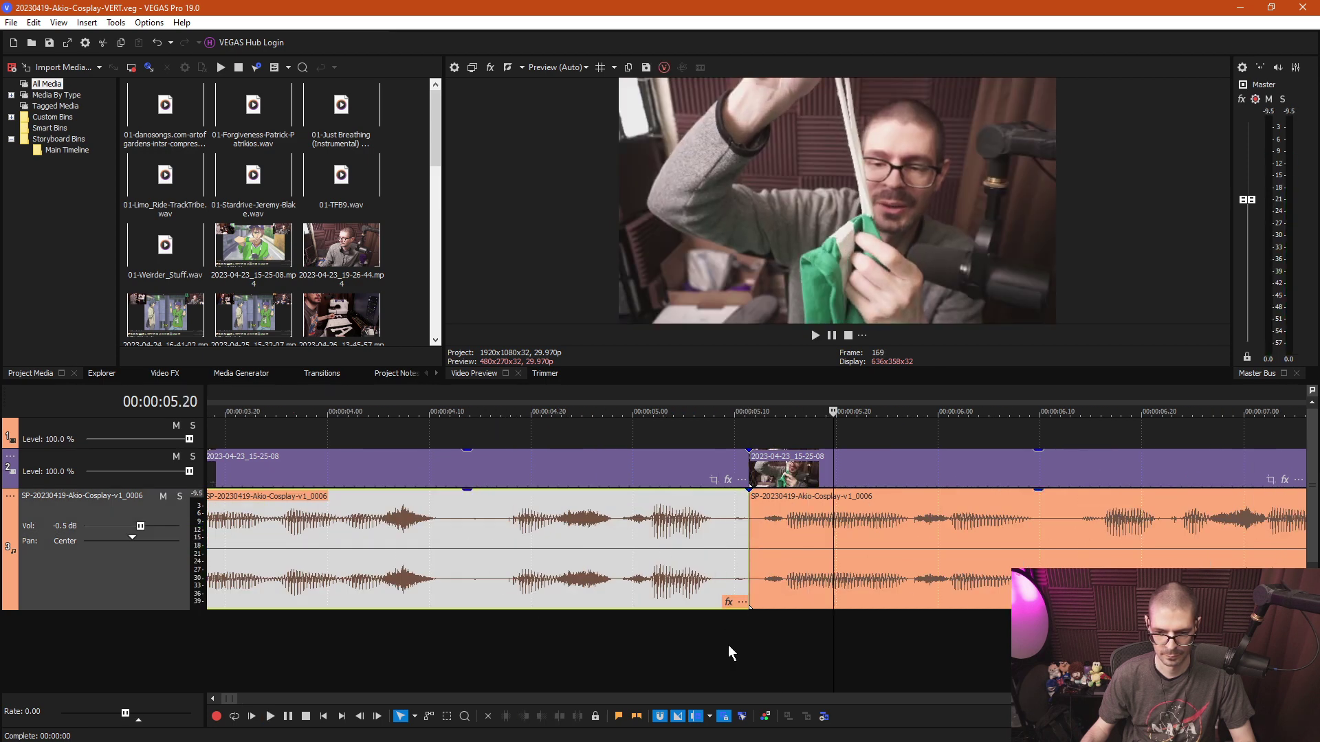
pyautogui.press('s')
pyautogui.click(756, 639)
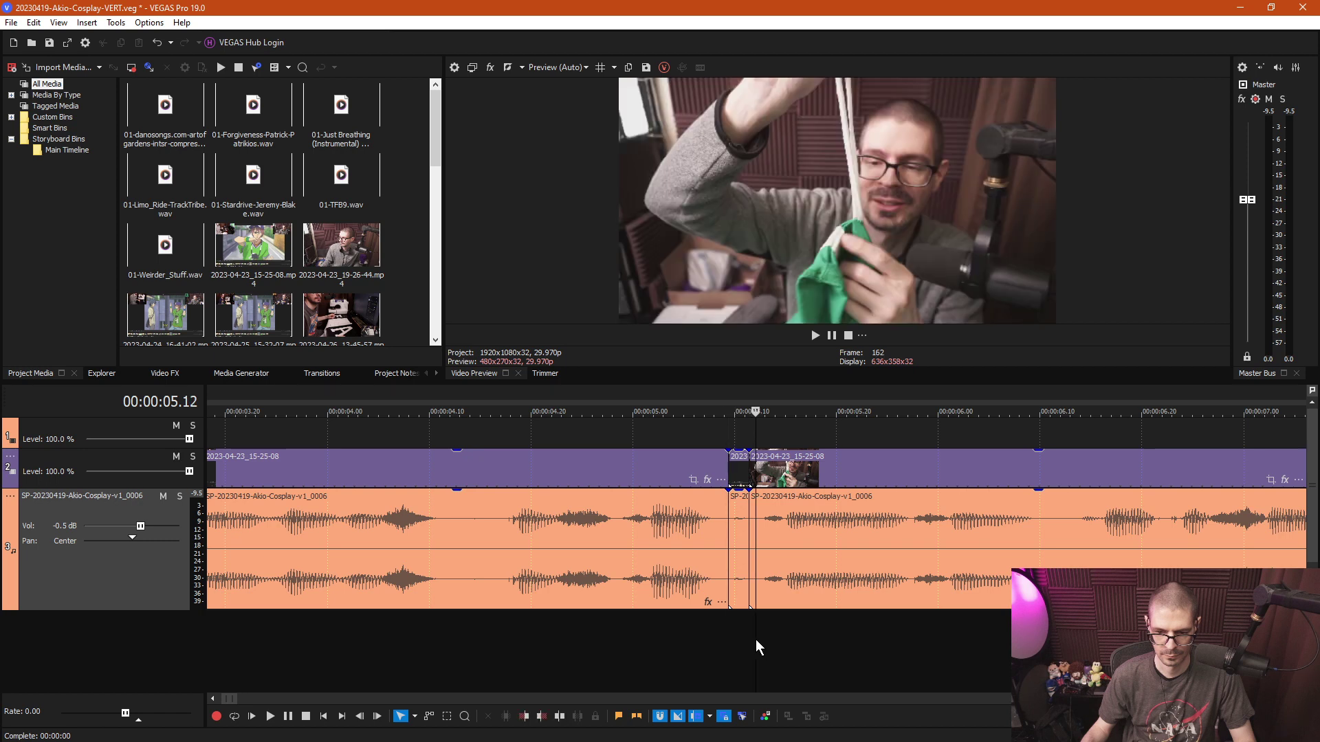
pyautogui.scroll(3, 756, 642)
pyautogui.press('s')
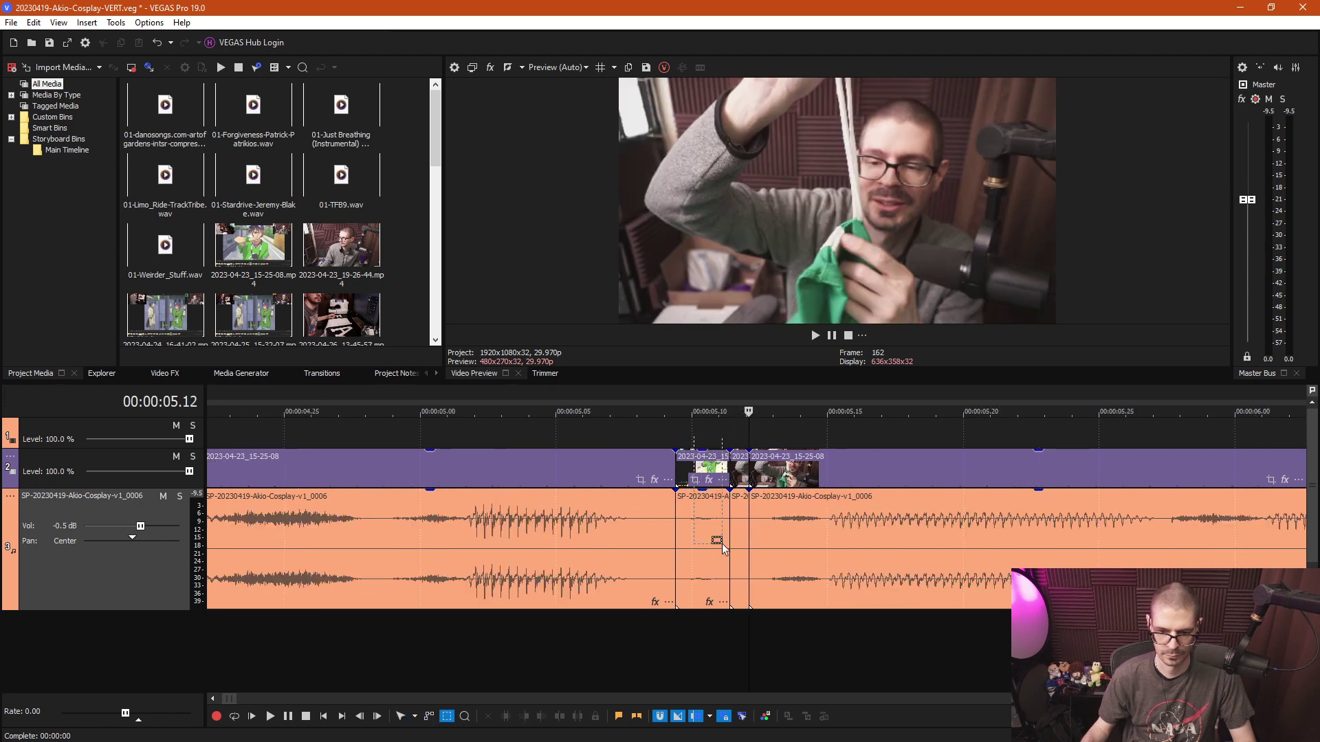
pyautogui.moveTo(721, 543); pyautogui.dragTo(724, 547)
pyautogui.press('Delete')
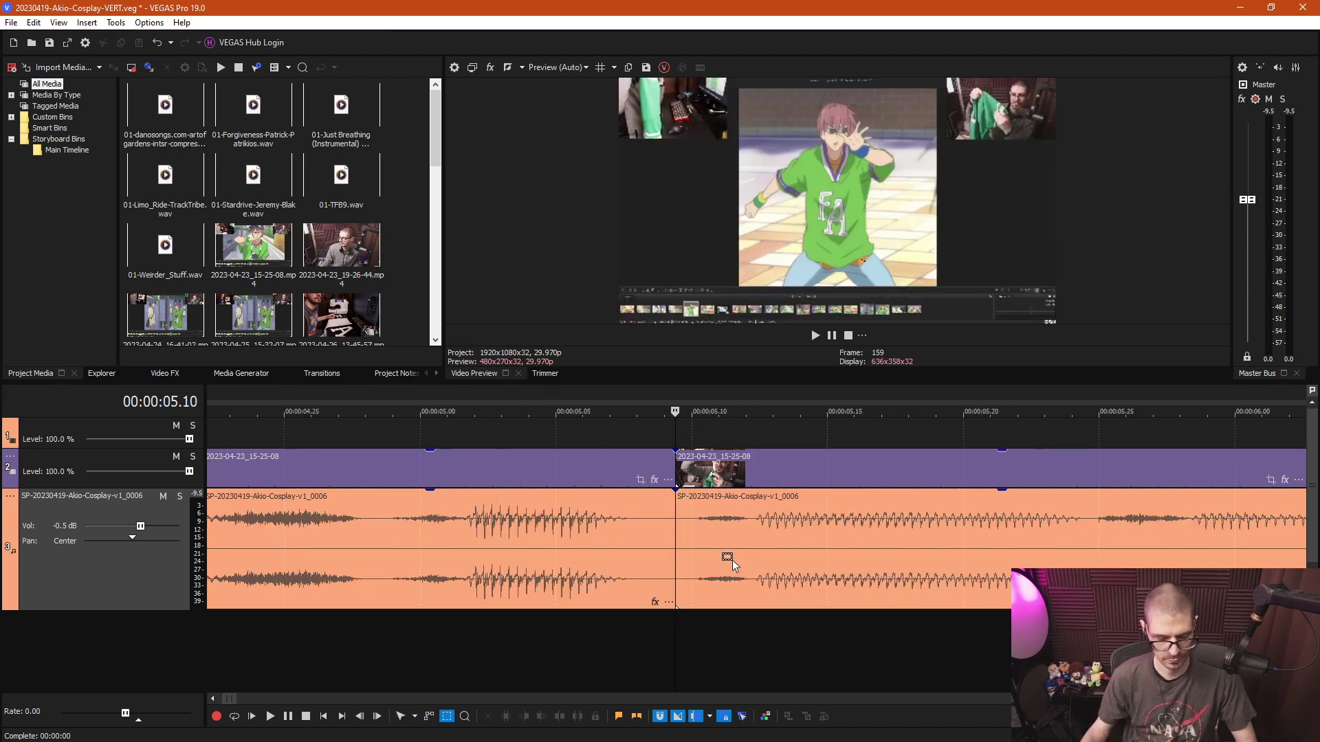
pyautogui.hotkey('ctrl', 'd')
# Play from just before the join near 00:00:08 to about 00:00:12, and replay the shirt-trimming clip to find pauses.
pyautogui.scroll(-4, 732, 559)
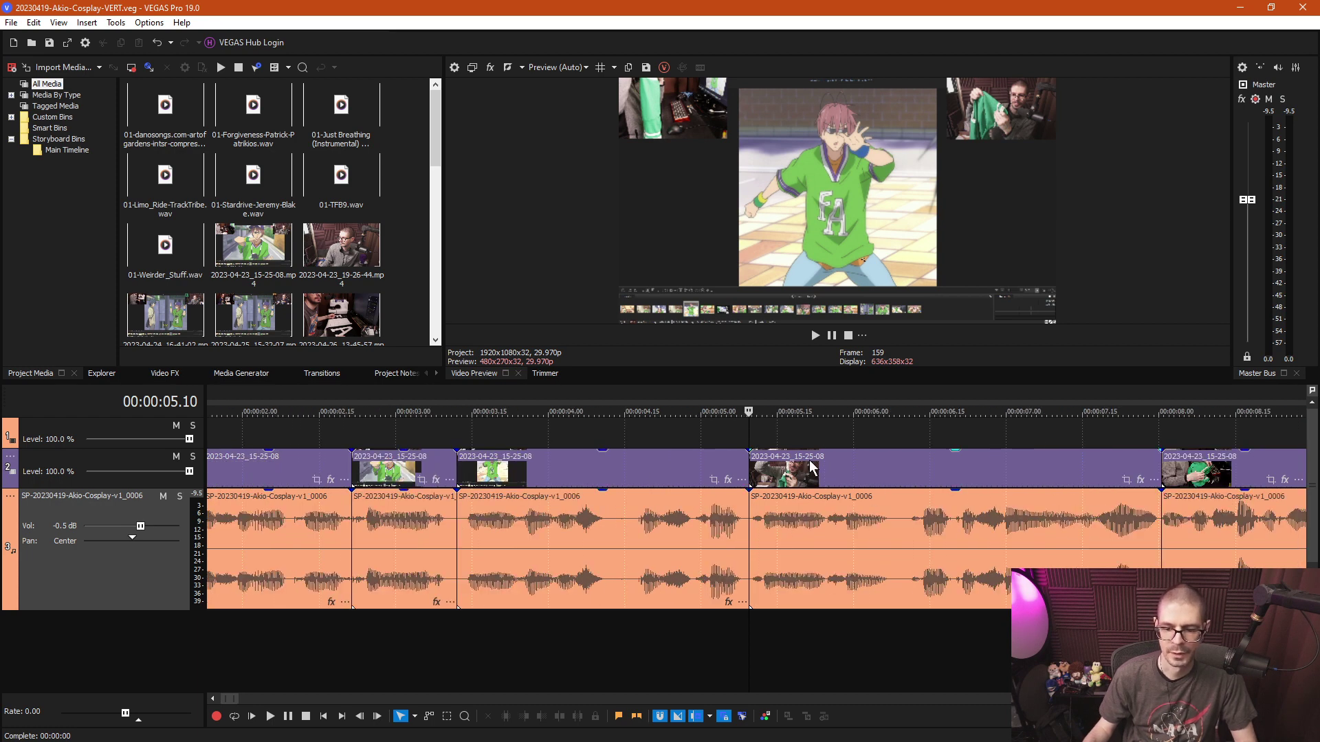
pyautogui.scroll(-5, 811, 468)
pyautogui.click(531, 439)
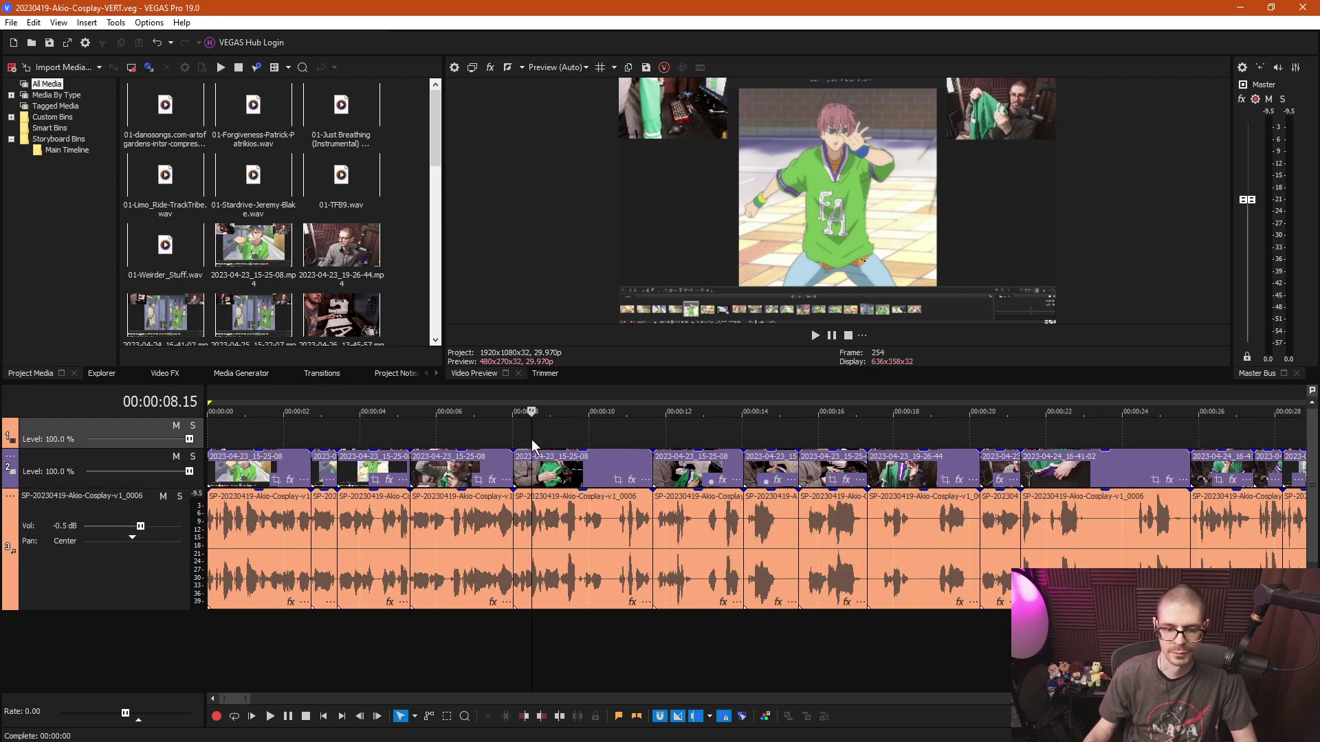
pyautogui.click(489, 425)
pyautogui.press('space')
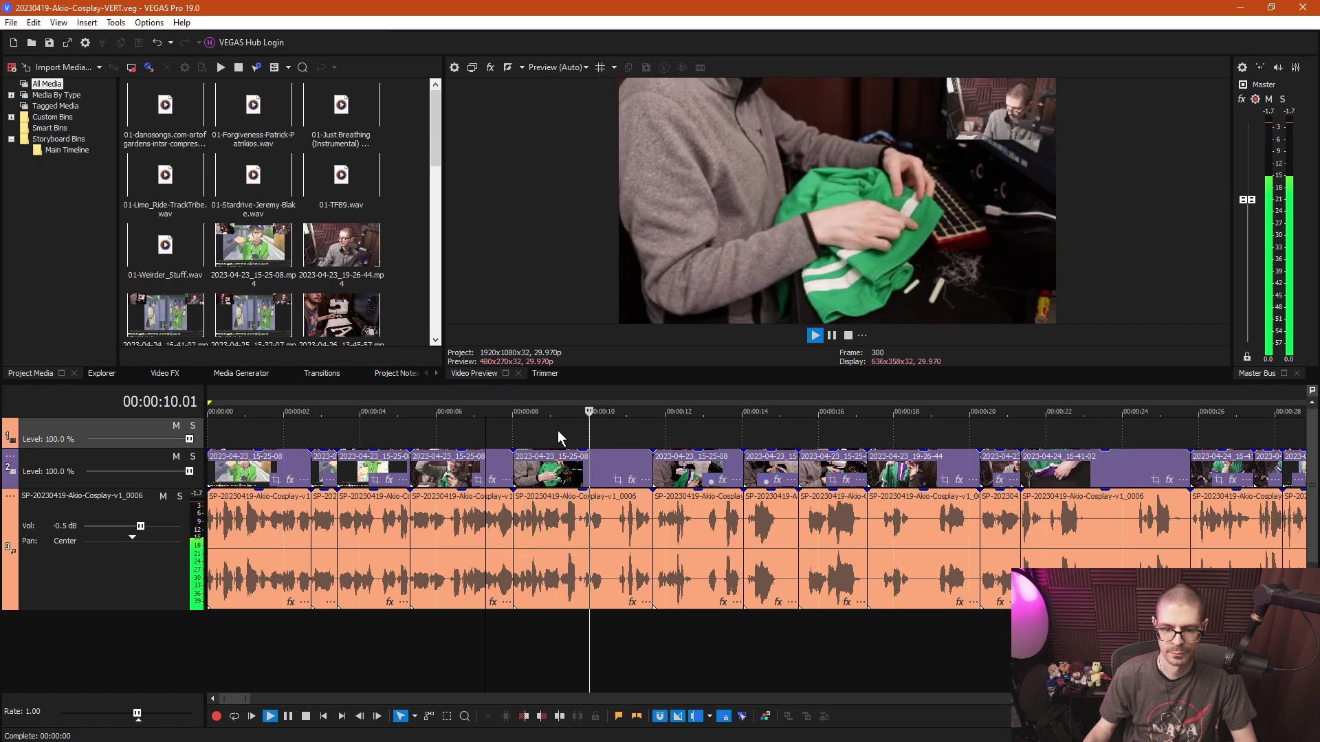
pyautogui.scroll(3, 558, 433)
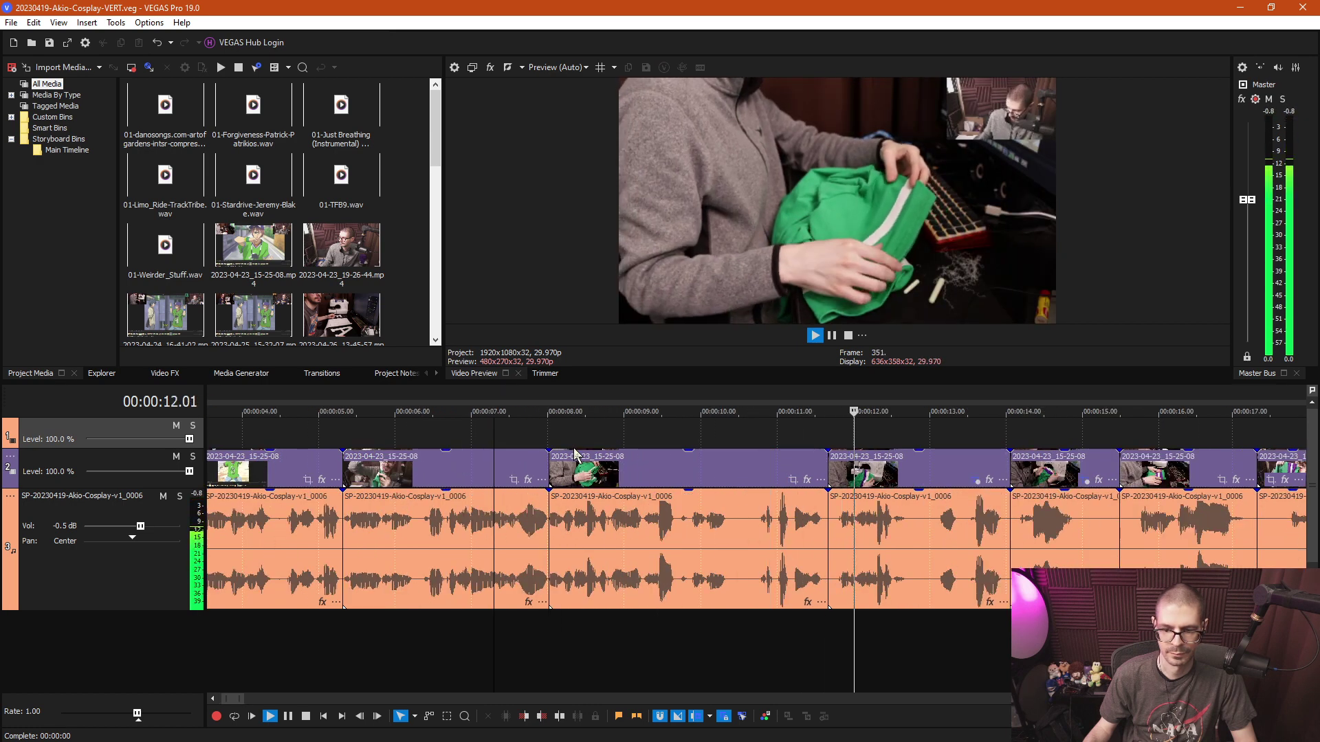
pyautogui.click(821, 544)
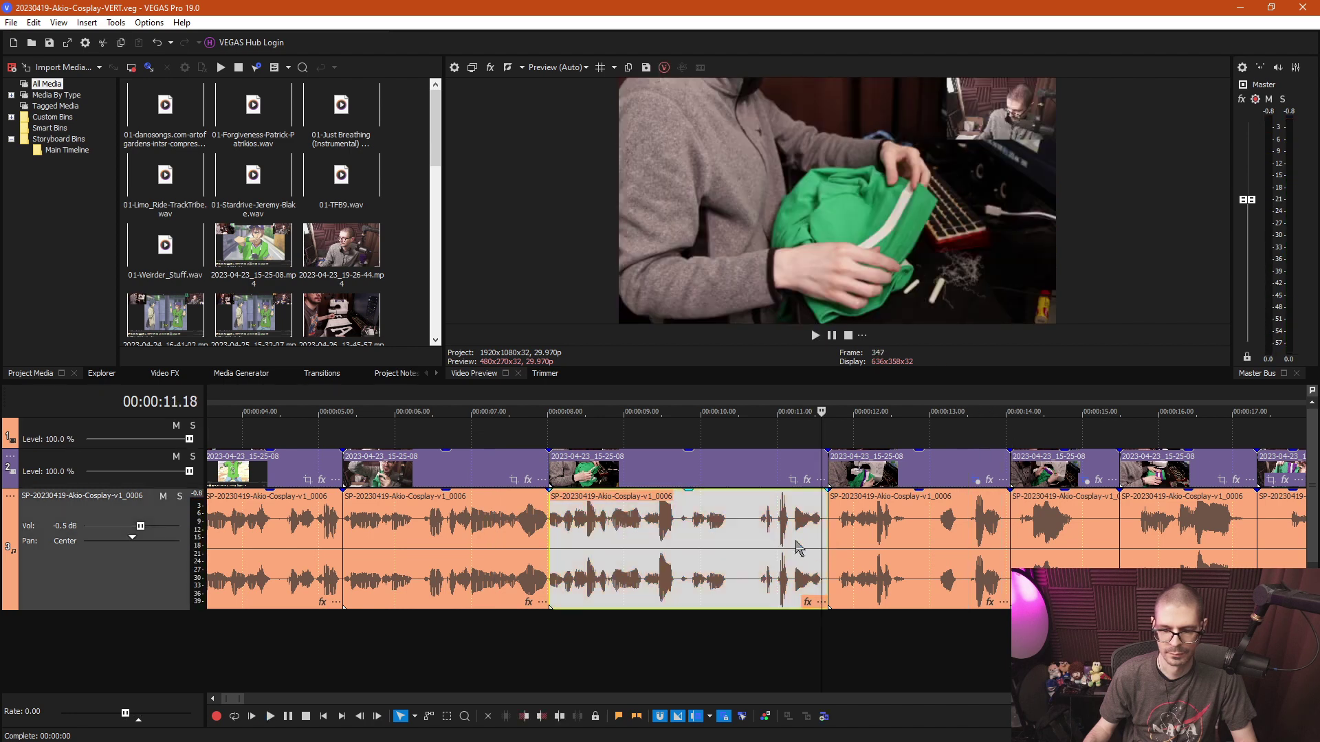
pyautogui.click(555, 438)
pyautogui.press('space')
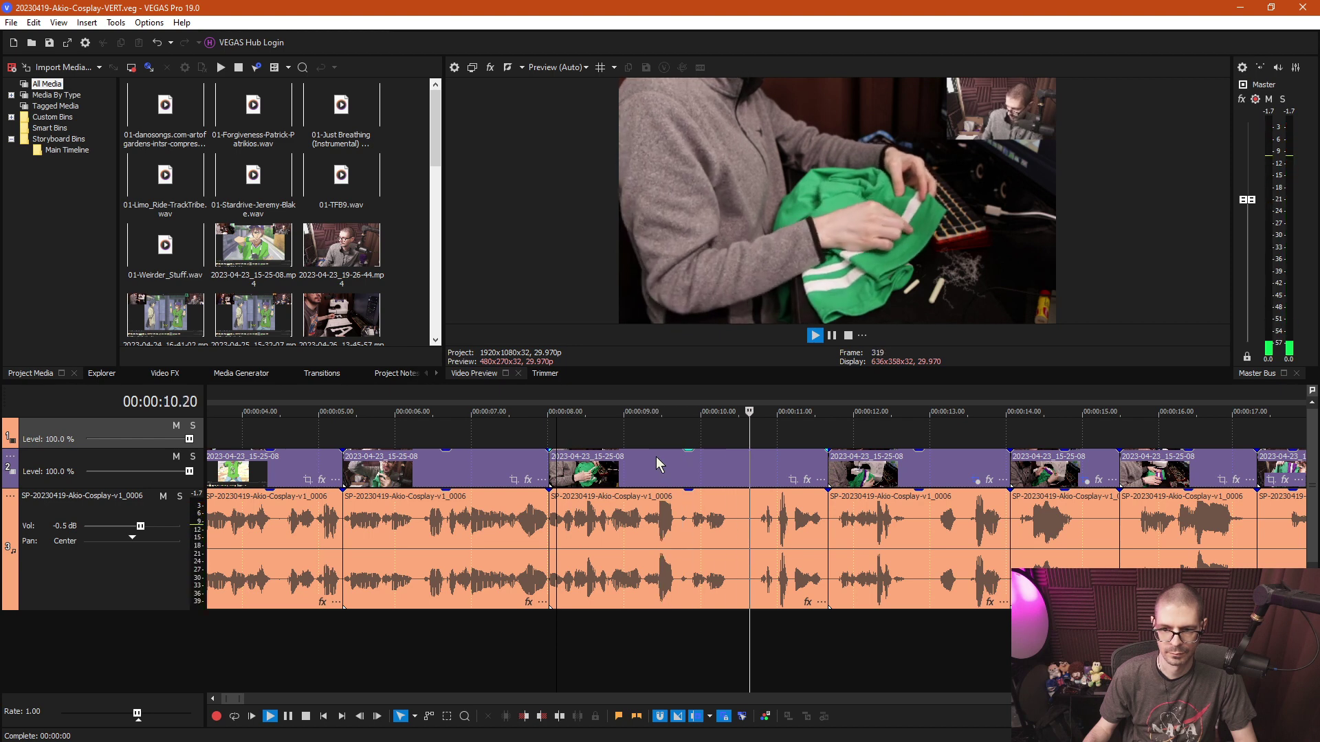
pyautogui.press('space')
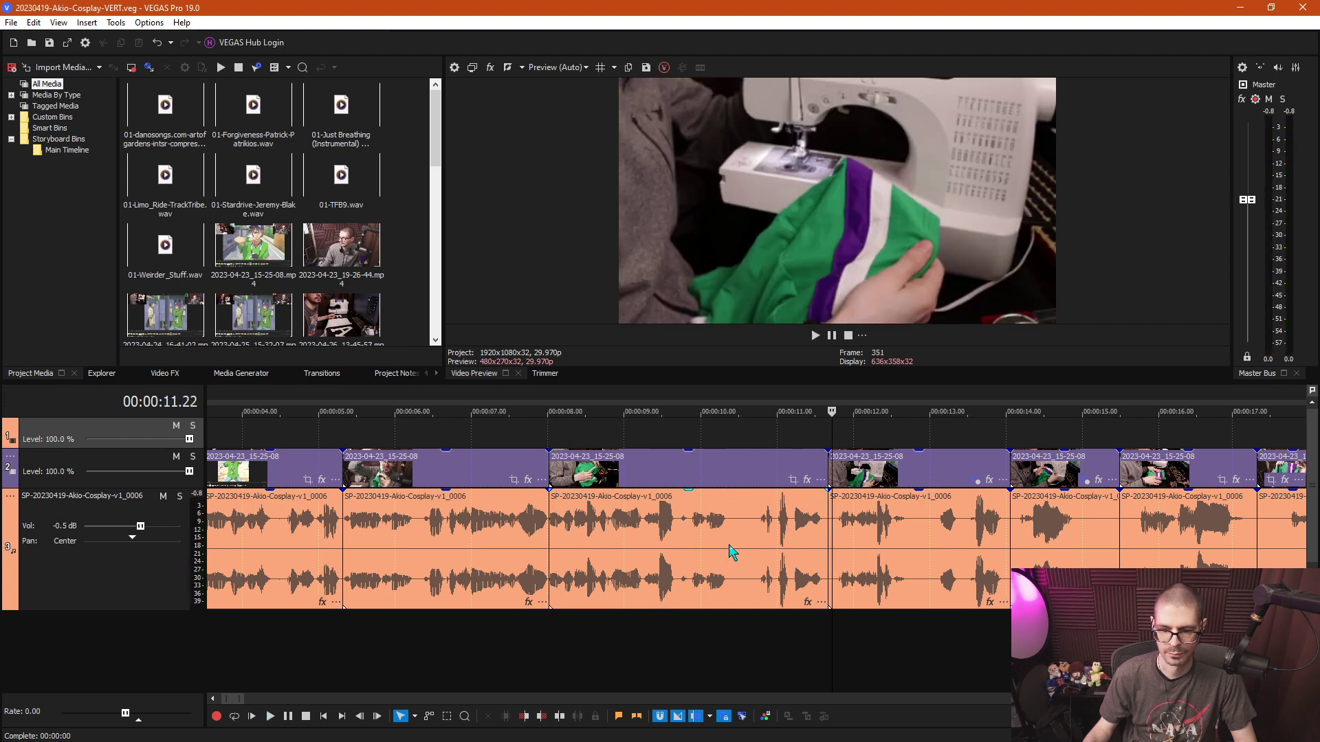
# Split the shirt-trimming clip at 00:00:10.11 and 00:00:10.23 and delete the pause between the cuts, closing the gap.
pyautogui.click(731, 537)
pyautogui.scroll(2, 730, 607)
pyautogui.press('s')
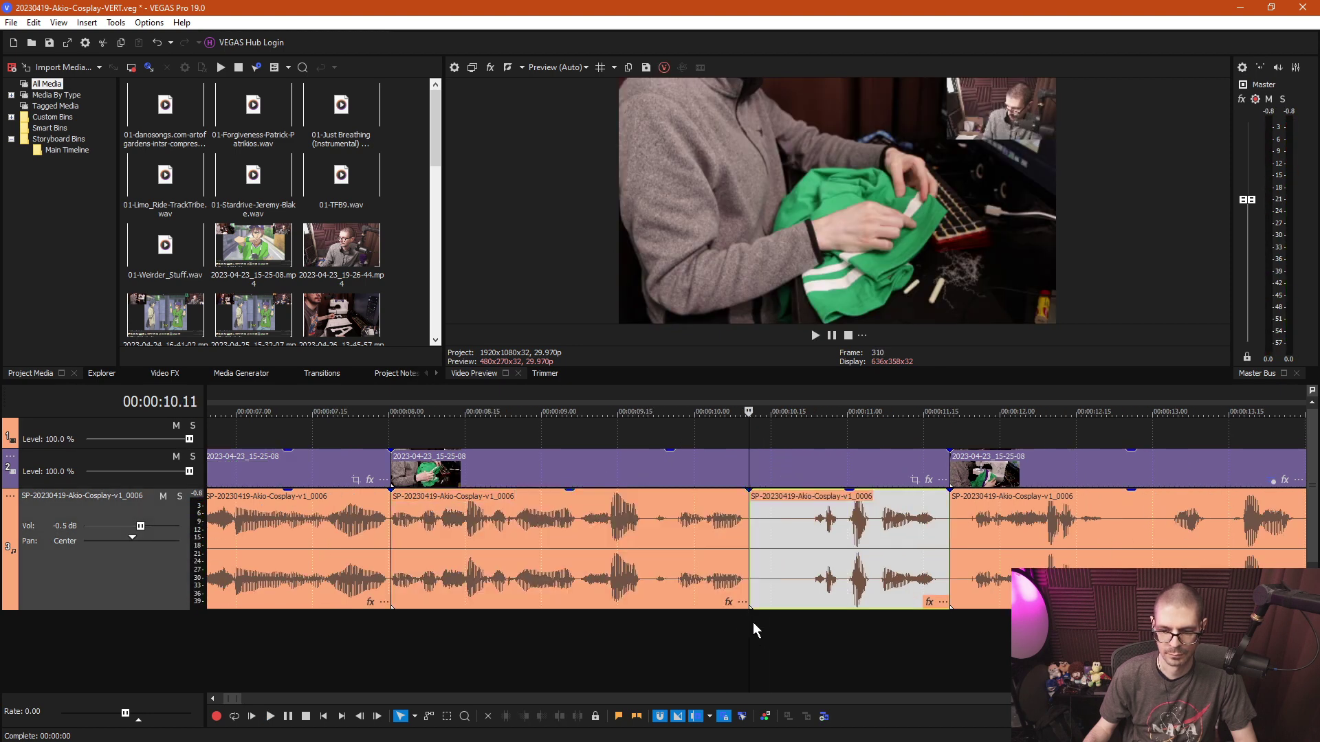
pyautogui.click(748, 621)
pyautogui.click(810, 636)
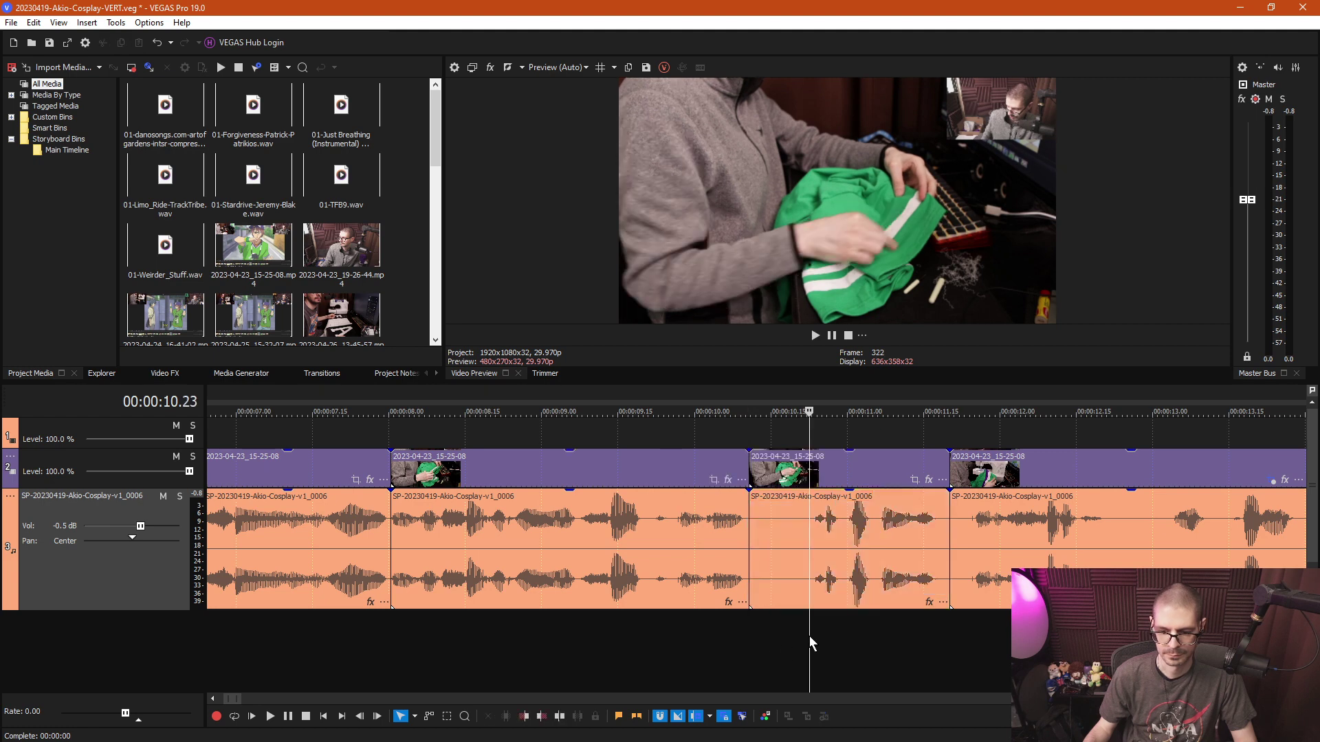
pyautogui.press('s')
pyautogui.press('d')
pyautogui.click(771, 581)
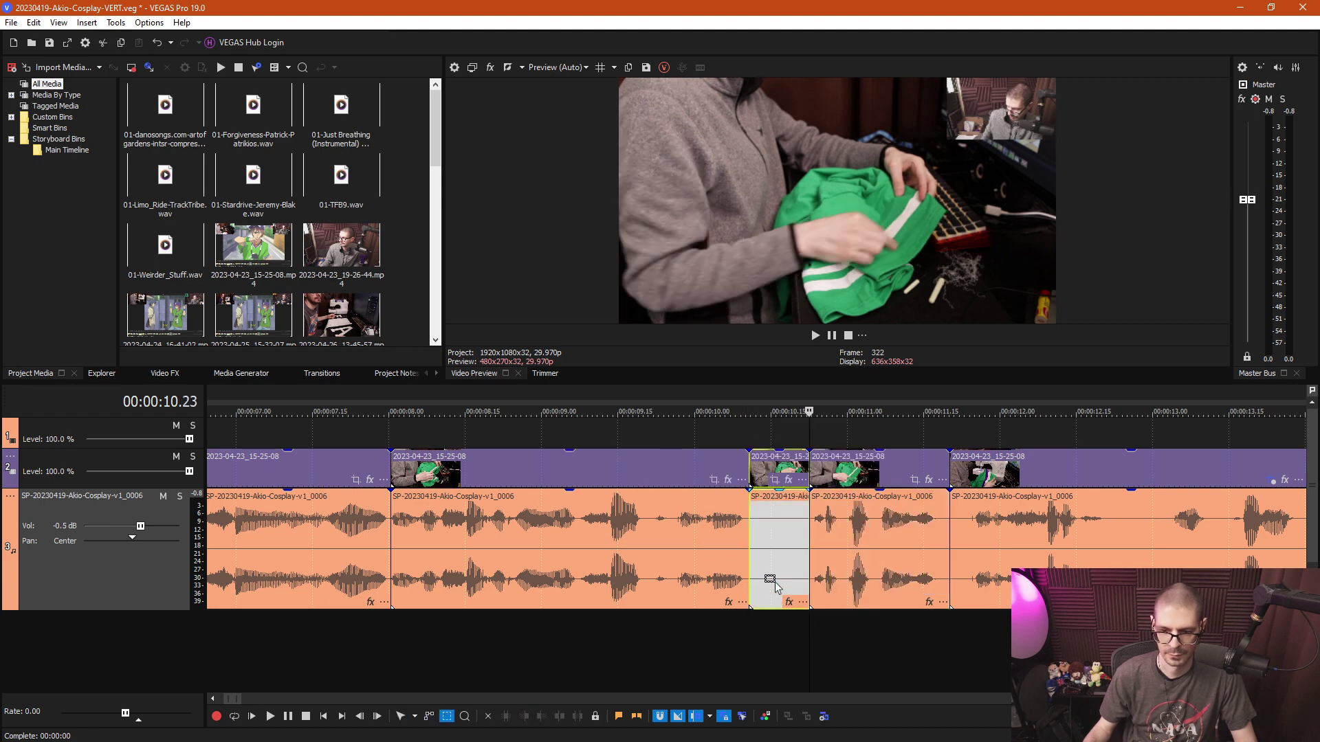
pyautogui.press('Delete')
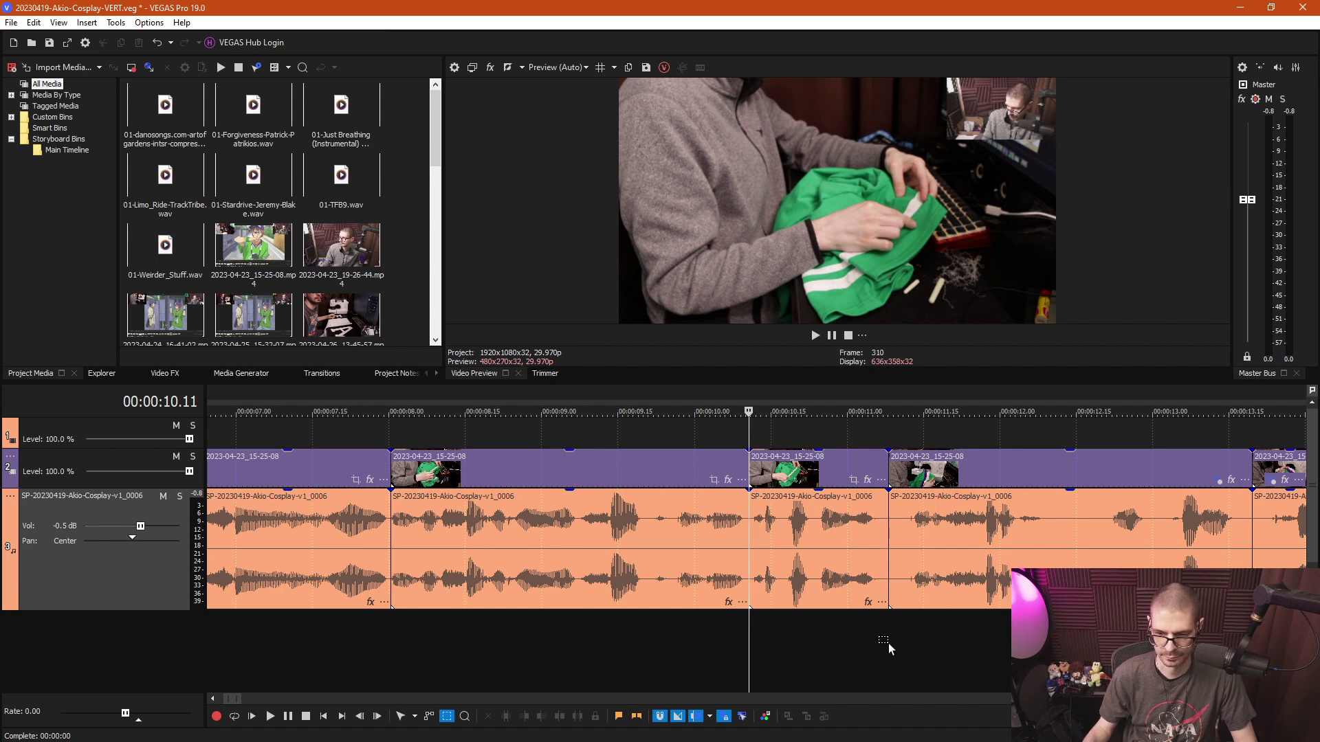
# Split the video and audio at 00:00:11.06 and just after the join near 00:00:11.09, delete the pause between, closing the gap, and save.
pyautogui.press('Right')
pyautogui.scroll(4, 887, 643)
pyautogui.hotkey('ctrl', 'd')
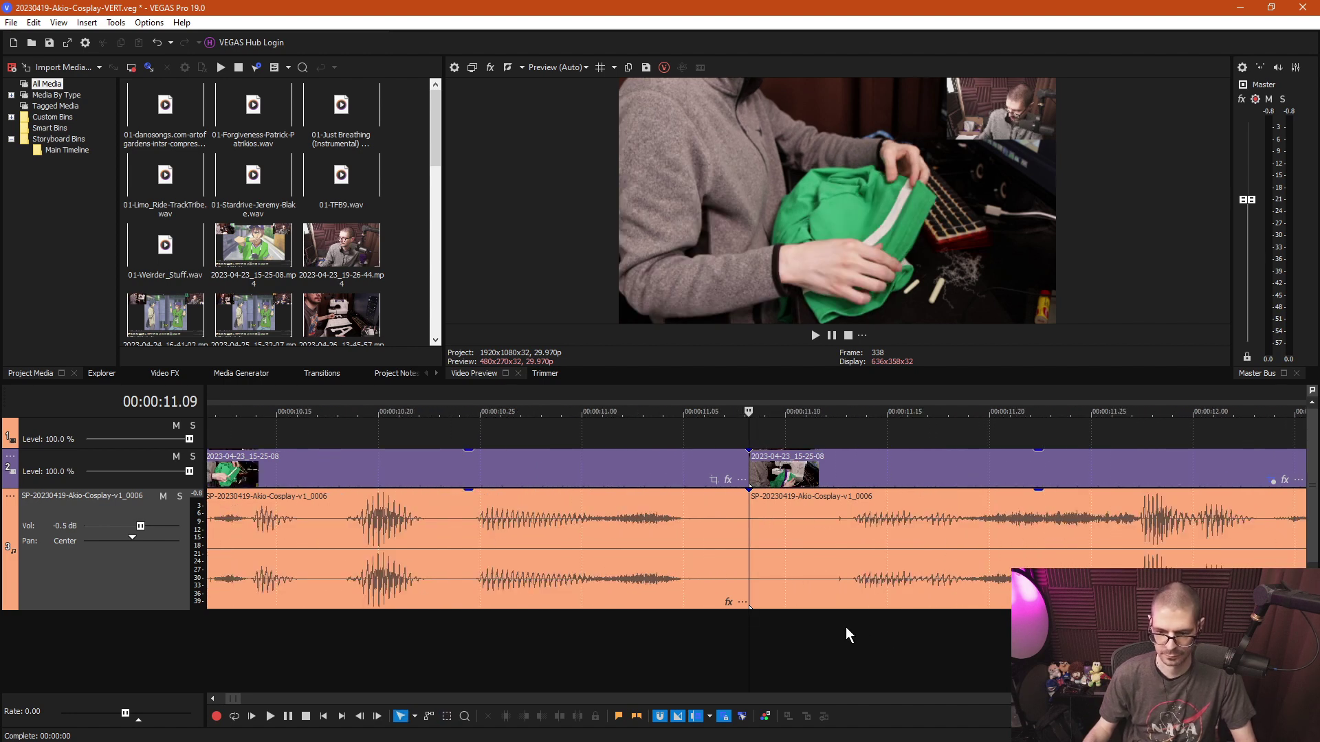
pyautogui.click(846, 627)
pyautogui.press('s')
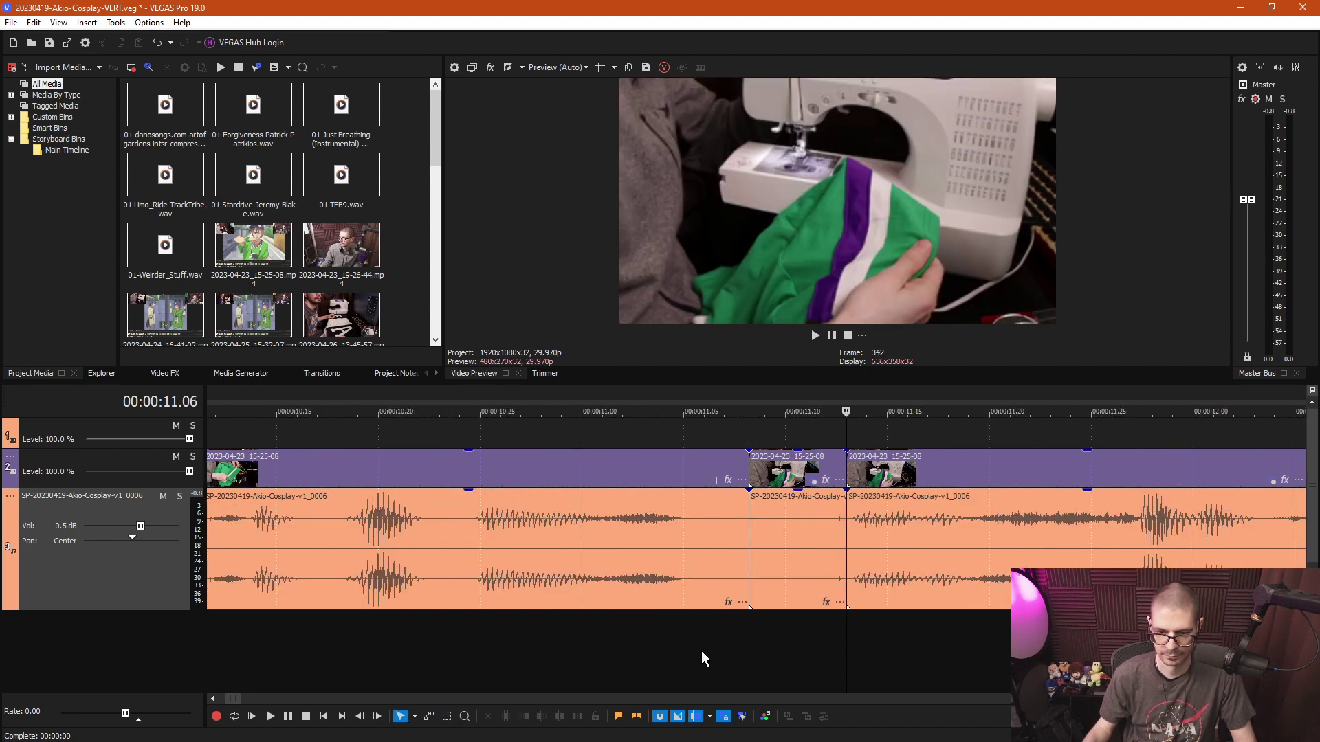
pyautogui.click(702, 650)
pyautogui.press('s')
pyautogui.moveTo(724, 448); pyautogui.dragTo(803, 571)
pyautogui.press('Delete')
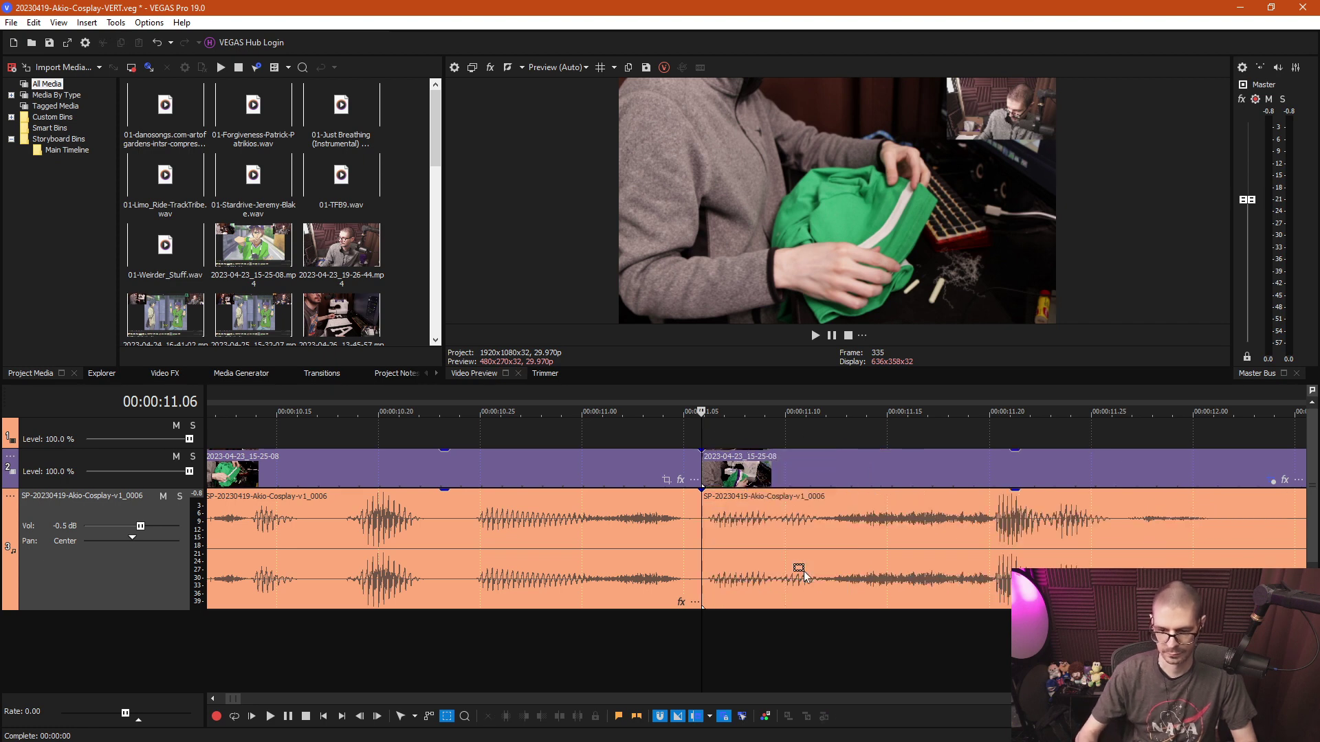
pyautogui.hotkey('ctrl', 'd')
pyautogui.hotkey('ctrl', 's')
pyautogui.scroll(-5, 803, 571)
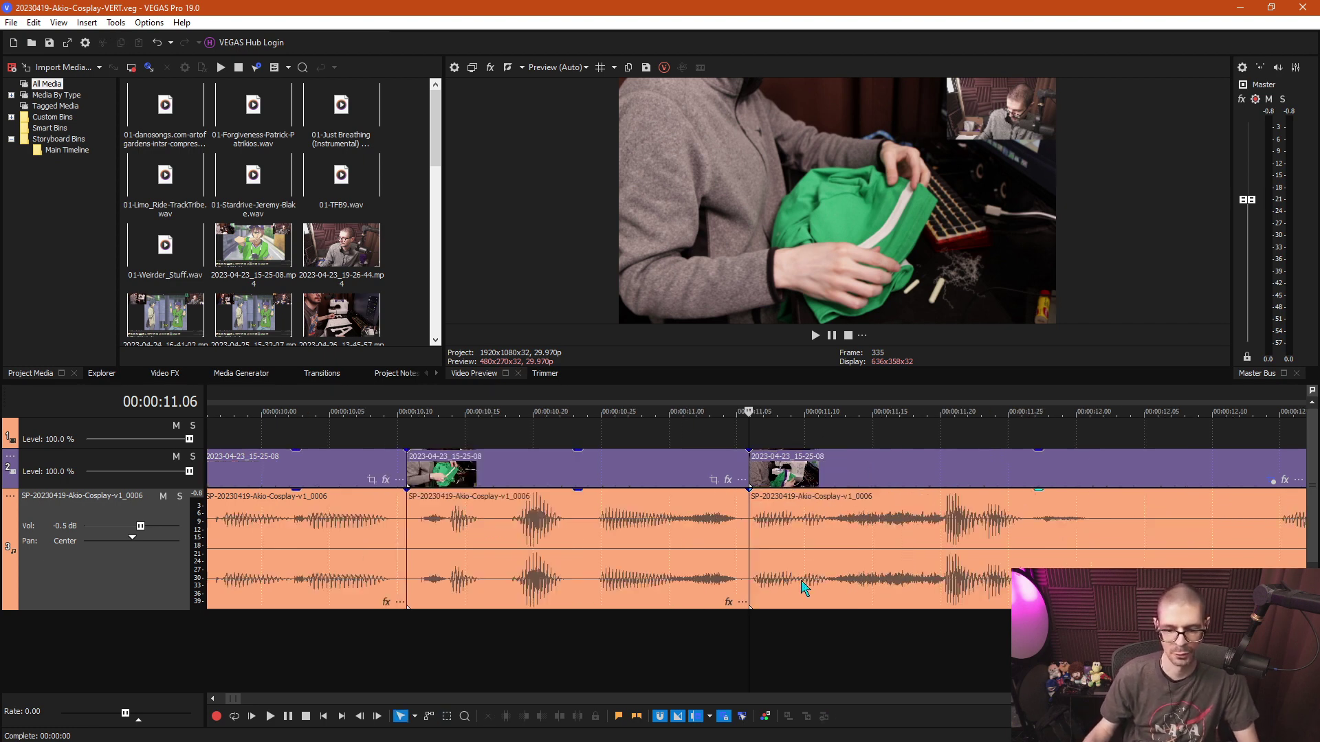
# Play from the join at 00:00:11.06 through the sewing-machine clip to about 00:00:13.16 to find pauses in the narration.
pyautogui.press('space')
pyautogui.press('Return')
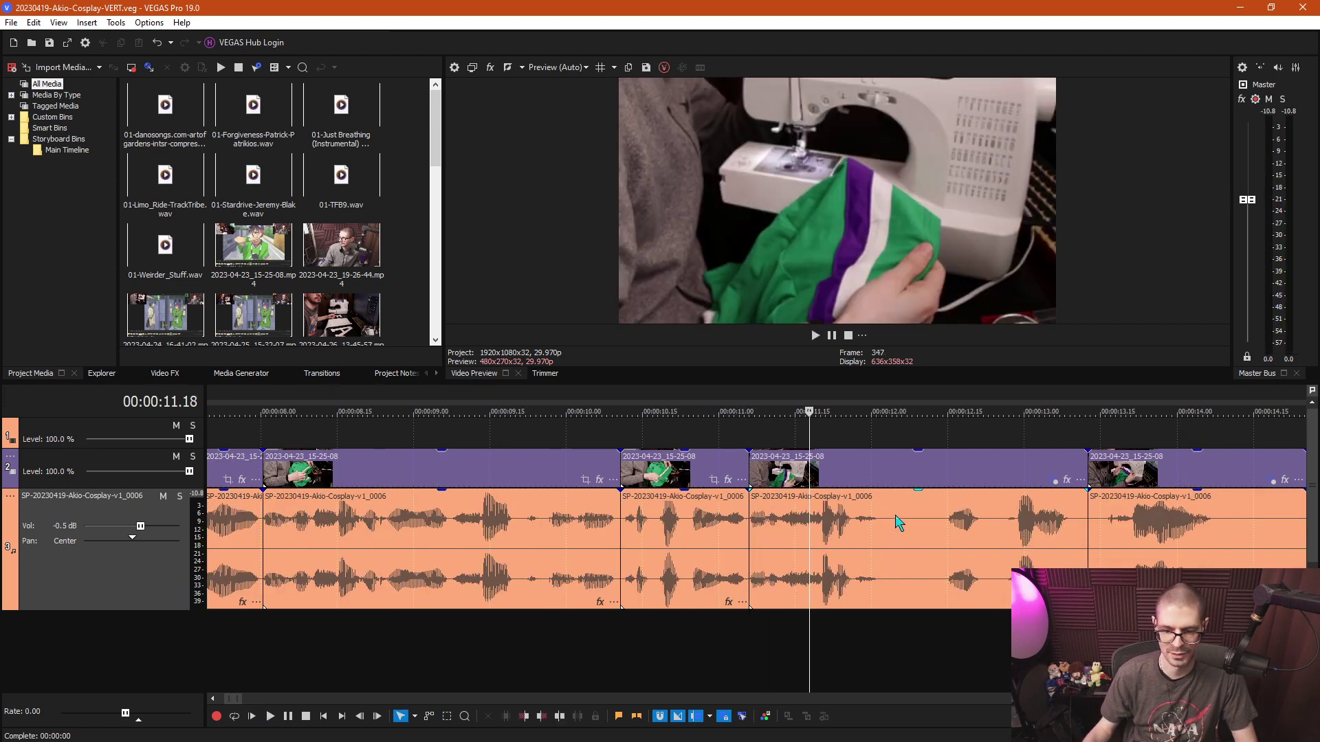
pyautogui.press('space')
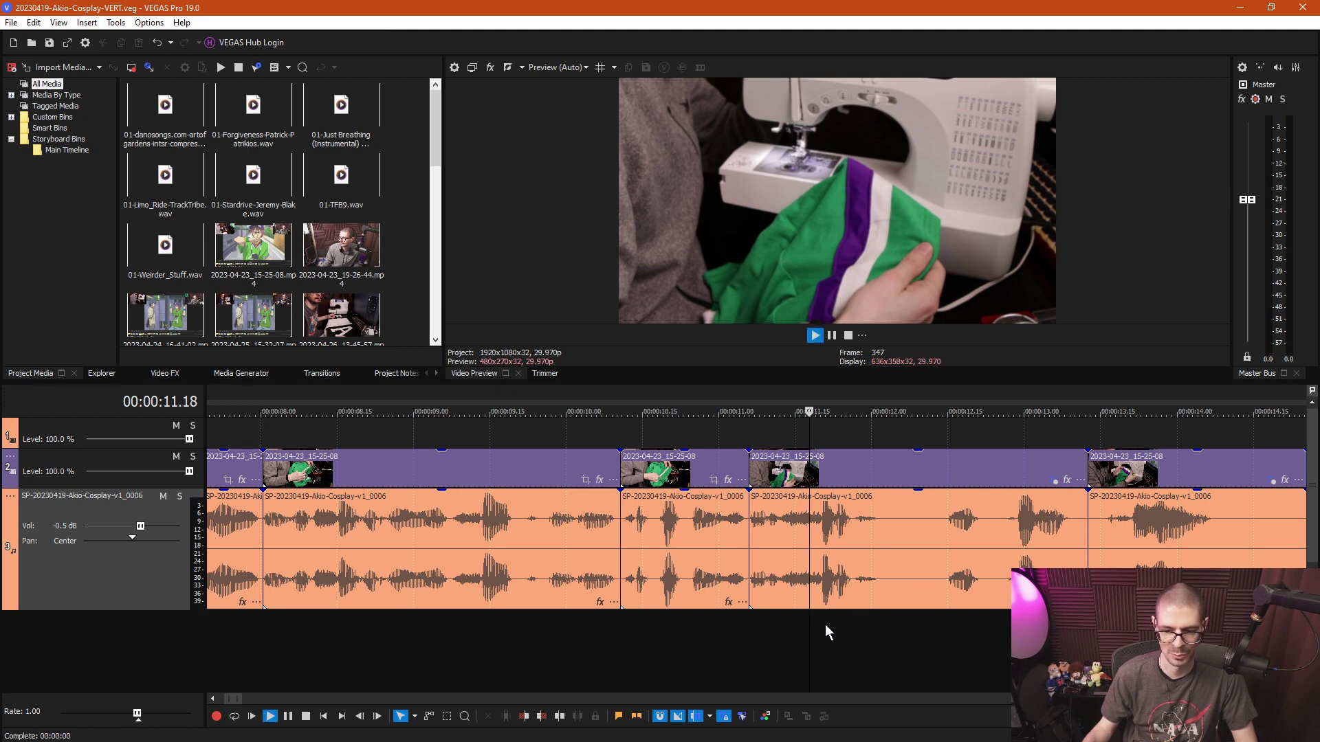
pyautogui.press('Return')
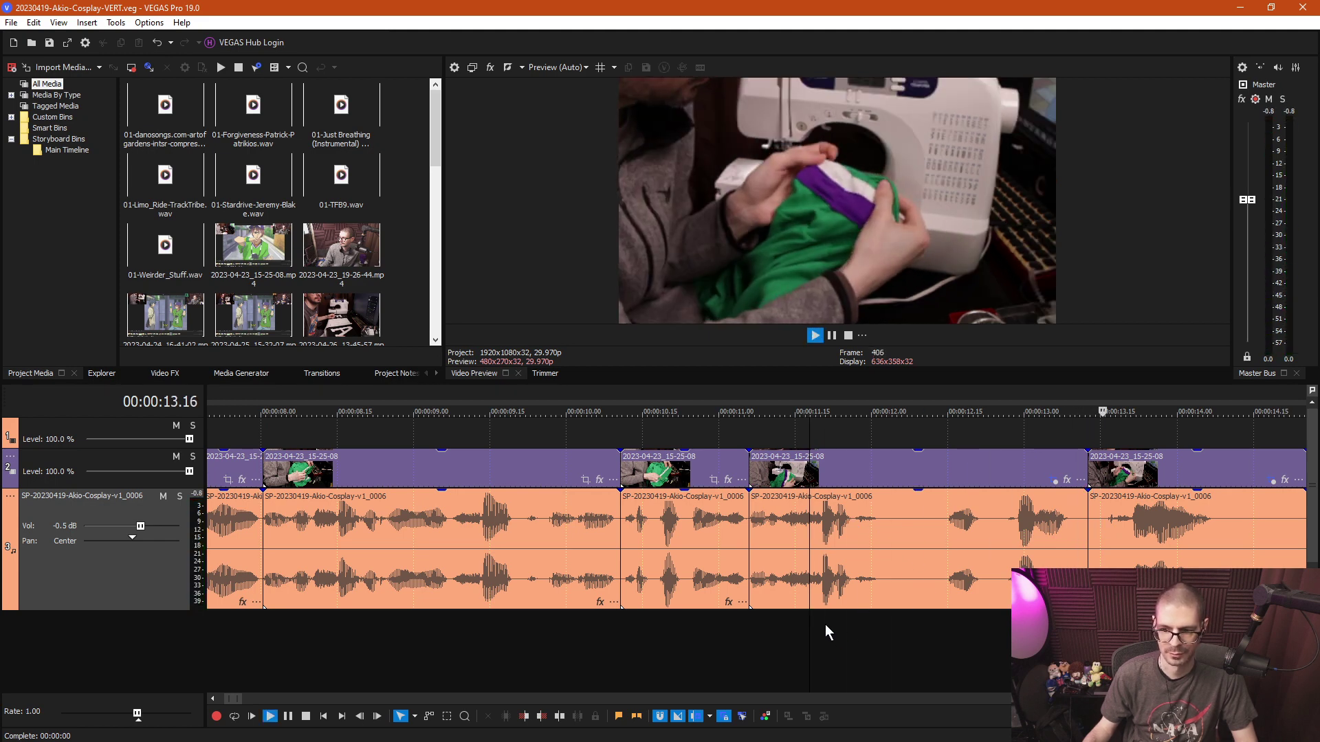
pyautogui.press('Left')
pyautogui.press('Left')
pyautogui.press('Left')
pyautogui.press('Left')
pyautogui.press('Left')
pyautogui.press('Left')
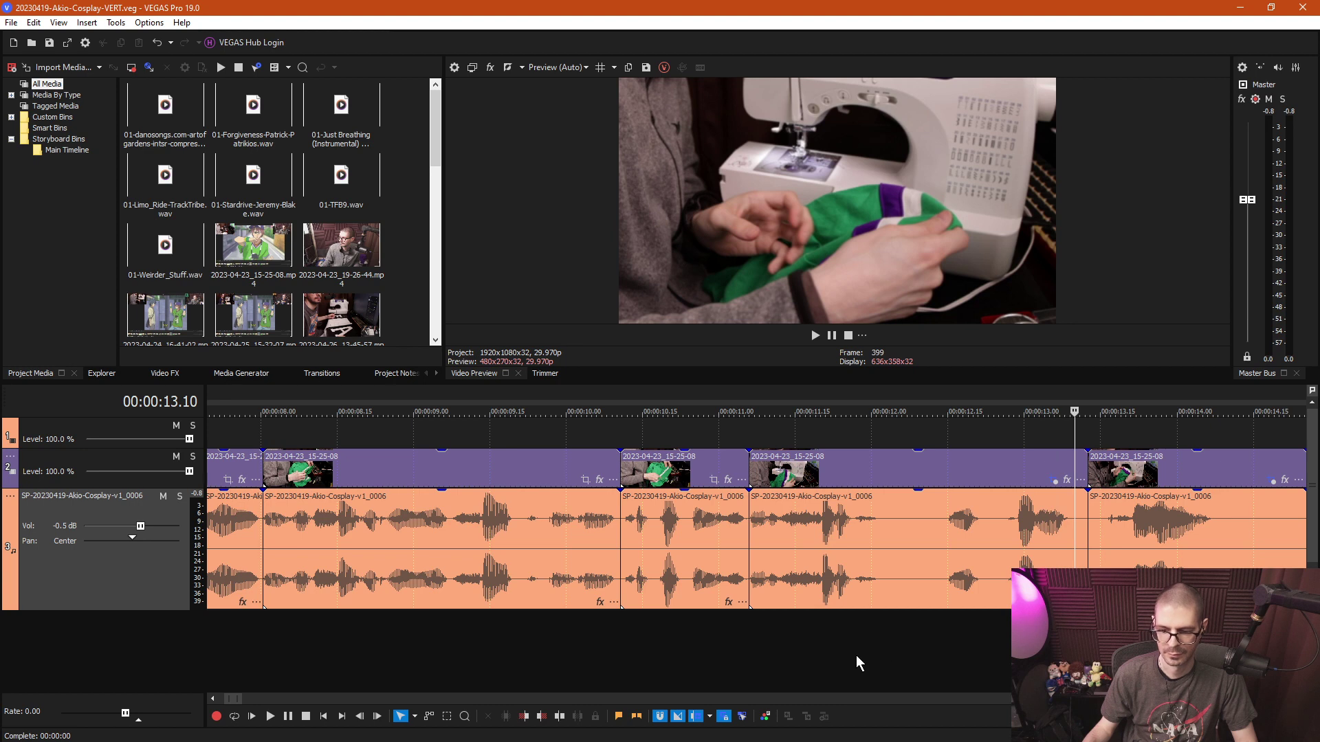
# Split the sewing-machine clip at 00:00:12.02, 00:00:12.15 and 00:00:13.10, and delete the pause between the first two cuts and the one at its end, closing the gaps.
pyautogui.click(884, 654)
pyautogui.moveTo(883, 630)
pyautogui.mouseDown()
pyautogui.moveTo(925, 642)
pyautogui.moveTo(878, 642)
pyautogui.mouseUp()
pyautogui.press('s')
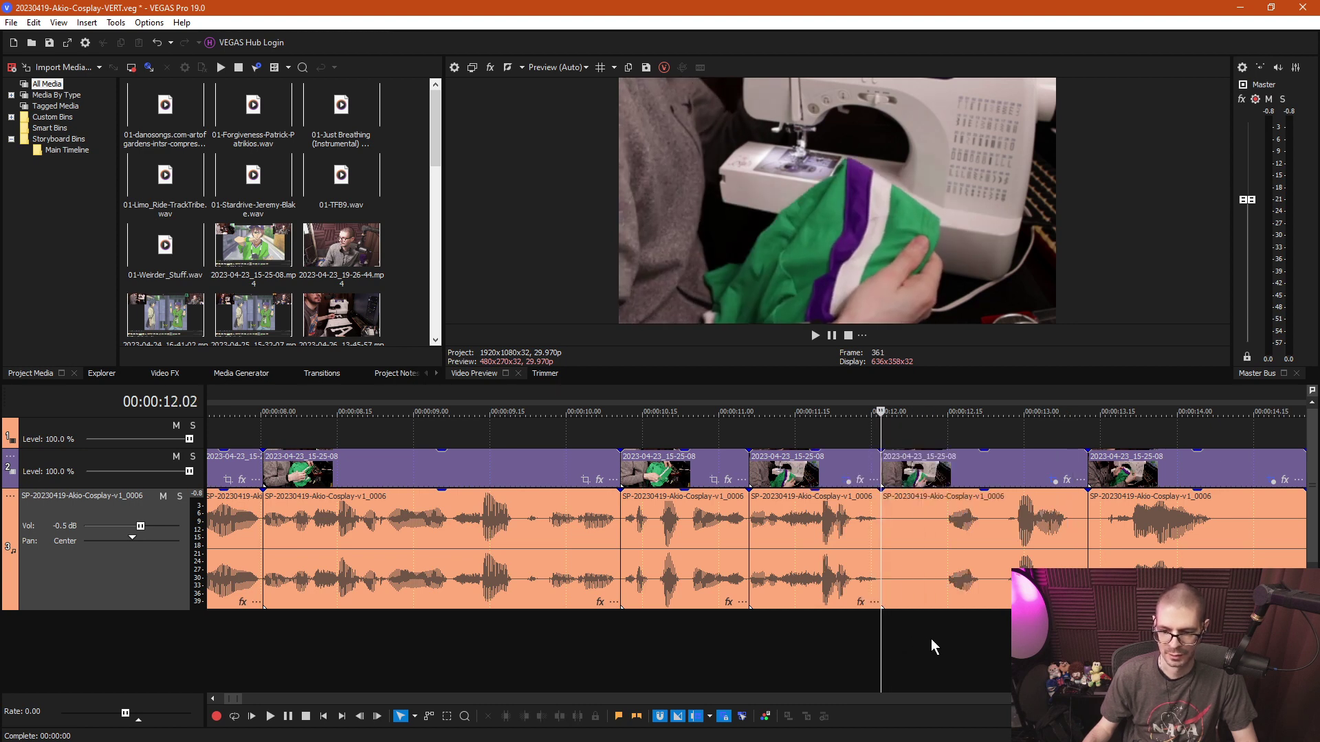
pyautogui.click(942, 639)
pyautogui.click(944, 640)
pyautogui.press('s')
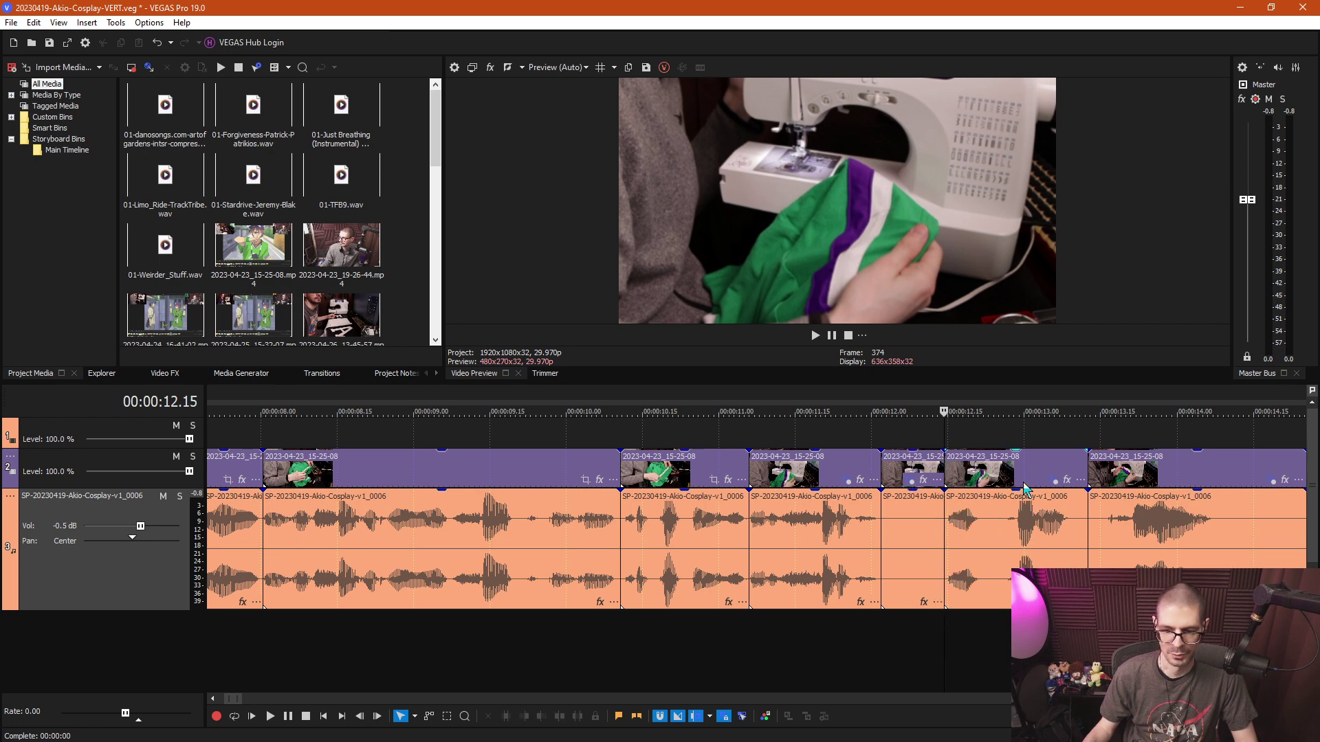
pyautogui.click(1074, 640)
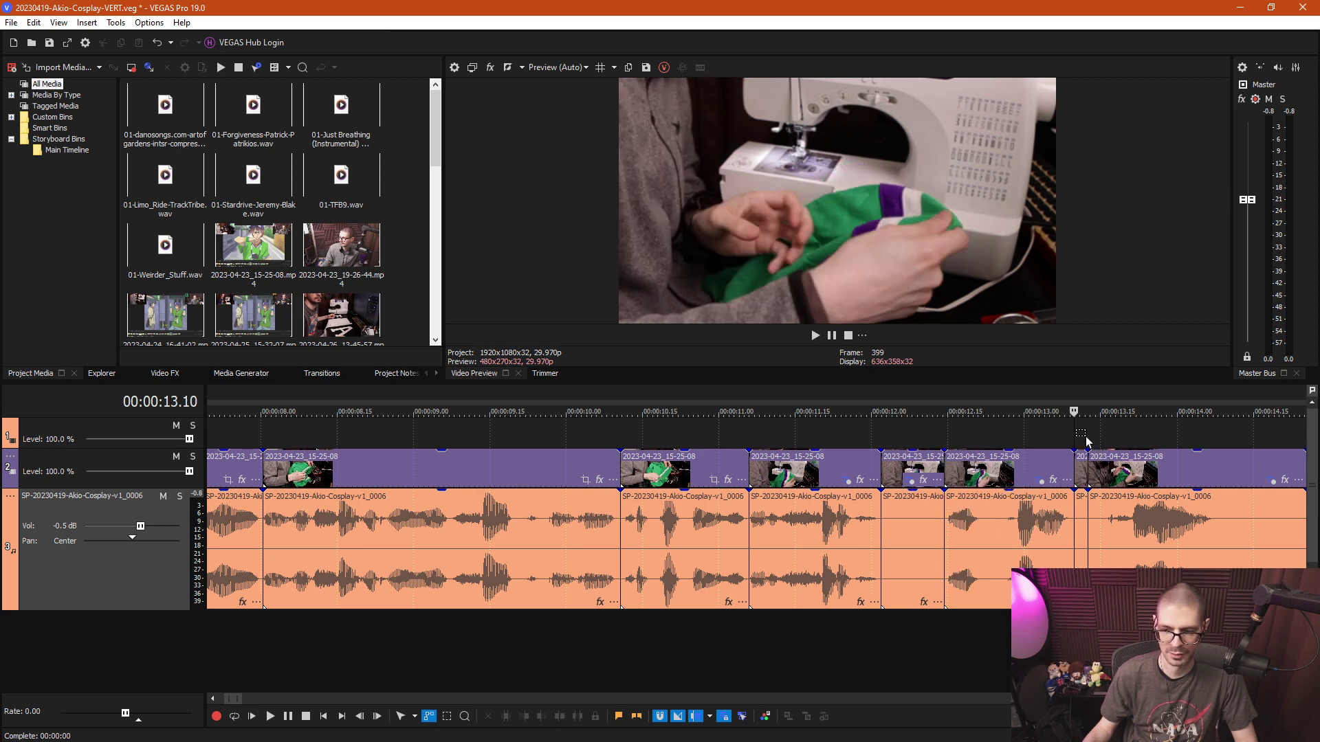
pyautogui.press('d')
pyautogui.press('Delete')
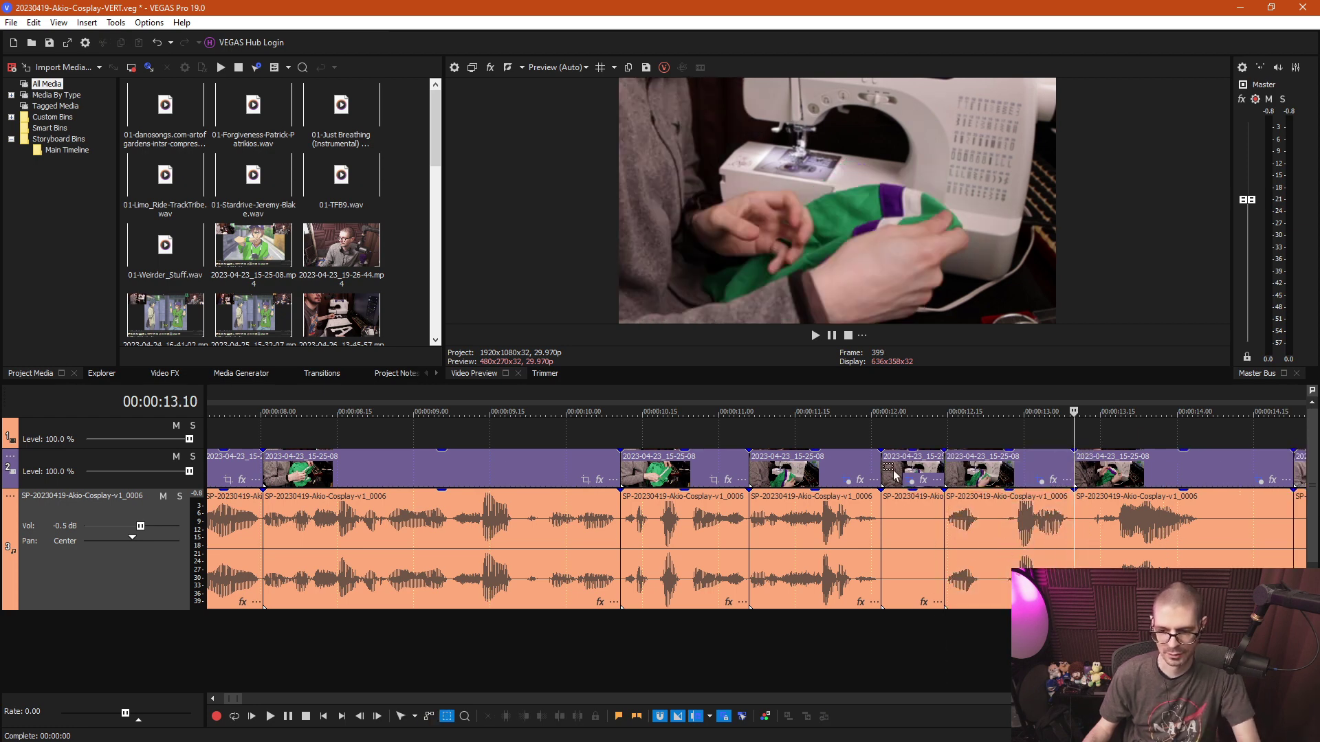
pyautogui.click(895, 557)
pyautogui.press('Delete')
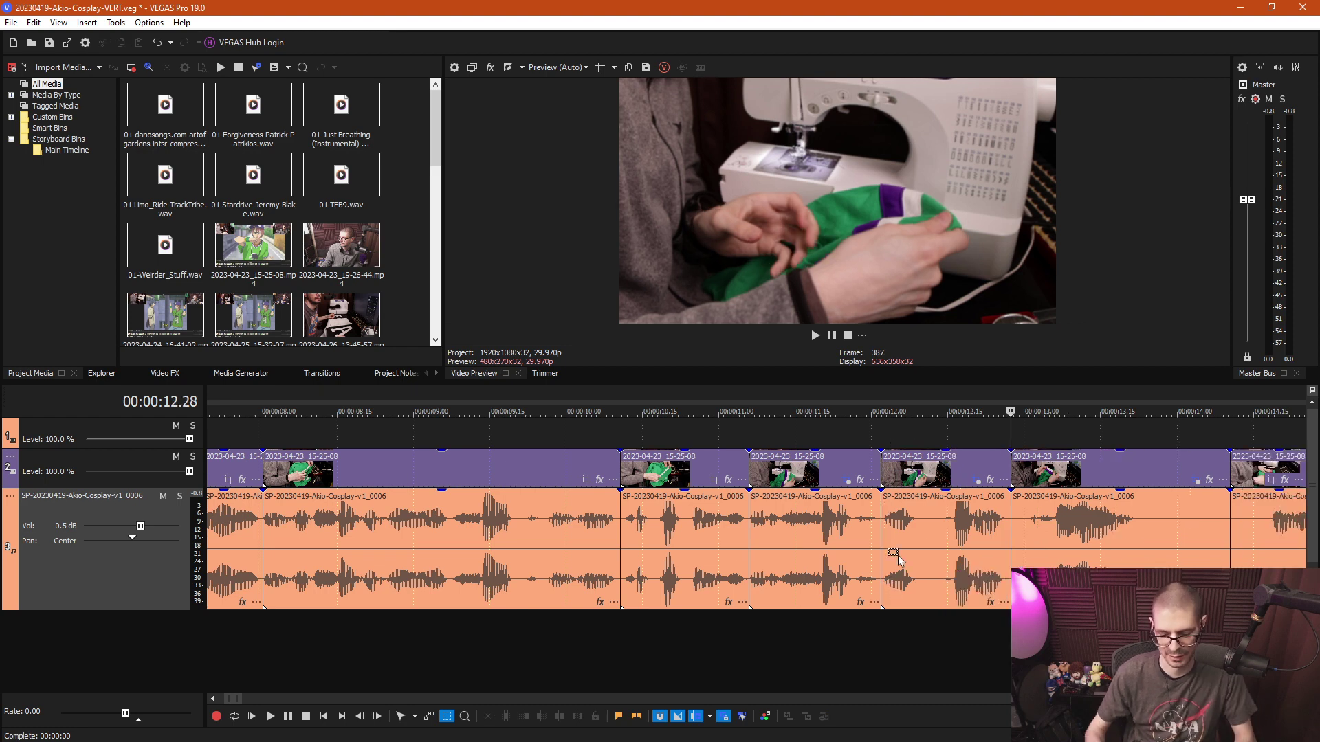
# Delete only the video piece between 00:00:12.02 and 00:00:12.28, and extend the preceding video clip to fill the gap.
pyautogui.click(935, 466)
pyautogui.press('Delete')
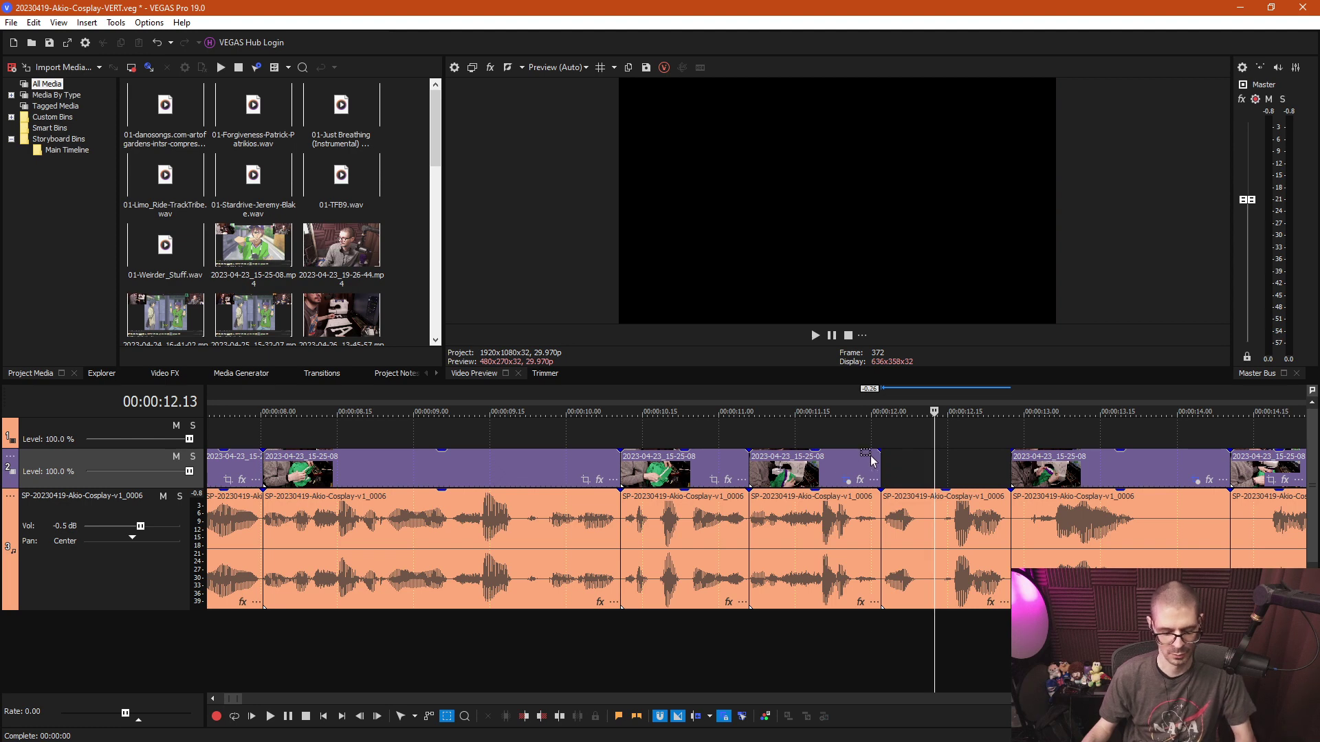
pyautogui.moveTo(881, 468); pyautogui.dragTo(917, 468)
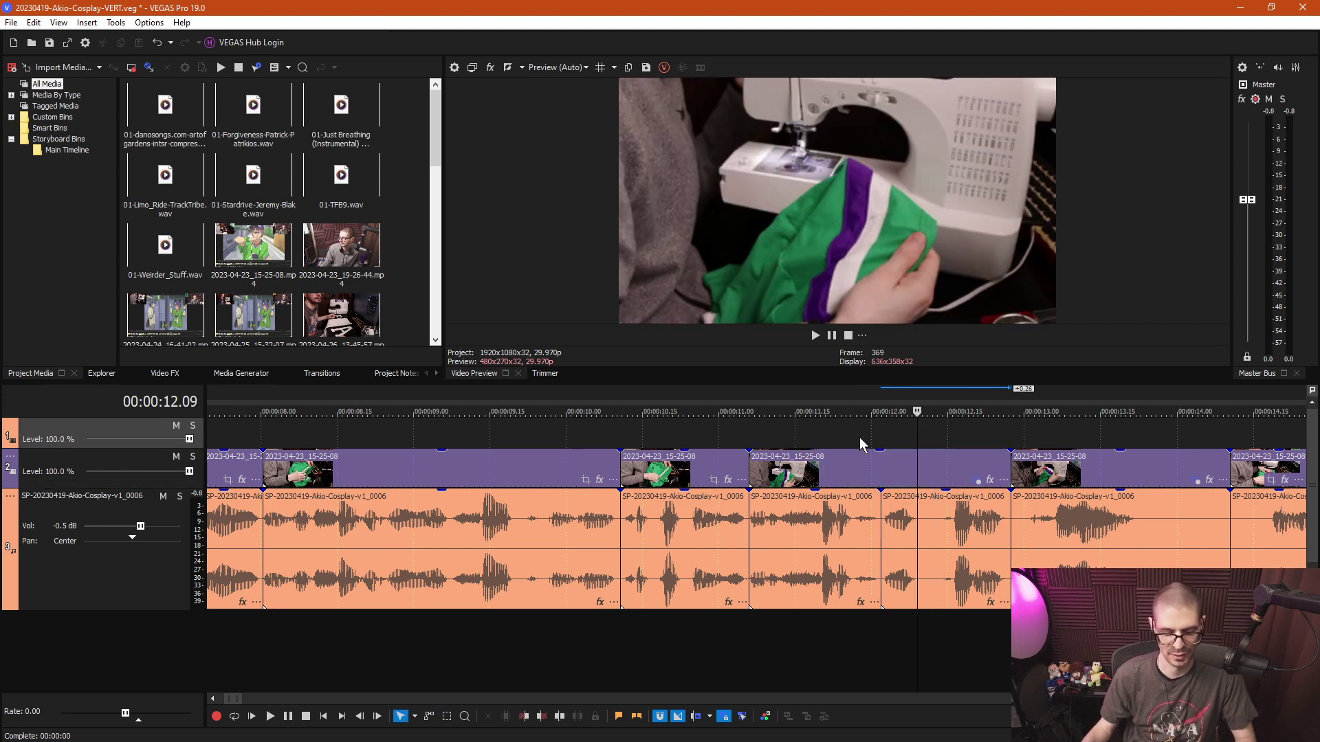
# Split the video and audio at 00:00:13.01, and delete the short pause back to the join at 00:00:12.28, closing the gap.
pyautogui.press('space')
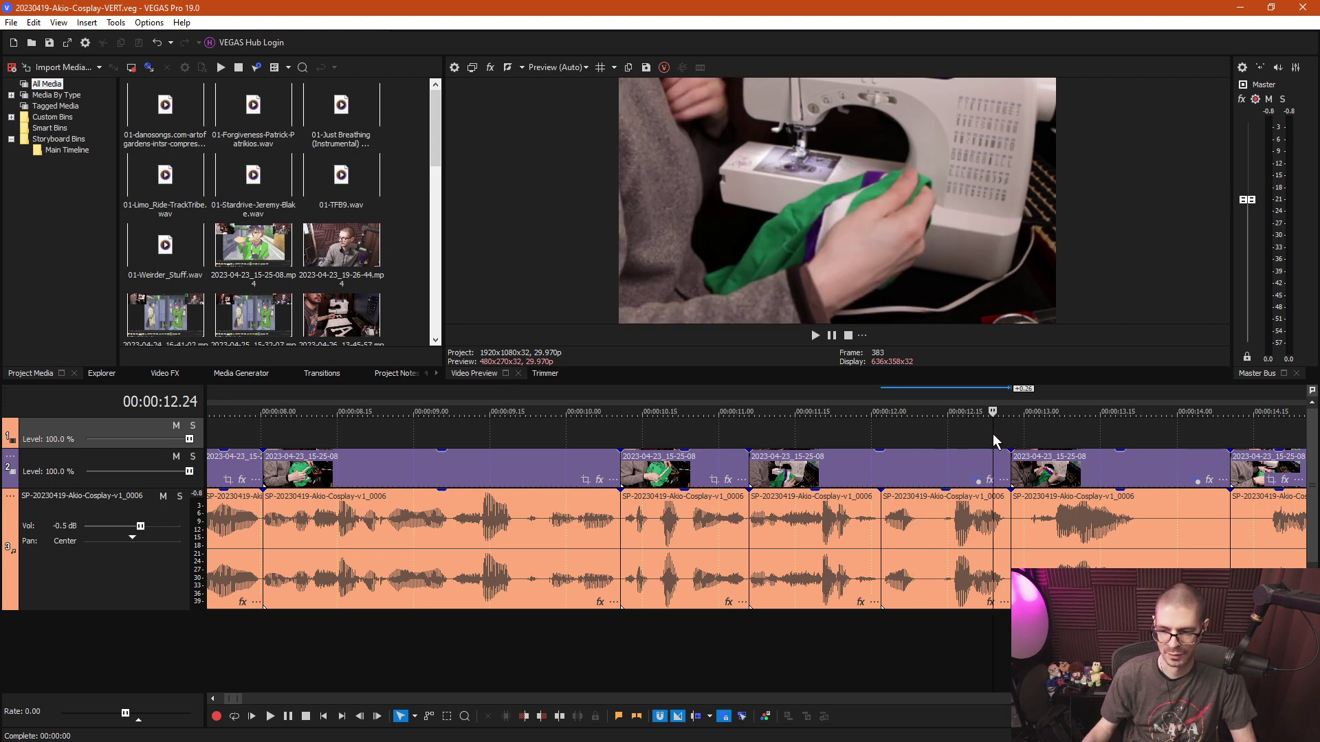
pyautogui.scroll(-3, 695, 592)
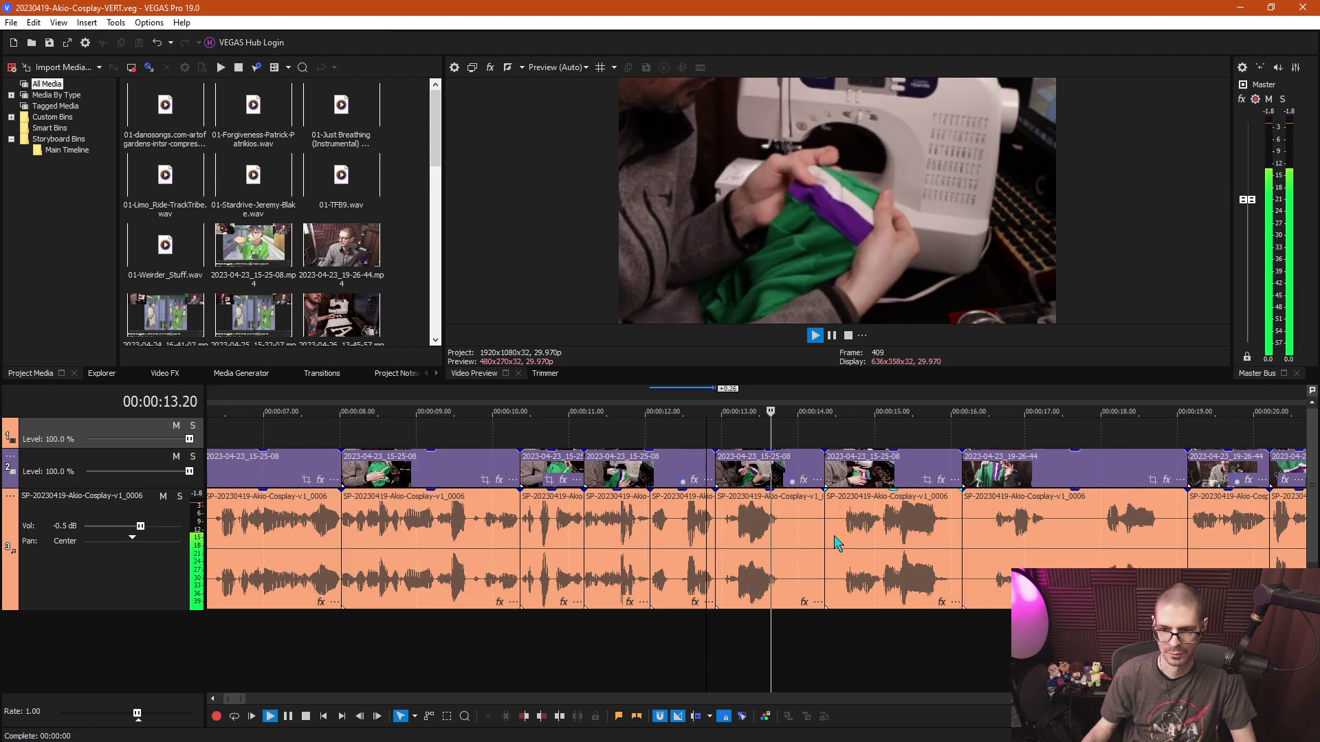
pyautogui.click(727, 547)
pyautogui.scroll(5, 749, 605)
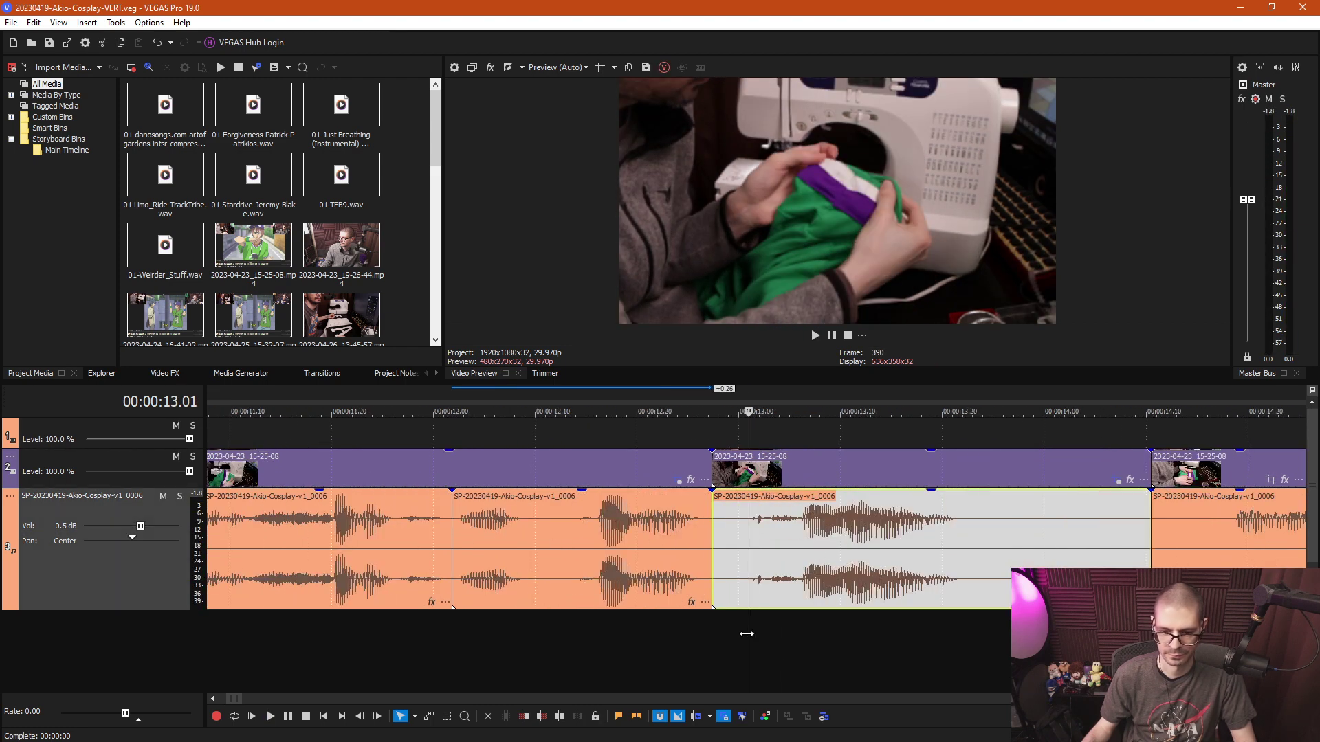
pyautogui.press('s')
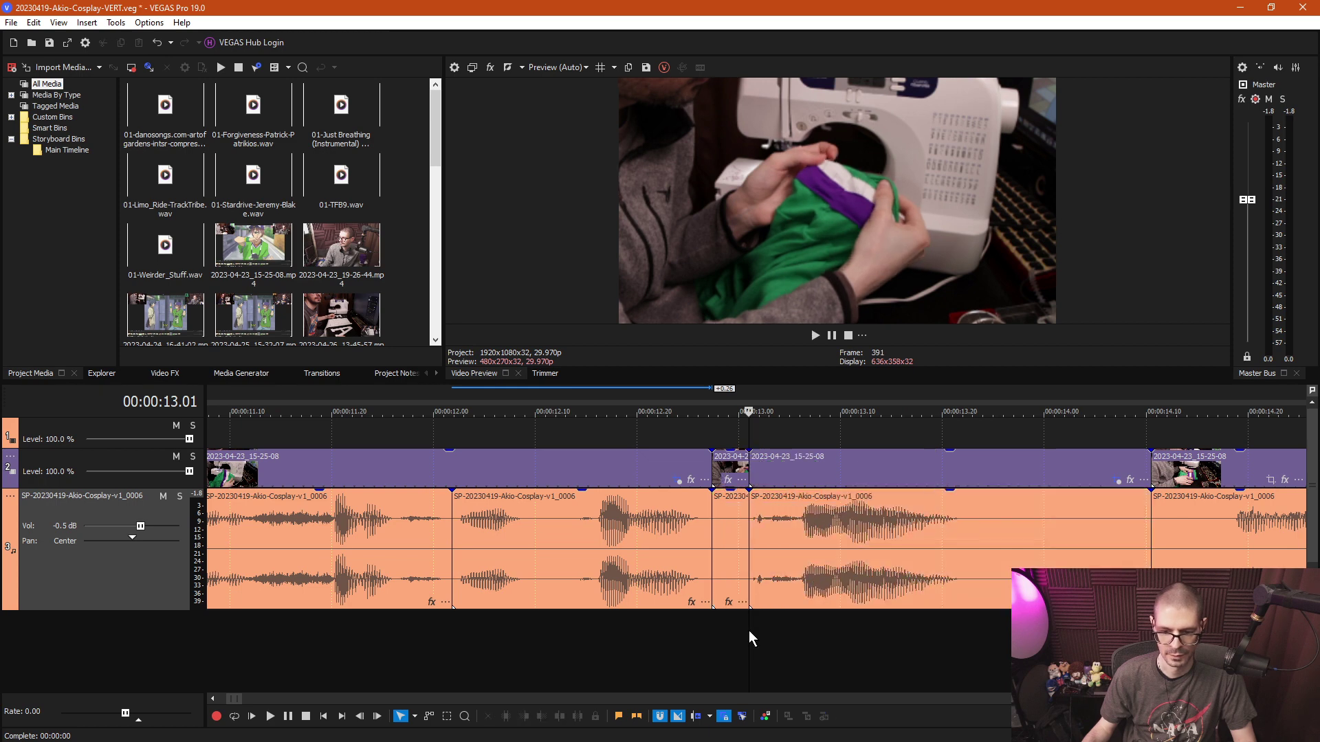
pyautogui.press('d')
pyautogui.click(737, 560)
pyautogui.press('Delete')
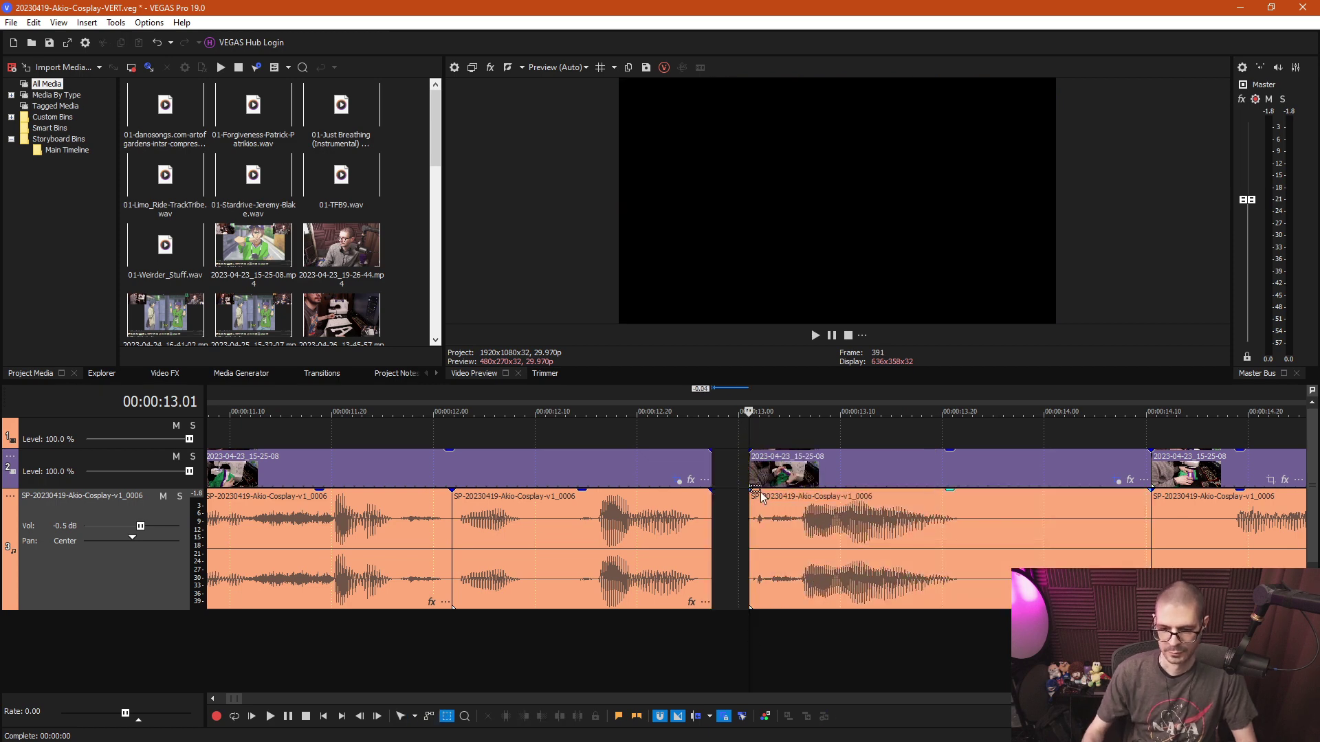
pyautogui.hotkey('ctrl', 'd')
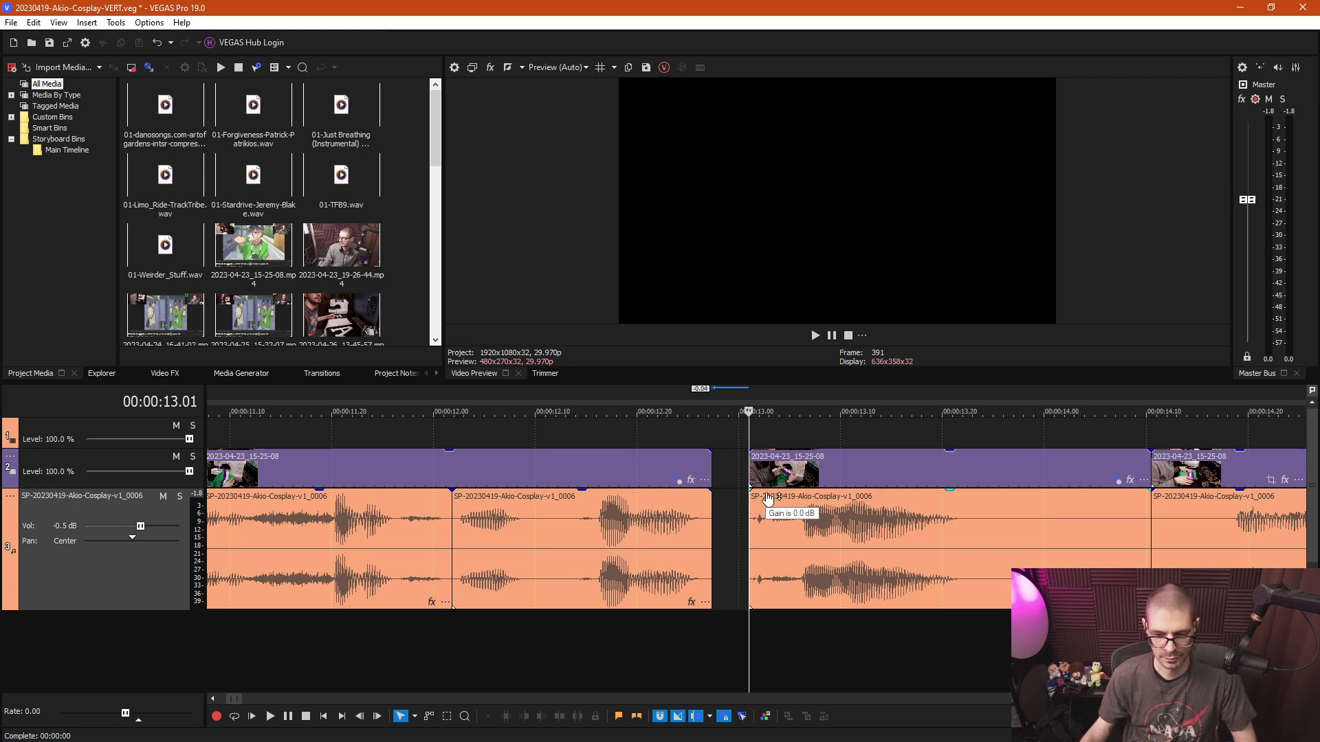
pyautogui.moveTo(821, 522); pyautogui.dragTo(795, 529)
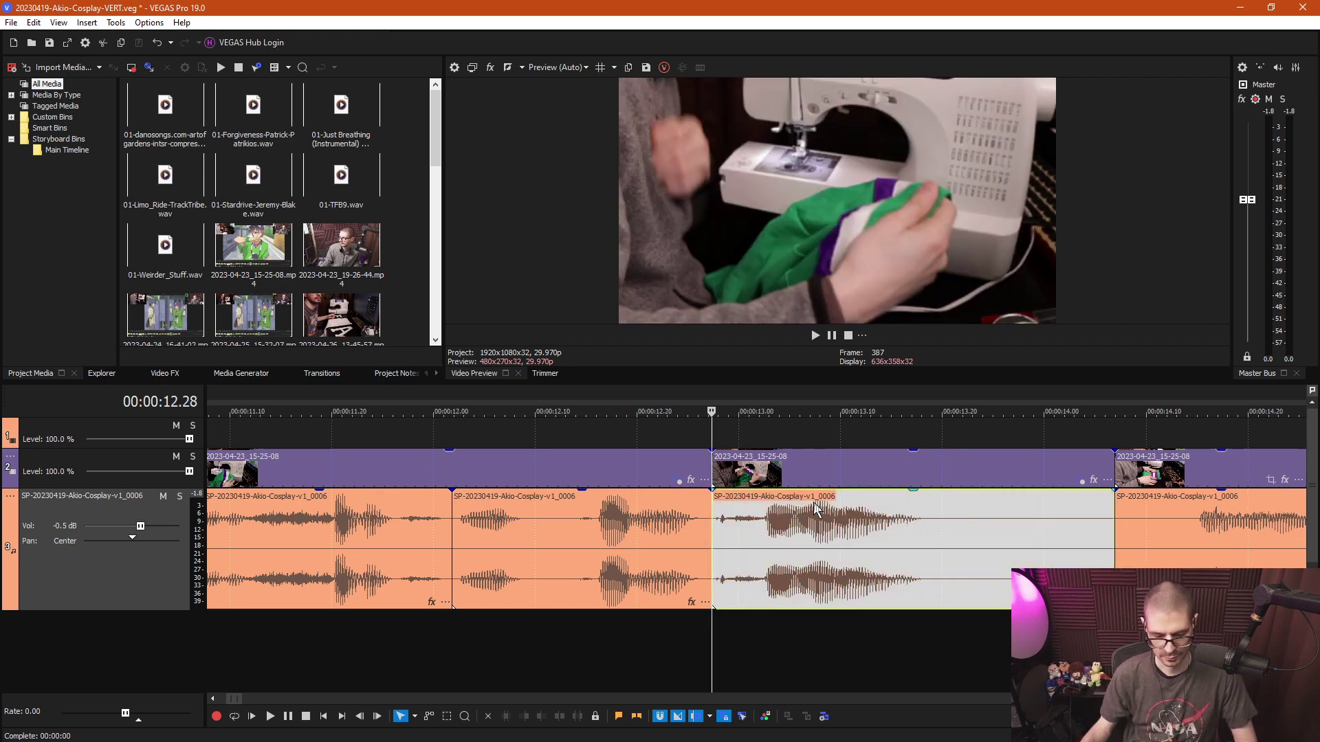
# Play on to about 00:00:15.06, then split at 00:00:13.23 and 00:00:14.13 and delete the pieces between, closing the gap.
pyautogui.click(951, 576)
pyautogui.scroll(-3, 951, 576)
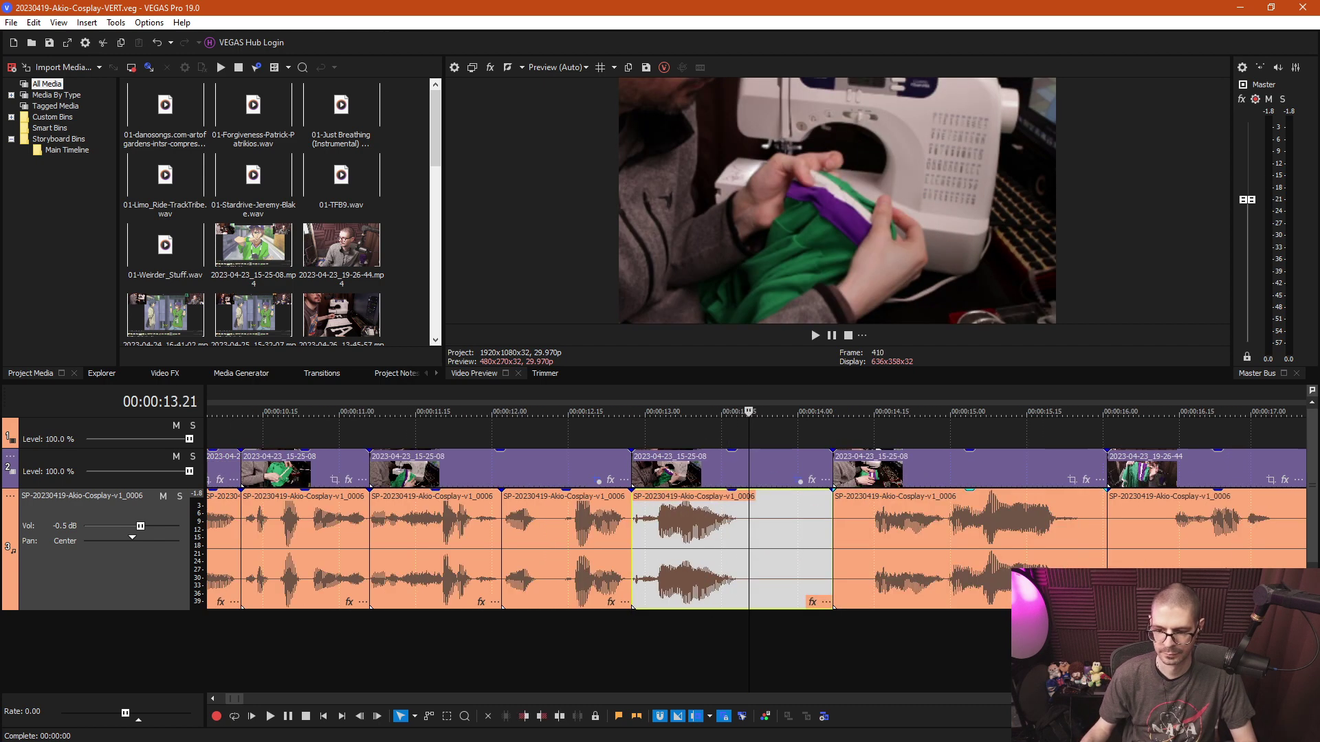
pyautogui.press('space')
pyautogui.scroll(-2, 727, 671)
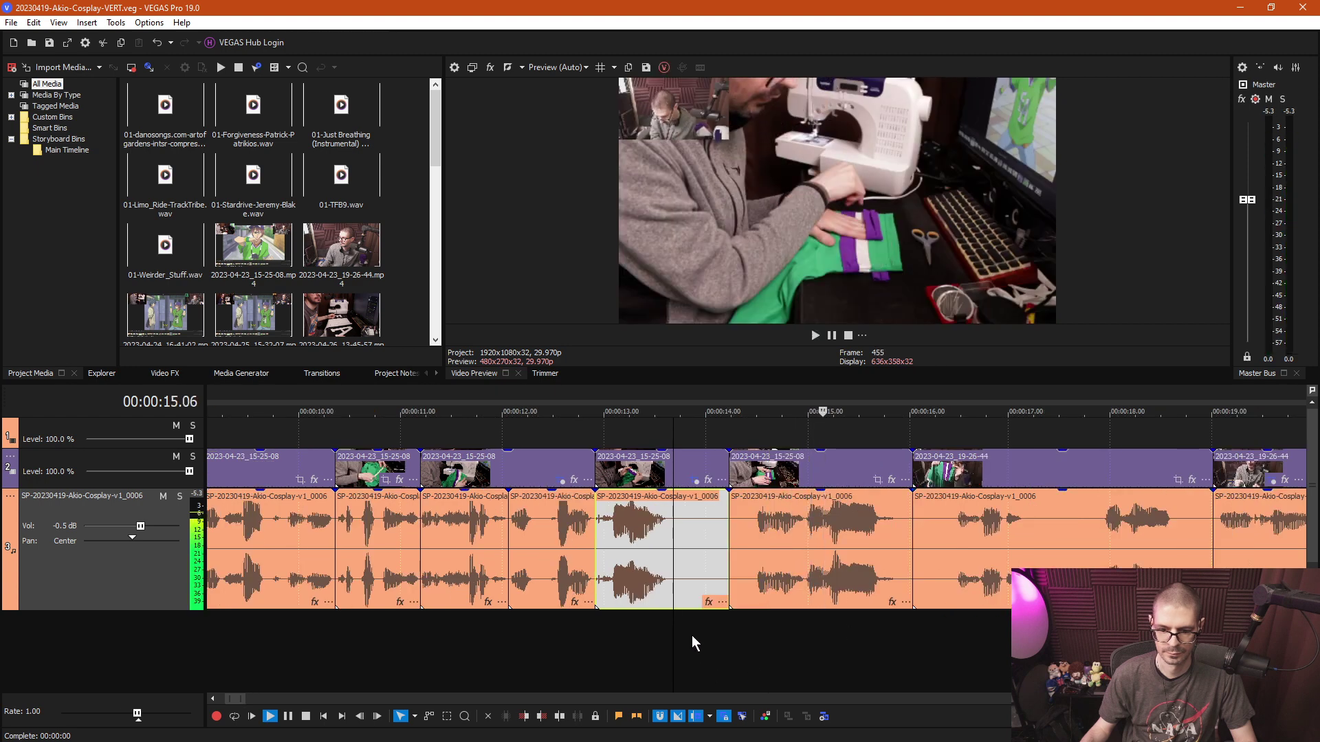
pyautogui.click(691, 633)
pyautogui.click(680, 628)
pyautogui.press('s')
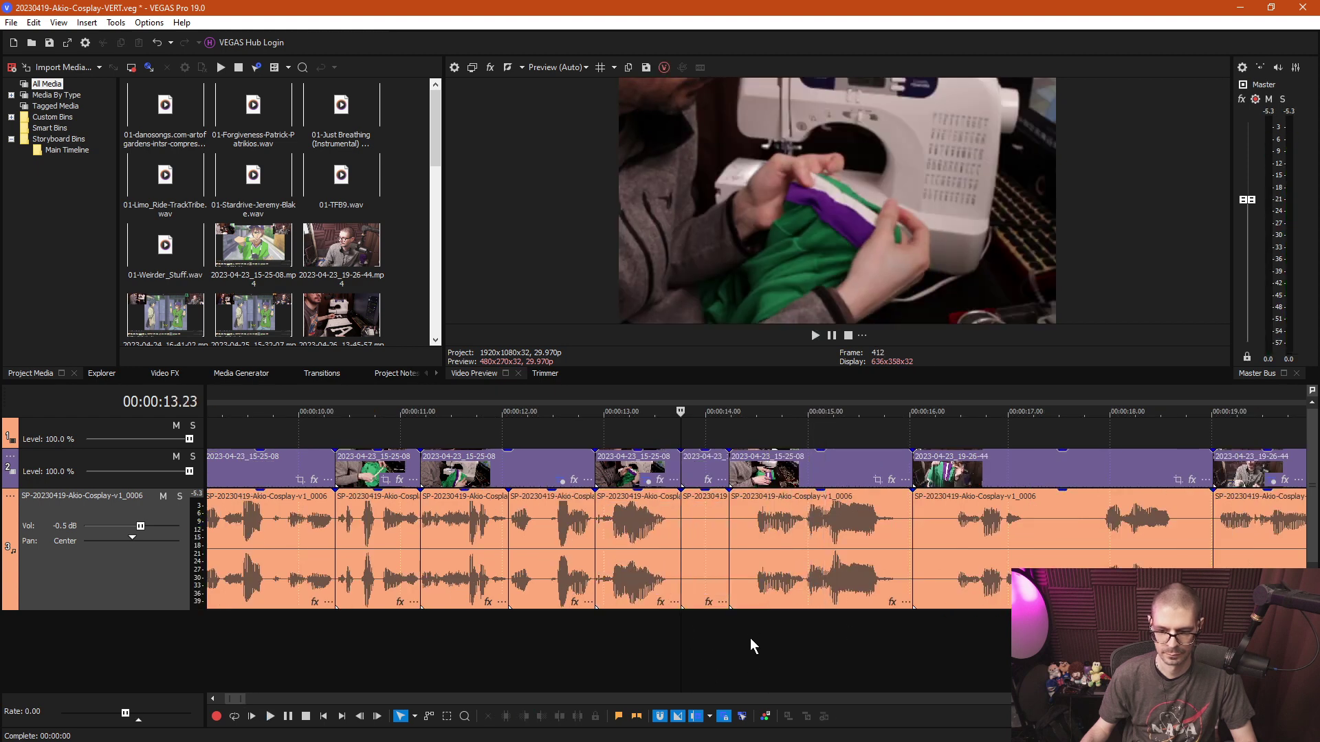
pyautogui.click(749, 637)
pyautogui.press('s')
pyautogui.press('d')
pyautogui.moveTo(688, 543); pyautogui.dragTo(748, 529)
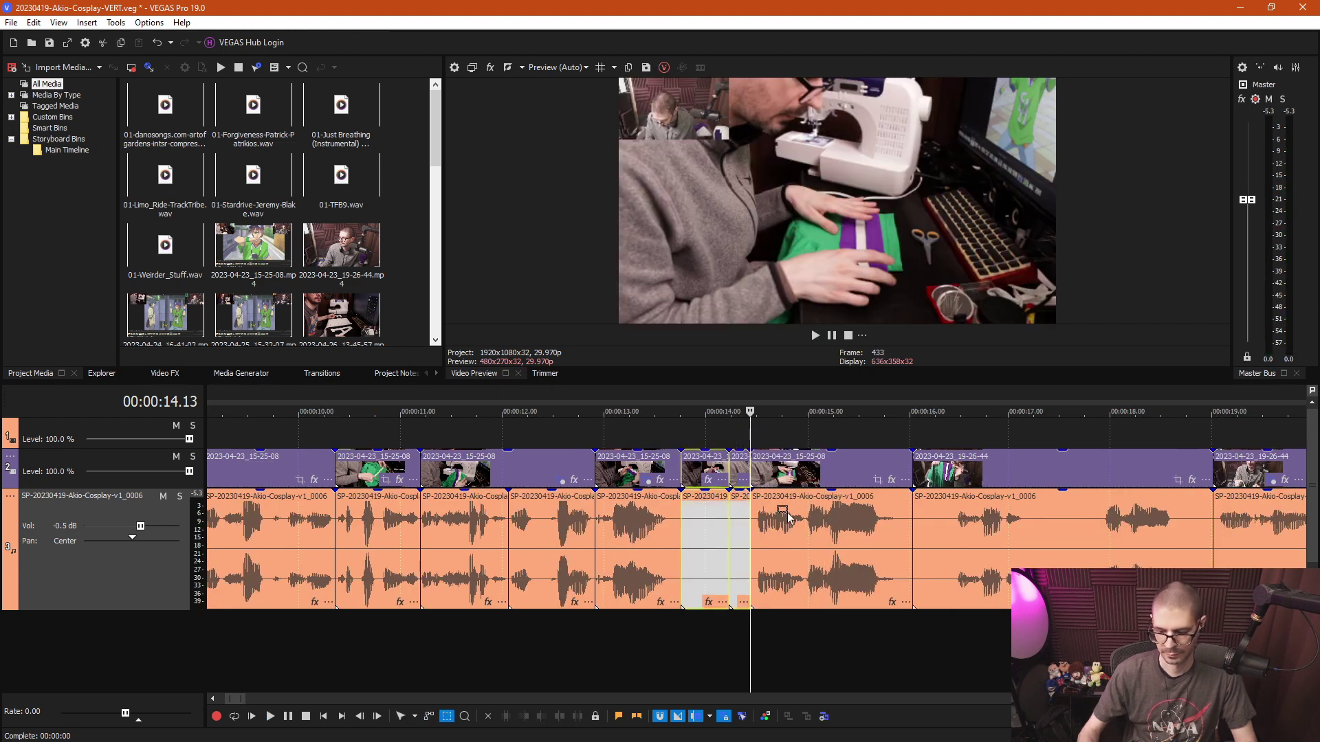
pyautogui.press('Delete')
pyautogui.hotkey('ctrl', 'd')
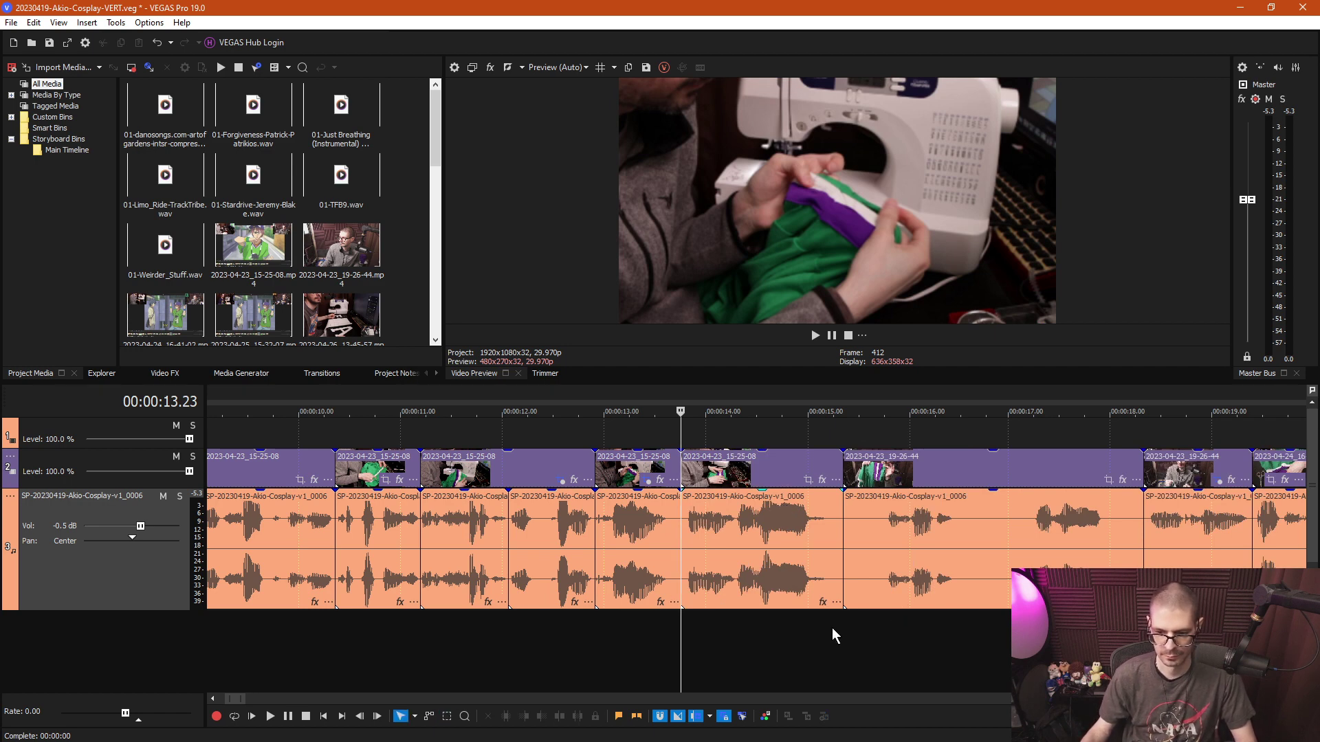
# Split the video and audio at 00:00:15.07 and 00:00:15.22 and delete the pause around the clip join between them, closing the gap.
pyautogui.click(829, 628)
pyautogui.click(830, 629)
pyautogui.press('s')
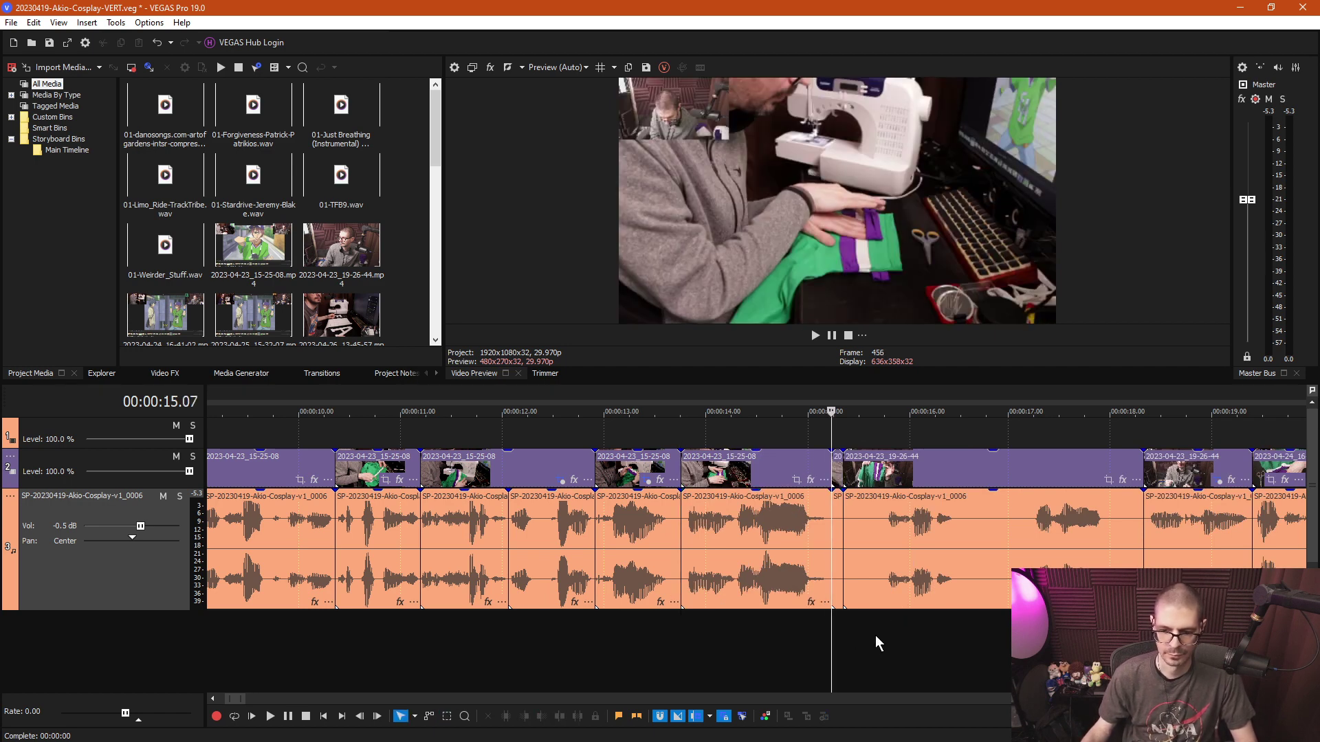
pyautogui.click(876, 635)
pyautogui.click(881, 642)
pyautogui.press('s')
pyautogui.press('d')
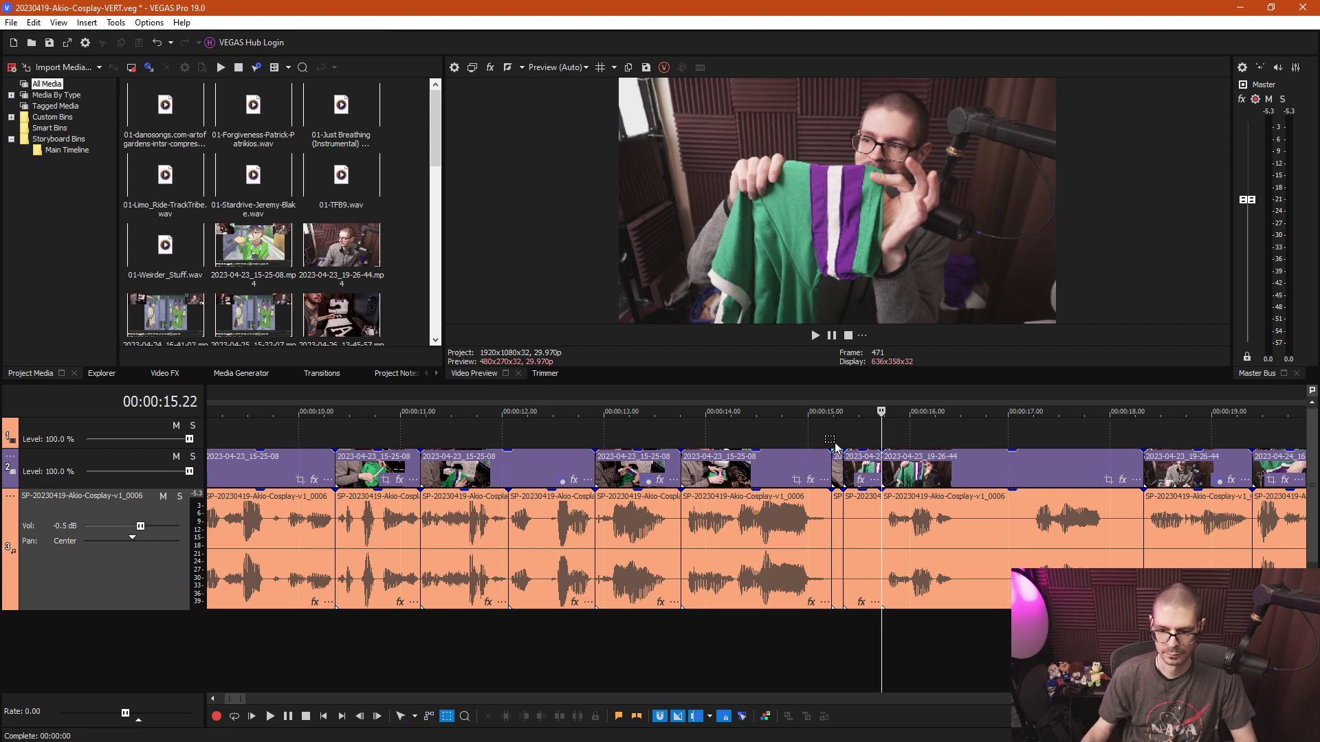
pyautogui.doubleClick(863, 531)
pyautogui.press('Delete')
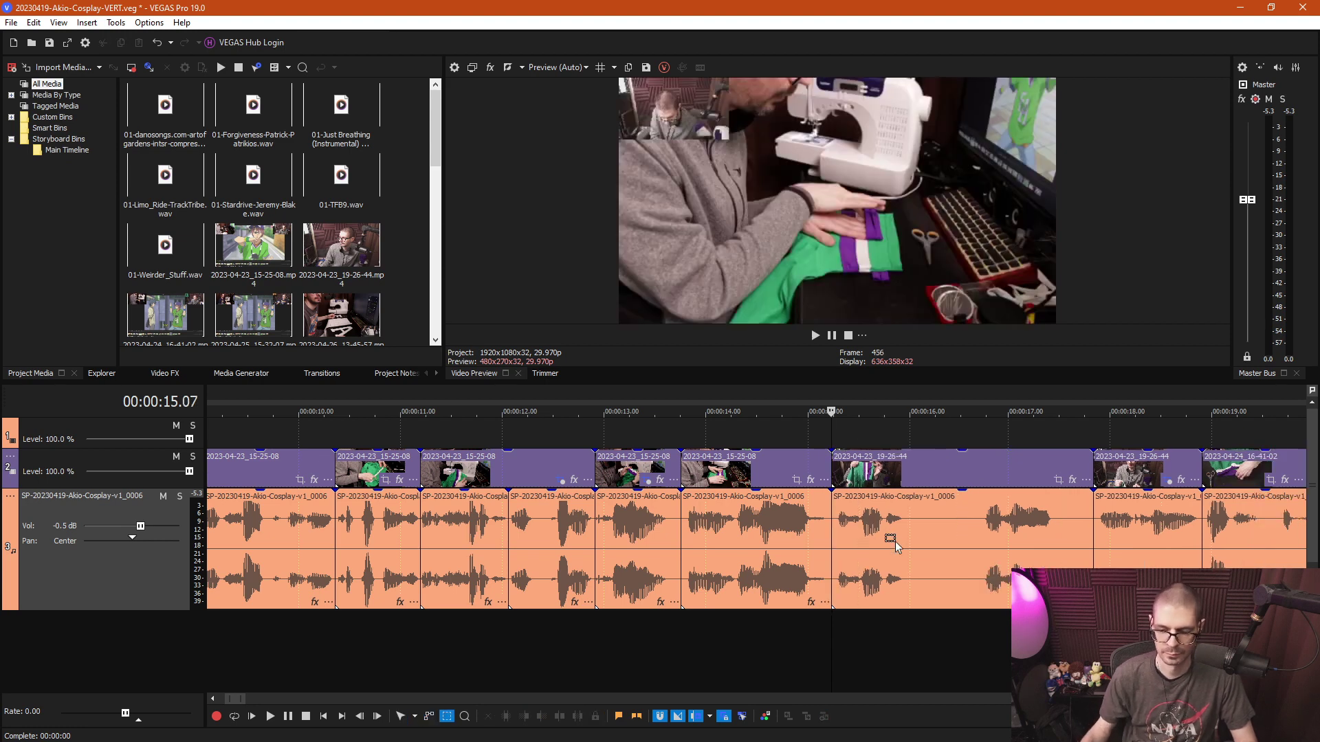
pyautogui.hotkey('ctrl', 'd')
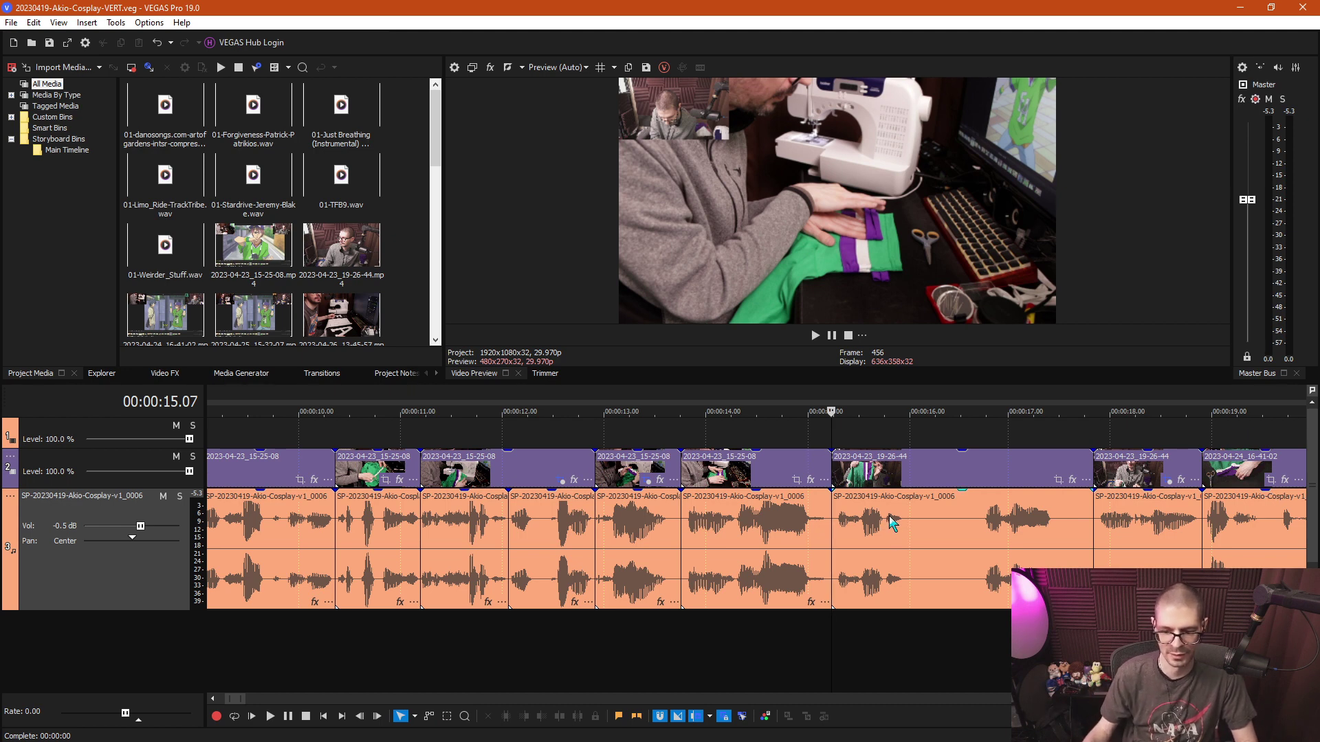
# Split the video and audio at 00:00:17.13, just after the spoken phrase ends.
pyautogui.click(1050, 539)
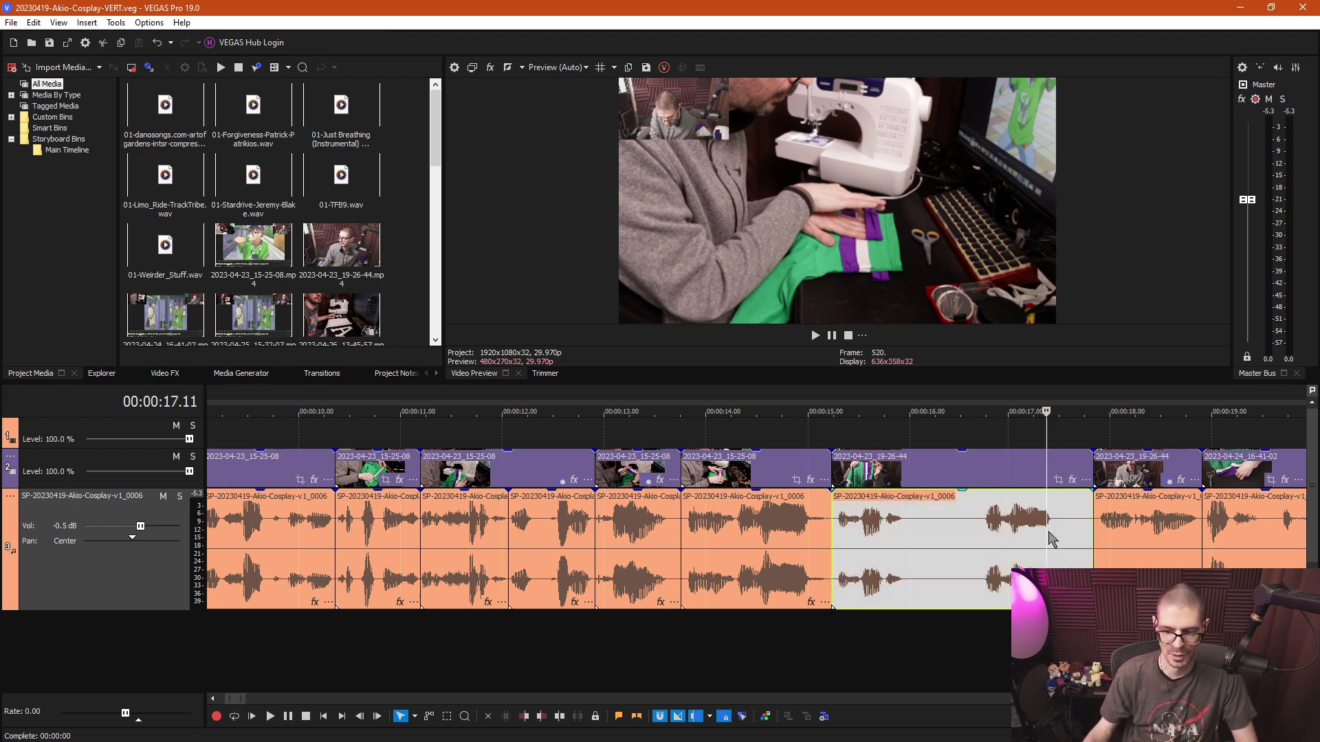
pyautogui.click(1059, 530)
pyautogui.press('Right')
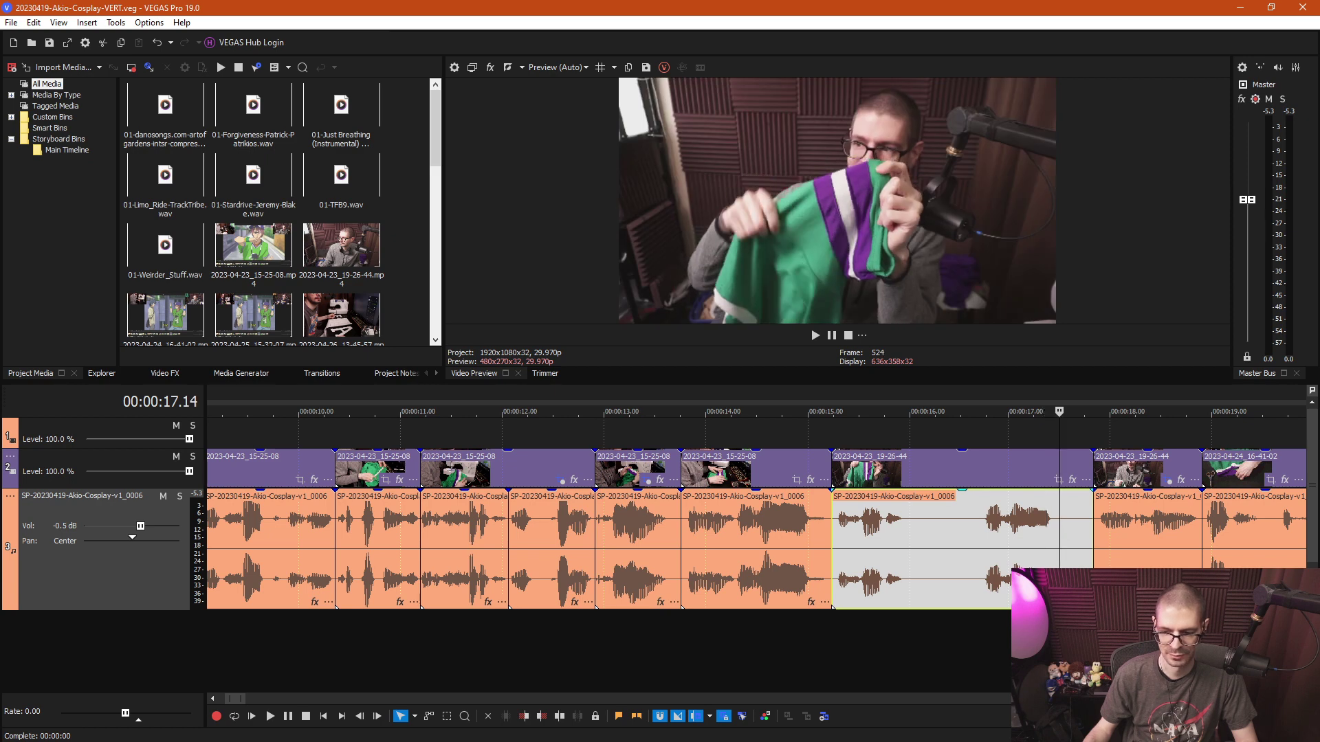
pyautogui.press('Left')
pyautogui.press('Left')
pyautogui.press('s')
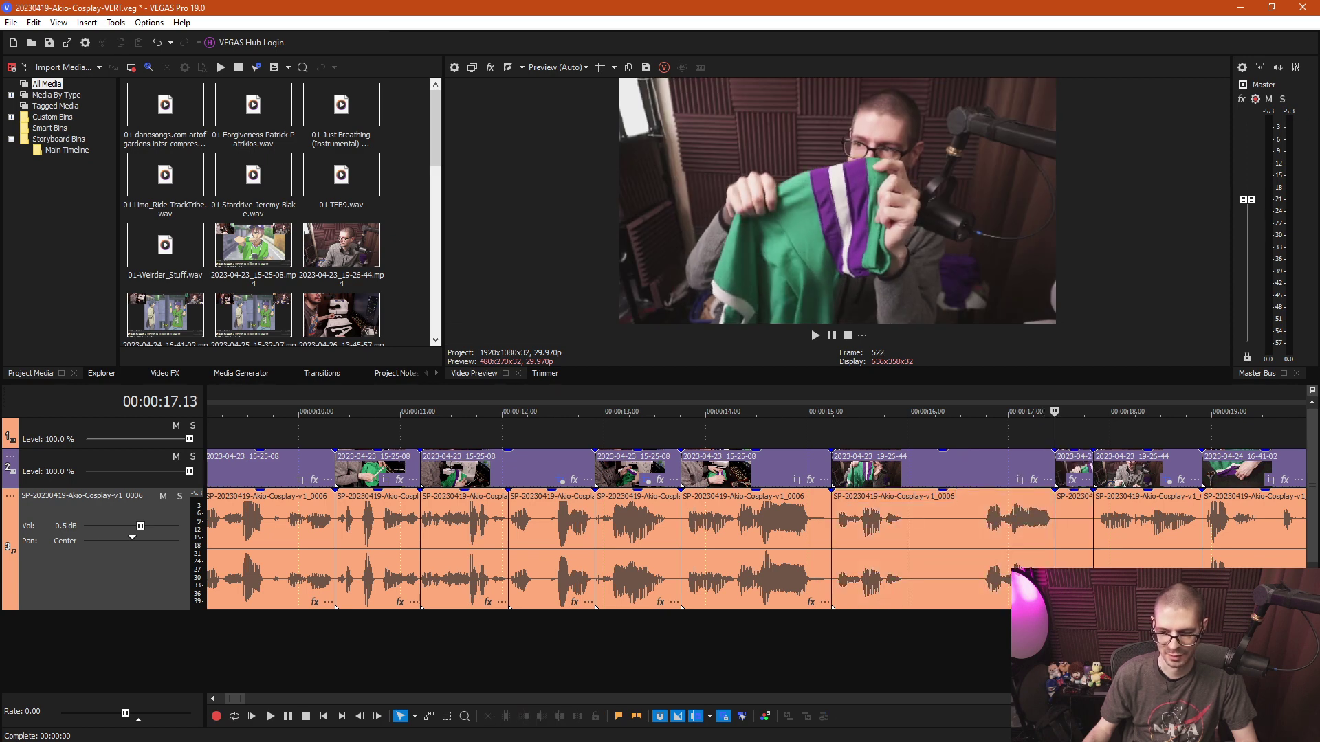
# Split the video and audio at 00:00:17.26 and delete the pause back to 00:00:17.13, closing the gap.
pyautogui.scroll(2, 814, 485)
pyautogui.click(830, 510)
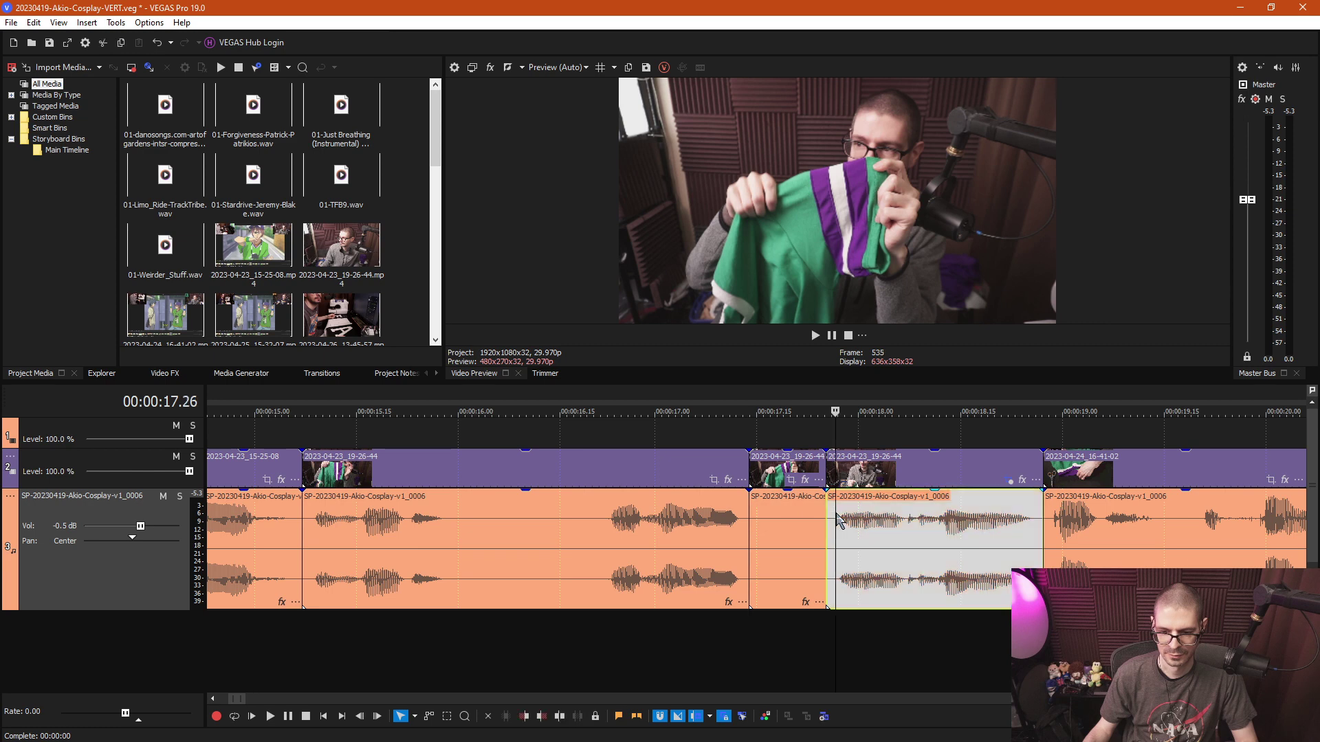
pyautogui.scroll(3, 824, 629)
pyautogui.click(748, 633)
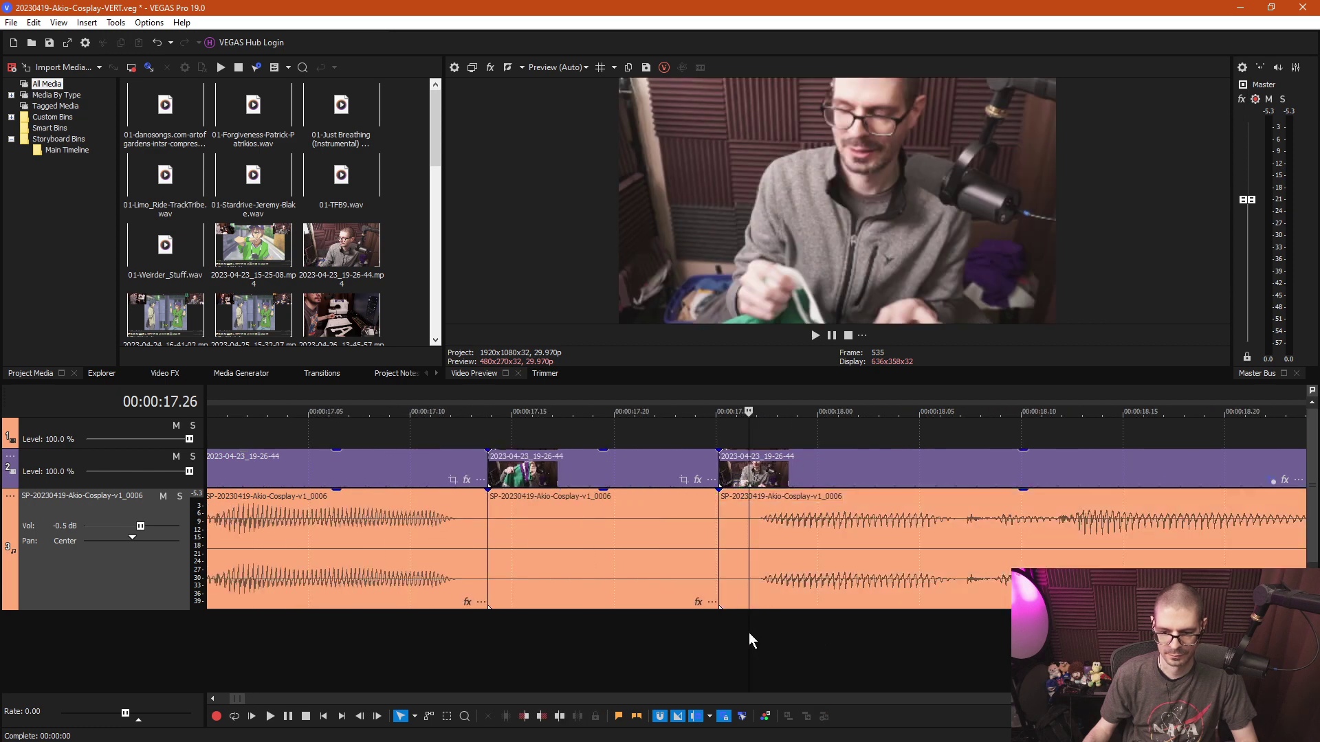
pyautogui.click(740, 634)
pyautogui.press('s')
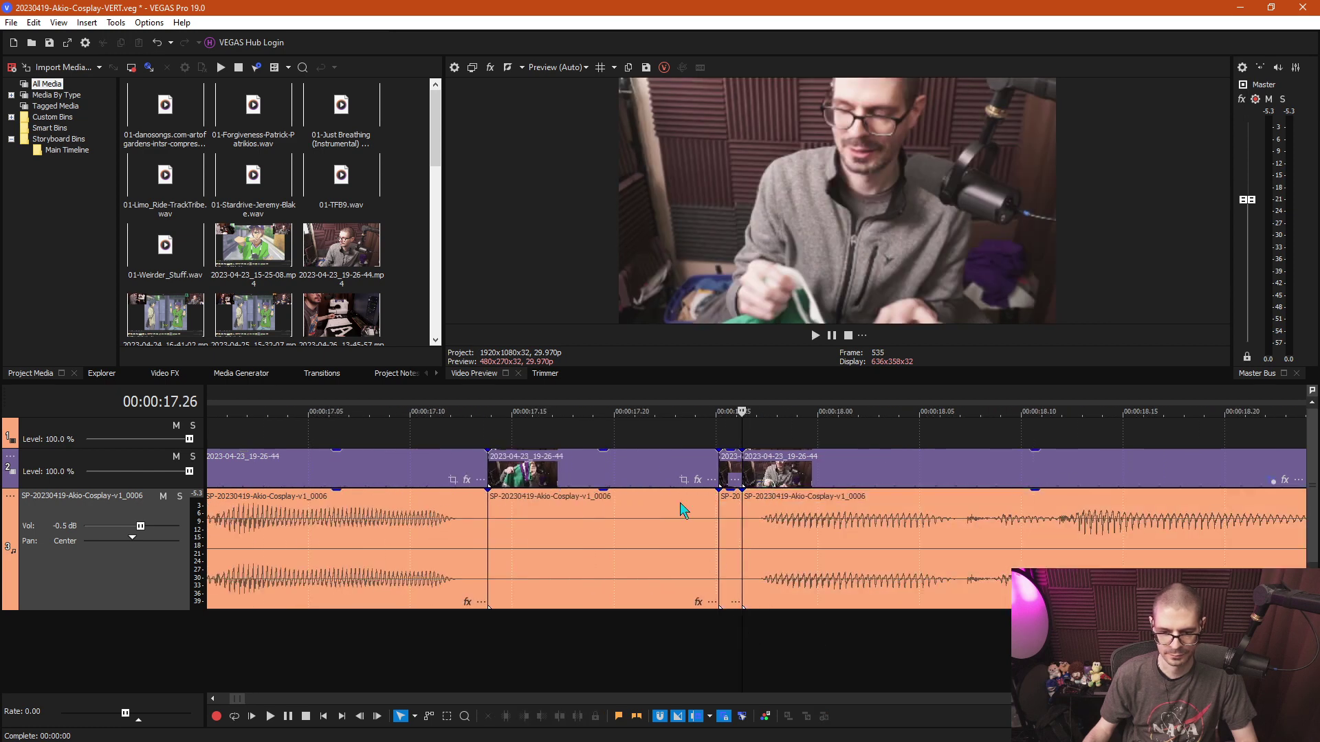
pyautogui.moveTo(630, 434); pyautogui.dragTo(728, 570)
pyautogui.press('Delete')
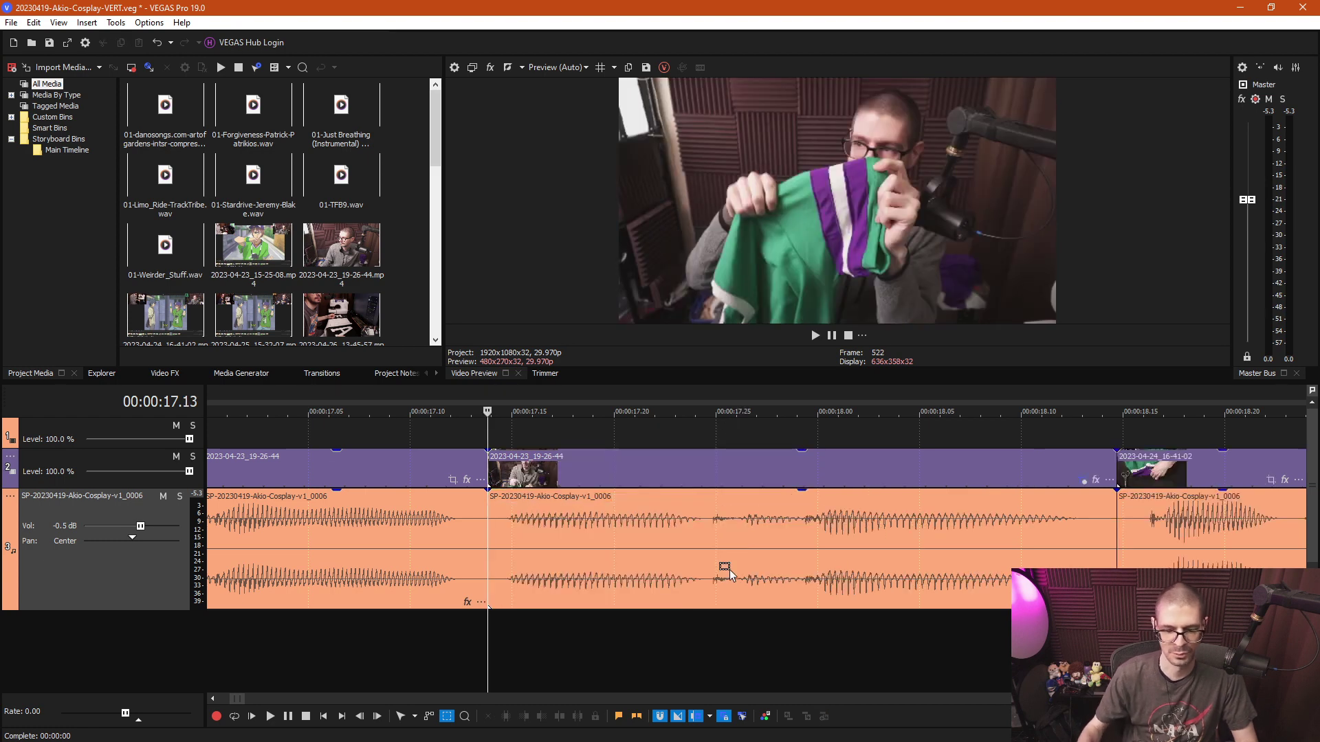
# Play back the narration from about 00:00:15.01, and again from 00:00:15.17, to check the long pause in this clip.
pyautogui.scroll(-4, 604, 477)
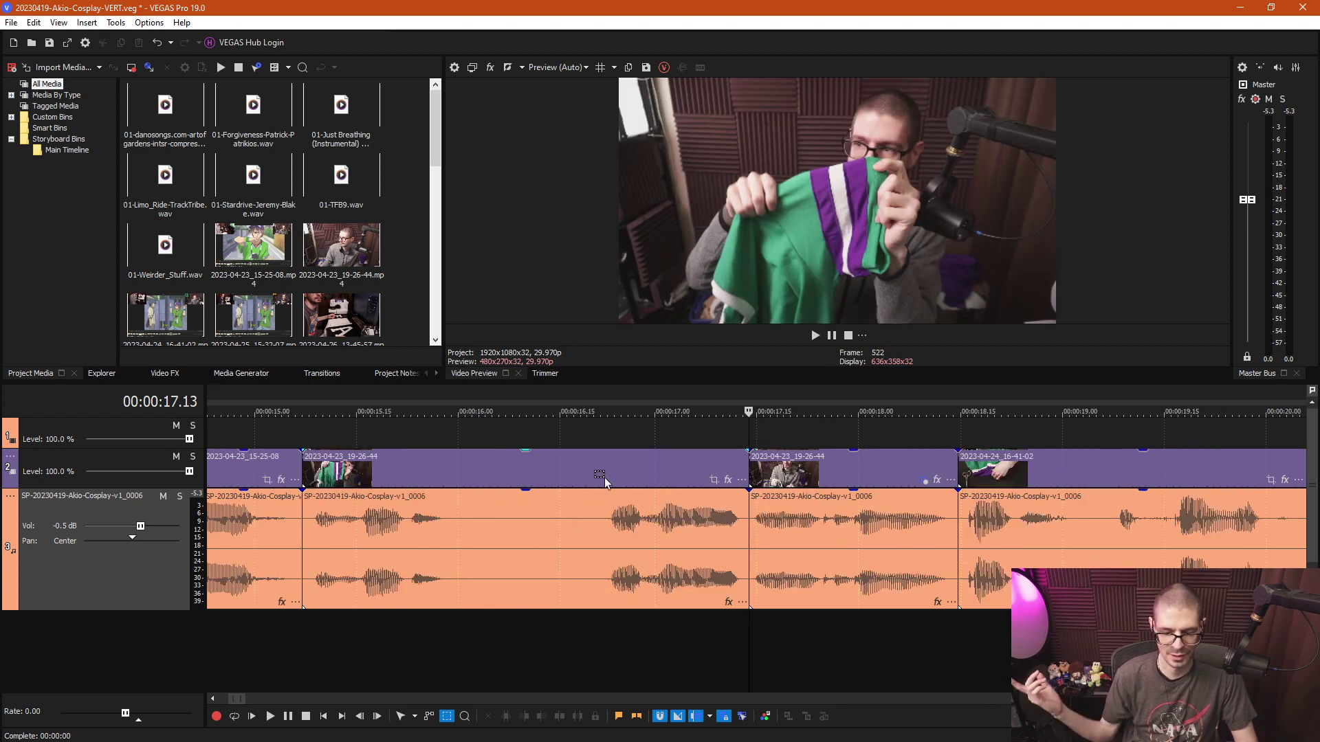
pyautogui.click(383, 575)
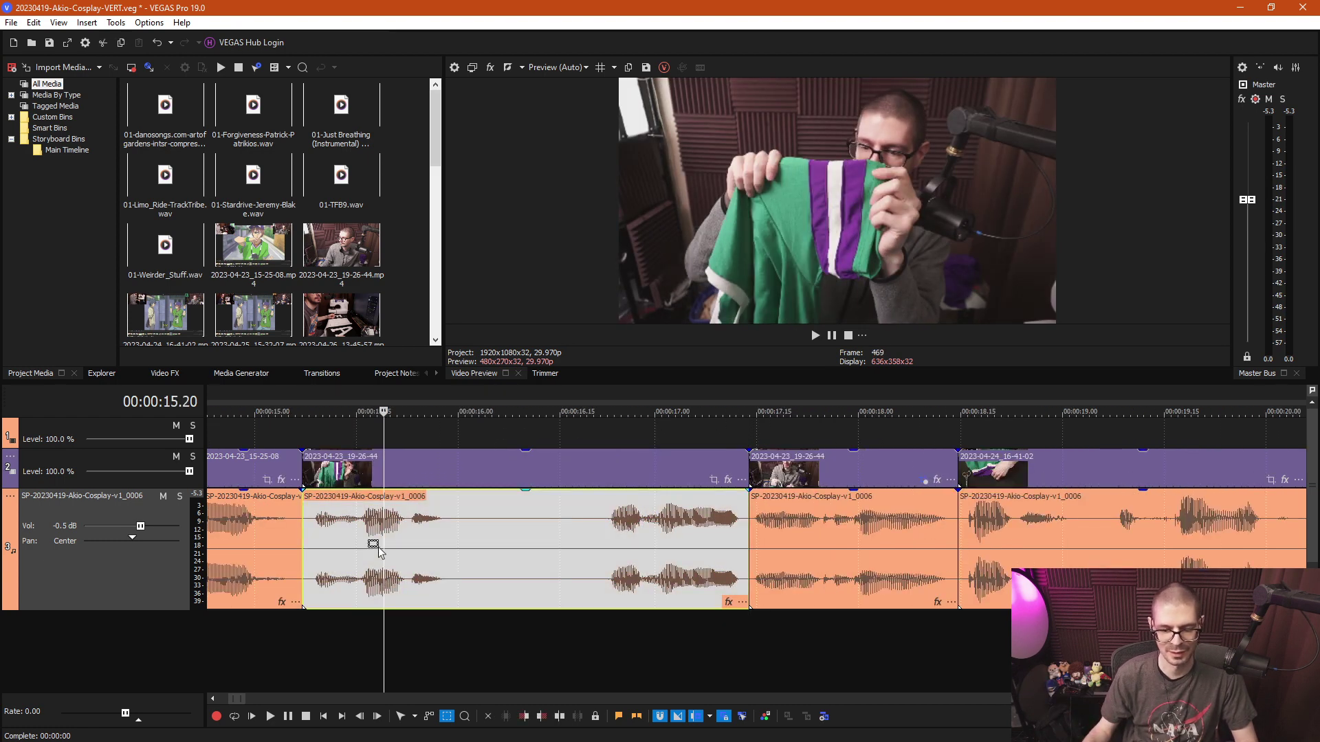
pyautogui.click(377, 546)
pyautogui.scroll(-2, 378, 550)
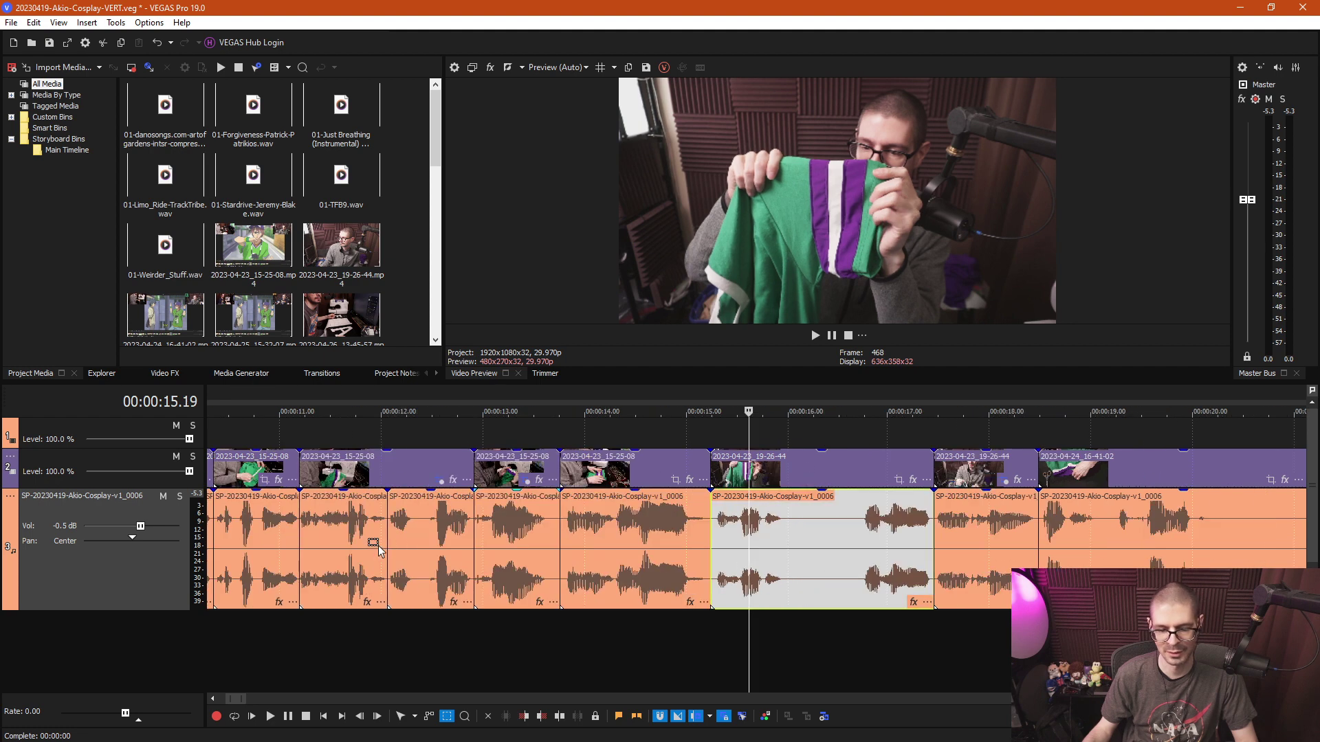
pyautogui.click(685, 537)
pyautogui.press('space')
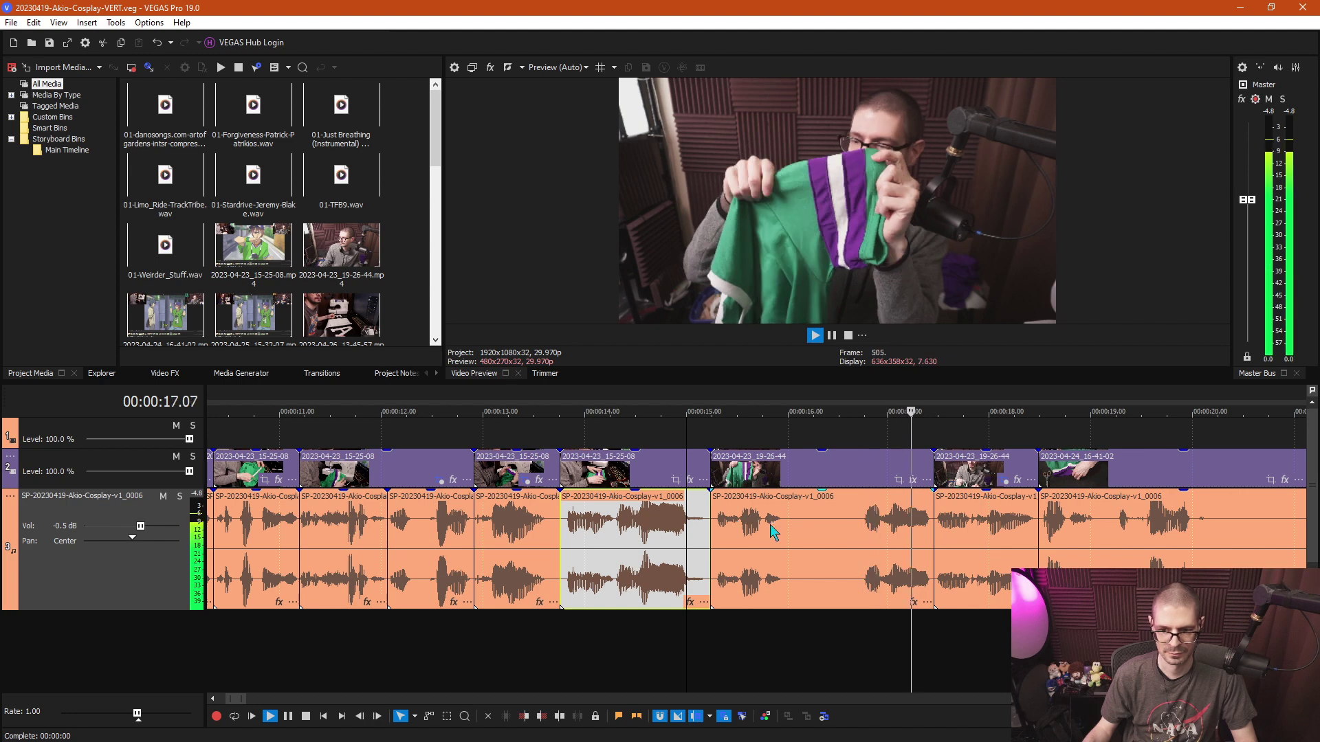
pyautogui.press('space')
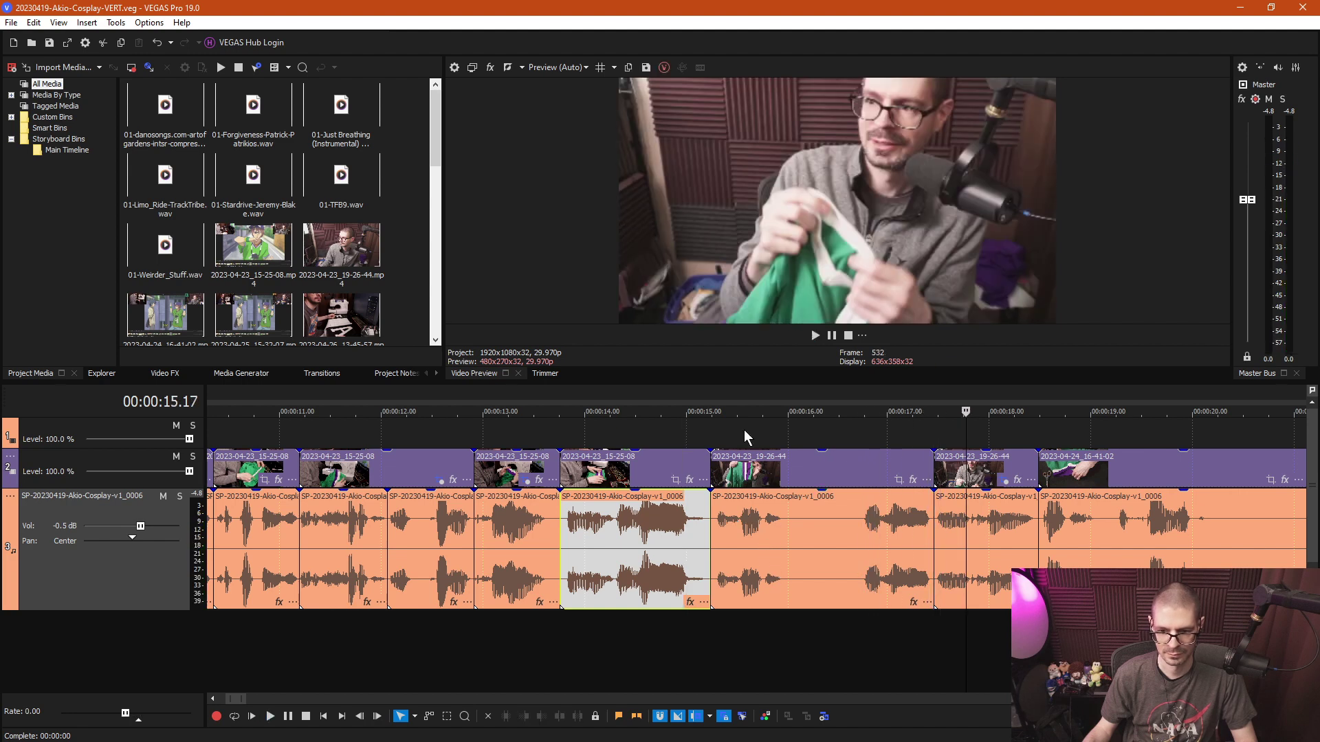
pyautogui.click(746, 438)
pyautogui.press('space')
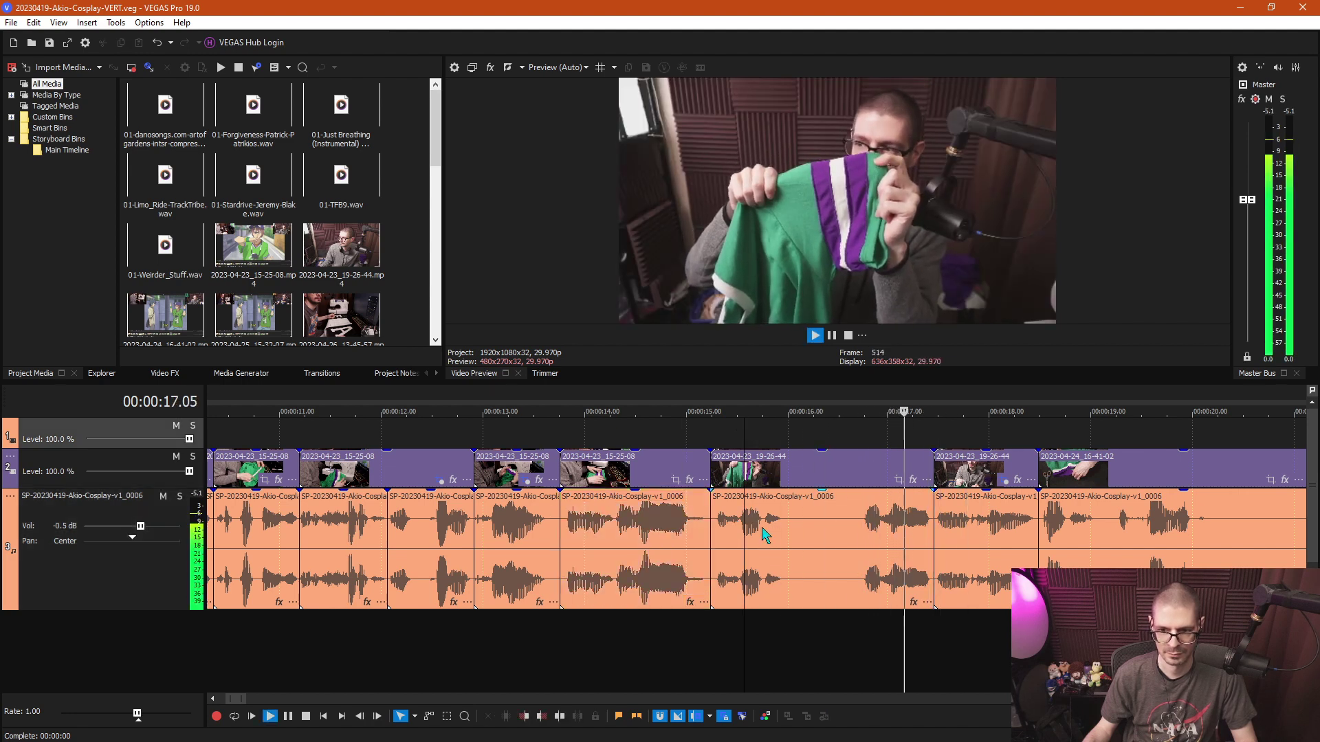
# Split only the audio at 00:00:16.00 and about 00:00:16.20, and delete the silent piece between, leaving the video uncut.
pyautogui.click(789, 557)
pyautogui.press('s')
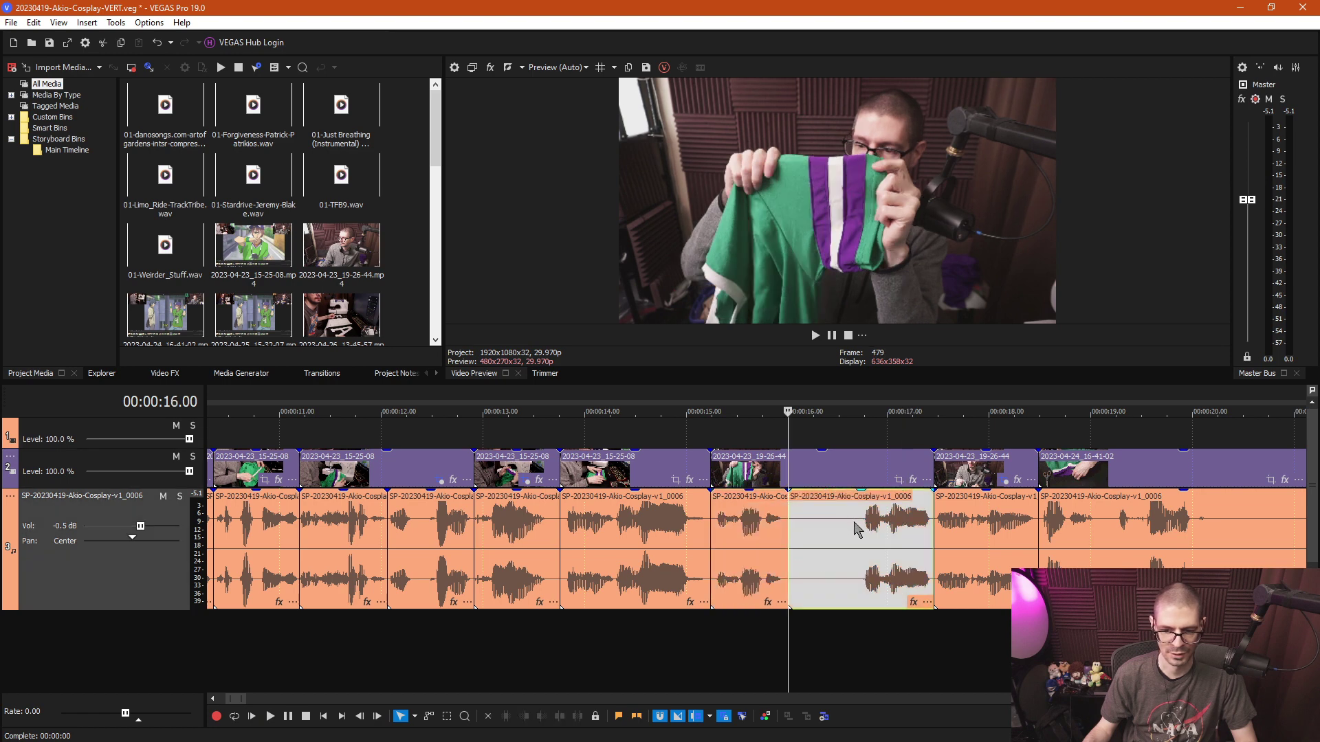
pyautogui.click(856, 531)
pyautogui.press('s')
pyautogui.click(834, 530)
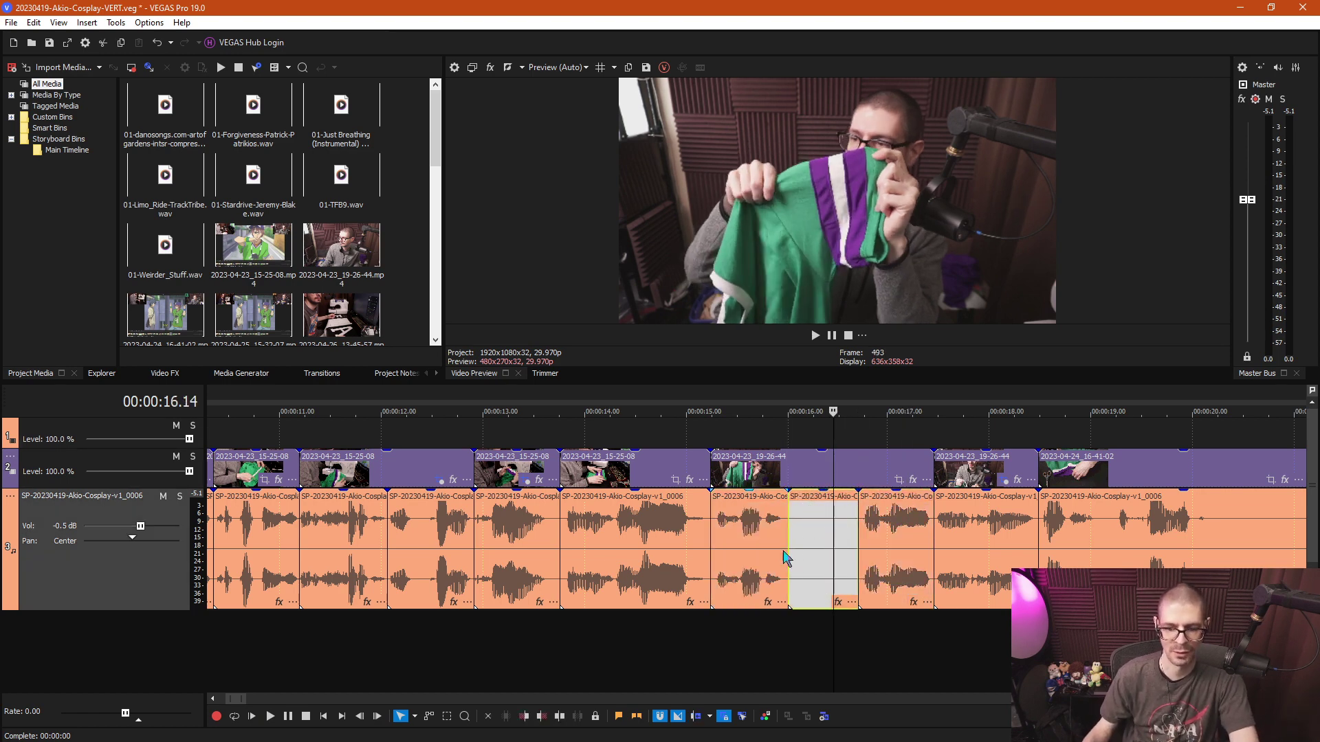
pyautogui.click(802, 547)
pyautogui.press('Delete')
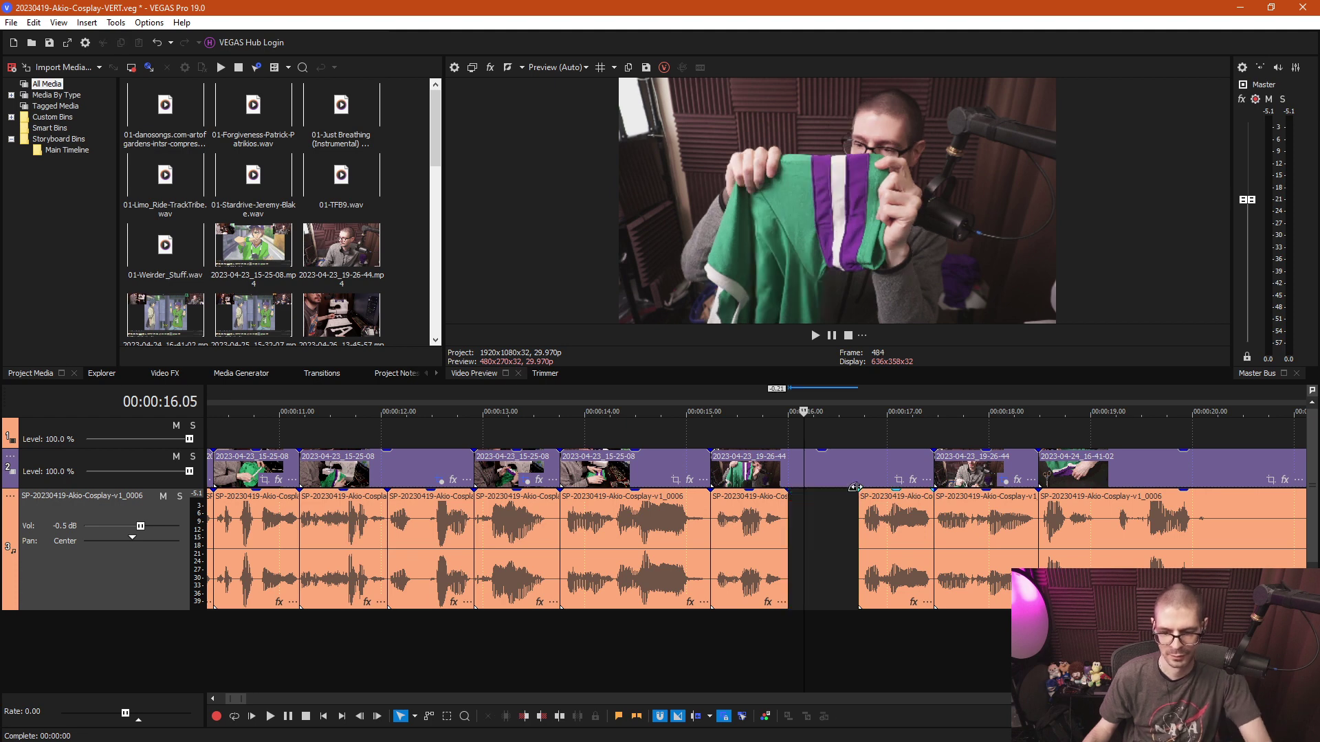
# Move the next audio piece back to 00:00:16.00, refit the video clip to its end, and close the gap before the following clips.
pyautogui.click(790, 474)
pyautogui.press('s')
pyautogui.press('Delete')
pyautogui.moveTo(878, 523); pyautogui.dragTo(860, 484)
pyautogui.click(849, 438)
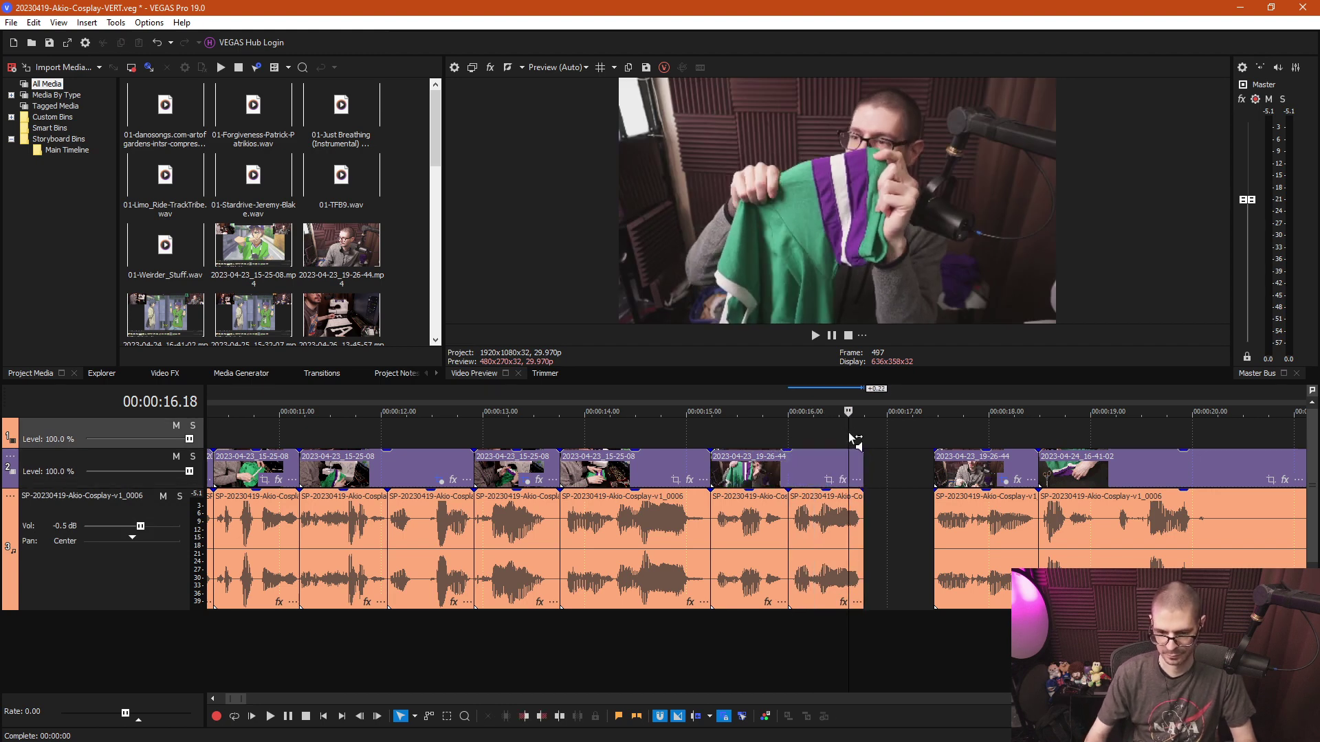
pyautogui.moveTo(970, 519); pyautogui.dragTo(901, 519)
# Split the video and audio at 00:00:15.06, just before the clip join.
pyautogui.click(689, 430)
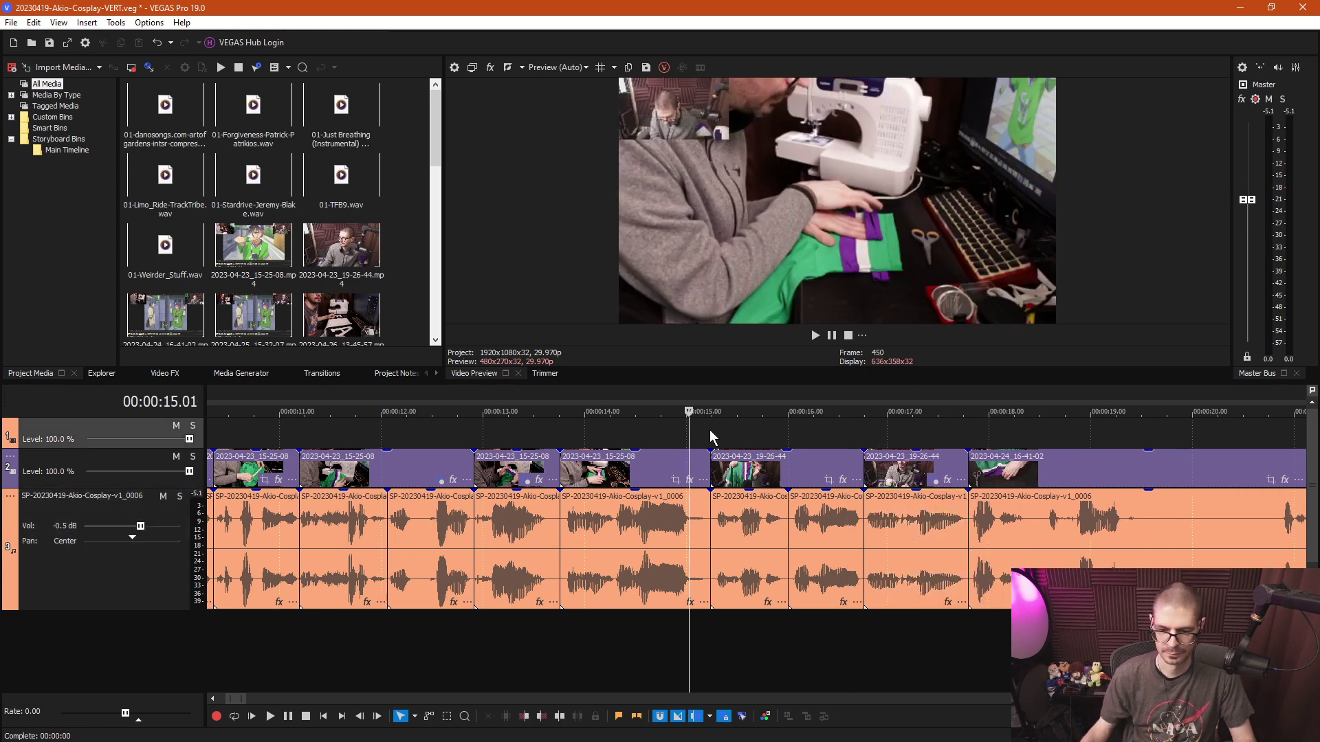
pyautogui.click(710, 431)
pyautogui.scroll(3, 710, 430)
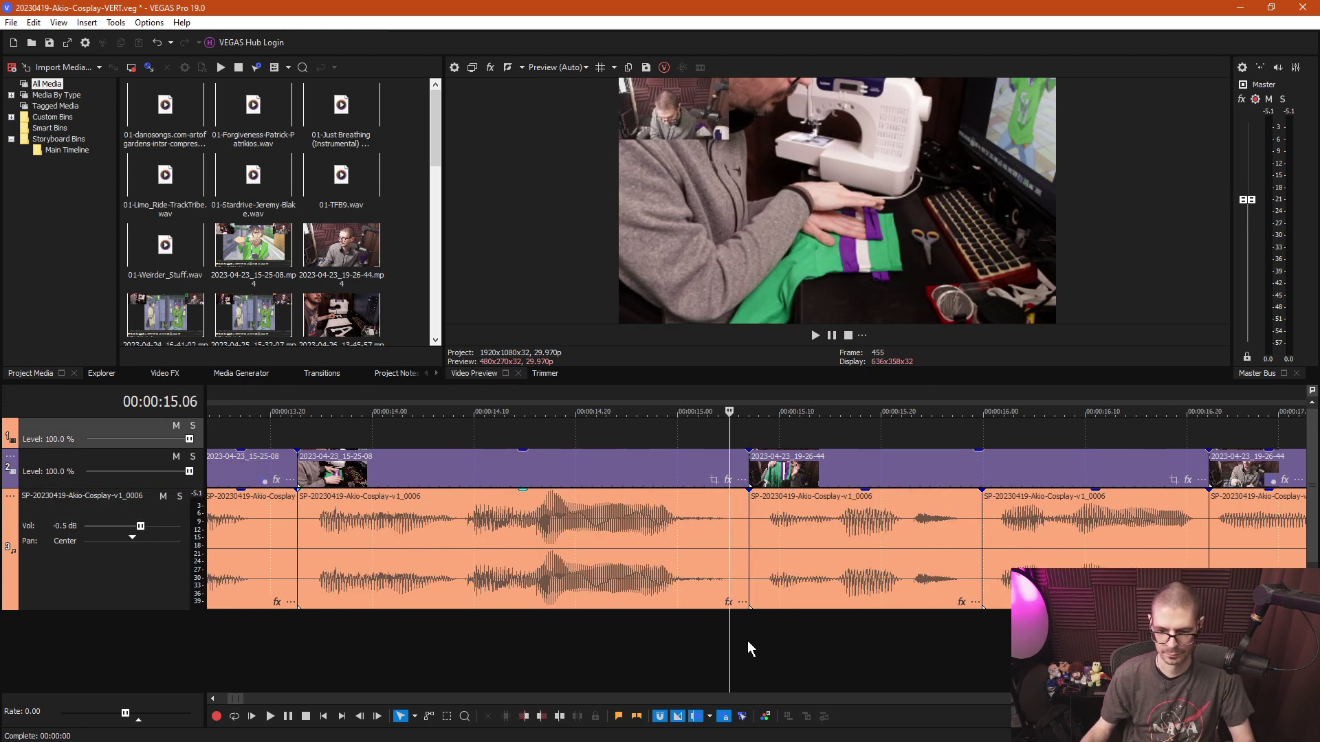
pyautogui.moveTo(738, 646); pyautogui.dragTo(741, 646)
pyautogui.scroll(4, 747, 646)
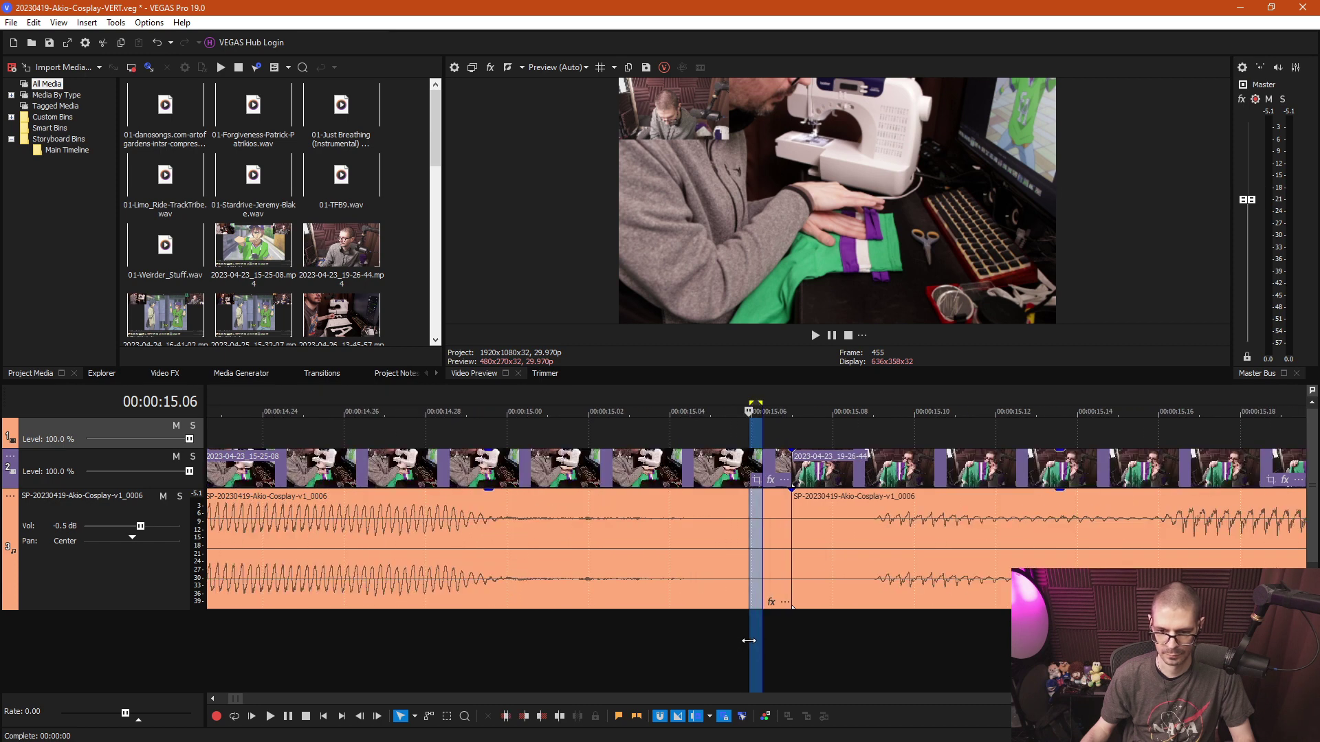
pyautogui.click(741, 642)
pyautogui.press('s')
# Split the video and audio at 00:00:15.09 and delete the short pause back to 00:00:15.06, closing the gap.
pyautogui.click(852, 646)
pyautogui.click(856, 646)
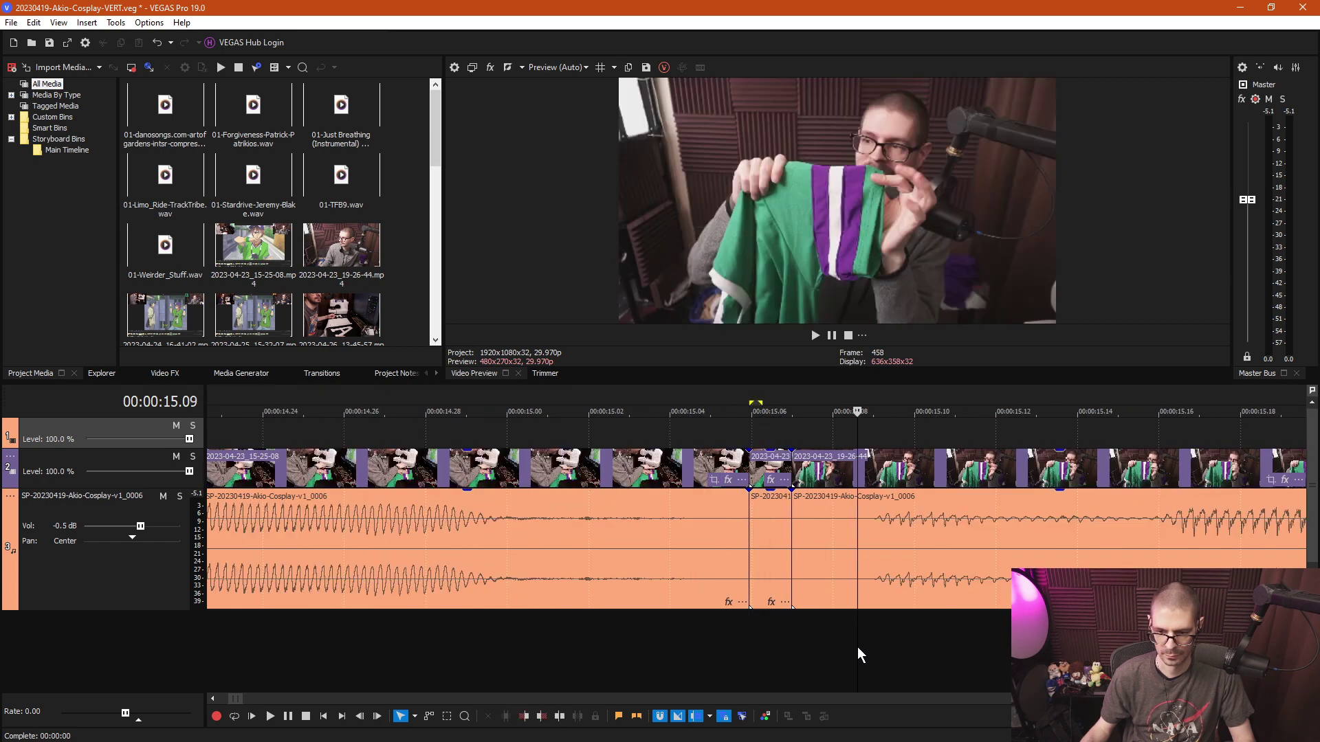
pyautogui.press('s')
pyautogui.press('d')
pyautogui.press('d')
pyautogui.moveTo(756, 430); pyautogui.dragTo(831, 605)
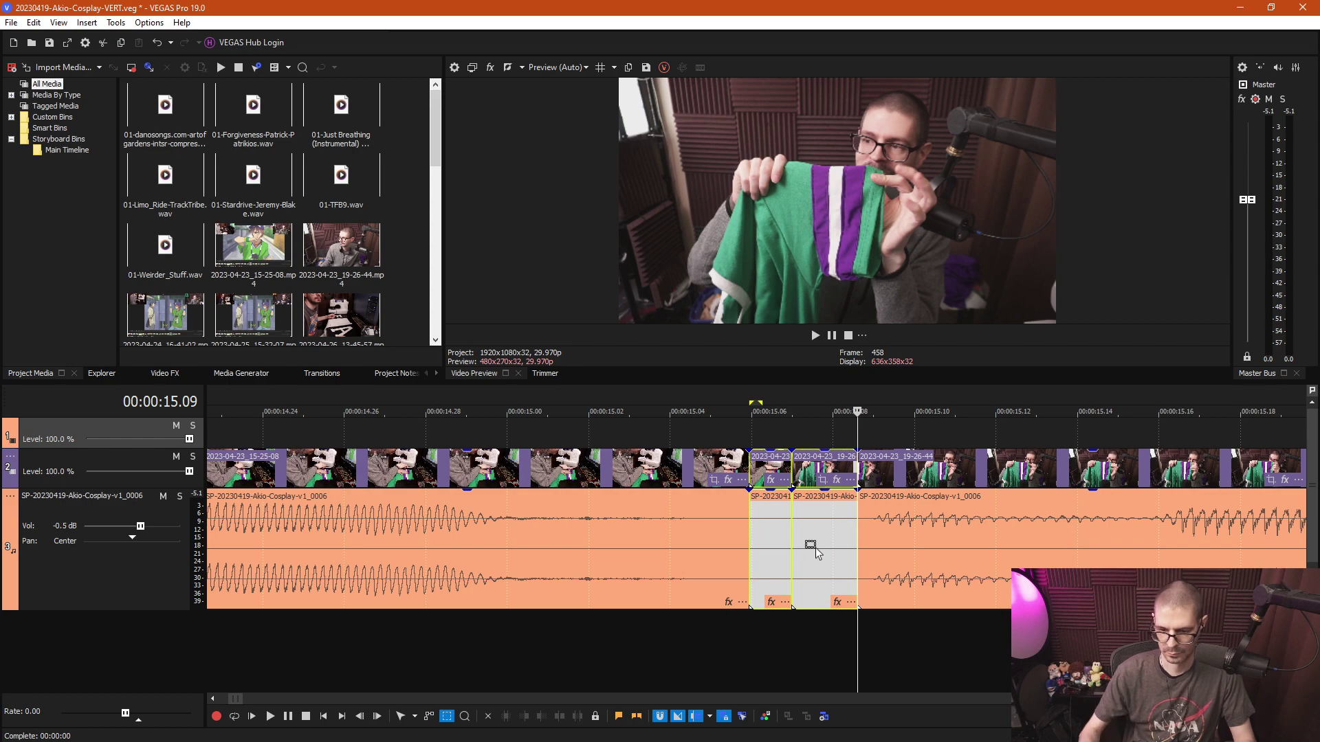
pyautogui.press('Delete')
pyautogui.scroll(-10, 822, 558)
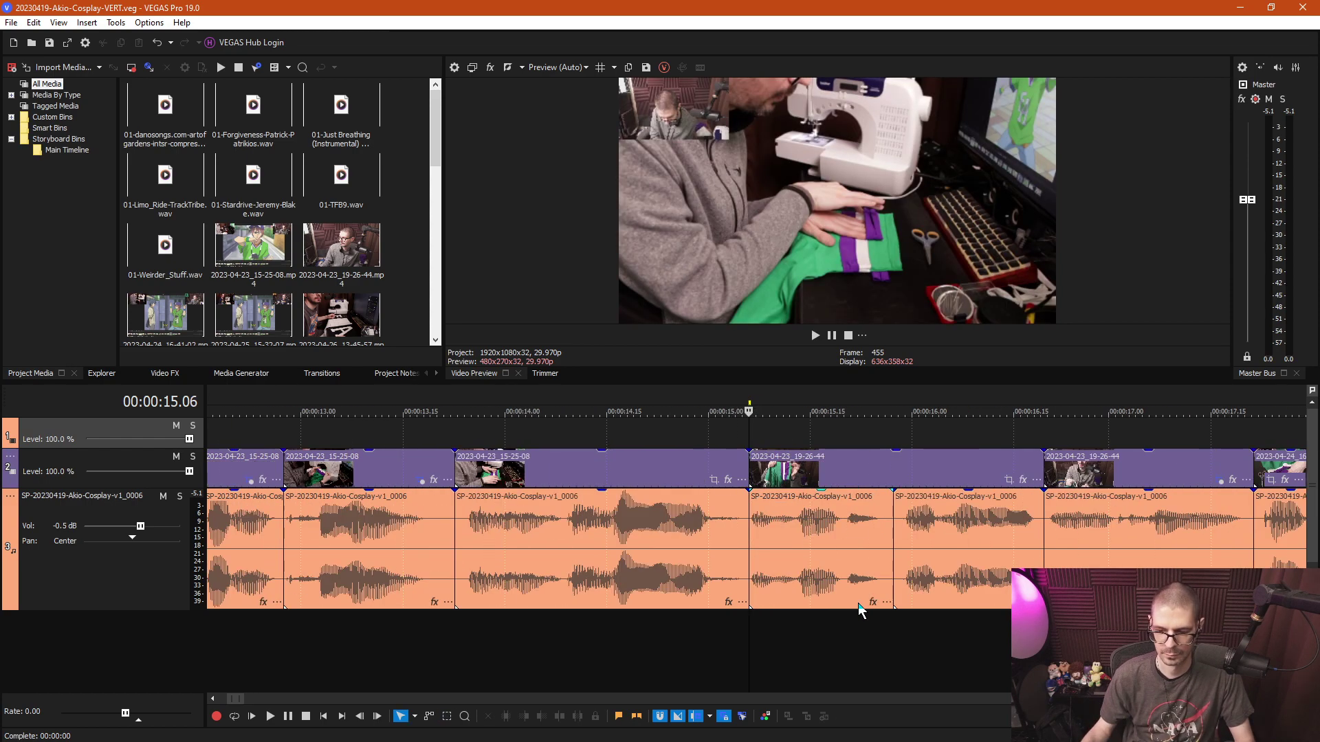
# Split the video and audio at 00:00:13.19 and 00:00:13.25, and delete the pieces around the join between them, closing the gap.
pyautogui.click(631, 532)
pyautogui.scroll(10, 778, 621)
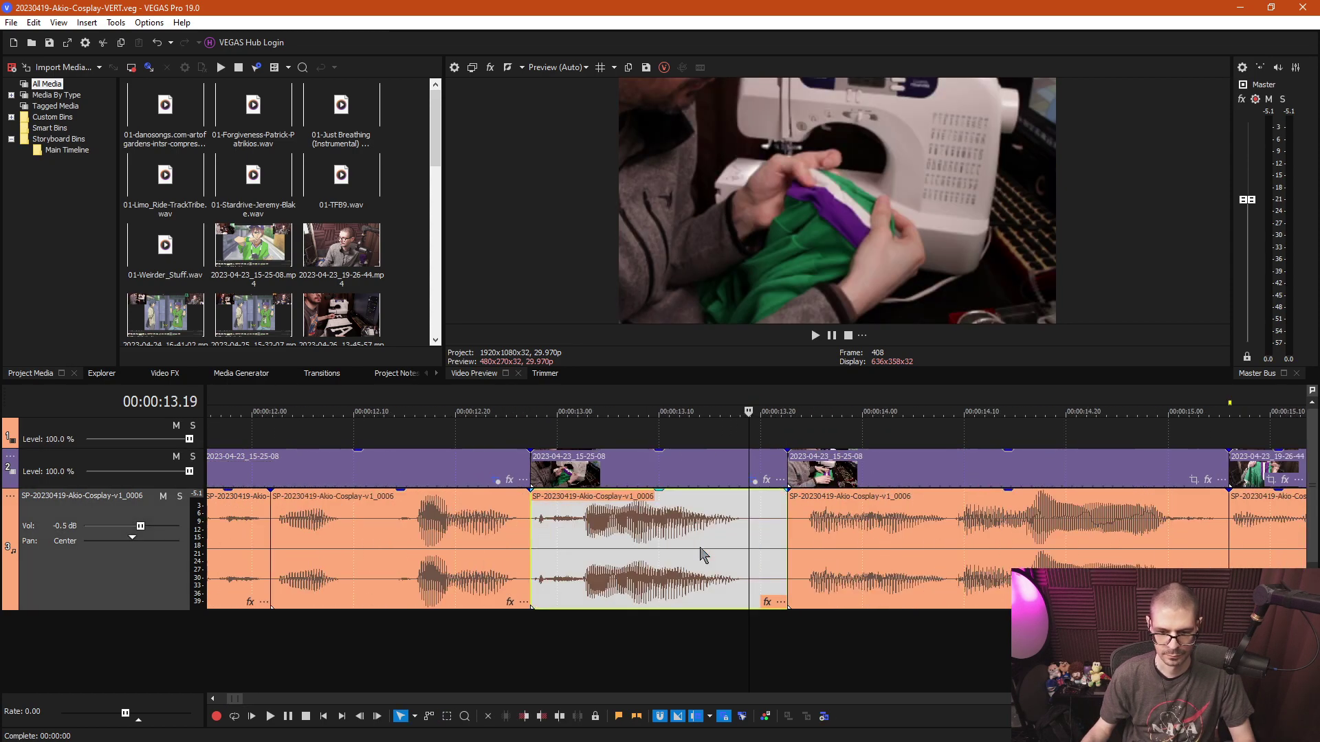
pyautogui.press('s')
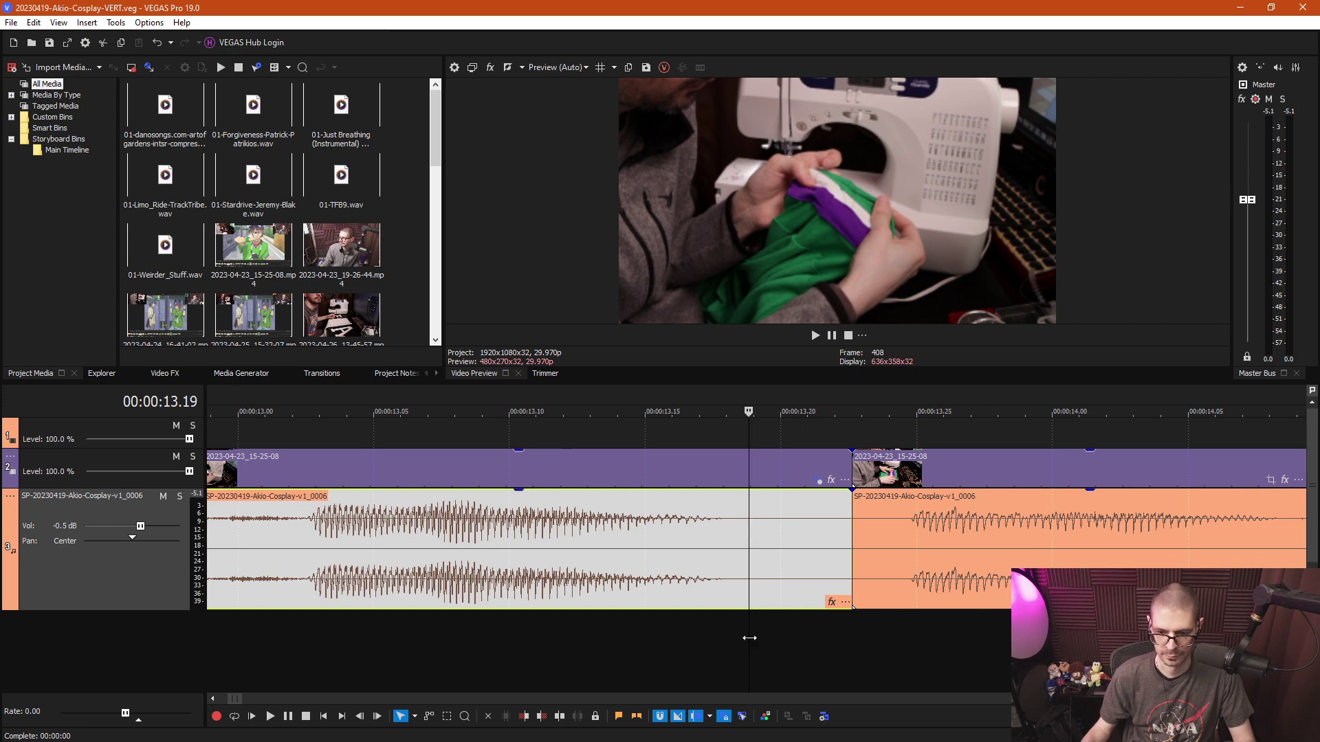
pyautogui.click(892, 638)
pyautogui.press('s')
pyautogui.press('d')
pyautogui.press('d')
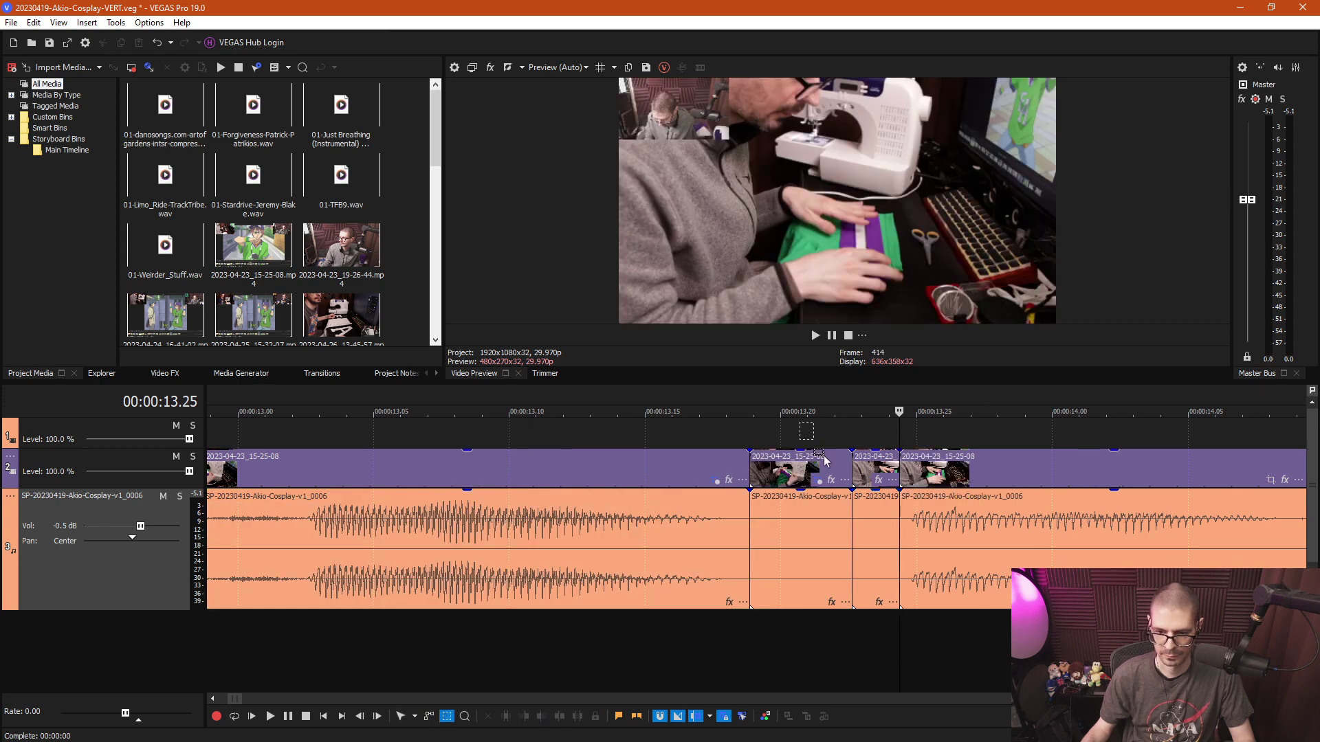
pyautogui.moveTo(756, 563); pyautogui.dragTo(872, 568)
pyautogui.press('Delete')
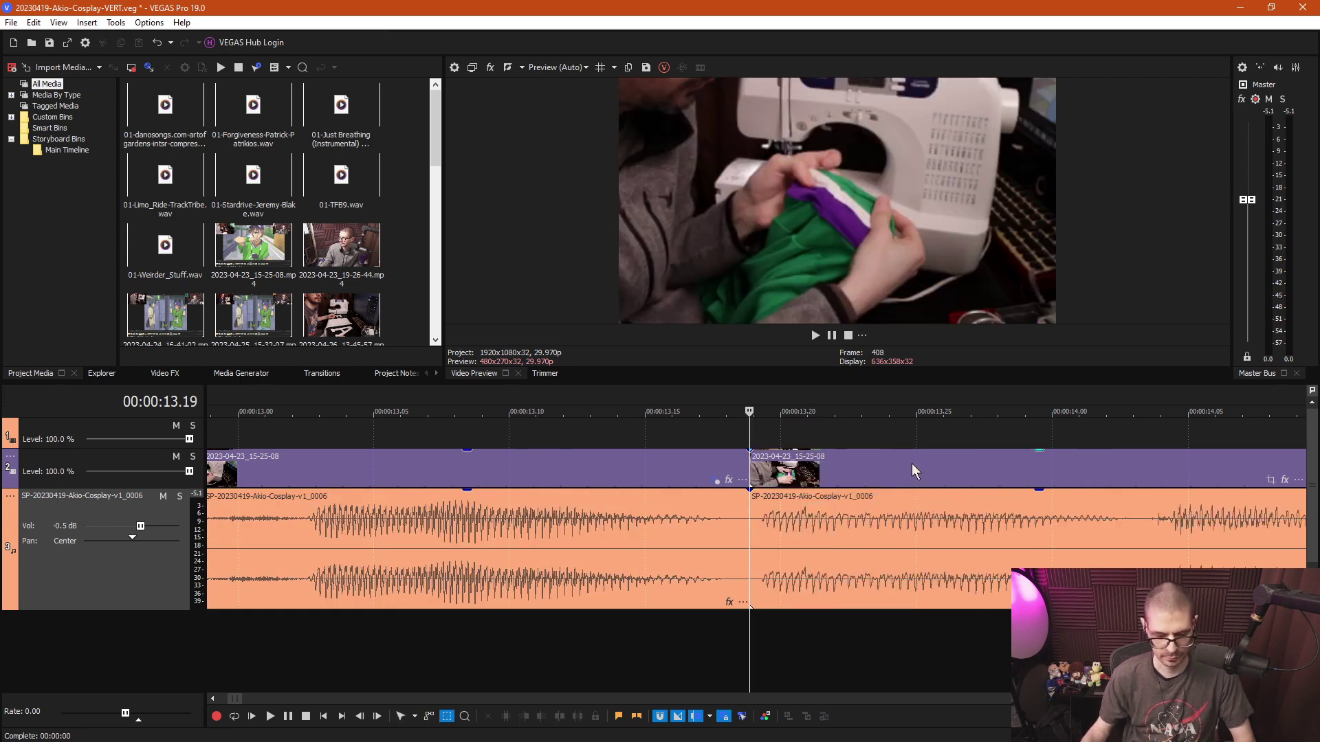
pyautogui.hotkey('ctrl', 'd')
# Play from about 00:00:12.02, then split only the audio at about 00:00:12.10 and 00:00:12.14 and delete the silent piece between.
pyautogui.scroll(-8, 850, 571)
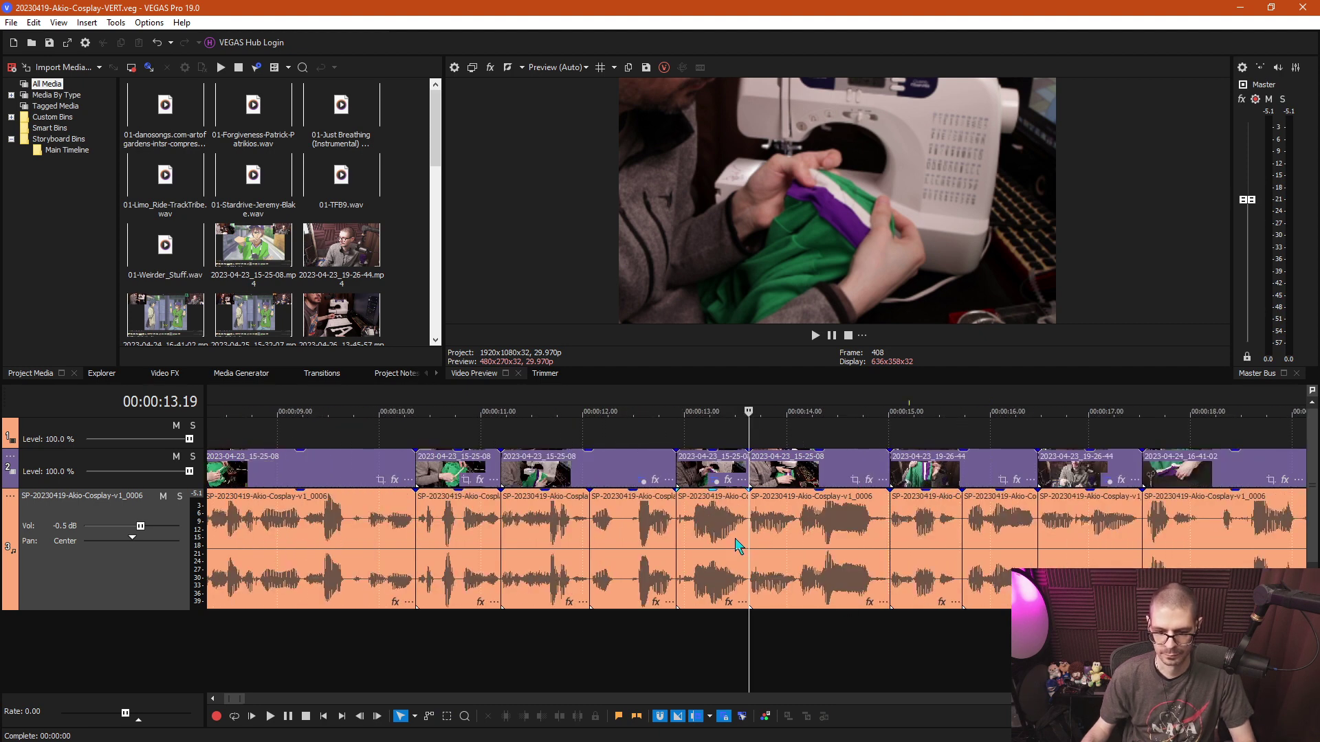
pyautogui.click(591, 428)
pyautogui.press('space')
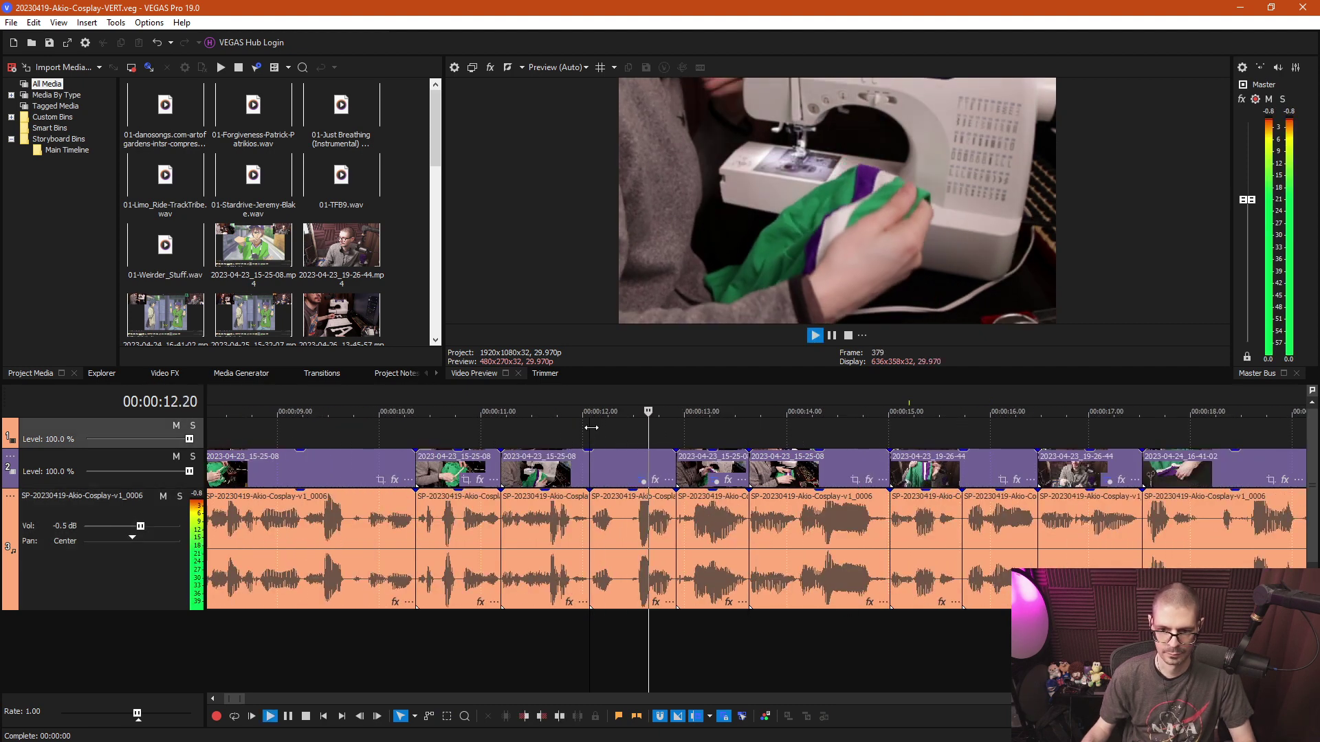
pyautogui.scroll(2, 606, 444)
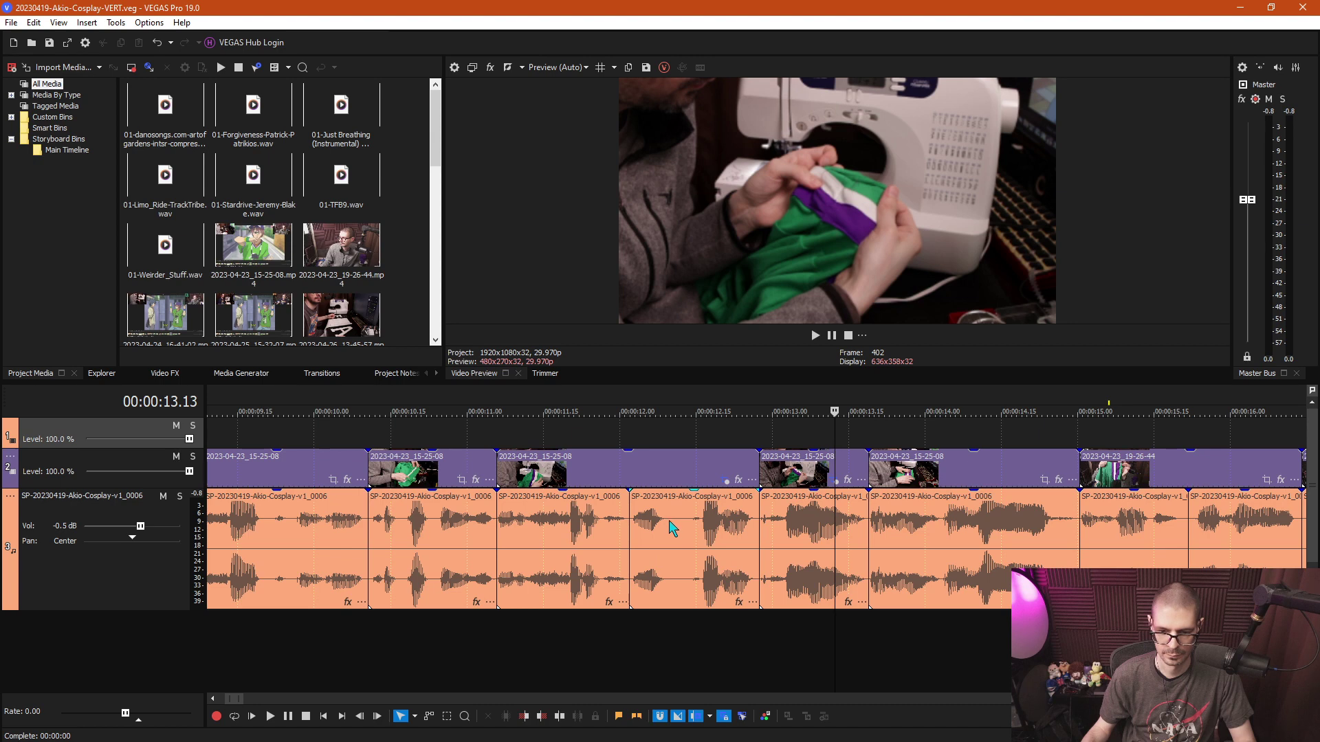
pyautogui.click(672, 528)
pyautogui.press('s')
pyautogui.scroll(5, 683, 536)
pyautogui.click(828, 538)
pyautogui.press('s')
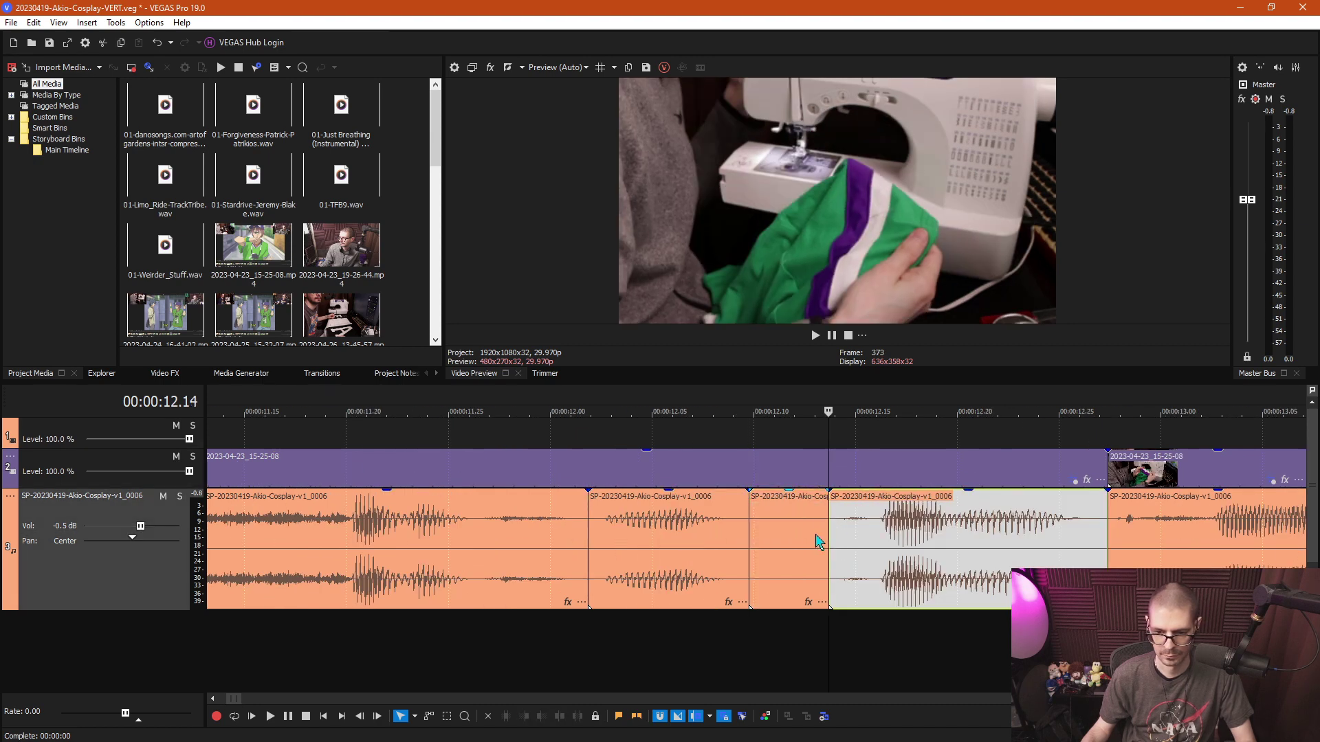
pyautogui.click(802, 539)
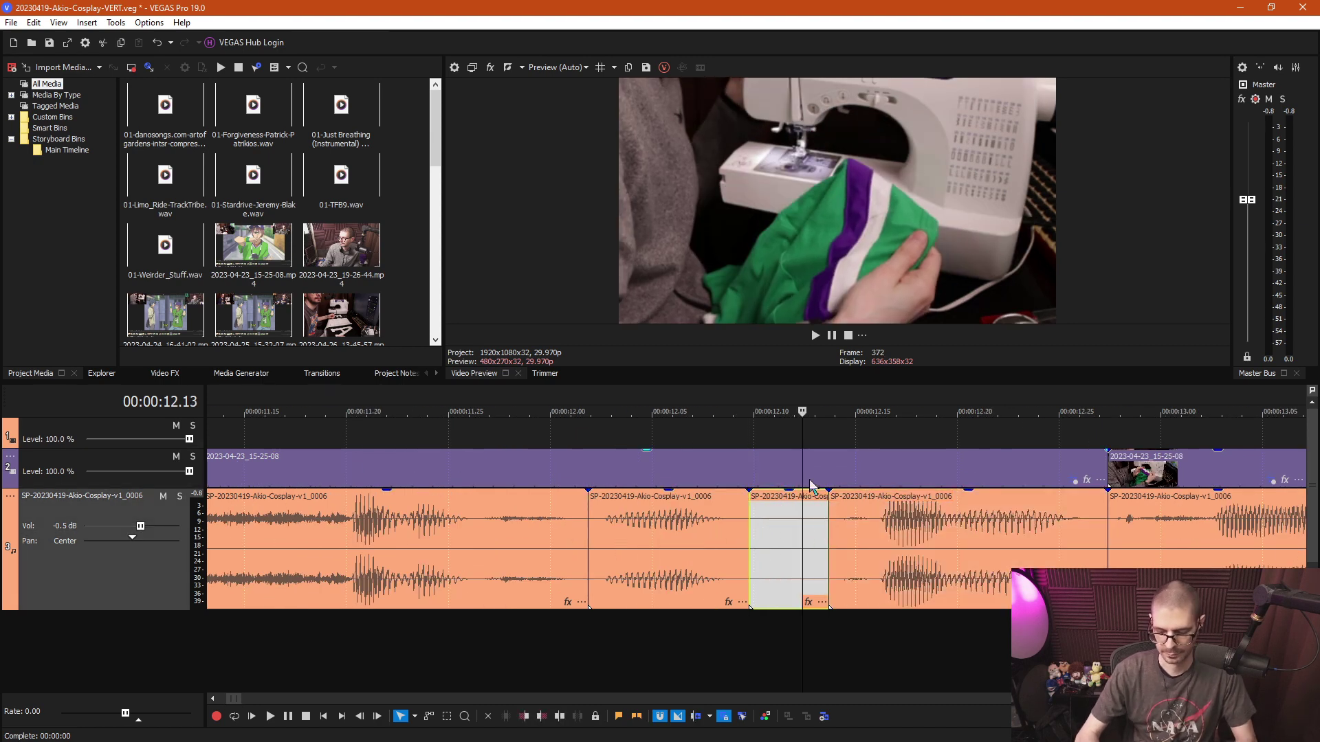
pyautogui.press('Delete')
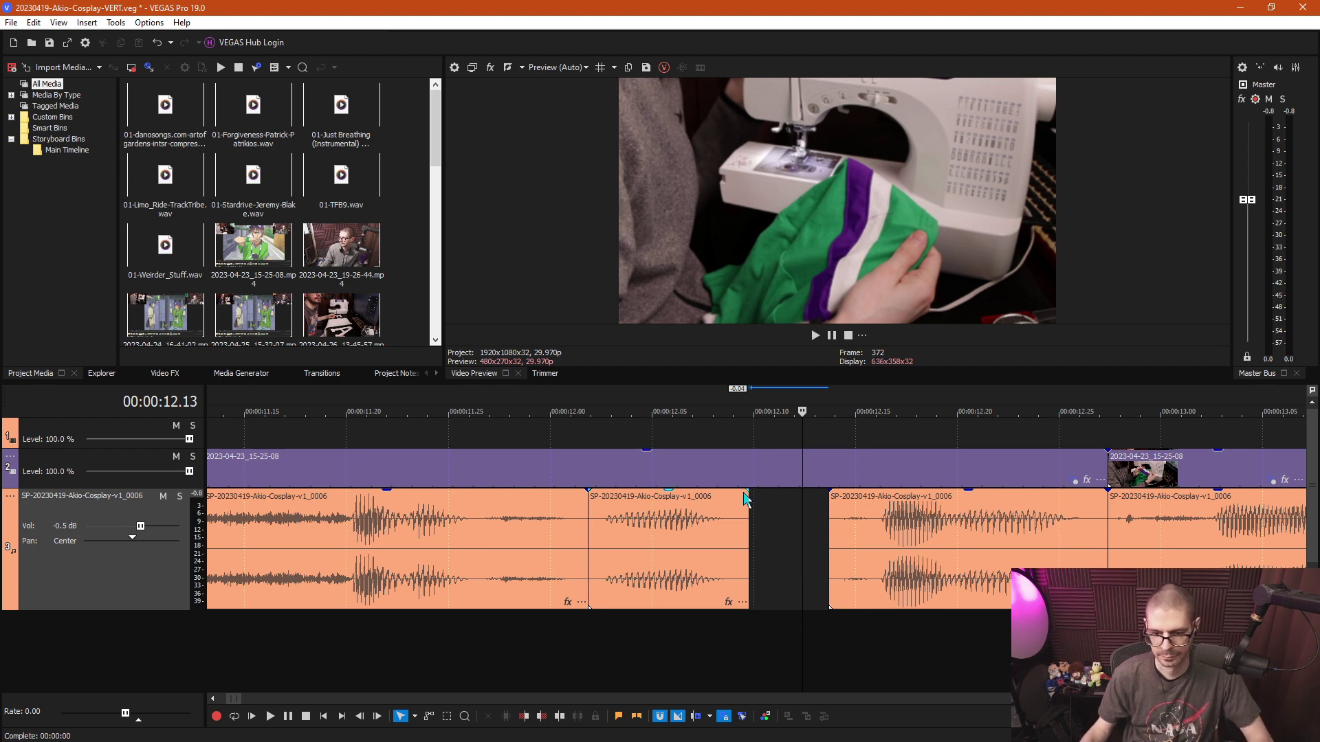
# Delete the video from about 00:00:12.10 to the next clip, and move the following audio piece back to close the audio gap.
pyautogui.click(748, 470)
pyautogui.press('s')
pyautogui.click(913, 471)
pyautogui.press('Delete')
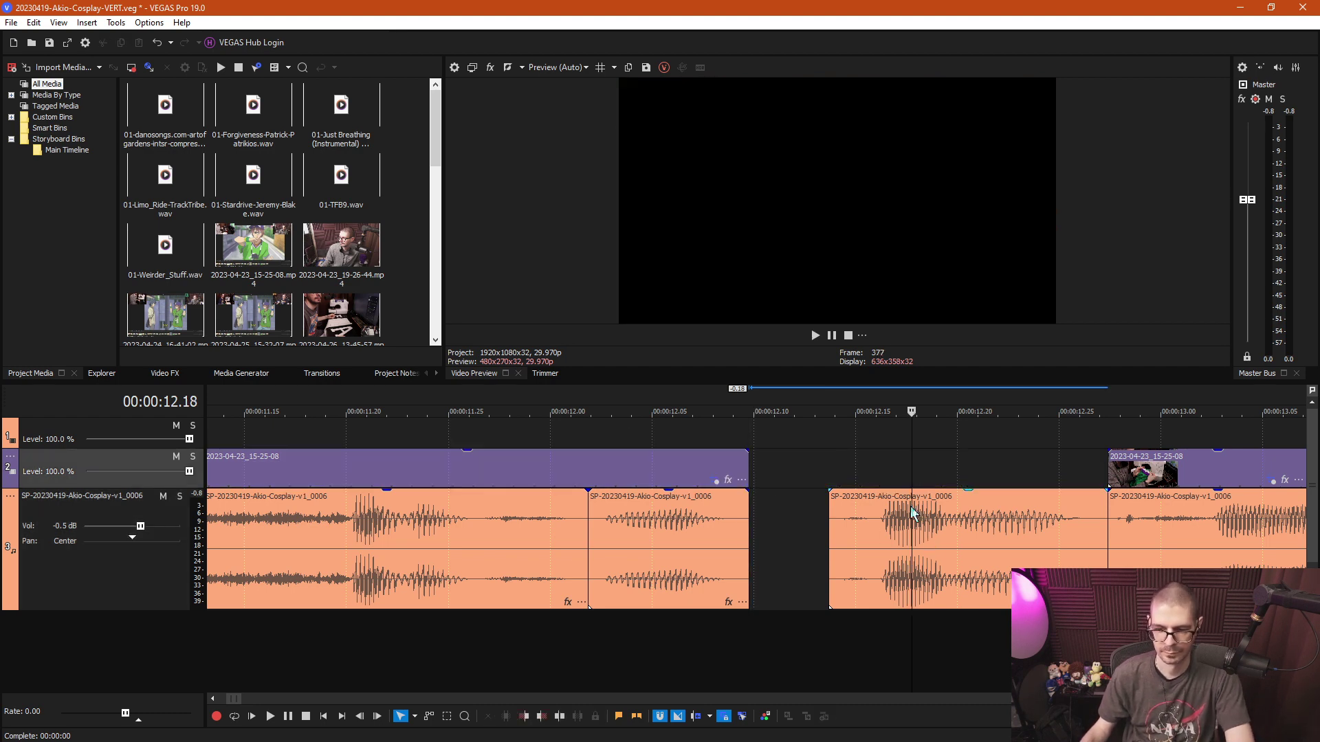
pyautogui.moveTo(852, 532); pyautogui.dragTo(811, 546)
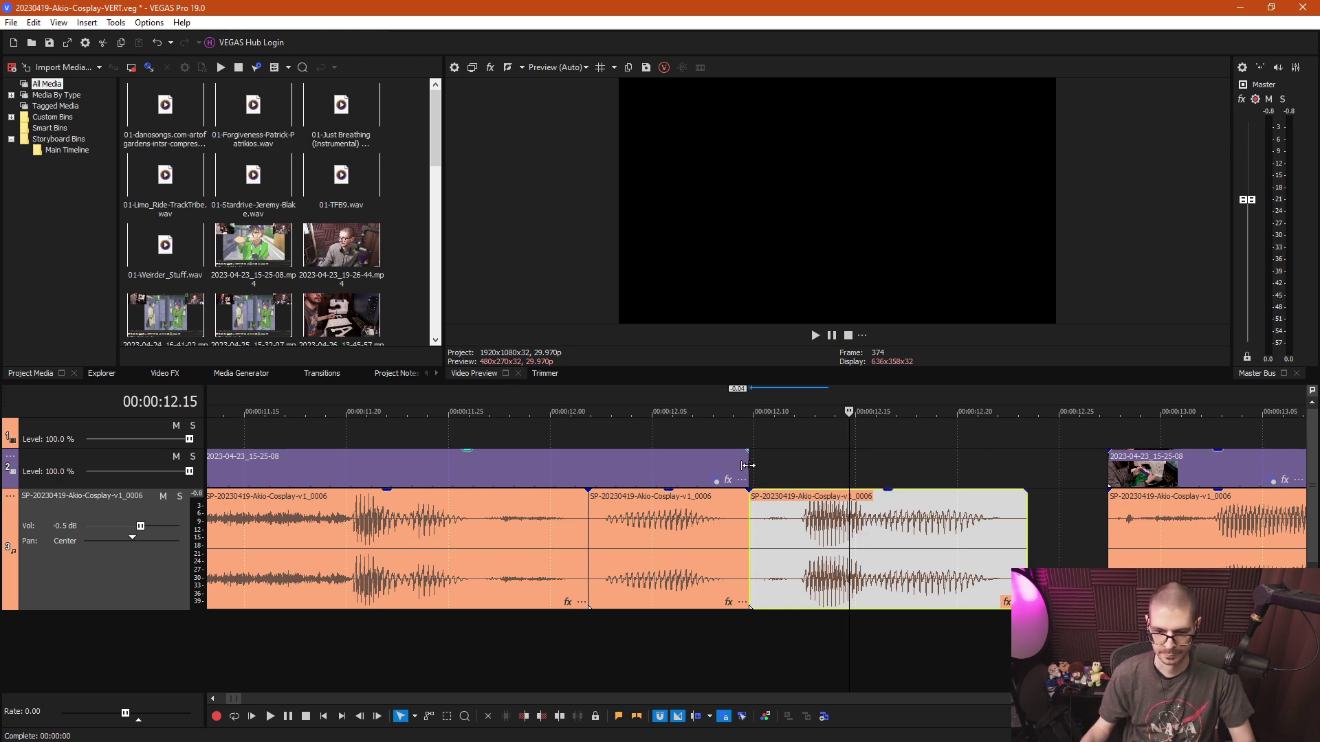
# Extend the video clip to the end of the audio piece near 00:00:12.24 and move the following clips back to close the gap.
pyautogui.moveTo(748, 465); pyautogui.dragTo(1027, 454)
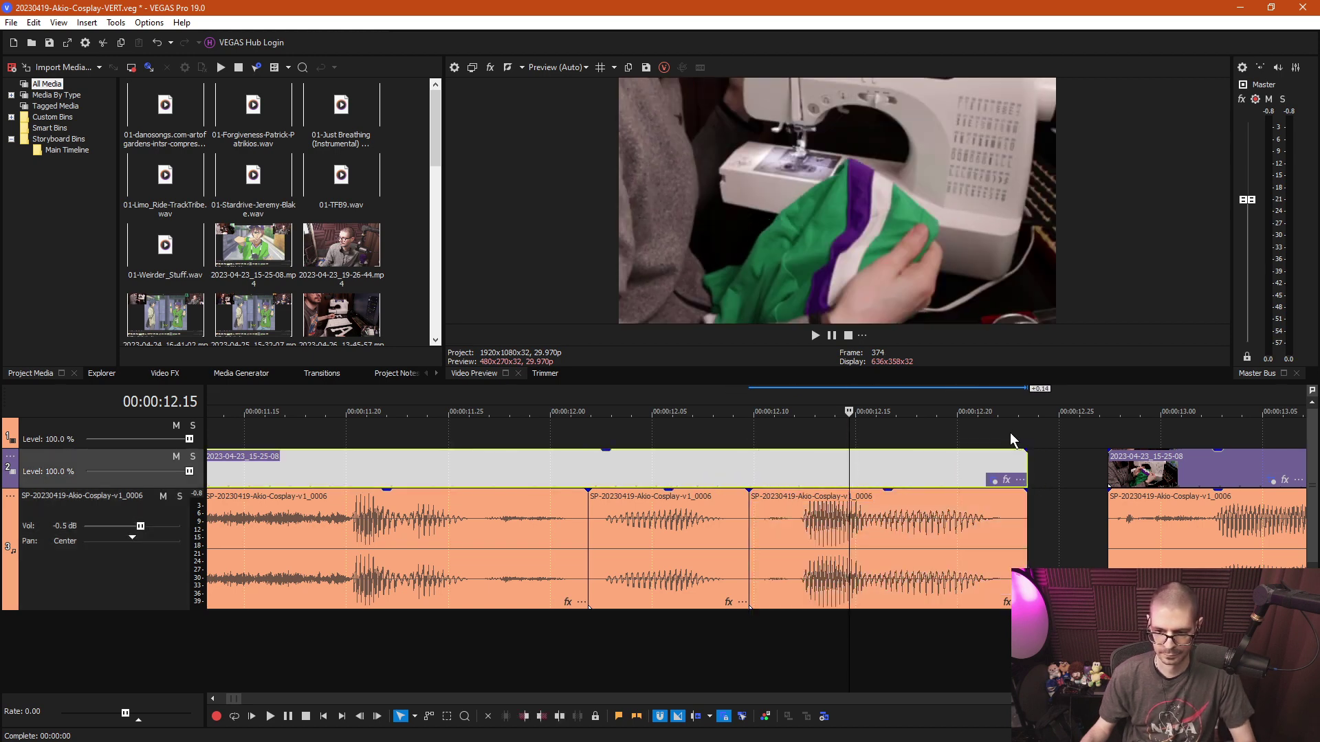
pyautogui.click(1010, 440)
pyautogui.moveTo(1139, 560); pyautogui.dragTo(1057, 562)
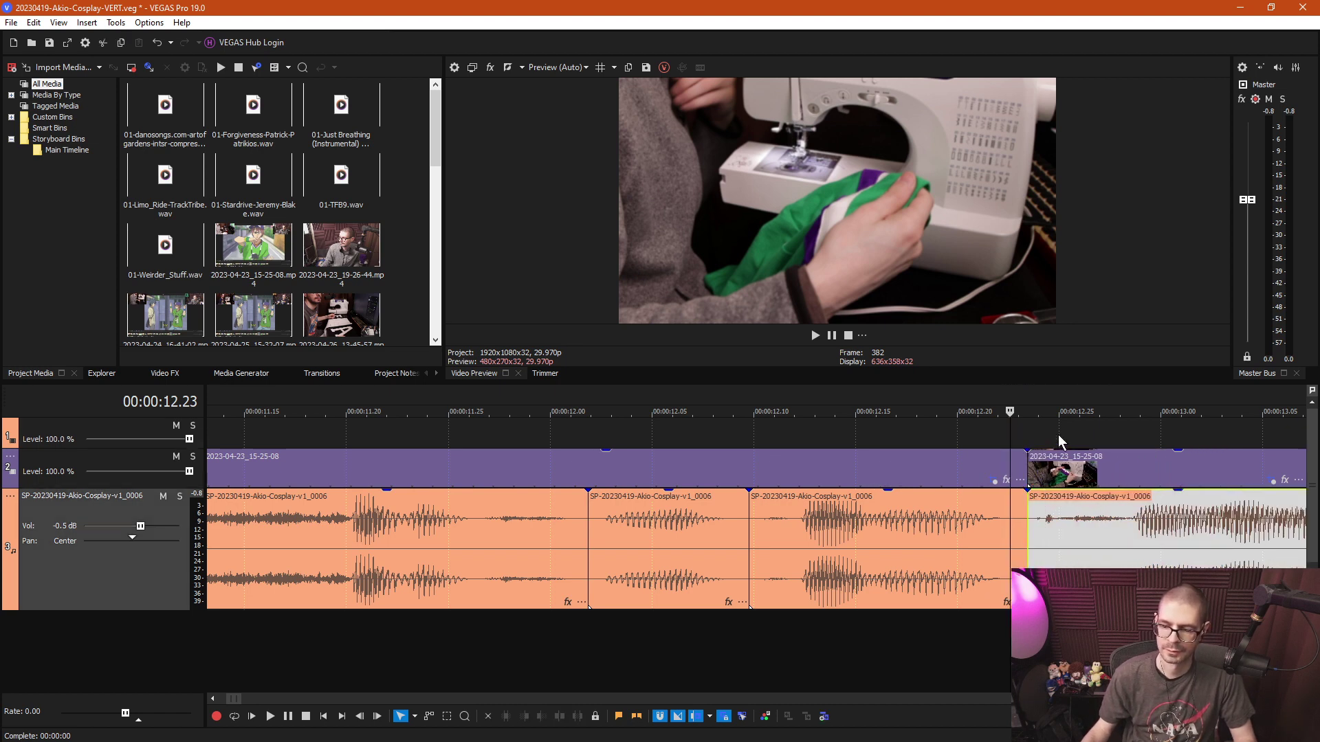
pyautogui.click(1058, 440)
# Play the timeline from 00:00:12.25 to about 00:00:18.22 to check the tightened cuts.
pyautogui.scroll(-10, 1060, 437)
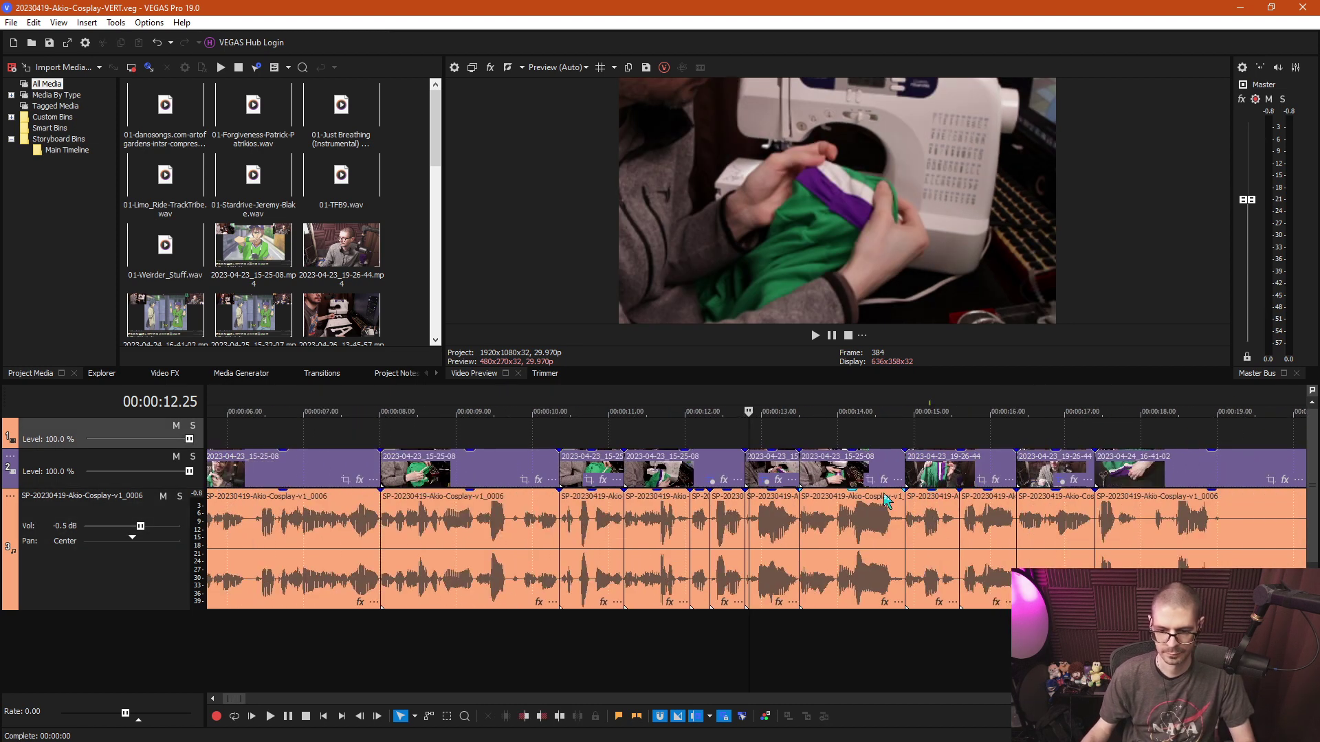
pyautogui.scroll(-5, 862, 484)
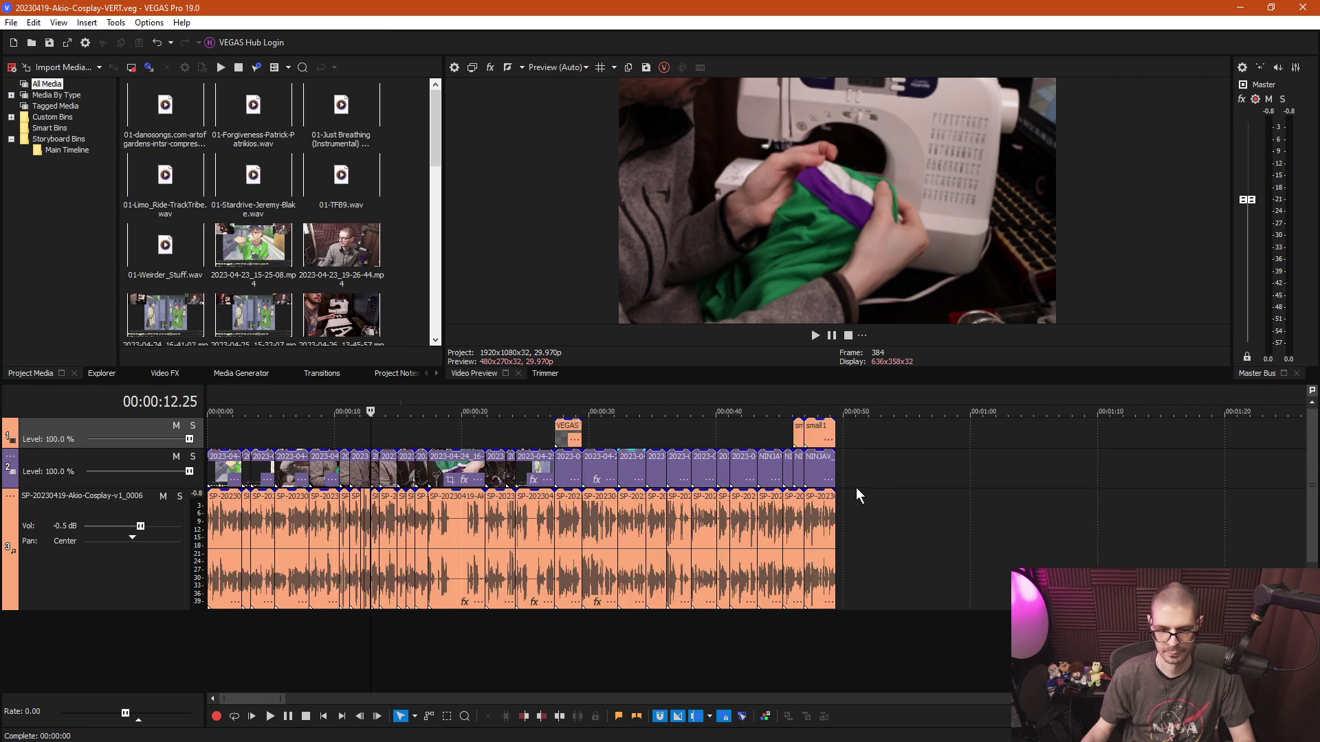
pyautogui.scroll(10, 856, 488)
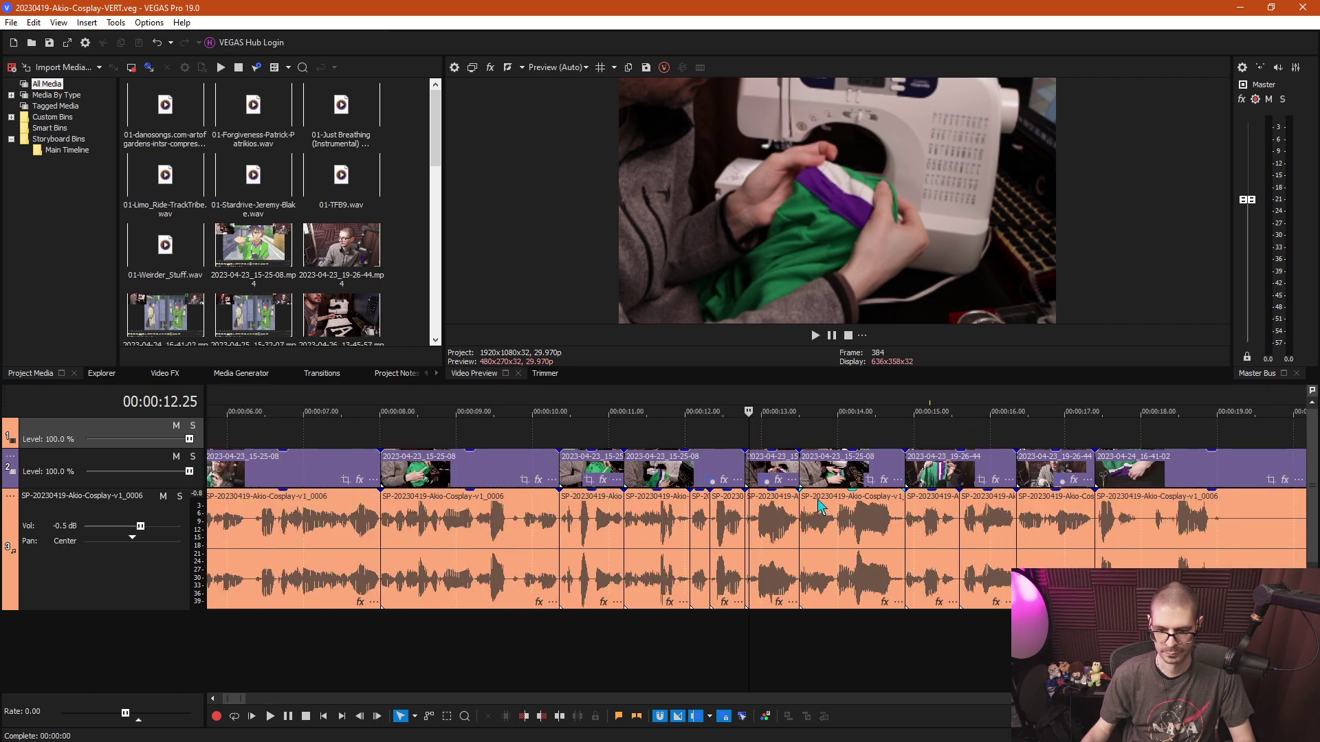
pyautogui.press('space')
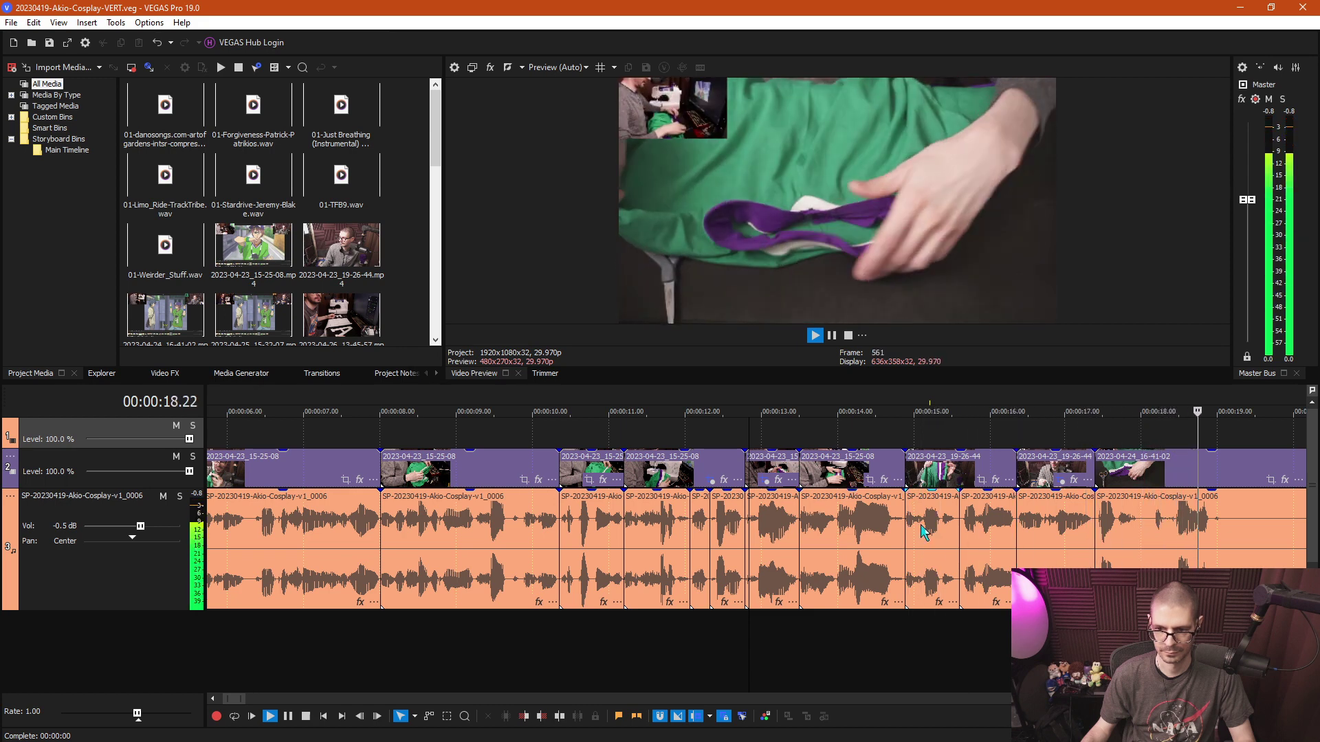
pyautogui.press('space')
# Split the video and audio at 00:00:19.02 and about 00:00:20.13, and delete the pause between, closing the gap.
pyautogui.click(1214, 522)
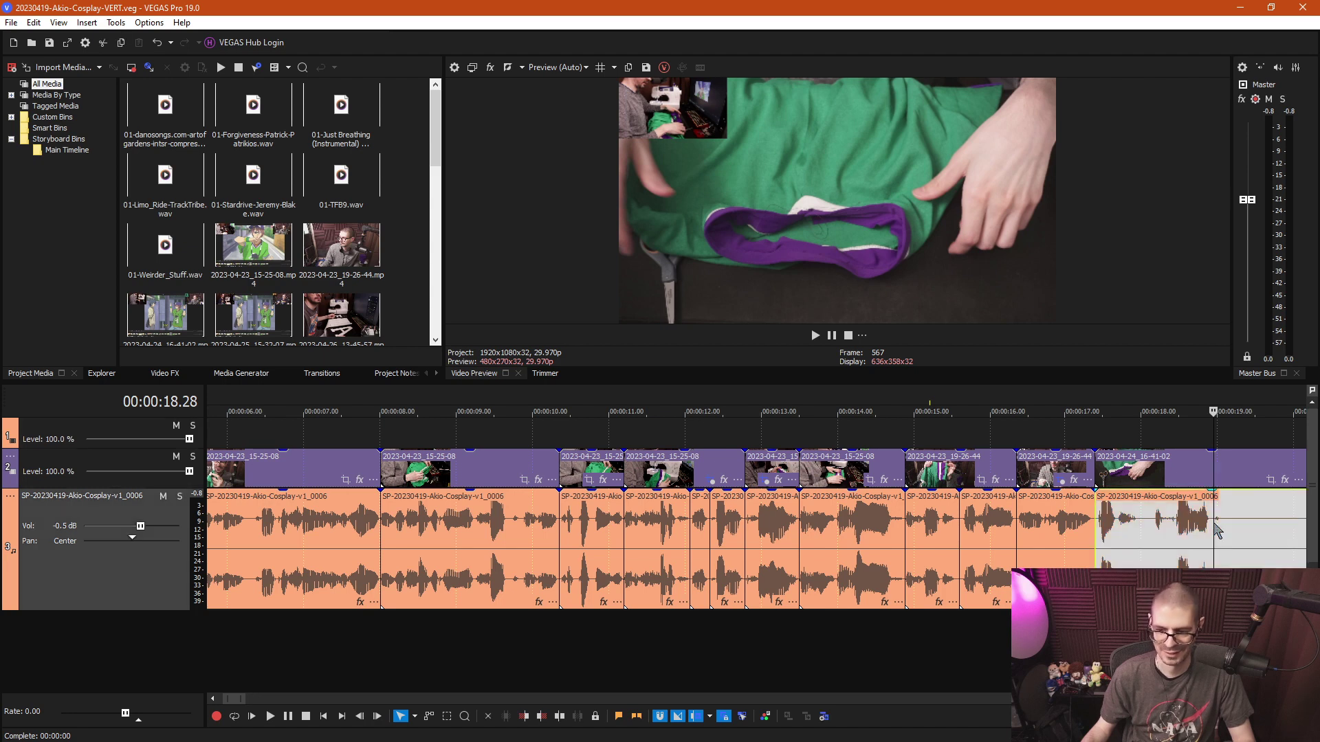
pyautogui.press('Up')
pyautogui.press('Up')
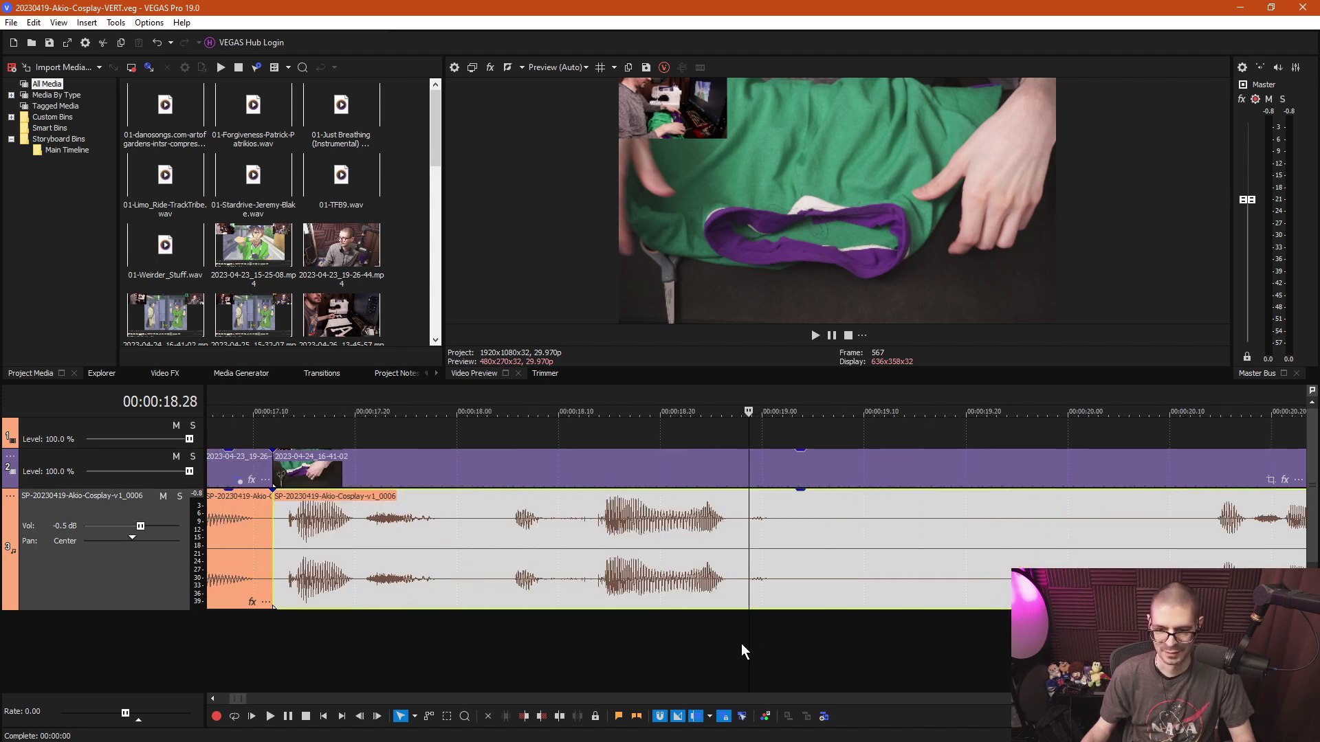
pyautogui.moveTo(746, 628); pyautogui.dragTo(791, 633)
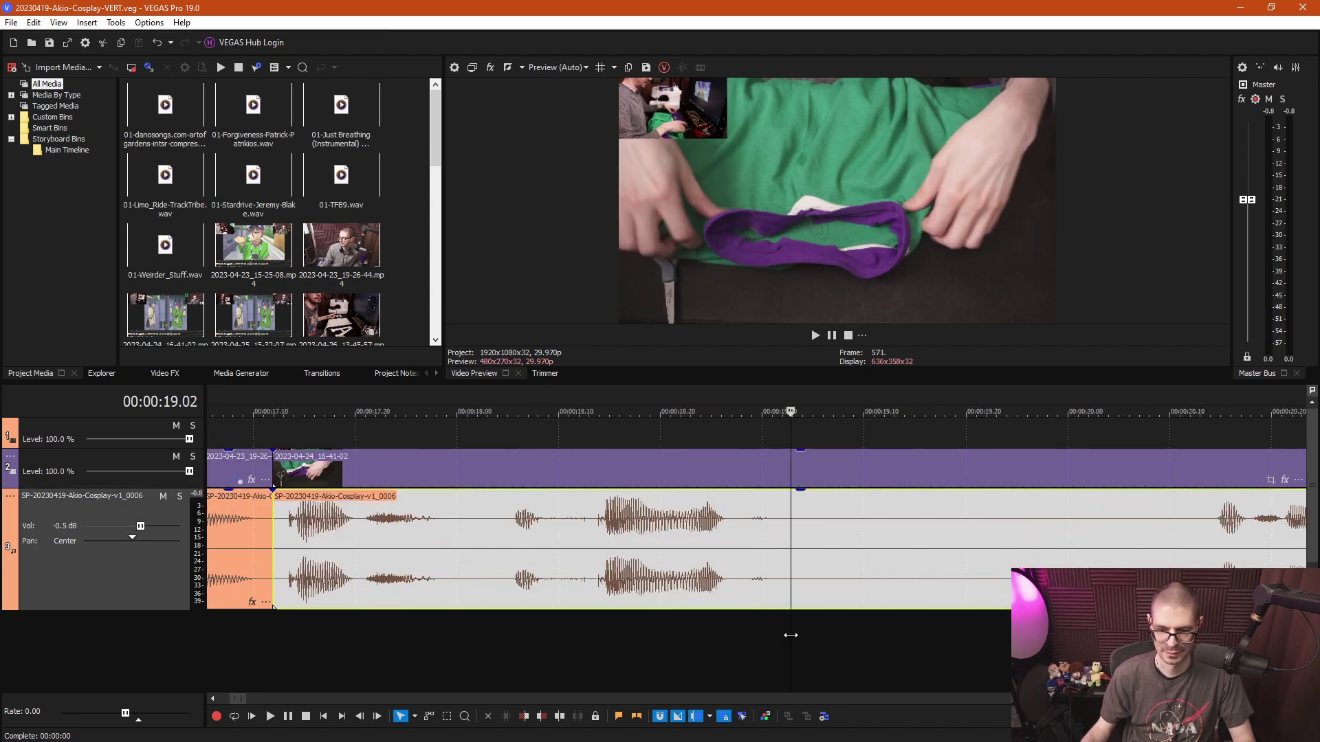
pyautogui.press('s')
pyautogui.click(1207, 629)
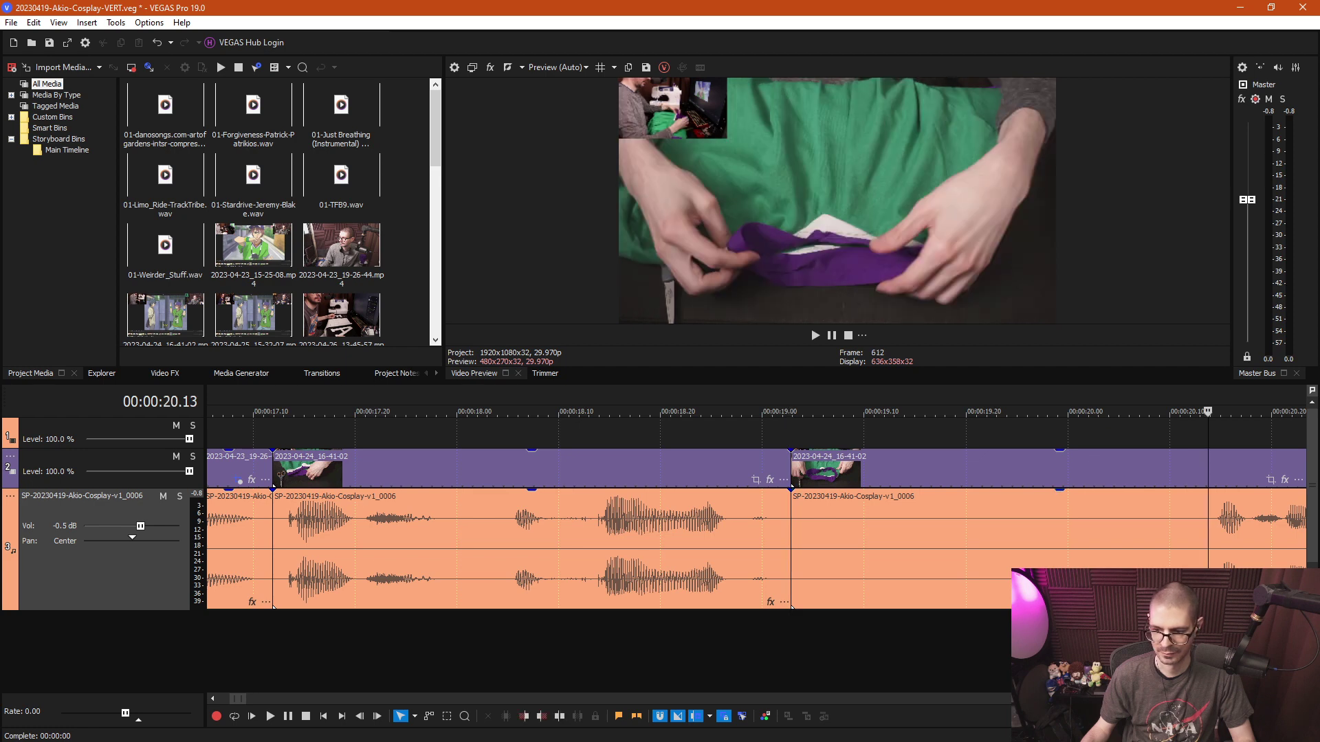
pyautogui.press('s')
pyautogui.click(990, 472)
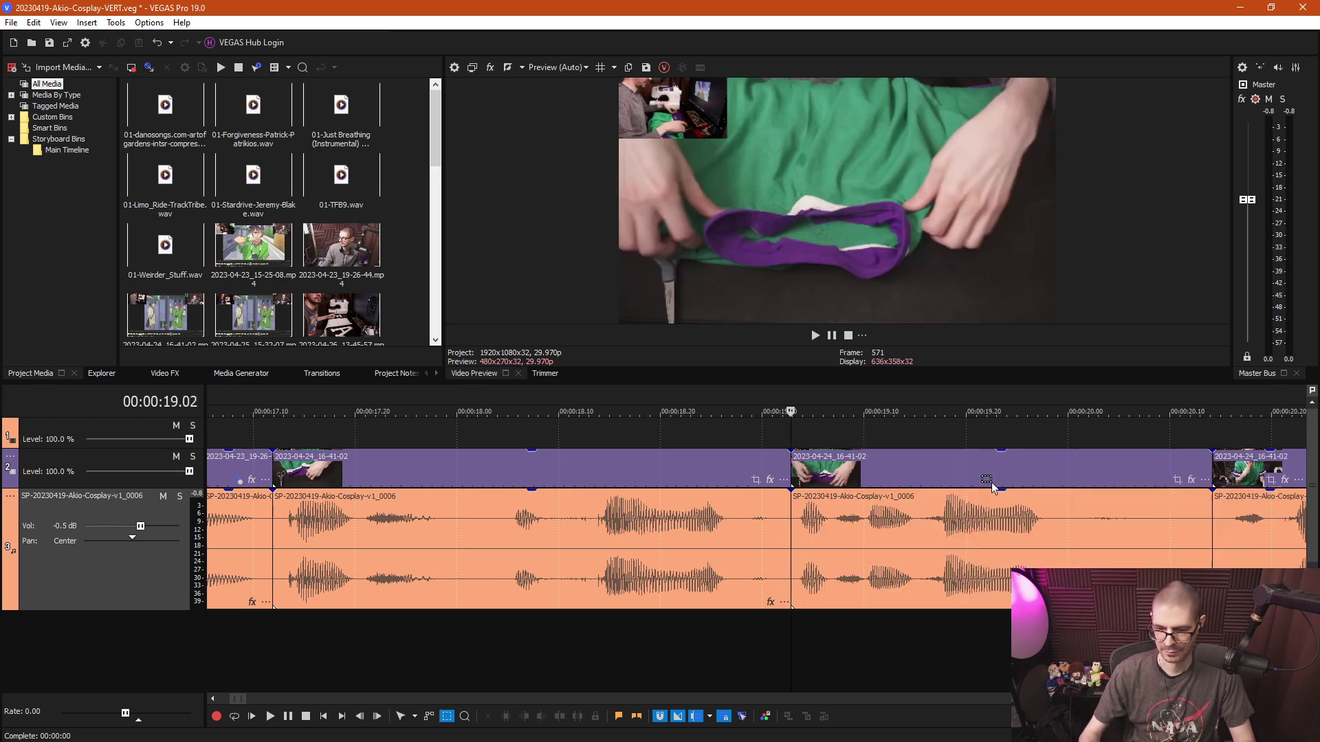
# Play from 00:00:19.02, then split the video and audio at 00:00:20.09 and delete the silent piece before the next clip, closing the gap.
pyautogui.press('space')
pyautogui.press('space')
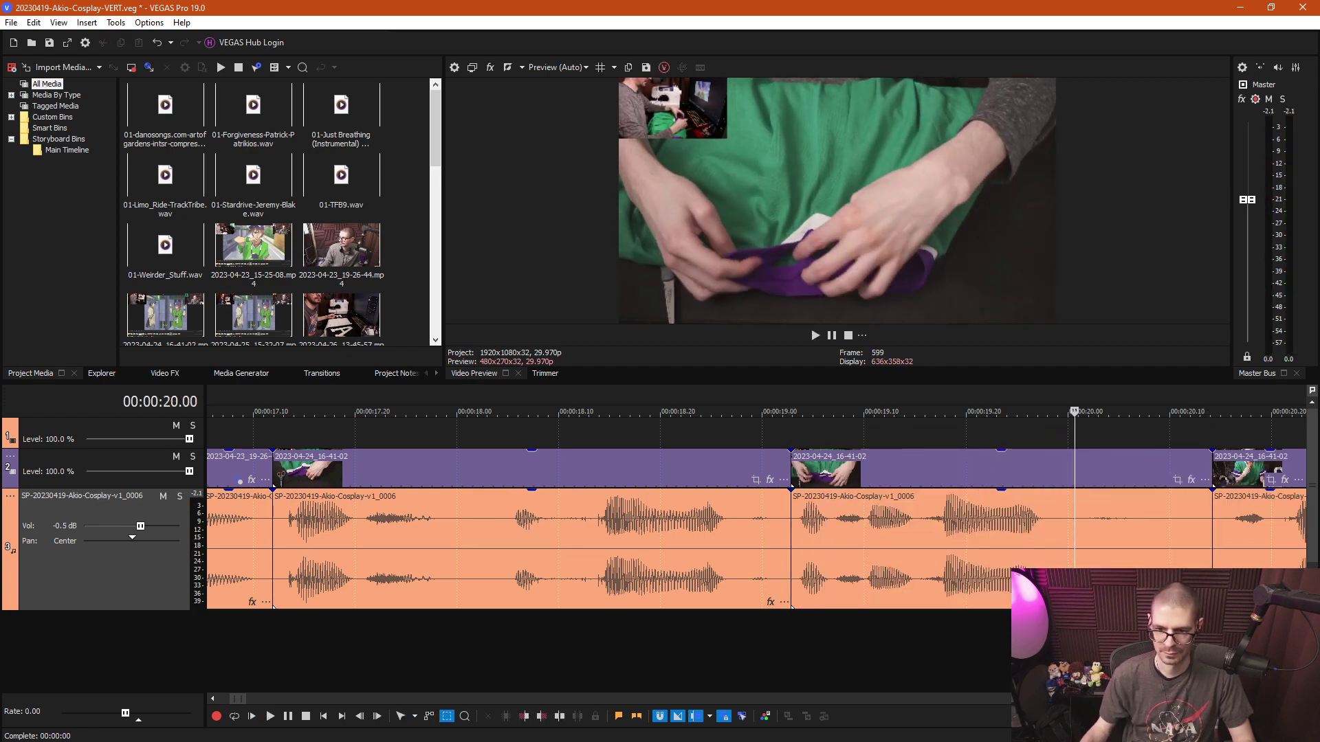
pyautogui.press('space')
pyautogui.press('space')
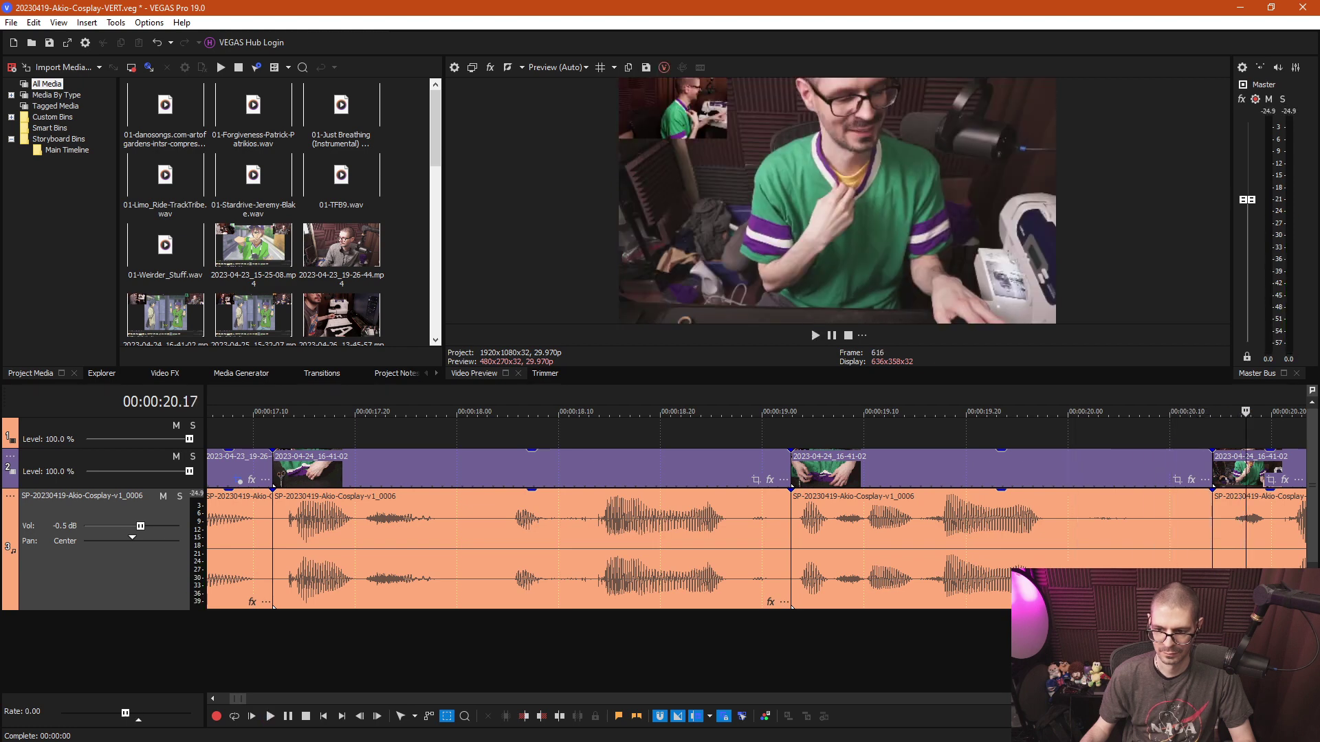
pyautogui.click(1165, 433)
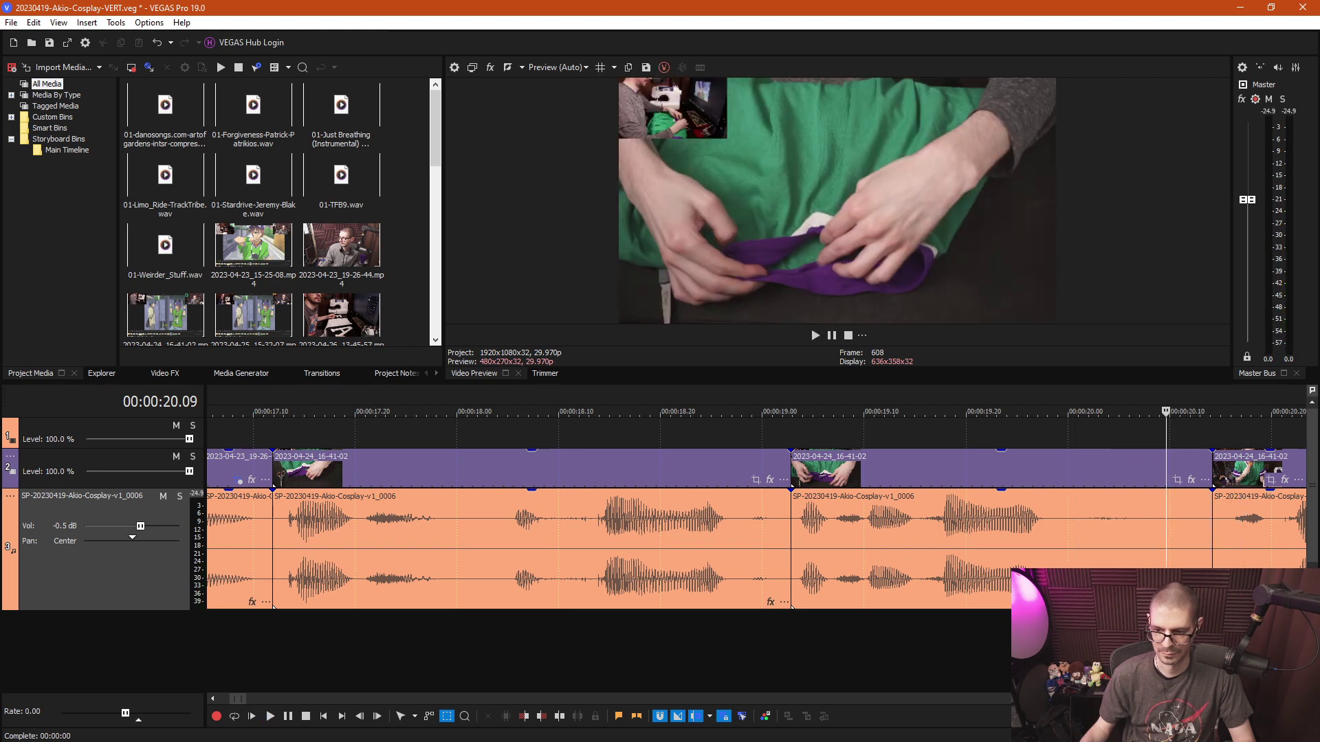
pyautogui.press('s')
pyautogui.click(1196, 530)
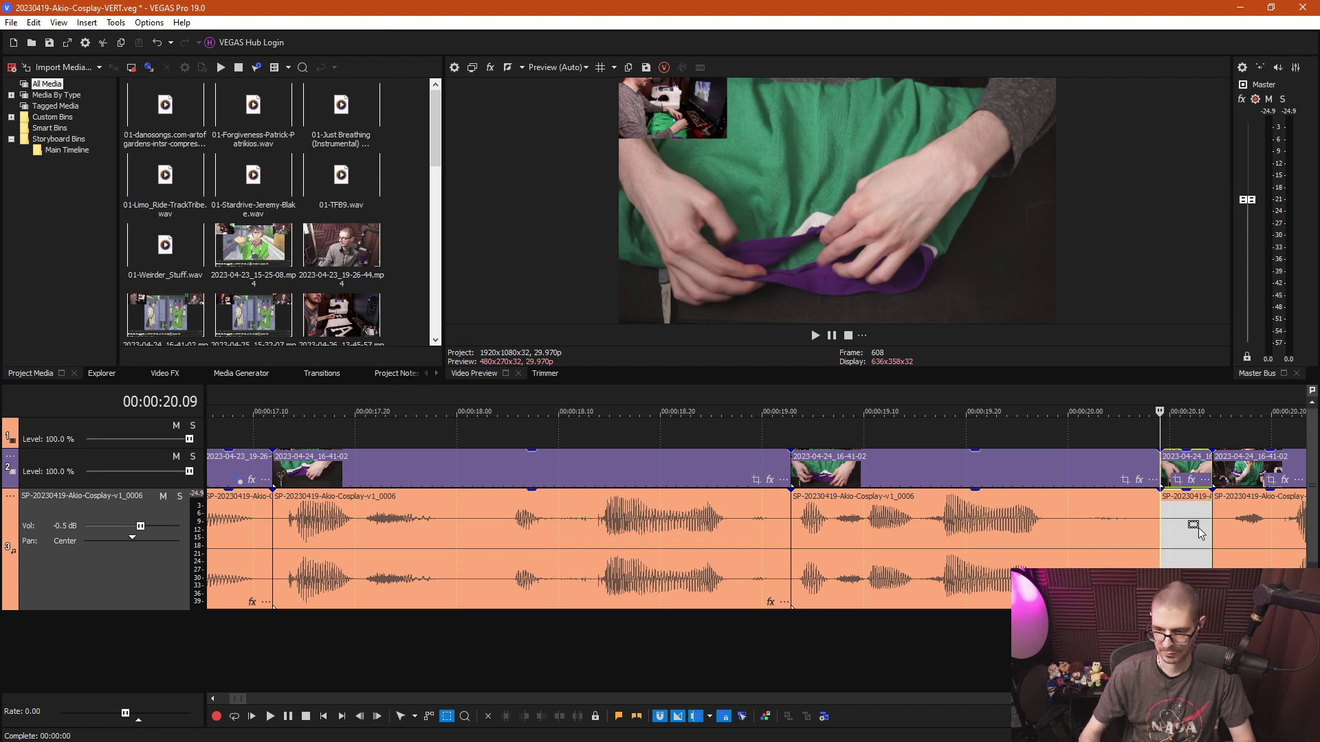
pyautogui.press('Delete')
# Split the video and audio at 00:00:20.10 and delete the sliver back to the preceding join, closing the gap.
pyautogui.scroll(6, 749, 622)
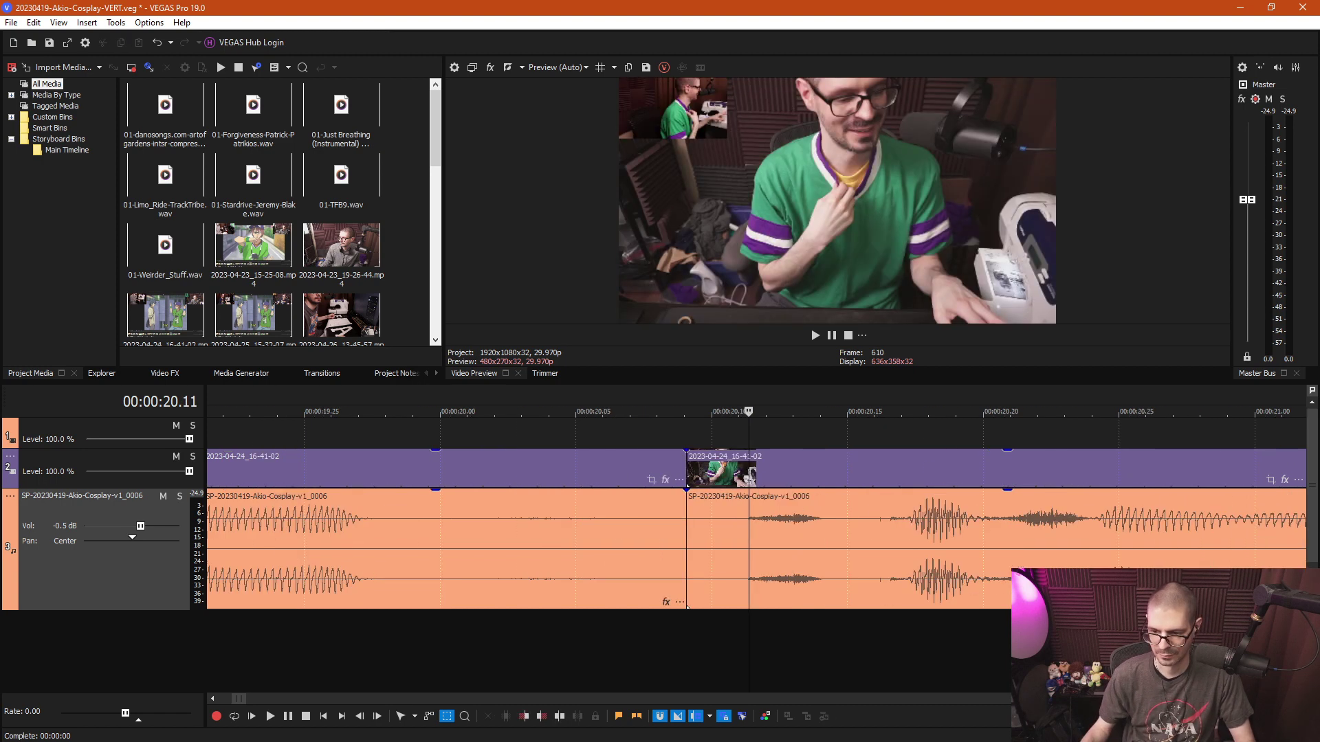
pyautogui.click(725, 637)
pyautogui.press('s')
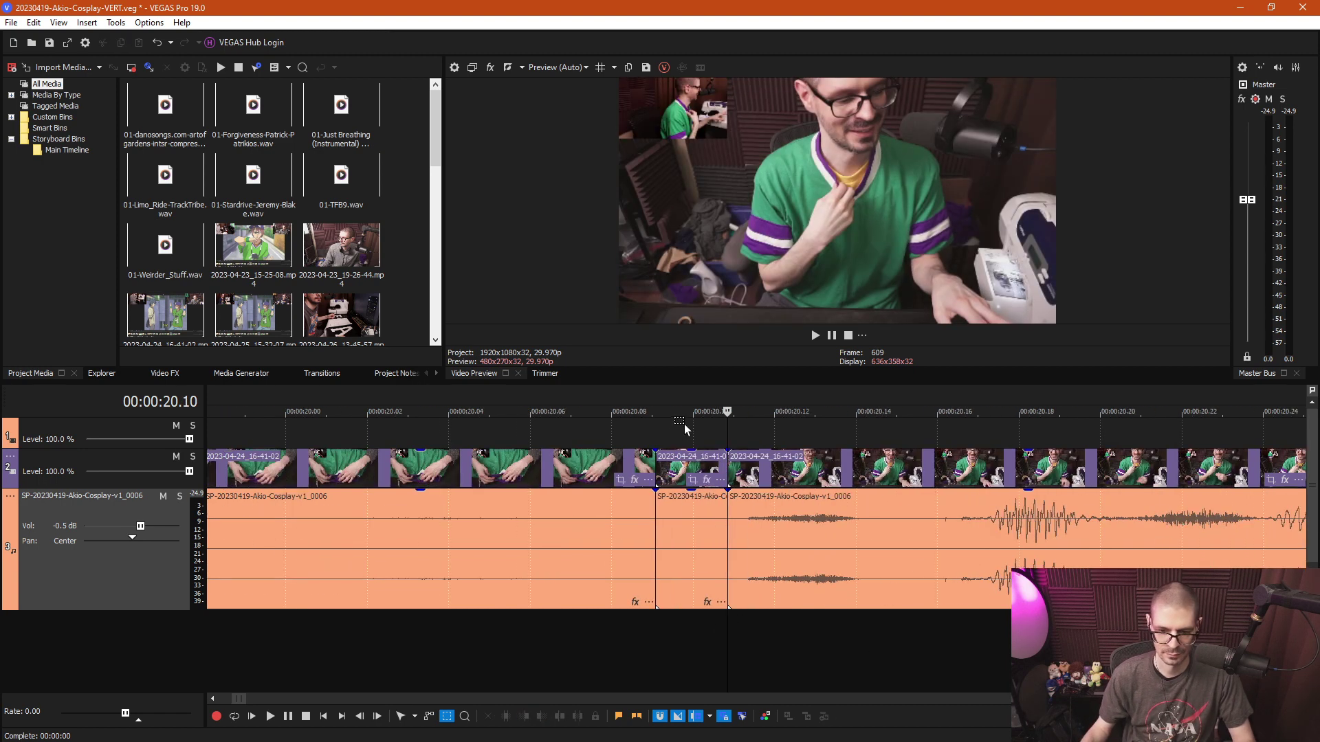
pyautogui.moveTo(681, 431); pyautogui.dragTo(701, 546)
pyautogui.press('Delete')
pyautogui.scroll(-6, 751, 519)
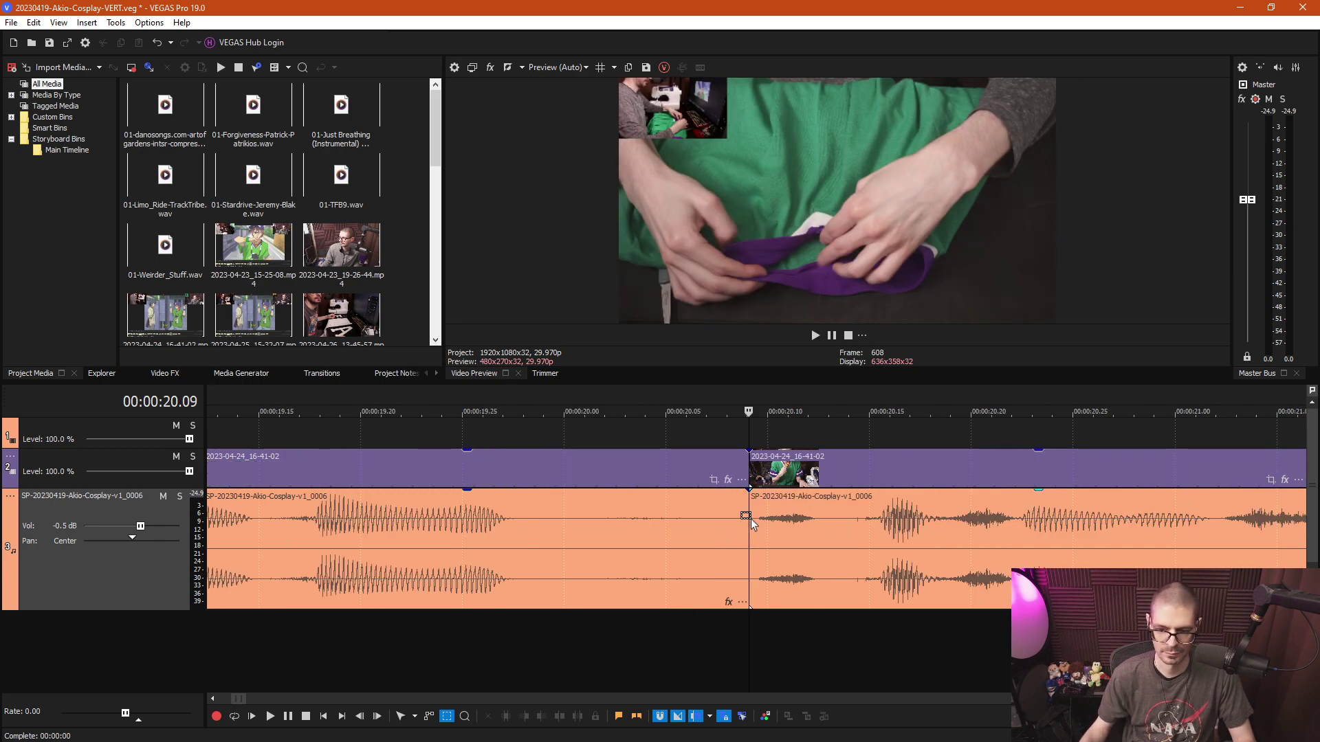
# Play from 00:00:20.09, then split the audio at the video cut at 00:00:21.26 and delete the section back to 00:00:20.09, closing the gap.
pyautogui.press('space')
pyautogui.scroll(-2, 768, 551)
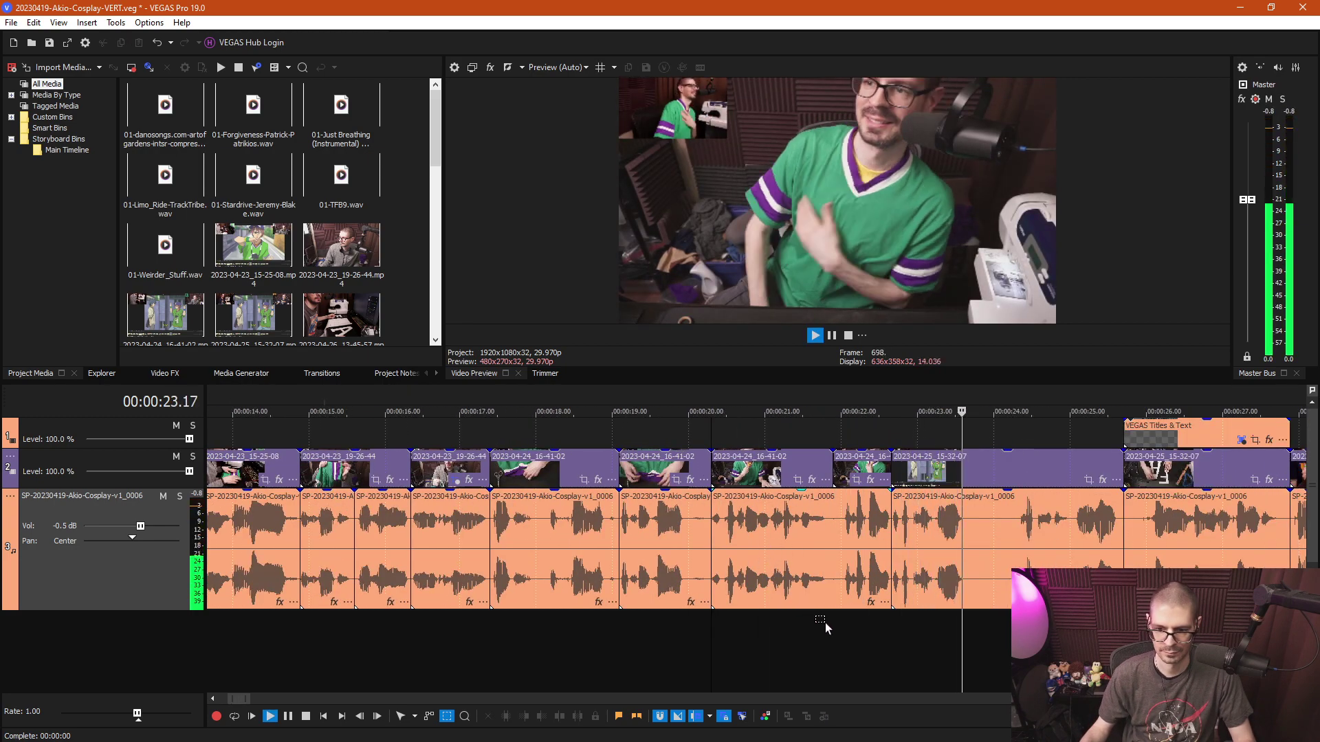
pyautogui.click(852, 628)
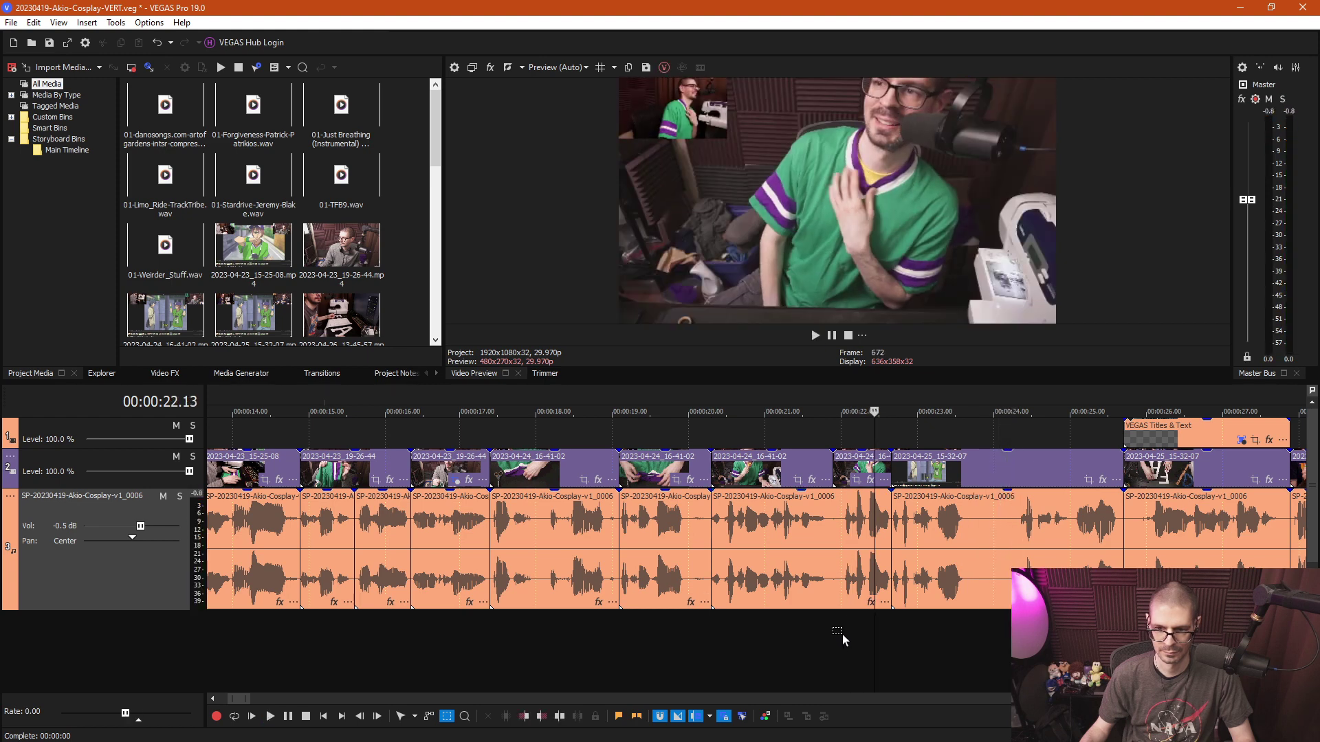
pyautogui.click(833, 637)
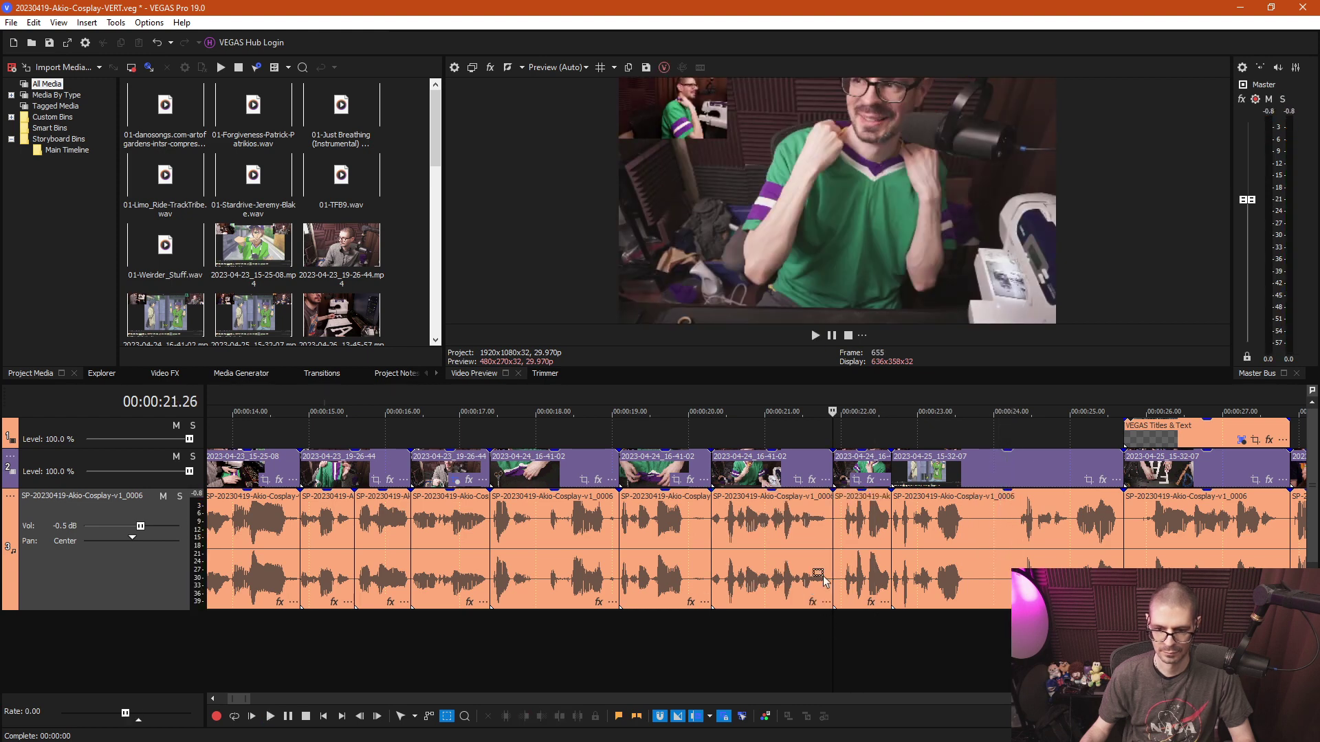
pyautogui.click(796, 580)
pyautogui.press('Delete')
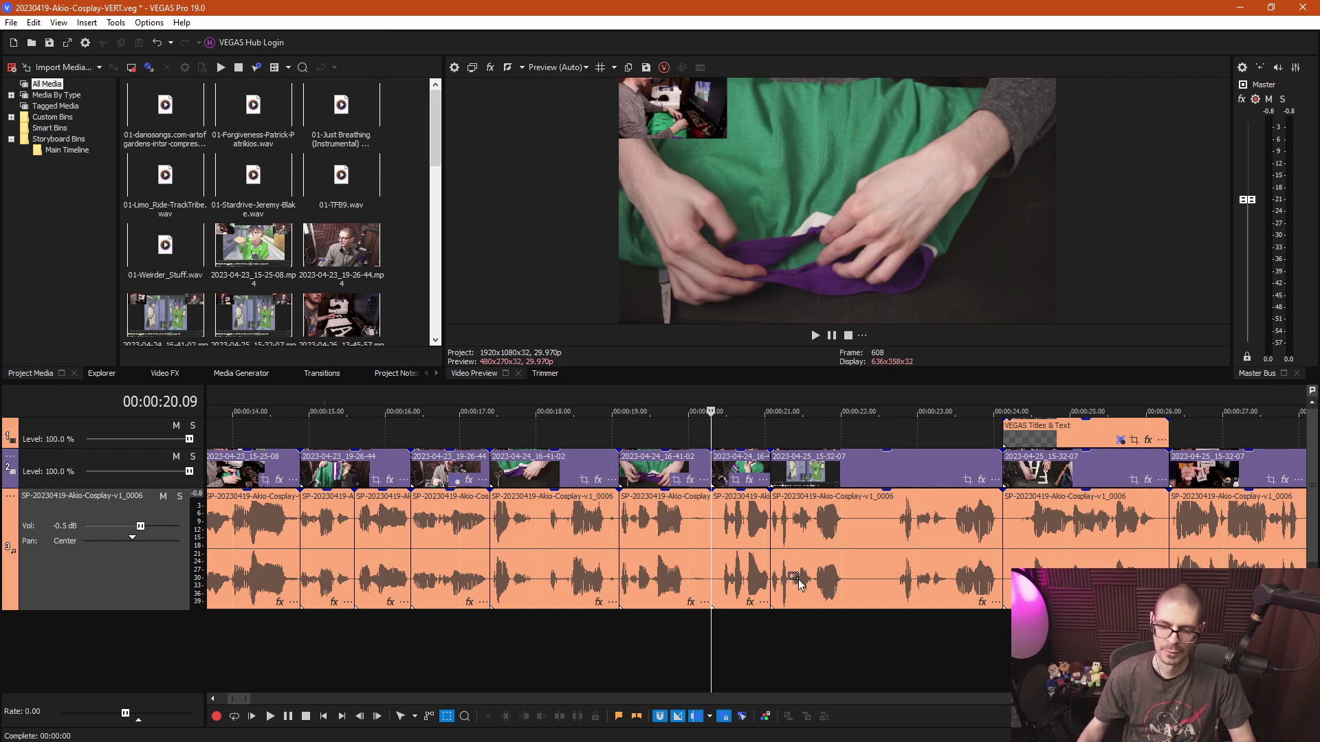
# Play from 00:00:20.09, then split the video and audio at 00:00:20.12 and delete the short silent piece before it, closing the gap.
pyautogui.scroll(4, 772, 602)
pyautogui.scroll(-4, 803, 637)
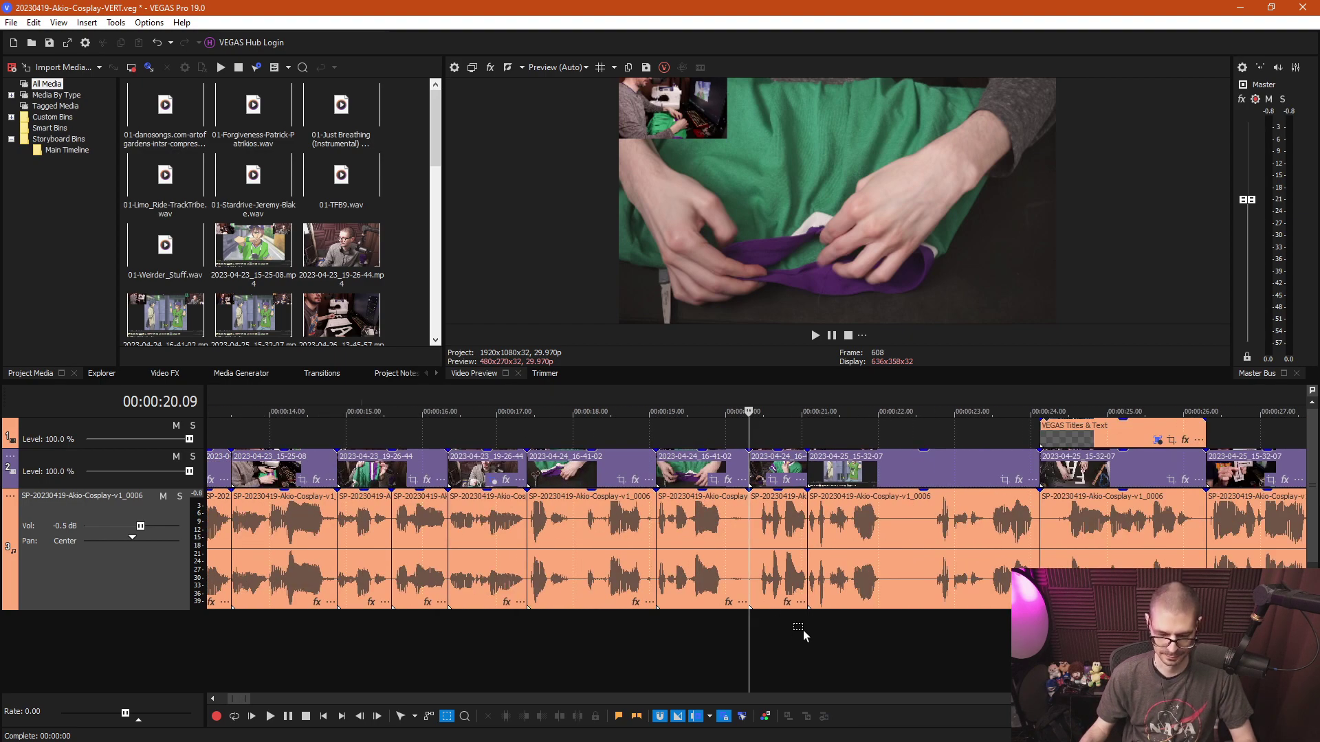
pyautogui.hotkey('ctrl', 'd')
pyautogui.press('space')
pyautogui.press('Return')
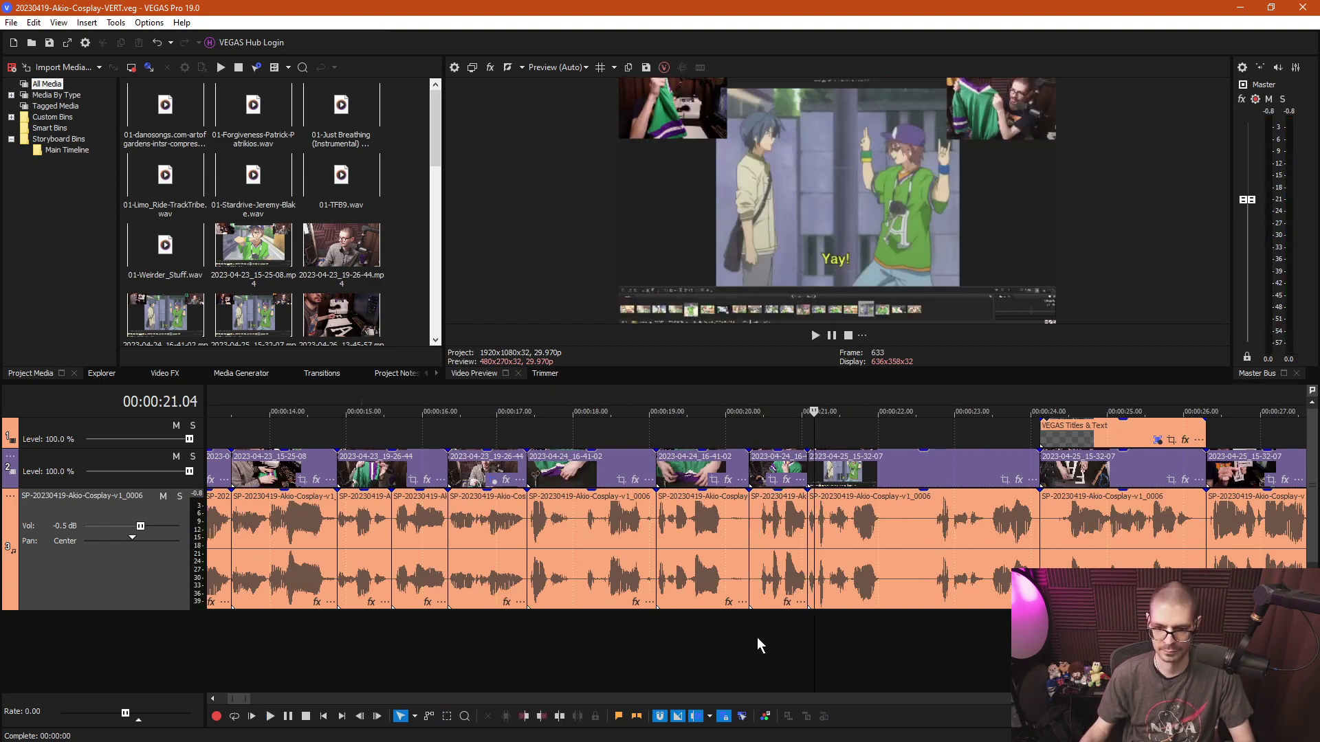
pyautogui.click(760, 630)
pyautogui.scroll(8, 759, 642)
pyautogui.click(724, 656)
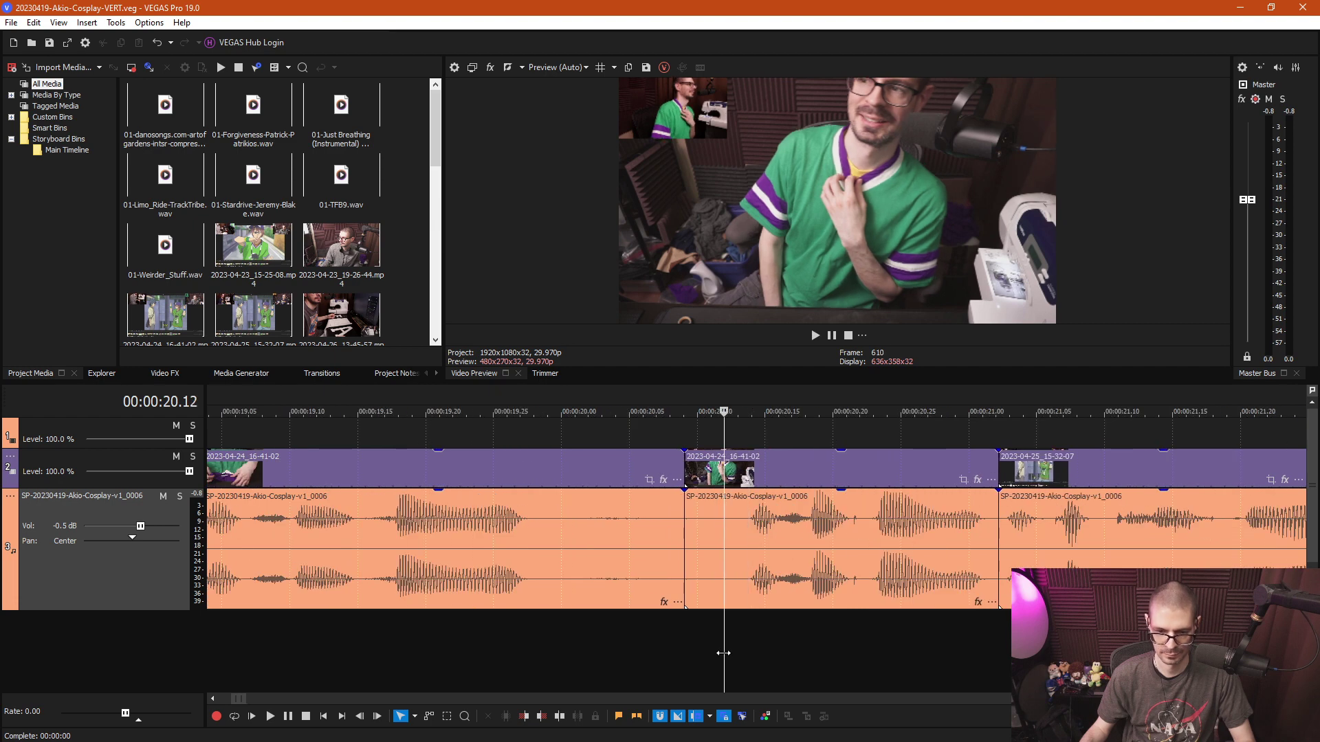
pyautogui.press('s')
pyautogui.hotkey('ctrl', 'd')
pyautogui.click(708, 583)
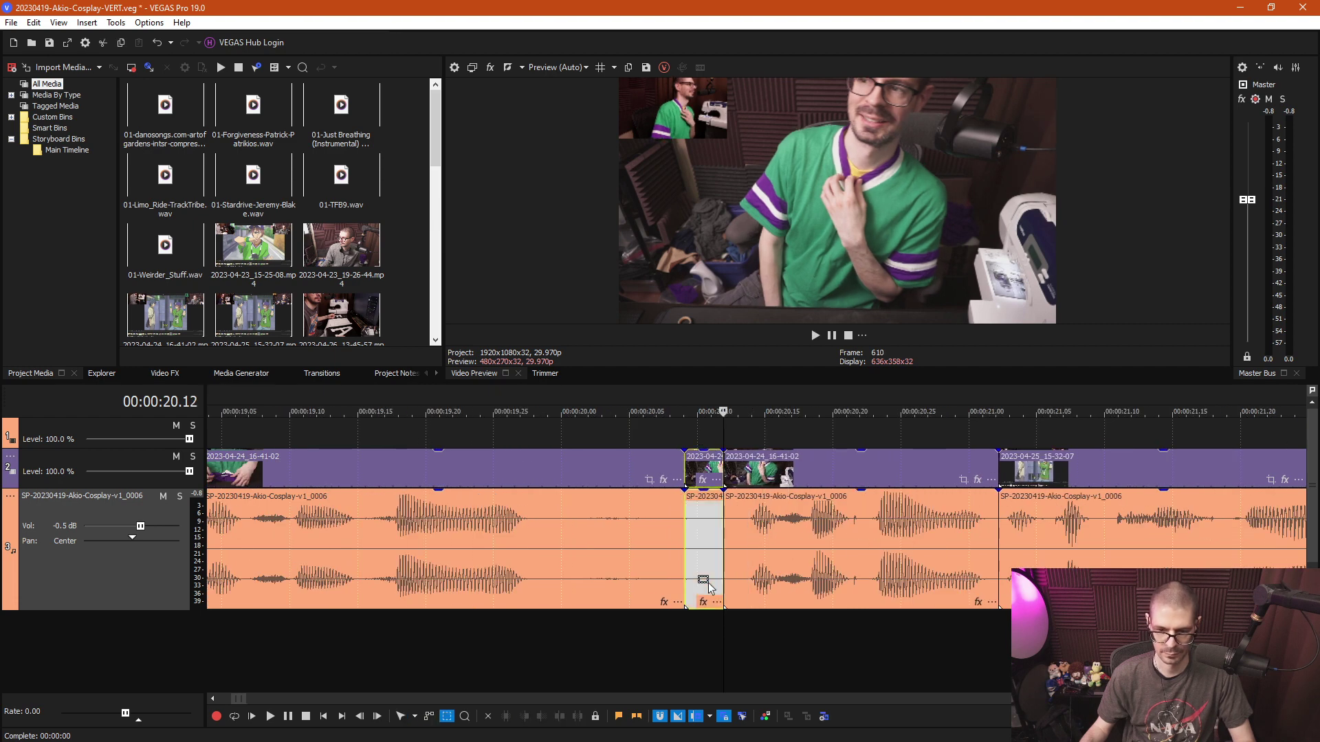
pyautogui.press('Delete')
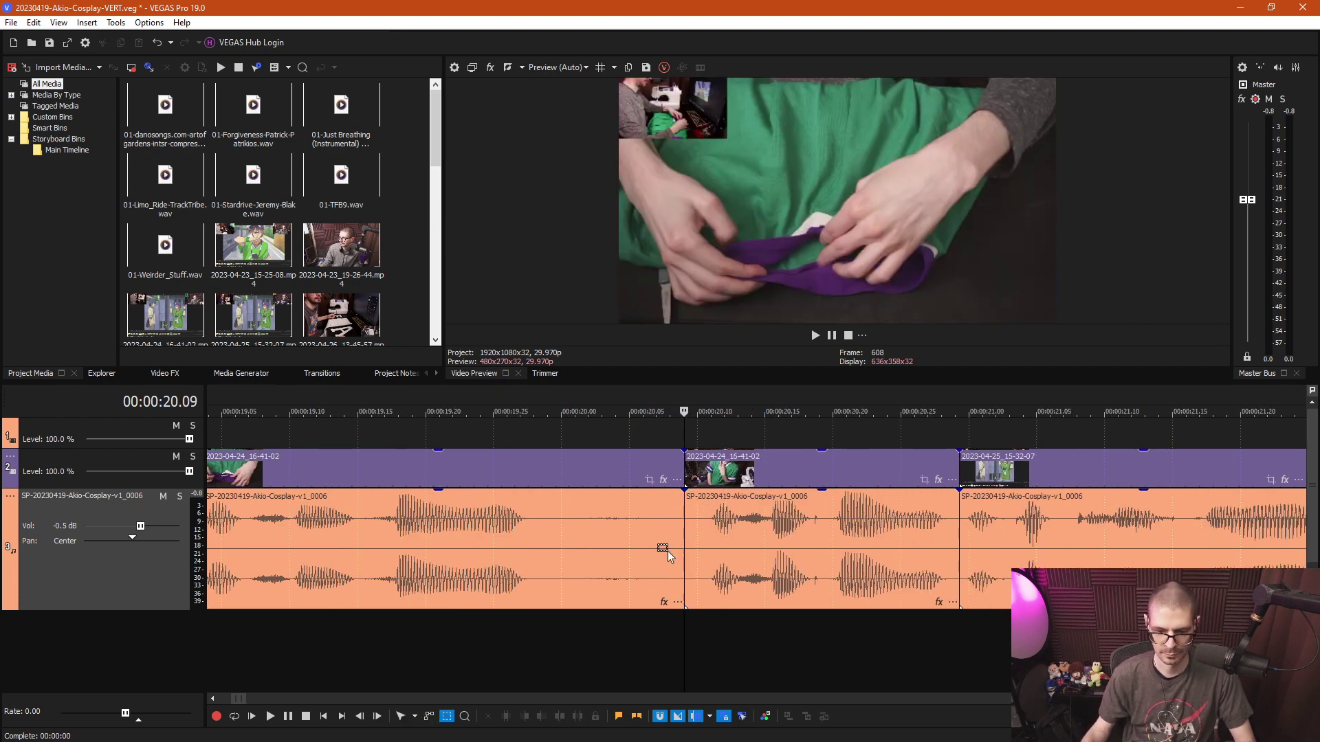
# Play the timeline from 00:00:20.09 to about 00:00:28.18 to check the following clips.
pyautogui.press('space')
pyautogui.scroll(-10, 758, 585)
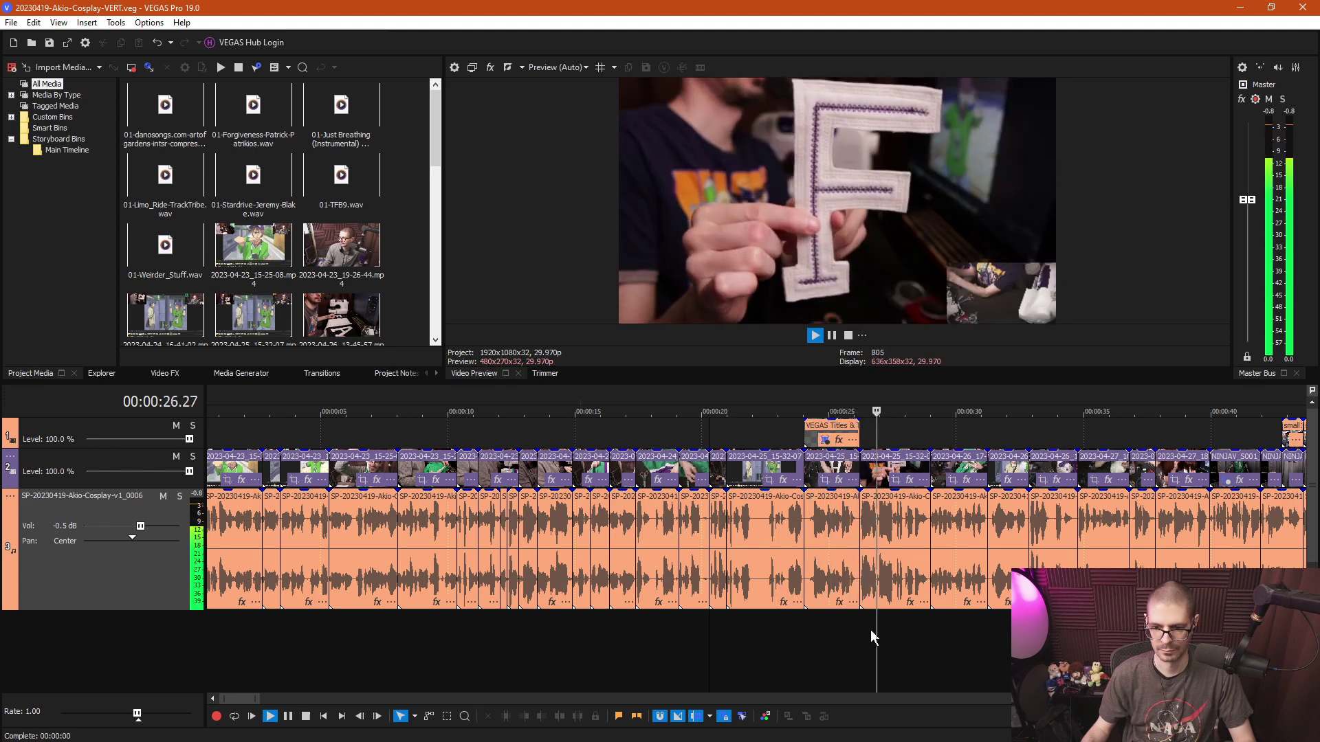
pyautogui.press('space')
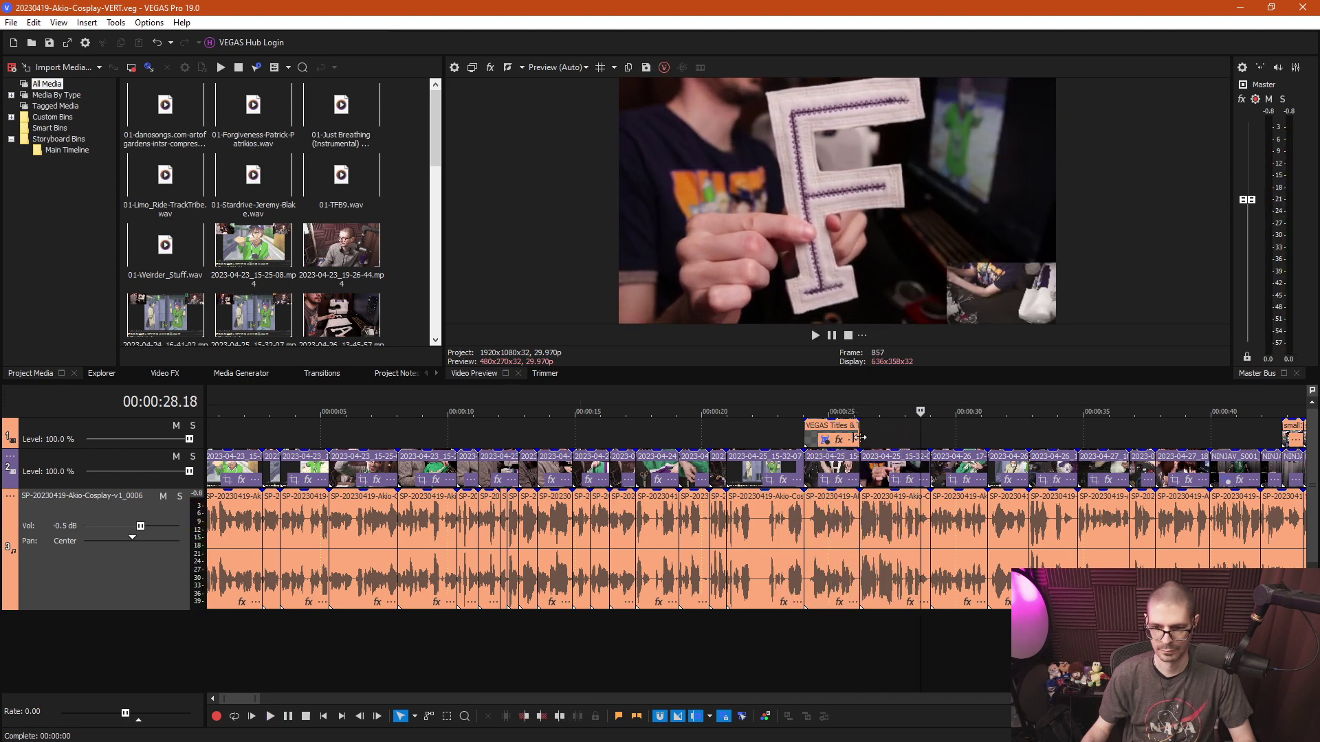
# Delete the VEGAS Titles & Text clip from the top track with auto ripple turned off.
pyautogui.press('d')
pyautogui.press('d')
pyautogui.moveTo(877, 432); pyautogui.dragTo(813, 439)
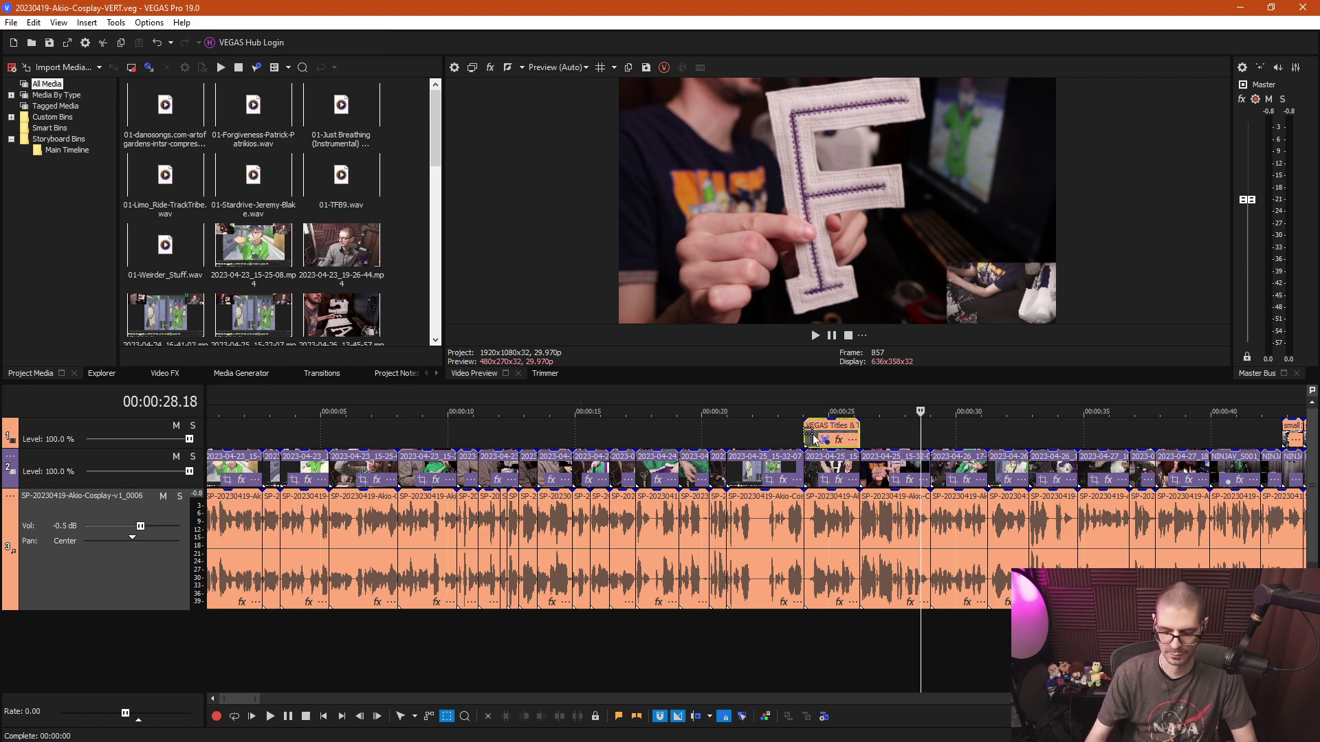
pyautogui.press('Delete')
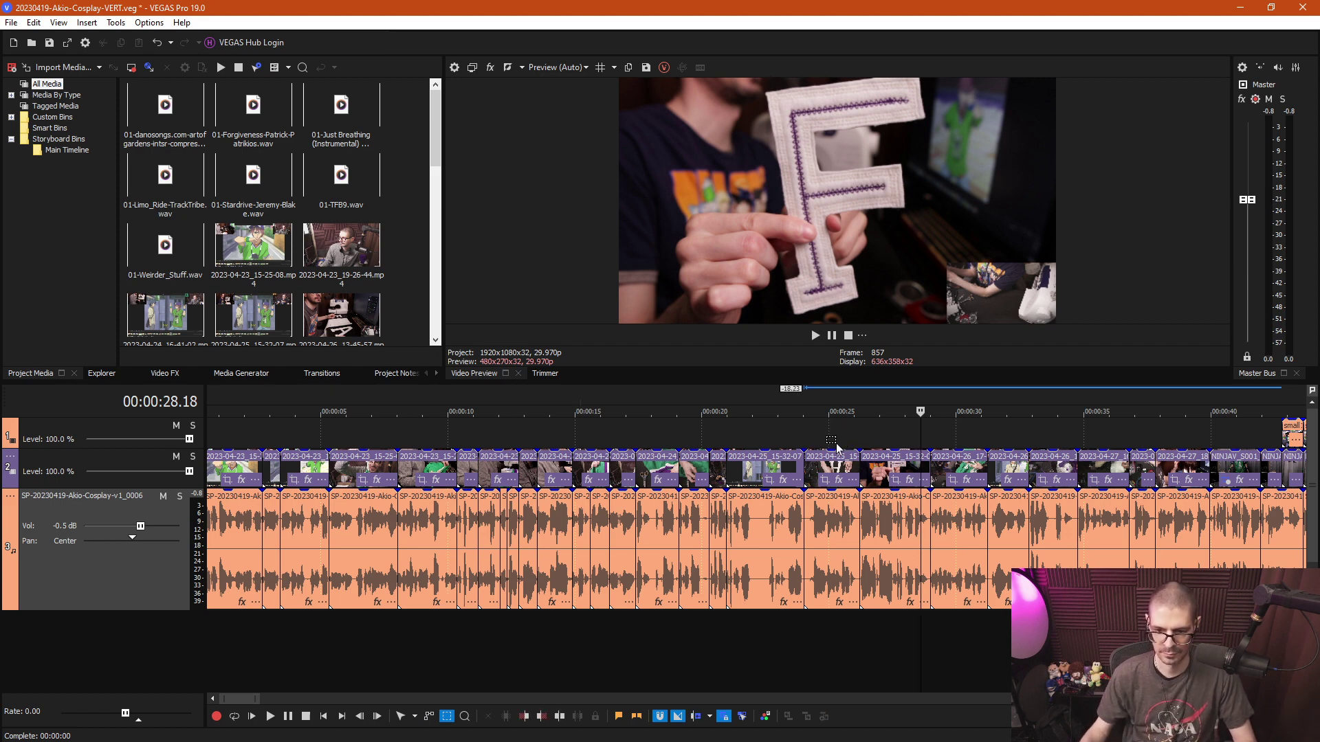
# Play from 00:00:23.21, then split the video and audio at 00:00:24.09, delete the piece back to 00:00:24.00 and close the gap.
pyautogui.click(822, 430)
pyautogui.click(795, 434)
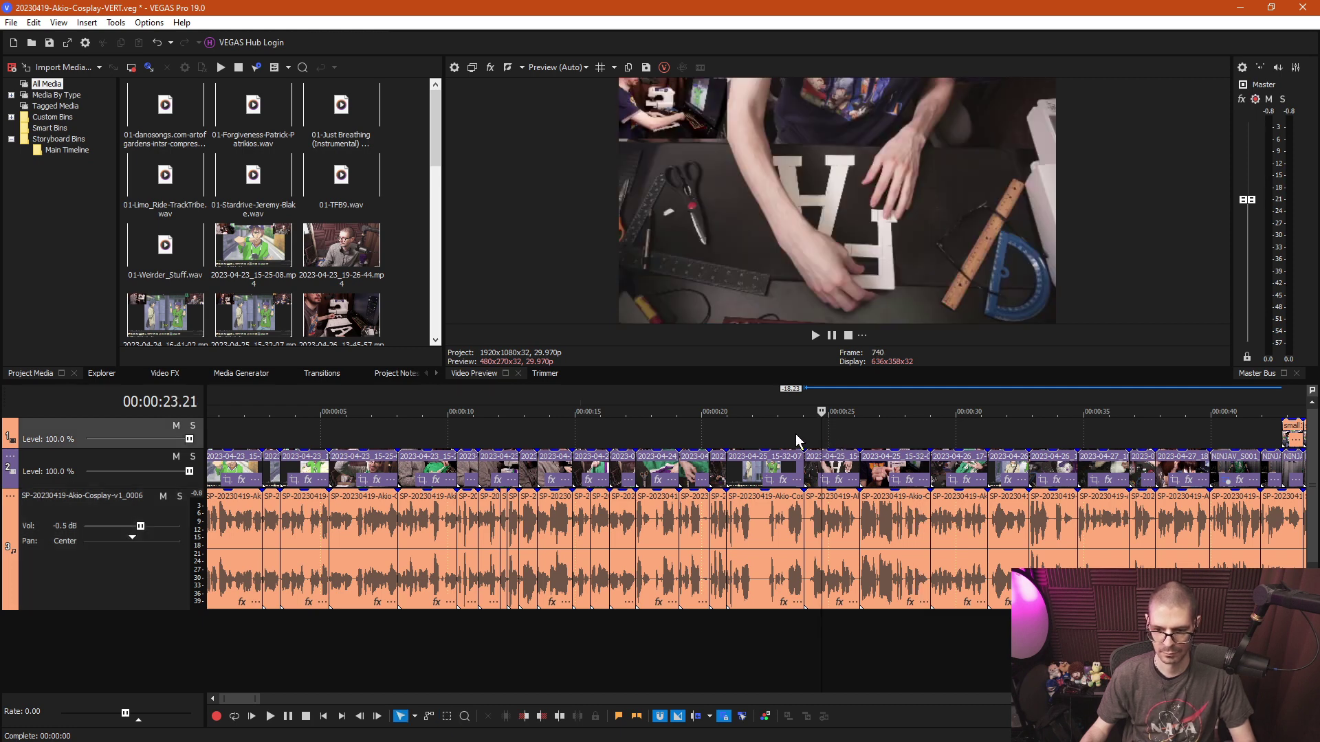
pyautogui.press('space')
pyautogui.scroll(10, 802, 436)
pyautogui.press('space')
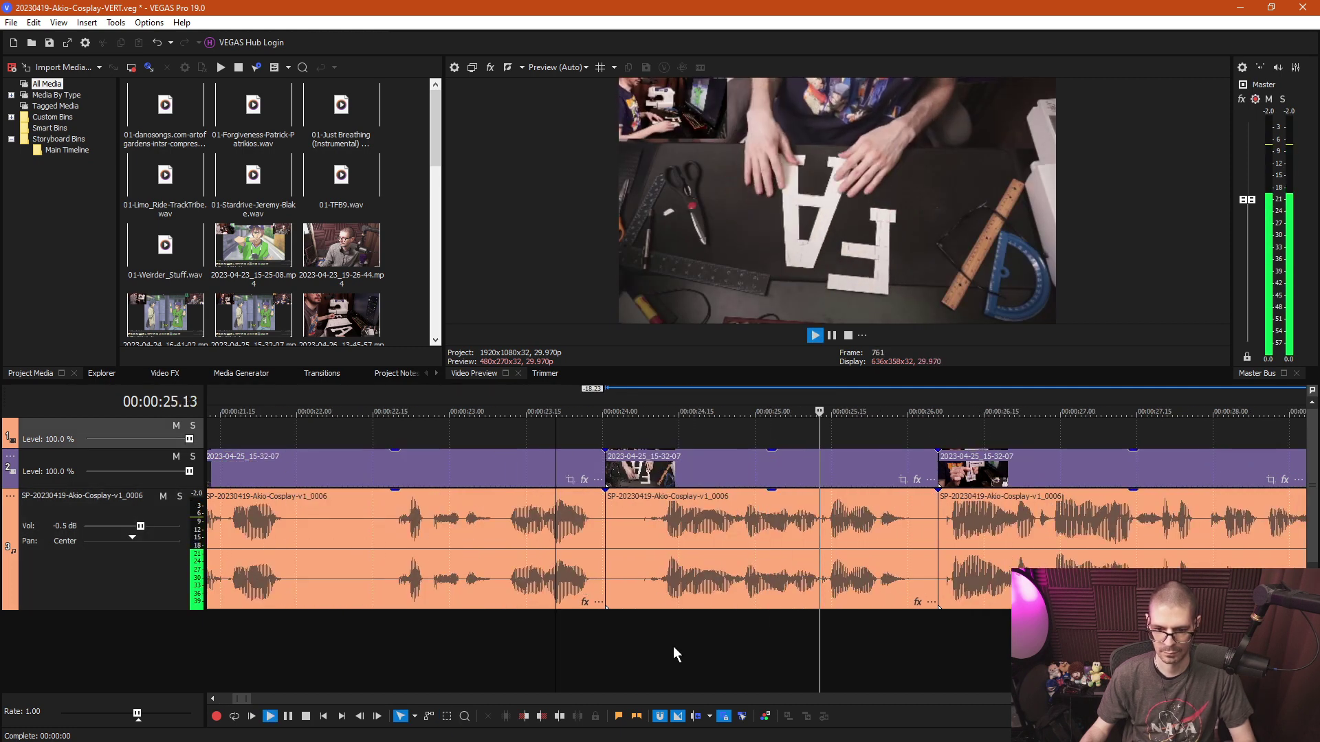
pyautogui.scroll(2, 650, 646)
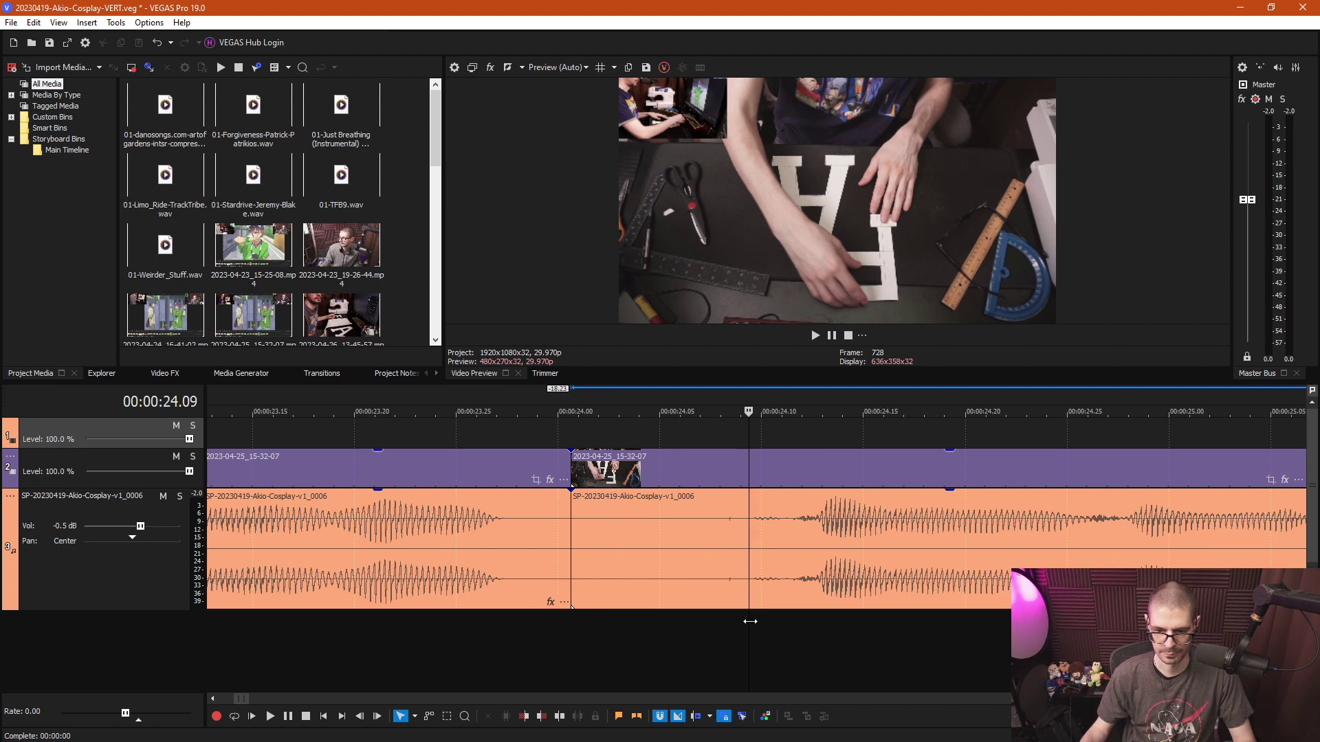
pyautogui.click(741, 622)
pyautogui.press('s')
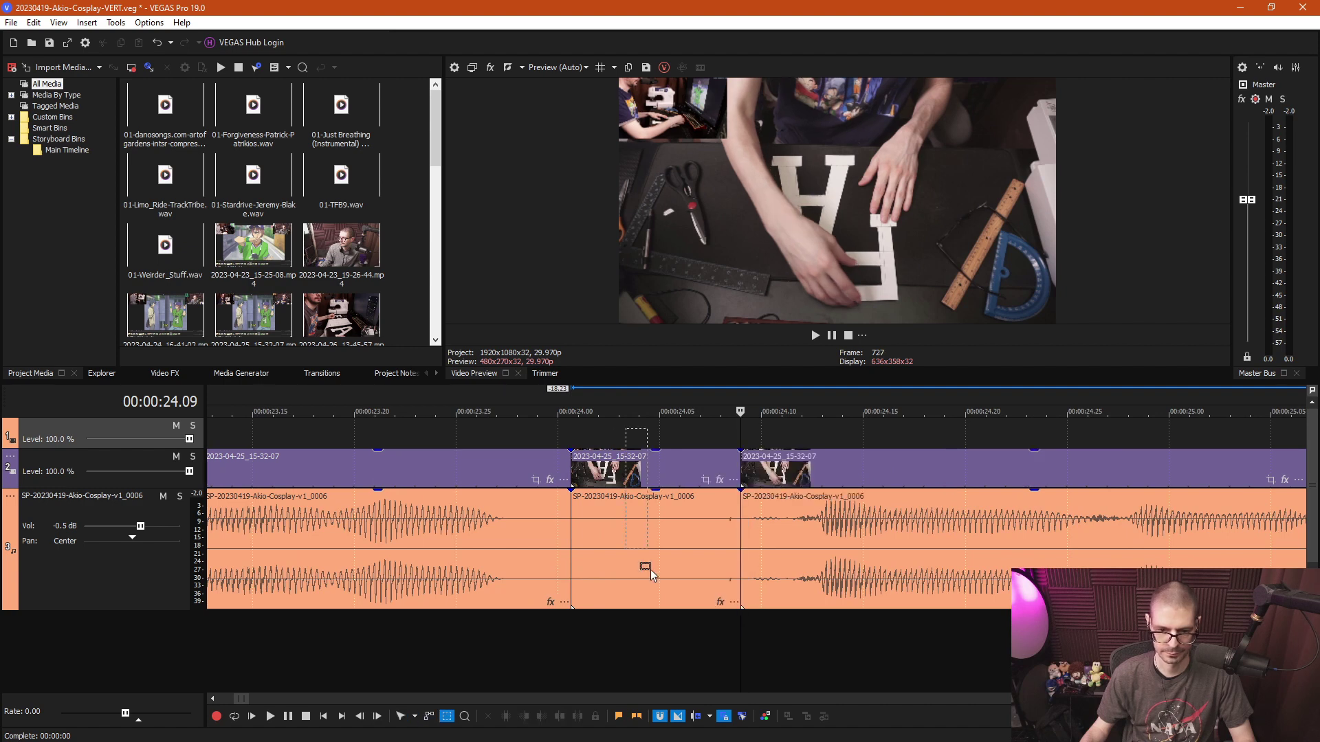
pyautogui.moveTo(650, 571); pyautogui.dragTo(653, 577)
pyautogui.press('Delete')
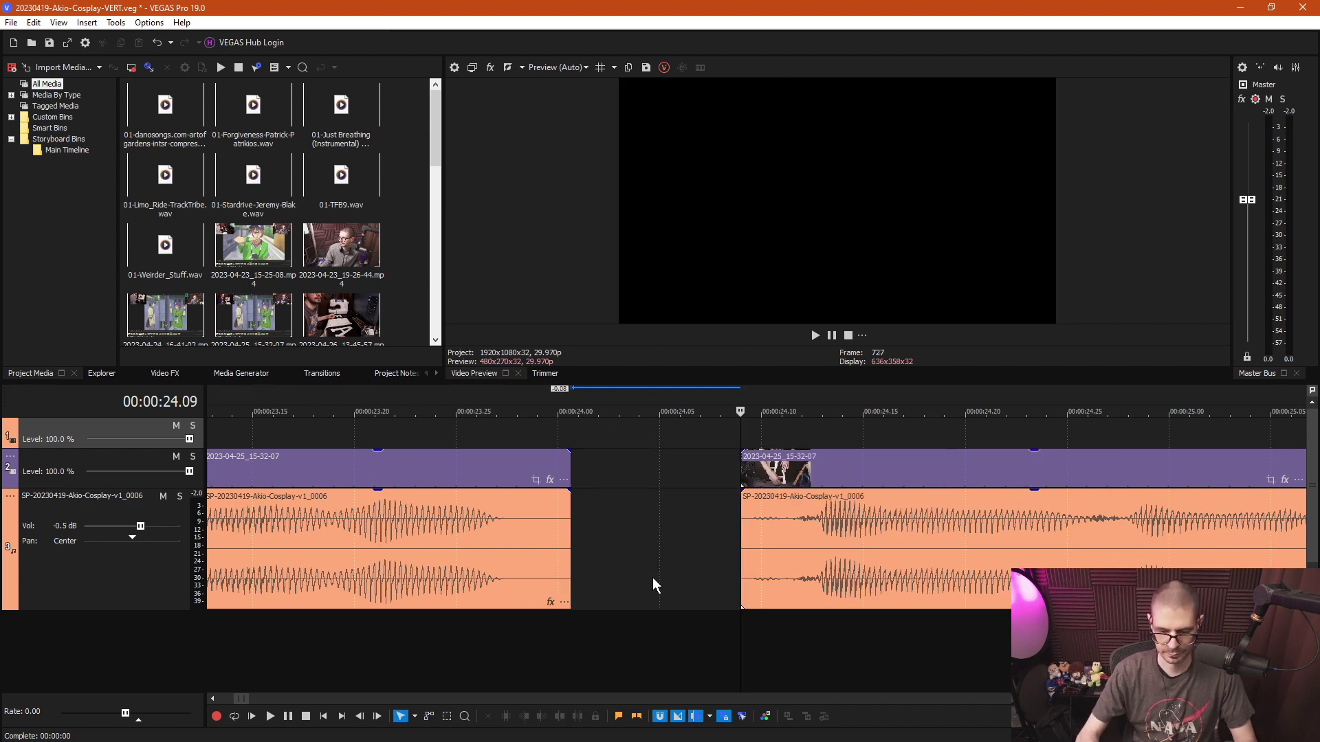
pyautogui.moveTo(825, 542); pyautogui.dragTo(656, 538)
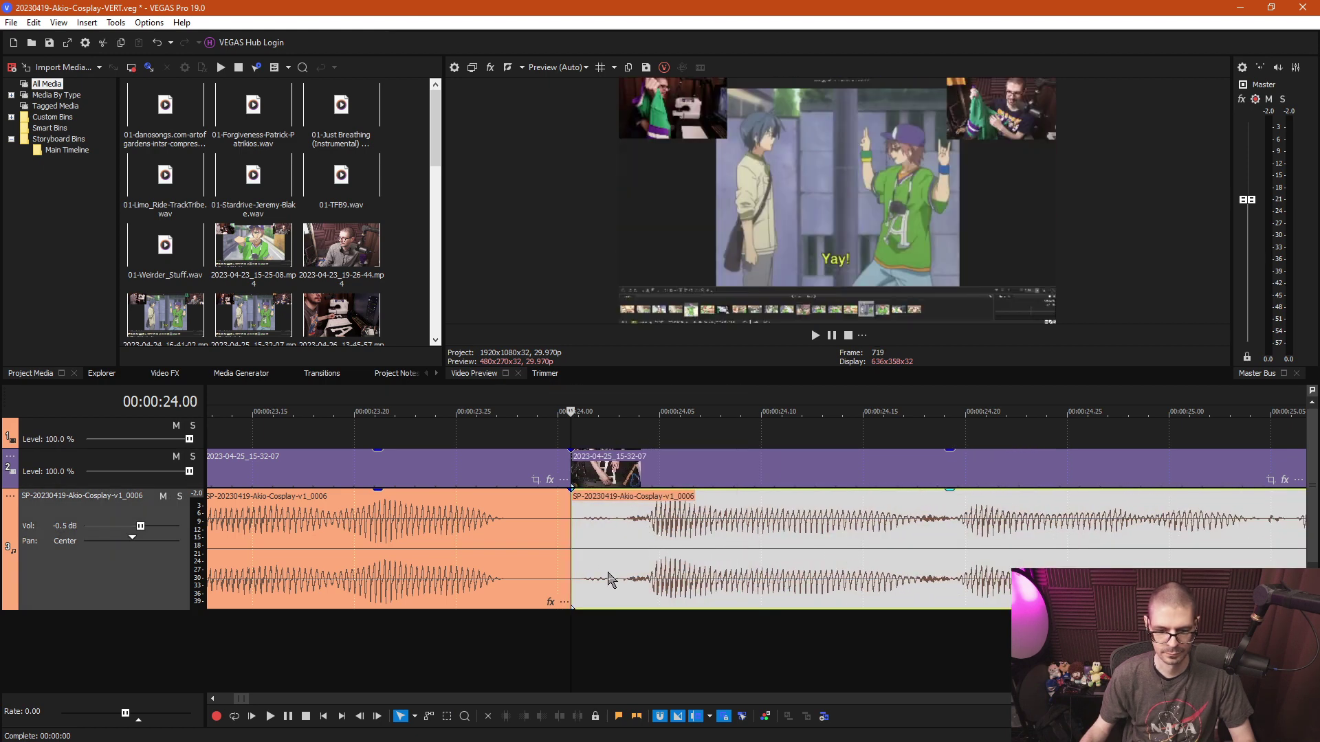
# Split the video and audio at 00:00:23.28 and delete the short silent piece up to the cut at 00:00:24.00, closing the gap.
pyautogui.click(522, 657)
pyautogui.press('s')
pyautogui.hotkey('ctrl', 'd')
pyautogui.hotkey('ctrl', 'd')
pyautogui.moveTo(540, 505); pyautogui.dragTo(549, 513)
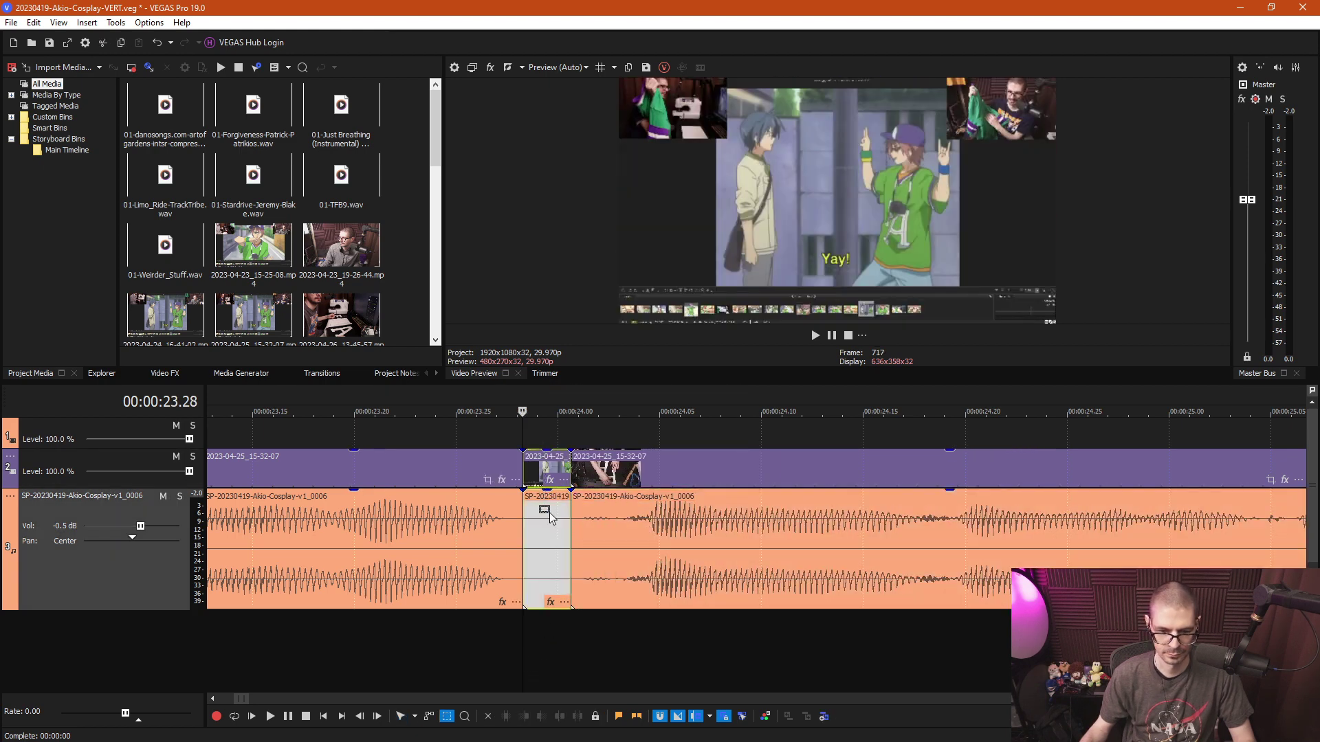
pyautogui.press('Delete')
pyautogui.hotkey('ctrl', 'shift', 'd')
pyautogui.hotkey('ctrl', 'shift', 'd')
# Play from 00:00:23.28, then split the video and audio at 00:00:25.21 and delete the silent piece up to the next cut, closing the gap.
pyautogui.scroll(-3, 694, 560)
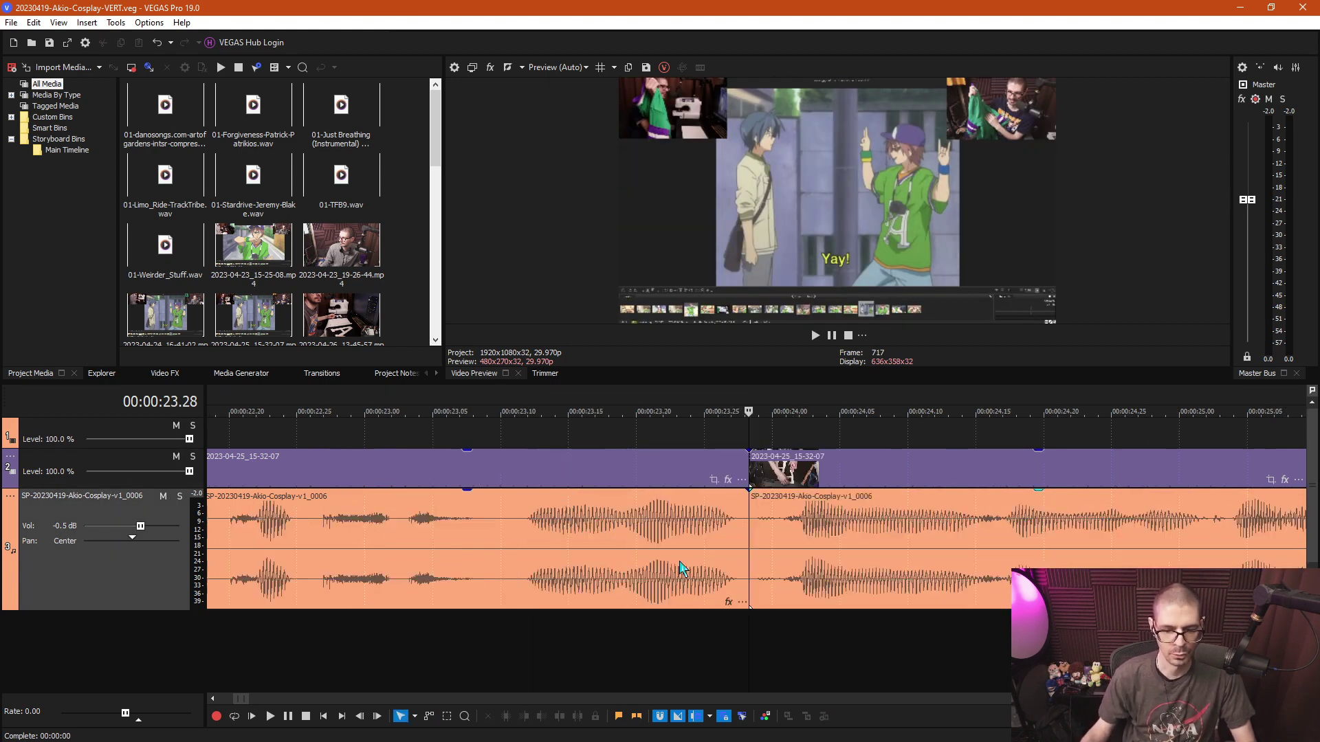
pyautogui.scroll(-2, 816, 542)
pyautogui.press('space')
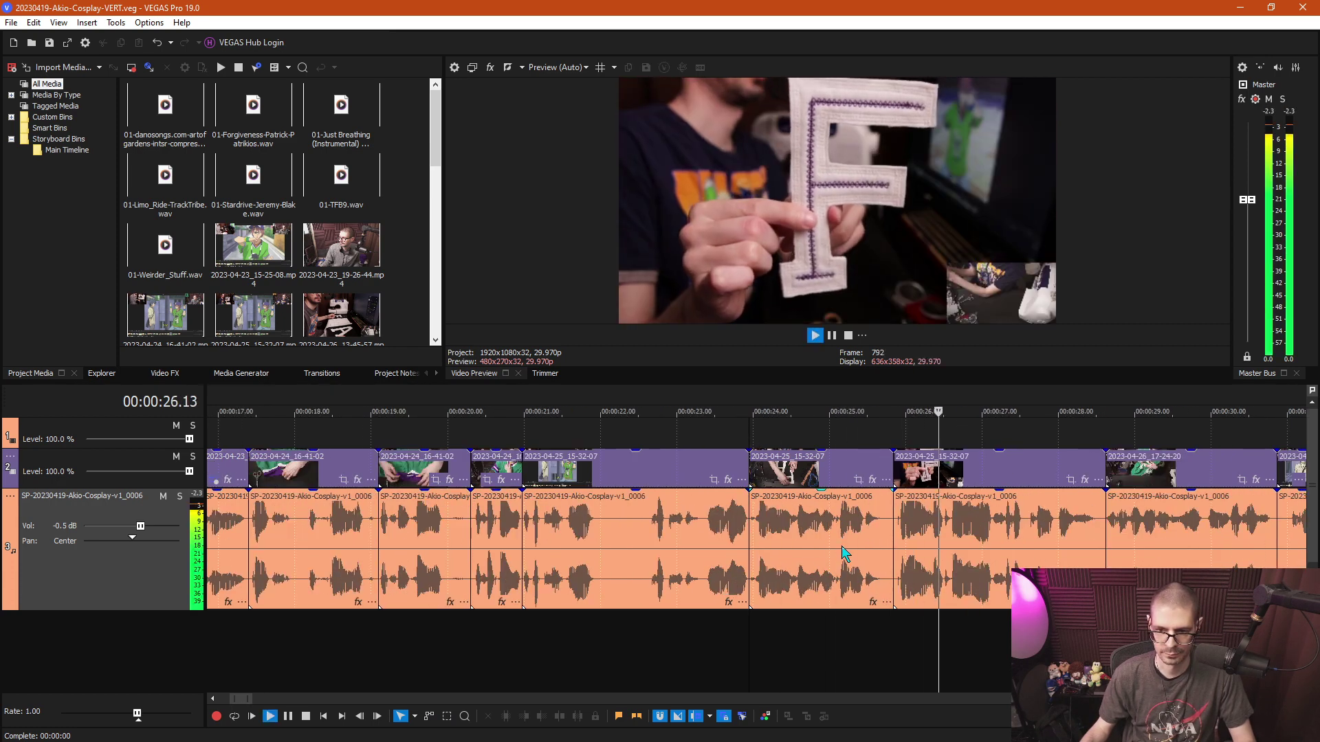
pyautogui.click(883, 550)
pyautogui.press('space')
pyautogui.scroll(5, 818, 615)
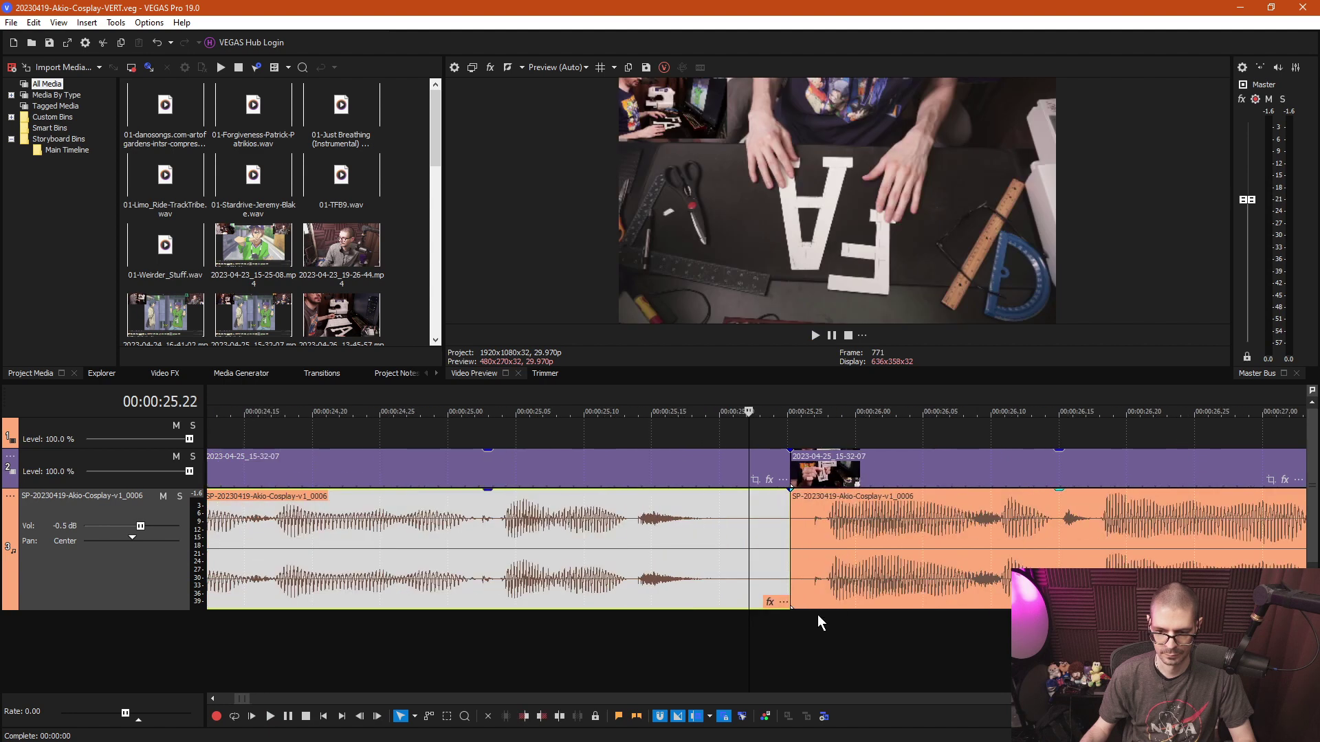
pyautogui.click(730, 650)
pyautogui.press('s')
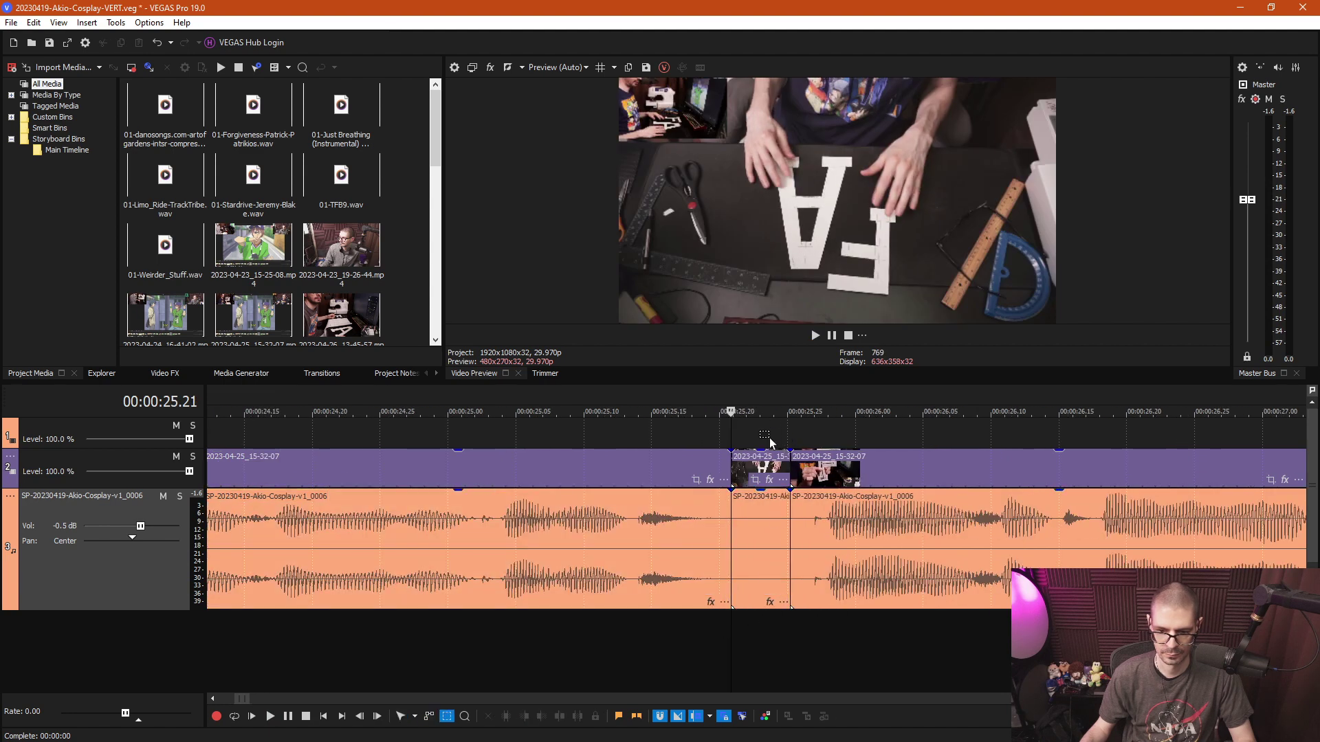
pyautogui.click(780, 543)
pyautogui.press('Delete')
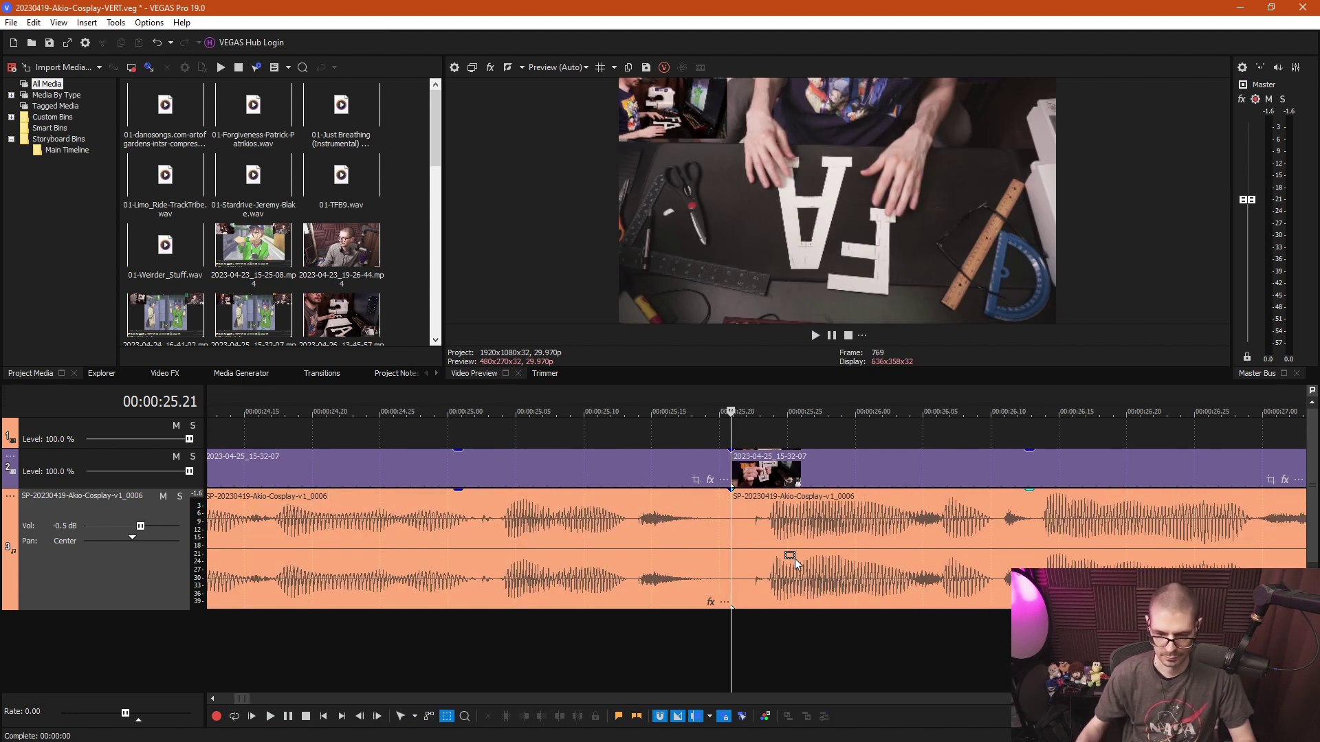
# Split the following clip and its audio at 00:00:25.22 and delete the sliver before it, closing the gap.
pyautogui.click(745, 621)
pyautogui.press('s')
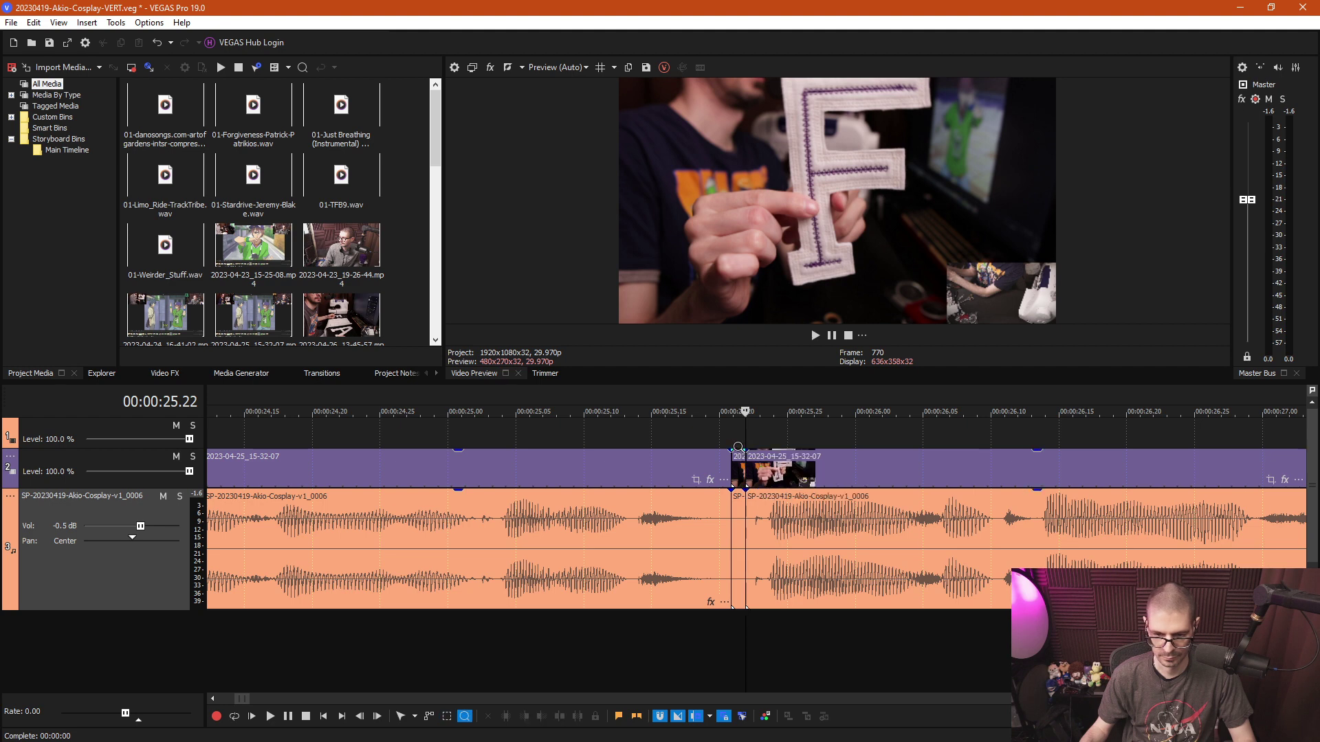
pyautogui.click(740, 515)
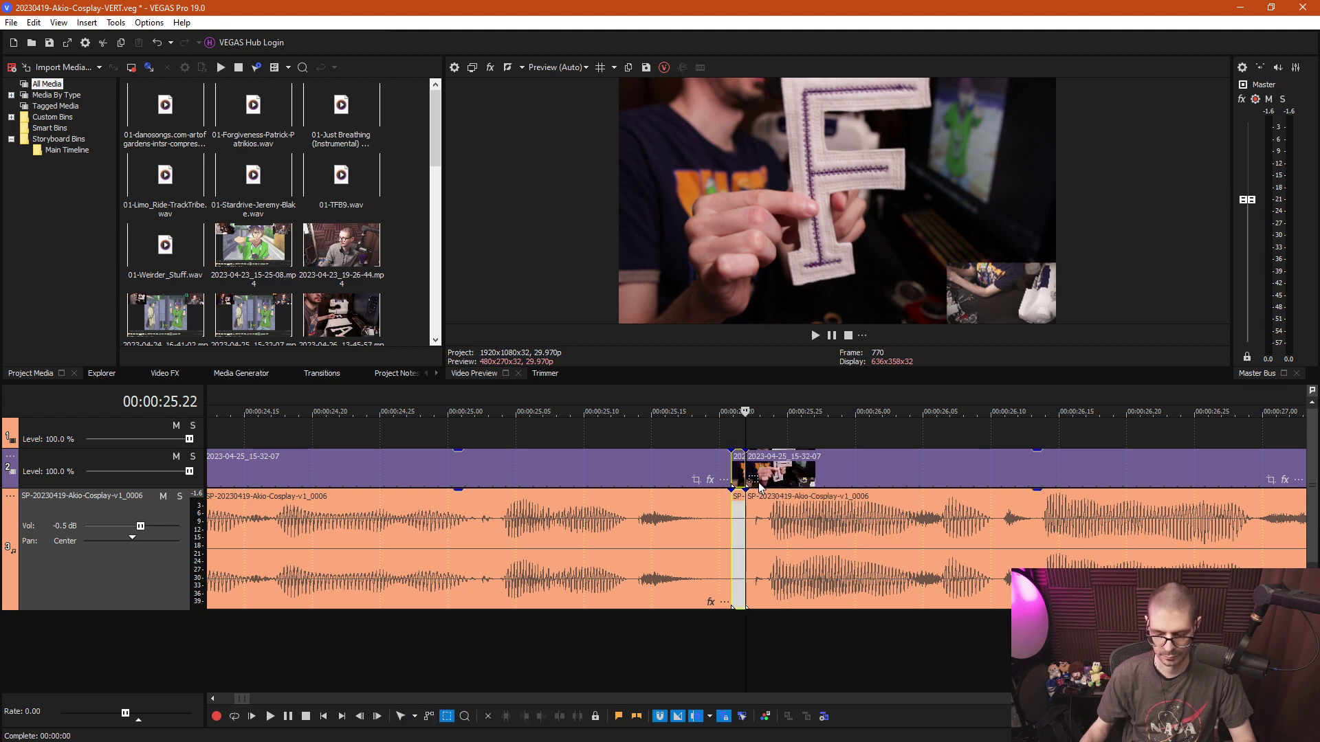
pyautogui.press('Delete')
# Play from 00:00:25.21, then split the video and audio at 00:00:28.10 and delete the pause up to the next cut, closing the gap.
pyautogui.scroll(-5, 852, 553)
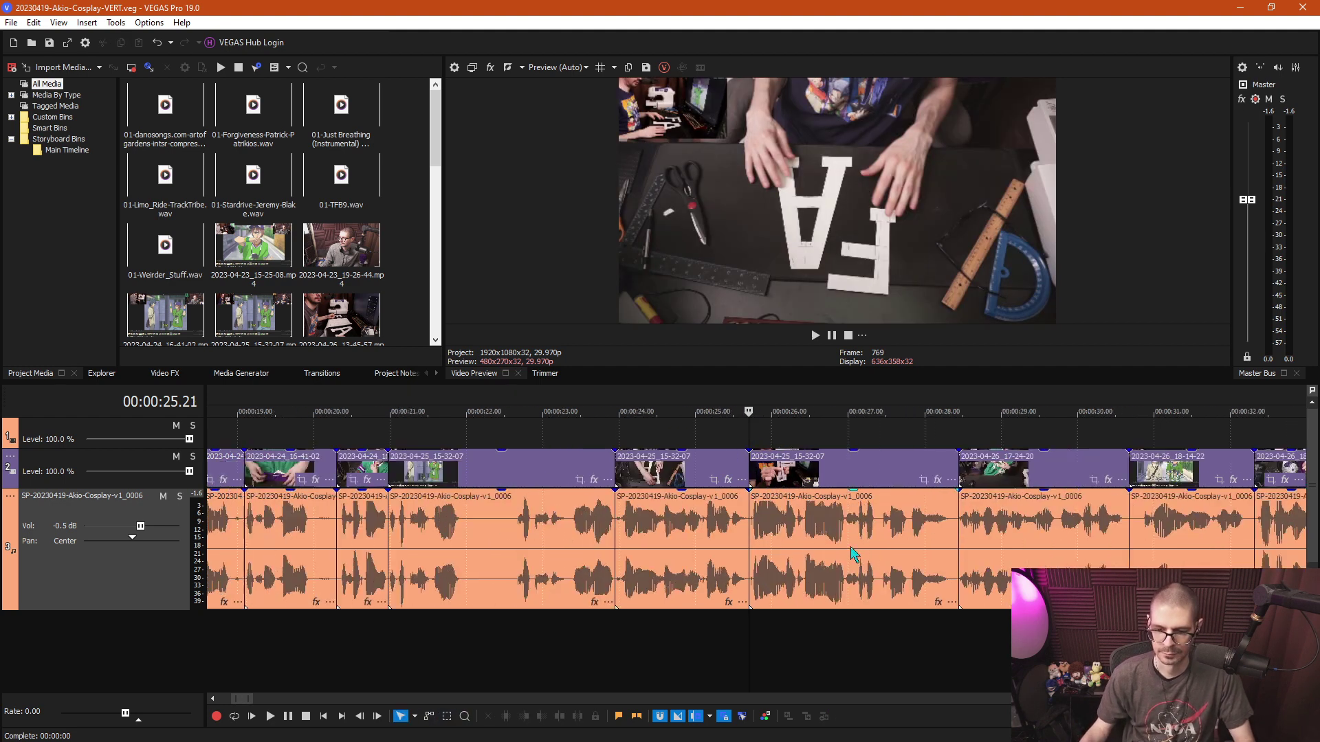
pyautogui.press('space')
pyautogui.scroll(-2, 859, 550)
pyautogui.scroll(-2, 868, 548)
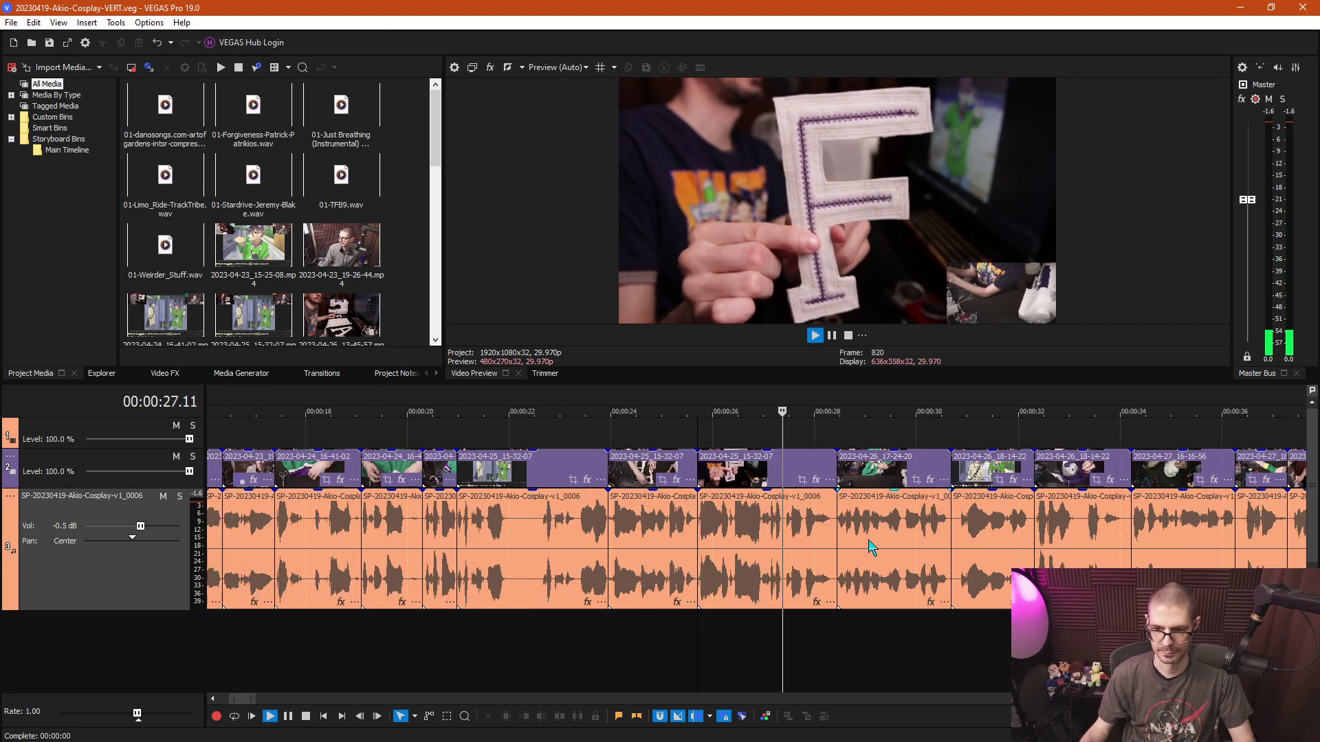
pyautogui.scroll(4, 880, 550)
pyautogui.press('Return')
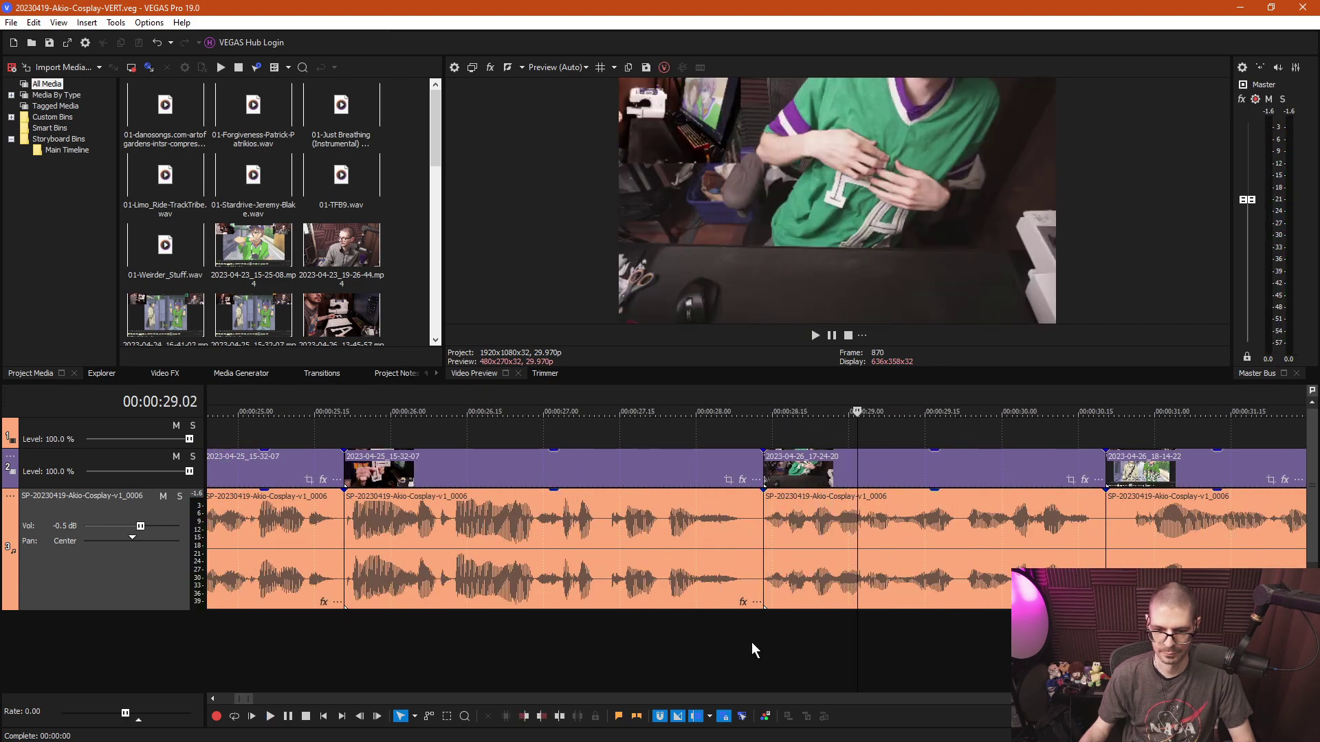
pyautogui.moveTo(751, 641); pyautogui.dragTo(746, 637)
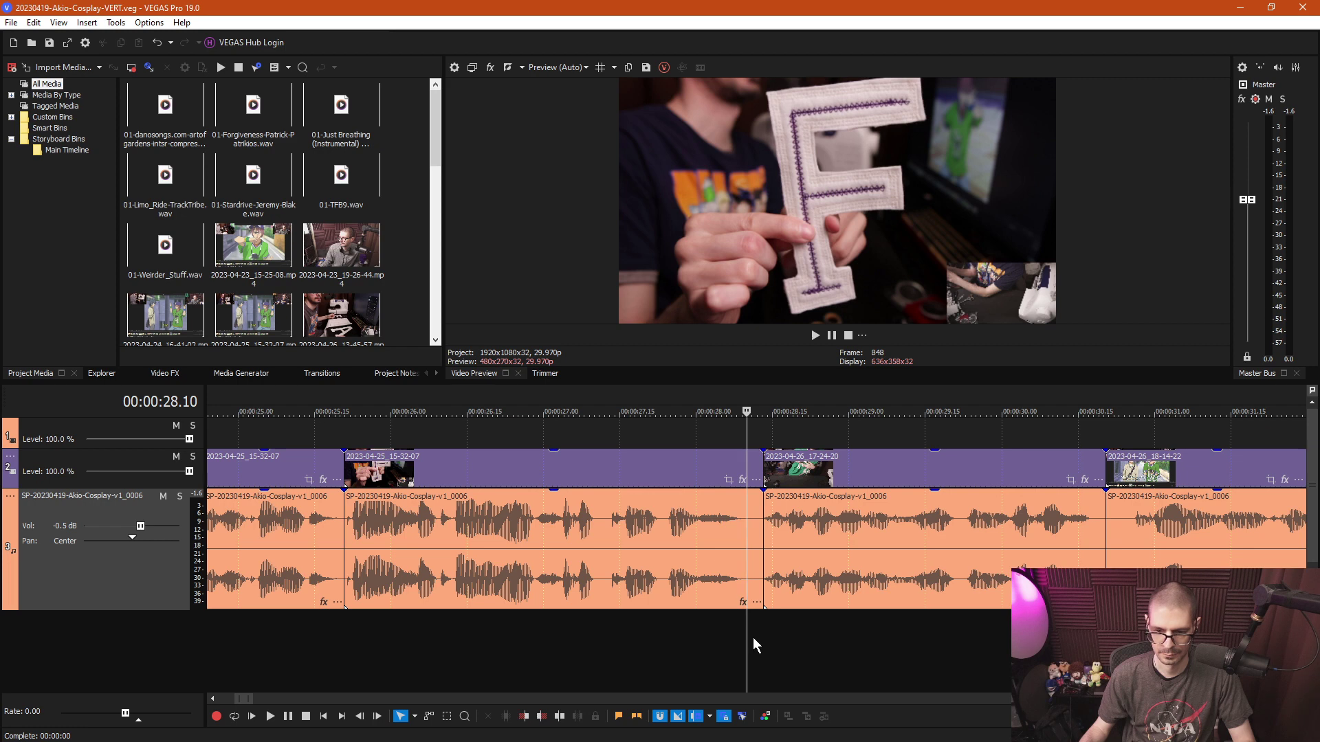
pyautogui.scroll(4, 753, 639)
pyautogui.press('s')
pyautogui.press('d')
pyautogui.press('d')
pyautogui.click(794, 553)
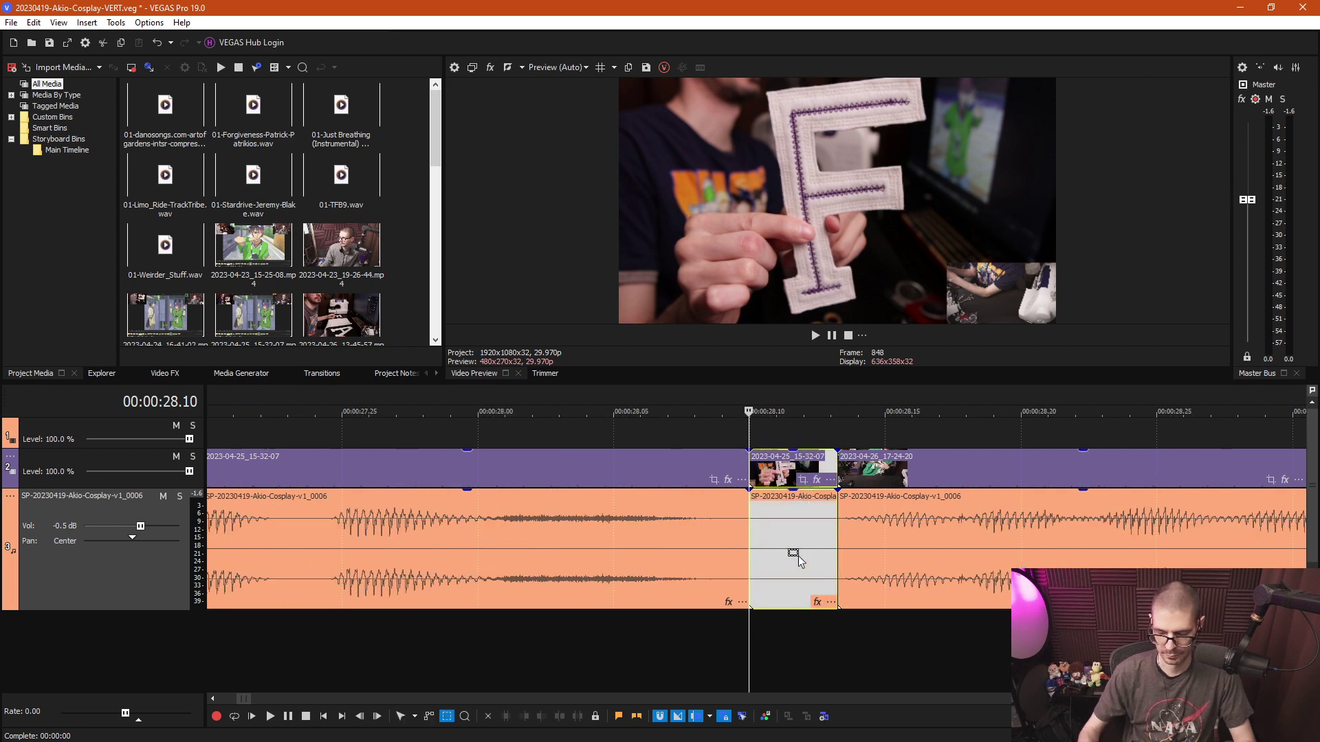
pyautogui.press('Delete')
# Play from 00:00:28.10, then split the video and audio at 00:00:30.22 and 00:00:30.15 and delete everything between, closing the gap.
pyautogui.scroll(-4, 822, 563)
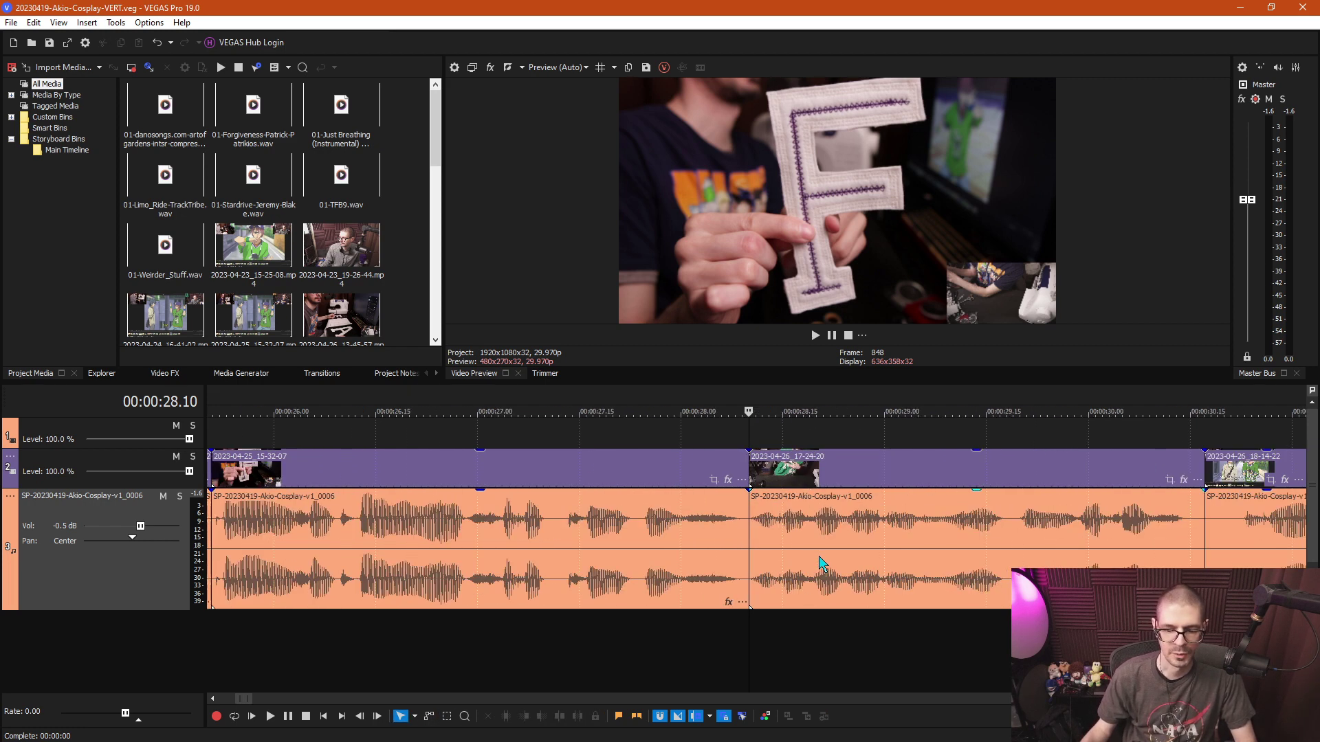
pyautogui.scroll(-2, 822, 562)
pyautogui.press('space')
pyautogui.scroll(-2, 893, 540)
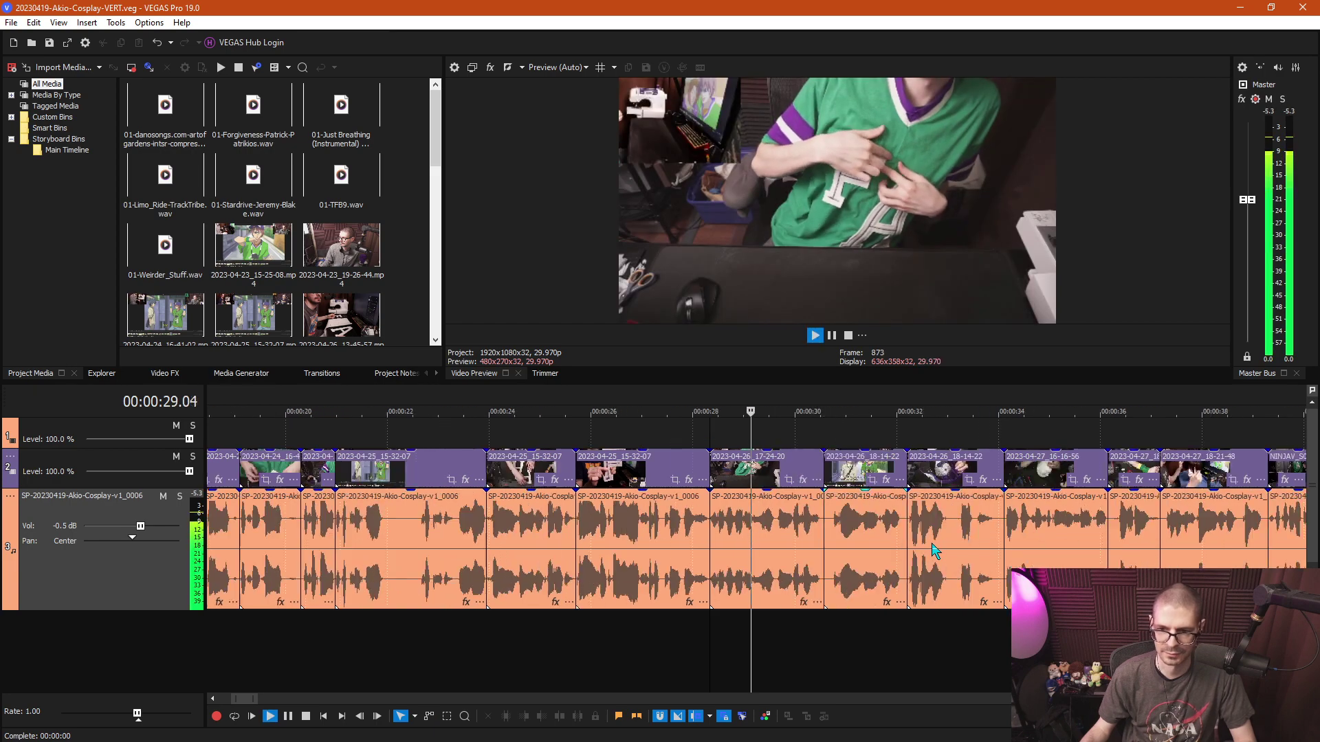
pyautogui.scroll(2, 982, 560)
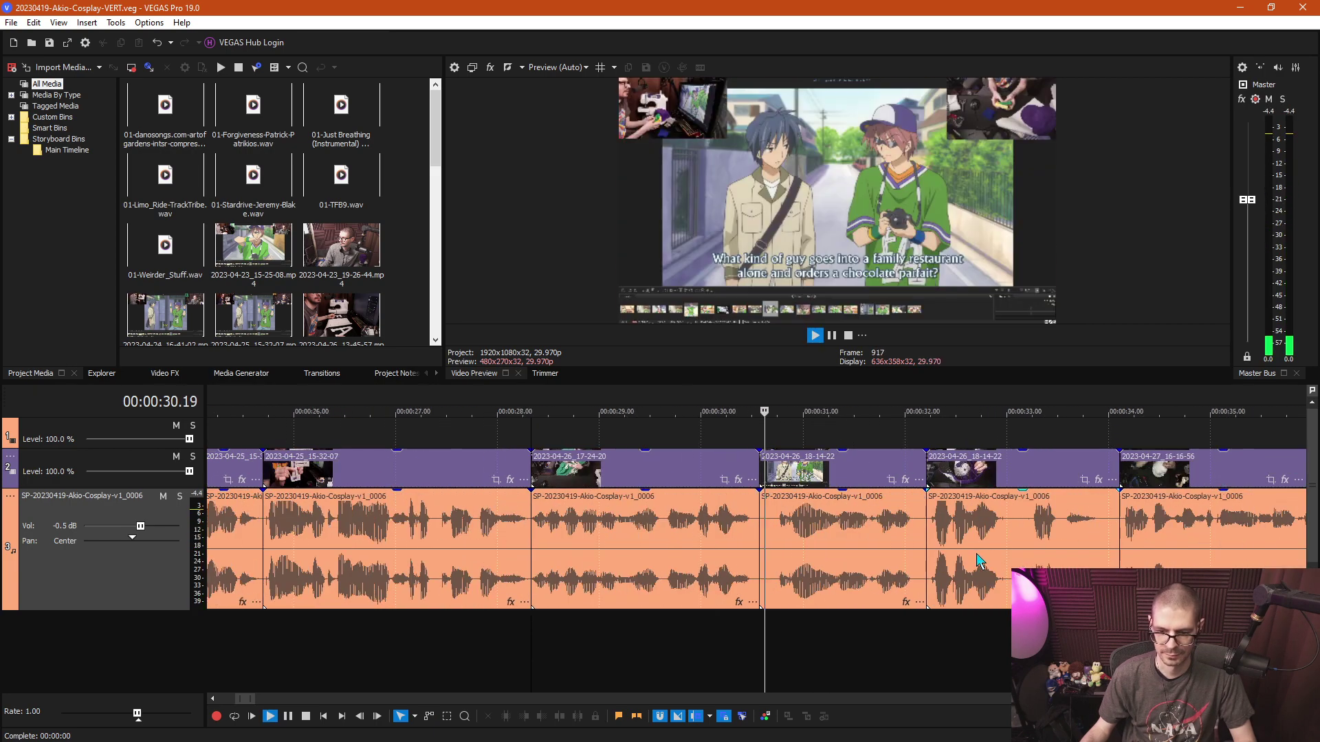
pyautogui.press('space')
pyautogui.click(776, 641)
pyautogui.press('s')
pyautogui.scroll(8, 773, 629)
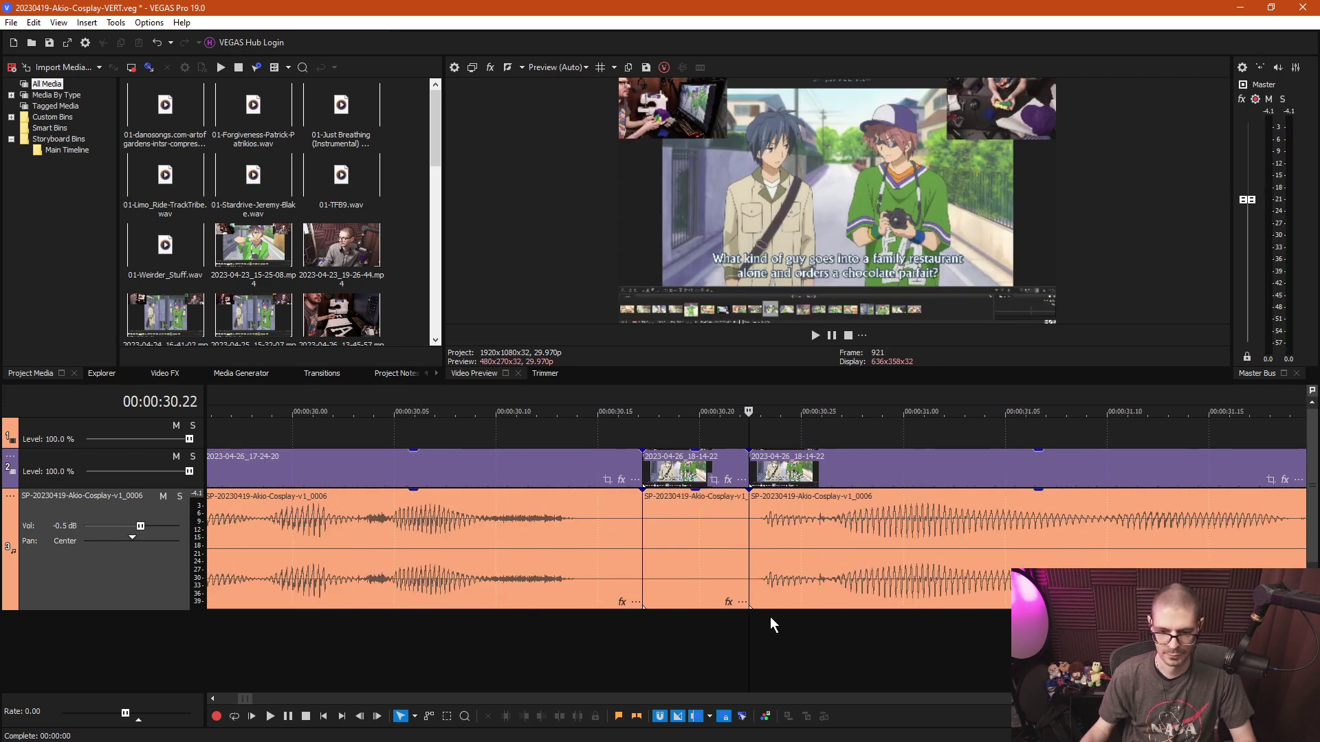
pyautogui.click(591, 430)
pyautogui.press('s')
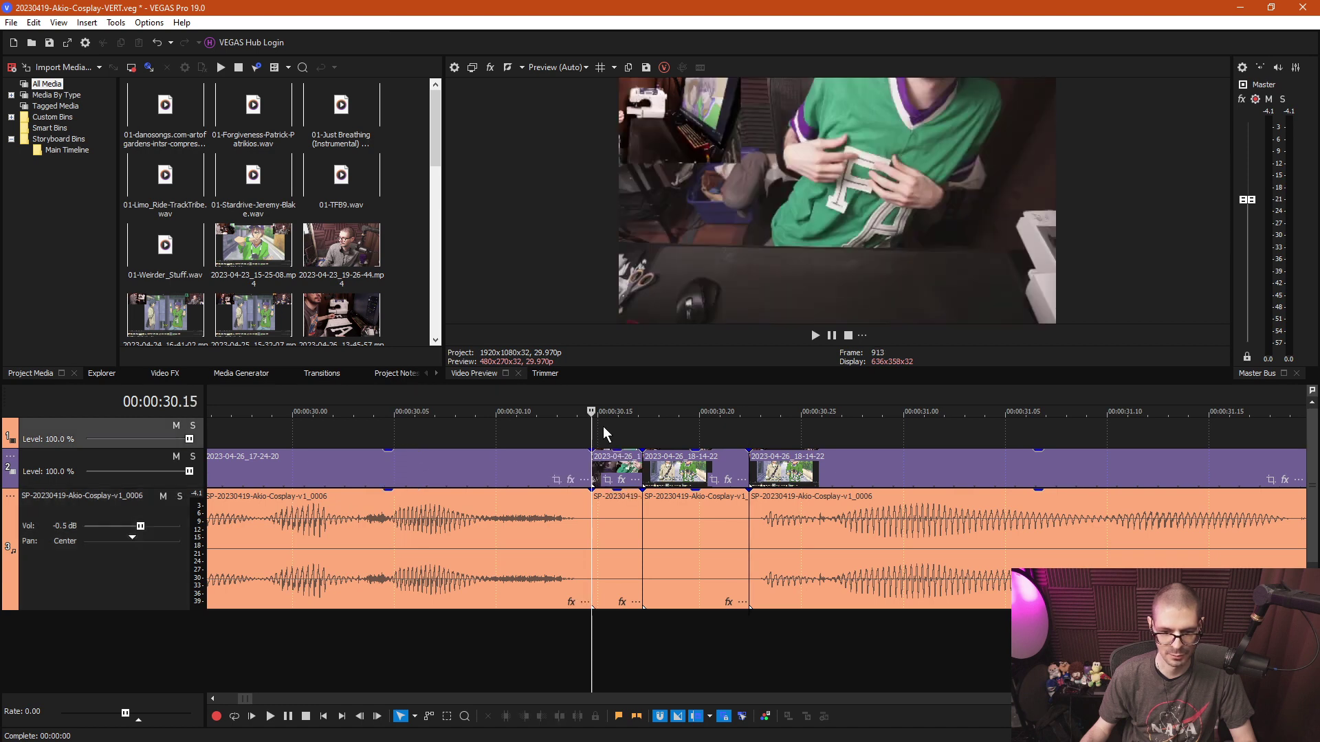
pyautogui.press('d')
pyautogui.press('d')
pyautogui.moveTo(617, 436); pyautogui.dragTo(697, 553)
pyautogui.press('Delete')
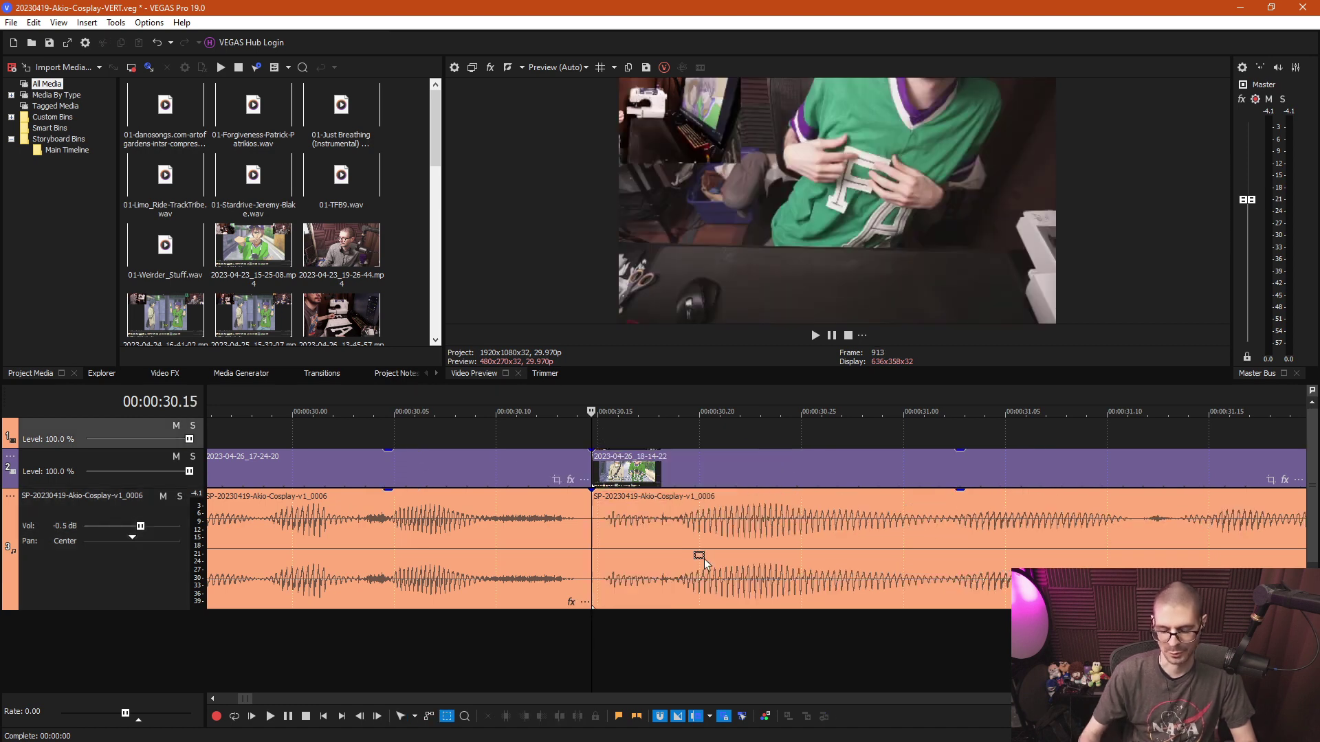
# Play from 00:00:30.15, then split the video and audio at 00:00:31.25 and 00:00:32.00 and delete the pieces between, closing the gap.
pyautogui.scroll(-8, 688, 549)
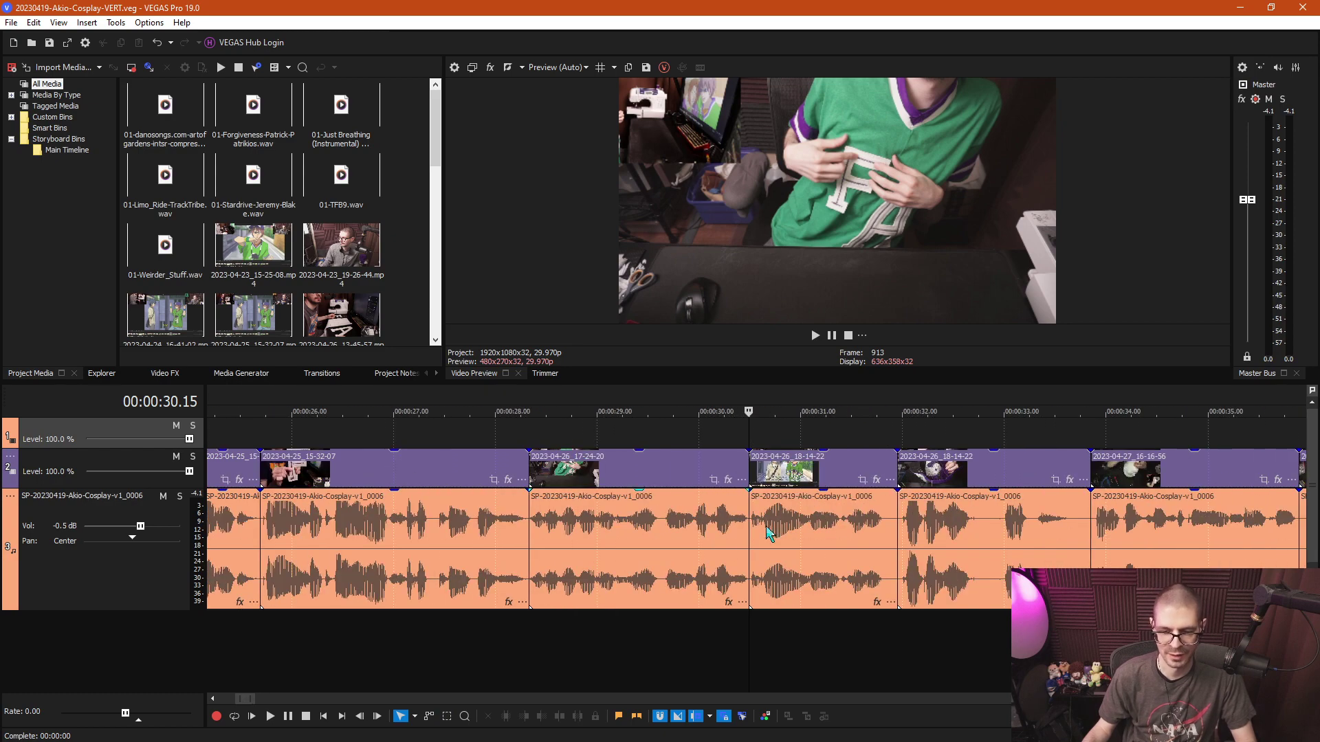
pyautogui.press('space')
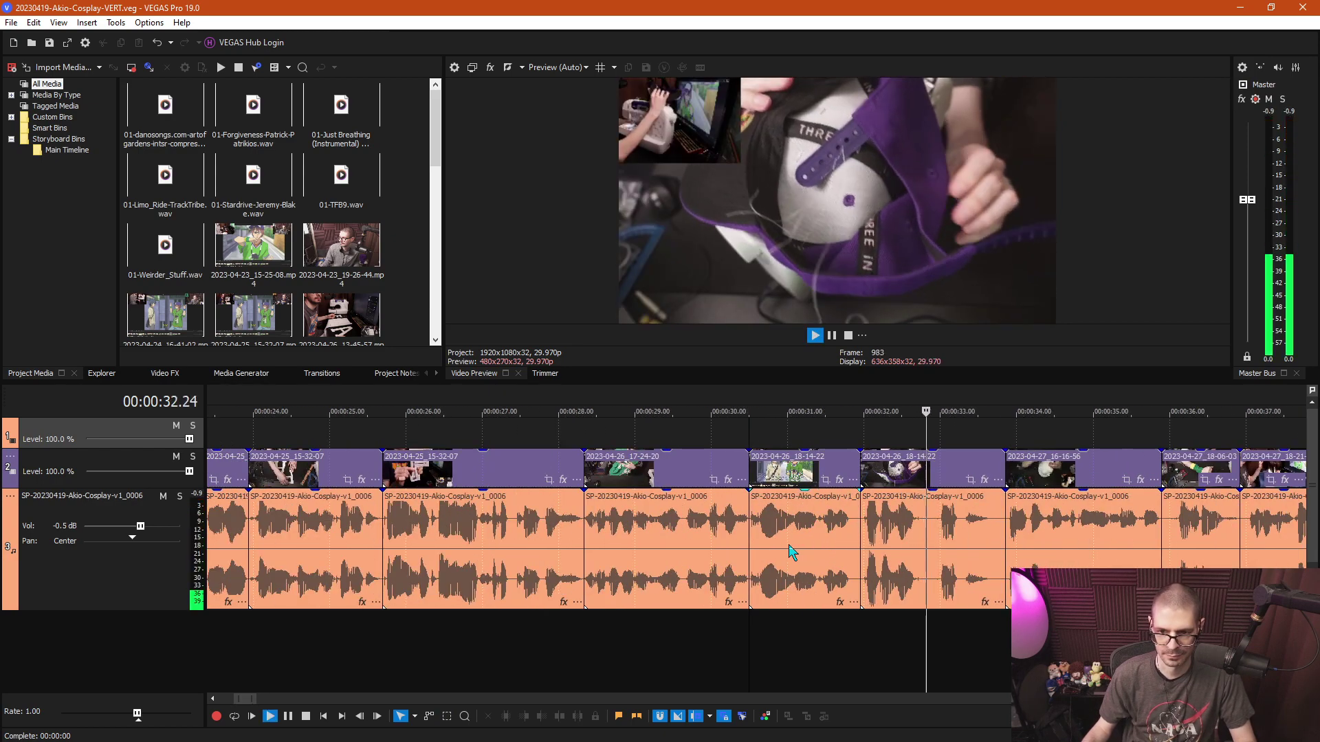
pyautogui.press('space')
pyautogui.click(844, 636)
pyautogui.scroll(3, 846, 636)
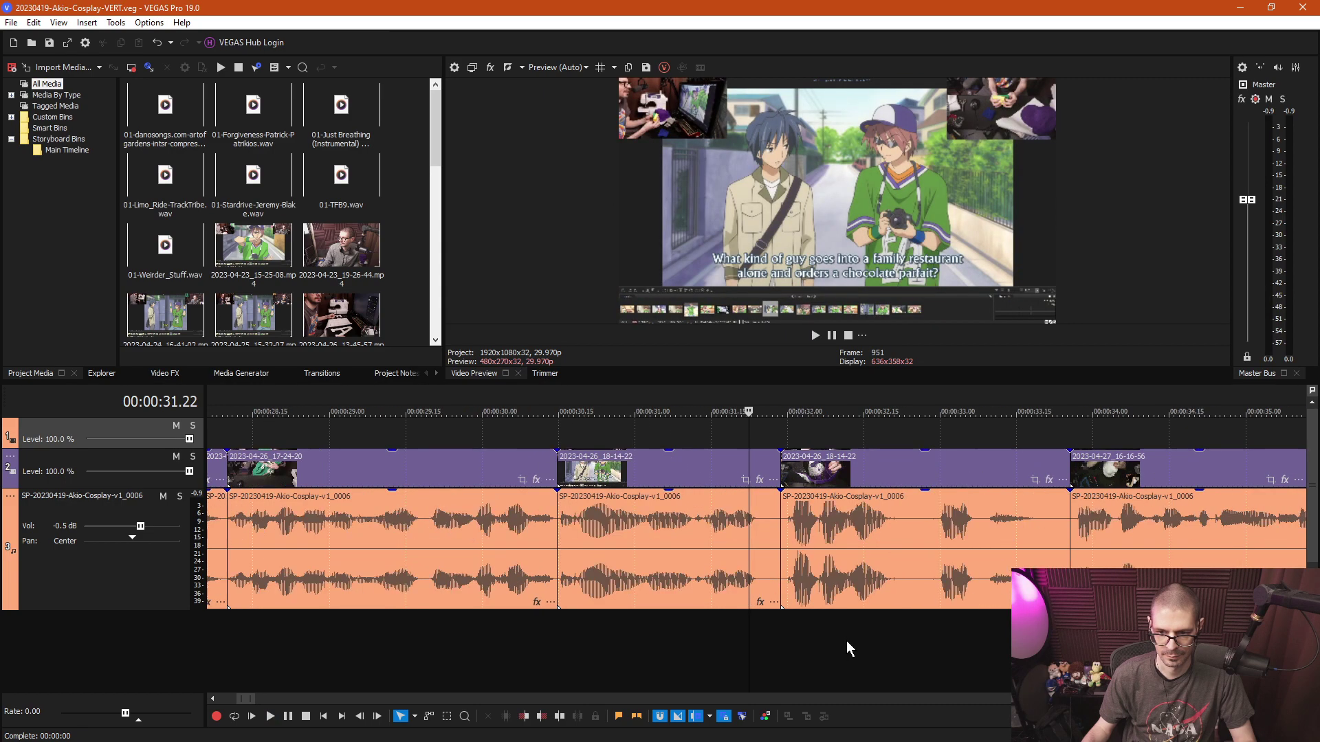
pyautogui.click(757, 638)
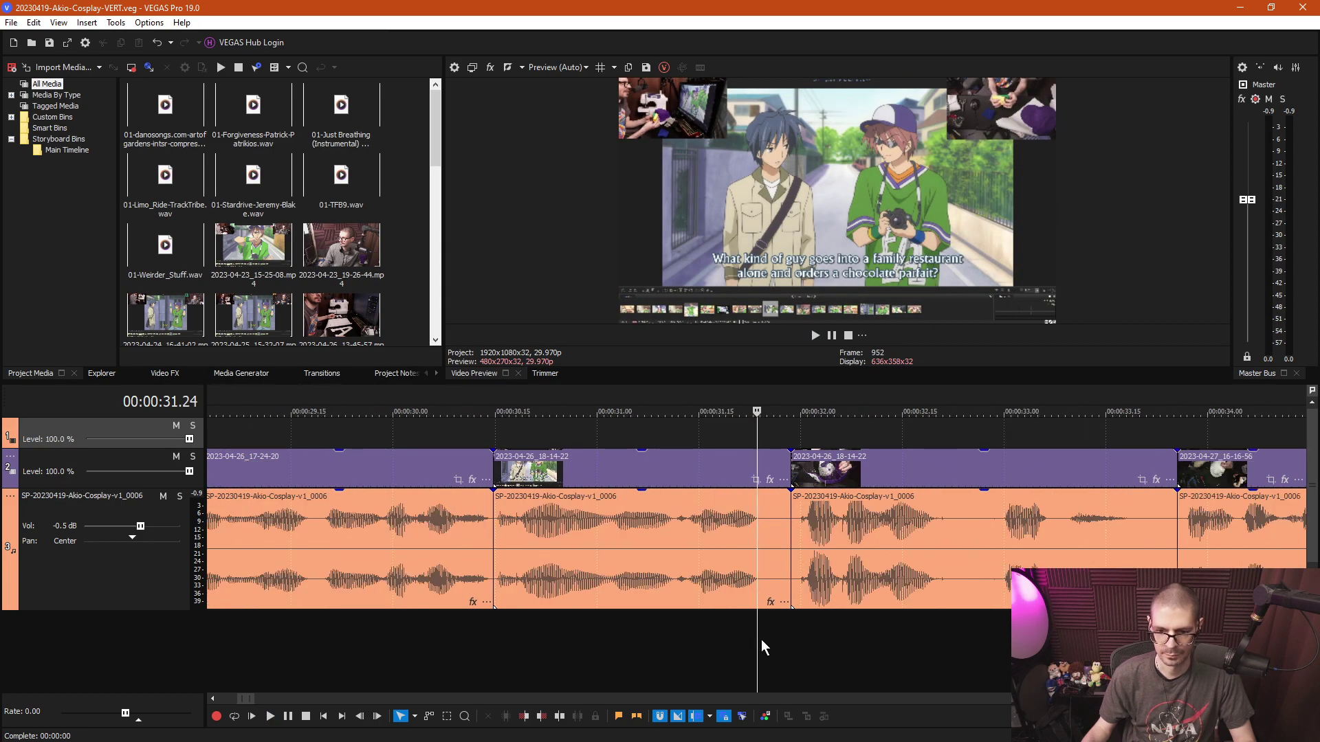
pyautogui.click(768, 635)
pyautogui.press('s')
pyautogui.scroll(2, 792, 629)
pyautogui.scroll(1, 792, 629)
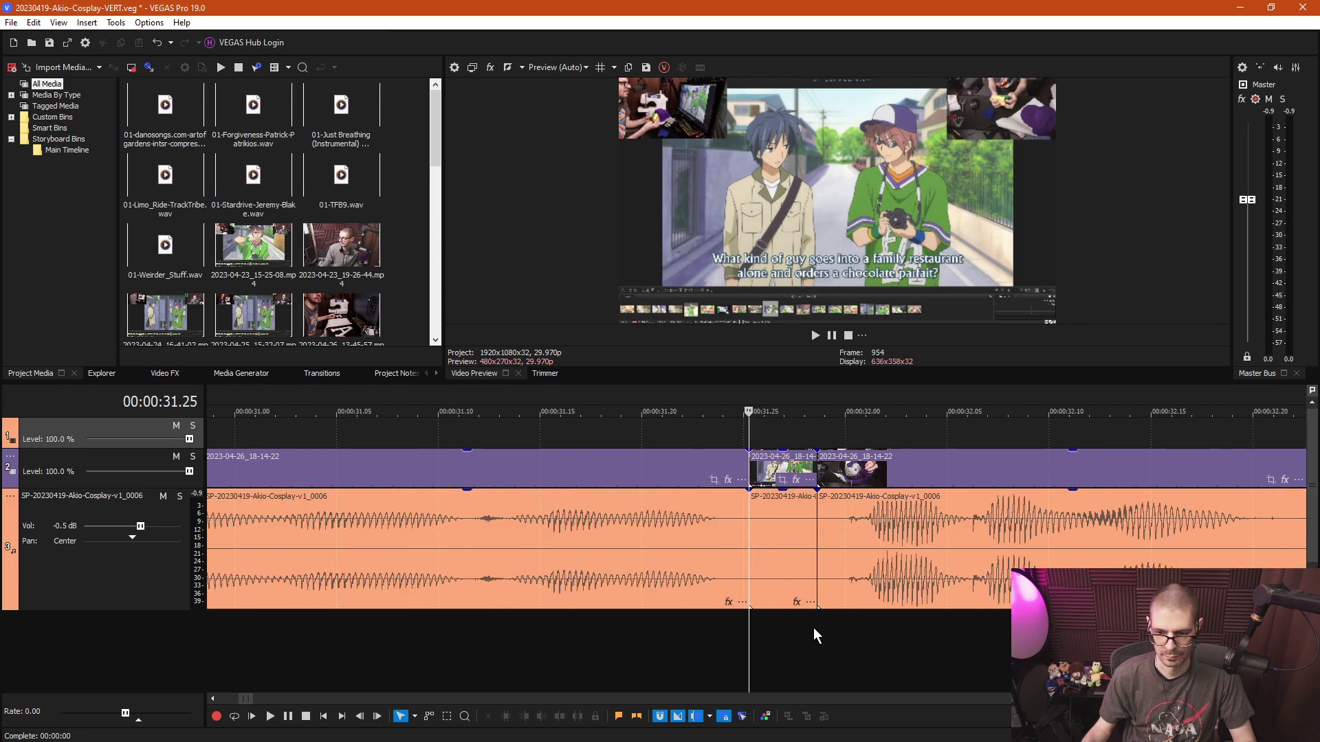
pyautogui.click(836, 634)
pyautogui.press('s')
pyautogui.press('d')
pyautogui.press('d')
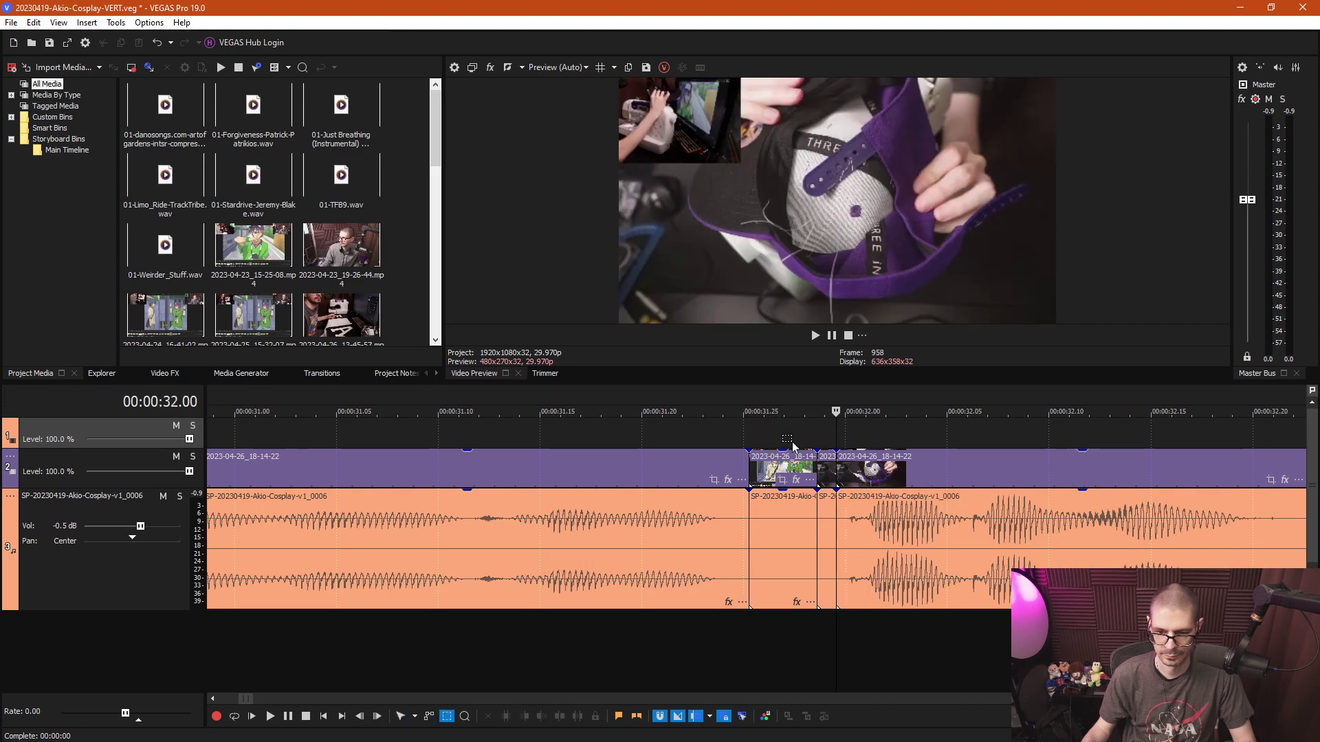
pyautogui.moveTo(791, 443); pyautogui.dragTo(831, 550)
pyautogui.press('Delete')
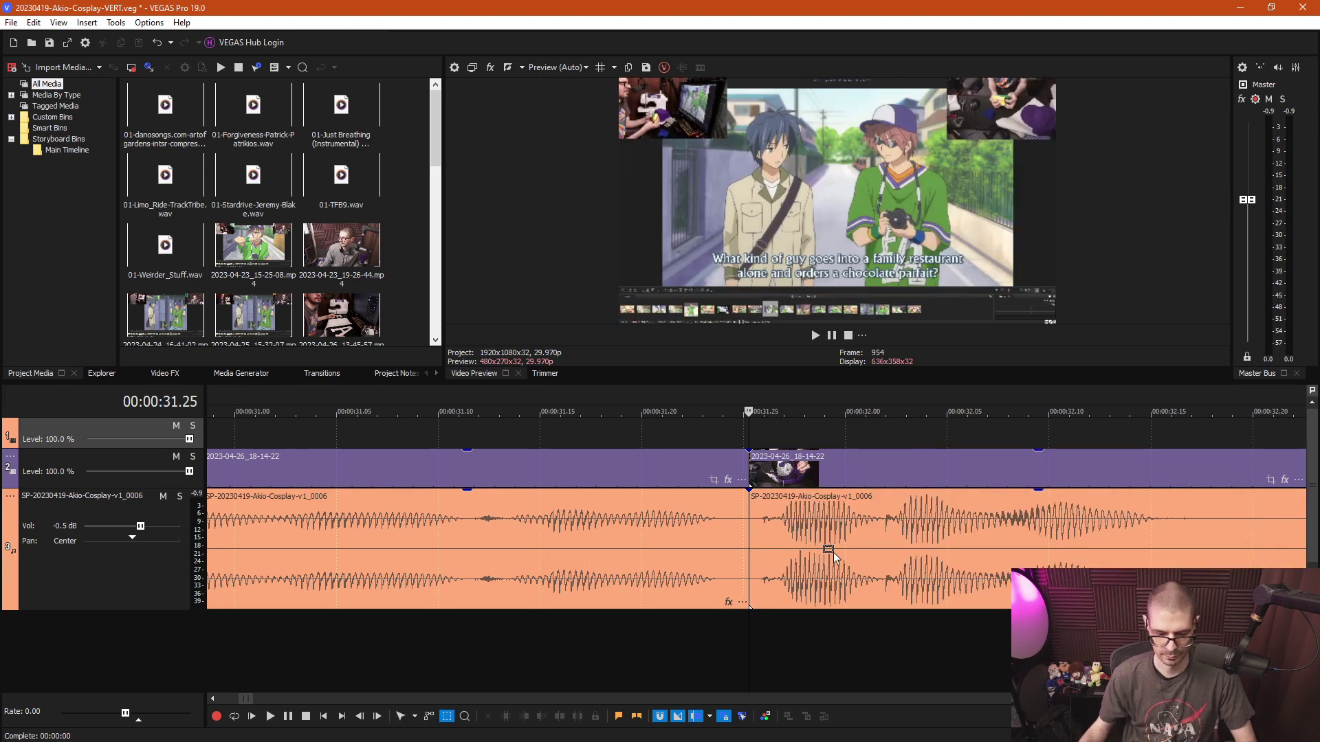
# Play on from 00:00:31.25, then delete the short 2023-04-27_18-06-03 clip and its audio, closing the gap.
pyautogui.scroll(-5, 852, 573)
pyautogui.press('space')
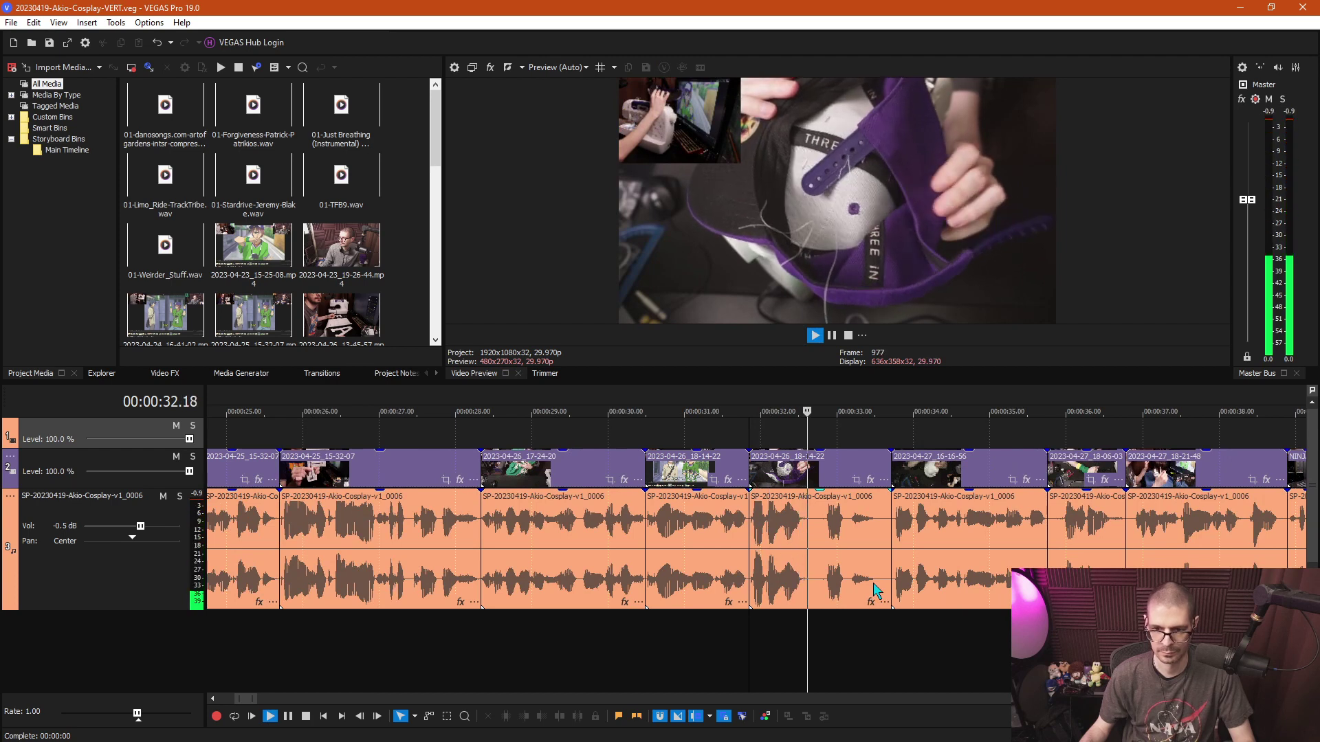
pyautogui.scroll(3, 874, 589)
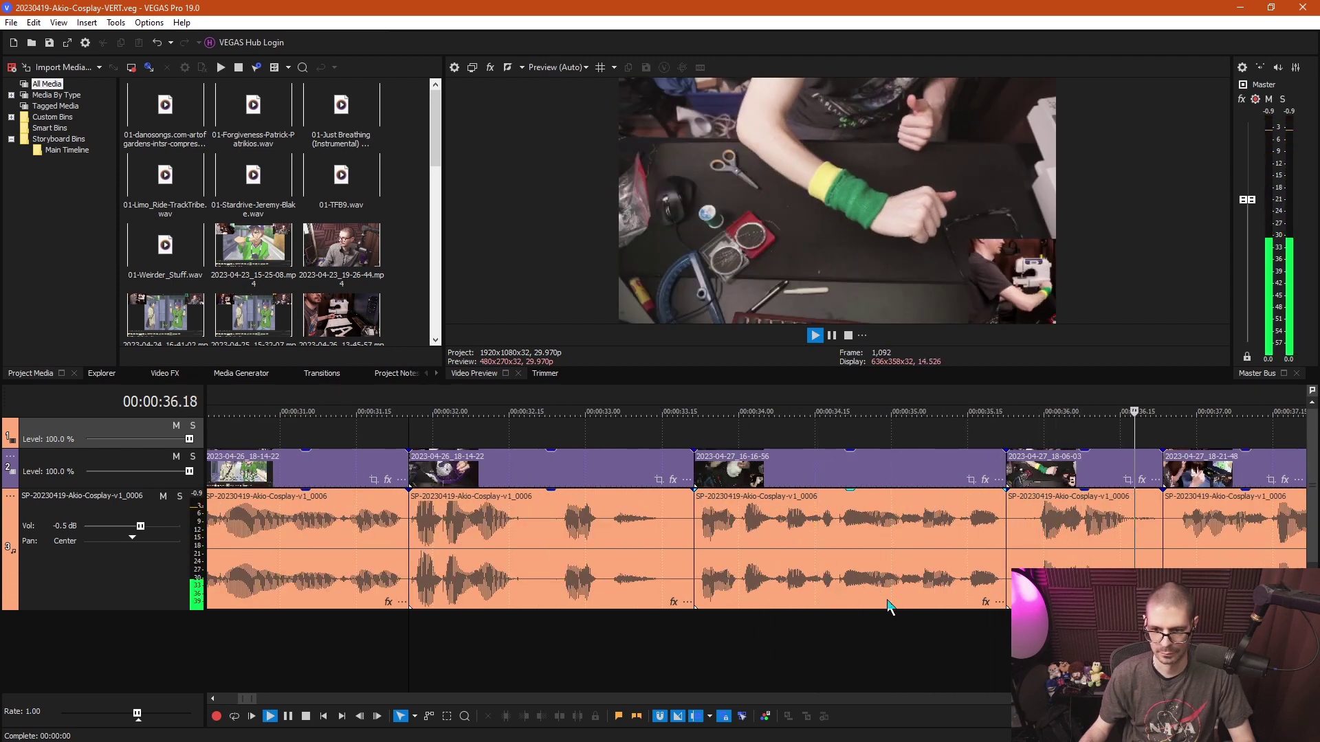
pyautogui.scroll(-3, 868, 608)
pyautogui.scroll(-2, 859, 608)
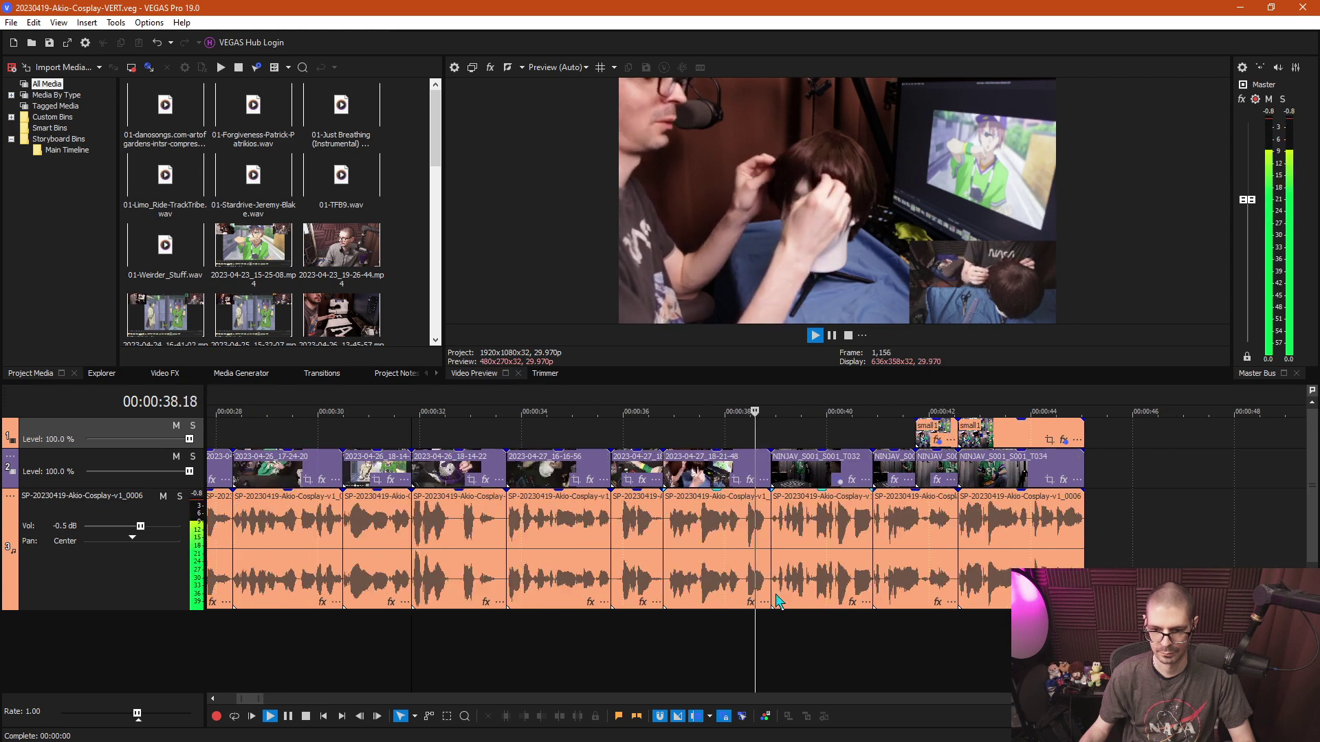
pyautogui.press('space')
pyautogui.click(636, 556)
pyautogui.scroll(4, 702, 576)
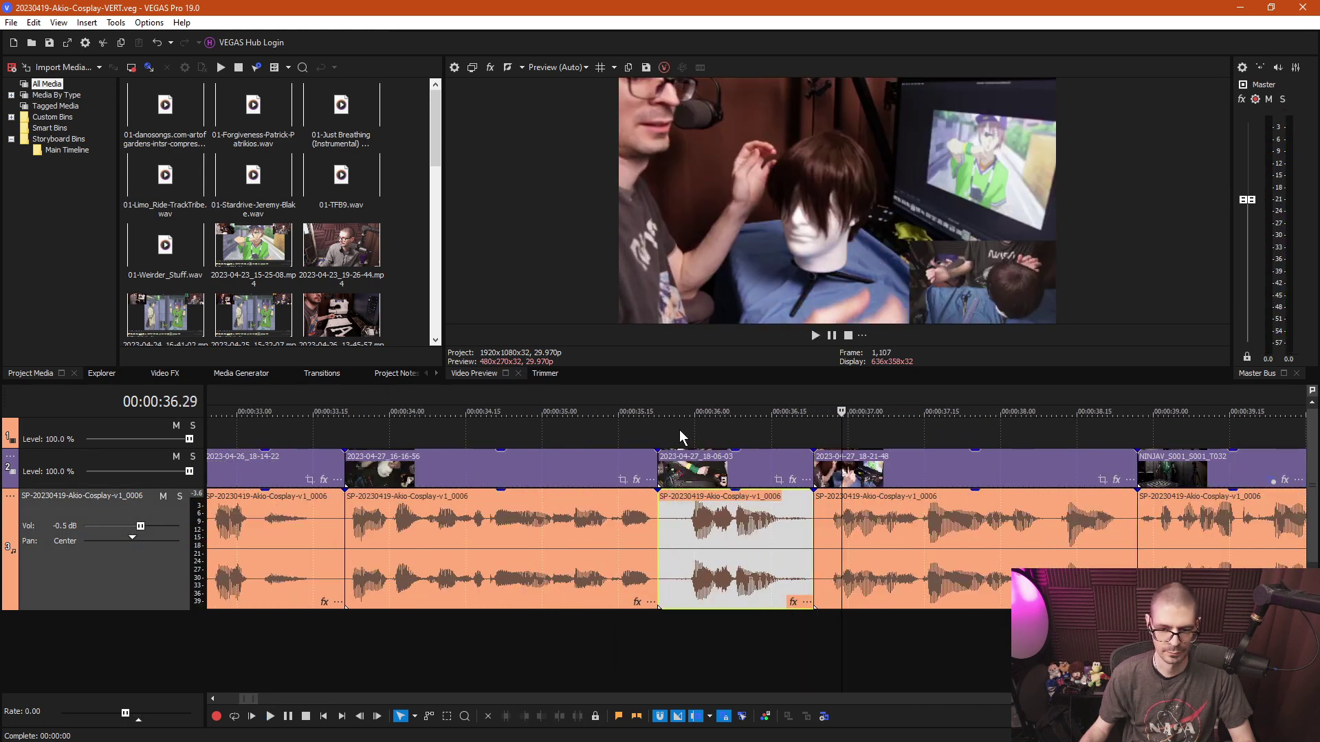
pyautogui.press('space')
pyautogui.press('space')
pyautogui.hotkey('ctrl', 'd')
pyautogui.hotkey('ctrl', 'd')
pyautogui.moveTo(690, 427); pyautogui.dragTo(743, 531)
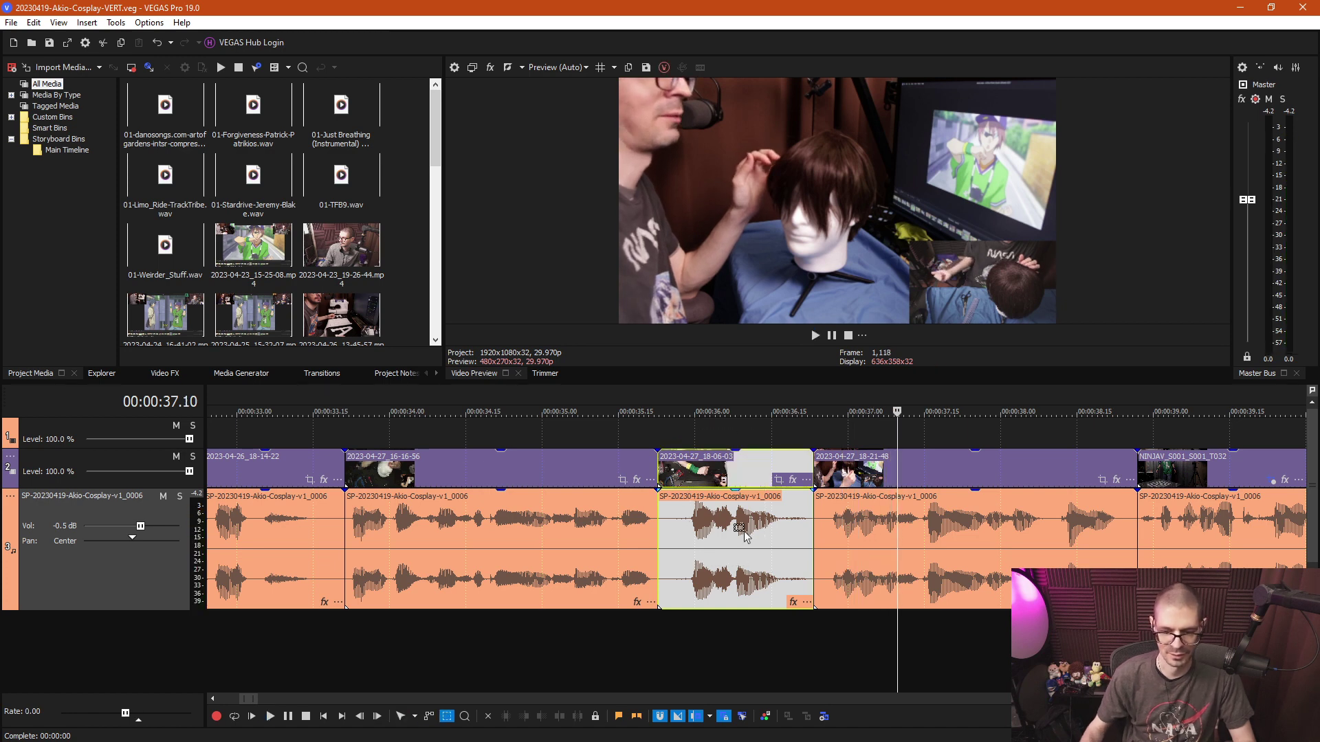
pyautogui.press('Delete')
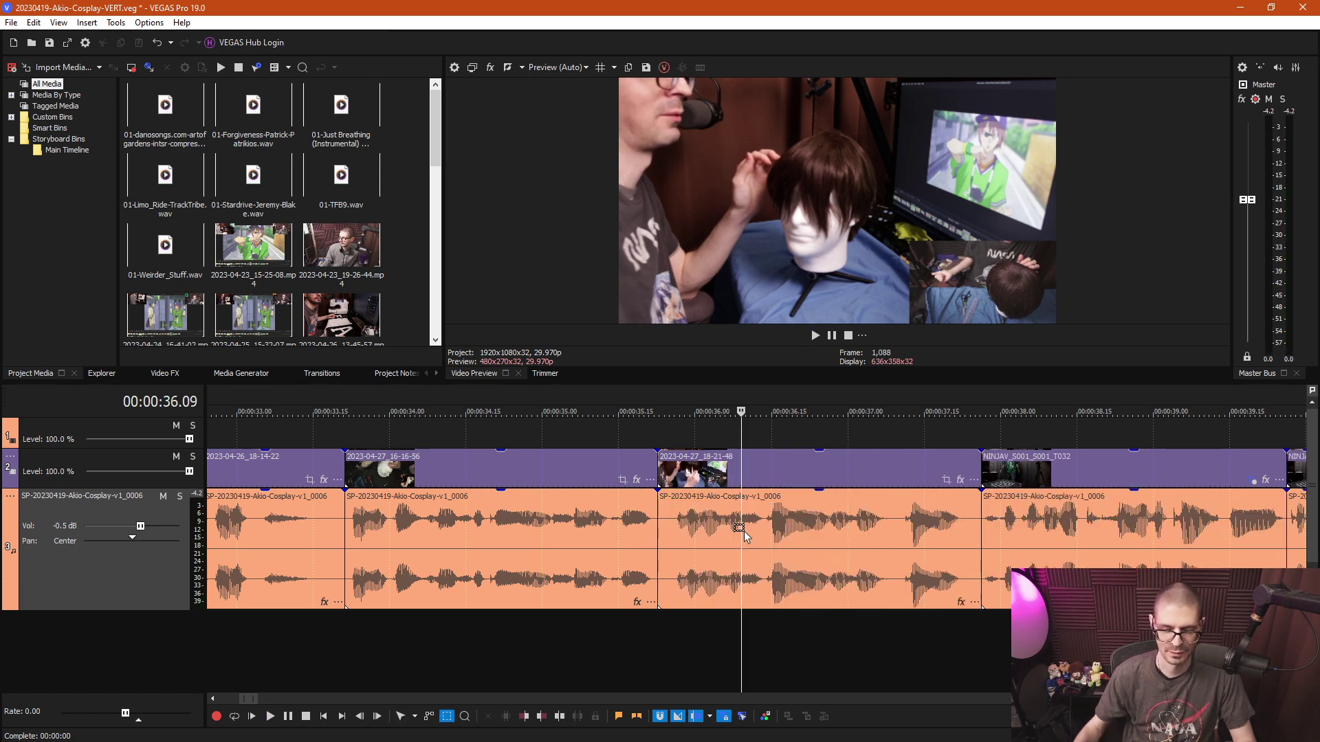
# Split the 2023-04-27_18-21-48 clip and its audio at 00:00:35.25 and delete the sliver before it, closing the gap.
pyautogui.click(671, 636)
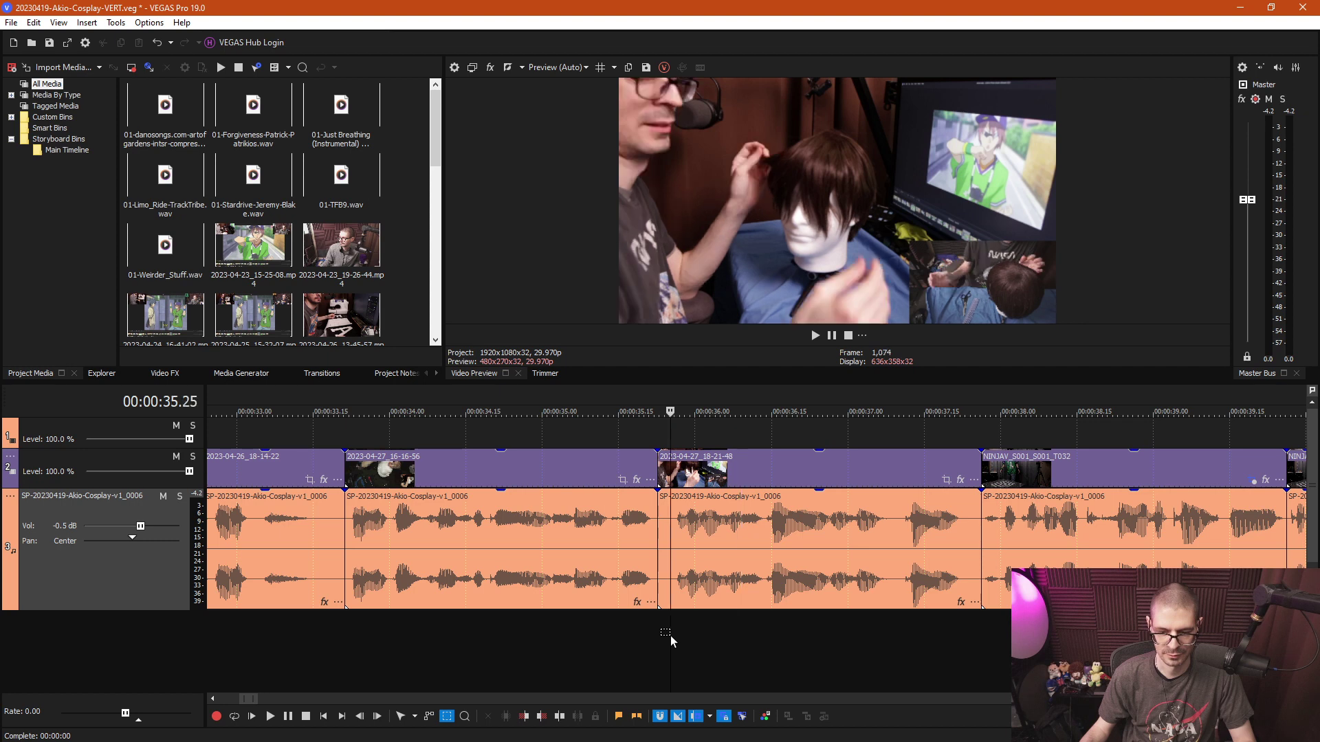
pyautogui.hotkey('ctrl', 'd')
pyautogui.press('Up')
pyautogui.press('s')
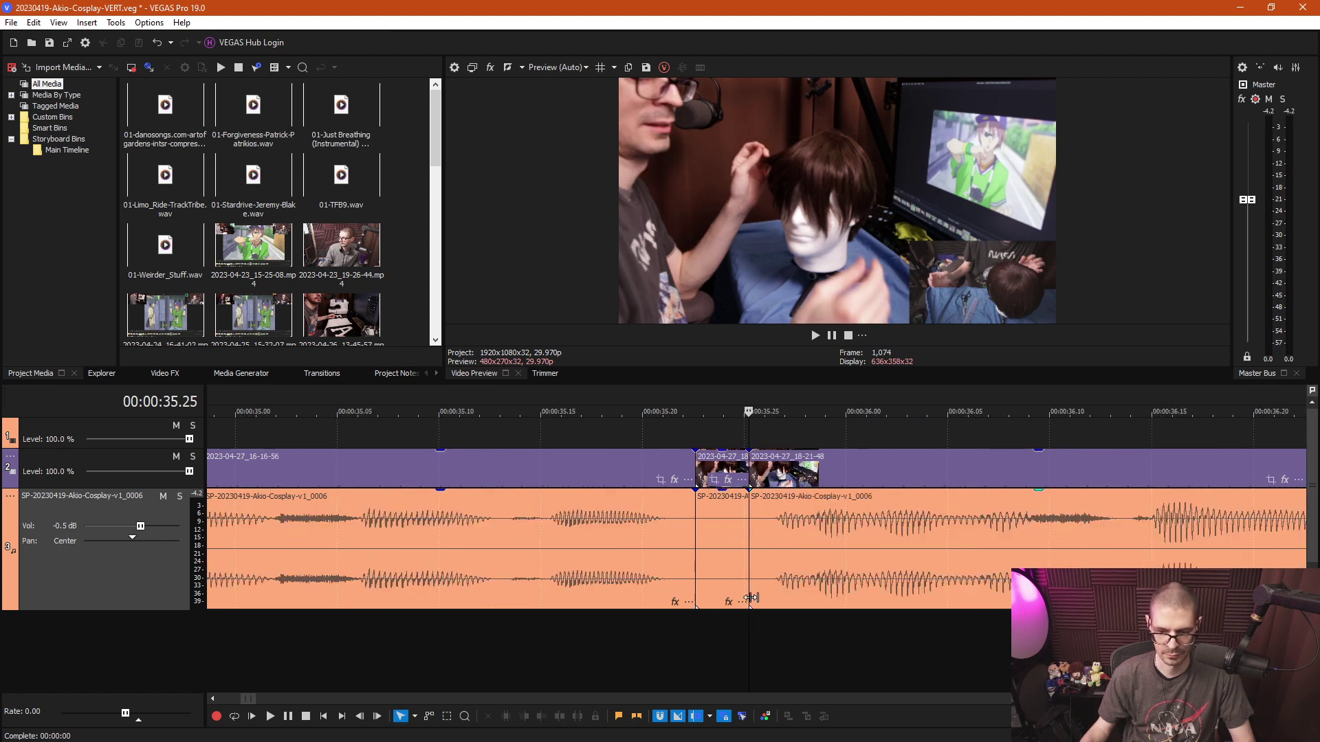
pyautogui.click(727, 555)
pyautogui.press('Delete')
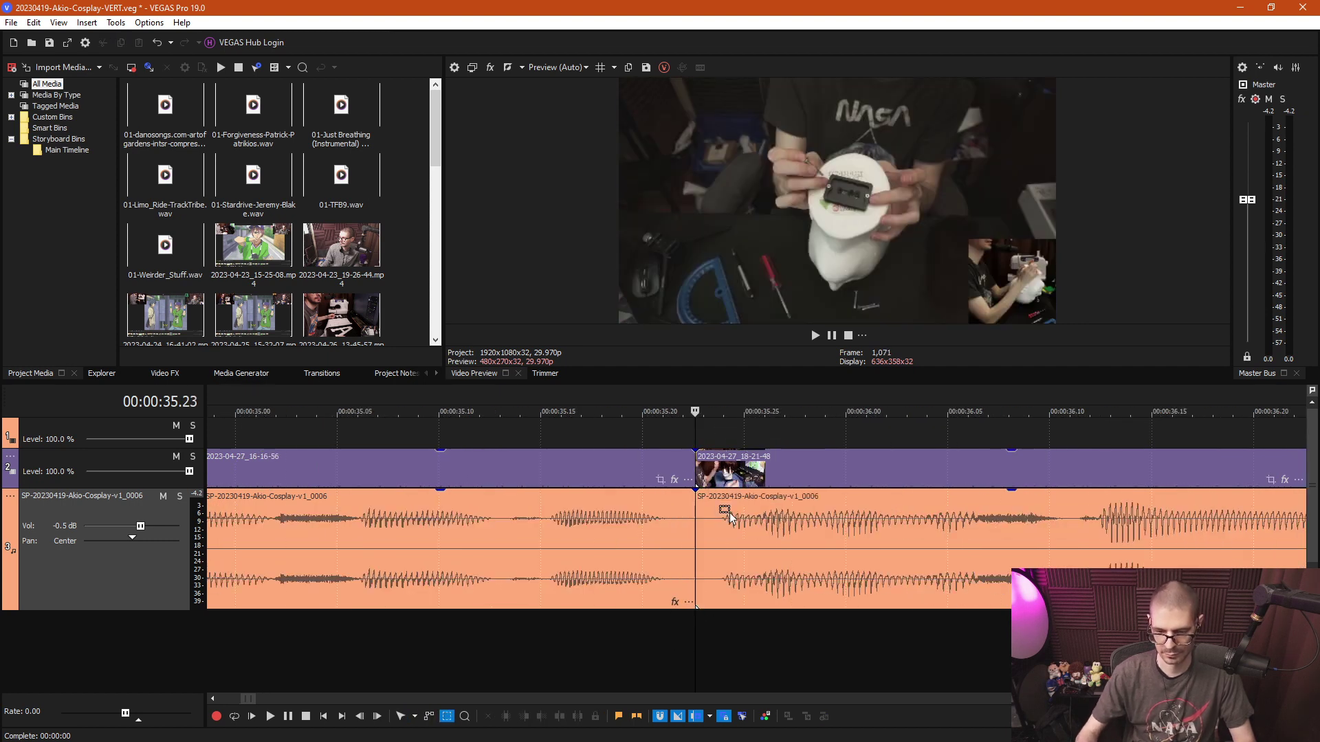
# Play the wig section from 00:00:35.23 into the first NINJAV_S001_S001_T032 clip to review the narration and pacing.
pyautogui.hotkey('ctrl', 'd')
pyautogui.press('Down')
pyautogui.press('Down')
pyautogui.press('Down')
pyautogui.press('Down')
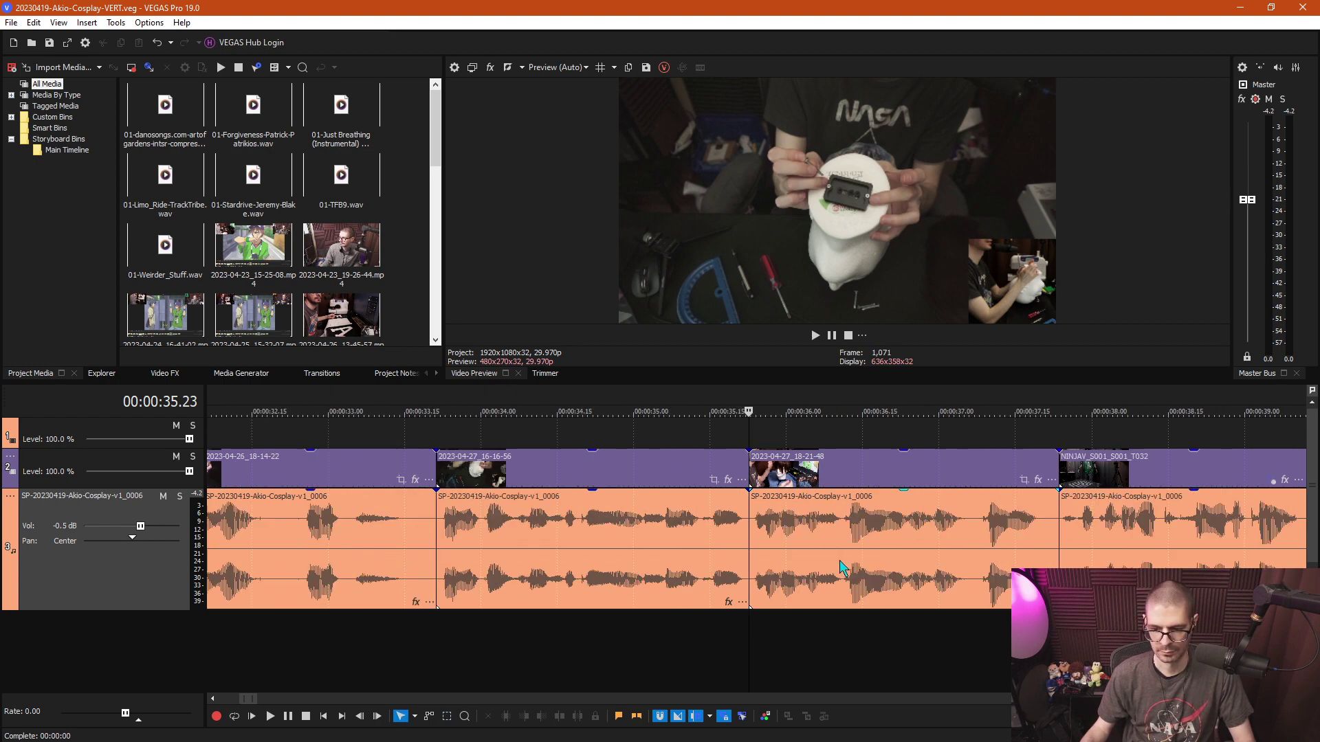
pyautogui.press('space')
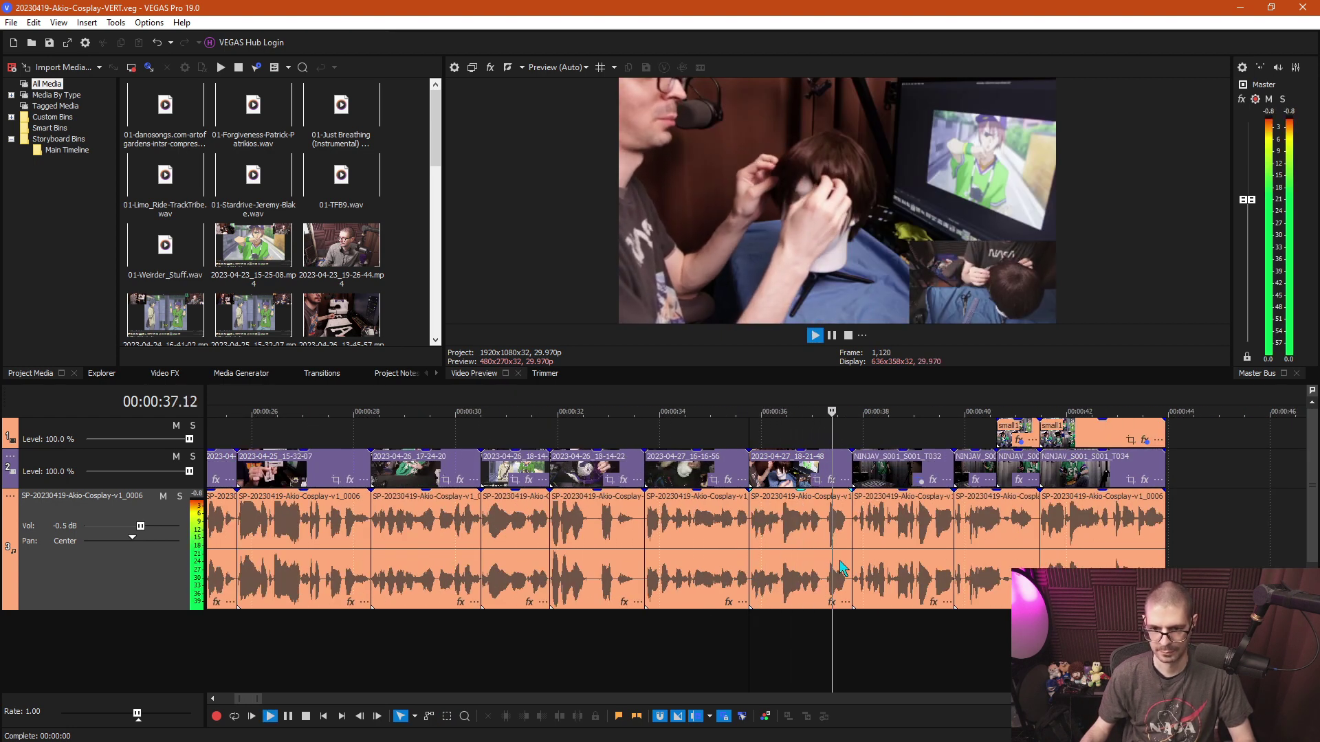
pyautogui.press('Up')
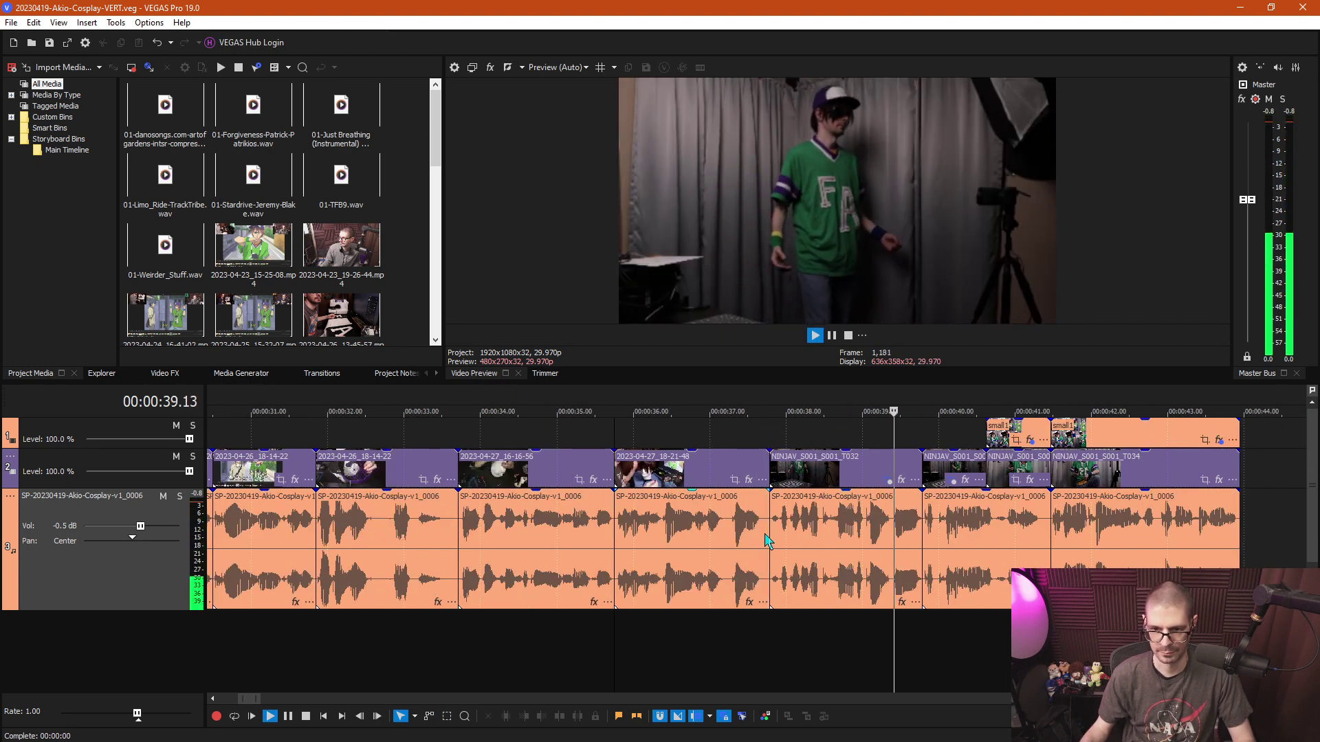
pyautogui.press('Return')
# Check the video effects and pan/crop settings of the first NINJAV_S001_S001_T032 clip without adding any effect.
pyautogui.click(879, 466)
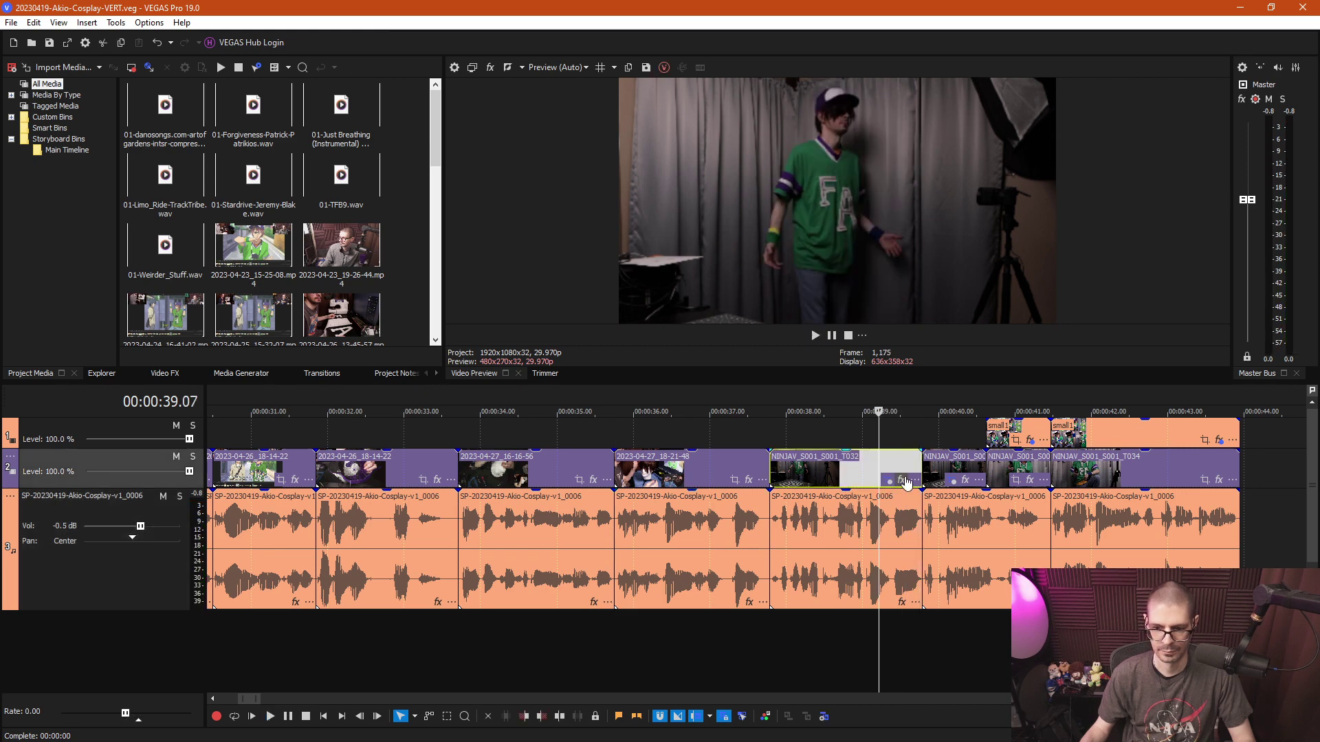
pyautogui.click(906, 481)
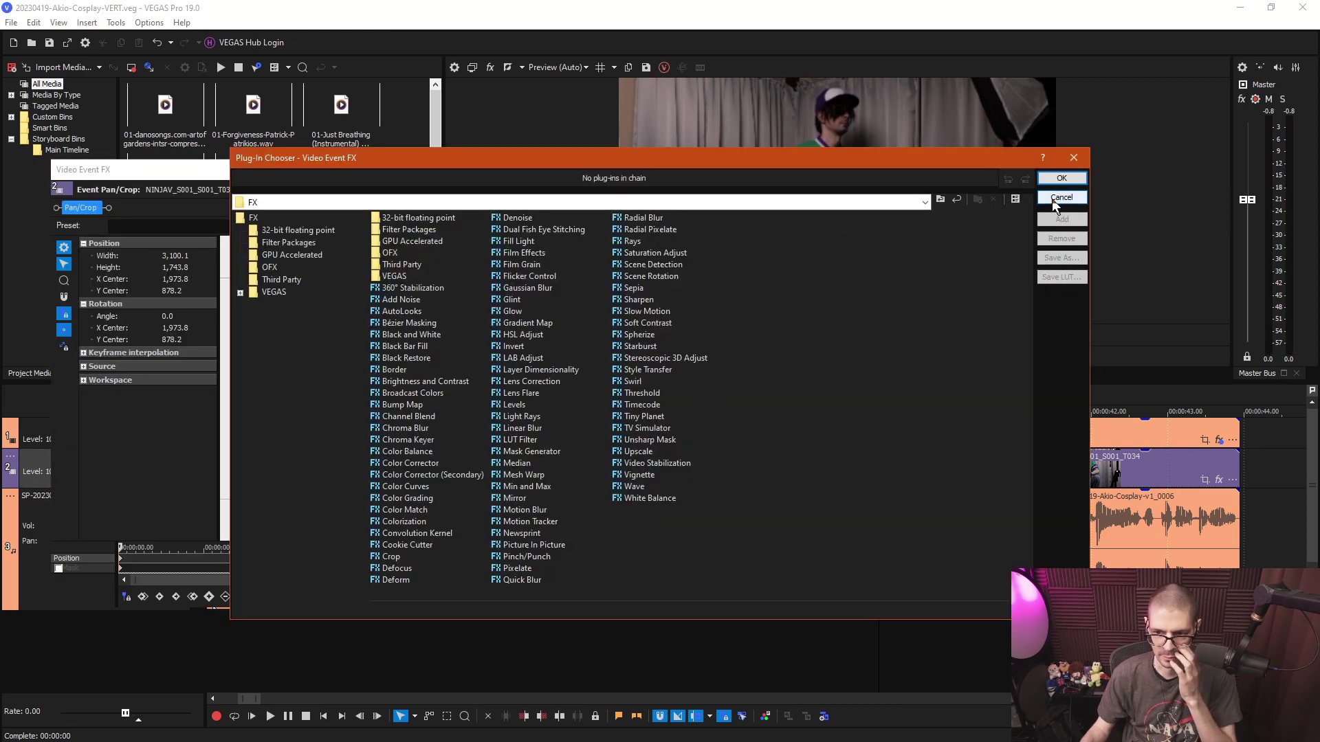
pyautogui.click(1052, 199)
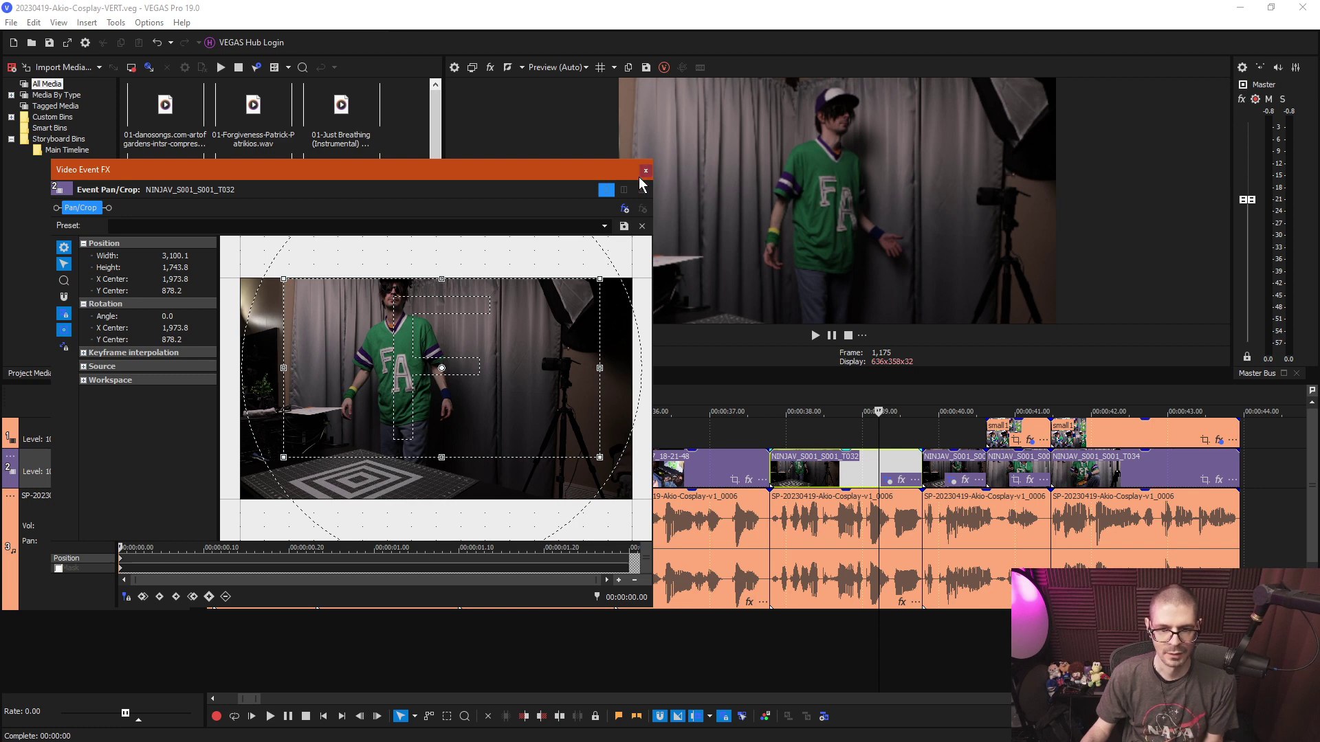
pyautogui.click(646, 170)
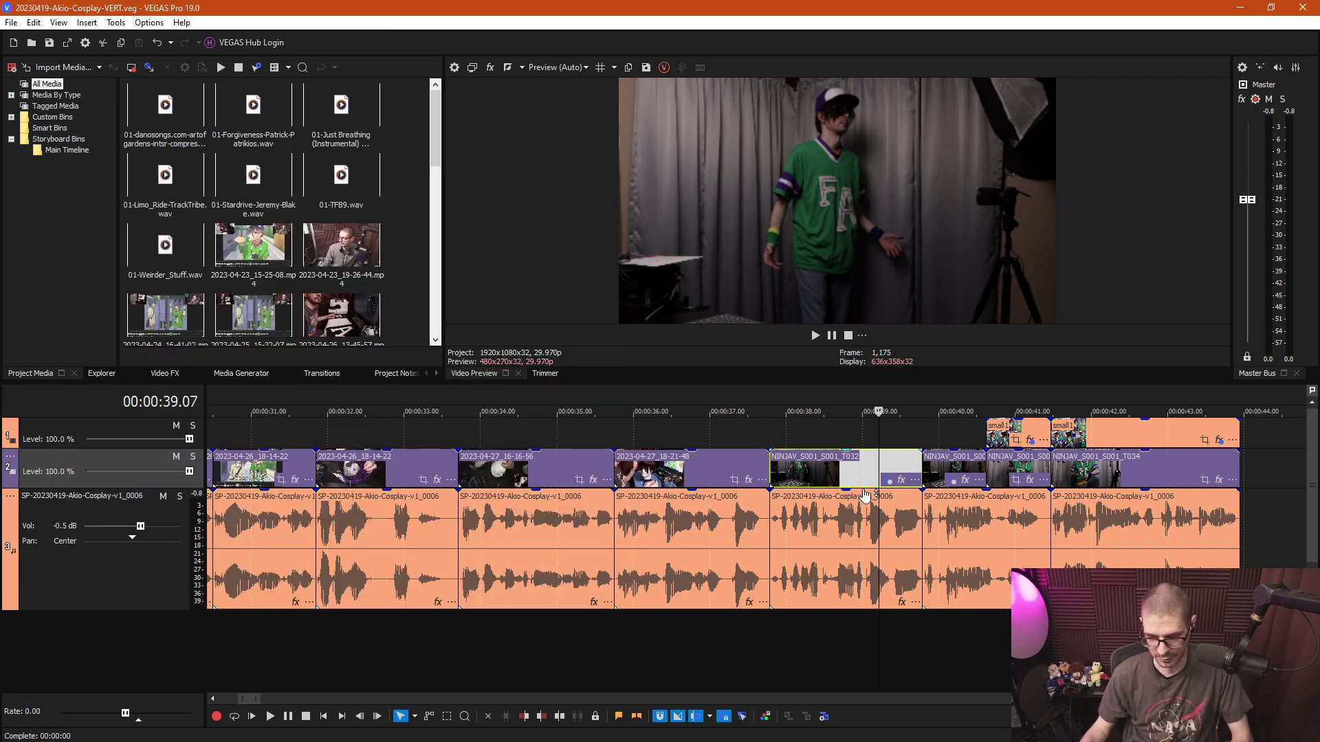
# Play on into the last clip, then delete the first NINJAV_S001_S001_T032 clip and its audio, closing the gap.
pyautogui.press('space')
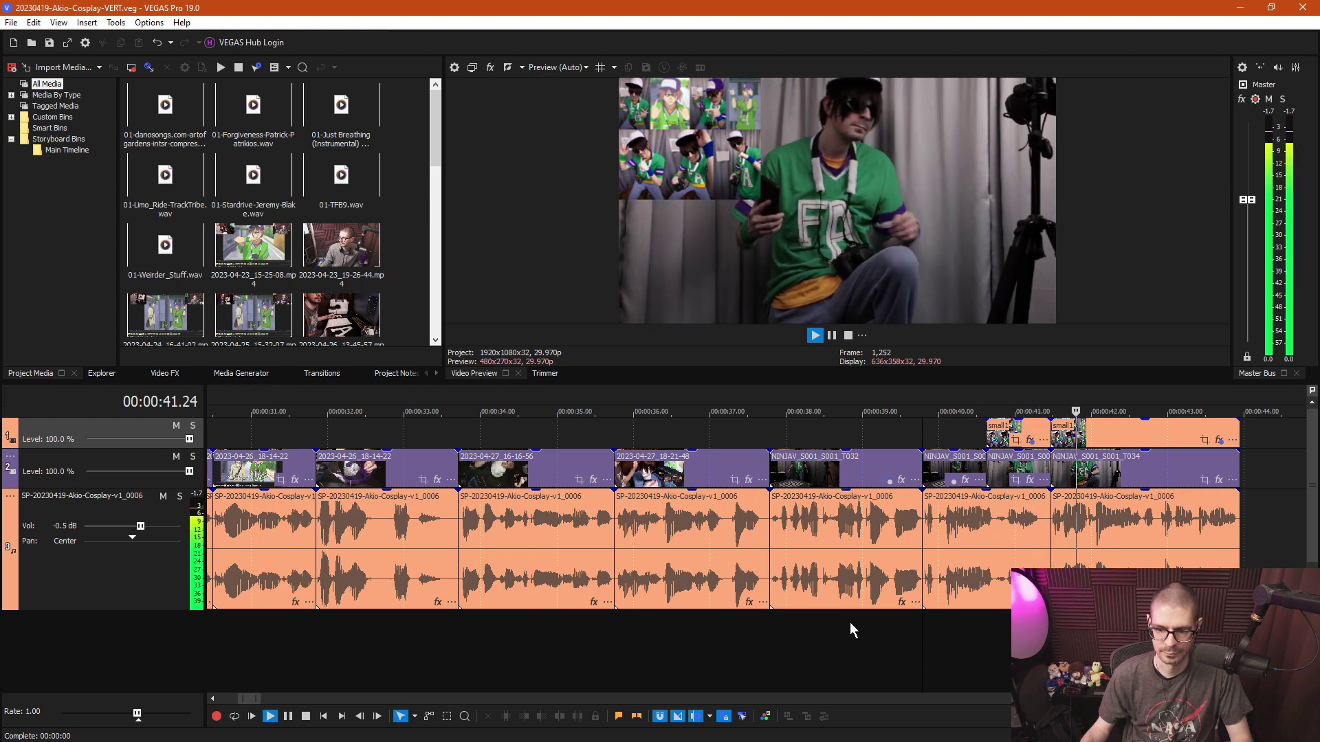
pyautogui.press('space')
pyautogui.press('d')
pyautogui.press('d')
pyautogui.moveTo(885, 622); pyautogui.dragTo(760, 348)
pyautogui.moveTo(794, 352); pyautogui.dragTo(798, 347)
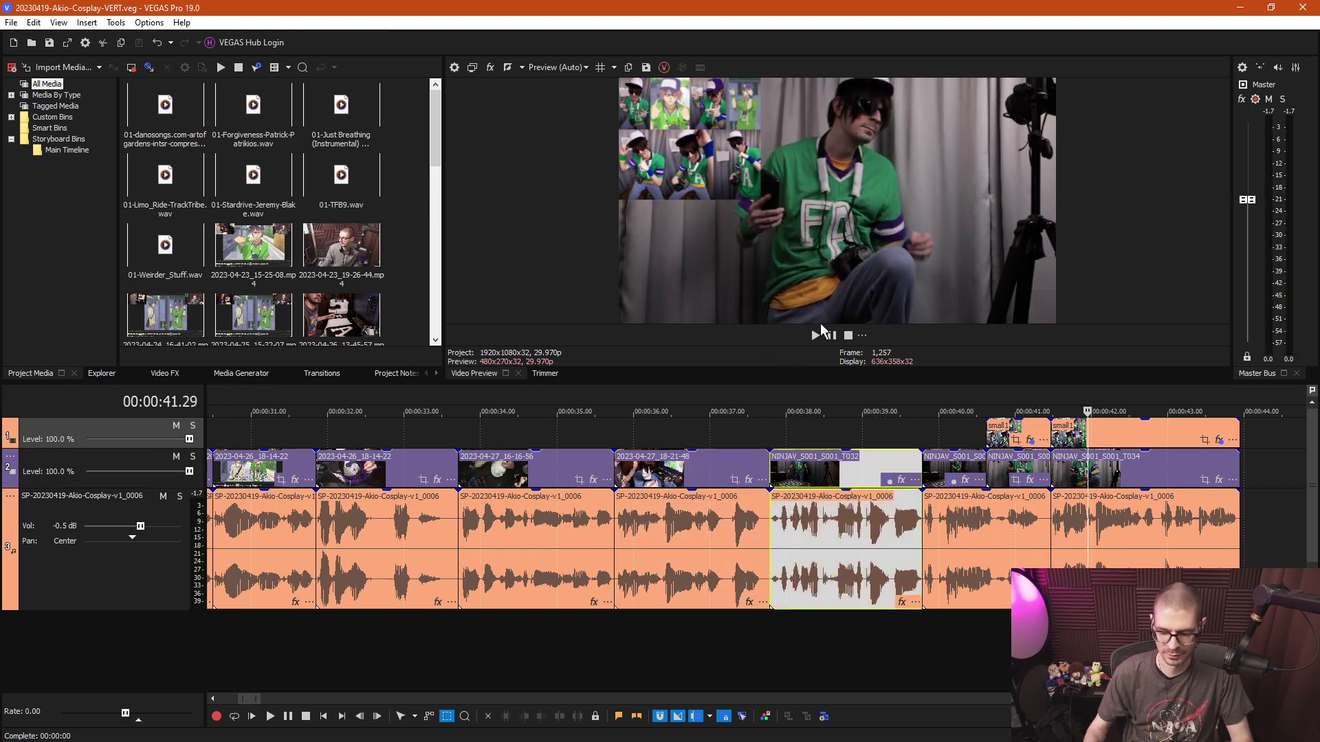
pyautogui.press('Delete')
# Split the video and audio at 00:00:37.20, delete the pause before the next cut with the gap closed, and play to the end.
pyautogui.click(756, 435)
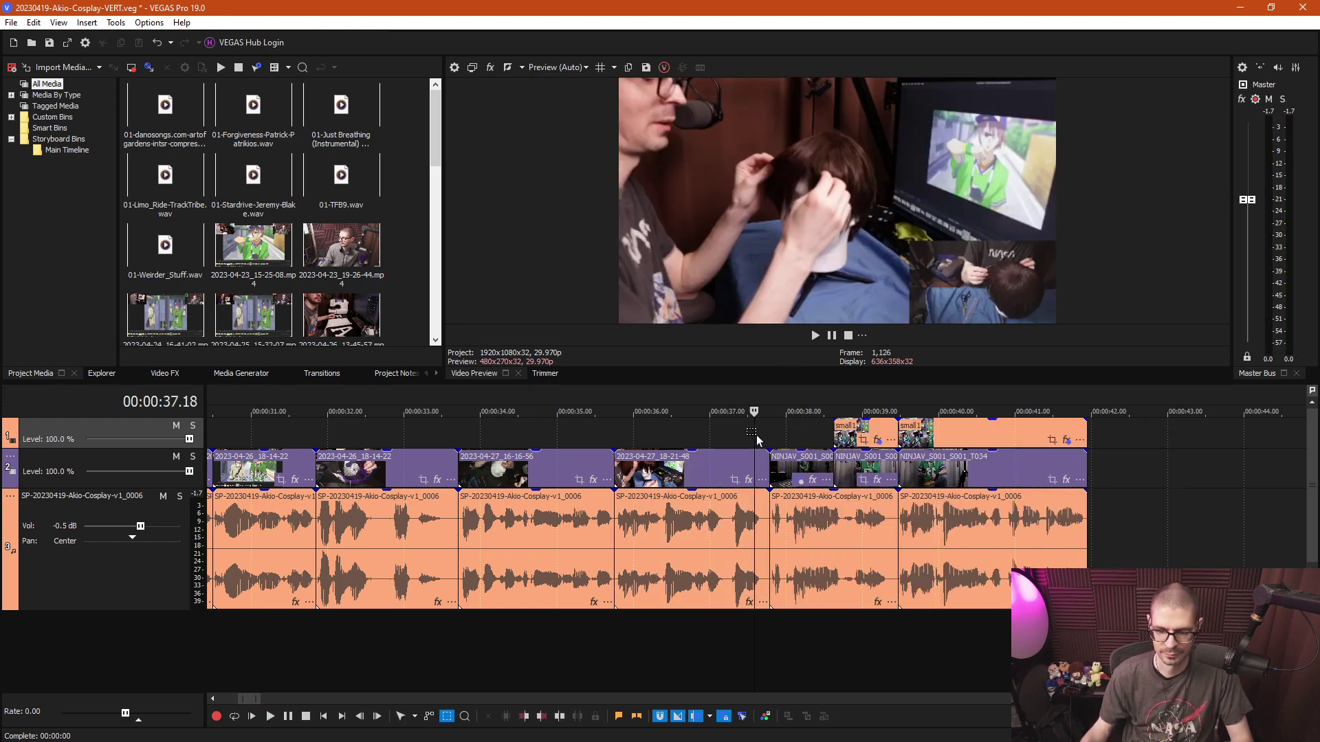
pyautogui.scroll(5, 761, 454)
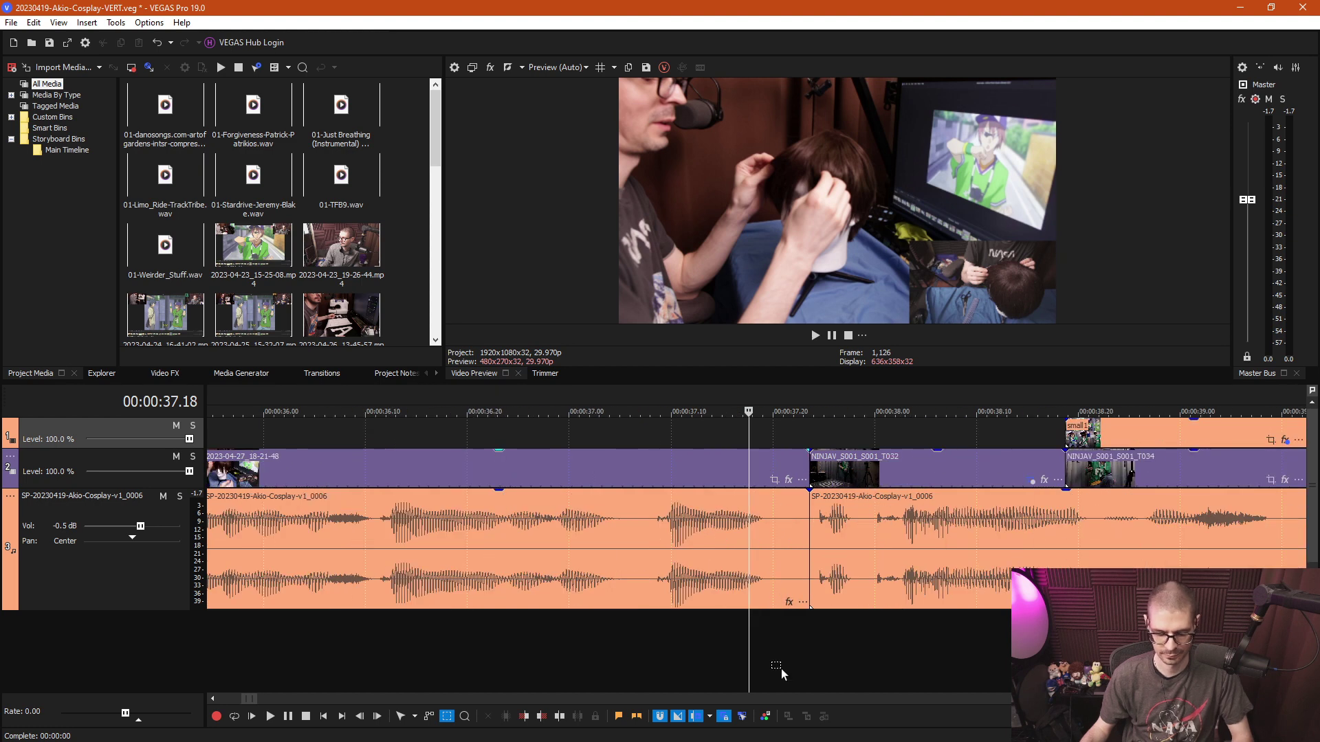
pyautogui.click(772, 653)
pyautogui.press('s')
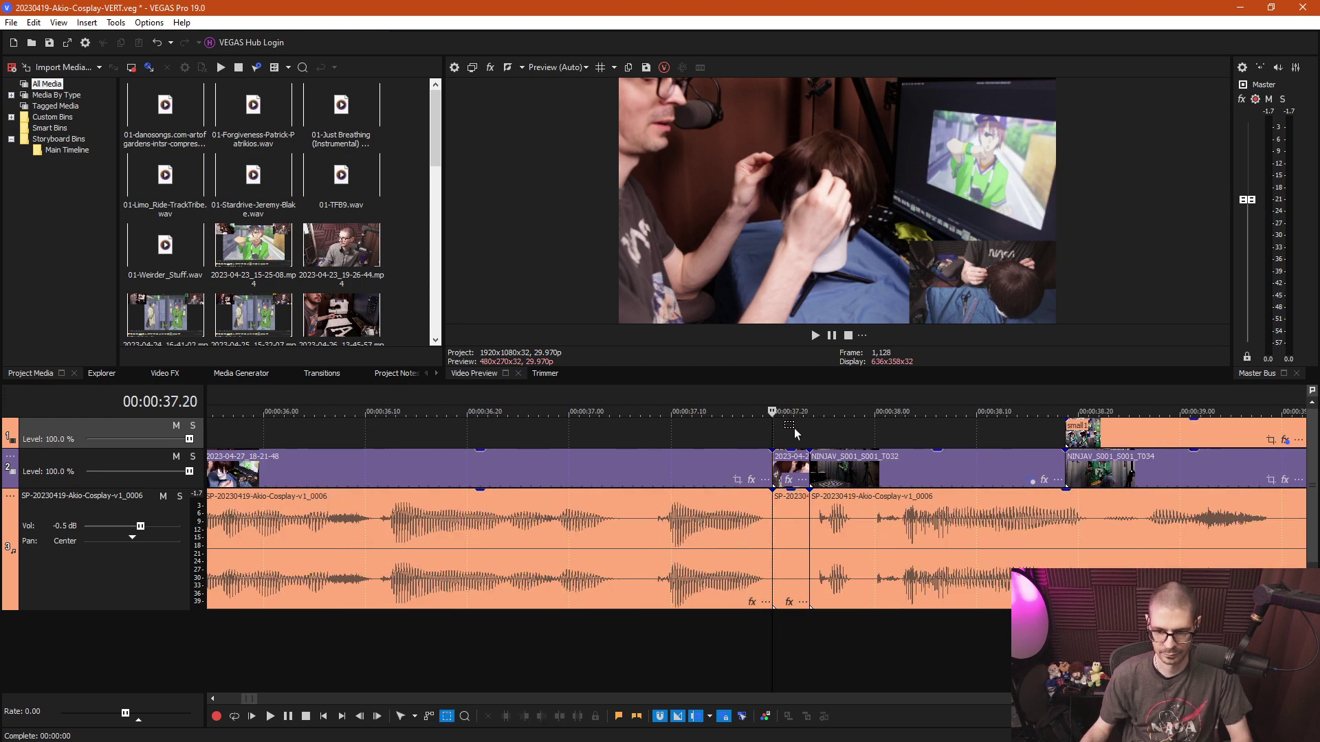
pyautogui.click(790, 471)
pyautogui.press('Delete')
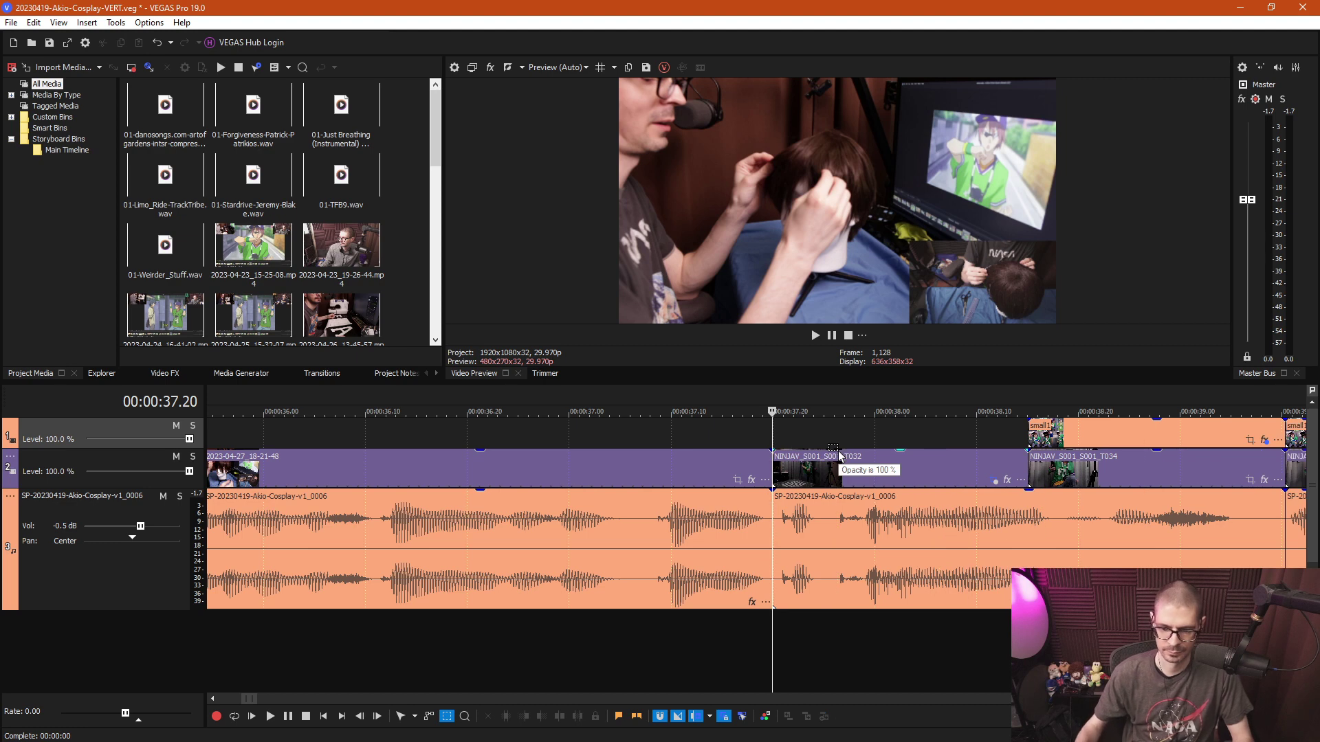
pyautogui.press('space')
pyautogui.scroll(-5, 886, 512)
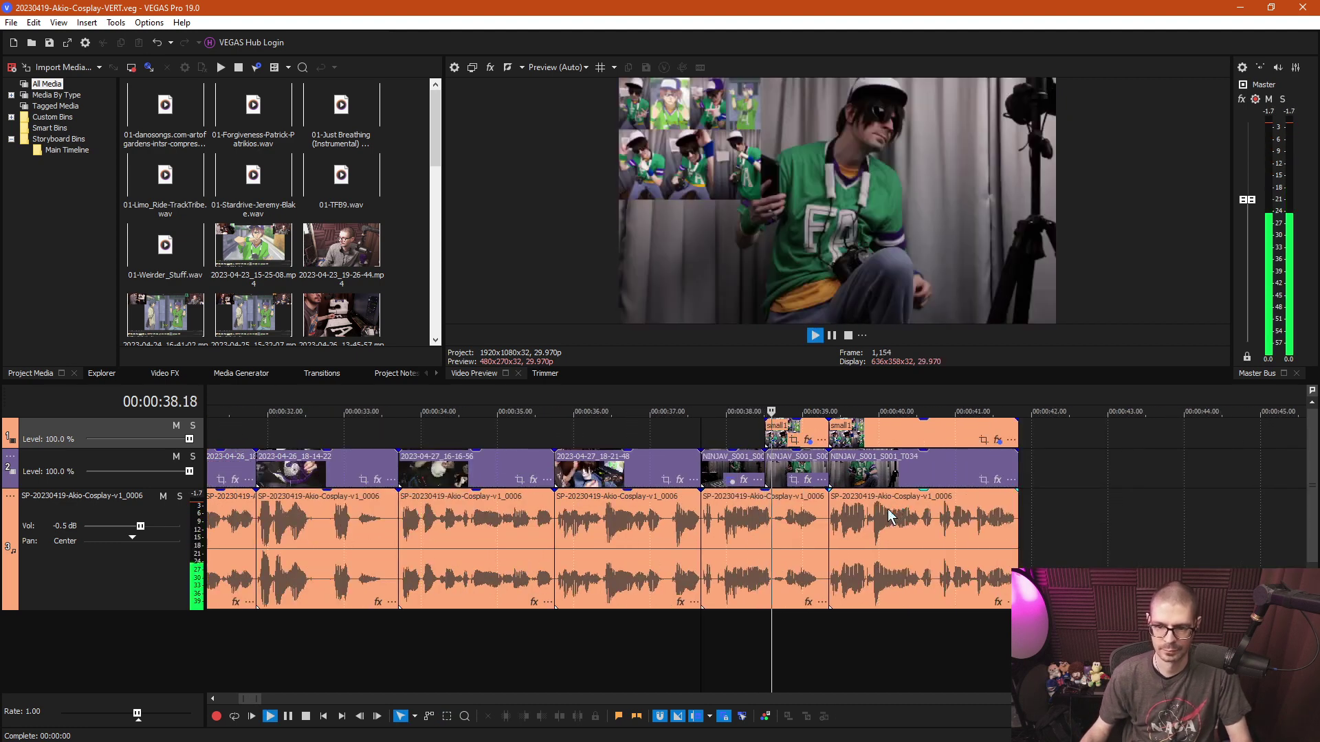
pyautogui.scroll(-2, 889, 515)
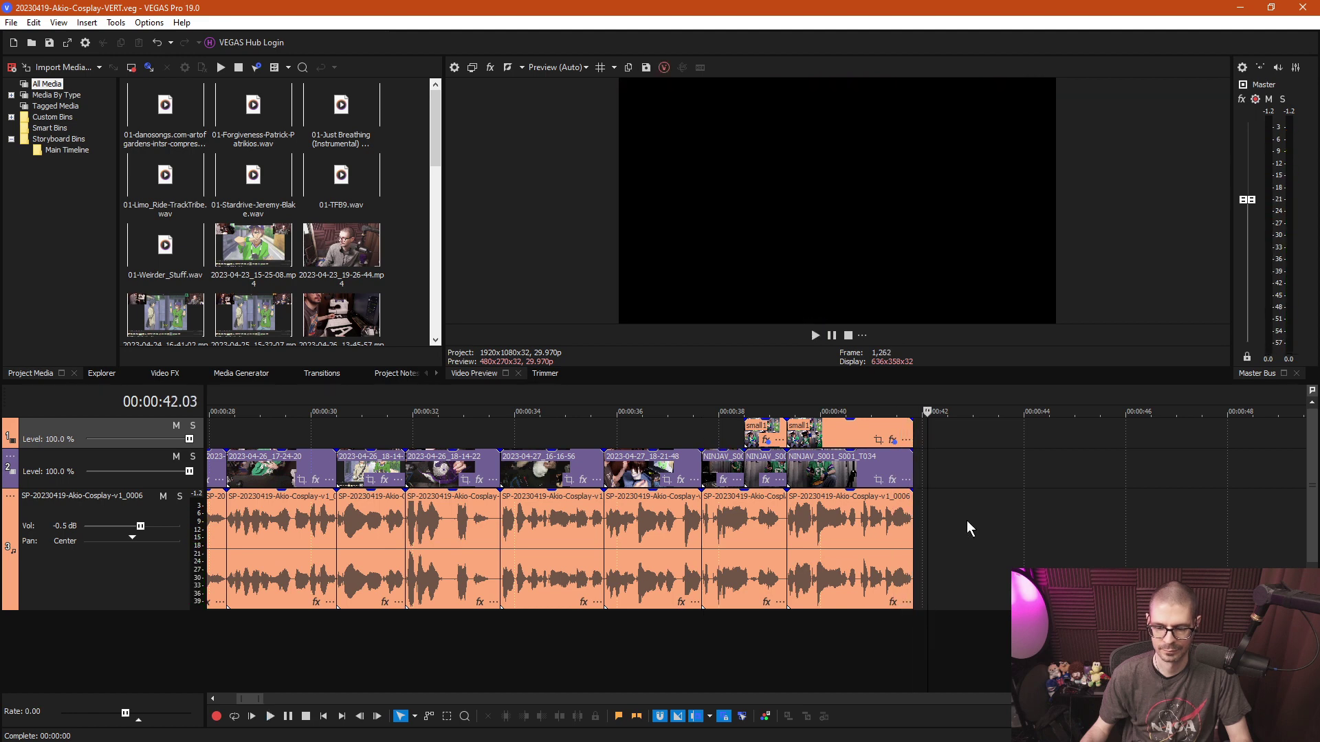
# Try to extend the last video clip past the end of the narration to about 00:00:47.
pyautogui.click(910, 463)
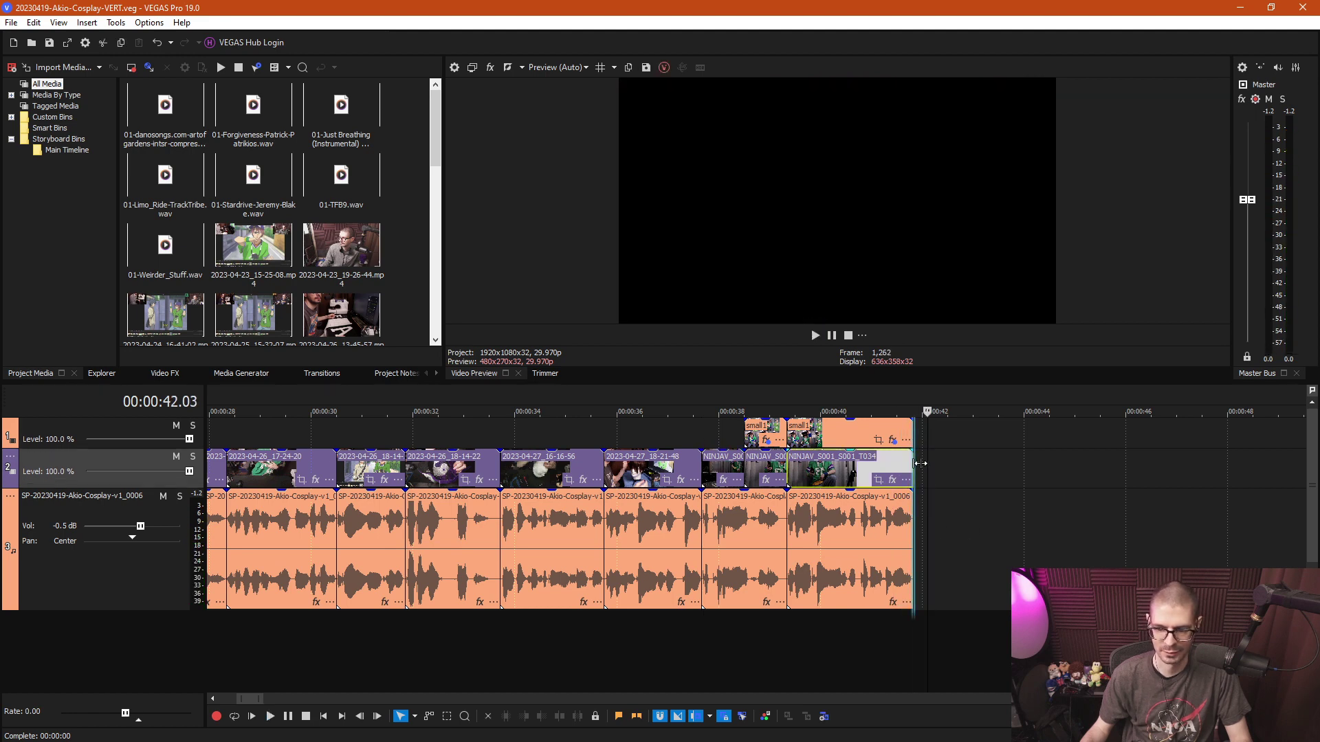
pyautogui.moveTo(919, 464); pyautogui.dragTo(1179, 463)
pyautogui.scroll(-4, 1017, 474)
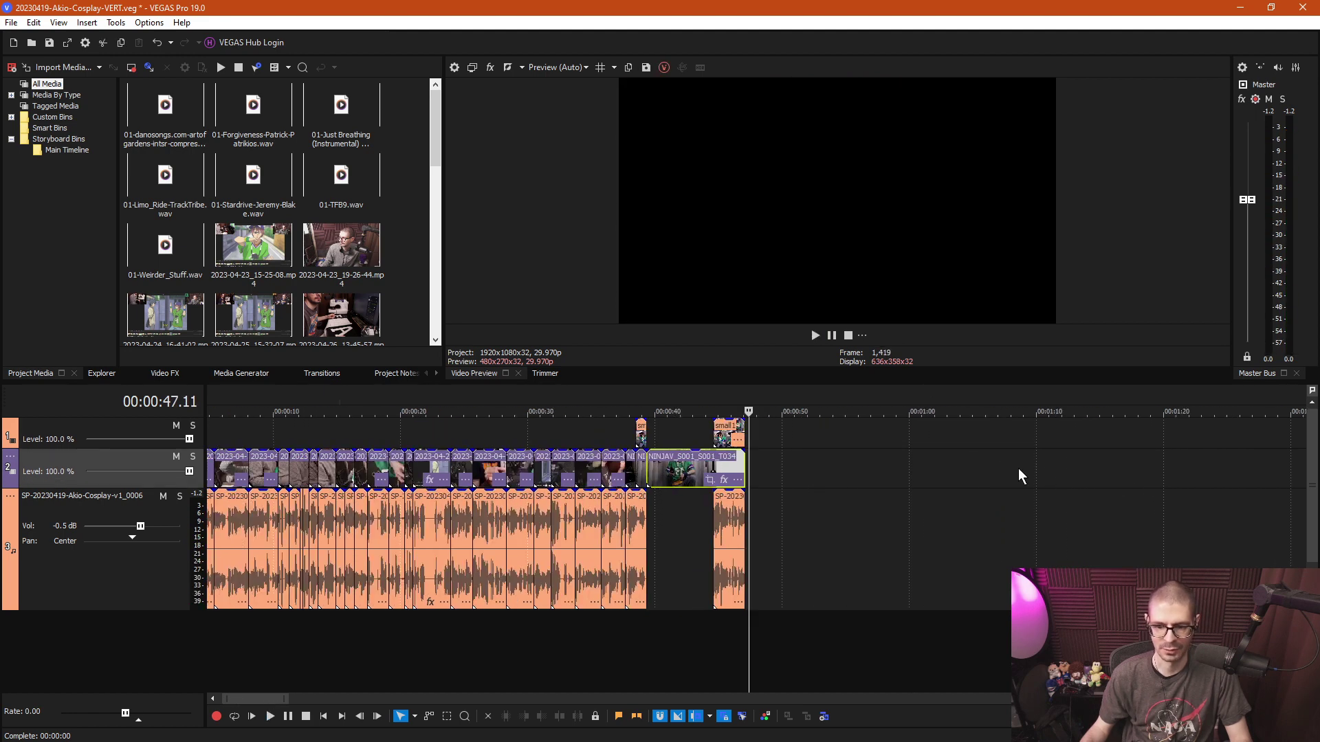
pyautogui.hotkey('ctrl', 'z')
pyautogui.hotkey('ctrl', 'z')
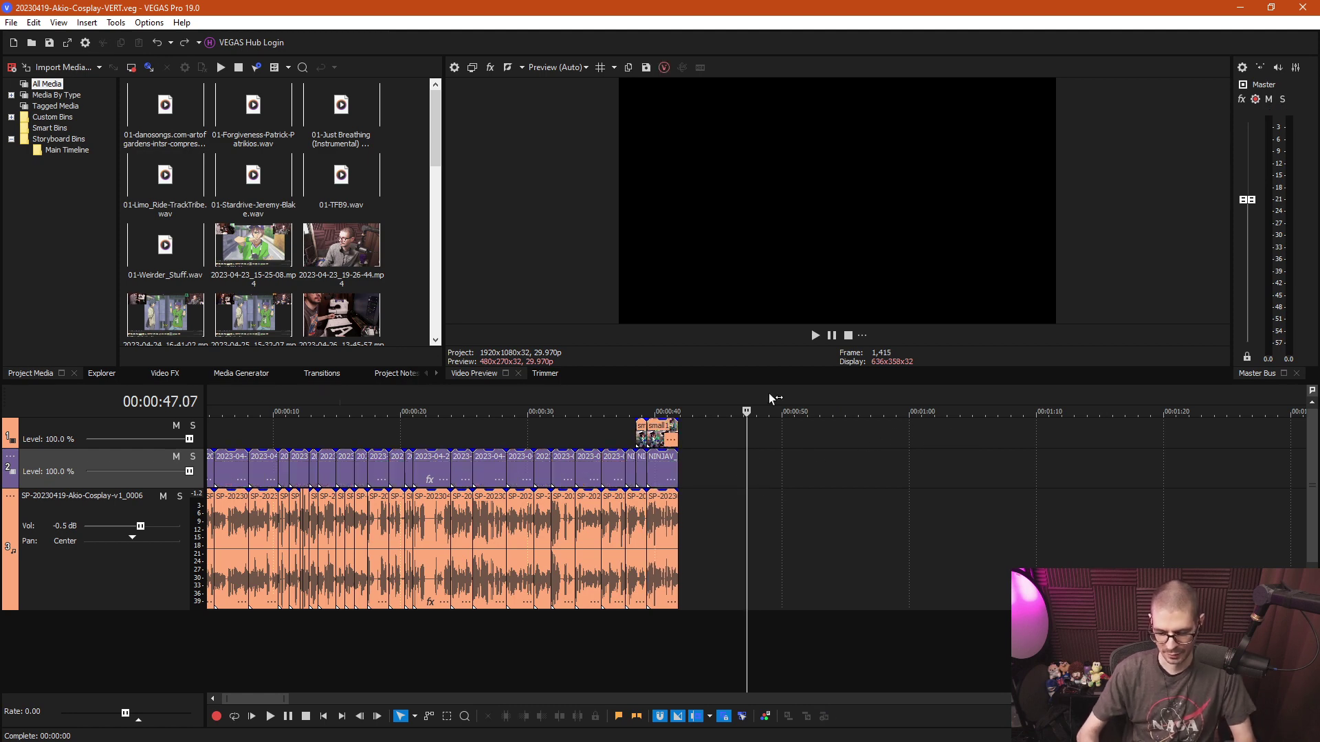
# With auto ripple off, extend the last NINJAV_S001_S001_T034 clip, split it at about 00:01:05, and delete the part before the split.
pyautogui.moveTo(678, 467); pyautogui.dragTo(996, 474)
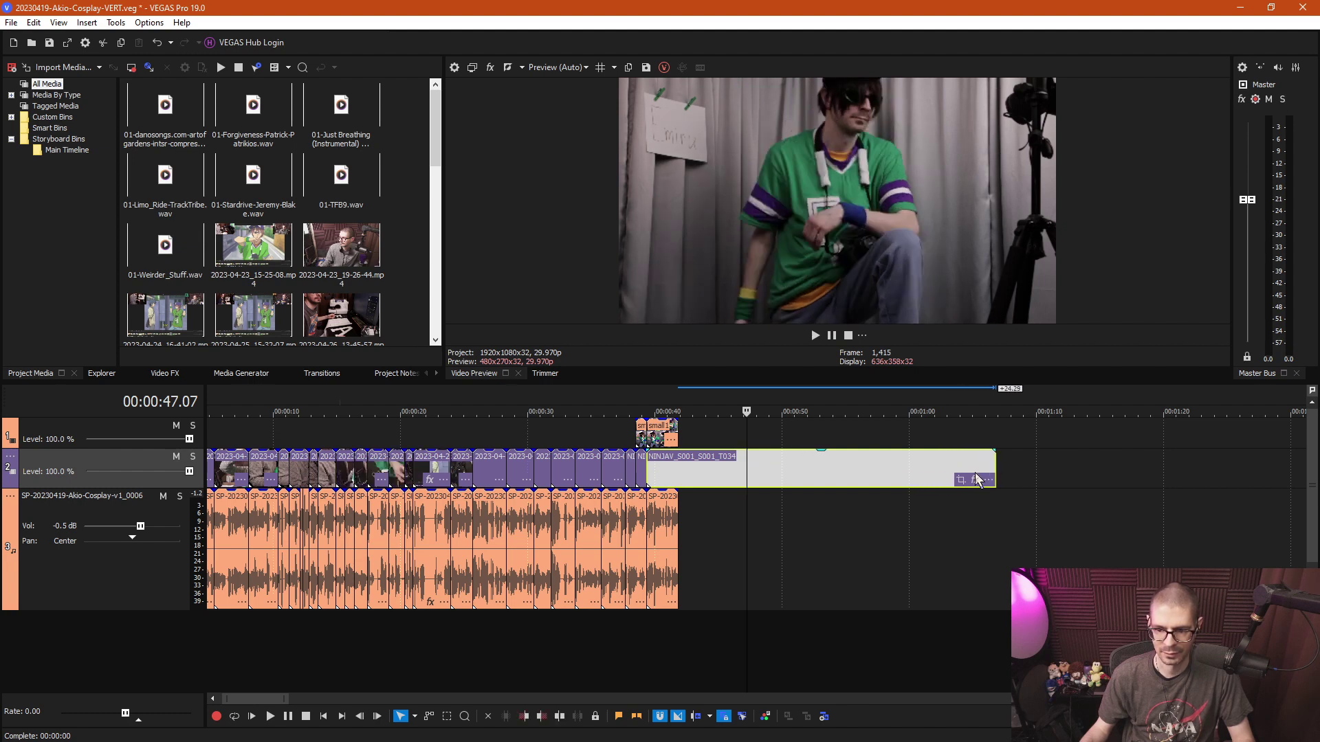
pyautogui.click(972, 473)
pyautogui.press('s')
pyautogui.click(914, 473)
pyautogui.press('Delete')
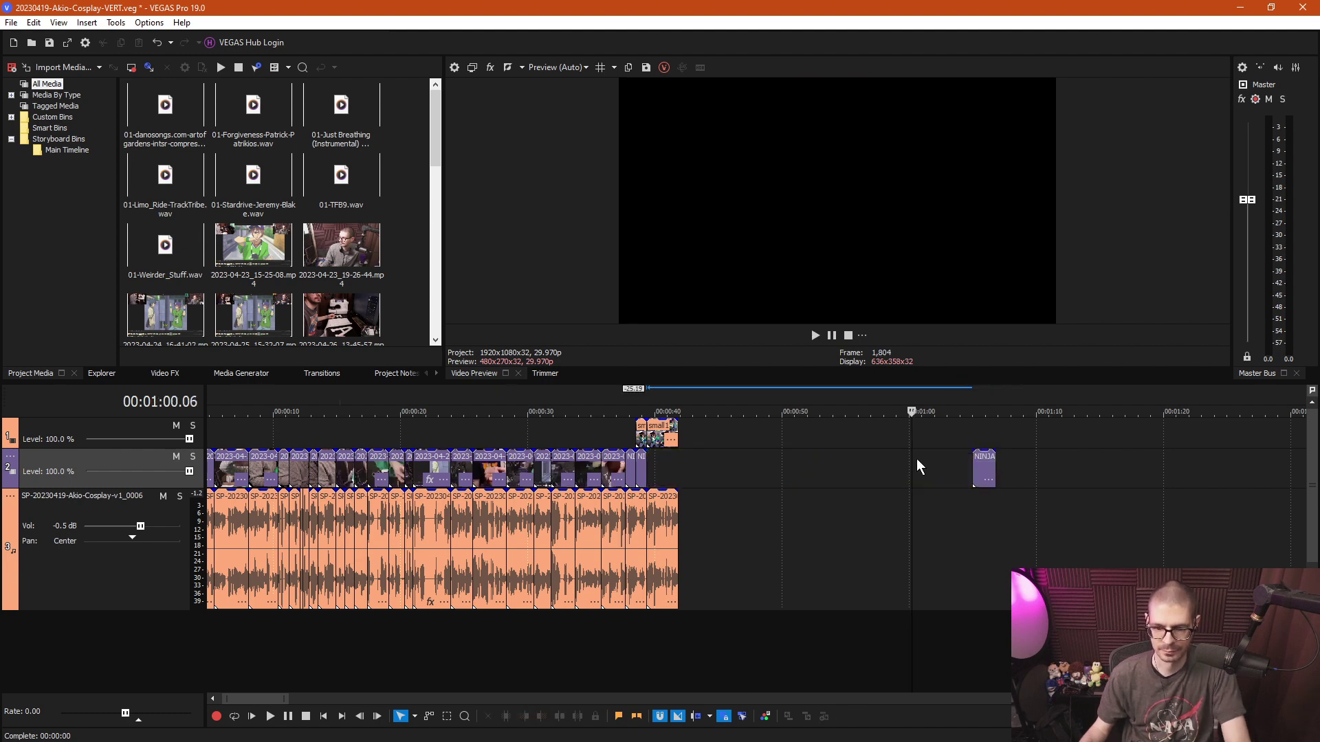
# Move the remaining NINJAV_S001_S001_T034 piece back against the preceding clip and fit it to the end of the narration.
pyautogui.moveTo(985, 467); pyautogui.dragTo(620, 459)
pyautogui.click(668, 467)
pyautogui.scroll(6, 665, 468)
pyautogui.click(863, 468)
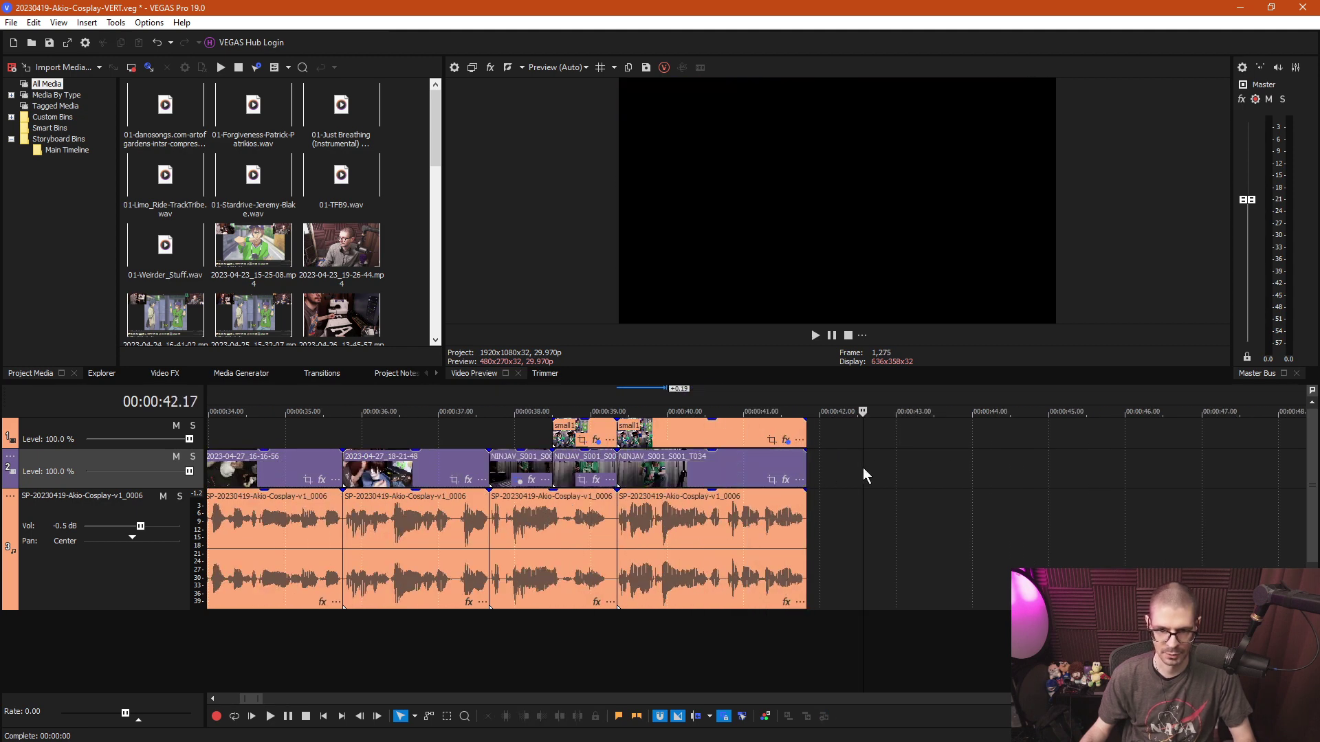
# Save the project, then make an incremental save as 20230419-Akio-Cosplay-VERT_0001.veg.
pyautogui.hotkey('ctrl', 's')
pyautogui.scroll(-4, 851, 480)
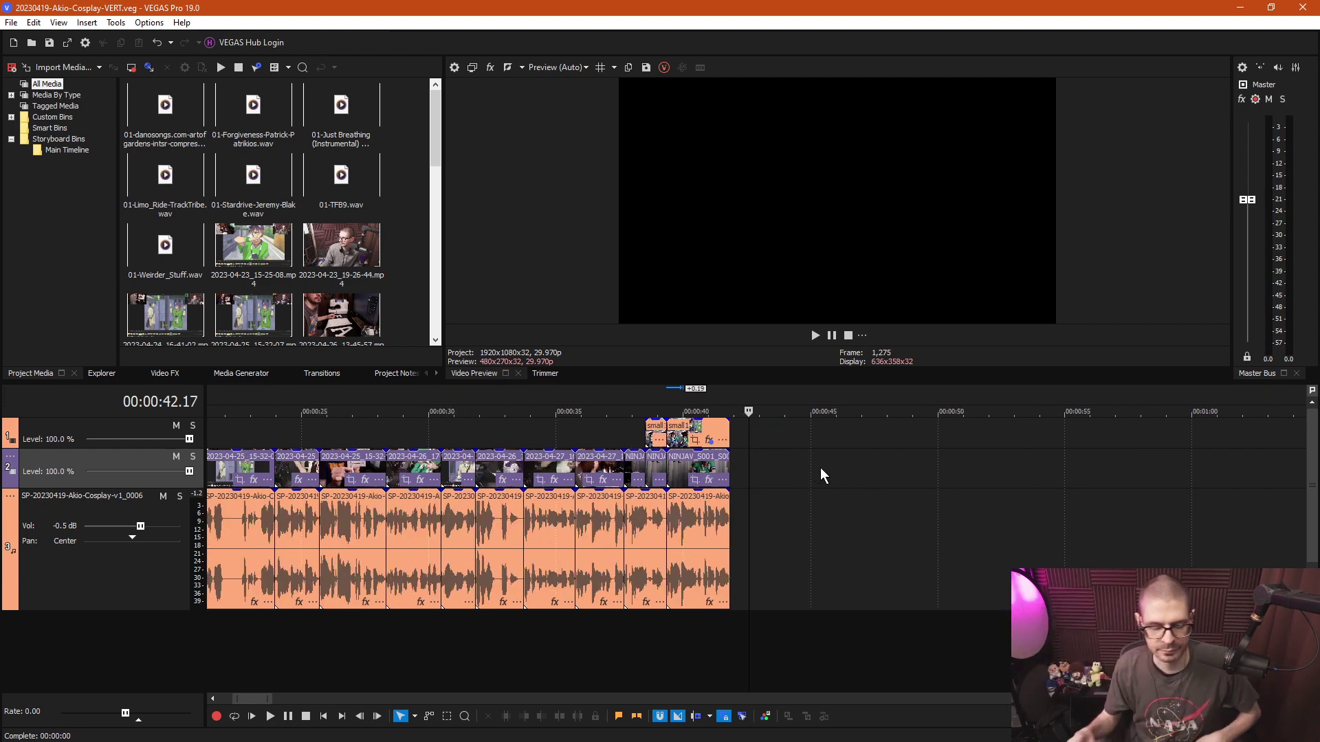
pyautogui.click(12, 23)
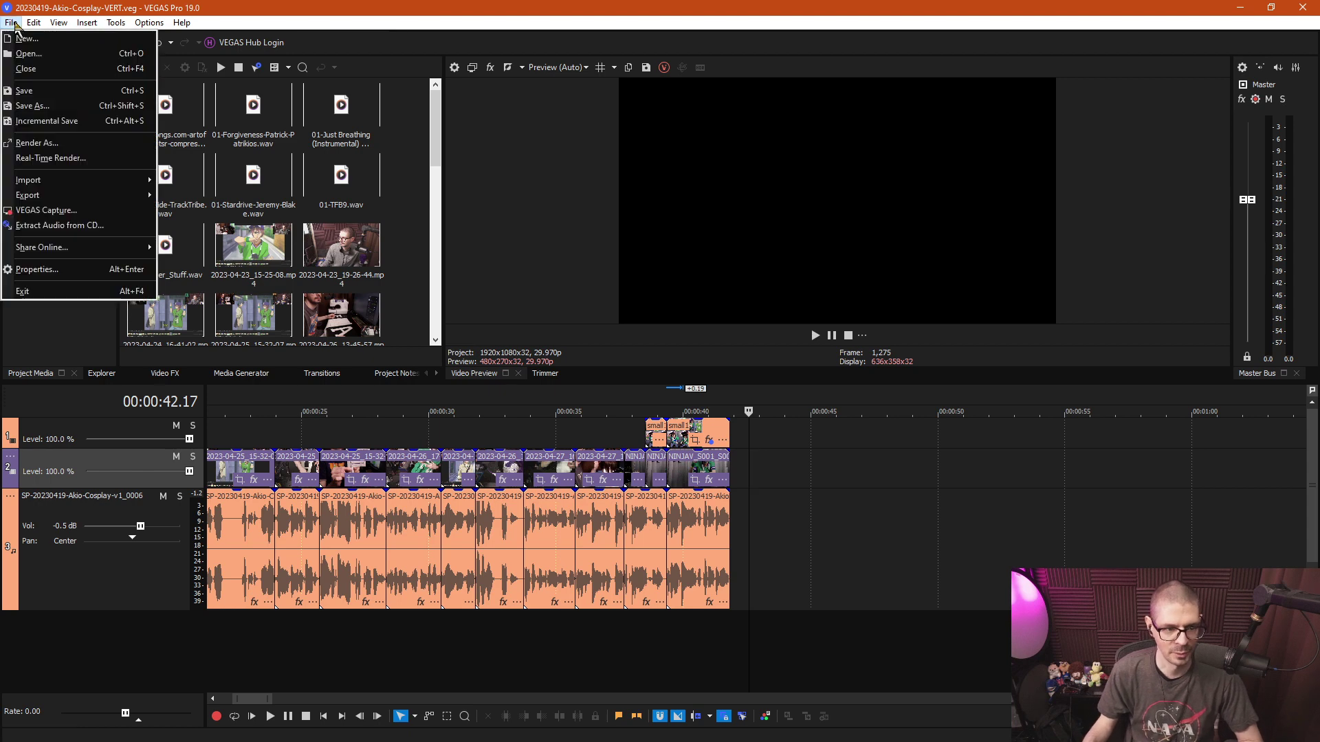
pyautogui.click(41, 118)
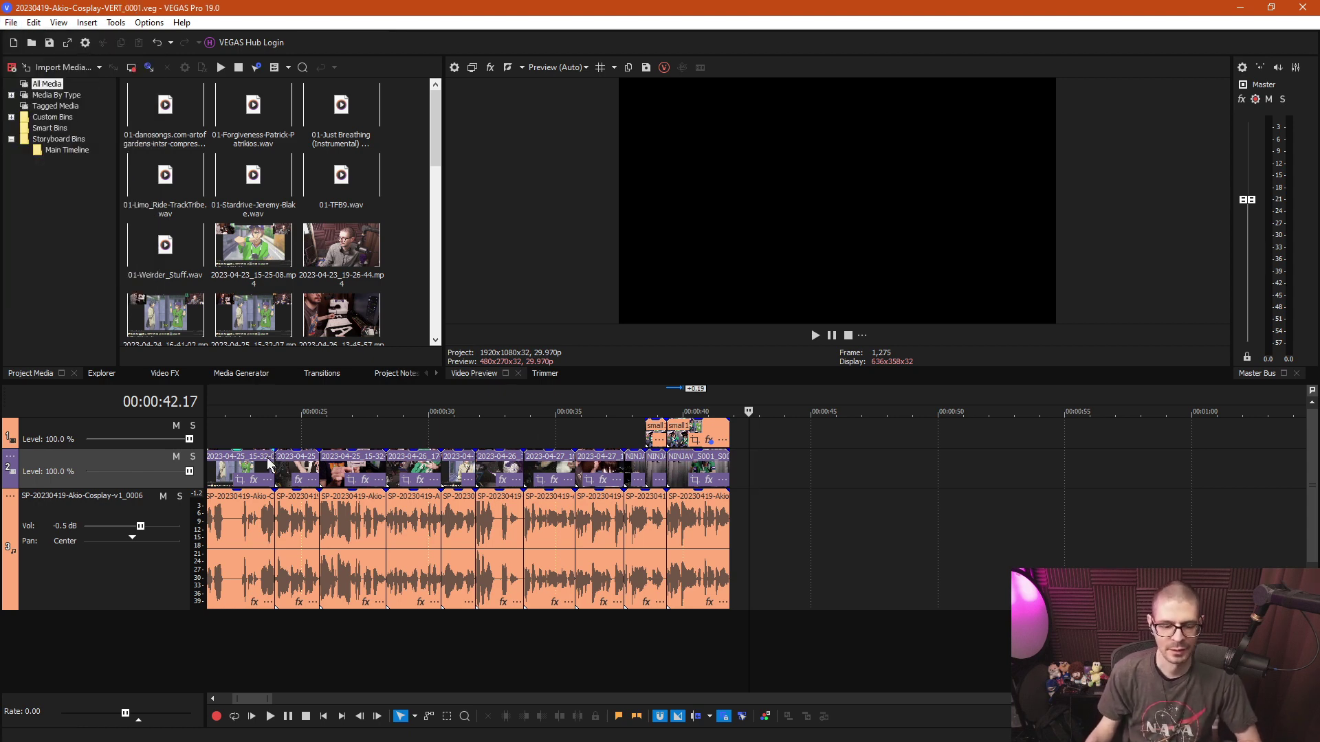
pyautogui.click(11, 23)
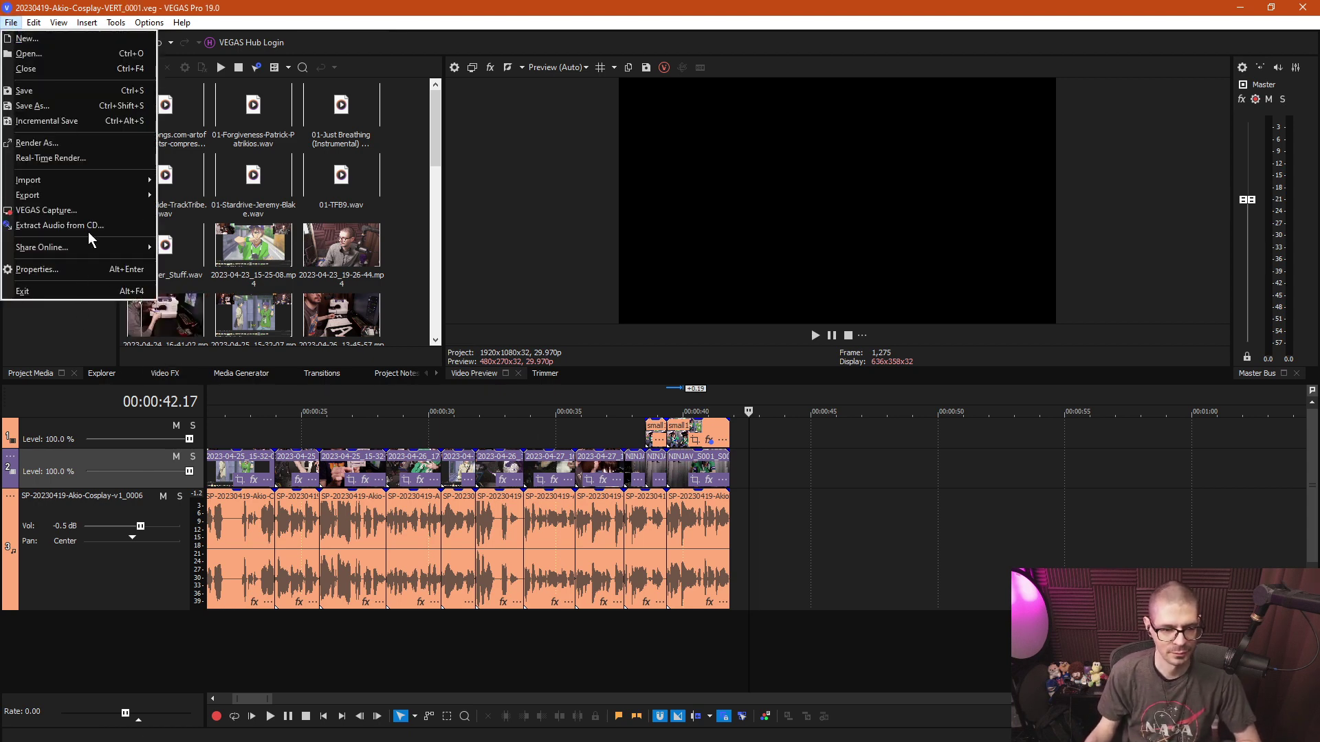
pyautogui.click(411, 182)
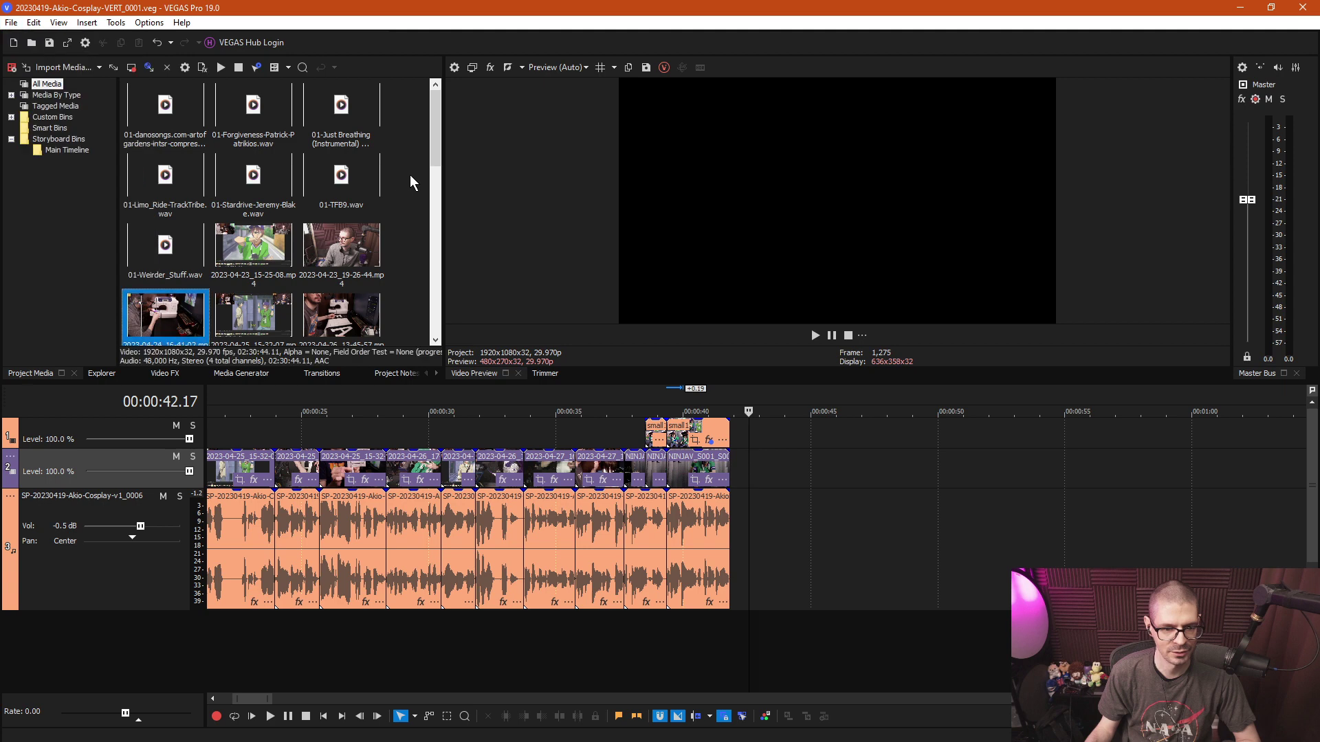
# Look through the media in the BGMusic and Main custom bins.
pyautogui.click(12, 118)
pyautogui.click(66, 151)
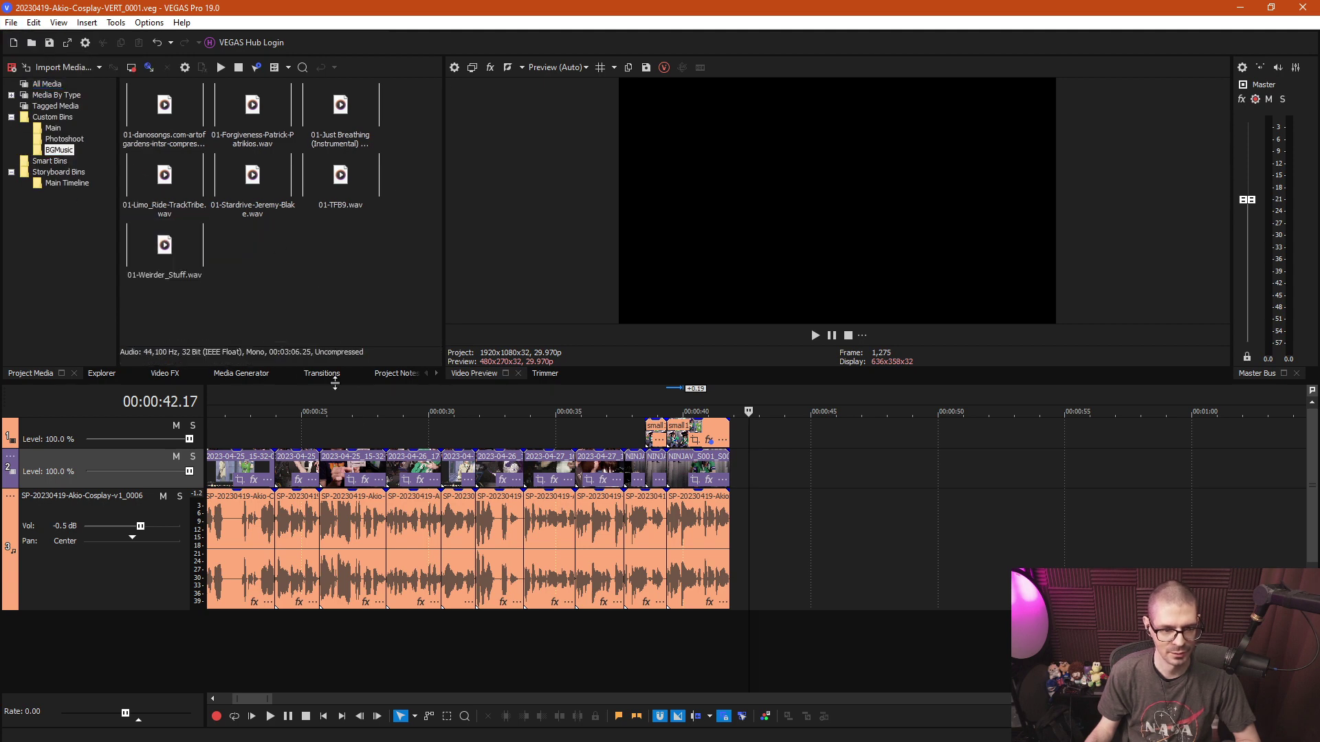
pyautogui.click(317, 430)
pyautogui.scroll(-5, 304, 484)
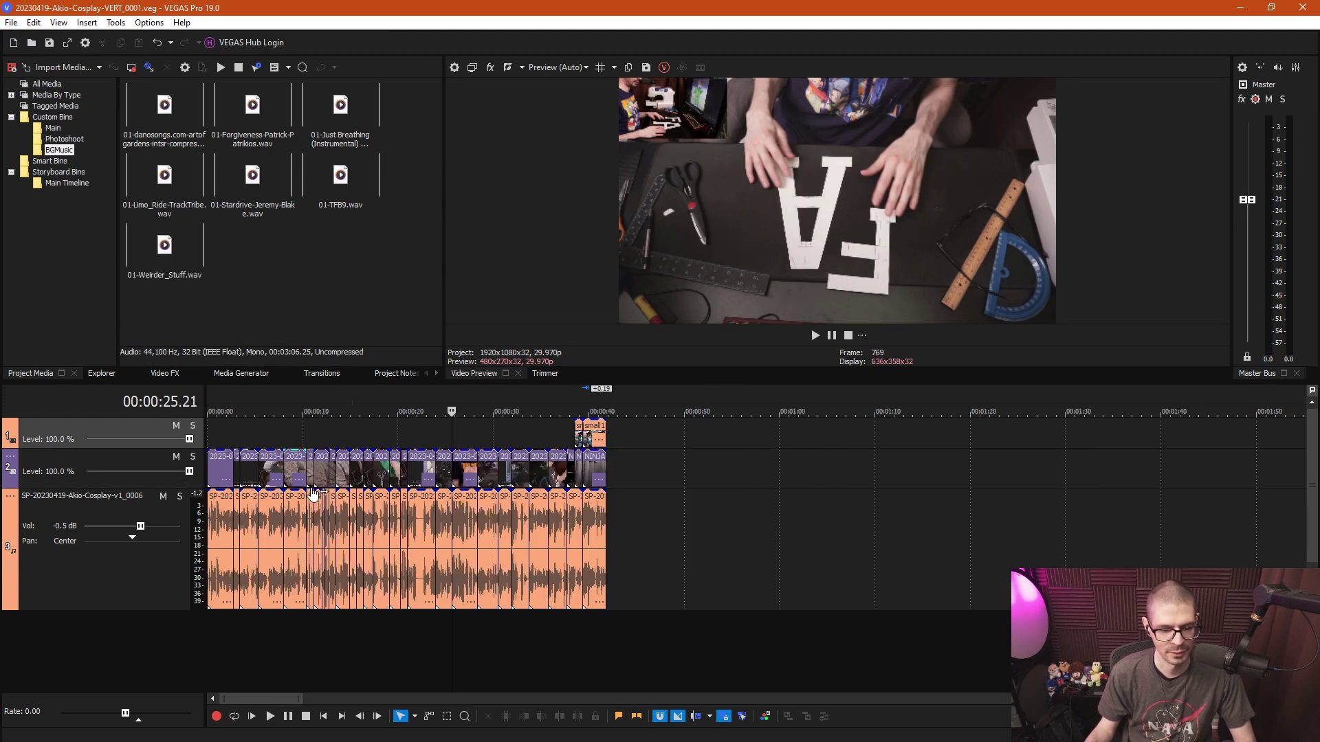
pyautogui.click(53, 129)
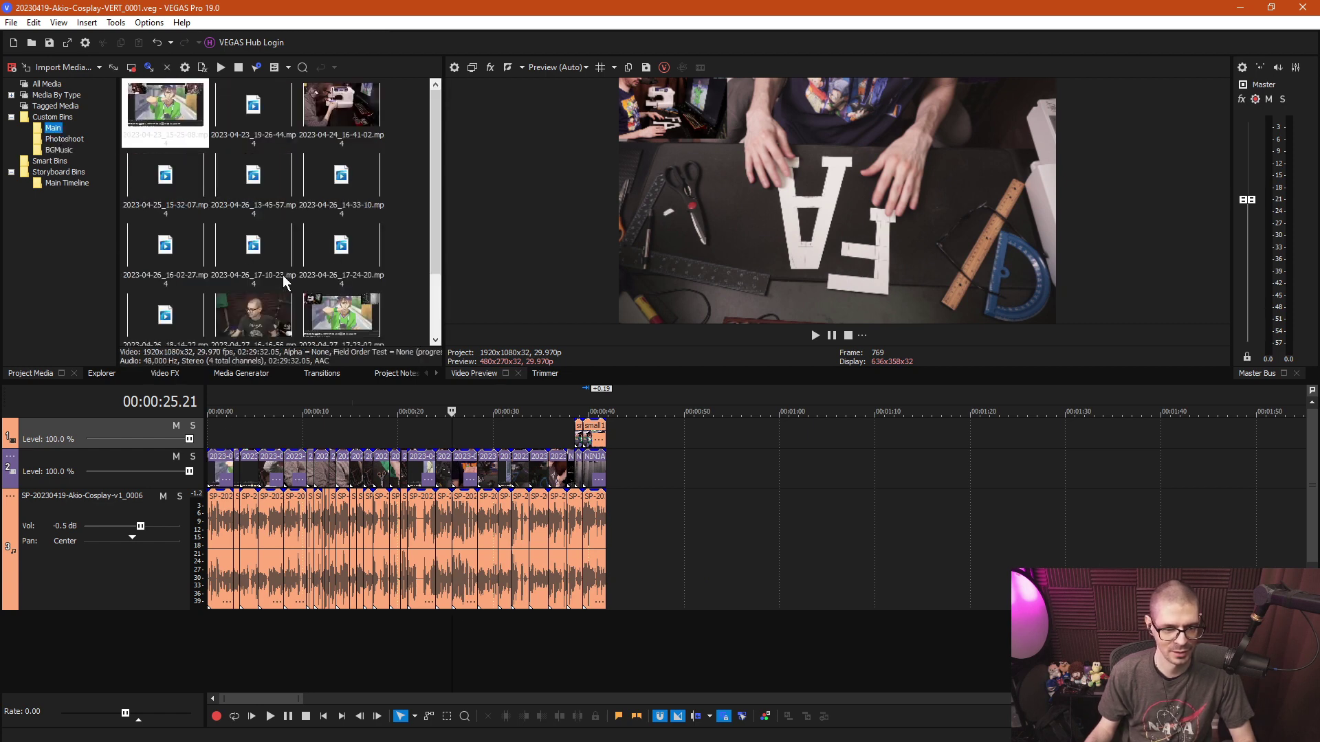
pyautogui.click(54, 151)
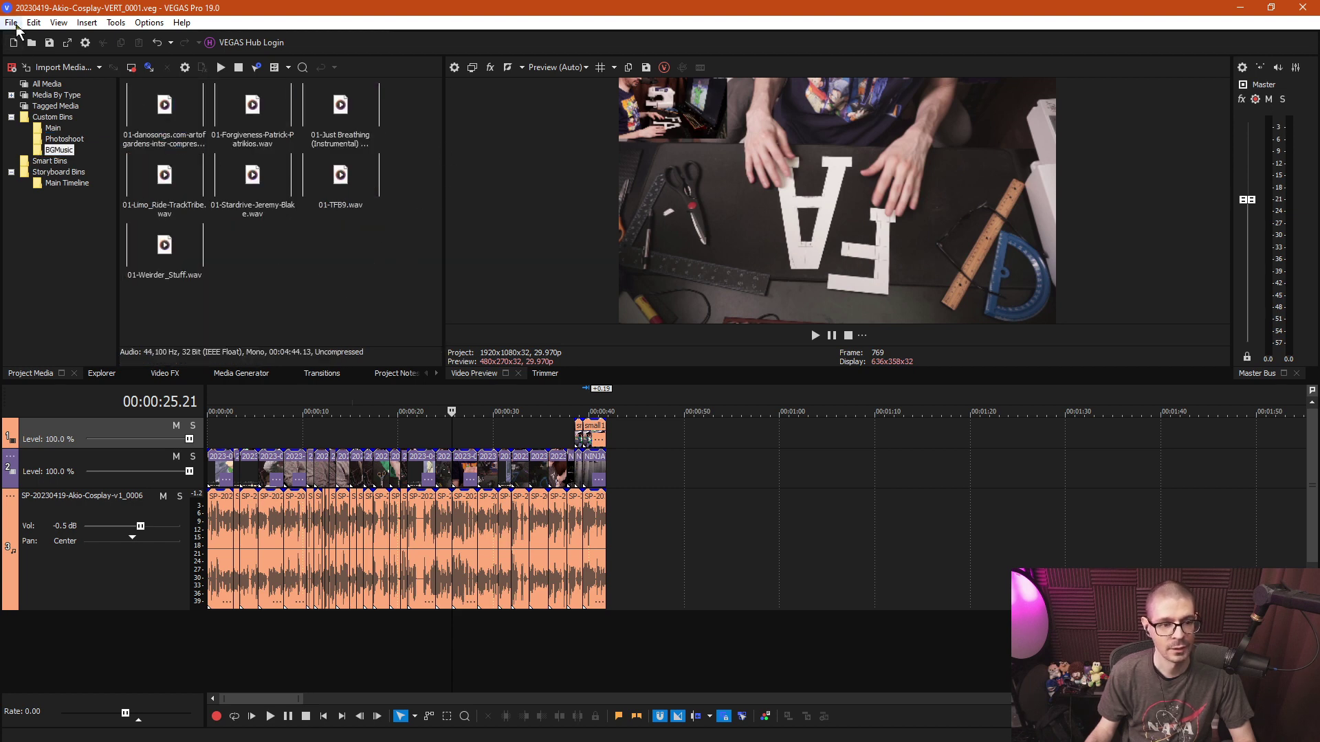
# Change the project's video dimensions to a width of 1080 and a height of 1920.
pyautogui.click(18, 25)
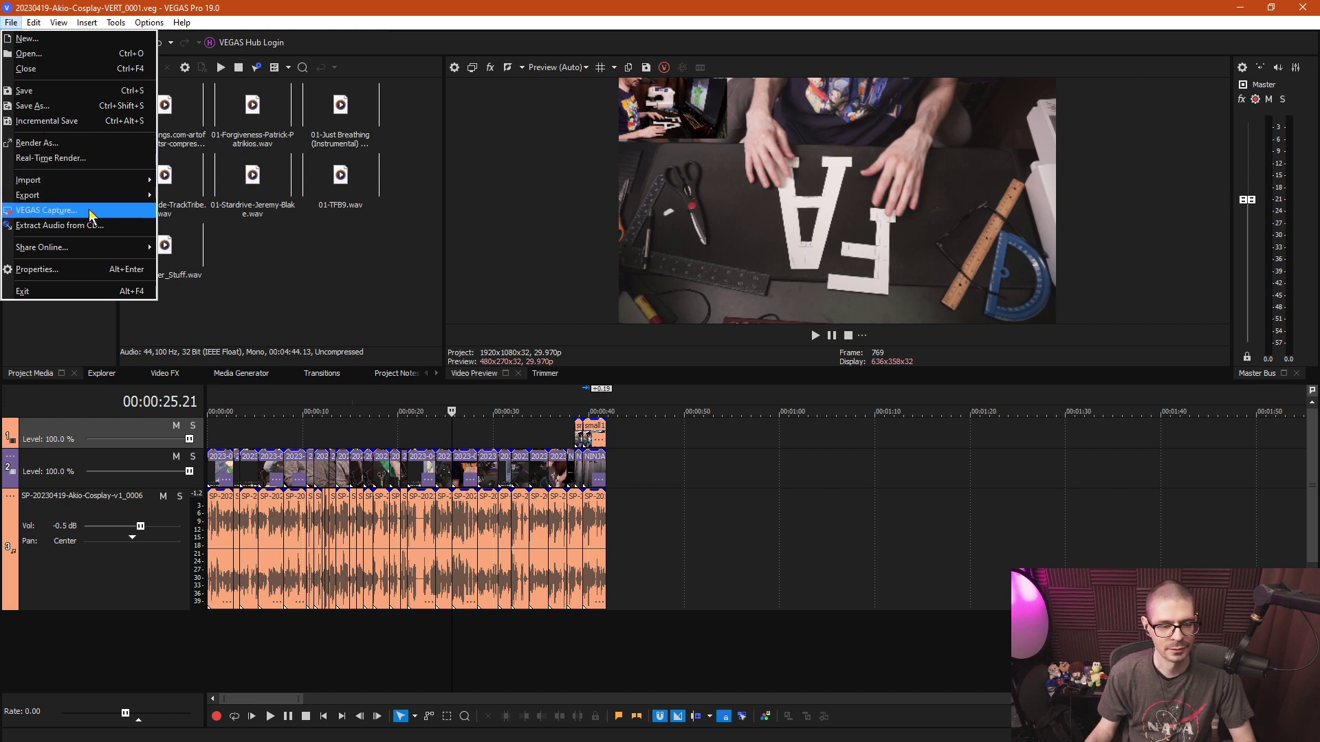
pyautogui.moveTo(118, 184)
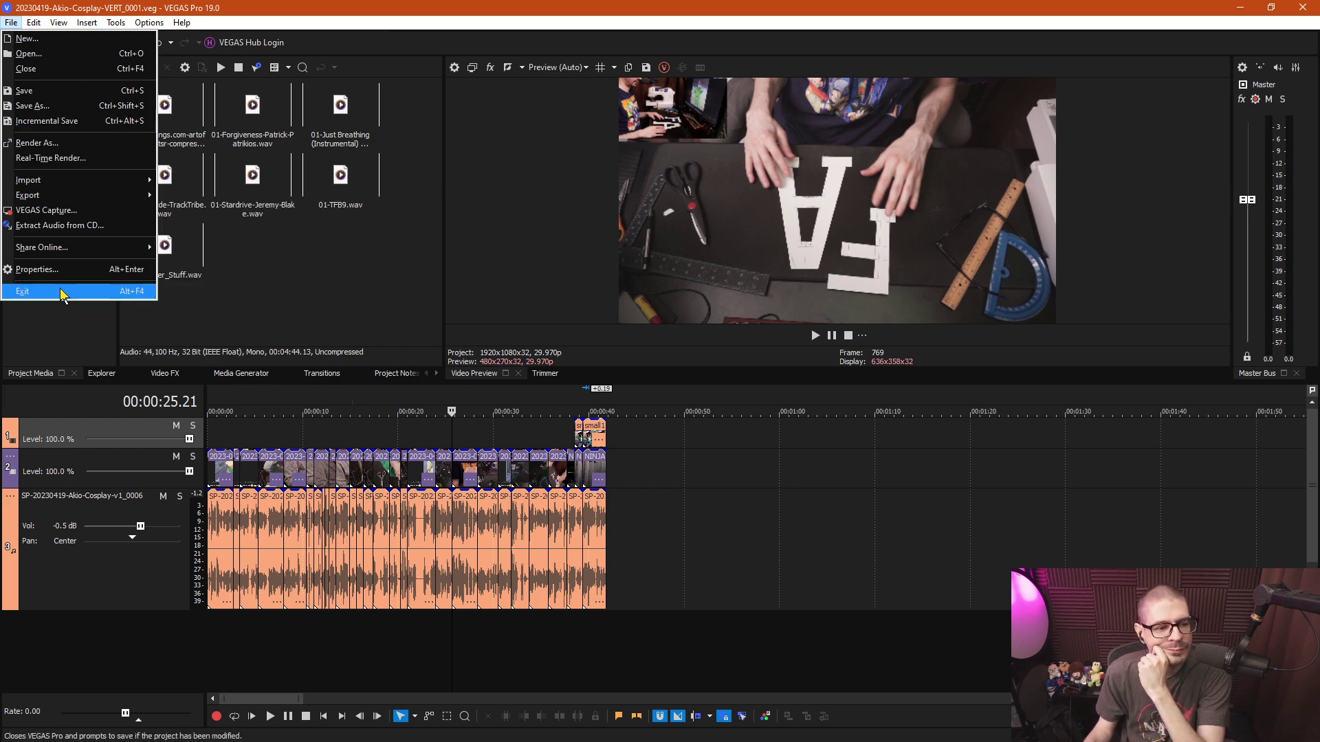
pyautogui.click(48, 269)
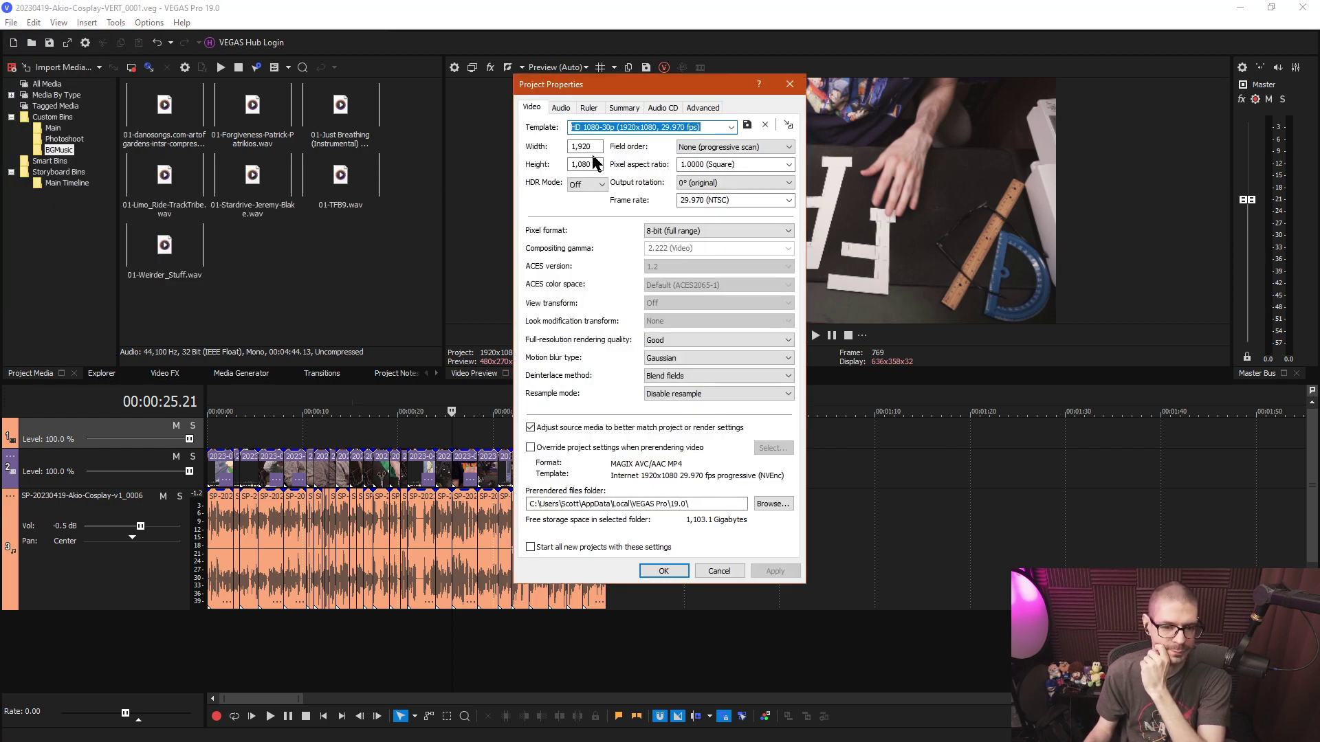
pyautogui.doubleClick(583, 147)
pyautogui.write('10')
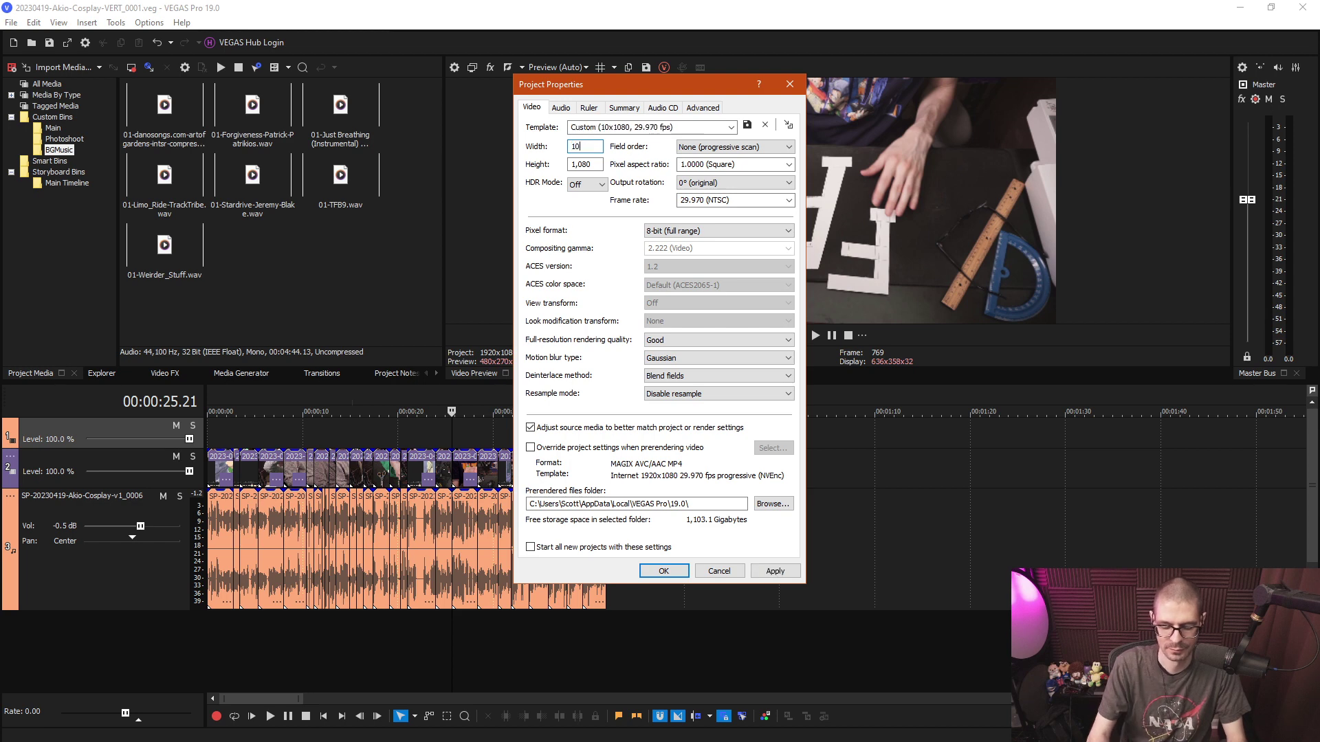
pyautogui.write('80')
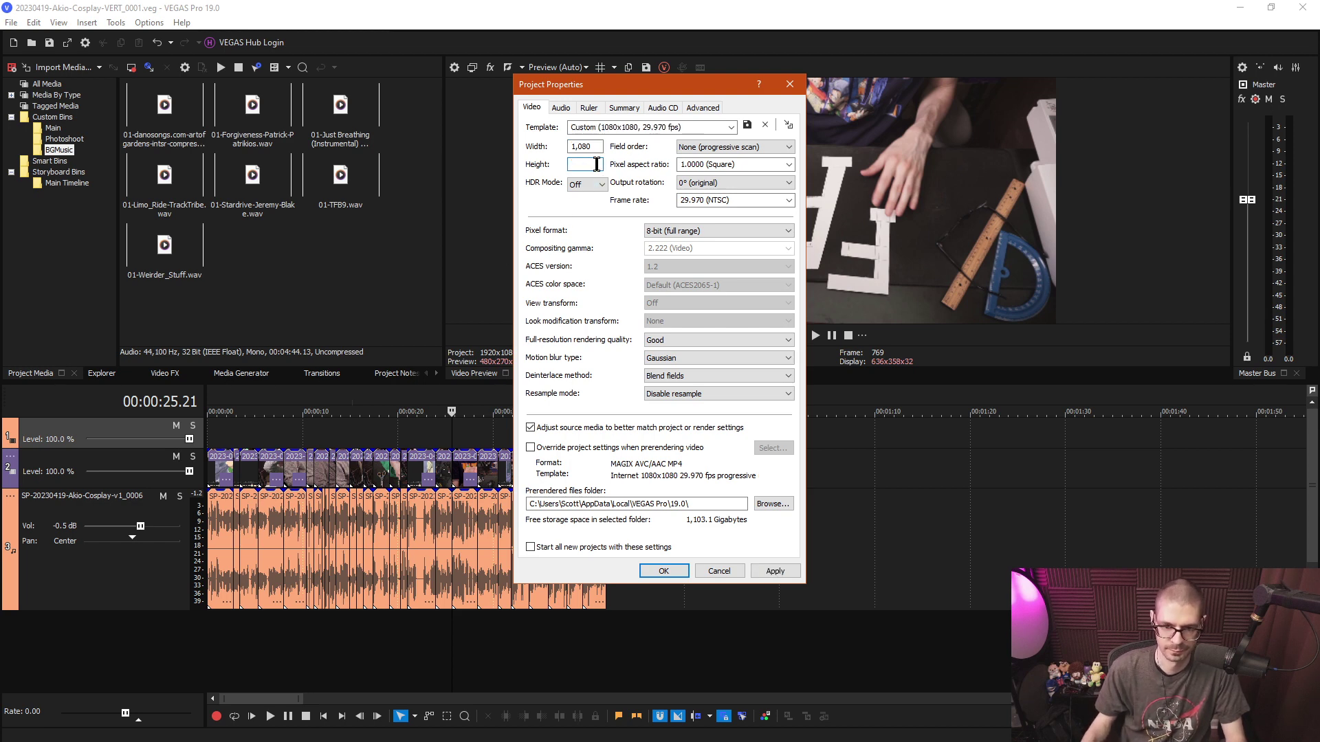
pyautogui.write('1920')
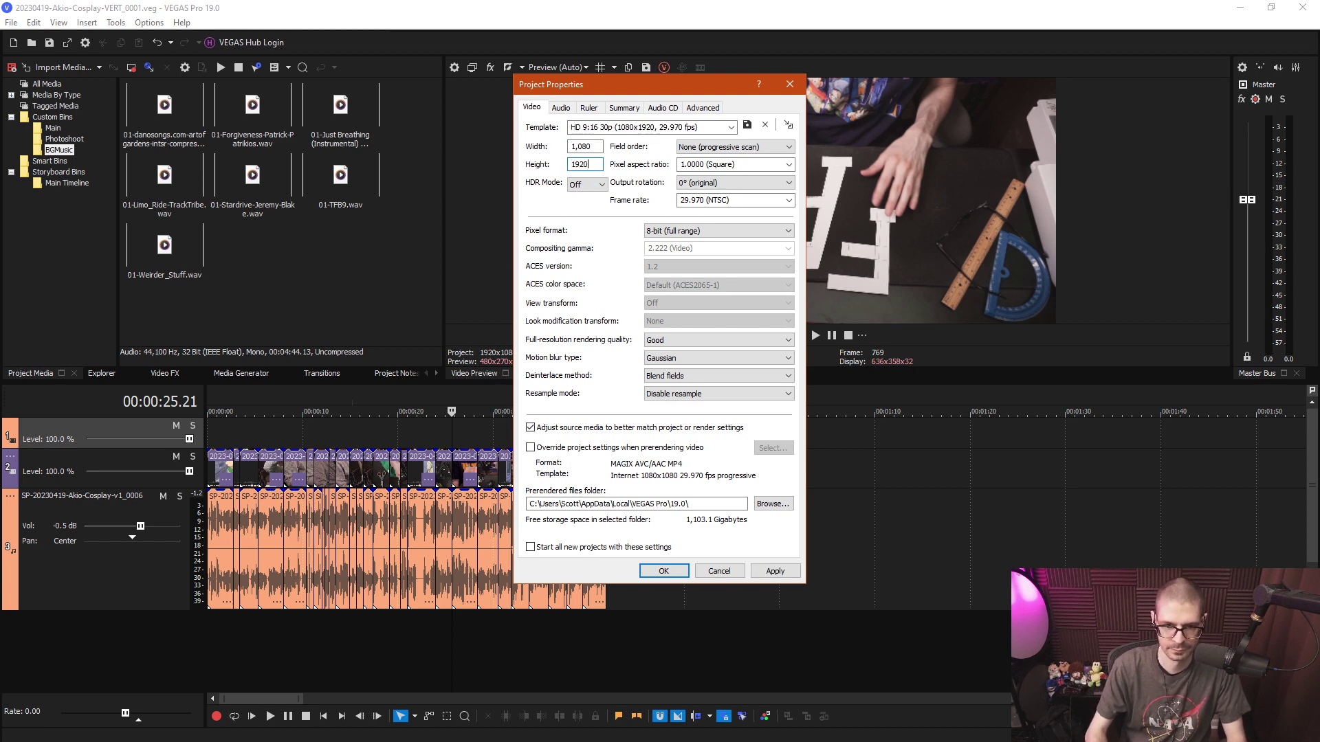
pyautogui.press('Return')
# Duplicate the first 2023-04-23_15-25-08 clip onto the empty video track directly above it, aligned to the timeline start.
pyautogui.click(215, 440)
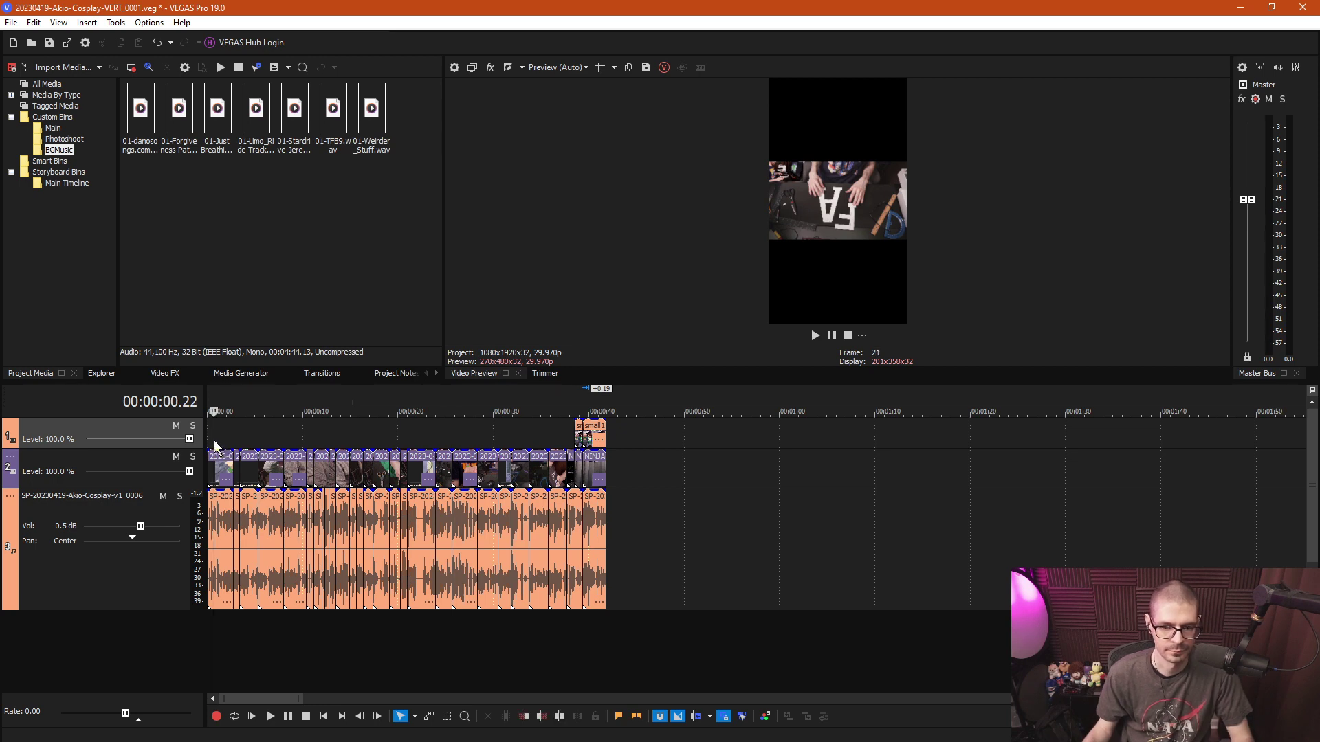
pyautogui.scroll(6, 298, 441)
pyautogui.scroll(2, 300, 443)
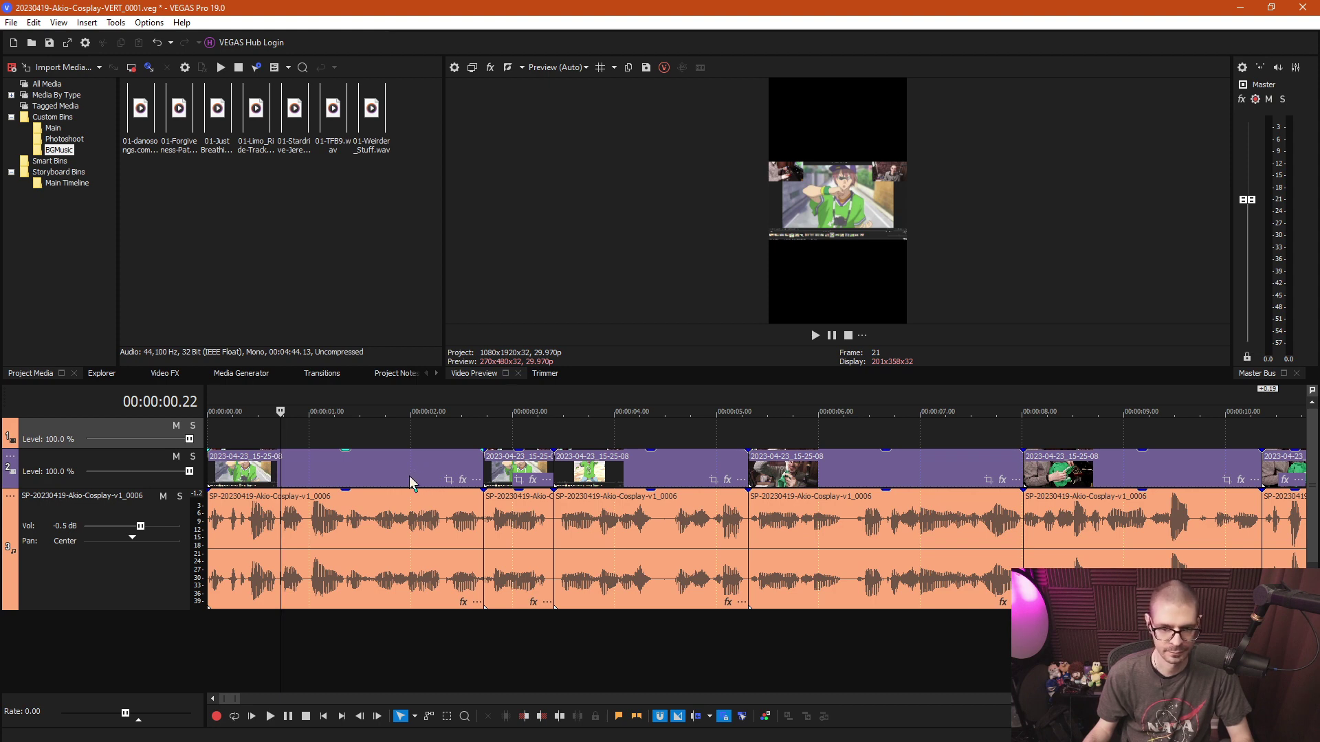
pyautogui.click(313, 473)
pyautogui.scroll(2, 312, 474)
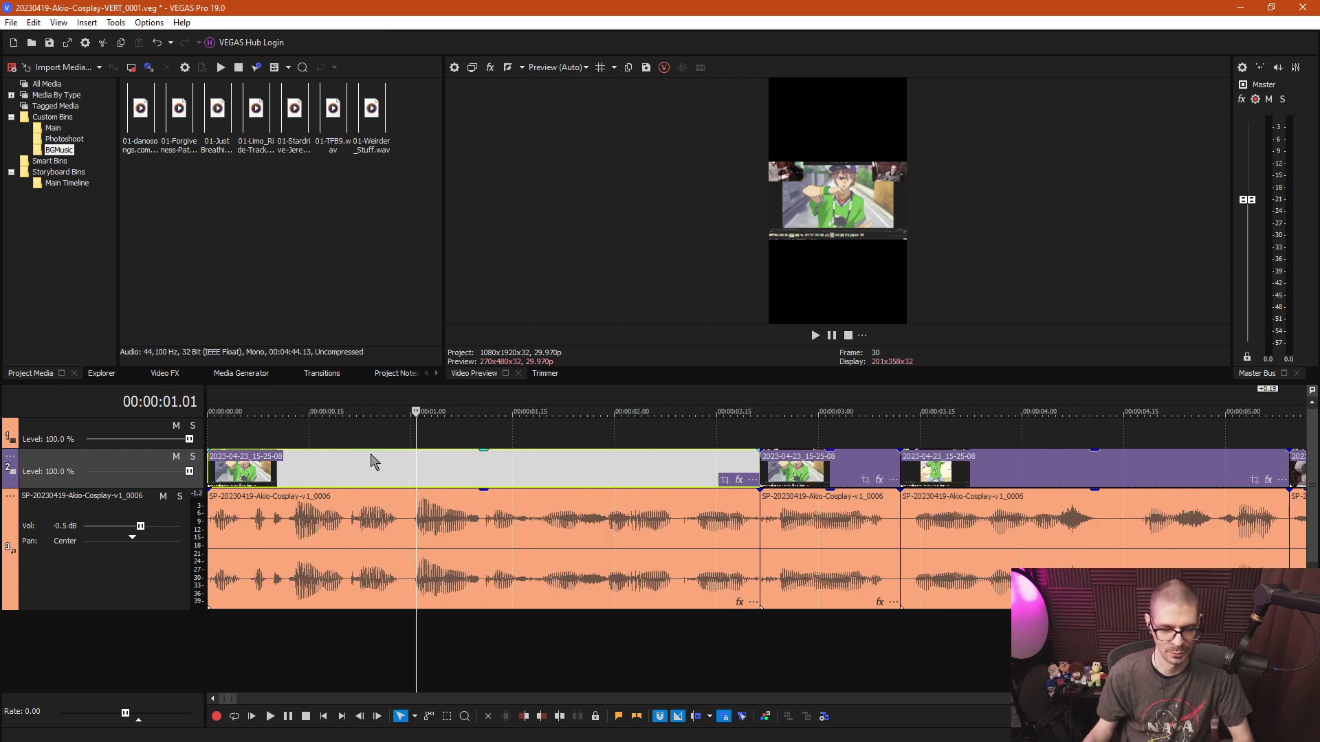
pyautogui.moveTo(275, 460); pyautogui.dragTo(302, 431)
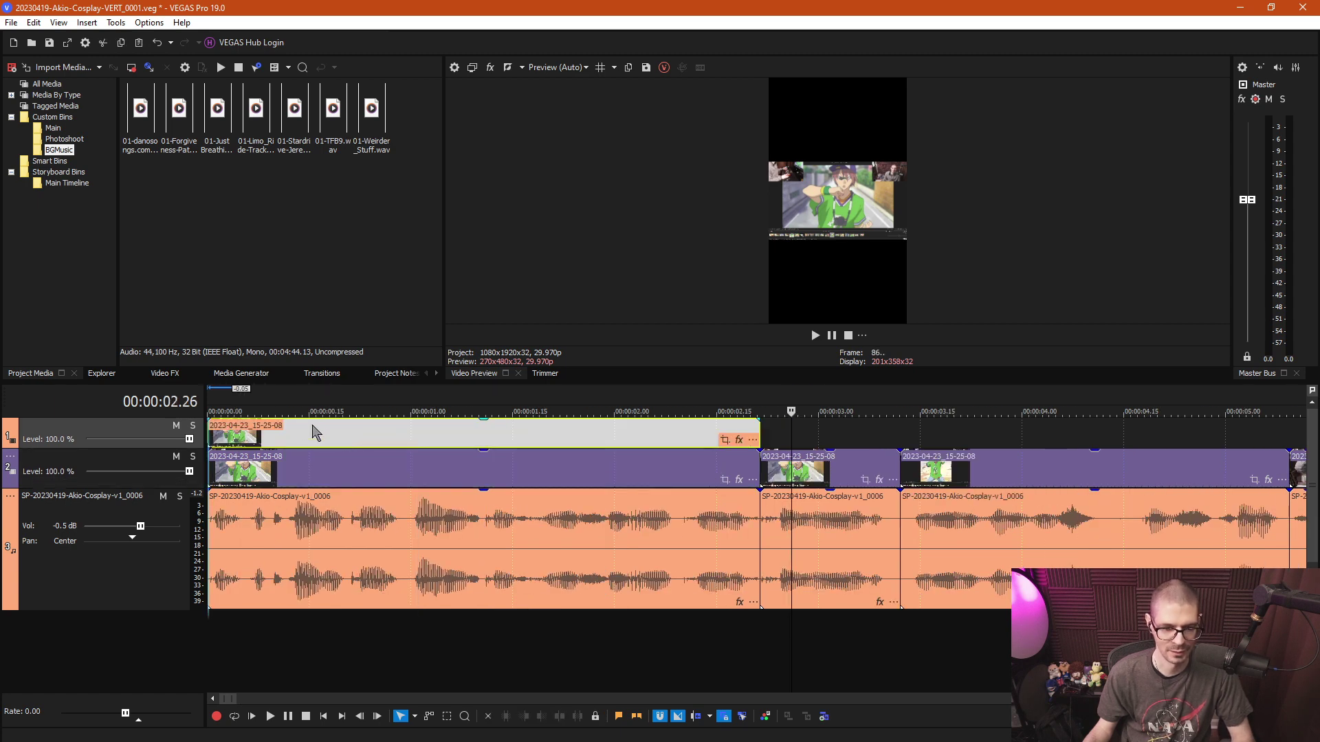
# Crop the duplicated clip to its upper-right webcam inset, about 466.5 × 262.4 centred at 1,684.2, 135.5.
pyautogui.click(411, 434)
pyautogui.click(728, 445)
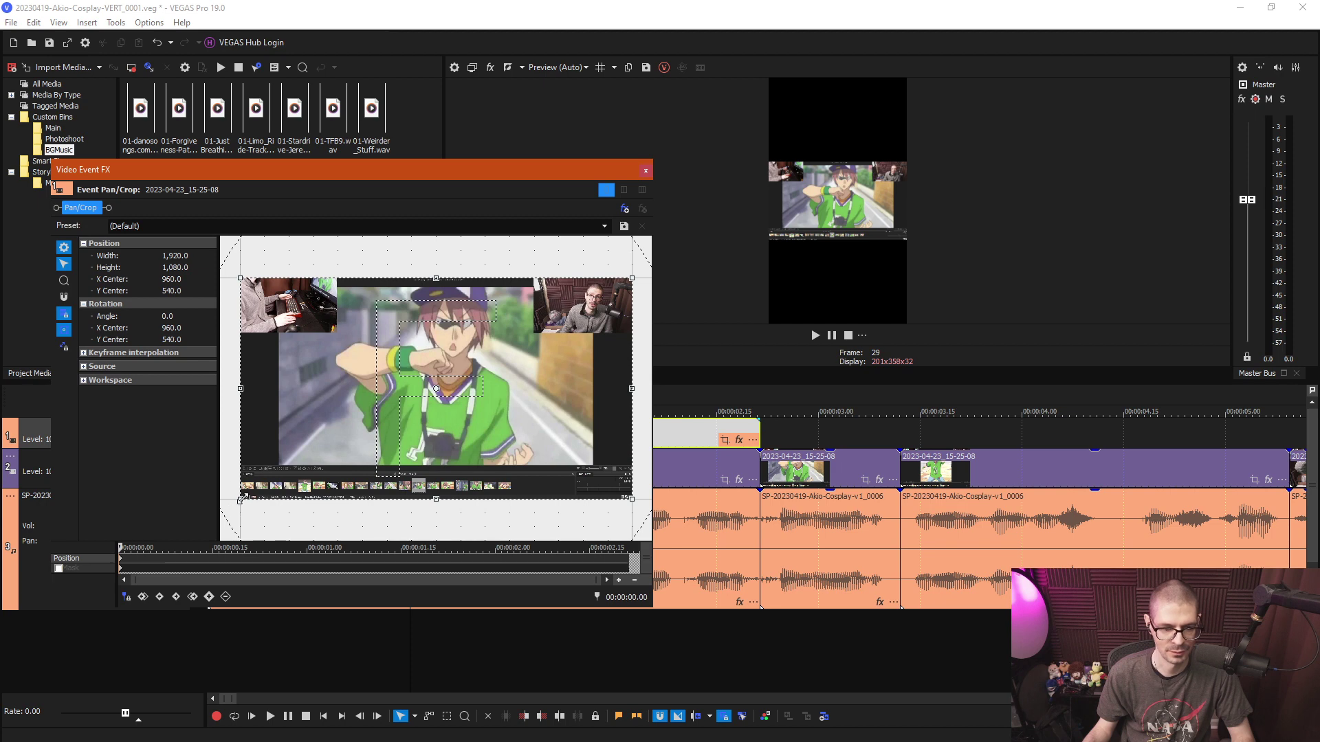
pyautogui.moveTo(268, 490); pyautogui.dragTo(606, 313)
pyautogui.scroll(3, 550, 310)
pyautogui.scroll(-3, 512, 402)
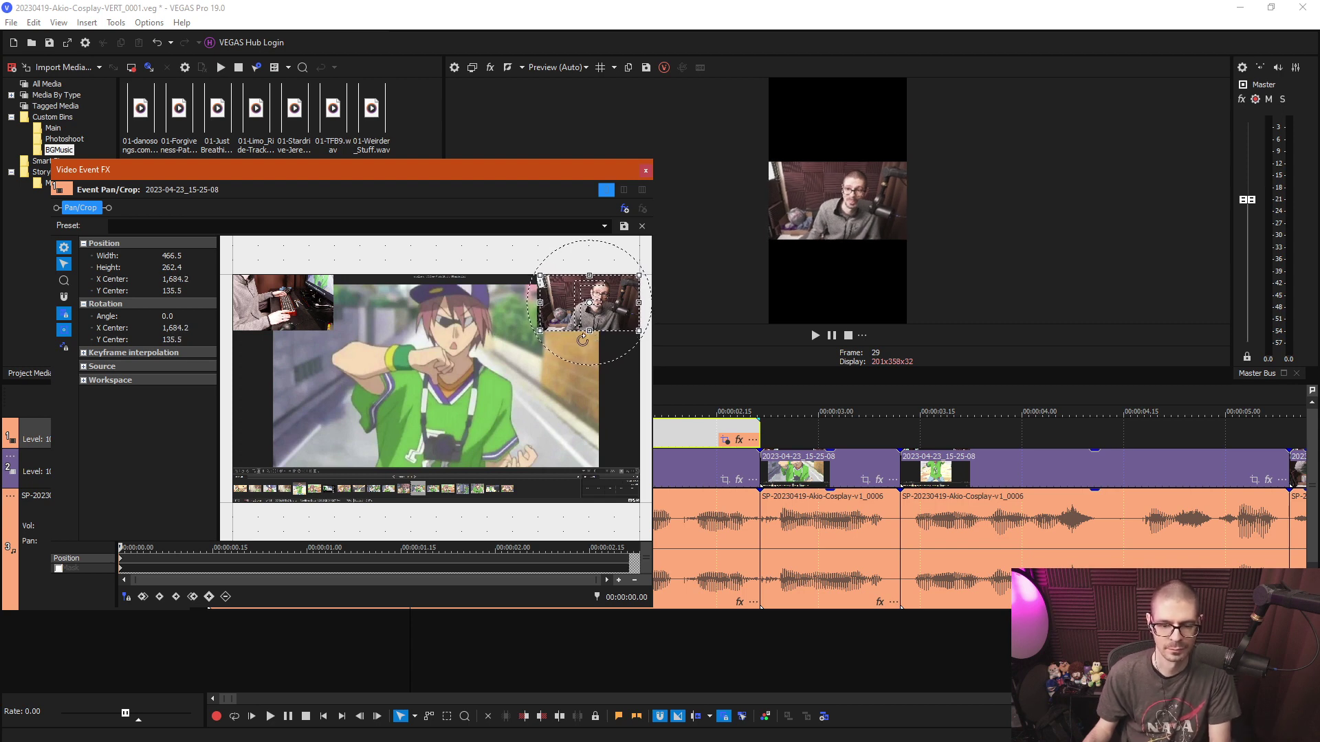
pyautogui.click(646, 170)
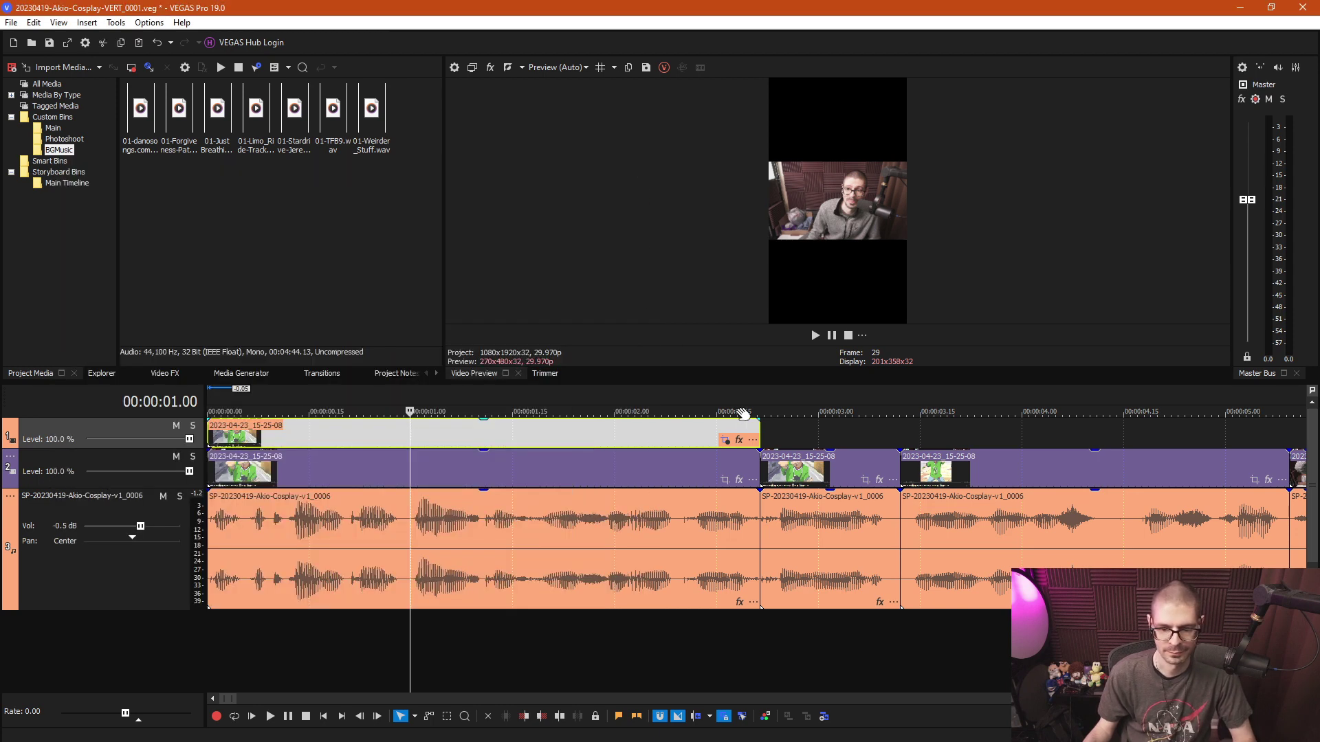
# Add the Picture In Picture effect to the cropped webcam clip on the upper video track.
pyautogui.click(744, 440)
pyautogui.click(739, 440)
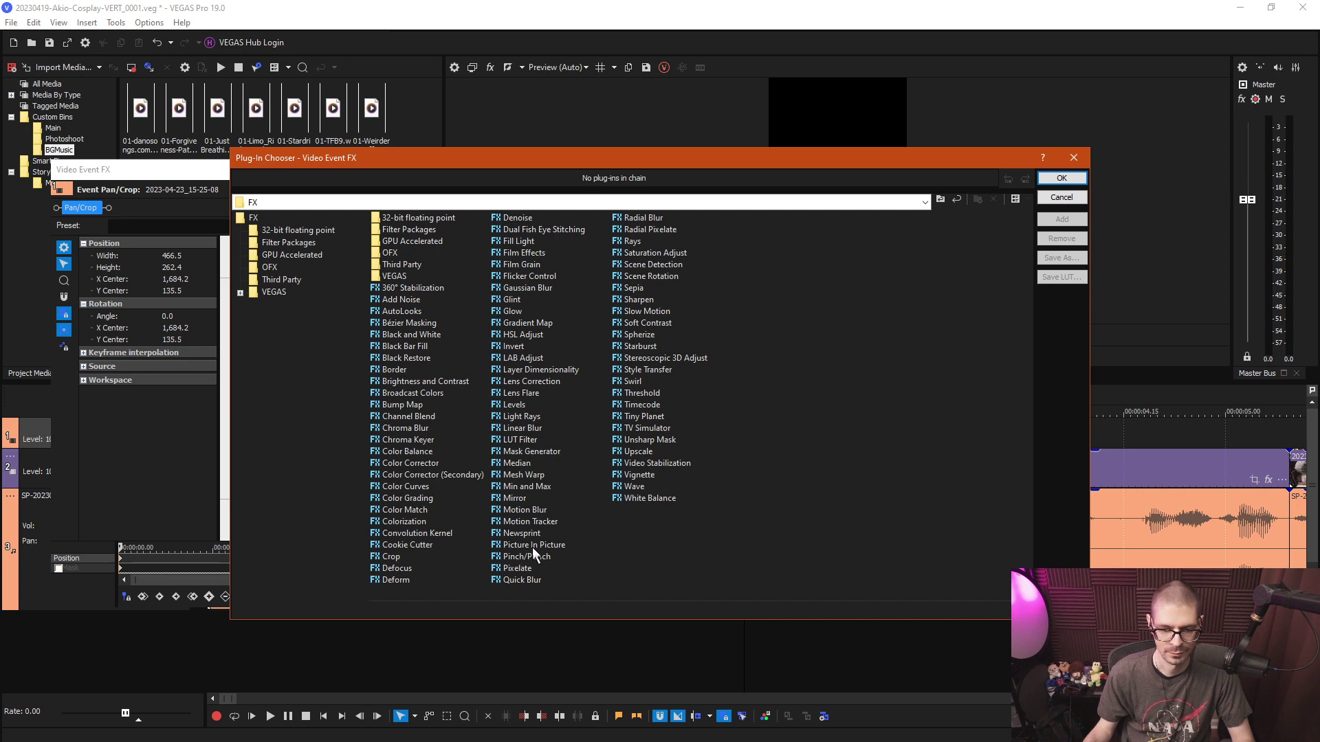
pyautogui.doubleClick(532, 546)
pyautogui.click(1061, 181)
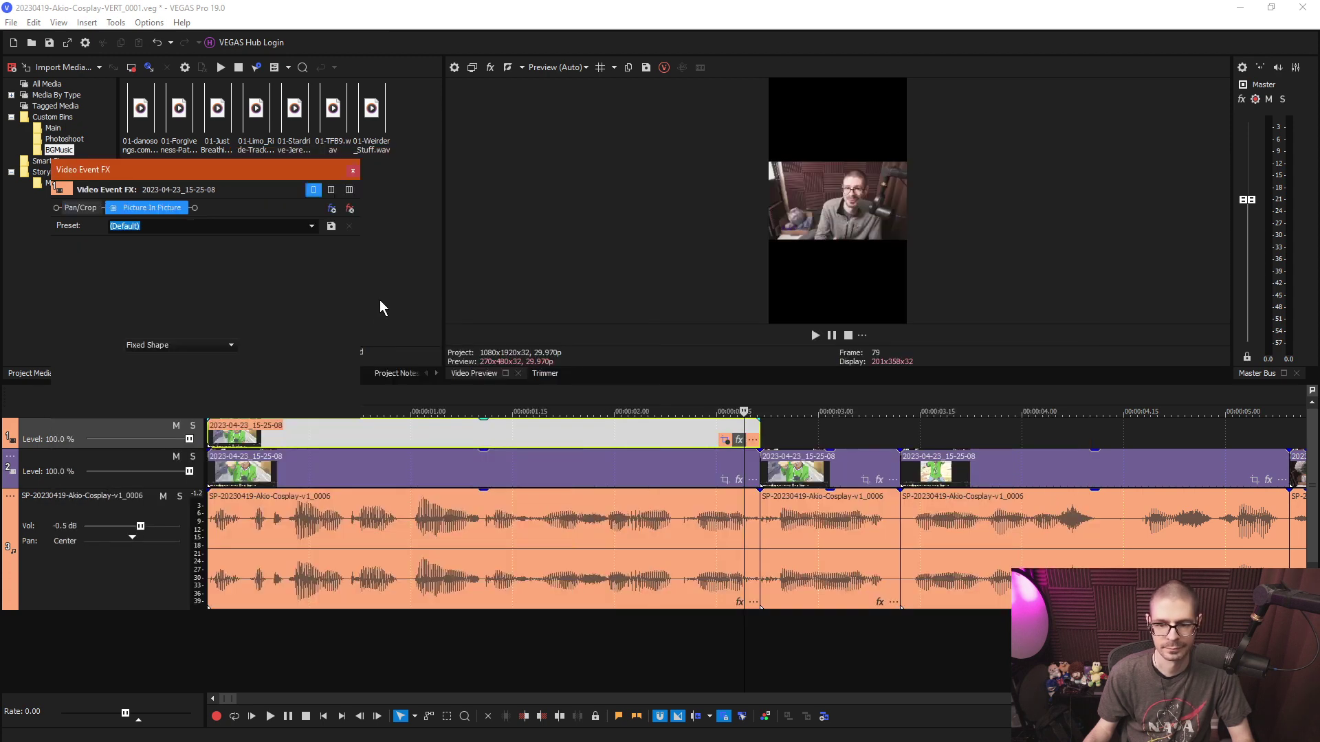
# Scale the webcam picture to 1 in X and Y and move it down to location 0.500, 0.349.
pyautogui.tripleClick(249, 324)
pyautogui.write('1')
pyautogui.hotkey('shift', 'Tab')
pyautogui.write('1')
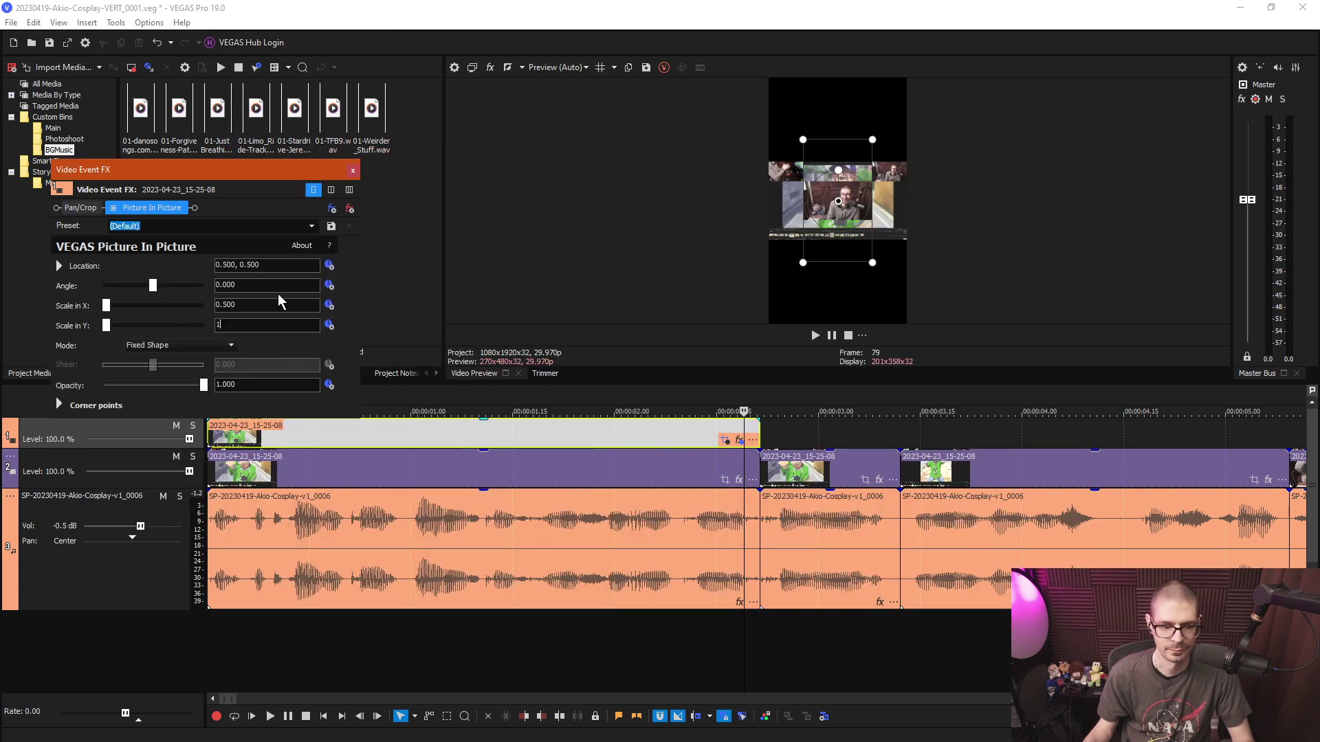
pyautogui.hotkey('shift', 'Tab')
pyautogui.moveTo(803, 202); pyautogui.dragTo(805, 243)
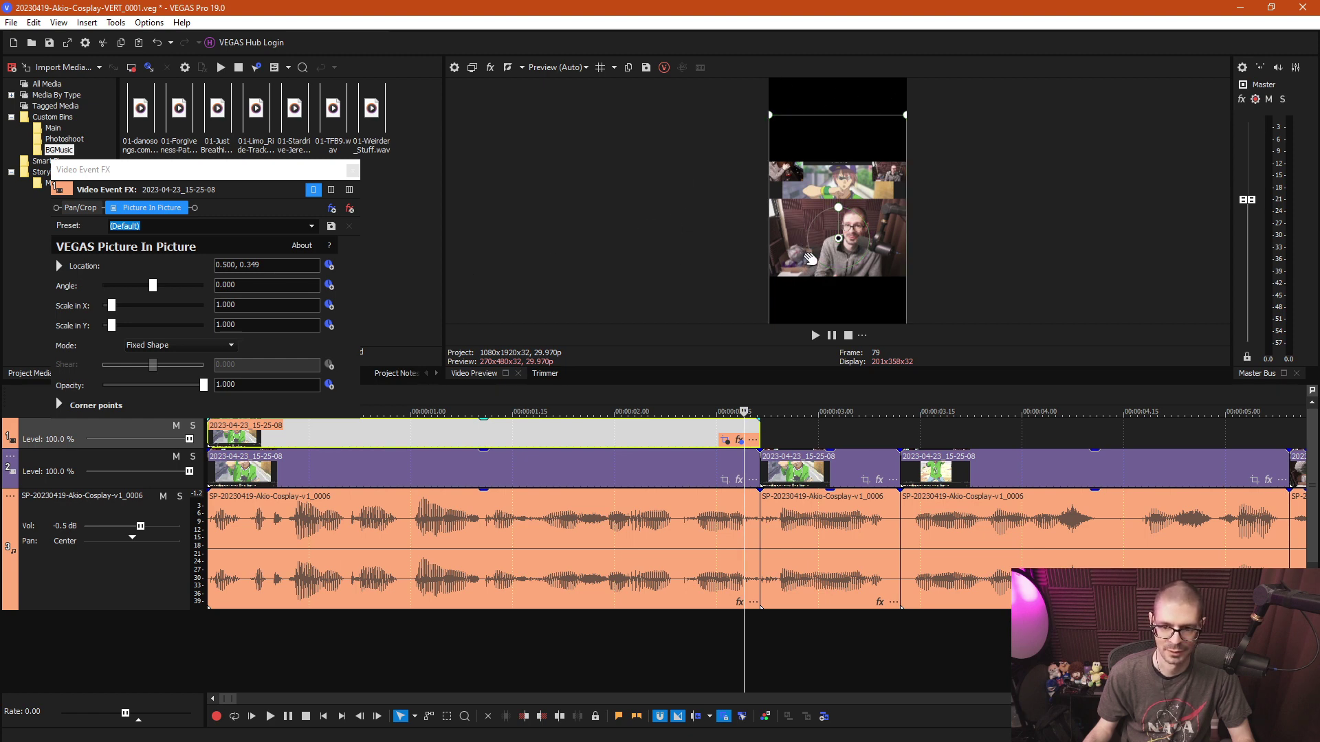
pyautogui.click(353, 168)
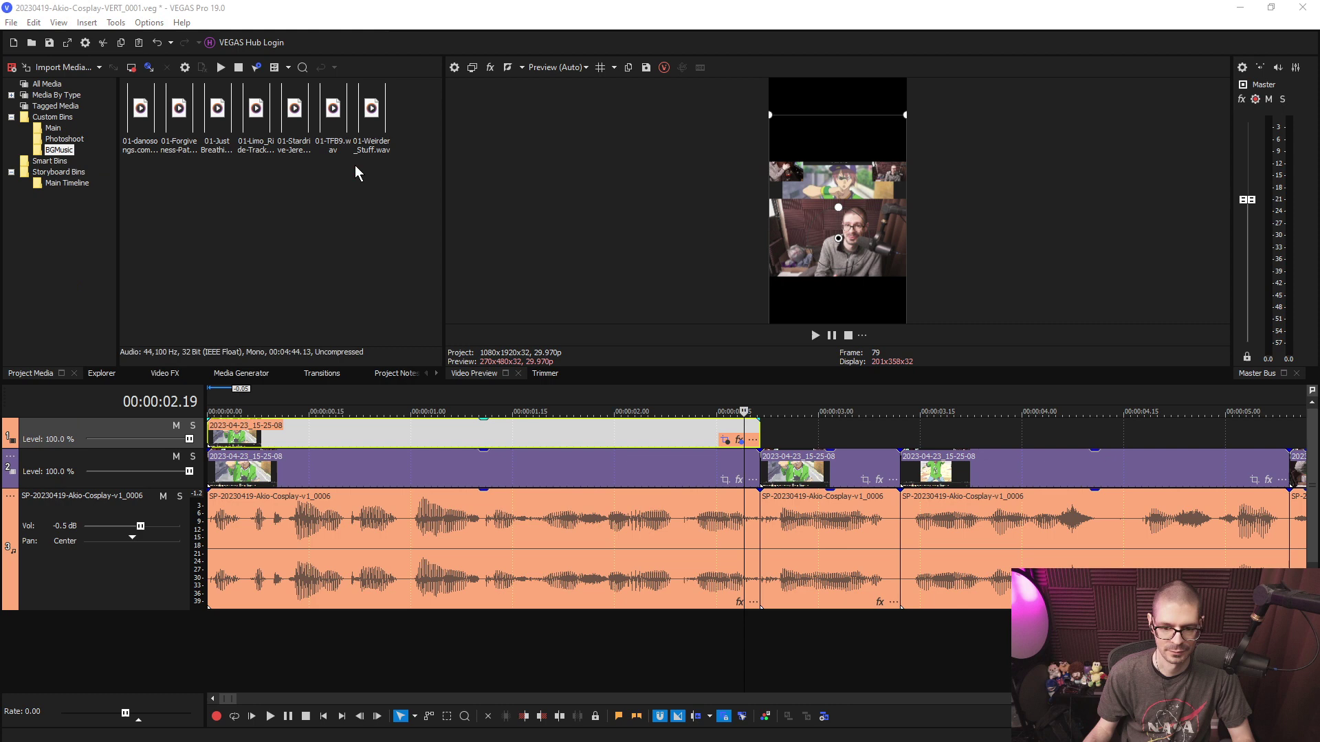
# Apply Picture In Picture to the first clip on the lower video track, scale it to 1 in X and Y, and move it up above the webcam picture.
pyautogui.click(607, 460)
pyautogui.click(740, 479)
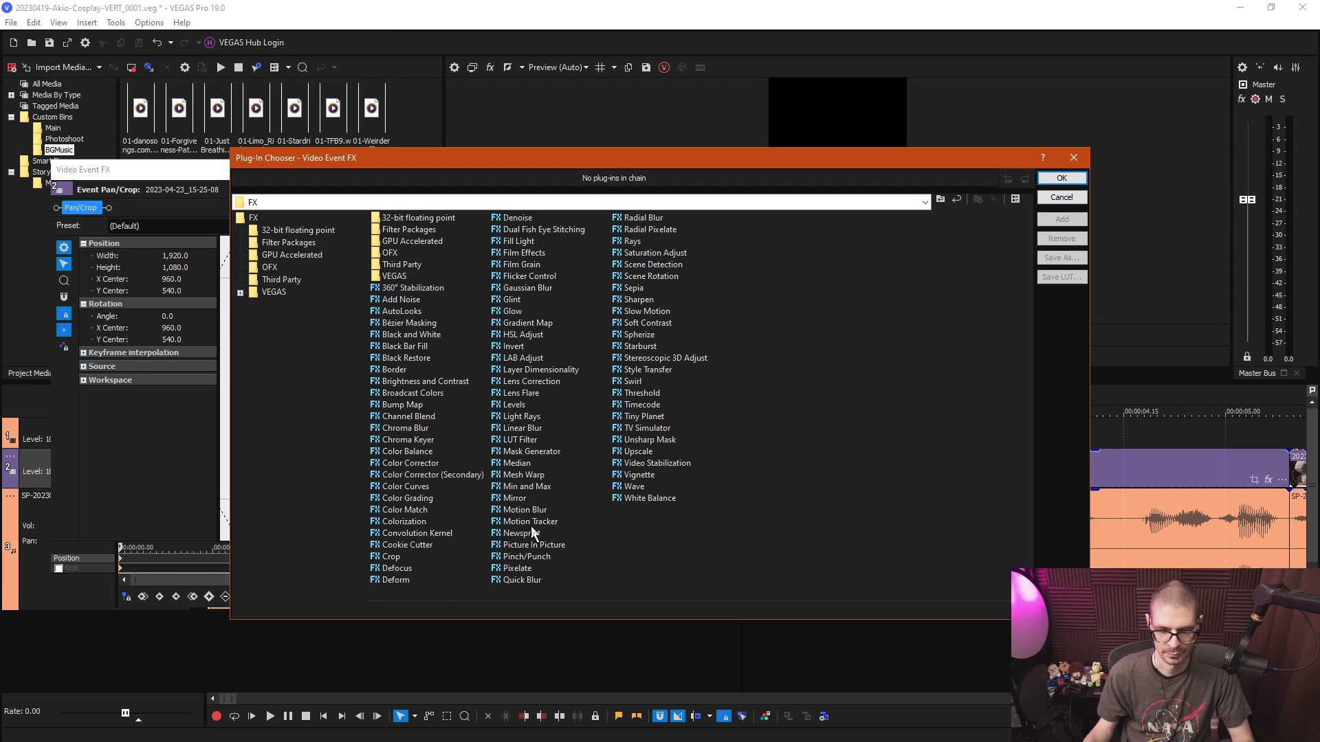
pyautogui.doubleClick(526, 545)
pyautogui.press('Return')
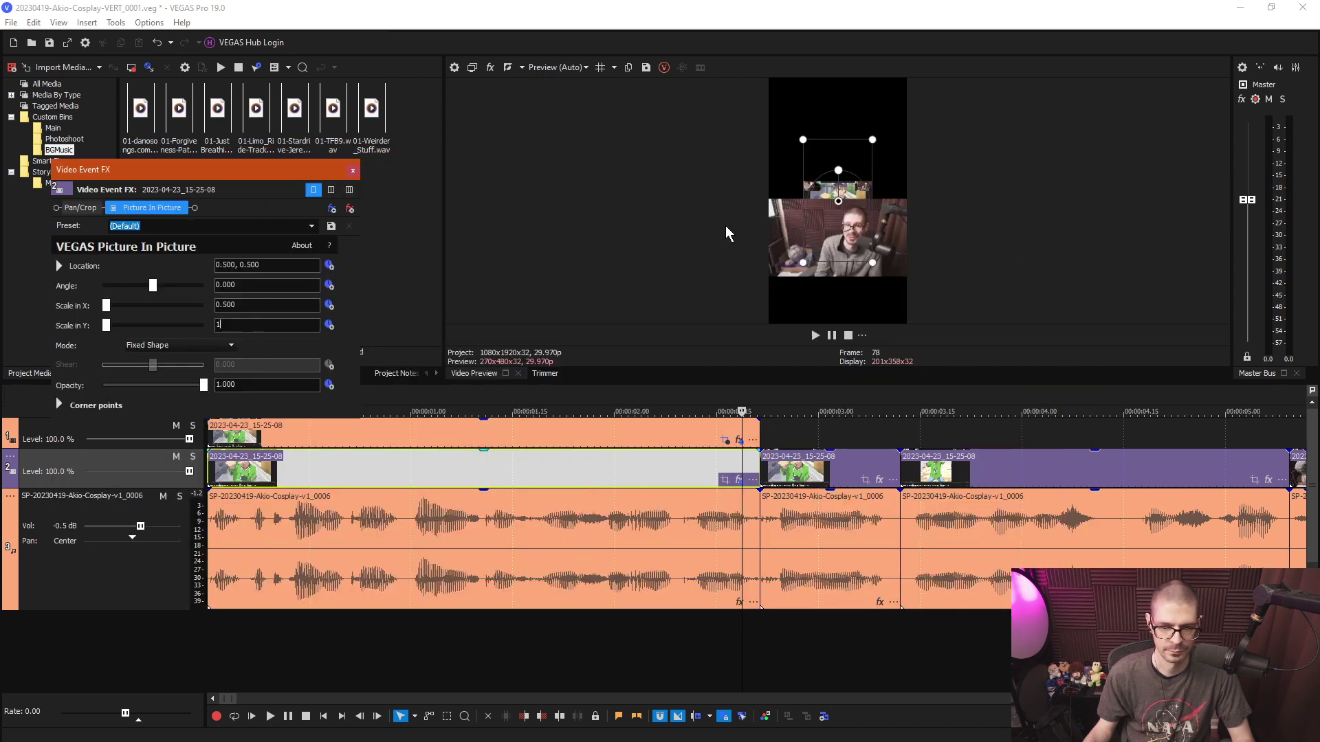
pyautogui.click(260, 266)
pyautogui.moveTo(870, 181); pyautogui.dragTo(870, 140)
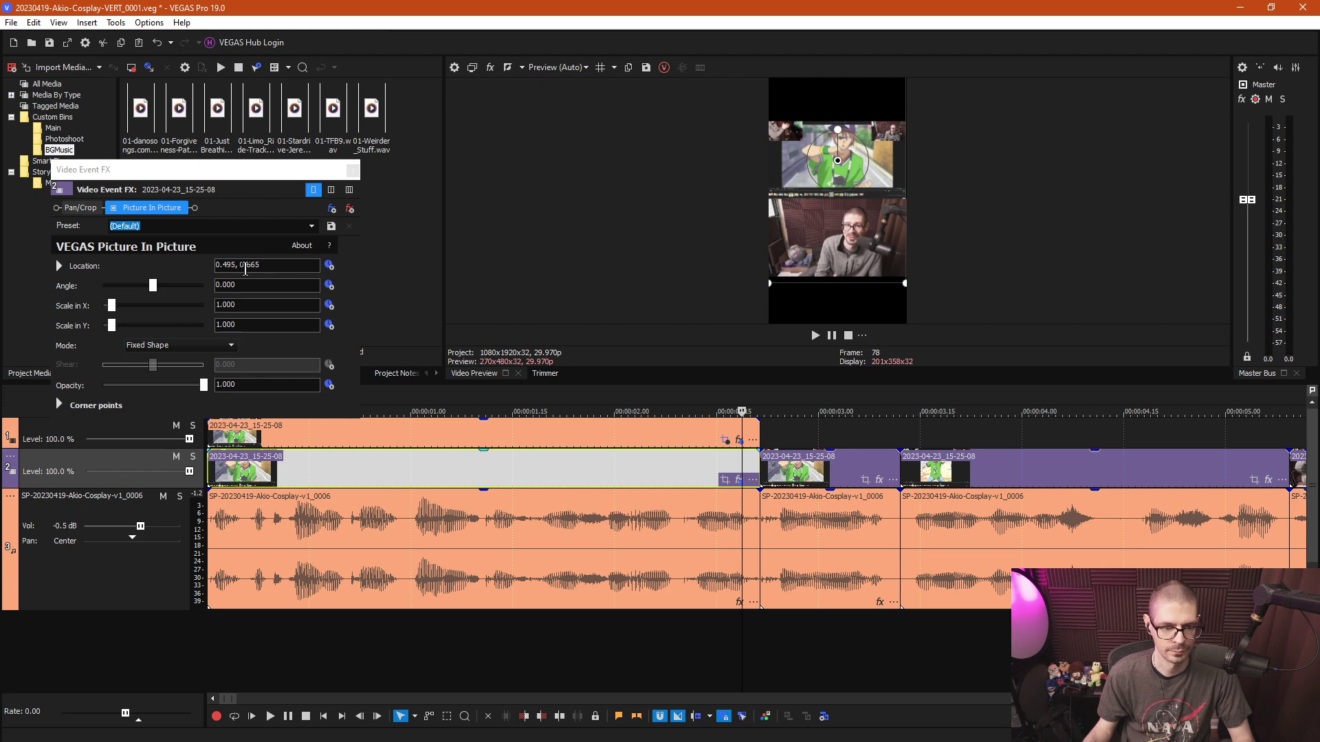
# Centre the lower-track clip's picture horizontally by setting its location to 0.5, 0.665.
pyautogui.click(234, 259)
pyautogui.press('BackSpace')
pyautogui.press('BackSpace')
pyautogui.press('BackSpace')
pyautogui.write('5')
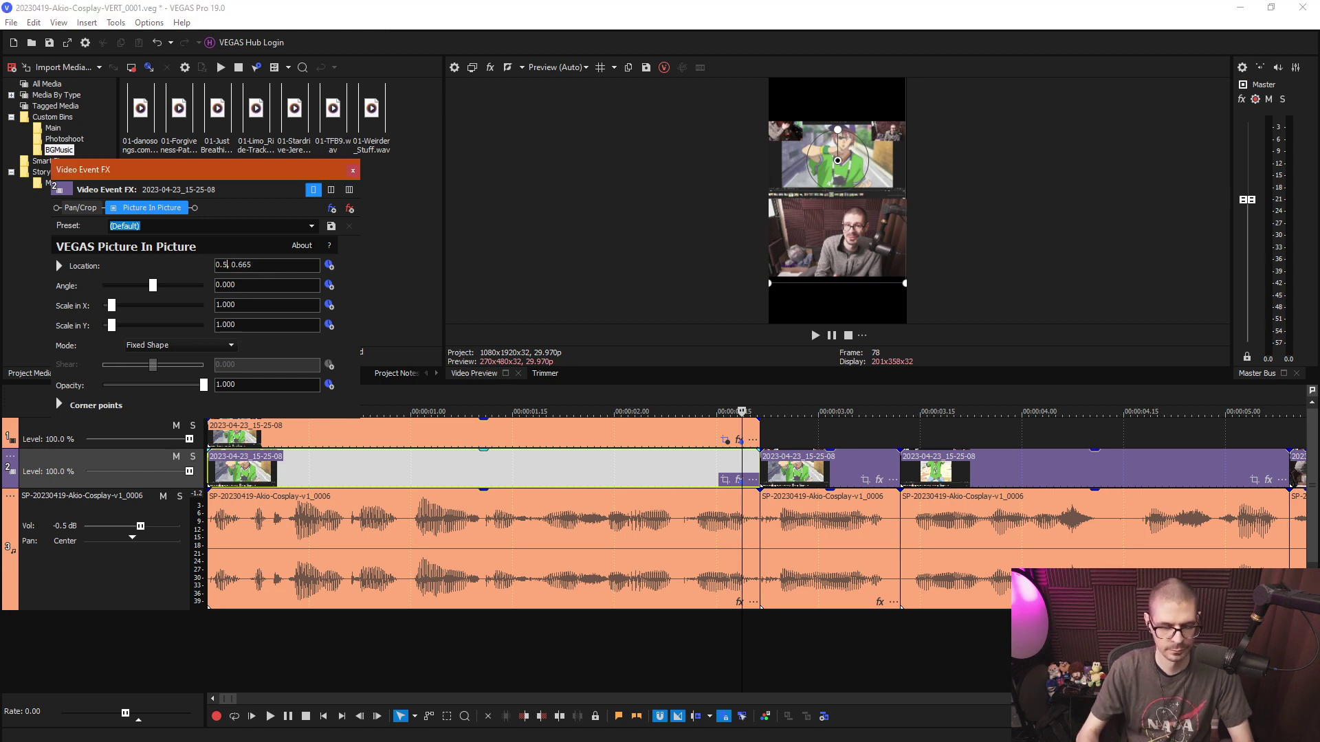
pyautogui.press('Return')
pyautogui.click(352, 170)
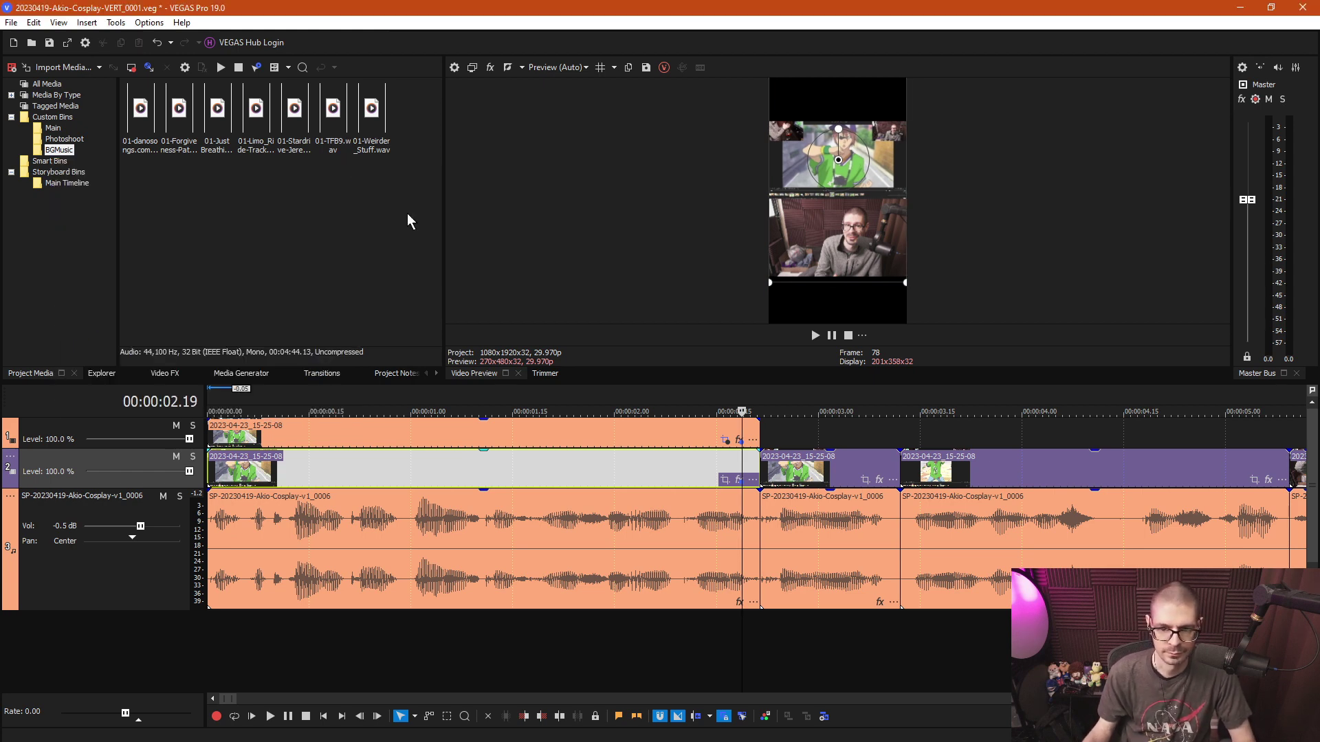
# Play the opening clips from the timeline start to review the stacked vertical layout and the clips that follow.
pyautogui.click(421, 457)
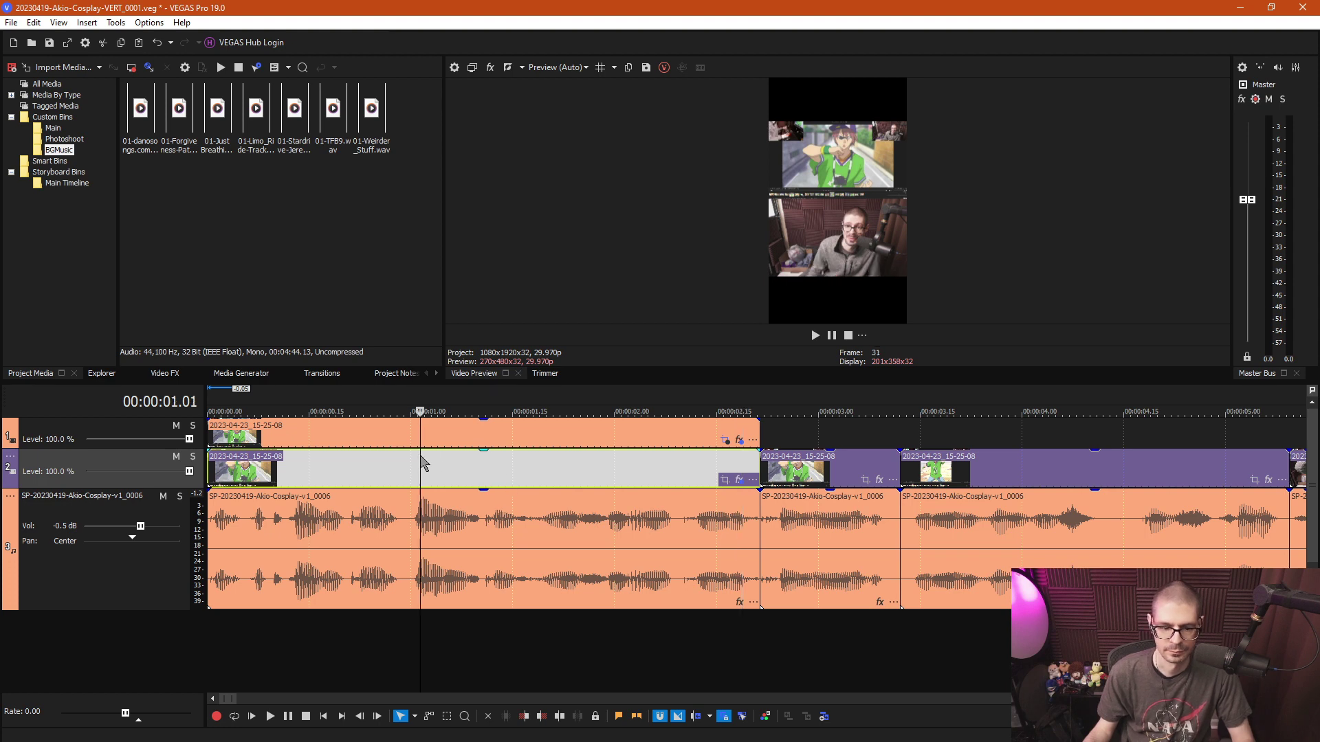
pyautogui.scroll(-2, 422, 474)
pyautogui.scroll(-1, 412, 474)
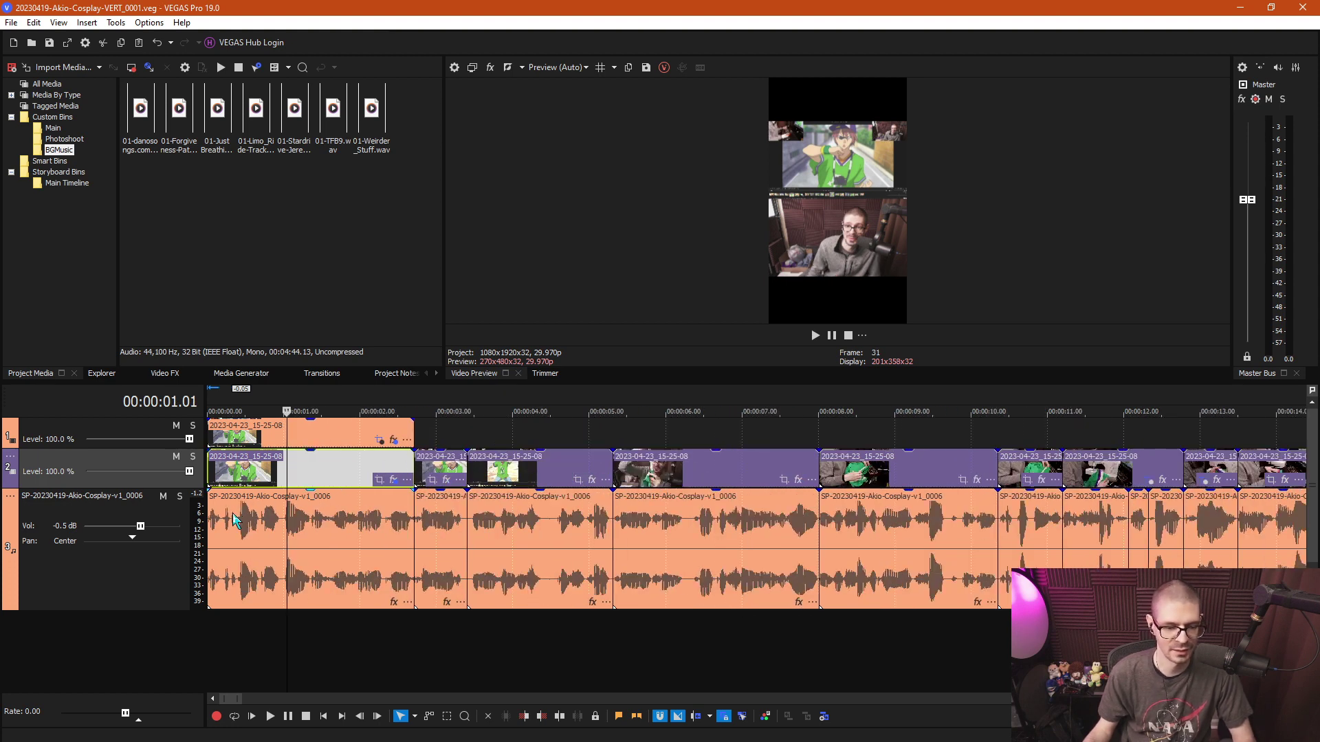
pyautogui.click(215, 489)
pyautogui.press('space')
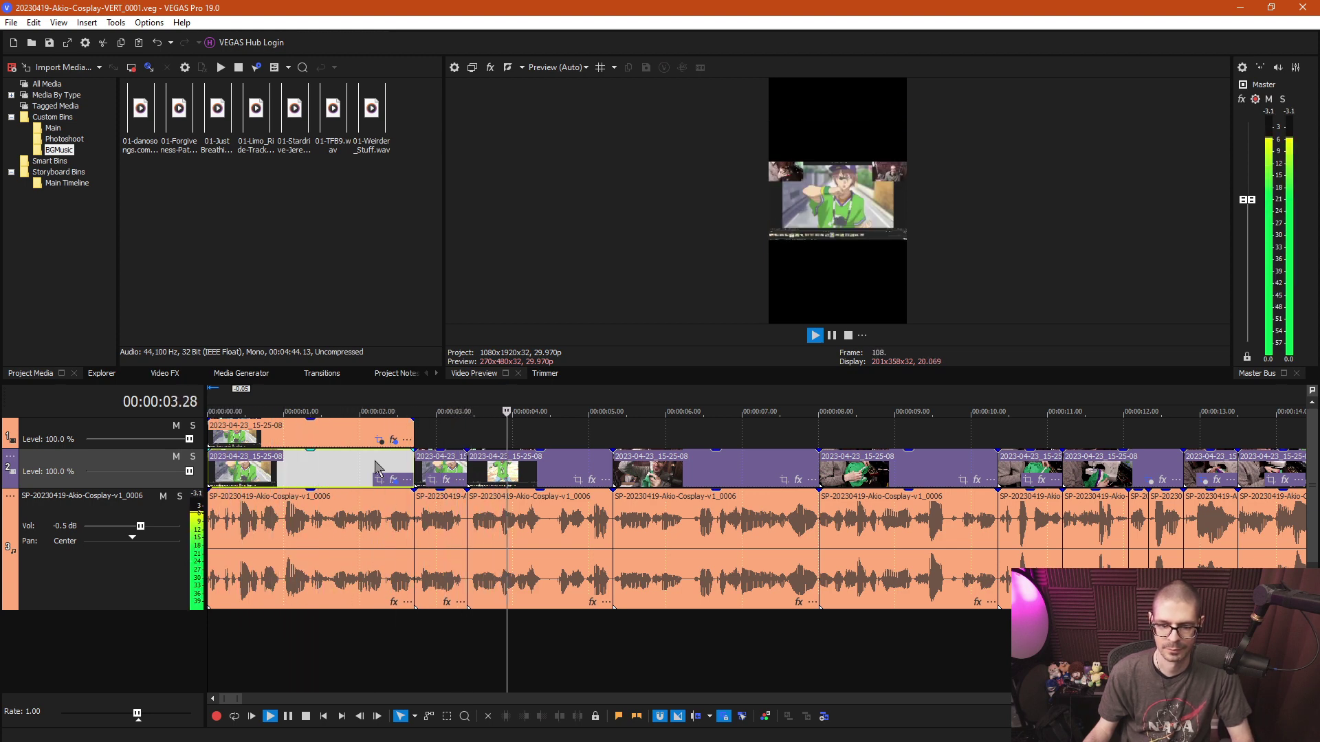
pyautogui.press('space')
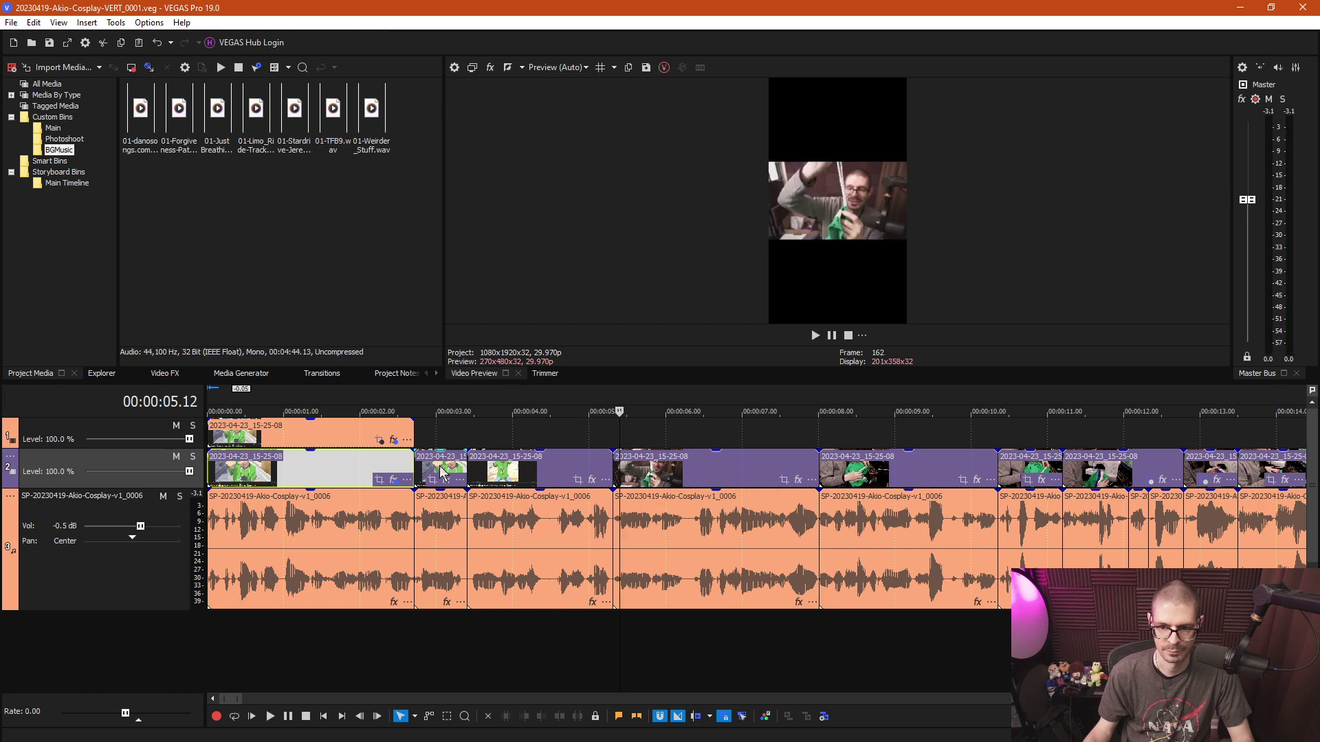
pyautogui.click(499, 439)
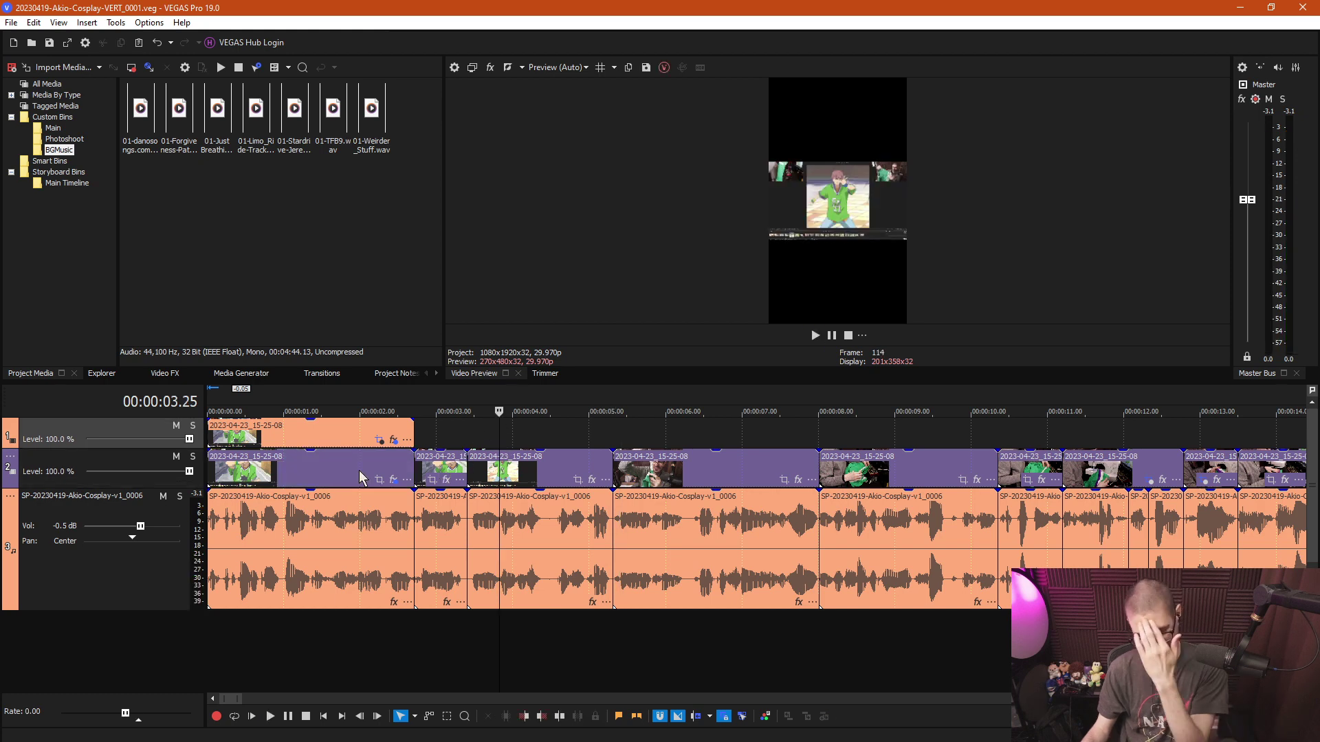
# Insert a new empty video track above the track holding the webcam clip.
pyautogui.rightClick(36, 437)
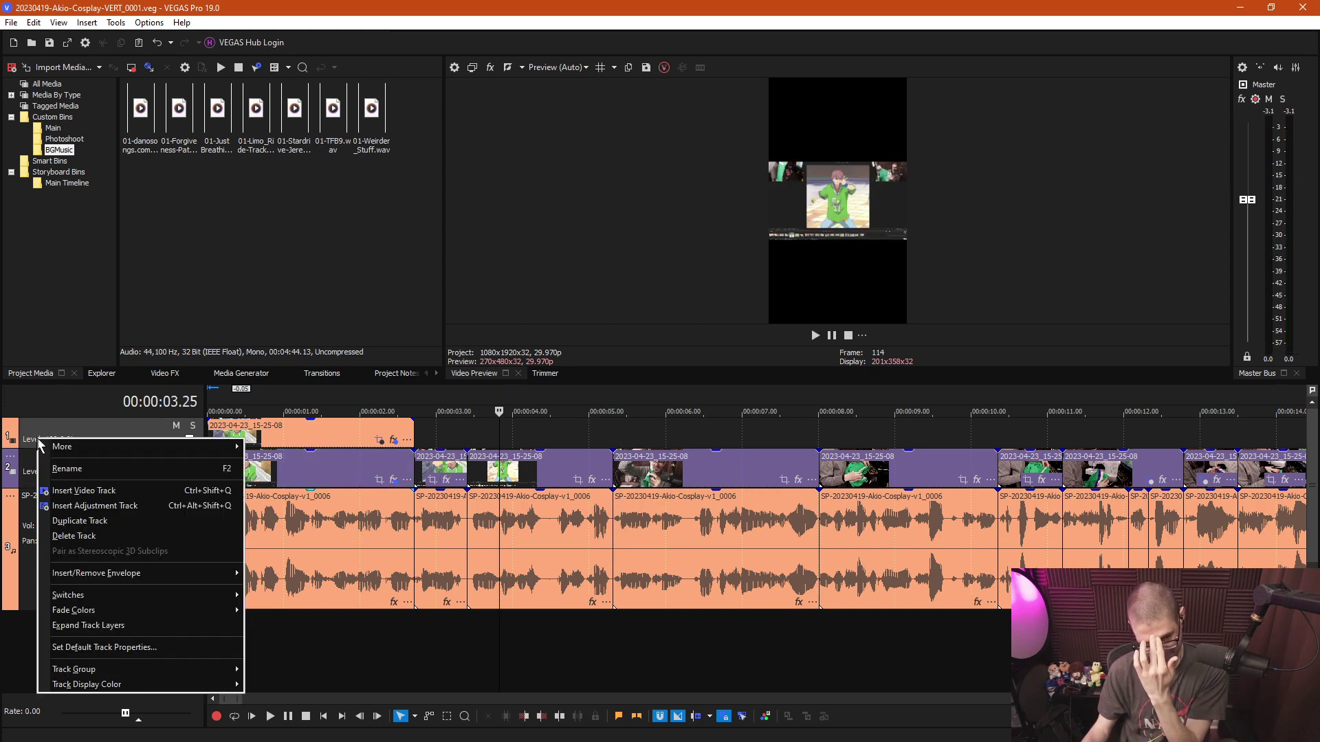
pyautogui.click(101, 492)
pyautogui.click(475, 470)
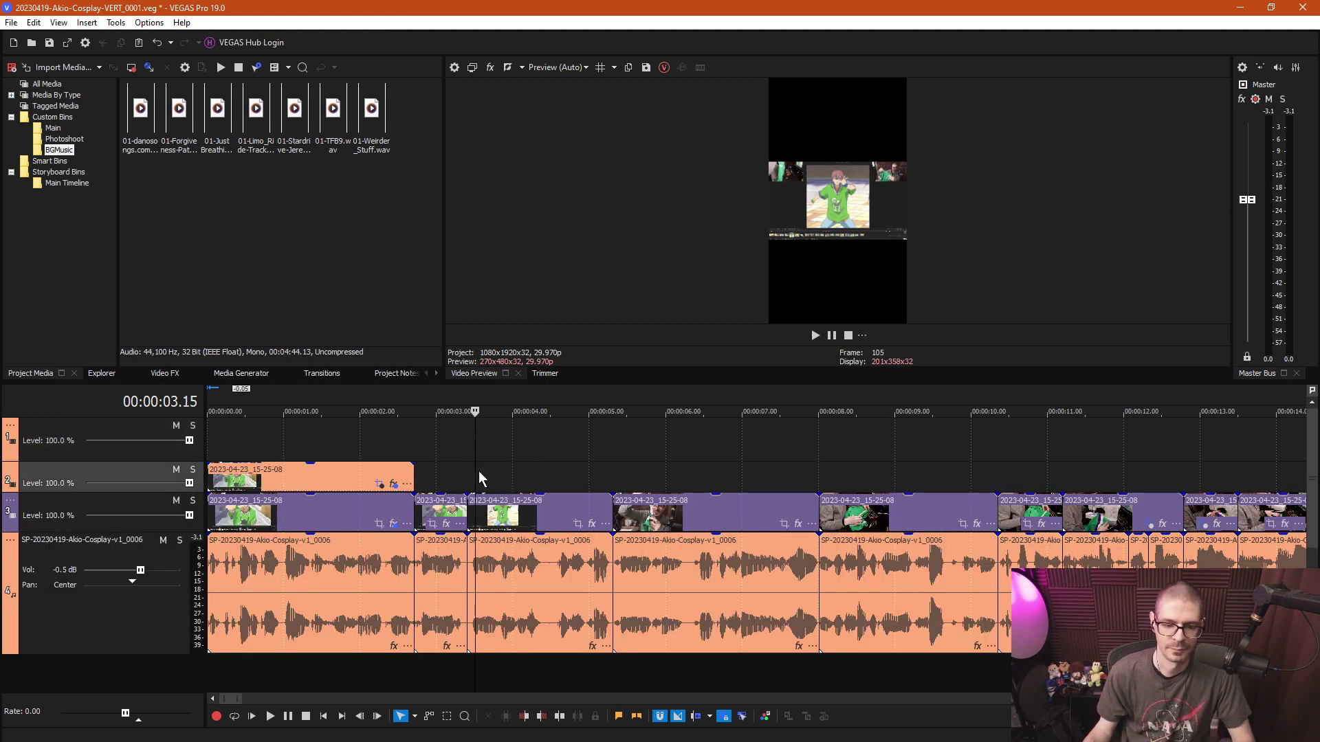
pyautogui.click(532, 465)
pyautogui.click(555, 464)
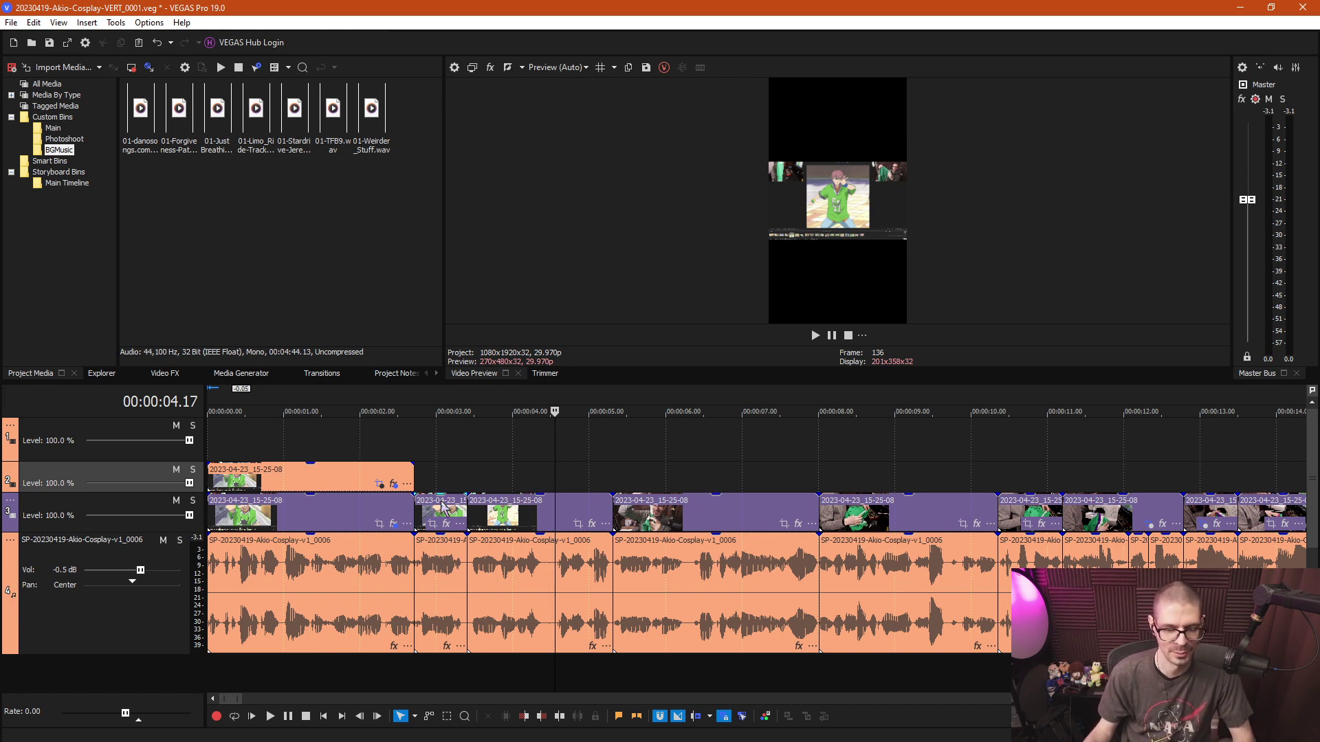
# Duplicate the second clip of the lower video track onto the track above it, aligned directly over the original.
pyautogui.moveTo(442, 508); pyautogui.dragTo(427, 486)
pyautogui.click(391, 485)
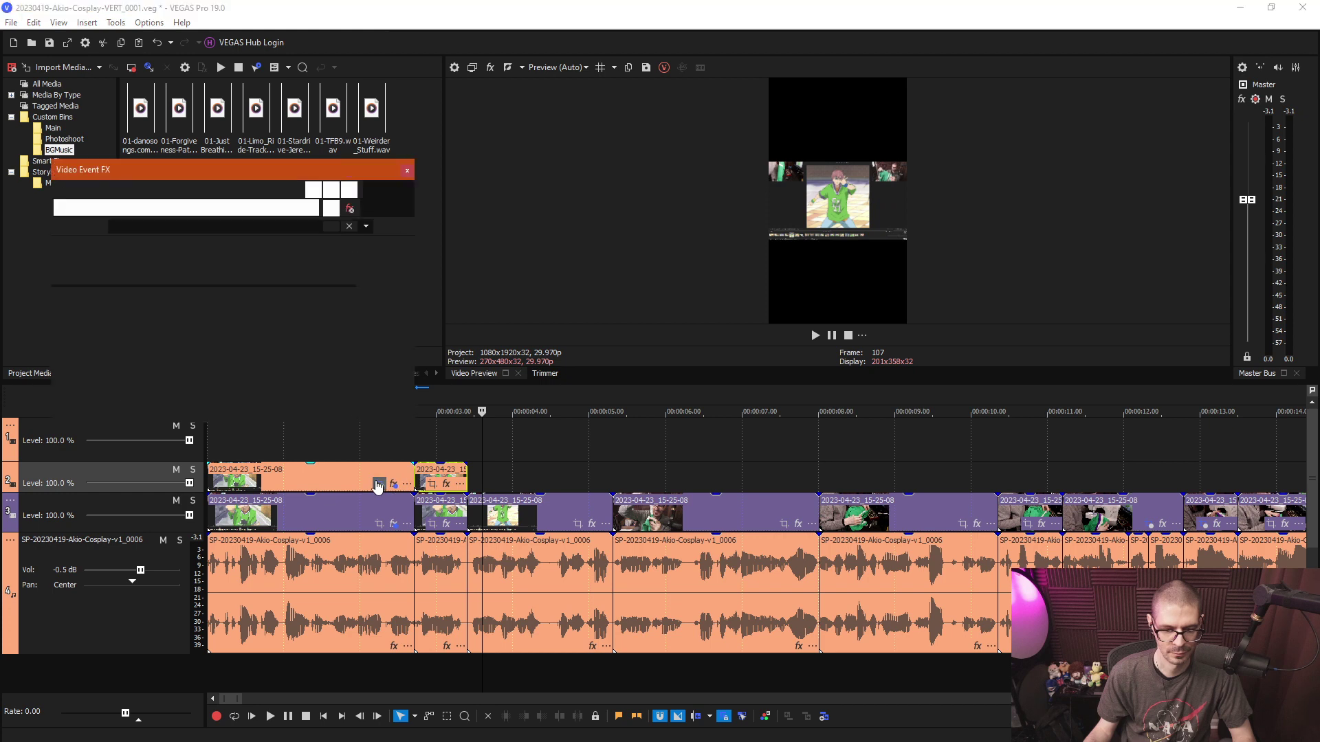
pyautogui.click(644, 171)
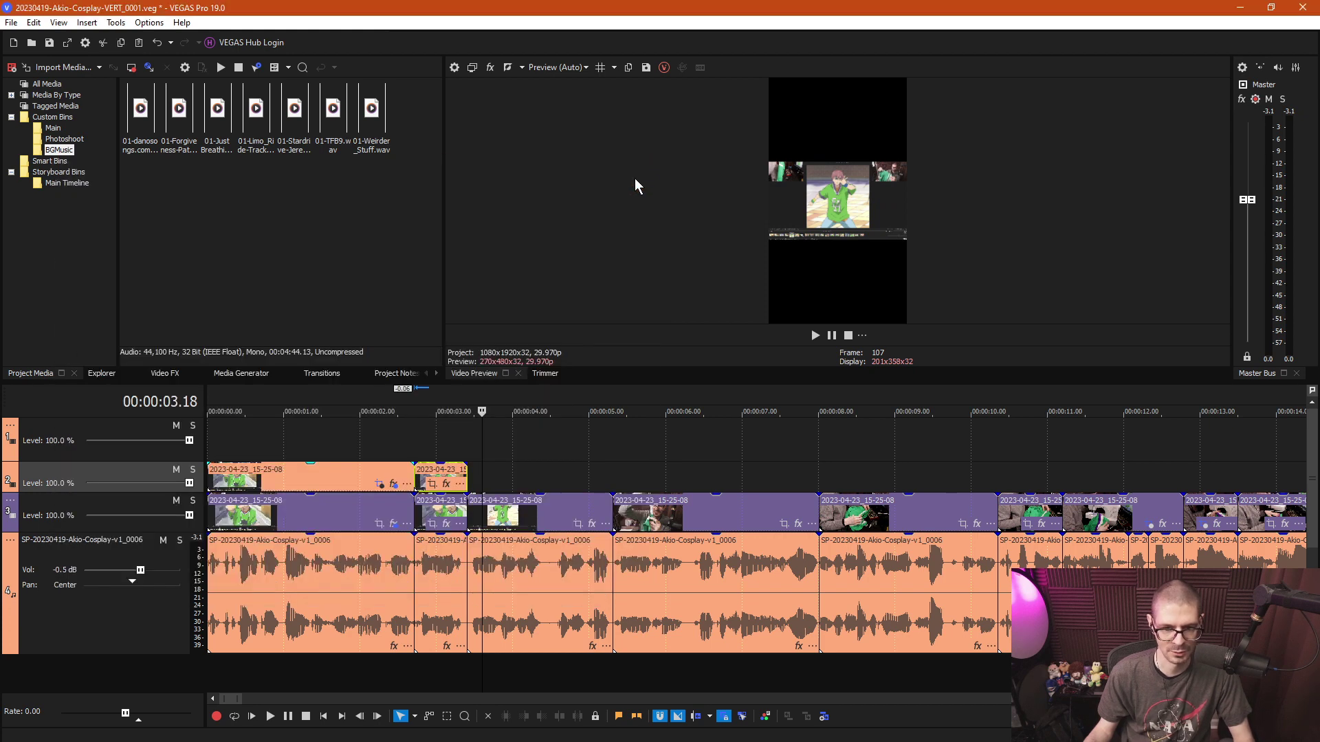
# Copy the event attributes of the first upper-track clip onto the duplicated second clip and check its frame in the preview.
pyautogui.rightClick(333, 486)
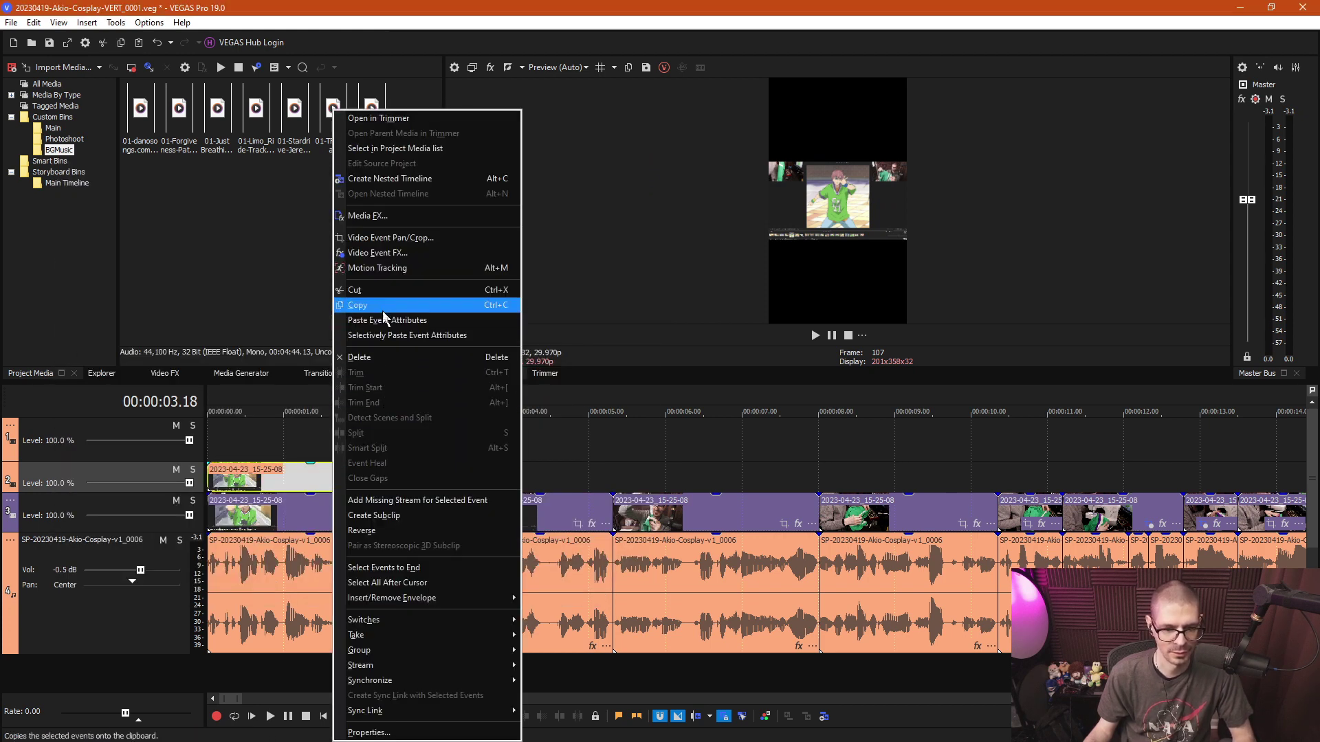
pyautogui.click(383, 308)
pyautogui.rightClick(428, 469)
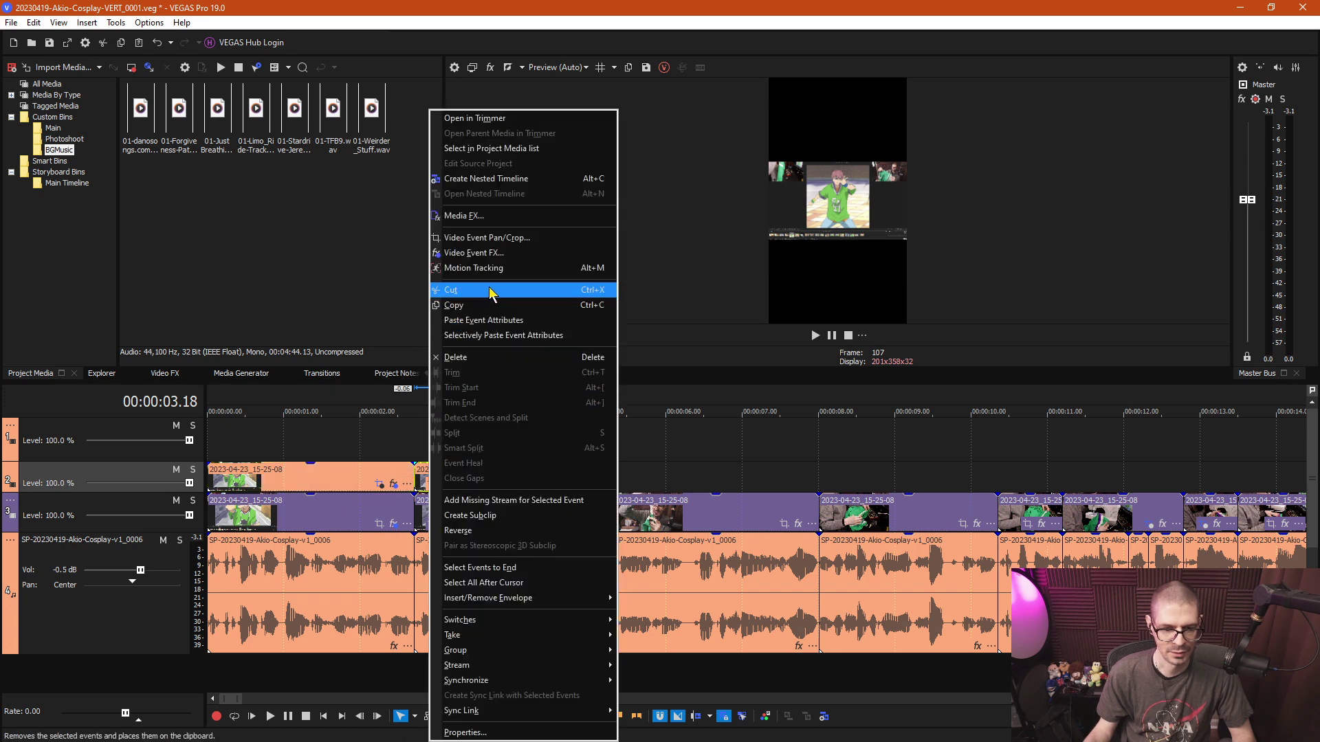
pyautogui.click(494, 321)
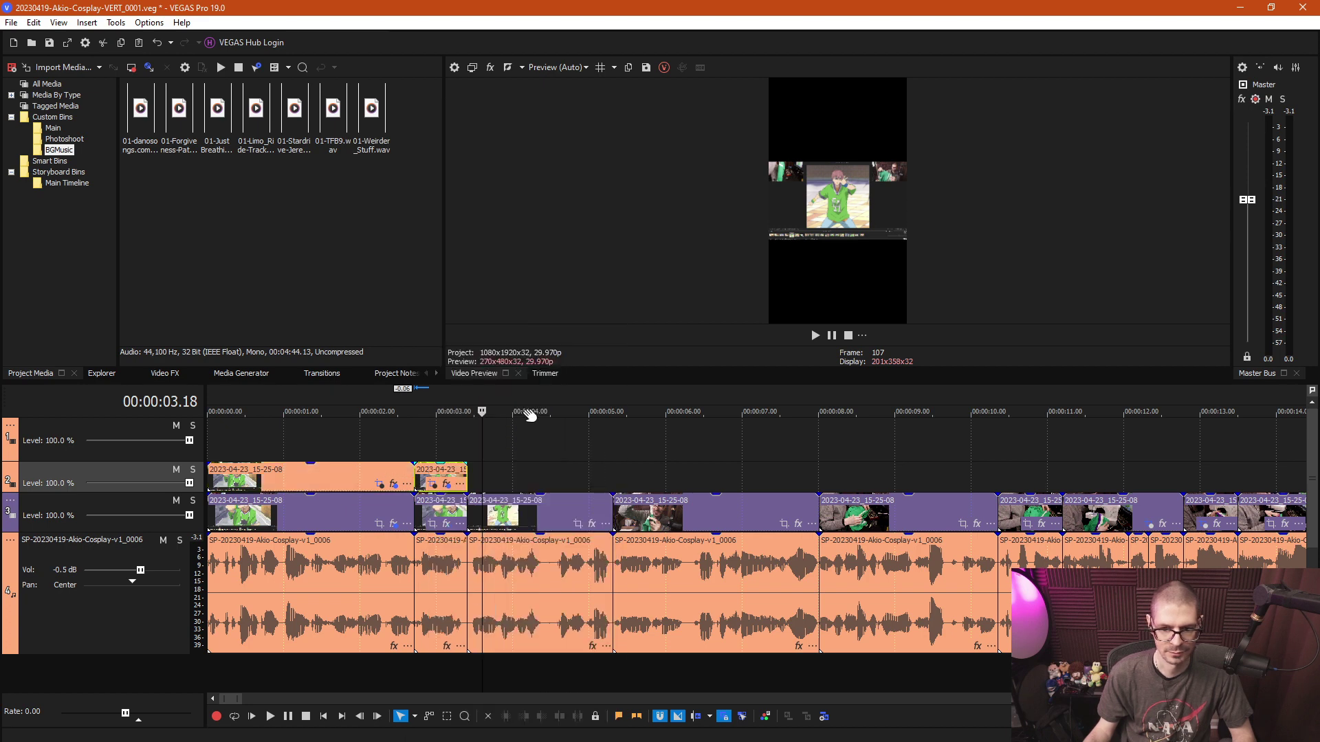
pyautogui.click(435, 442)
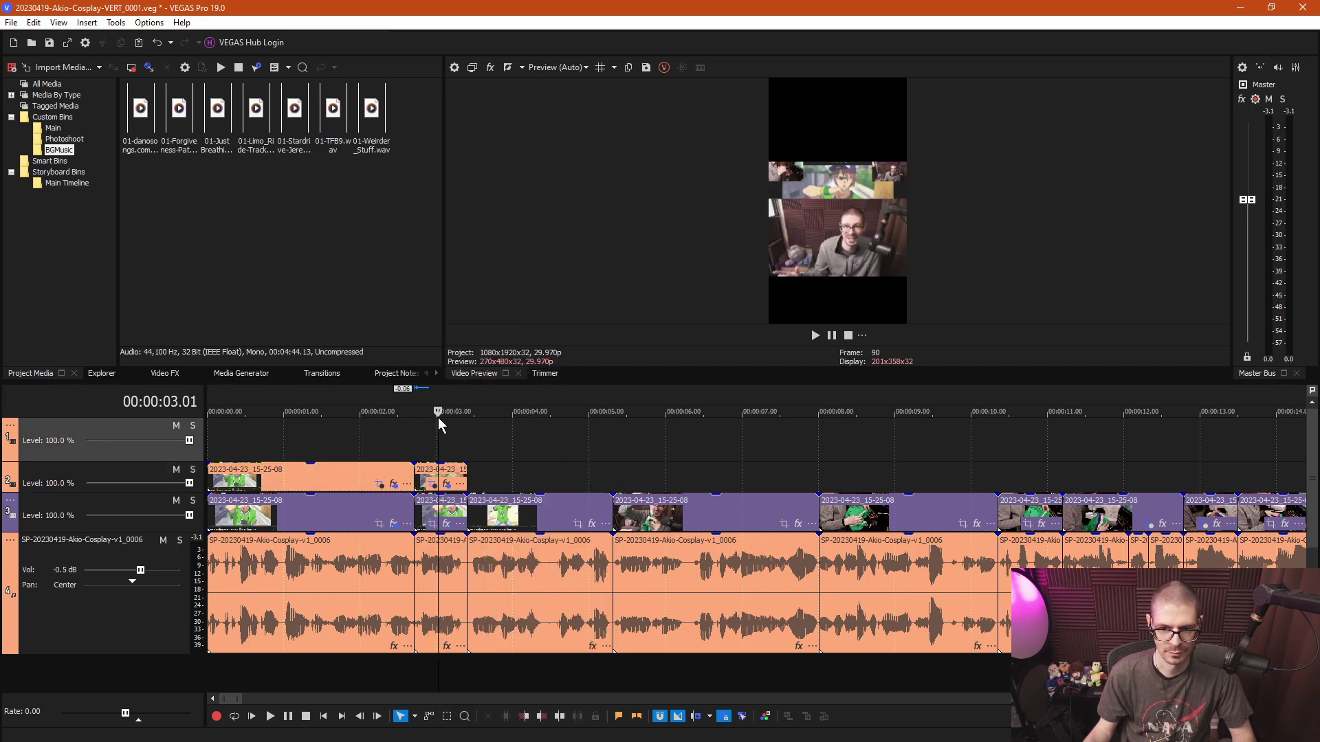
# Copy the event attributes of the first lower-track clip onto the second lower-track clip and preview the stacked layout there.
pyautogui.click(380, 455)
pyautogui.scroll(2, 402, 443)
pyautogui.click(533, 510)
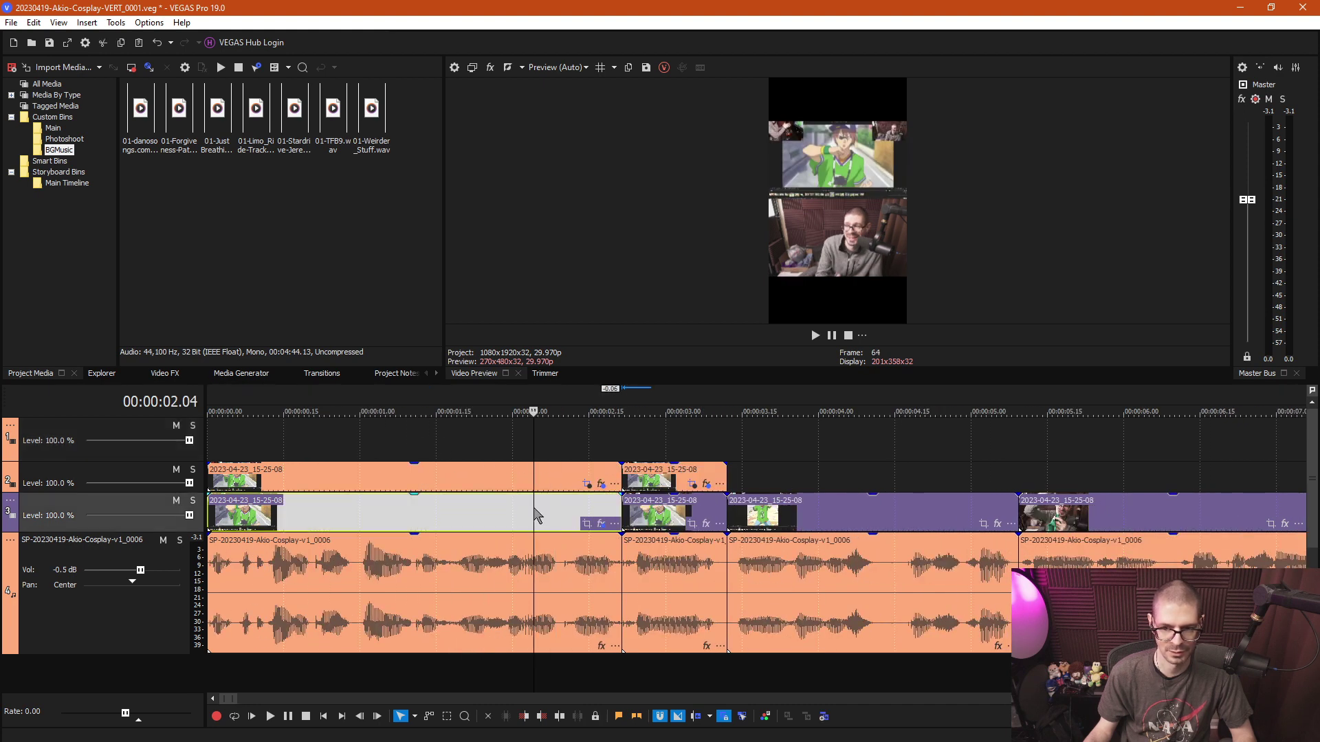
pyautogui.rightClick(530, 507)
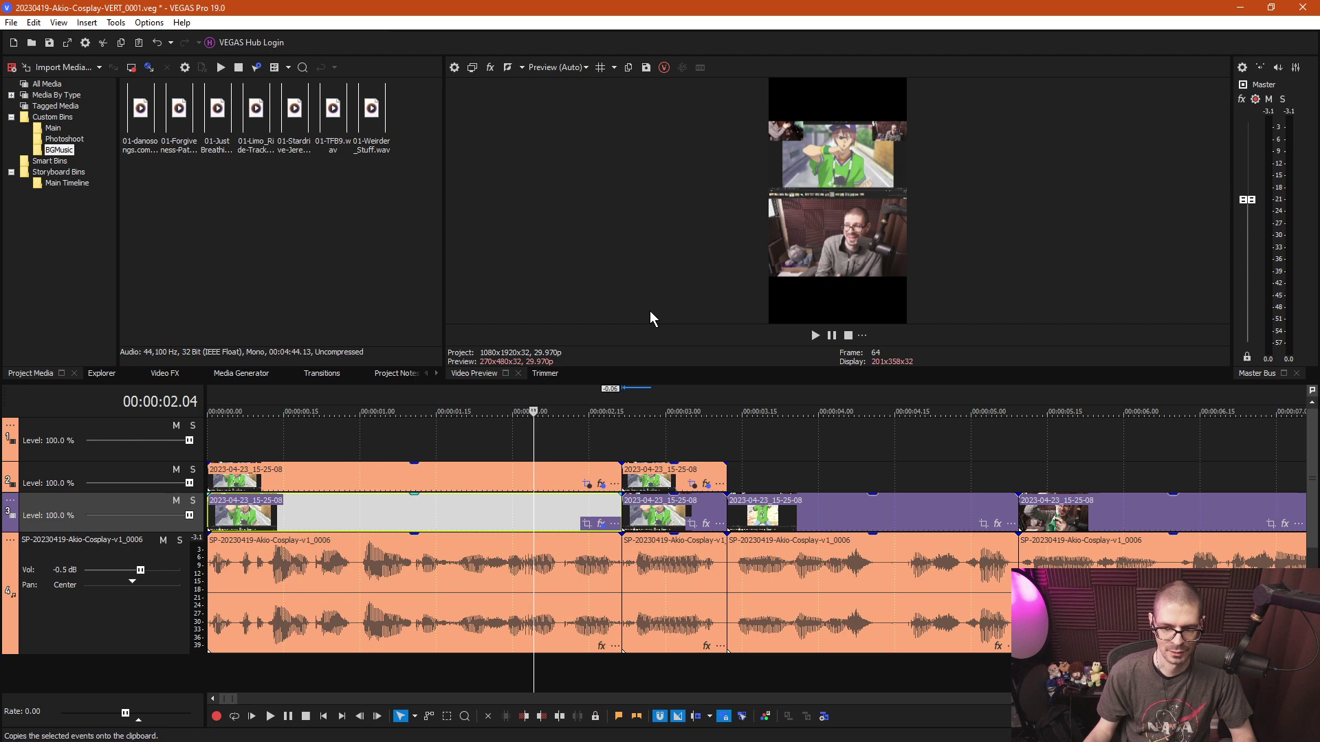
pyautogui.rightClick(653, 502)
pyautogui.click(687, 320)
pyautogui.click(652, 433)
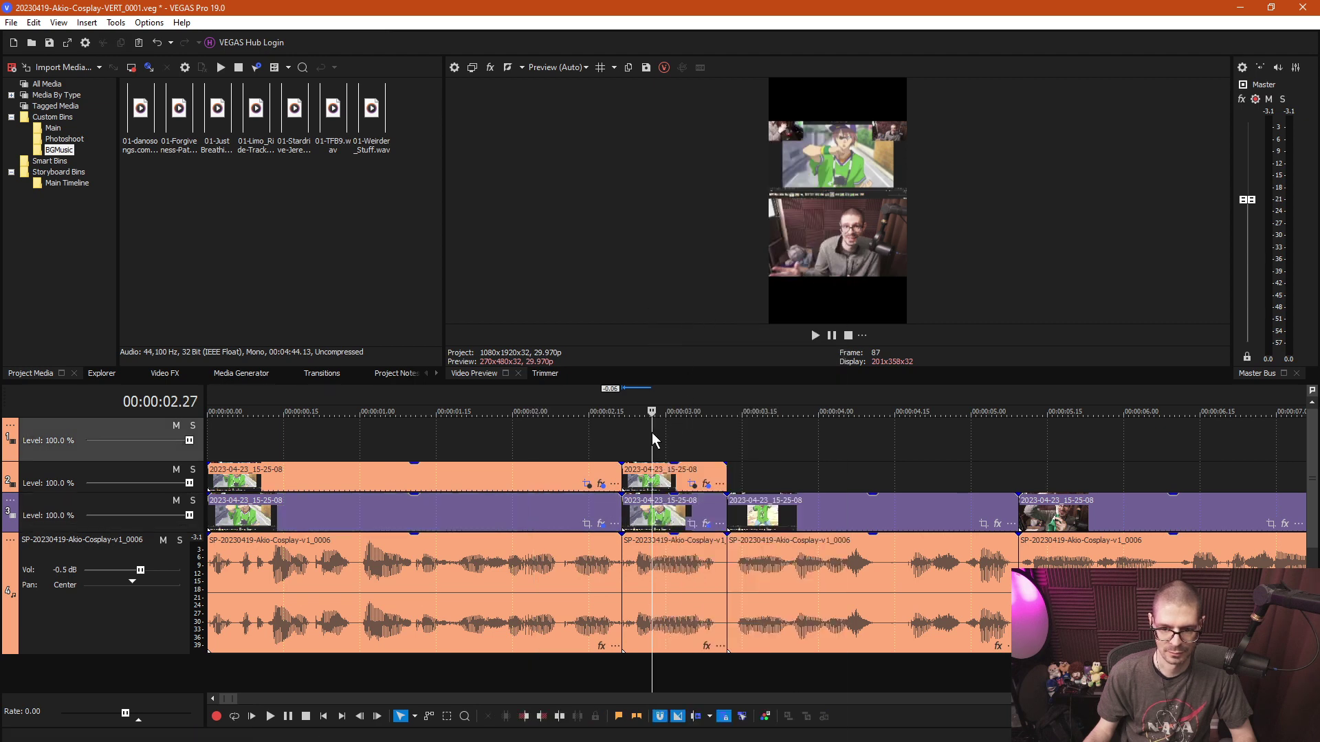
# Save the project and duplicate the third clip of track 3 onto track 2, aligned directly above the original.
pyautogui.hotkey('ctrl', 's')
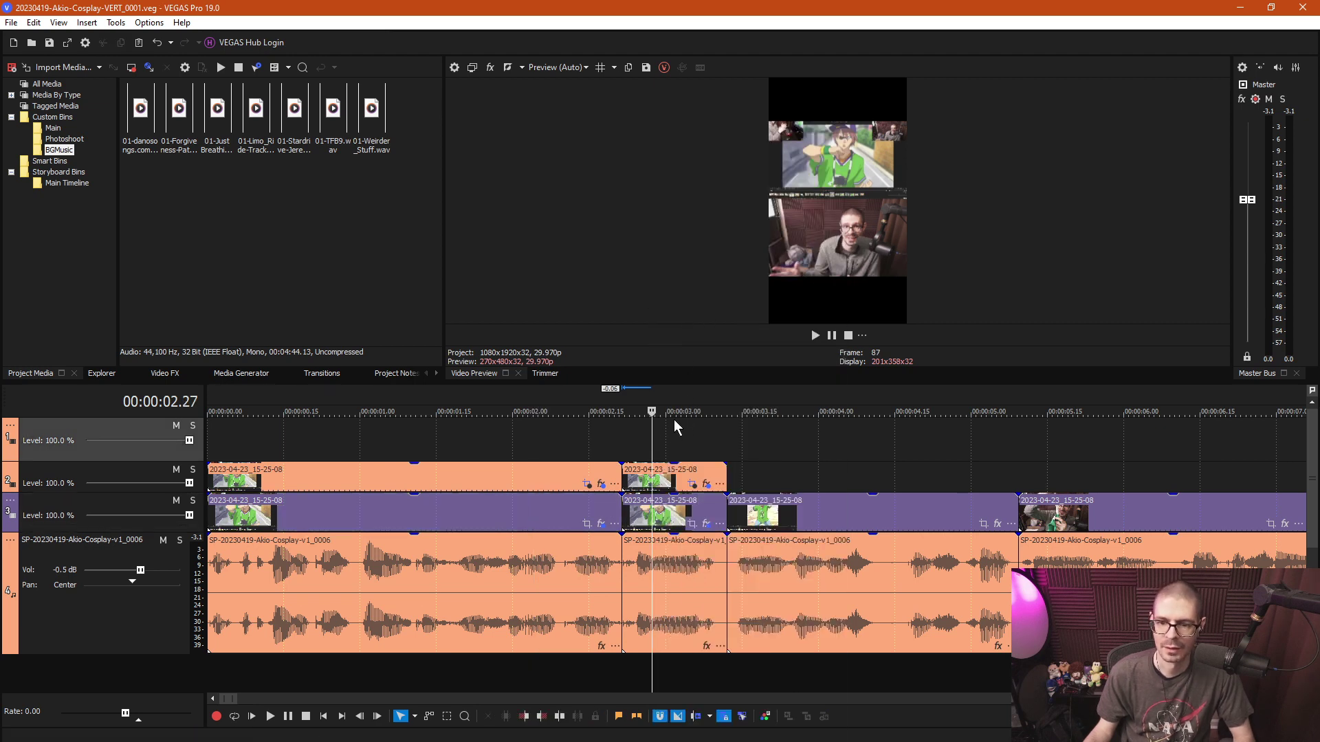
pyautogui.click(756, 472)
pyautogui.scroll(-3, 757, 472)
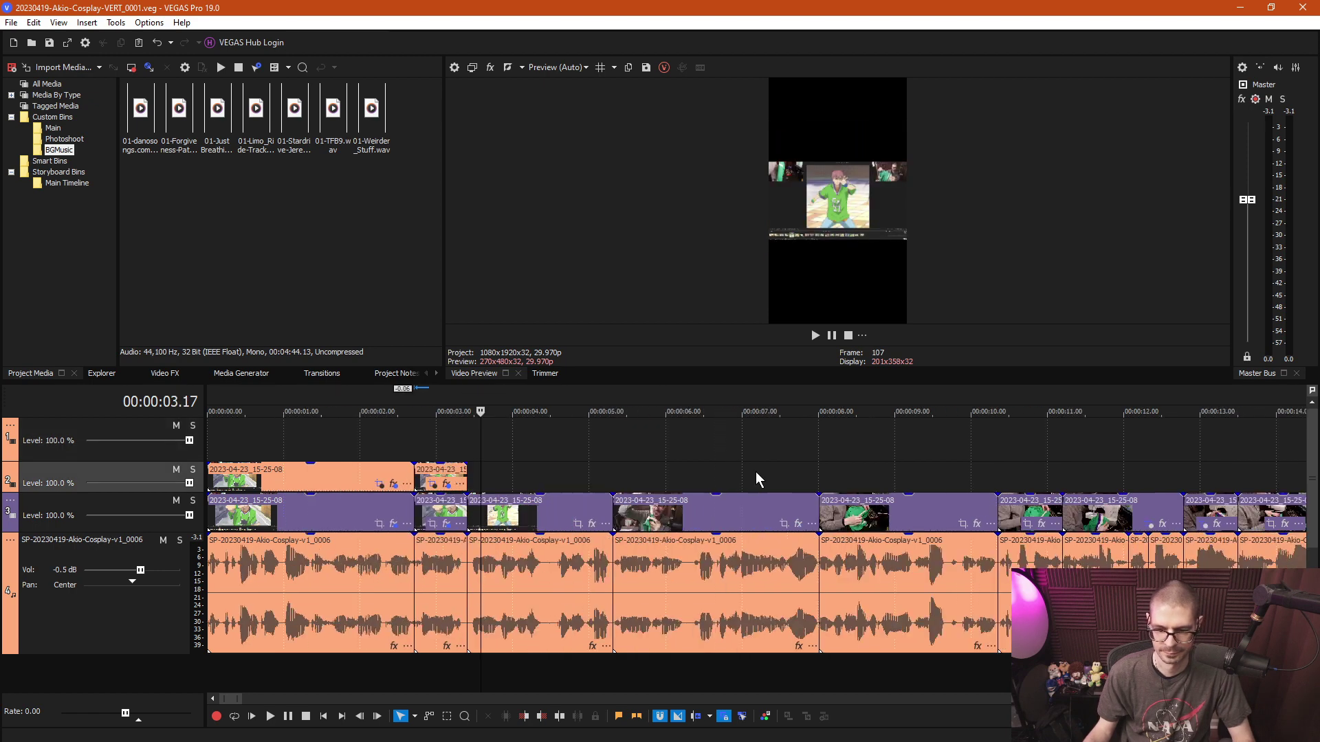
pyautogui.click(510, 521)
pyautogui.click(535, 472)
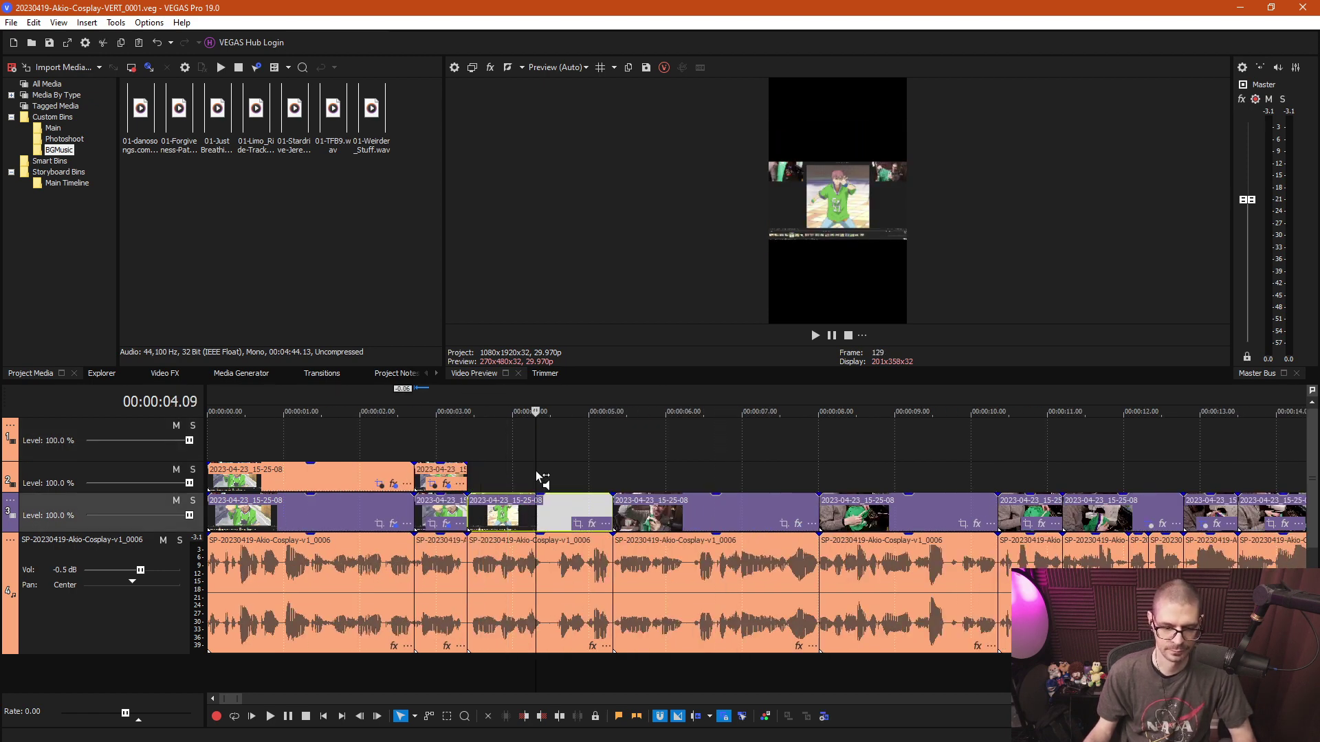
pyautogui.hotkey('ctrl', 'v')
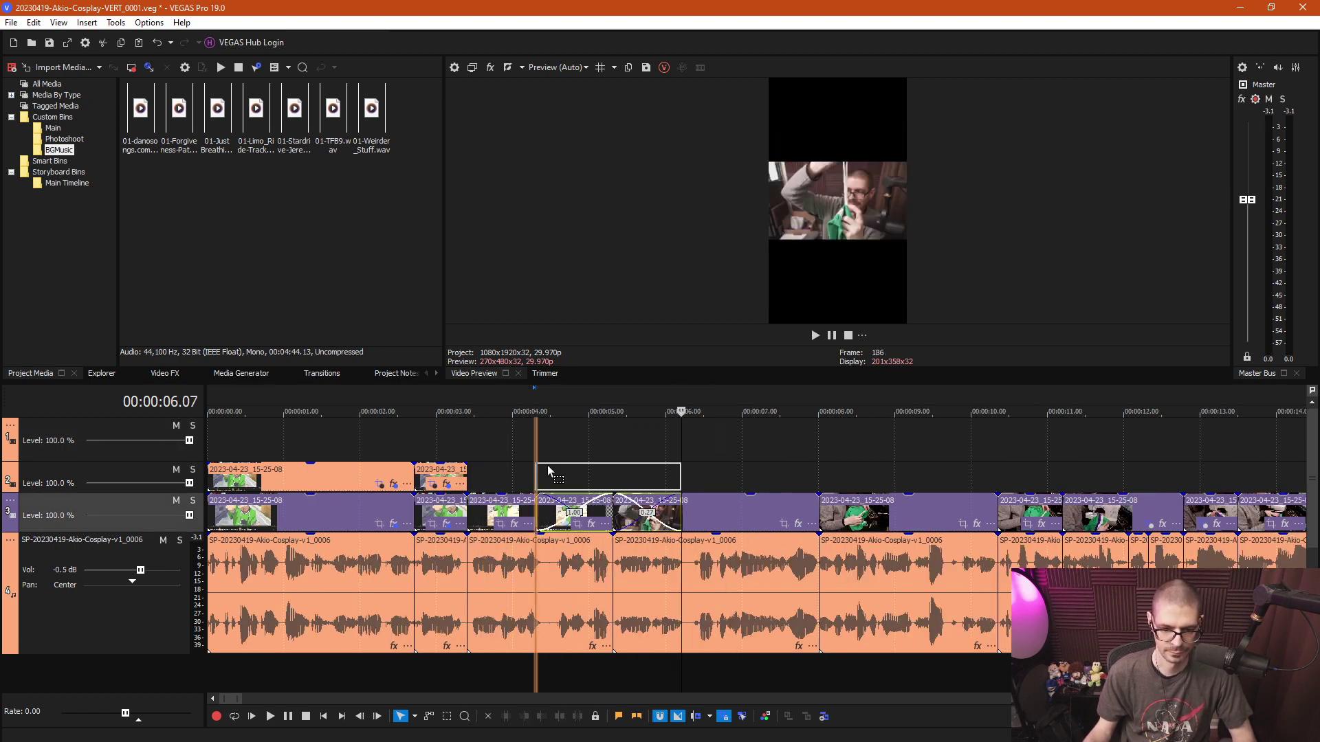
pyautogui.moveTo(548, 470); pyautogui.dragTo(484, 472)
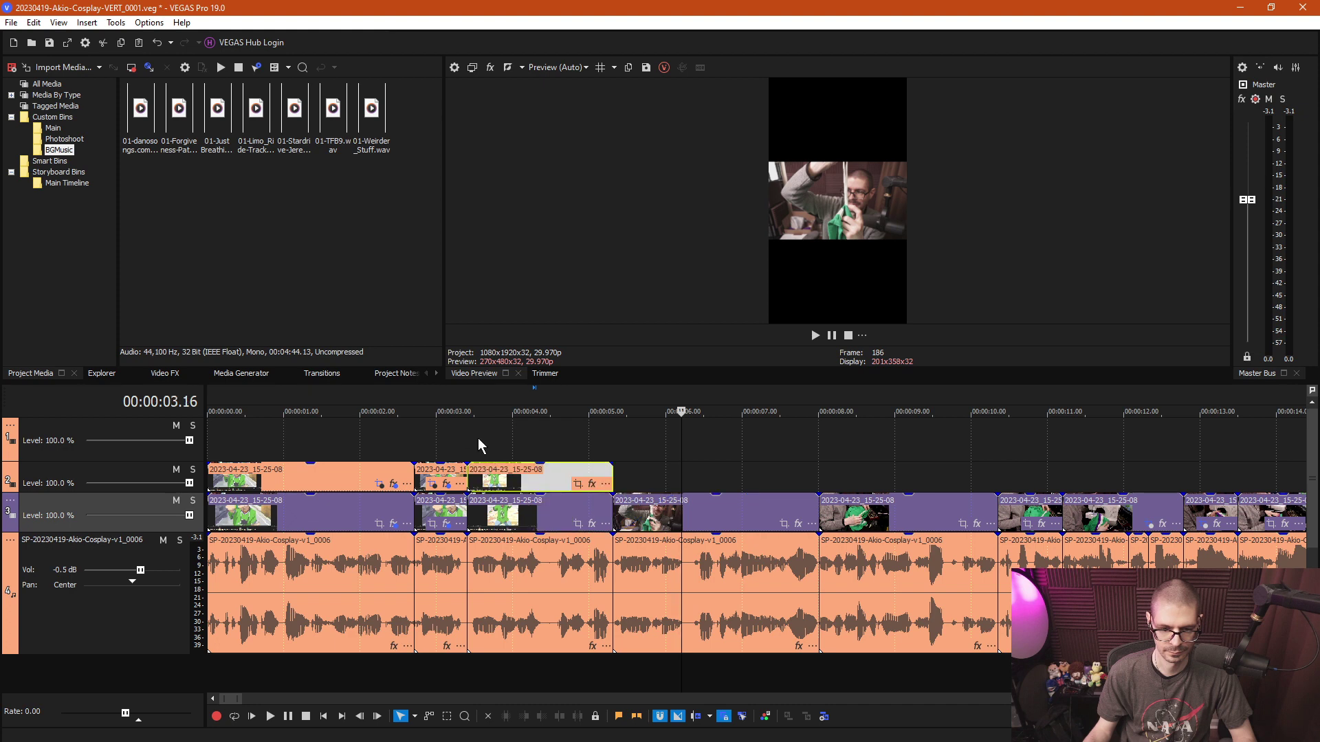
pyautogui.click(479, 445)
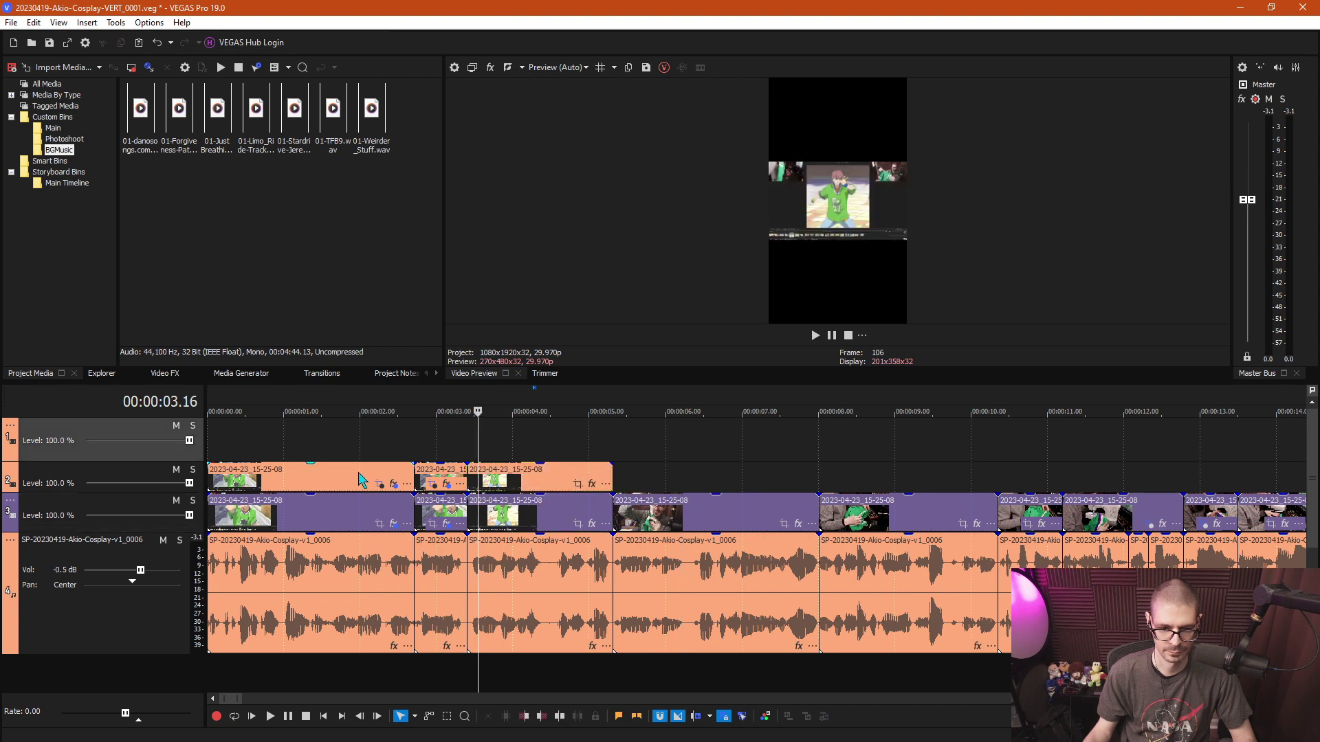
pyautogui.rightClick(361, 479)
pyautogui.click(572, 451)
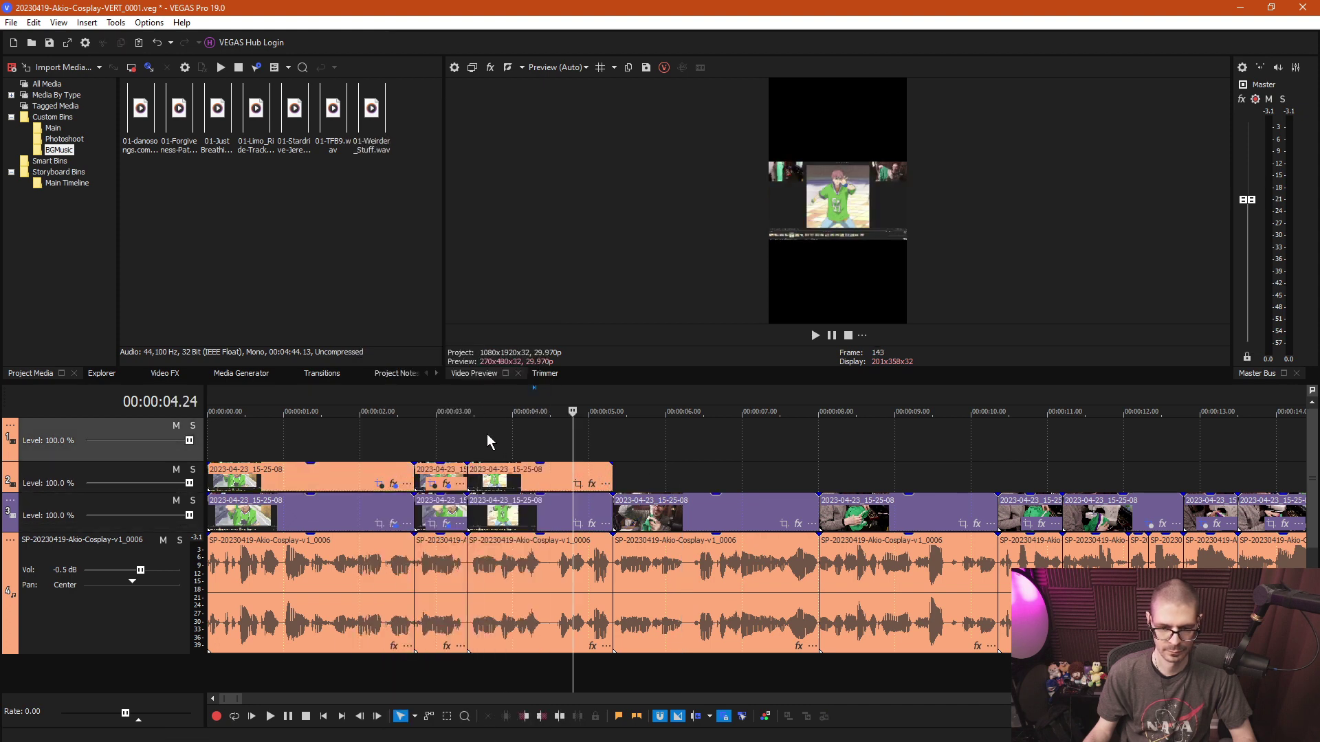
# Crop the fourth clip on track 3 to match the output aspect, shifting the frame onto the face at an X center of about 1,098.
pyautogui.click(723, 442)
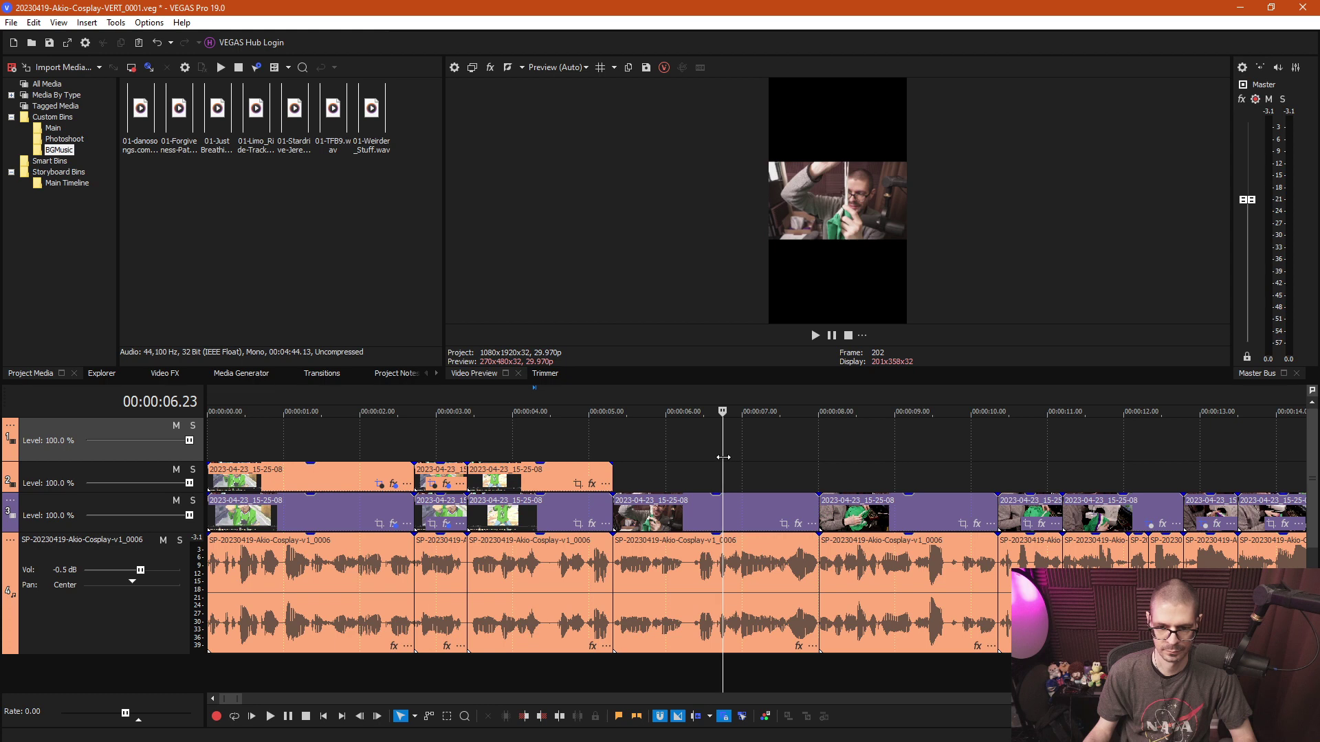
pyautogui.moveTo(723, 458); pyautogui.dragTo(660, 459)
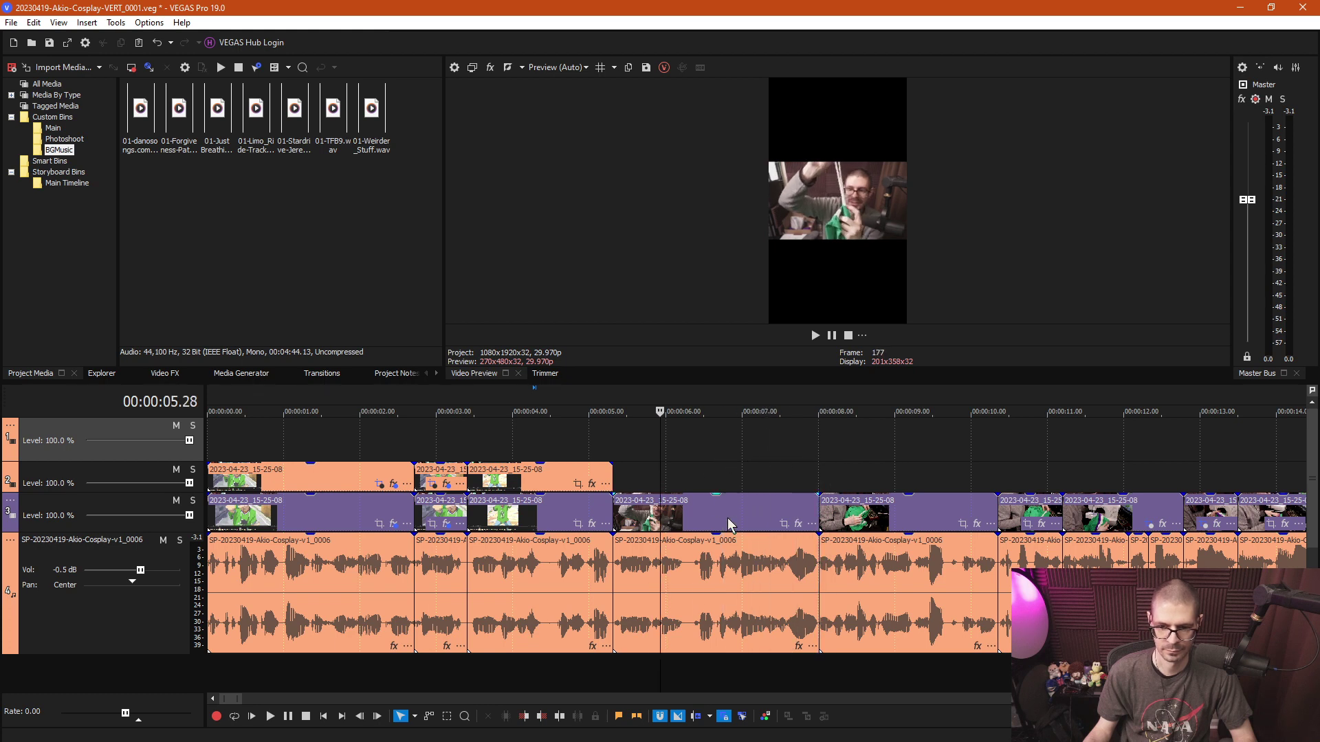
pyautogui.click(784, 525)
pyautogui.rightClick(480, 420)
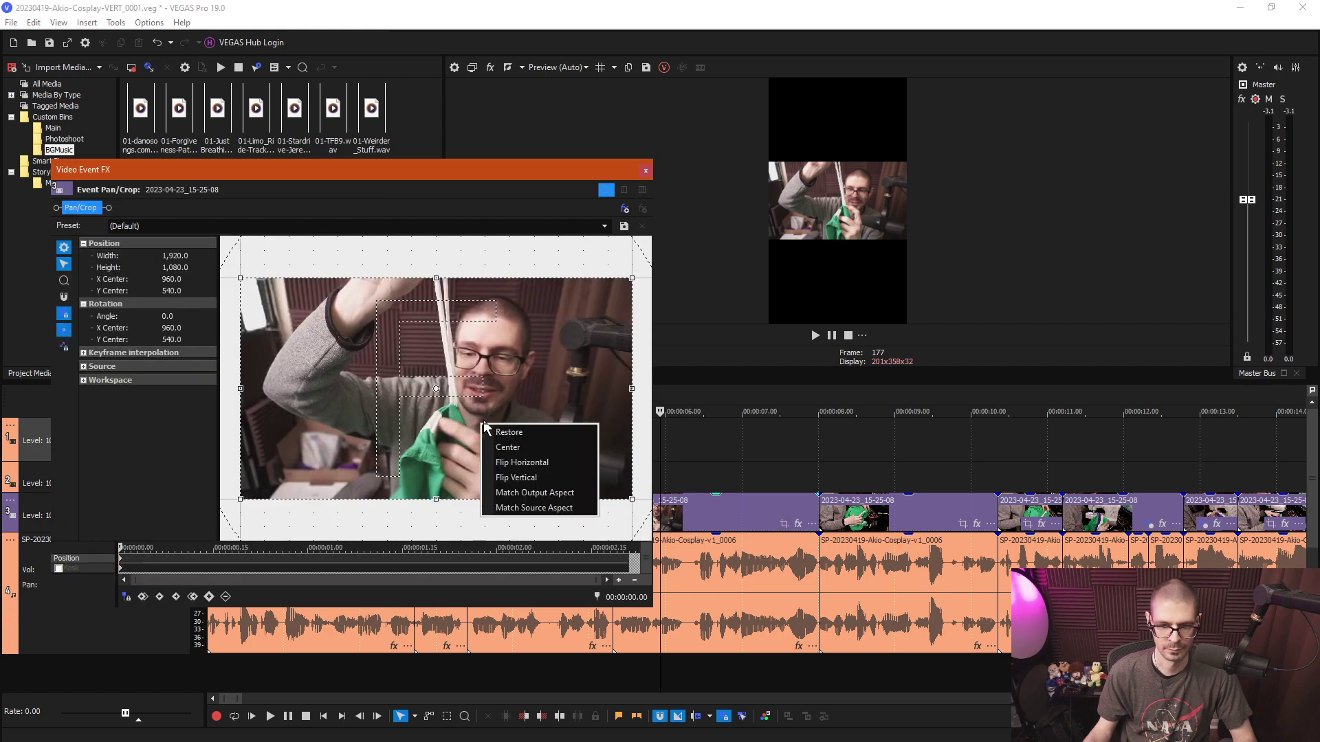
pyautogui.click(558, 489)
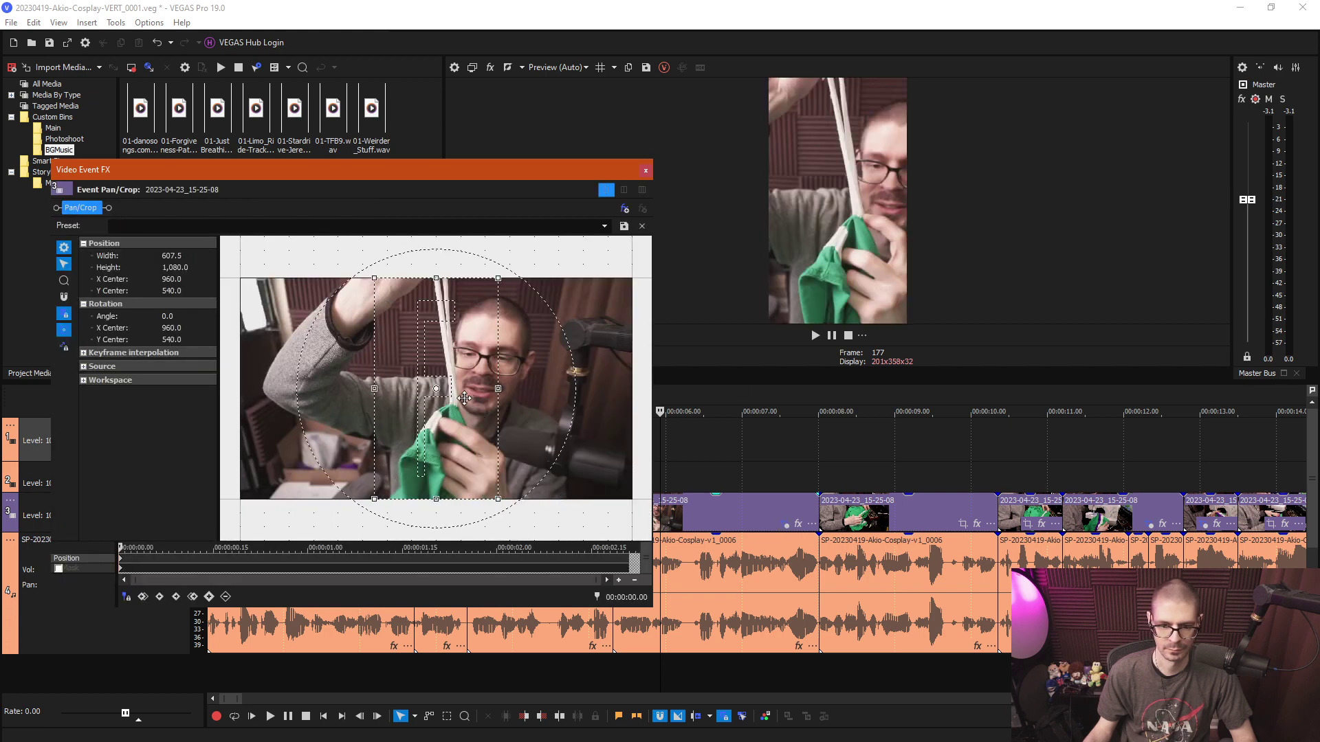
pyautogui.moveTo(472, 400); pyautogui.dragTo(480, 388)
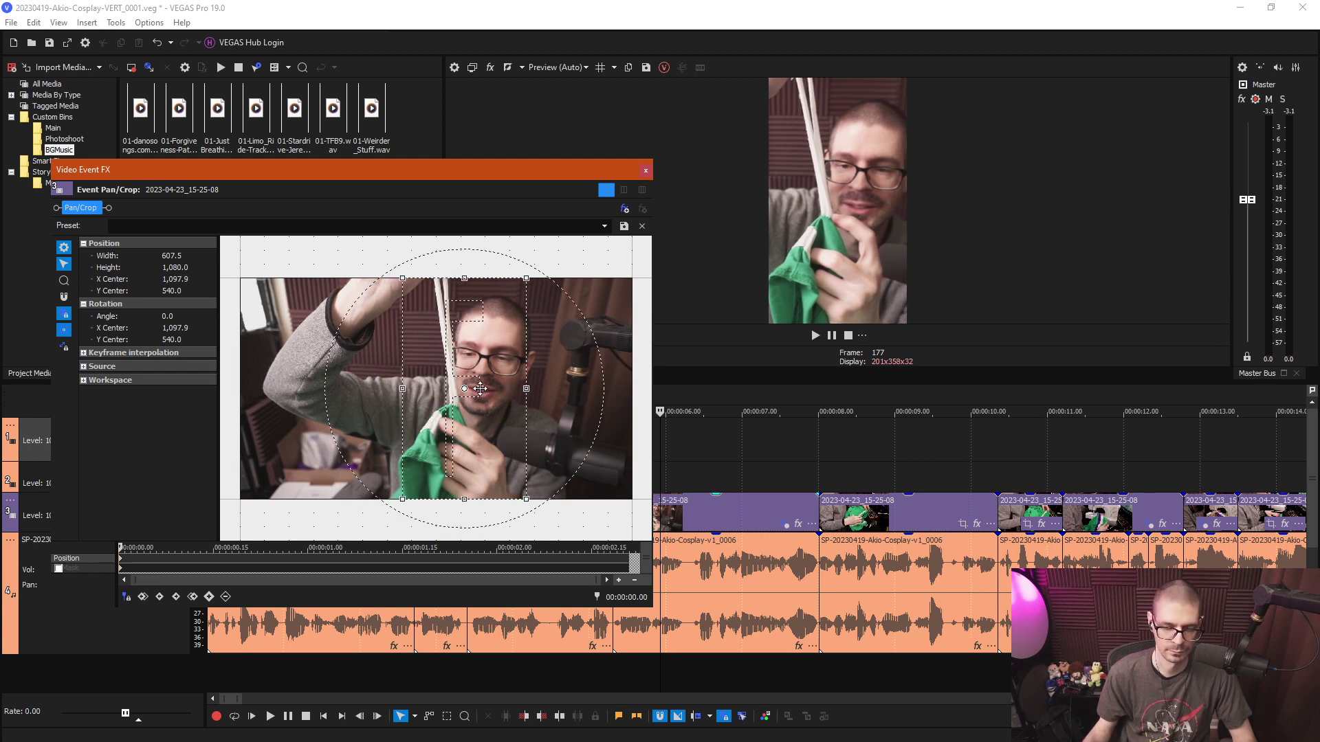
pyautogui.click(648, 169)
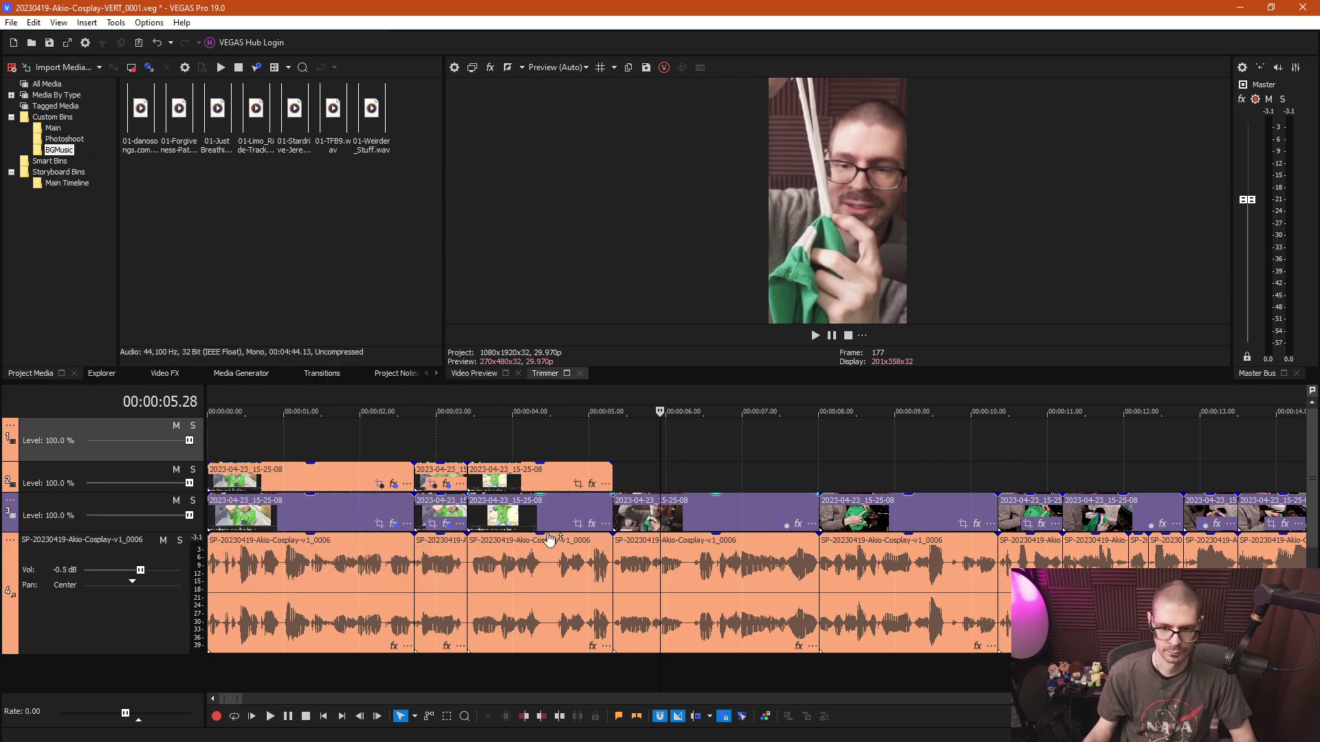
# Copy the first clip on track 2 and paste its event attributes onto the third clip of that track.
pyautogui.click(498, 439)
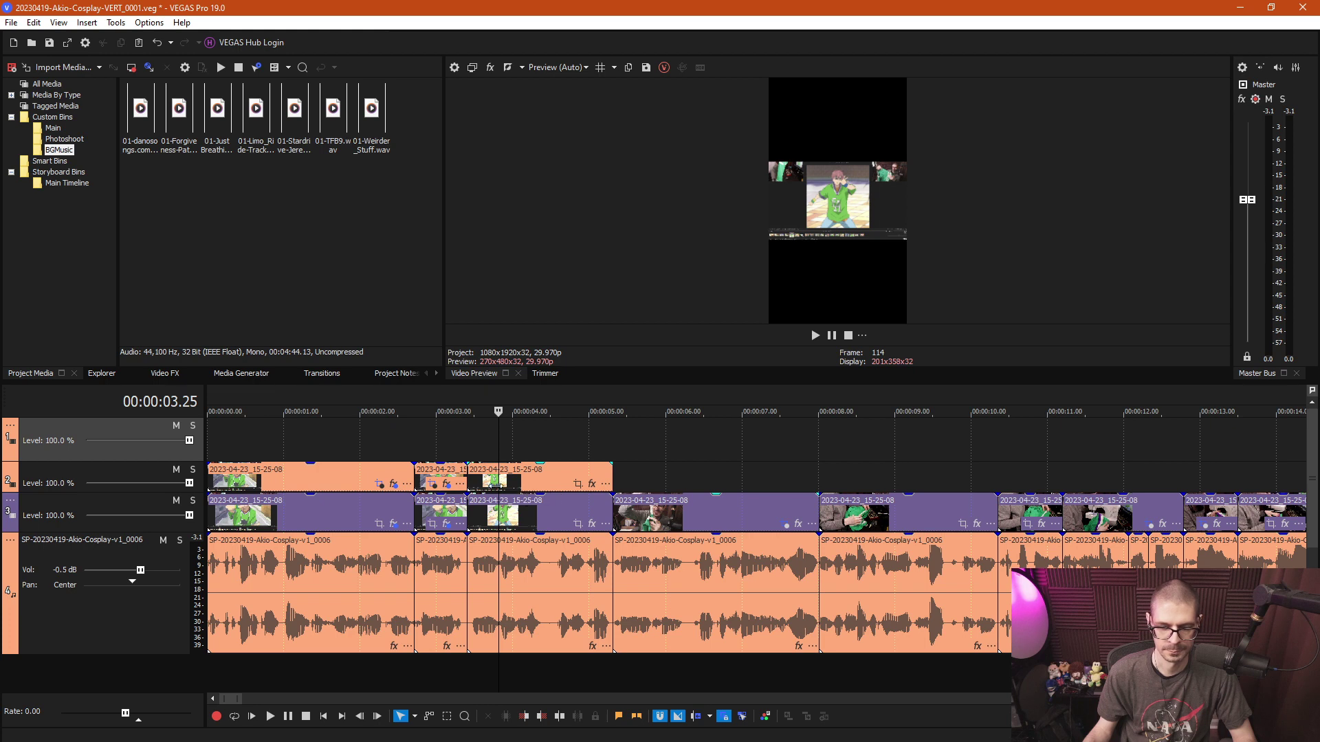
pyautogui.rightClick(341, 490)
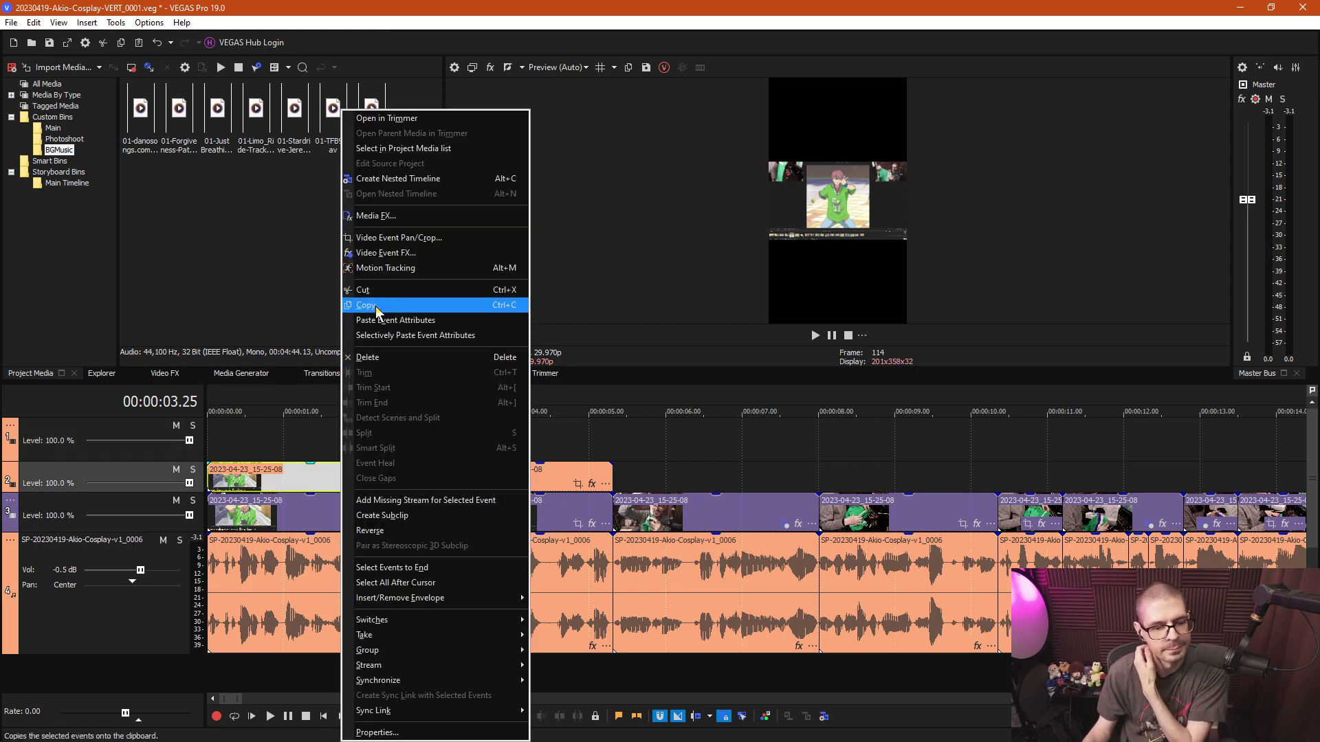
pyautogui.click(481, 304)
pyautogui.rightClick(497, 482)
pyautogui.click(547, 324)
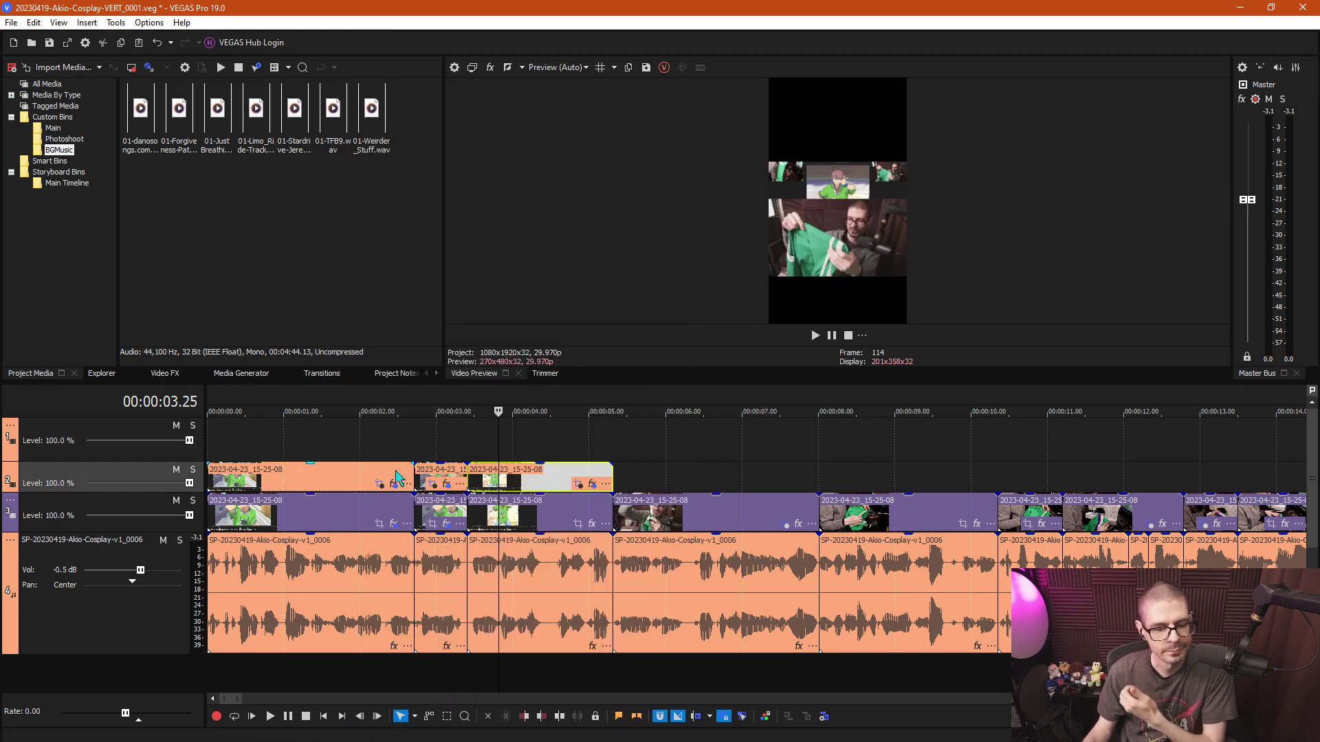
# Copy the first clip on track 3 and paste its event attributes onto the third clip of that track.
pyautogui.rightClick(353, 510)
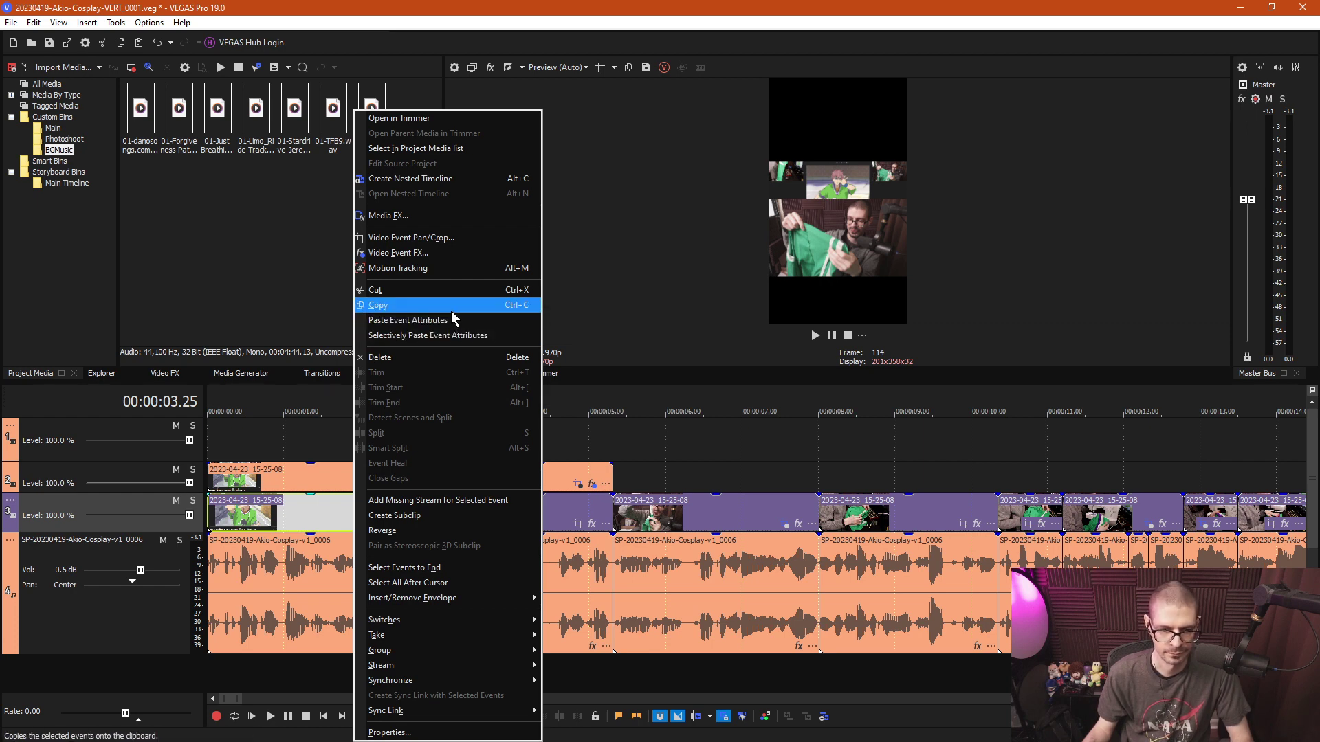
pyautogui.click(451, 311)
pyautogui.rightClick(529, 504)
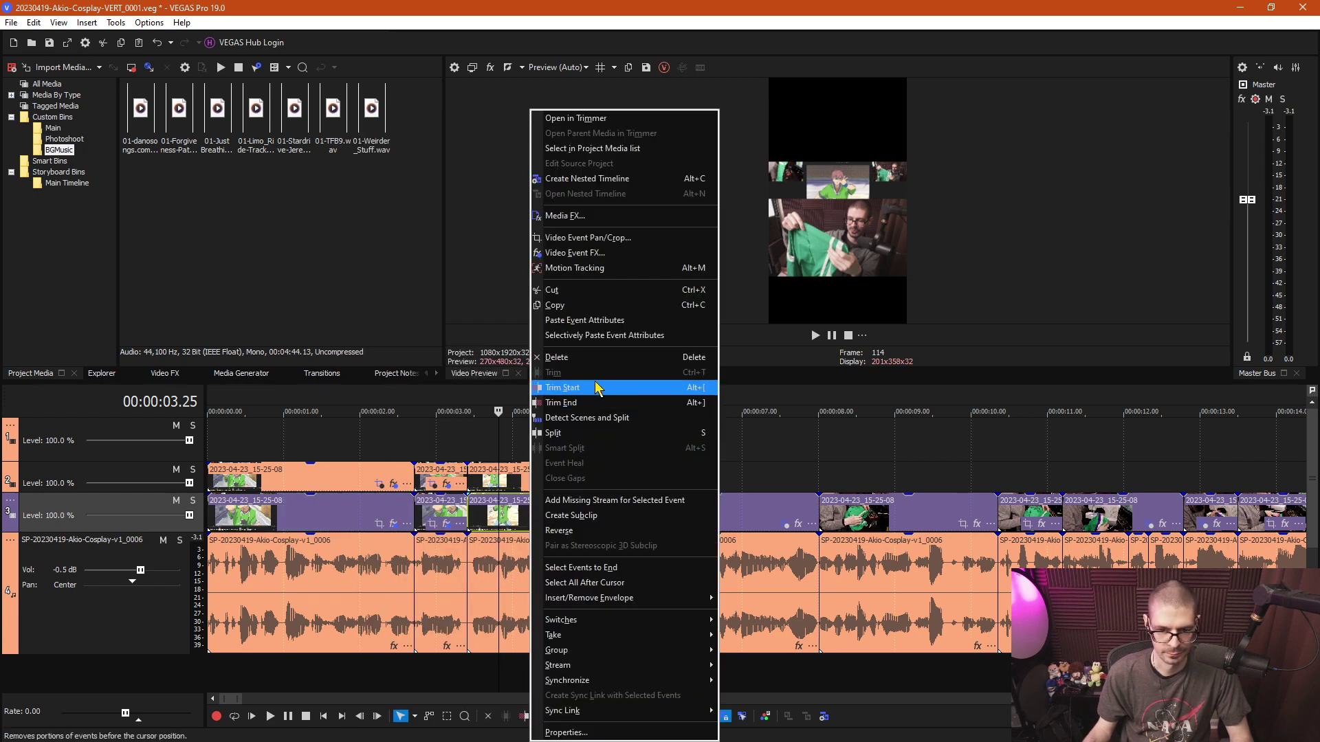
pyautogui.click(605, 327)
pyautogui.click(568, 447)
pyautogui.click(649, 458)
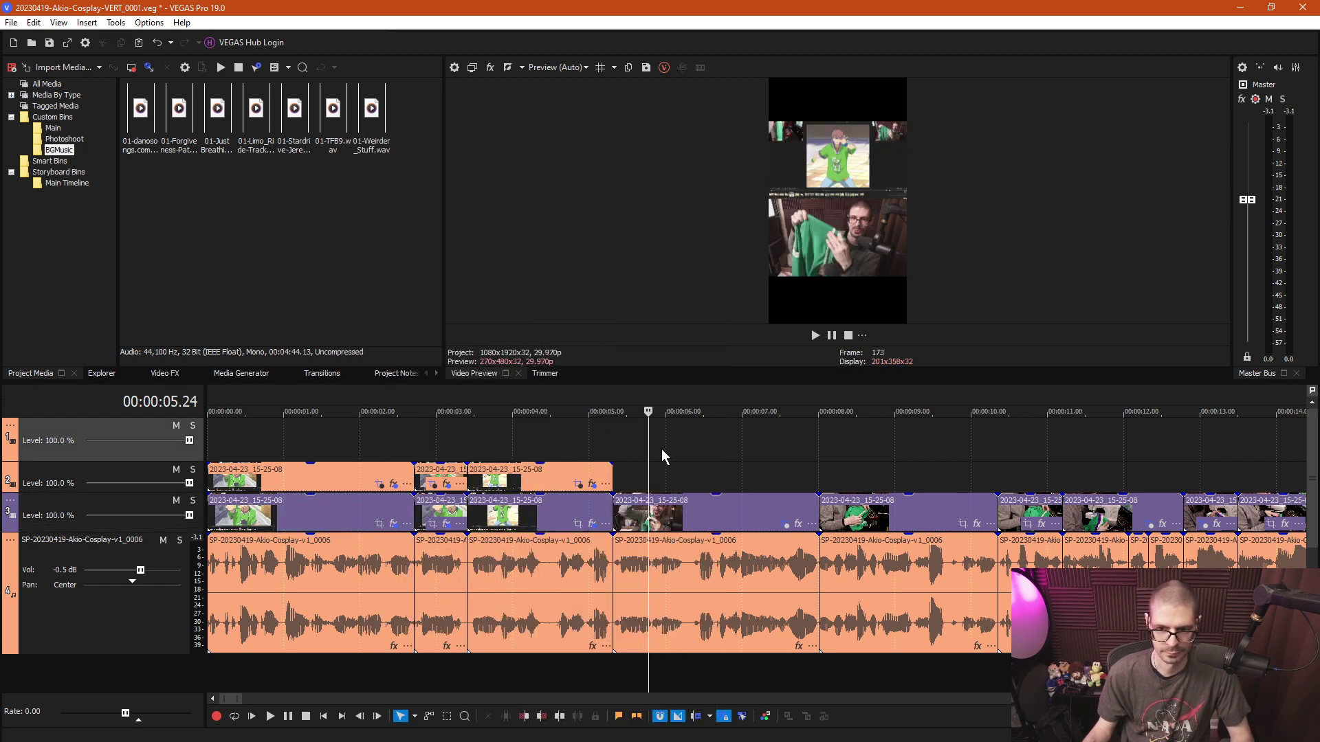
# Crop the fifth clip on track 3 to match the output aspect, centring the green fabric with an X center of about 1,094.5.
pyautogui.click(828, 460)
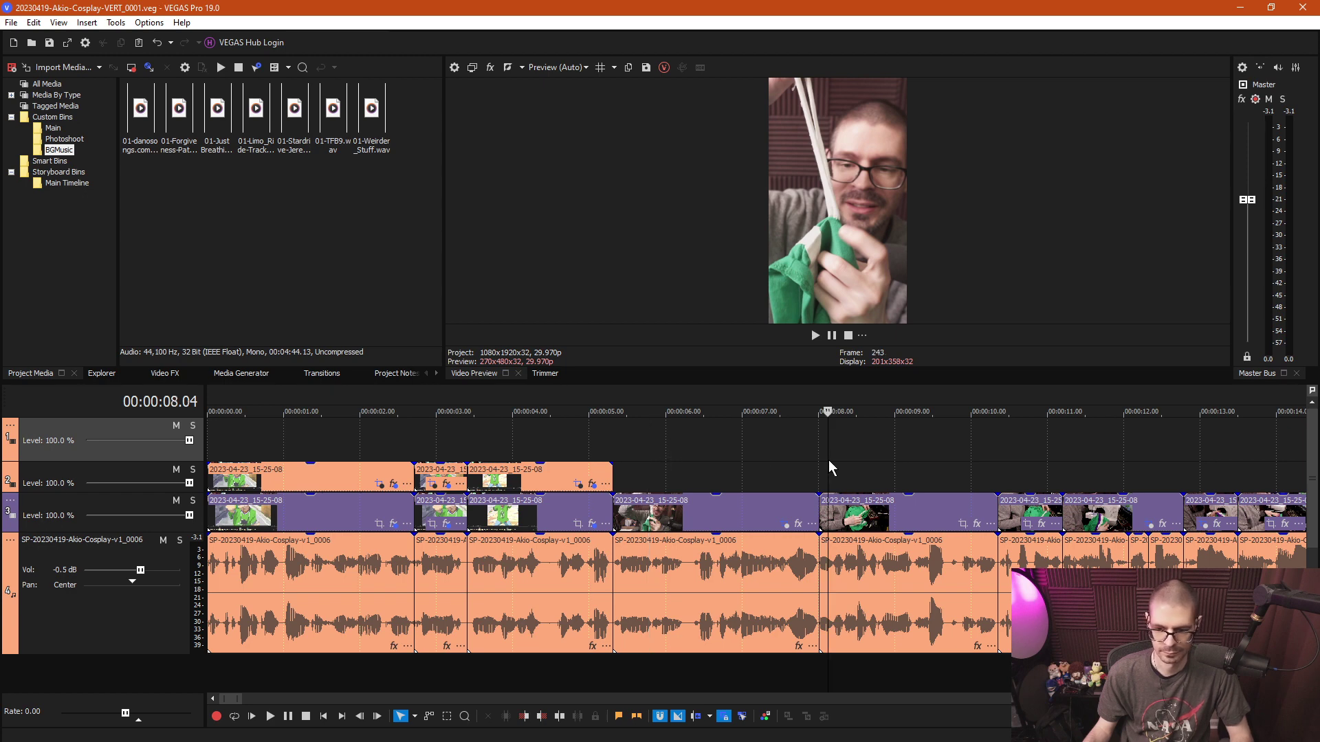
pyautogui.scroll(-2, 844, 472)
pyautogui.scroll(3, 840, 473)
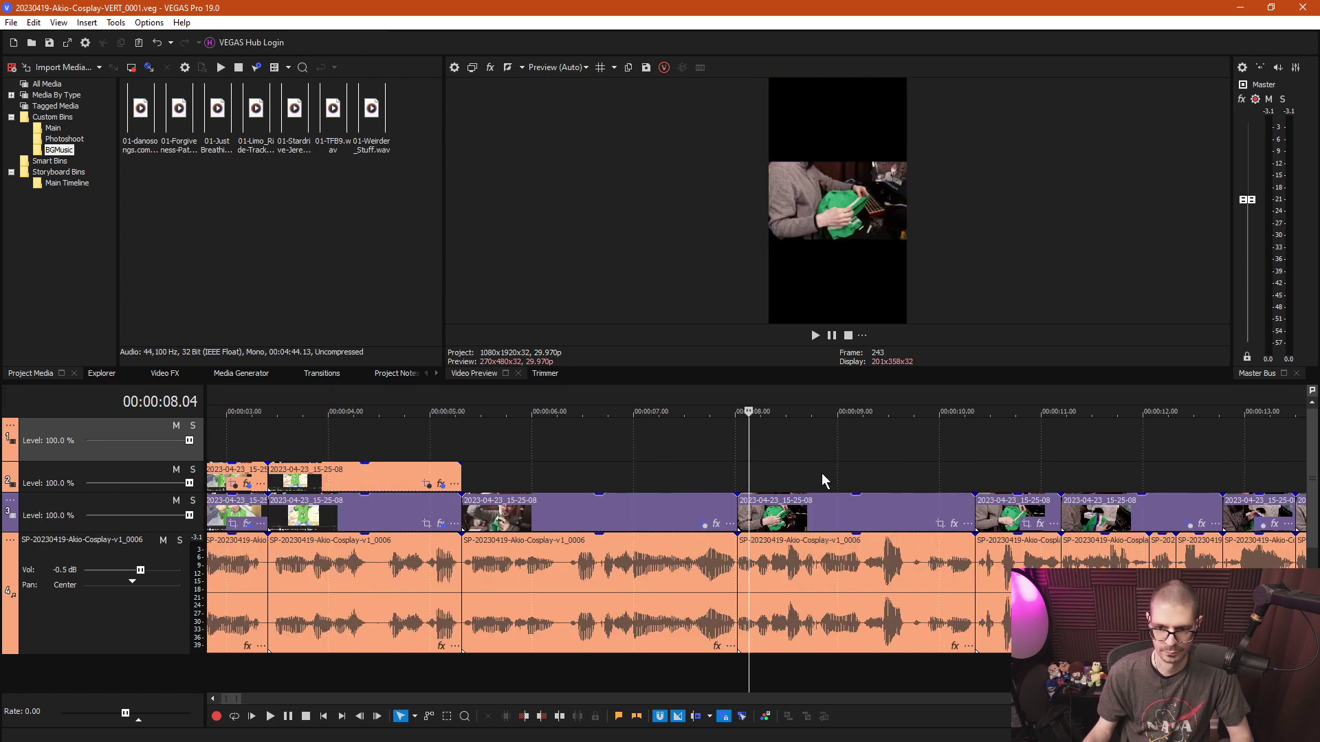
pyautogui.press('space')
pyautogui.press('space')
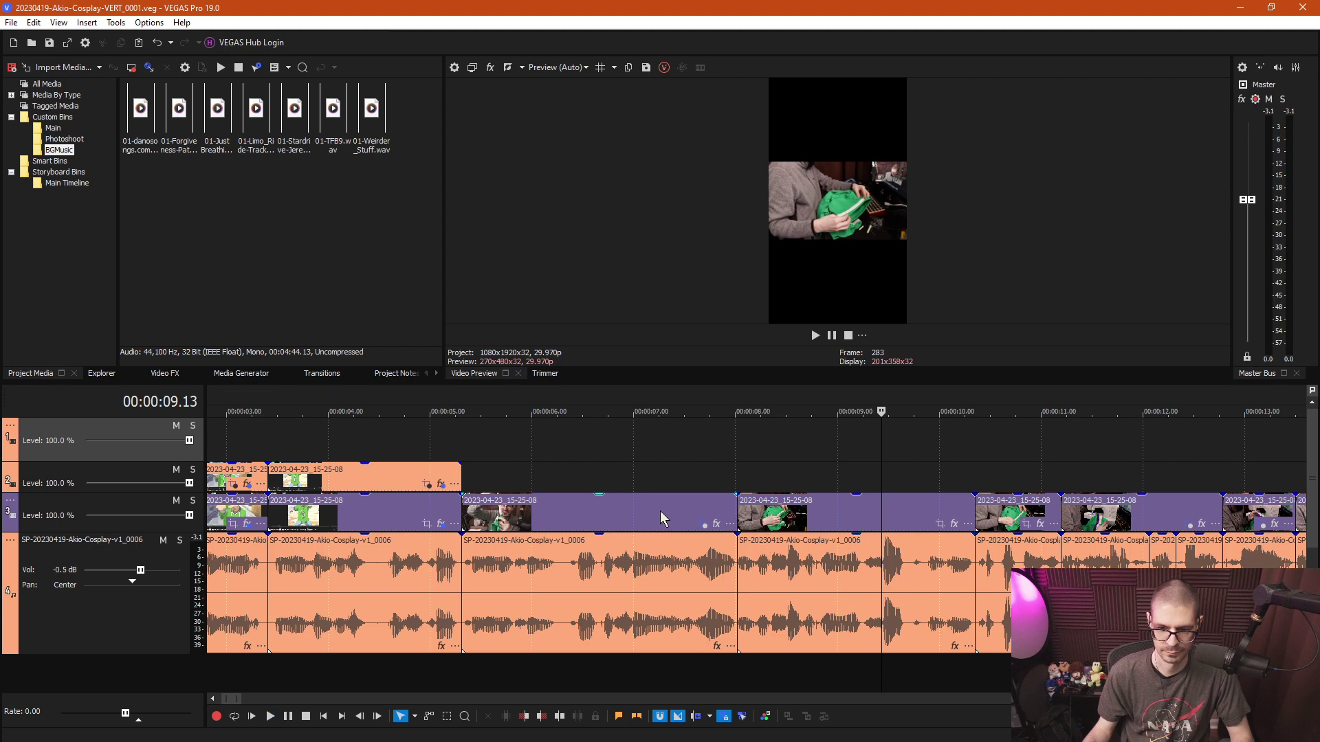
pyautogui.click(940, 524)
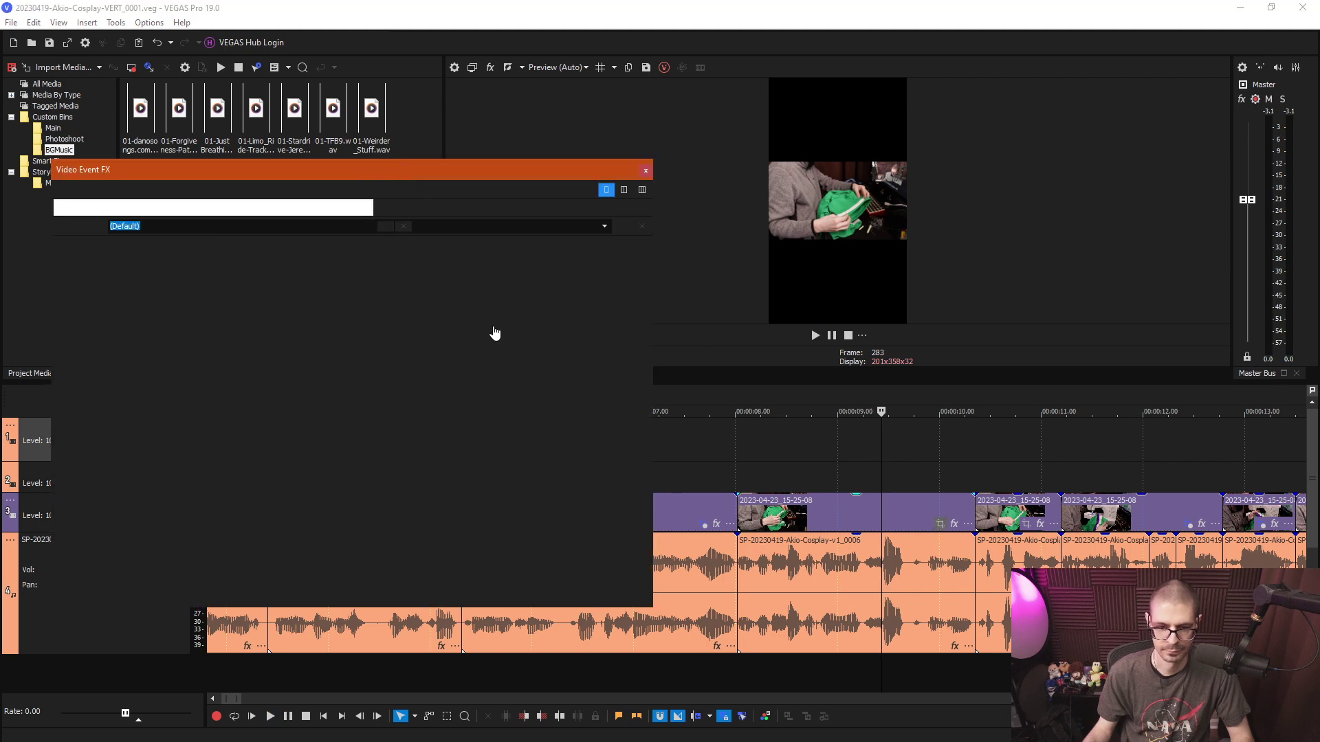
pyautogui.rightClick(385, 402)
pyautogui.click(439, 479)
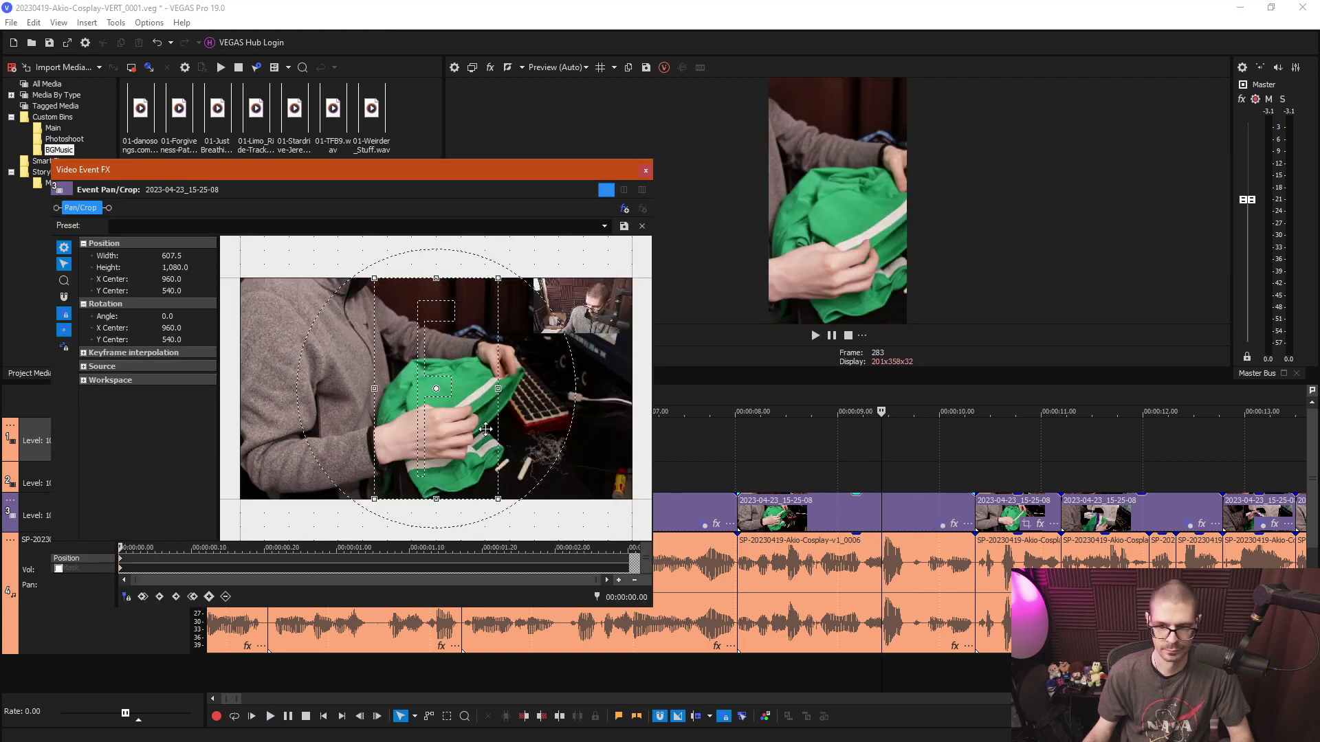
pyautogui.moveTo(485, 429); pyautogui.dragTo(486, 429)
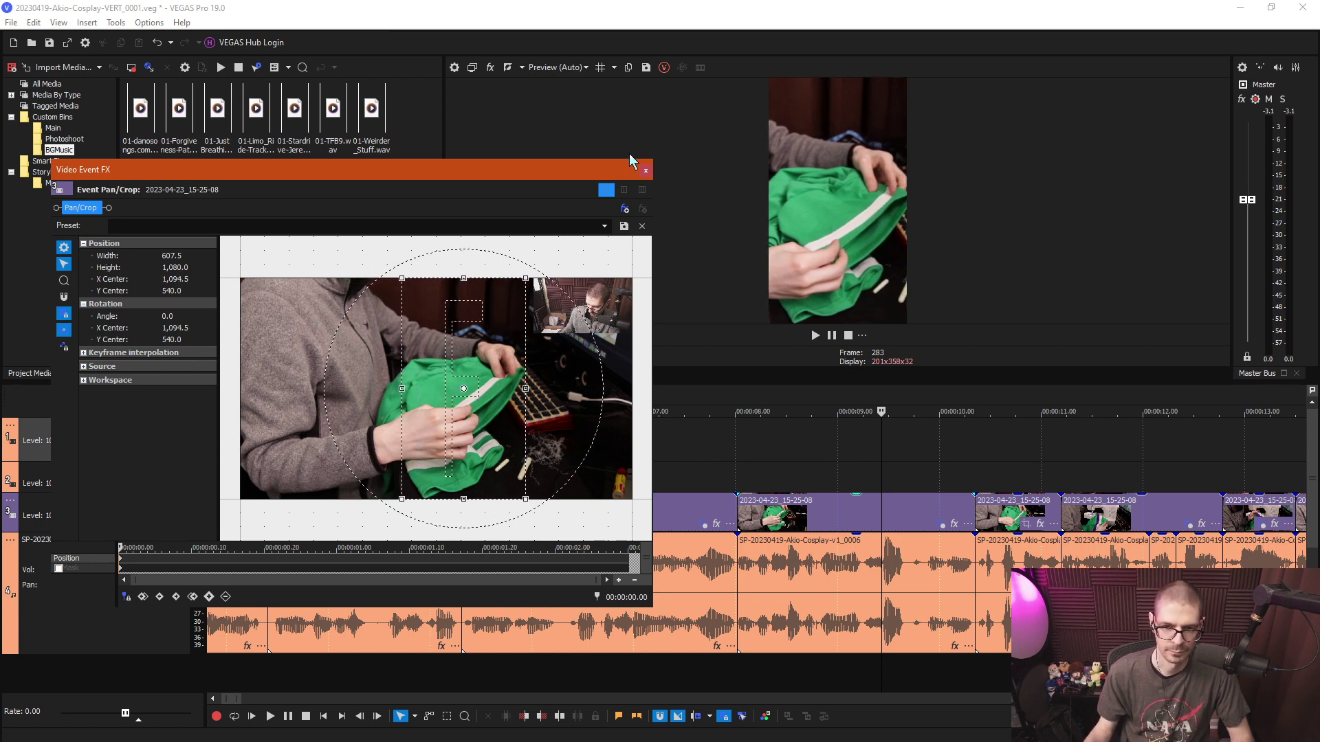
pyautogui.click(644, 172)
# Try cropping the short sixth clip on track 3 to the output aspect with an X center of about 970.
pyautogui.click(708, 468)
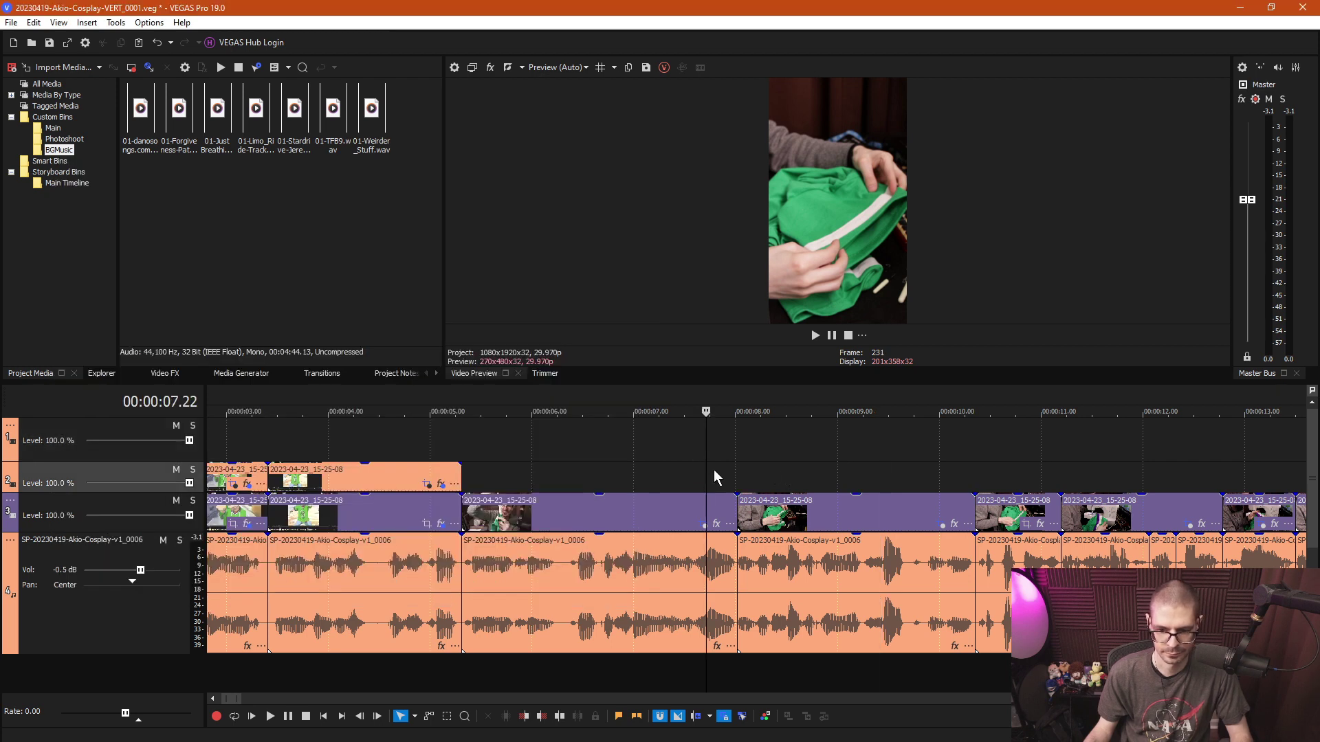
pyautogui.press('space')
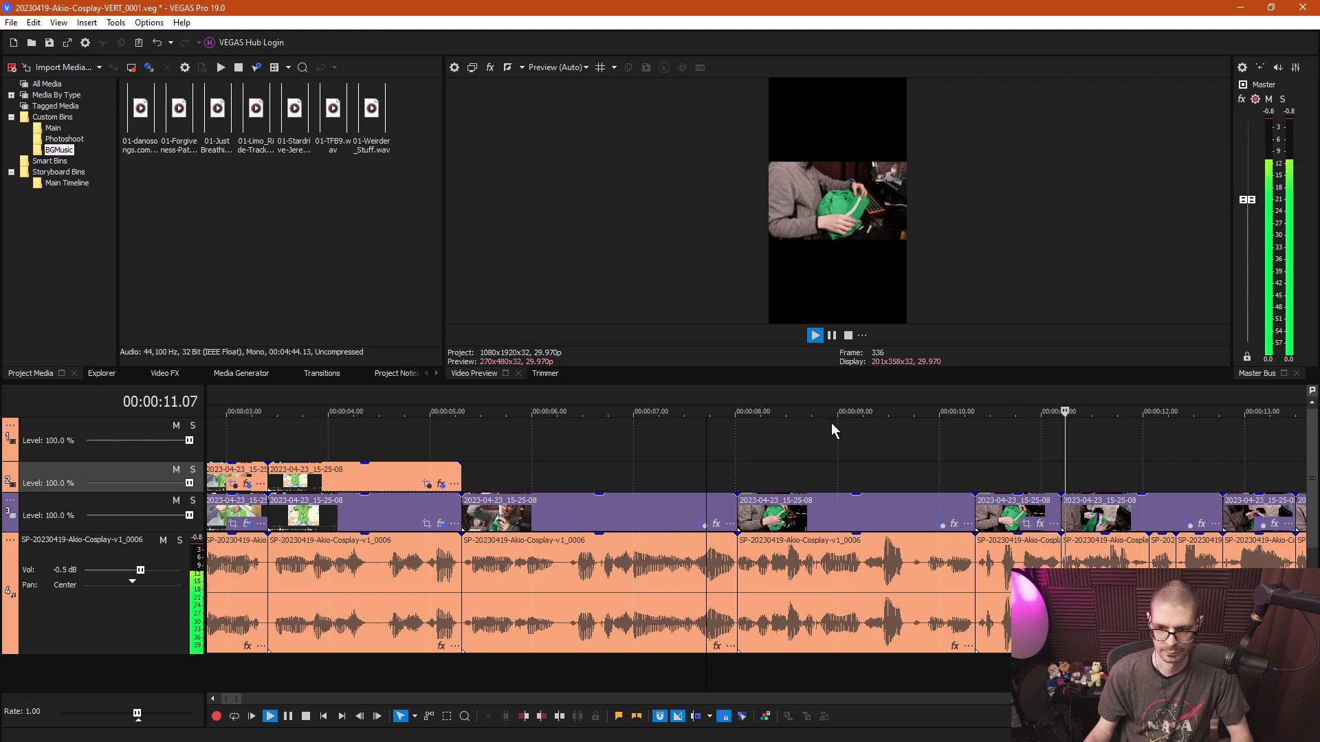
pyautogui.press('space')
pyautogui.click(678, 505)
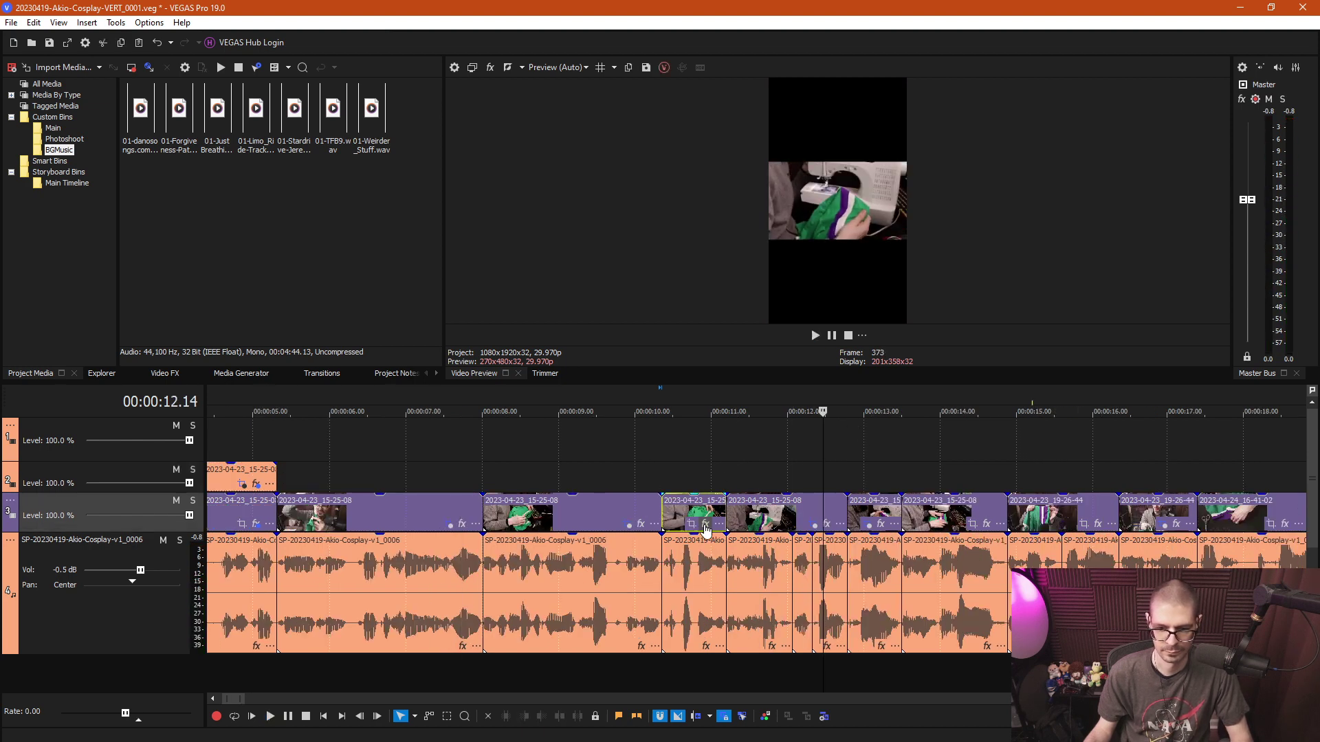
pyautogui.click(691, 524)
pyautogui.rightClick(475, 412)
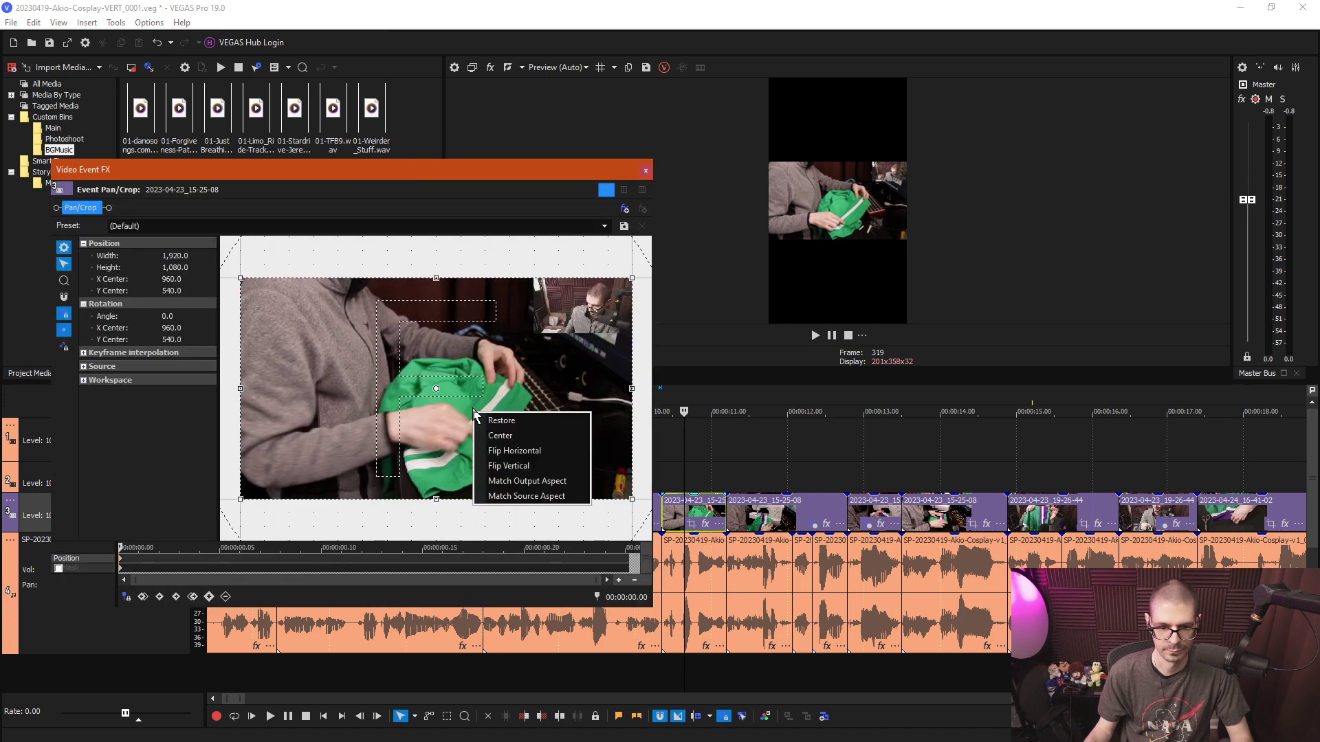
pyautogui.click(525, 482)
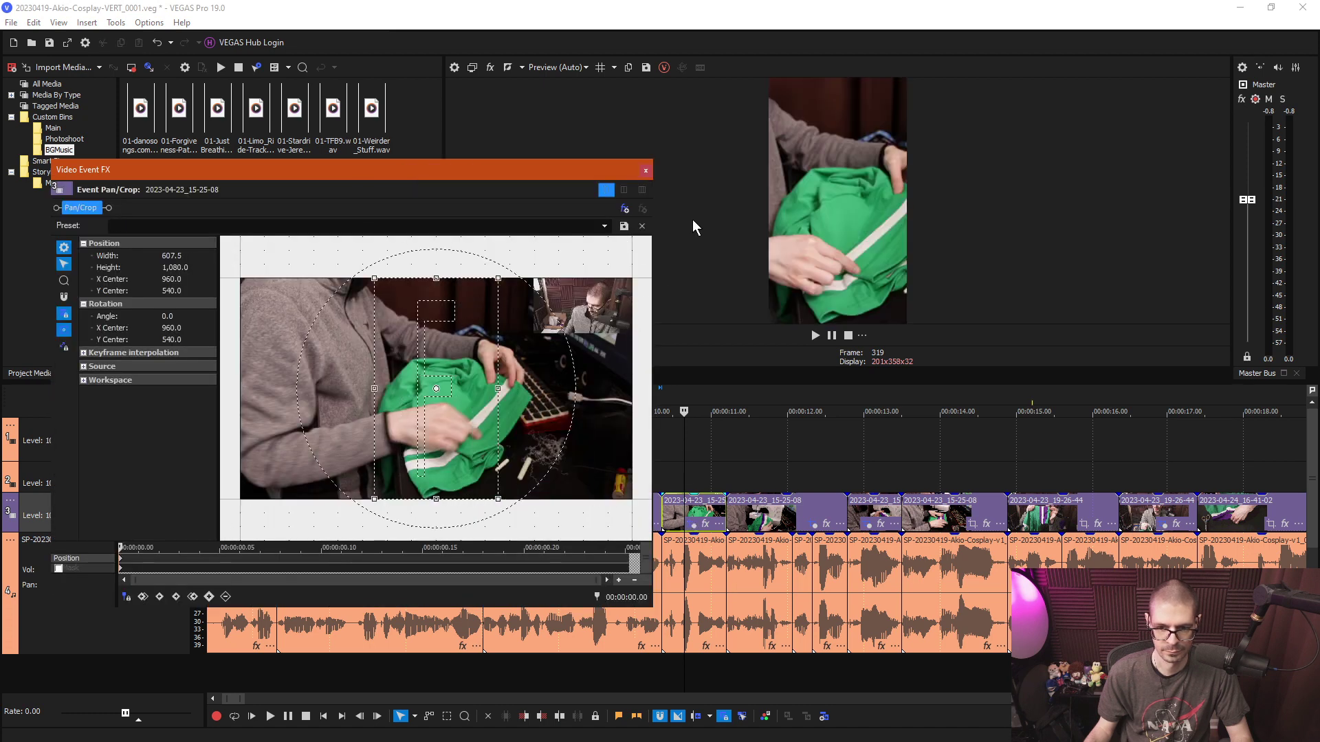
pyautogui.moveTo(476, 393); pyautogui.dragTo(481, 393)
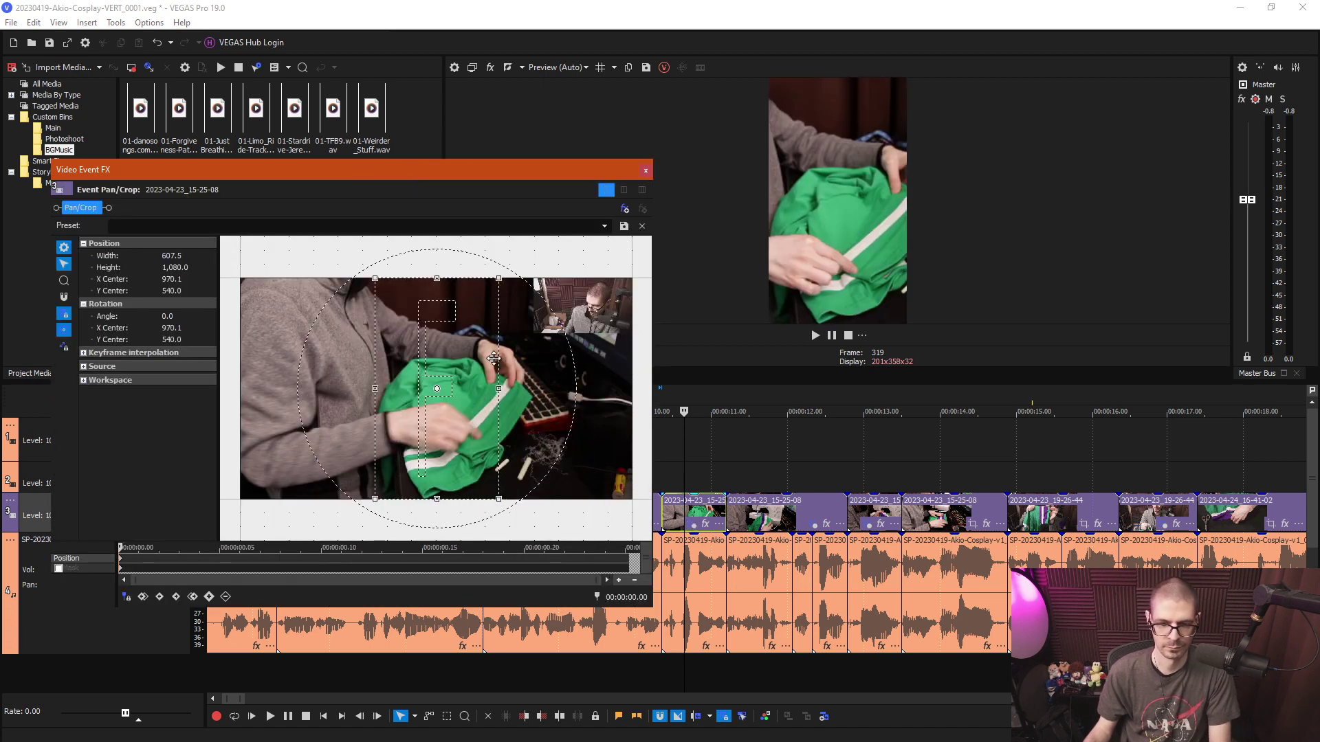
pyautogui.click(645, 170)
# Copy the fifth clip on track 3 and paste its event attributes onto the short clip following it.
pyautogui.rightClick(587, 489)
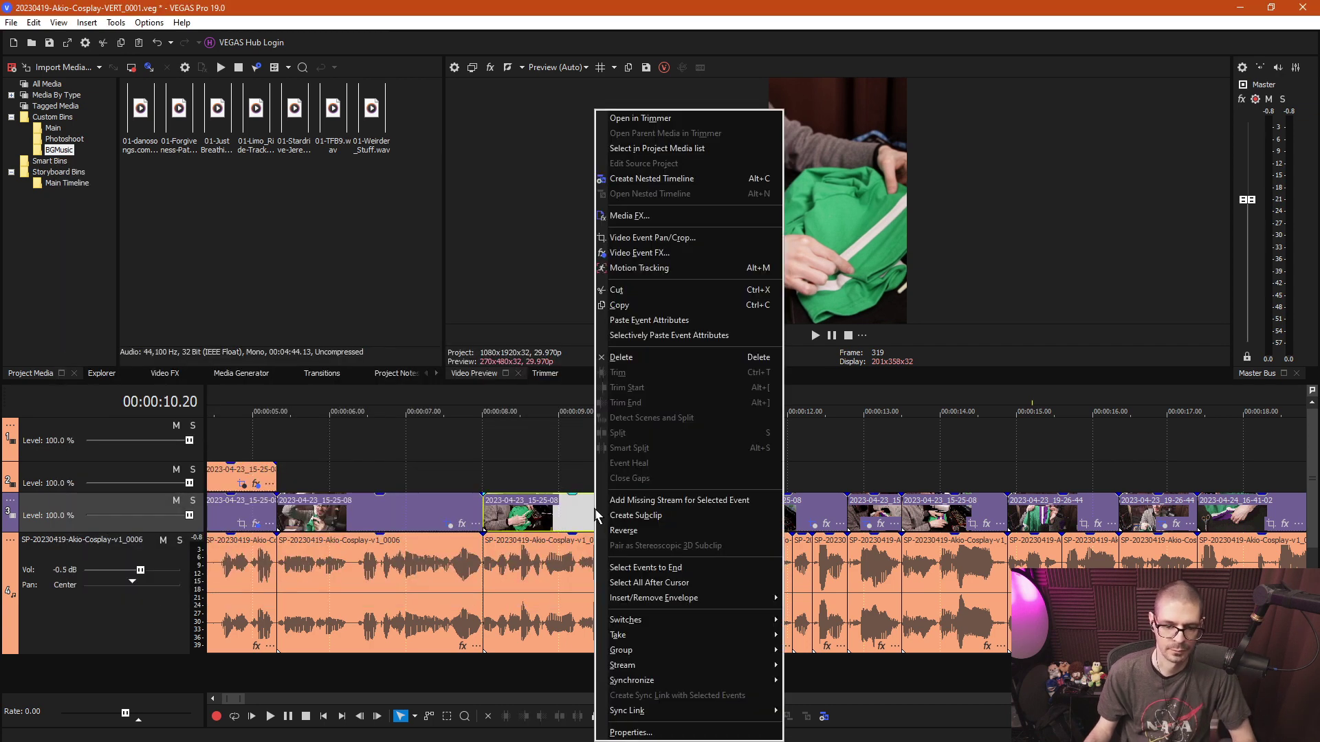
pyautogui.click(658, 308)
pyautogui.rightClick(687, 526)
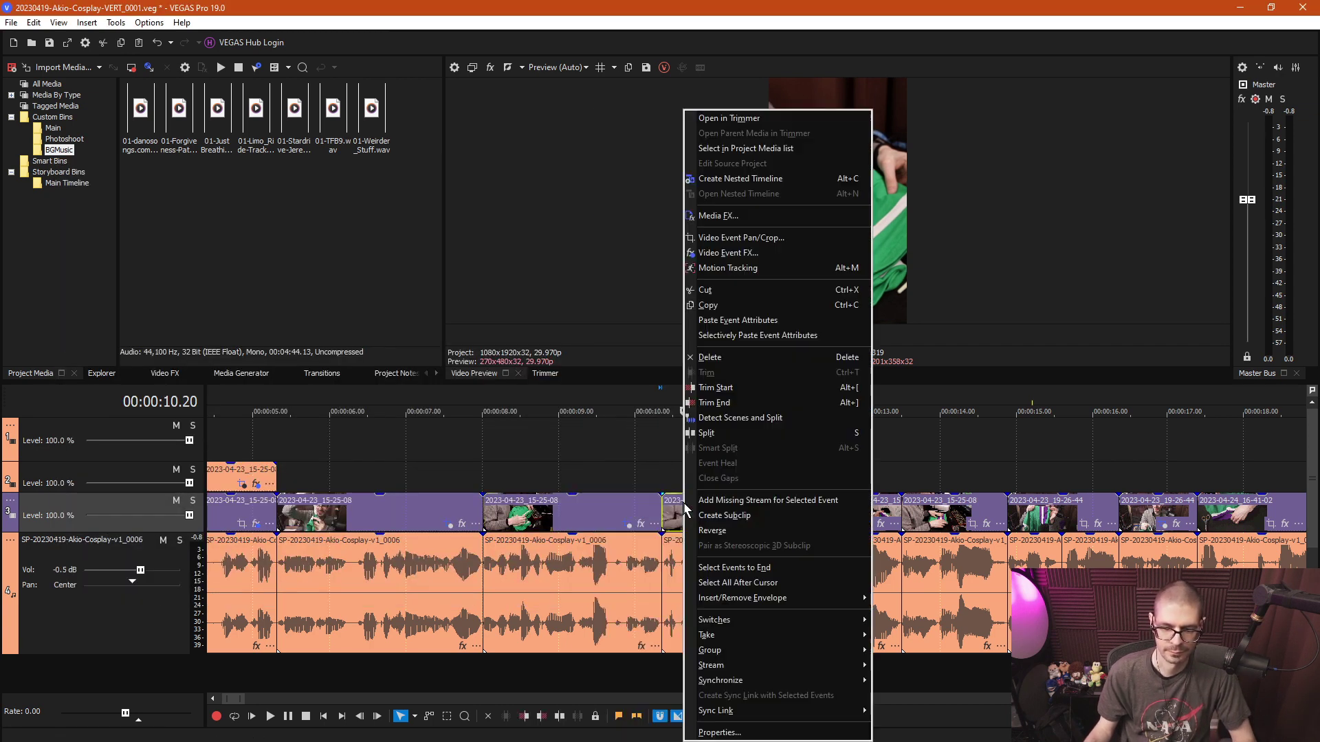
pyautogui.click(741, 321)
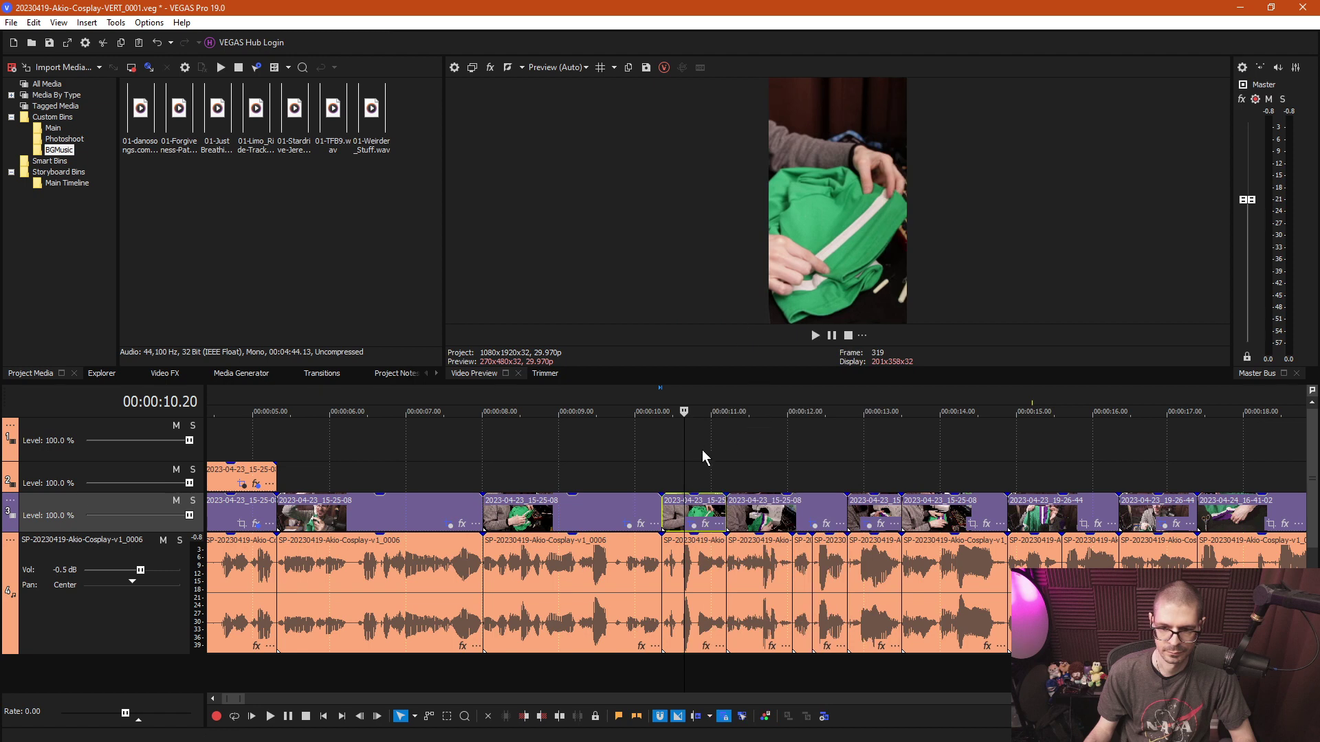
pyautogui.click(637, 464)
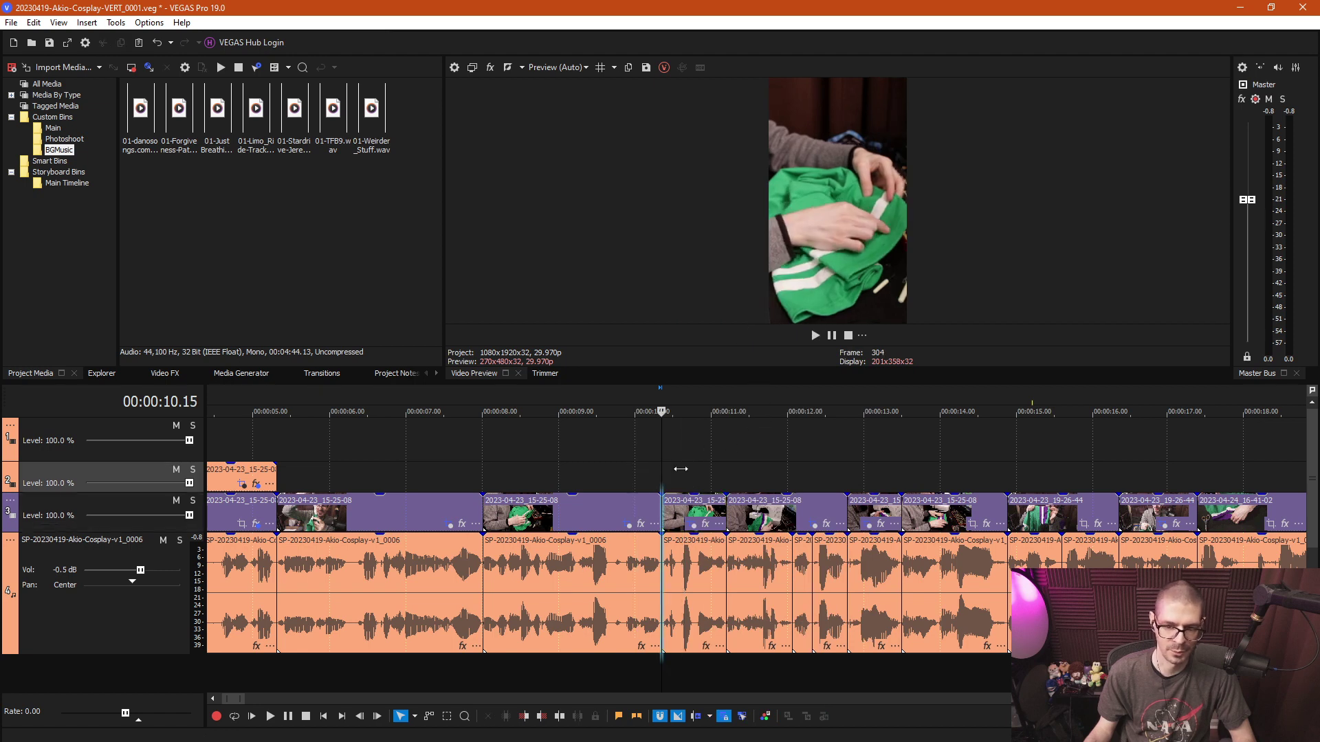
# Delete the green-fabric clip starting near 8 seconds on track 3 and extend the short clip after it back over the gap.
pyautogui.click(707, 465)
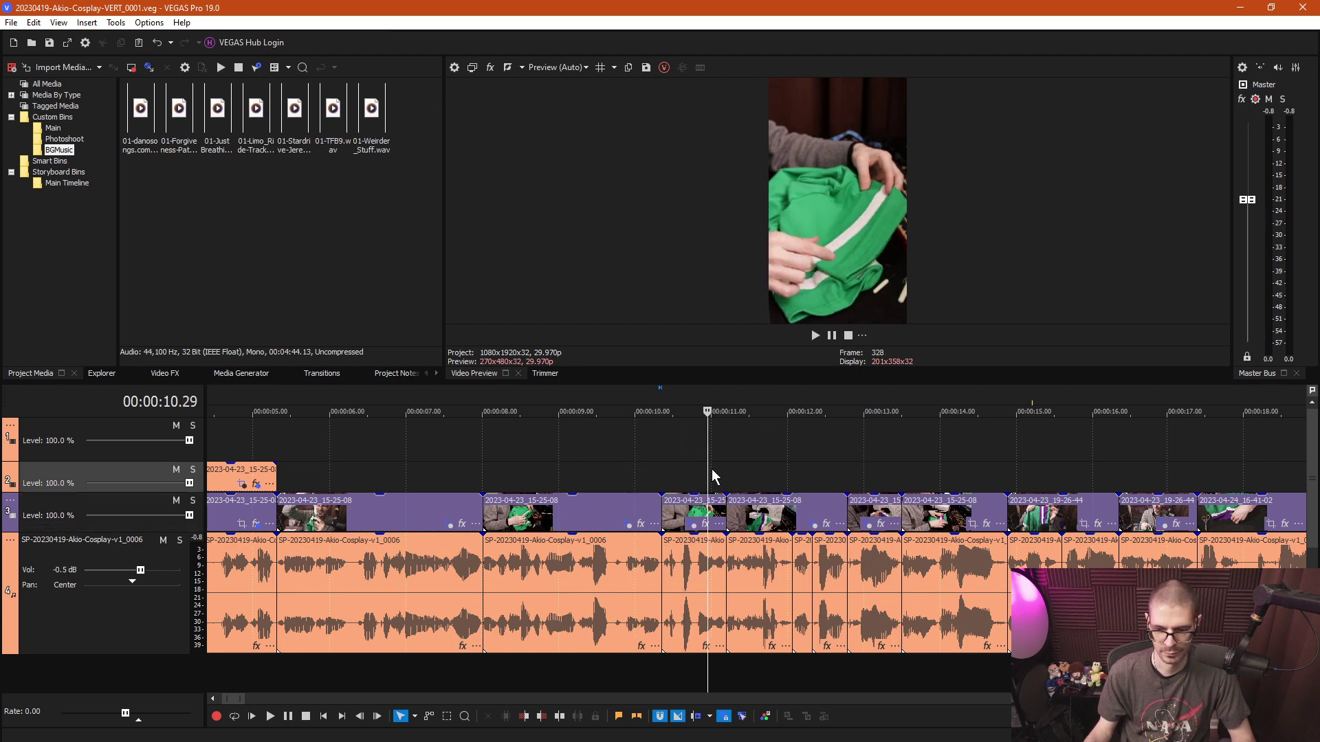
pyautogui.moveTo(710, 465); pyautogui.dragTo(677, 469)
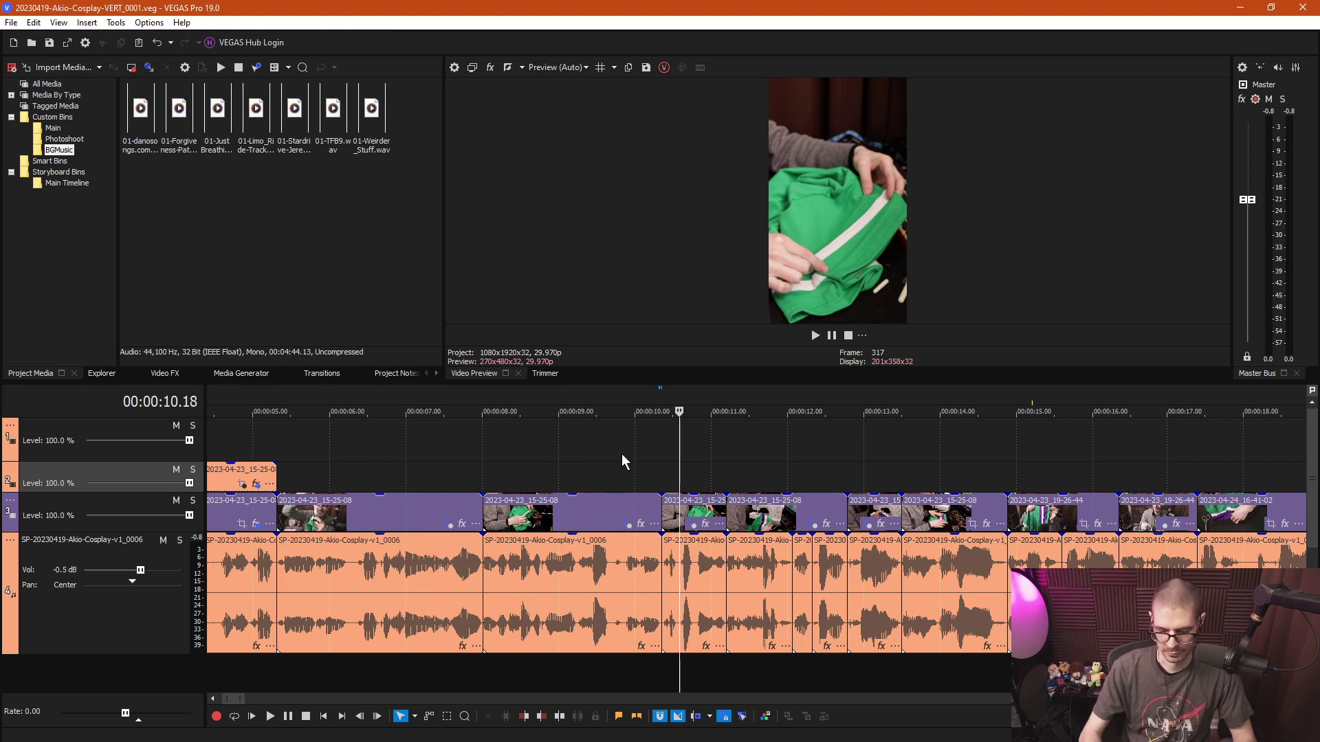
pyautogui.doubleClick(560, 512)
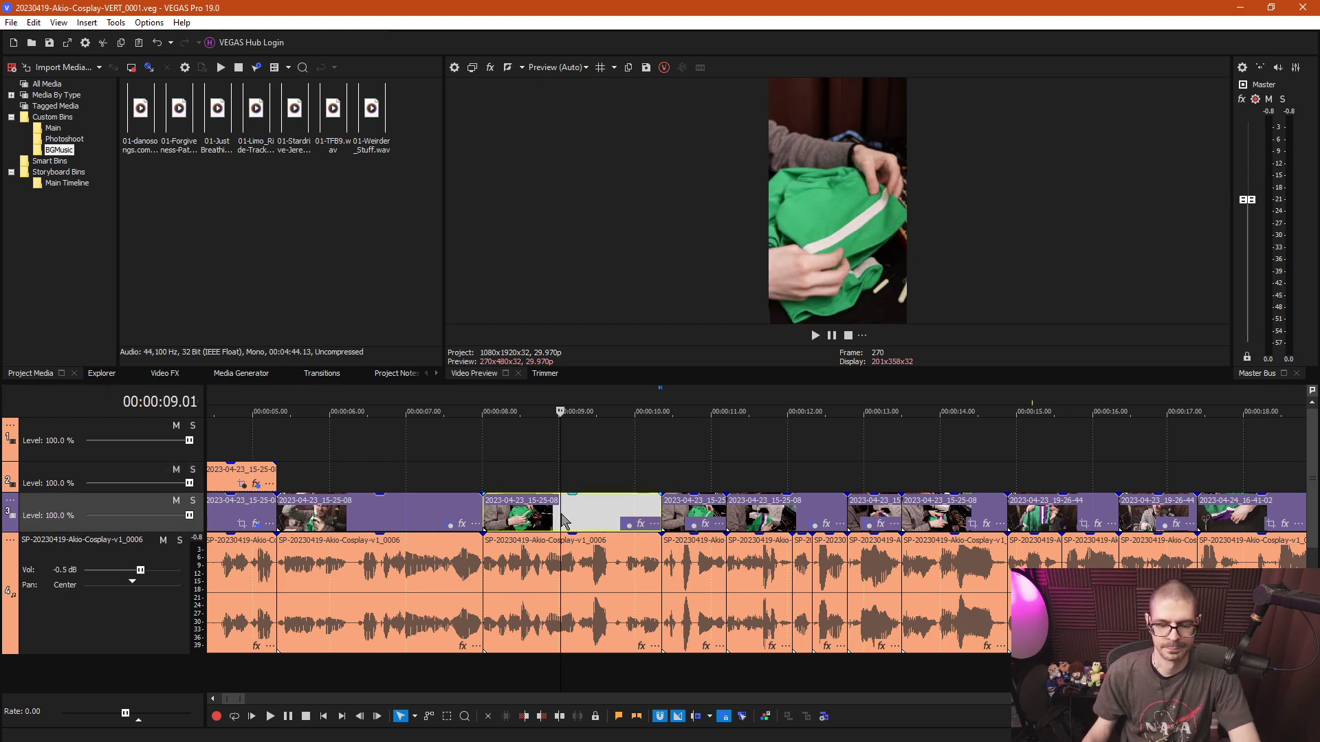
pyautogui.press('Delete')
pyautogui.moveTo(663, 520); pyautogui.dragTo(484, 520)
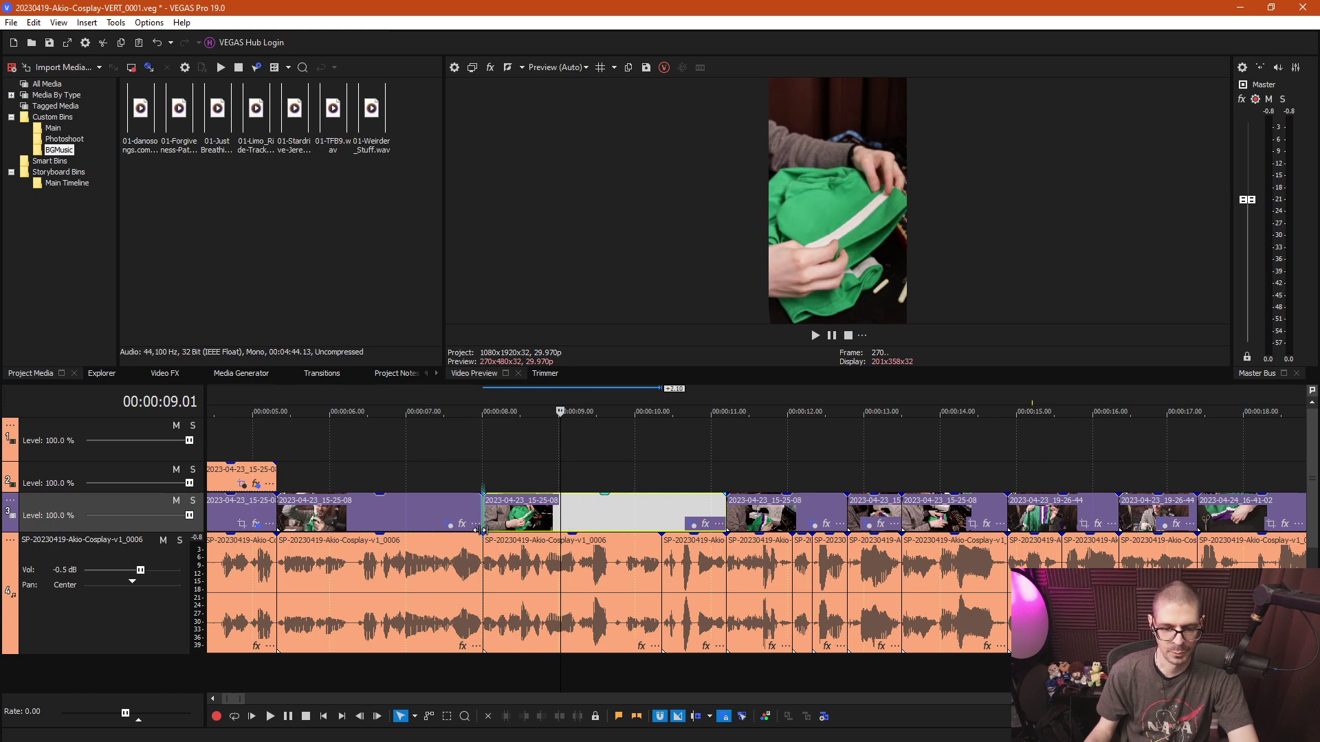
# Play back the extended green-fabric clip and the sewing-machine clips following it on track 3 to check their framing.
pyautogui.click(468, 481)
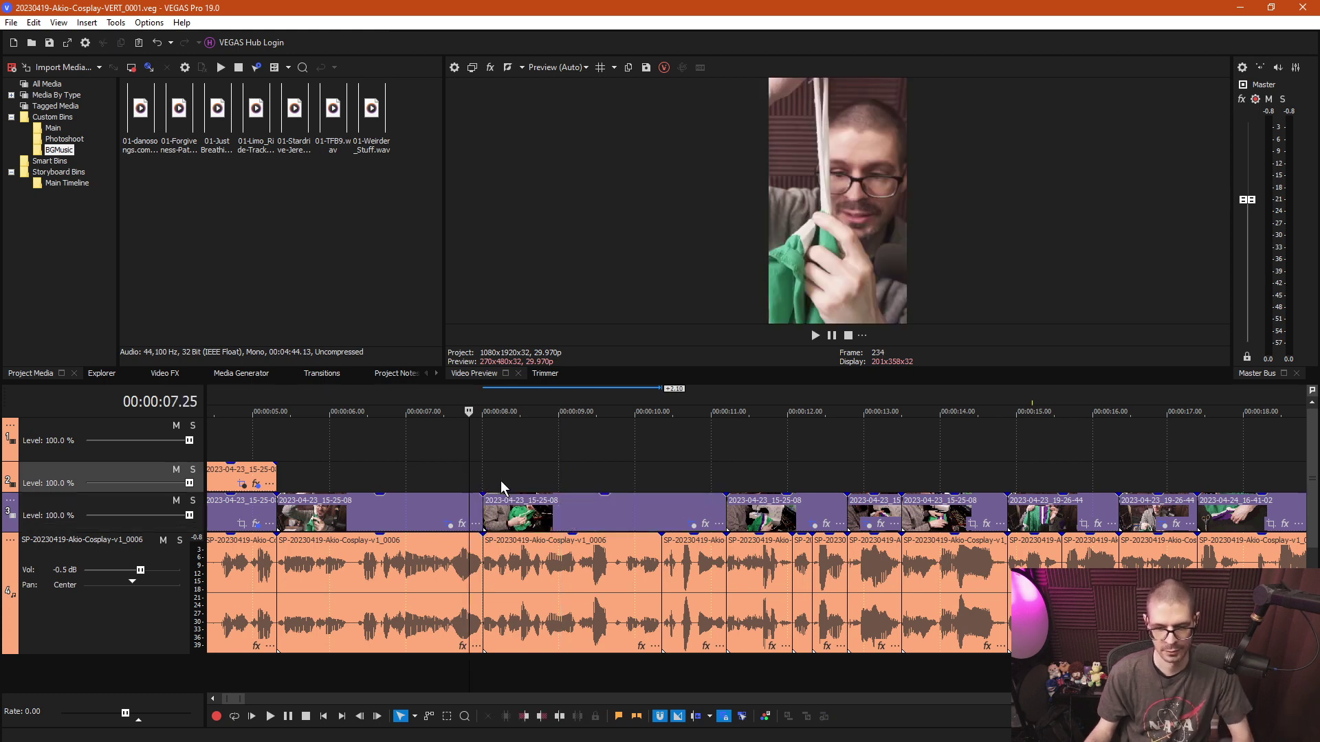
pyautogui.press('space')
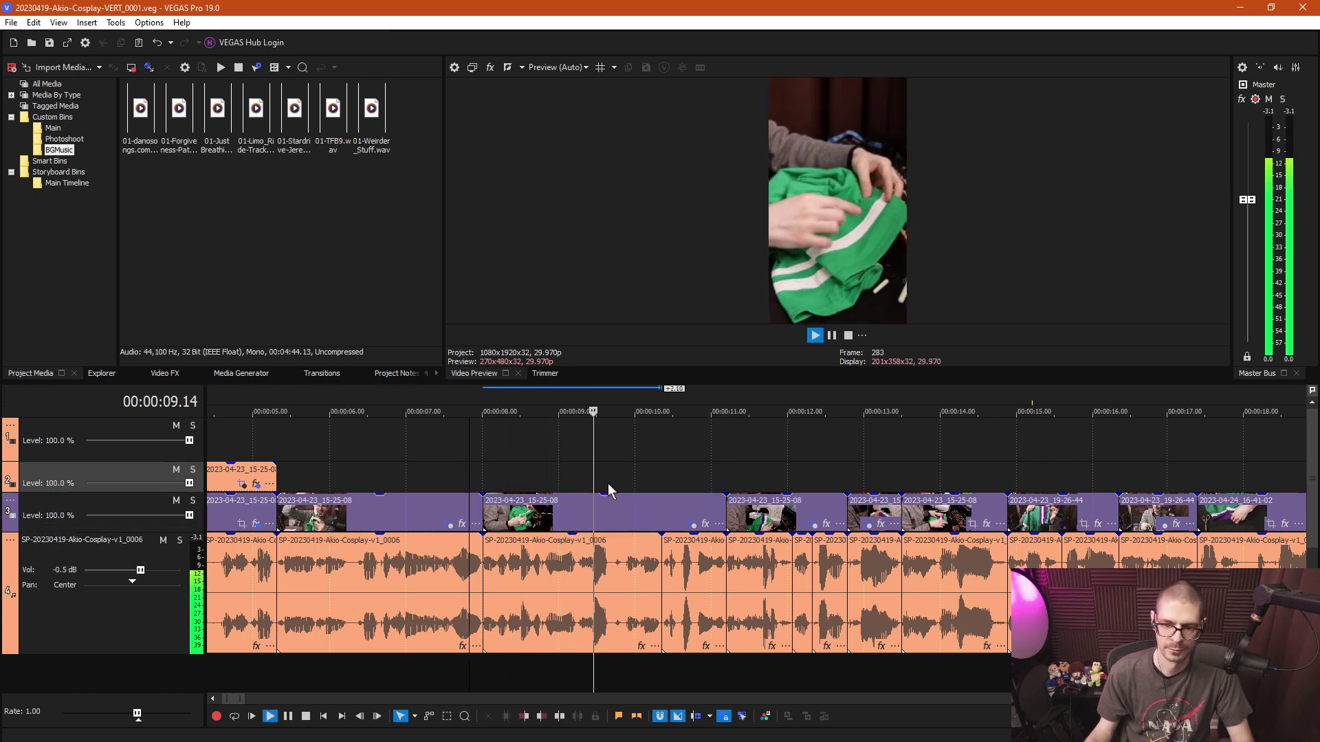
pyautogui.press('space')
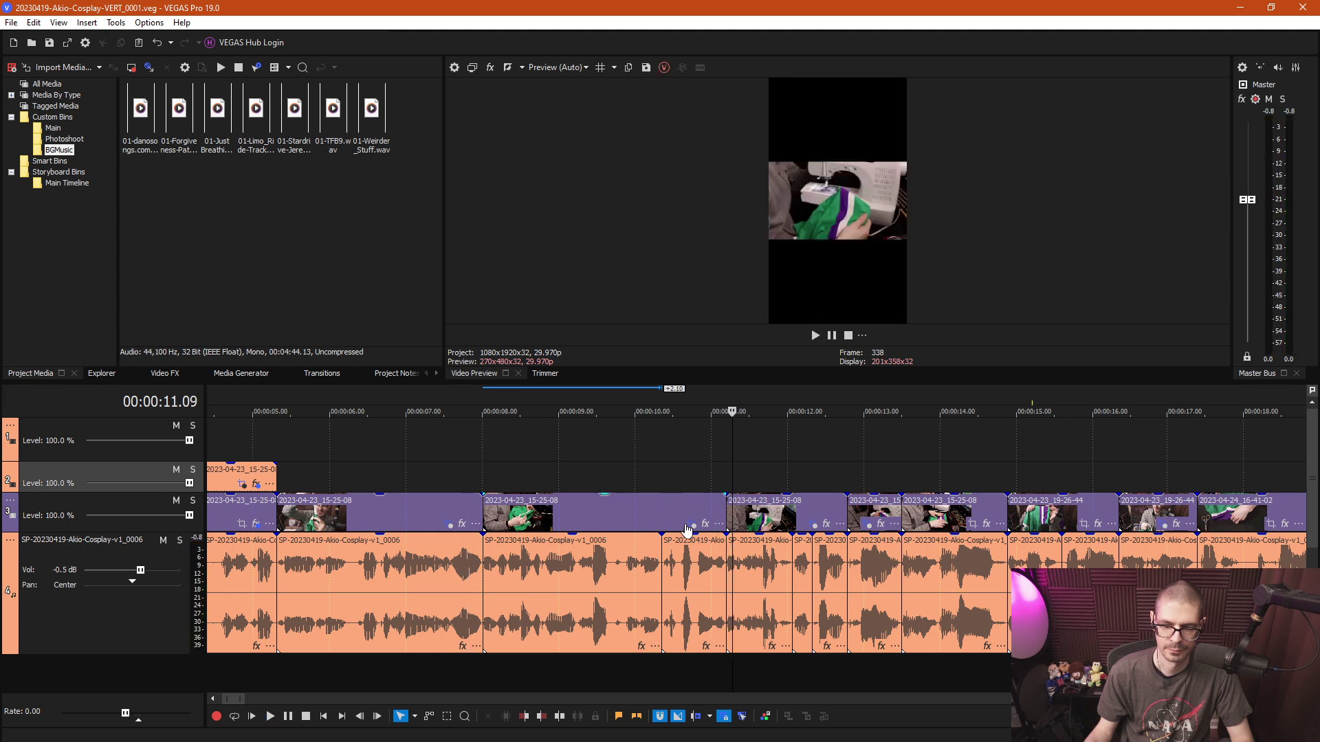
pyautogui.click(671, 476)
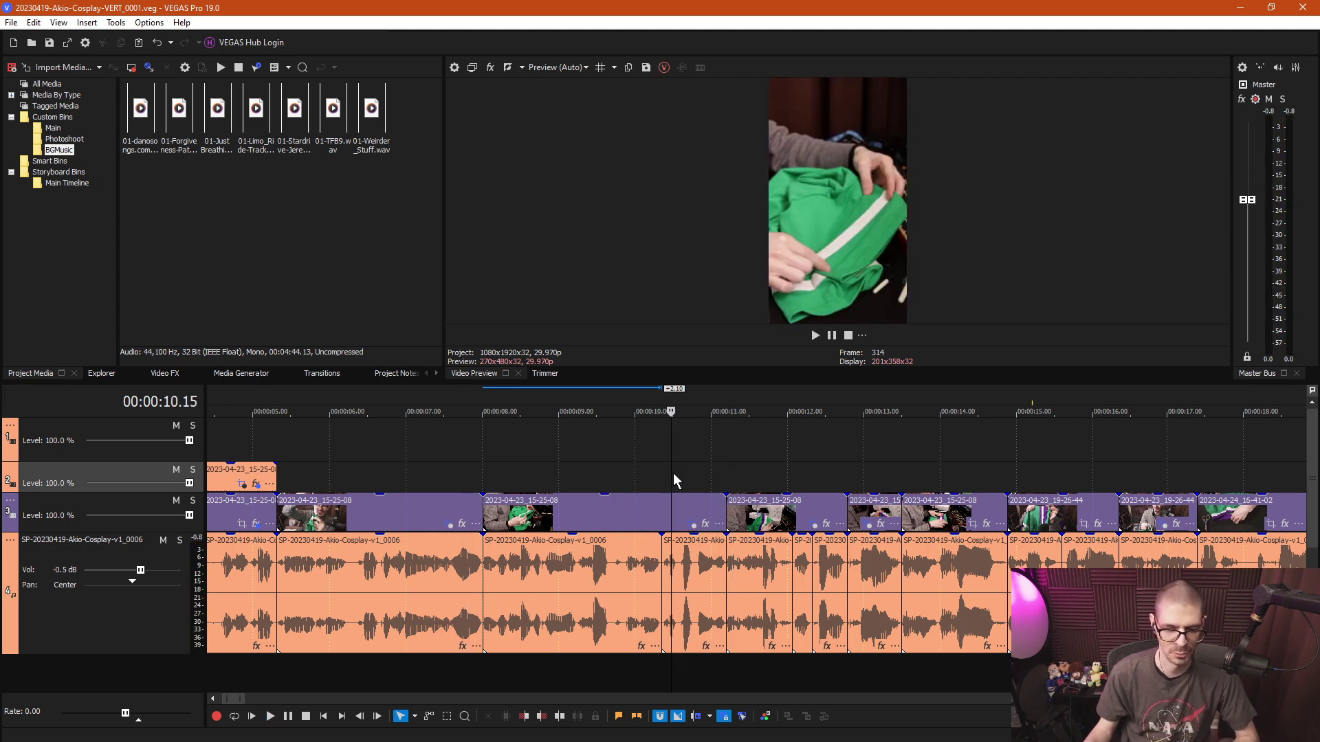
pyautogui.moveTo(672, 482); pyautogui.dragTo(581, 482)
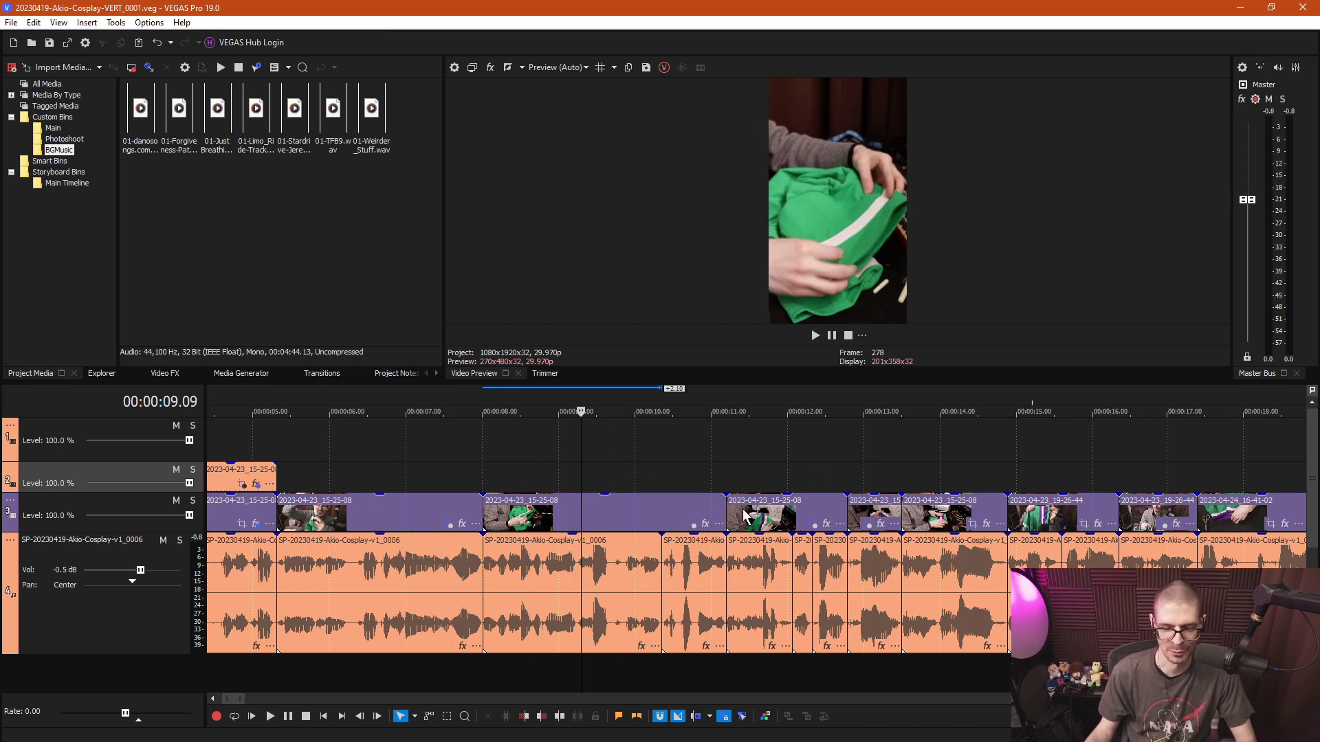
pyautogui.click(758, 460)
pyautogui.press('space')
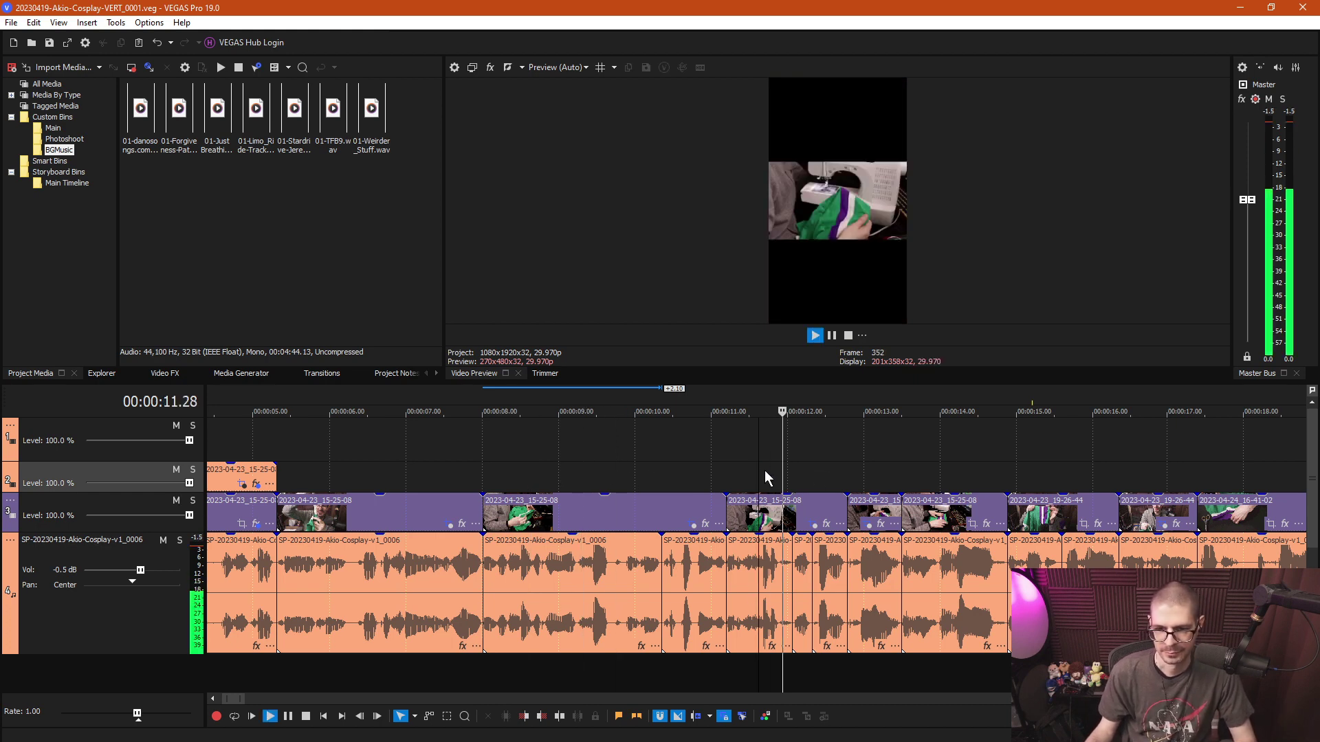
pyautogui.press('space')
pyautogui.hscroll(2, 710, 541)
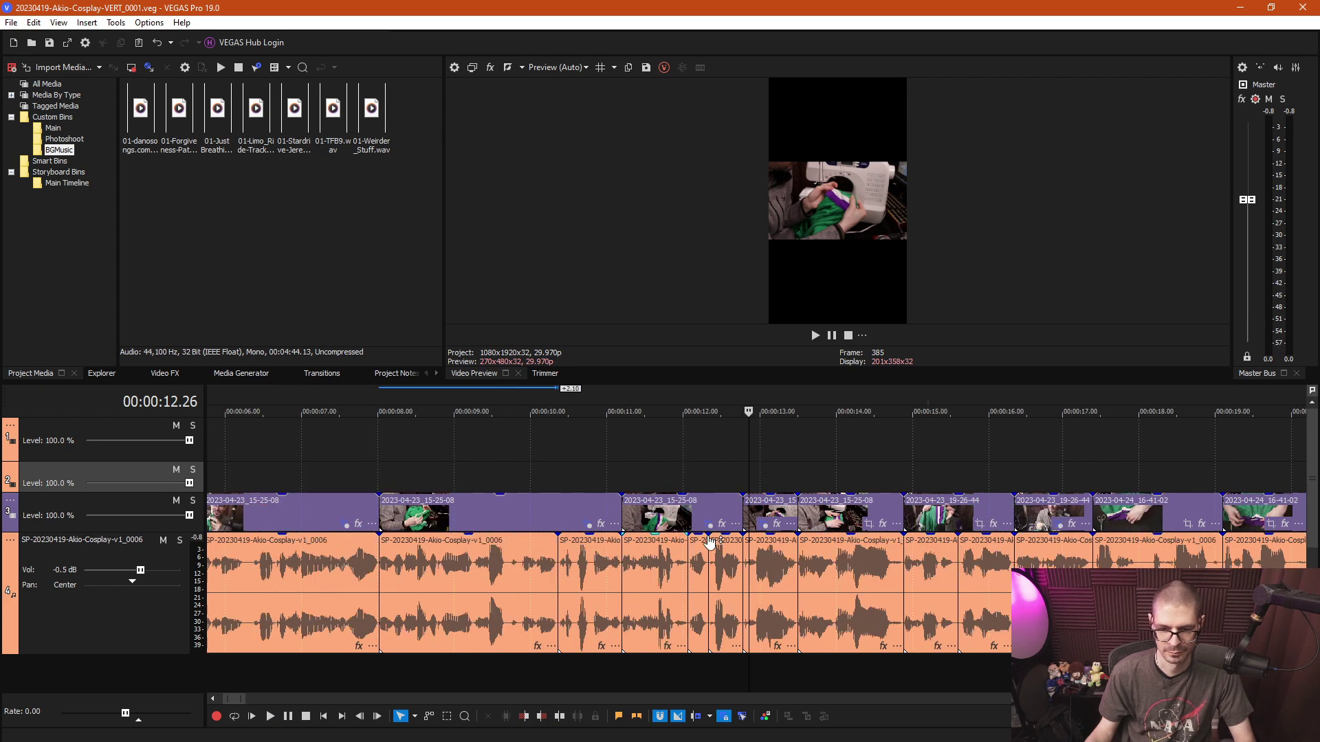
pyautogui.scroll(2, 710, 541)
pyautogui.press('space')
pyautogui.press('space')
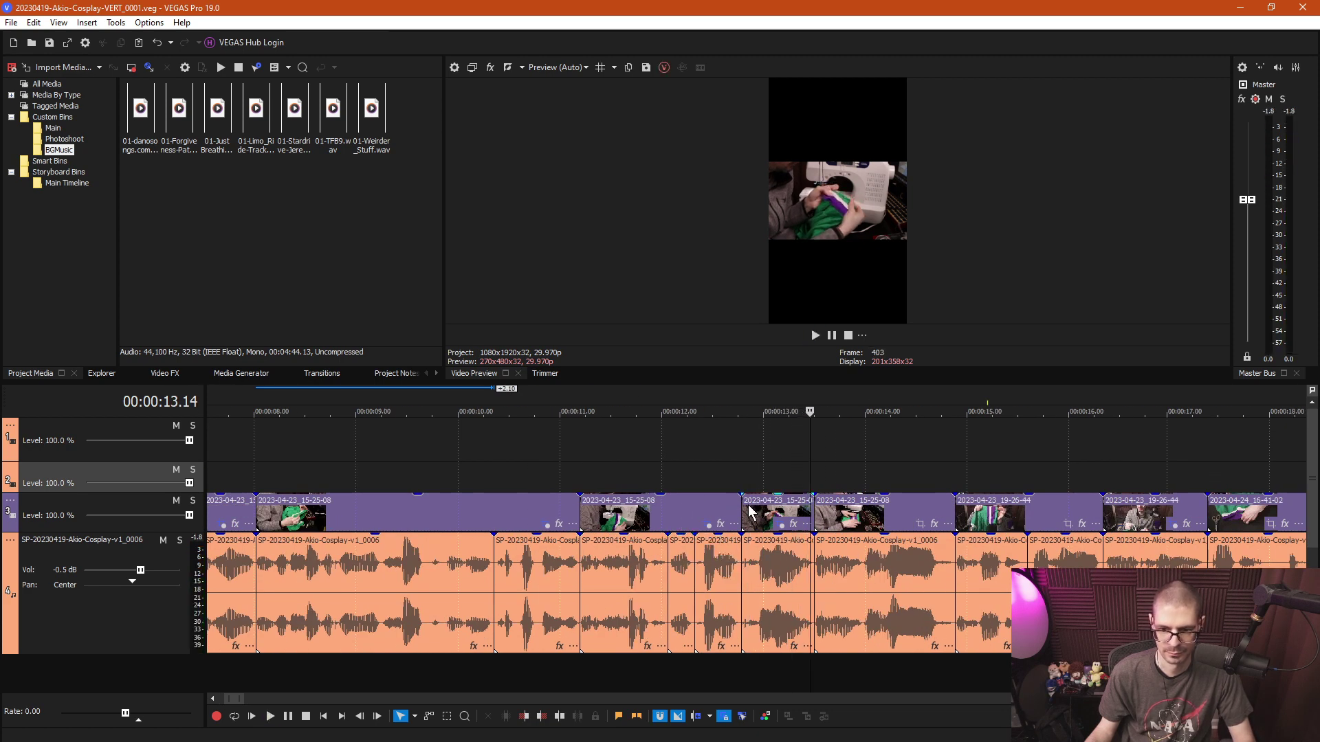
# Restore the first sewing-machine clip's crop on track 3 to full frame and match it to the output aspect, centred at 960, 540.
pyautogui.click(707, 526)
pyautogui.hotkey('ctrl', 'Left')
pyautogui.press('s')
pyautogui.click(706, 526)
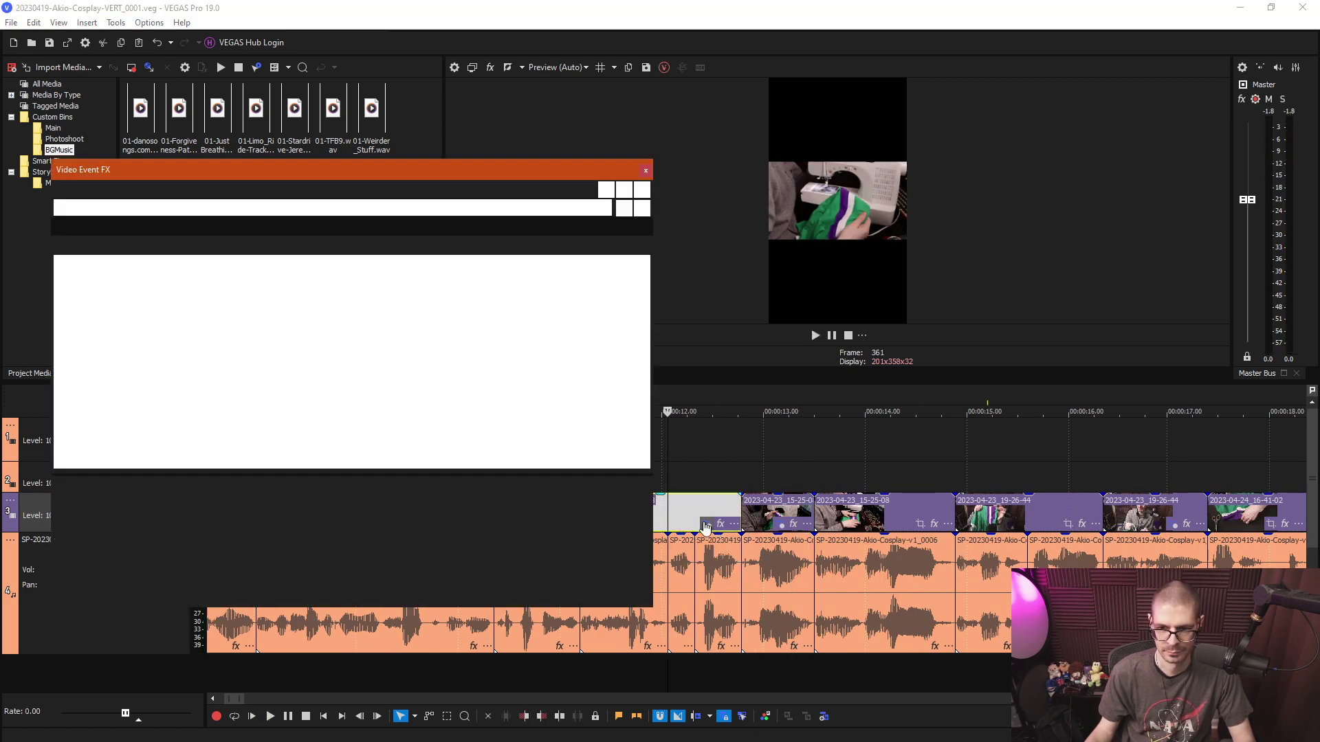
pyautogui.rightClick(548, 448)
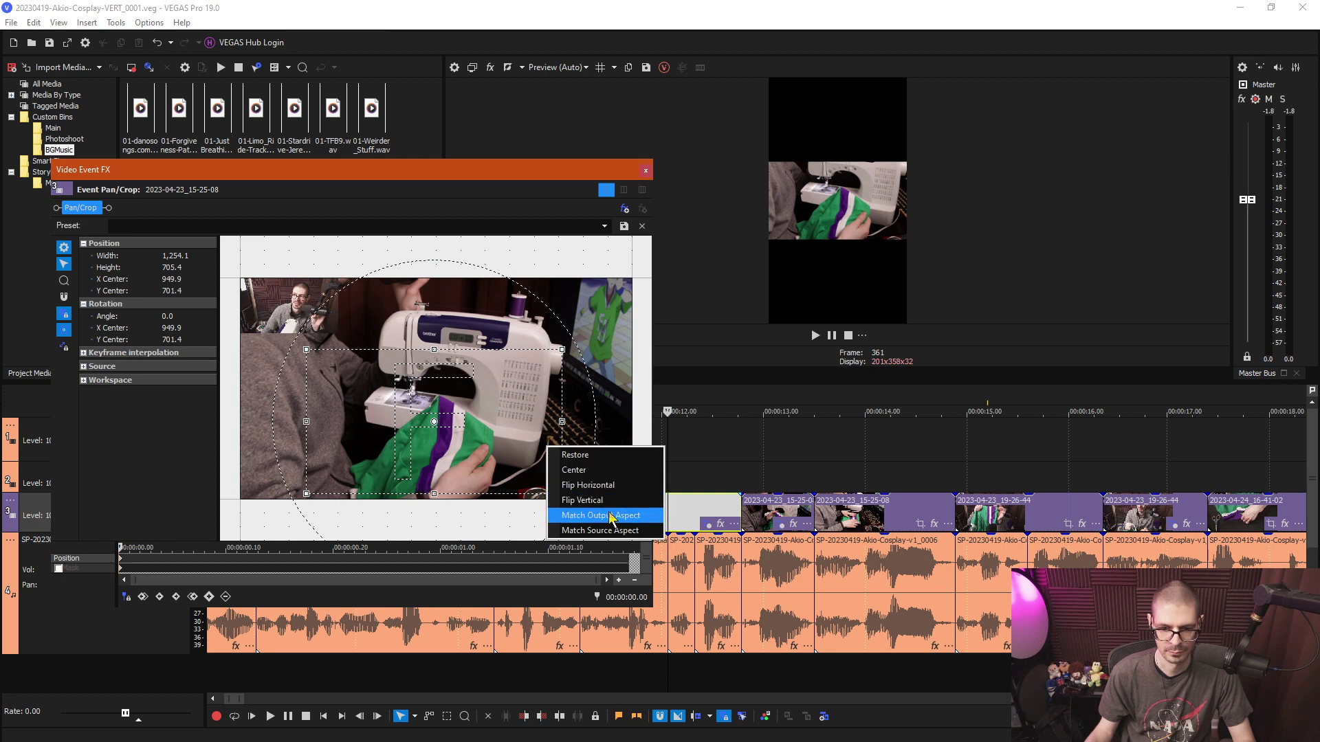
pyautogui.click(597, 515)
pyautogui.rightClick(460, 415)
pyautogui.click(484, 426)
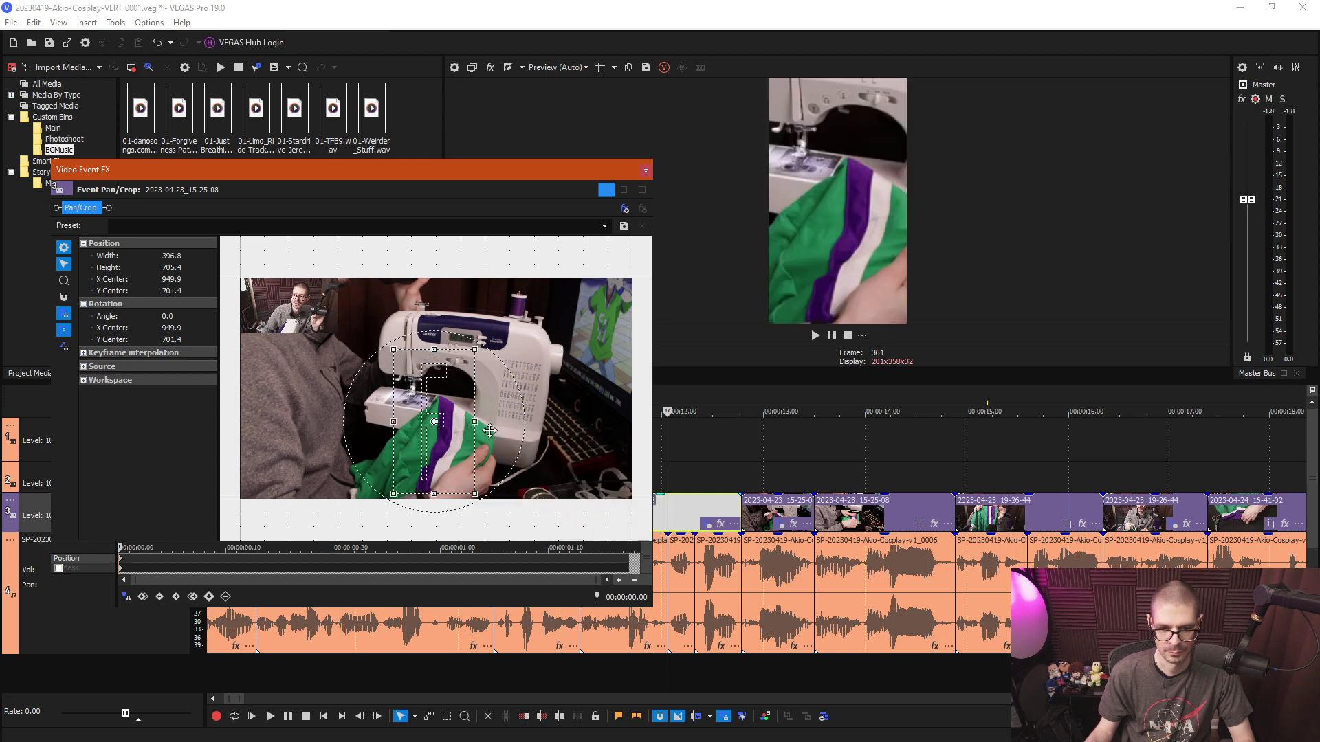
pyautogui.rightClick(460, 417)
pyautogui.click(545, 486)
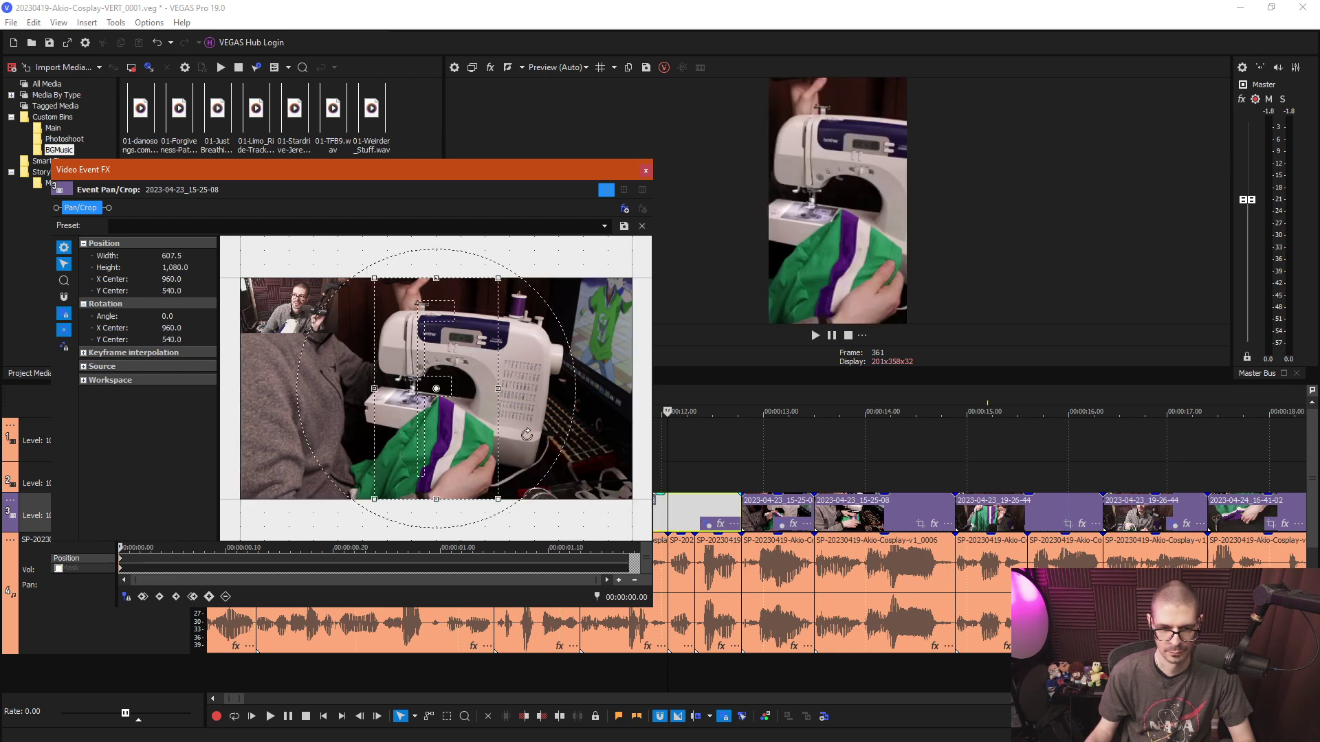
pyautogui.click(646, 170)
# Copy the cropped sewing-machine clip, paste its event attributes onto the short clip following it, and check the framing.
pyautogui.rightClick(661, 512)
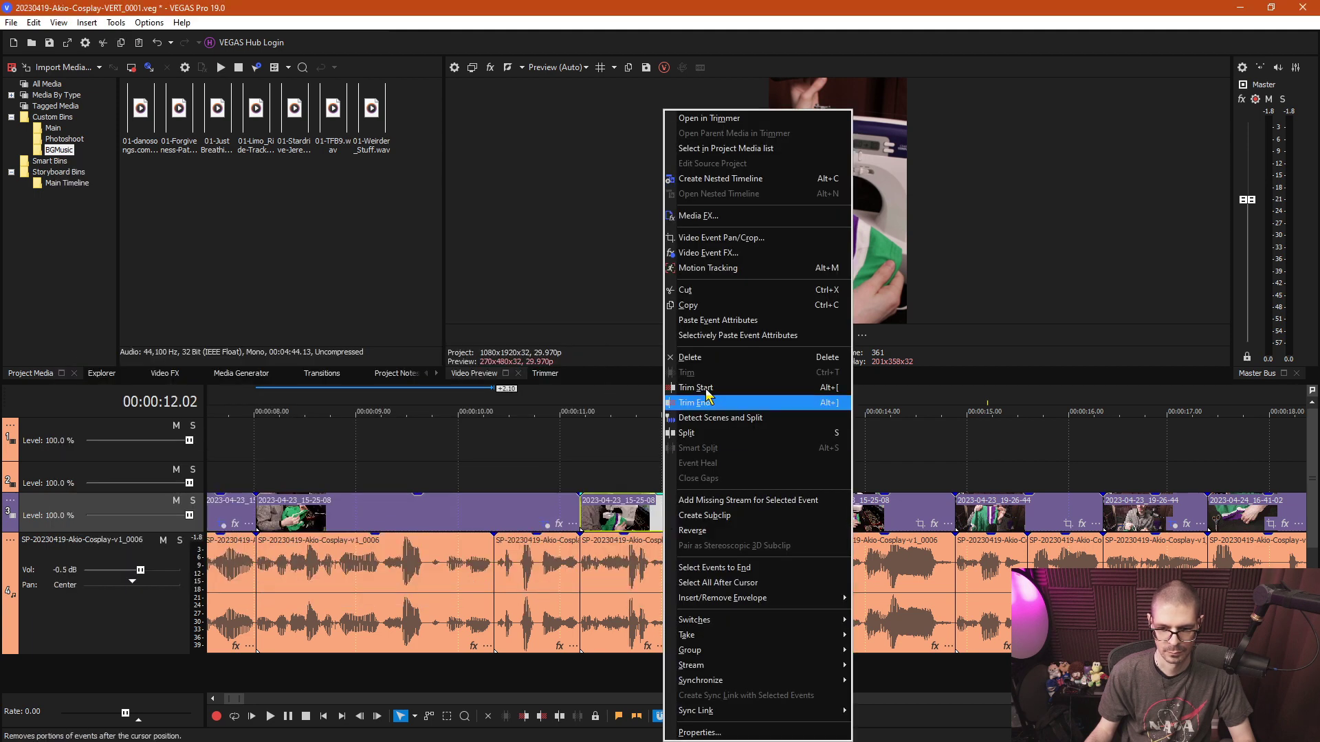
pyautogui.click(698, 311)
pyautogui.rightClick(746, 516)
pyautogui.click(796, 325)
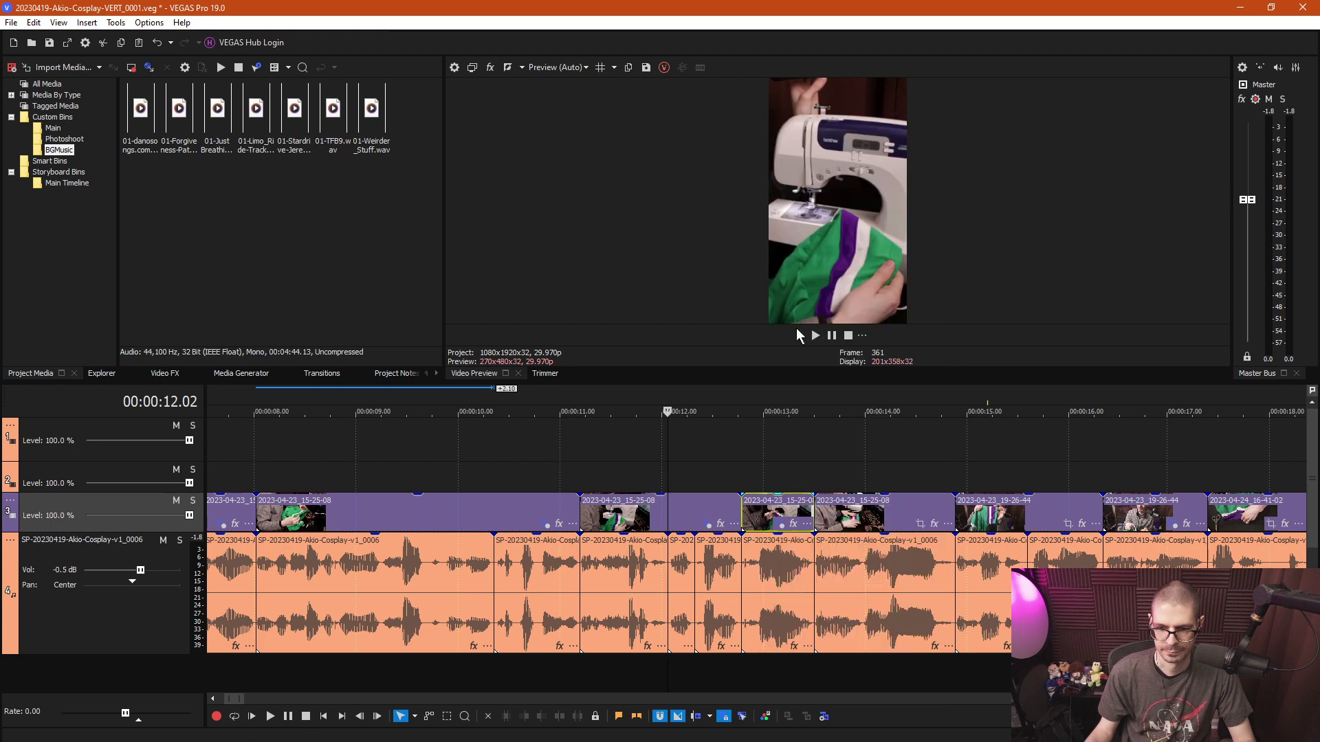
pyautogui.click(742, 476)
pyautogui.click(768, 463)
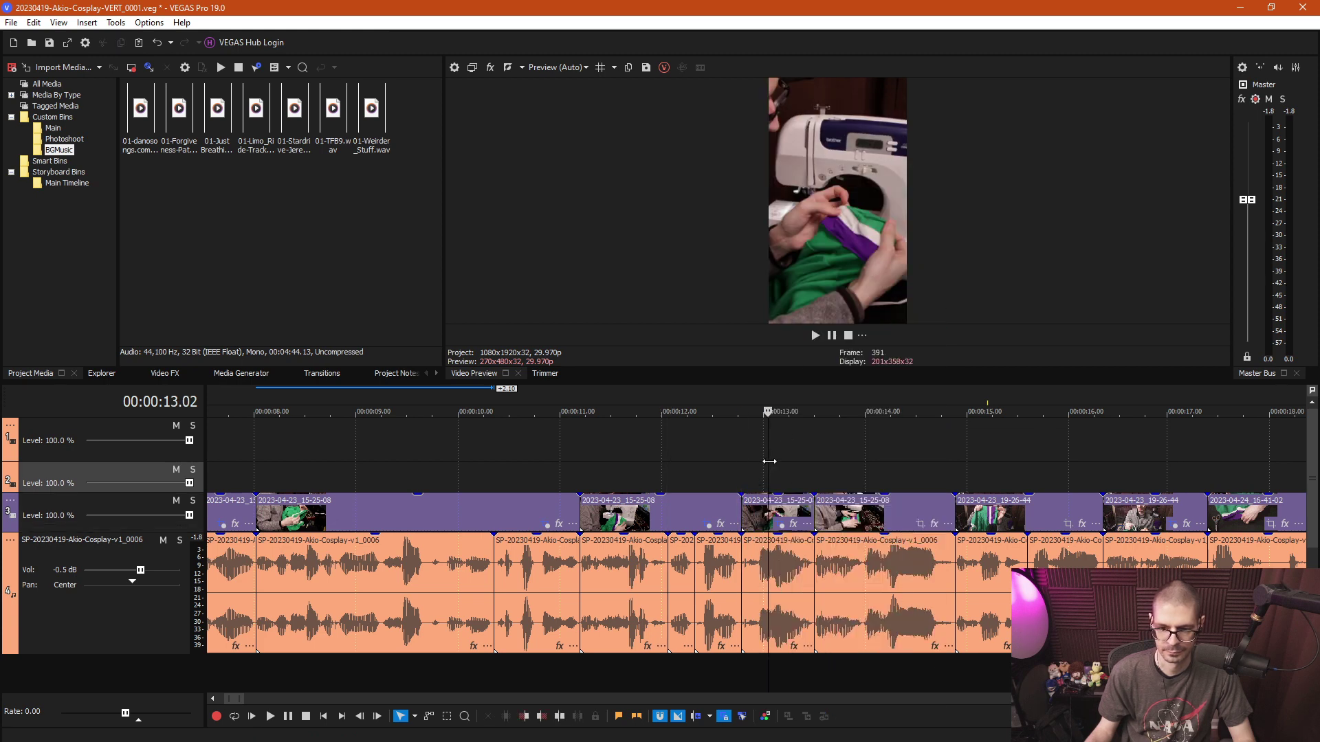
pyautogui.click(672, 462)
pyautogui.click(815, 462)
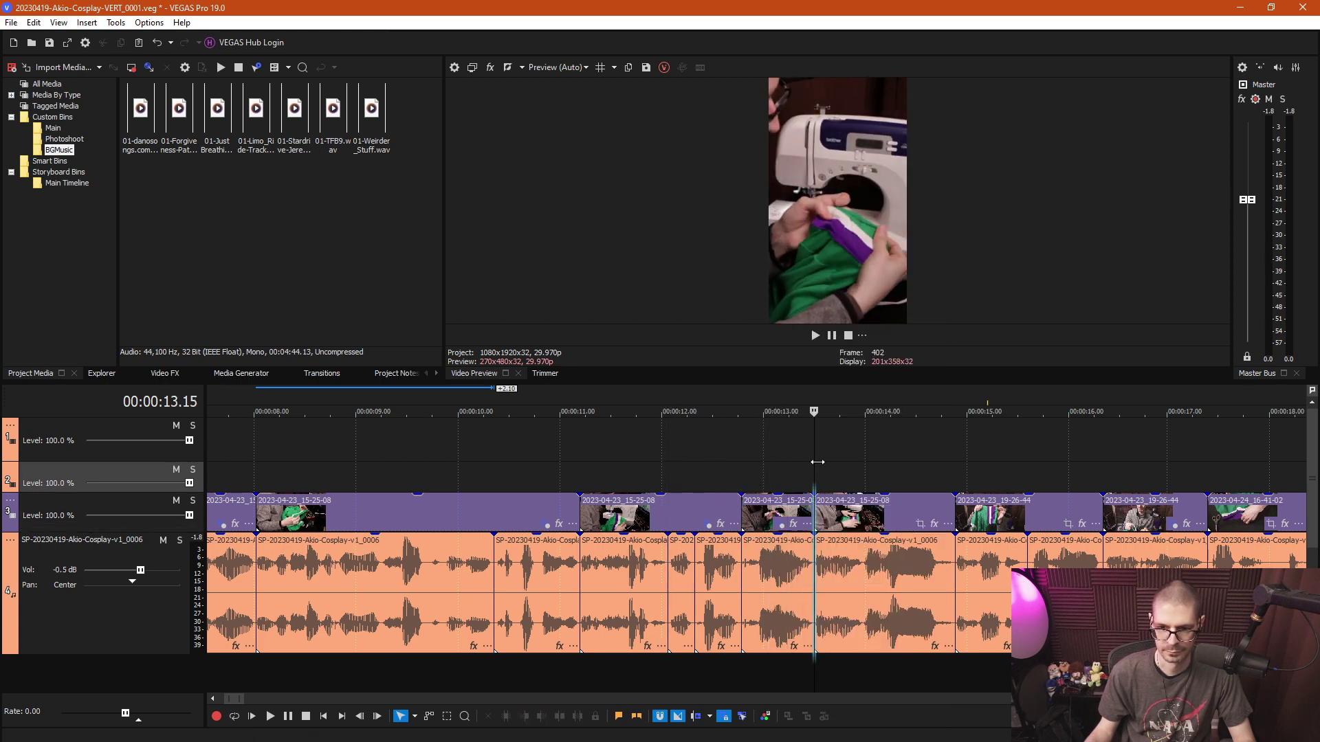
# Paste the copied event attributes onto the last 2023-04-23_15-25-08 clip and the first 2023-04-23_19-26-44 clip on track 3.
pyautogui.click(843, 462)
pyautogui.moveTo(844, 461); pyautogui.dragTo(879, 459)
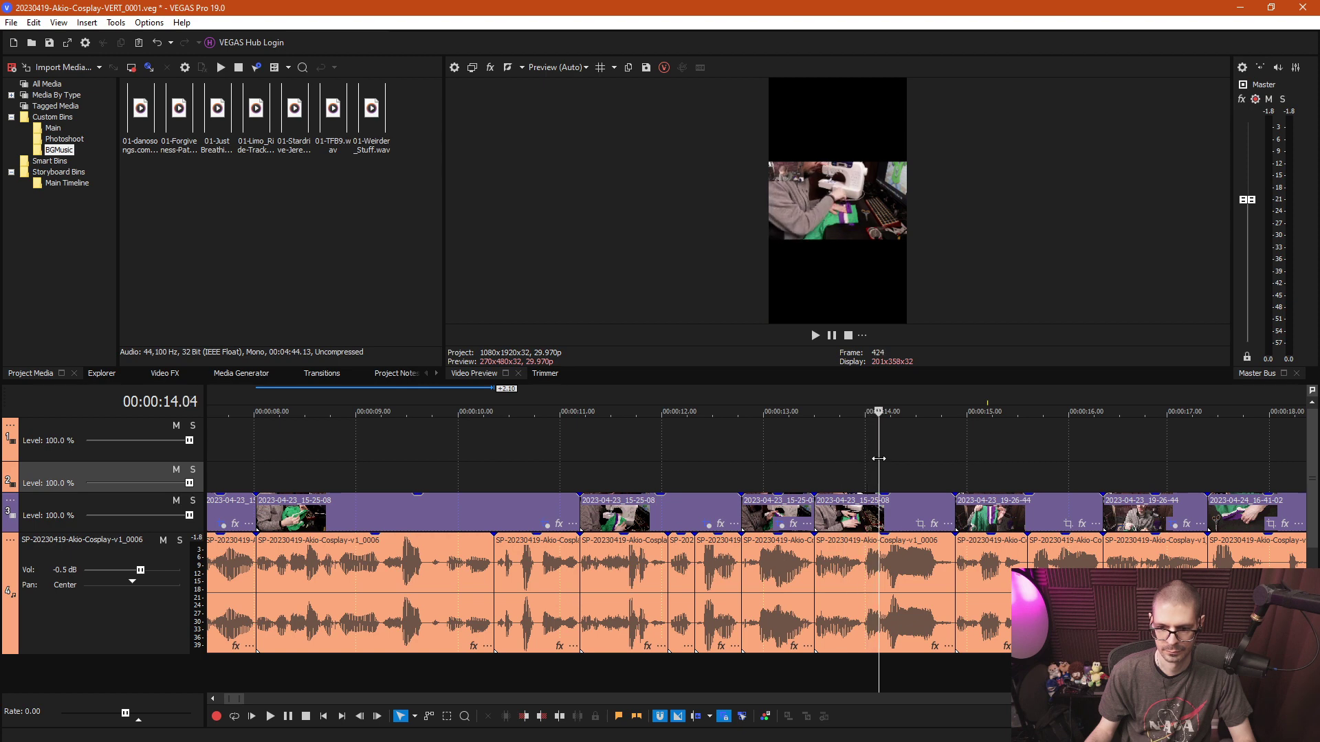
pyautogui.rightClick(861, 509)
pyautogui.click(917, 332)
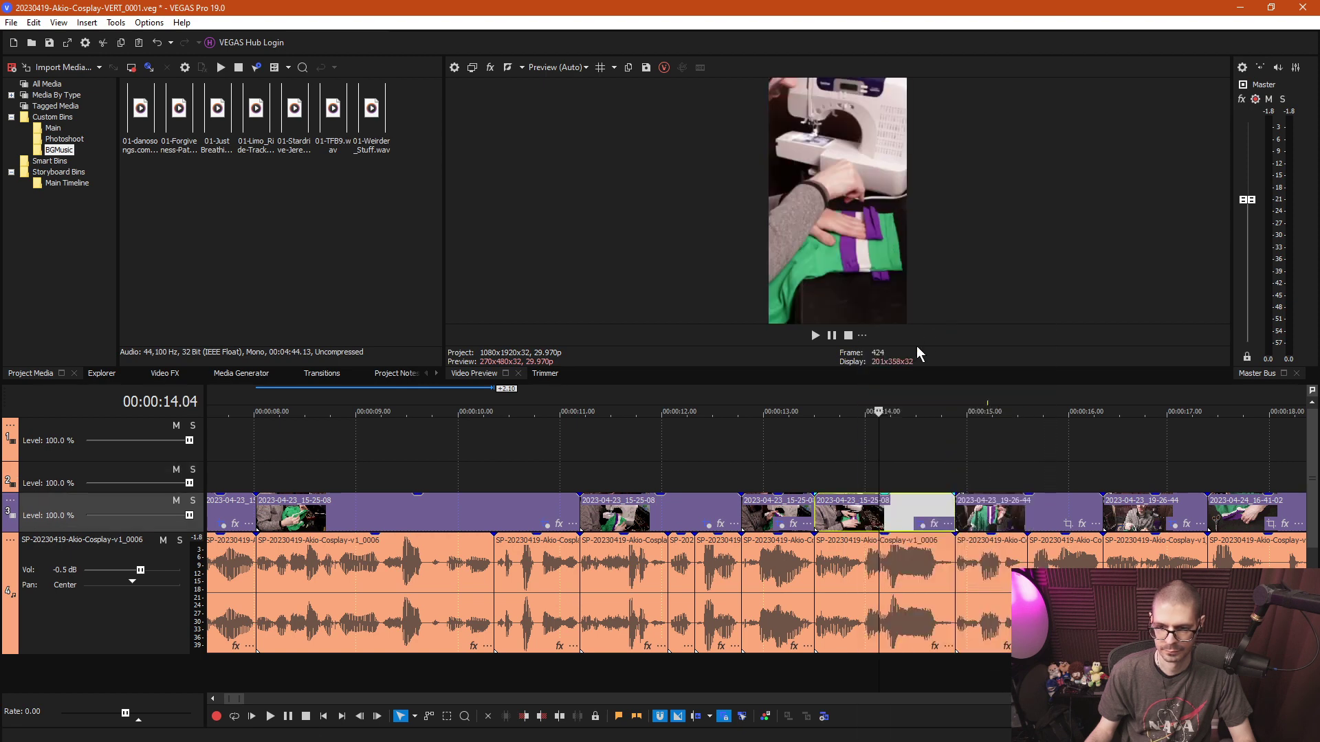
pyautogui.moveTo(875, 464); pyautogui.dragTo(995, 466)
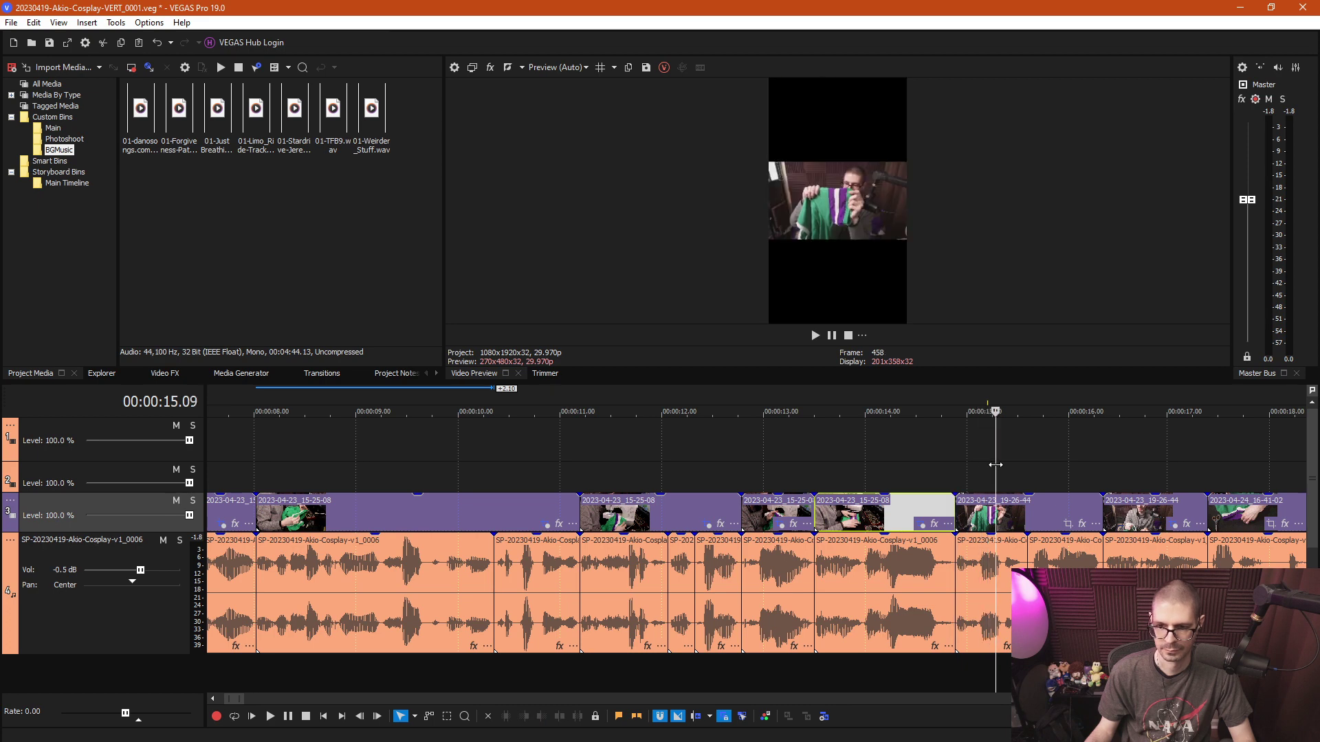
pyautogui.rightClick(988, 512)
pyautogui.click(1048, 323)
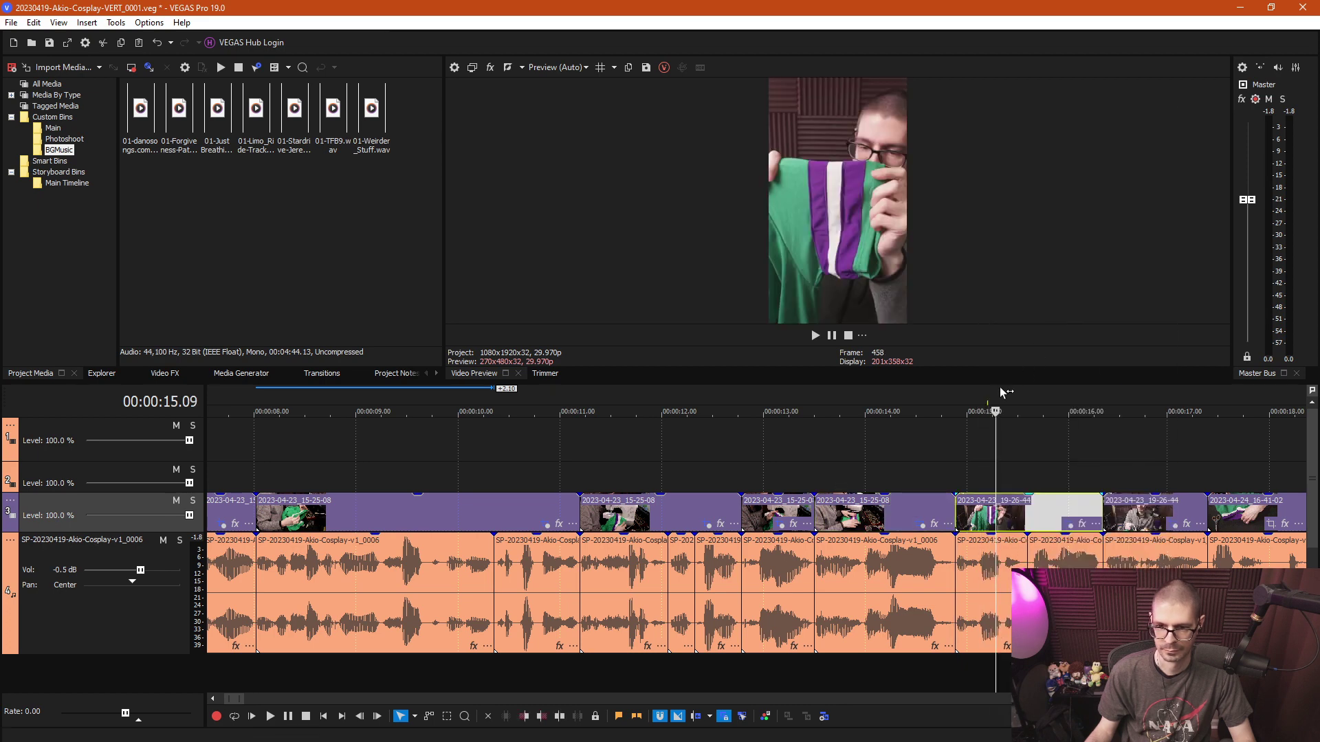
# Paste the copied event attributes onto the second 2023-04-23_19-26-44 clip and the first 2023-04-24_16-41-02 clip on track 3.
pyautogui.scroll(-2, 972, 471)
pyautogui.click(851, 464)
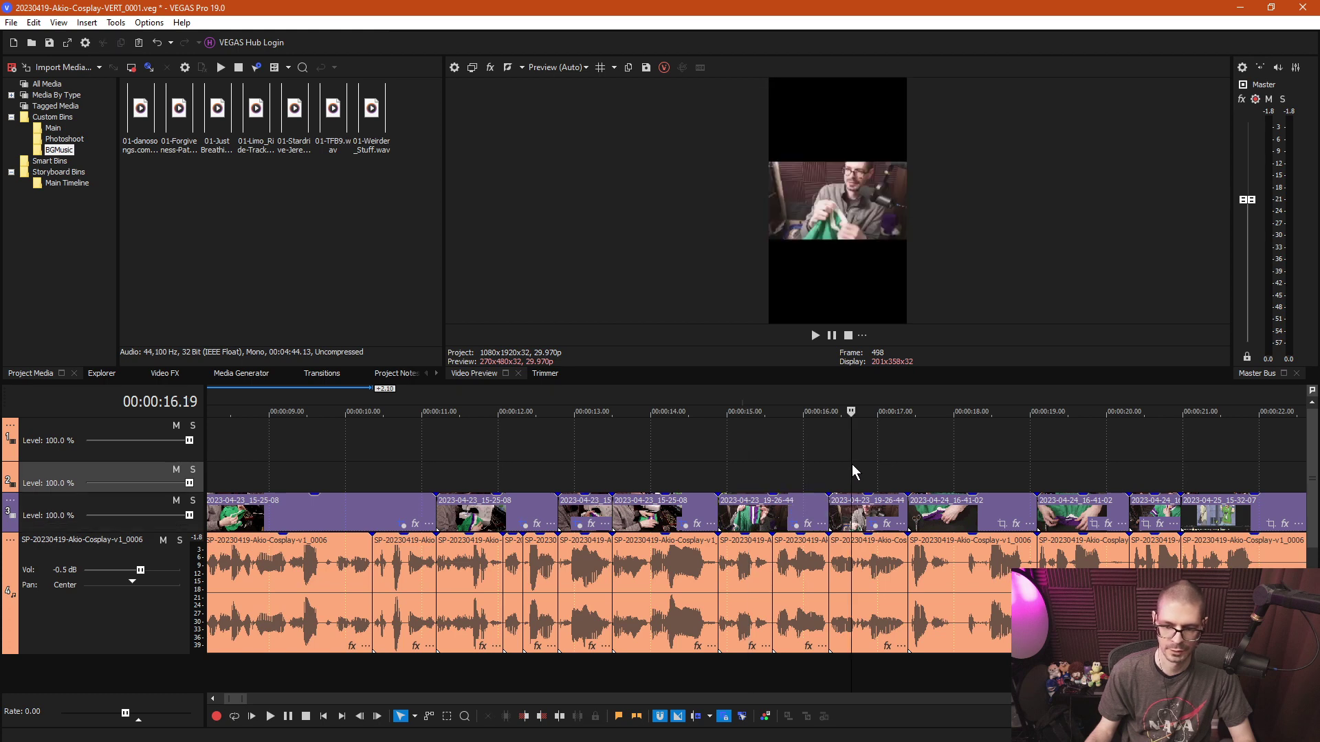
pyautogui.scroll(3, 851, 466)
pyautogui.rightClick(761, 514)
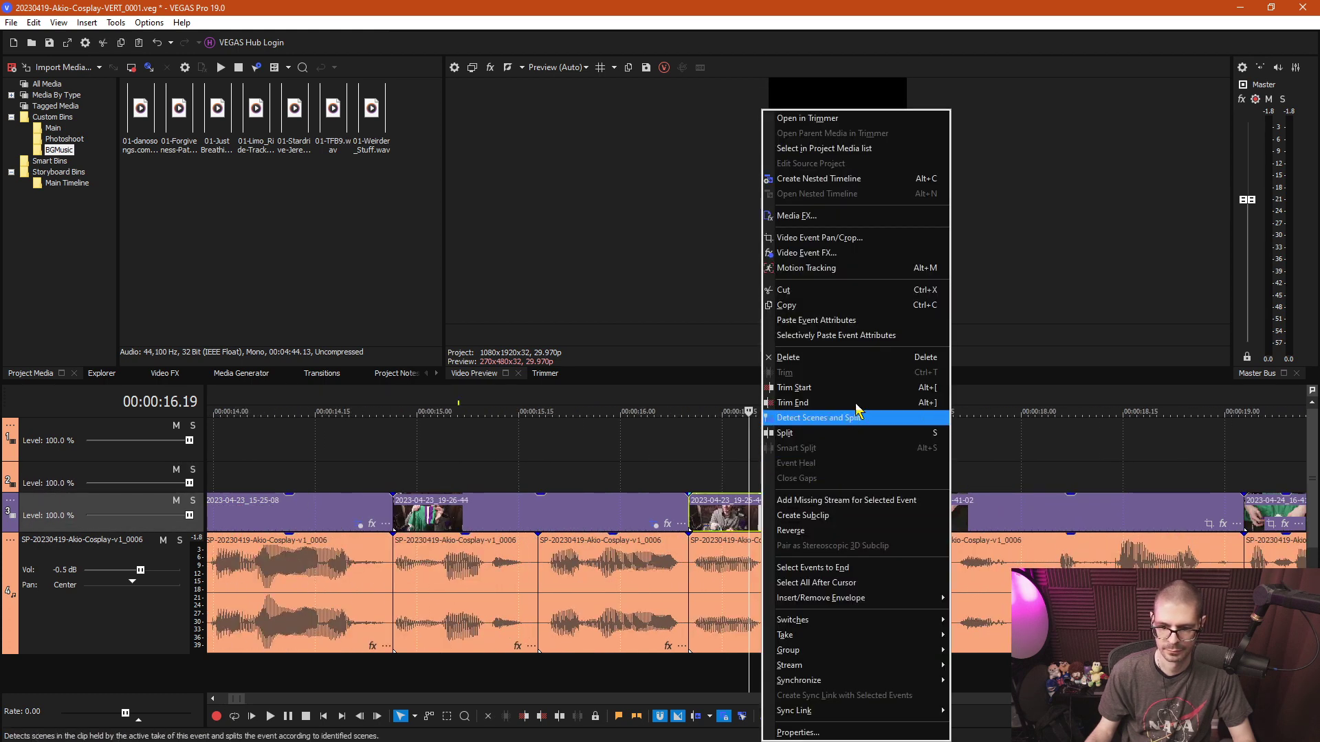
pyautogui.click(847, 321)
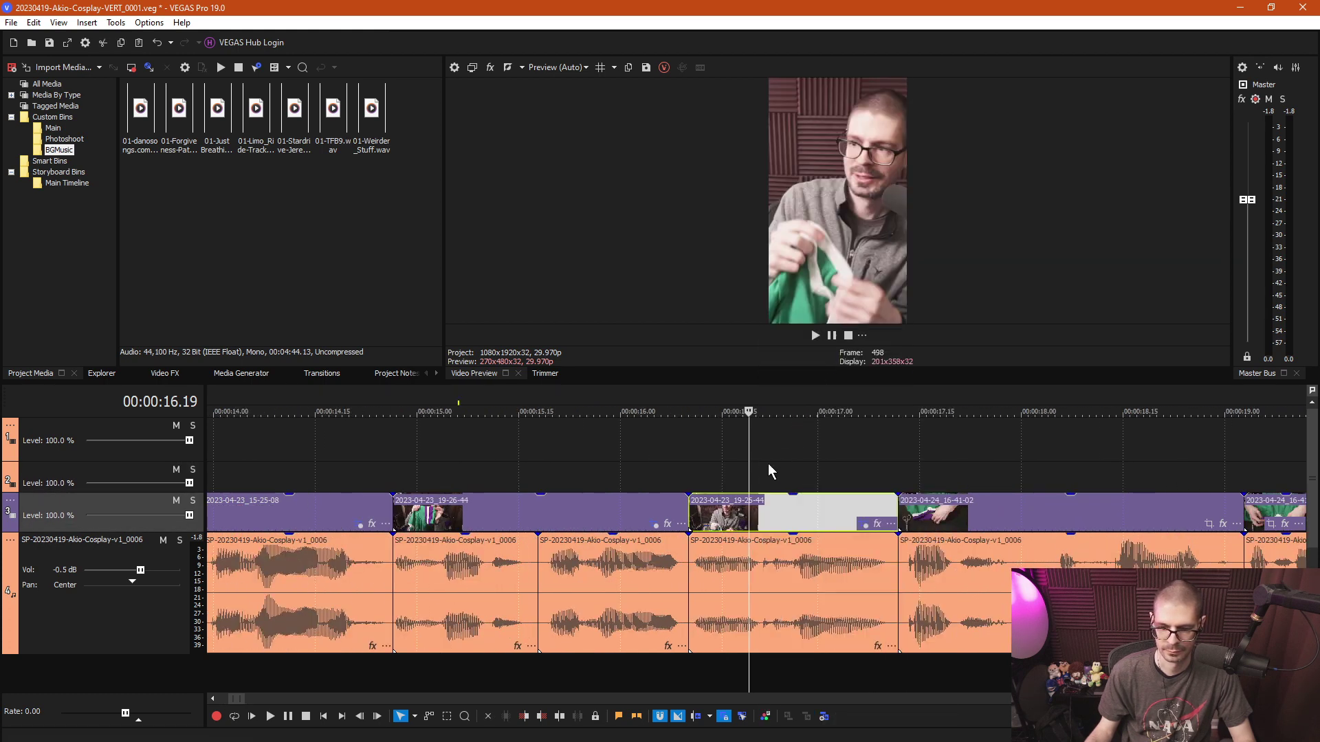
pyautogui.click(957, 464)
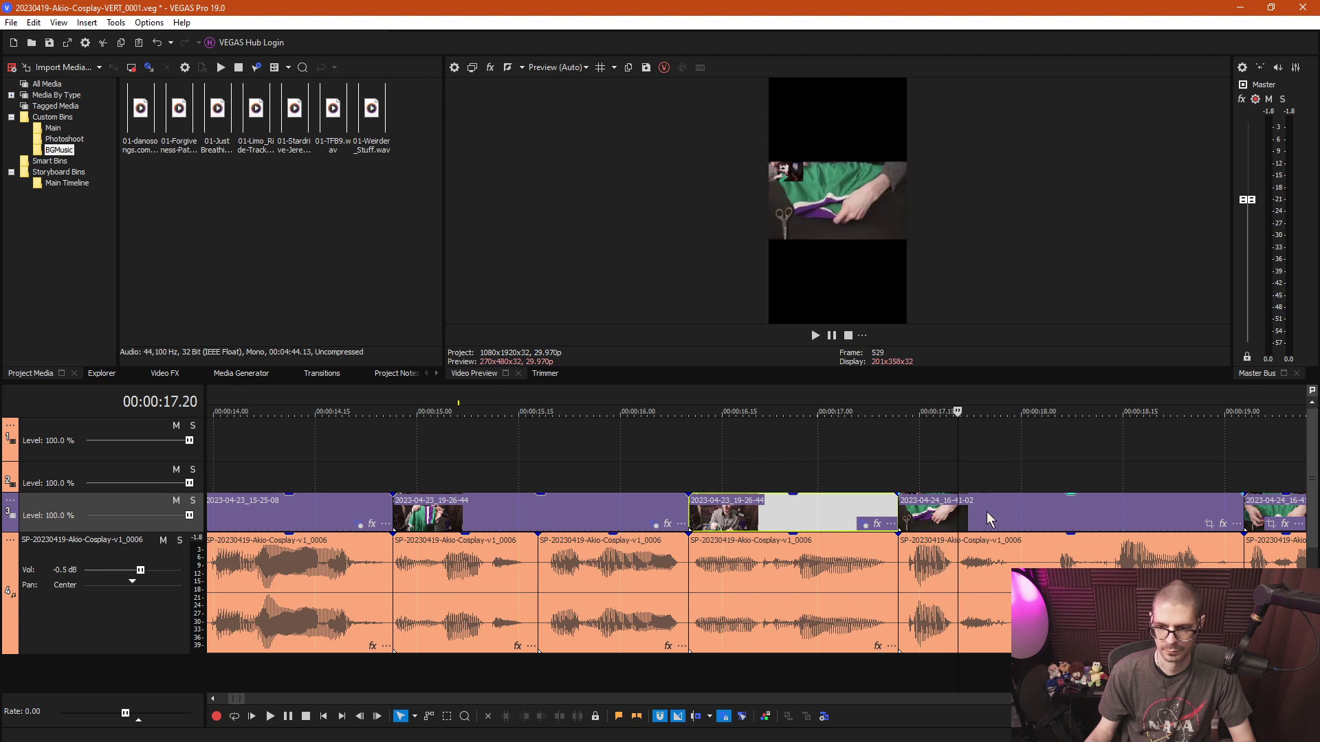
pyautogui.rightClick(987, 516)
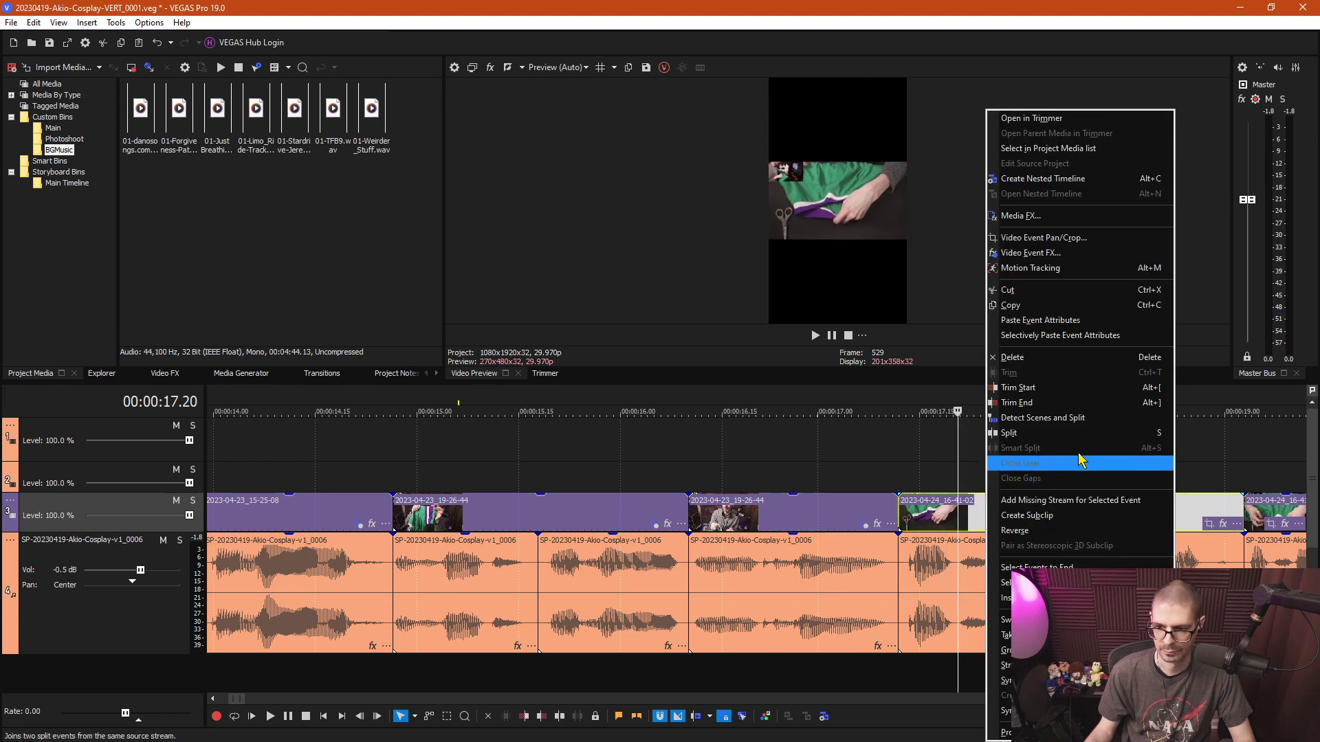
pyautogui.click(1052, 321)
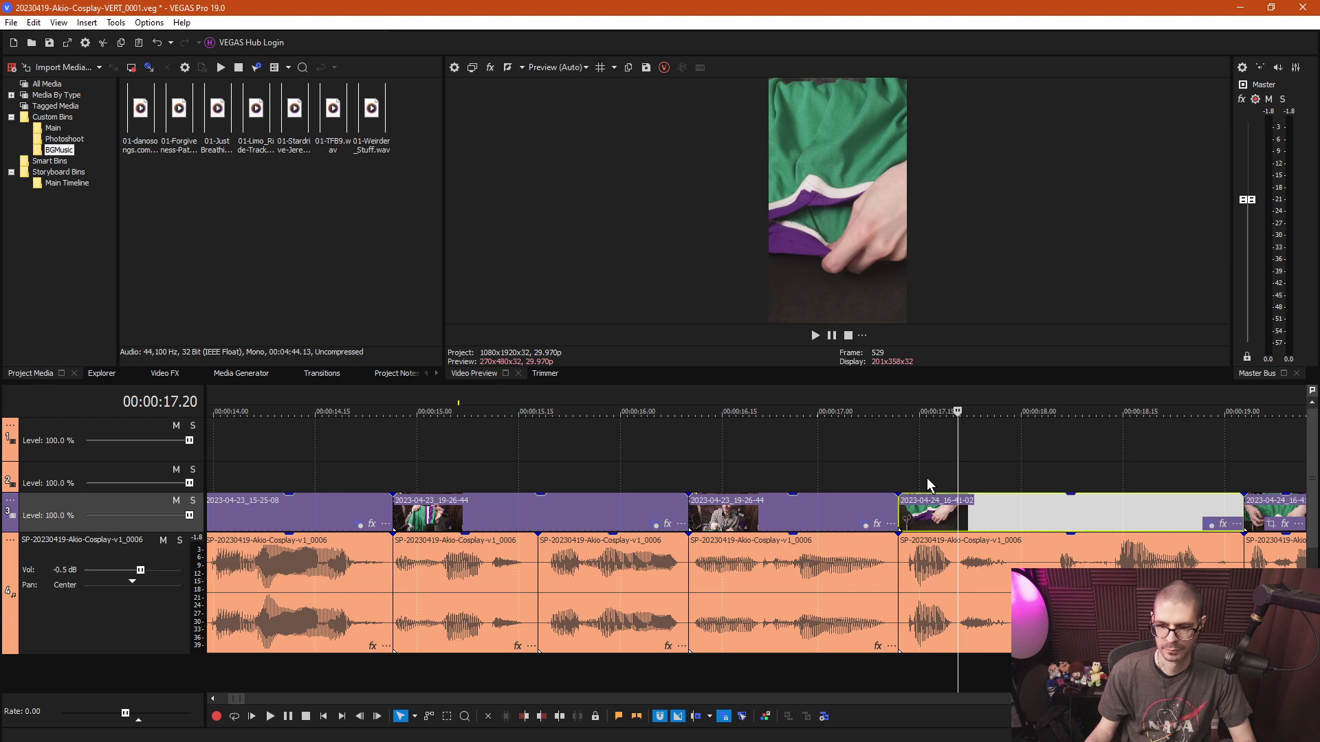
# Place a timeline marker at 00:00:17.12, at the start of the first 2023-04-24_16-41-02 clip.
pyautogui.scroll(-2, 926, 477)
pyautogui.click(703, 466)
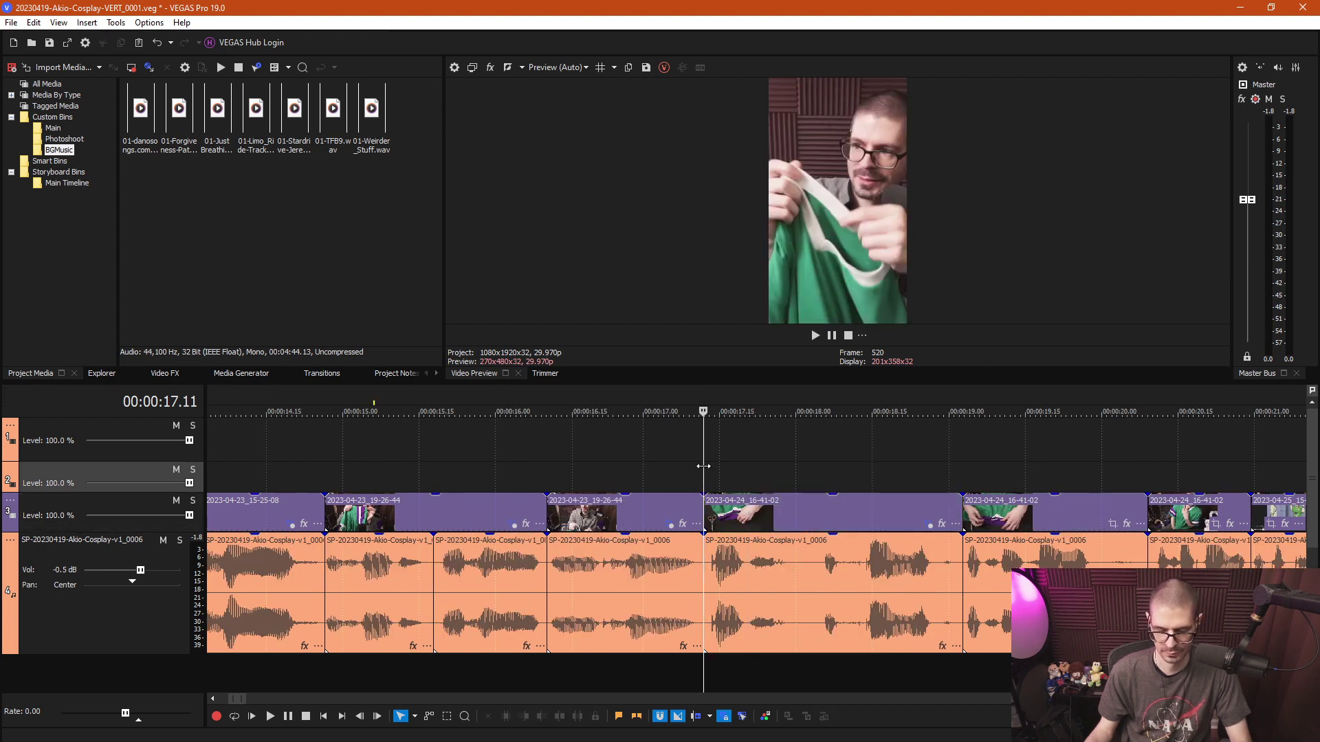
pyautogui.click(708, 463)
pyautogui.press('m')
pyautogui.scroll(-1, 698, 465)
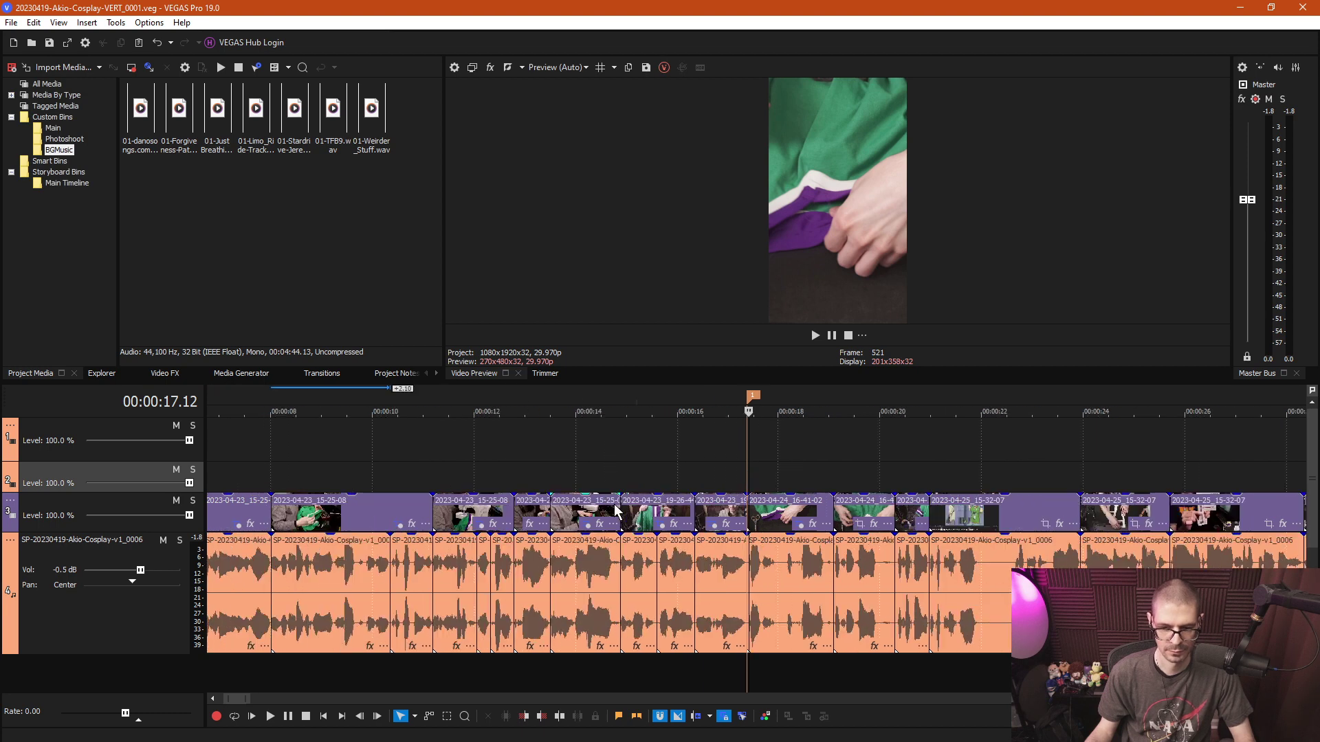
# Duplicate the first 2023-04-24_16-41-02 clip onto track 2, directly above the original and aligned with the marker.
pyautogui.scroll(1, 749, 481)
pyautogui.click(767, 517)
pyautogui.press('Right')
pyautogui.press('Right')
pyautogui.press('Right')
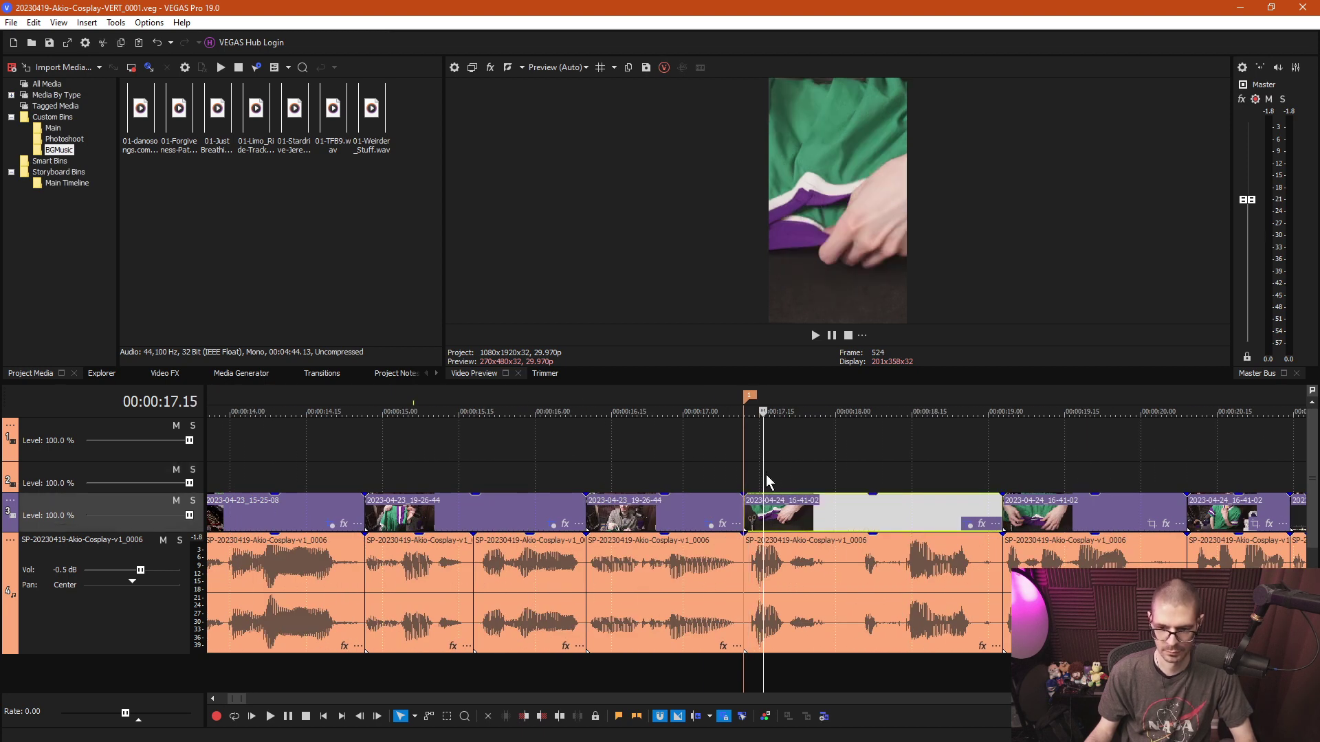
pyautogui.keyDown('ctrl'); pyautogui.moveTo(765, 515); pyautogui.dragTo(766, 477); pyautogui.keyUp('ctrl')
pyautogui.click(807, 441)
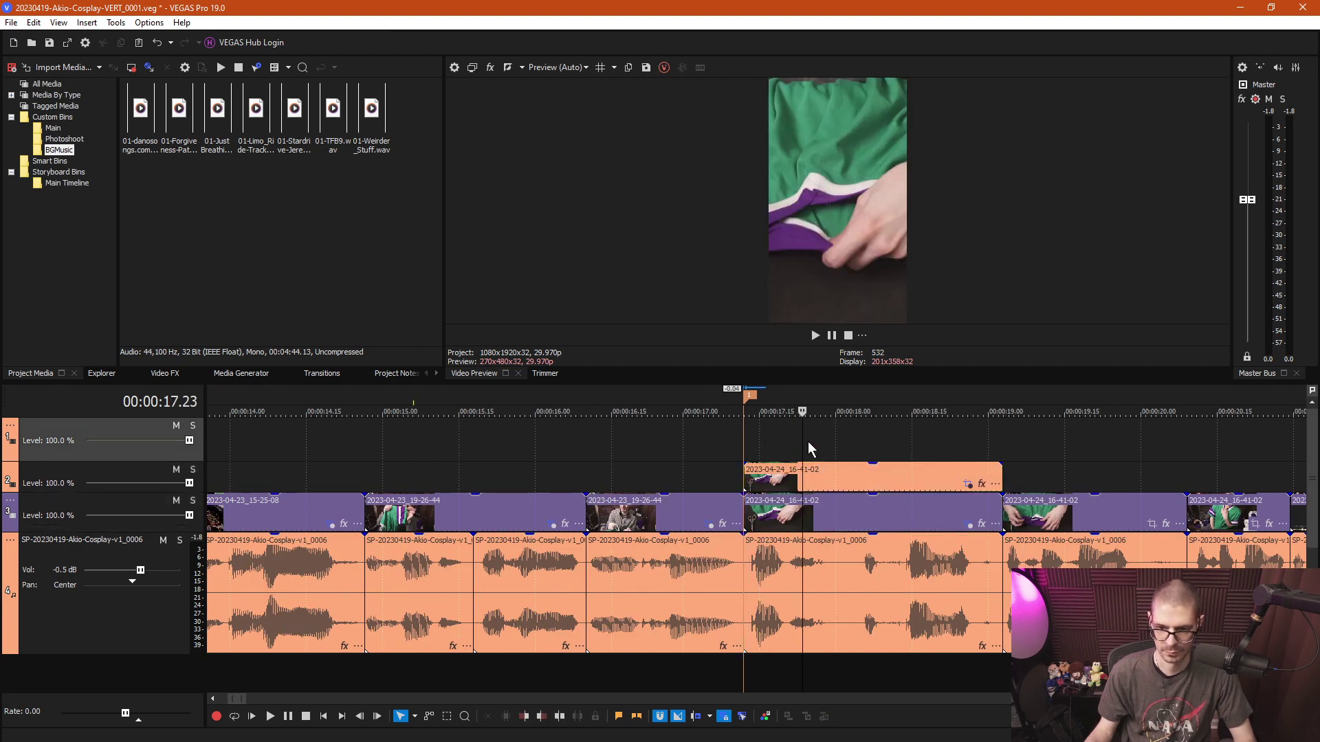
# Restore the track 2 clip's full frame in Pan/Crop, and shrink the crop onto the sewing-machine inset, about 434 by 244.
pyautogui.click(968, 484)
pyautogui.rightClick(554, 463)
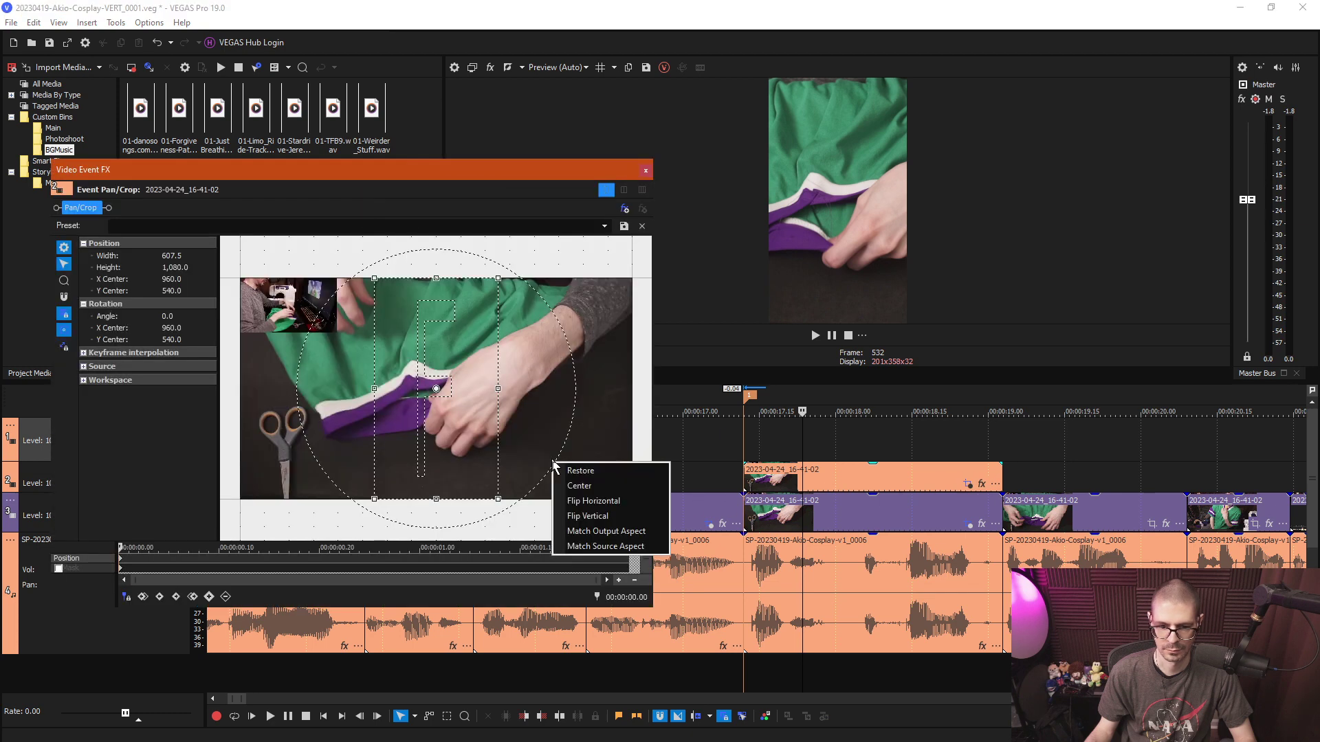
pyautogui.click(584, 471)
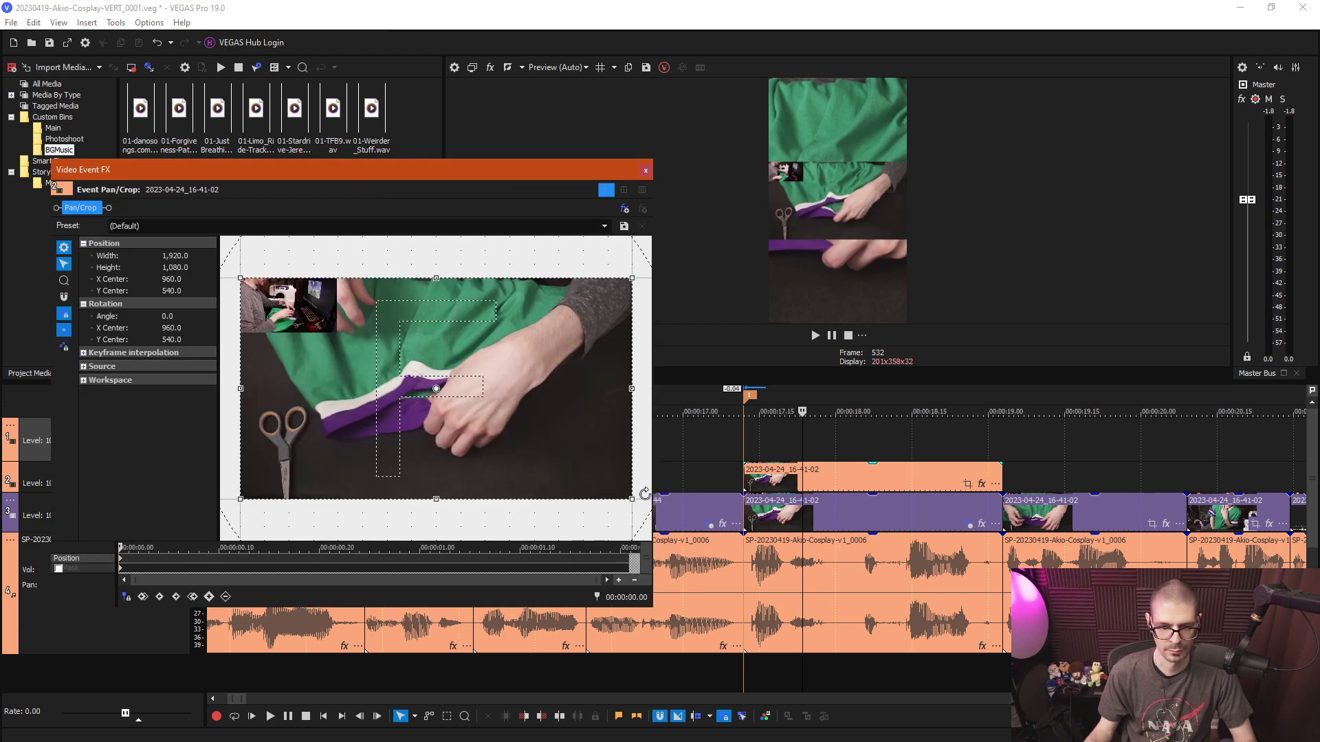
pyautogui.moveTo(632, 501); pyautogui.dragTo(507, 429)
pyautogui.moveTo(415, 401); pyautogui.dragTo(322, 346)
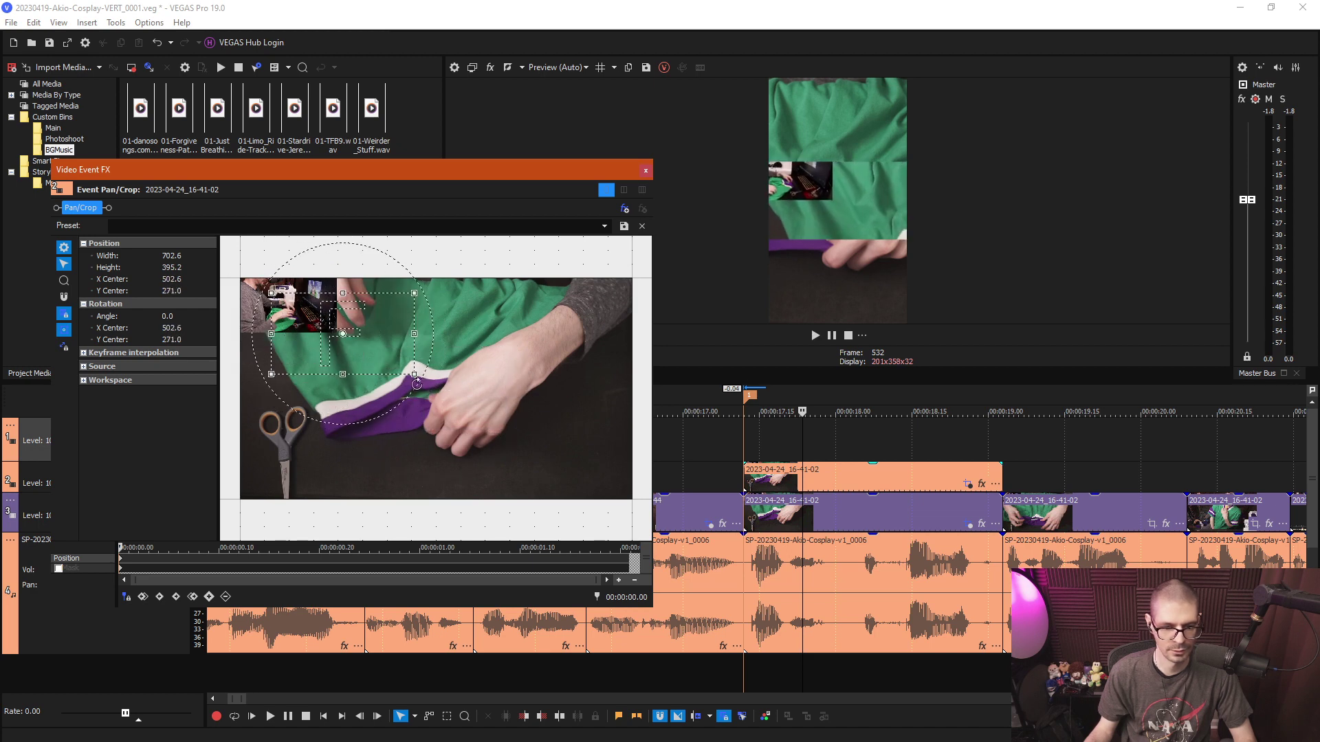
pyautogui.moveTo(411, 374); pyautogui.dragTo(330, 332)
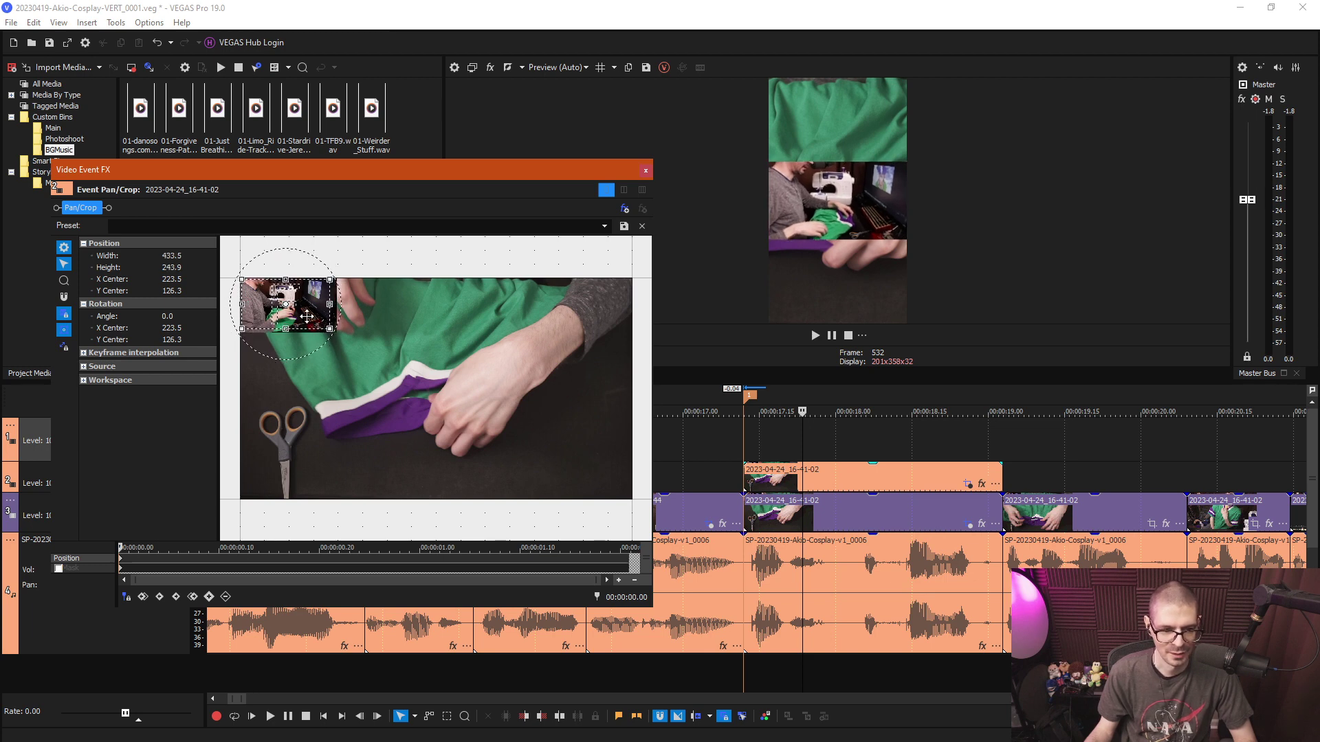
# Refine the track 2 clip's crop to about 467 by 263, centred near 233.6, 133.1, so it covers the whole inset.
pyautogui.moveTo(307, 316); pyautogui.dragTo(311, 315)
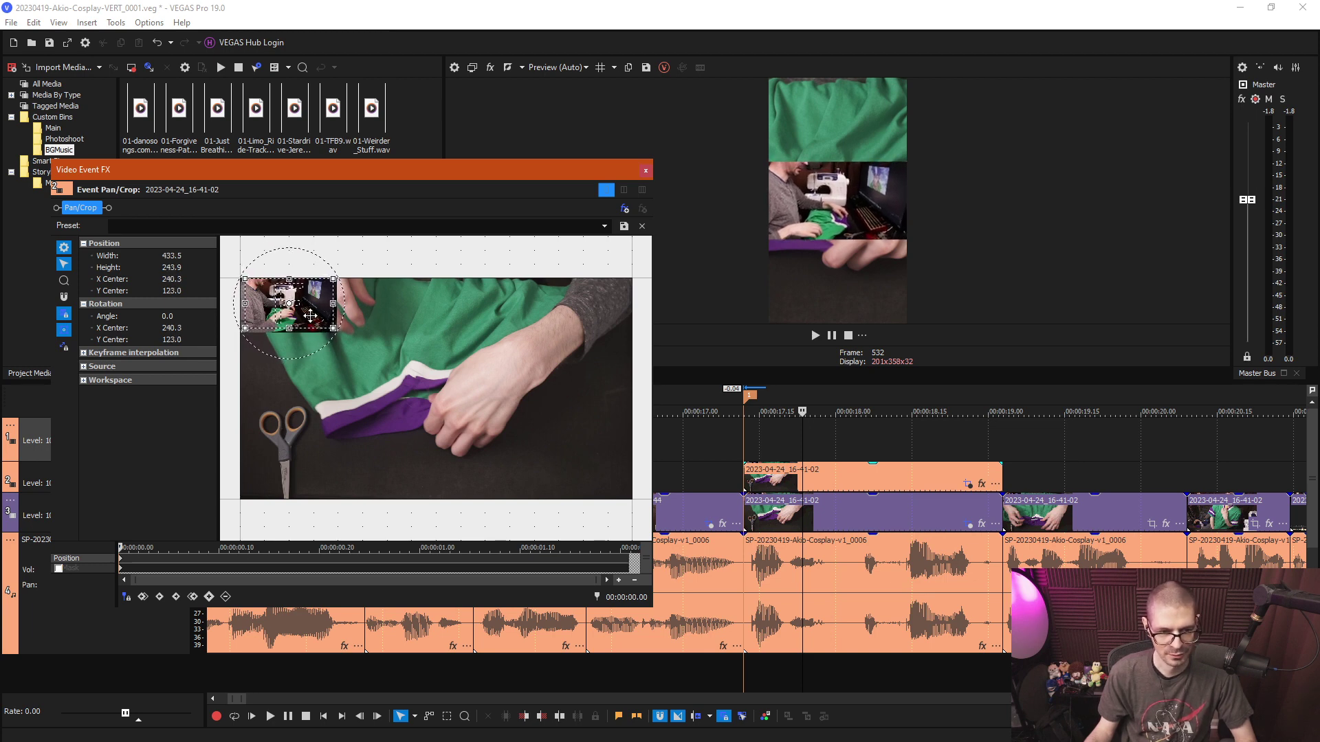
pyautogui.moveTo(489, 283); pyautogui.dragTo(513, 422)
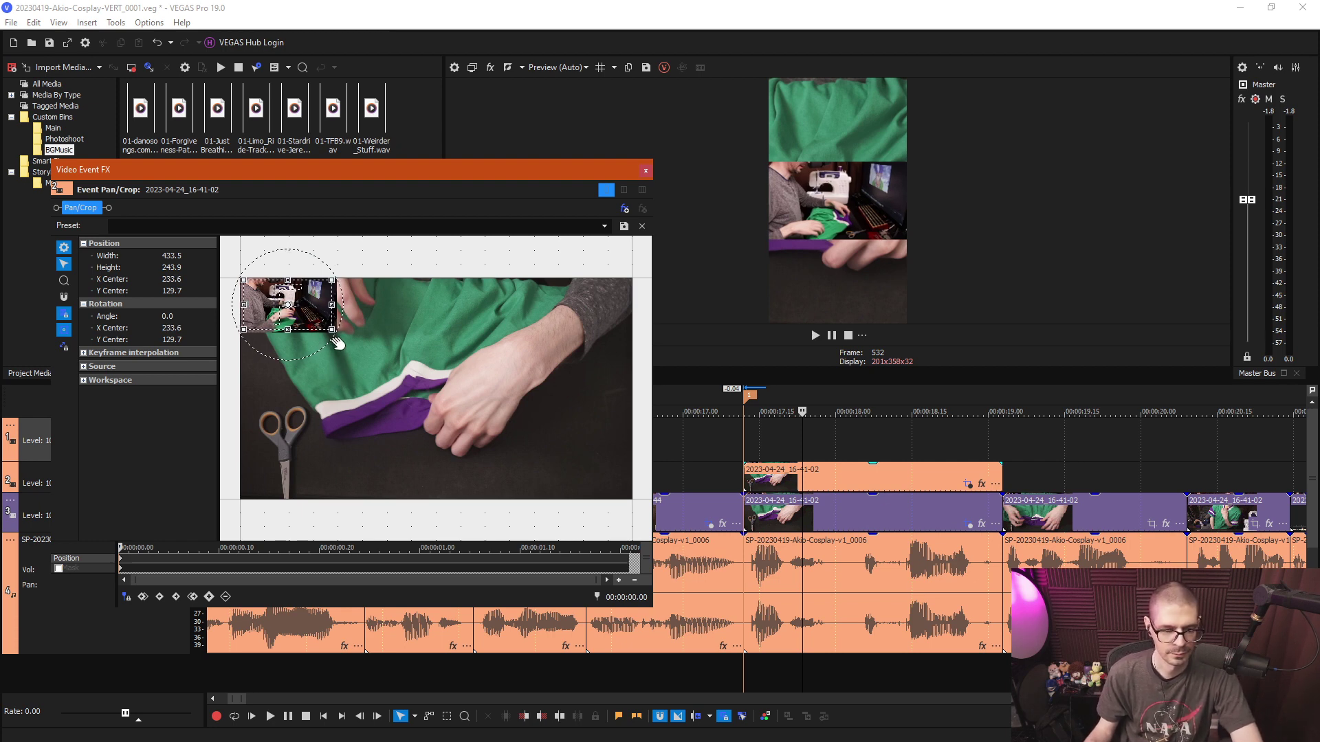
pyautogui.moveTo(331, 331); pyautogui.dragTo(335, 336)
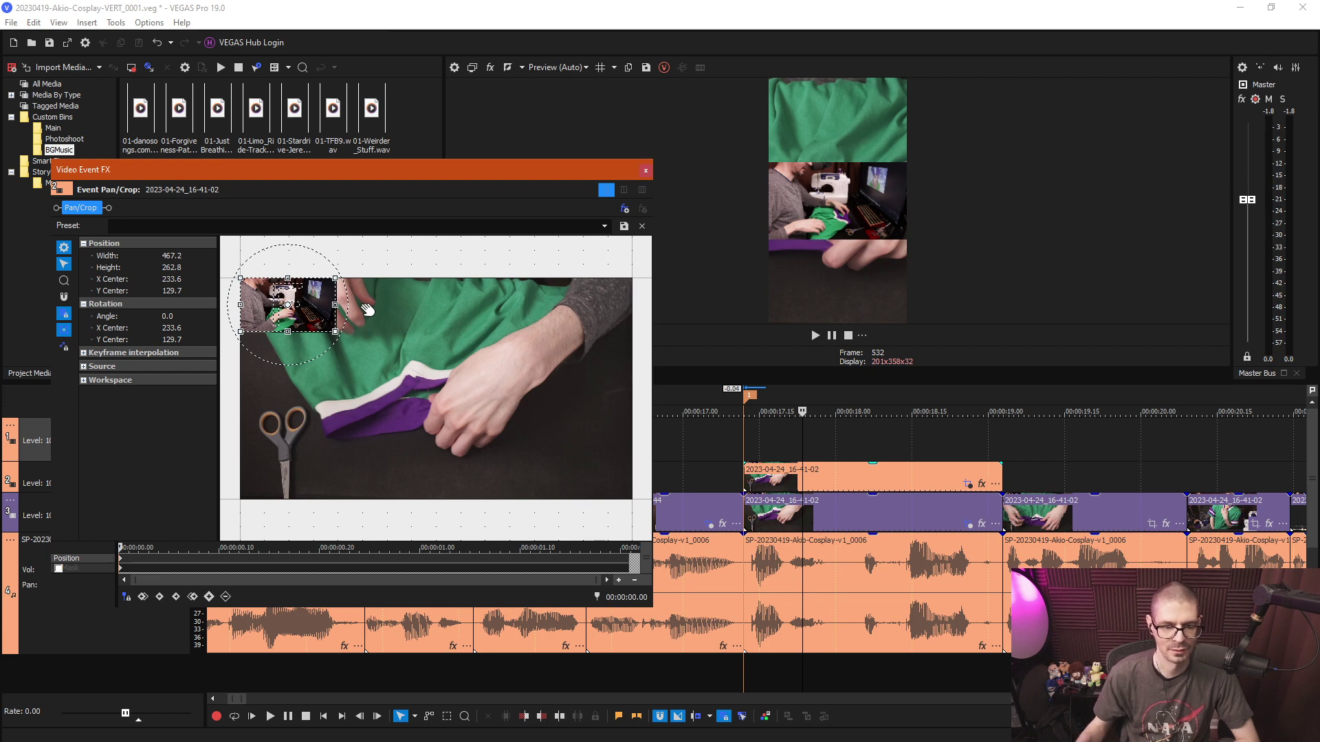
pyautogui.press('Down')
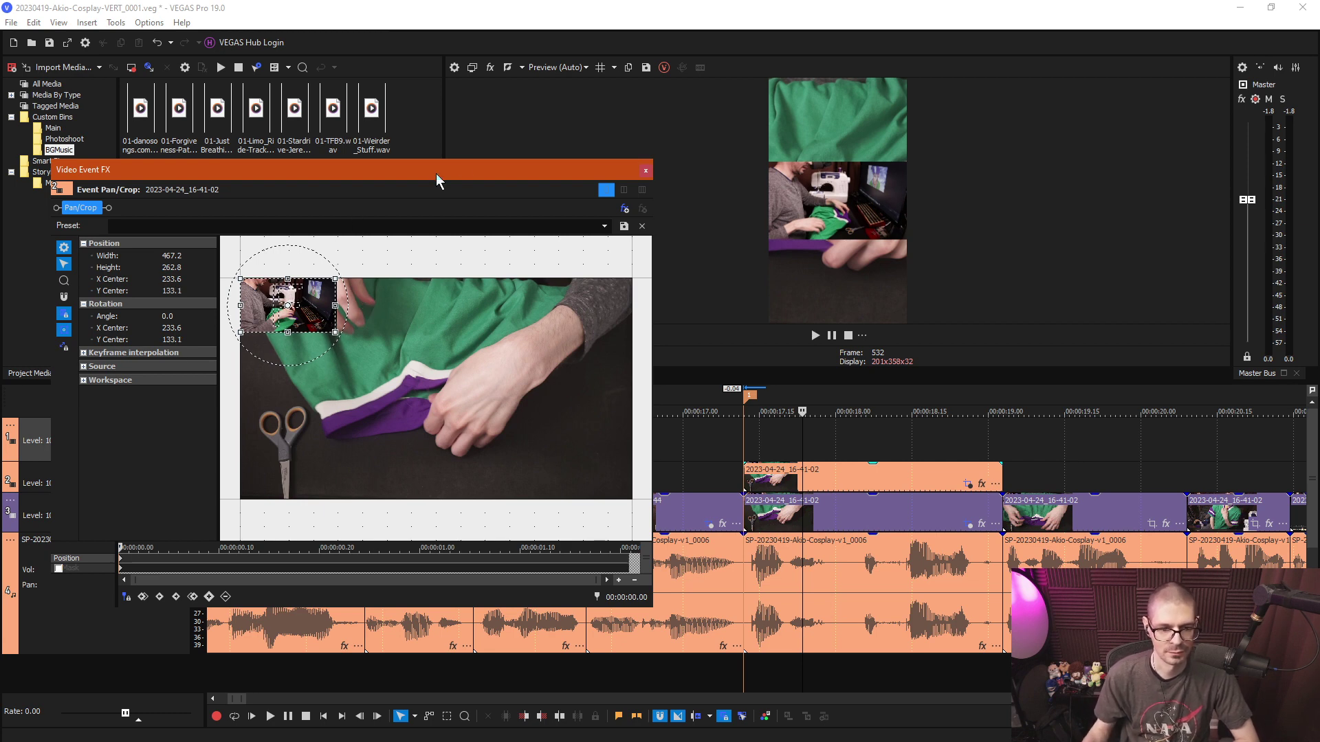
pyautogui.click(645, 171)
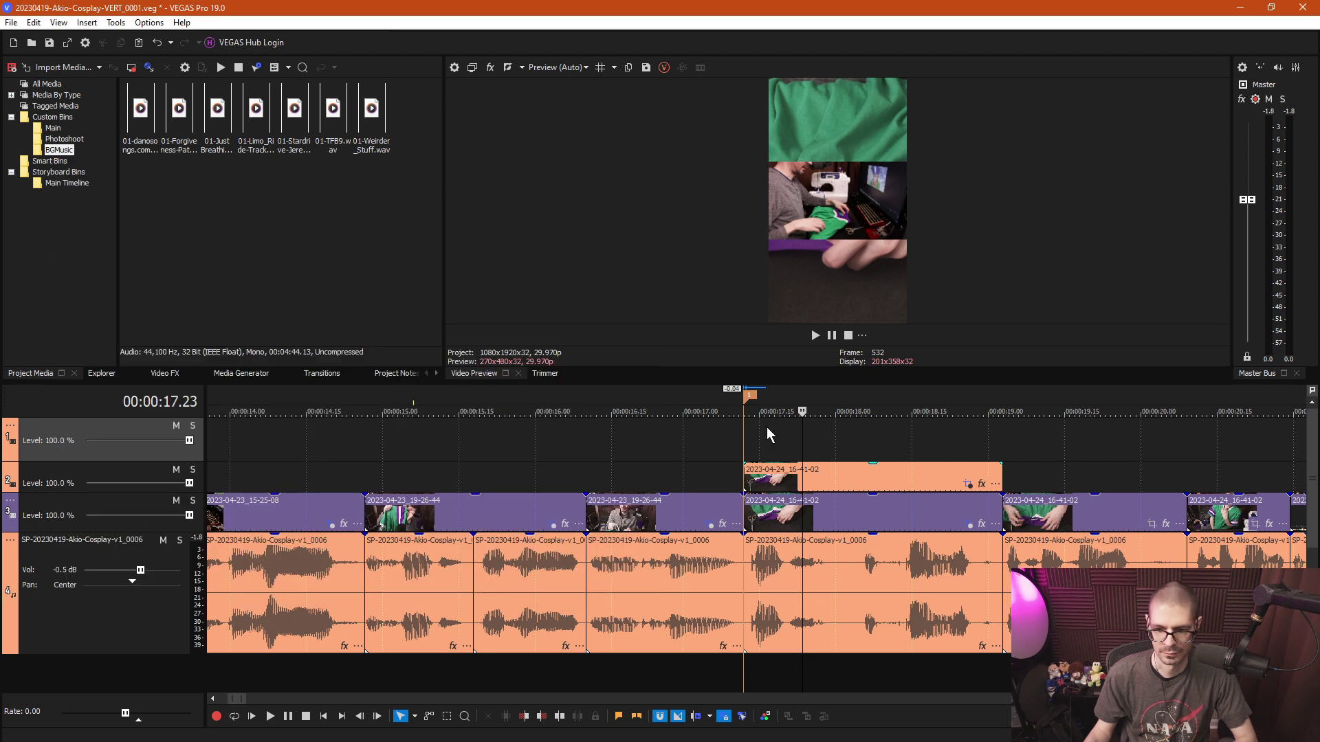
# Add a Picture In Picture effect to the track 2 clip with its X and Y scale set to 1.
pyautogui.click(981, 485)
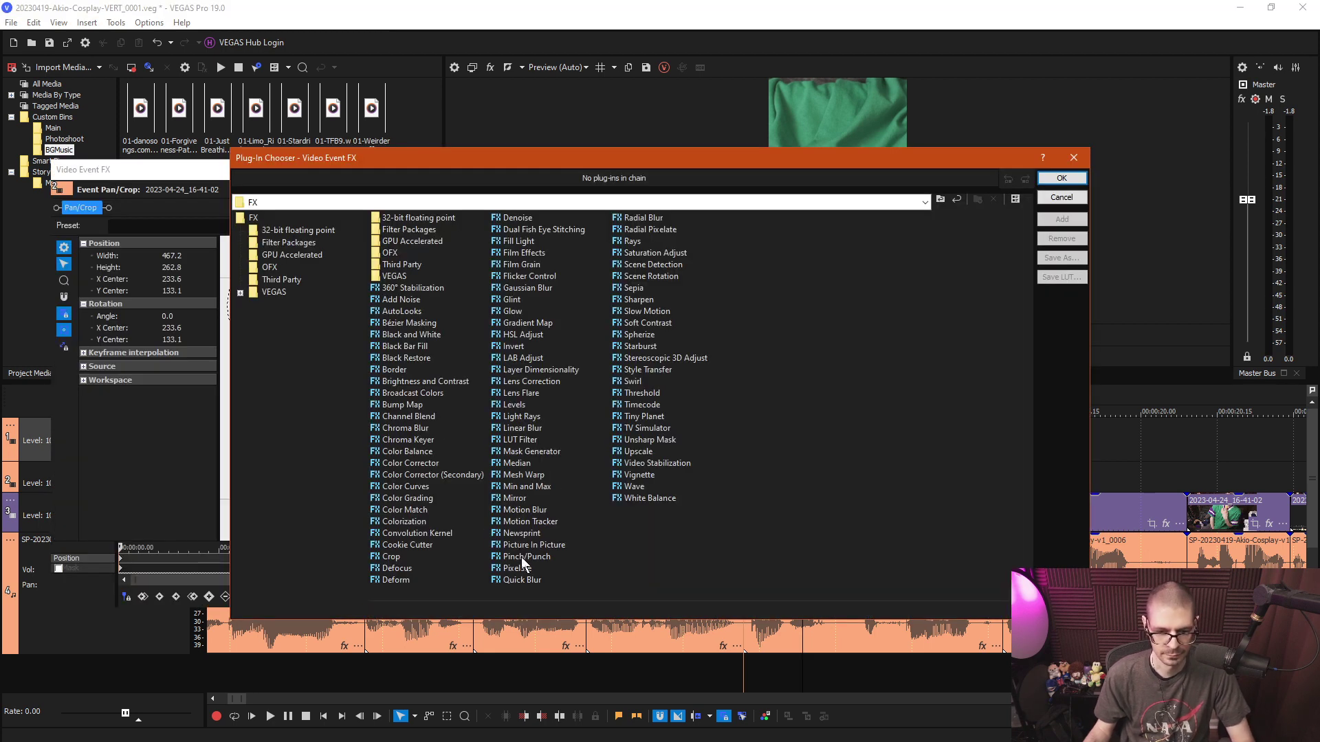
pyautogui.doubleClick(528, 545)
pyautogui.click(1061, 177)
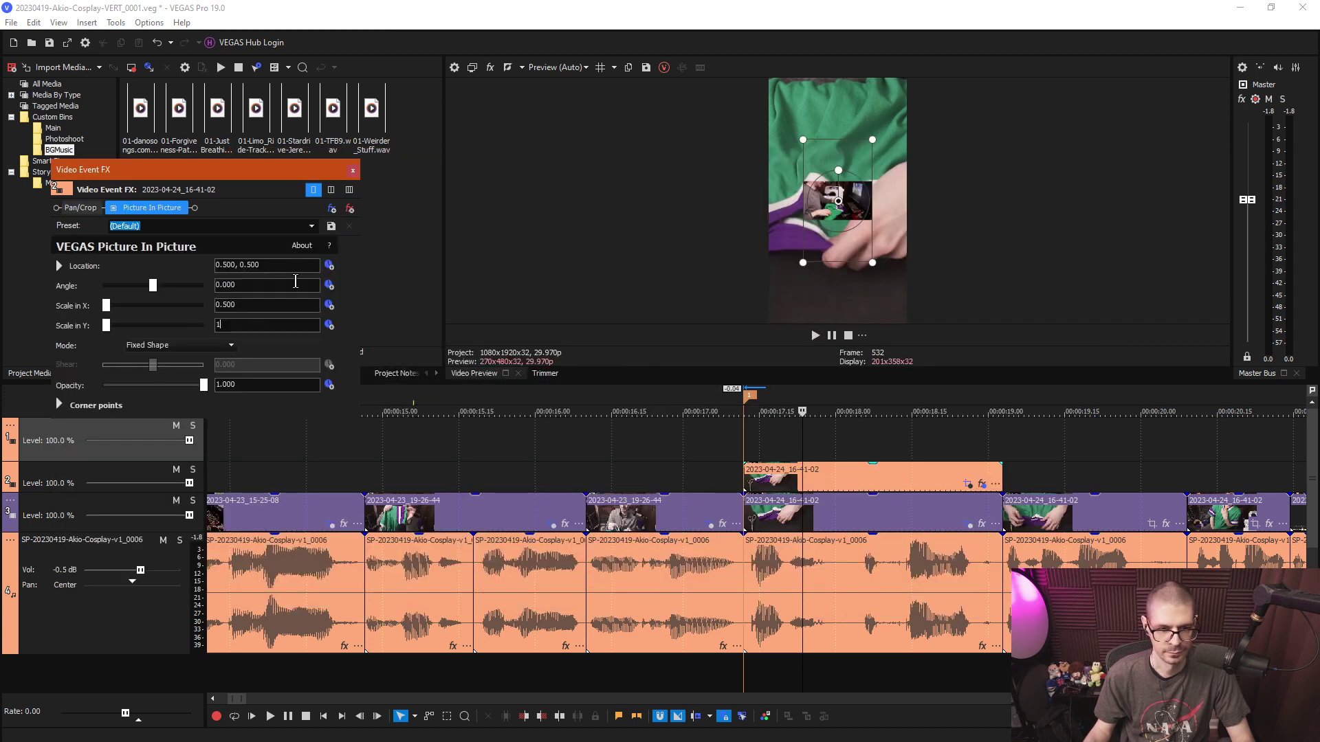
pyautogui.write('1')
pyautogui.press('Return')
# Place the track 2 overlay at the bottom of the vertical frame at location 0.500, 0.165, and save the project.
pyautogui.moveTo(790, 225); pyautogui.dragTo(788, 305)
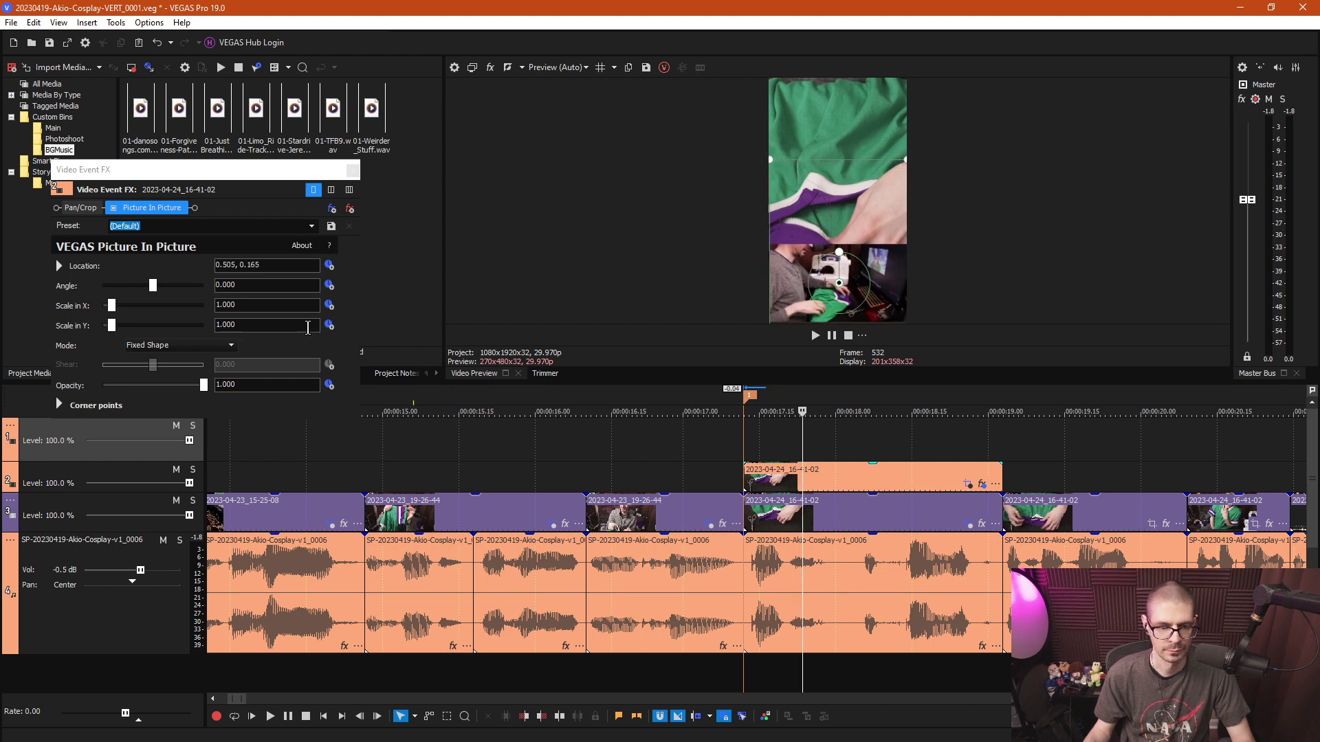
pyautogui.click(253, 320)
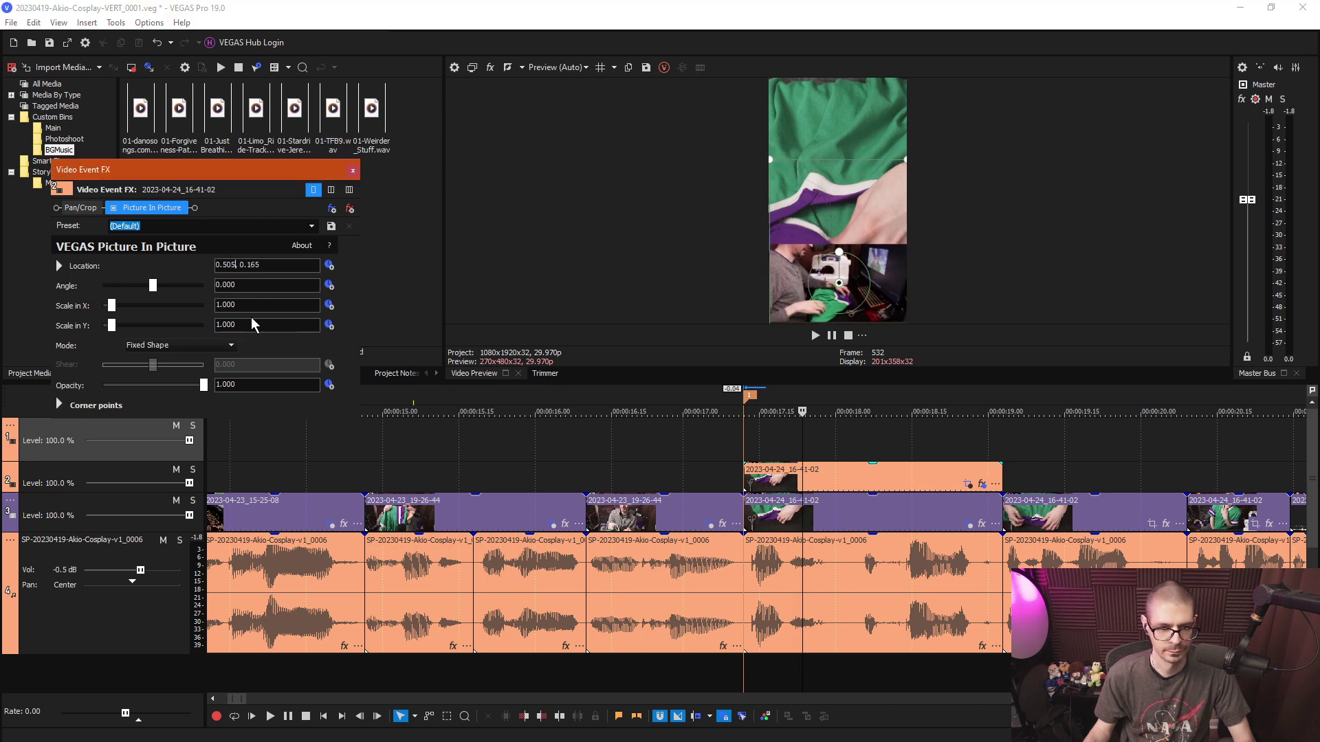
pyautogui.press('Return')
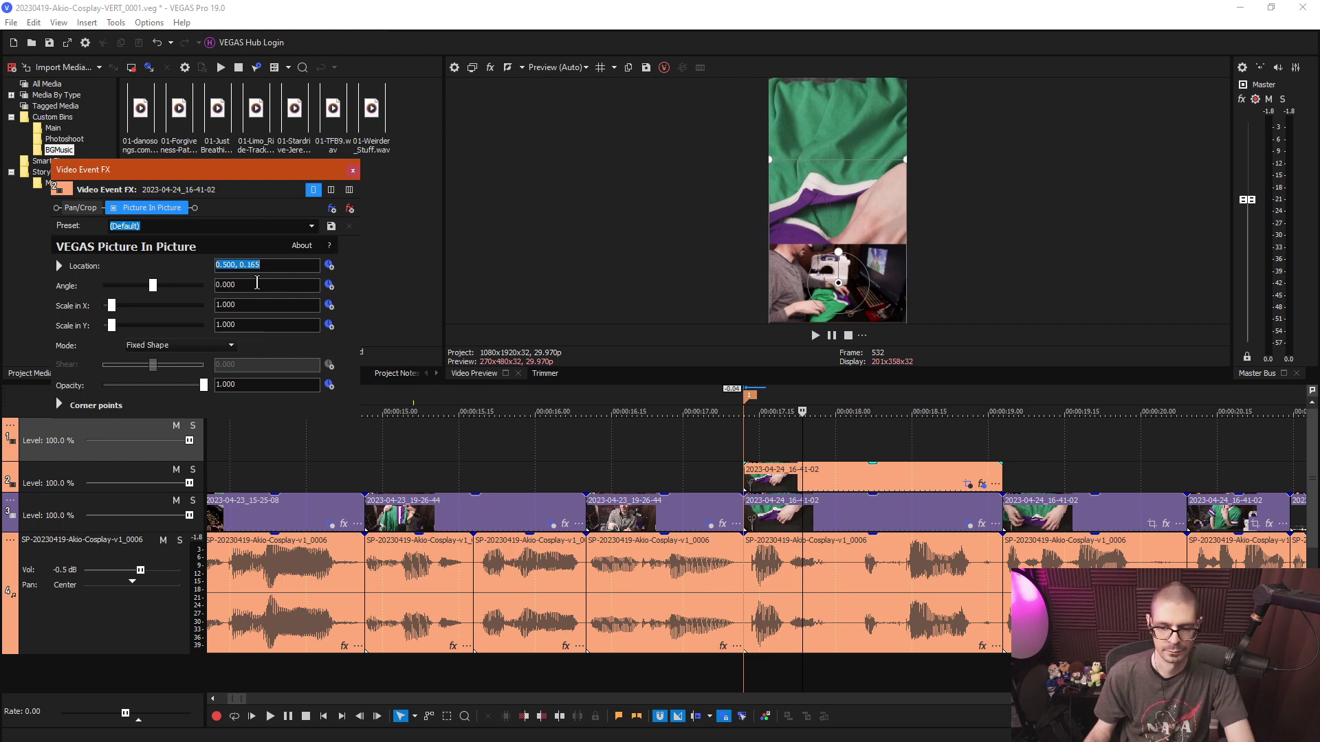
pyautogui.click(351, 169)
pyautogui.click(797, 447)
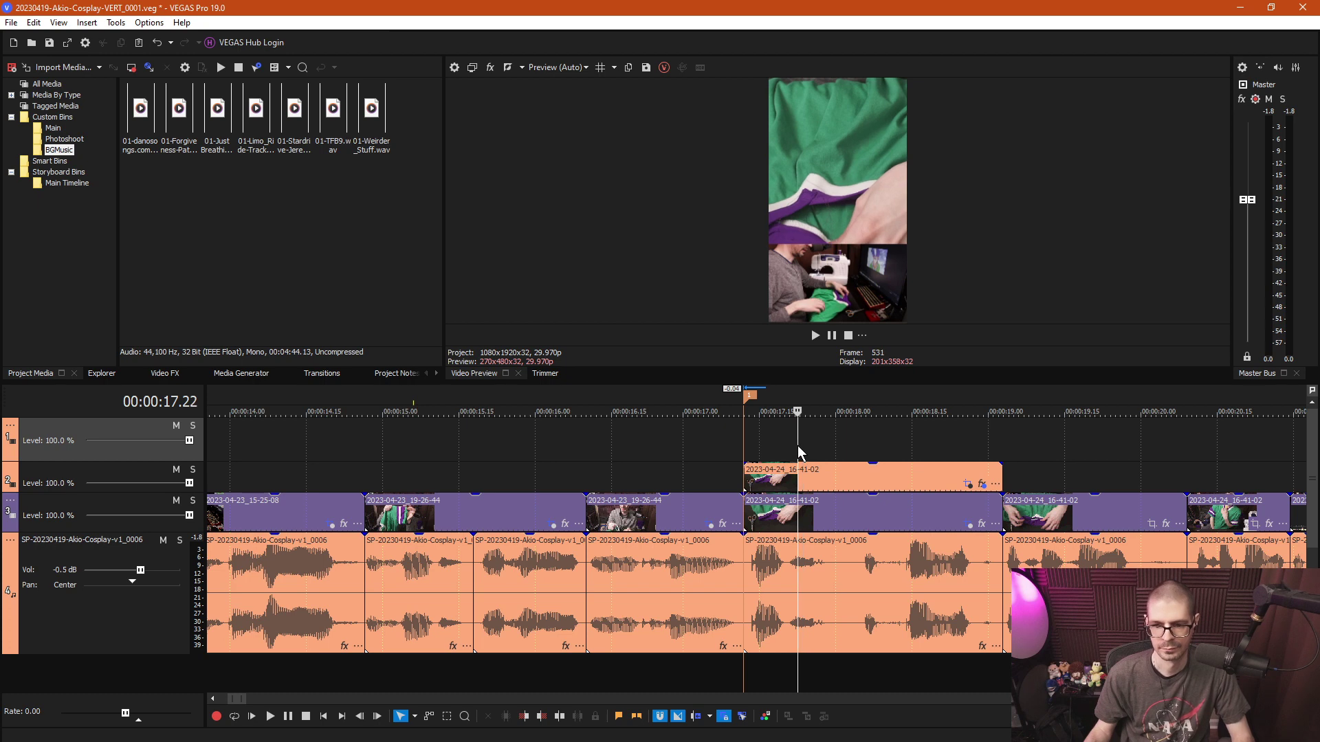
pyautogui.hotkey('ctrl', 's')
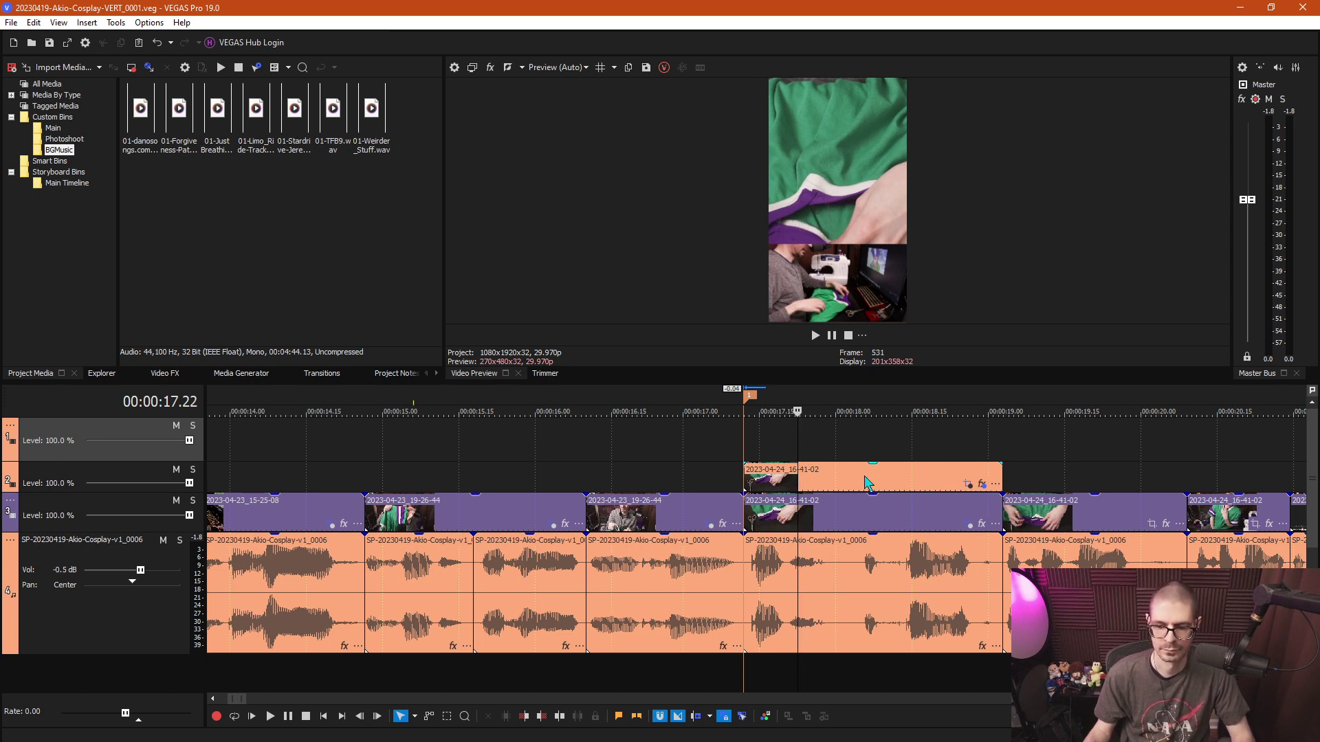
# Enlarge the first 2023-04-24_16-41-02 clip's crop on track 3 to about 755 by 1342 and centre it near 933, 688.
pyautogui.click(967, 526)
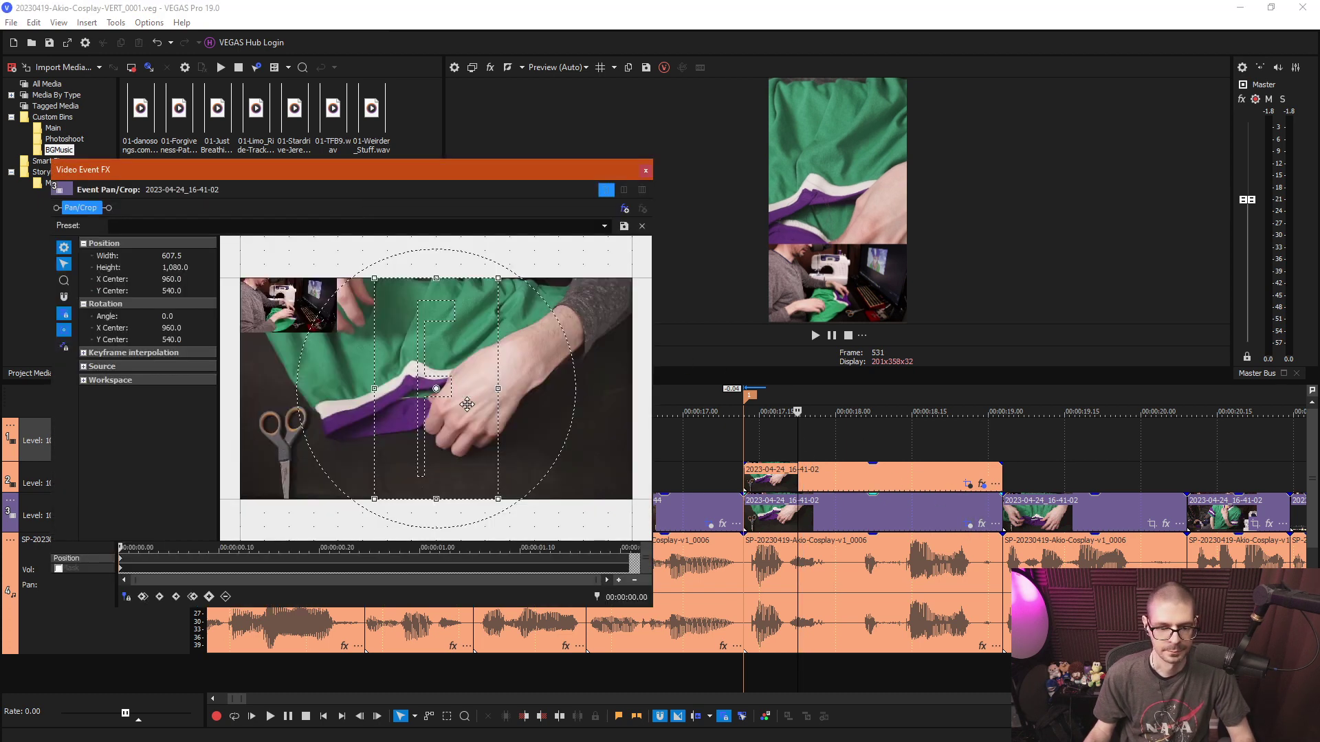
pyautogui.rightClick(402, 406)
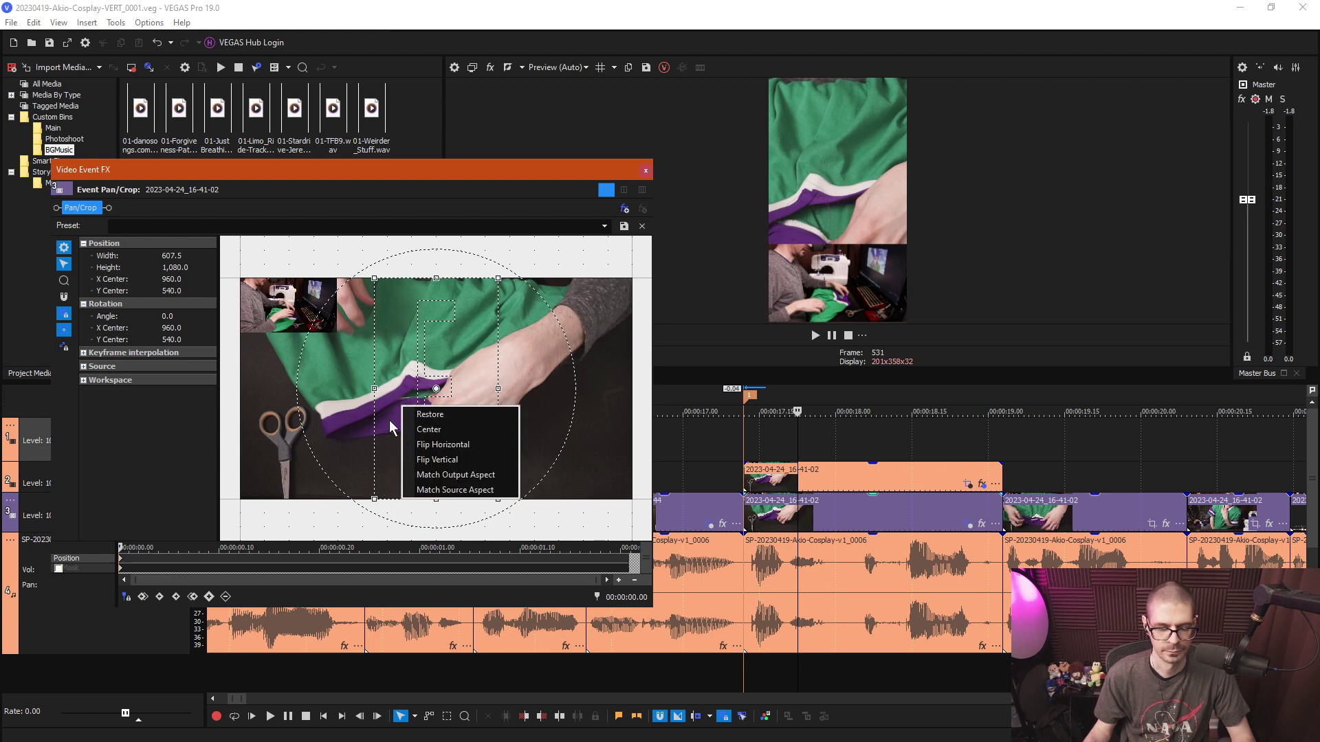
pyautogui.click(370, 461)
pyautogui.moveTo(374, 500); pyautogui.dragTo(326, 525)
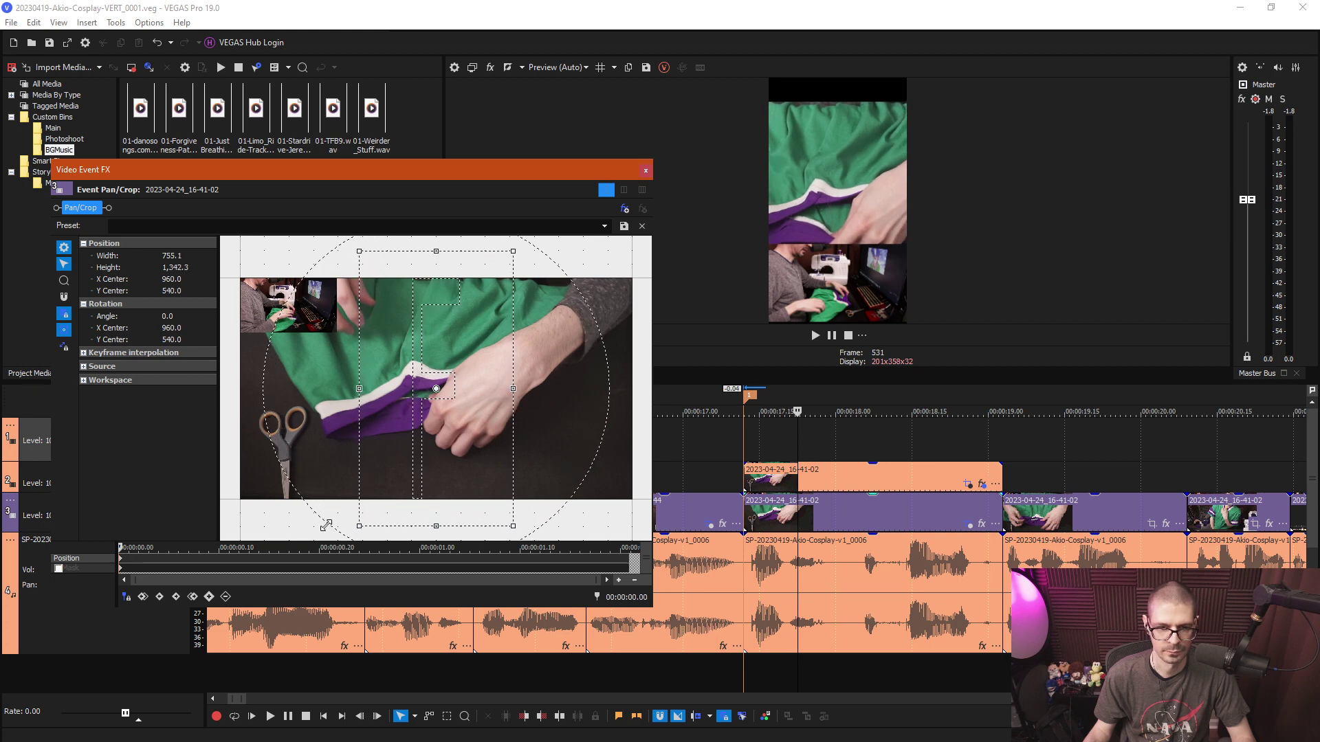
pyautogui.moveTo(420, 396); pyautogui.dragTo(414, 431)
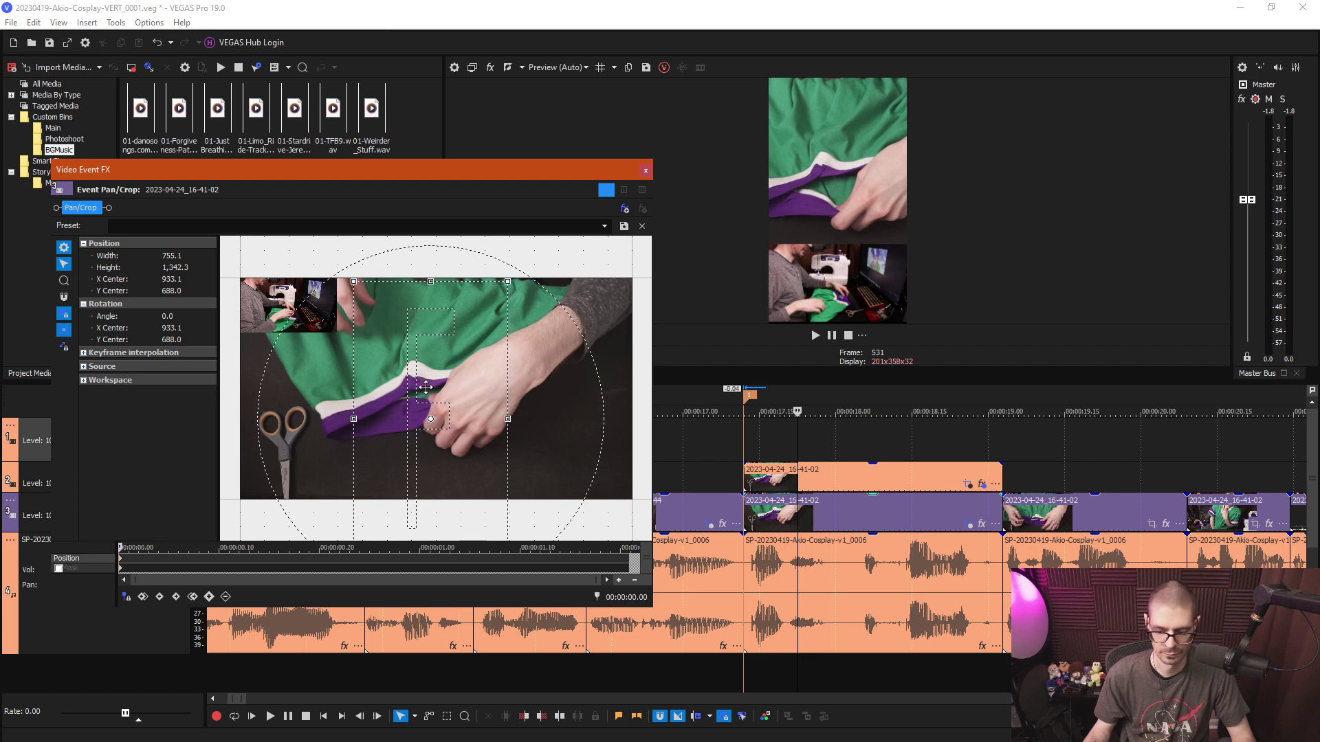
pyautogui.click(645, 170)
pyautogui.click(947, 441)
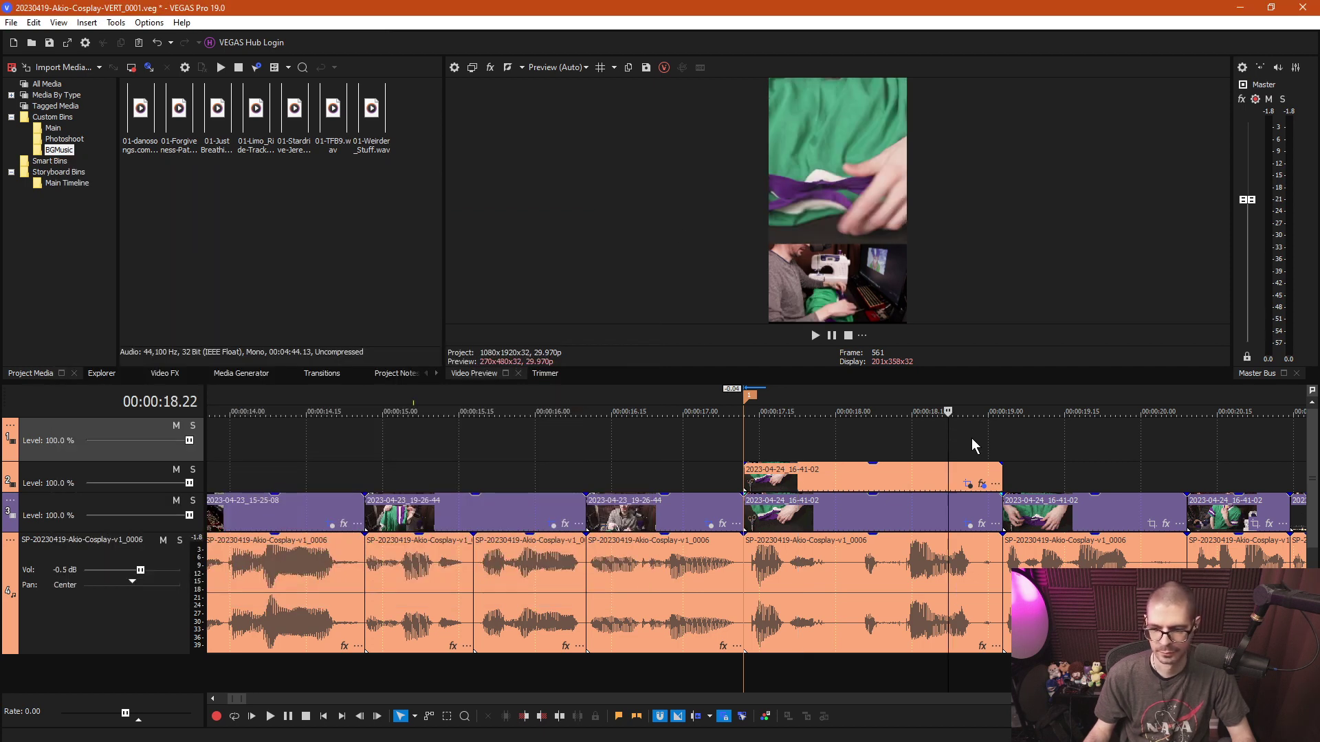
# Duplicate the second 2023-04-24_16-41-02 clip from track 3 onto track 2, aligned directly above the original.
pyautogui.click(1028, 448)
pyautogui.scroll(-2, 1037, 447)
pyautogui.scroll(2, 998, 452)
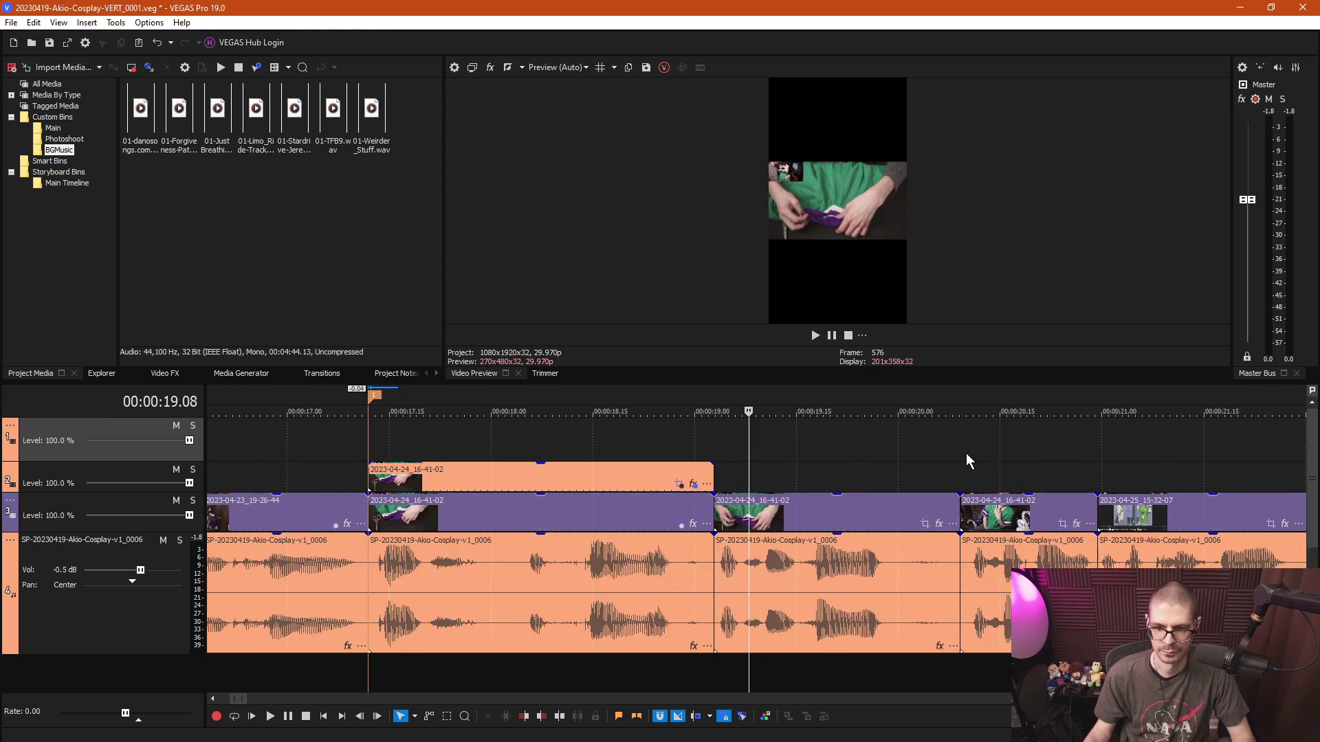
pyautogui.click(778, 509)
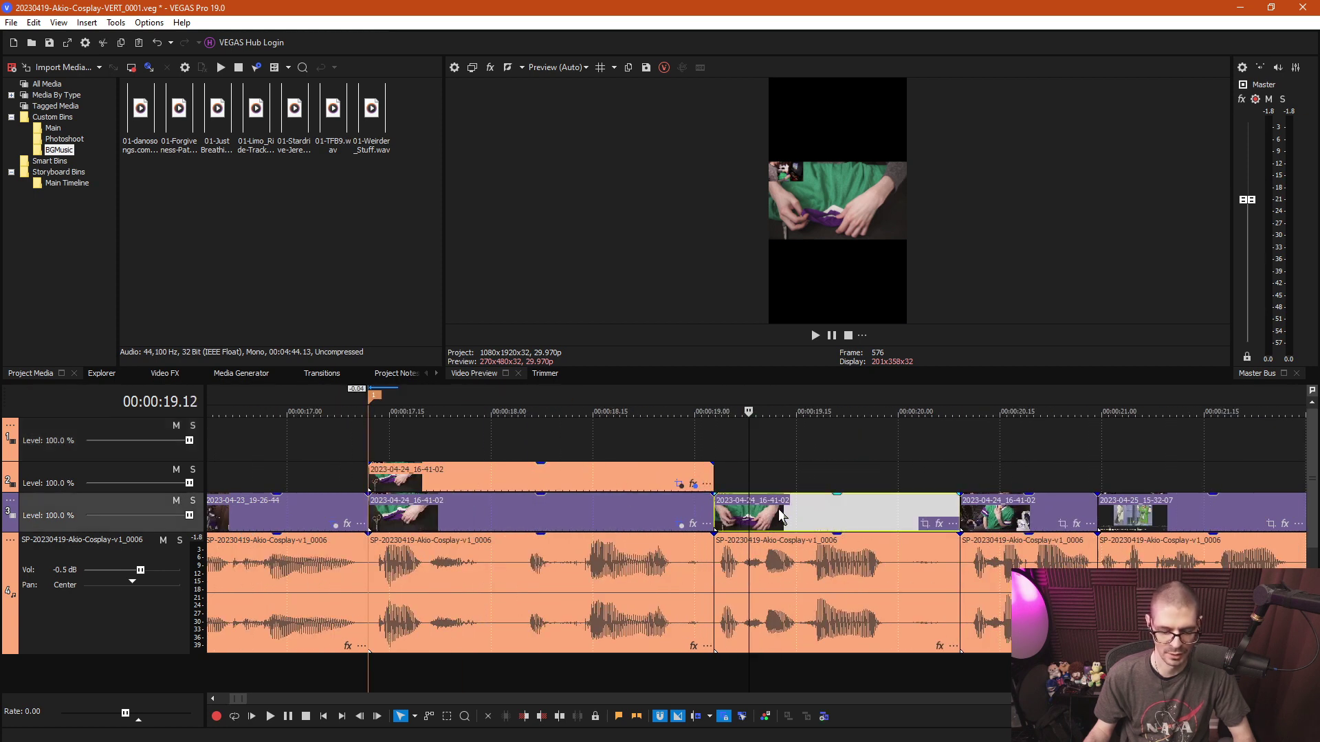
pyautogui.click(767, 475)
pyautogui.hotkey('ctrl', 'v')
pyautogui.moveTo(808, 481); pyautogui.dragTo(758, 479)
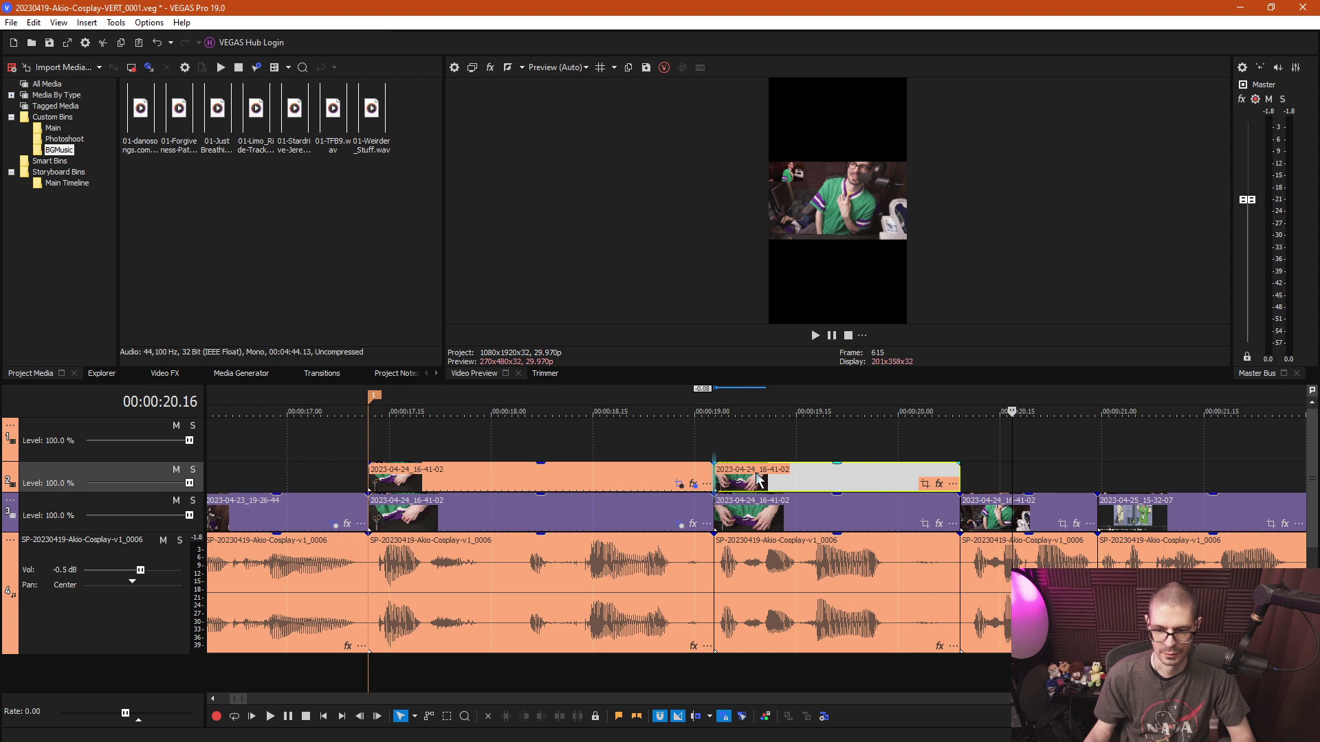
# Copy the first track 2 overlay's event attributes onto the second 2023-04-24_16-41-02 clip on track 2.
pyautogui.rightClick(565, 481)
pyautogui.rightClick(564, 485)
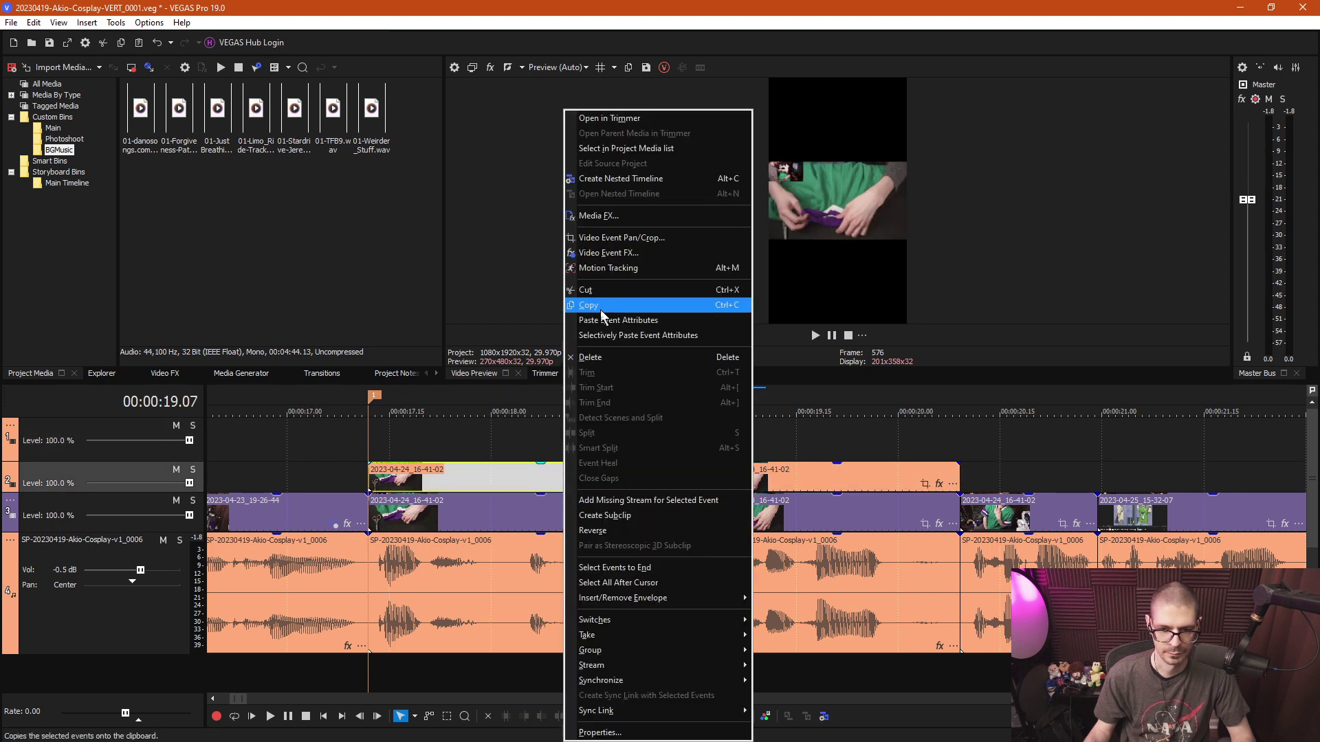
pyautogui.click(600, 309)
pyautogui.rightClick(786, 474)
pyautogui.click(839, 320)
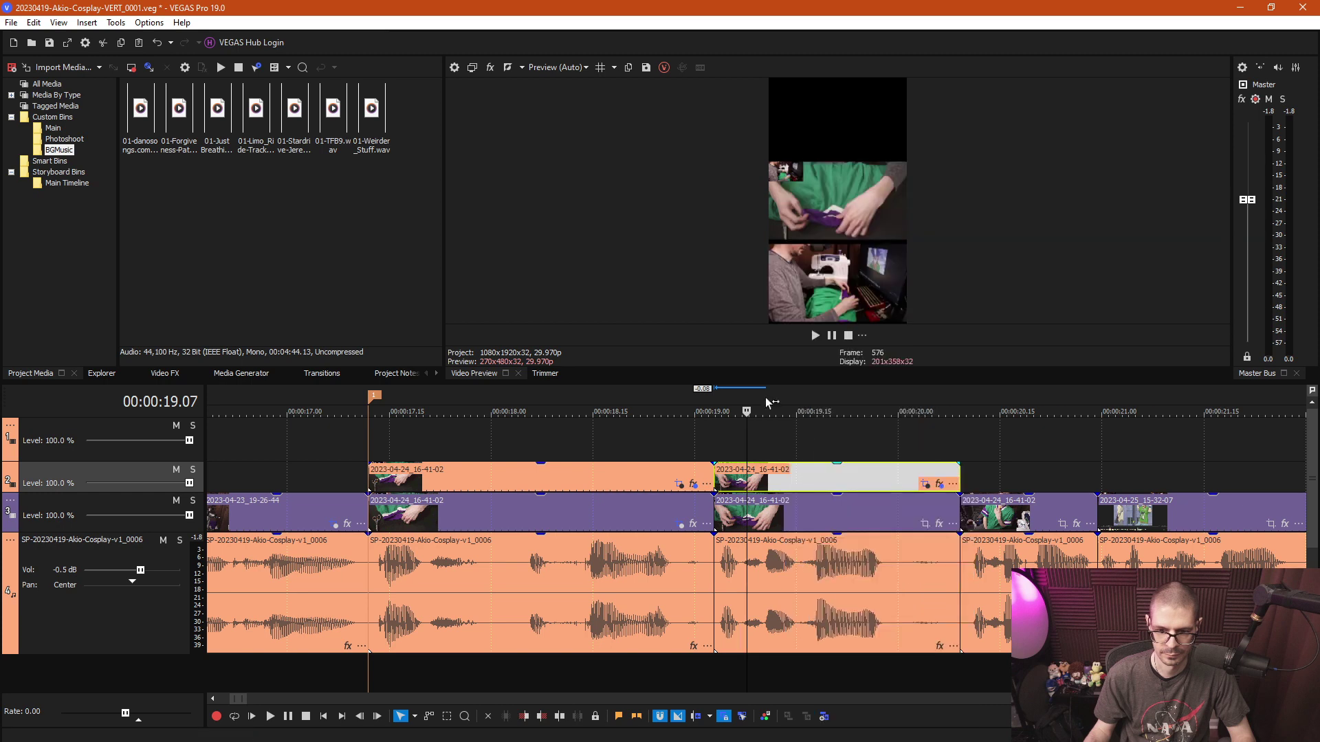
# Copy the first 2023-04-24_16-41-02 clip's event attributes on track 3 onto the second 2023-04-24_16-41-02 clip on that track.
pyautogui.rightClick(650, 512)
pyautogui.click(722, 308)
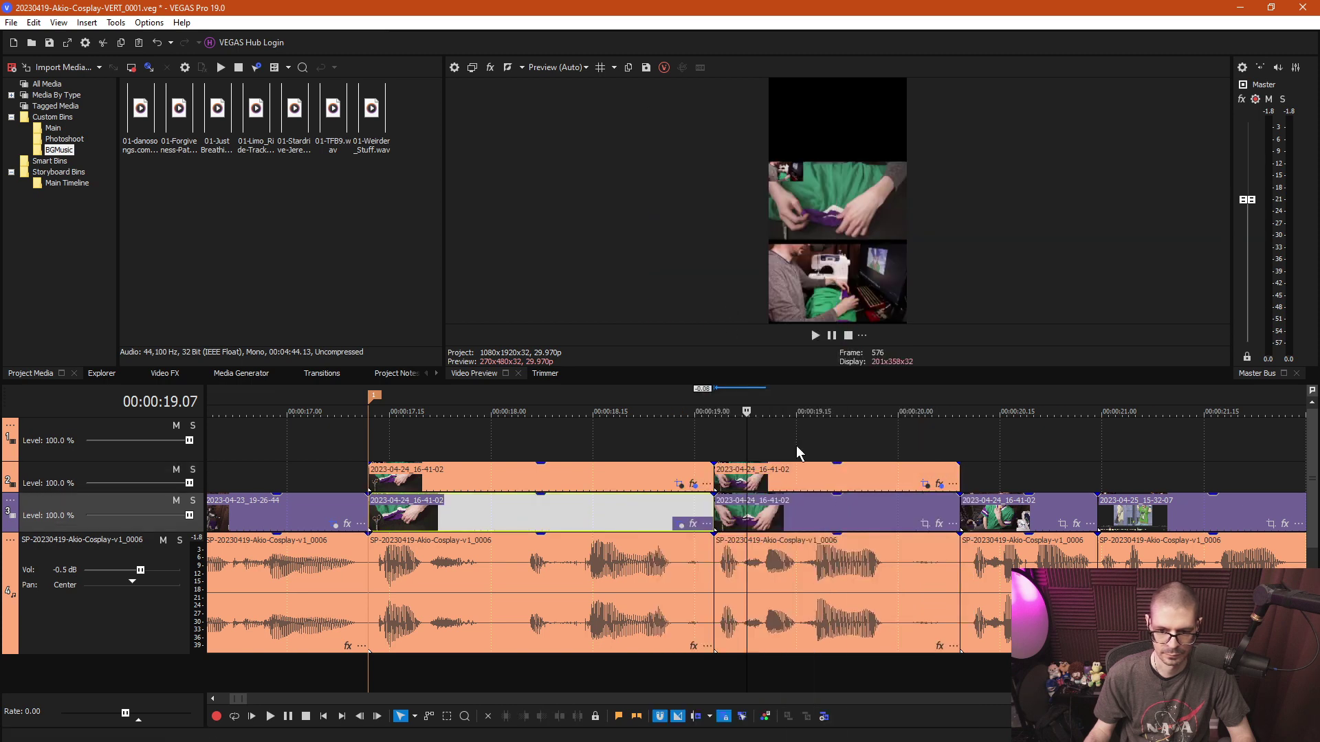
pyautogui.rightClick(789, 514)
pyautogui.click(848, 319)
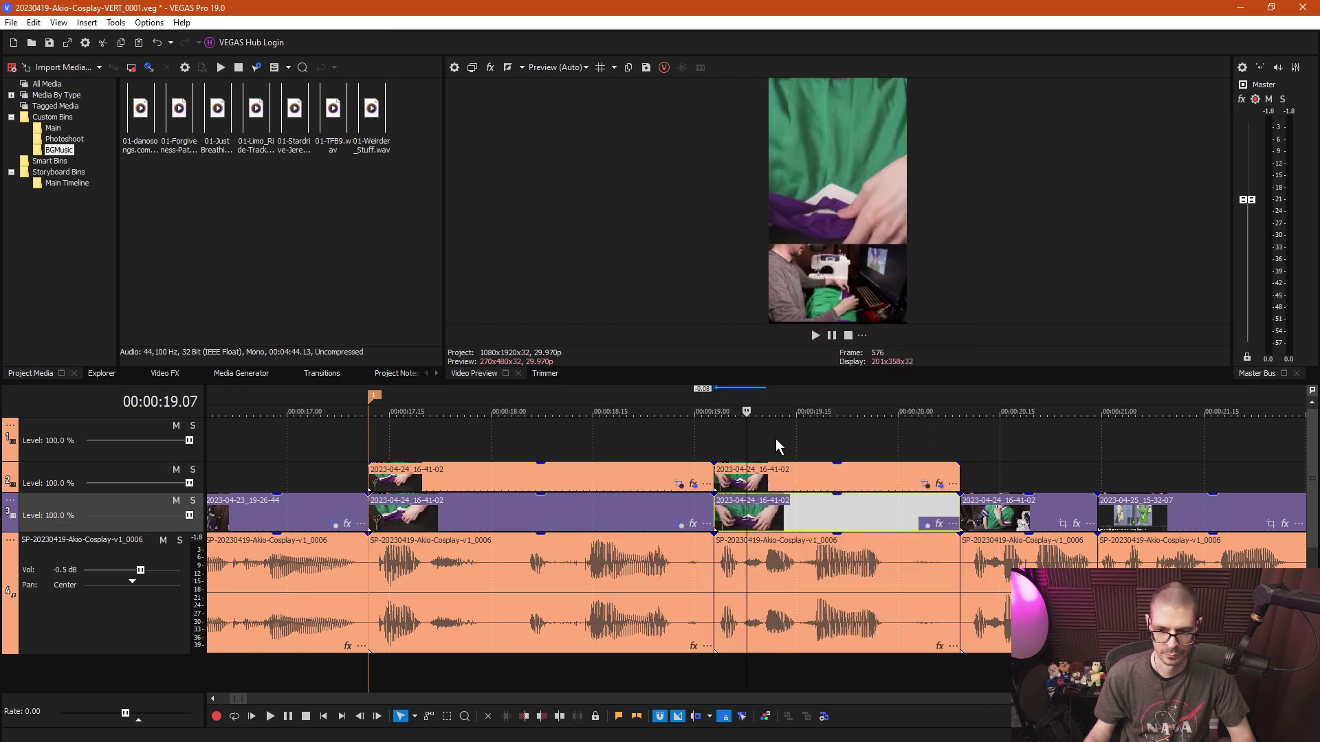
# Check the stacked layout at several frames of the second 2023-04-24_16-41-02 clip and inspect its overlay's crop.
pyautogui.click(828, 451)
pyautogui.click(868, 452)
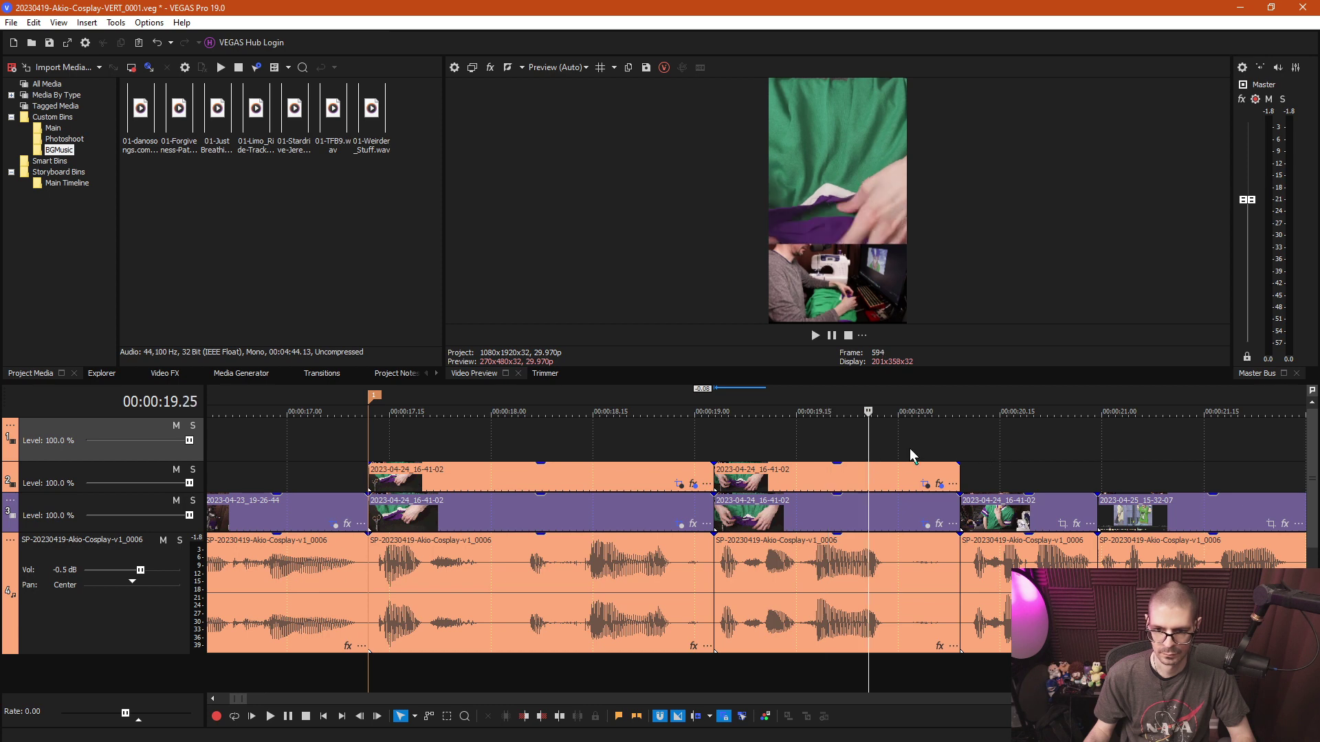
pyautogui.click(909, 448)
pyautogui.press('Left')
pyautogui.press('Left')
pyautogui.press('Left')
pyautogui.press('Left')
pyautogui.press('Left')
pyautogui.press('Left')
pyautogui.press('Left')
pyautogui.press('Left')
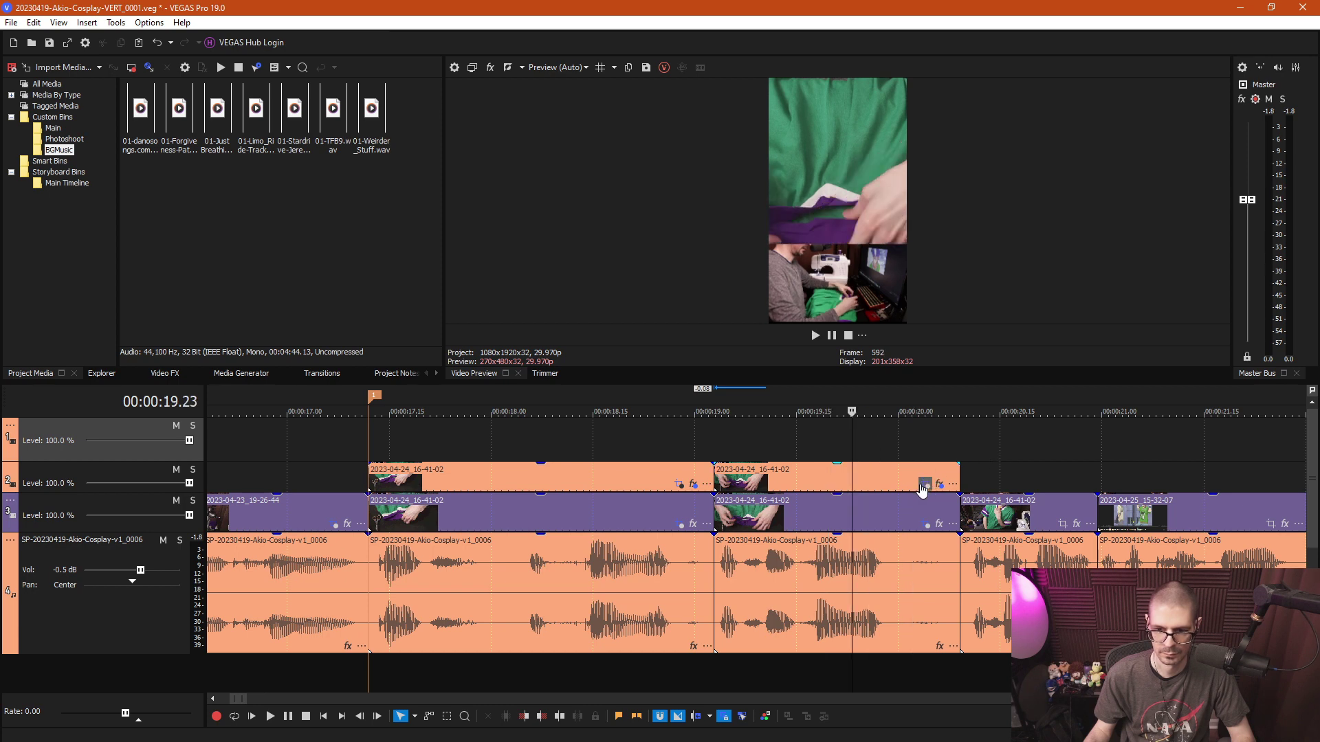
pyautogui.click(924, 484)
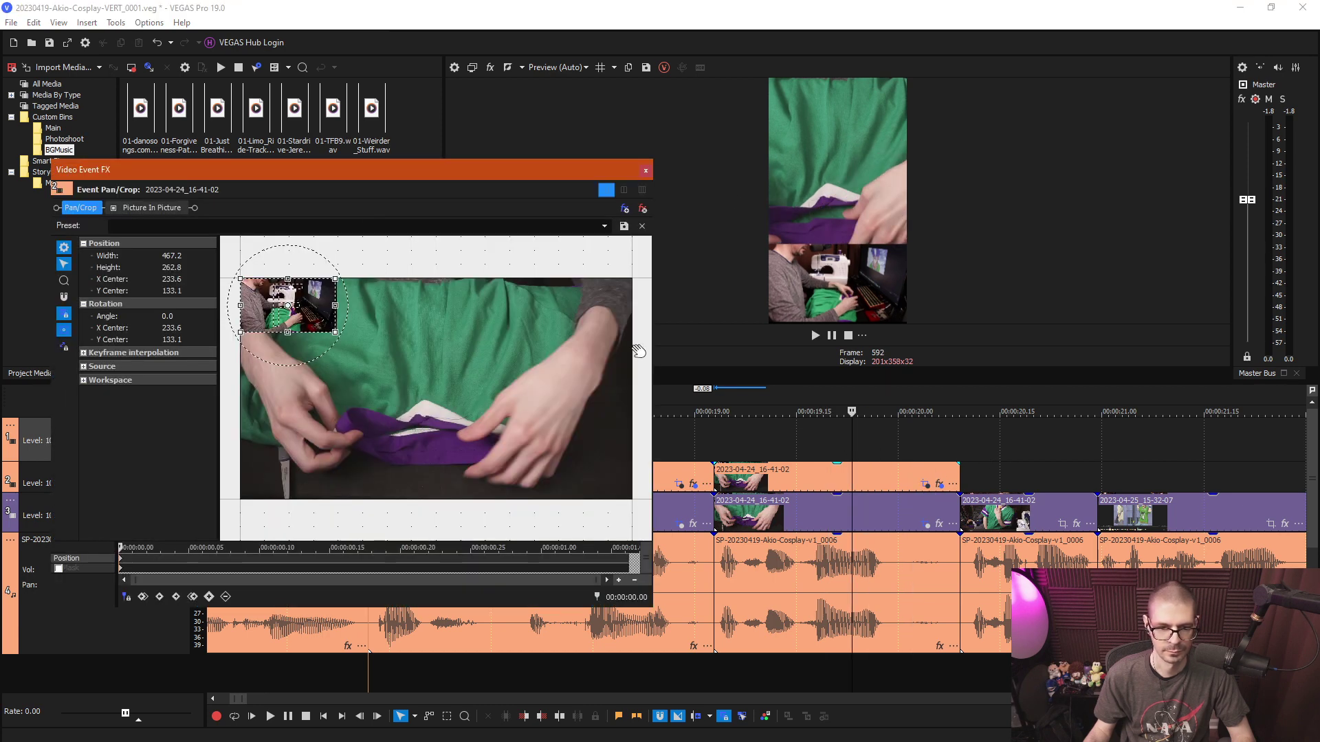
pyautogui.click(645, 169)
# Enlarge the second 2023-04-24_16-41-02 clip's crop on track 3 to 891.9 × 1,585.6, centred at X 948.3, Y 804.6.
pyautogui.click(824, 512)
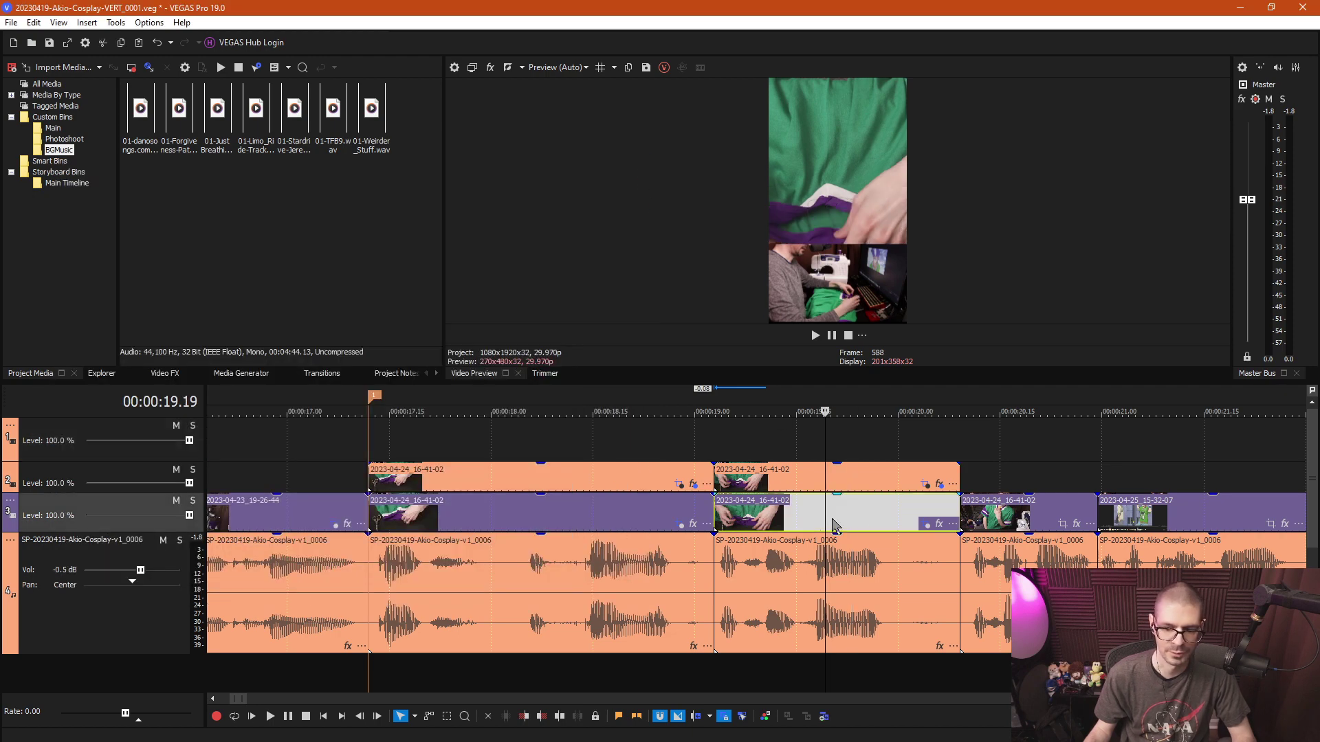
pyautogui.click(923, 524)
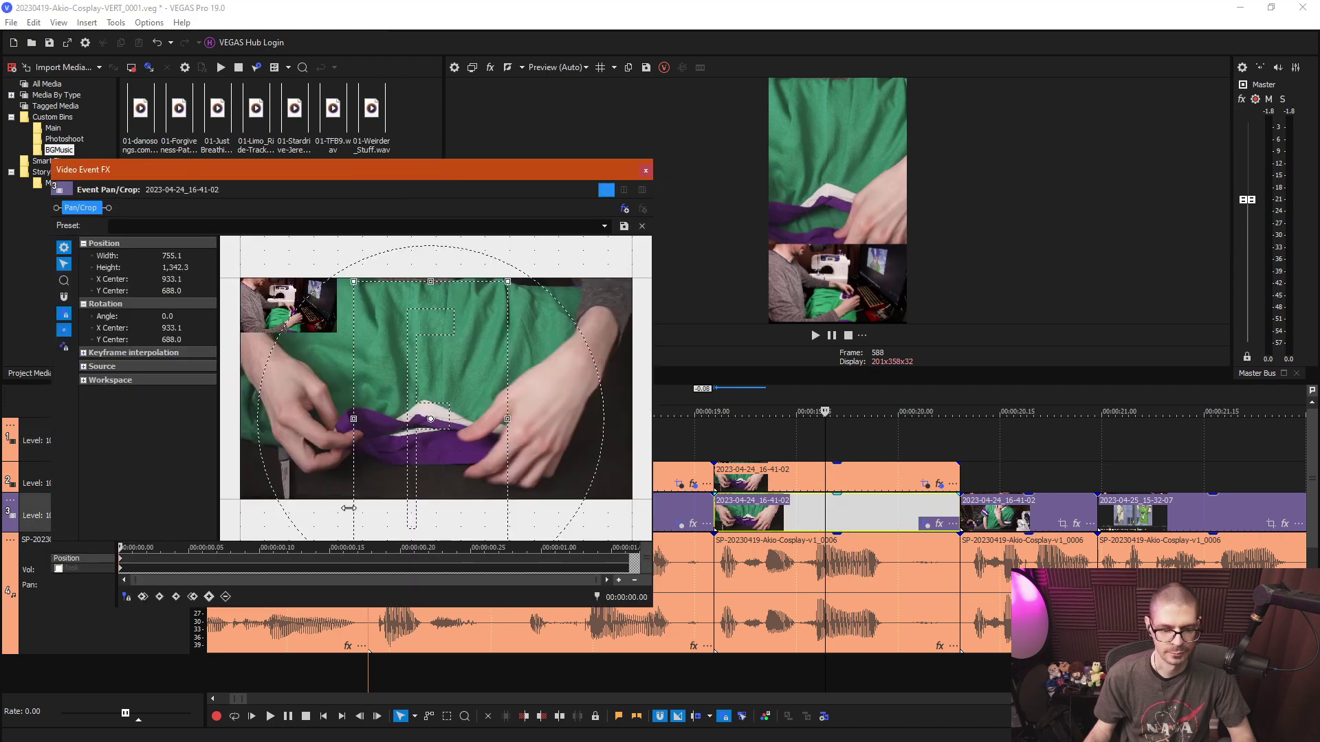
pyautogui.scroll(-3, 349, 508)
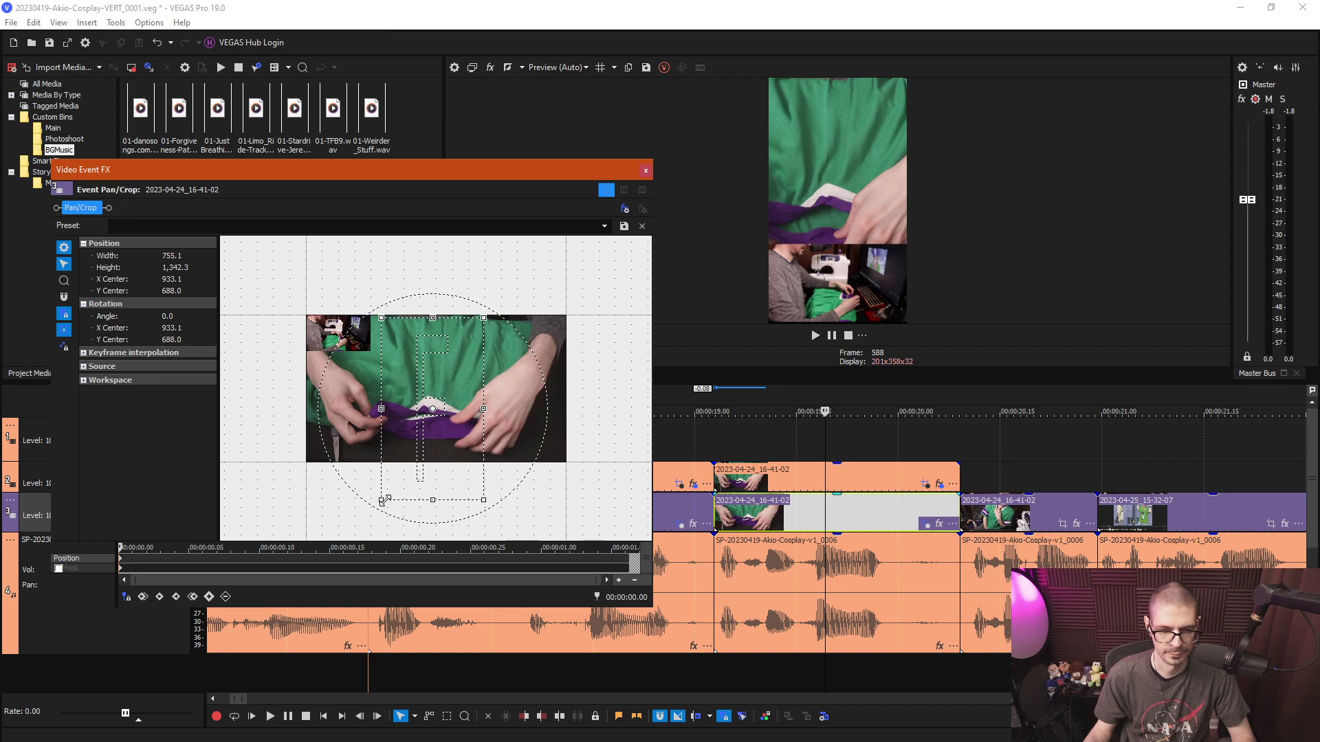
pyautogui.moveTo(384, 499)
pyautogui.mouseDown()
pyautogui.moveTo(355, 506)
pyautogui.moveTo(371, 515)
pyautogui.mouseUp()
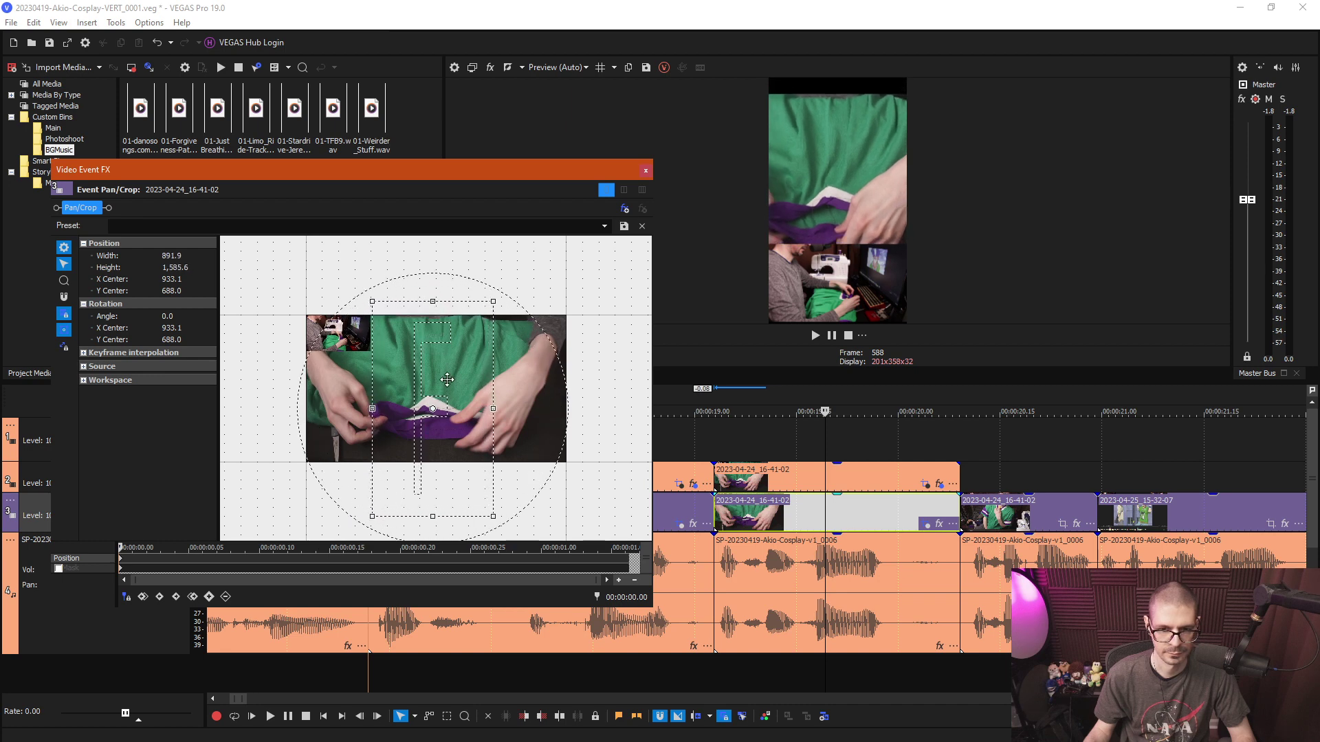
pyautogui.moveTo(447, 379); pyautogui.dragTo(447, 395)
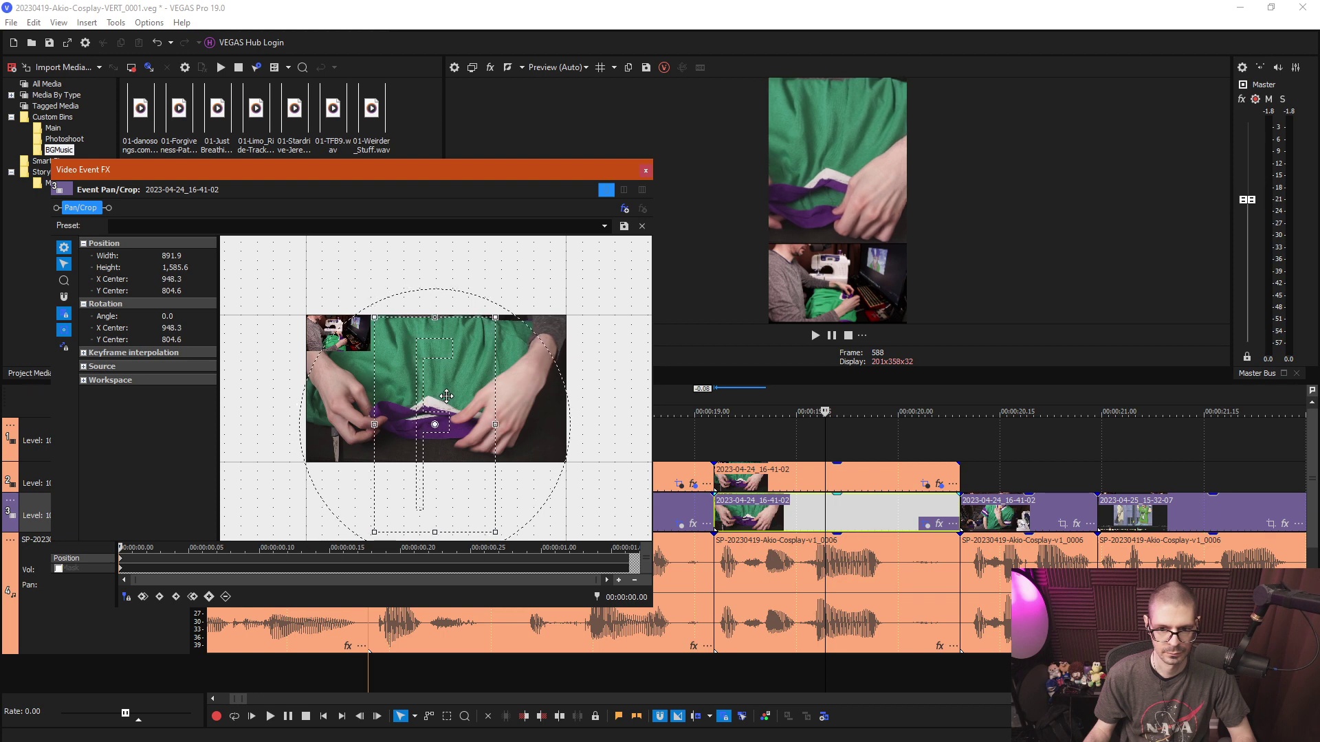
pyautogui.click(645, 170)
# Crop the third 2023-04-24_16-41-02 clip on track 3 to the output aspect and shift the crop to X center 1,081.1.
pyautogui.click(791, 449)
pyautogui.press('space')
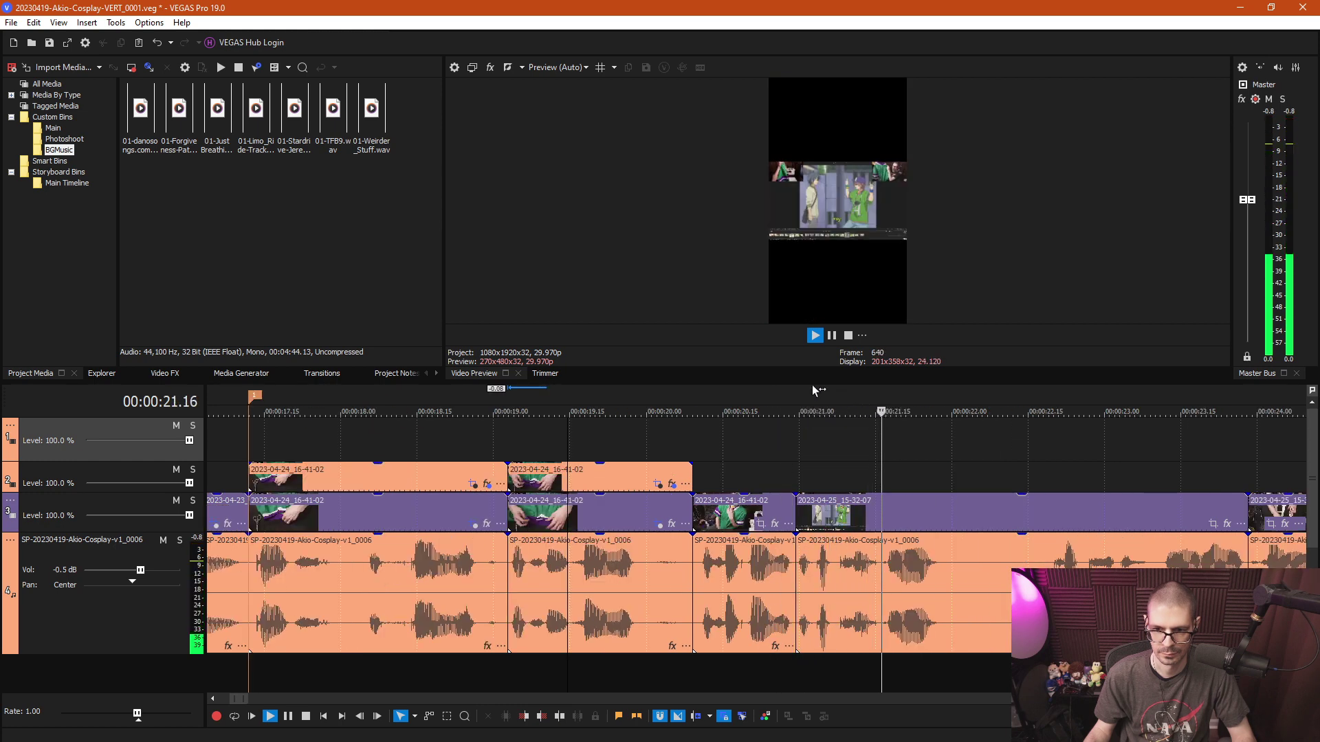
pyautogui.click(718, 472)
pyautogui.scroll(3, 718, 475)
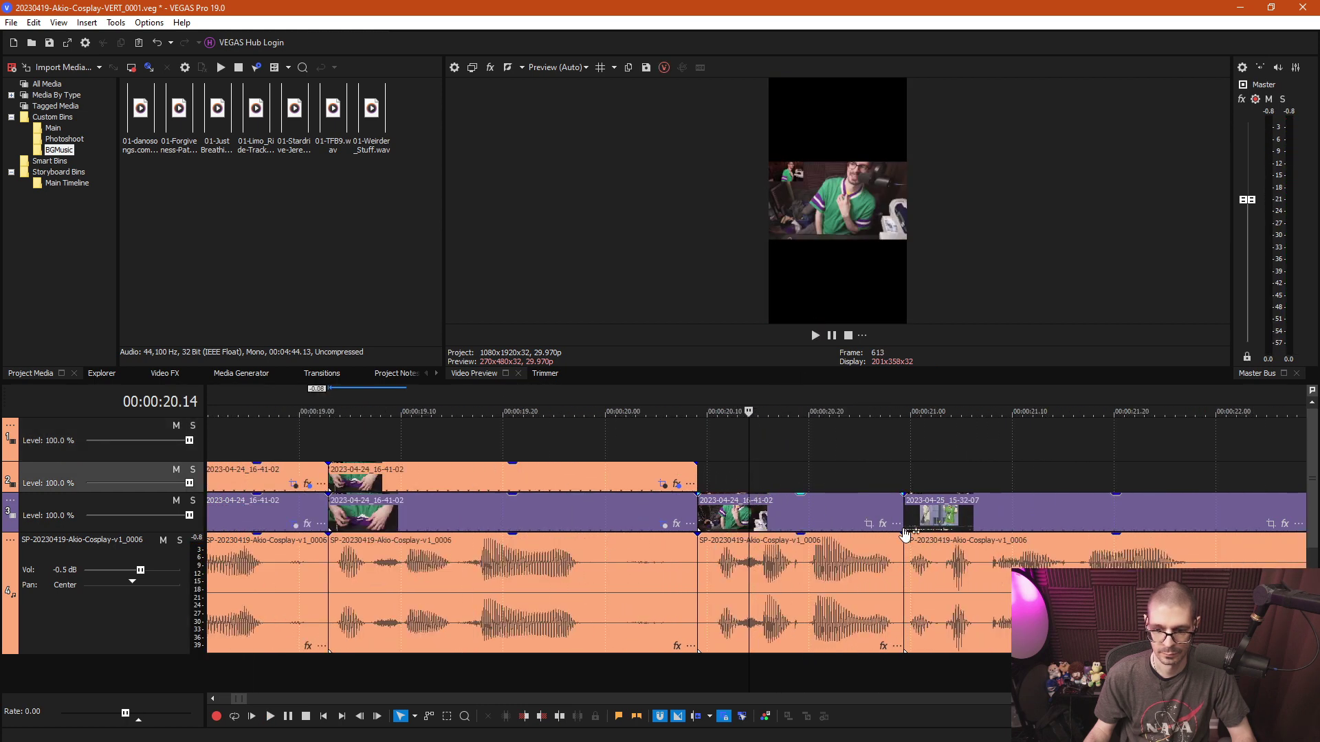
pyautogui.click(868, 524)
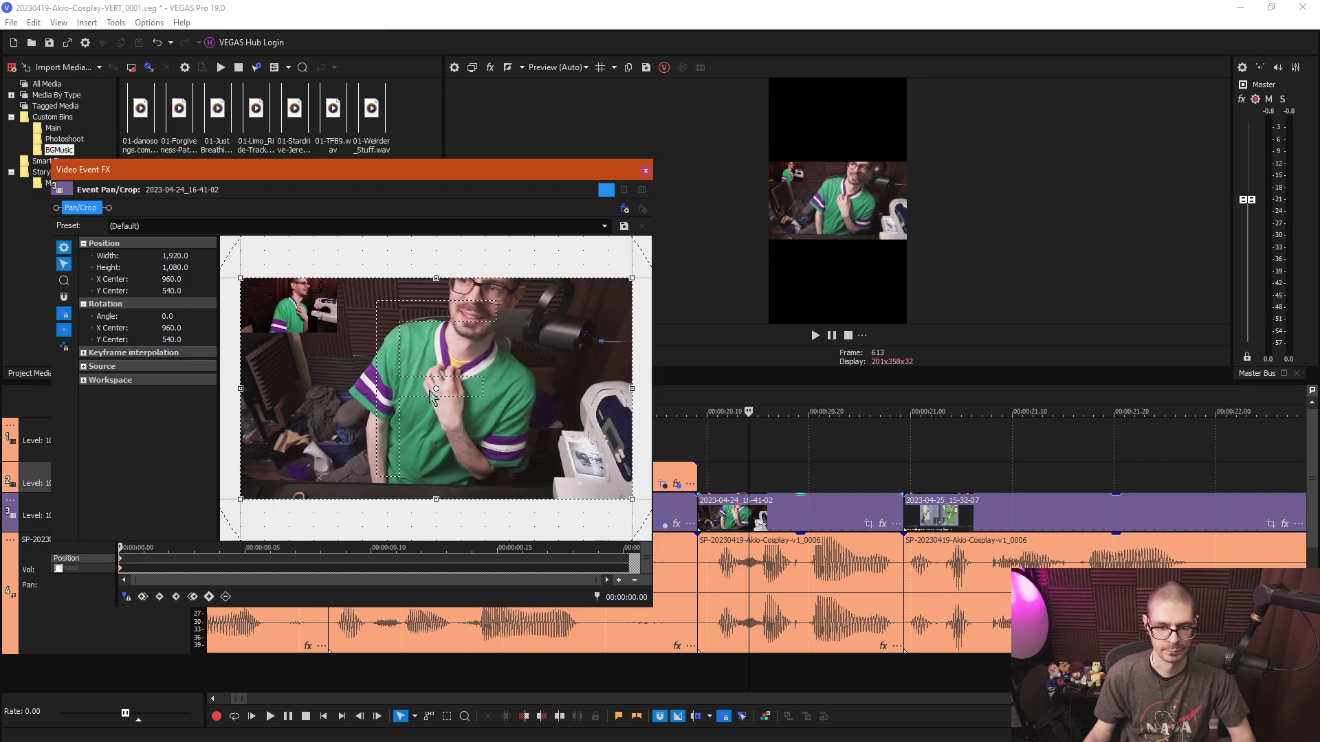
pyautogui.rightClick(430, 392)
pyautogui.click(484, 462)
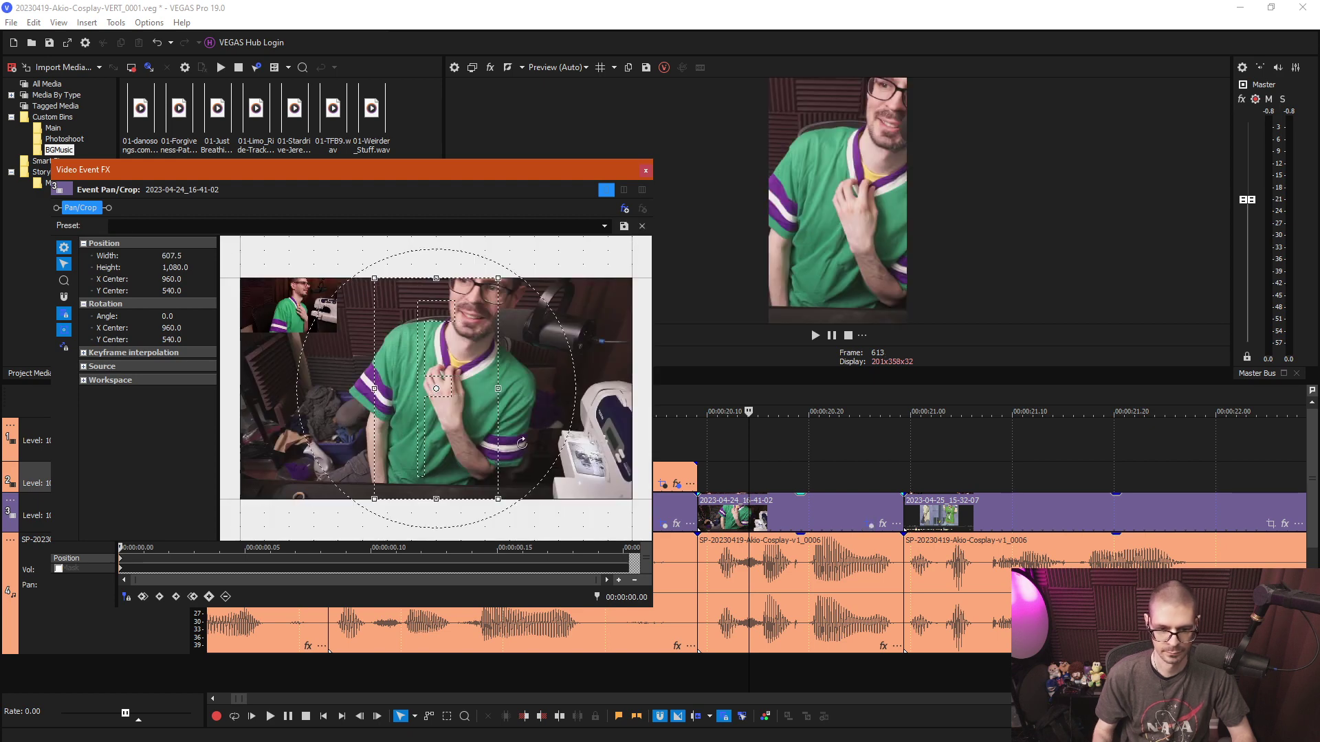
pyautogui.moveTo(500, 443); pyautogui.dragTo(522, 443)
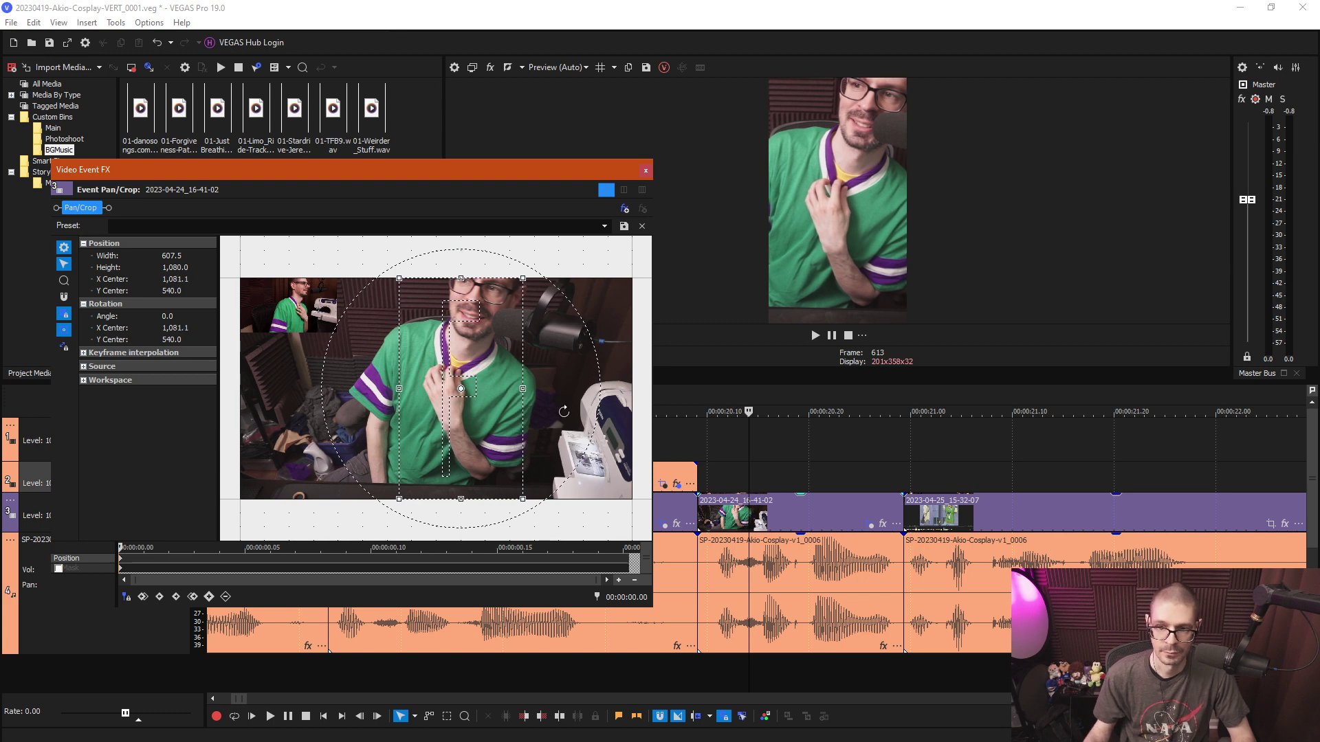
pyautogui.click(645, 171)
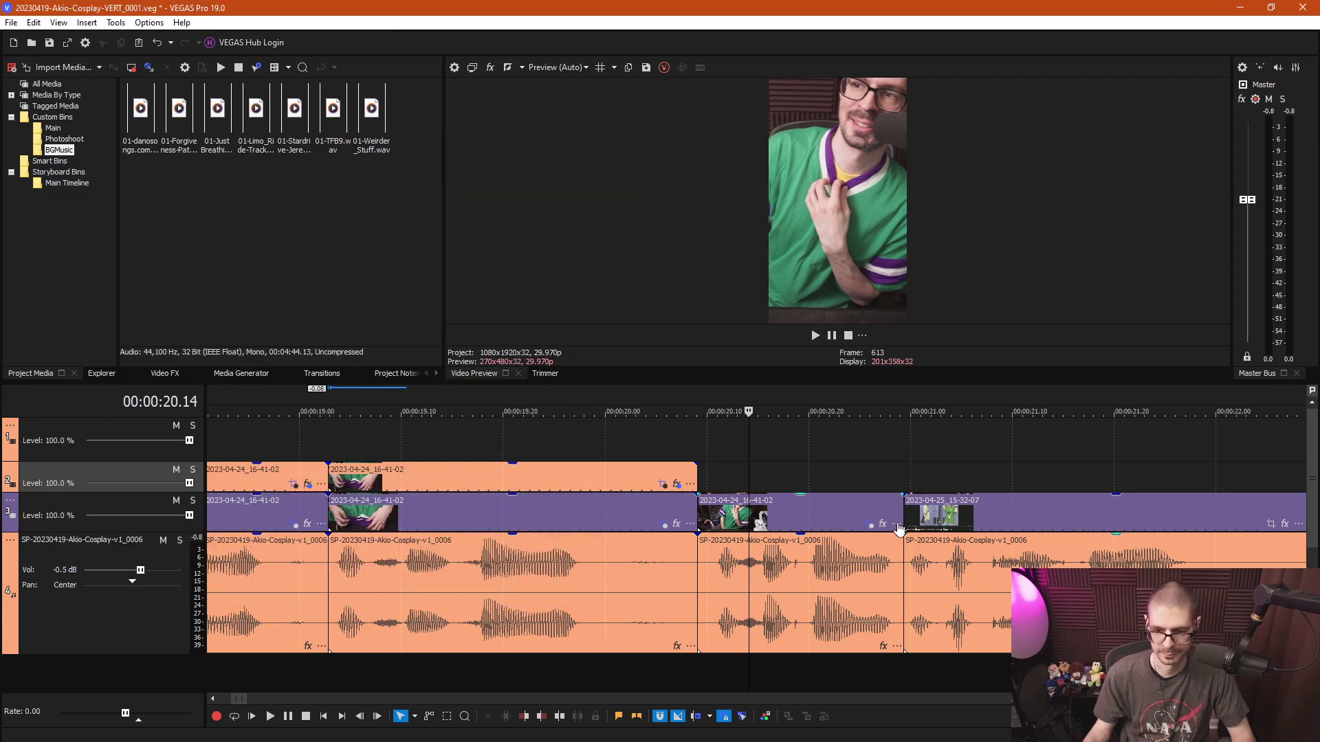
# Duplicate the 2023-04-25_15-32-07 screen-capture clip from track 3 onto track 2, aligned at 00:00:20.29.
pyautogui.click(807, 472)
pyautogui.press('space')
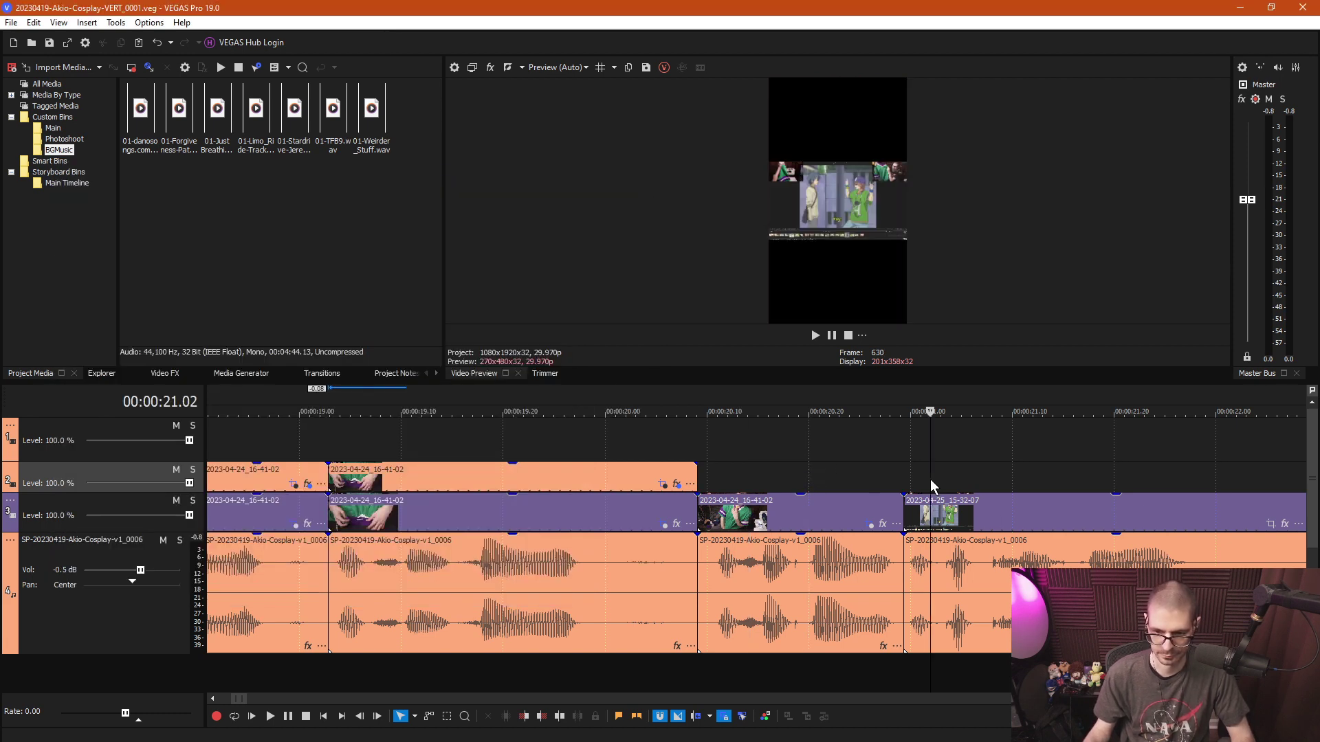
pyautogui.scroll(-3, 930, 480)
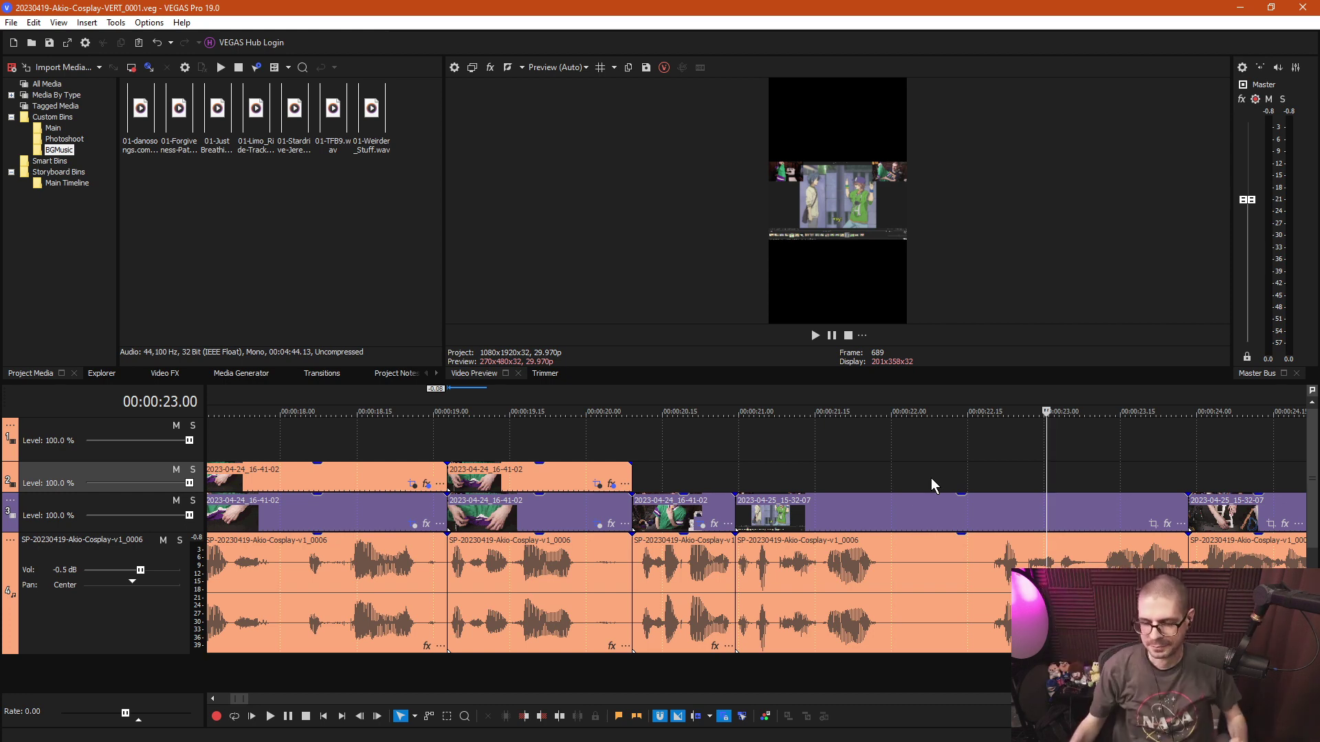
pyautogui.click(835, 519)
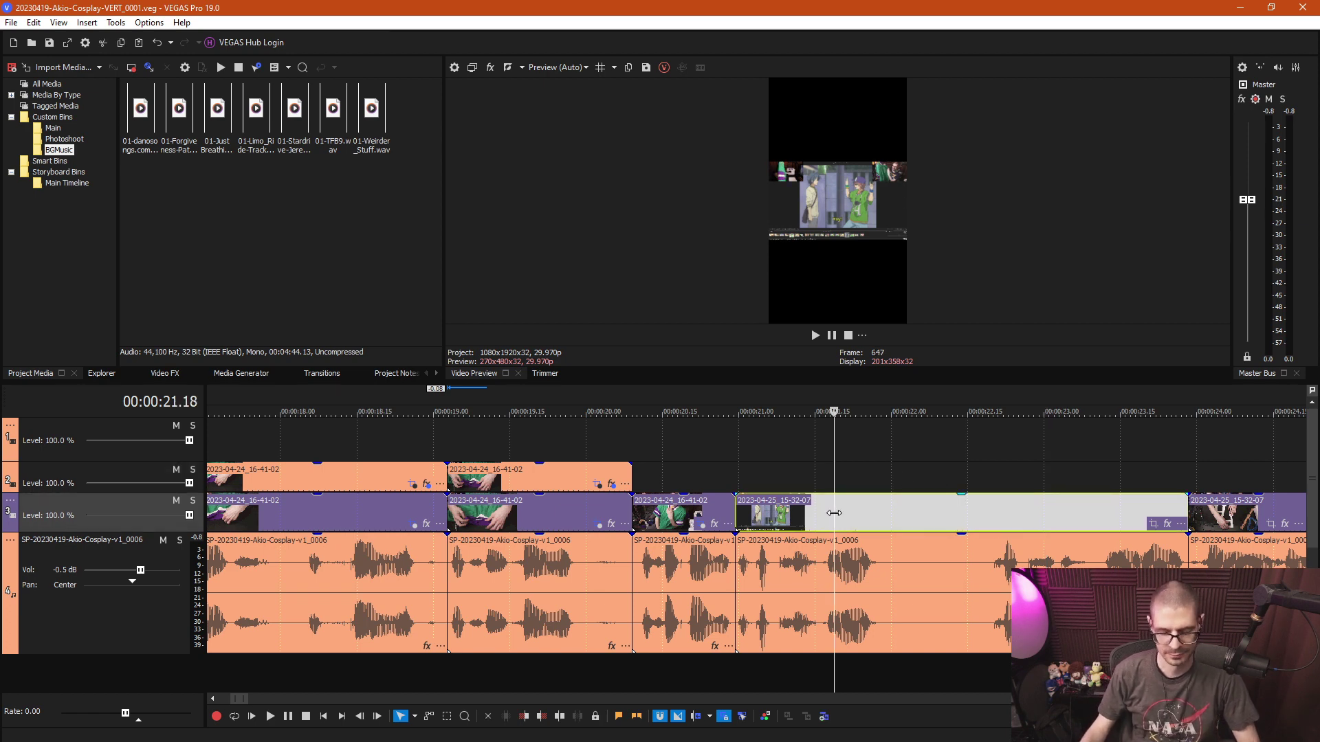
pyautogui.click(736, 467)
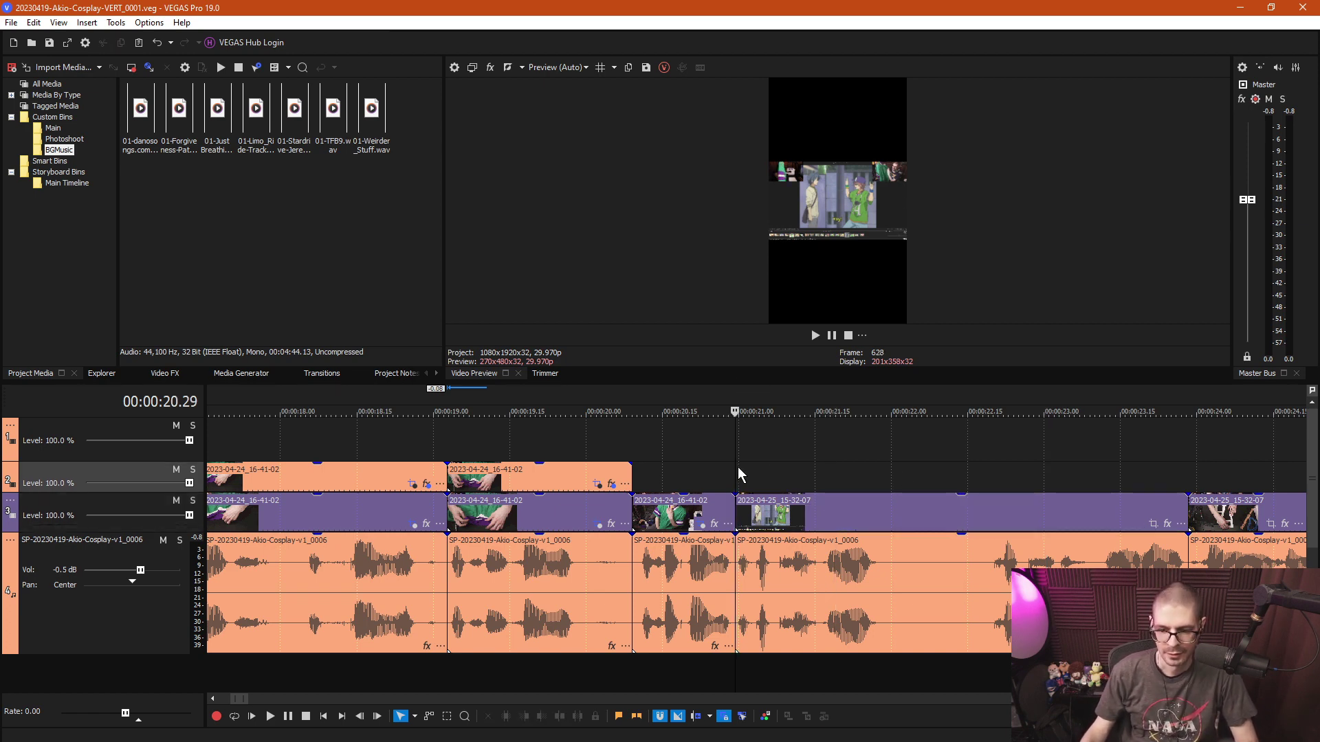
pyautogui.hotkey('ctrl', 'v')
pyautogui.click(804, 430)
pyautogui.scroll(-2, 800, 433)
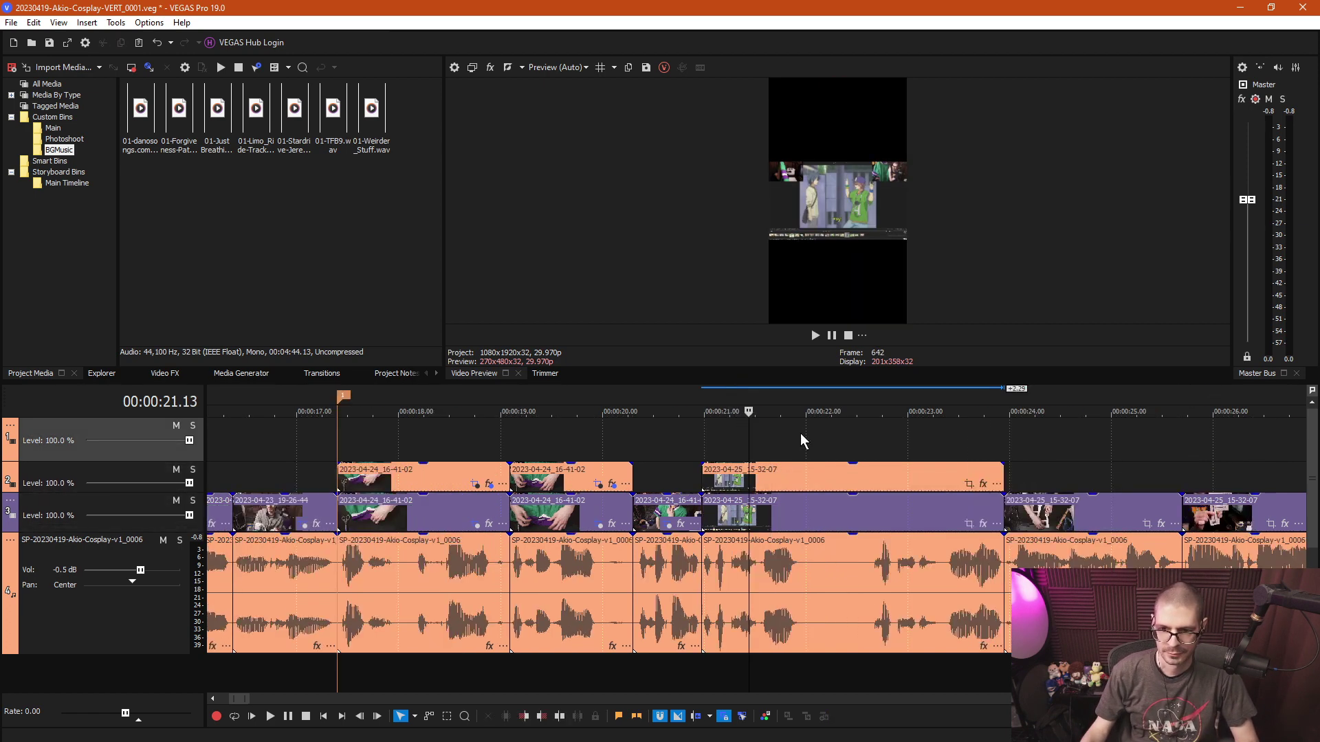
# Move timeline marker 1 to the start of the duplicated 2023-04-25_15-32-07 clip at 00:00:20.29.
pyautogui.click(701, 448)
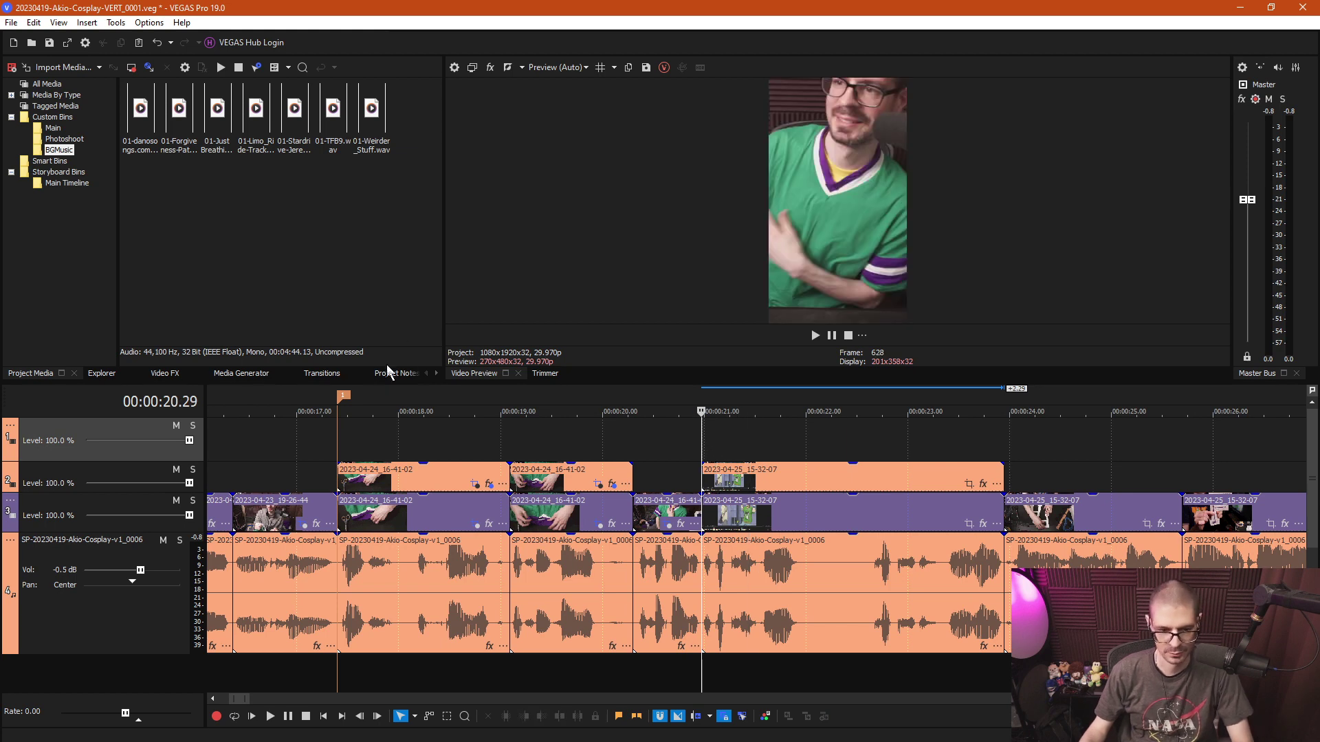
pyautogui.moveTo(343, 395); pyautogui.dragTo(701, 430)
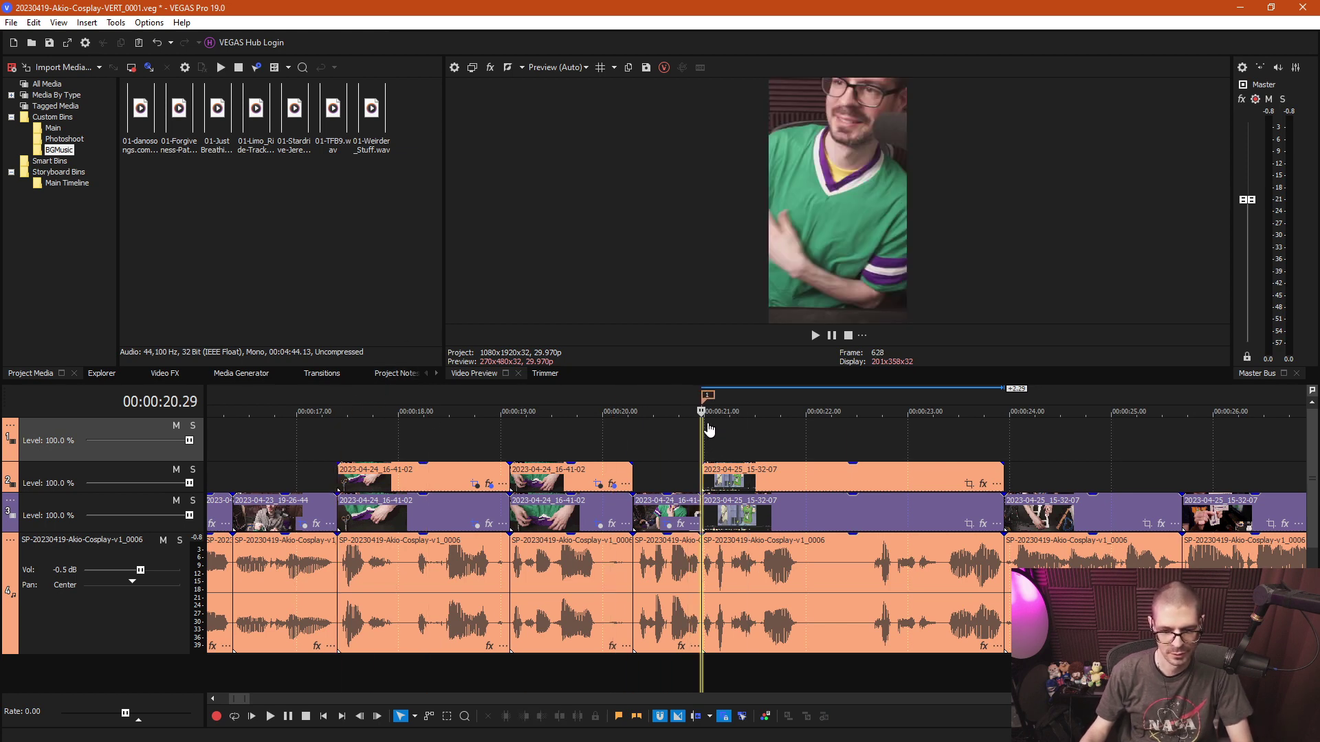
pyautogui.click(716, 436)
# Copy the event attributes of an overlay near the start of track 2 onto the duplicated 2023-04-25_15-32-07 clip on that track.
pyautogui.scroll(-6, 687, 444)
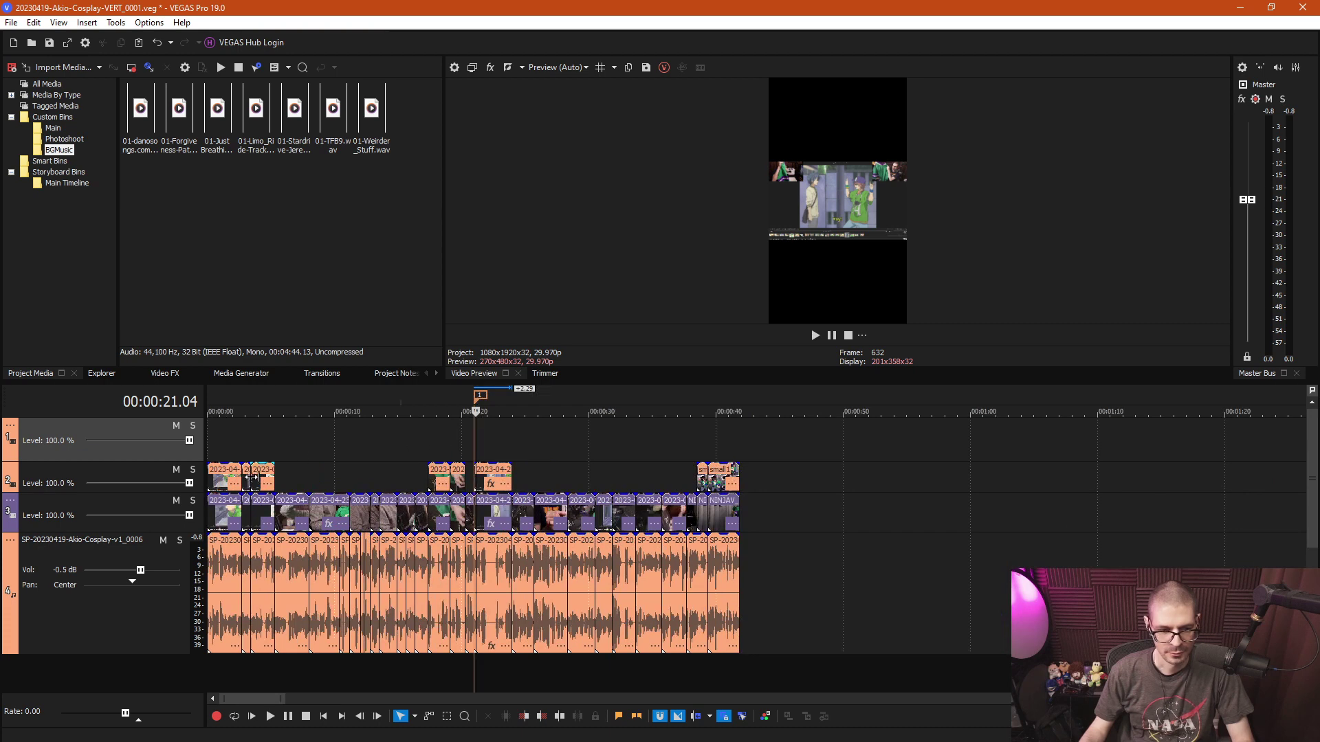
pyautogui.rightClick(252, 476)
pyautogui.click(264, 302)
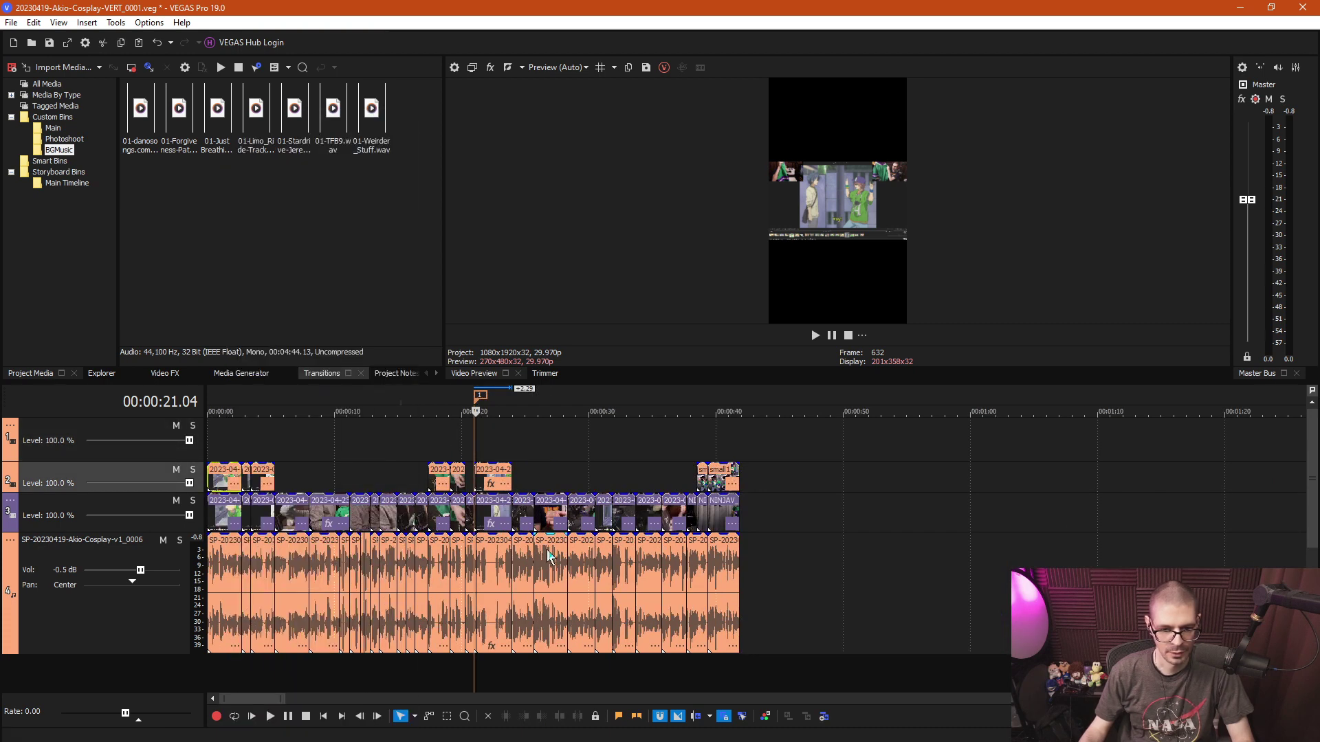
pyautogui.rightClick(485, 481)
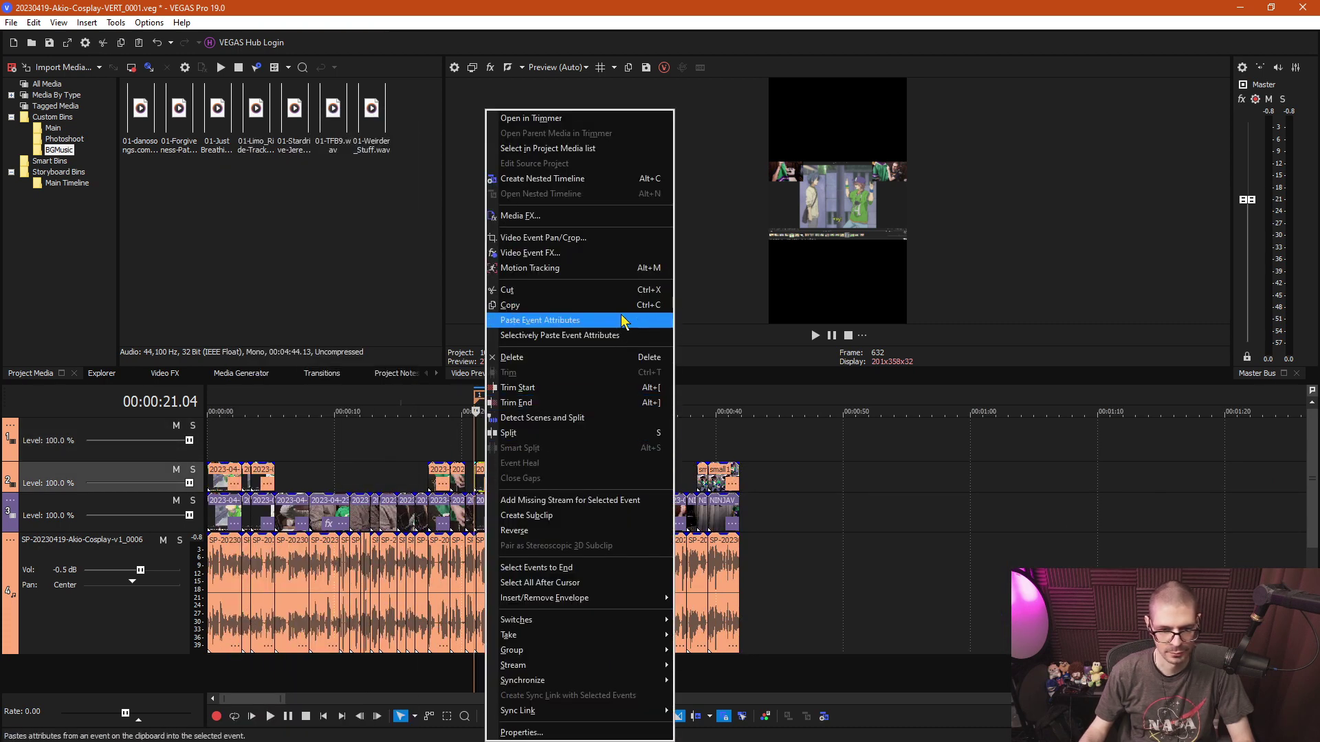
pyautogui.click(620, 320)
# Copy the first track 3 clip's event attributes onto the 2023-04-25_15-32-07 screen-capture clip on track 3 and check the stacked layout.
pyautogui.rightClick(222, 514)
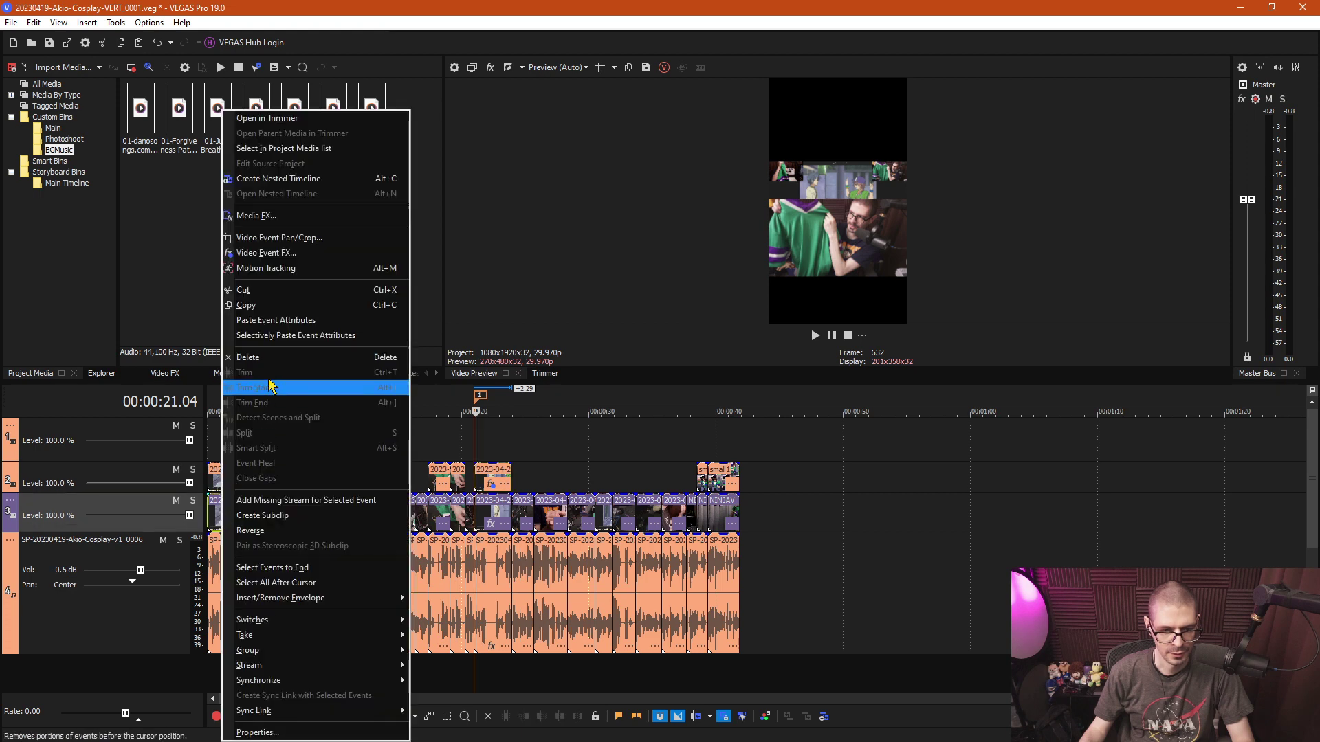
pyautogui.click(289, 311)
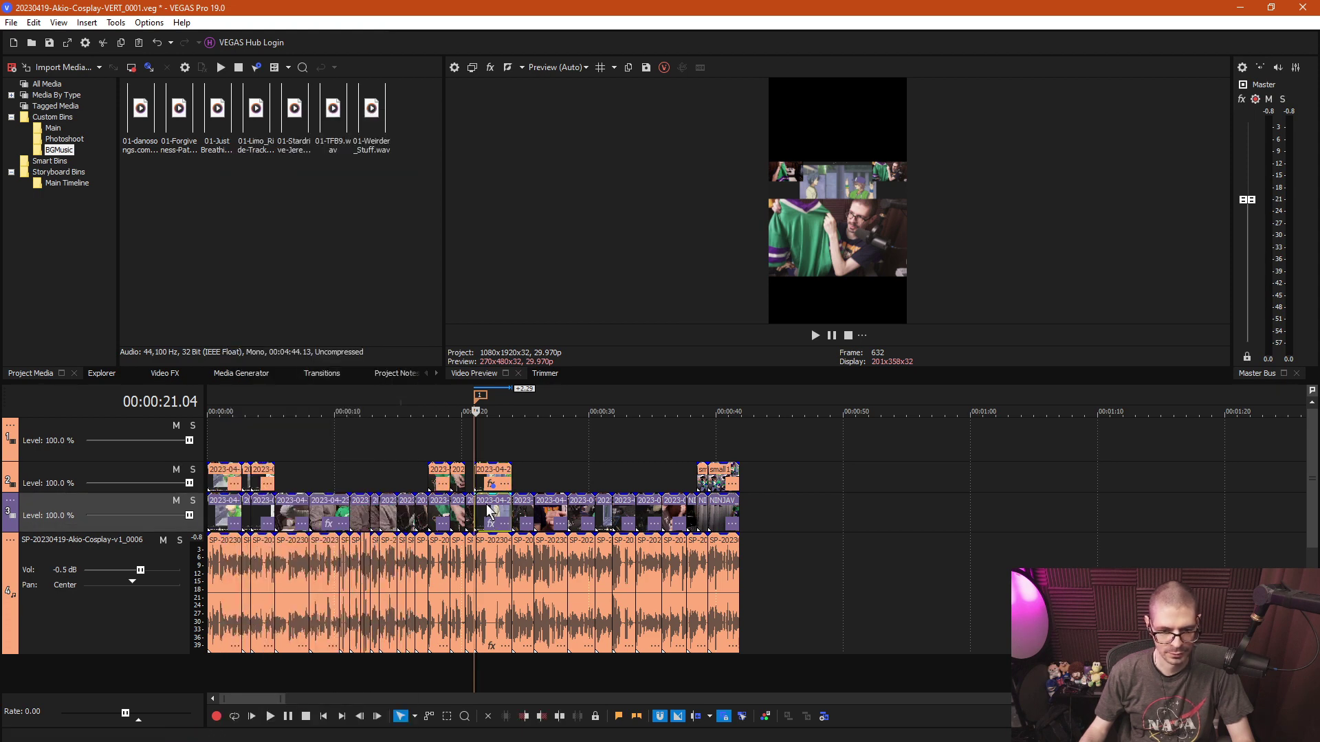
pyautogui.rightClick(489, 510)
pyautogui.click(588, 319)
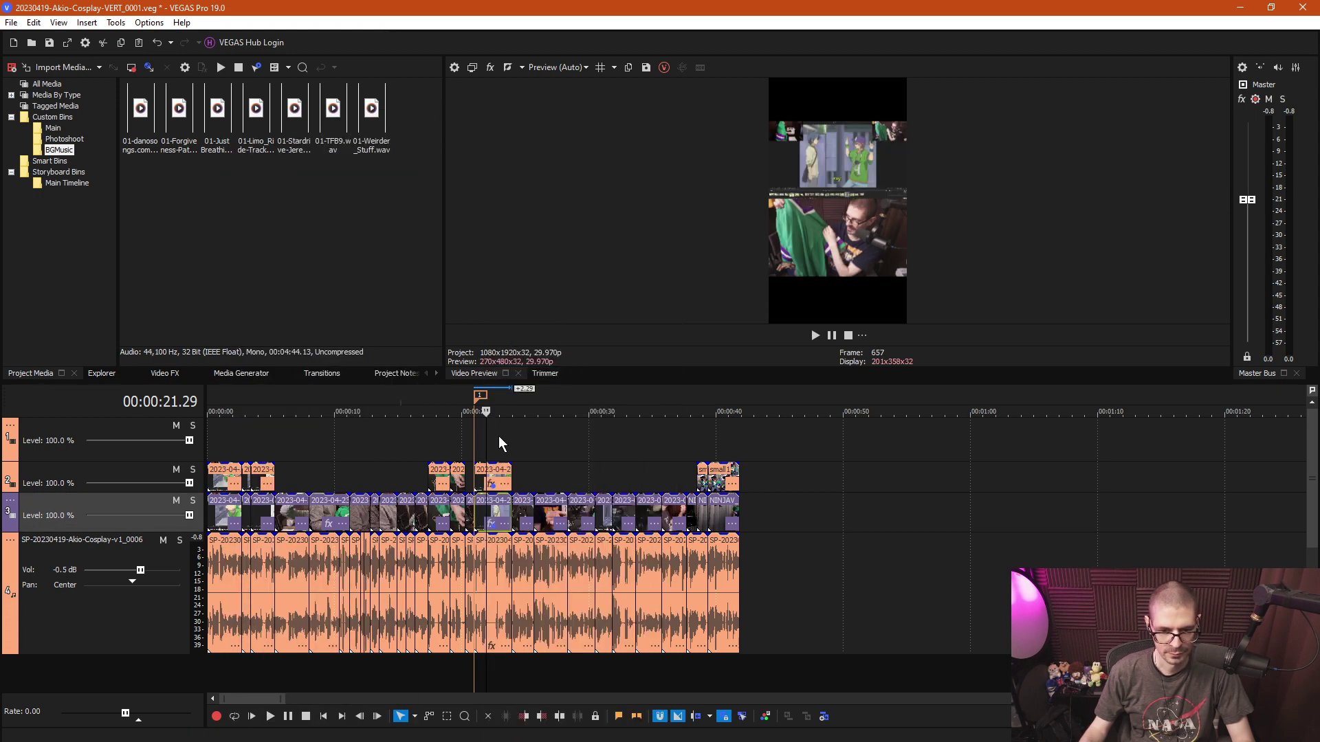
pyautogui.click(494, 441)
pyautogui.scroll(5, 493, 441)
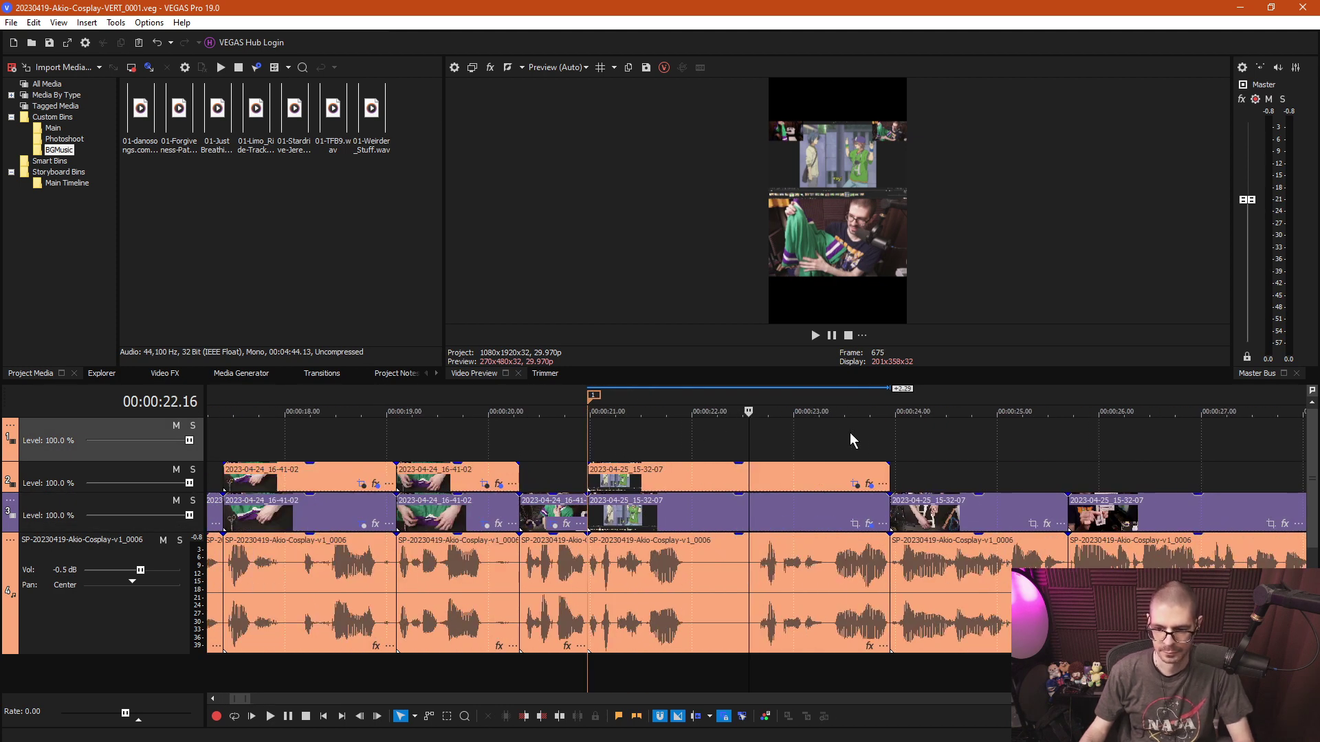
# Crop the 2023-04-25_15-32-07 clip of the letters on the table, at 00:00:24.11, to match the output aspect.
pyautogui.press('space')
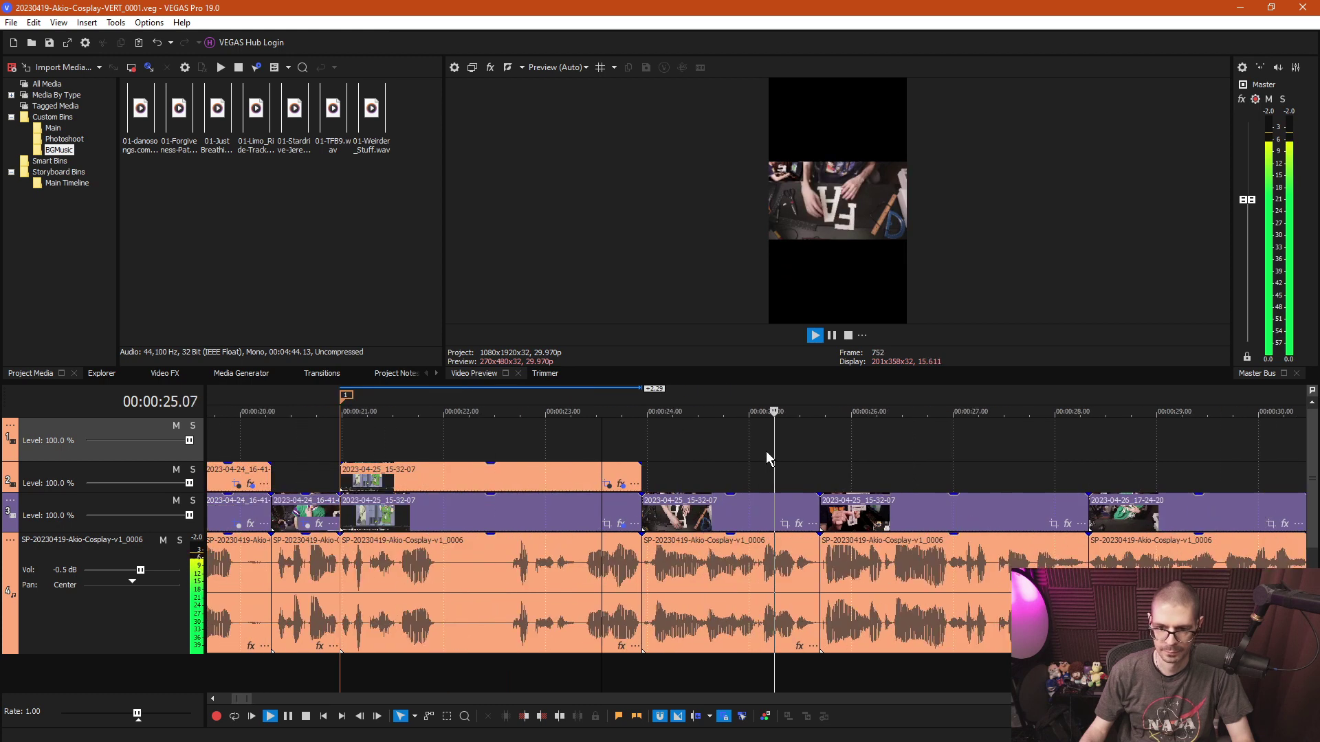
pyautogui.press('space')
pyautogui.click(686, 519)
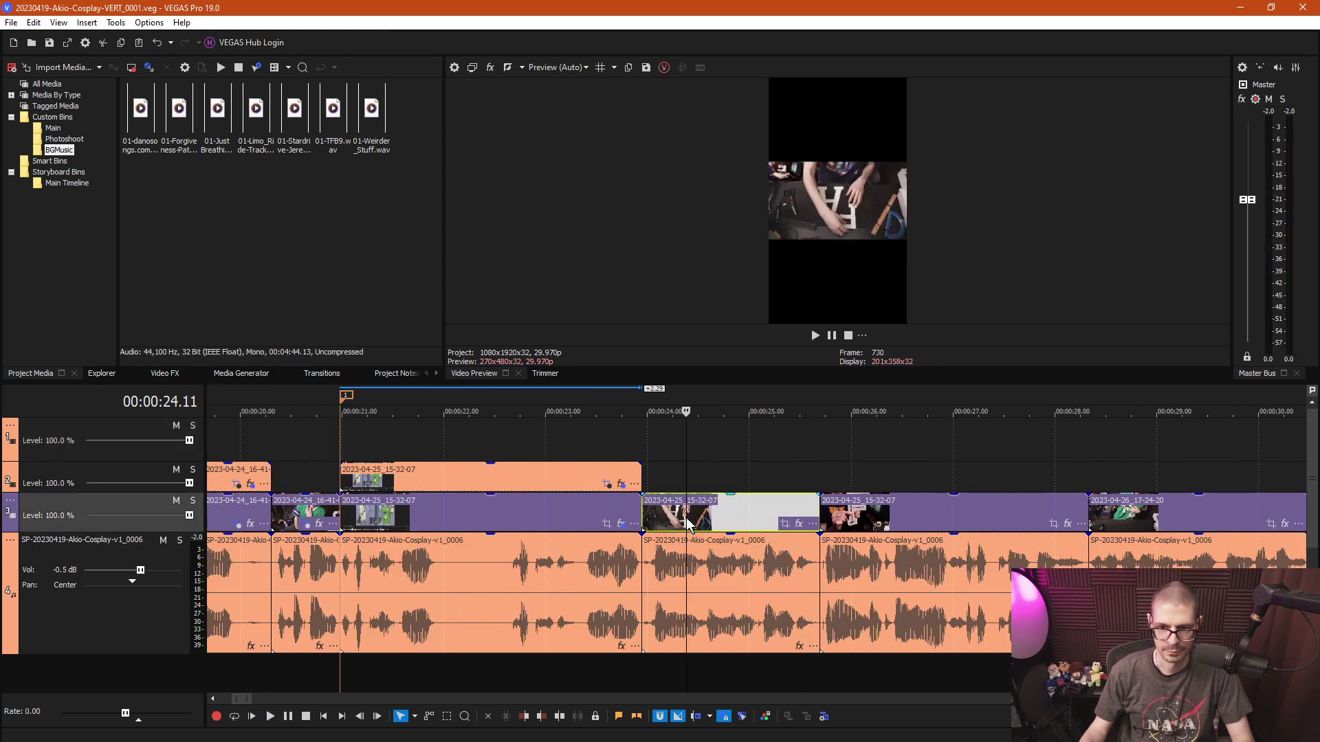
pyautogui.click(784, 524)
pyautogui.rightClick(487, 410)
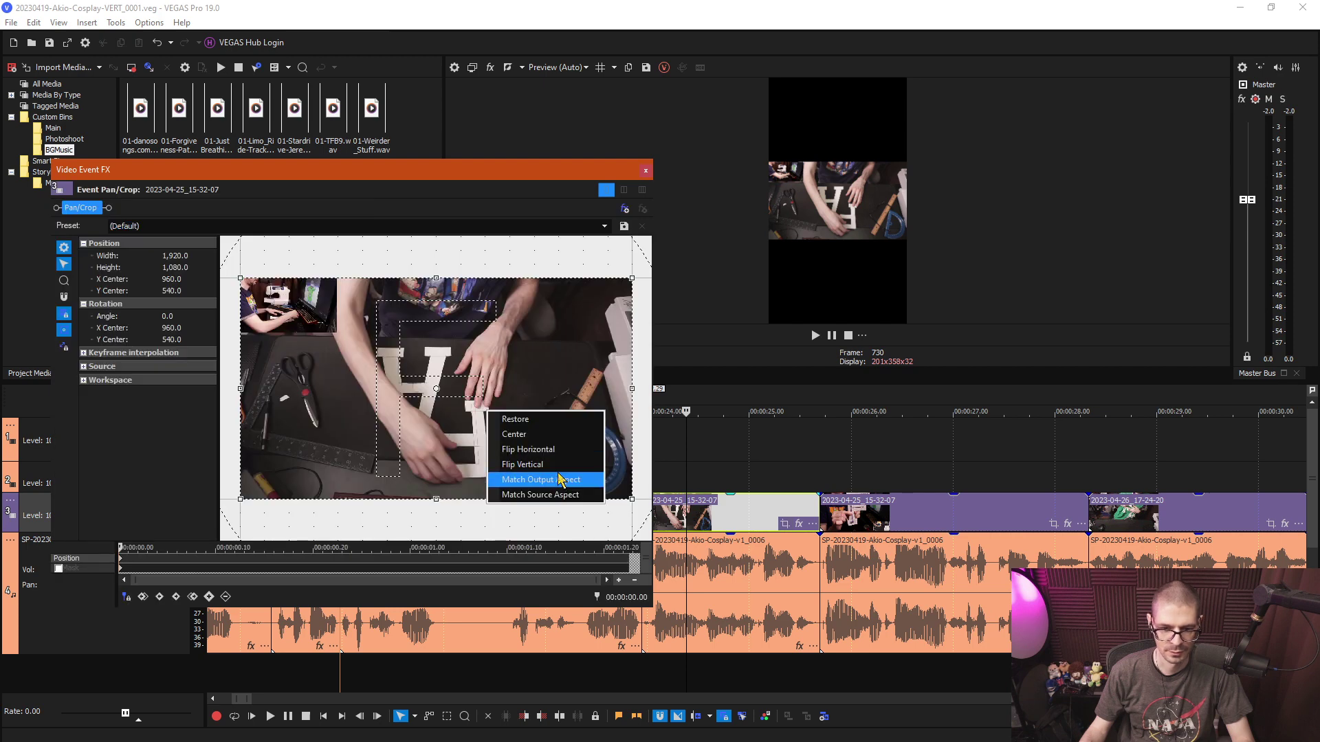
pyautogui.click(560, 480)
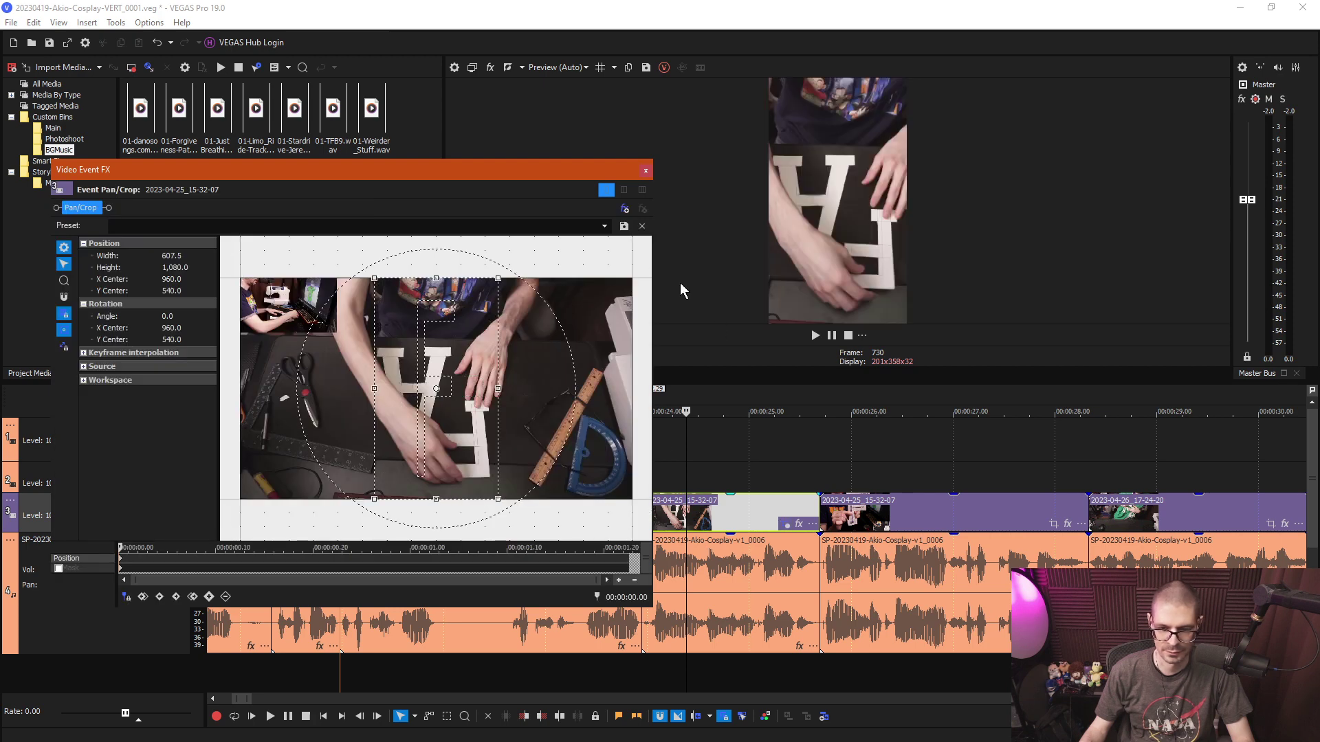
pyautogui.click(646, 169)
# Crop the 2023-04-25_15-32-07 clip showing the letter F to the output aspect and shift the crop to X center 1,020.5.
pyautogui.click(848, 451)
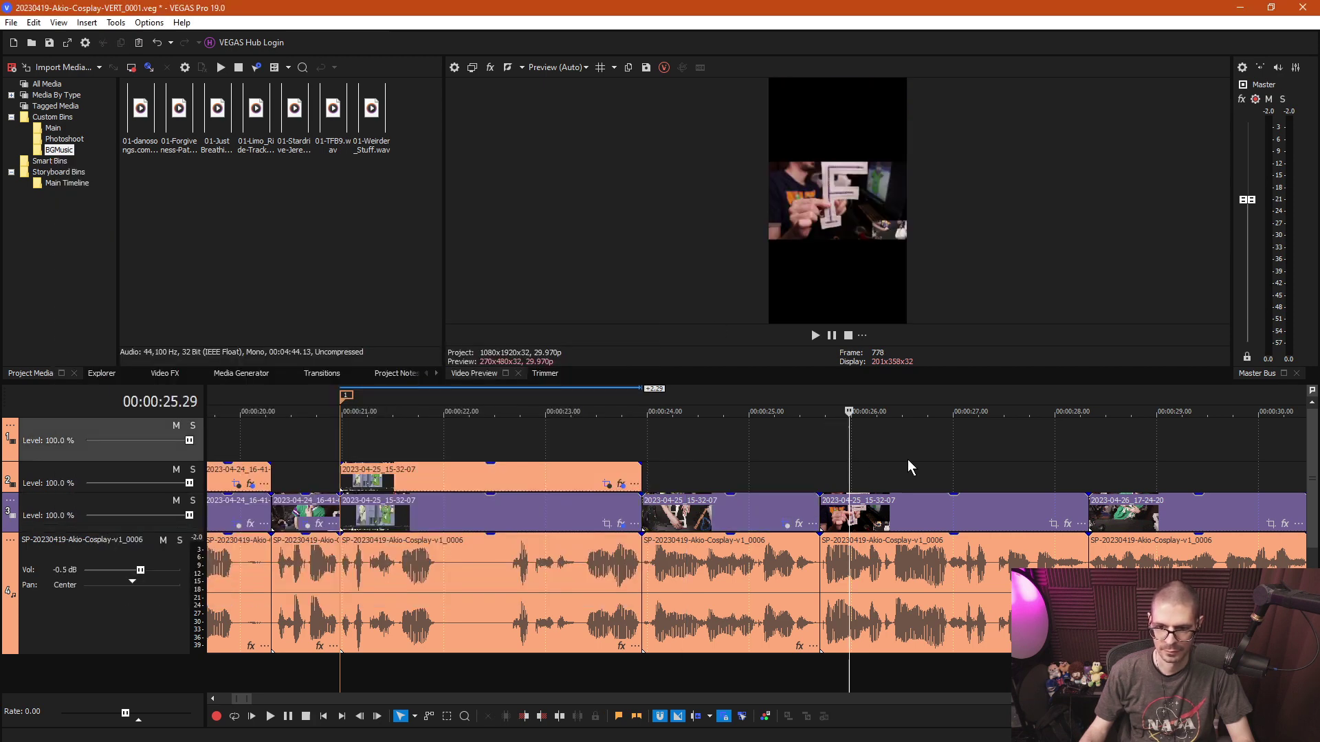
pyautogui.scroll(2, 903, 459)
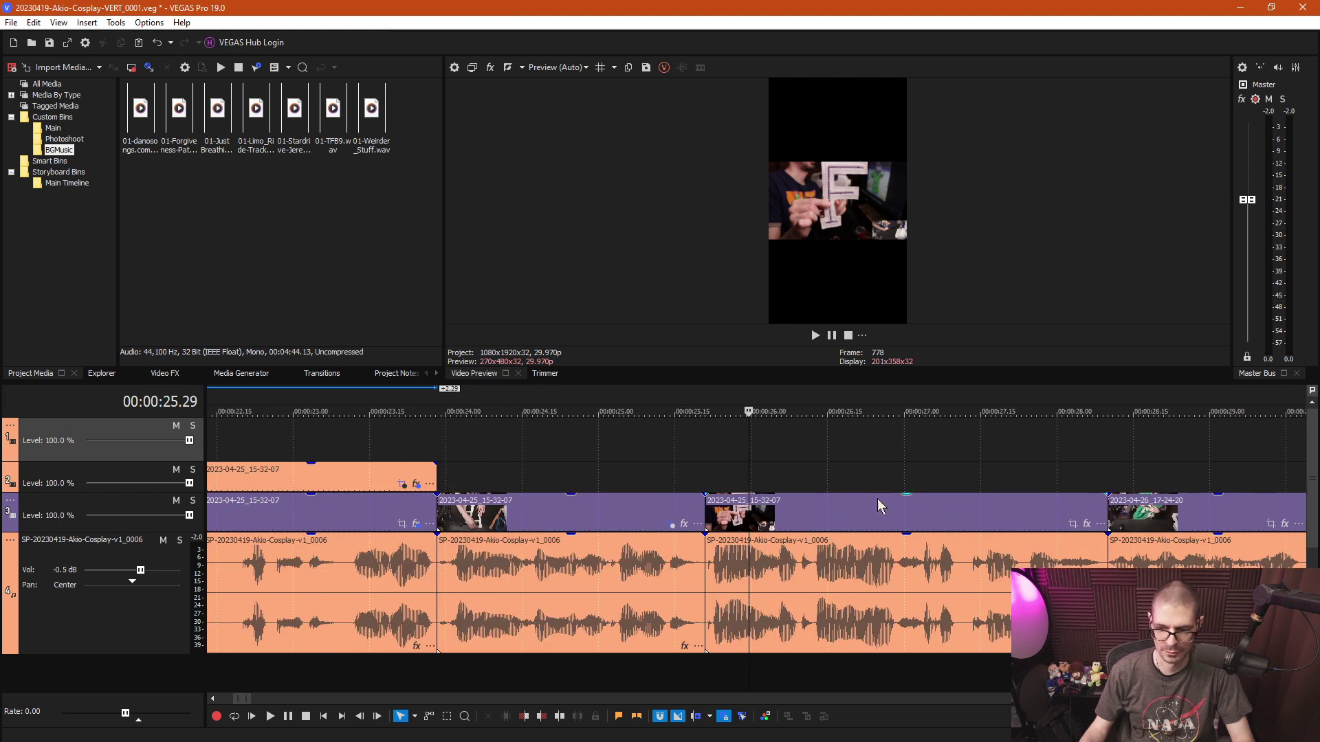
pyautogui.click(1075, 526)
pyautogui.rightClick(454, 412)
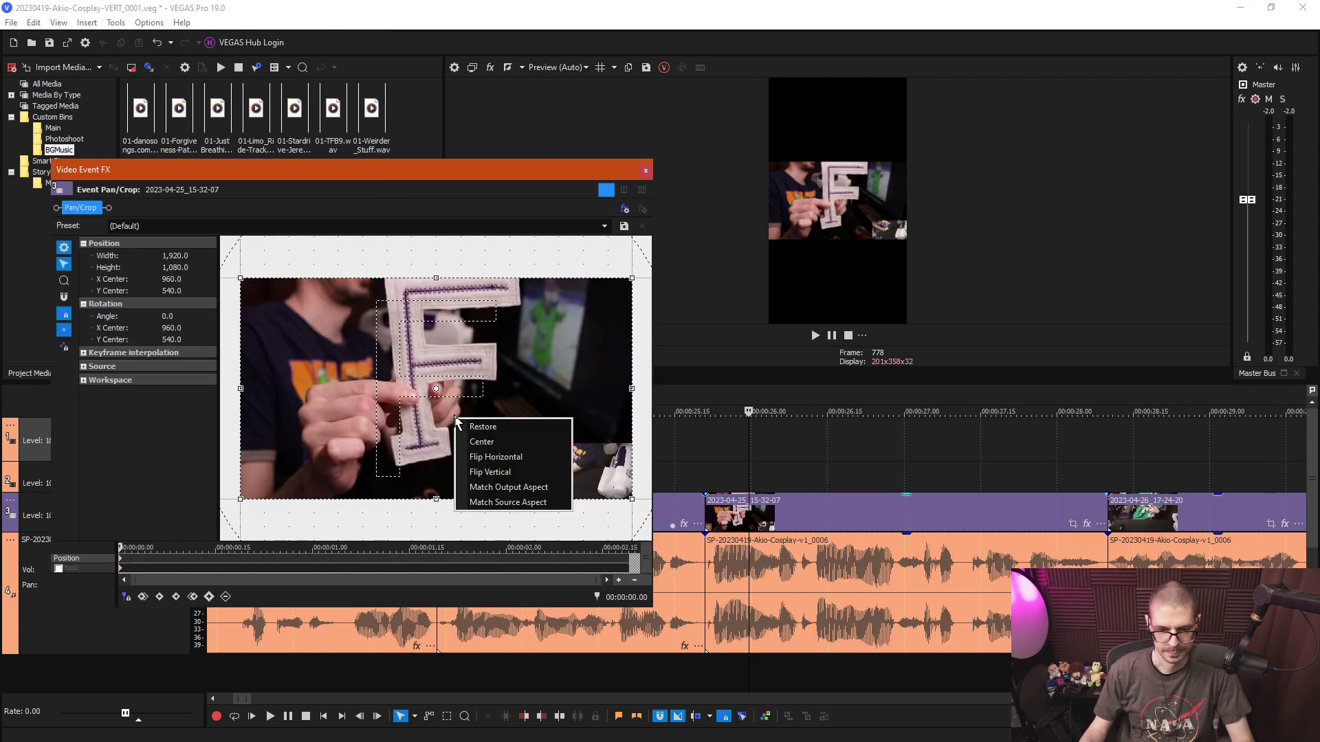
pyautogui.click(495, 488)
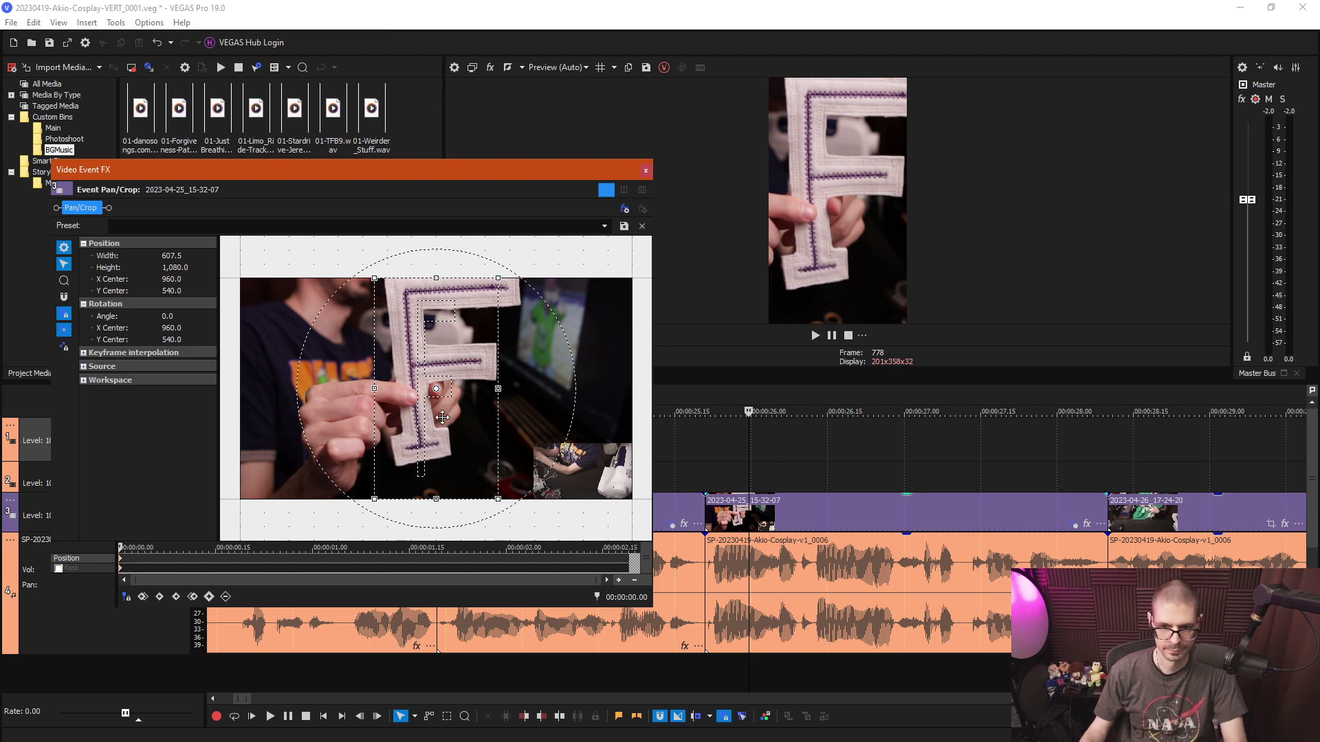
pyautogui.moveTo(431, 414); pyautogui.dragTo(434, 410)
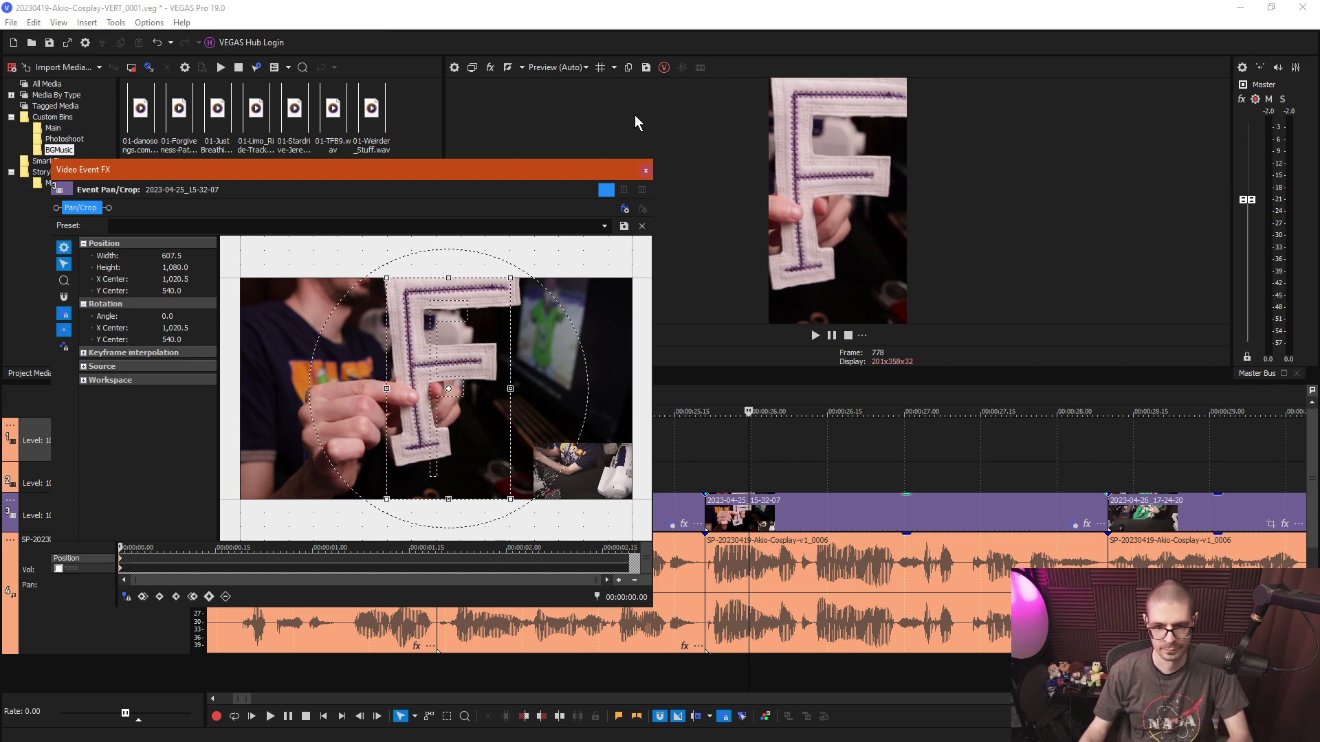
pyautogui.click(645, 170)
pyautogui.click(1010, 460)
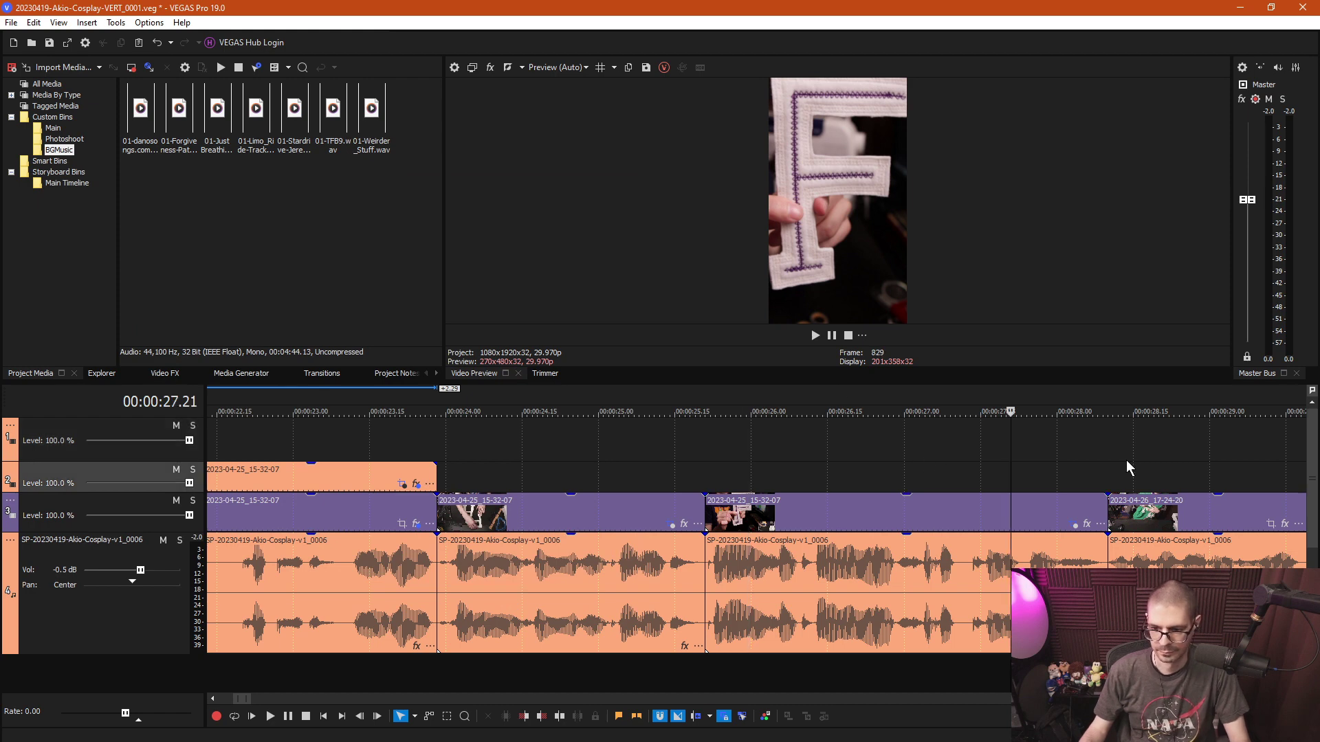
# Crop the 2023-04-26_17-24-20 clip to match the output aspect and shift the crop to X center 1,064.3.
pyautogui.click(1140, 465)
pyautogui.hscroll(3, 1093, 475)
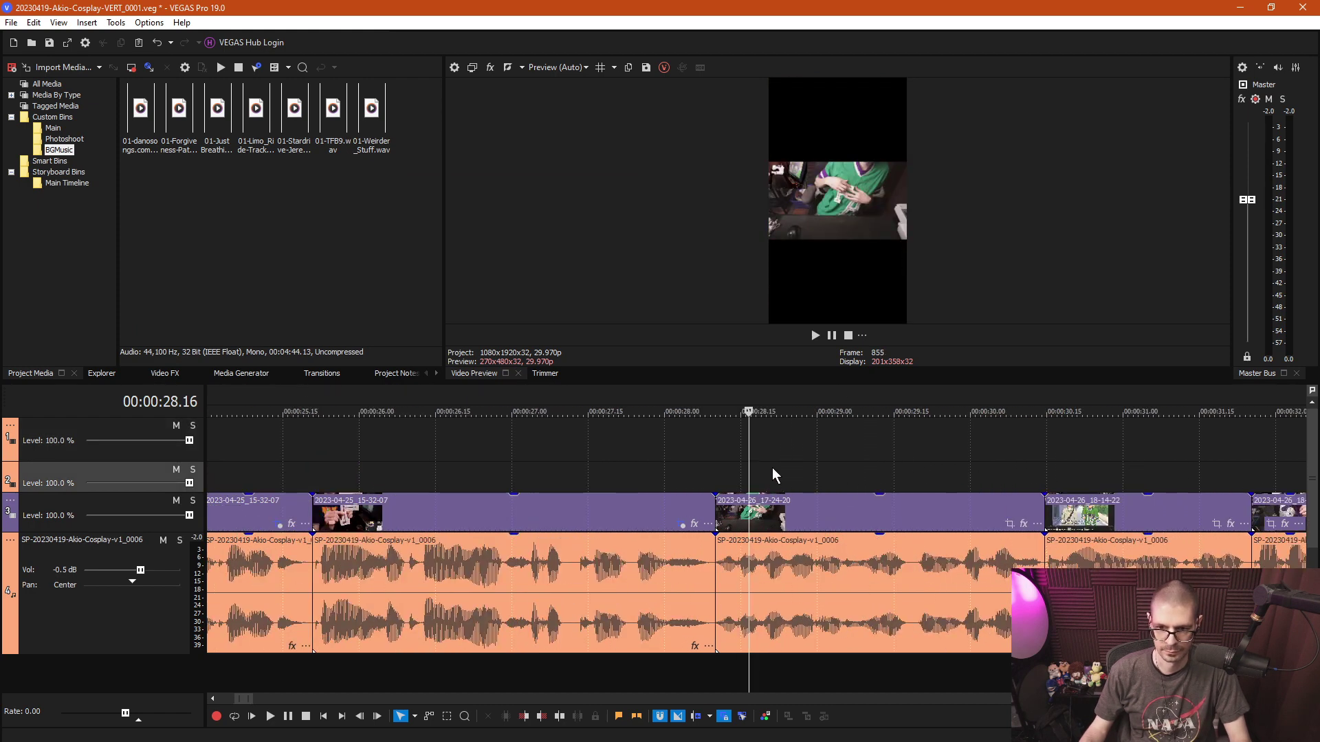
pyautogui.click(1009, 524)
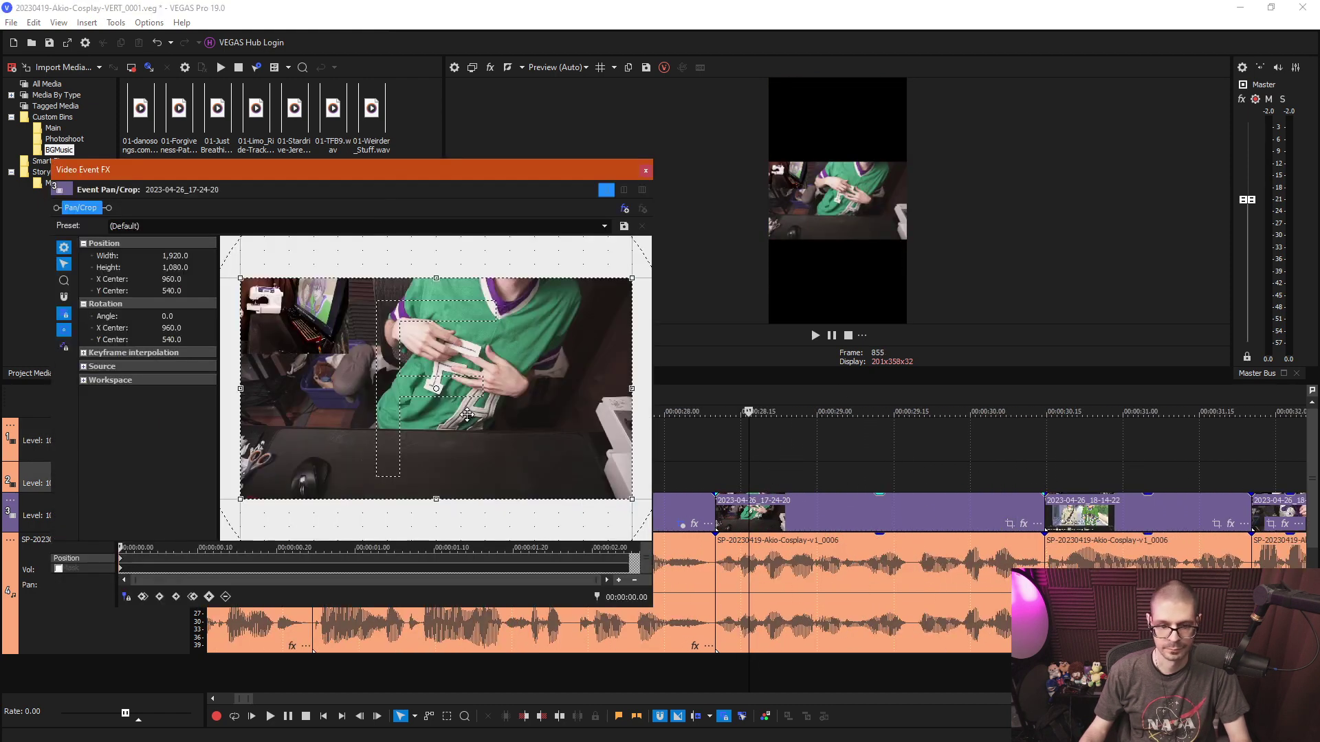
pyautogui.rightClick(468, 421)
pyautogui.click(534, 488)
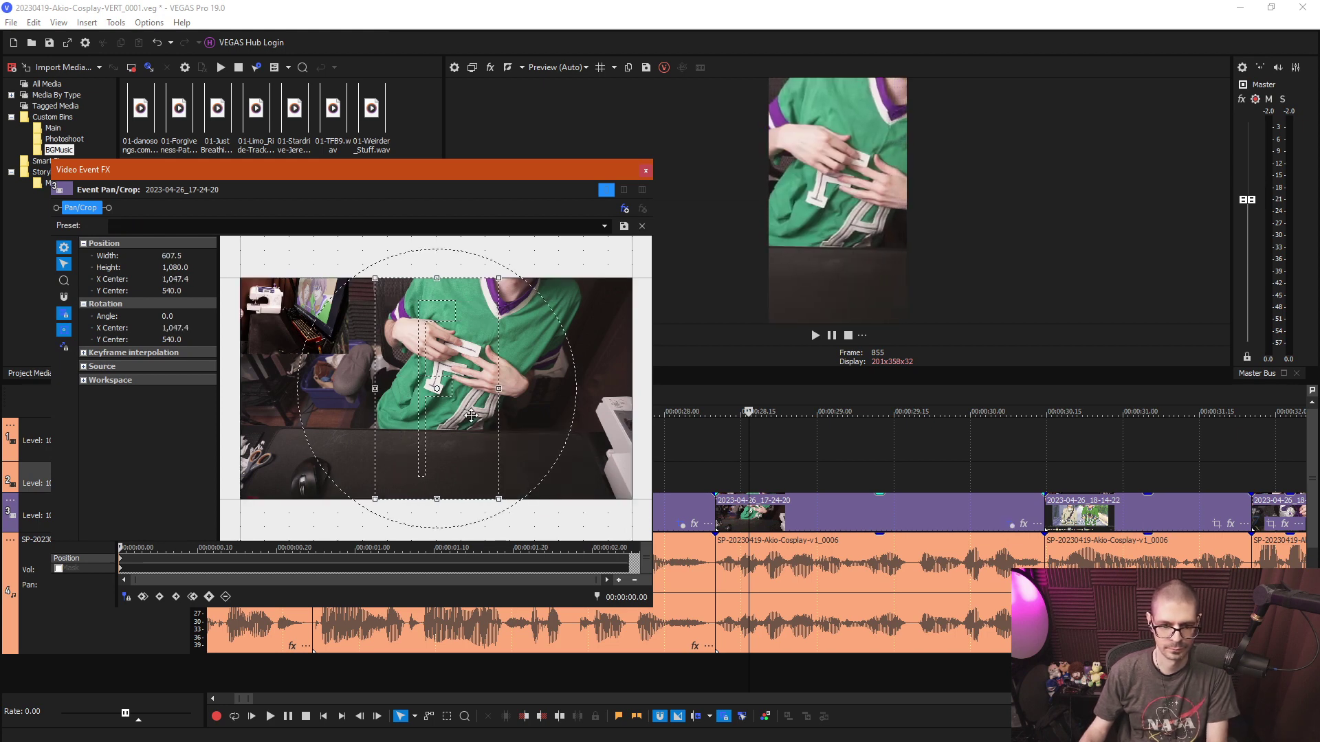
pyautogui.moveTo(470, 415)
pyautogui.mouseDown()
pyautogui.moveTo(489, 414)
pyautogui.moveTo(474, 414)
pyautogui.mouseUp()
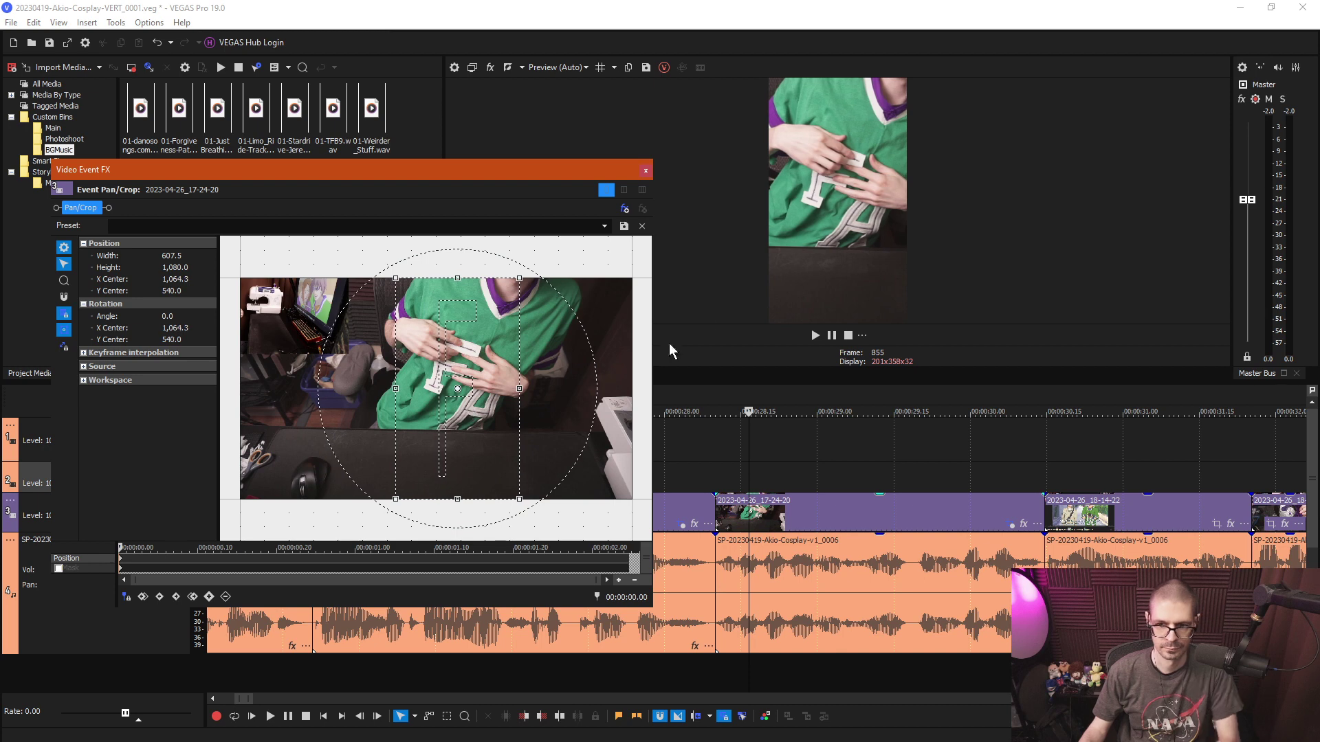
pyautogui.click(644, 170)
# Duplicate the first 2023-04-26_18-14-22 clip from track 3 onto track 2, directly above the original.
pyautogui.press('space')
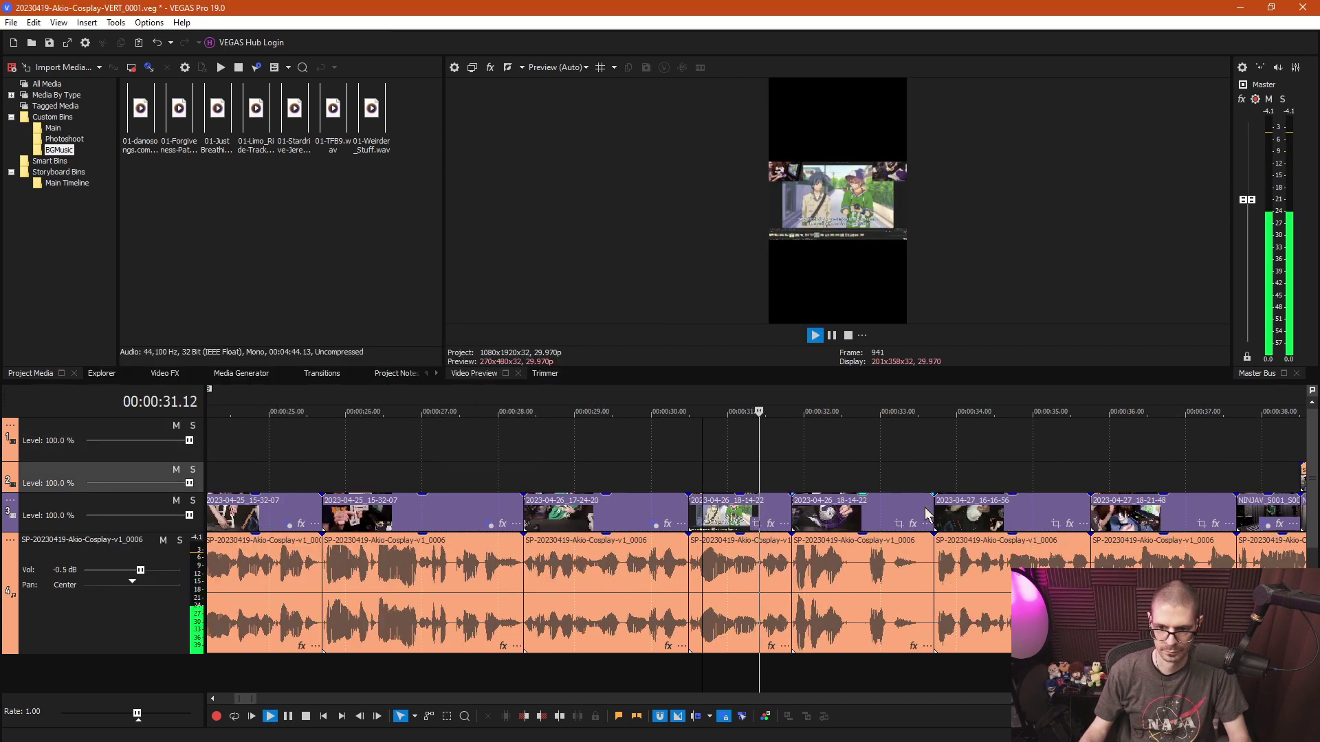
pyautogui.click(634, 518)
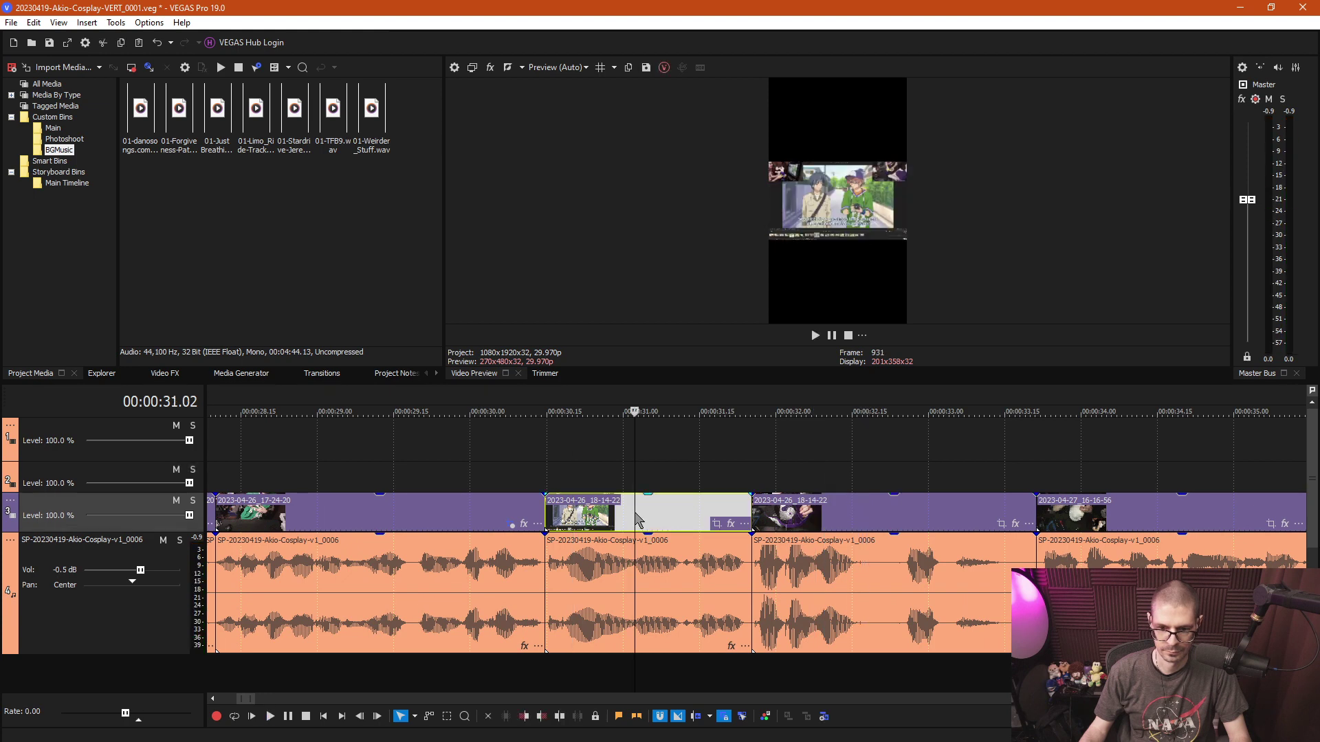
pyautogui.click(545, 462)
pyautogui.hotkey('ctrl', 'v')
pyautogui.moveTo(598, 457); pyautogui.dragTo(598, 490)
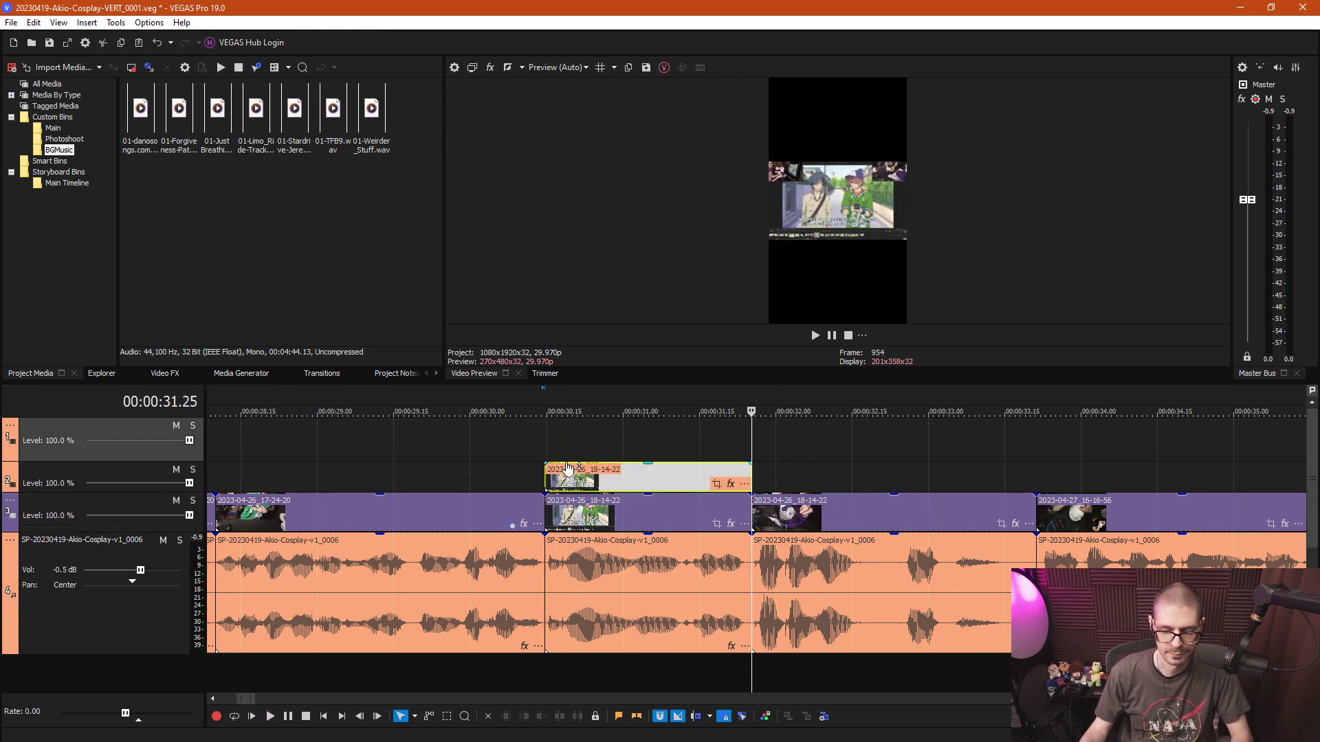
pyautogui.click(558, 444)
pyautogui.scroll(-2, 558, 461)
pyautogui.scroll(-2, 559, 463)
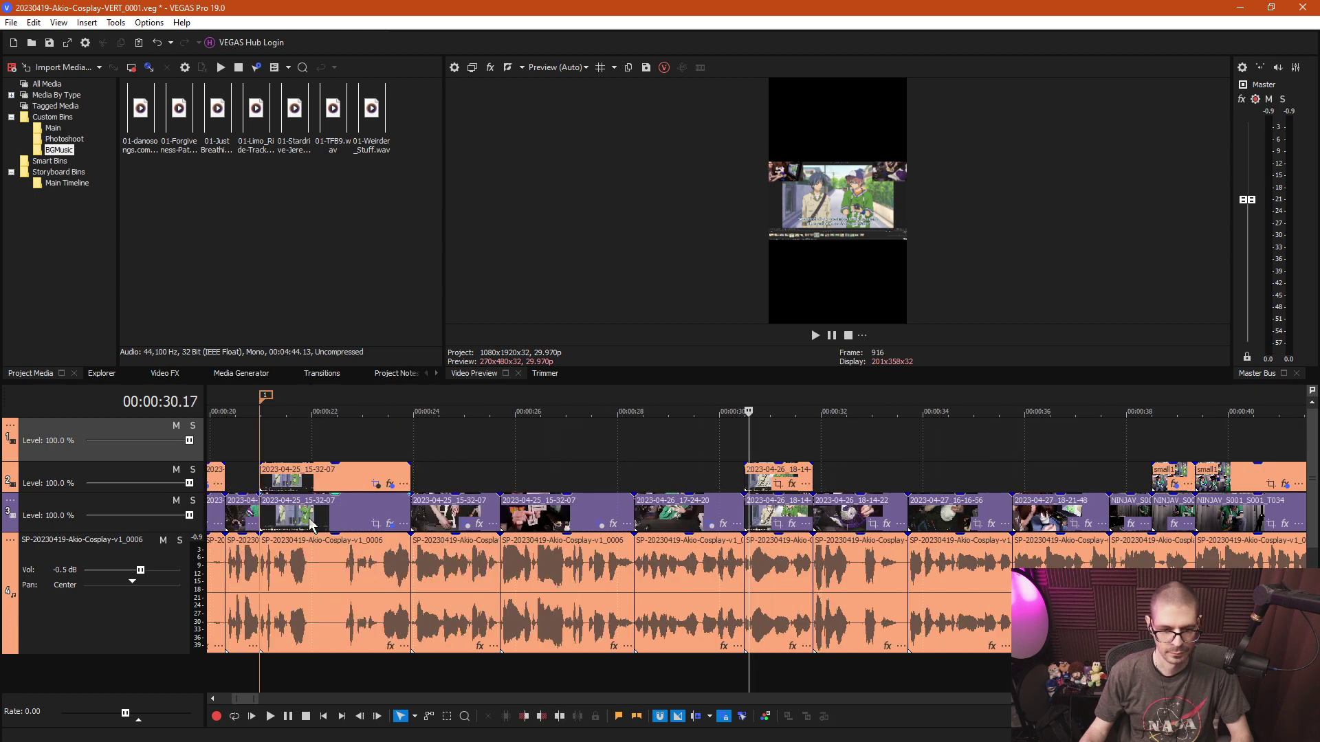
pyautogui.rightClick(312, 523)
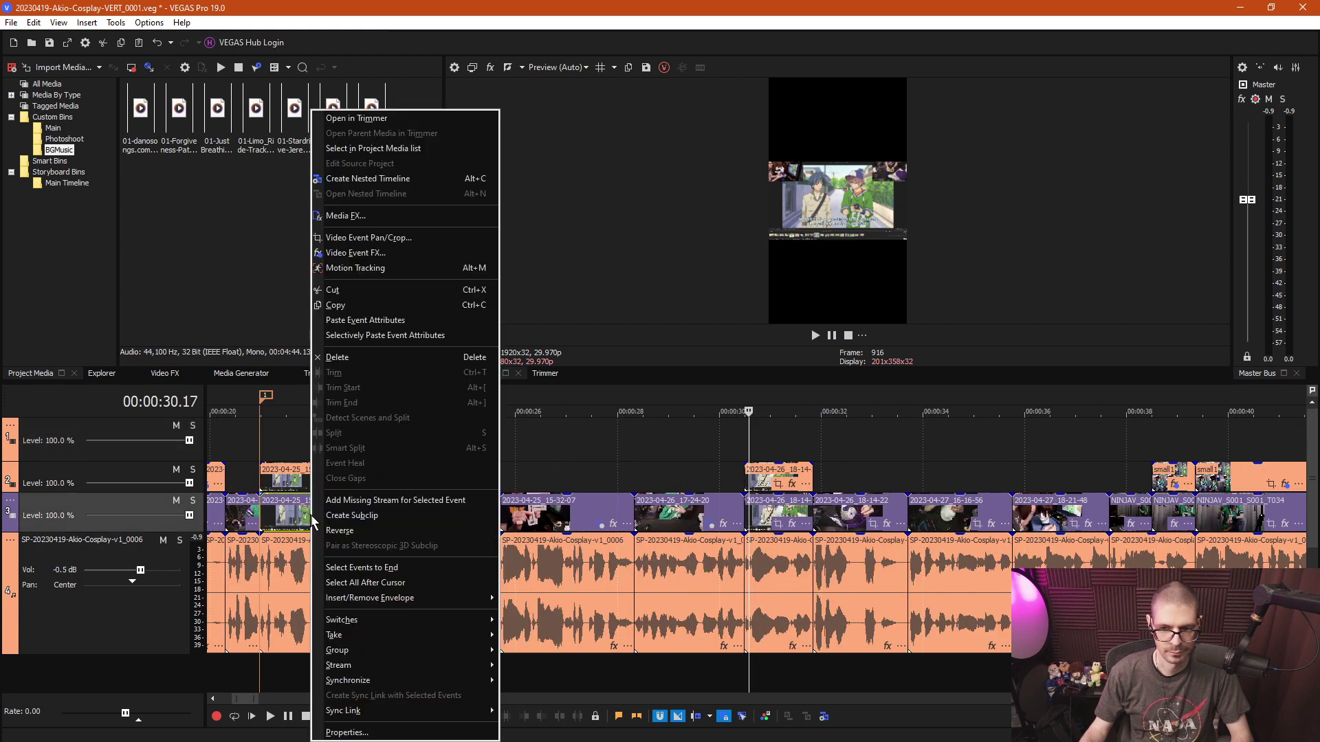
pyautogui.click(593, 464)
pyautogui.click(361, 448)
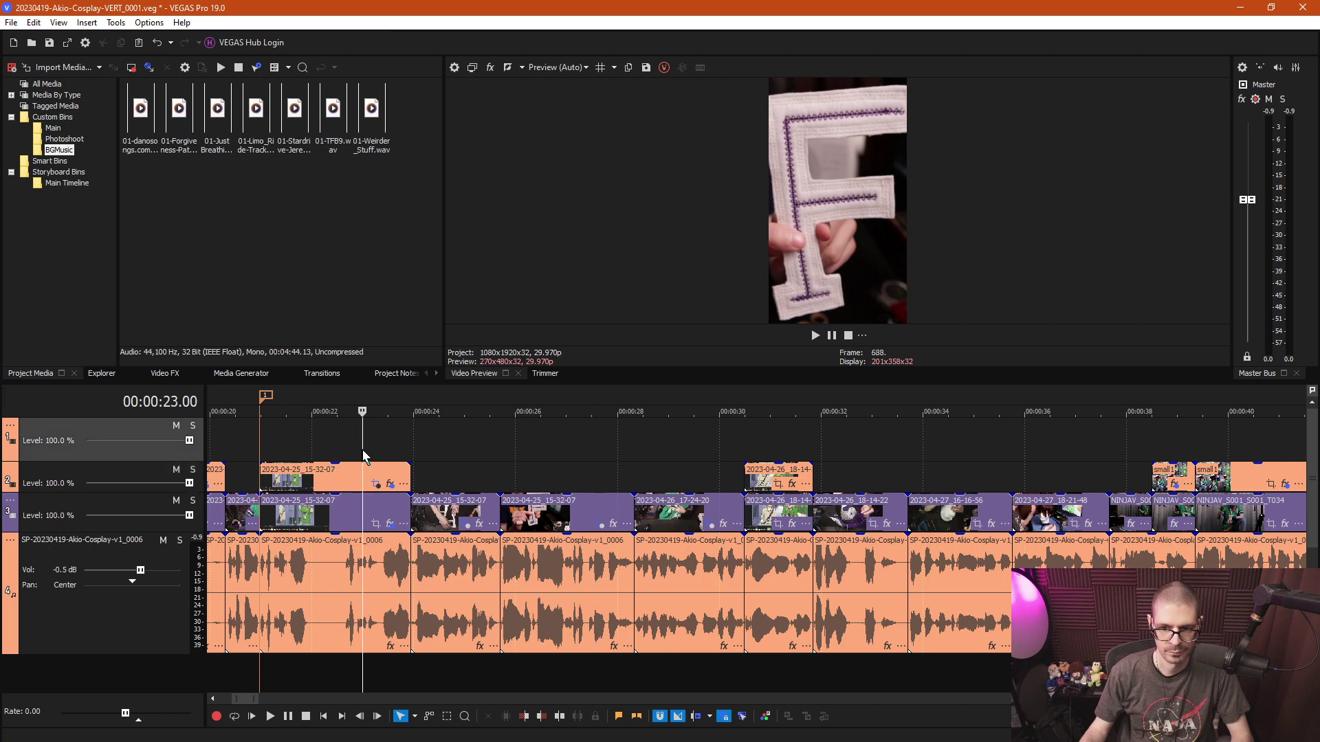
pyautogui.scroll(-1, 362, 440)
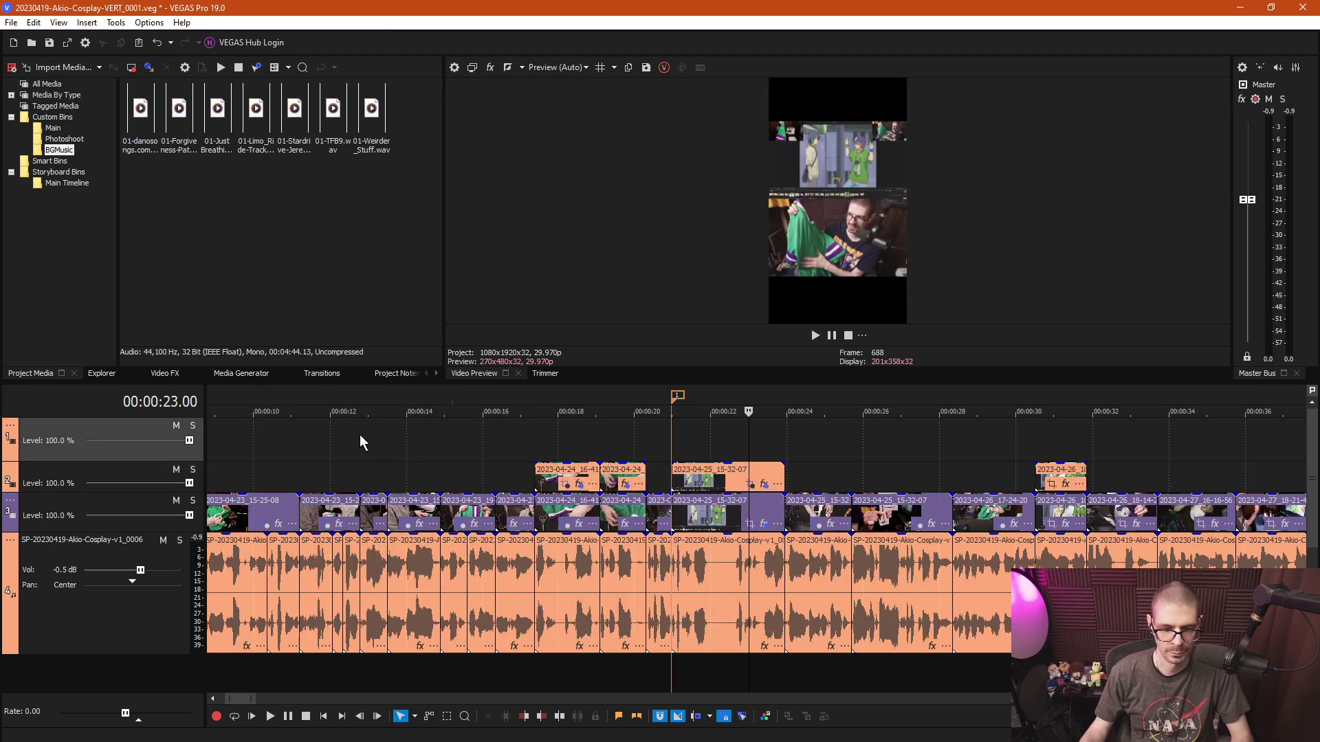
# Copy the event attributes of the 2023-04-24_16-41-02 overlay on track 2 onto the duplicated 2023-04-26_18-14-22 clip on that track.
pyautogui.click(565, 467)
pyautogui.scroll(1, 592, 444)
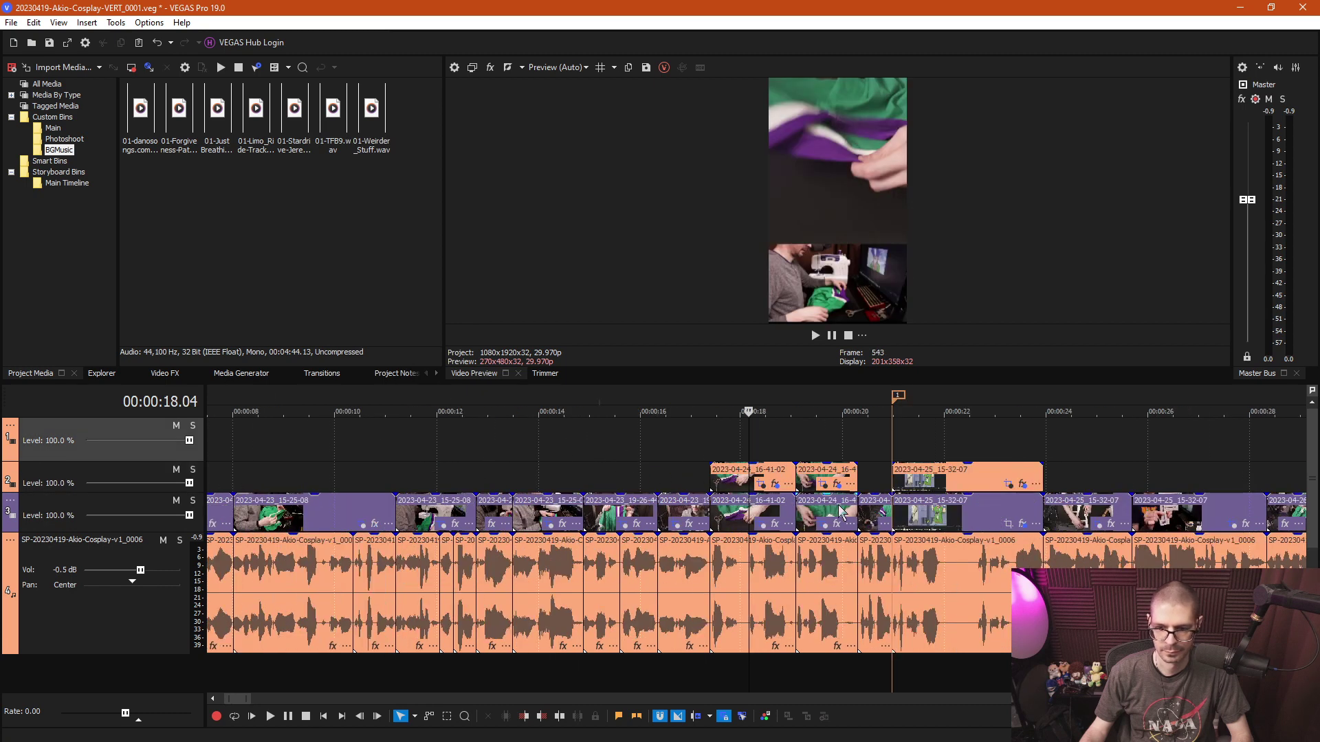
pyautogui.rightClick(735, 479)
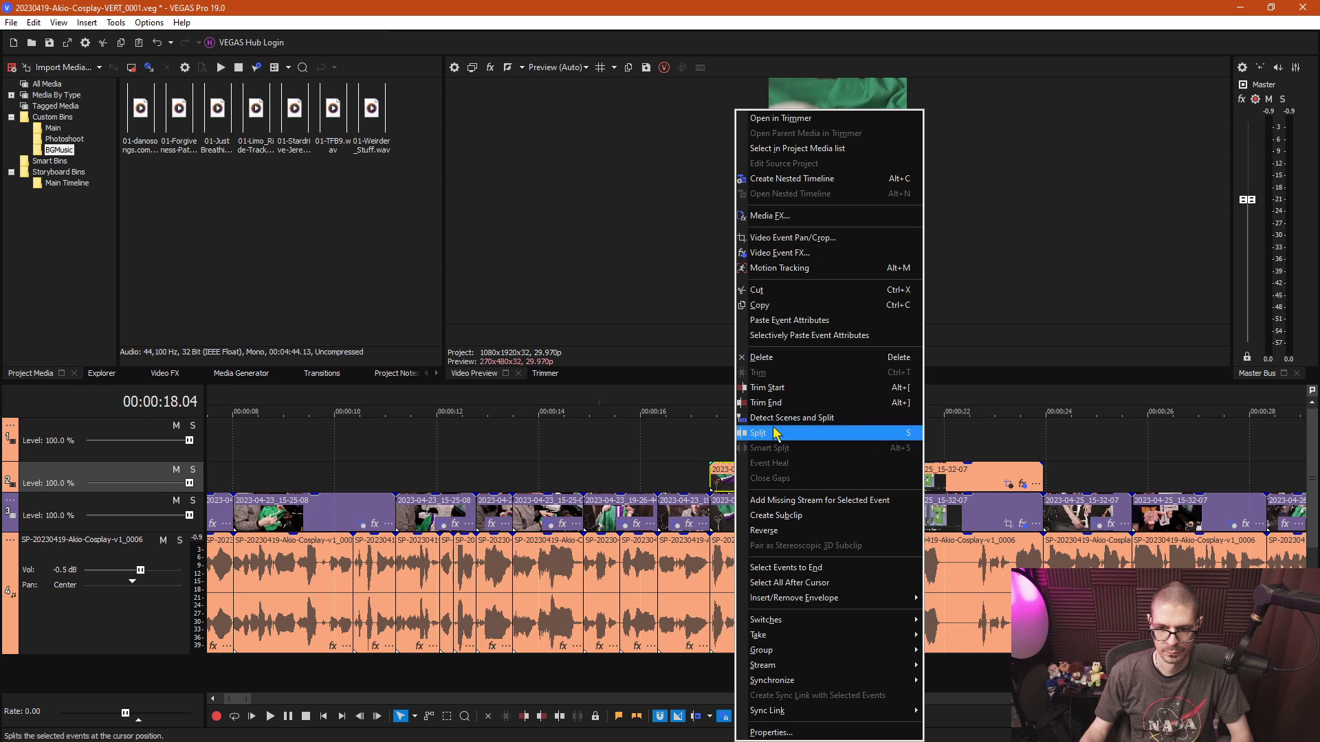
pyautogui.click(781, 302)
pyautogui.scroll(-1, 811, 489)
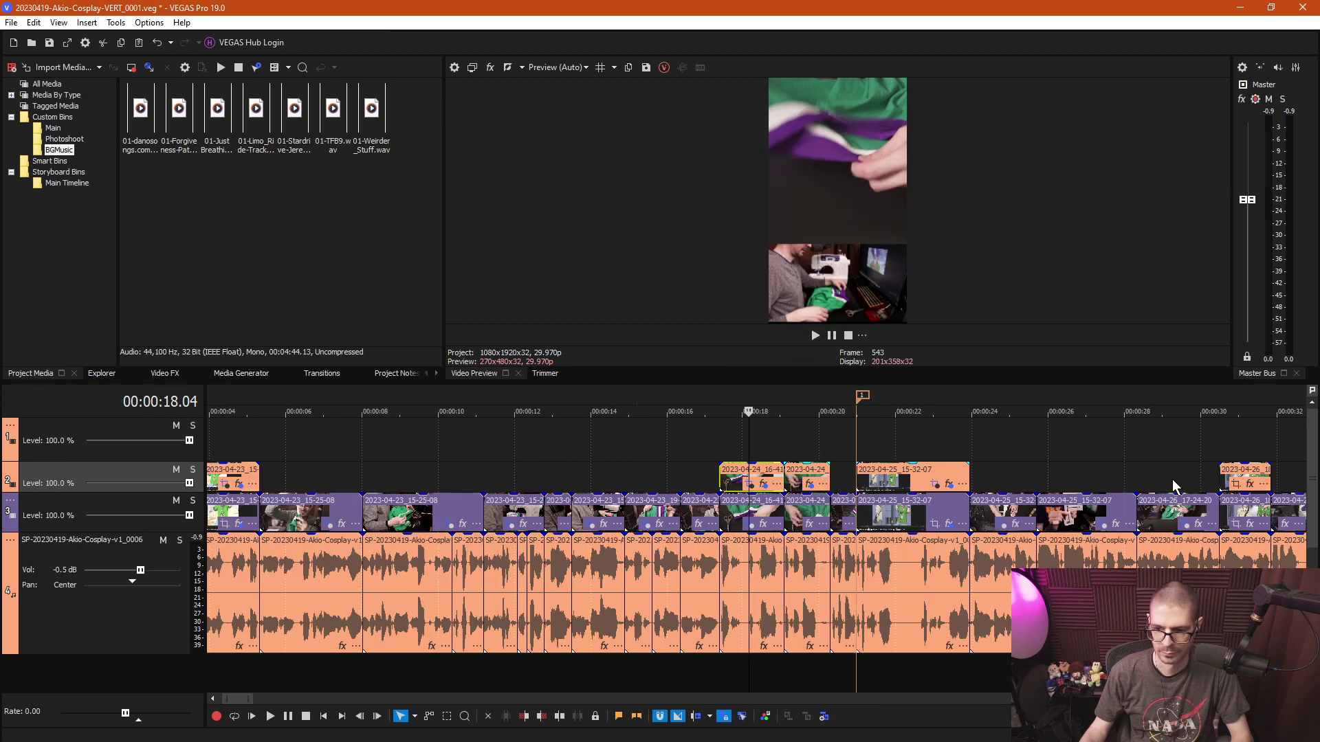
pyautogui.click(1245, 483)
pyautogui.rightClick(1241, 475)
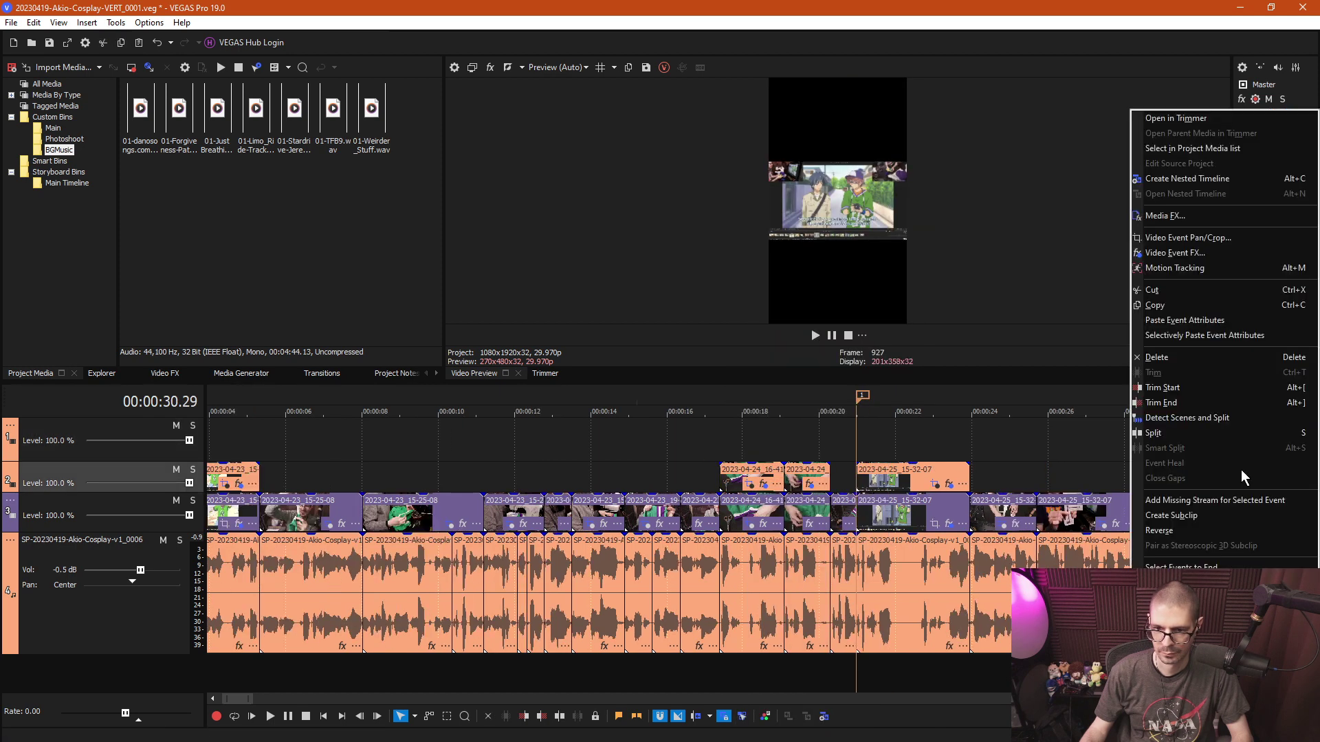
pyautogui.click(1197, 321)
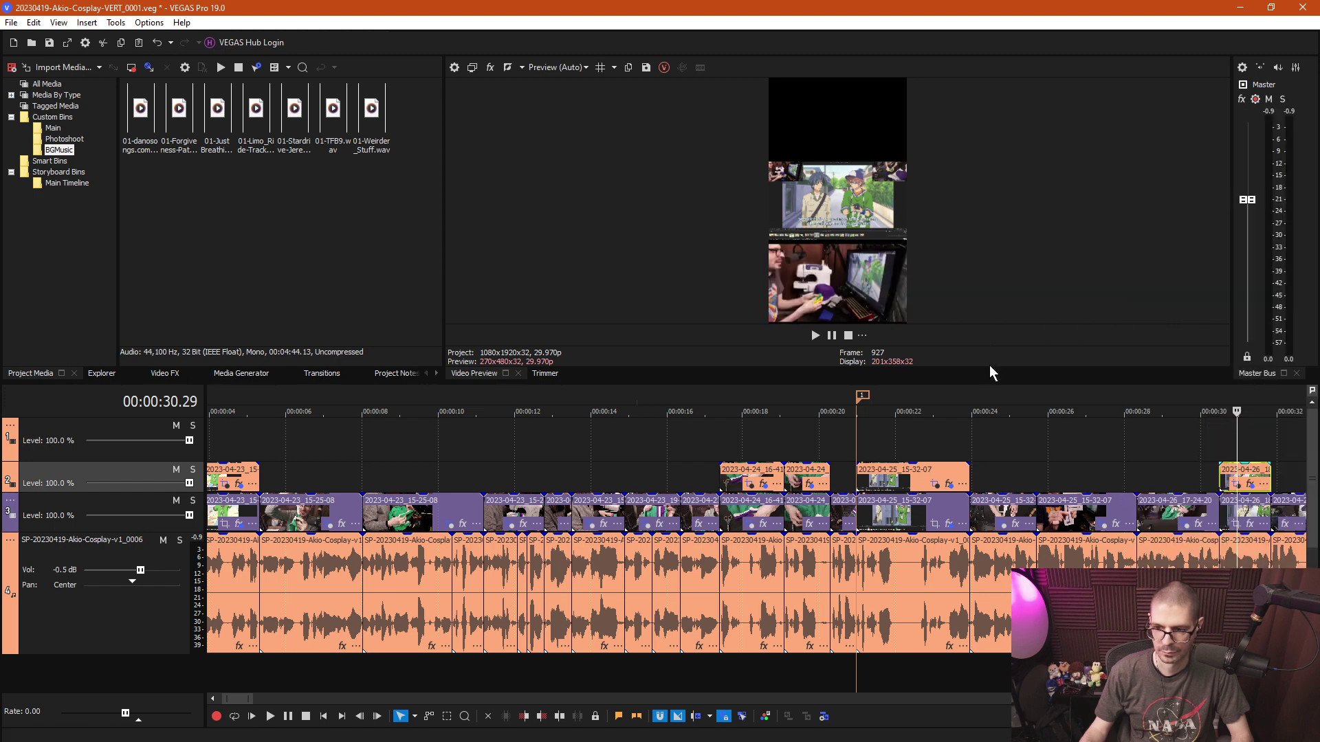
# Copy the event attributes of the track 3 clip beneath the 2023-04-24_16-41-02 overlay onto the first 2023-04-26_18-14-22 clip on track 3.
pyautogui.click(748, 517)
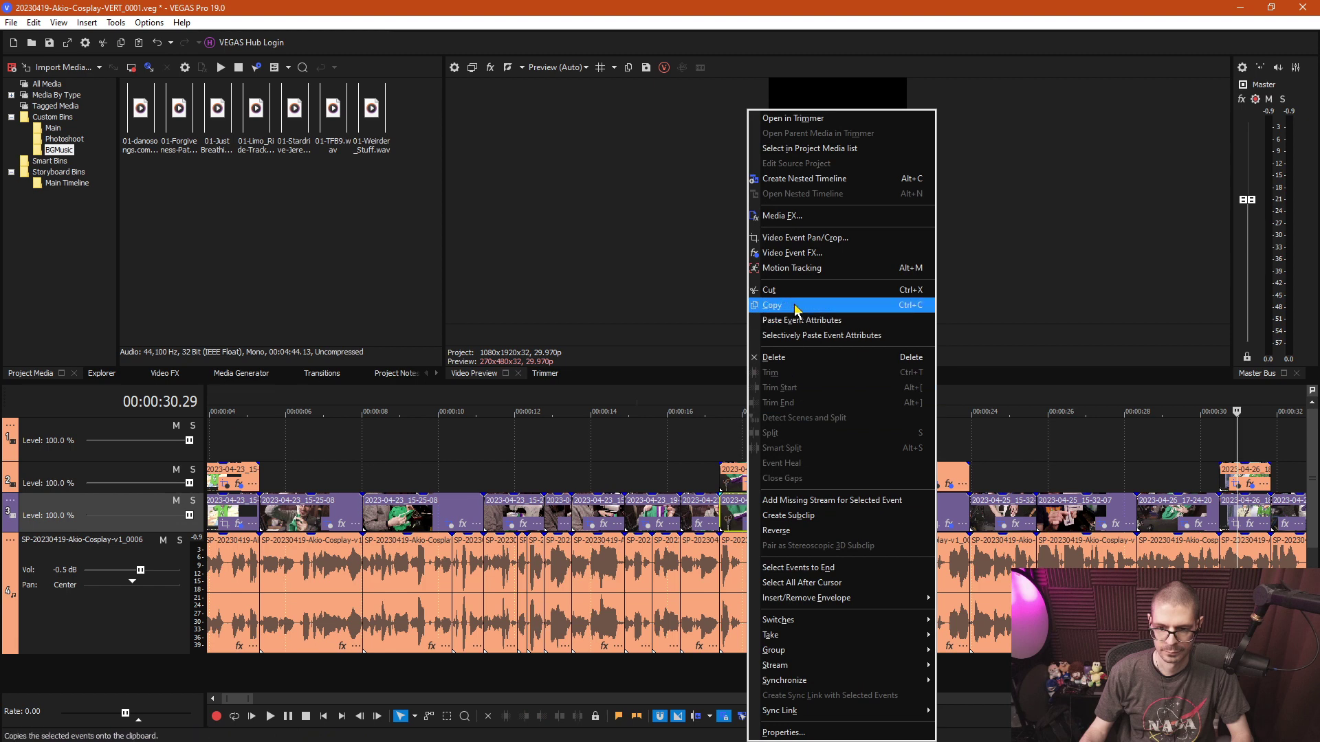
pyautogui.click(771, 304)
pyautogui.rightClick(1244, 511)
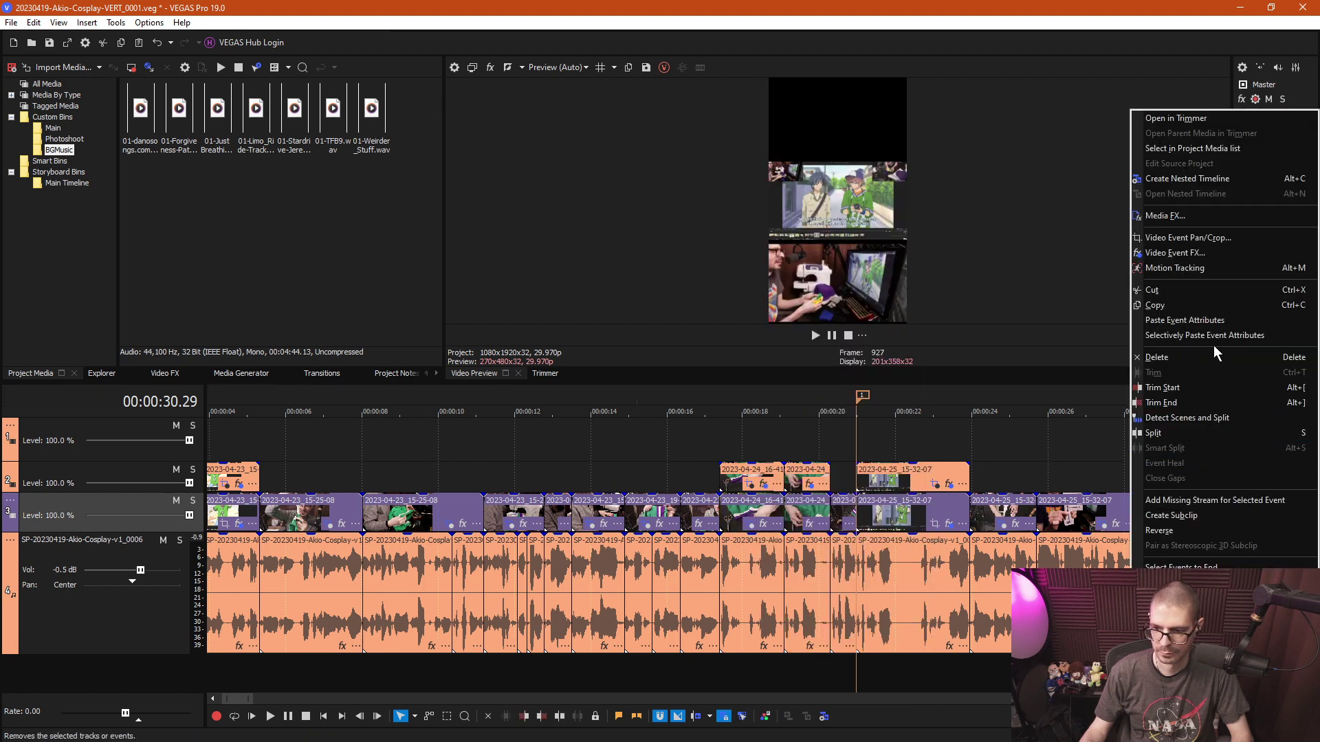
pyautogui.click(1187, 323)
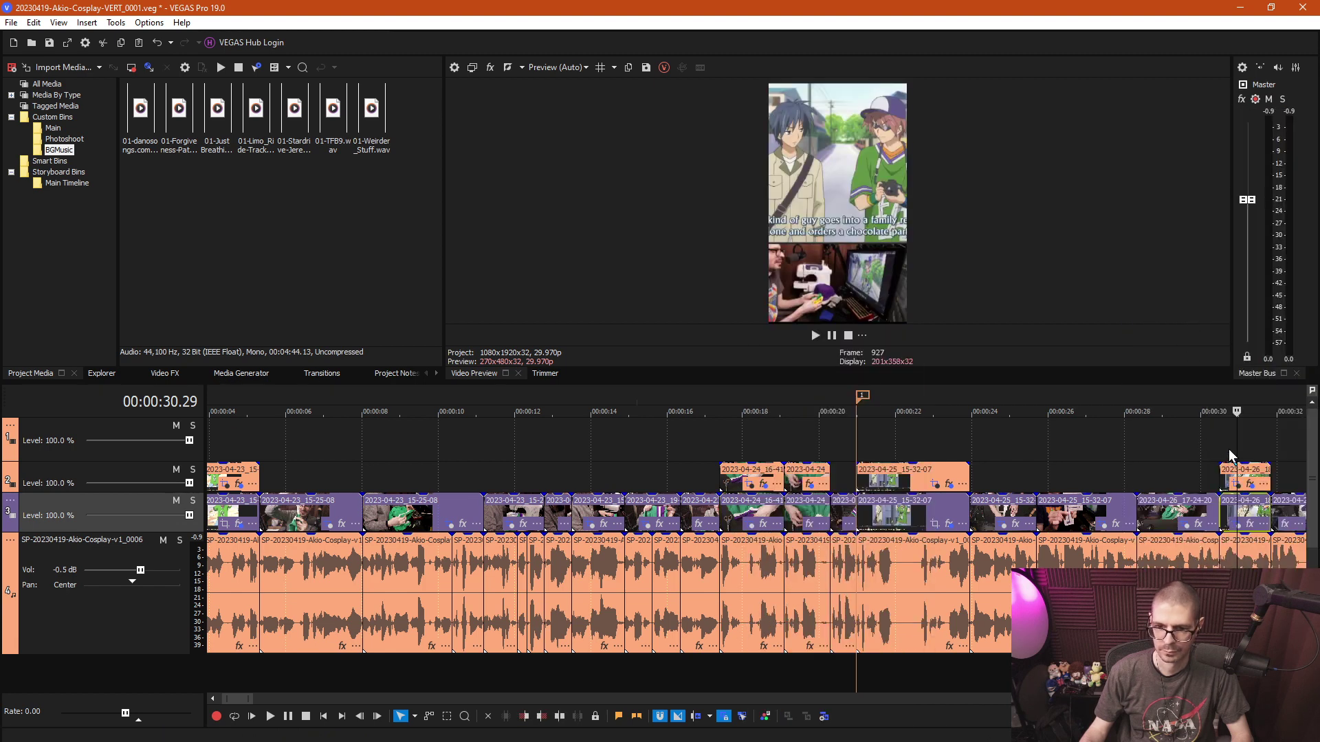
# Shift the crop of the first 2023-04-26_18-14-22 clip on track 3 to X center 1,145.0 and Y center 684.6, framing the character in green.
pyautogui.click(1247, 447)
pyautogui.scroll(4, 1095, 447)
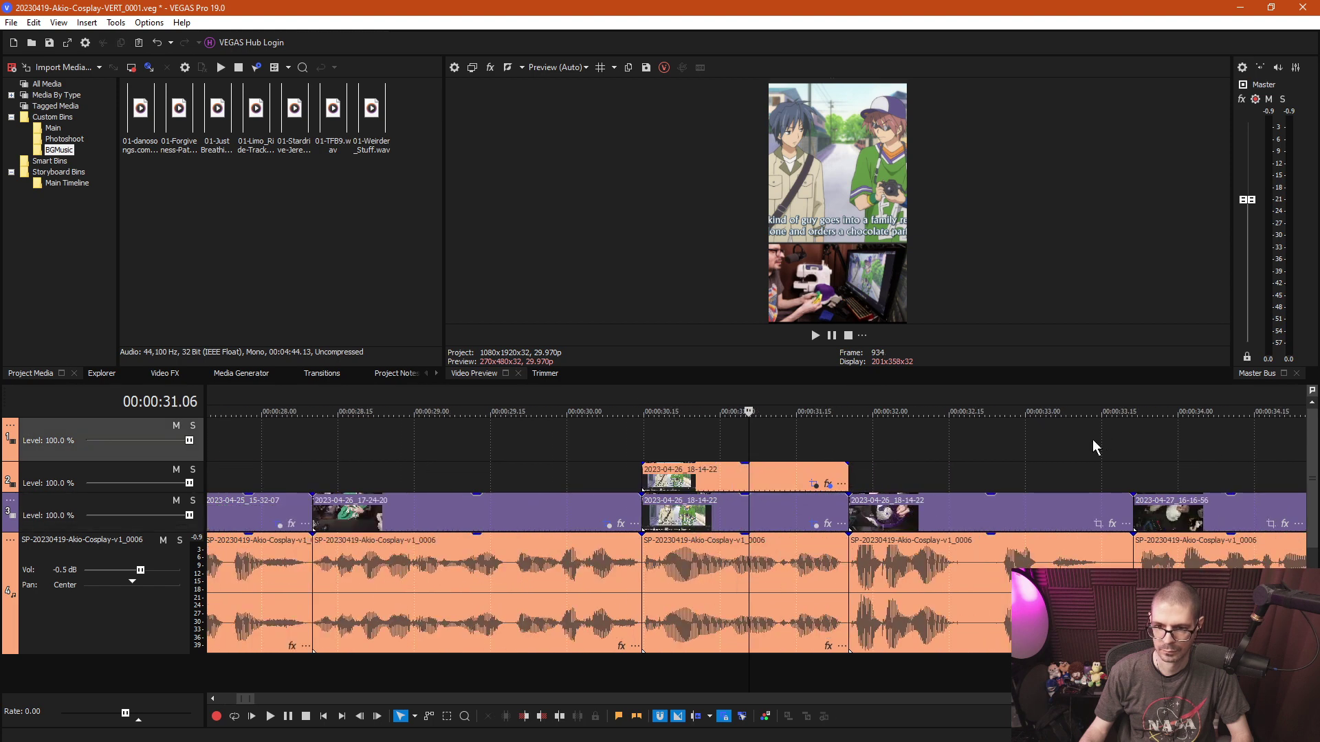
pyautogui.scroll(3, 1031, 450)
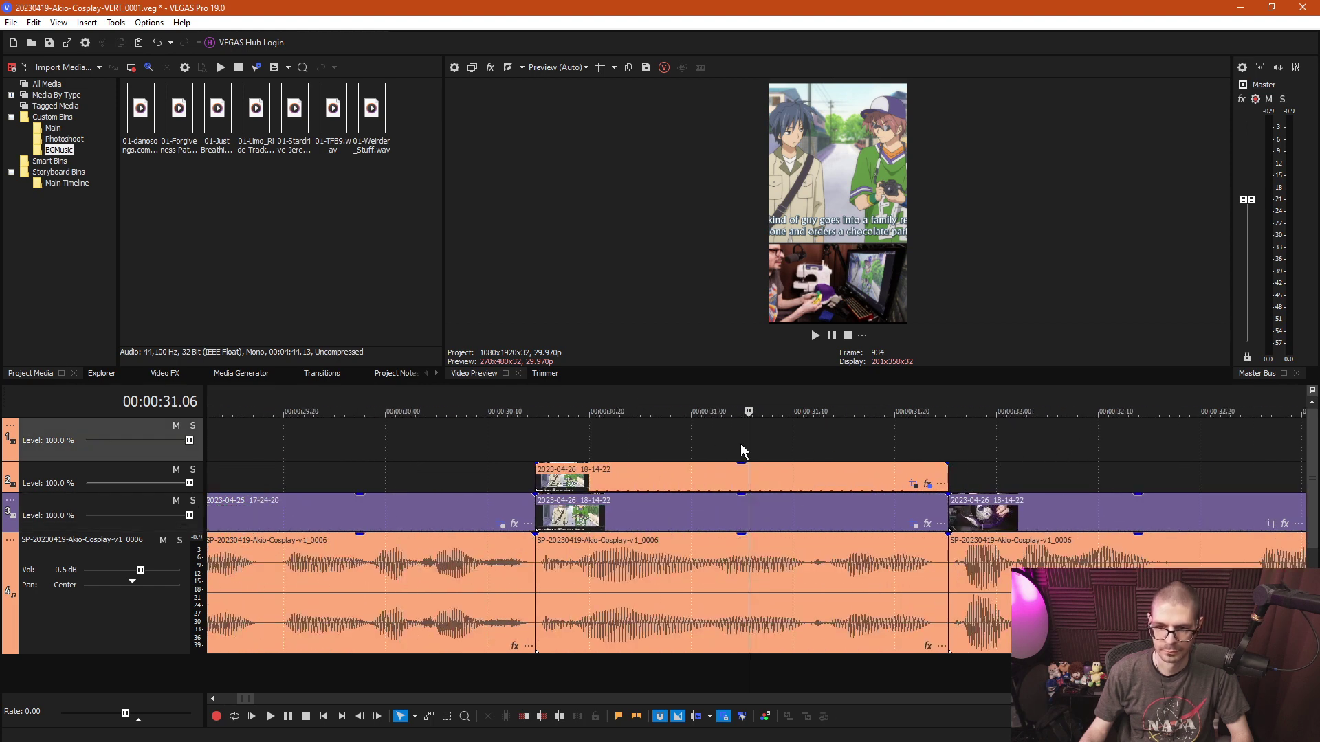
pyautogui.click(815, 442)
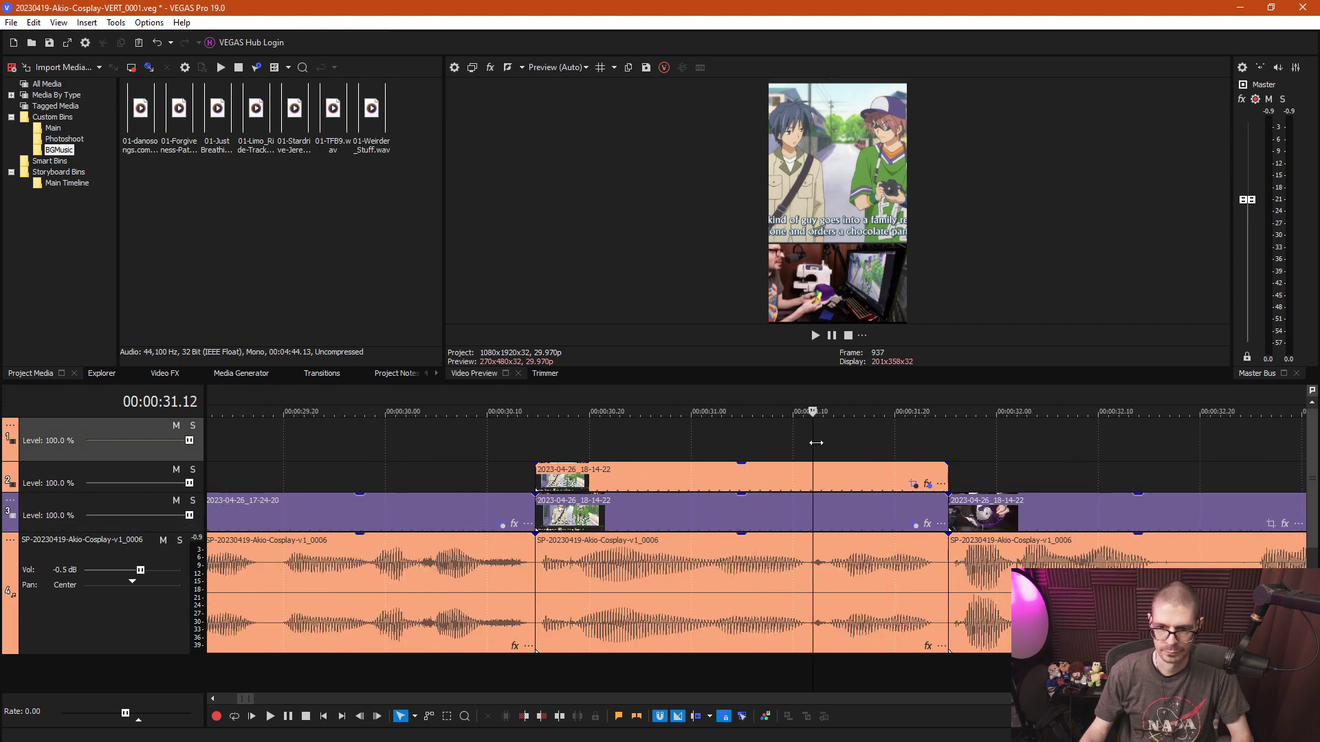
pyautogui.click(830, 437)
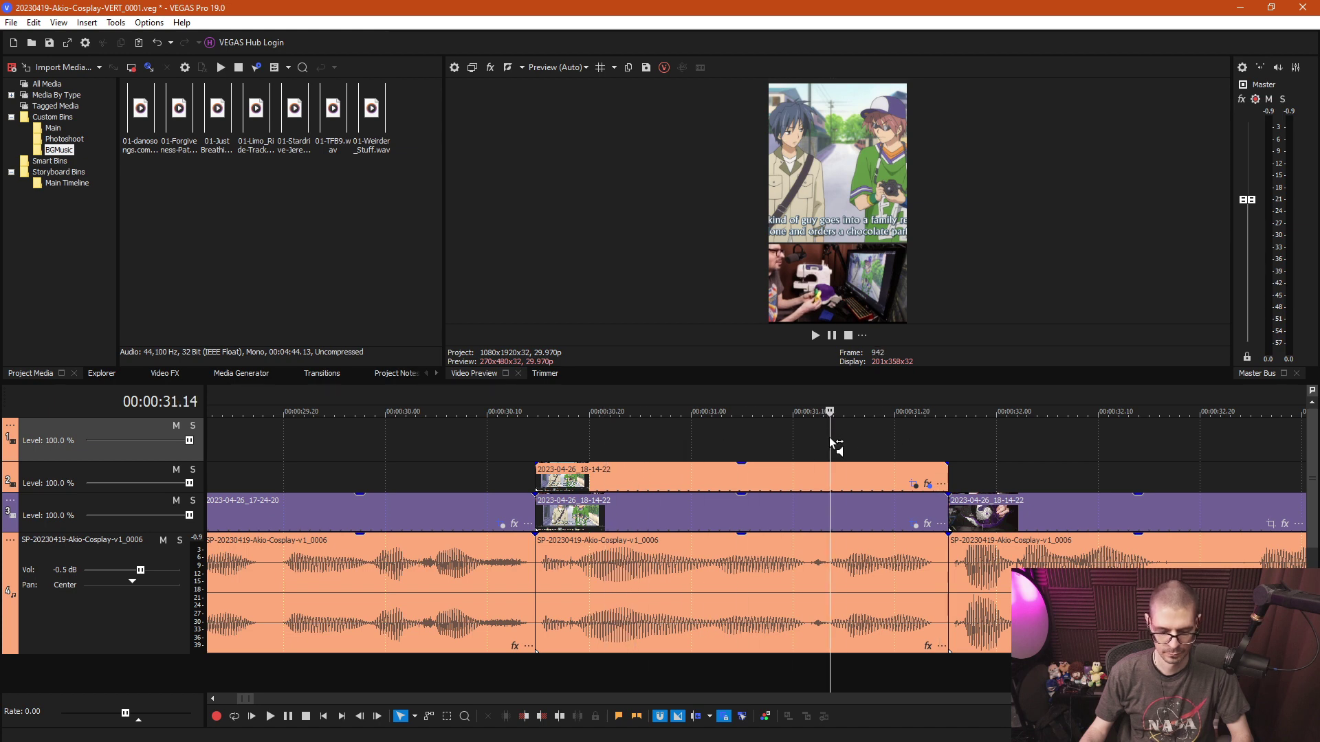
pyautogui.click(912, 484)
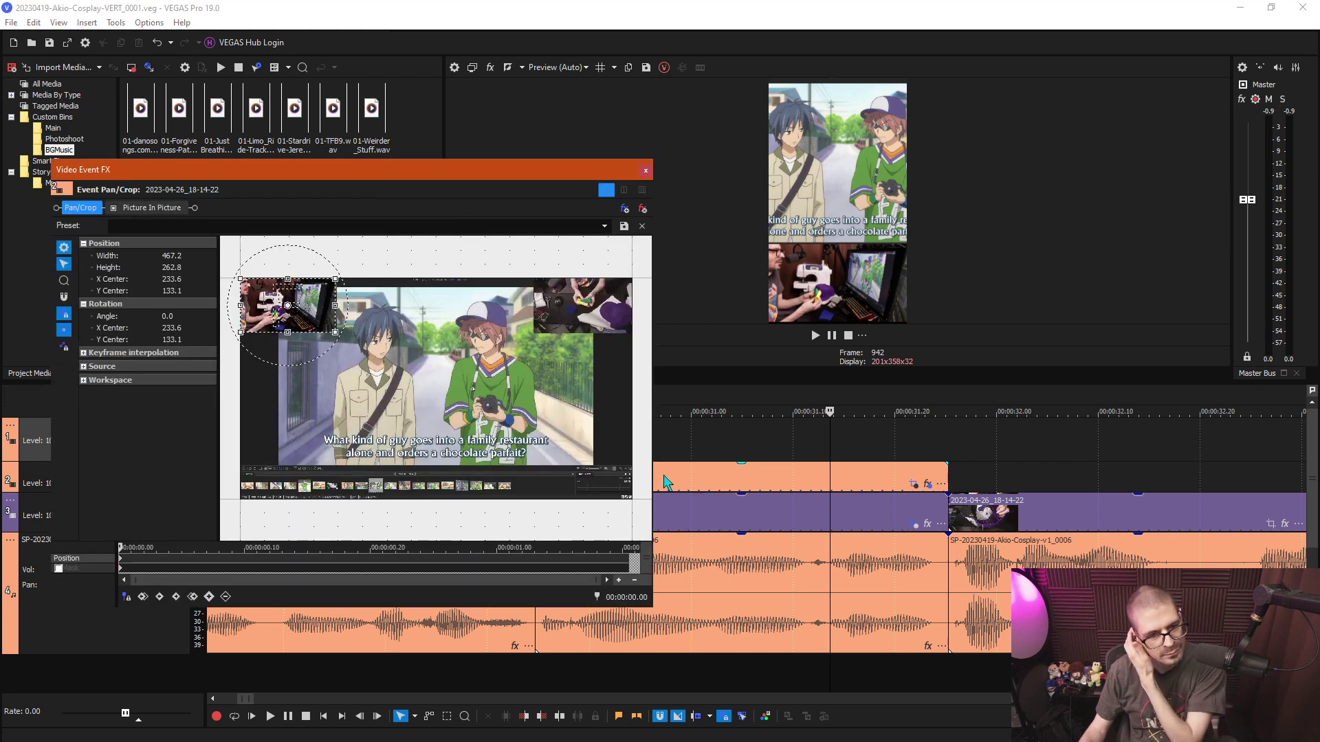
pyautogui.click(645, 171)
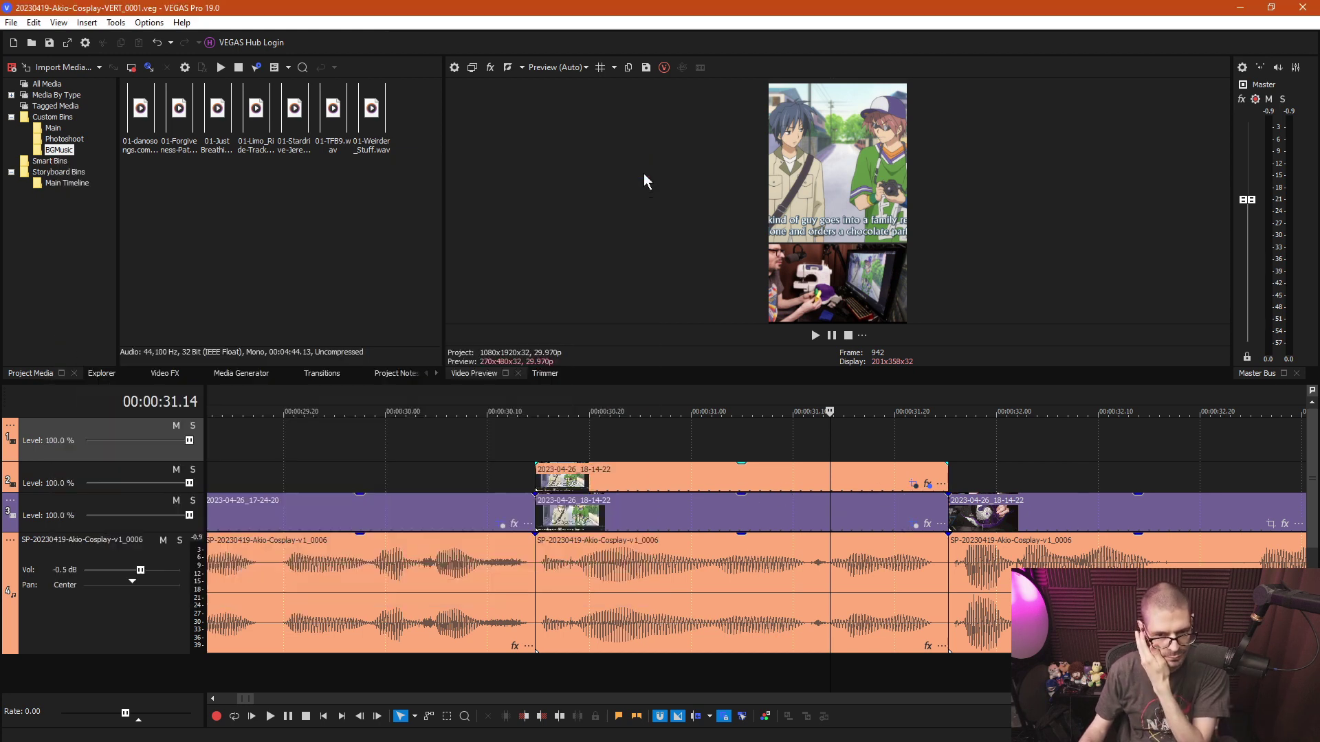
pyautogui.click(914, 525)
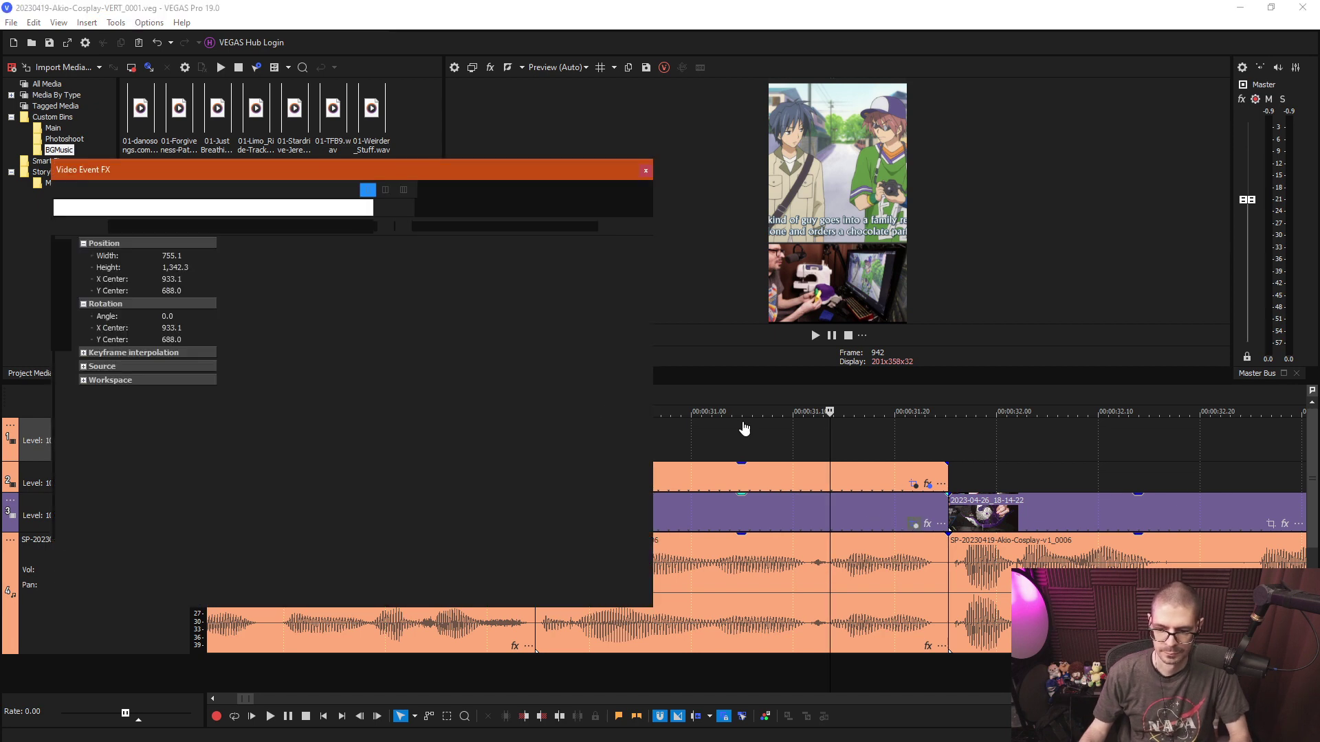
pyautogui.moveTo(494, 405); pyautogui.dragTo(485, 402)
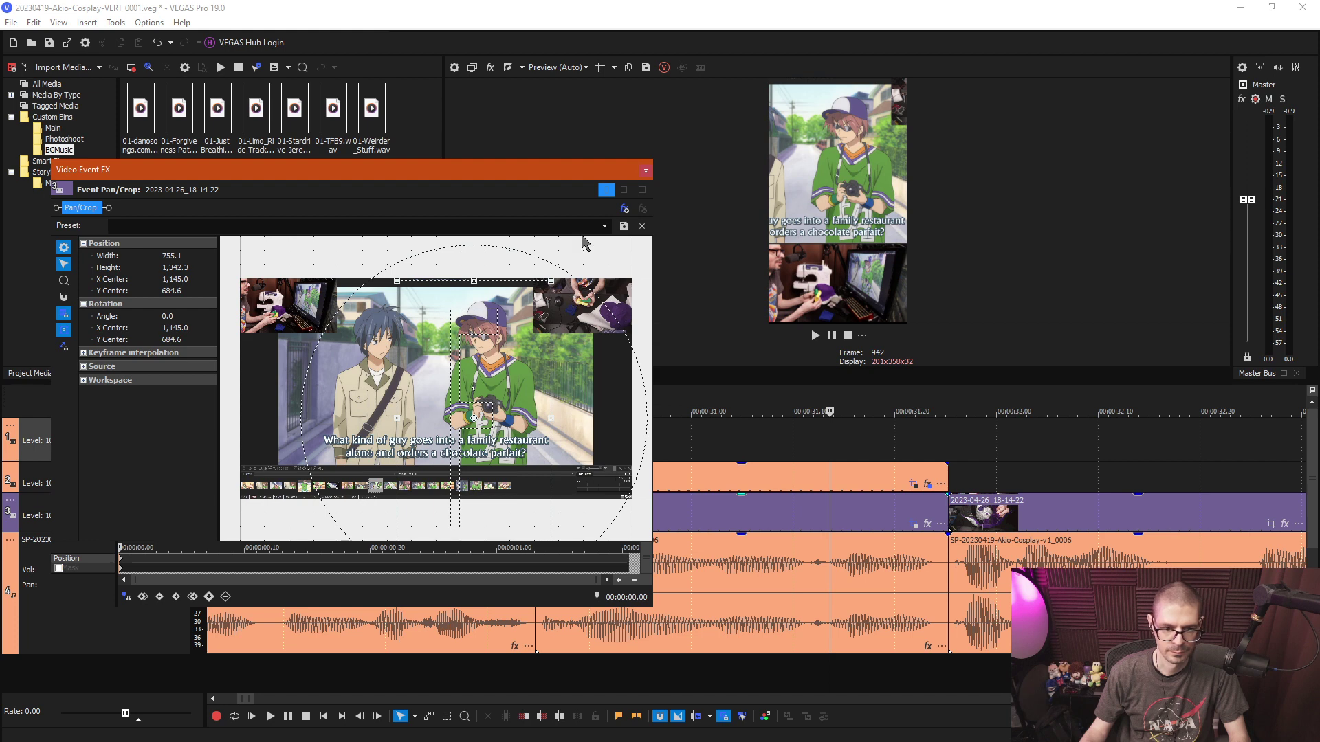
pyautogui.click(646, 169)
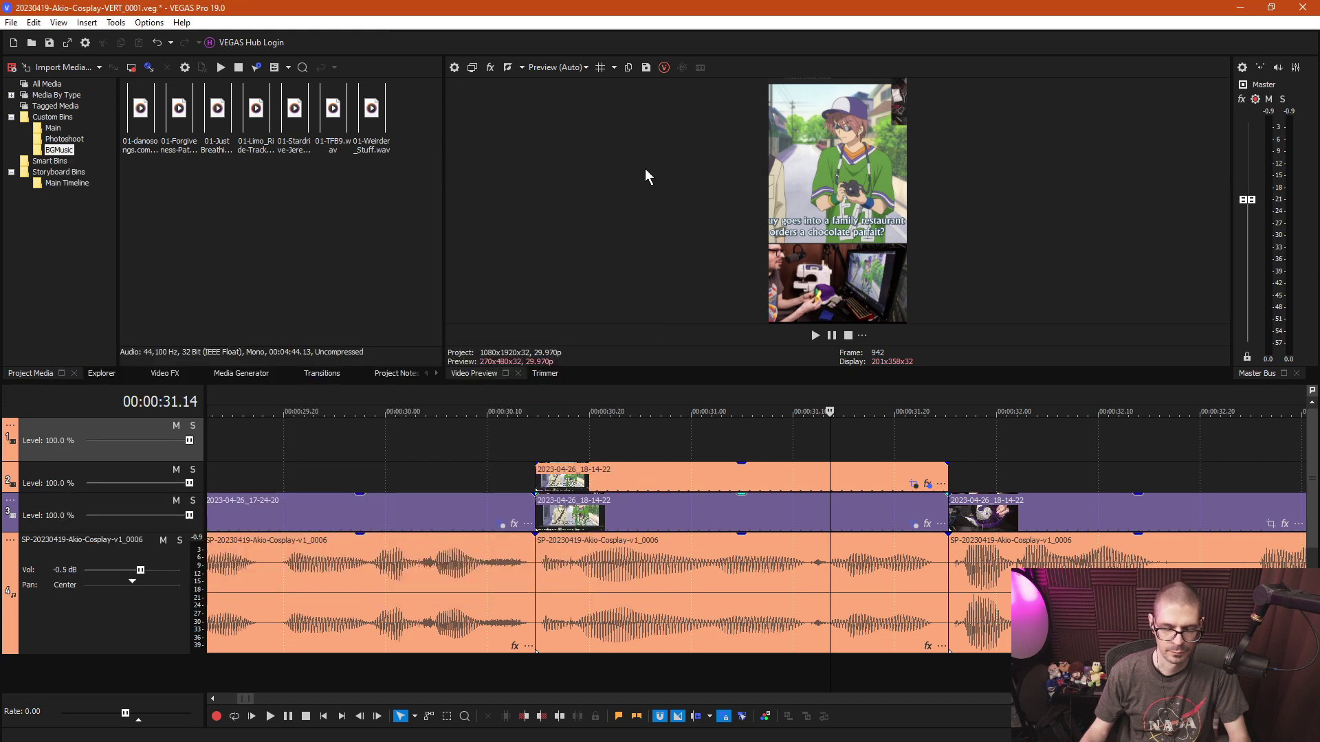
# Move the crop of the 2023-04-26_18-14-22 overlay on track 2 onto the overhead camera inset, at X center 1,683.1 and Y center 133.1.
pyautogui.click(764, 476)
pyautogui.click(821, 512)
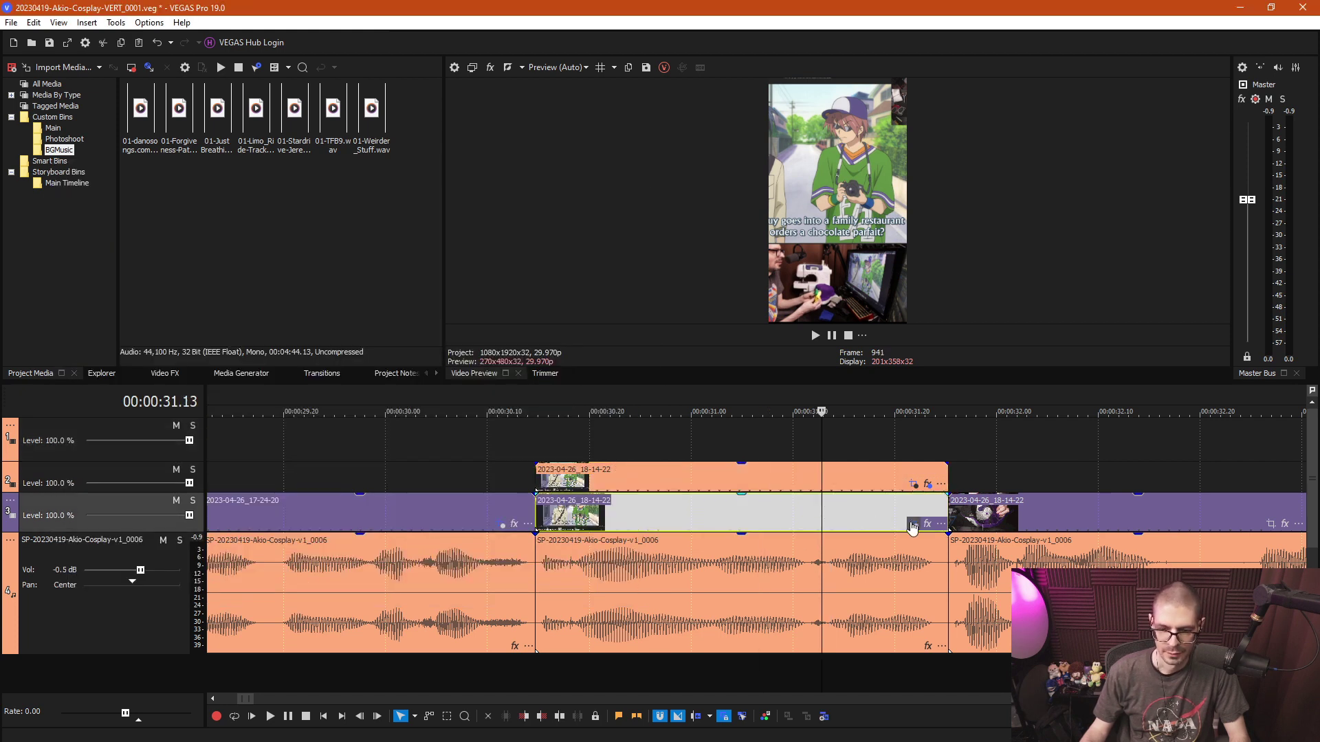
pyautogui.click(913, 486)
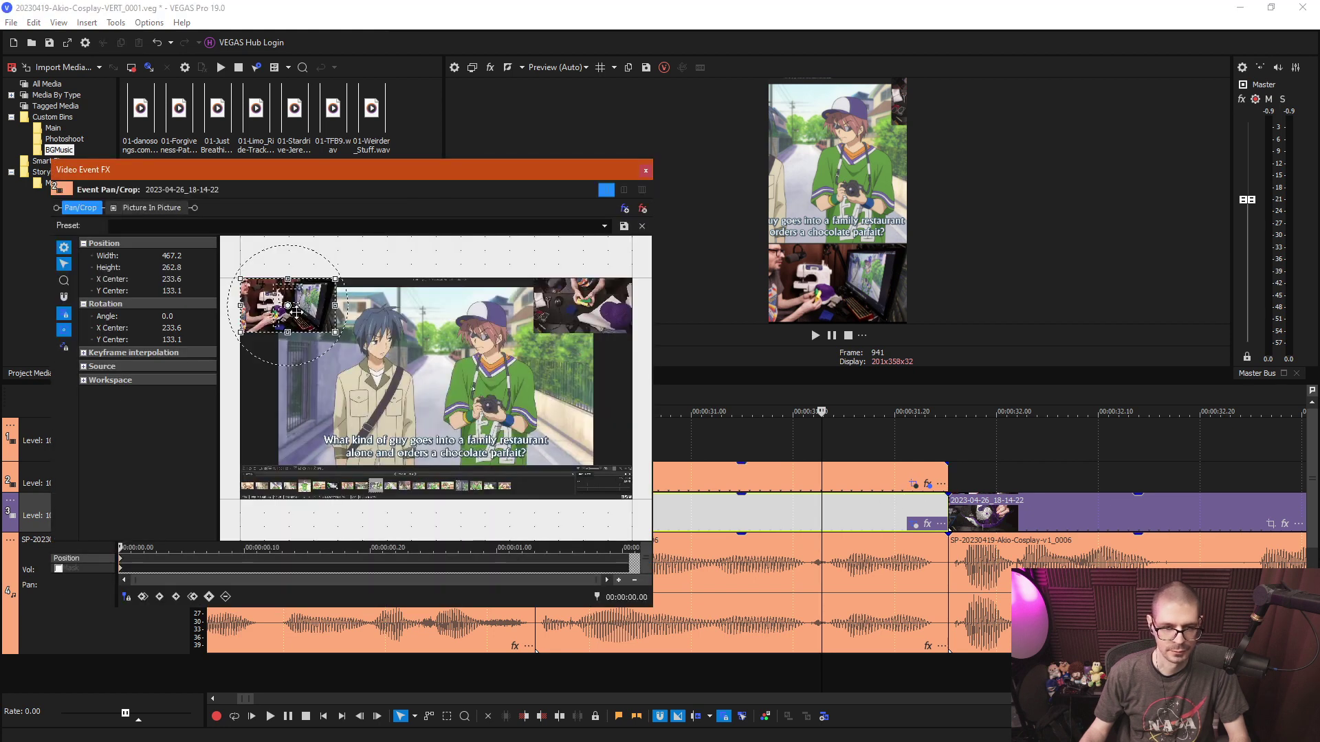
pyautogui.moveTo(296, 311); pyautogui.dragTo(601, 318)
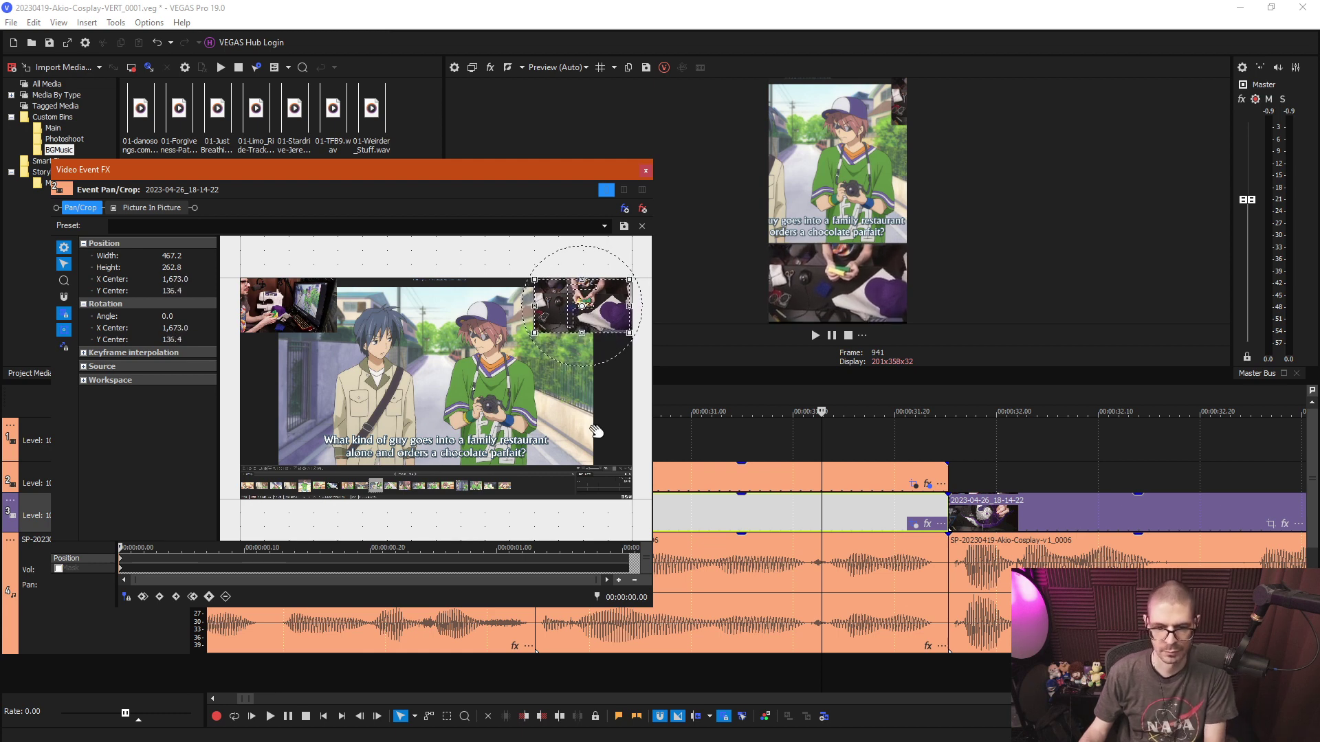
pyautogui.moveTo(593, 422); pyautogui.dragTo(594, 423)
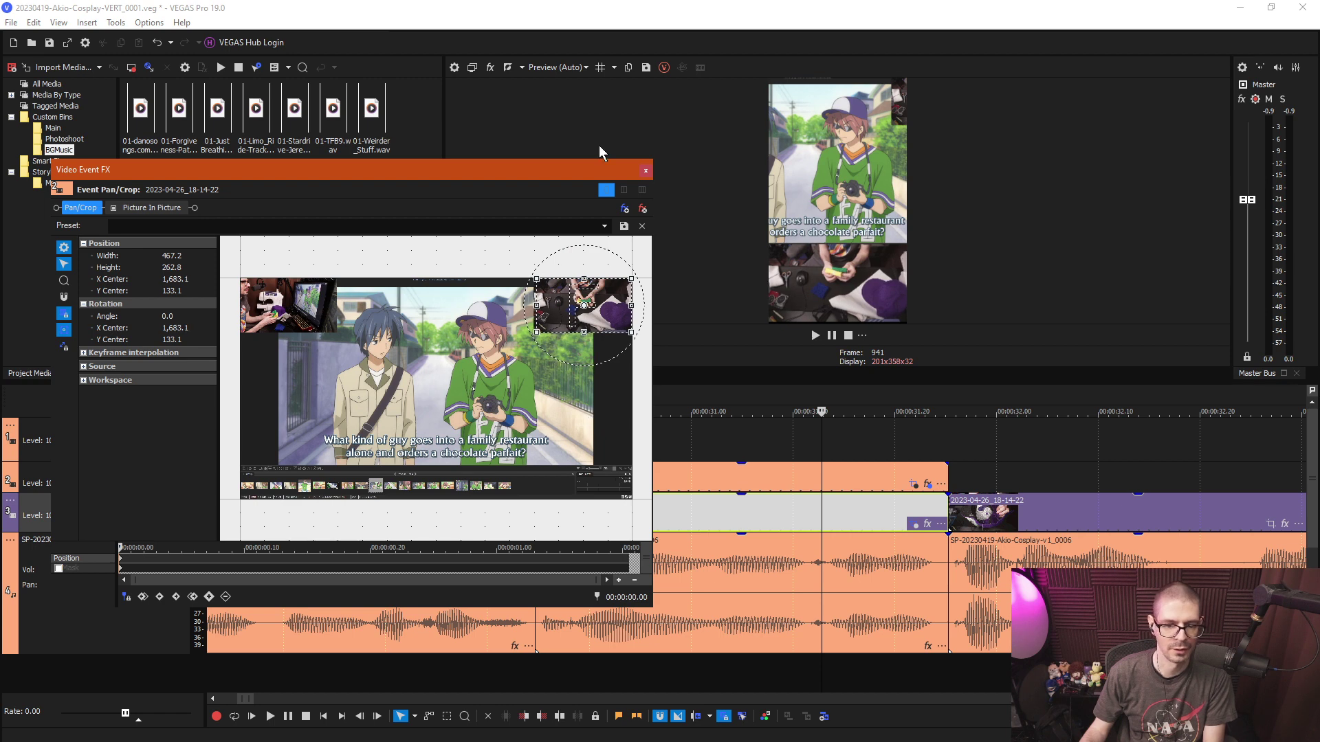
pyautogui.click(644, 171)
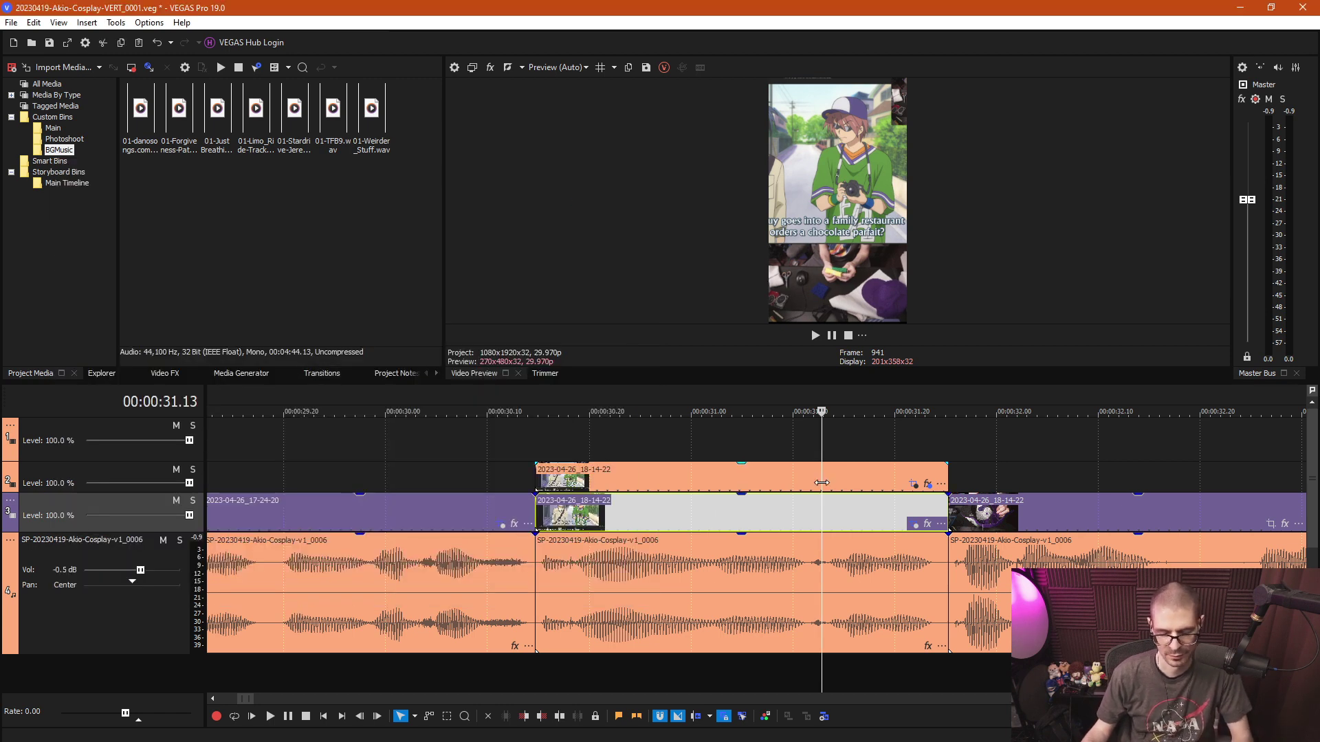
# Crop the second 2023-04-26_18-14-22 clip on track 3 to the output aspect and shift the crop to X center 933.1.
pyautogui.click(976, 451)
pyautogui.press('space')
pyautogui.scroll(-3, 878, 531)
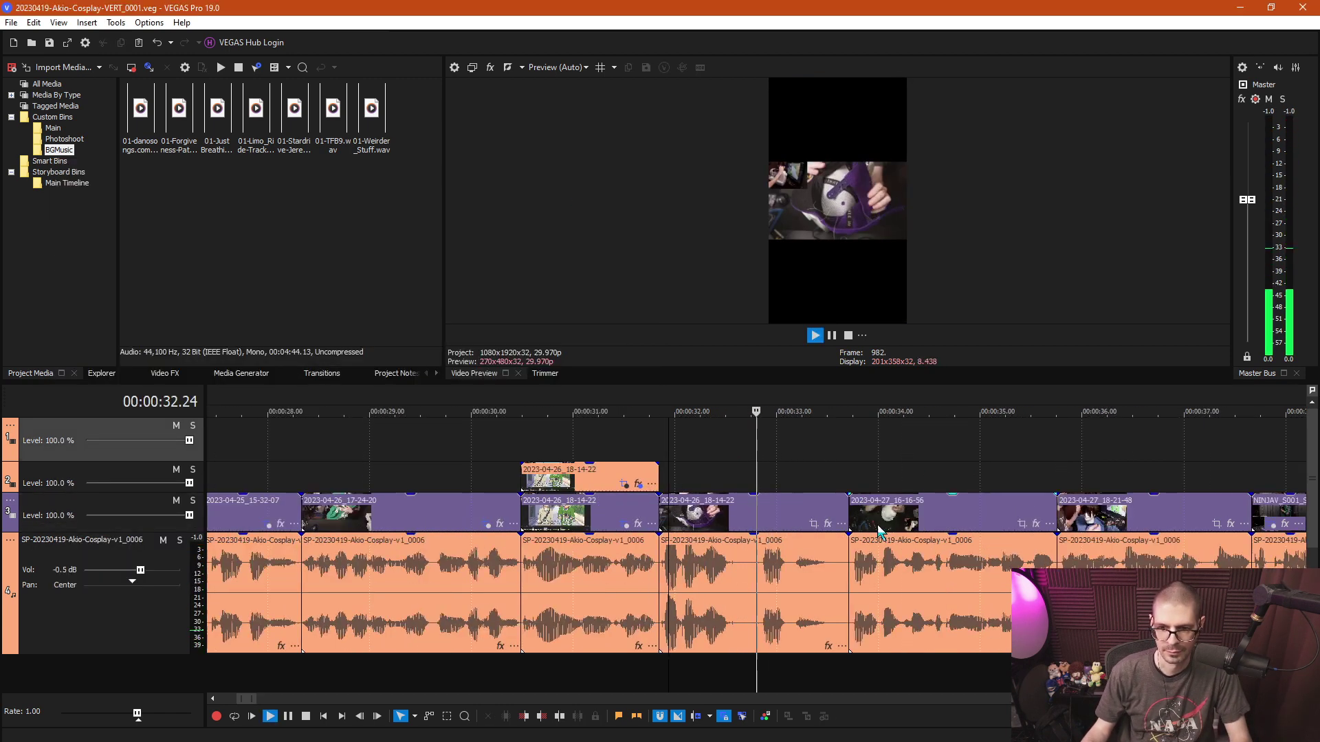
pyautogui.click(827, 524)
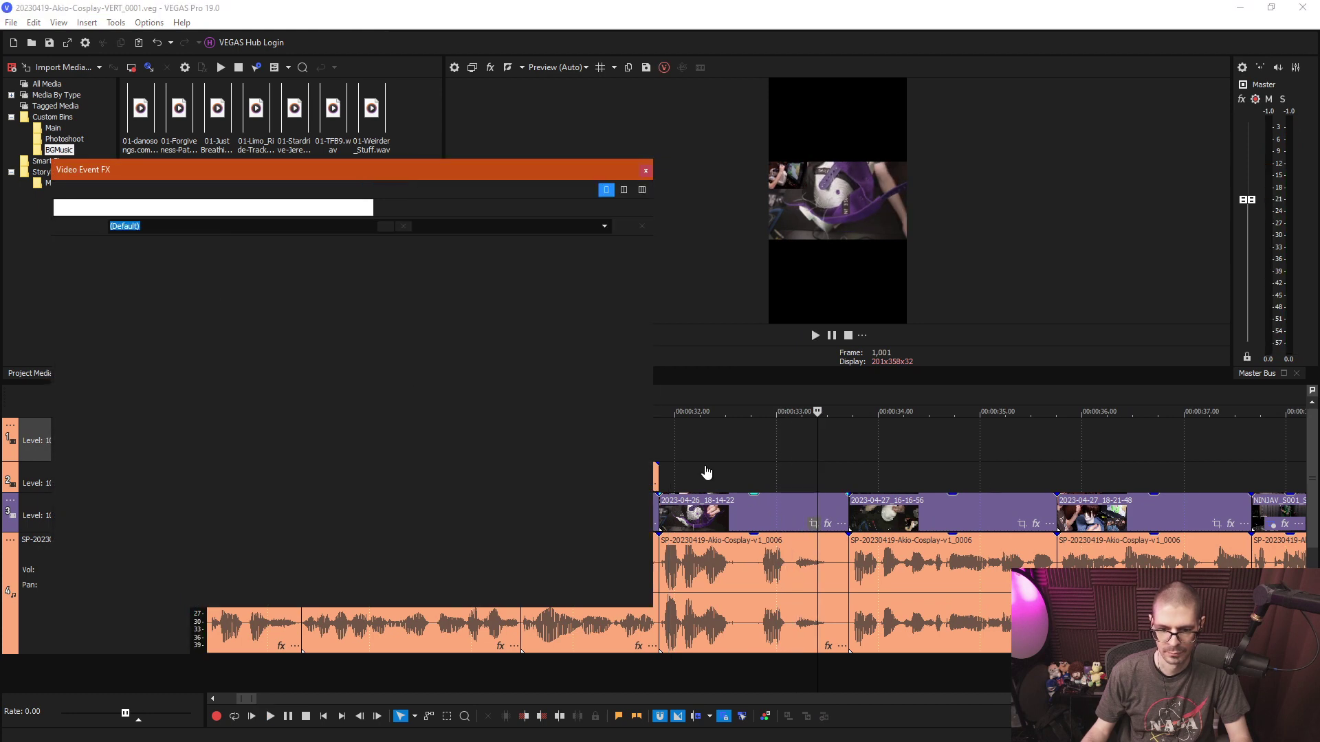
pyautogui.rightClick(399, 396)
pyautogui.click(466, 472)
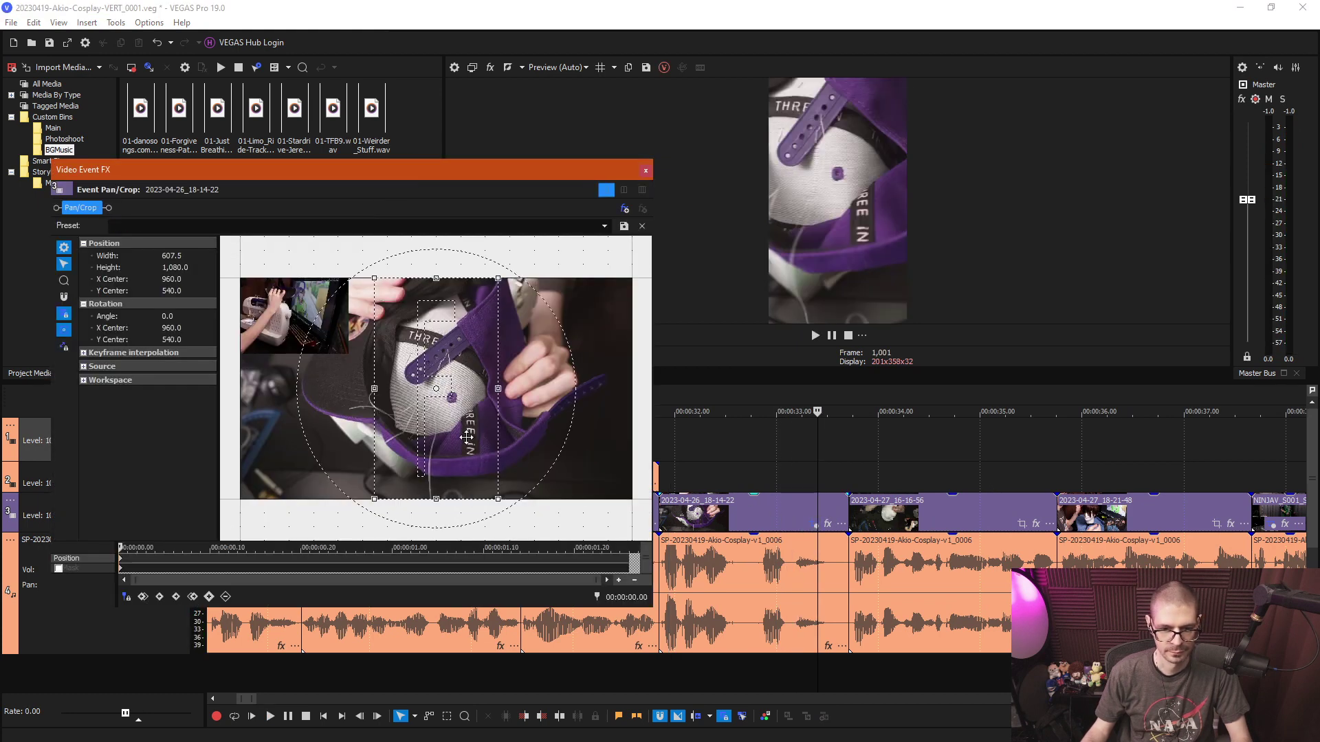
pyautogui.moveTo(455, 421); pyautogui.dragTo(454, 421)
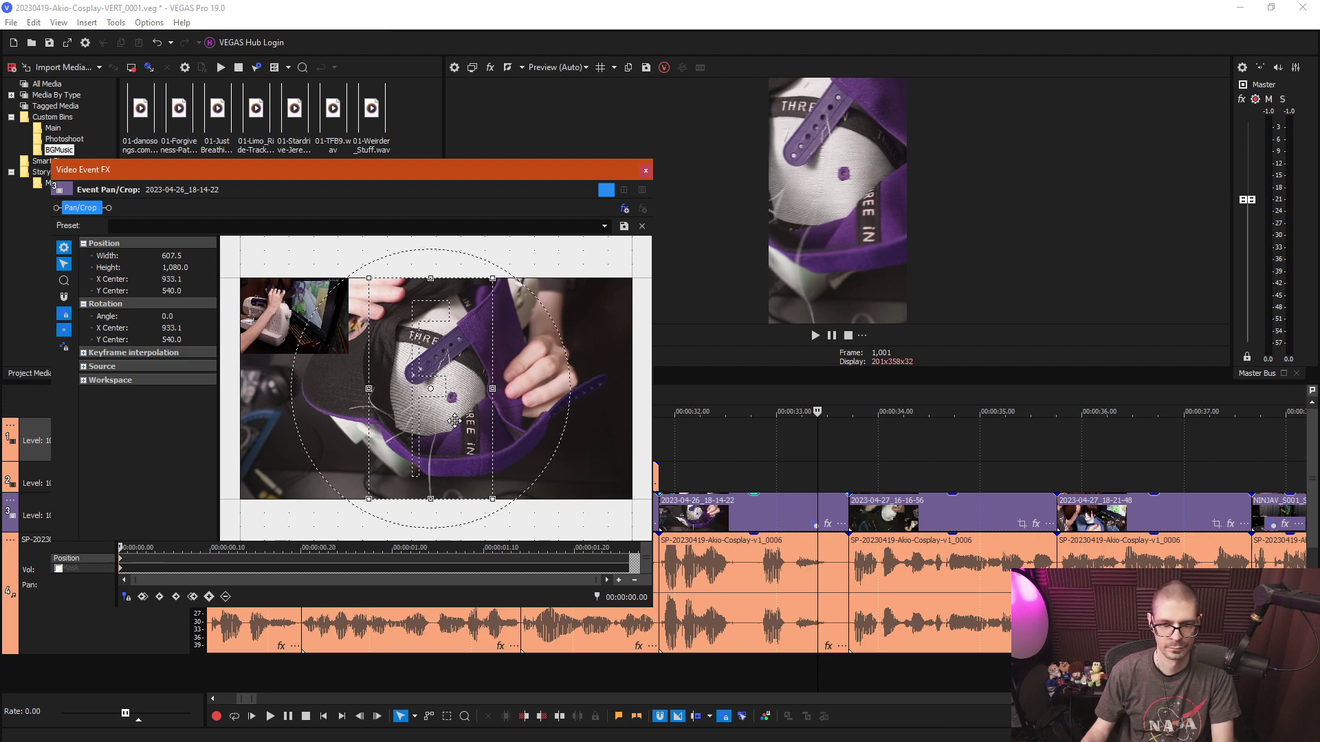
pyautogui.click(644, 170)
# Crop the 2023-04-27_16-16-56 clip to the output aspect and shift the crop to X center 1,057.5, keeping full height.
pyautogui.click(851, 471)
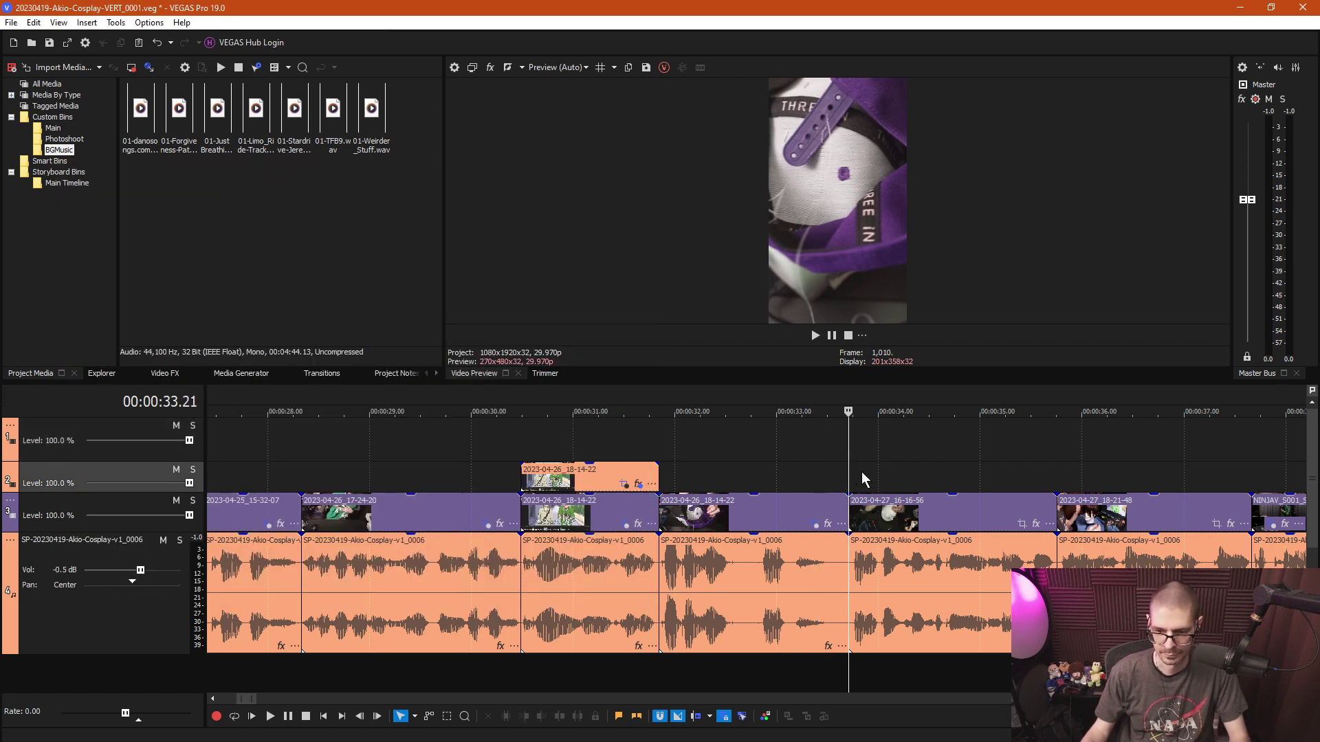
pyautogui.click(865, 474)
pyautogui.hscroll(2, 893, 485)
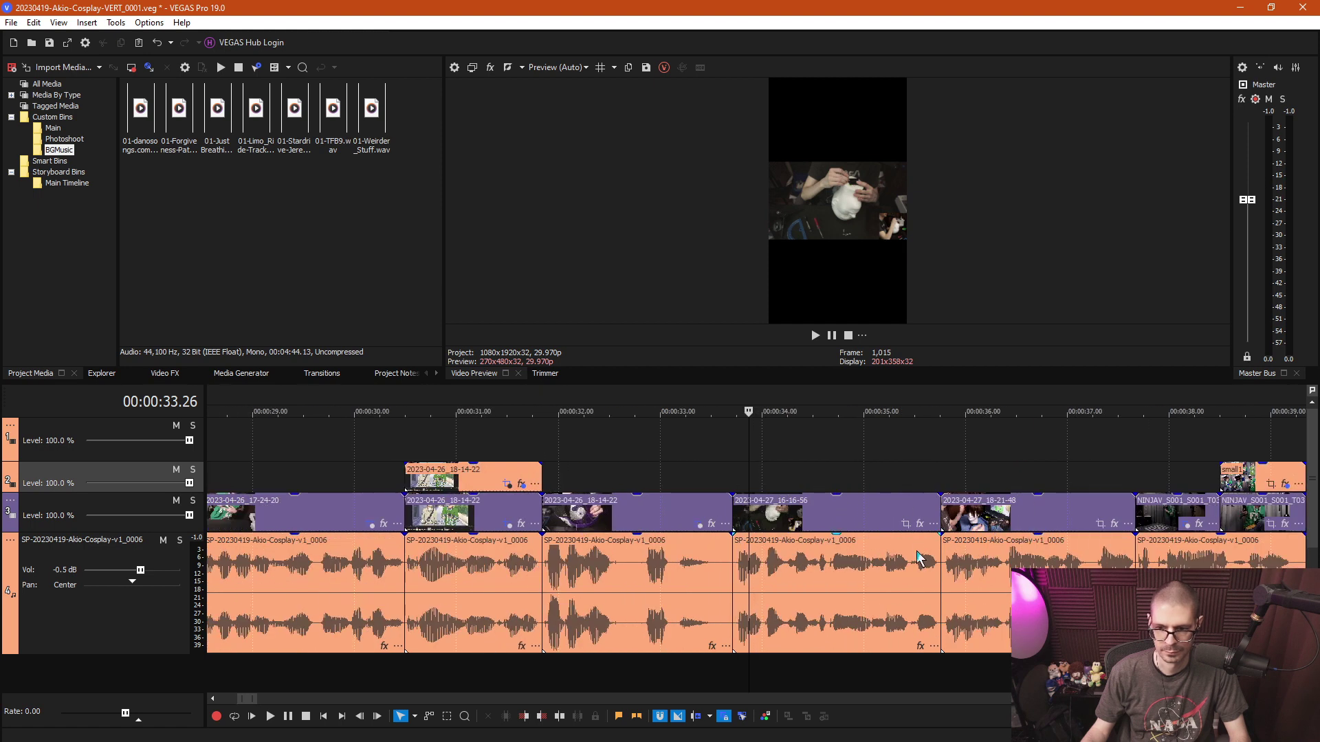
pyautogui.click(897, 517)
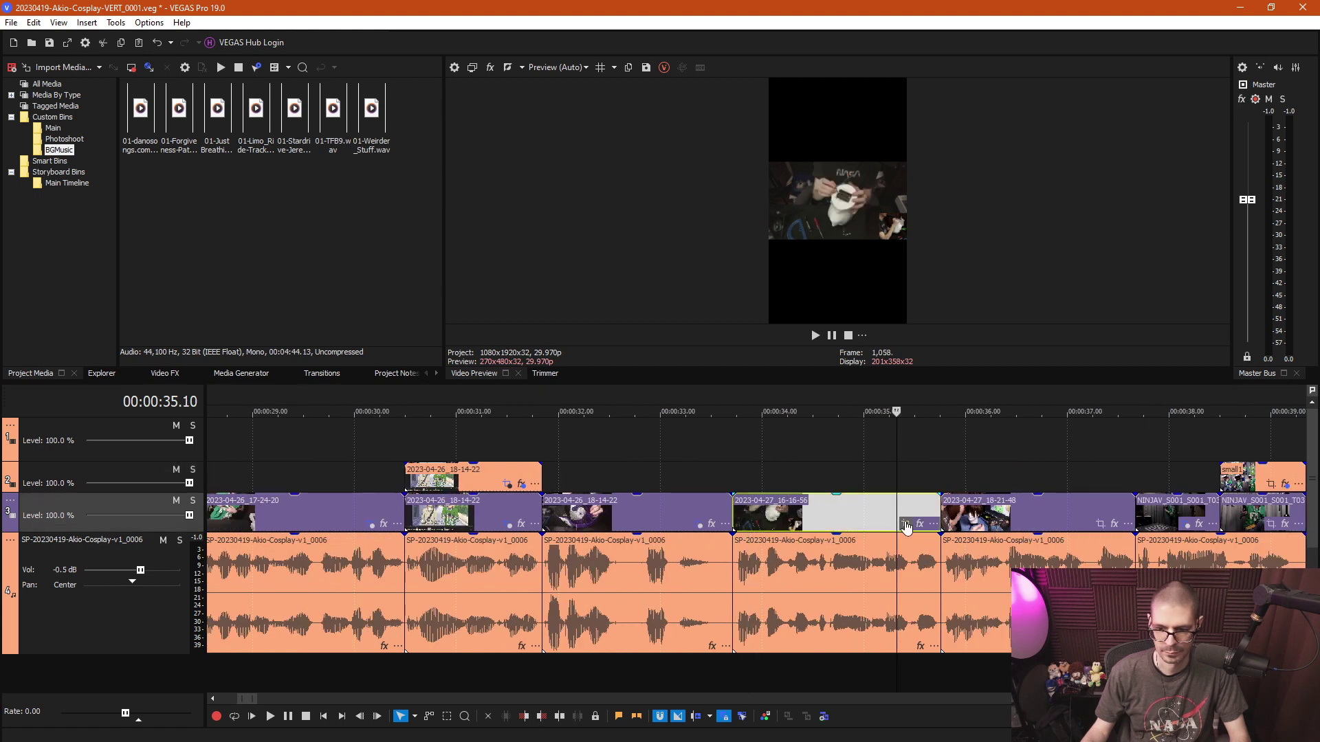
pyautogui.click(905, 524)
pyautogui.rightClick(408, 370)
pyautogui.click(474, 448)
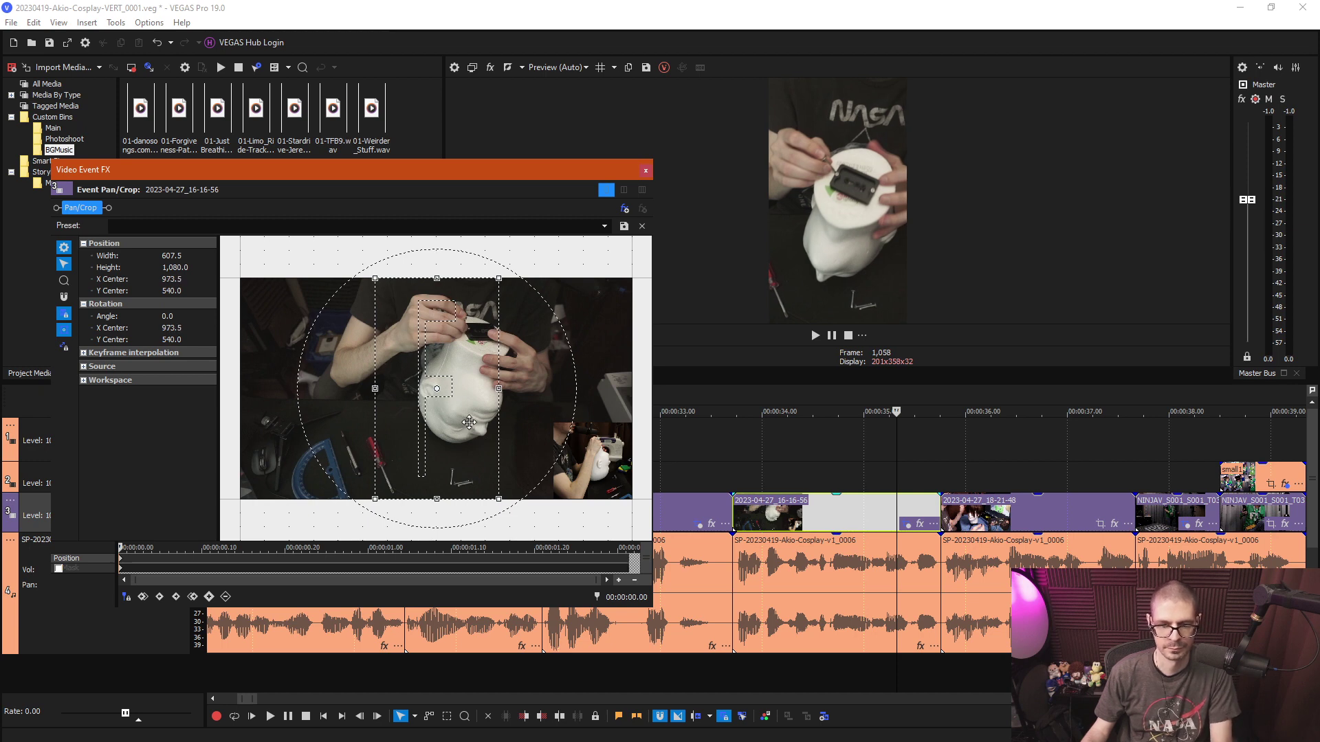
pyautogui.moveTo(470, 428); pyautogui.dragTo(470, 417)
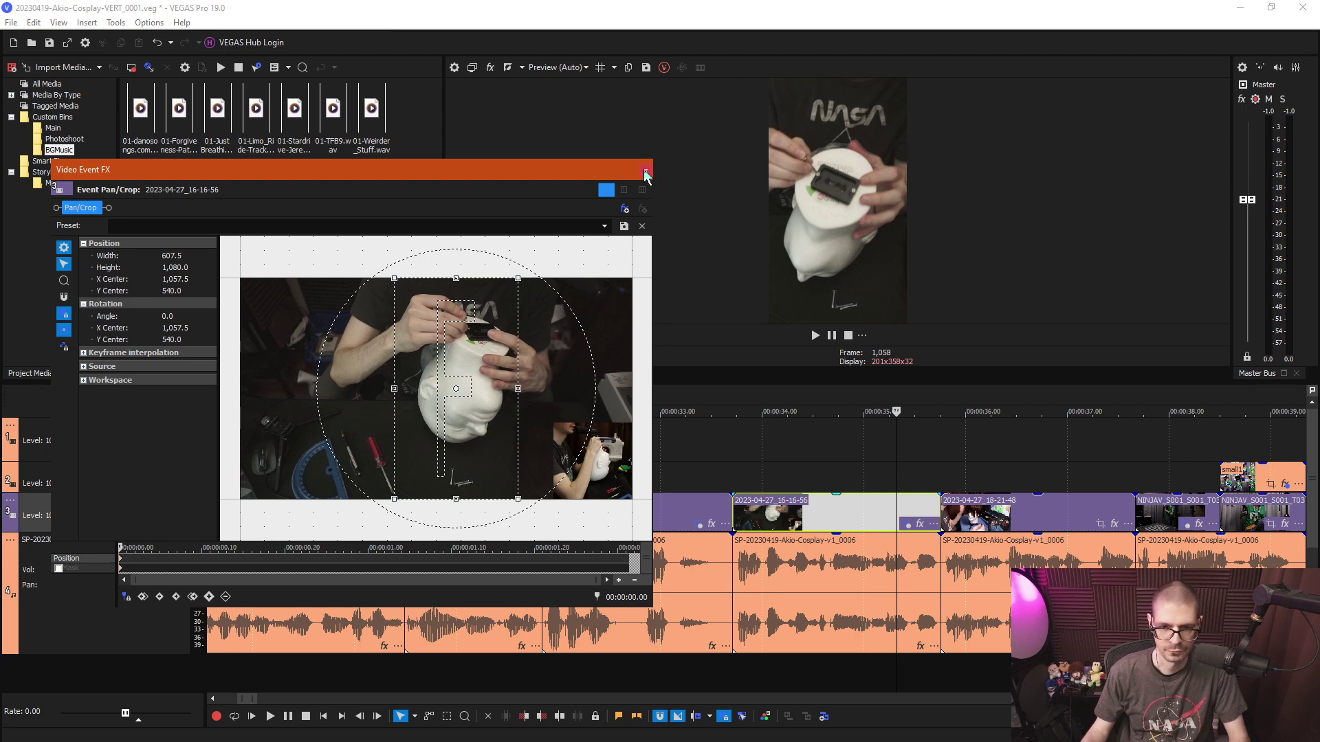
pyautogui.click(645, 171)
# Crop the 2023-04-27_18-21-48 clip to the output aspect and shift the crop slightly left around the wigged mannequin head.
pyautogui.click(962, 460)
pyautogui.scroll(3, 963, 481)
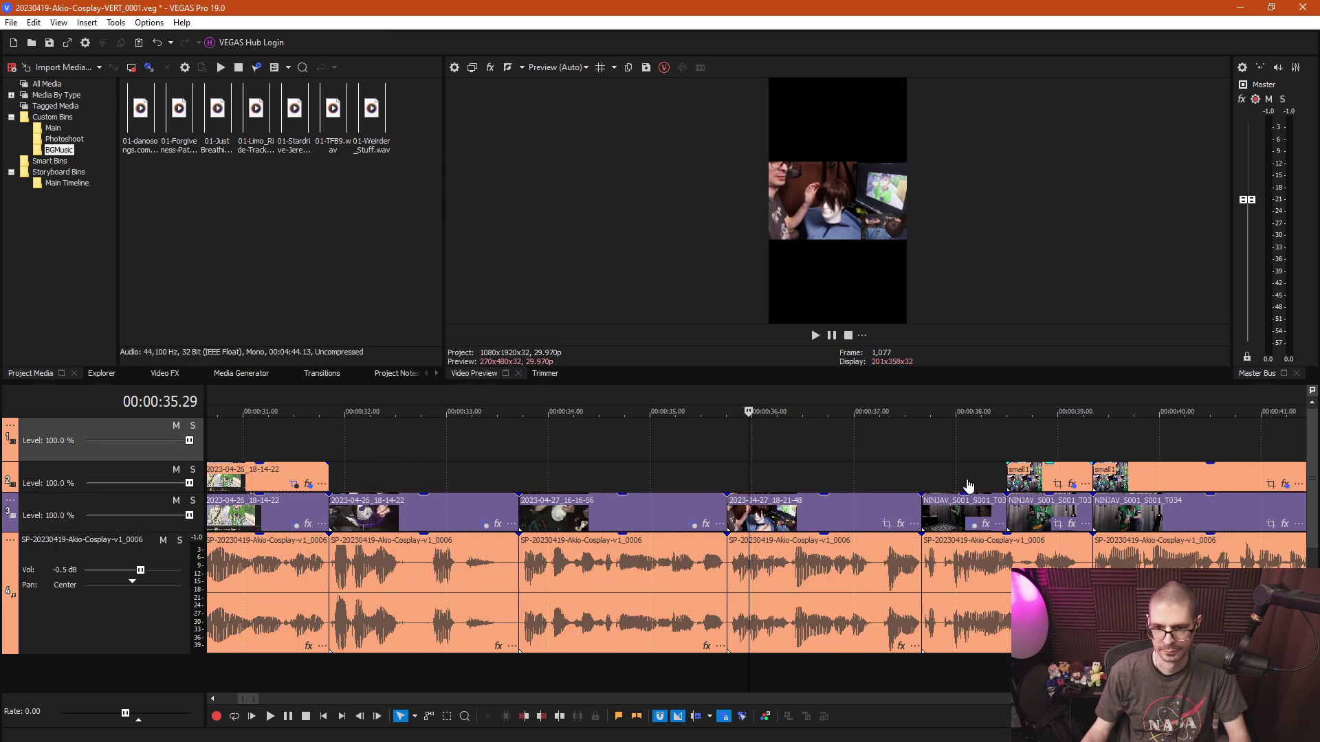
pyautogui.click(972, 523)
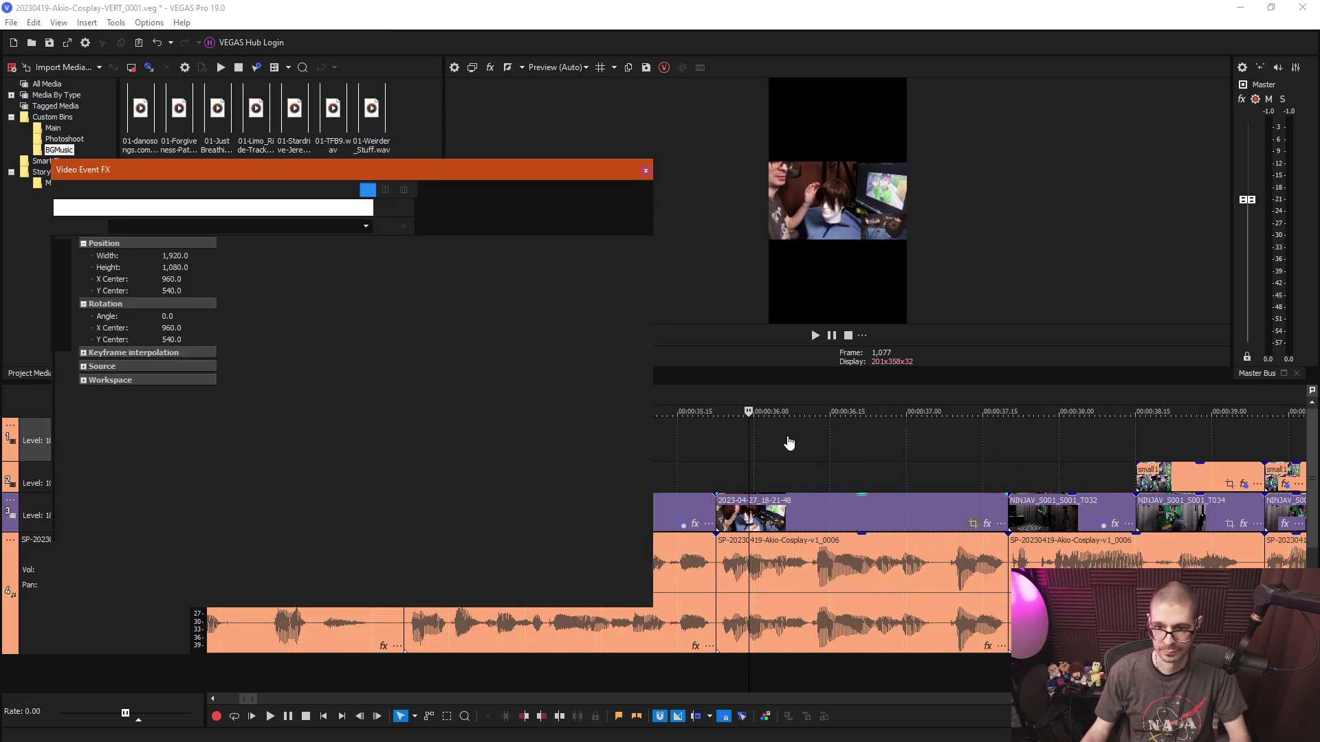
pyautogui.rightClick(470, 399)
pyautogui.click(520, 469)
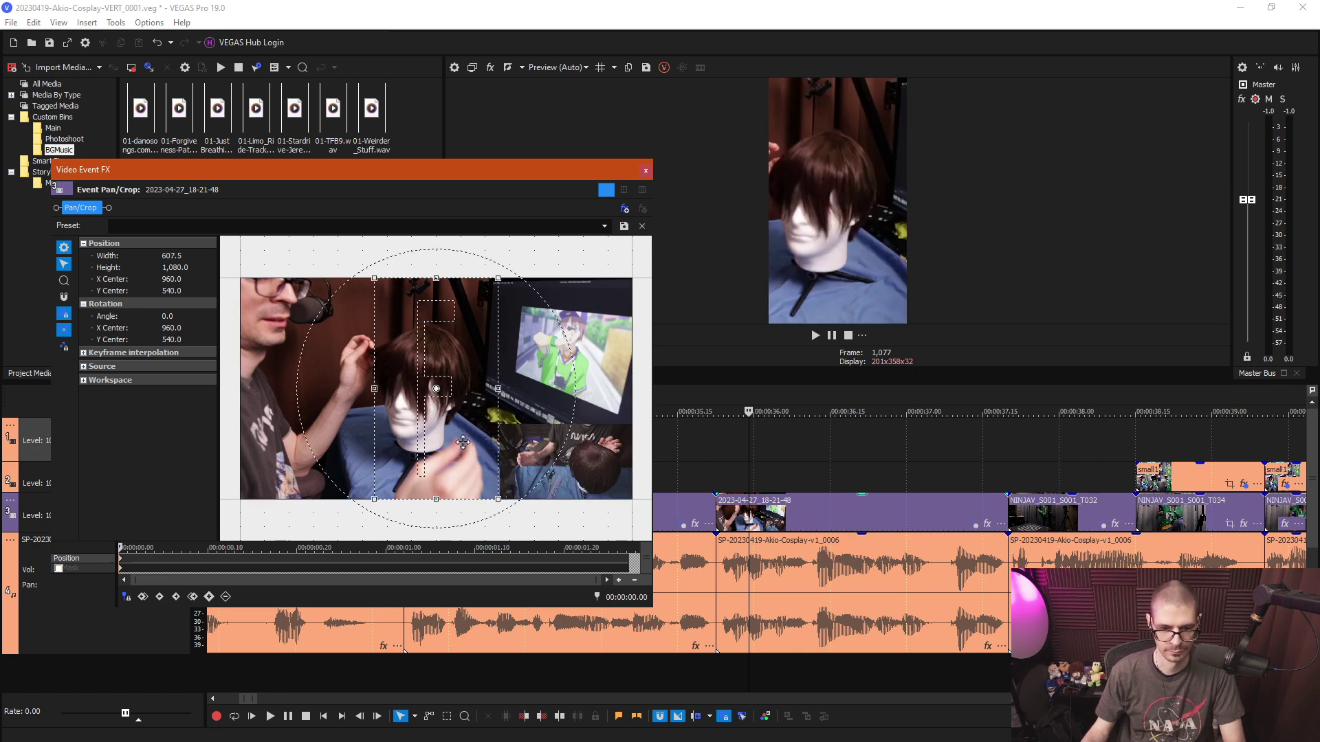
pyautogui.moveTo(463, 442); pyautogui.dragTo(450, 442)
pyautogui.click(643, 171)
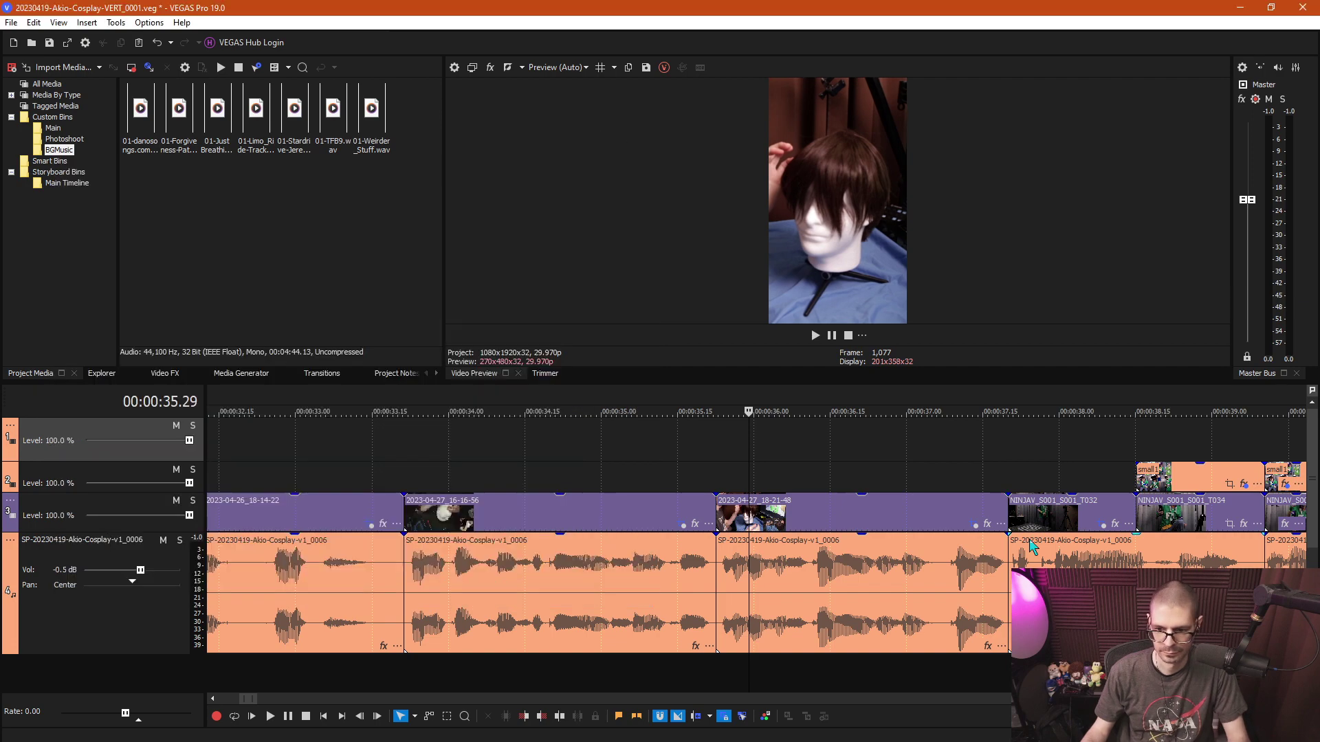
# Restore the full frame of the NINJAV_S001_S001_T032 clip, then crop it to the output aspect at X center 2,189.0.
pyautogui.click(1025, 476)
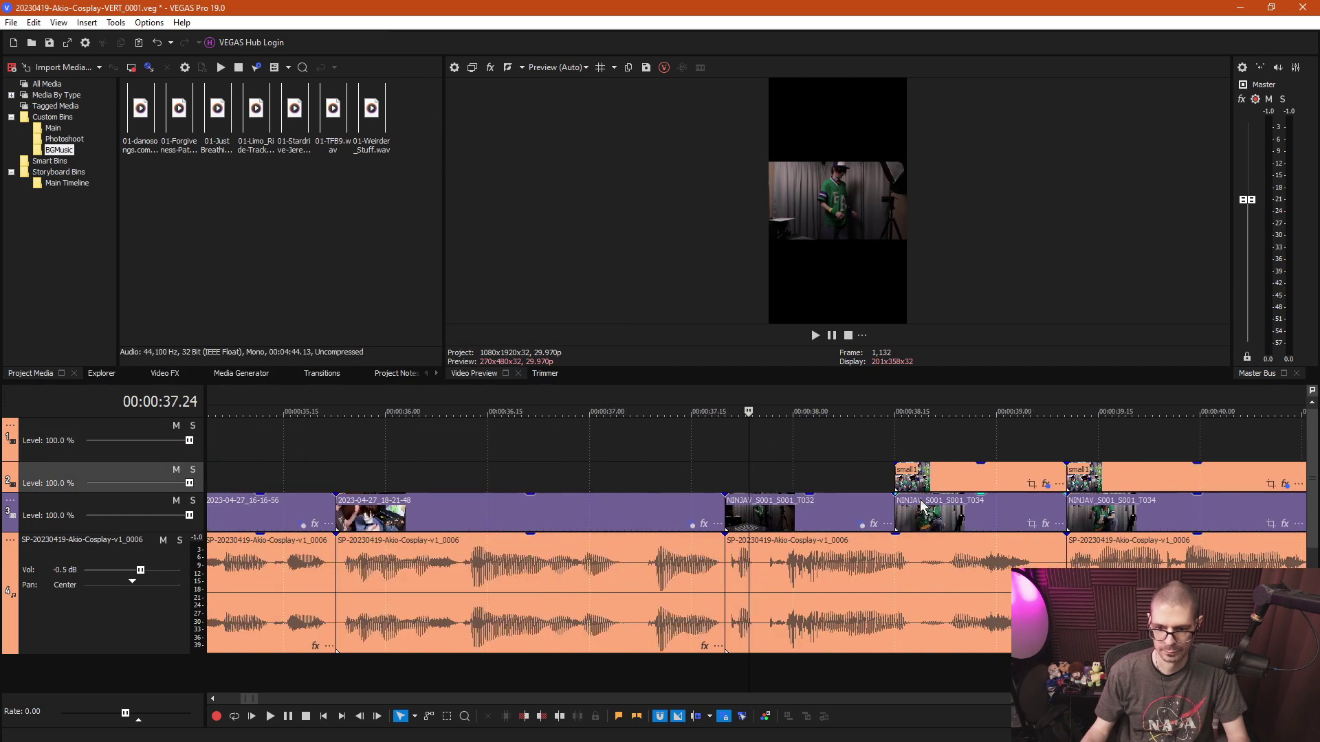
pyautogui.click(862, 524)
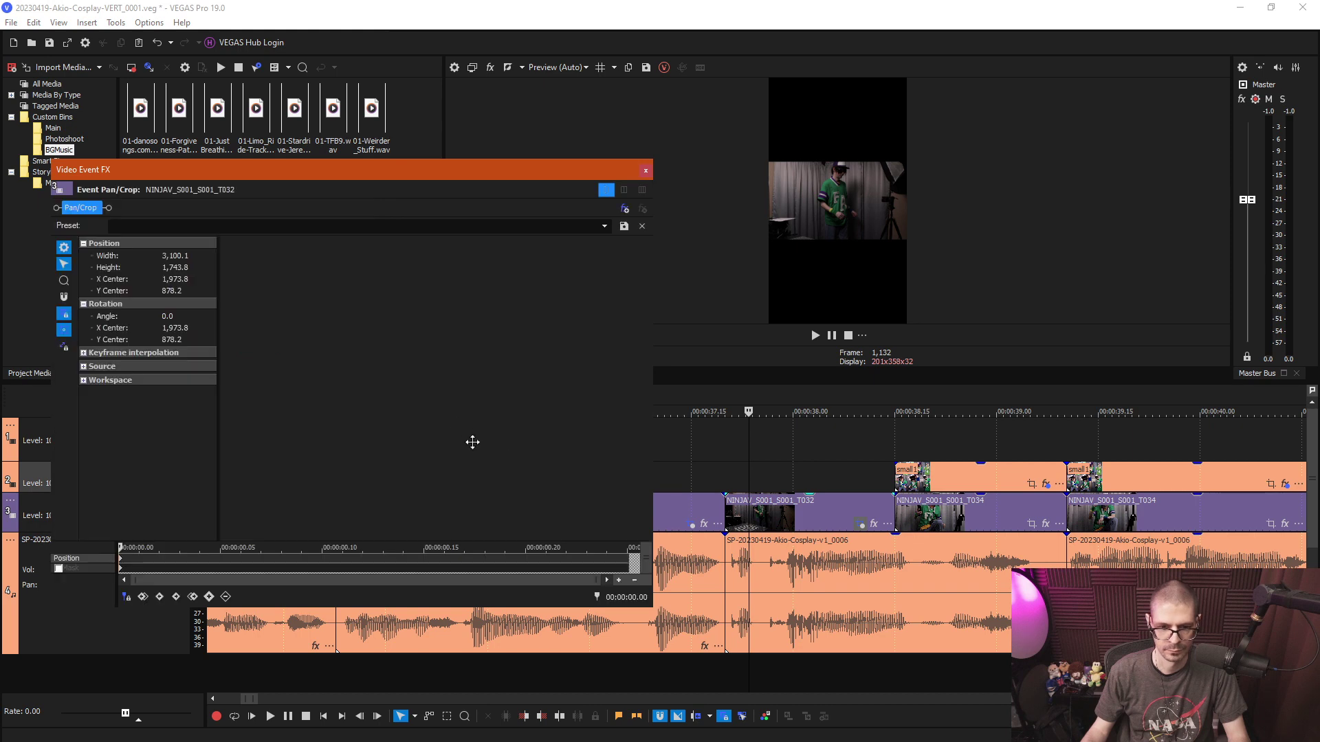
pyautogui.rightClick(475, 452)
pyautogui.click(512, 518)
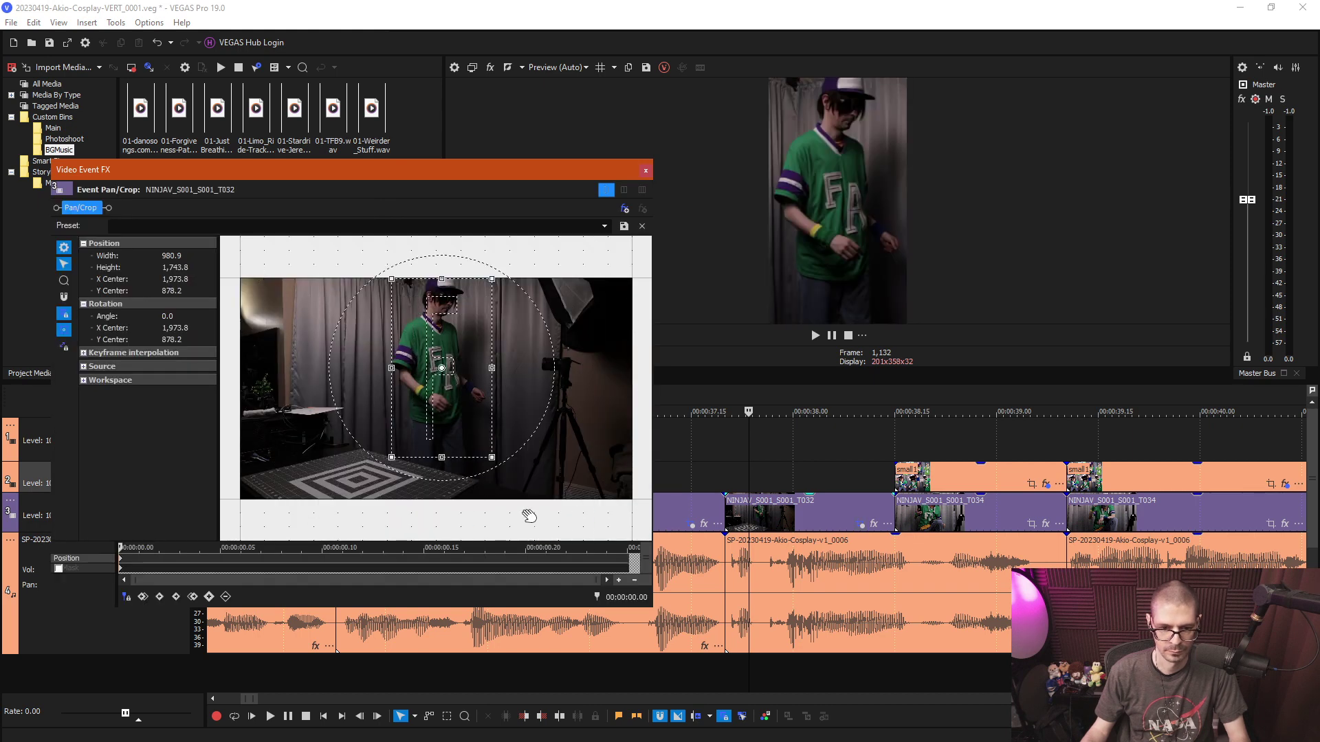
pyautogui.rightClick(432, 412)
pyautogui.click(457, 421)
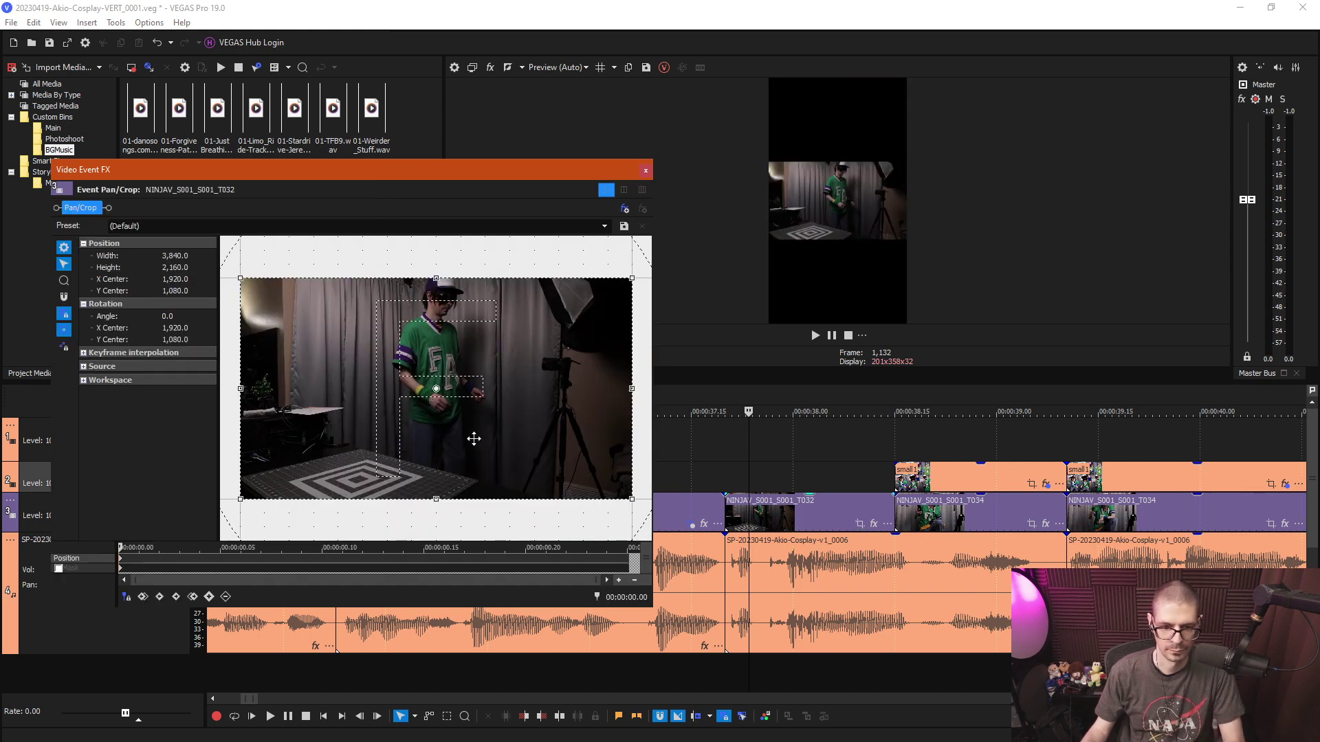
pyautogui.rightClick(475, 444)
pyautogui.click(515, 511)
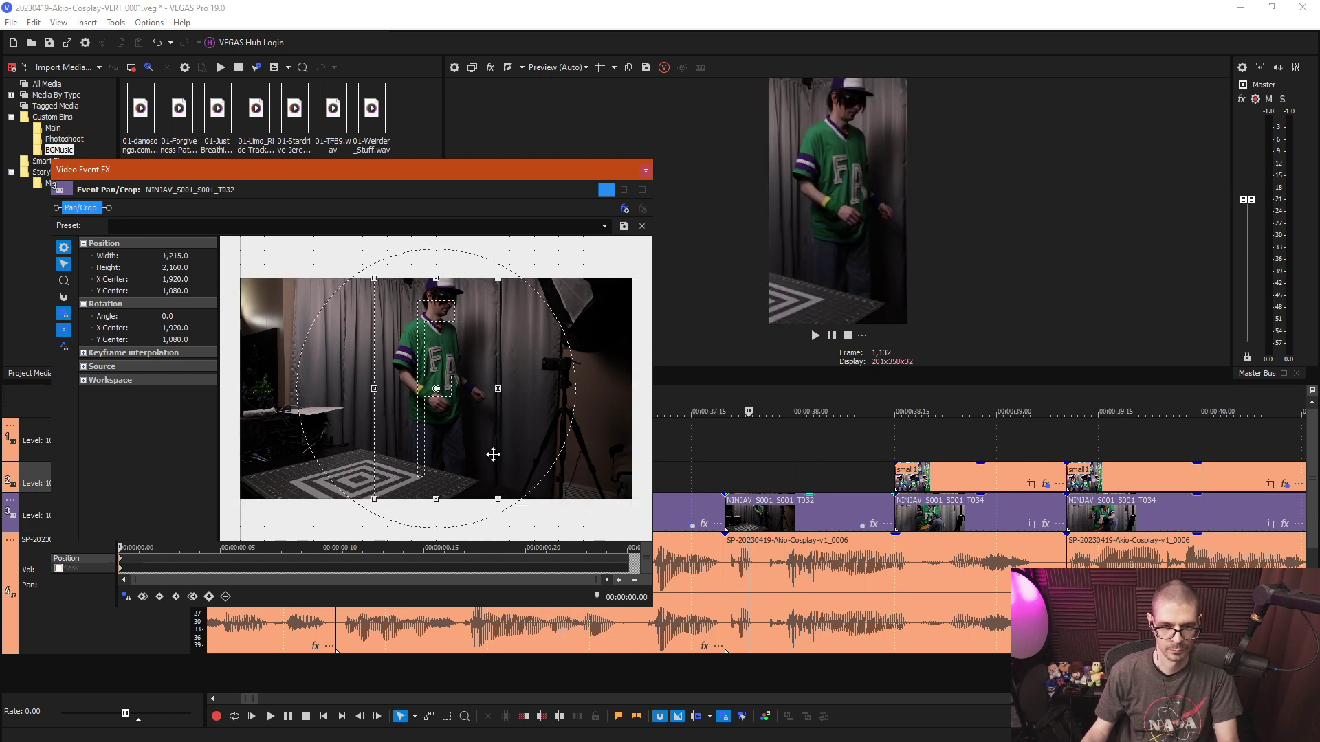
pyautogui.moveTo(461, 420); pyautogui.dragTo(462, 415)
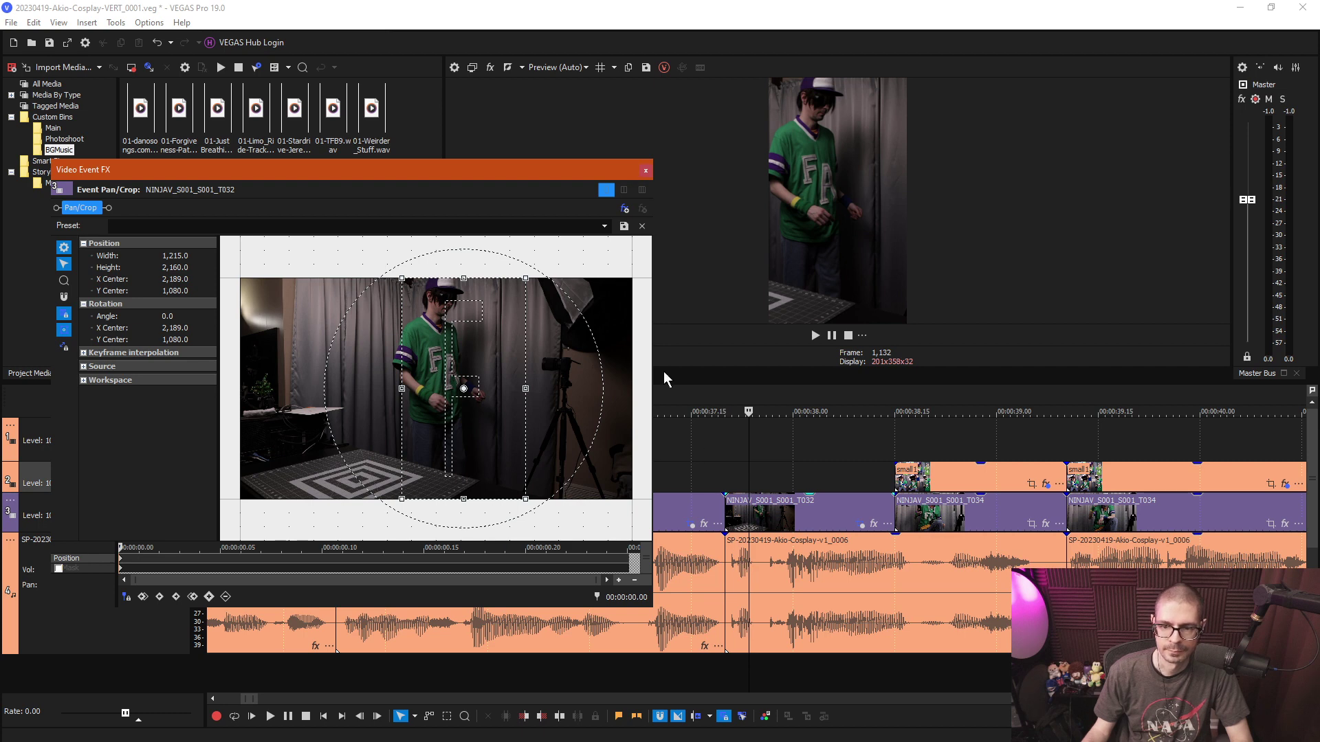
pyautogui.click(644, 171)
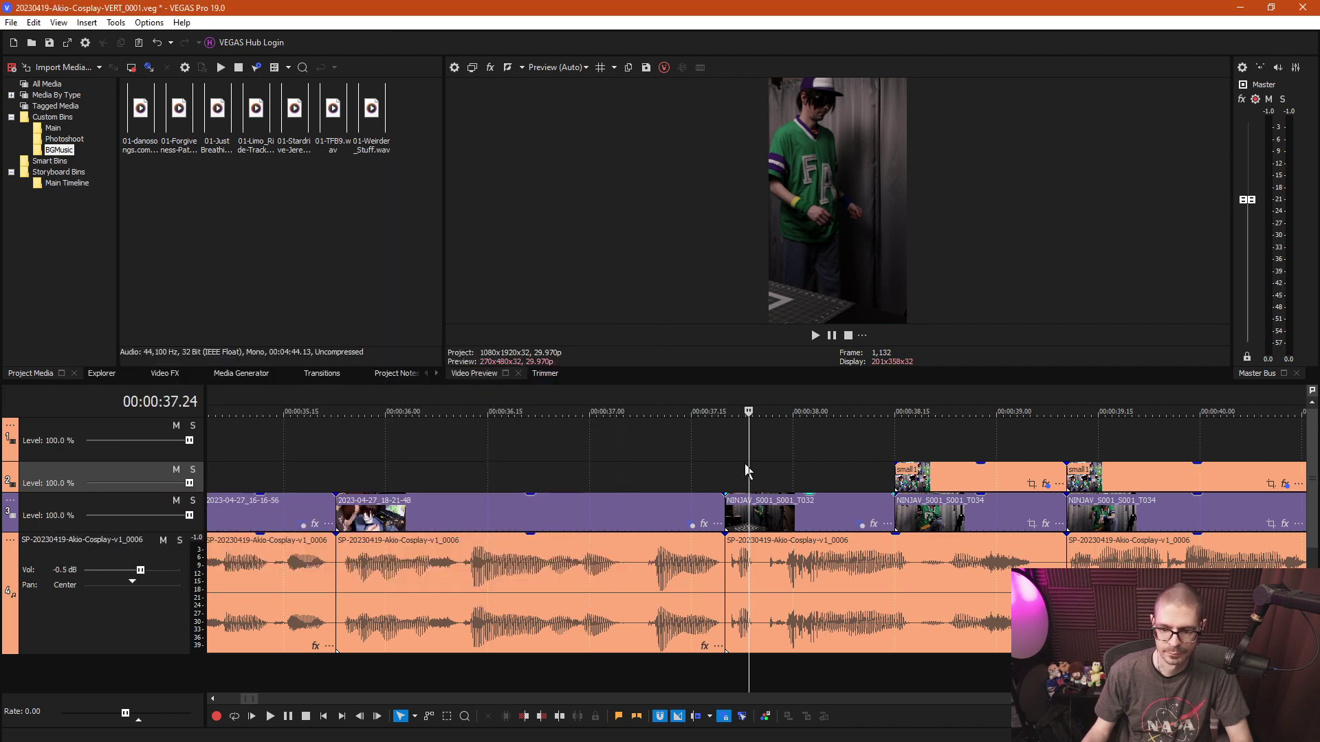
# Shift the crop of the NINJAV_S001_S001_T032 clip to X center 2,061.2.
pyautogui.click(860, 525)
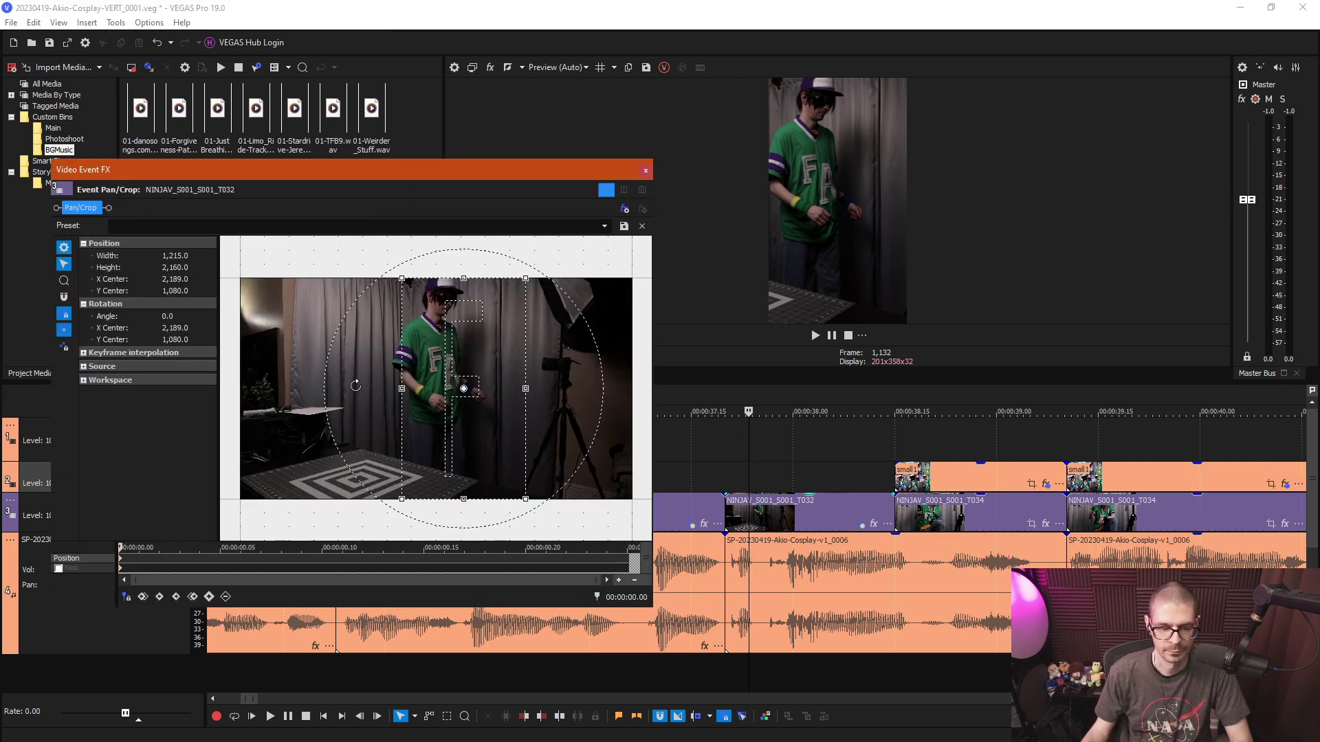
pyautogui.moveTo(454, 344); pyautogui.dragTo(449, 343)
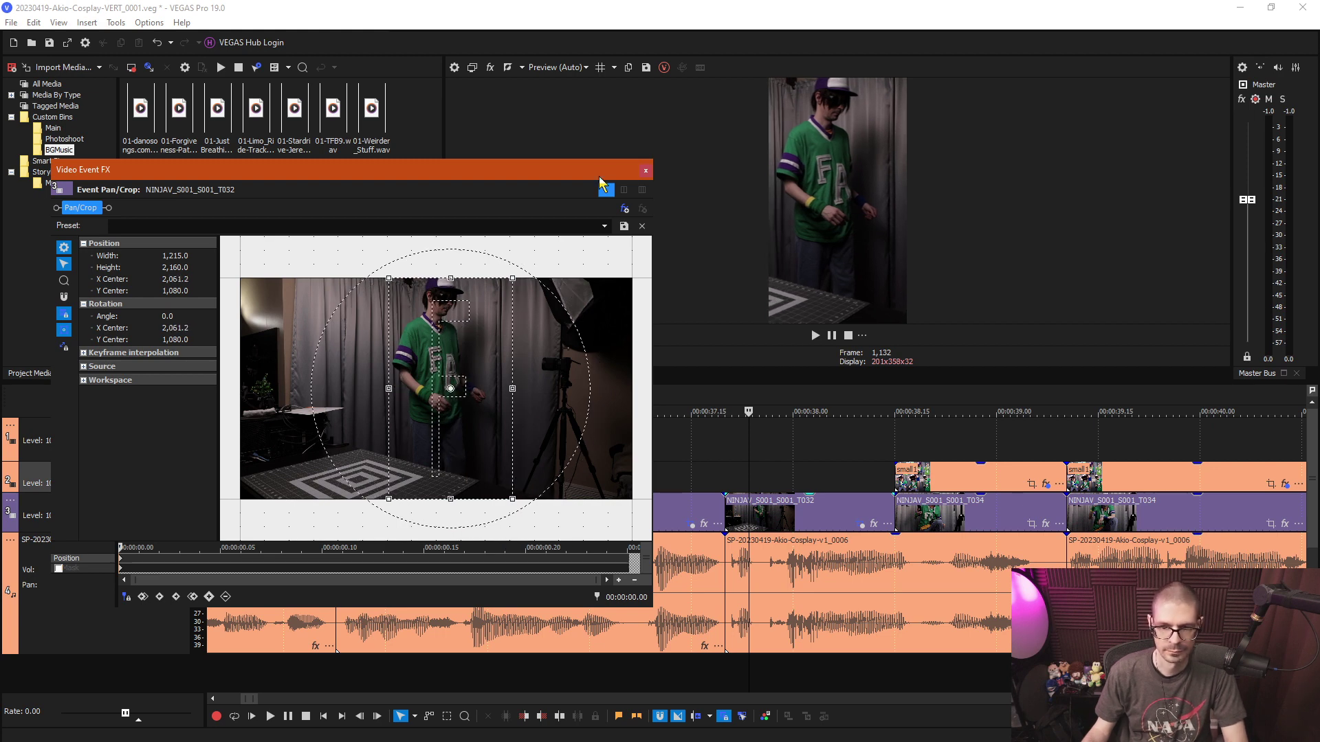
pyautogui.click(645, 169)
# Add the Levels effect to the NINJAV_S001_S001_T032 clip and raise its gamma to about 1.626.
pyautogui.click(860, 525)
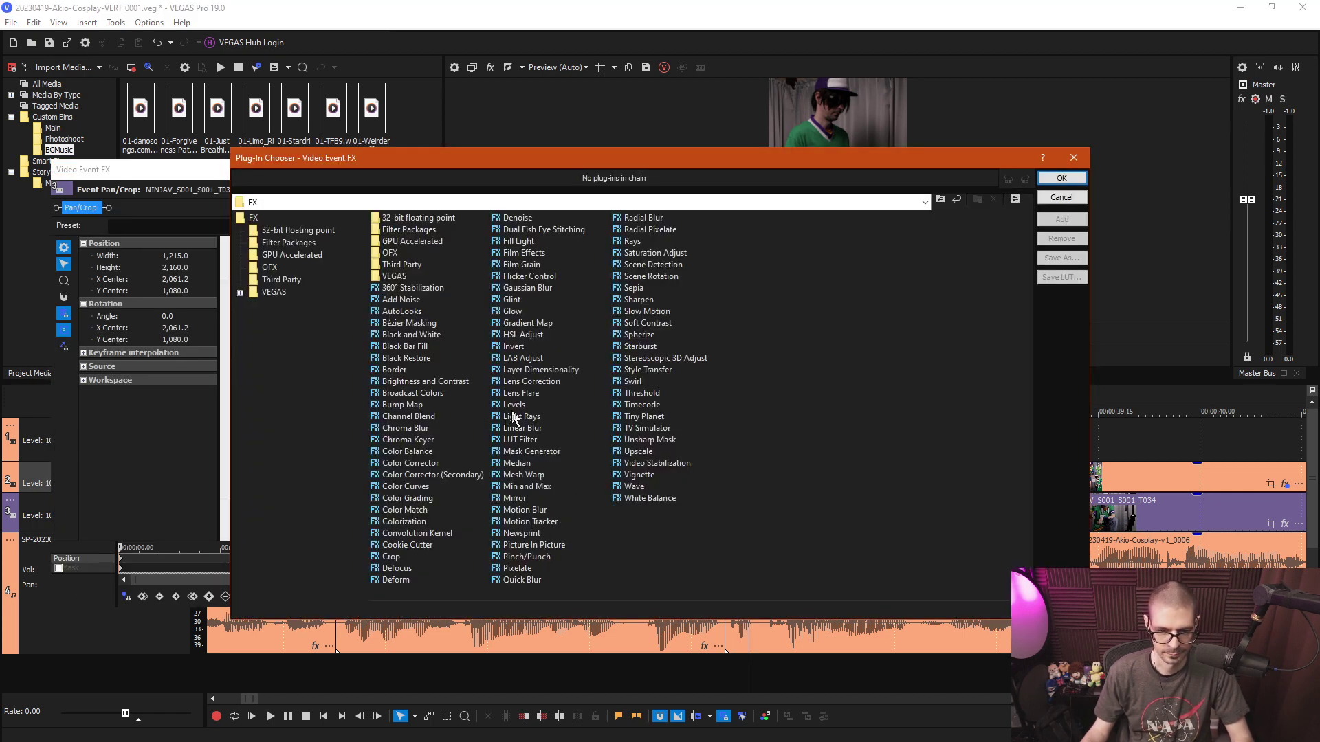
pyautogui.doubleClick(515, 404)
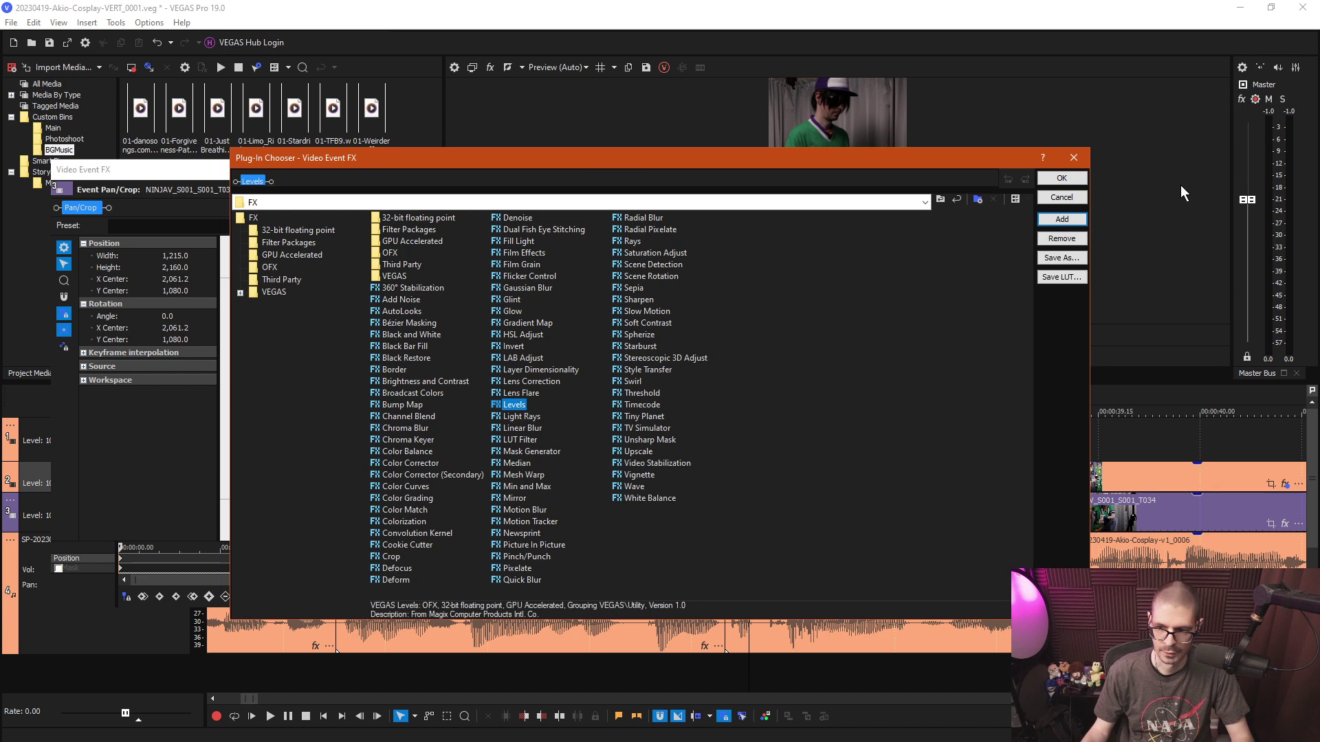
pyautogui.click(1061, 178)
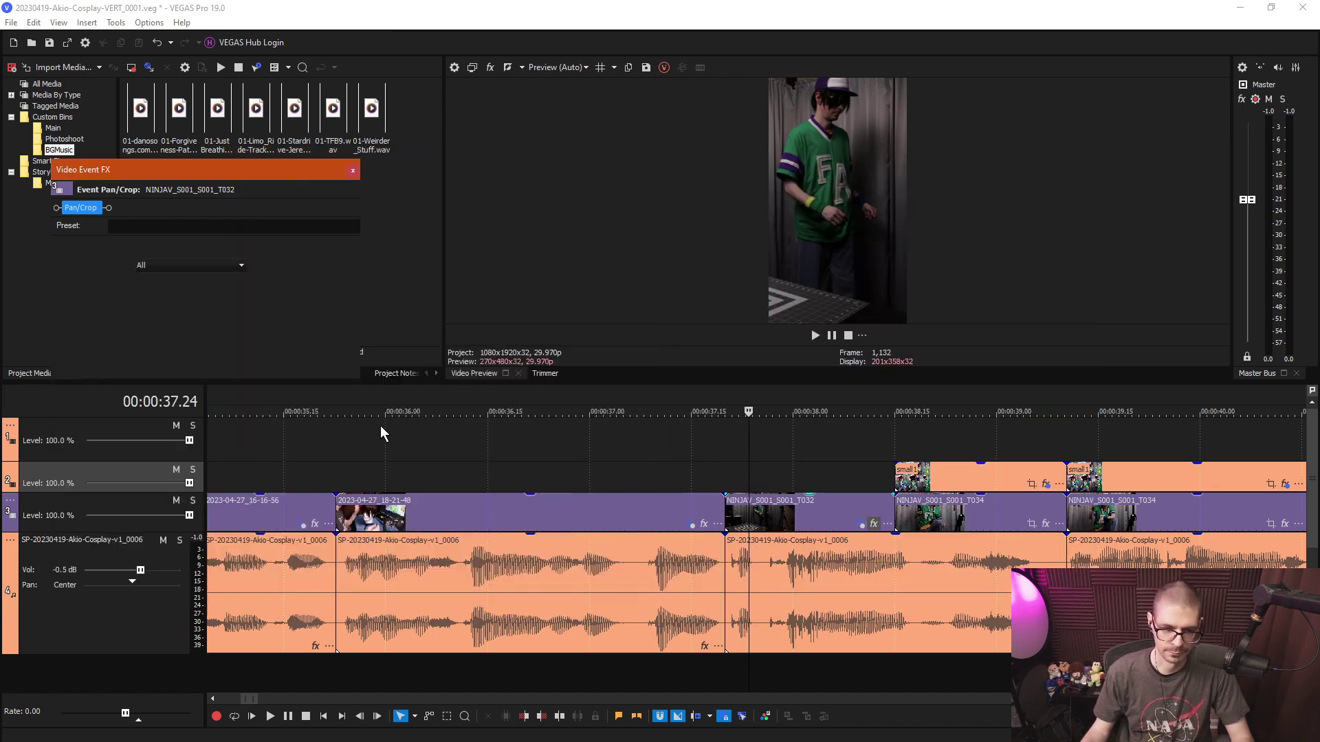
pyautogui.moveTo(126, 371); pyautogui.dragTo(141, 373)
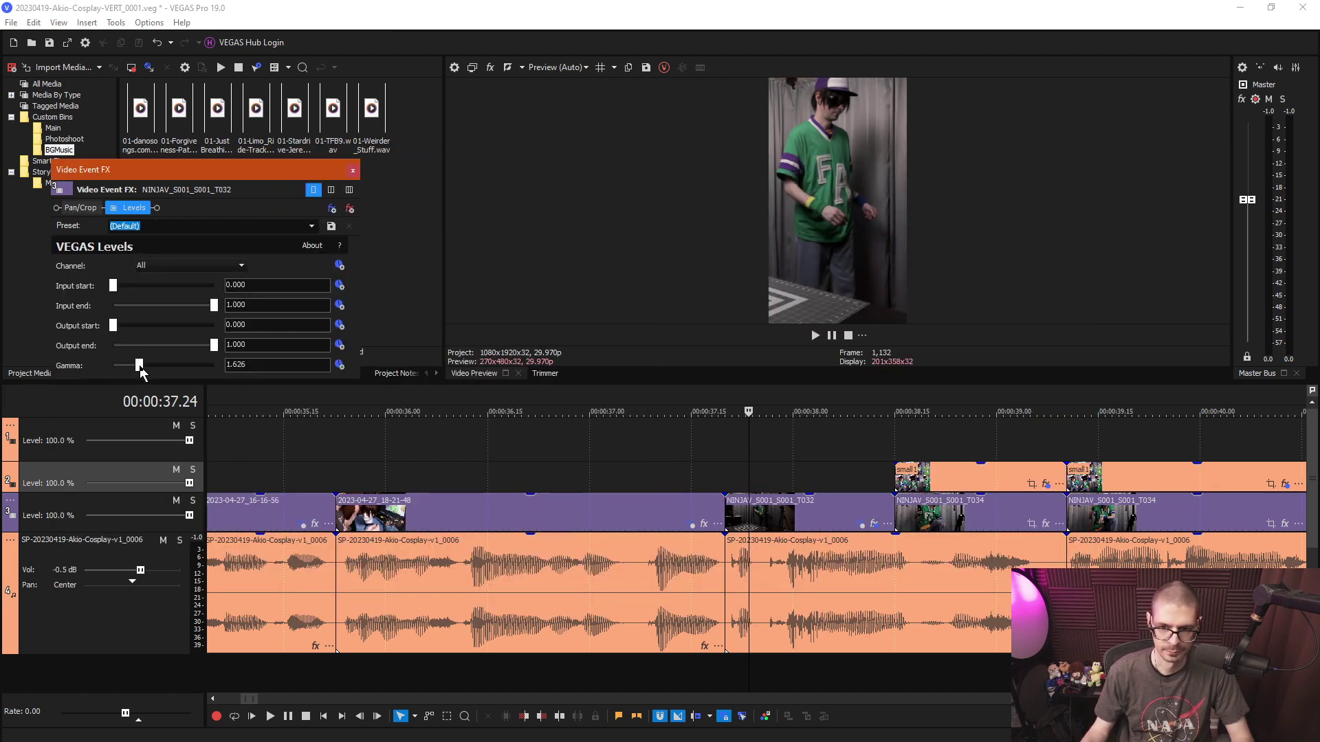
pyautogui.click(353, 171)
# Crop the first NINJAV_S001_S001_T034 clip on track 3 to the output aspect and nudge the crop to X center 1,980.5.
pyautogui.click(831, 460)
pyautogui.click(919, 439)
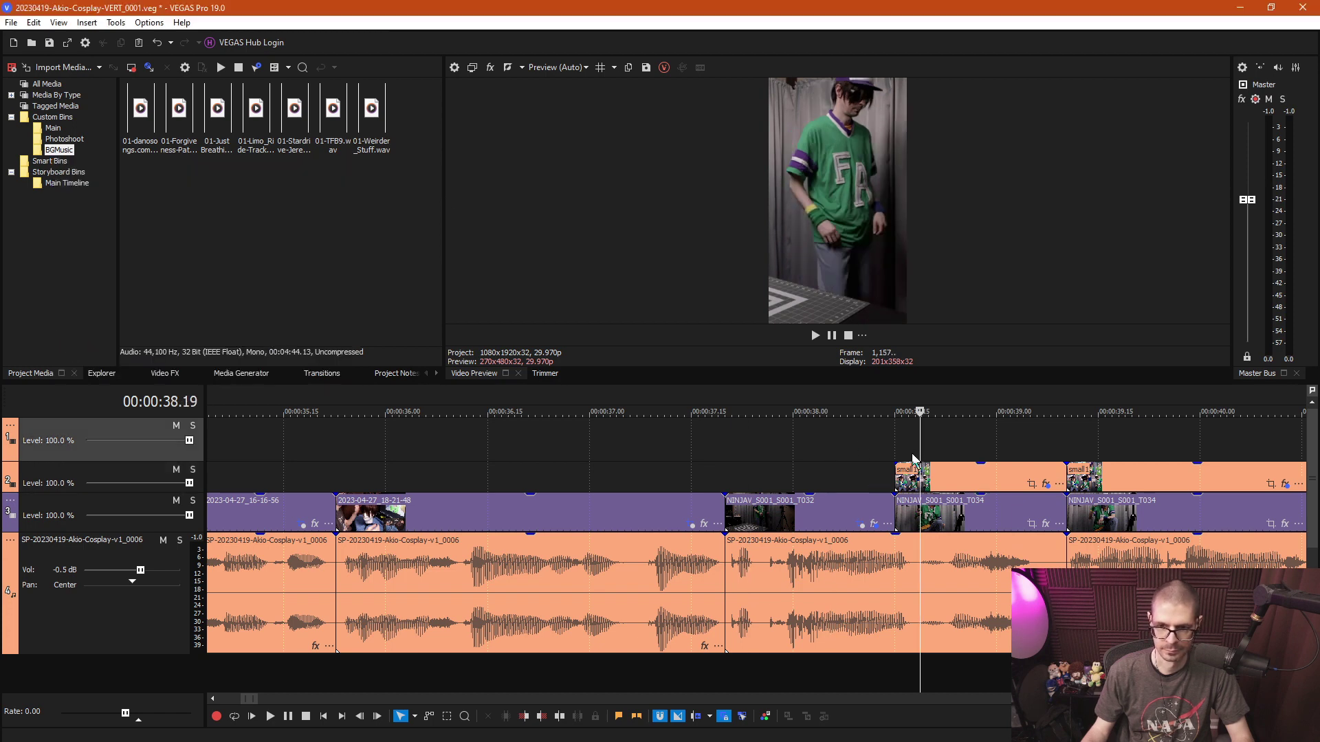
pyautogui.scroll(3, 894, 464)
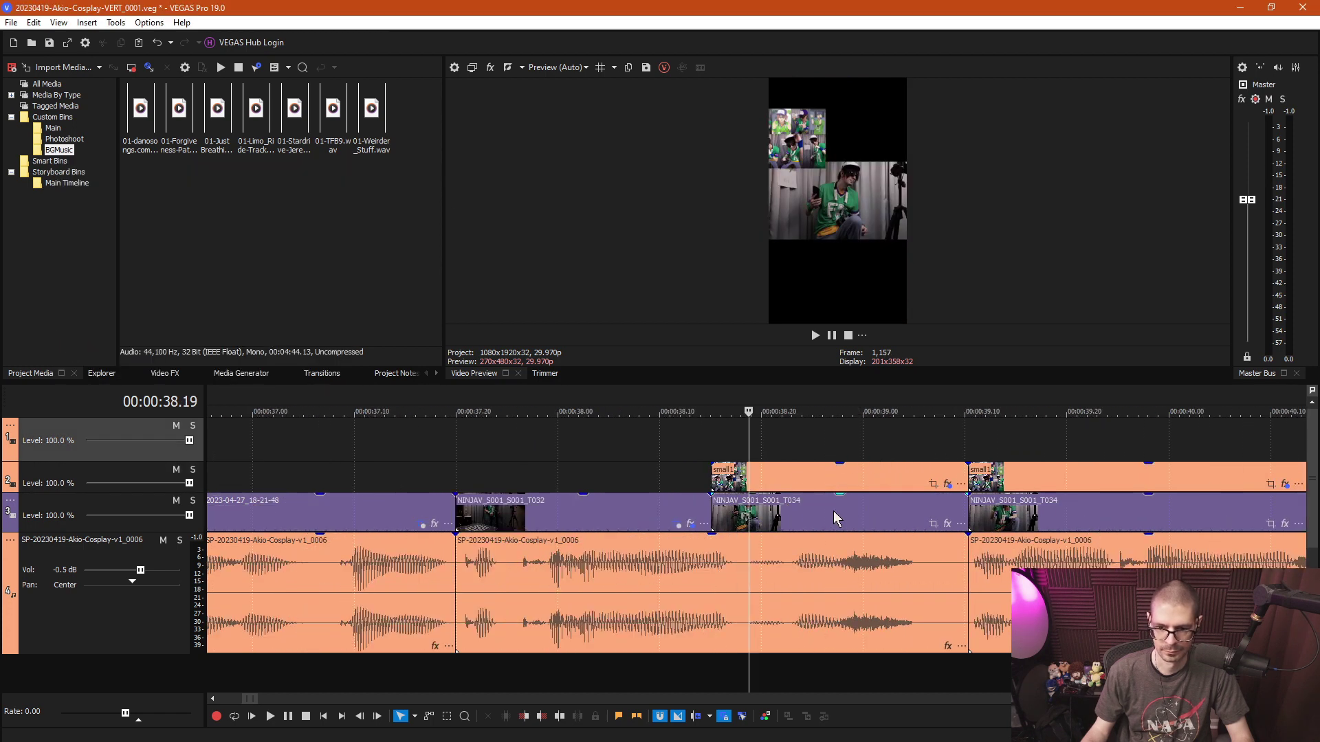
pyautogui.click(933, 524)
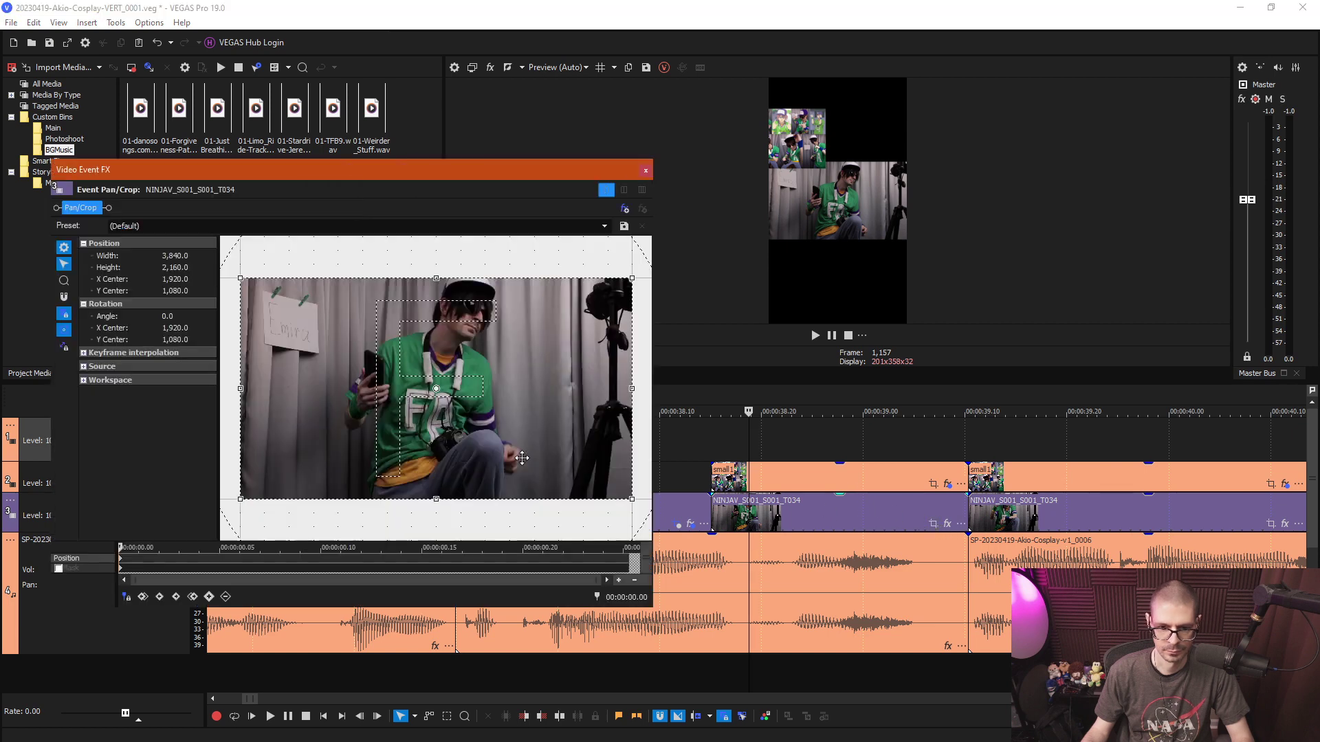
pyautogui.rightClick(521, 458)
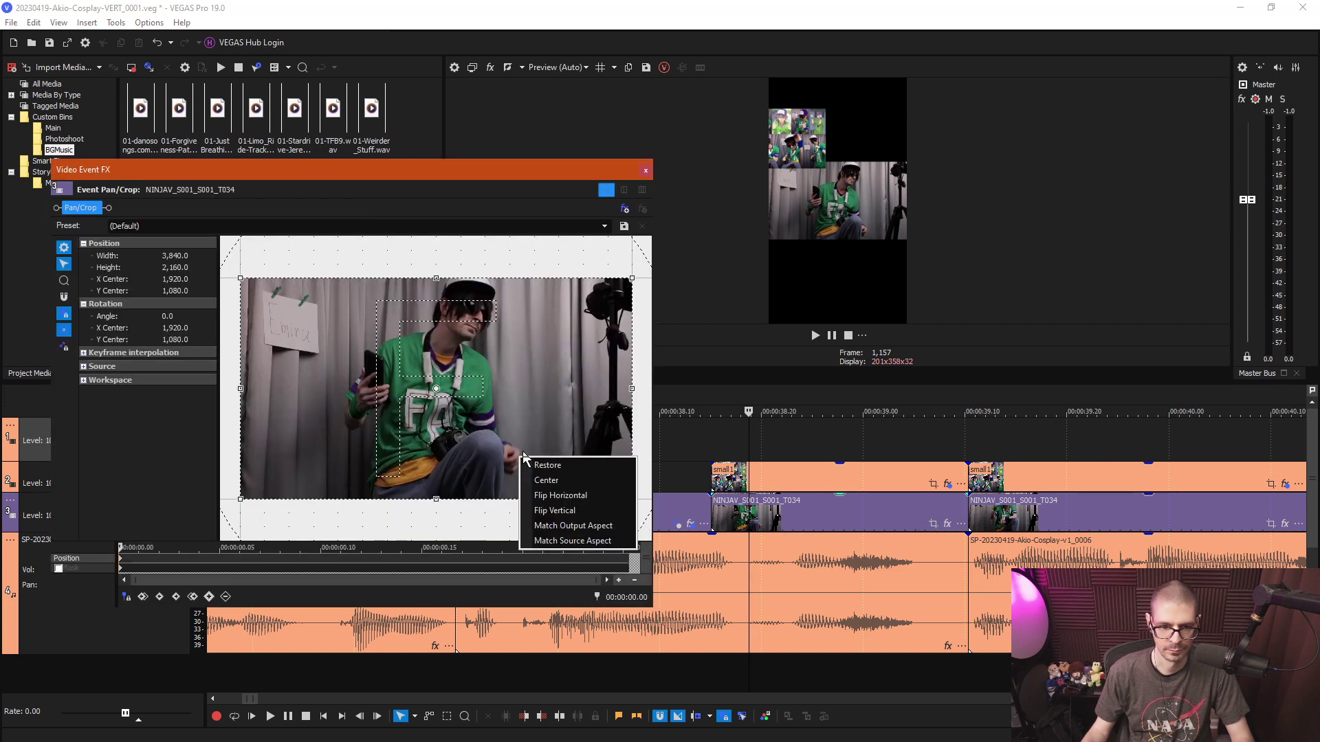
pyautogui.click(564, 526)
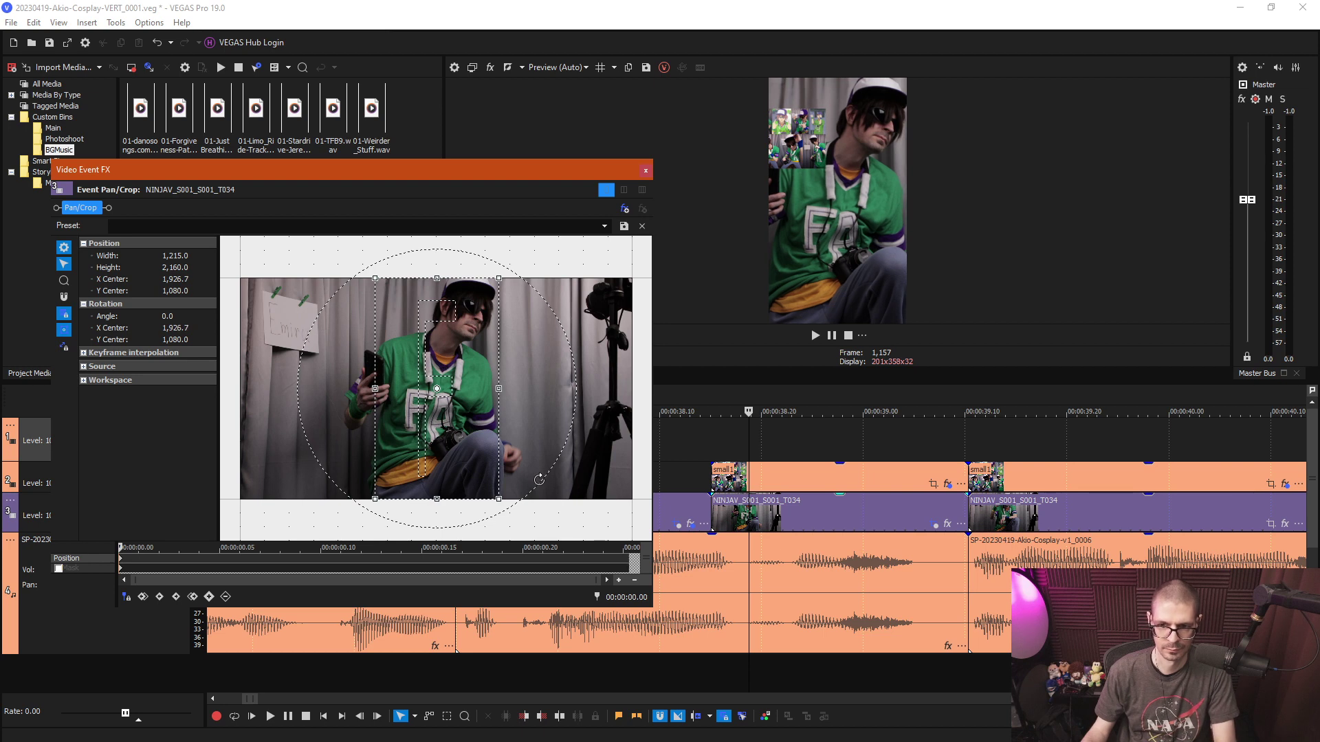
pyautogui.press('Right')
pyautogui.press('Right')
pyautogui.press('Right')
pyautogui.press('Right')
pyautogui.press('Right')
pyautogui.press('Right')
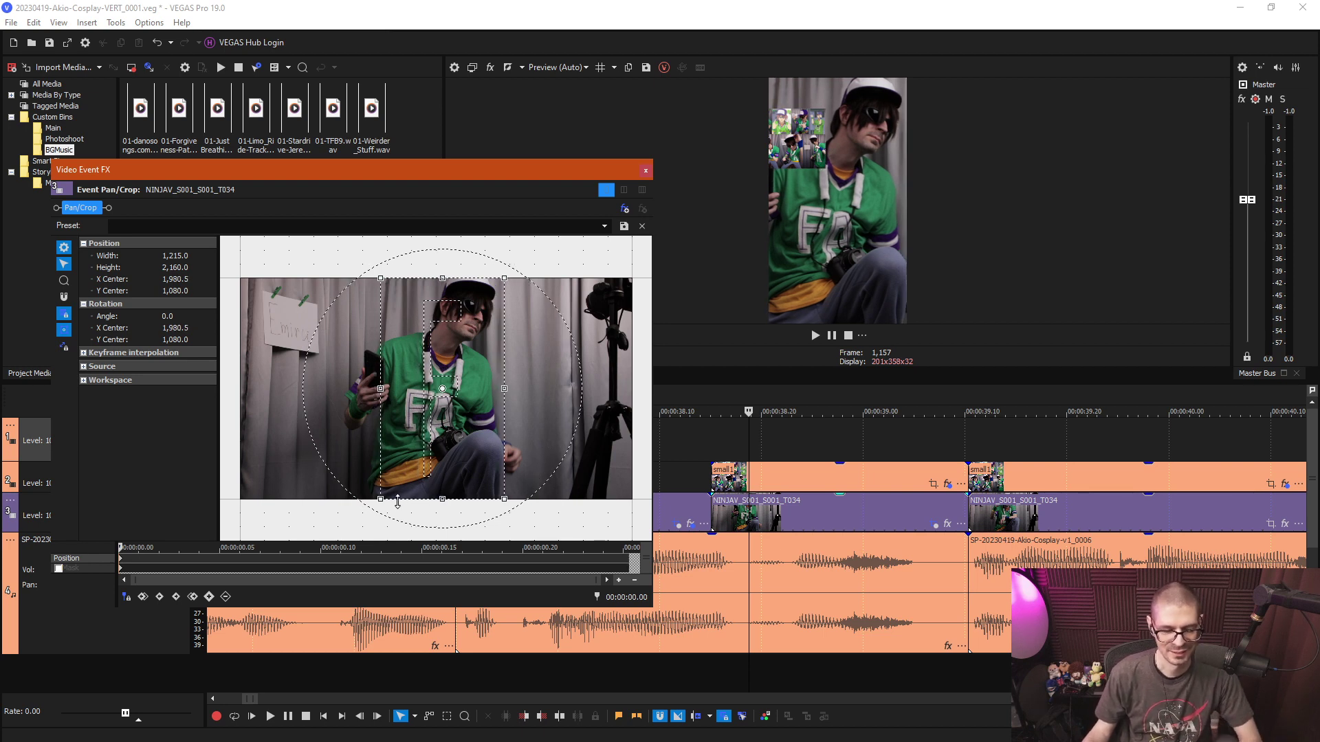
# Enlarge the crop of the first NINJAV_S001_S001_T034 clip to about 2,399.0 by 4,264.9 and centre it at about X 2,630.9, Y 867.1.
pyautogui.scroll(-5, 388, 495)
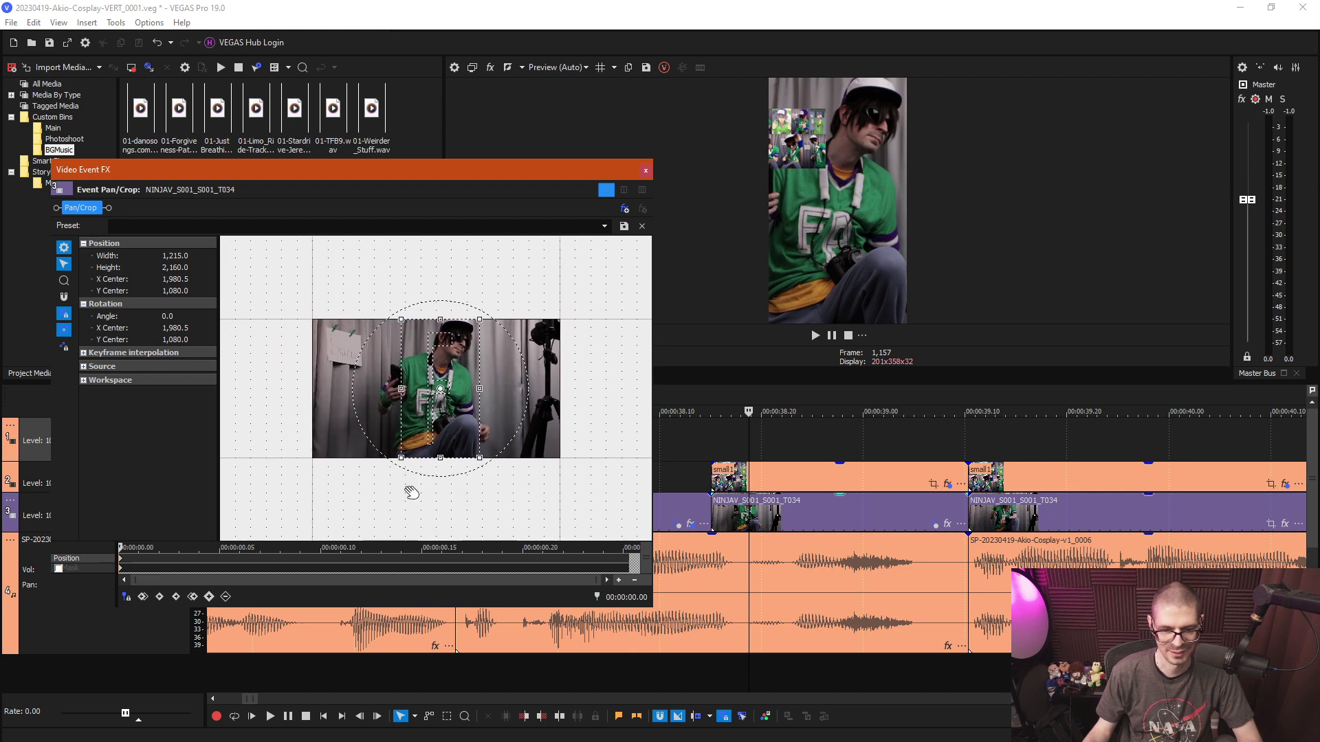
pyautogui.moveTo(404, 454); pyautogui.dragTo(286, 514)
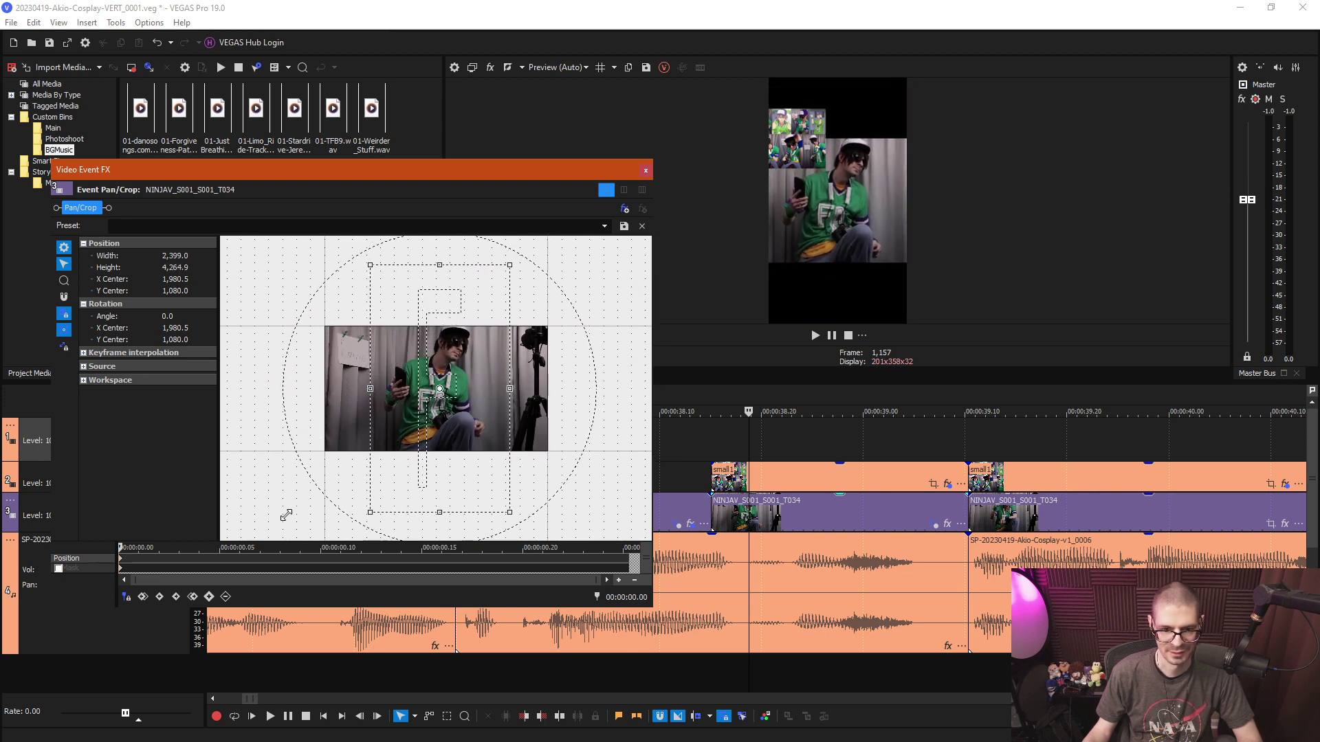
pyautogui.moveTo(415, 382); pyautogui.dragTo(454, 402)
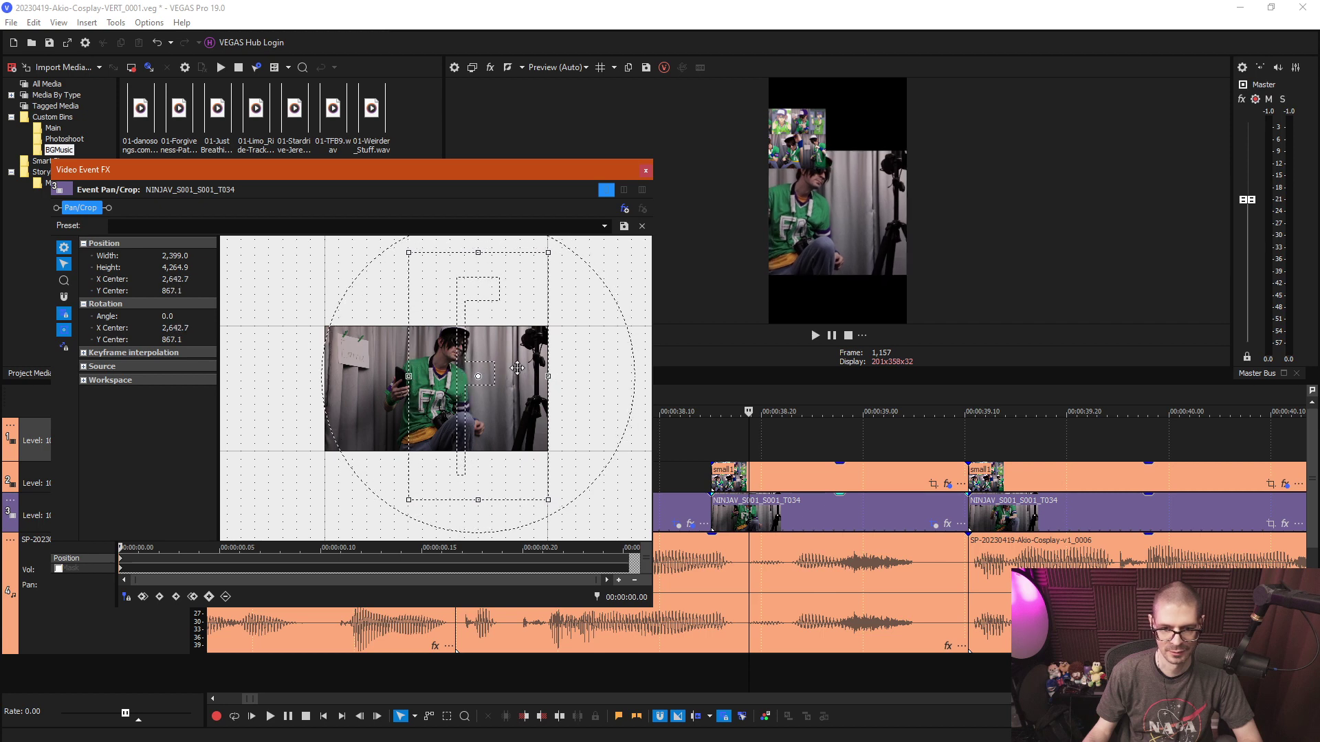
pyautogui.moveTo(518, 368); pyautogui.dragTo(517, 368)
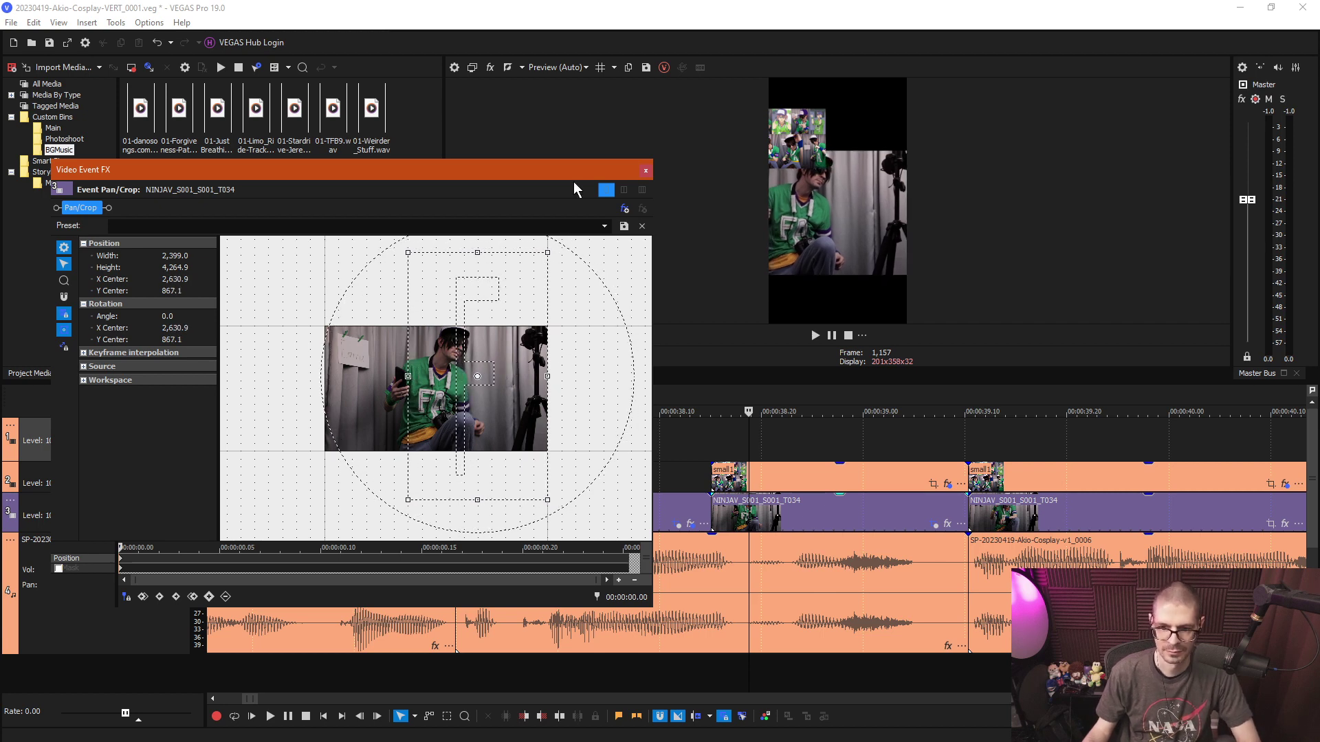
pyautogui.click(646, 170)
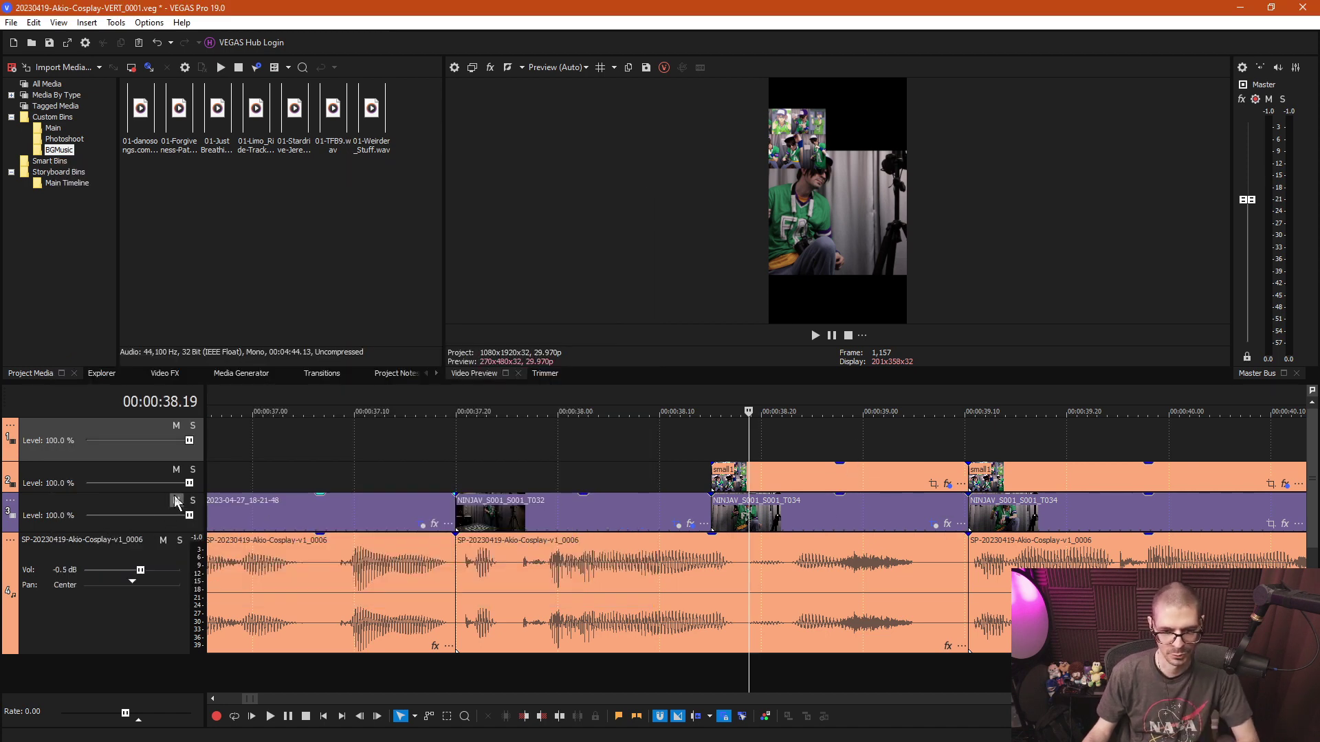
# Add the Picture In Picture effect to the first NINJAV_S001_S001_T034 clip and set its scale to 1.000.
pyautogui.click(947, 523)
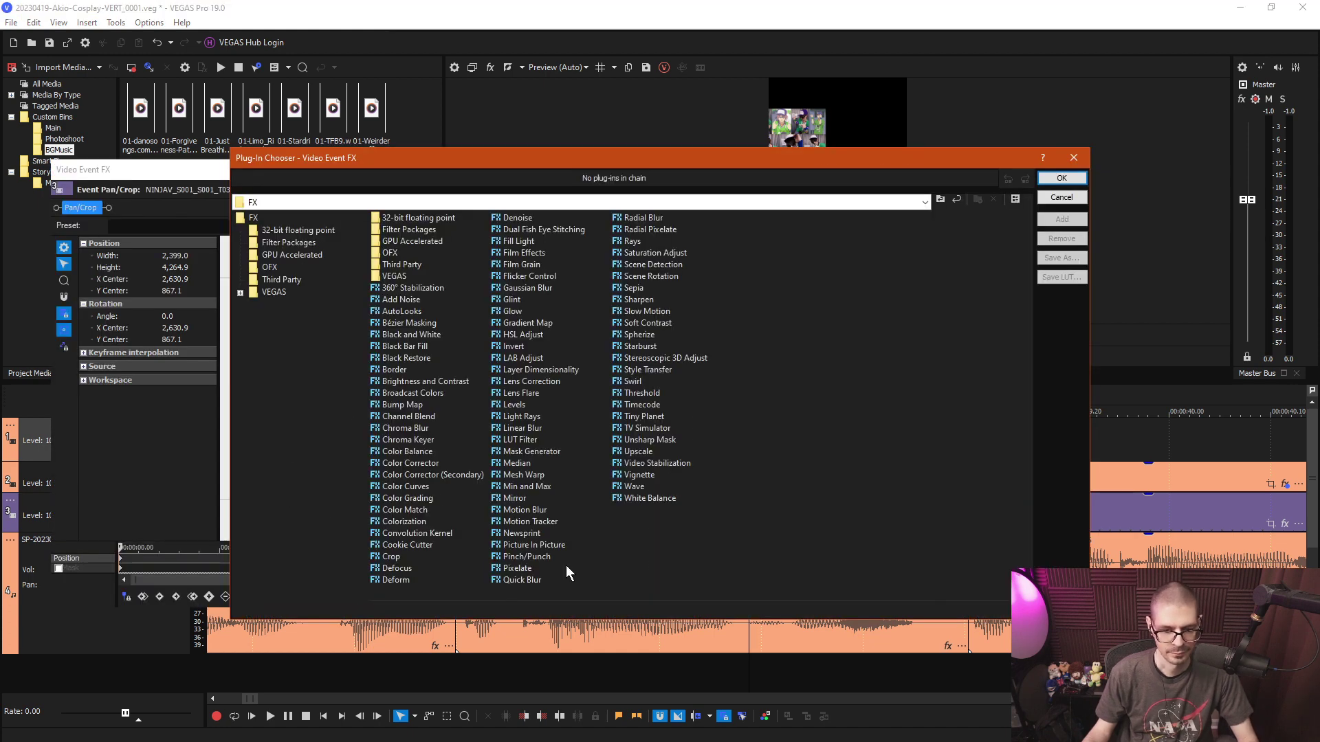
pyautogui.doubleClick(545, 545)
pyautogui.click(1061, 178)
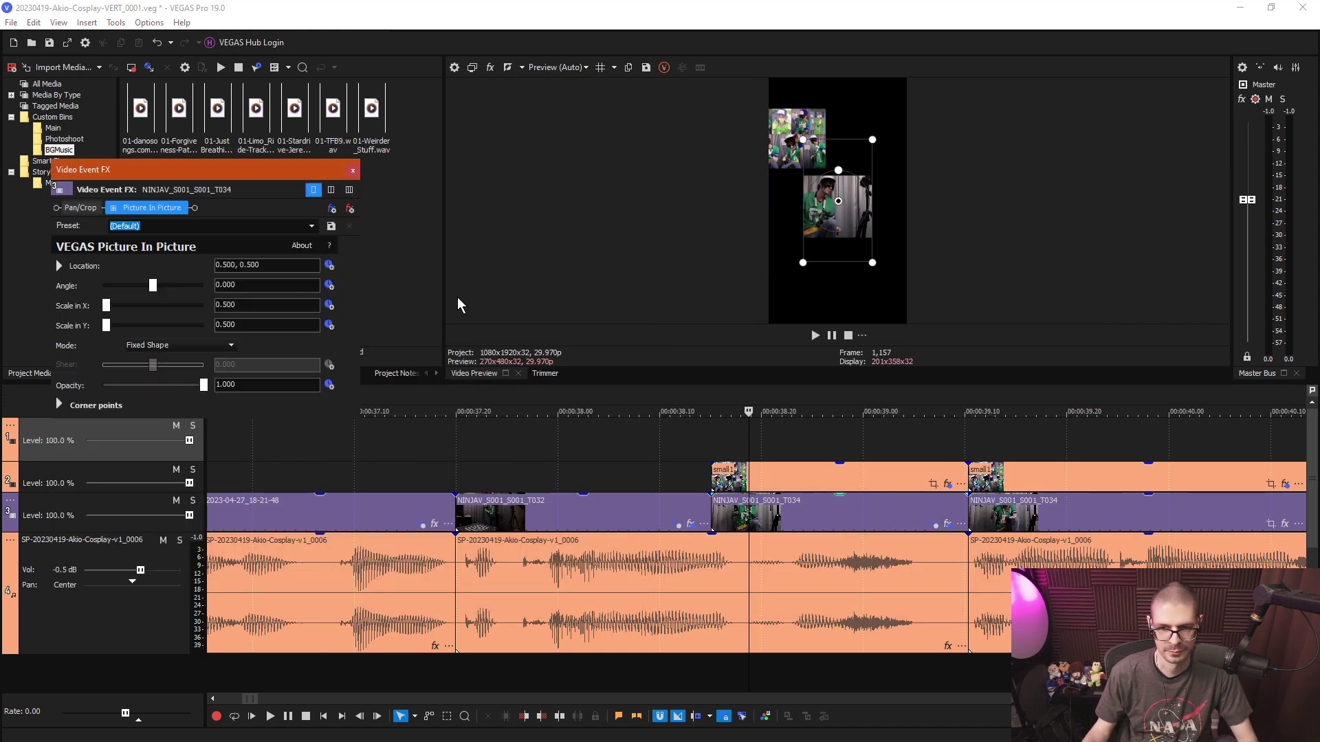
pyautogui.doubleClick(252, 325)
pyautogui.write('1')
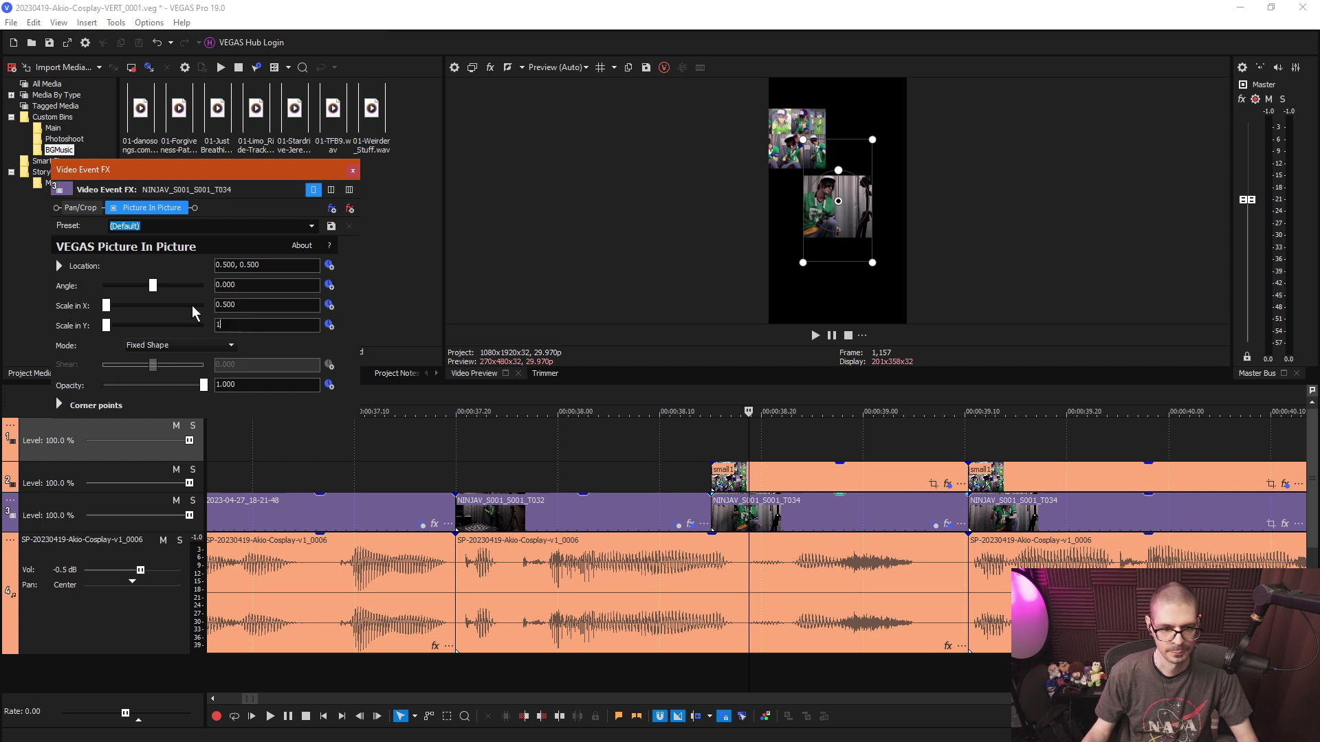
pyautogui.press('Return')
# Move the first NINJAV_S001_S001_T034 clip's picture to the lower half of the frame at location 0.500, 0.293.
pyautogui.moveTo(818, 177); pyautogui.dragTo(819, 301)
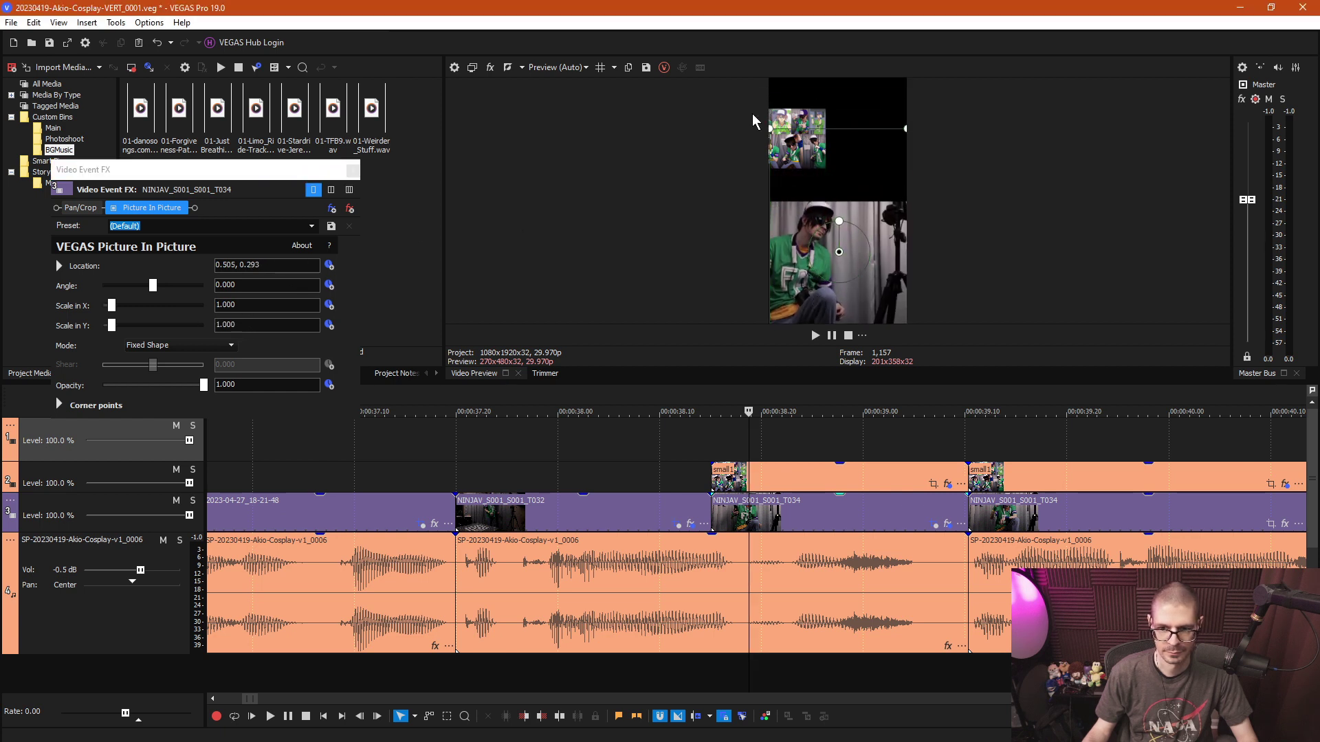
pyautogui.click(232, 264)
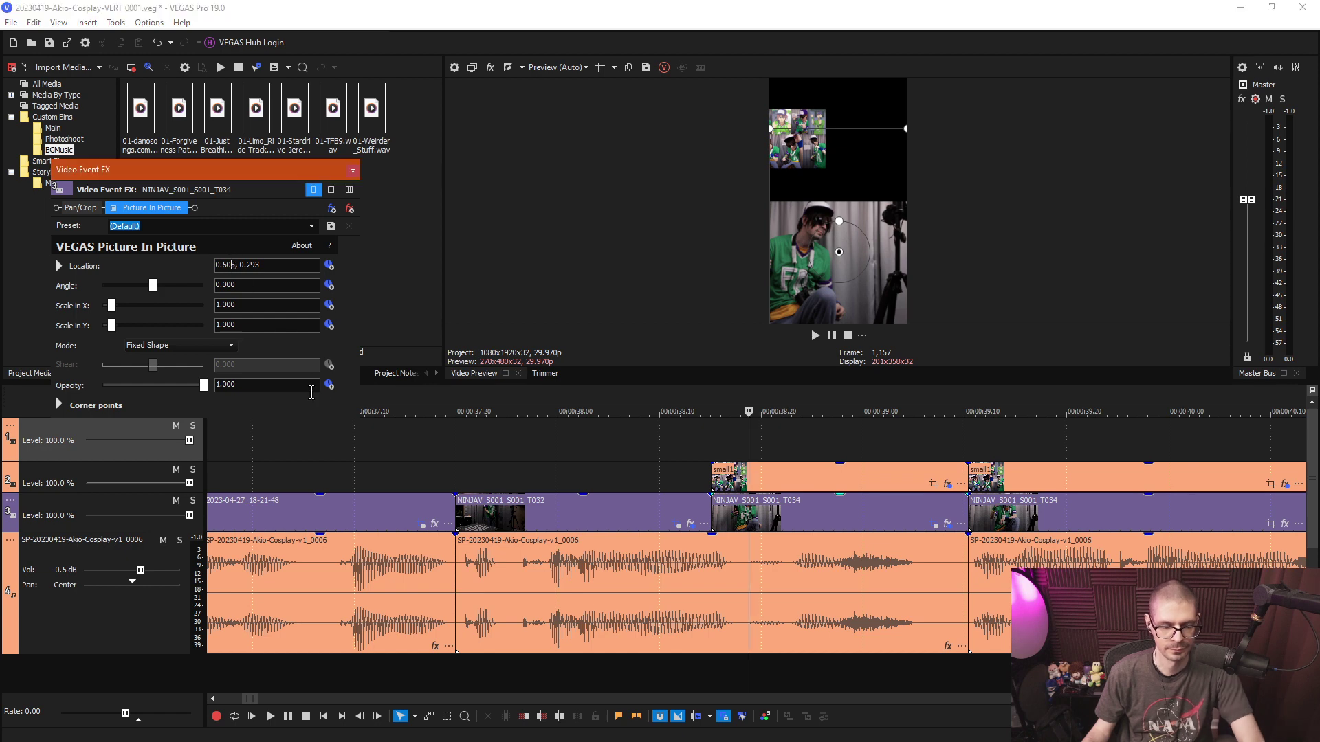
pyautogui.click(232, 264)
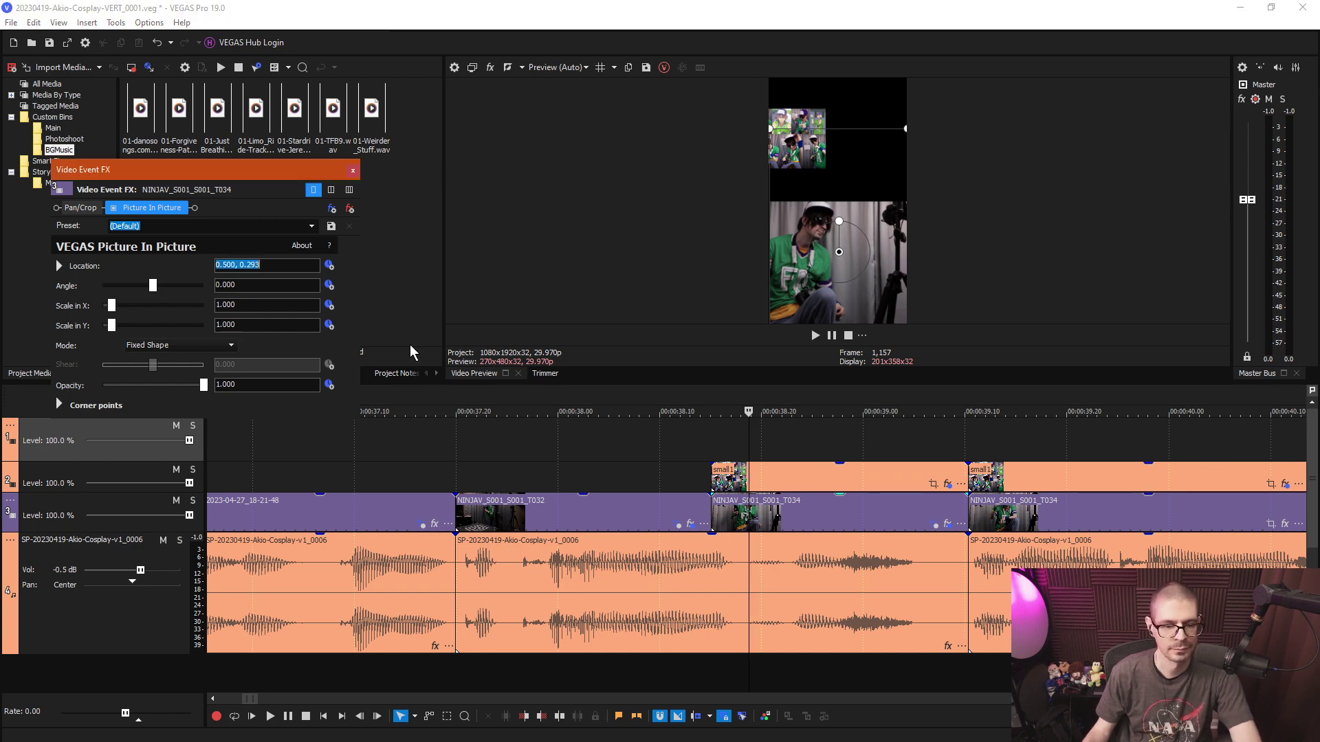
pyautogui.click(352, 171)
# Set the first small1 clip's Picture In Picture scale to 1.000 and move it to the upper half of the frame at location 0.500, 0.743.
pyautogui.click(828, 481)
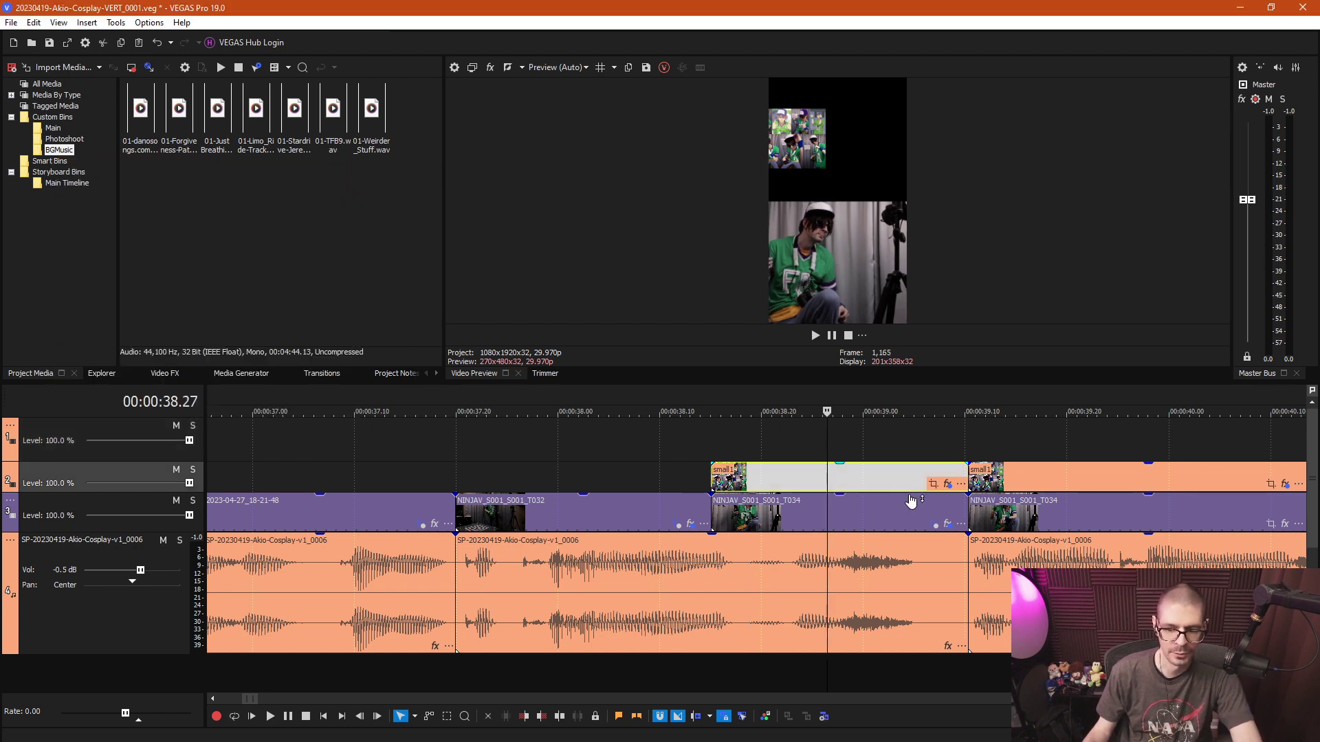
pyautogui.click(944, 483)
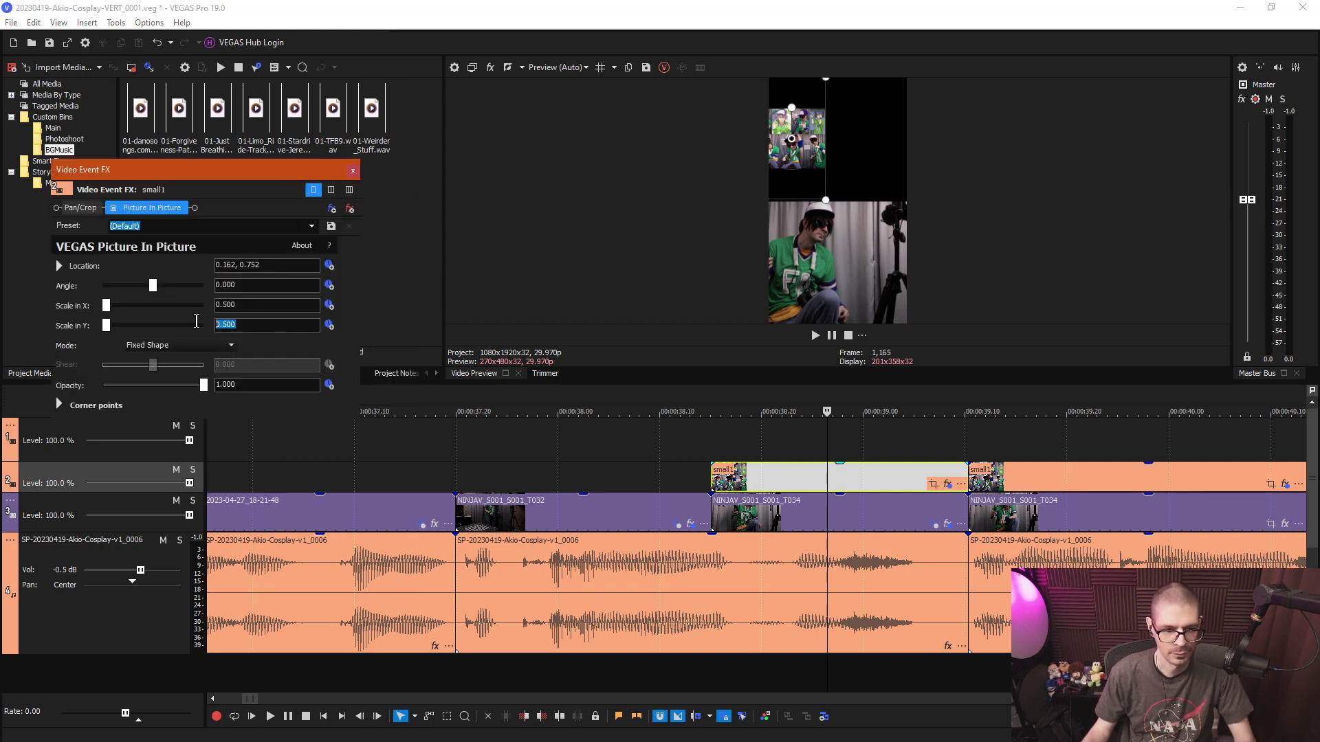
pyautogui.press('Return')
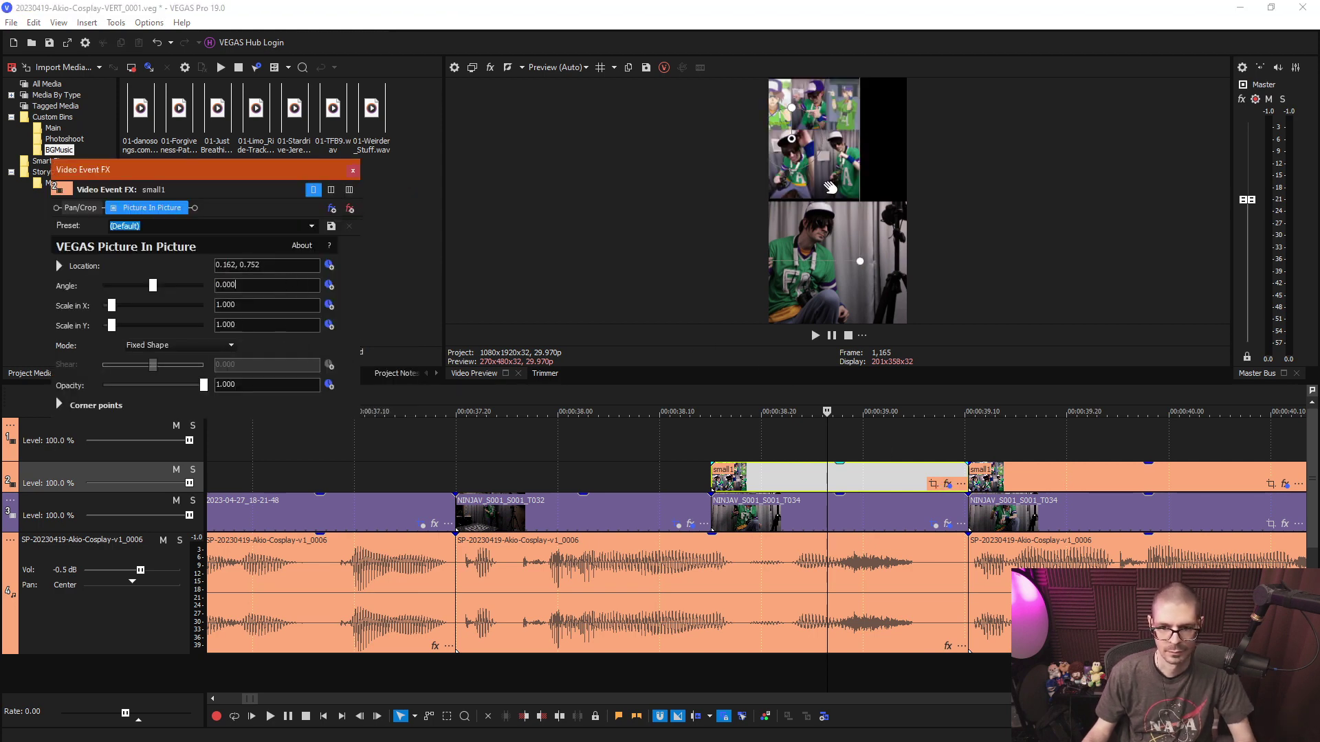
pyautogui.moveTo(831, 188); pyautogui.dragTo(875, 188)
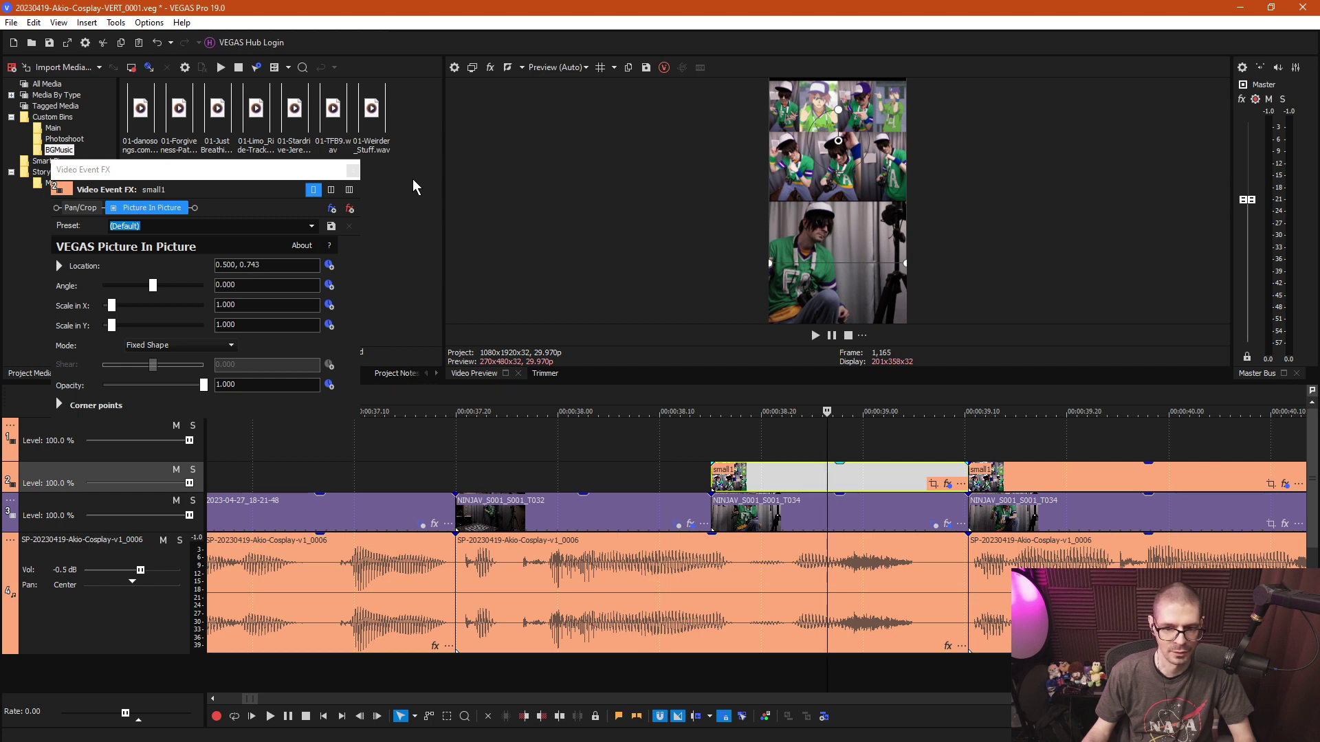
pyautogui.click(354, 171)
# Delete the second small1 clip on track 2 and extend the first one to the end of the NINJAV_S001_S001_T034 footage.
pyautogui.scroll(-5, 864, 452)
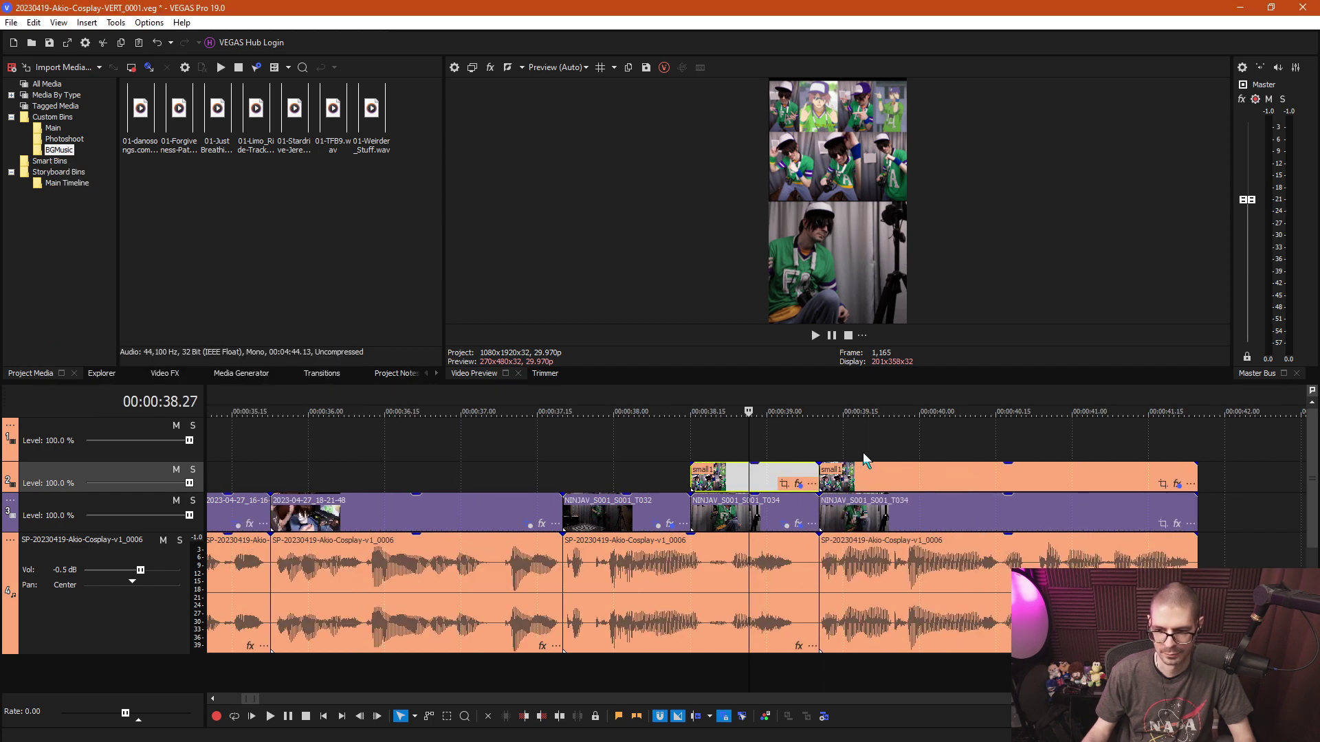
pyautogui.click(853, 479)
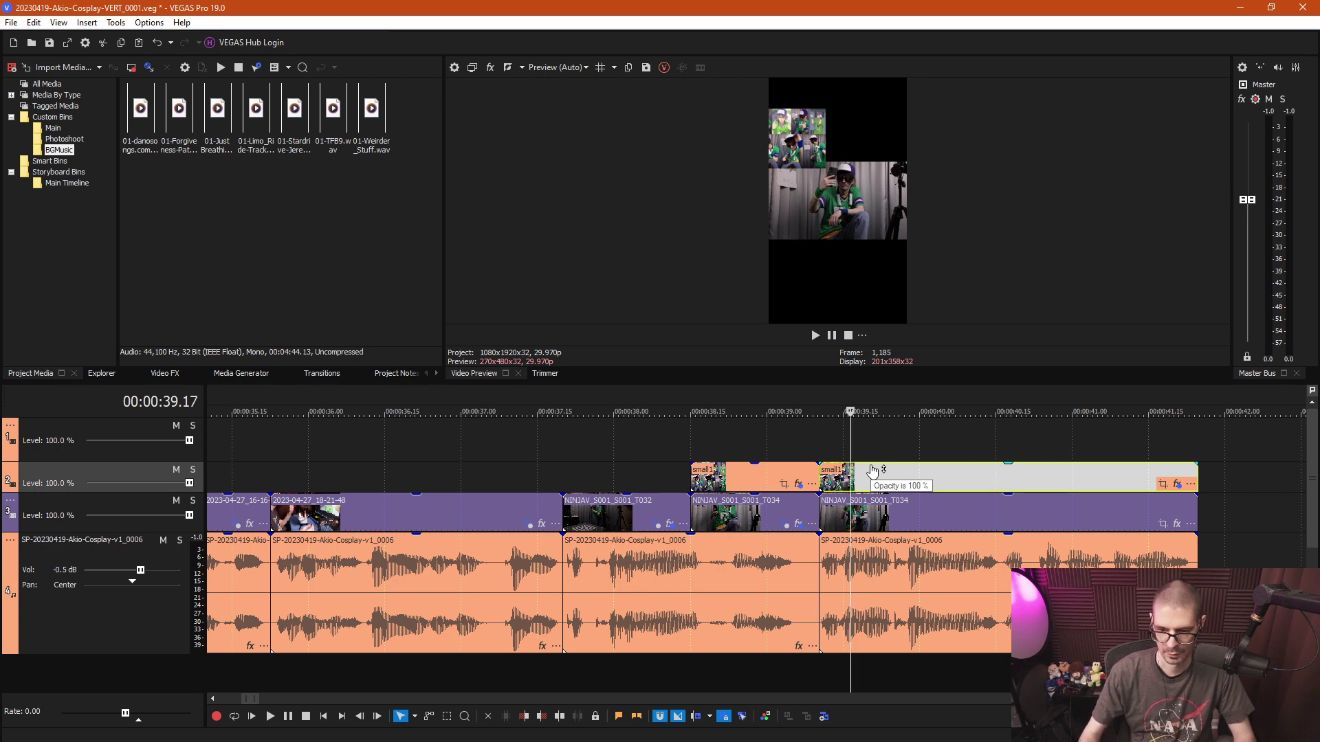
pyautogui.doubleClick(876, 477)
pyautogui.press('Delete')
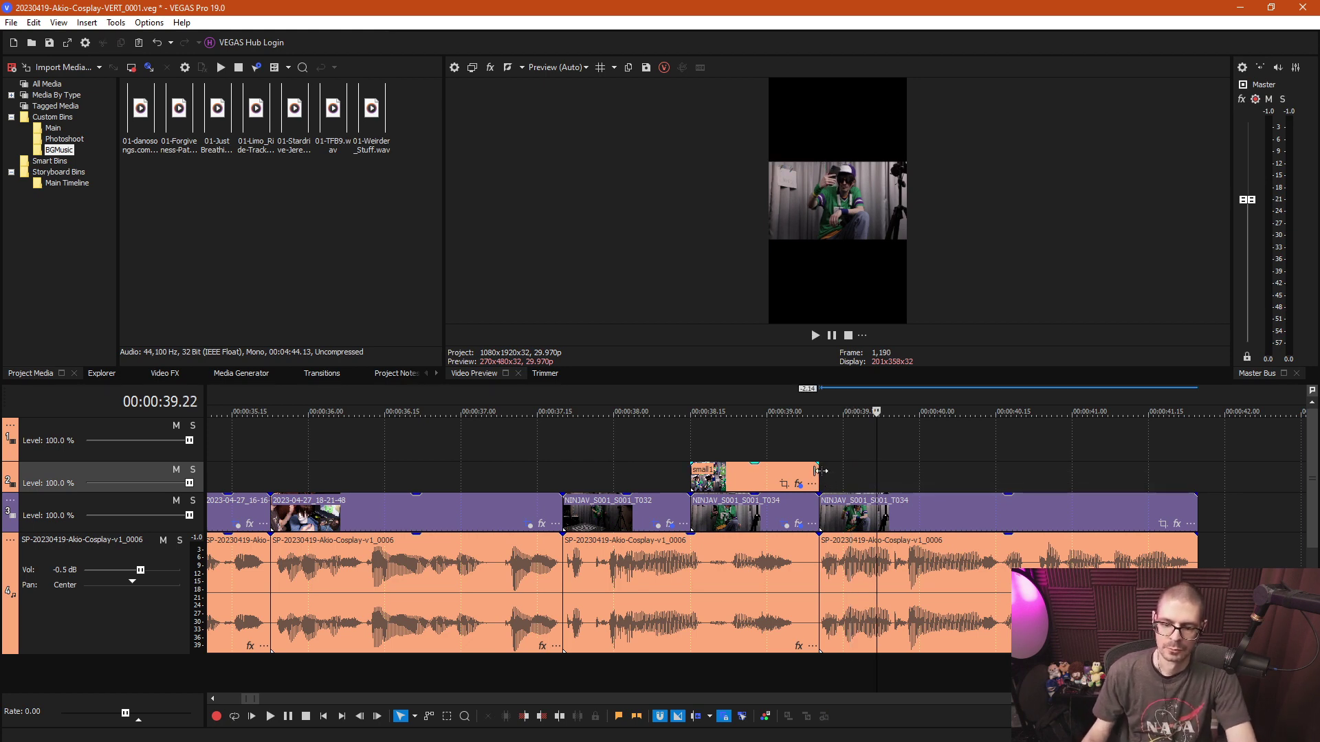
pyautogui.moveTo(819, 476); pyautogui.dragTo(1191, 481)
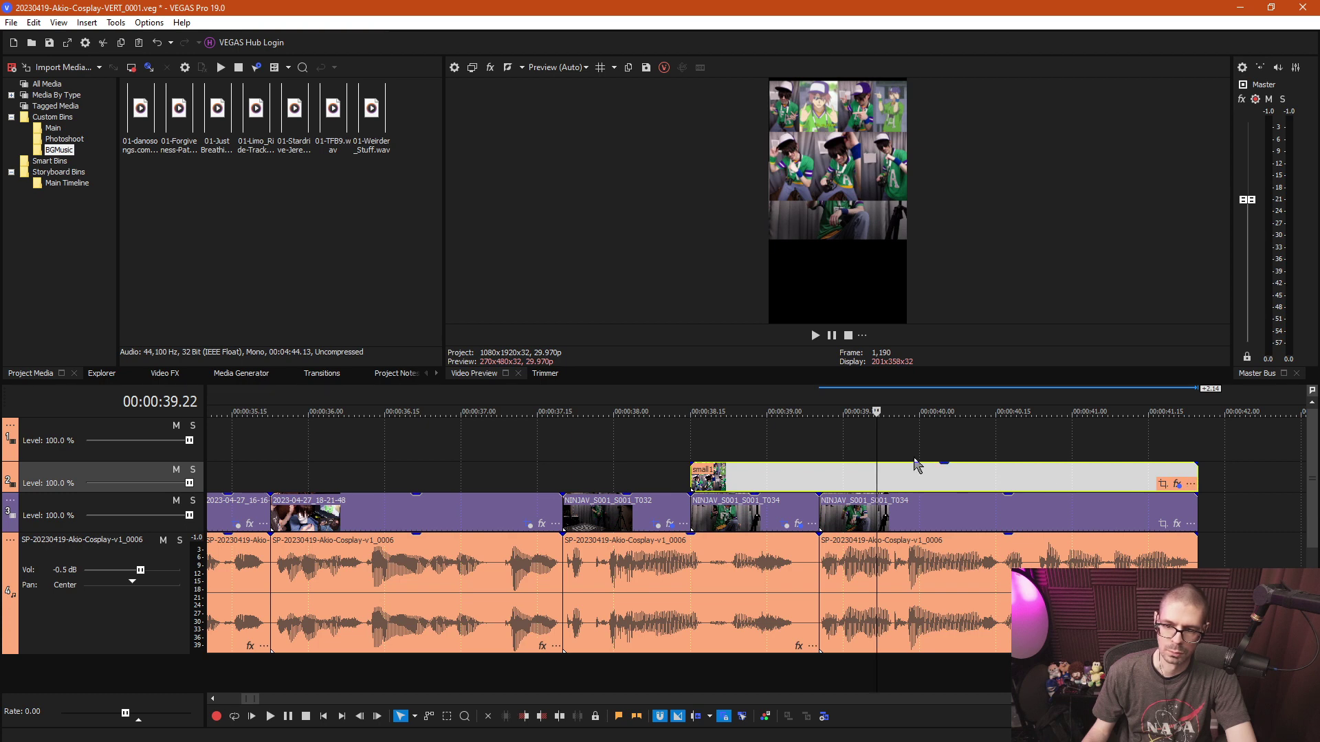
pyautogui.click(914, 458)
# Copy the first NINJAV_S001_S001_T034 clip, paste its event attributes onto the second one, and play across the cut.
pyautogui.click(854, 520)
pyautogui.rightClick(733, 527)
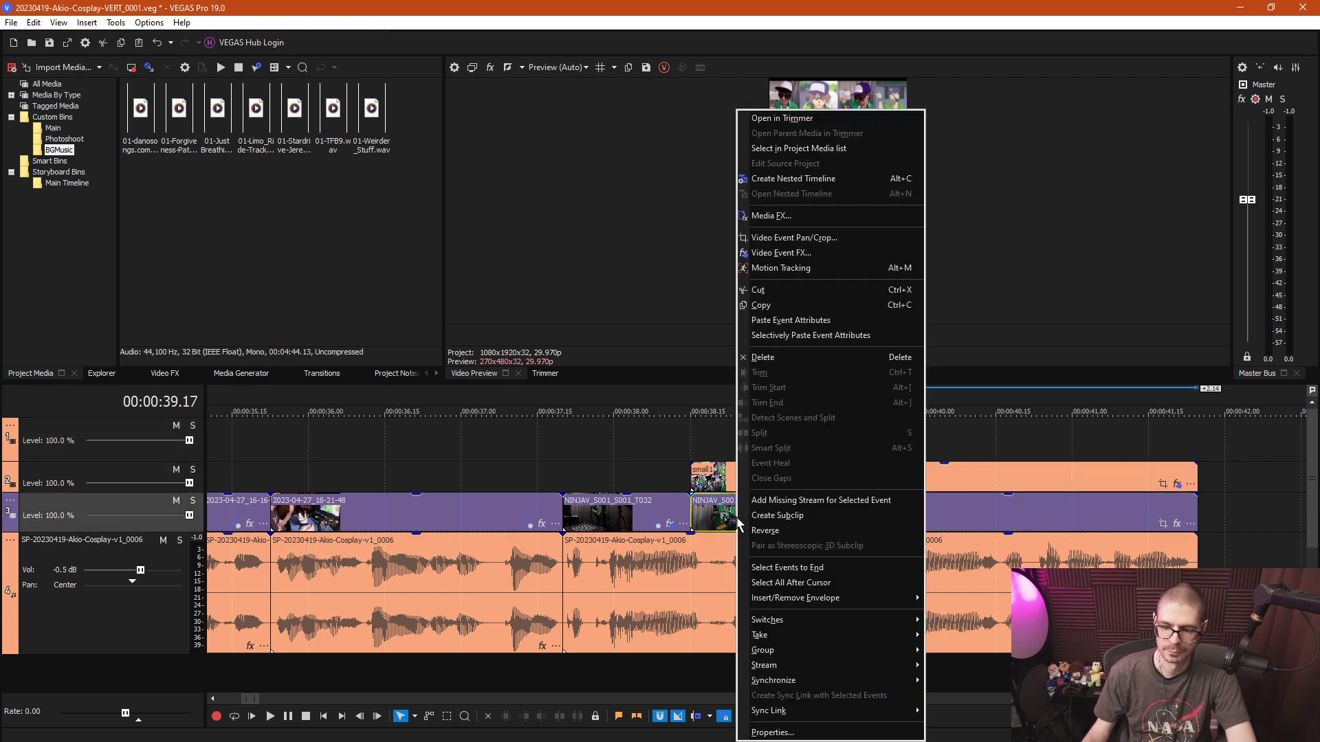
pyautogui.click(760, 305)
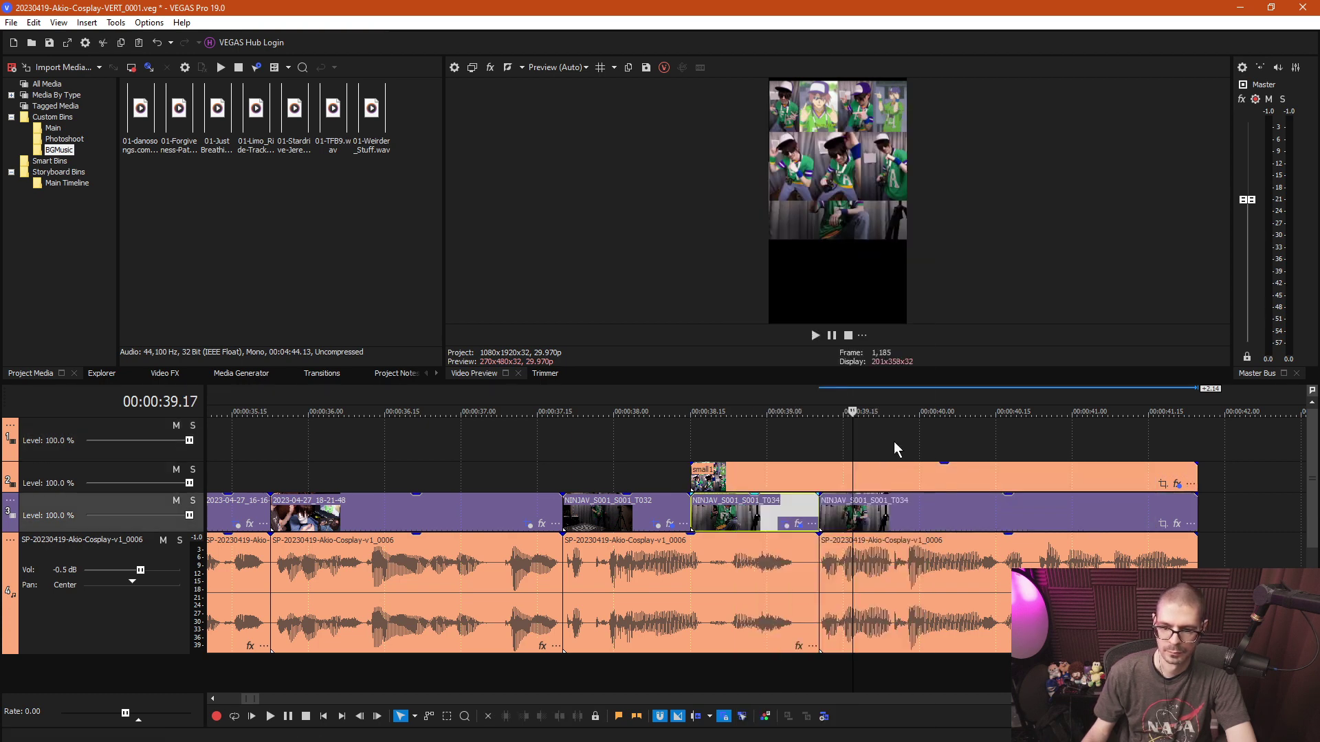
pyautogui.rightClick(905, 521)
pyautogui.click(945, 322)
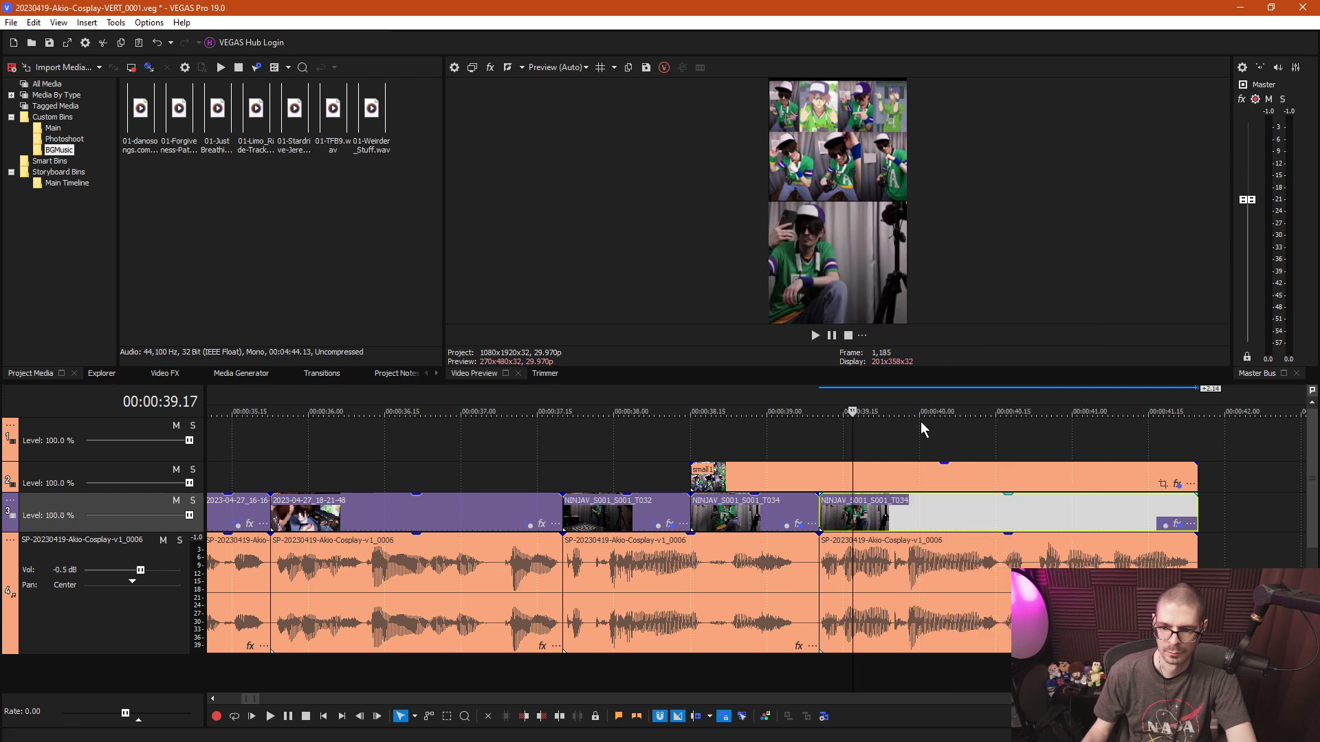
pyautogui.click(805, 446)
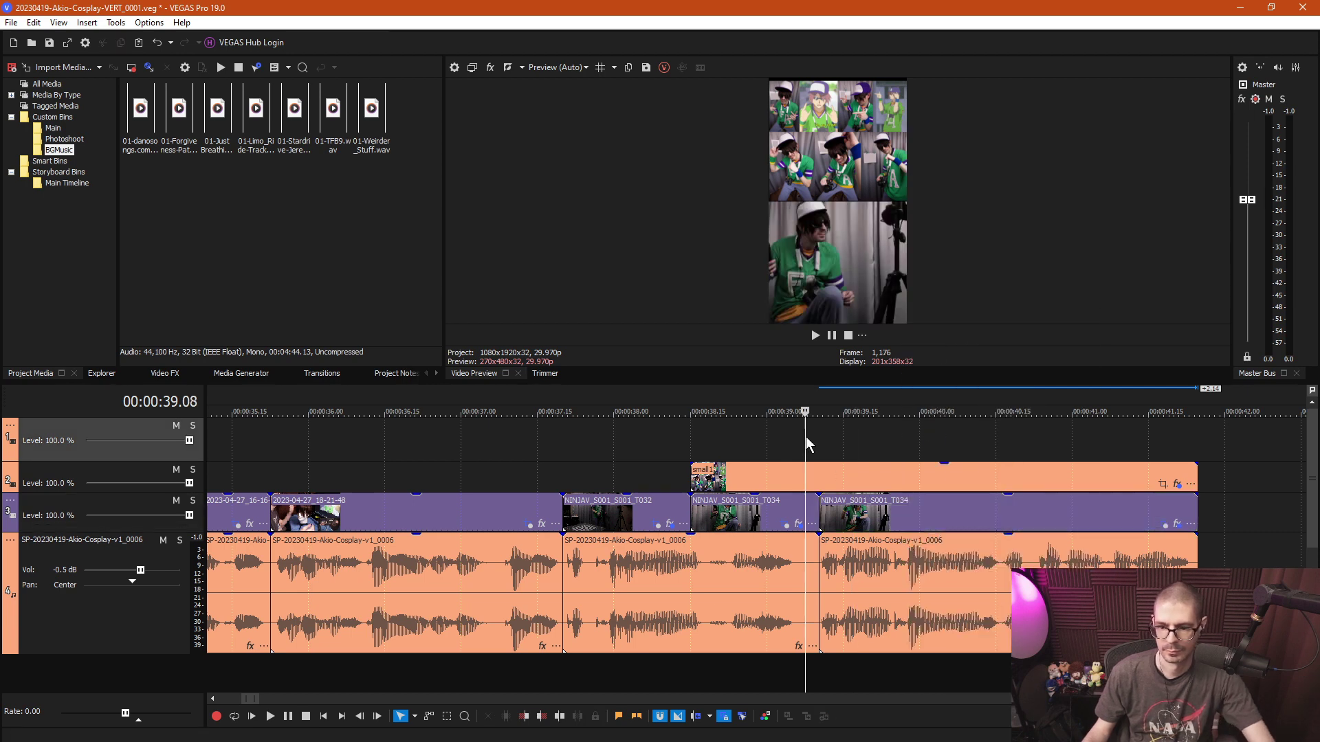
pyautogui.press('space')
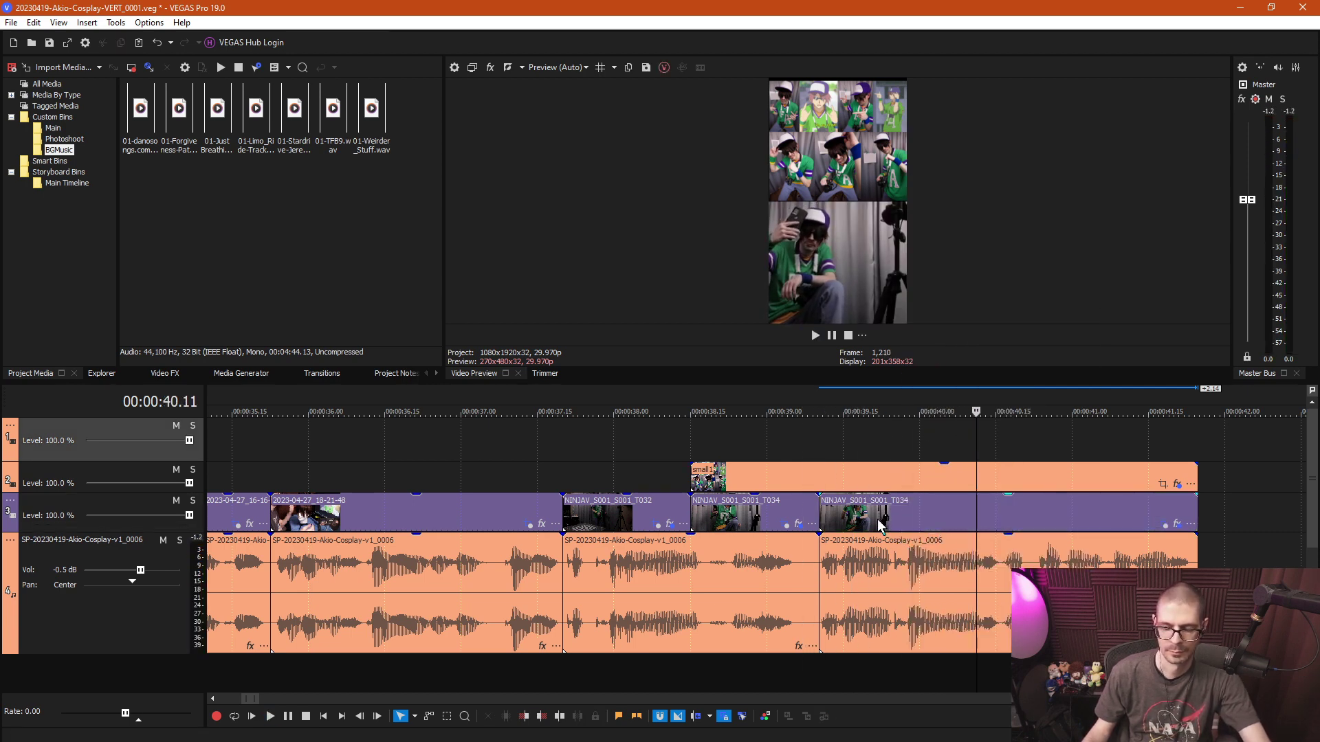
# Delete the first NINJAV_S001_S001_T034 clip and extend the start of the remaining one back to the end of the NINJAV_S001_S001_T032 clip.
pyautogui.click(758, 514)
pyautogui.click(780, 517)
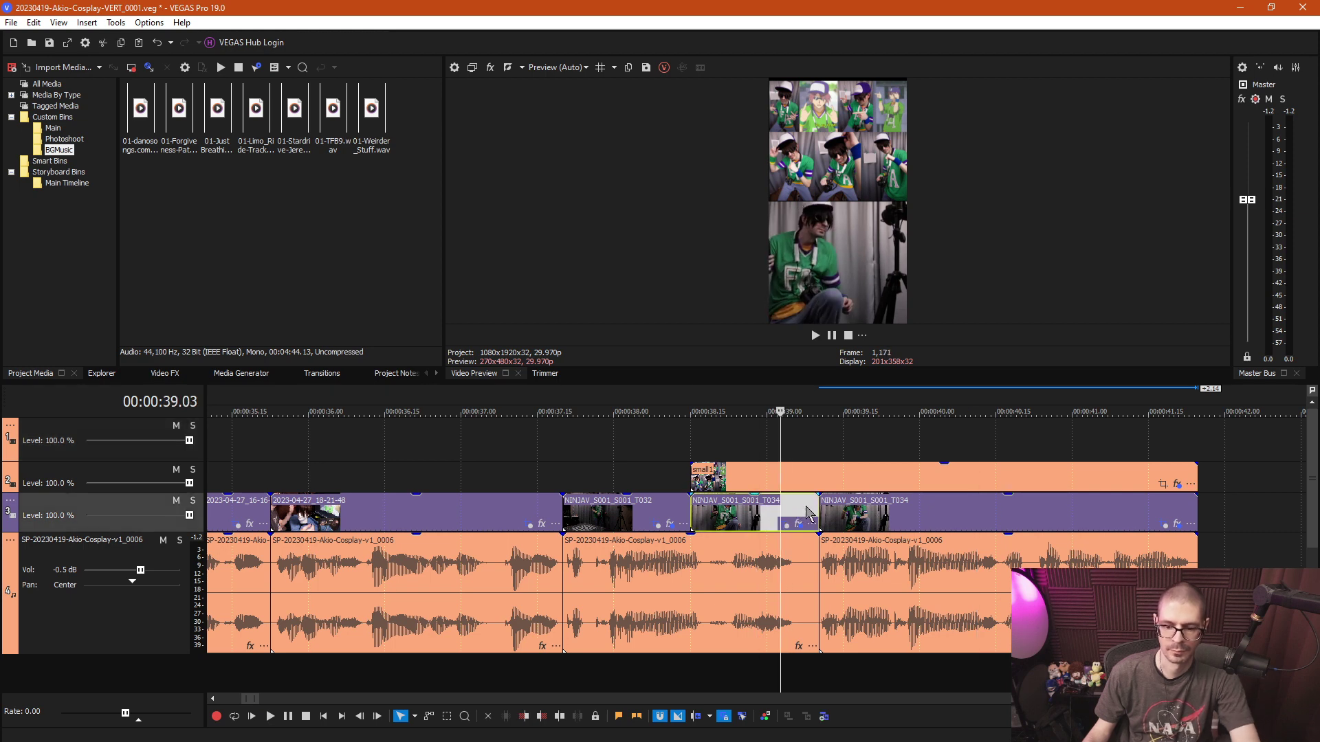
pyautogui.press('Delete')
pyautogui.moveTo(819, 514); pyautogui.dragTo(691, 510)
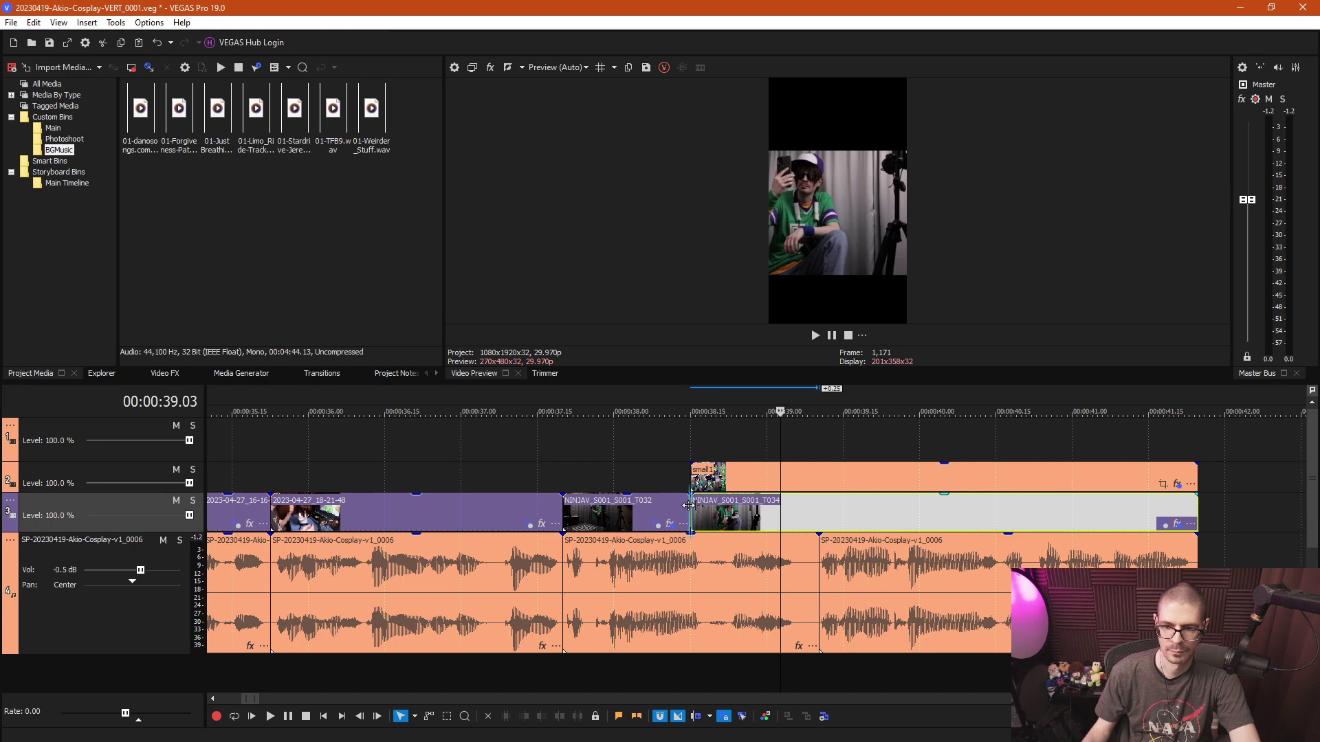
pyautogui.click(728, 440)
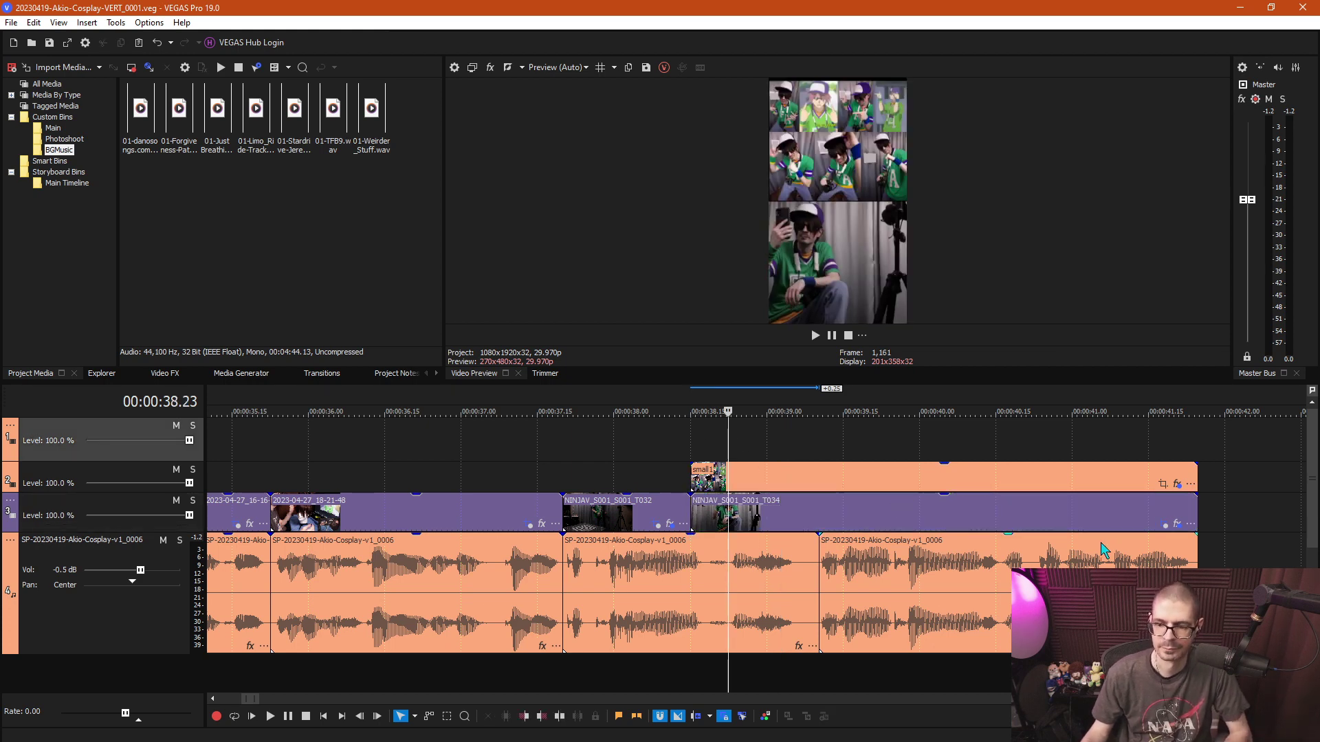
# Reposition the small1 clip's picture higher in the frame, at Picture In Picture location 0.500, 0.768.
pyautogui.hscroll(-1, 1093, 546)
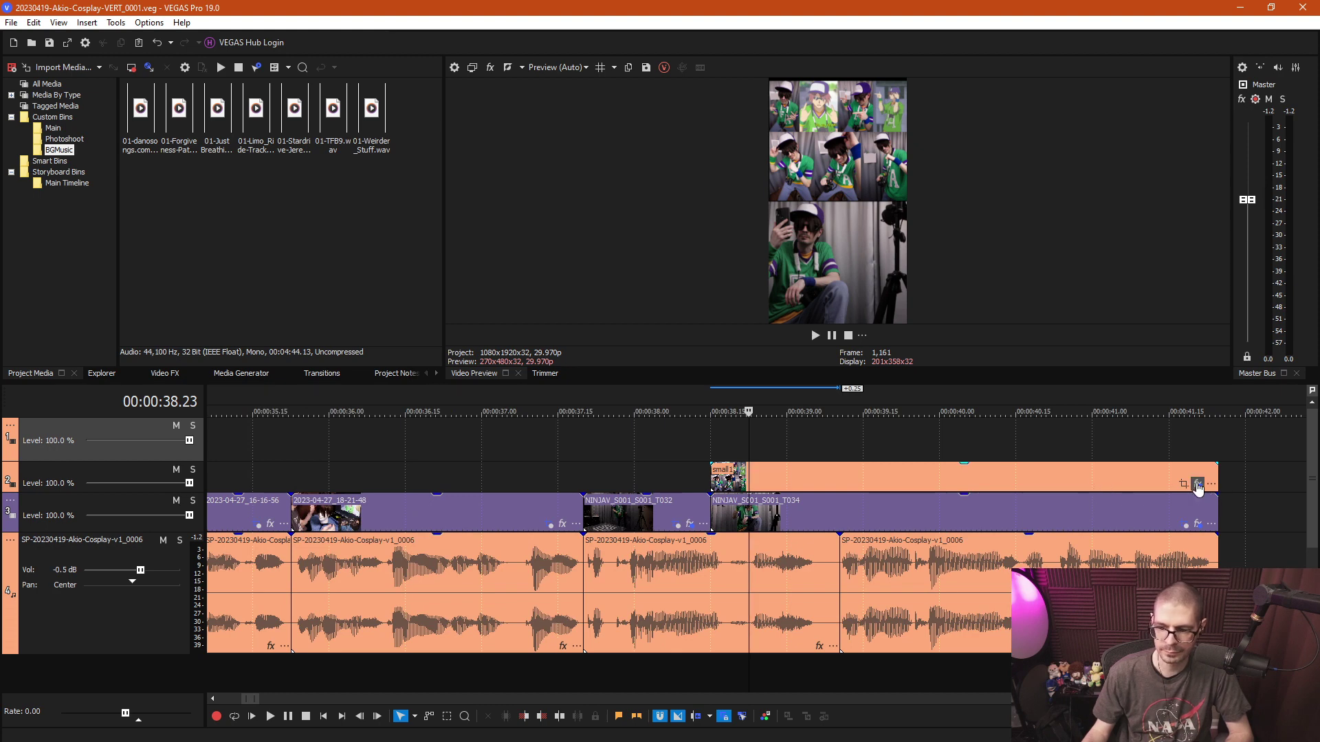
pyautogui.click(1198, 484)
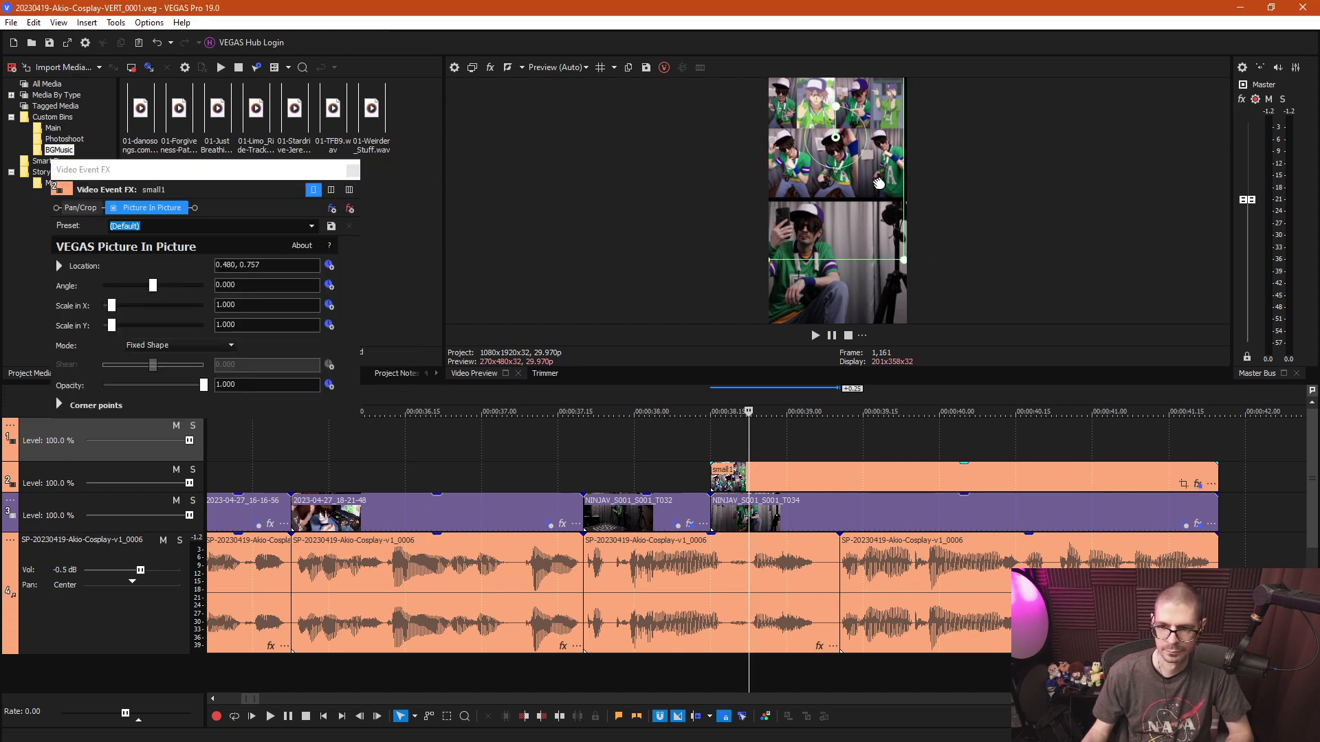
pyautogui.moveTo(879, 184)
pyautogui.mouseDown()
pyautogui.moveTo(867, 238)
pyautogui.moveTo(878, 179)
pyautogui.mouseUp()
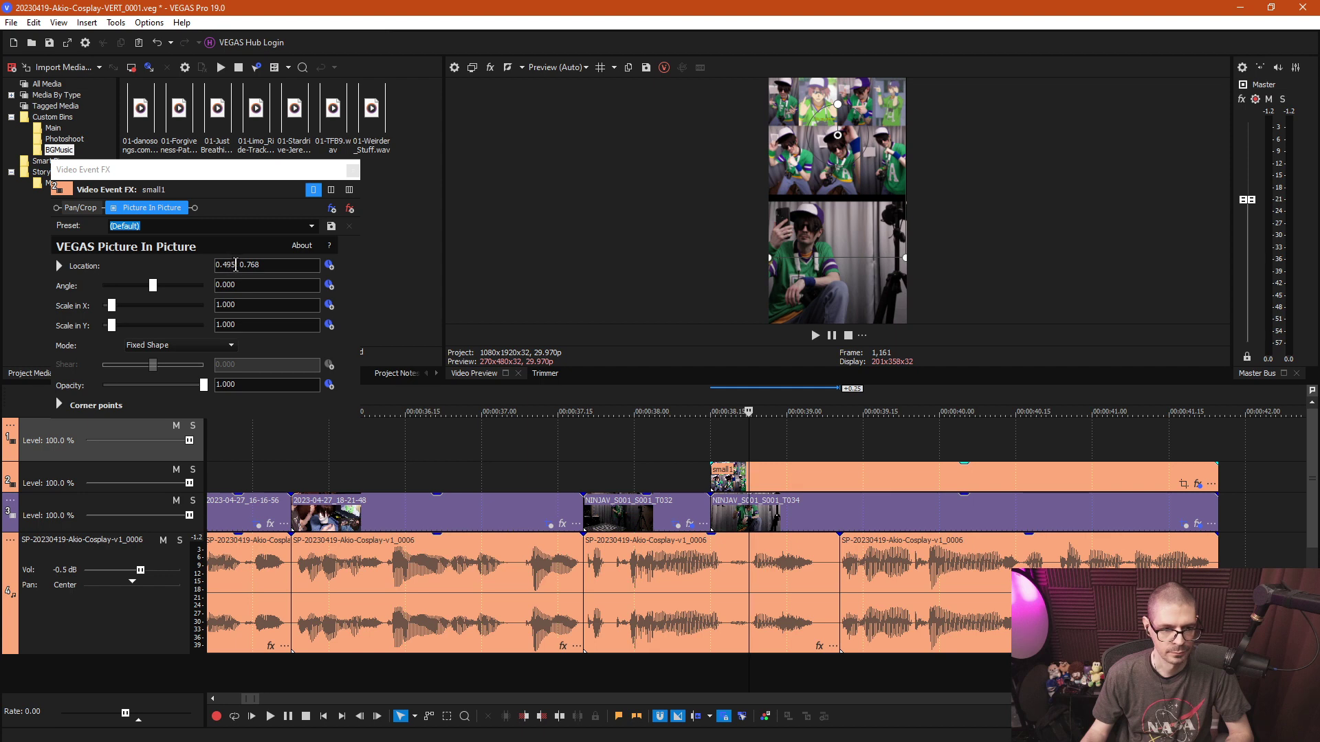
pyautogui.click(236, 264)
pyautogui.press('BackSpace')
pyautogui.press('BackSpace')
pyautogui.press('BackSpace')
pyautogui.write('5')
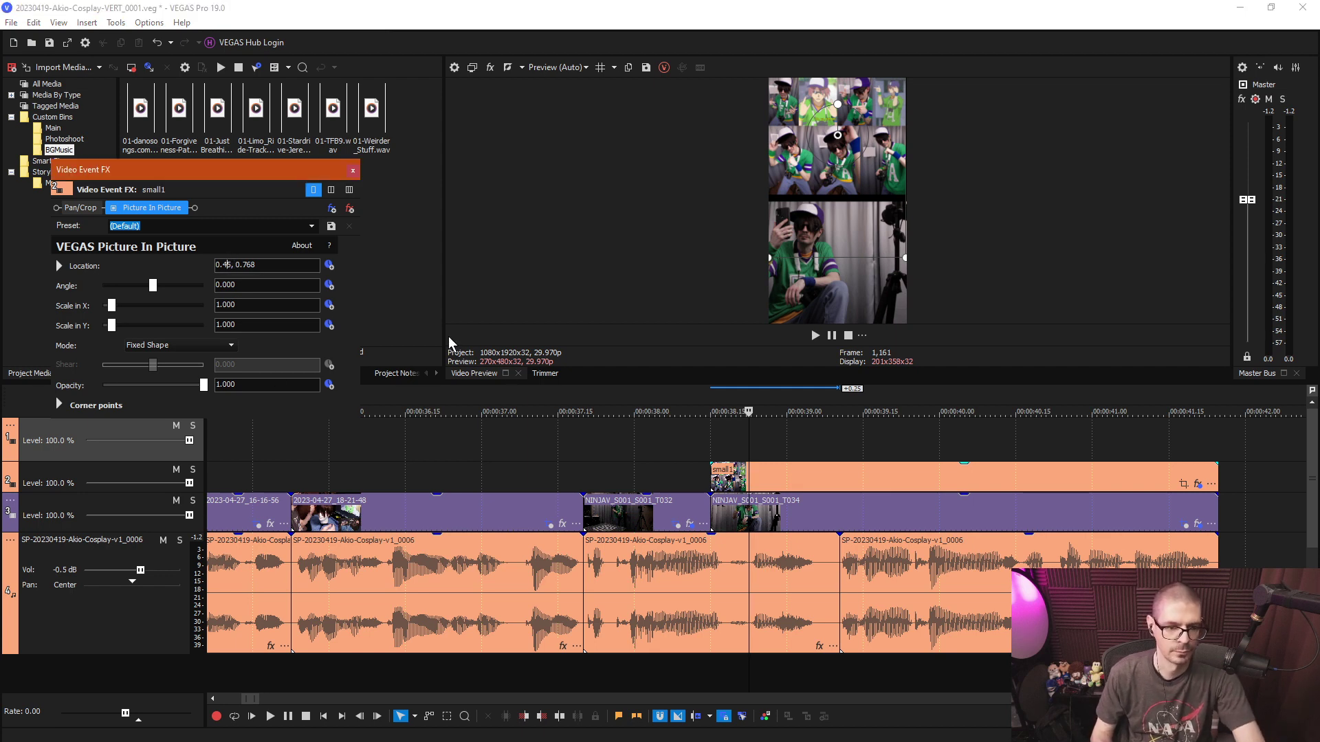
pyautogui.press('Return')
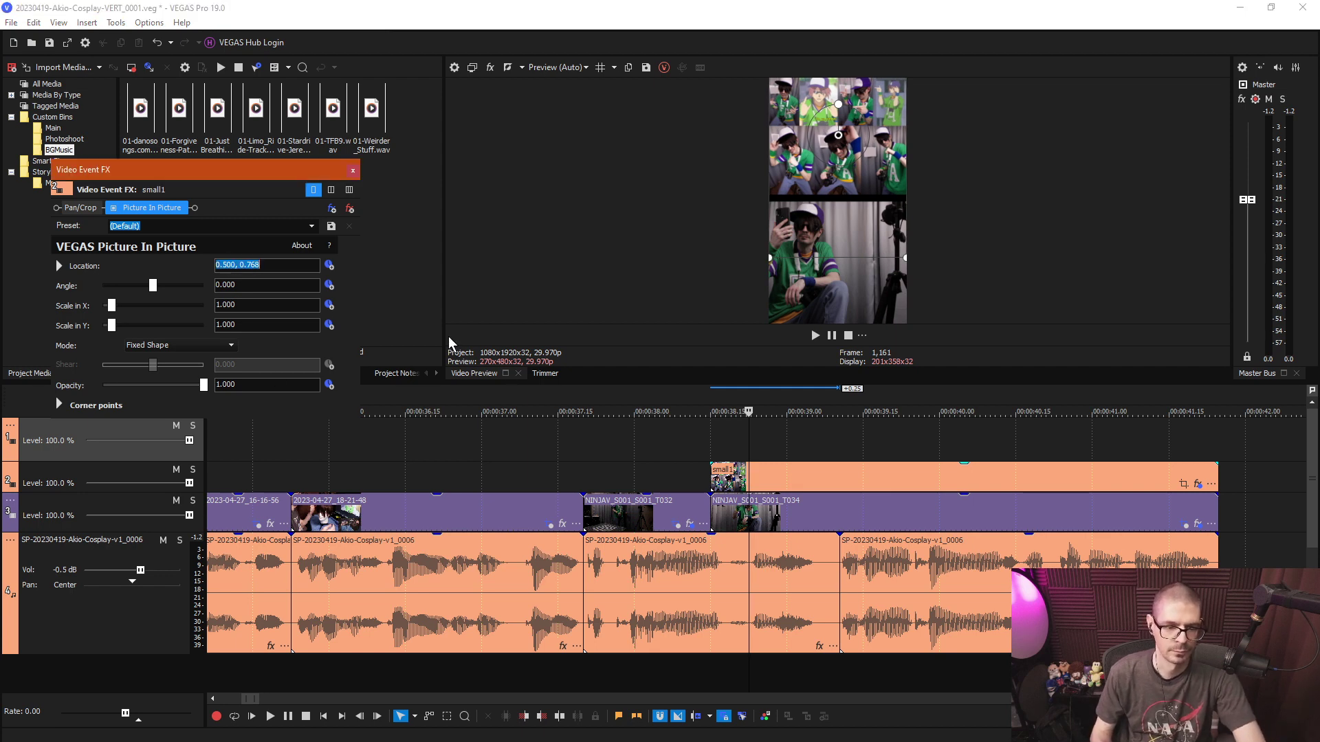
pyautogui.click(353, 170)
pyautogui.click(458, 448)
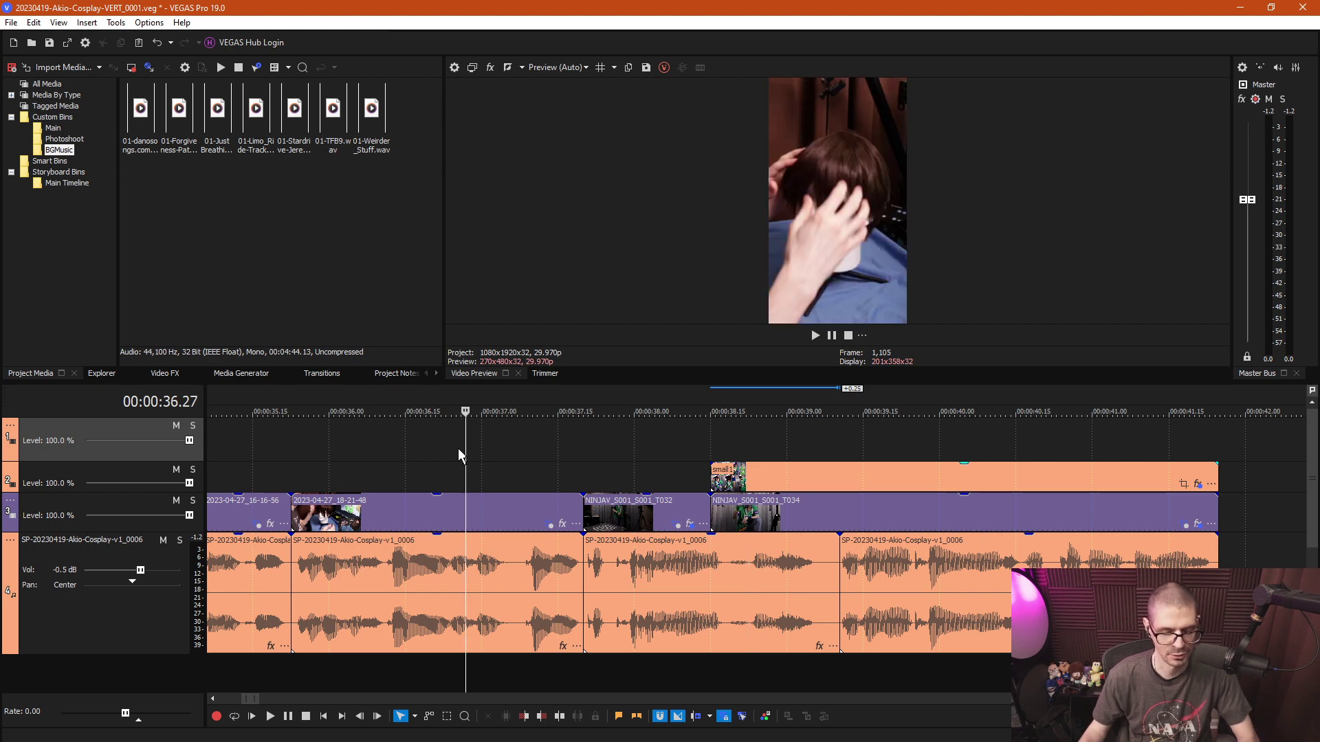
pyautogui.click(715, 440)
pyautogui.scroll(-2, 814, 448)
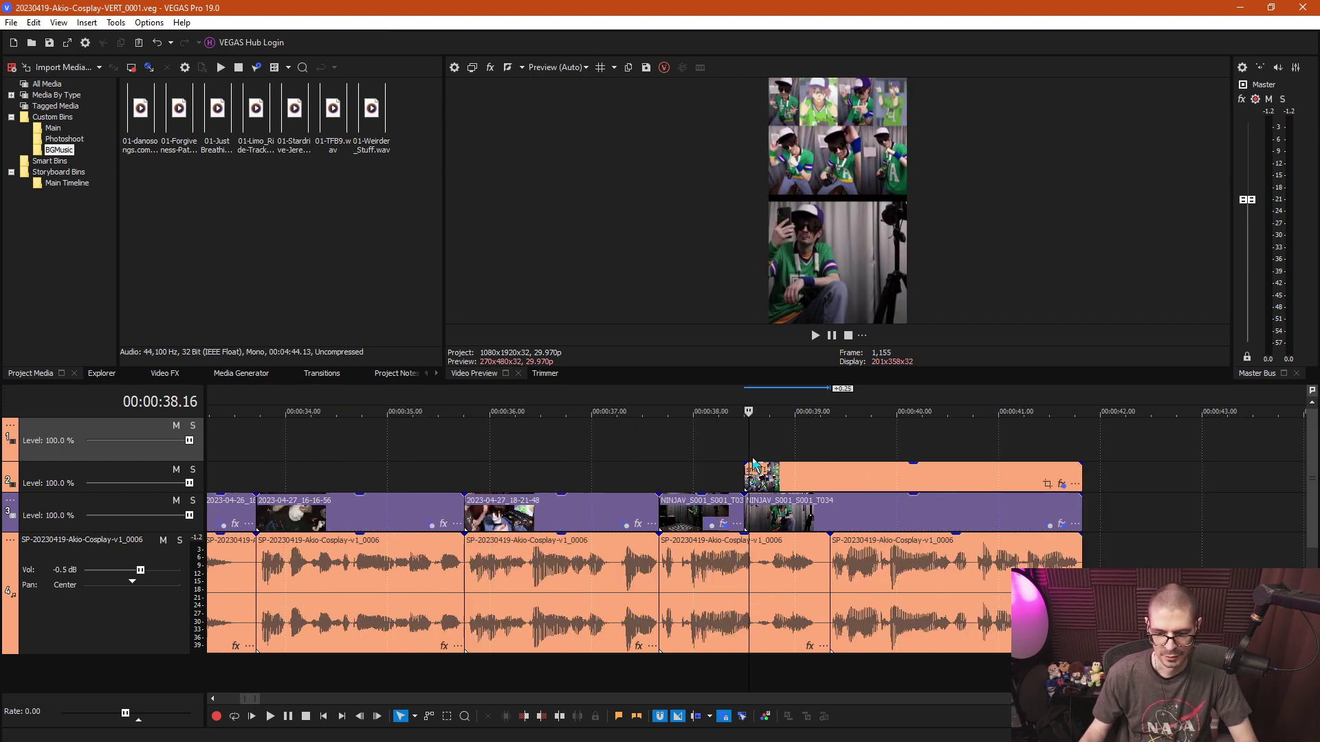
pyautogui.scroll(-1, 754, 464)
pyautogui.click(770, 444)
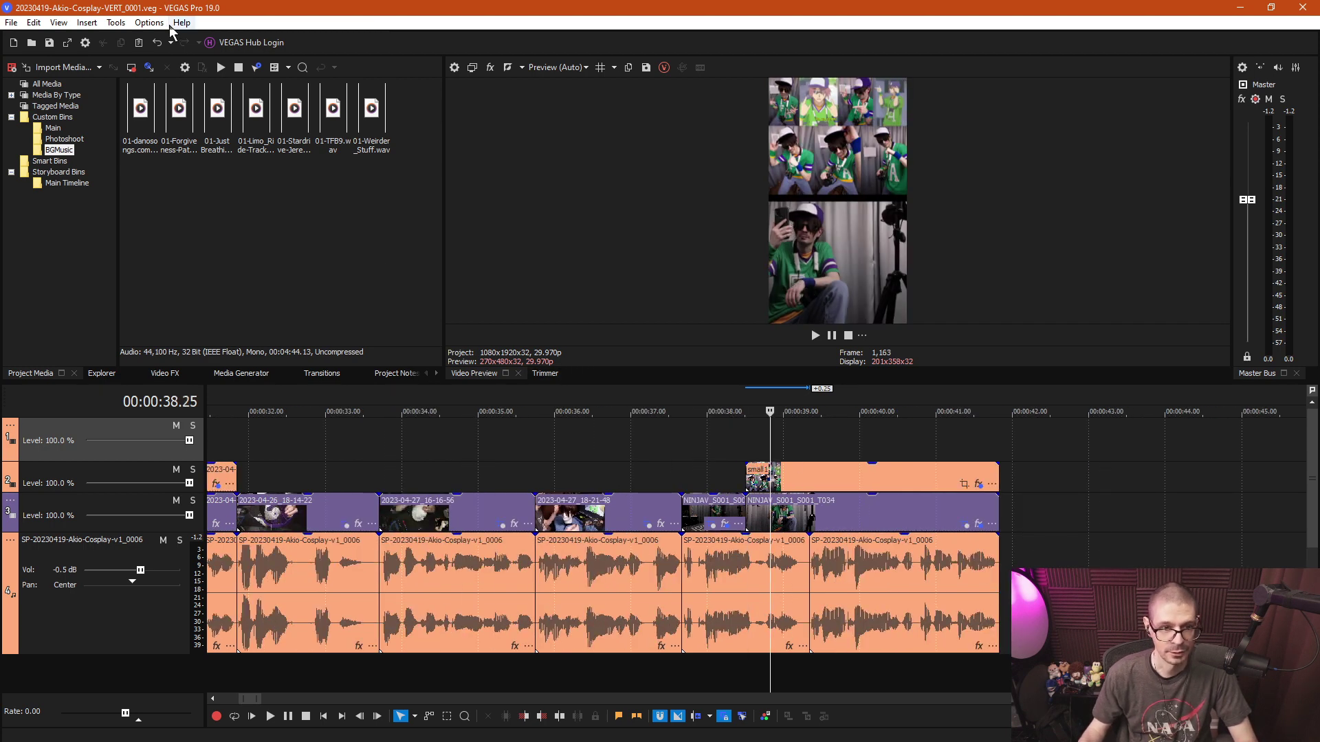
# Insert a text event on the top track at the playhead reading "Full video on YT:".
pyautogui.click(87, 23)
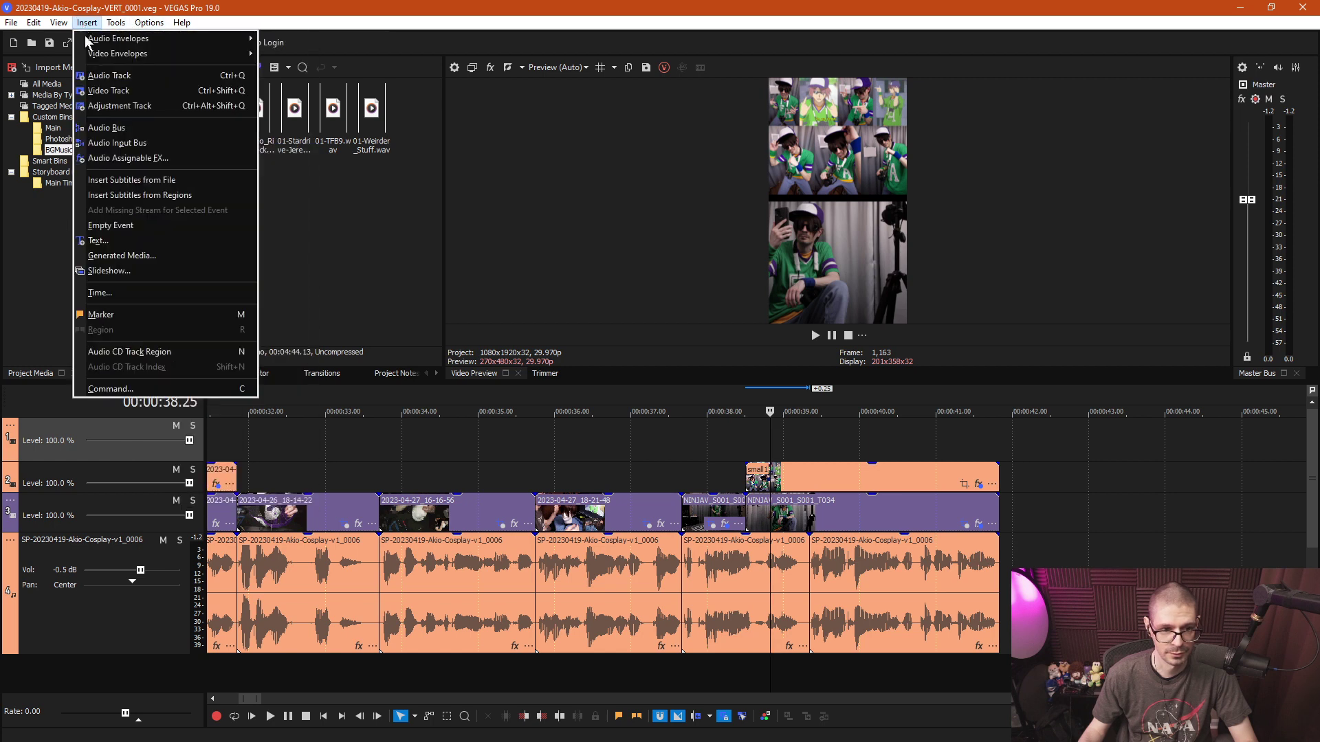
pyautogui.click(140, 242)
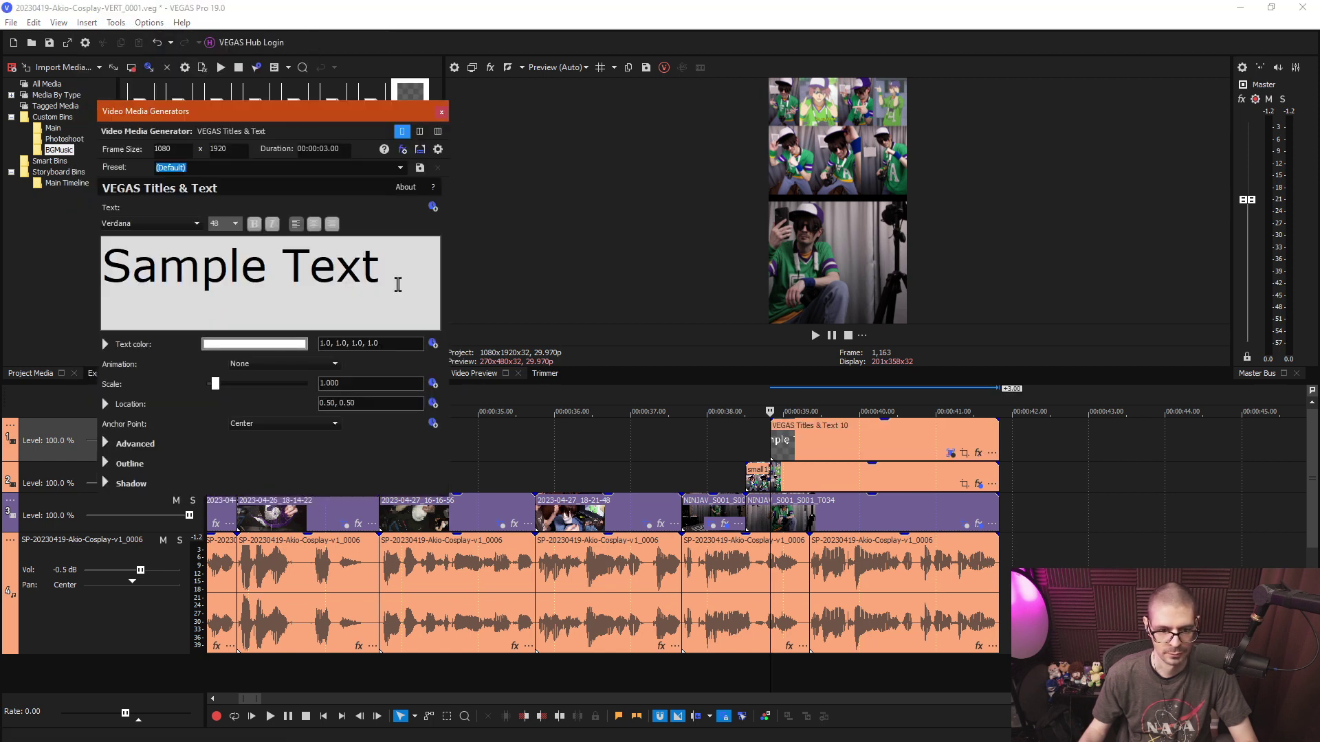
pyautogui.click(354, 293)
pyautogui.hotkey('ctrl', 'a')
pyautogui.write('F')
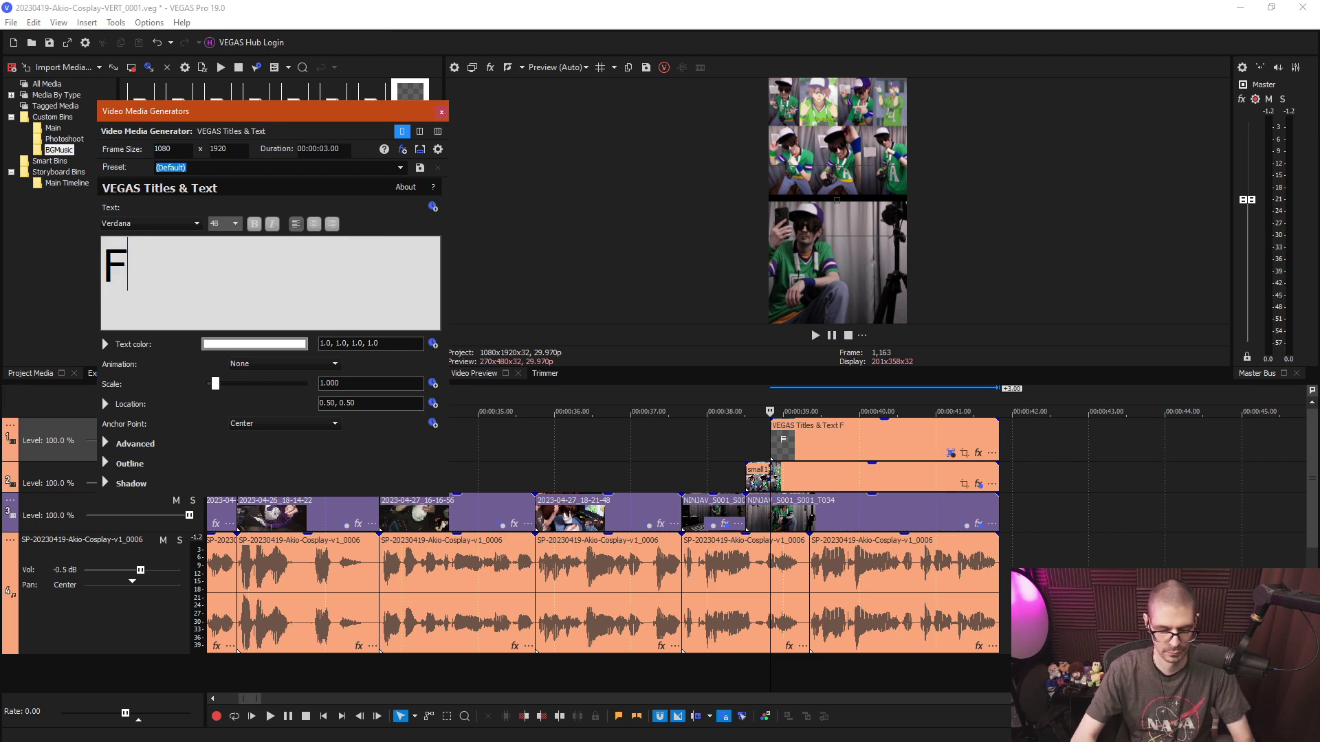
pyautogui.write('ull video on YT:')
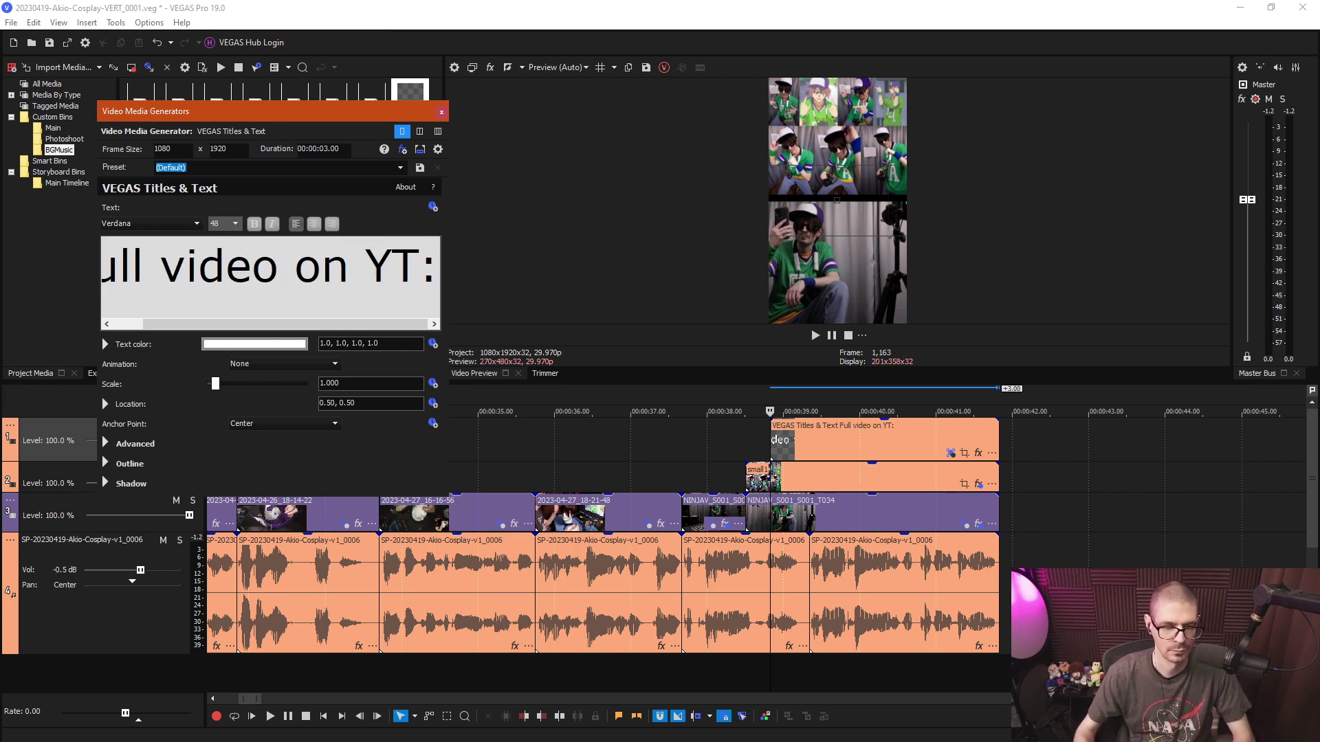
# Set the title text's font size to 5 and start a second line below it.
pyautogui.hotkey('ctrl', 'a')
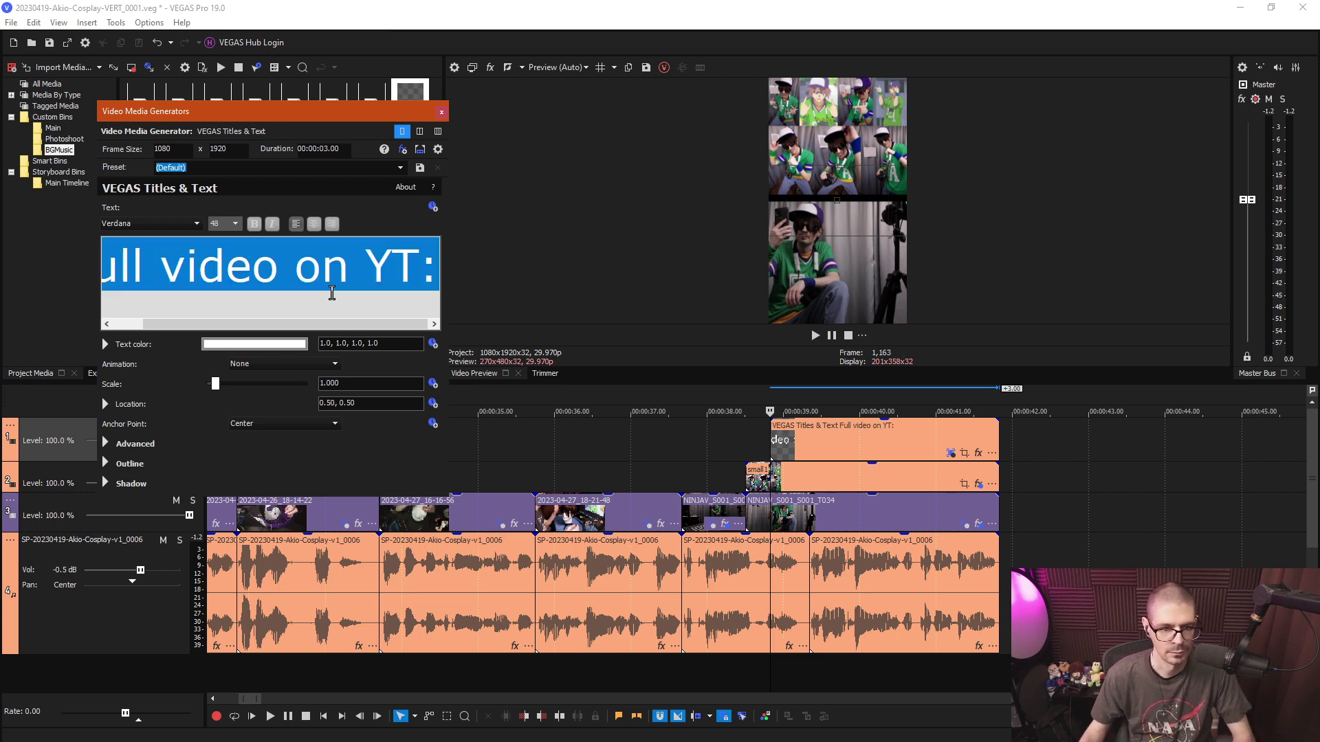
pyautogui.write('5')
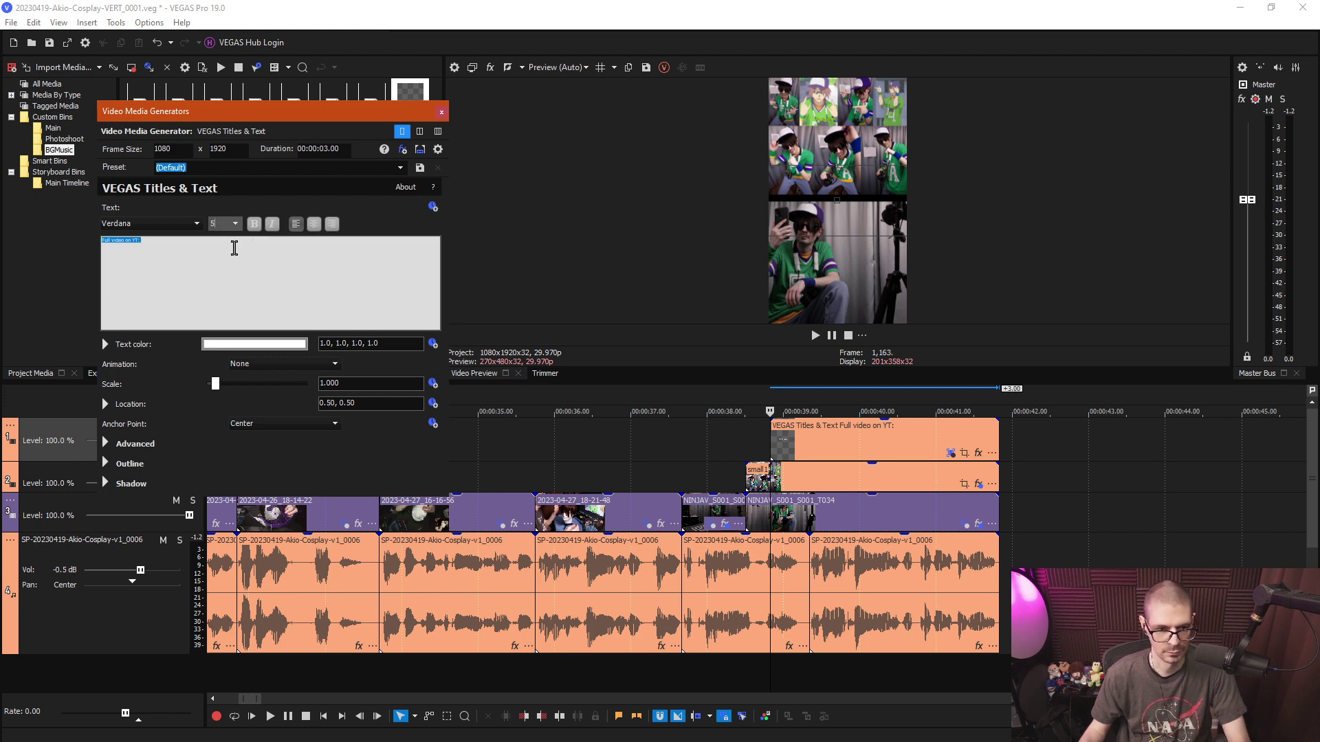
pyautogui.click(234, 245)
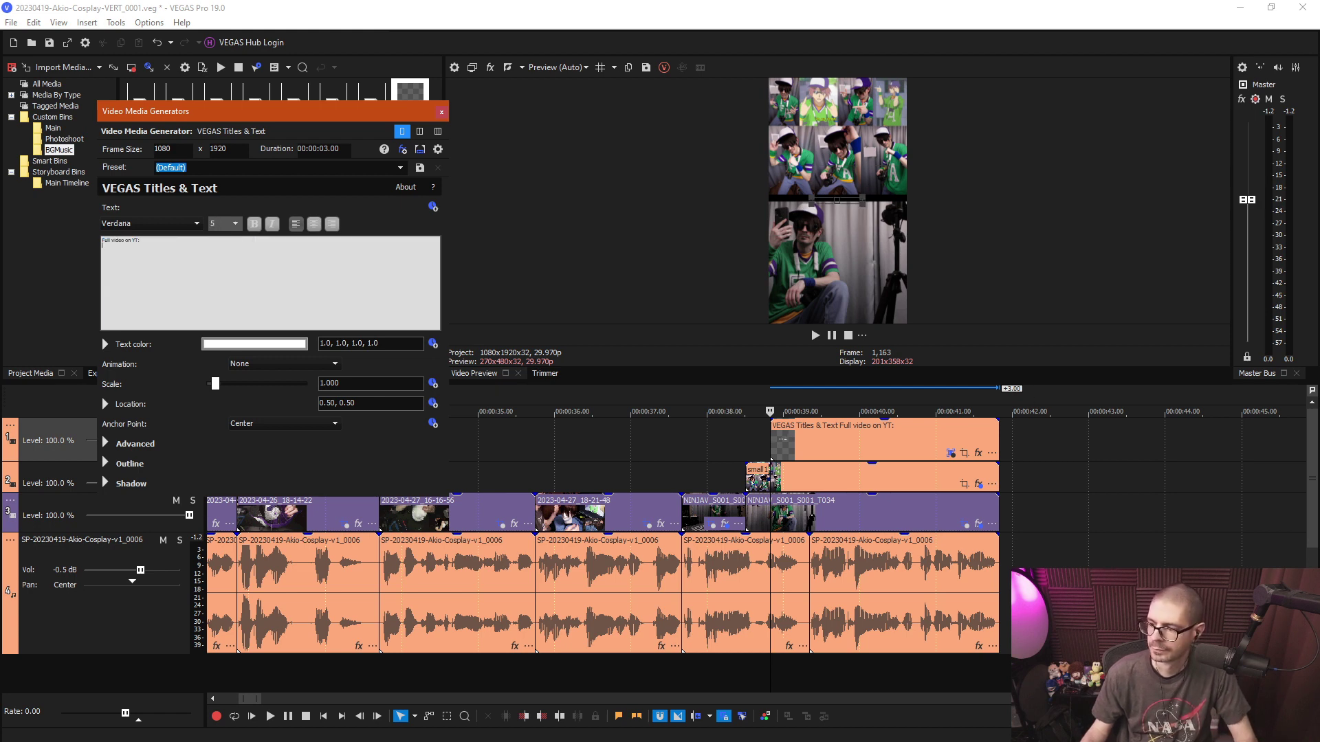
# Fetch the full video's link from the browser and add it as the title's second line, shortened to youtu.be/fwyYiKGU-cE.
pyautogui.hotkey('alt', 'Tab')
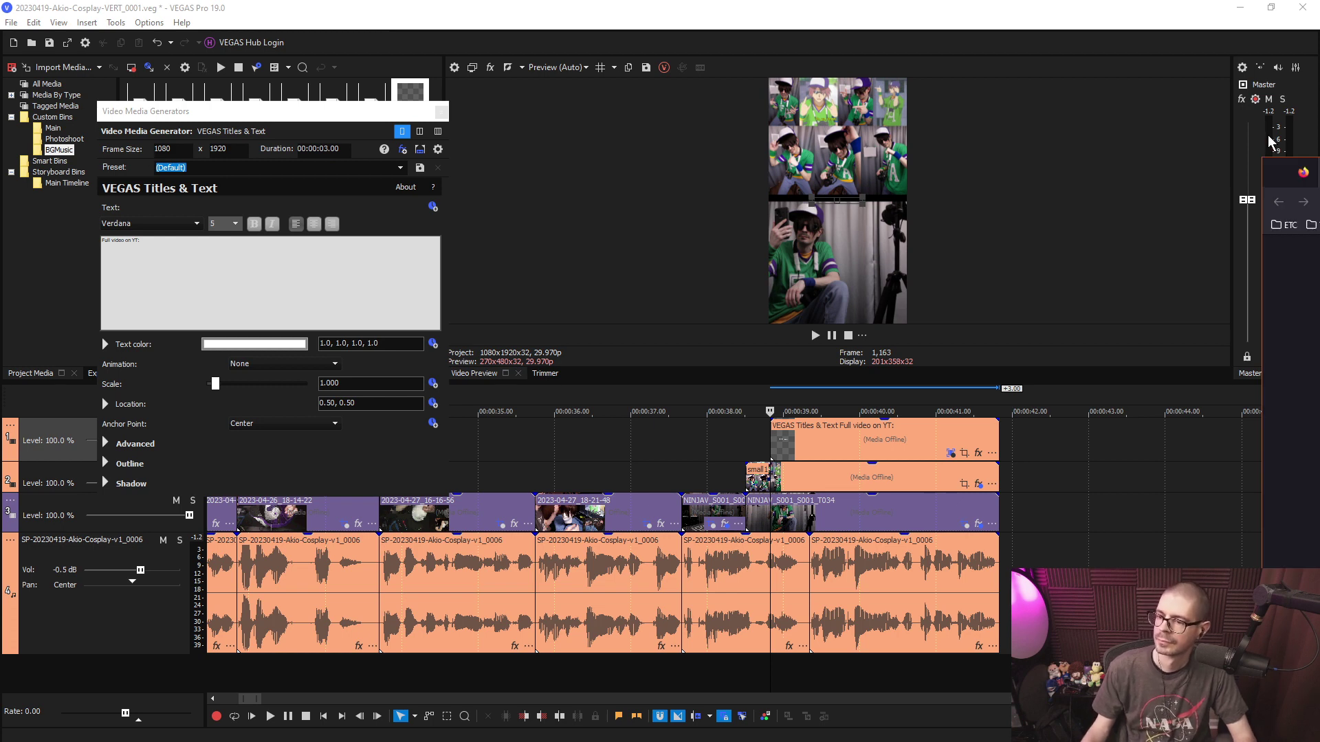
pyautogui.moveTo(1267, 164); pyautogui.dragTo(1319, 164)
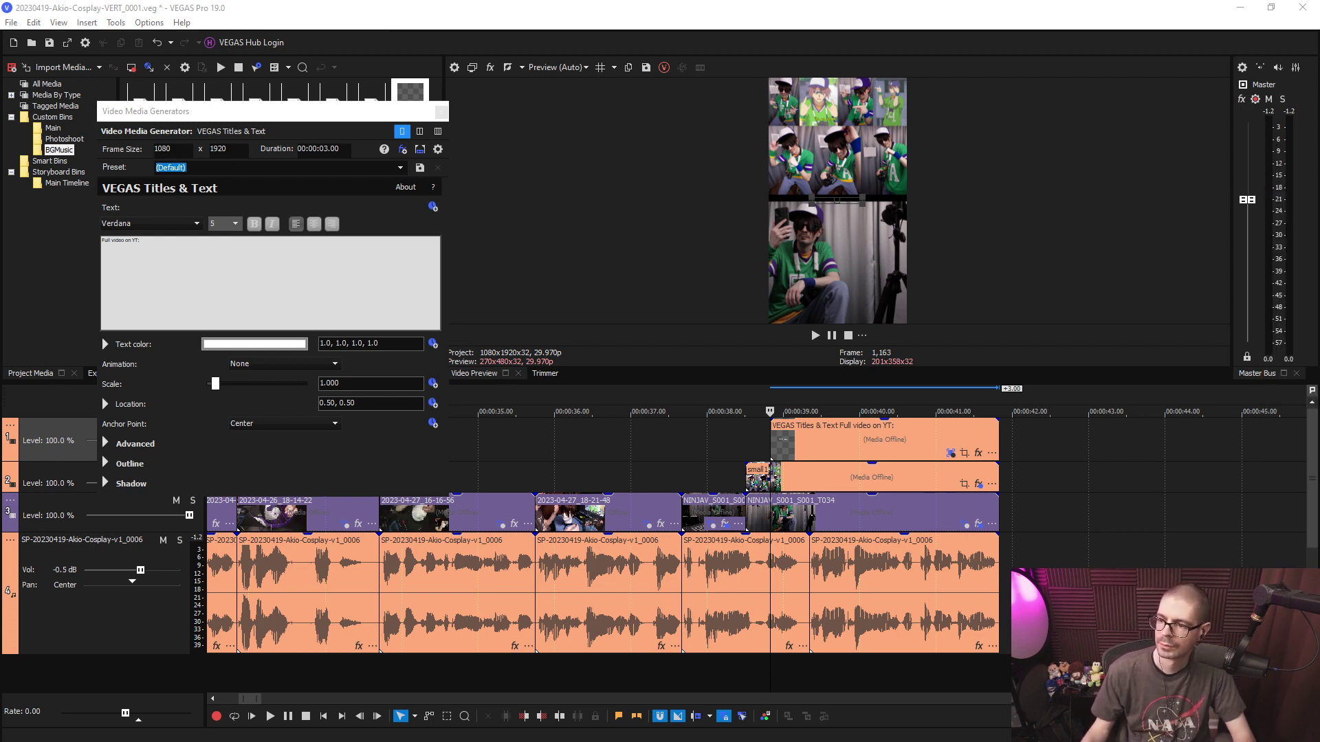
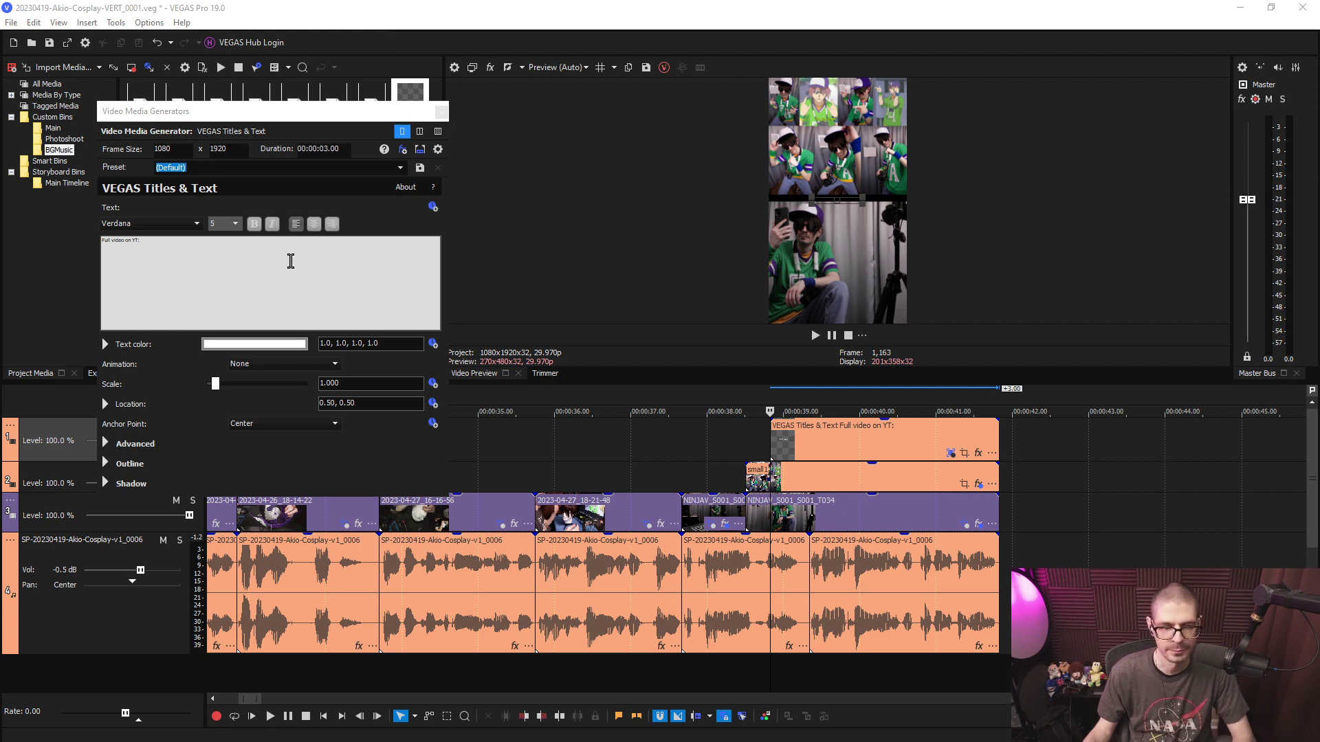
pyautogui.click(277, 259)
pyautogui.write('https://youtu.be/fwyYiKGU-cE')
pyautogui.click(118, 245)
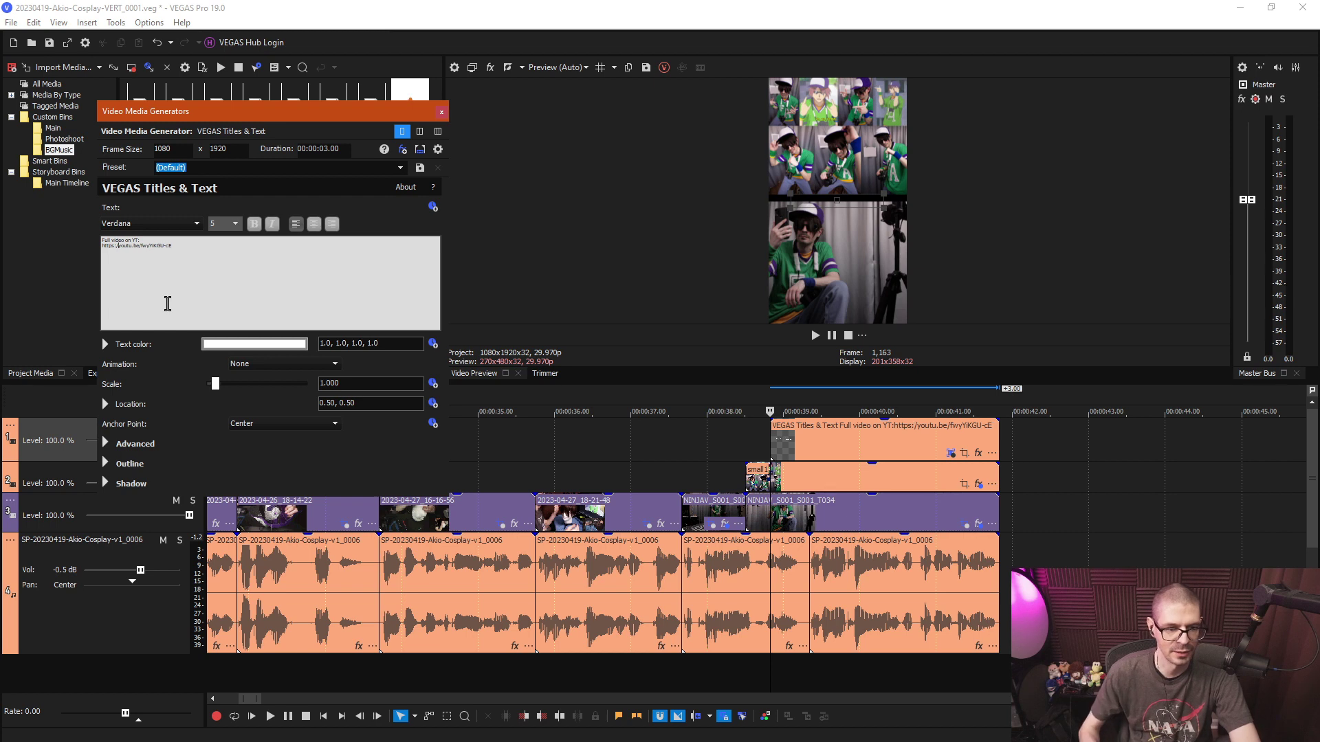
pyautogui.press('BackSpace')
pyautogui.press('BackSpace')
pyautogui.press('BackSpace')
pyautogui.press('BackSpace')
pyautogui.press('BackSpace')
pyautogui.press('BackSpace')
pyautogui.press('BackSpace')
pyautogui.press('BackSpace')
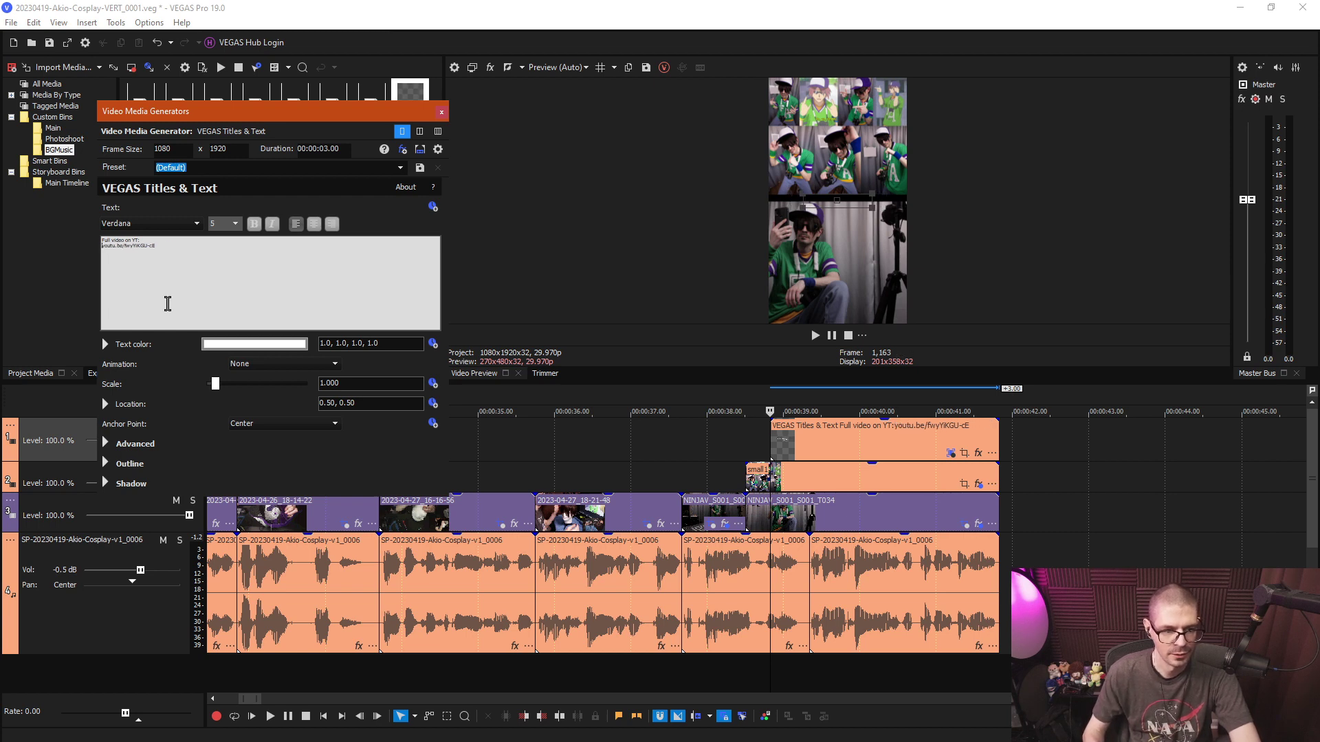
# Center-align both lines of the title text.
pyautogui.hotkey('ctrl', 'a')
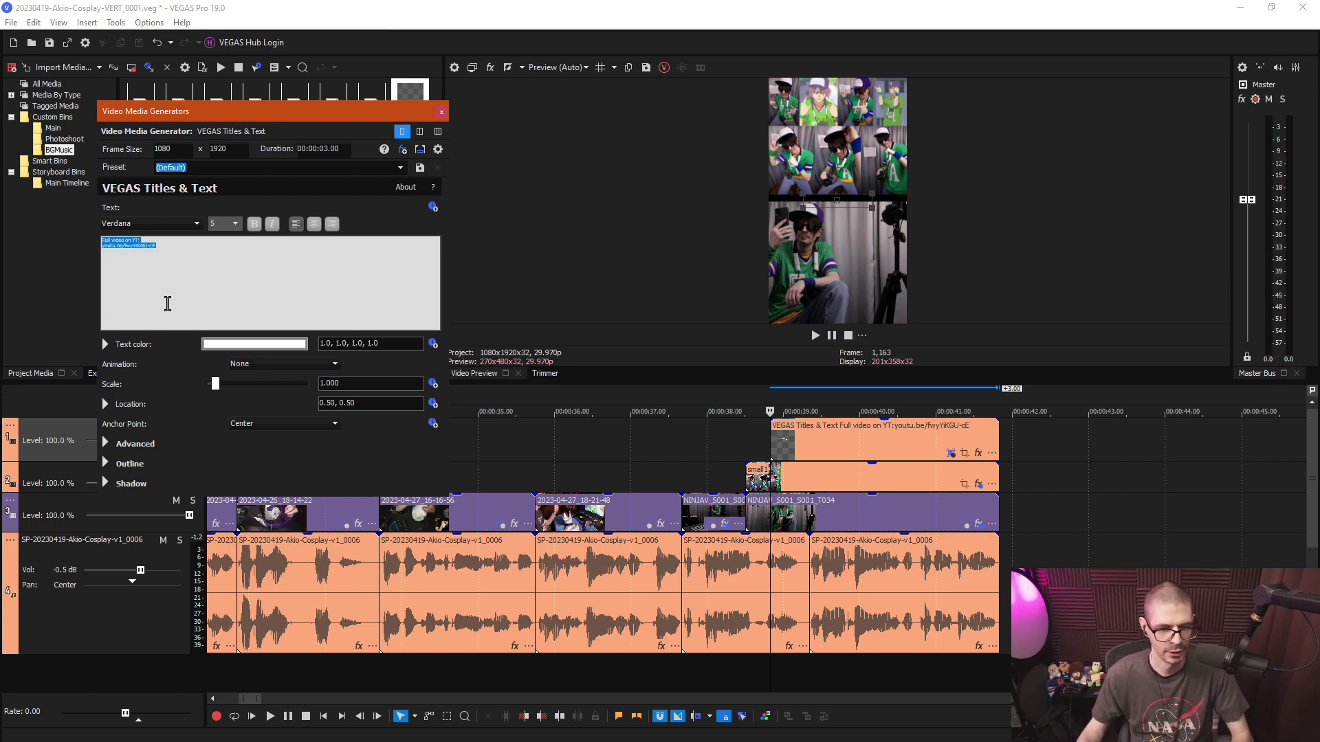
pyautogui.click(313, 223)
pyautogui.click(311, 269)
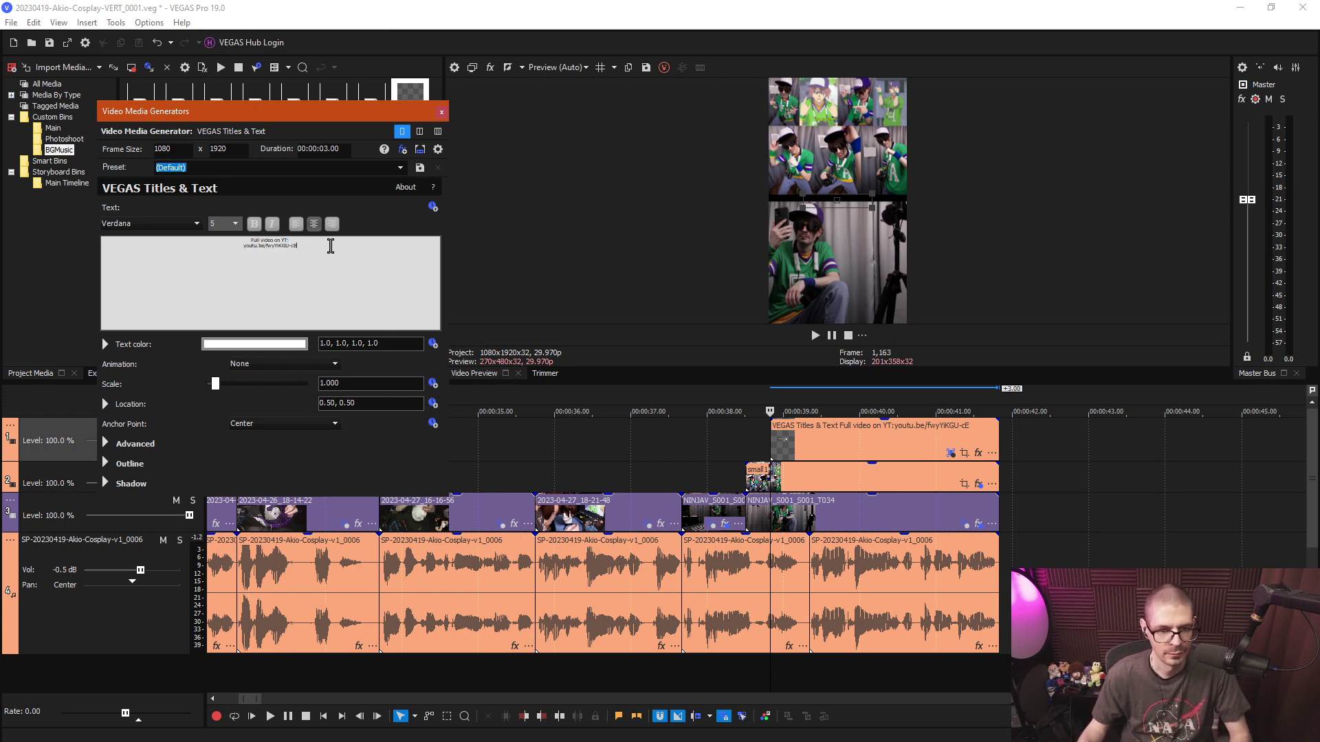
# Give the title text a black outline with a width of 10.000.
pyautogui.click(114, 464)
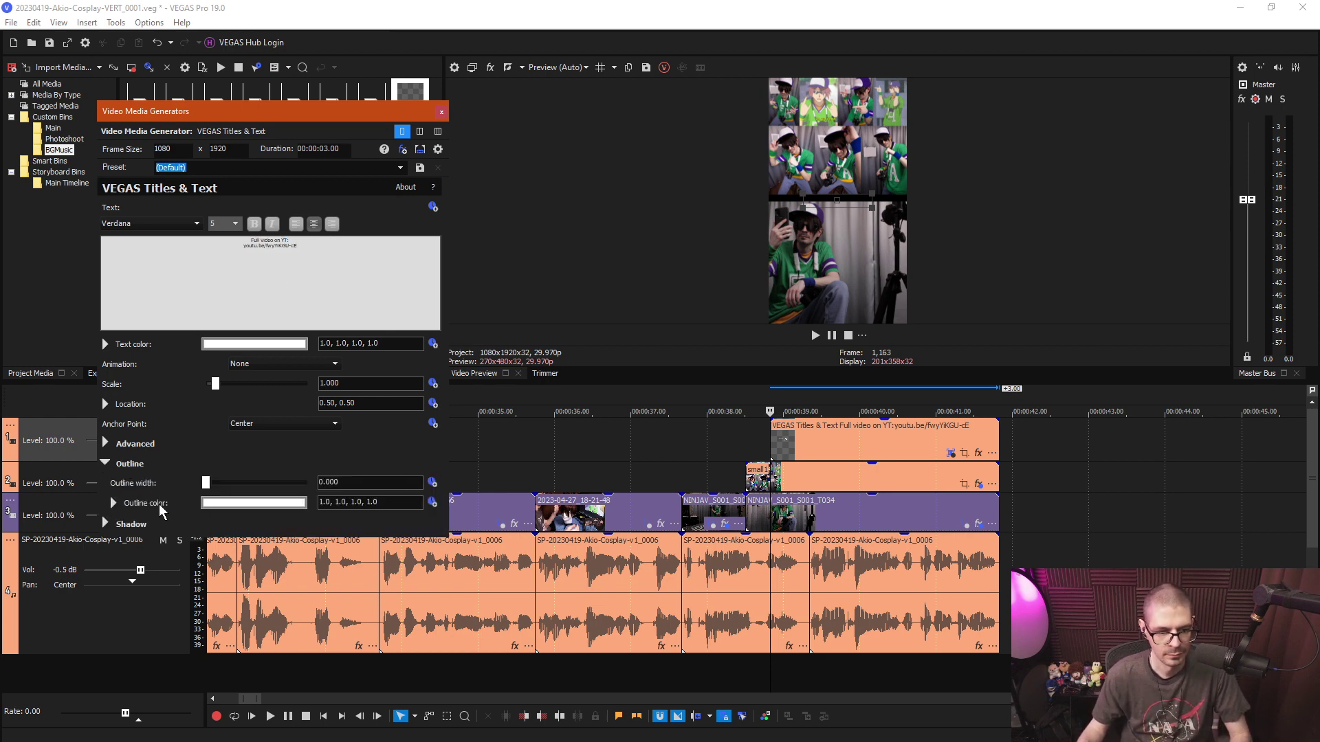
pyautogui.moveTo(206, 482); pyautogui.dragTo(306, 484)
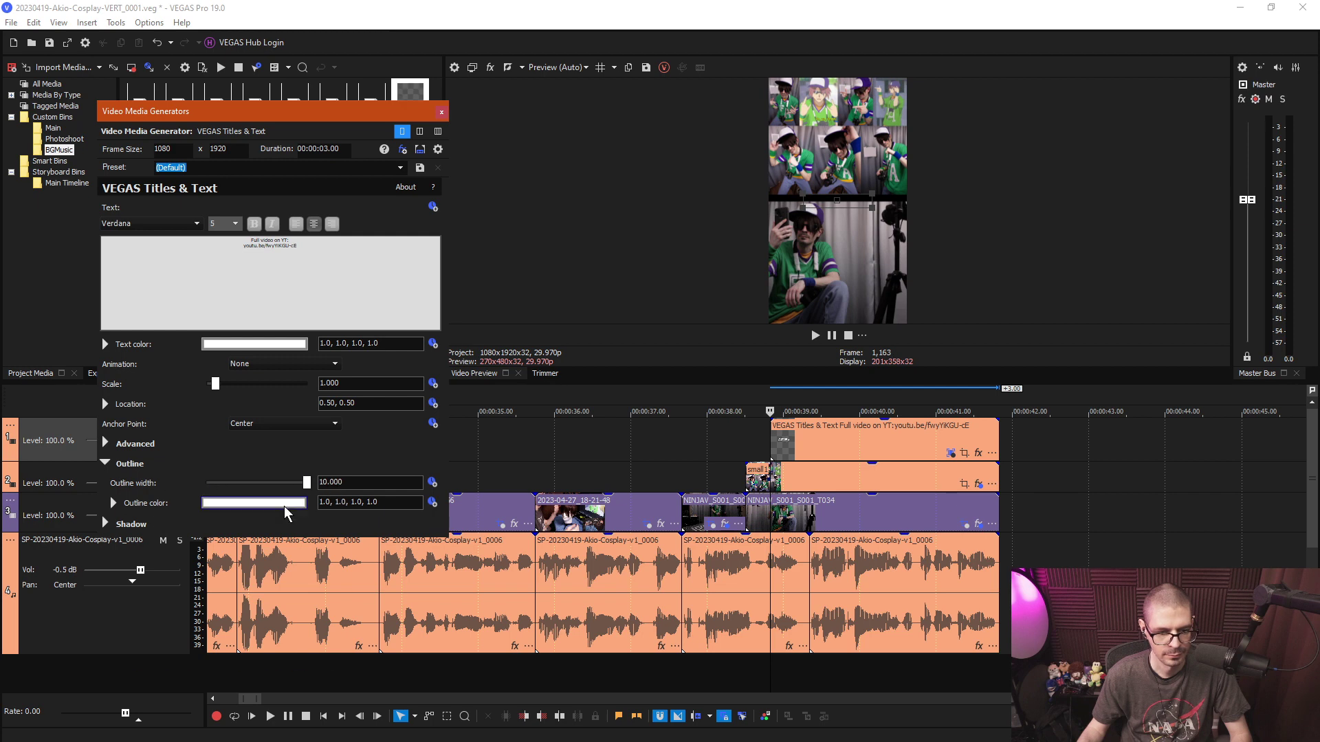
pyautogui.click(285, 503)
pyautogui.click(136, 665)
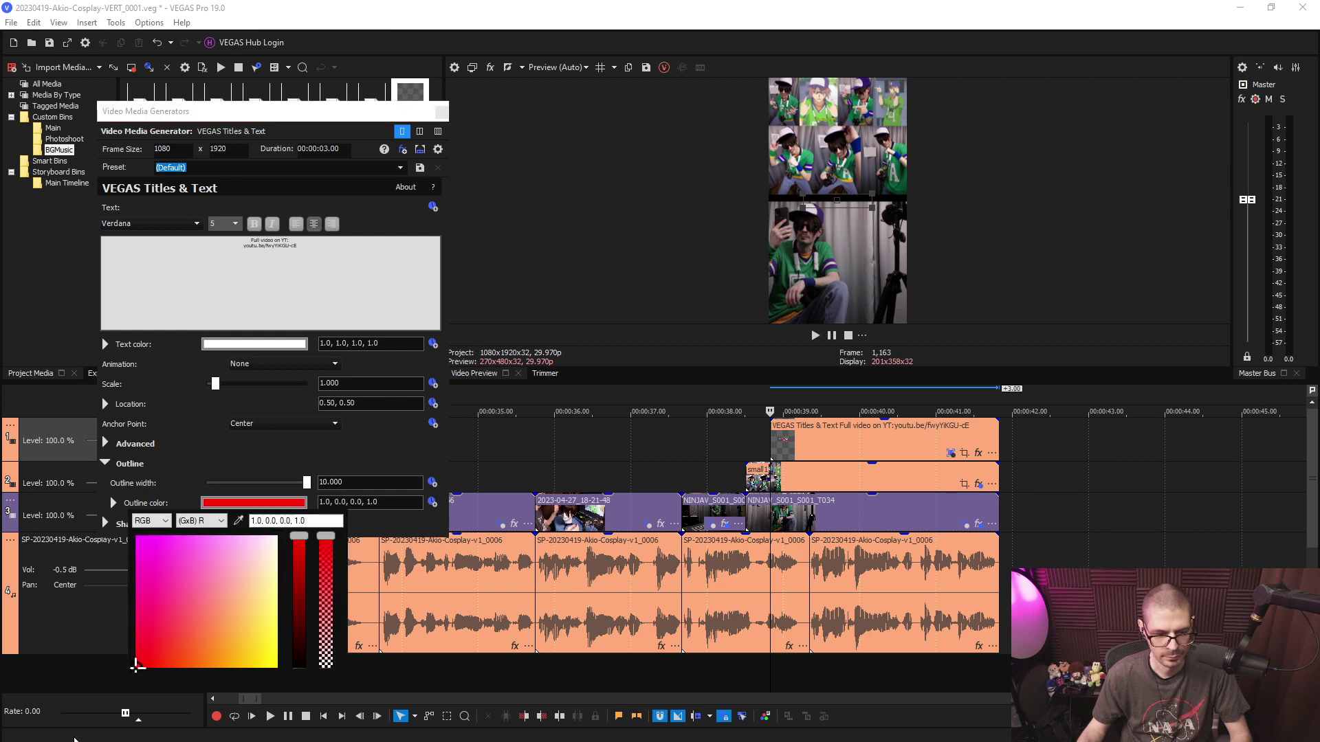
pyautogui.moveTo(299, 537); pyautogui.dragTo(298, 668)
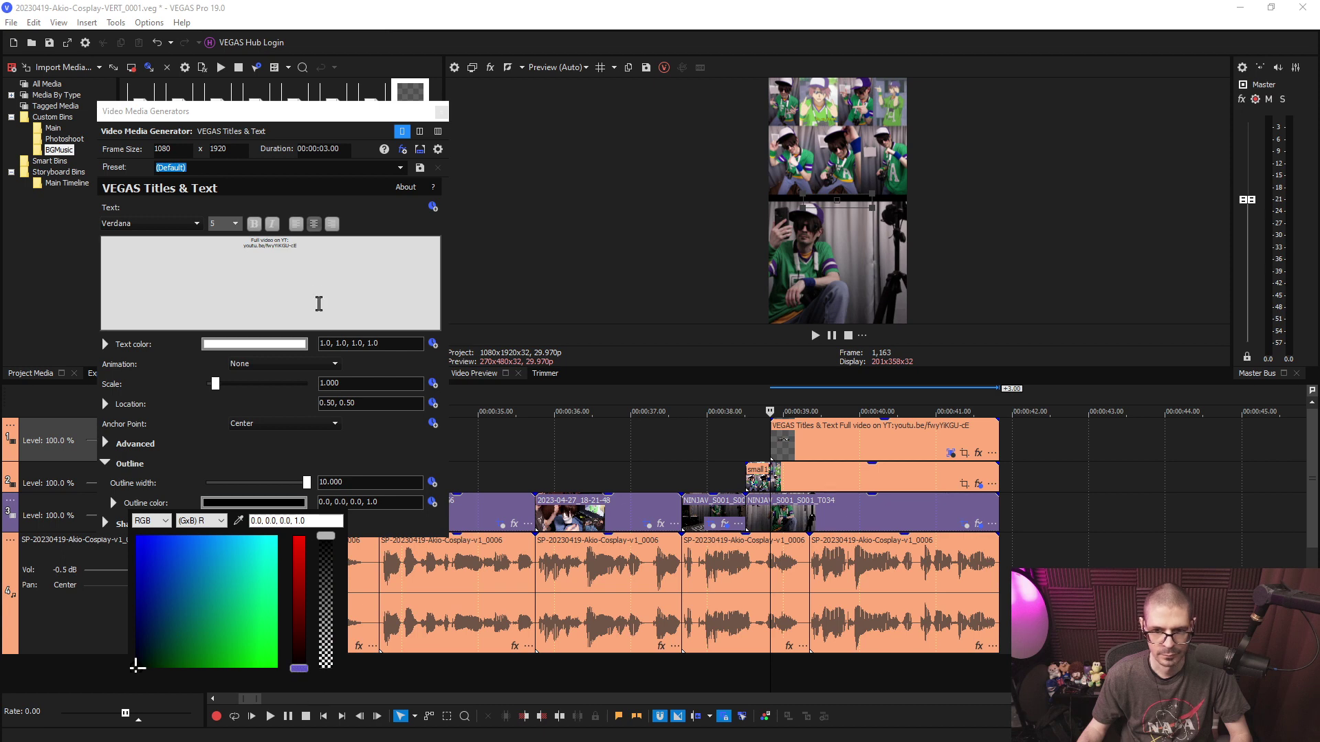
pyautogui.click(301, 270)
# Extend the start of the title event back to the start of the small1 clip.
pyautogui.moveTo(771, 445); pyautogui.dragTo(747, 446)
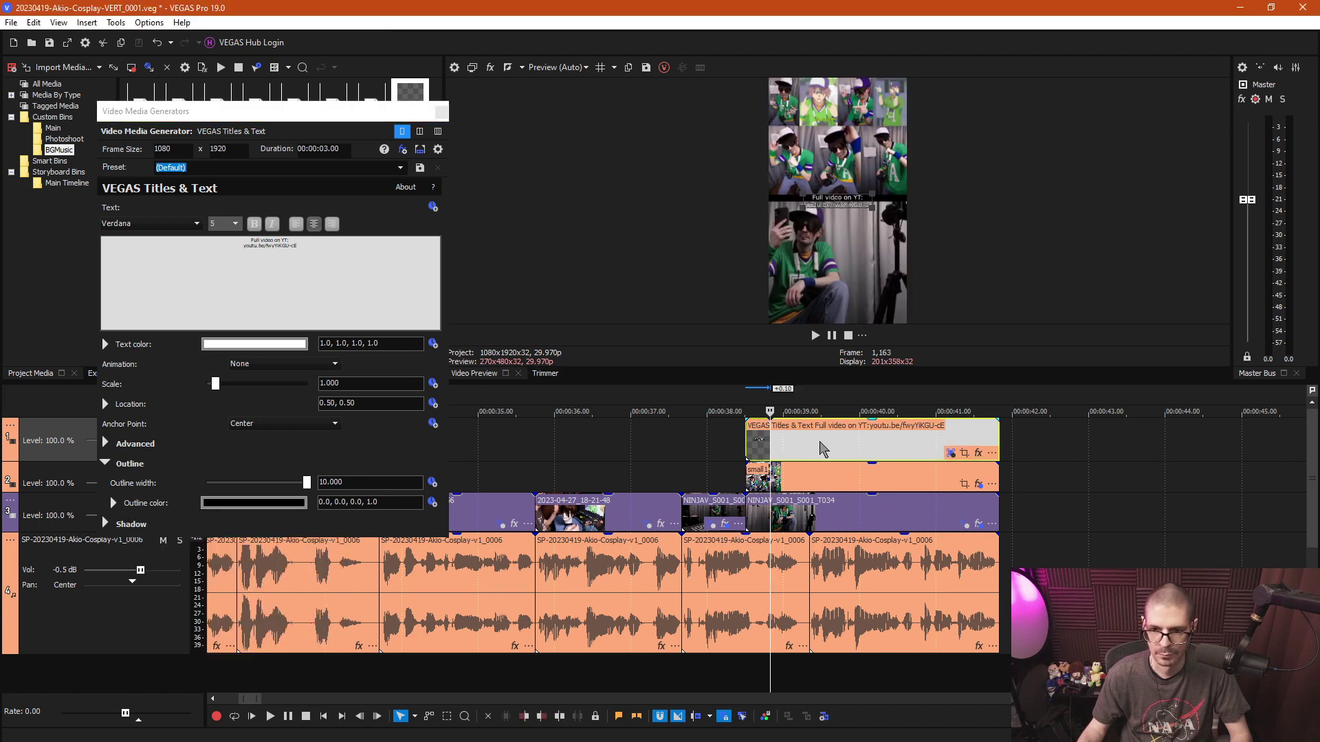
pyautogui.click(819, 443)
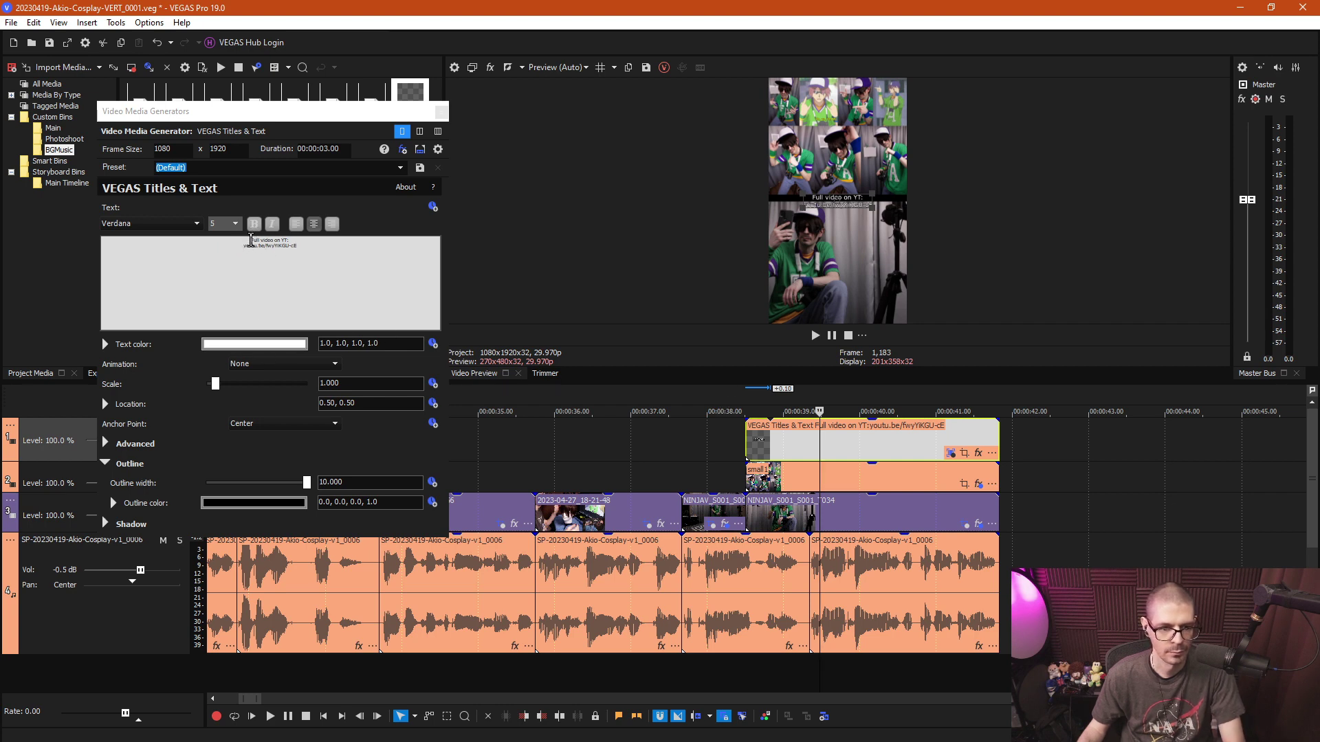
# Add a line above "Full video on YT:" with the host's first name in possessive form followed by "Cosplay Banzai".
pyautogui.click(363, 313)
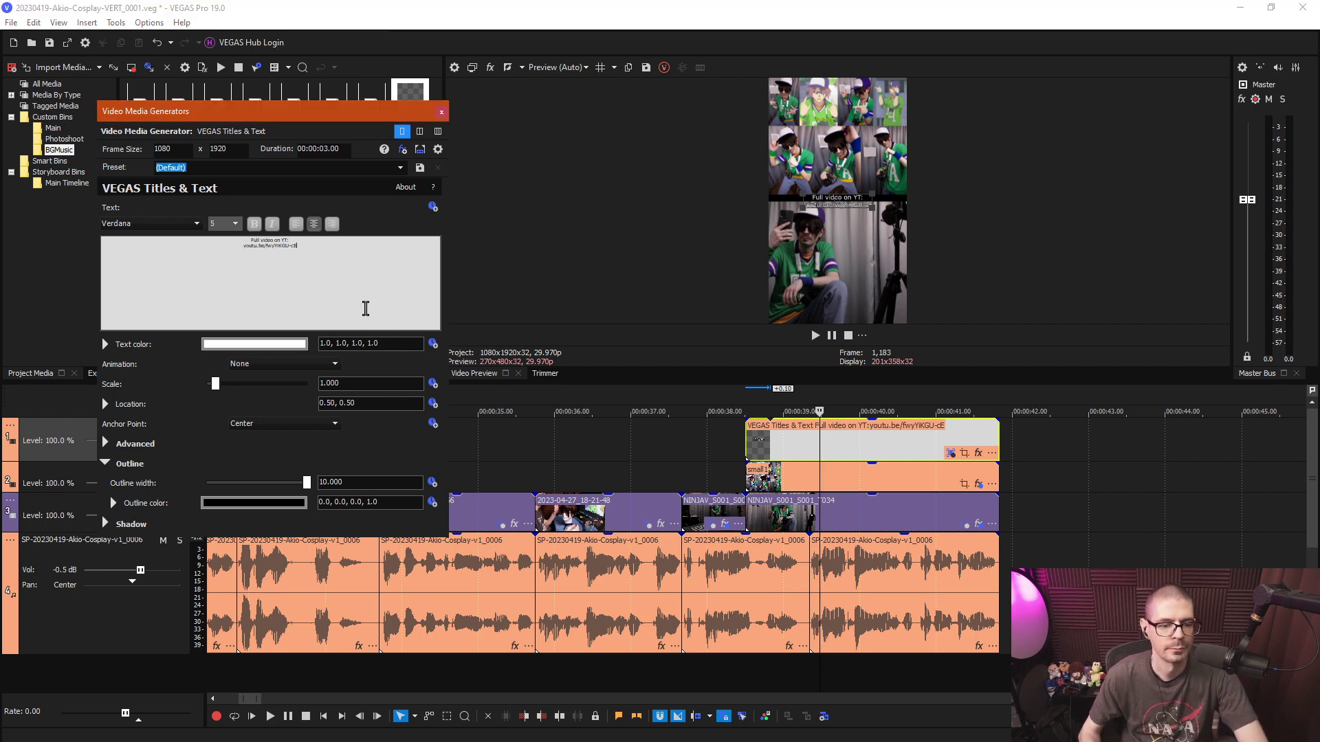
pyautogui.press('Up')
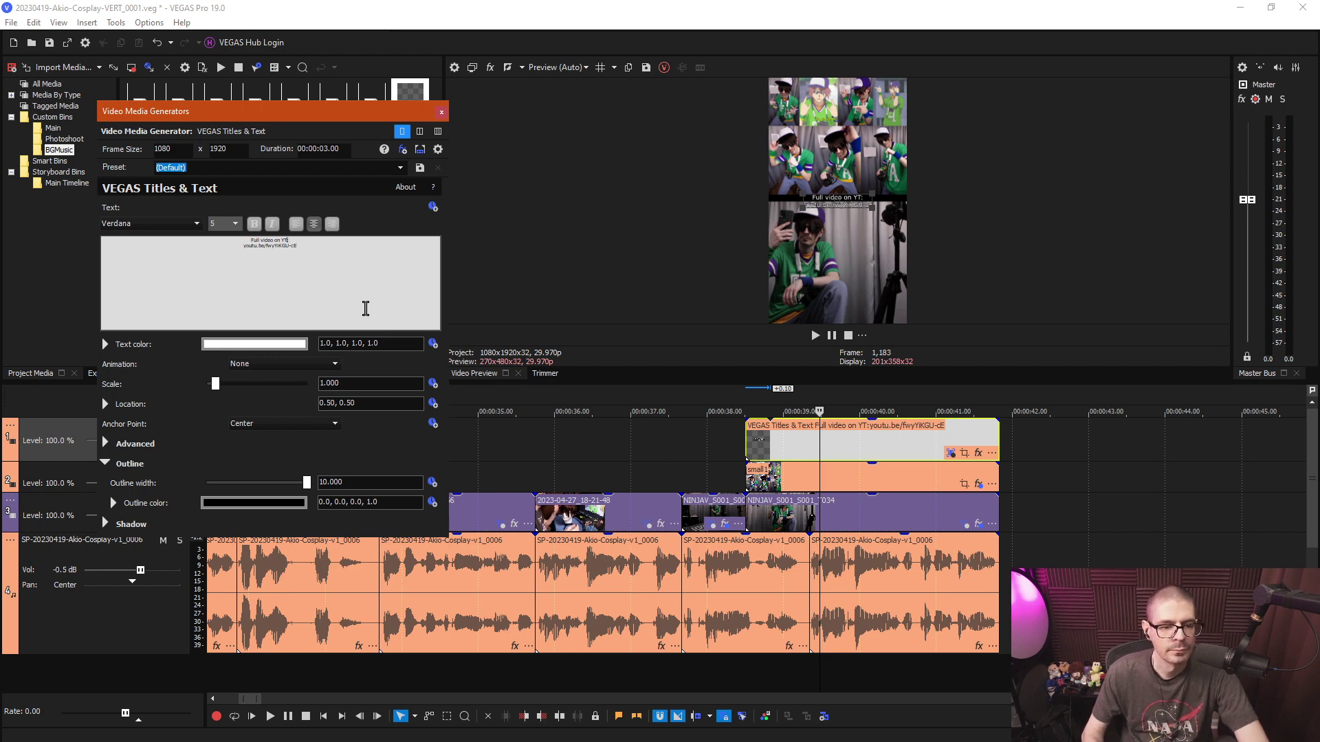
pyautogui.press('Home')
pyautogui.press('Return')
pyautogui.press('Up')
pyautogui.write('Scott')
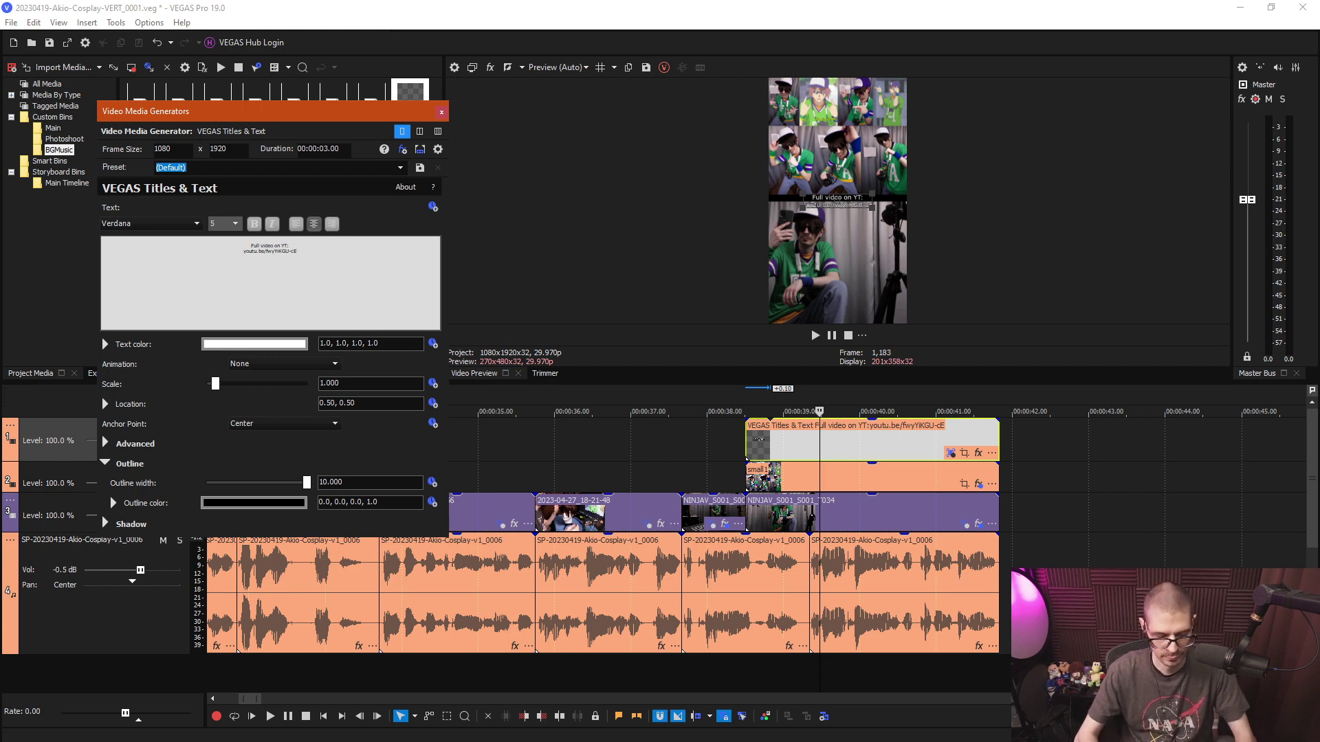
pyautogui.write("'s Co")
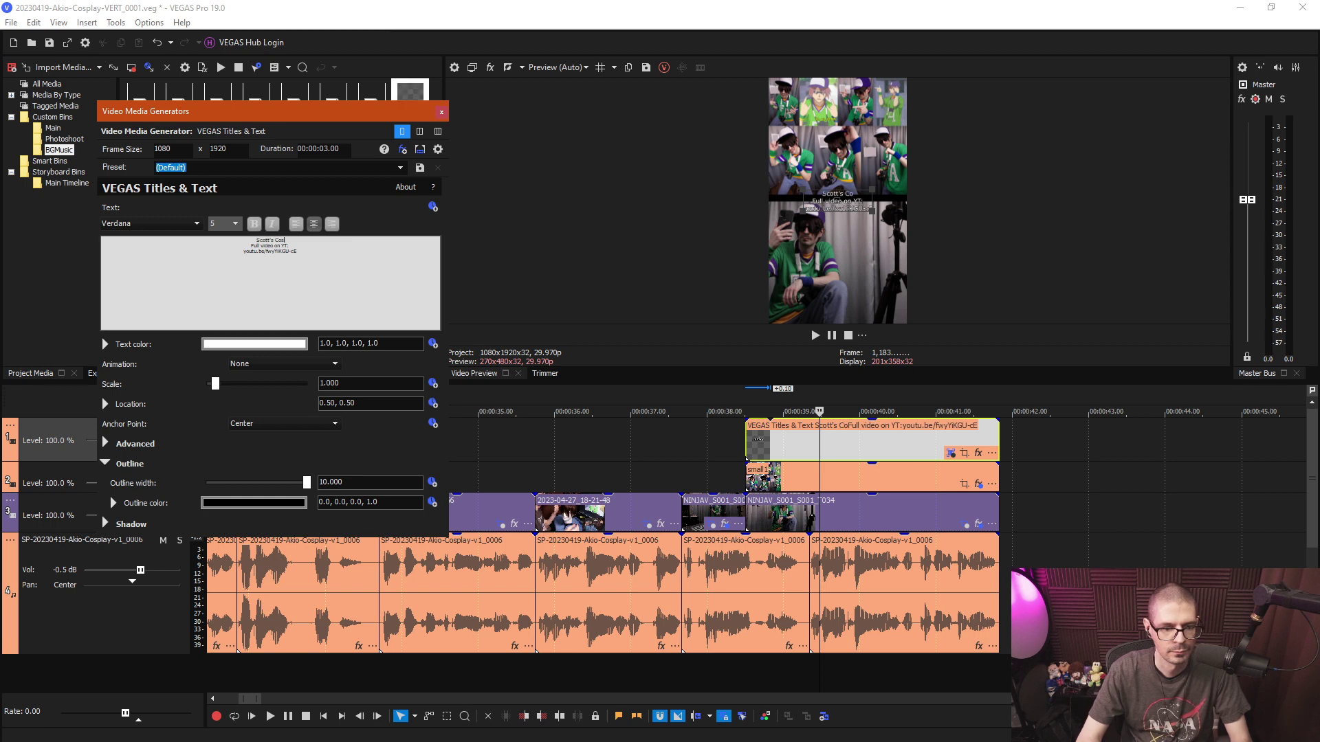
pyautogui.write('splay Banzai')
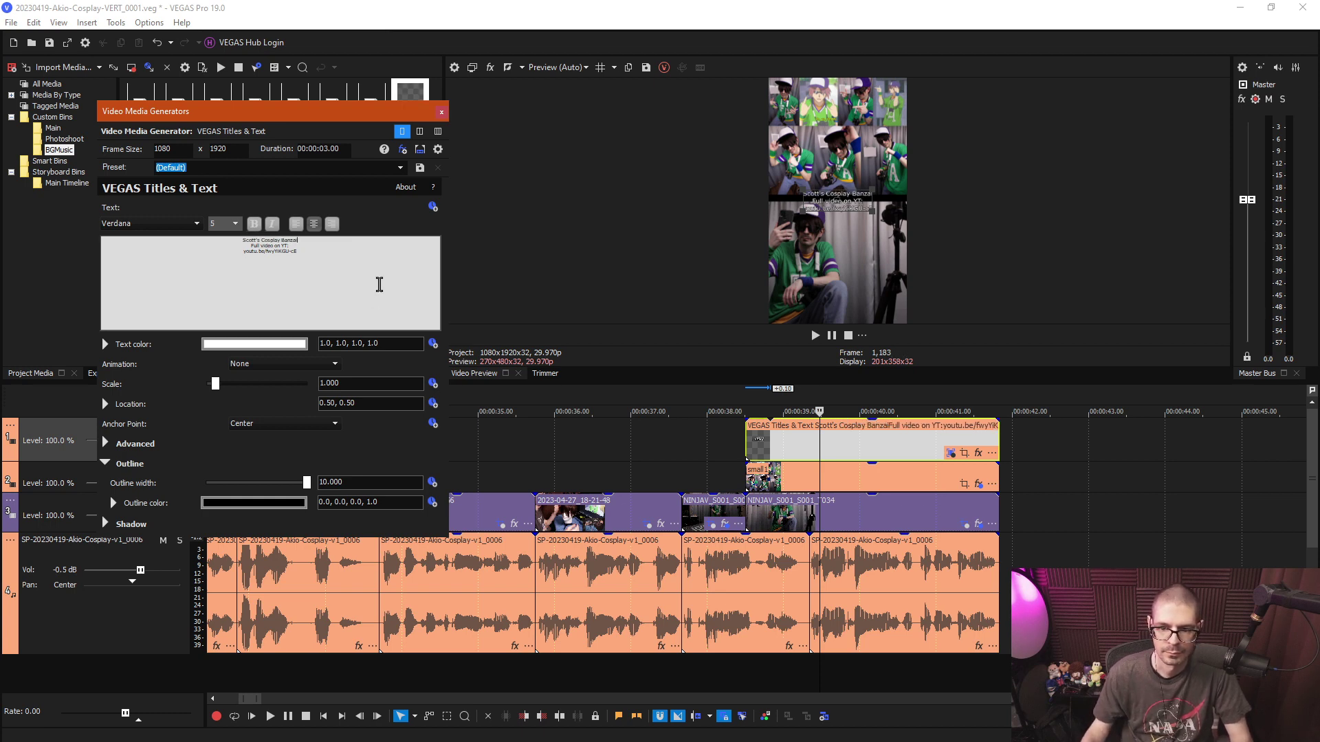
# Set the youtu.be link line's font size to 8, close the title generator and save the project.
pyautogui.moveTo(295, 252); pyautogui.dragTo(213, 252)
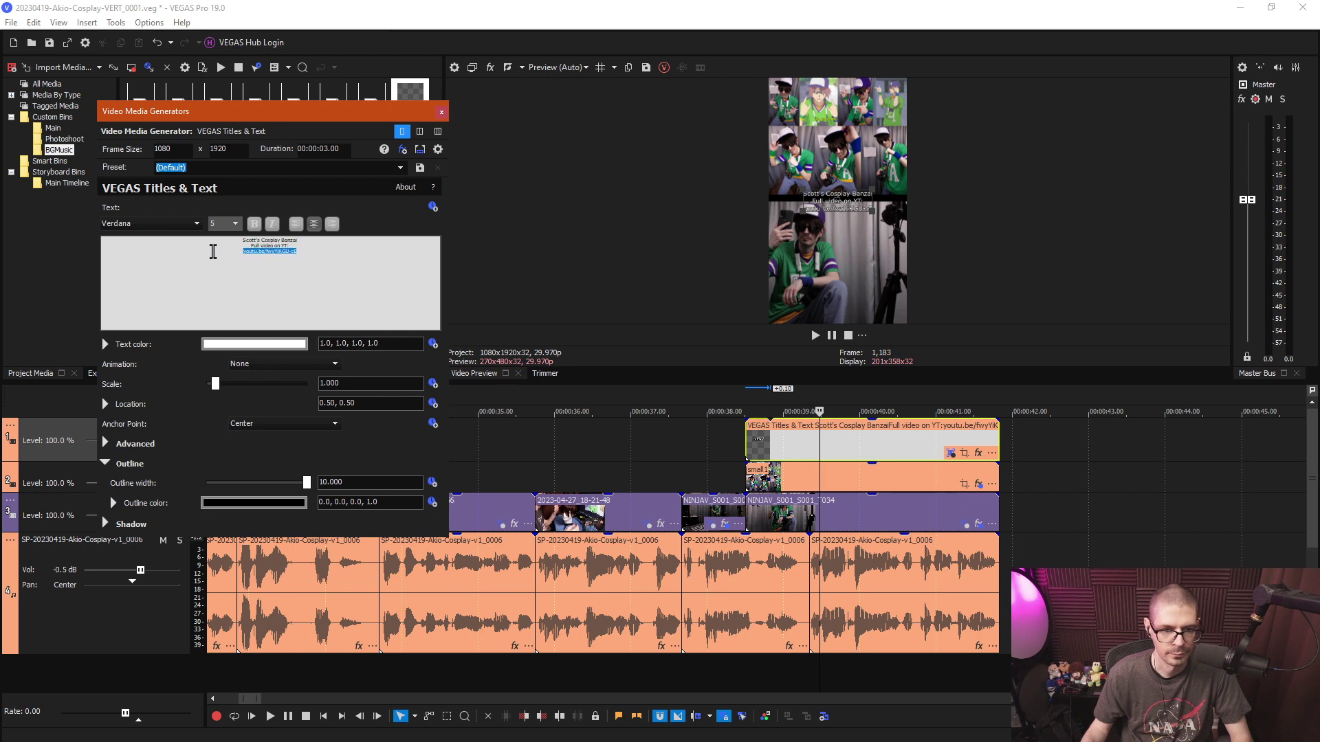
pyautogui.doubleClick(219, 224)
pyautogui.write('8')
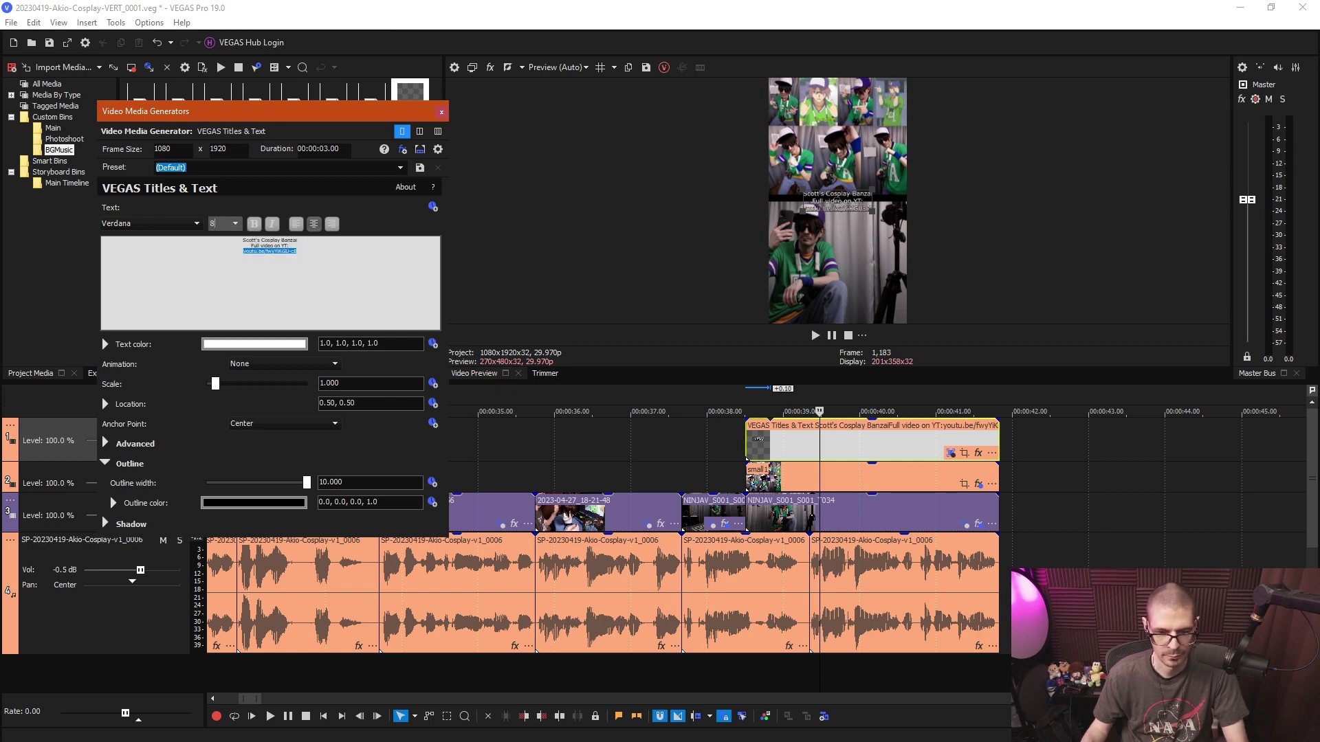
pyautogui.press('Return')
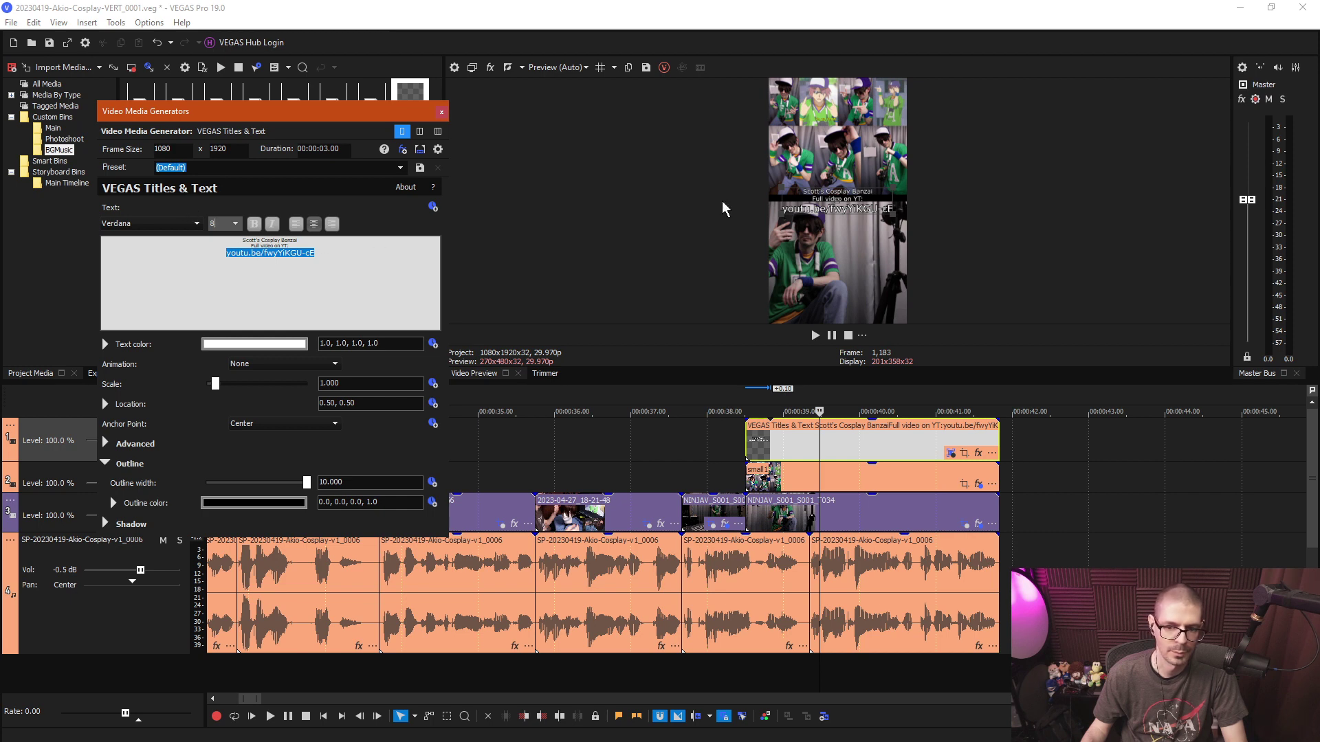
pyautogui.click(441, 113)
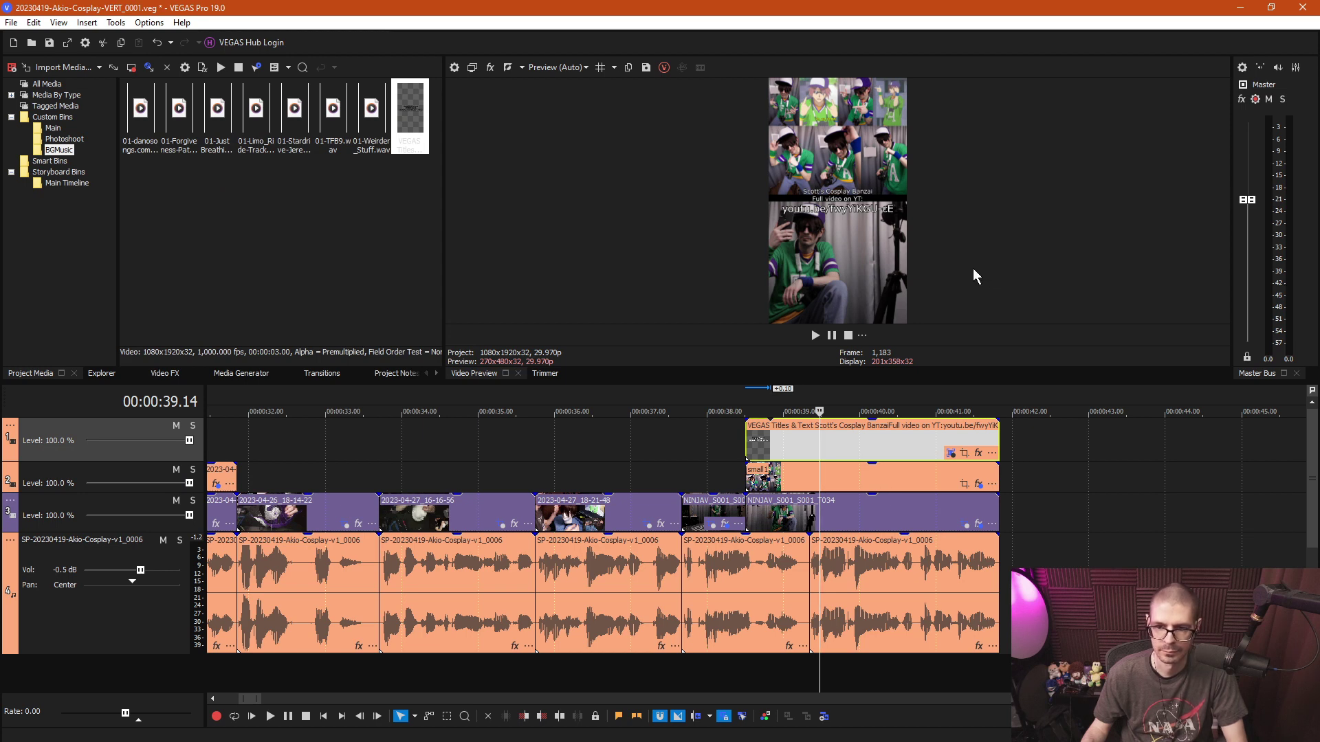
pyautogui.hotkey('ctrl', 's')
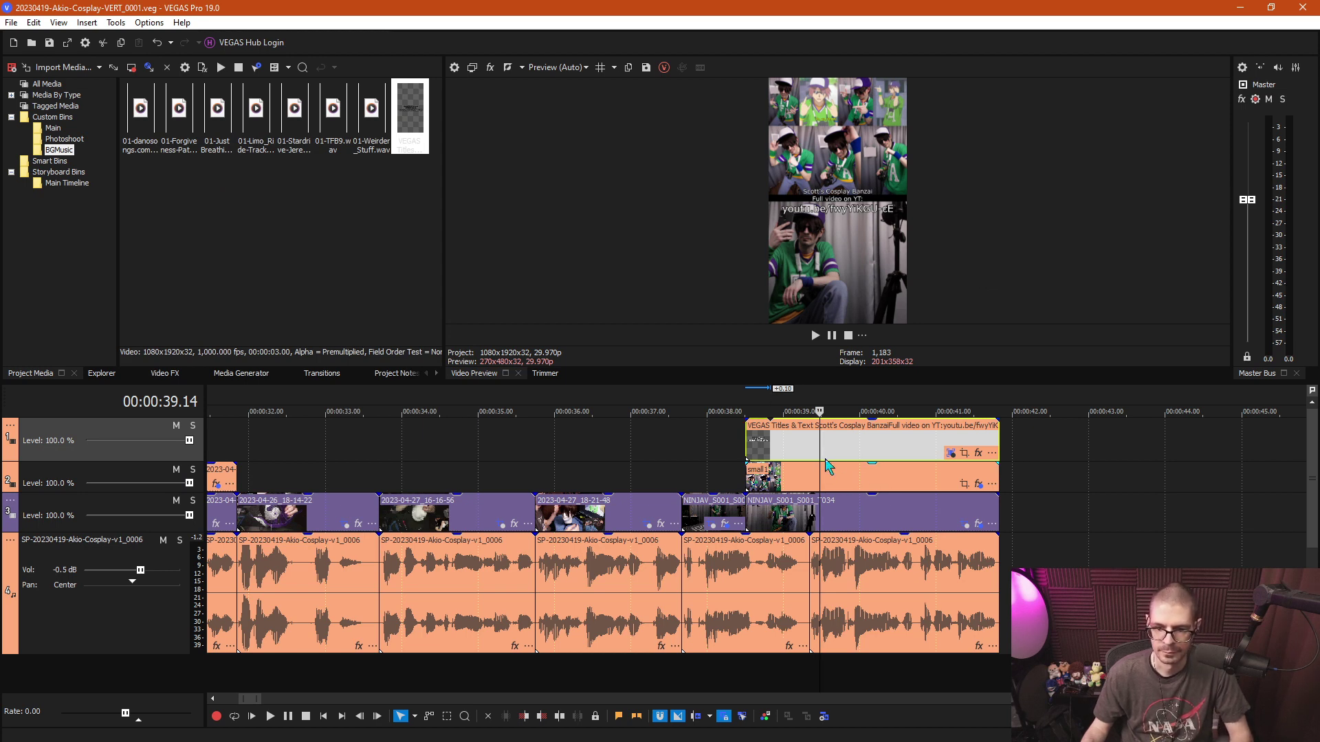
# Insert a new video track between the title track and the small1 clip's track.
pyautogui.click(895, 440)
pyautogui.moveTo(895, 441)
pyautogui.mouseDown()
pyautogui.moveTo(962, 439)
pyautogui.moveTo(811, 438)
pyautogui.moveTo(889, 437)
pyautogui.mouseUp()
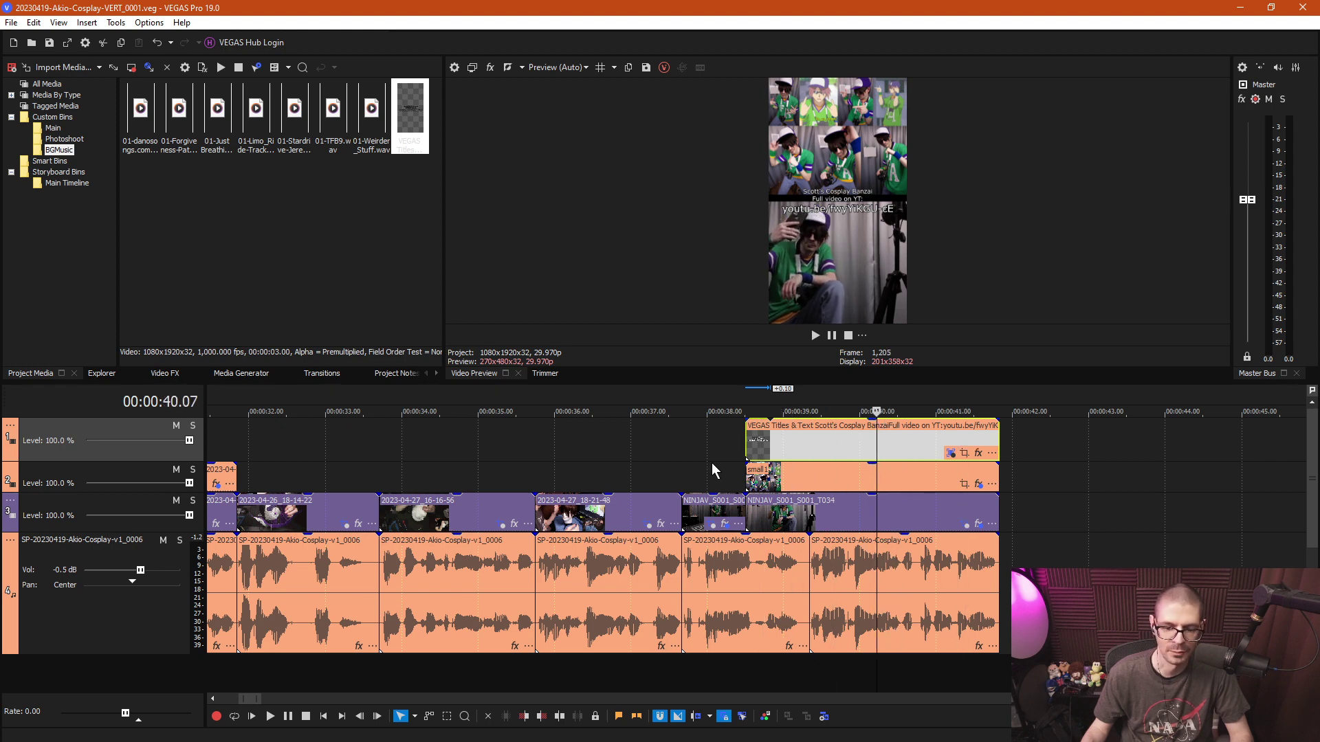
pyautogui.click(85, 476)
pyautogui.rightClick(85, 475)
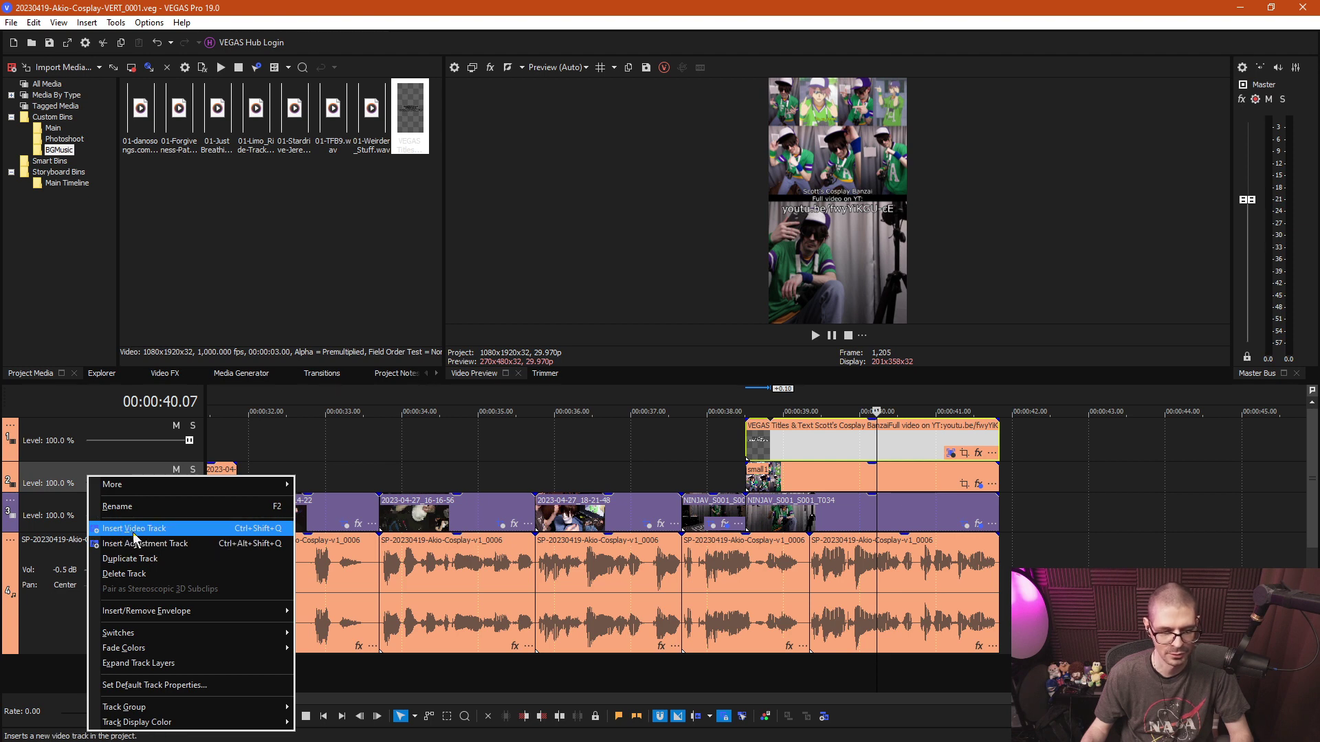
pyautogui.click(150, 529)
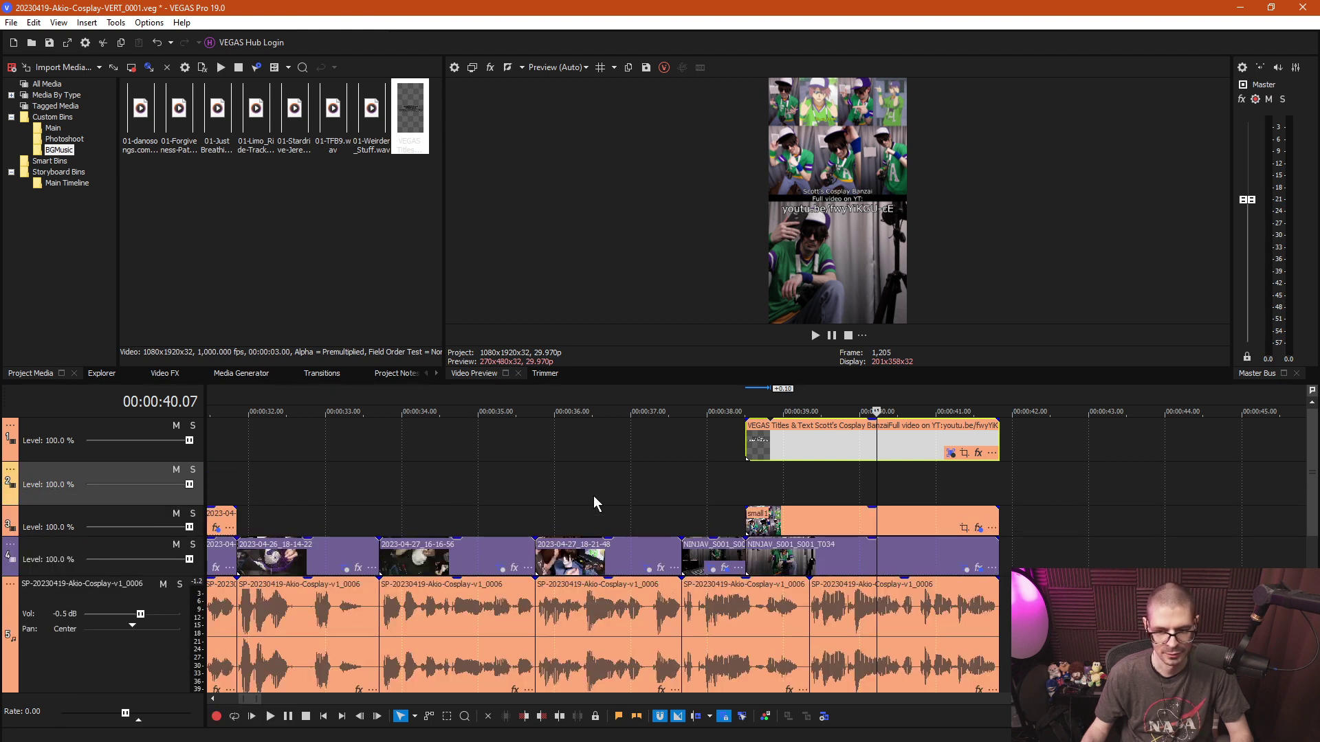
# Generate a Solid Color event on the empty track from the small1 clip's start and extend it to the title event's end.
pyautogui.click(745, 485)
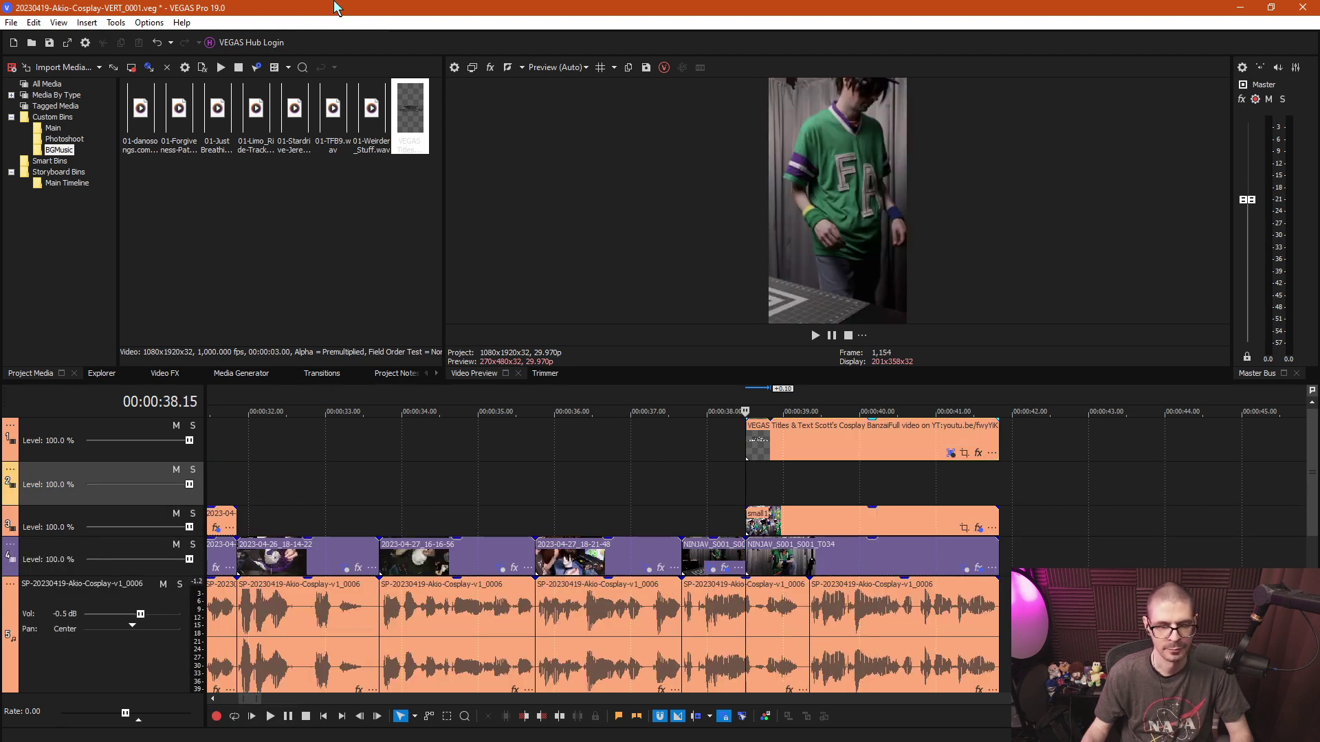
pyautogui.click(113, 27)
pyautogui.moveTo(86, 23)
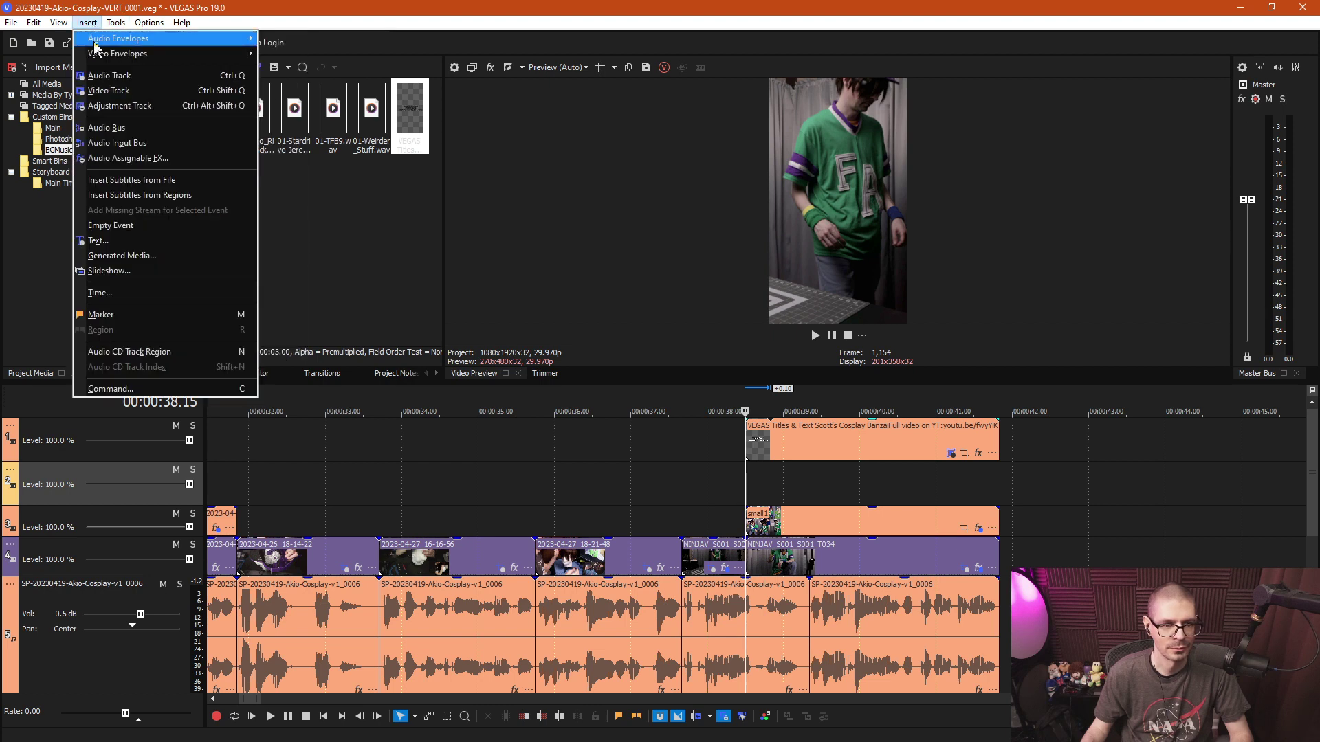
pyautogui.click(148, 256)
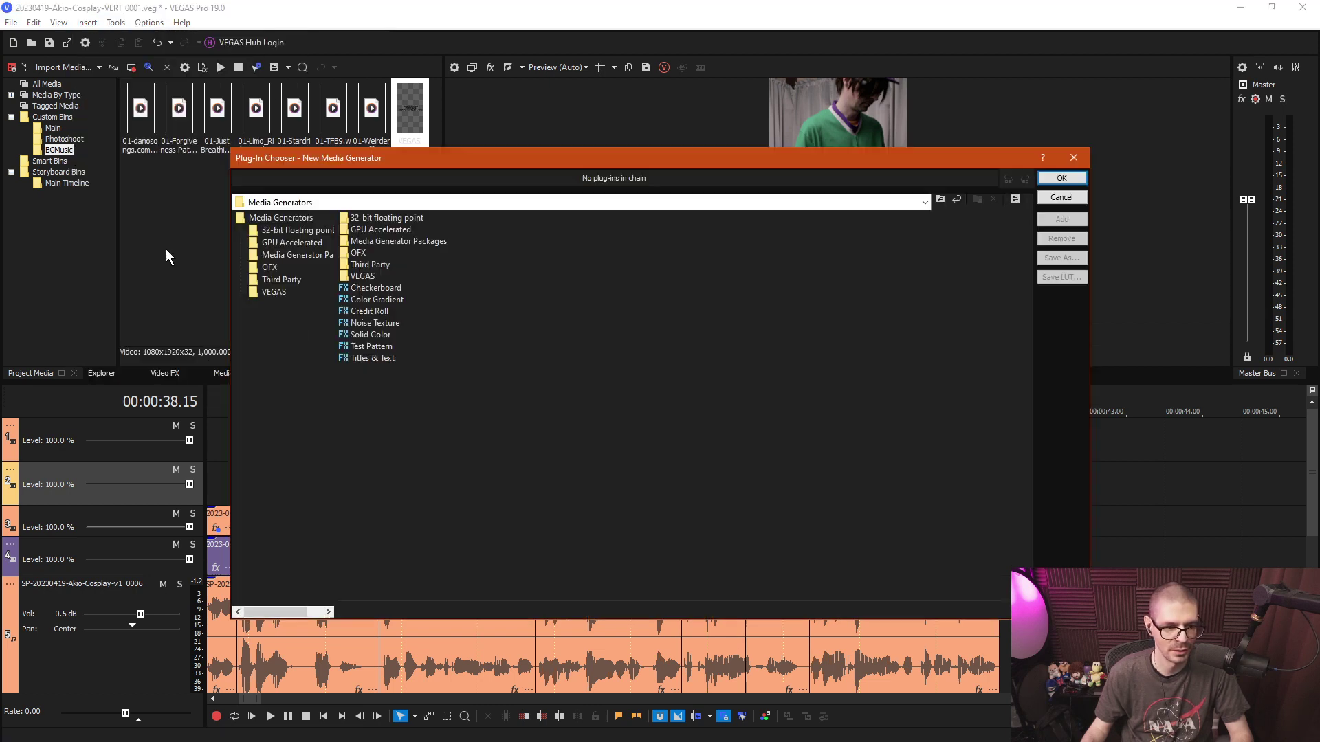
pyautogui.doubleClick(384, 336)
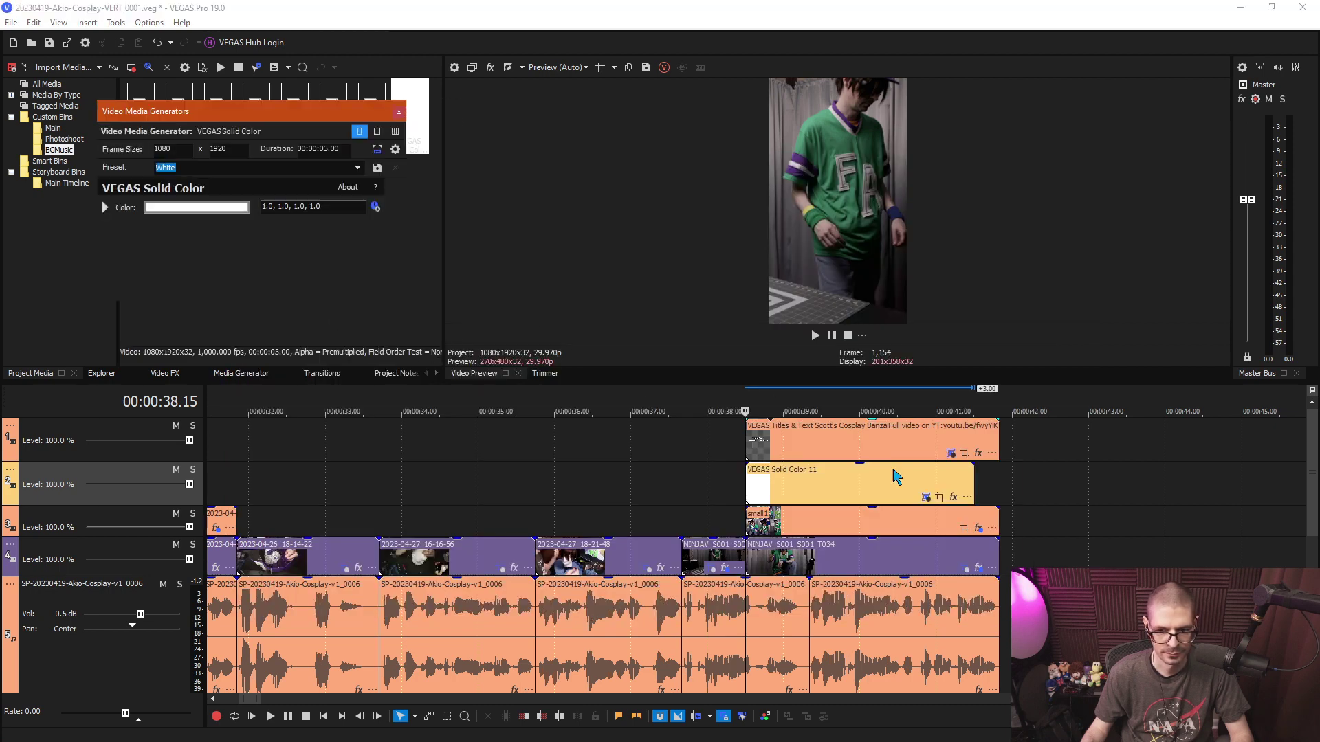
pyautogui.click(842, 485)
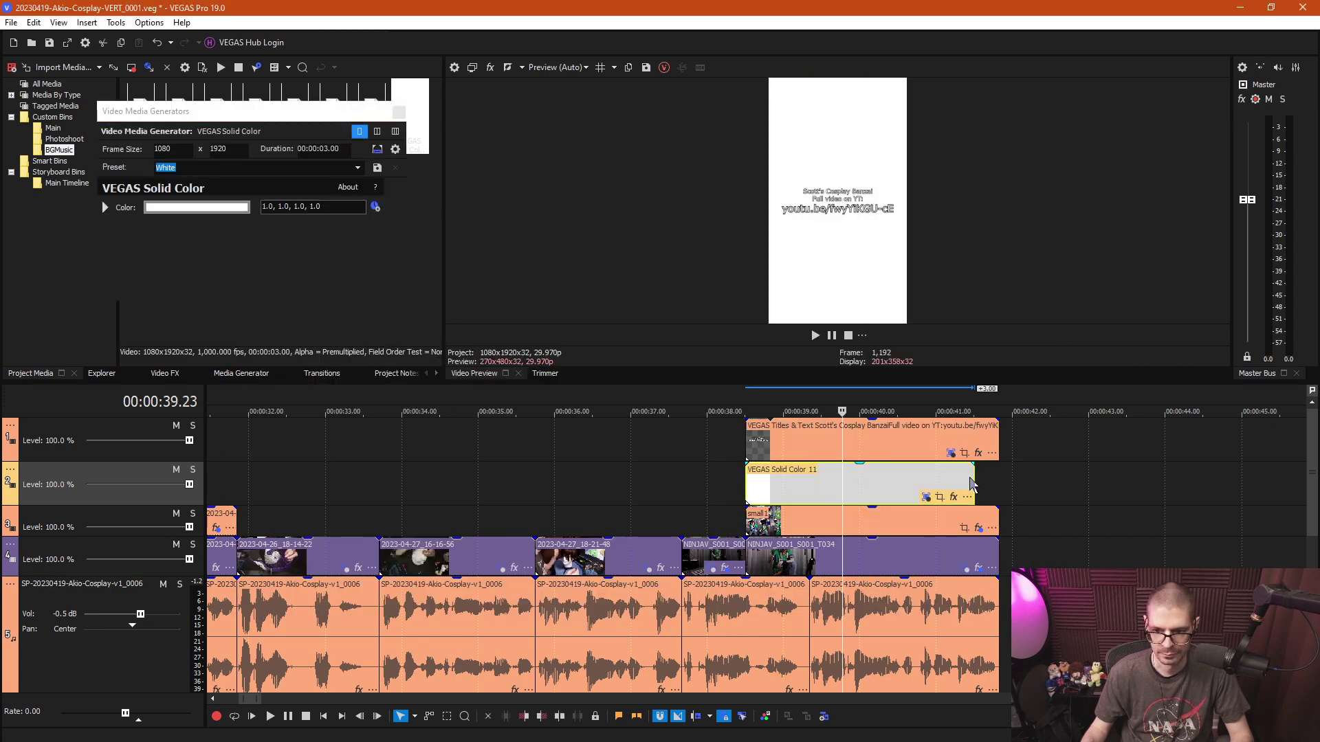
pyautogui.moveTo(974, 481); pyautogui.dragTo(999, 479)
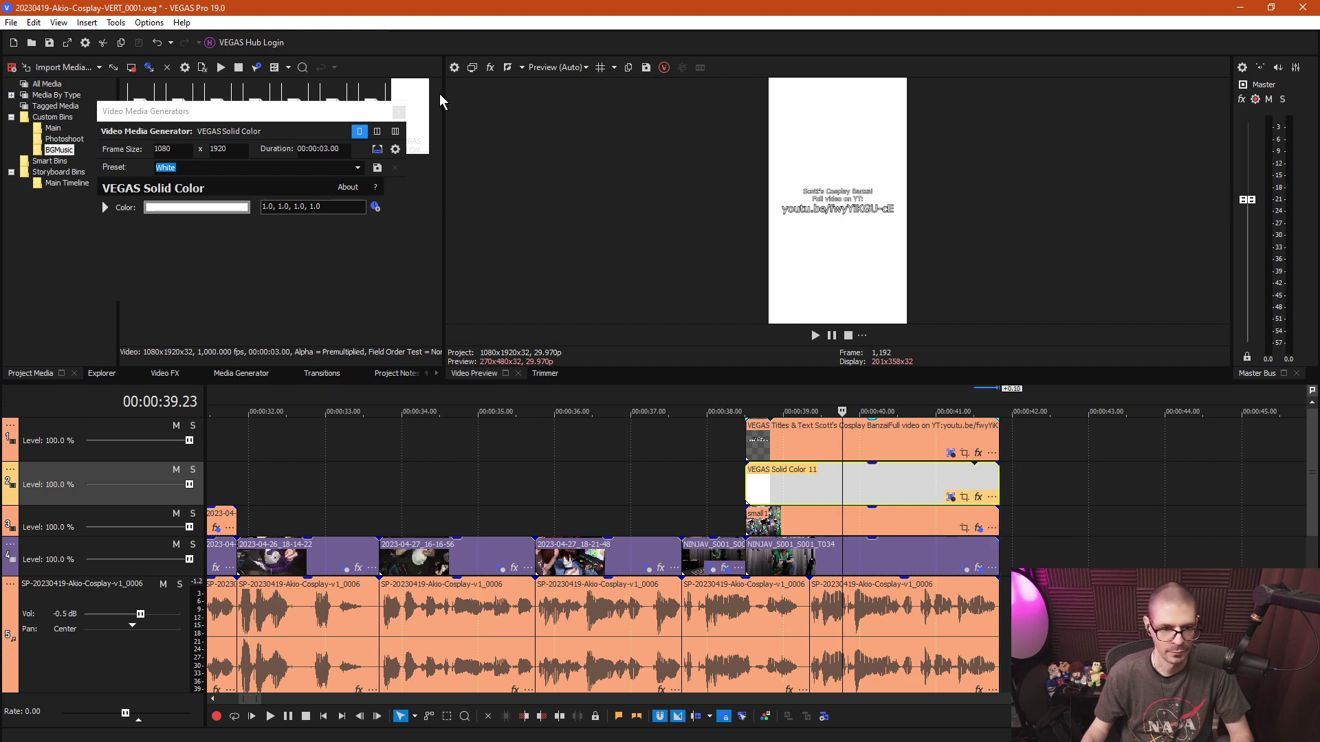
# Open the solid colour's colour picker and try red, white and light cyan fills.
pyautogui.click(172, 207)
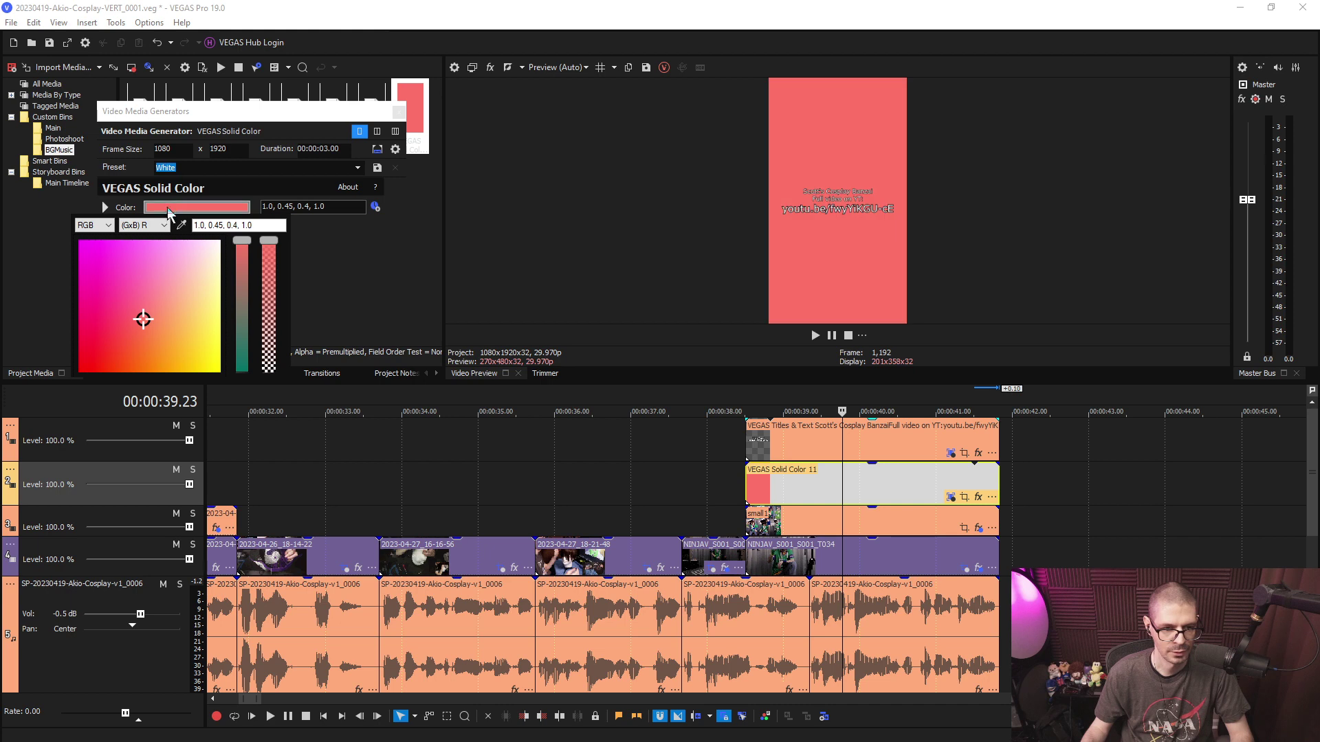
pyautogui.click(143, 231)
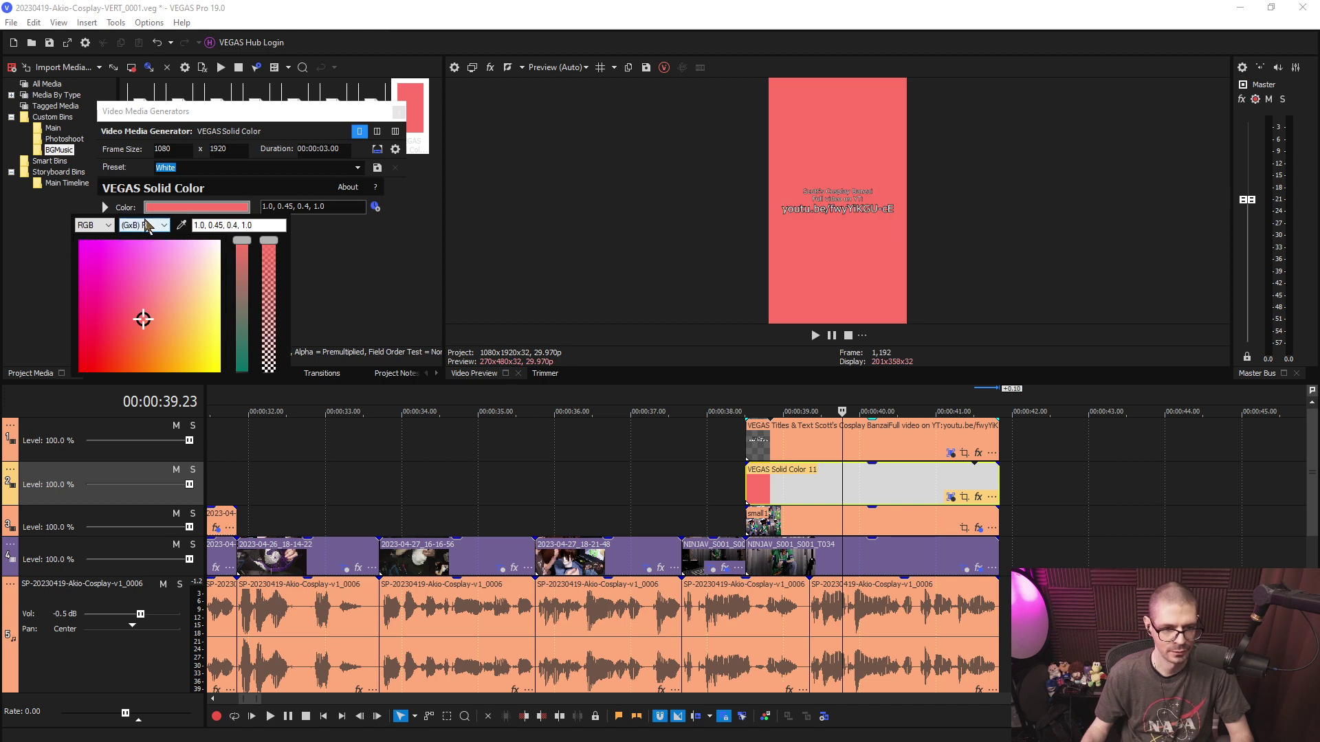
pyautogui.click(108, 226)
pyautogui.click(108, 227)
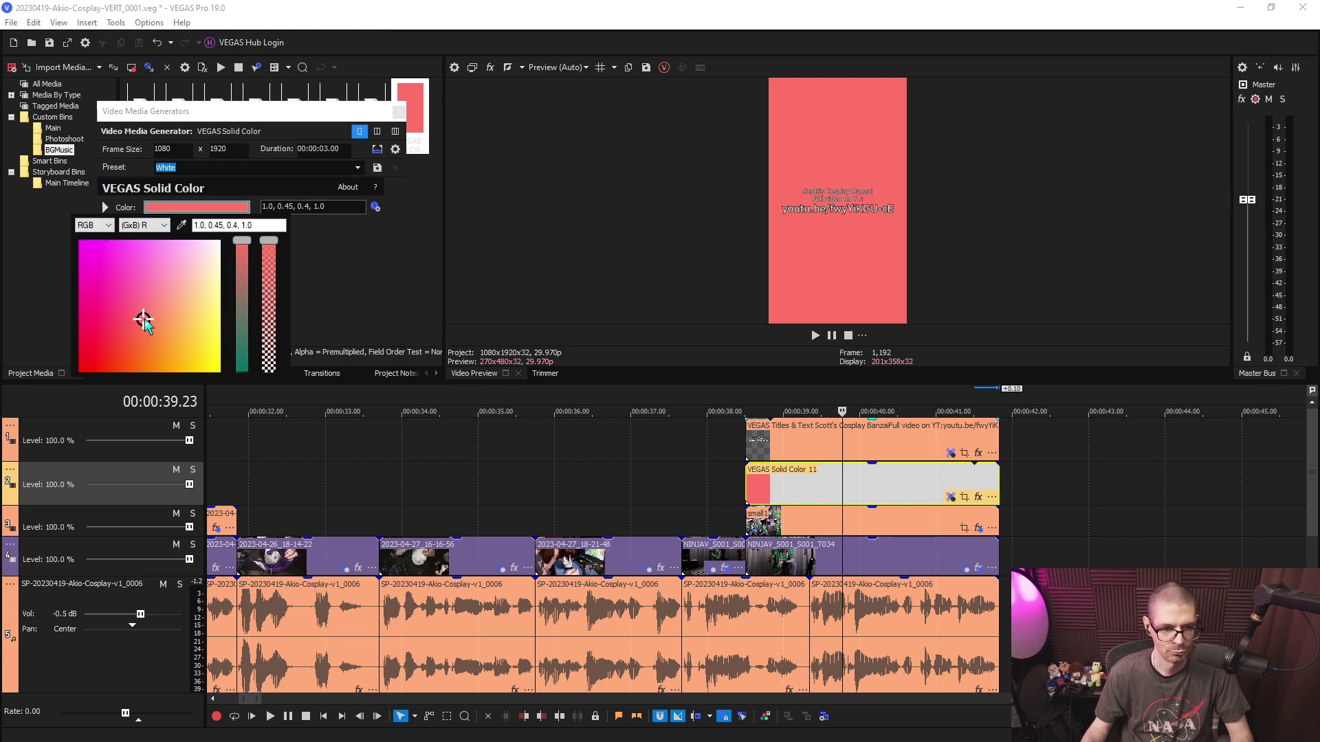
pyautogui.moveTo(144, 319); pyautogui.dragTo(80, 371)
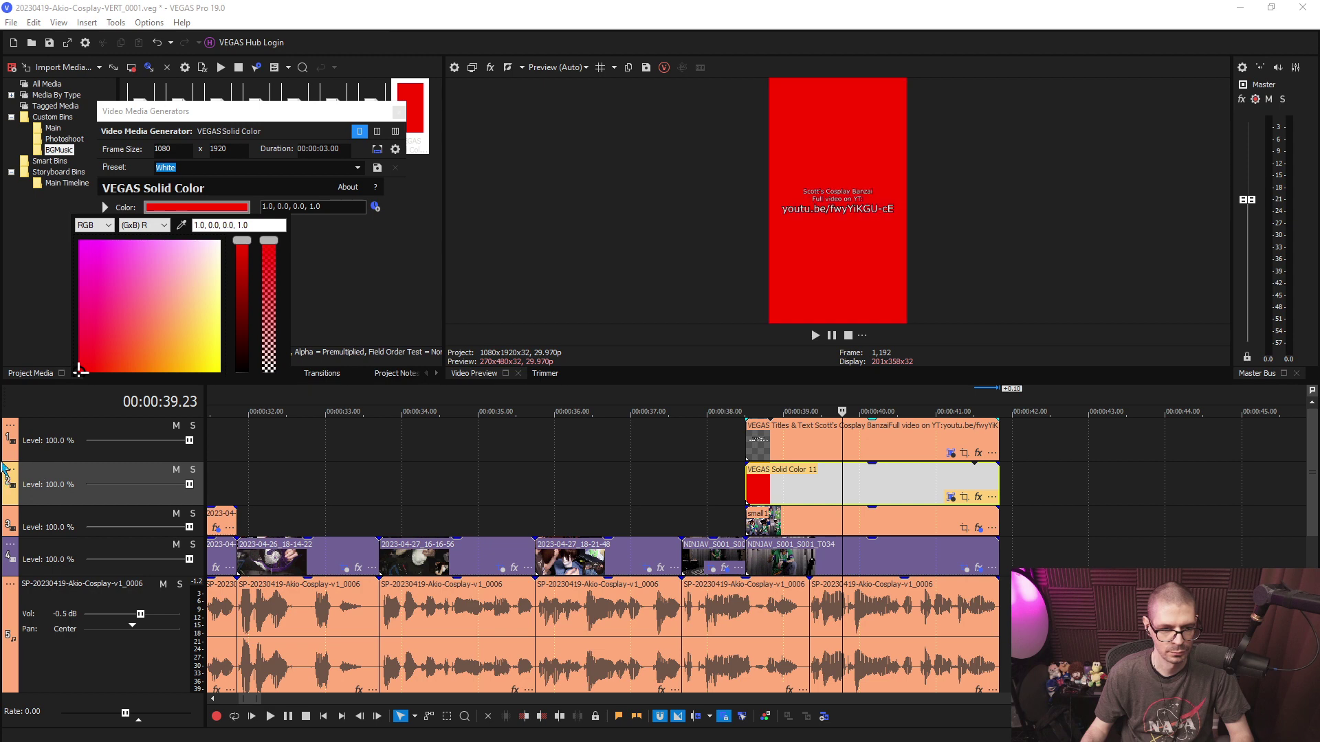
pyautogui.moveTo(176, 352); pyautogui.dragTo(249, 206)
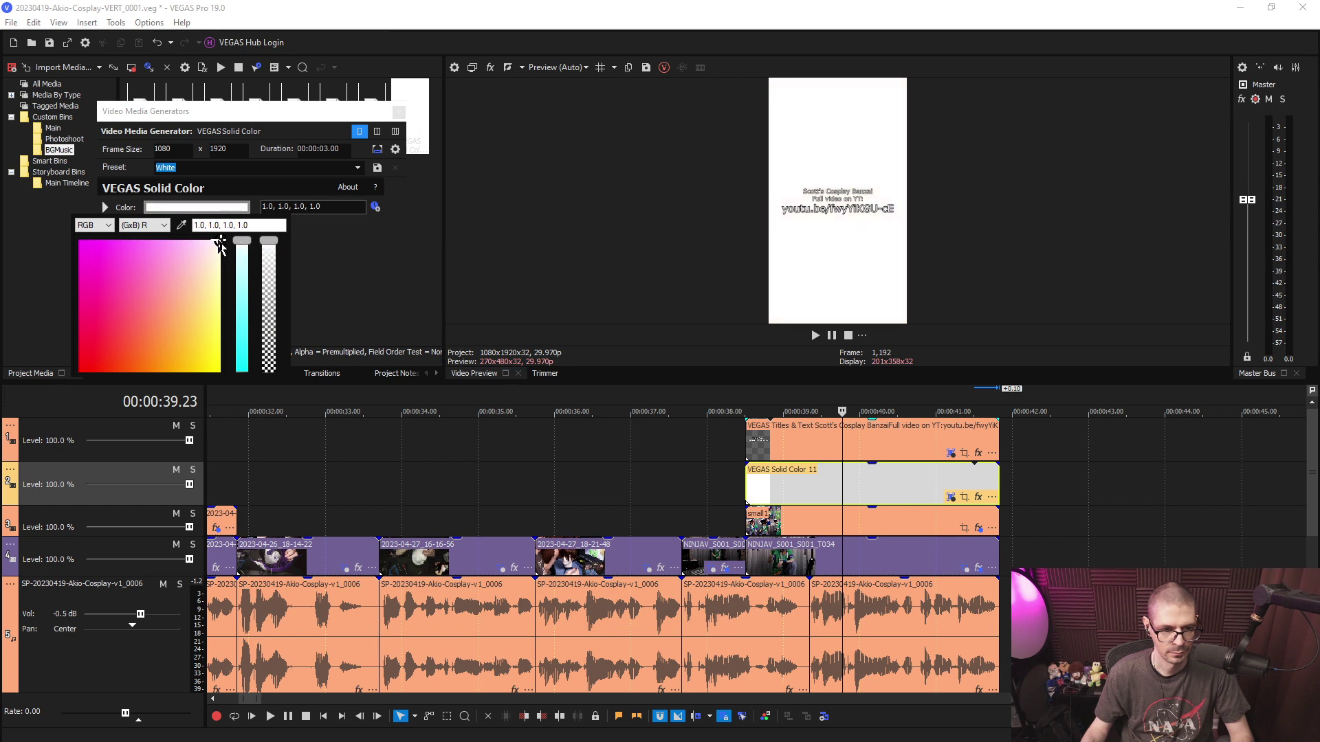
pyautogui.moveTo(244, 244); pyautogui.dragTo(241, 291)
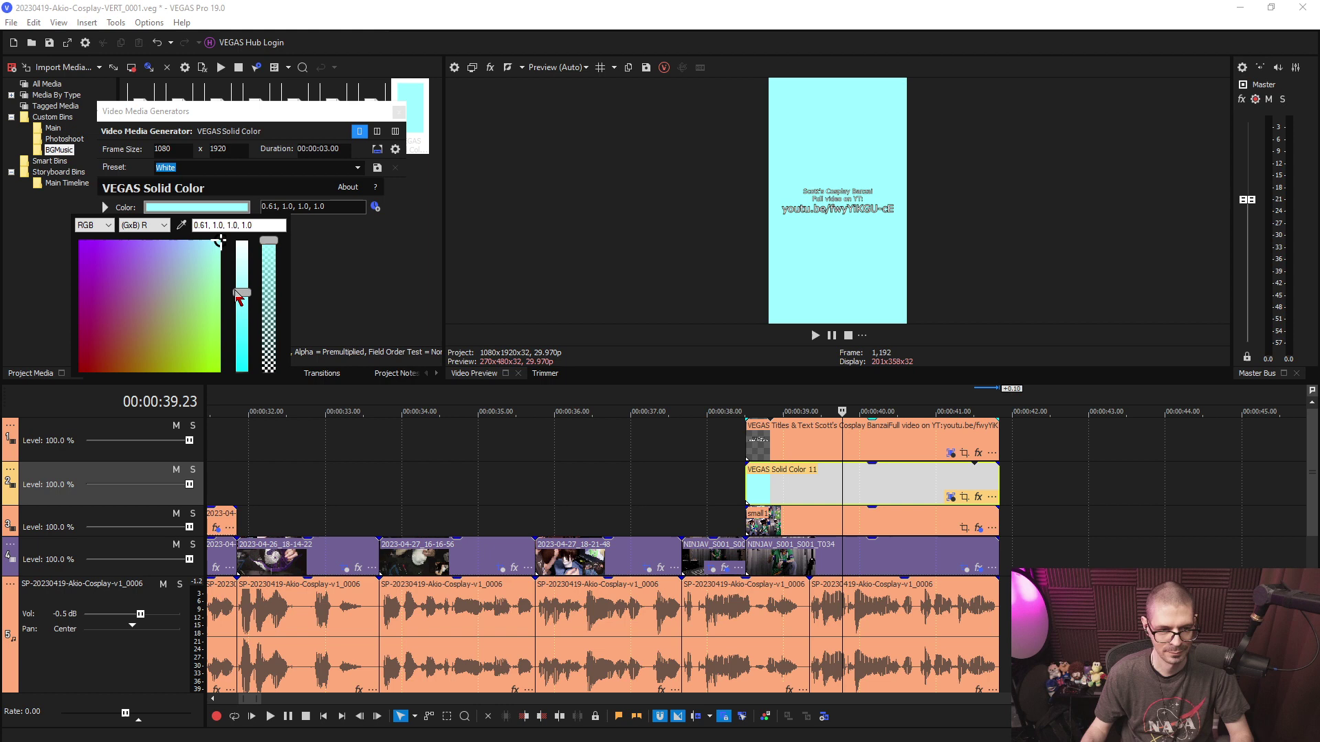
# Switch the colour picker to separate channel sliders, browse the HSV and HSL models, and return to RGB.
pyautogui.click(165, 226)
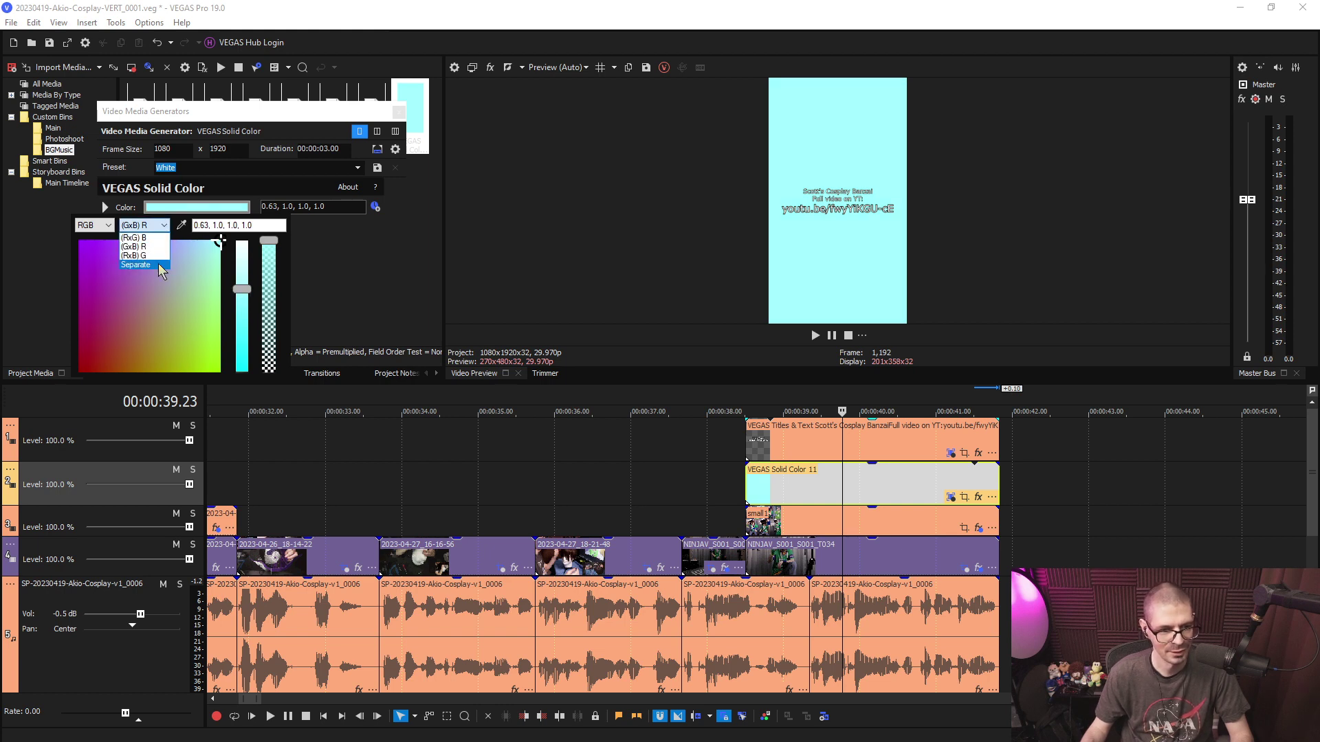
pyautogui.click(156, 264)
pyautogui.click(165, 227)
pyautogui.click(166, 226)
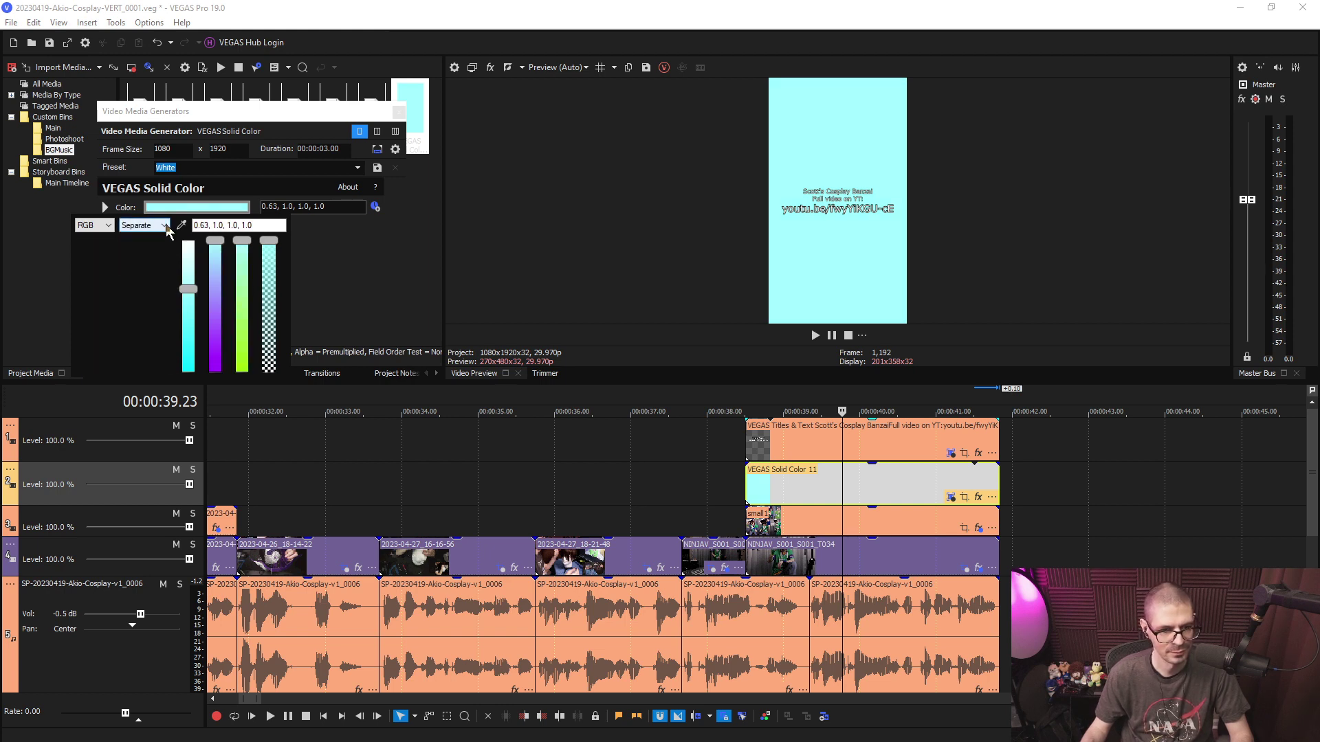
pyautogui.click(166, 226)
pyautogui.click(165, 226)
pyautogui.click(108, 225)
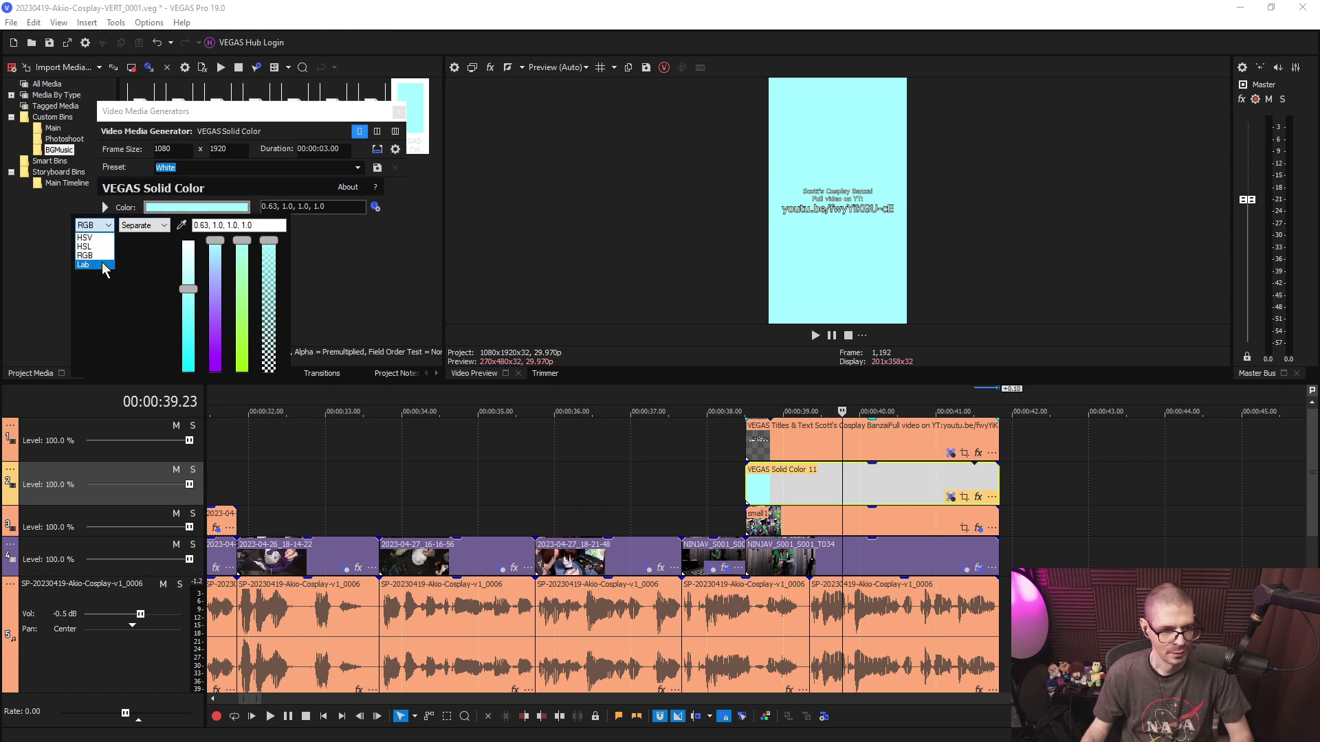
pyautogui.click(86, 237)
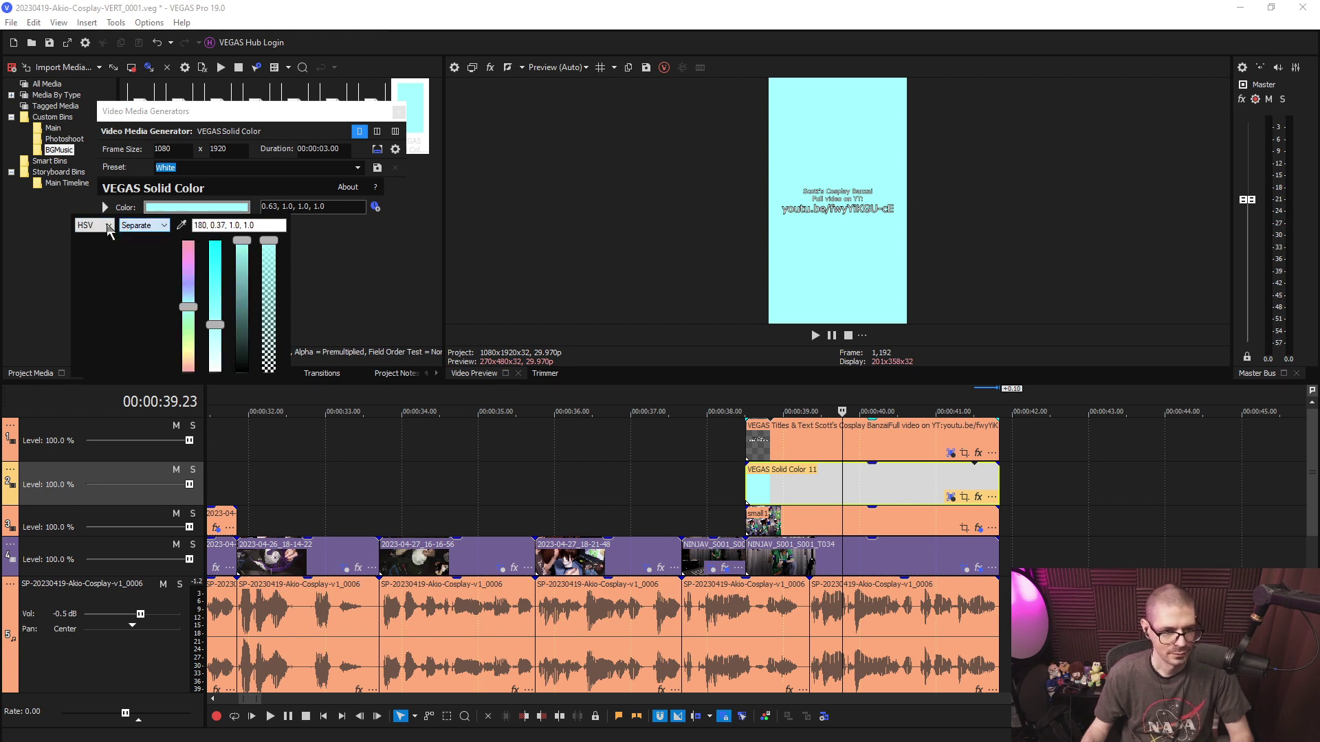
pyautogui.click(108, 225)
pyautogui.click(93, 246)
pyautogui.click(108, 226)
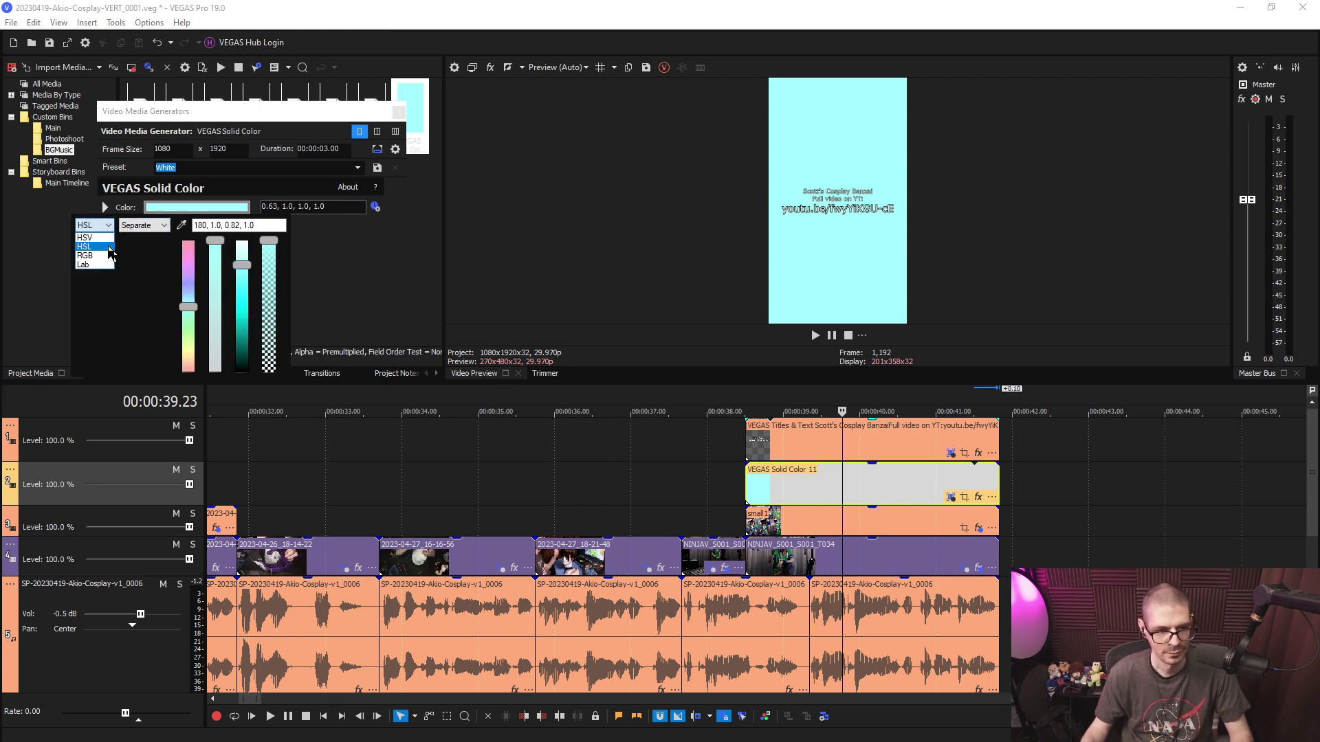
pyautogui.click(109, 253)
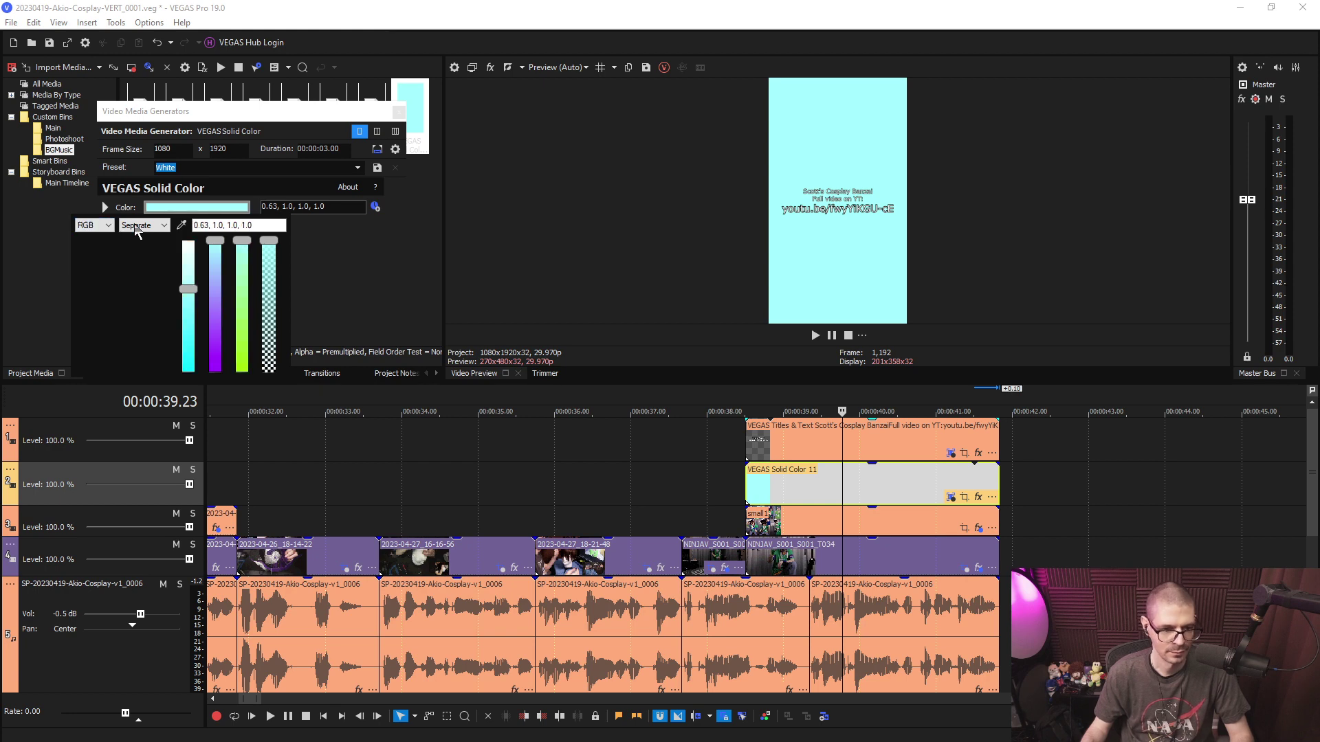
# Set the solid colour to black (0.0, 0.0, 0.0) with an alpha of 0.54 and close the generator.
pyautogui.moveTo(188, 289); pyautogui.dragTo(210, 399)
pyautogui.click(215, 246)
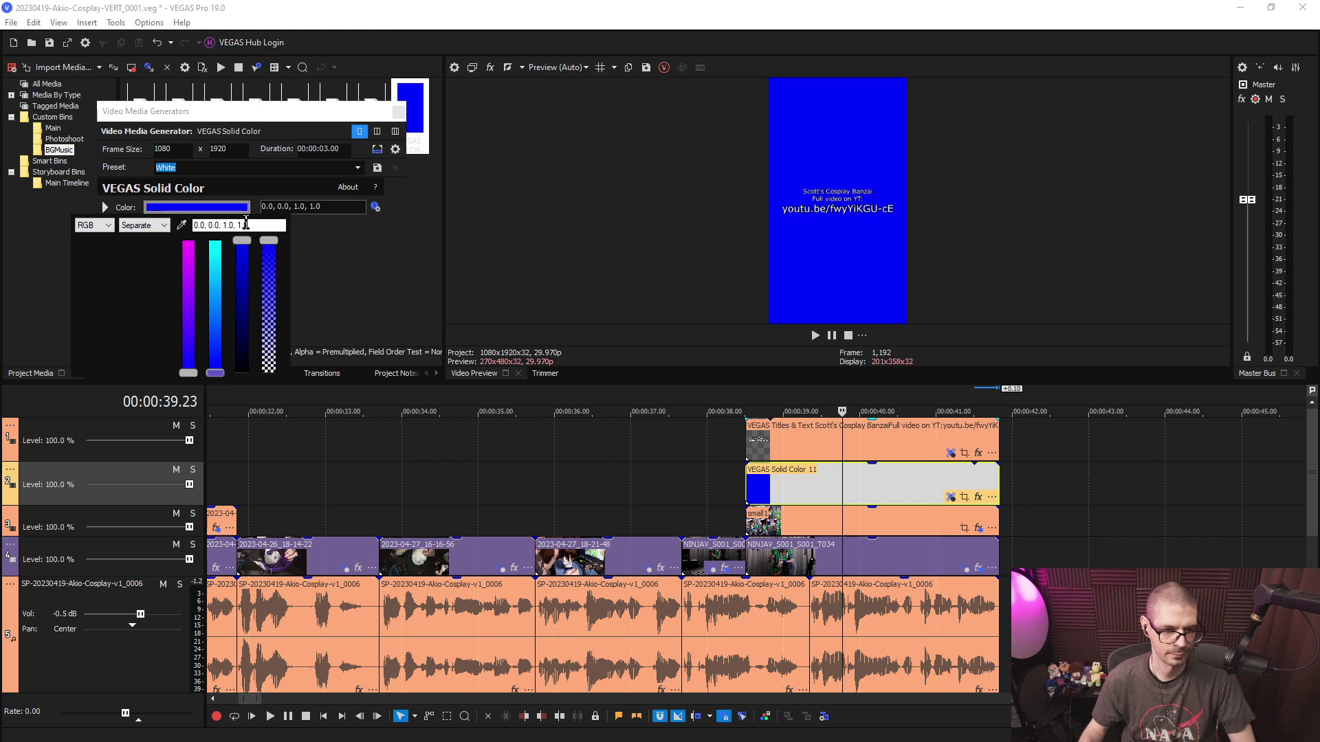
pyautogui.moveTo(242, 241); pyautogui.dragTo(250, 421)
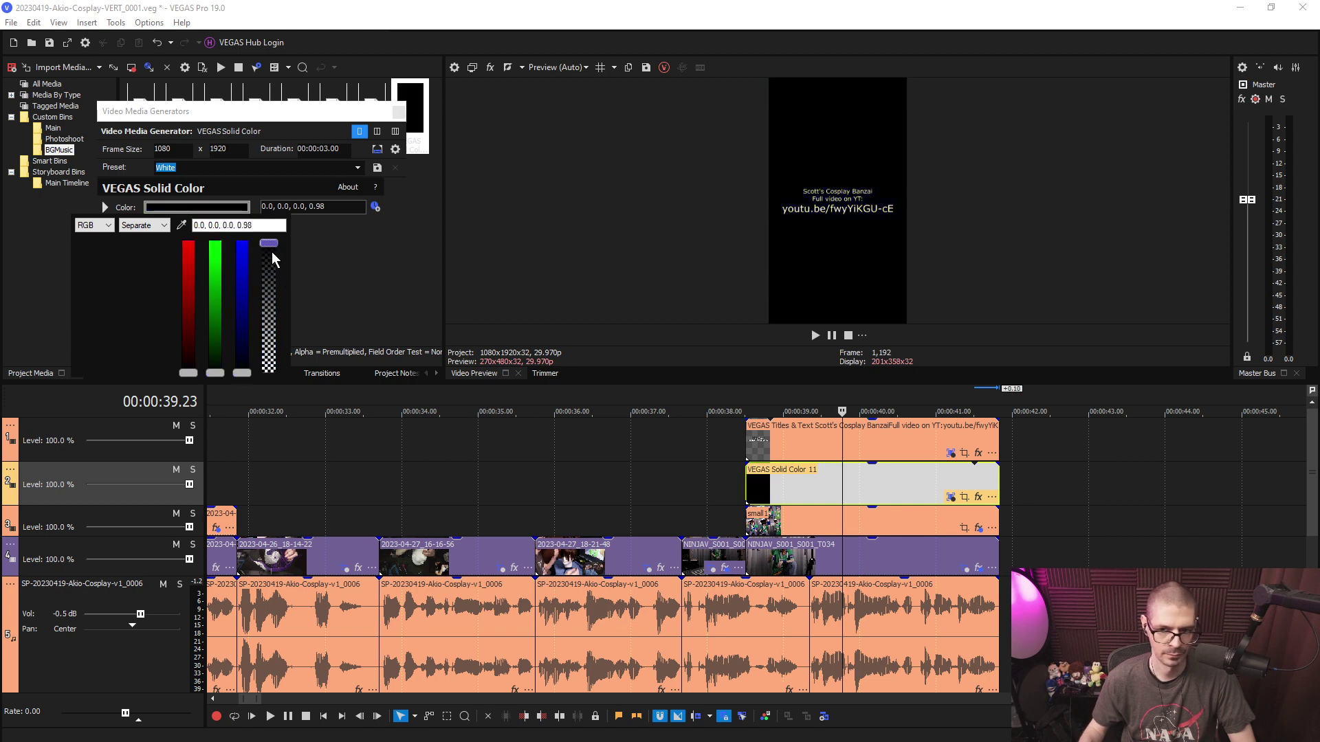
pyautogui.moveTo(272, 258); pyautogui.dragTo(267, 307)
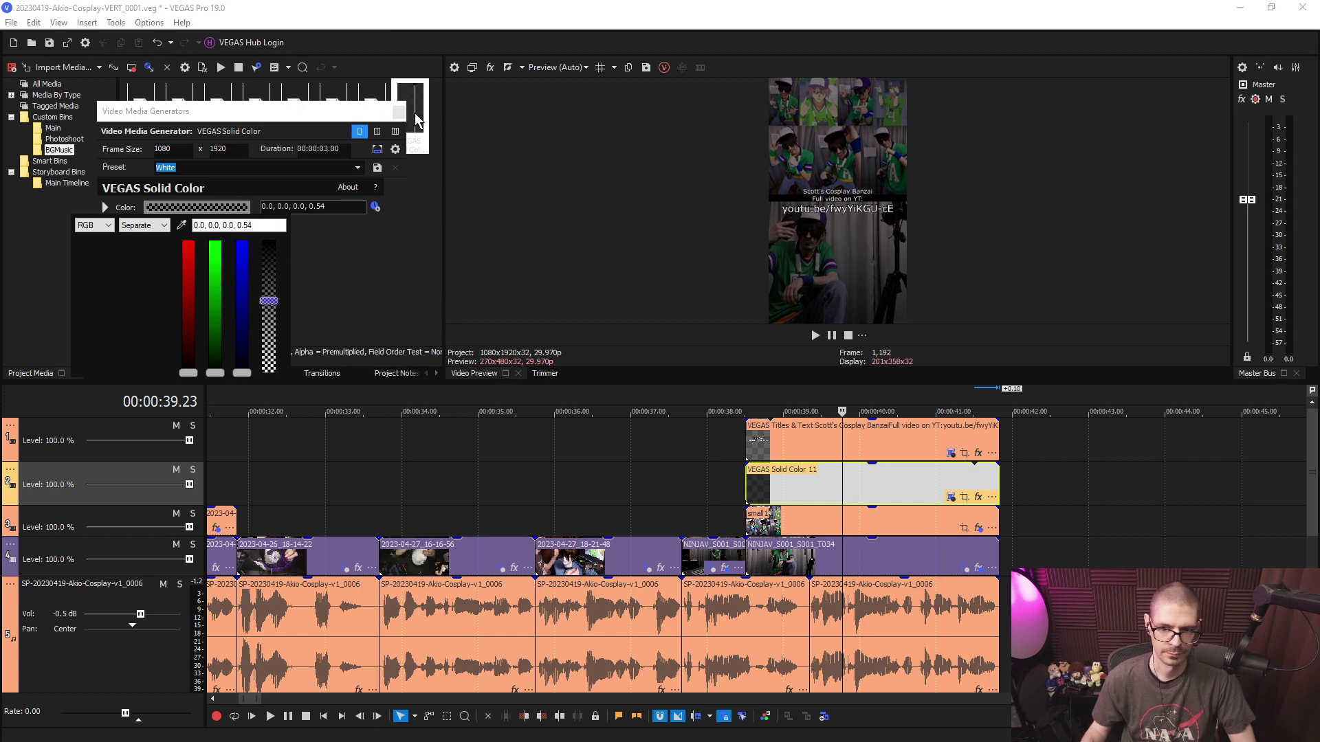
pyautogui.click(366, 233)
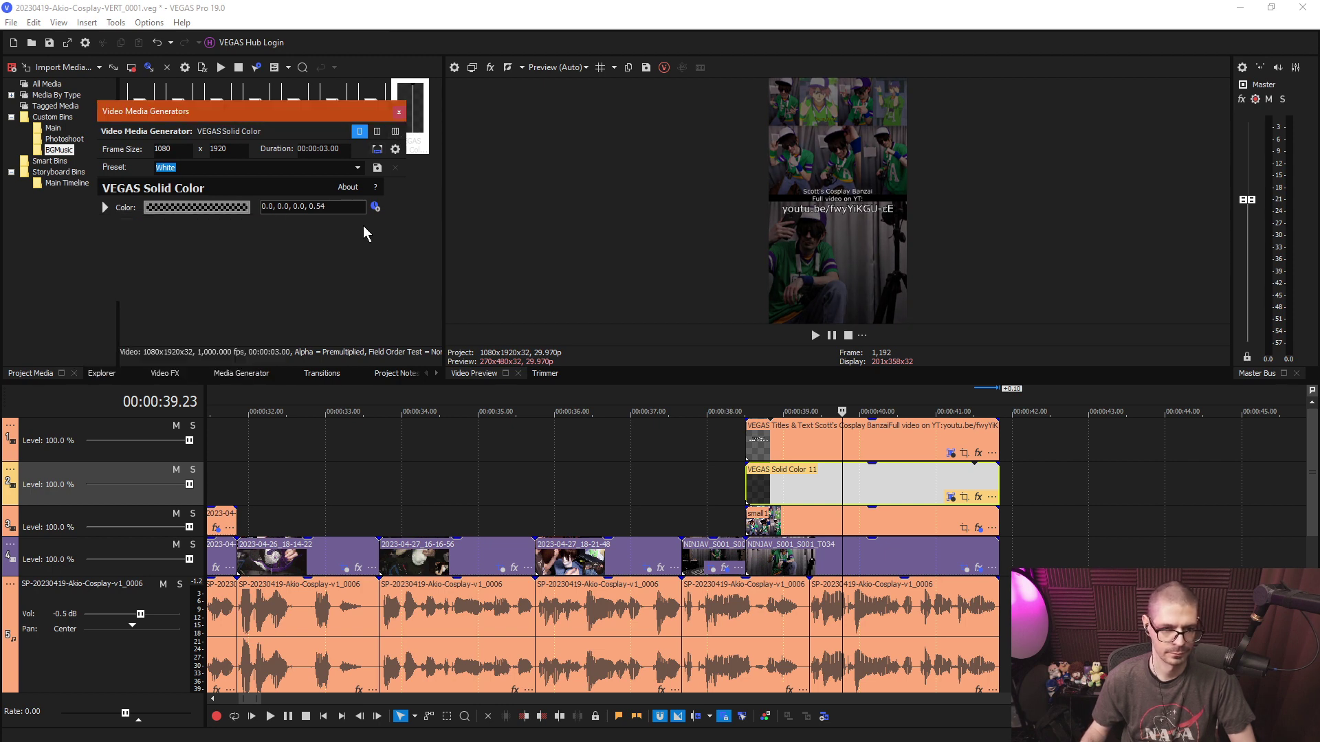
pyautogui.click(399, 113)
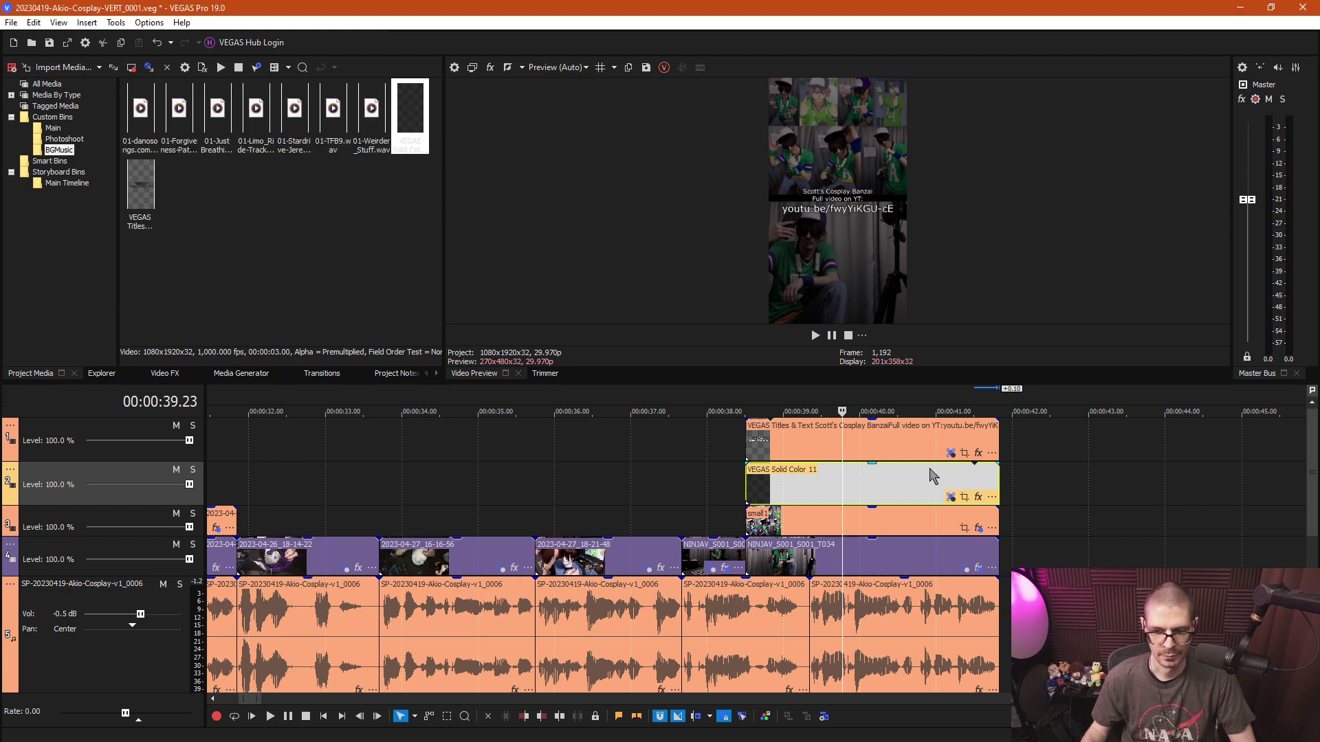
# Add the Picture In Picture effect to the solid colour event and remove the mistakenly added Pinch/Punch effect.
pyautogui.click(978, 497)
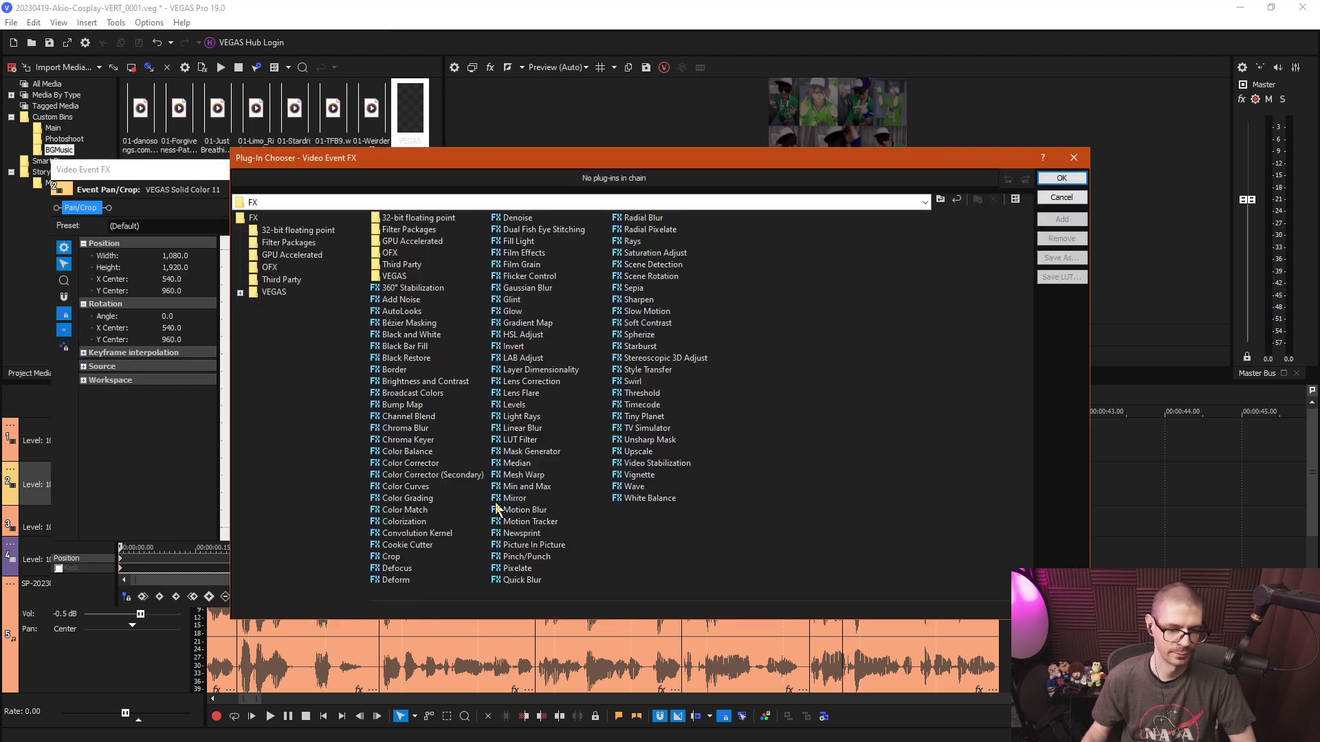
pyautogui.doubleClick(520, 557)
pyautogui.doubleClick(528, 545)
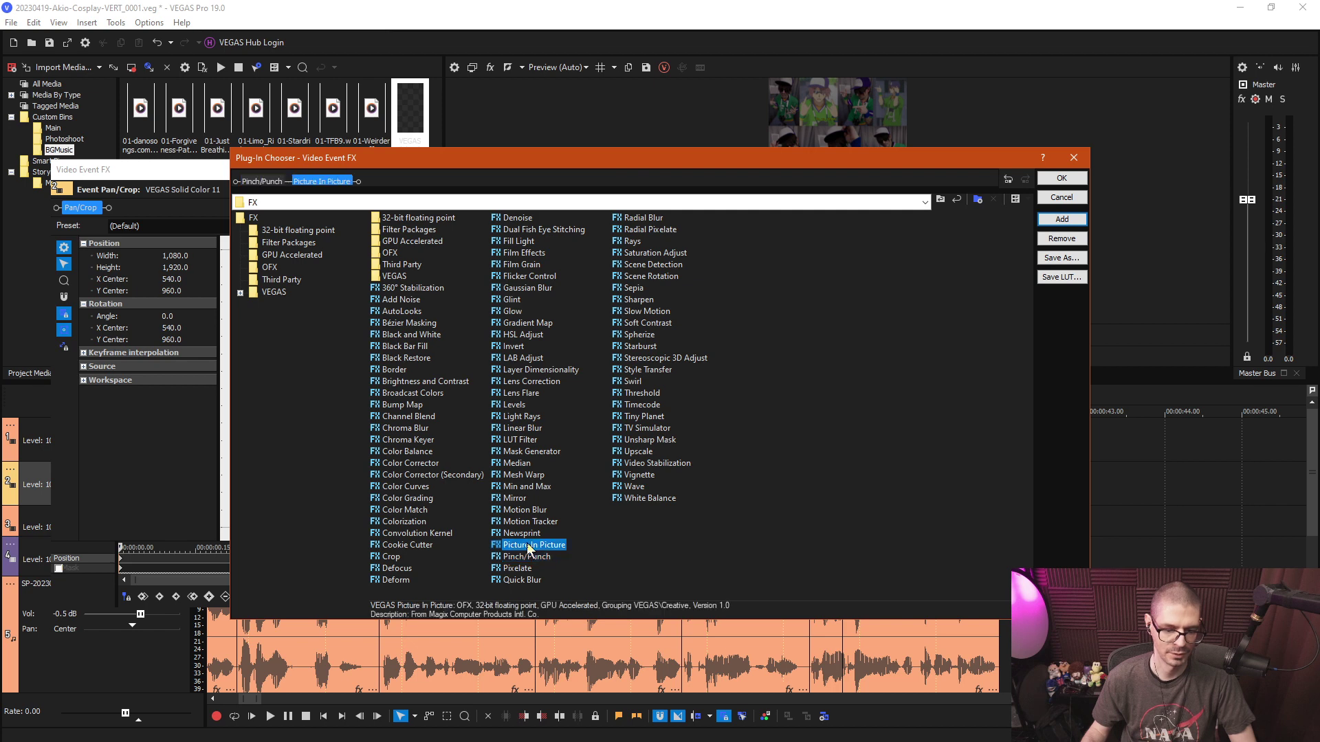
pyautogui.click(1061, 178)
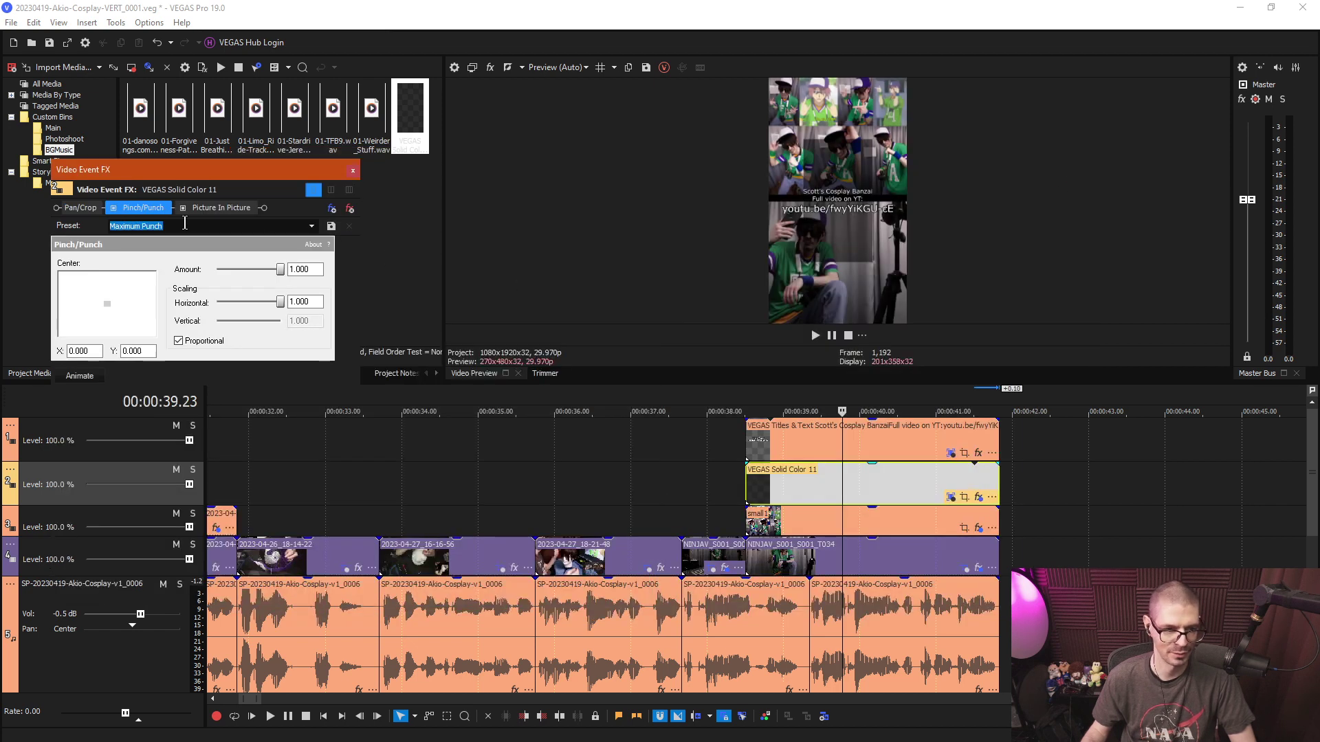
pyautogui.click(347, 208)
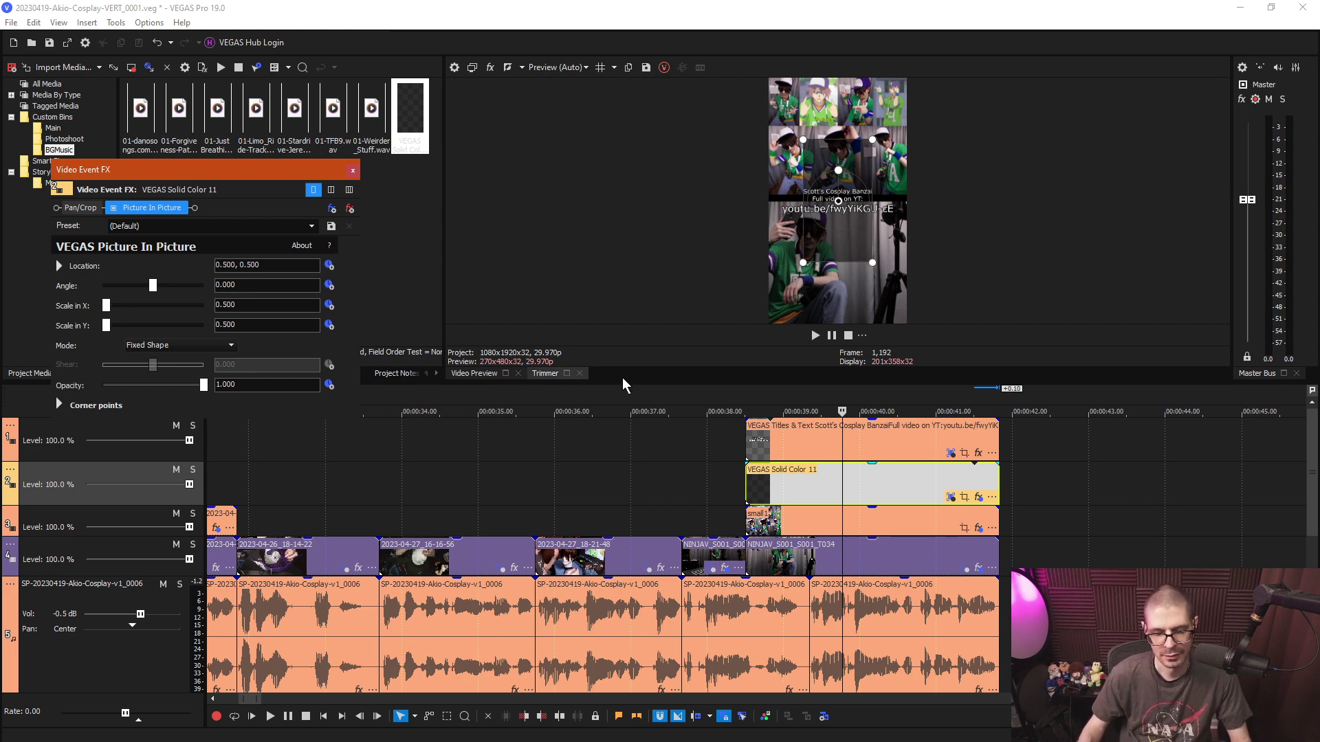
# Crop the solid colour event to about 625 × 1,111, set its Picture In Picture X and Y scale to 1.000, and close the effects window.
pyautogui.moveTo(802, 263); pyautogui.dragTo(803, 264)
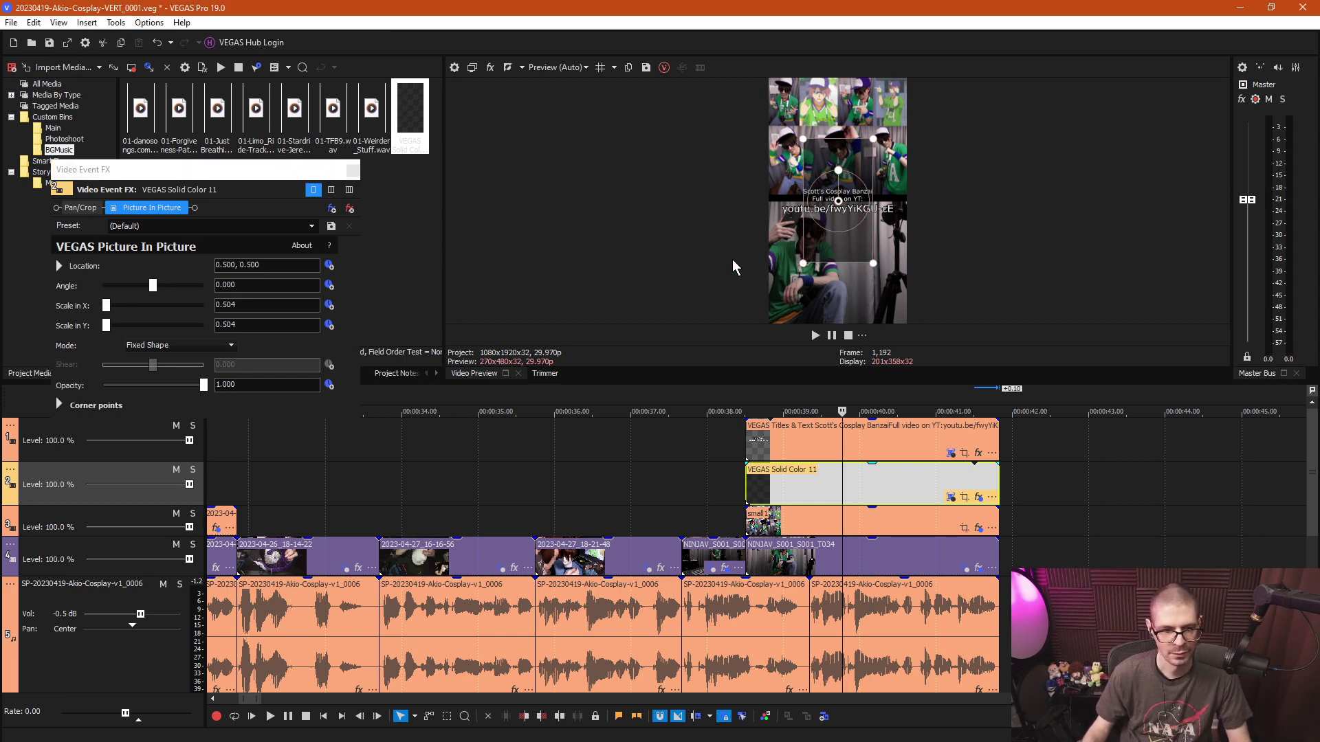
pyautogui.click(73, 218)
pyautogui.click(76, 209)
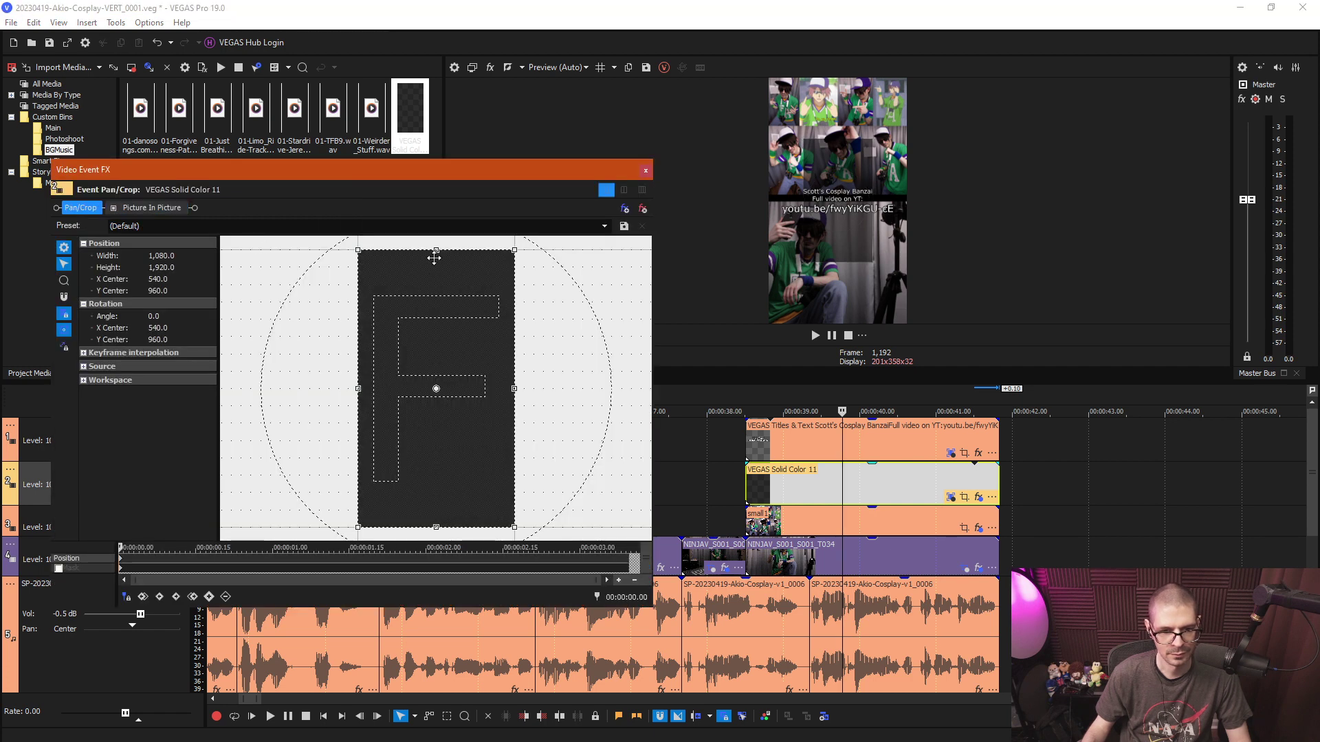
pyautogui.moveTo(437, 251); pyautogui.dragTo(437, 309)
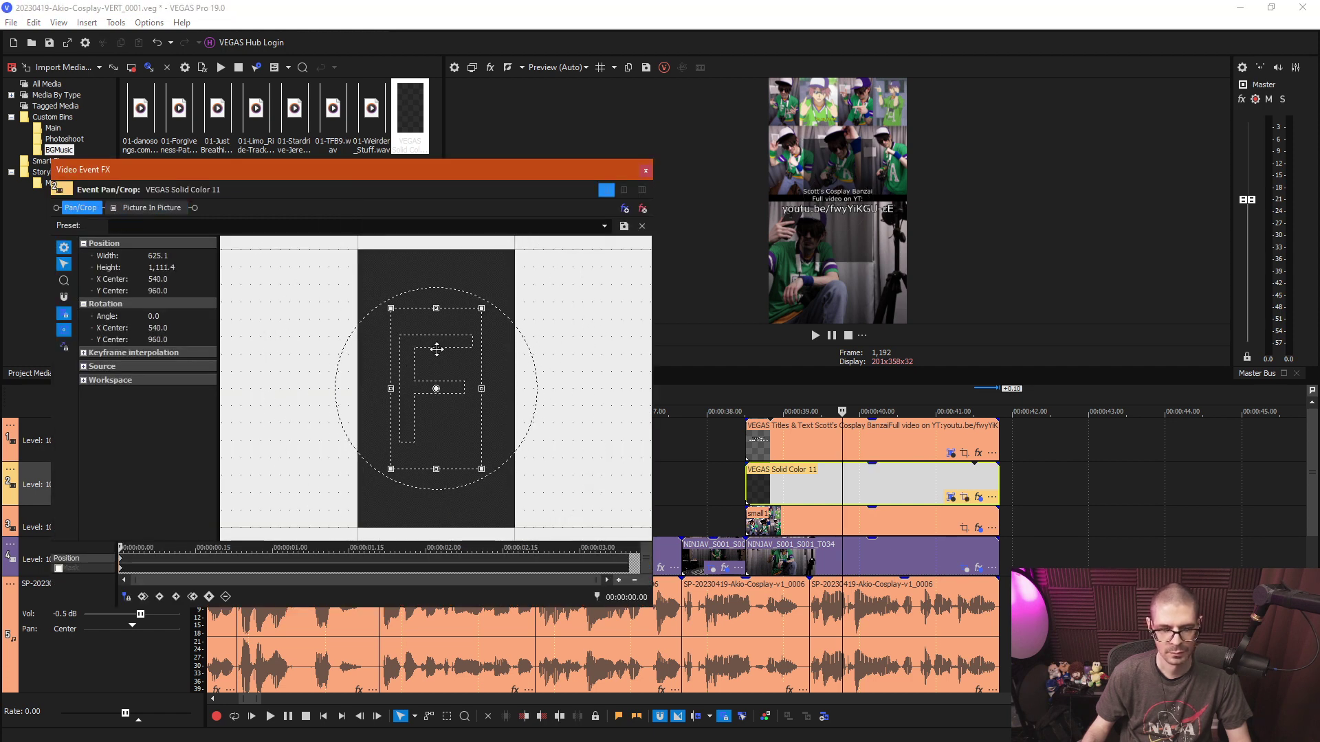
pyautogui.rightClick(438, 369)
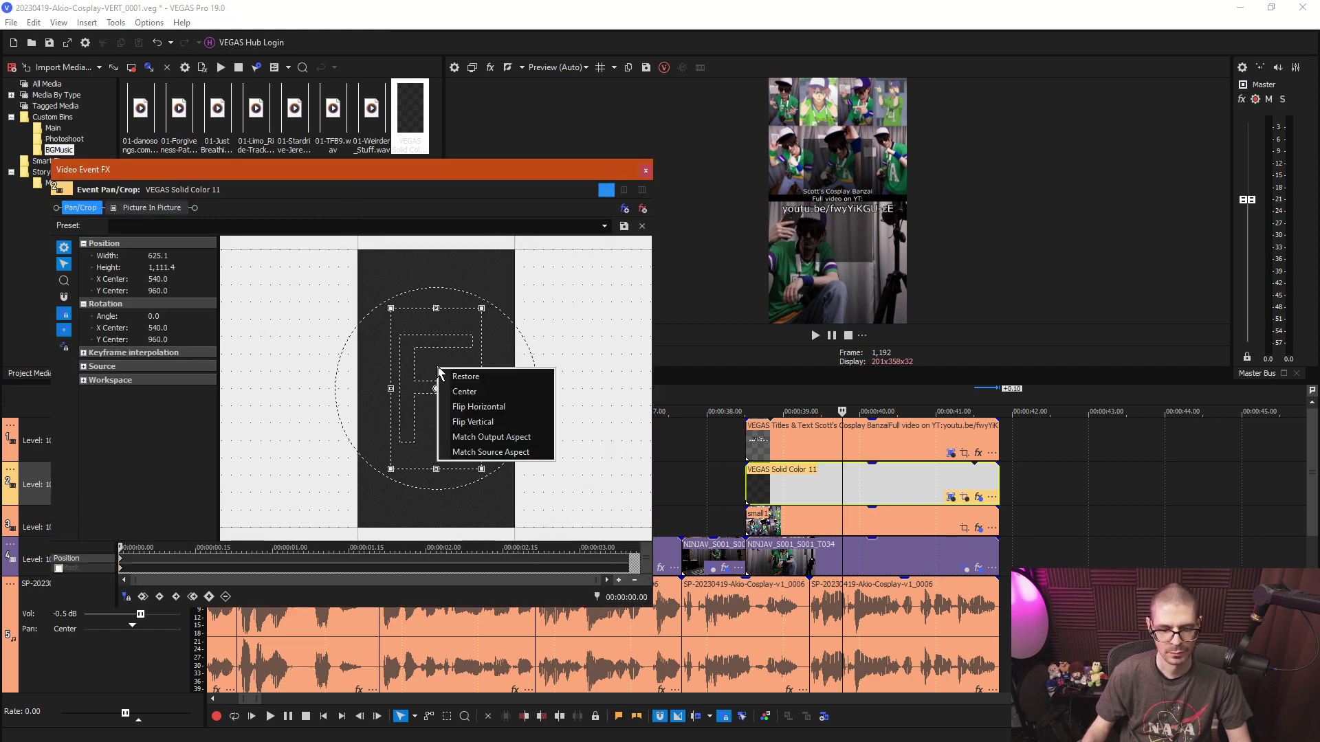
pyautogui.click(158, 319)
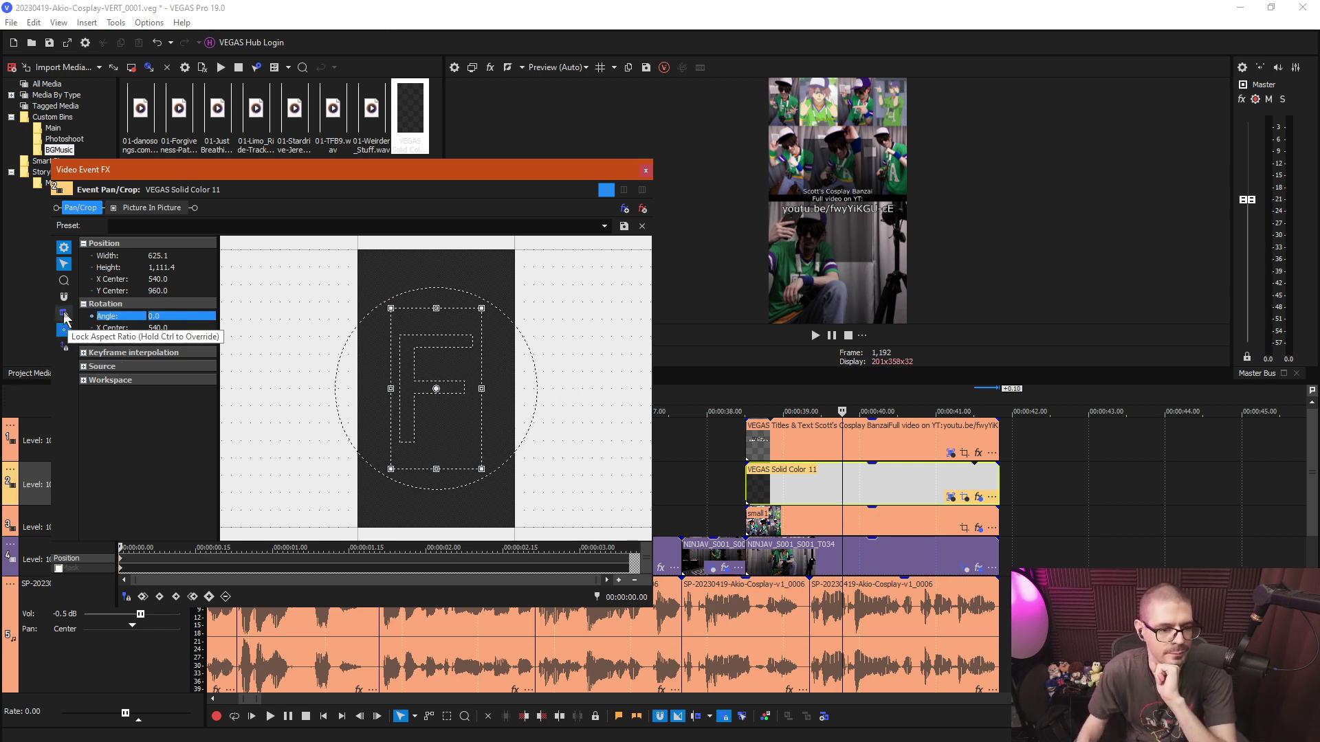
pyautogui.click(151, 208)
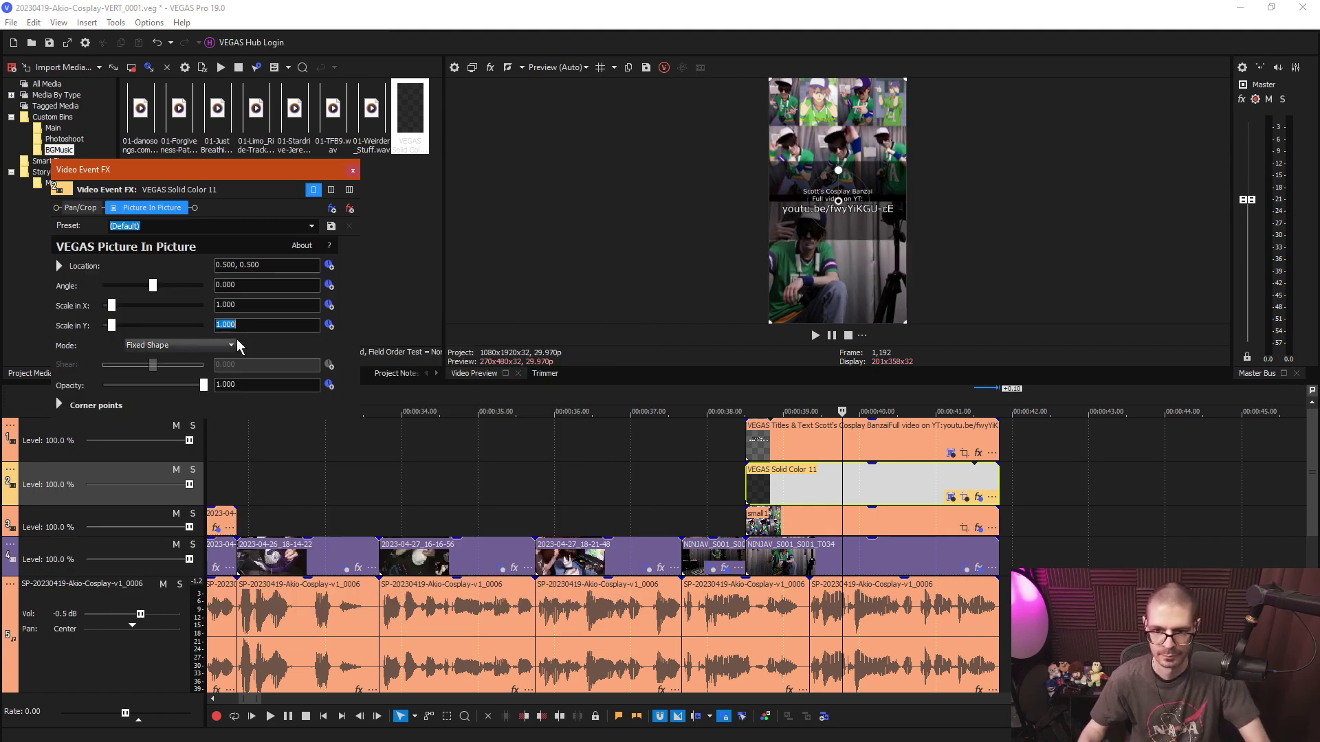
pyautogui.click(353, 170)
# Add the lines "or" and "youtube.com/CosplayBanzai" below the video link in the end title's text.
pyautogui.click(865, 454)
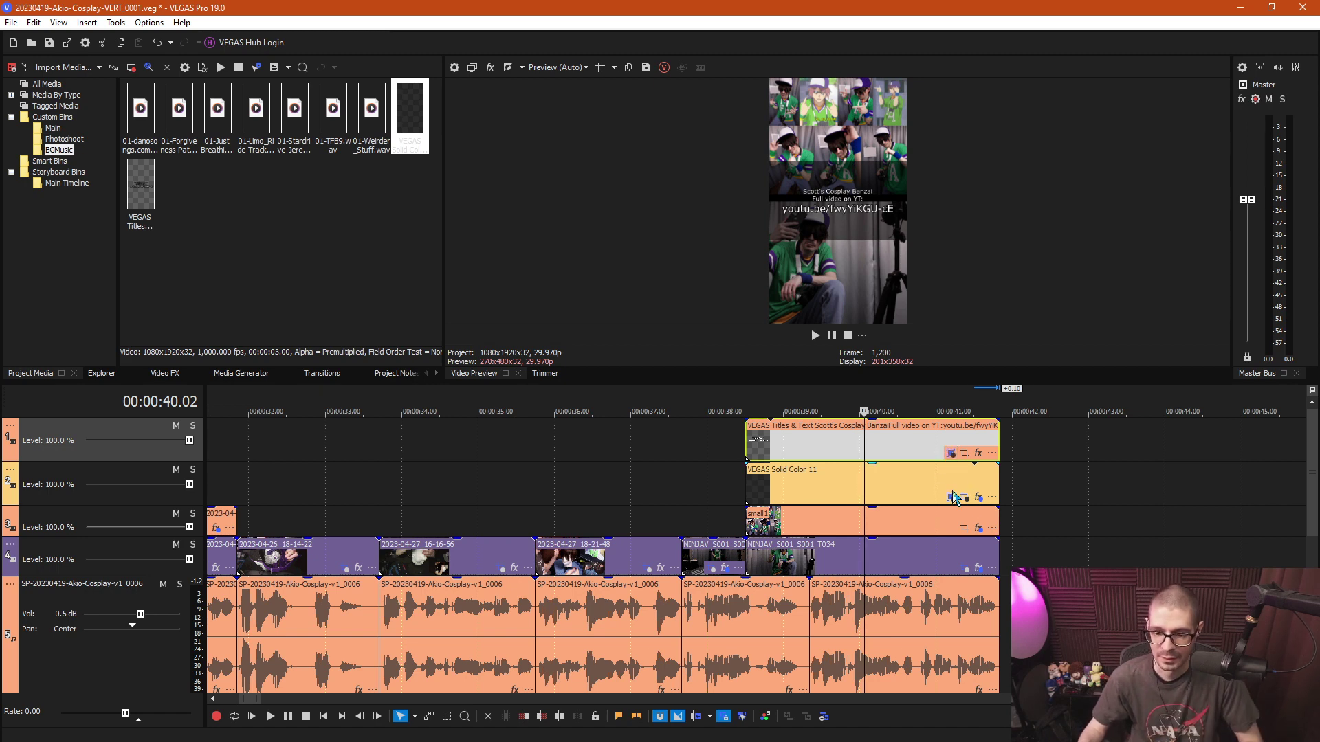
pyautogui.click(949, 455)
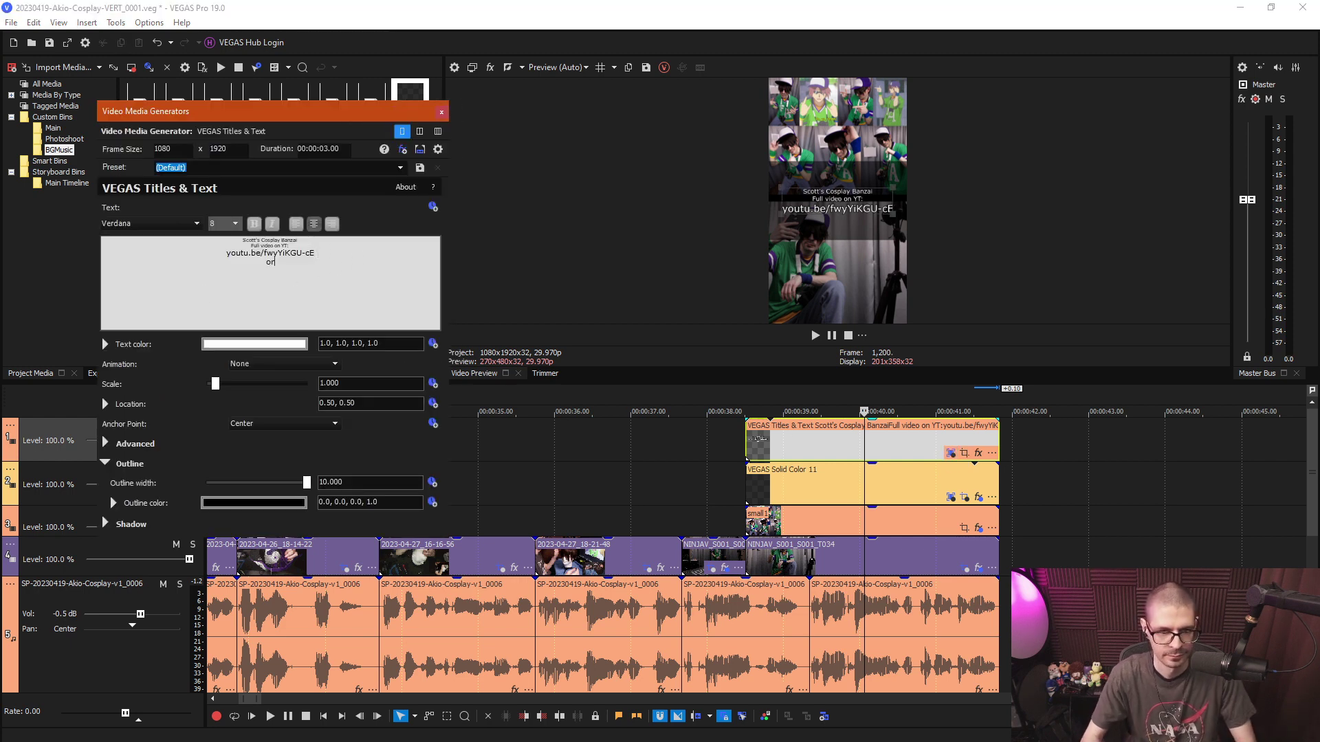
pyautogui.write('You')
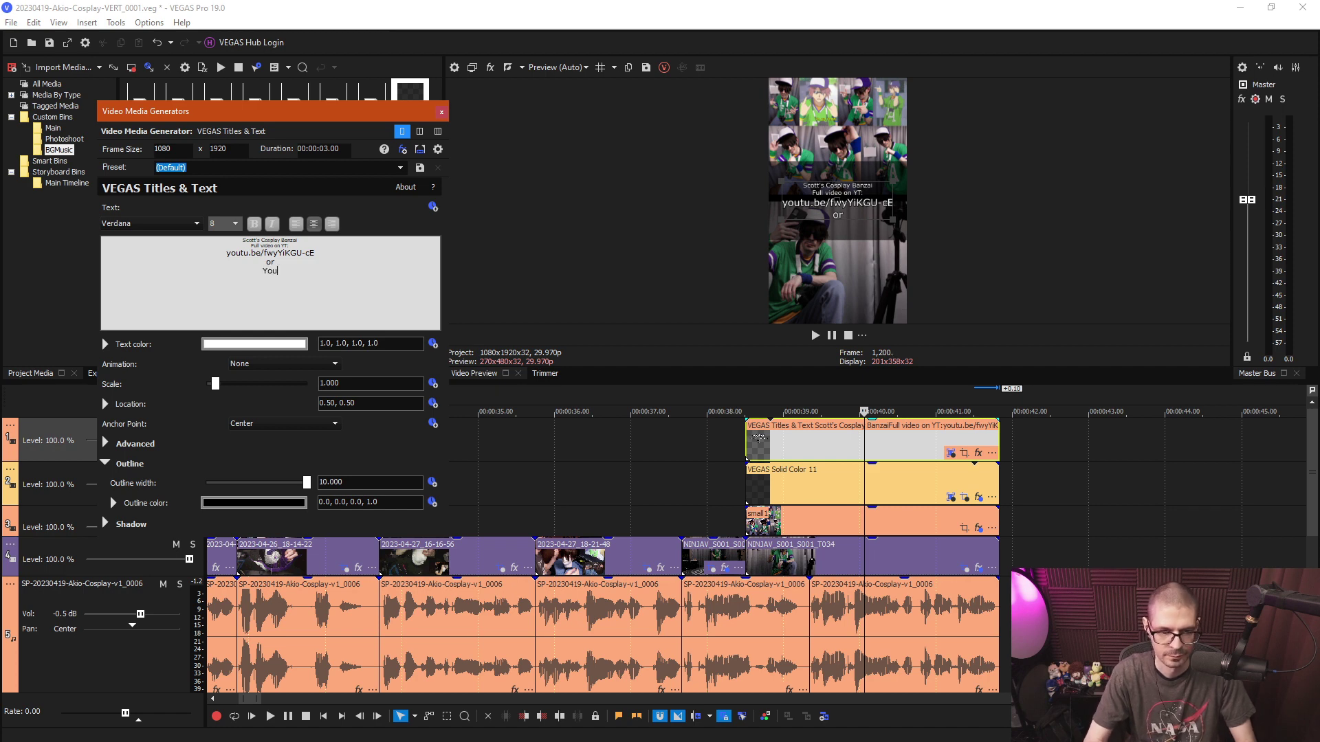
pyautogui.write('Tube.com/')
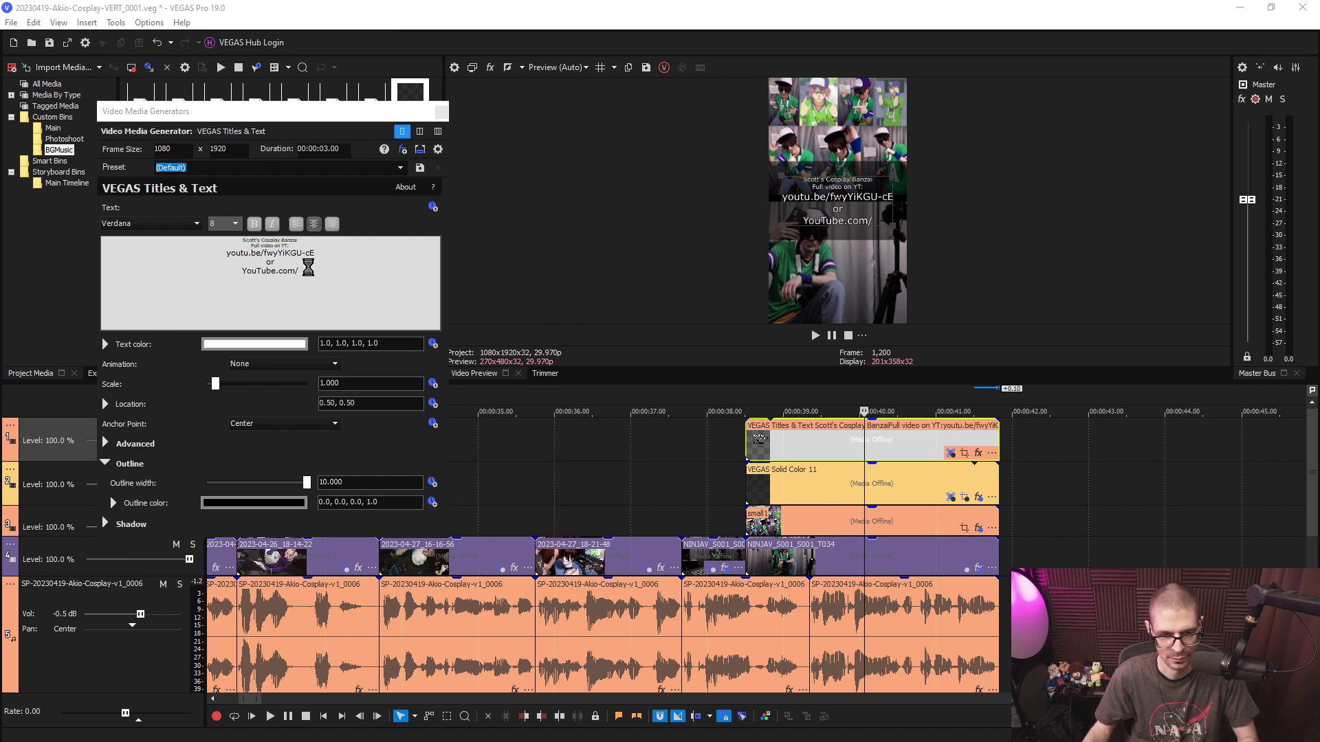
pyautogui.moveTo(302, 272); pyautogui.dragTo(200, 271)
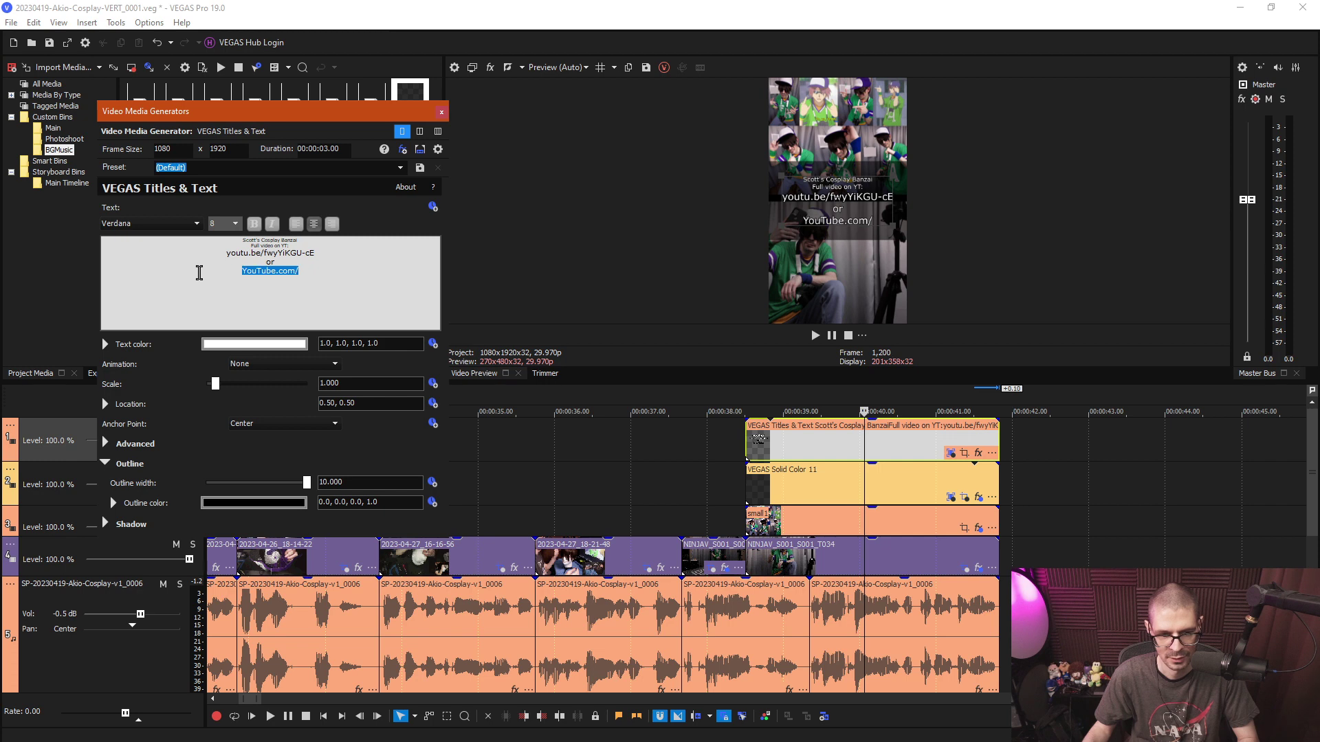
pyautogui.write('https://www.youtube.com/CosplayBanzai')
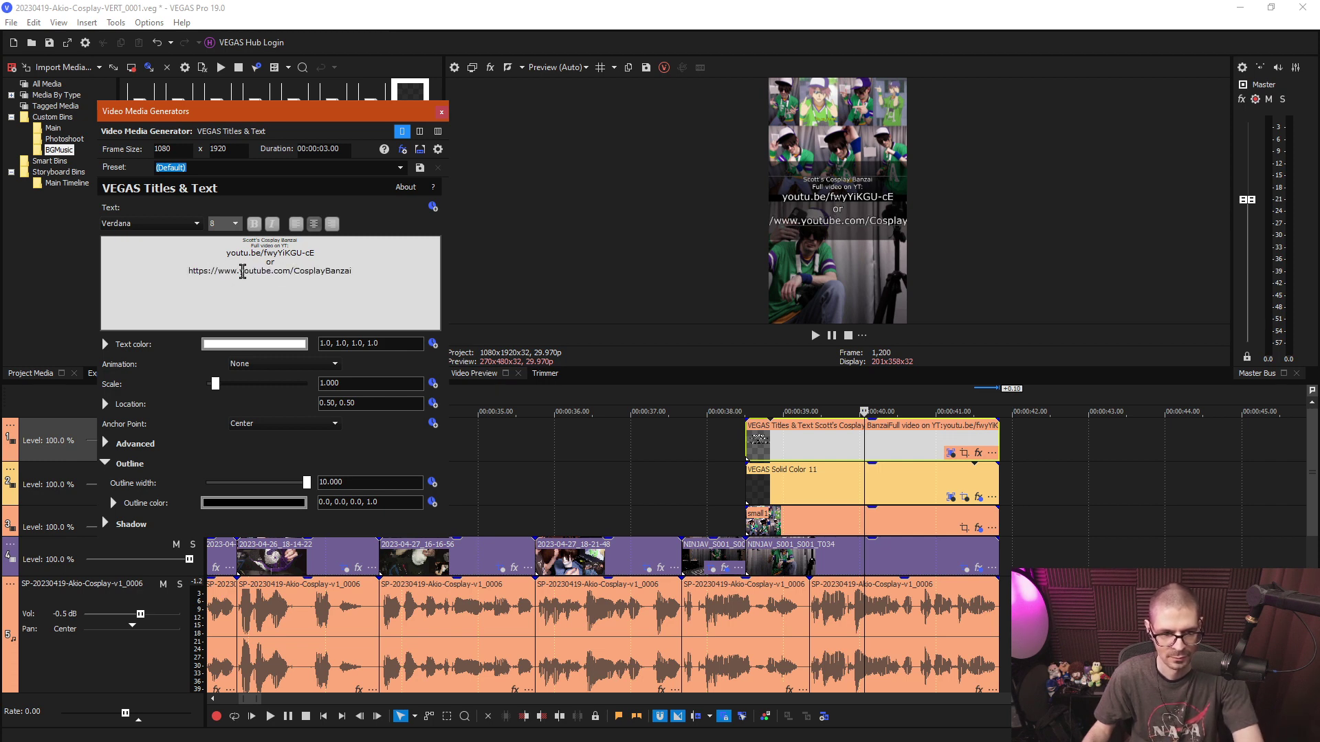
pyautogui.moveTo(238, 273); pyautogui.dragTo(186, 272)
pyautogui.press('BackSpace')
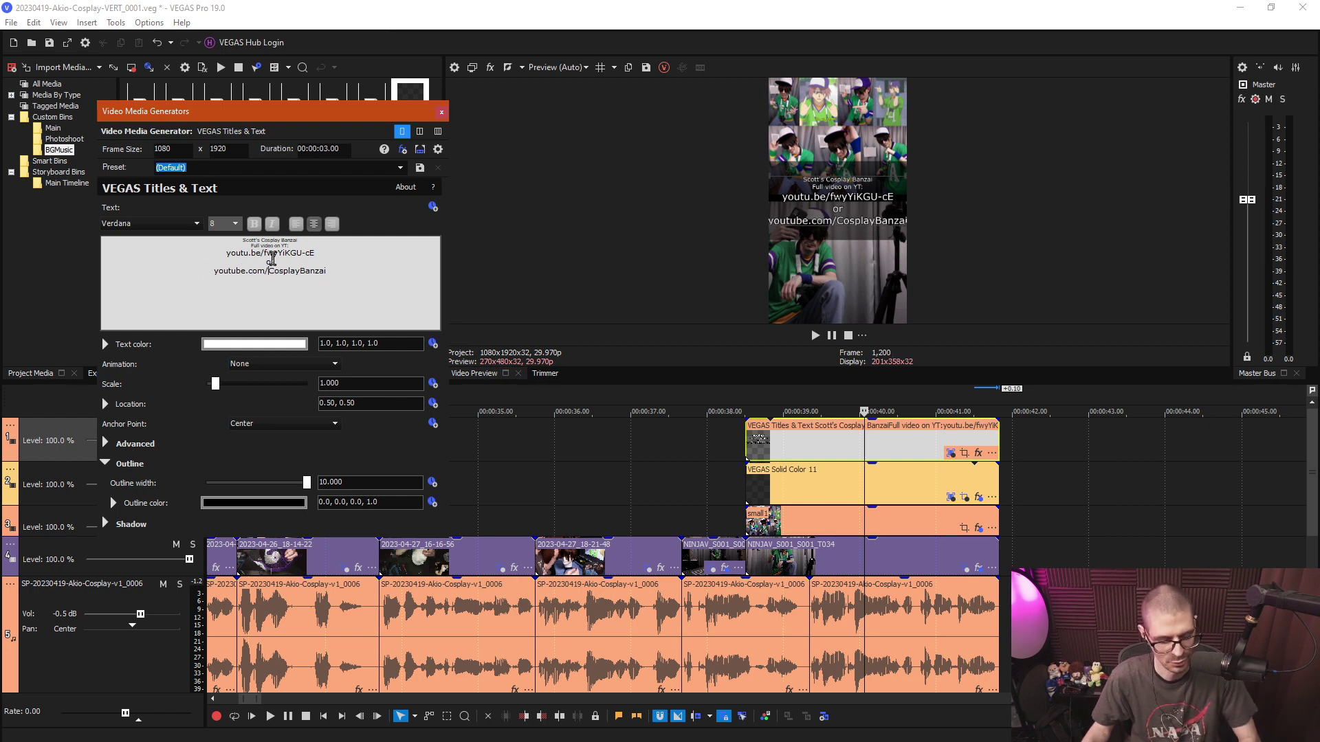
pyautogui.write('@')
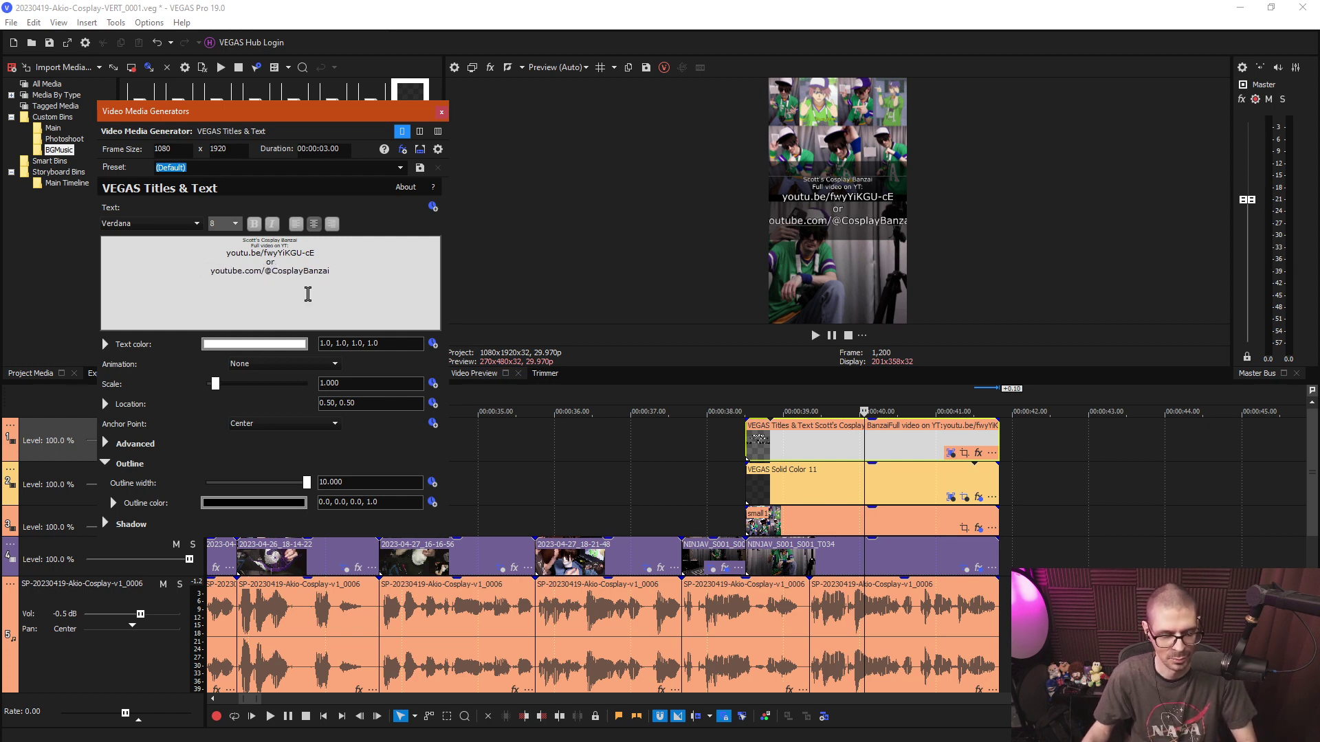
pyautogui.press('BackSpace')
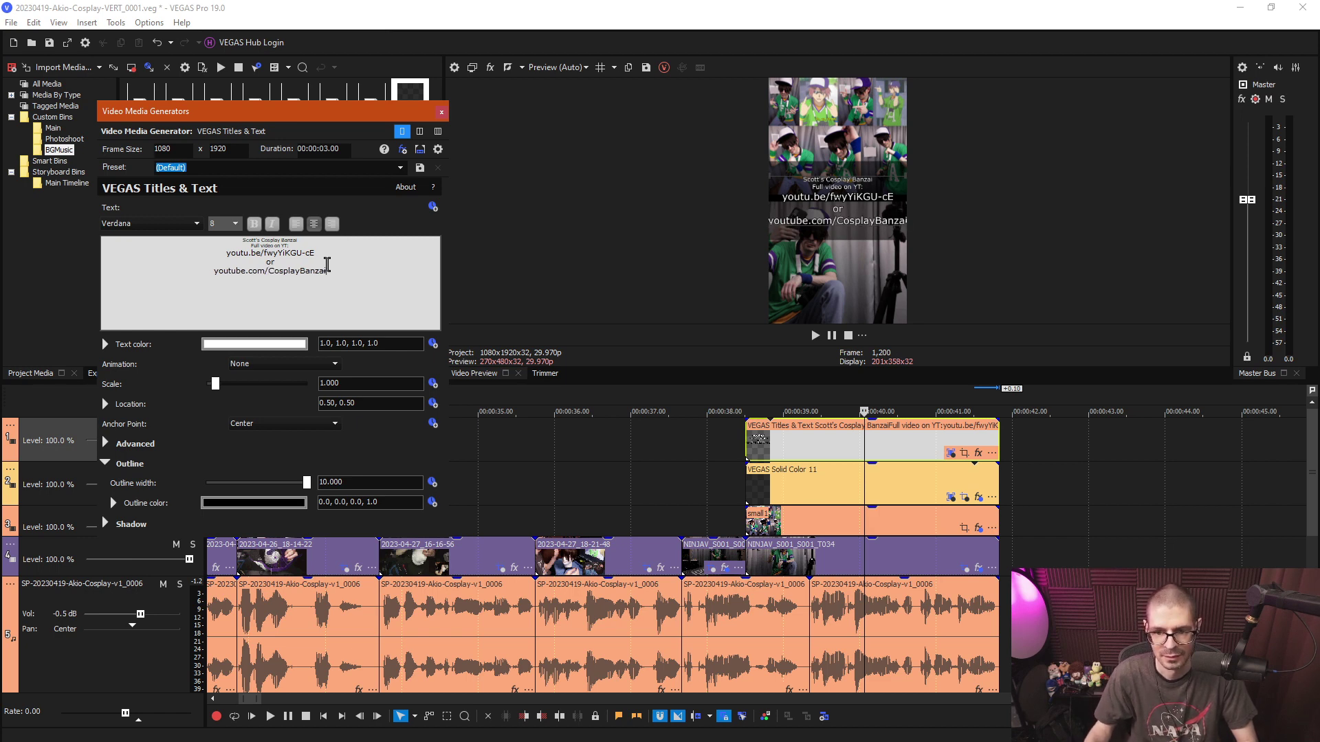
# Set the font size of the youtube.com/CosplayBanzai line to 7 and close the title generator.
pyautogui.moveTo(339, 272); pyautogui.dragTo(137, 266)
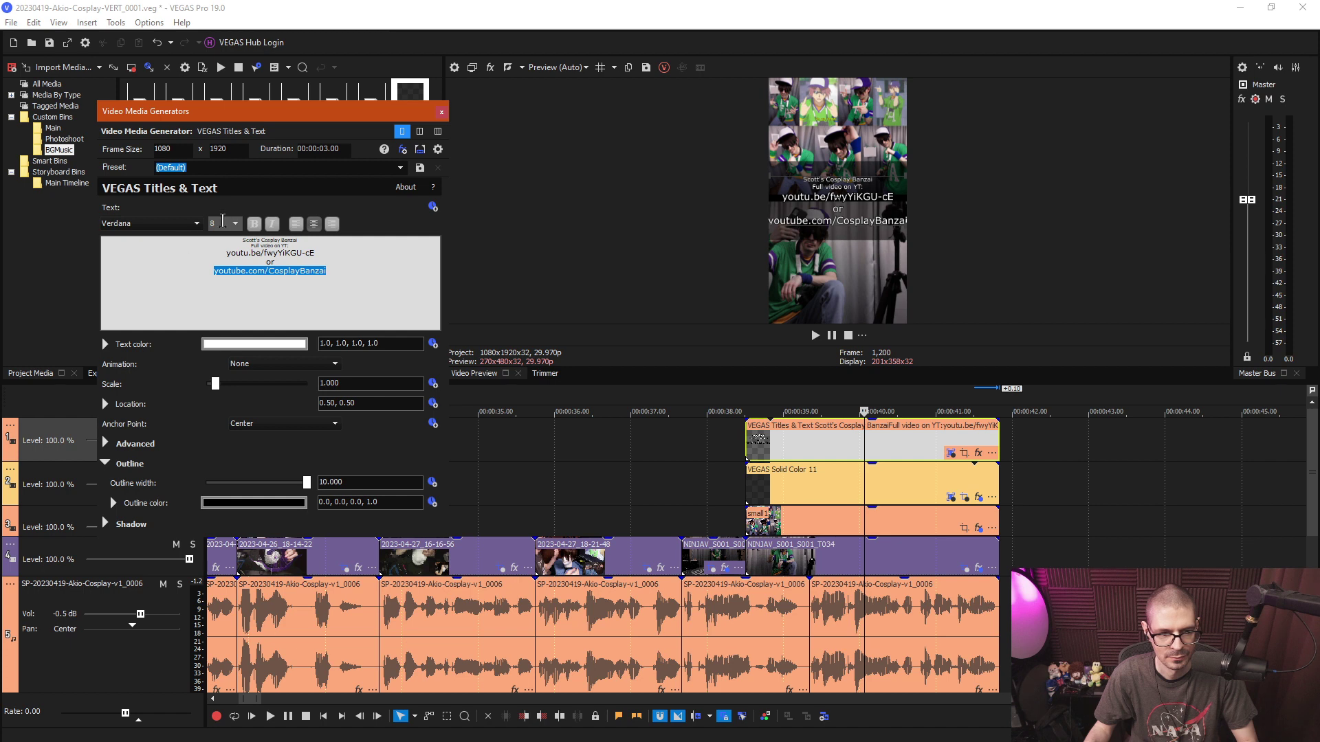
pyautogui.write('7')
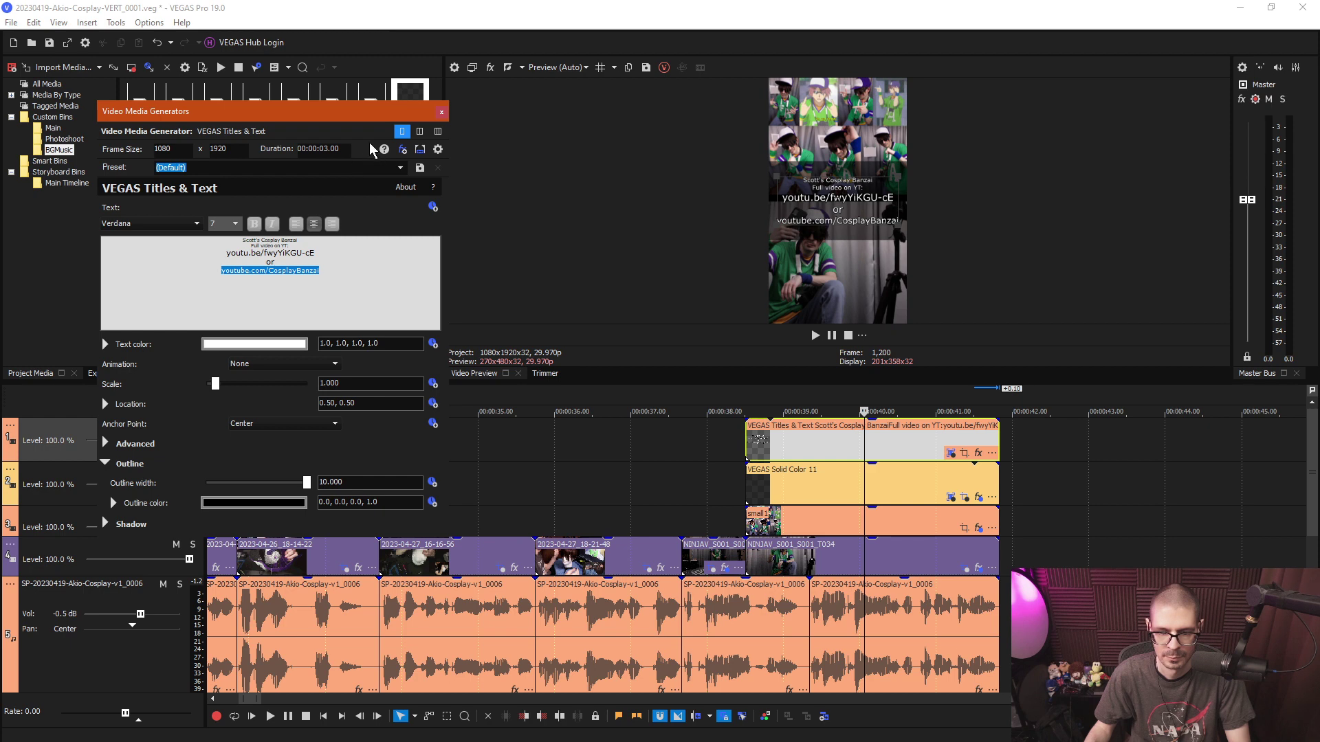
pyautogui.click(442, 112)
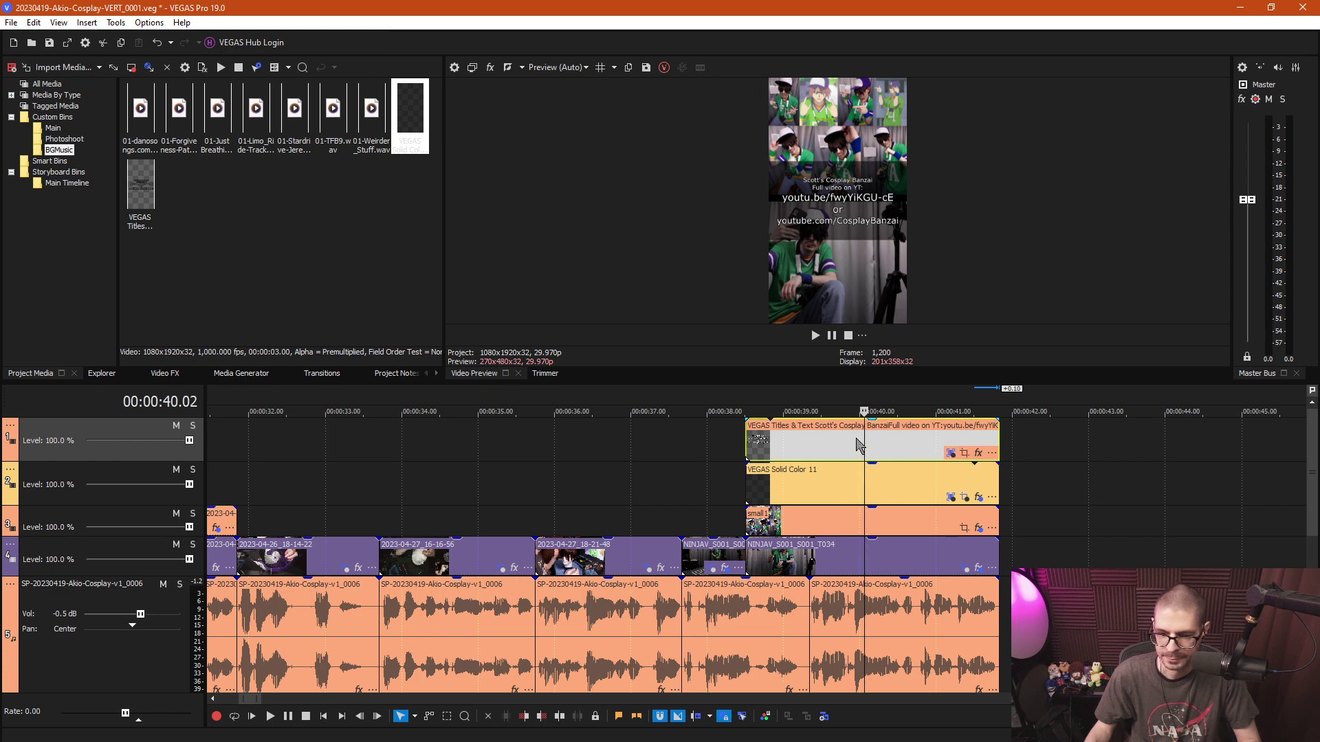
# Move the end title down over the lower clip to location 0.50, 0.37 and close the generator.
pyautogui.press('Left')
pyautogui.press('Left')
pyautogui.press('Left')
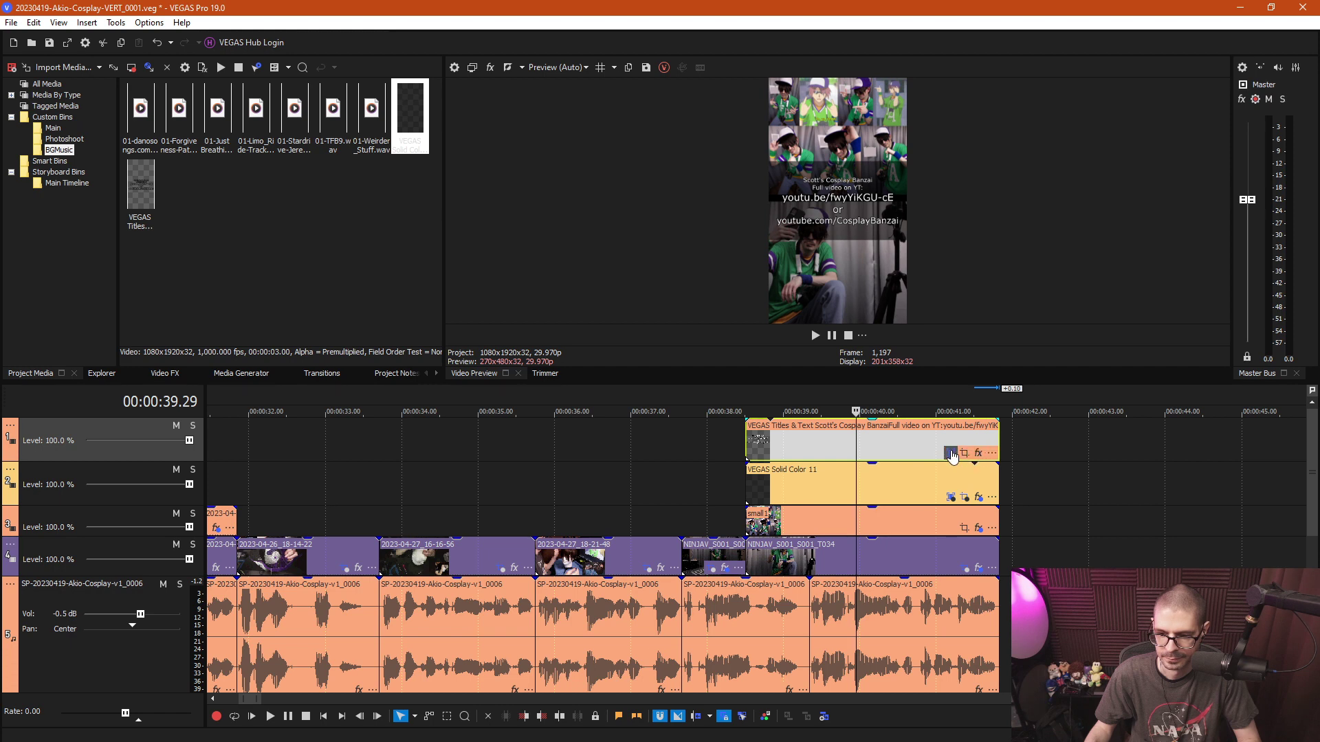
pyautogui.click(951, 454)
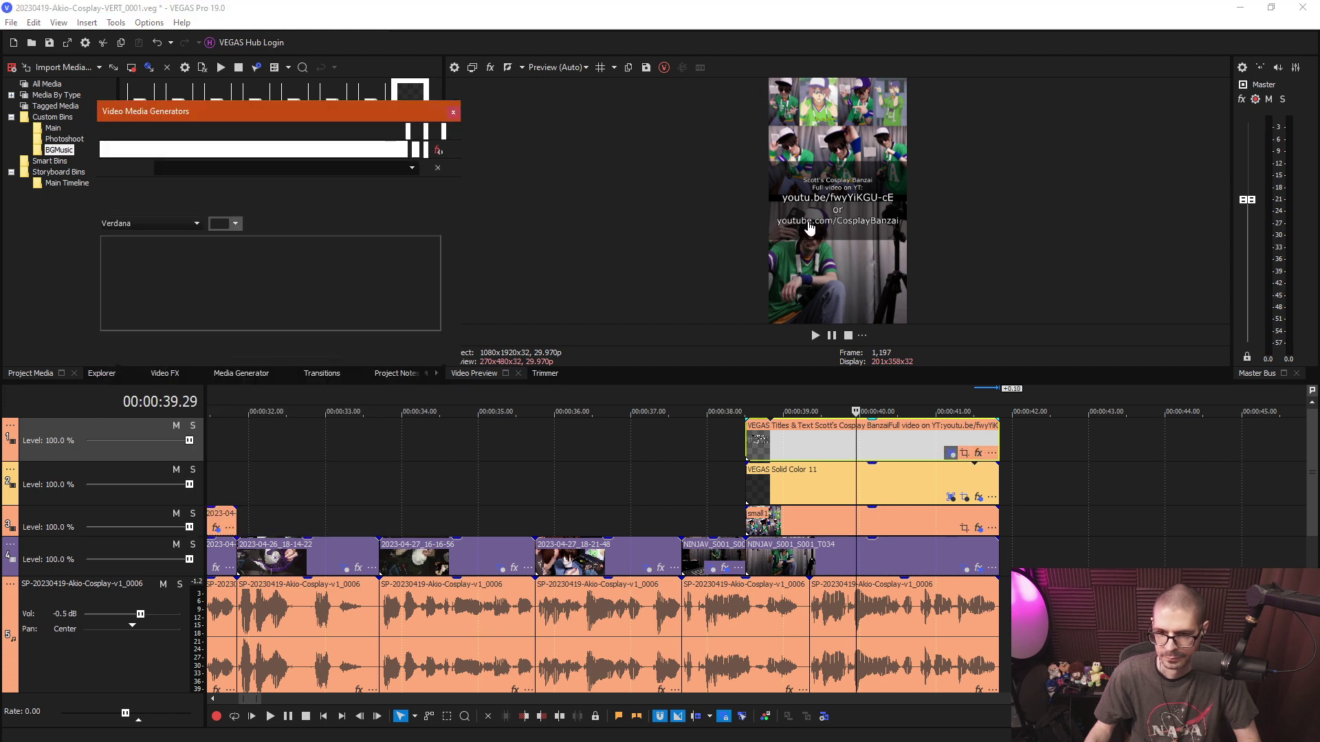
pyautogui.moveTo(833, 258); pyautogui.dragTo(825, 239)
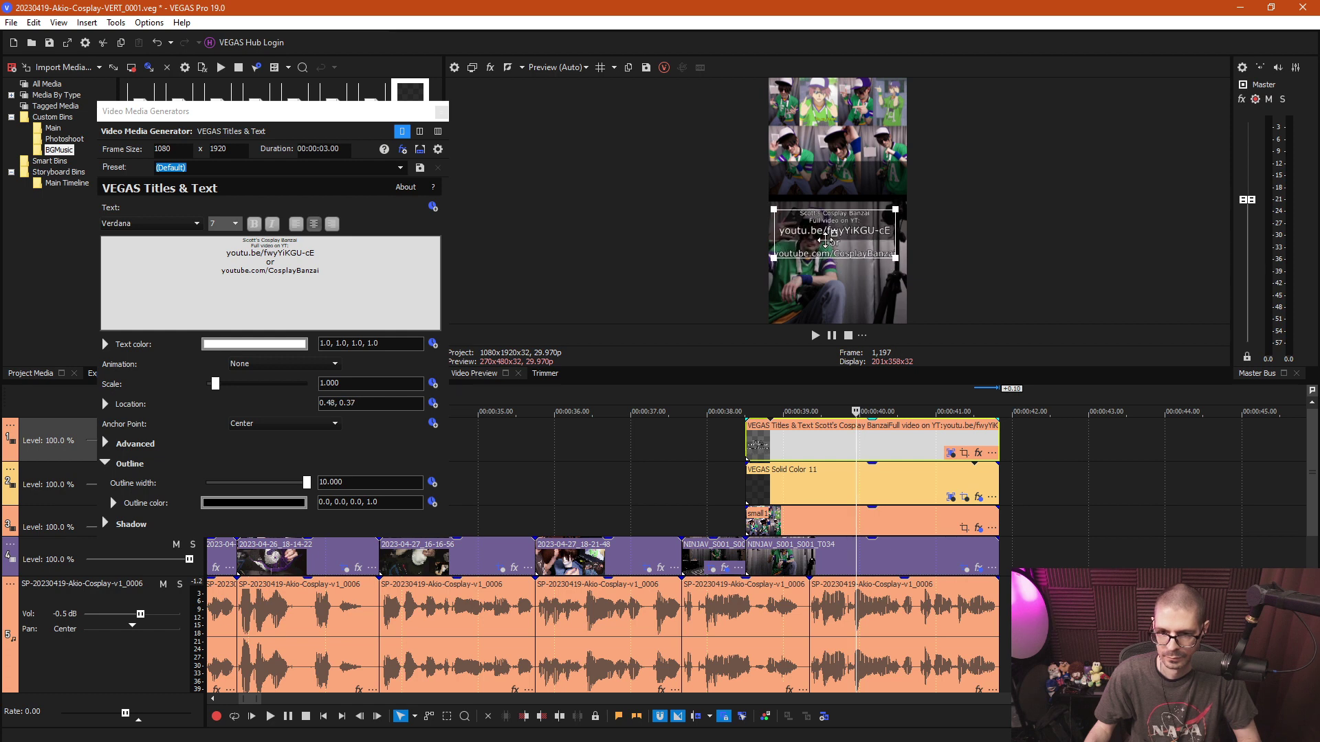
pyautogui.moveTo(826, 239); pyautogui.dragTo(826, 239)
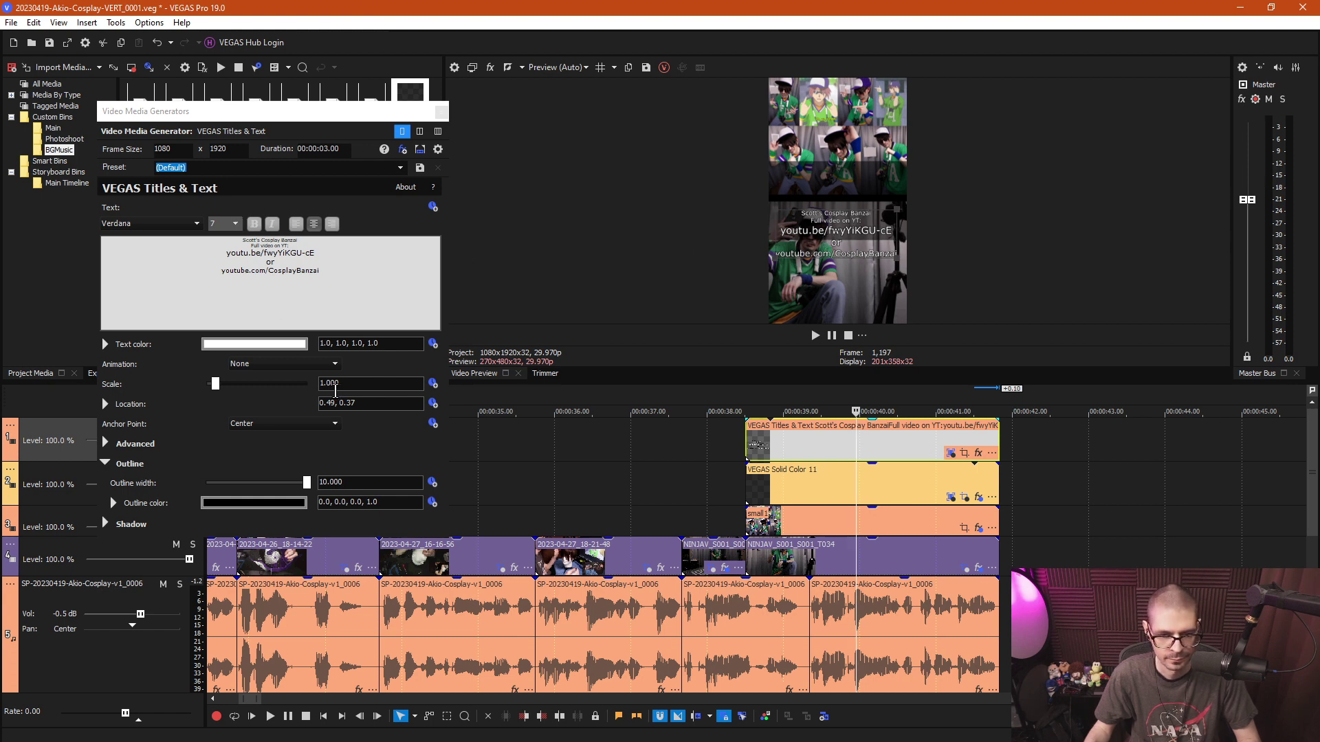
pyautogui.click(334, 403)
pyautogui.press('BackSpace')
pyautogui.press('BackSpace')
pyautogui.press('BackSpace')
pyautogui.write('5,')
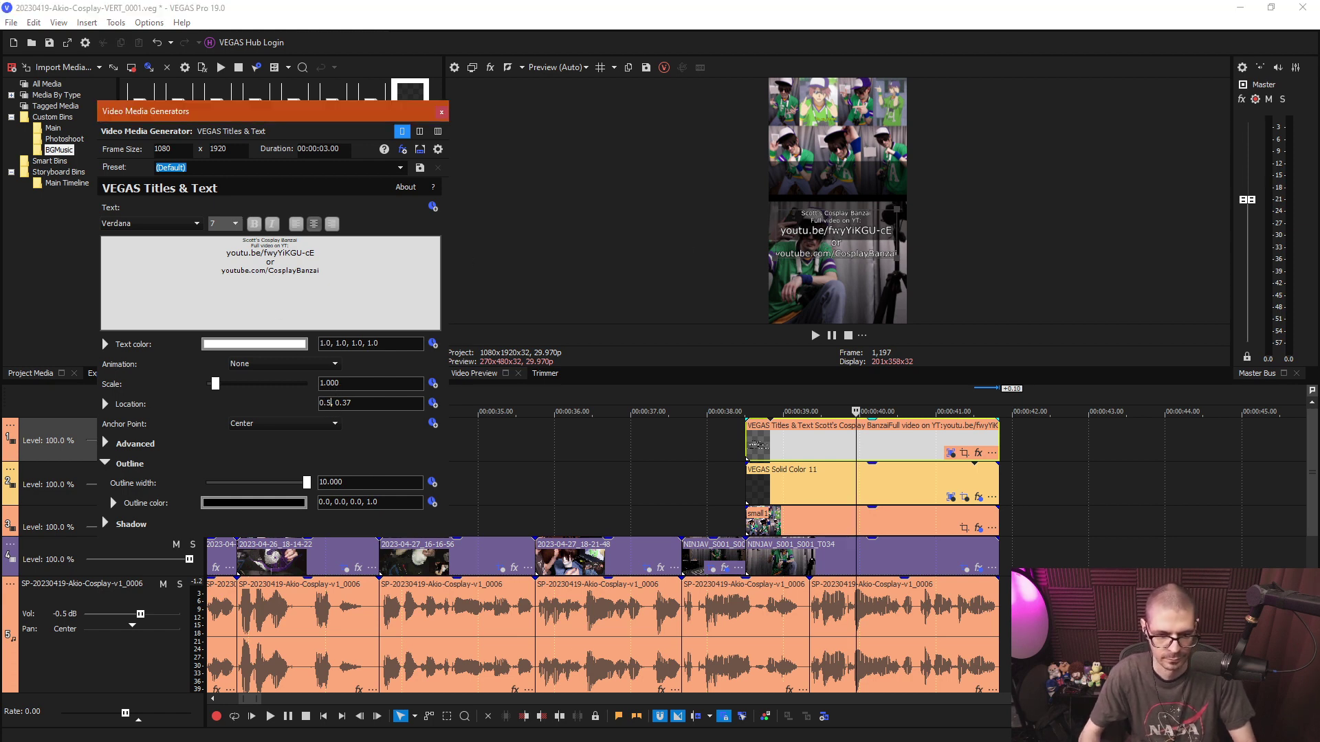
pyautogui.press('Return')
pyautogui.click(442, 112)
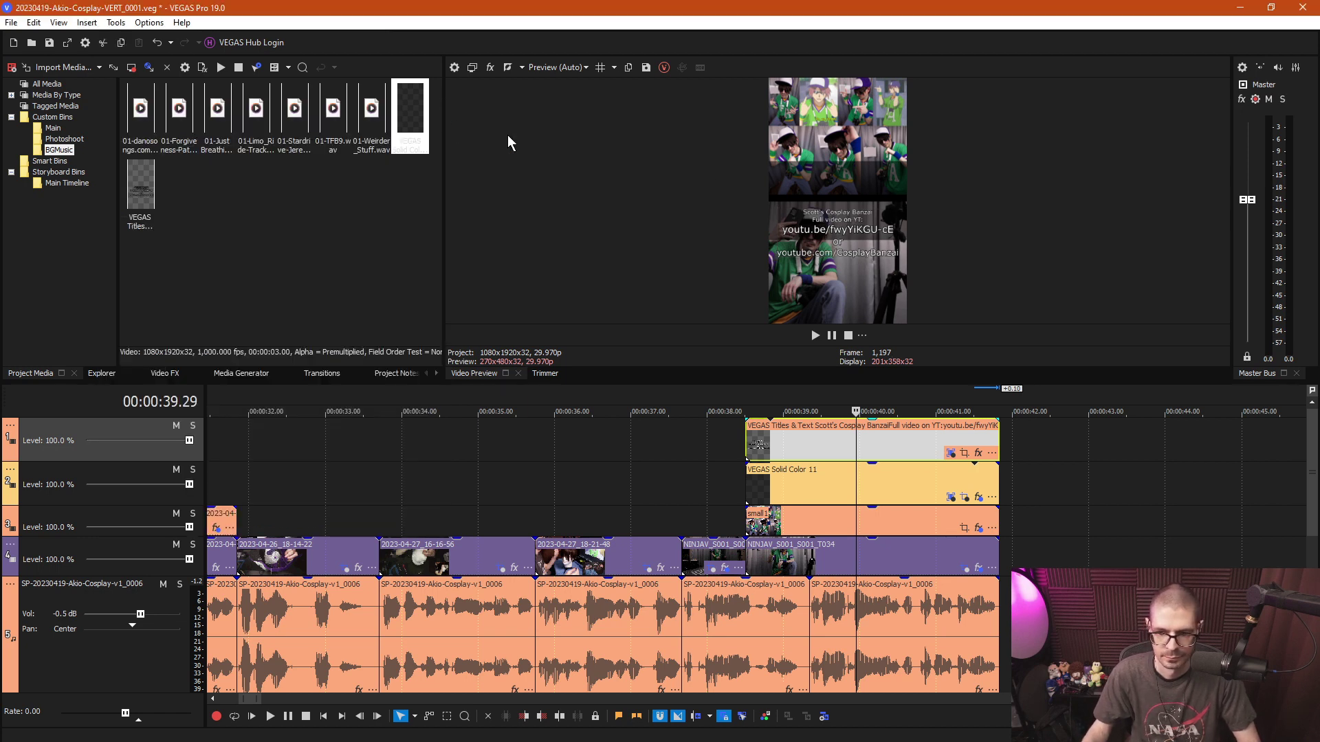
# Move the solid colour backing down behind the title, setting its Picture In Picture location to 0.500, 0.335.
pyautogui.click(912, 495)
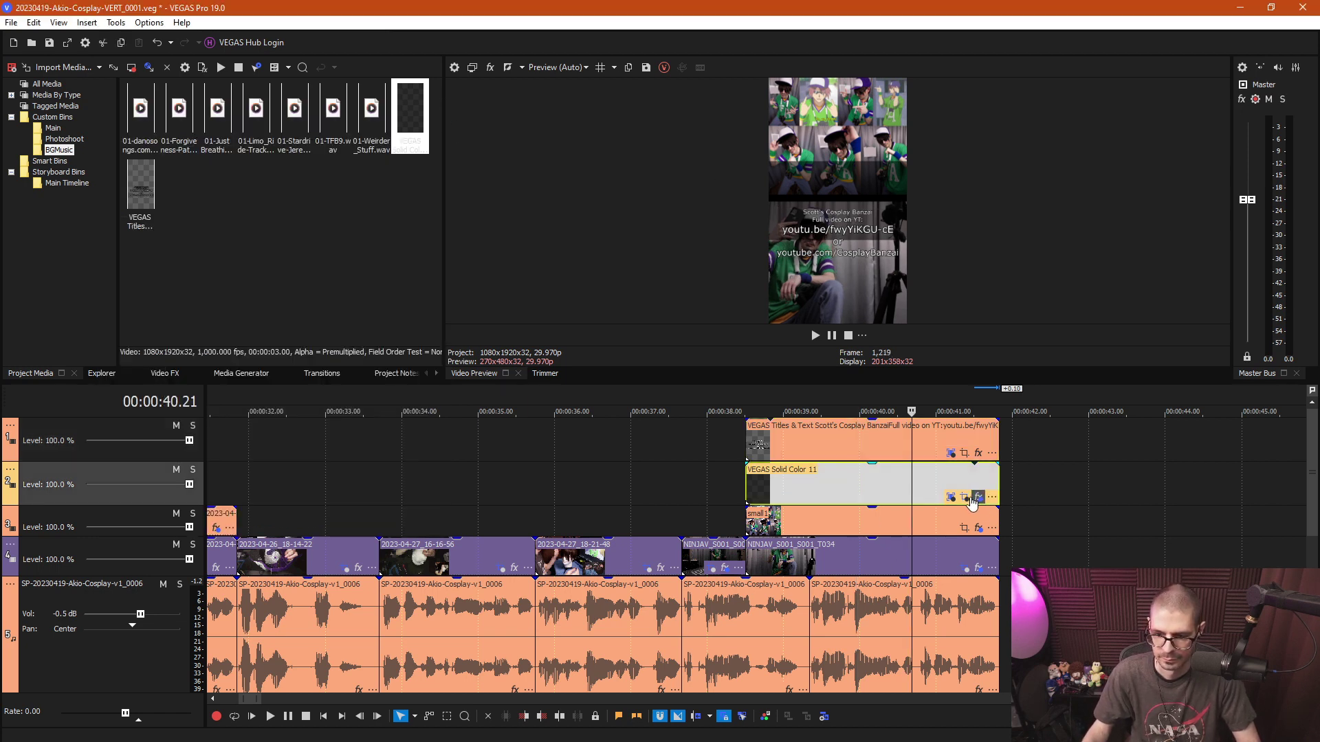
pyautogui.click(977, 499)
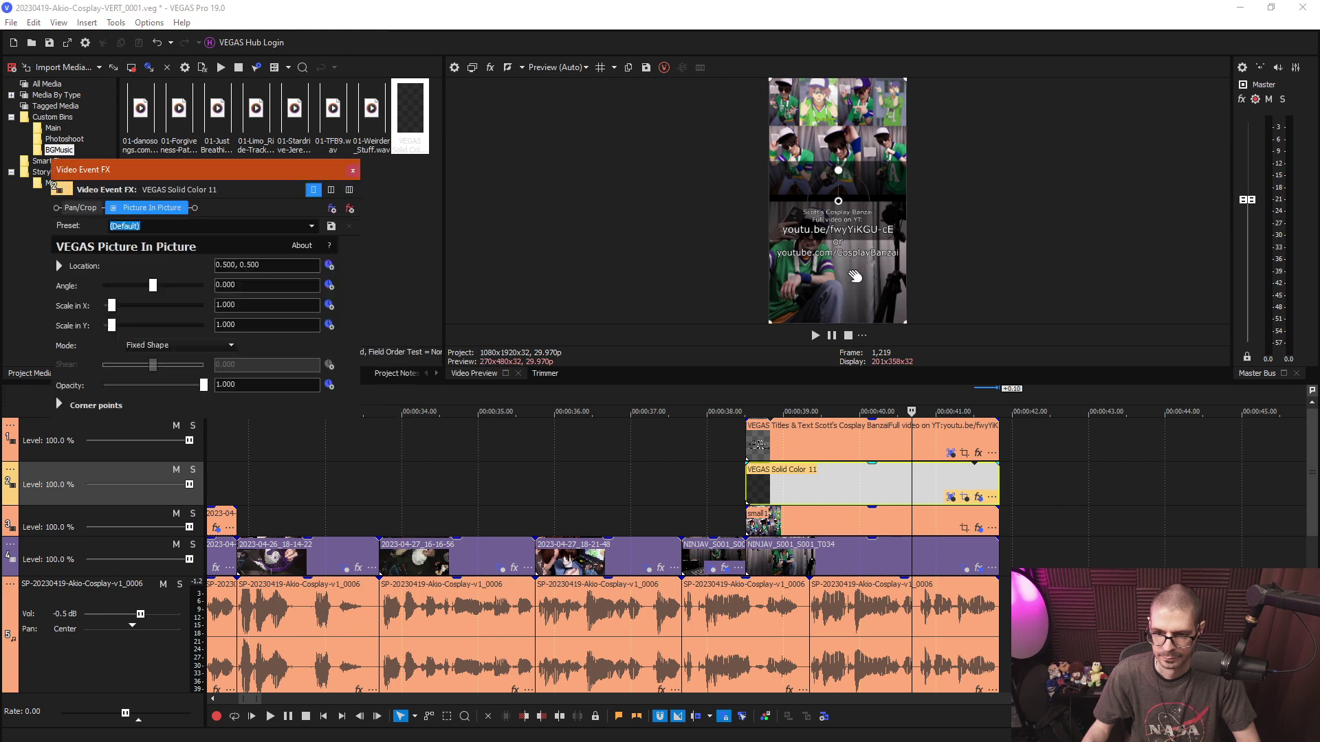
pyautogui.moveTo(853, 310); pyautogui.dragTo(852, 307)
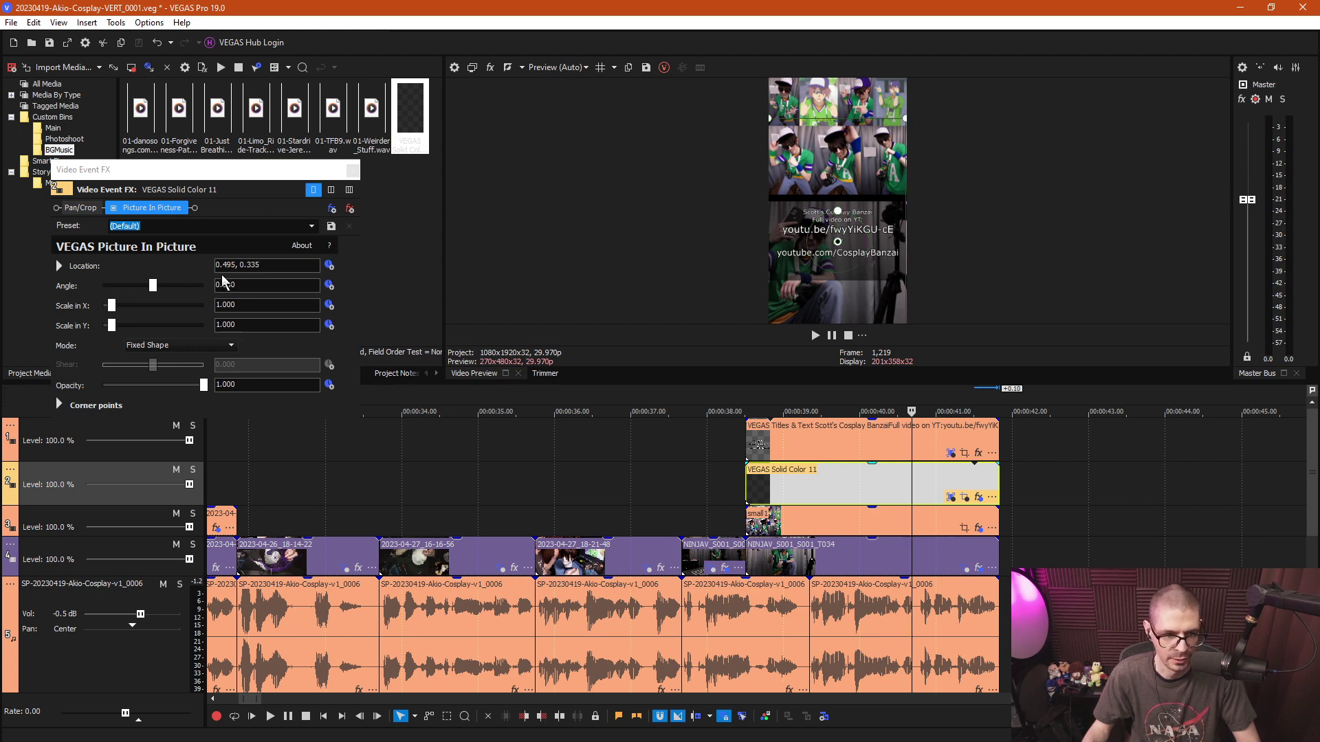
pyautogui.click(236, 264)
pyautogui.press('BackSpace')
pyautogui.press('BackSpace')
pyautogui.press('BackSpace')
pyautogui.write('500')
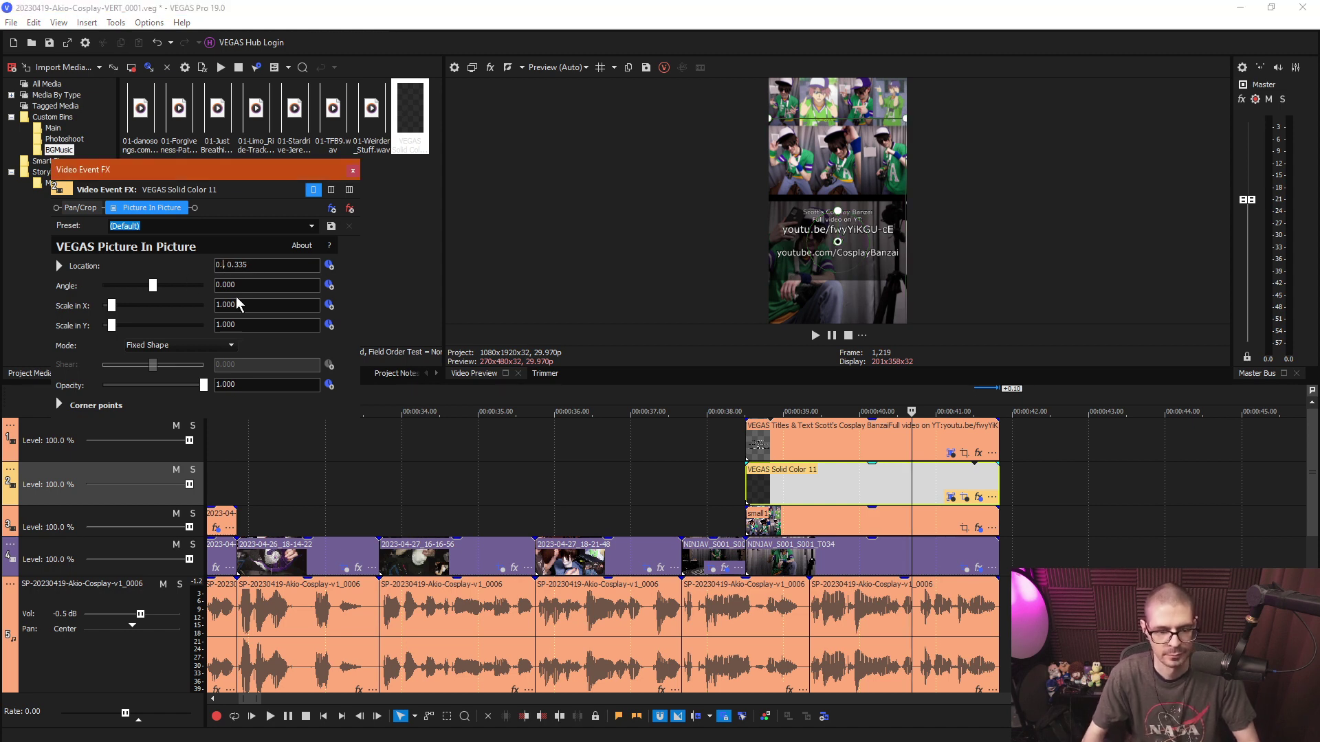
pyautogui.press('Return')
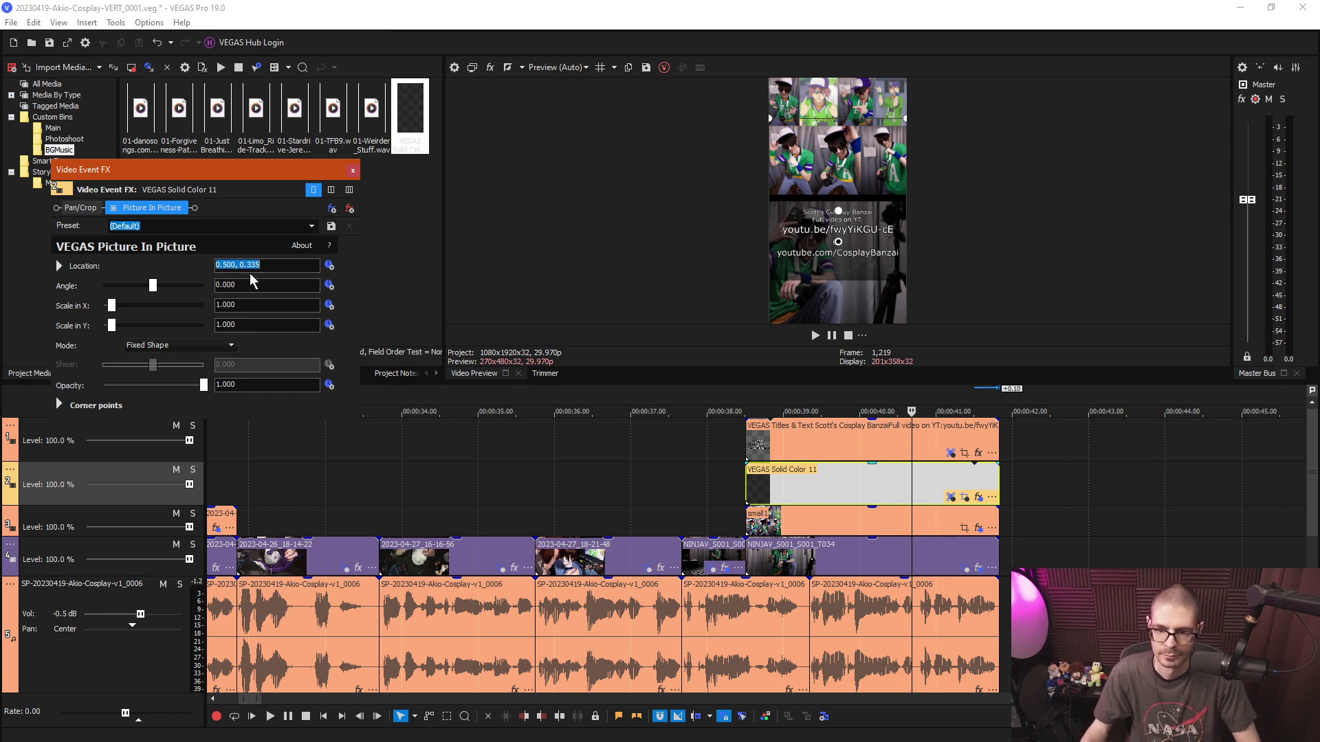
# Set the solid colour's Picture In Picture X and Y scale to 1.050 and close the effects window.
pyautogui.click(233, 305)
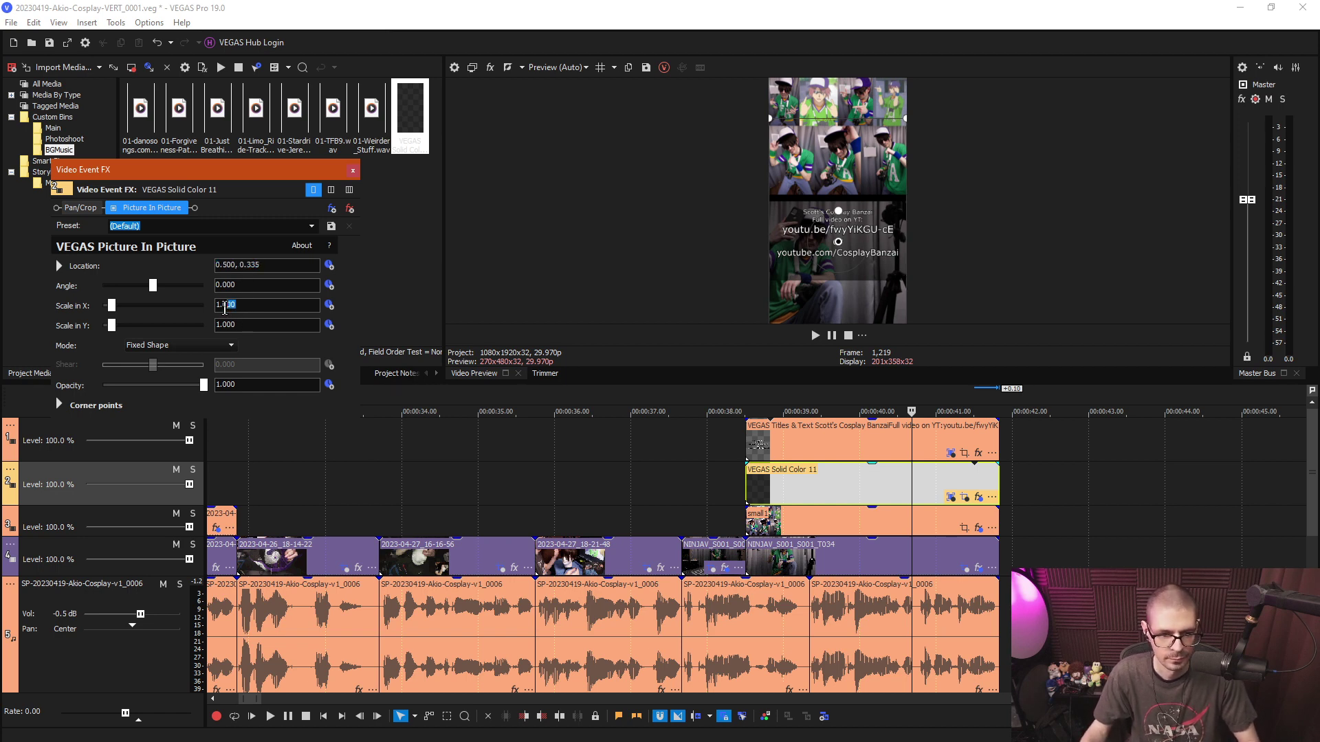
pyautogui.moveTo(234, 305); pyautogui.dragTo(236, 304)
pyautogui.write('5')
pyautogui.press('Return')
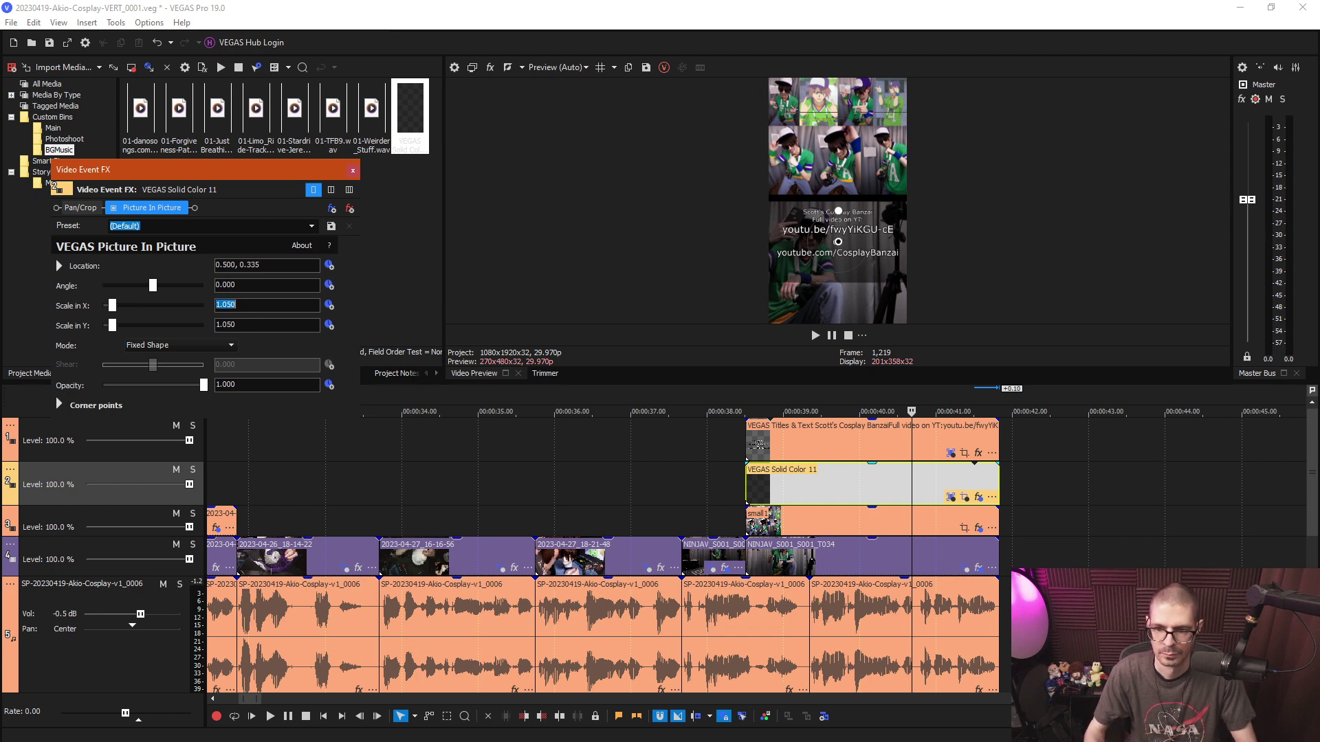
pyautogui.click(353, 171)
# Reframe the final NINJAV_S001_S001_T034 clip with locked aspect ratio to about 2,355 × 4,186, with its Y center at about 959.
pyautogui.click(808, 563)
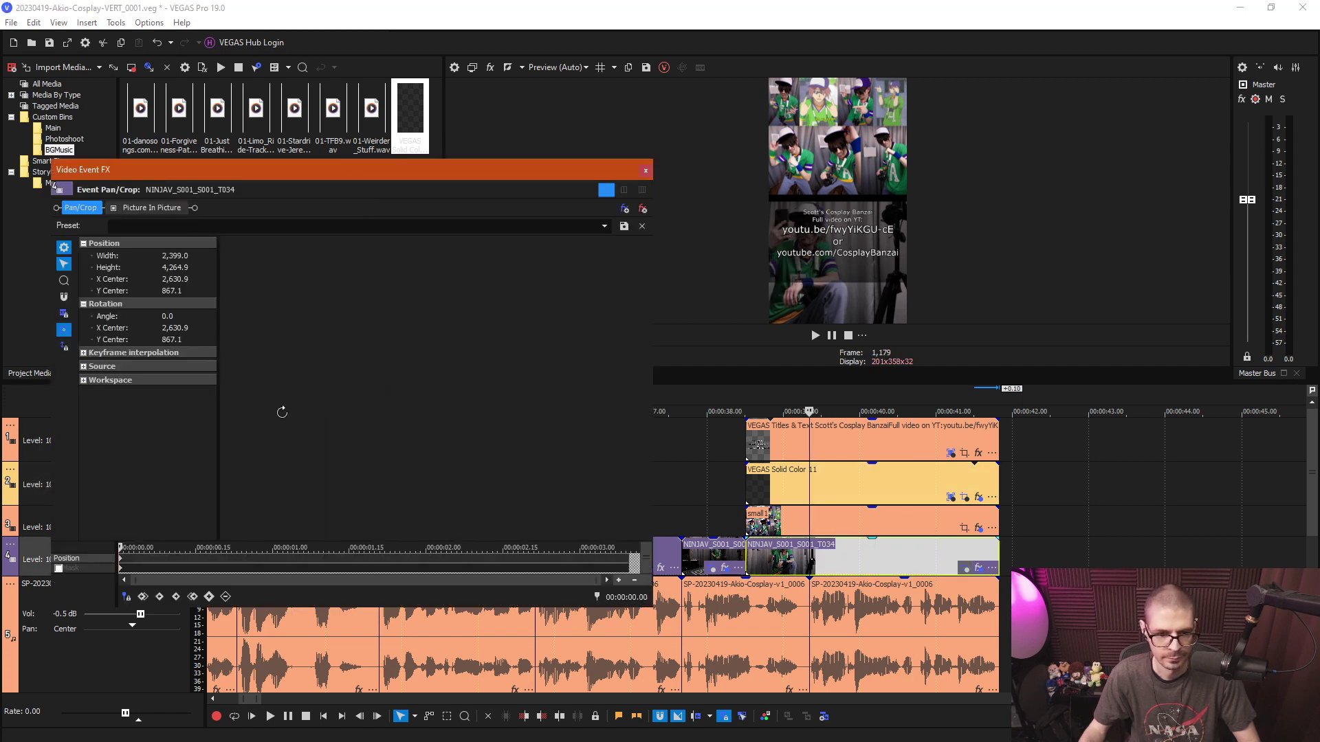
pyautogui.scroll(-4, 361, 452)
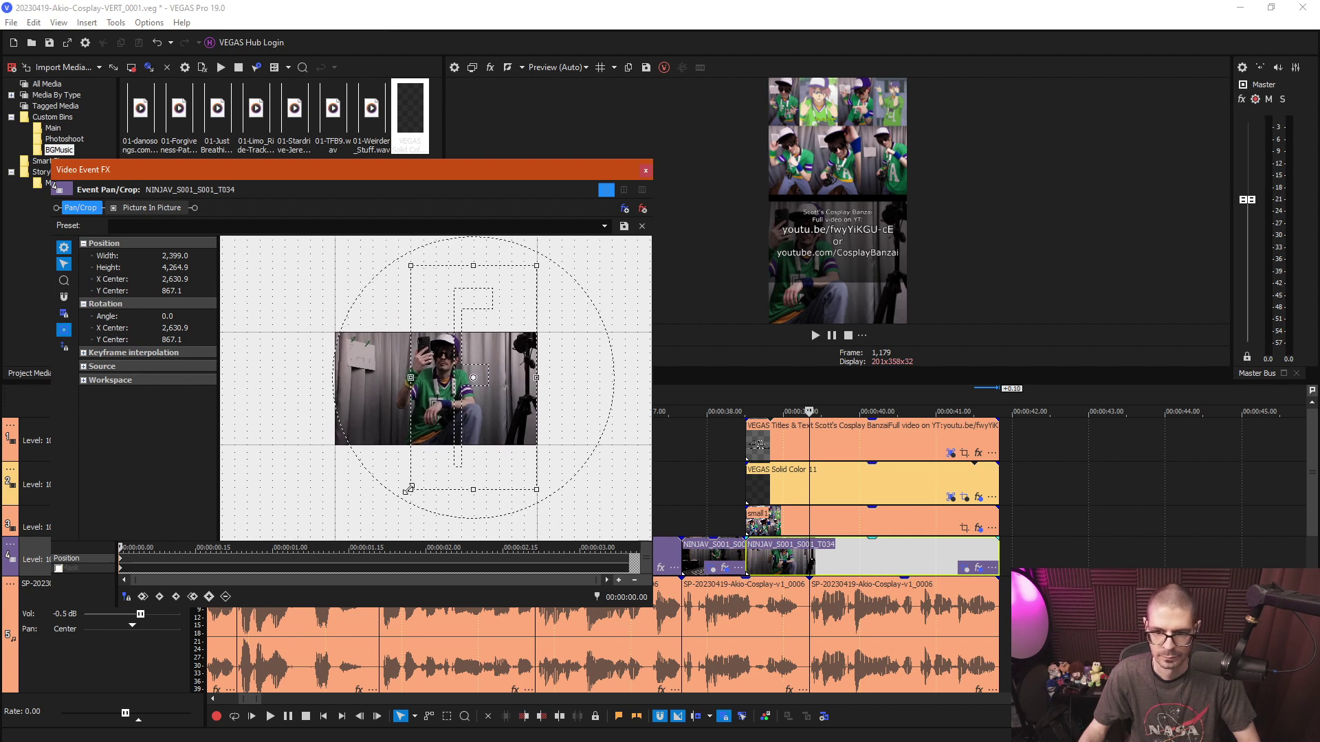
pyautogui.moveTo(411, 489)
pyautogui.mouseDown()
pyautogui.moveTo(399, 479)
pyautogui.moveTo(410, 474)
pyautogui.mouseUp()
pyautogui.hotkey('ctrl', 'z')
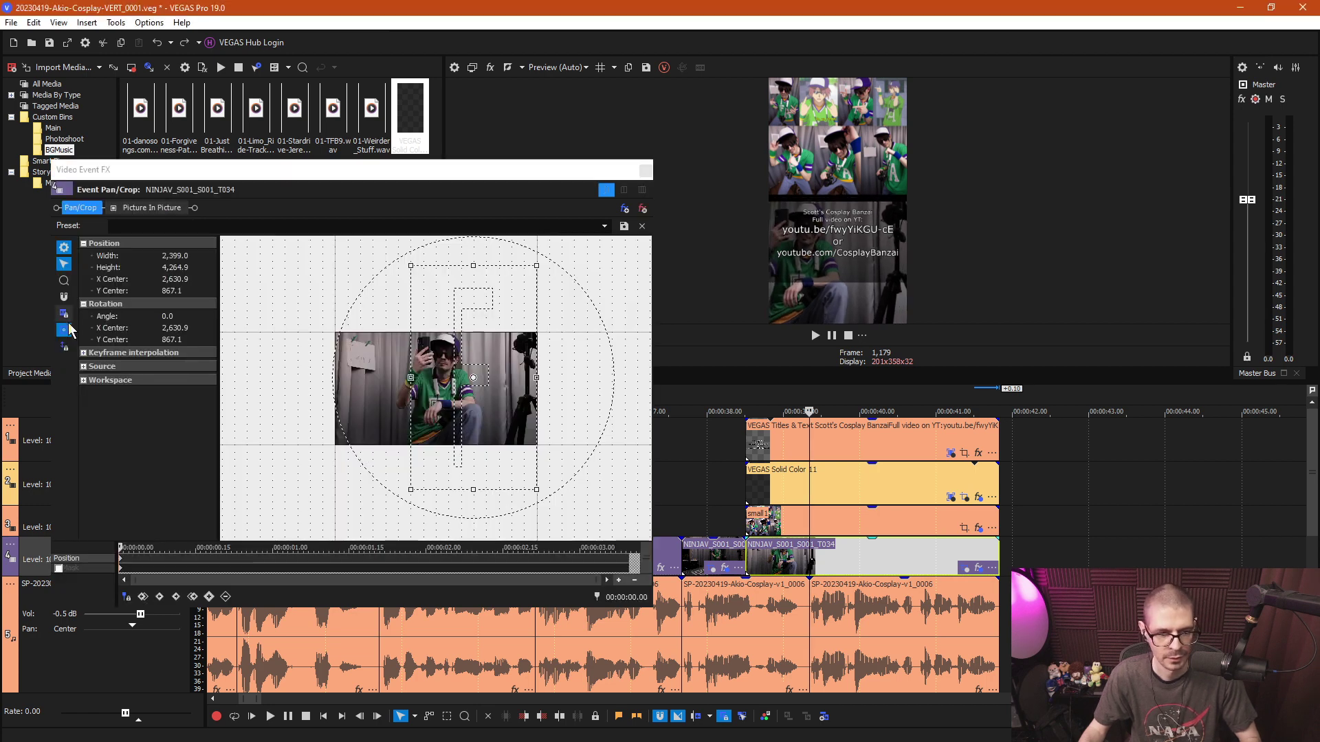
pyautogui.click(64, 314)
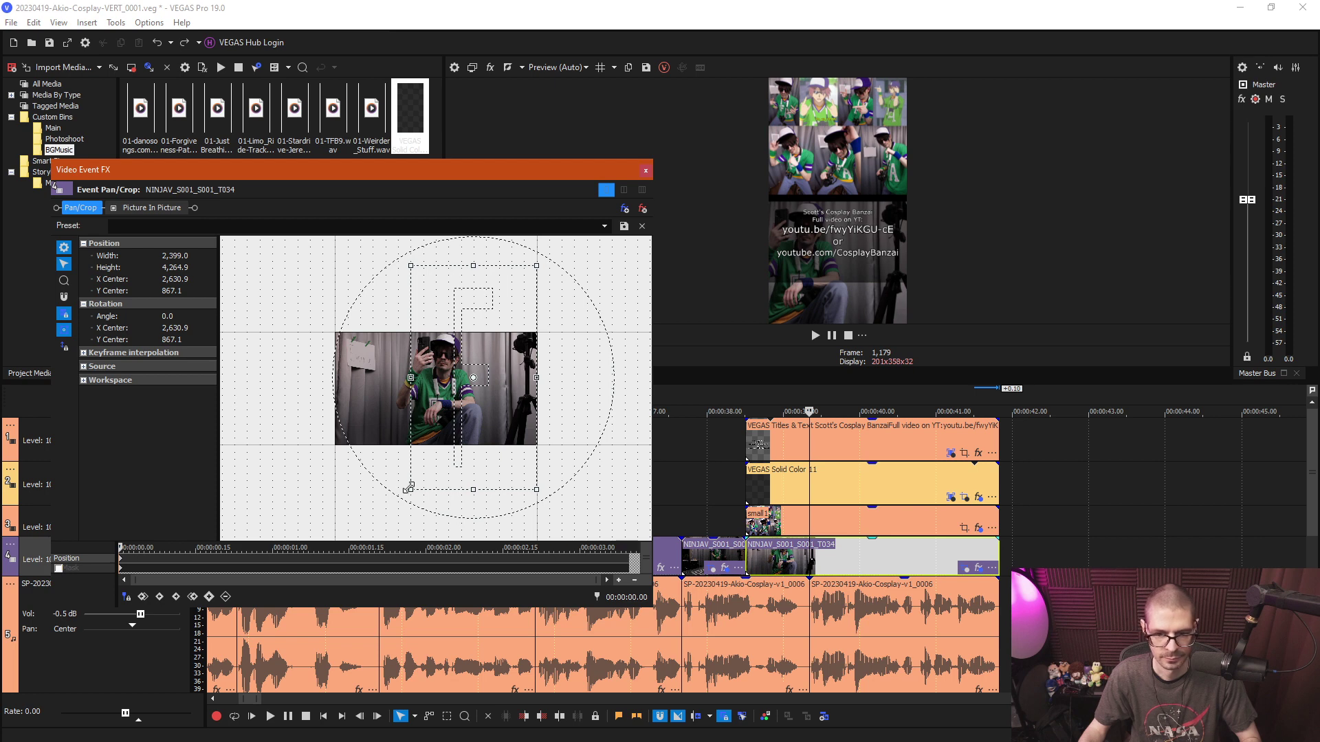
pyautogui.moveTo(408, 487); pyautogui.dragTo(445, 457)
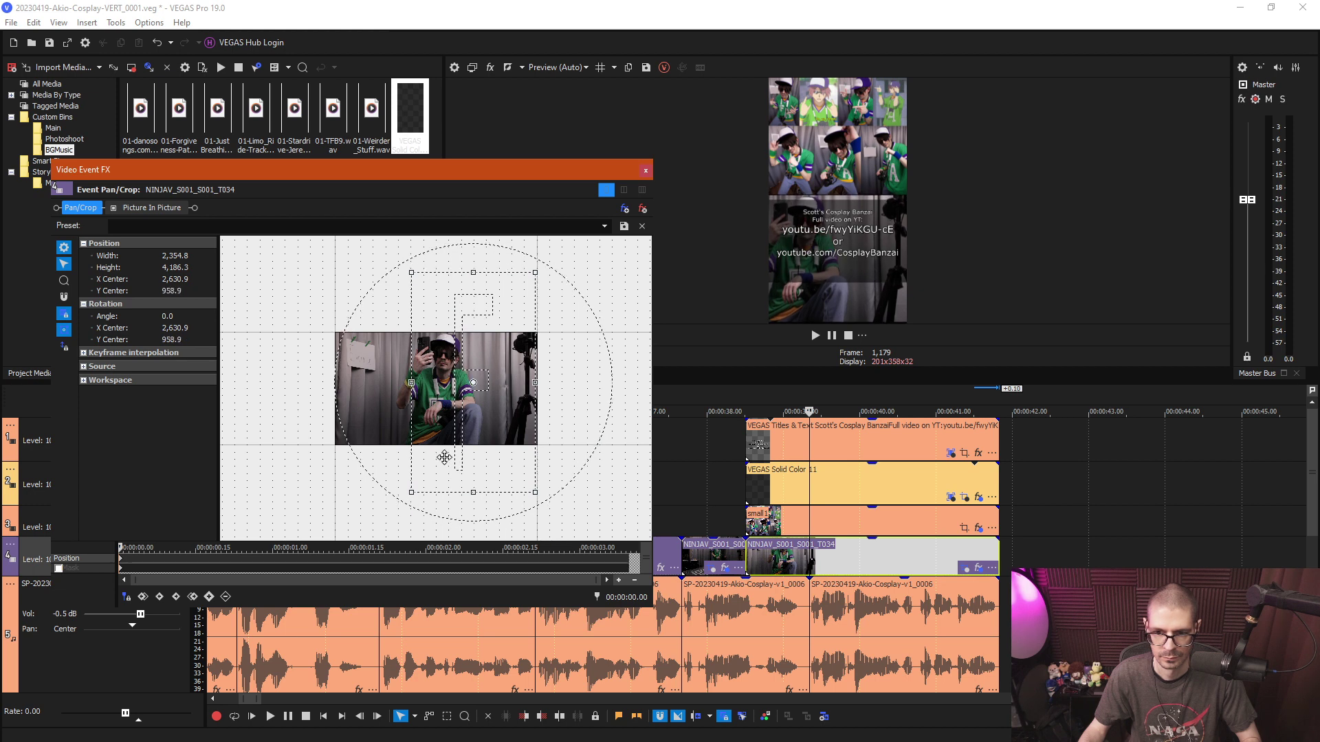
pyautogui.click(646, 173)
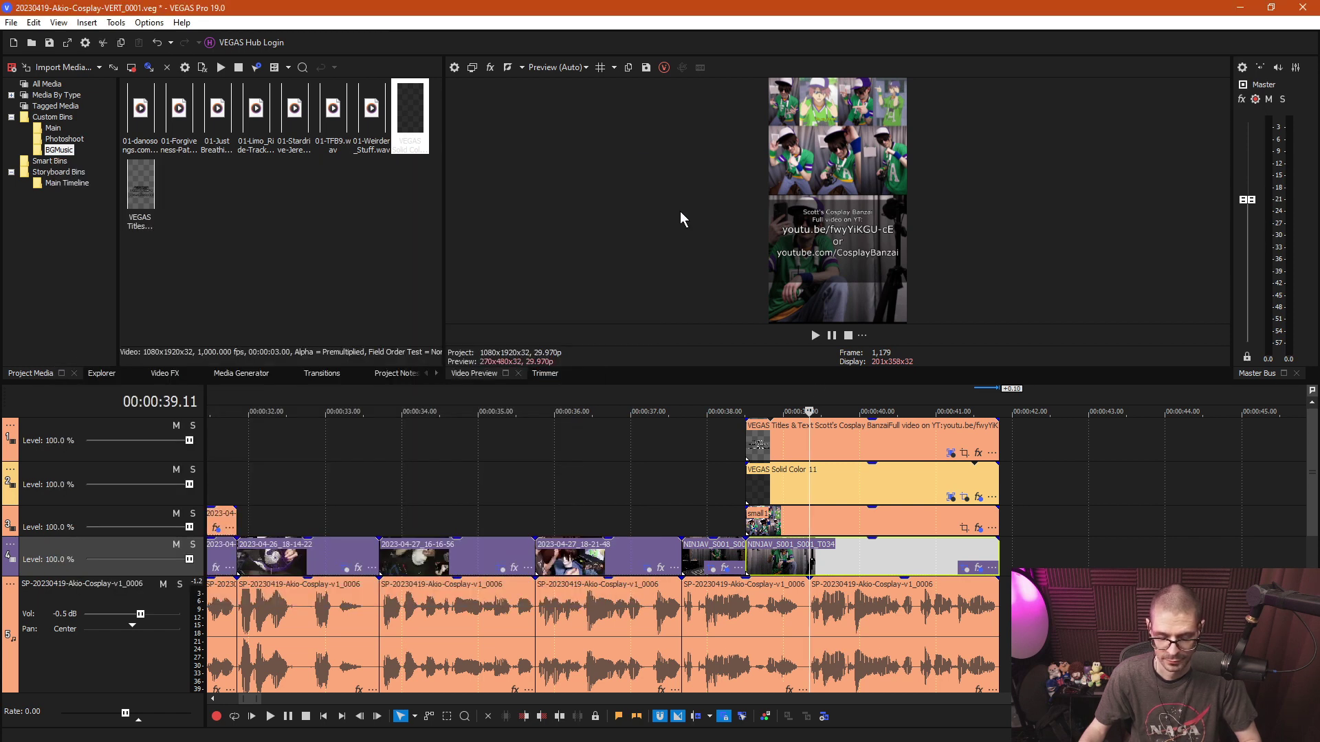
# Raise the solid colour backing slightly to a Picture In Picture location of about 0.495, 0.355 and close the effects window.
pyautogui.click(978, 497)
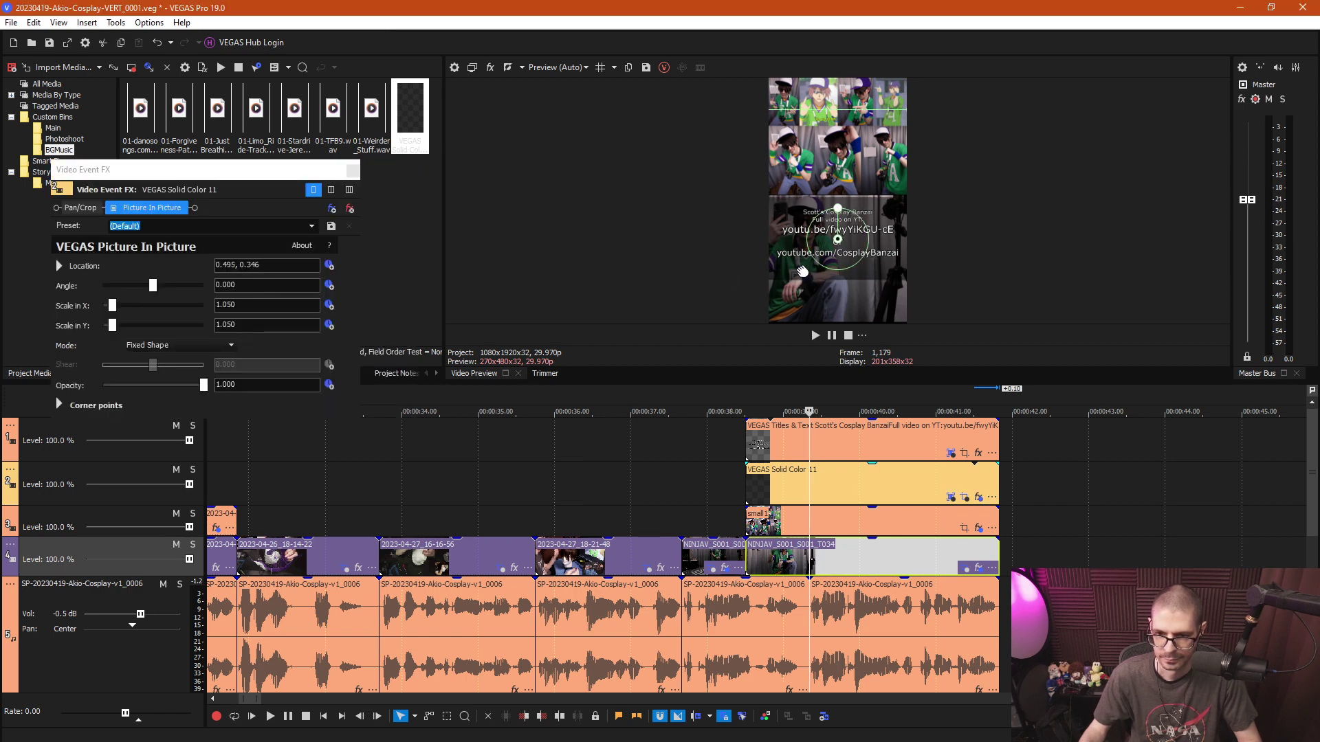
pyautogui.moveTo(802, 272); pyautogui.dragTo(802, 270)
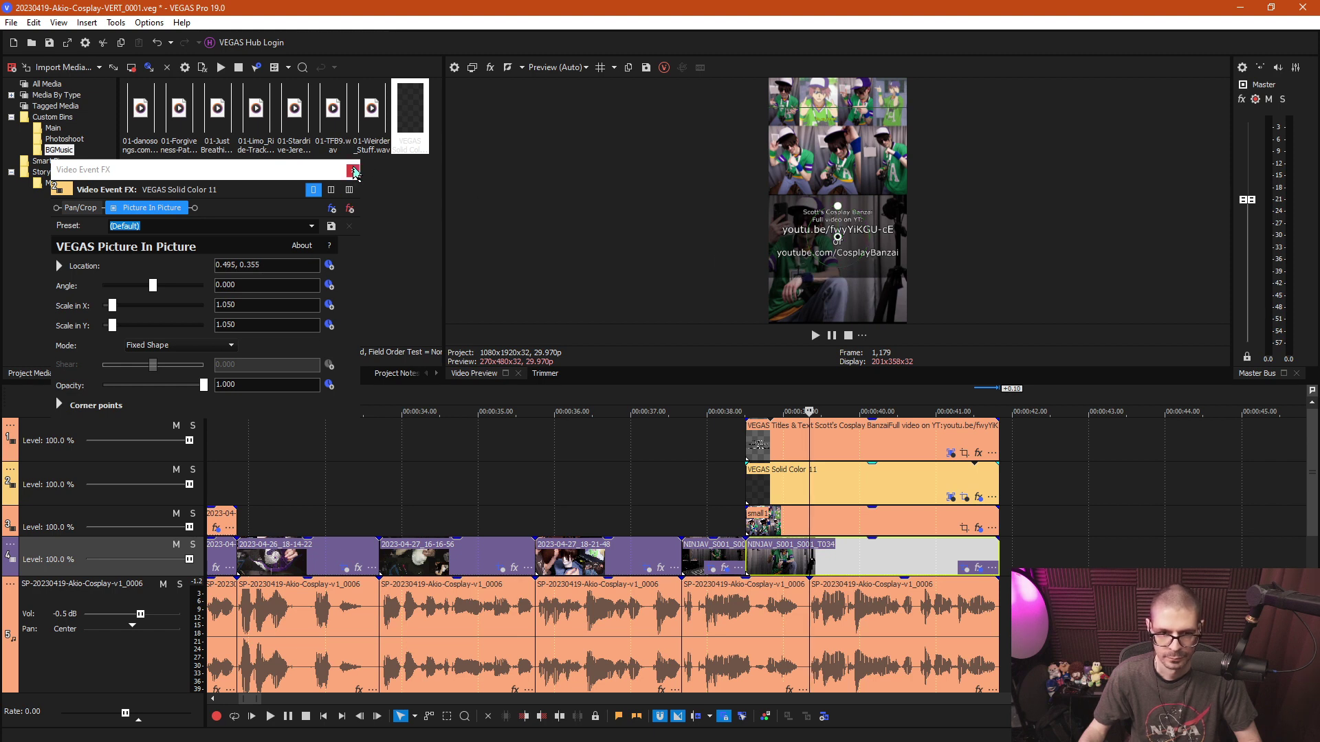
pyautogui.click(354, 171)
# Move the end title up to location 0.50, 0.41 and close the title generator.
pyautogui.click(909, 454)
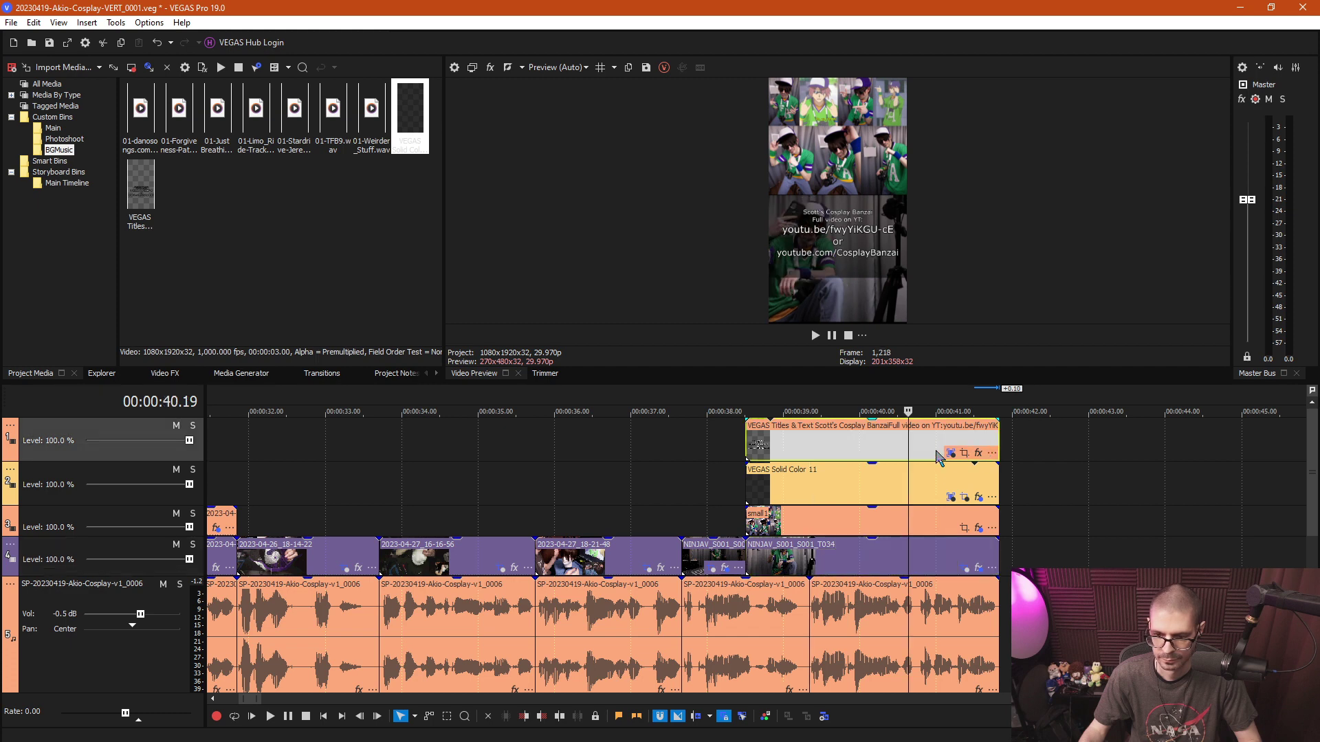
pyautogui.click(950, 453)
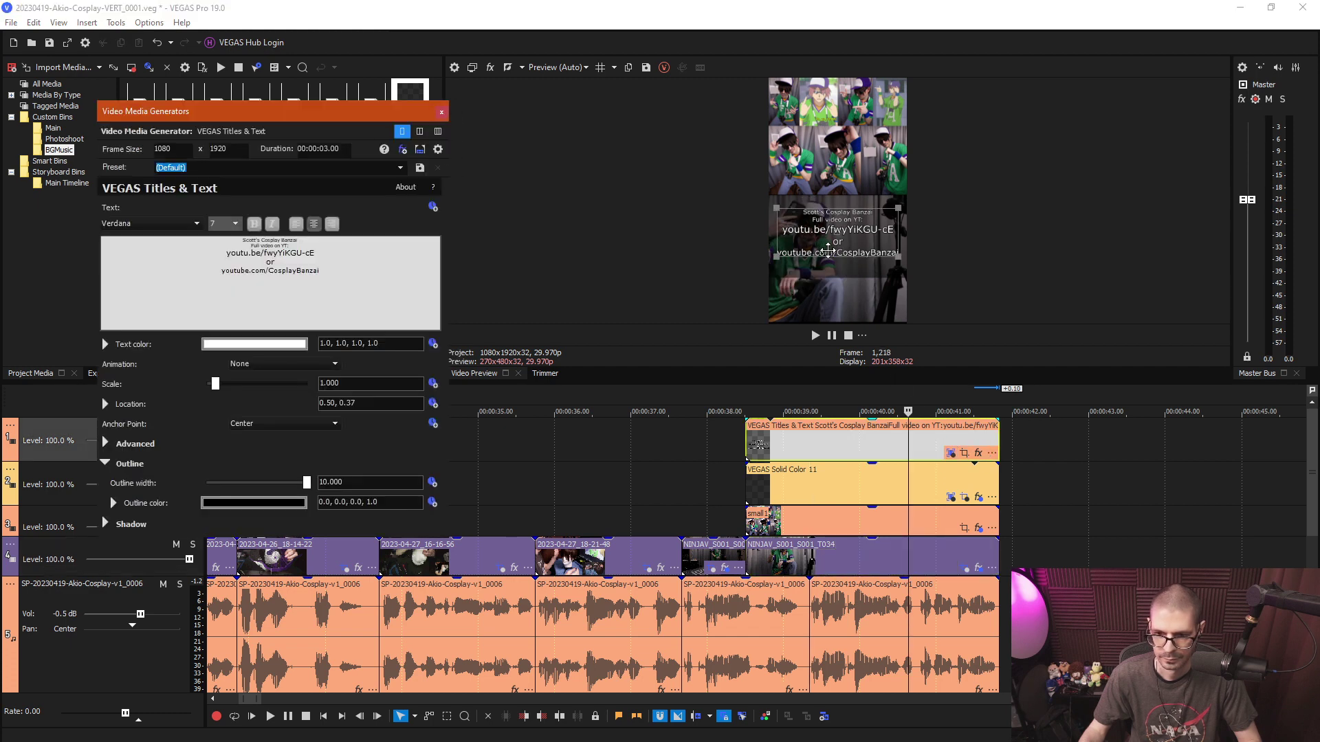
pyautogui.click(818, 248)
pyautogui.moveTo(818, 248); pyautogui.dragTo(819, 240)
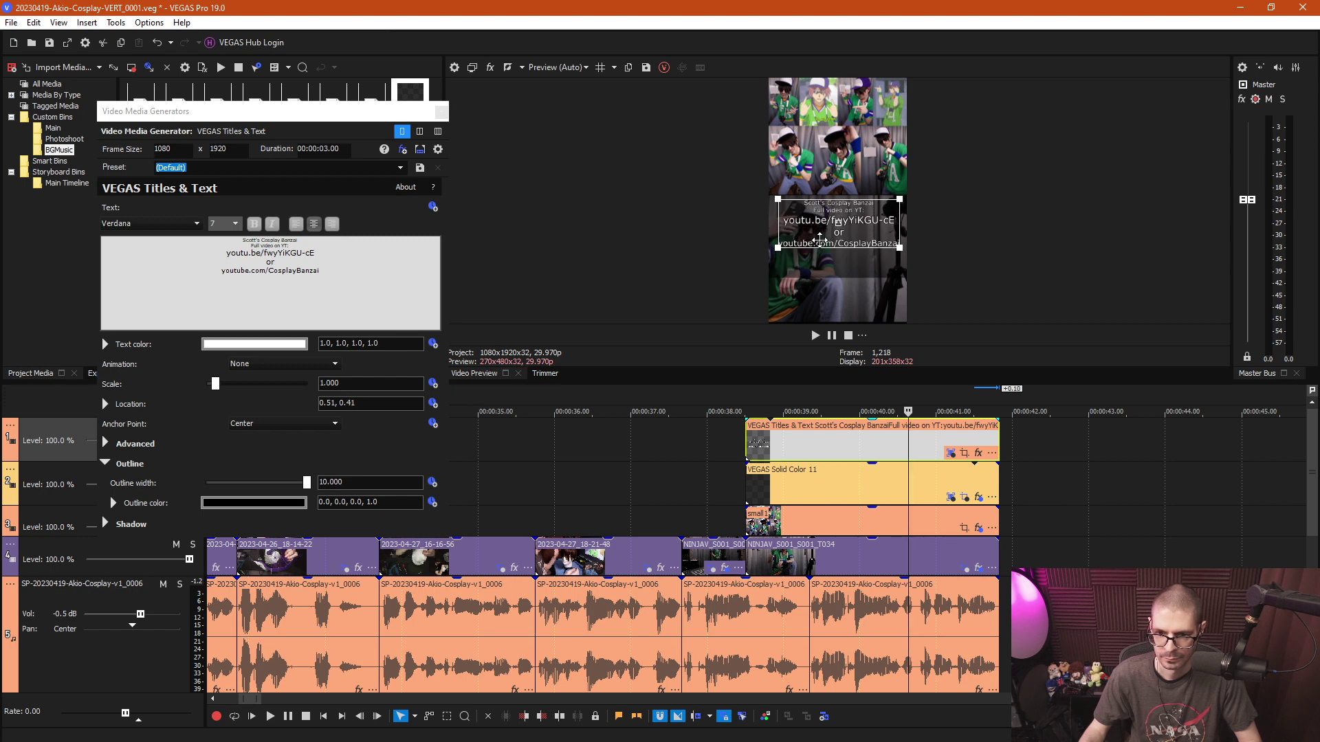
pyautogui.click(333, 407)
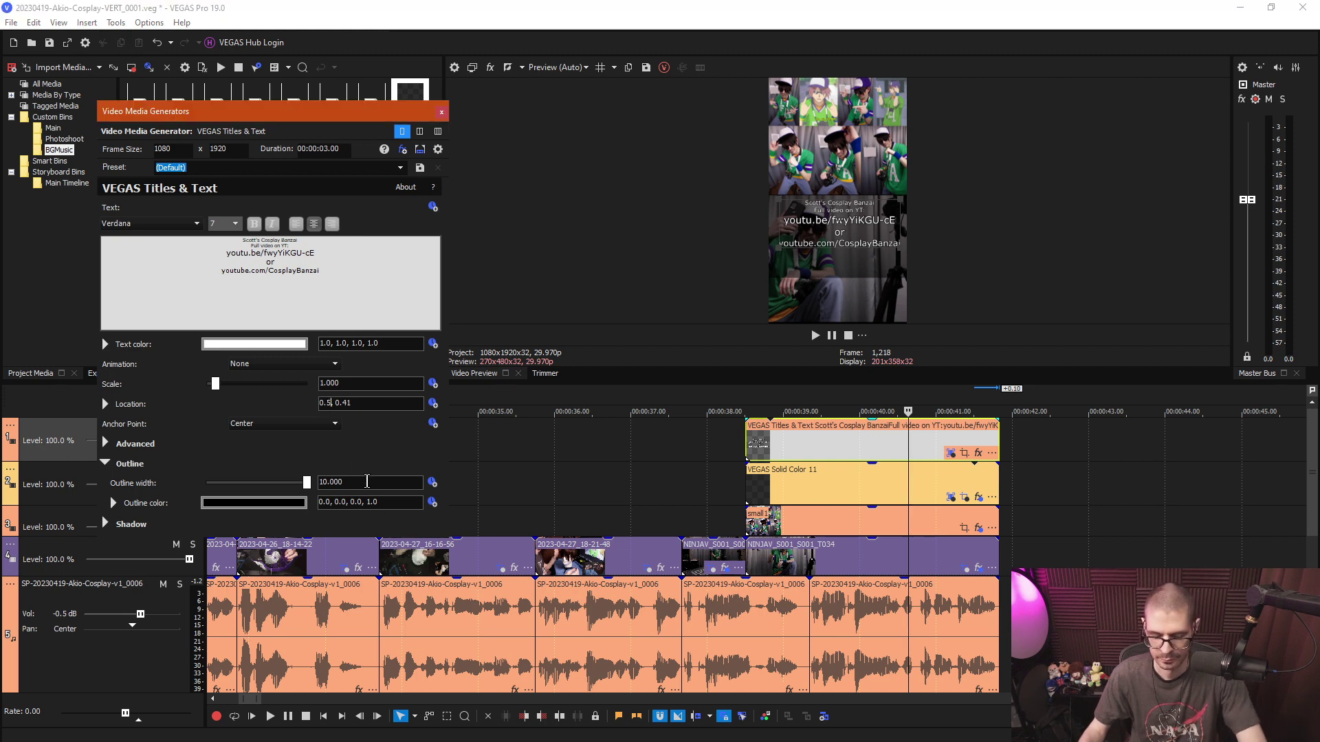
pyautogui.press('BackSpace')
pyautogui.write('0')
pyautogui.press('Return')
pyautogui.click(442, 112)
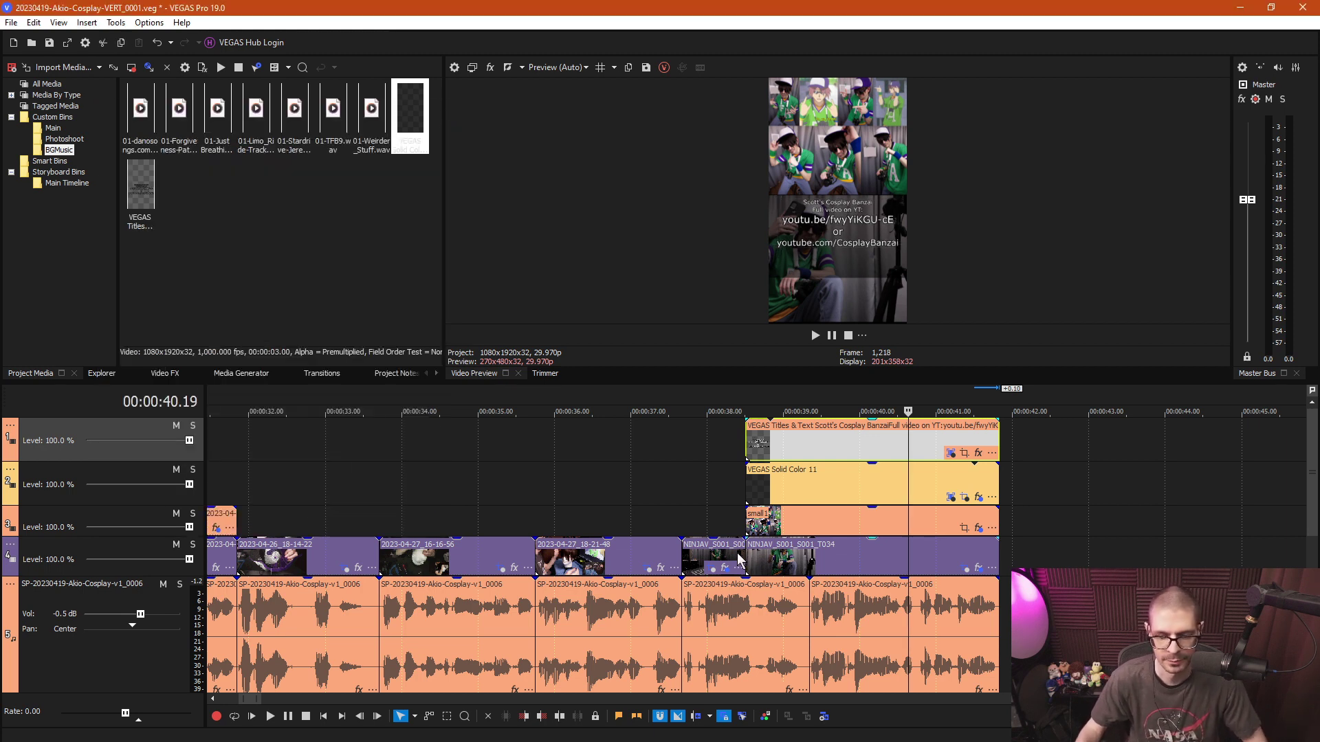
# Extend the starts of the title and solid colour backing back to the start of the preceding NINJAV clip, and play the ending.
pyautogui.click(708, 510)
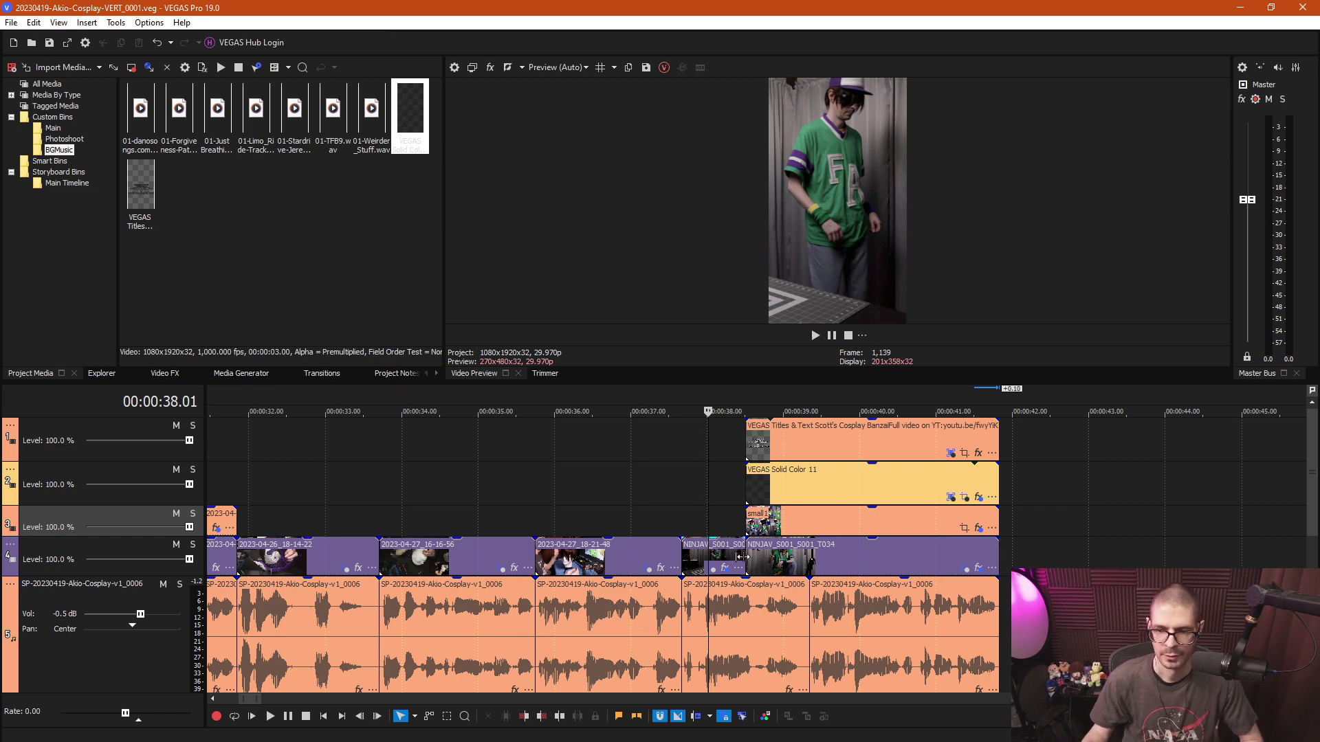
pyautogui.scroll(-3, 709, 547)
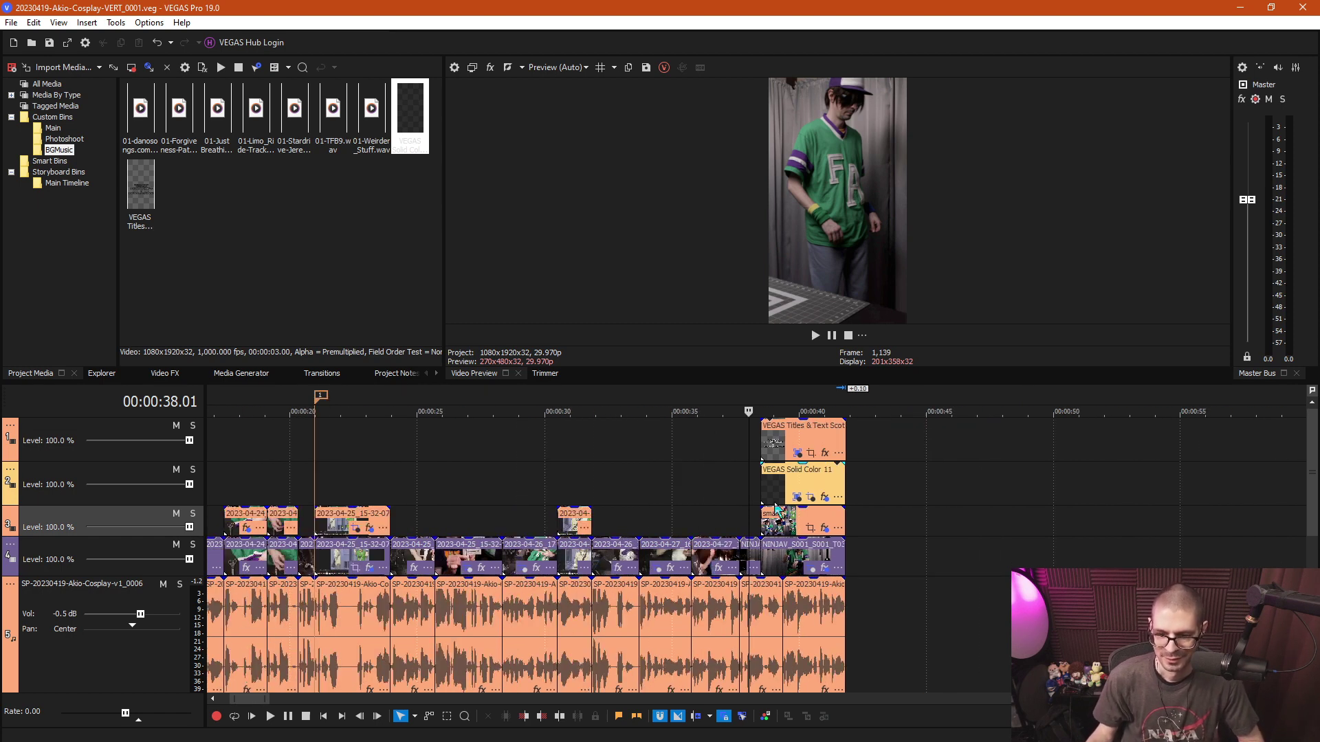
pyautogui.scroll(3, 788, 484)
pyautogui.moveTo(788, 484); pyautogui.dragTo(722, 484)
pyautogui.moveTo(787, 440); pyautogui.dragTo(722, 440)
pyautogui.click(695, 473)
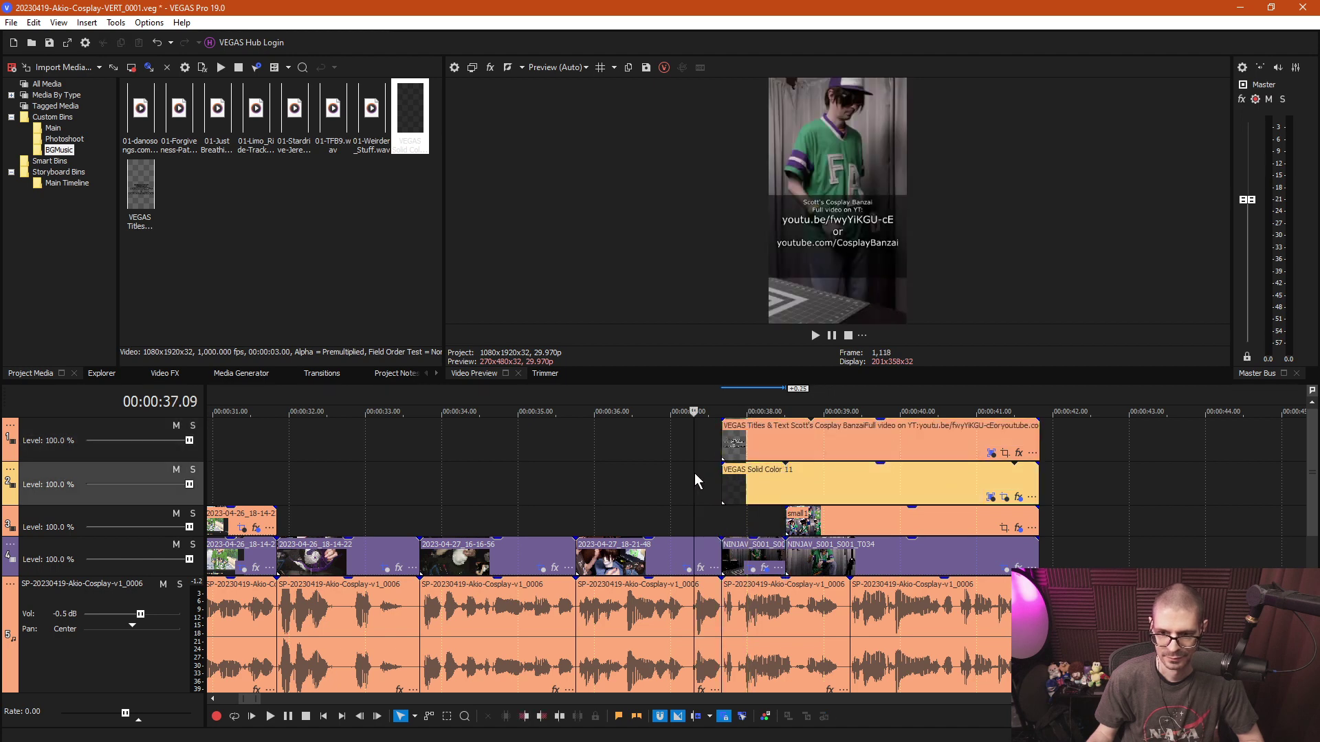
pyautogui.press('space')
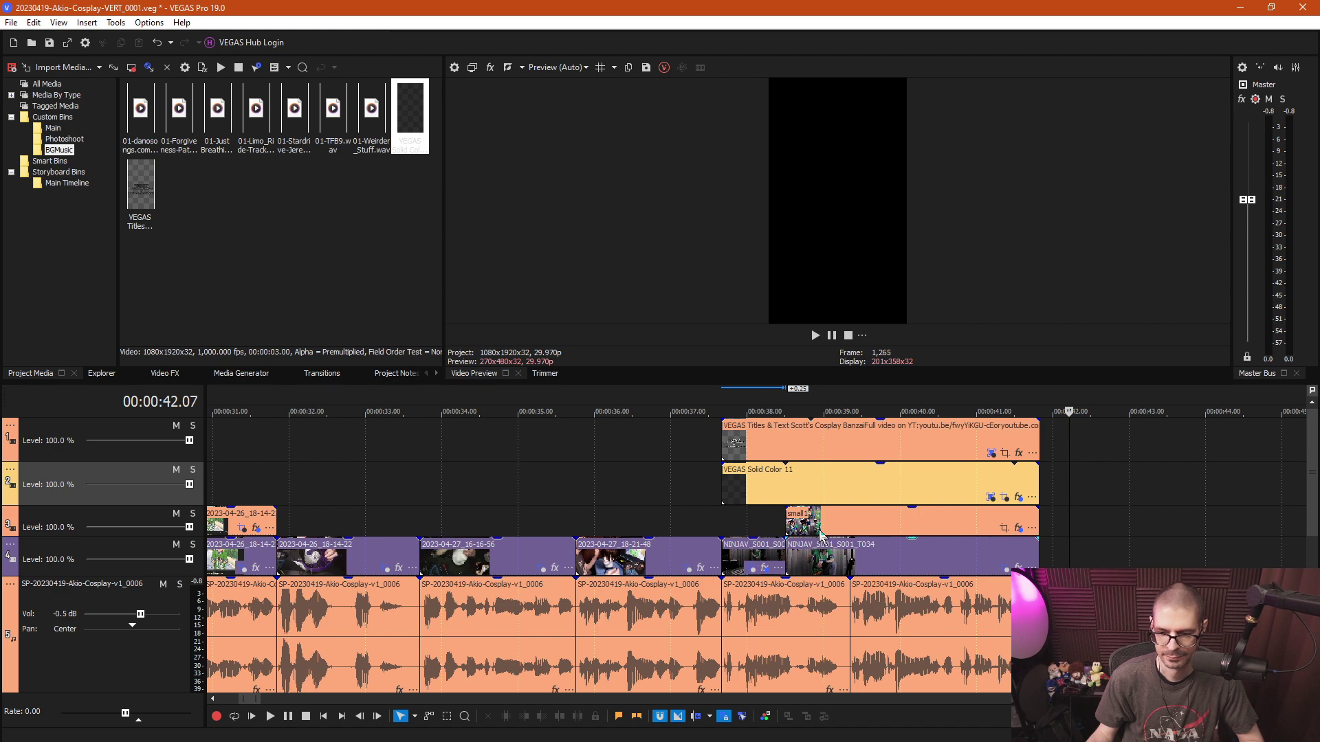
pyautogui.click(811, 489)
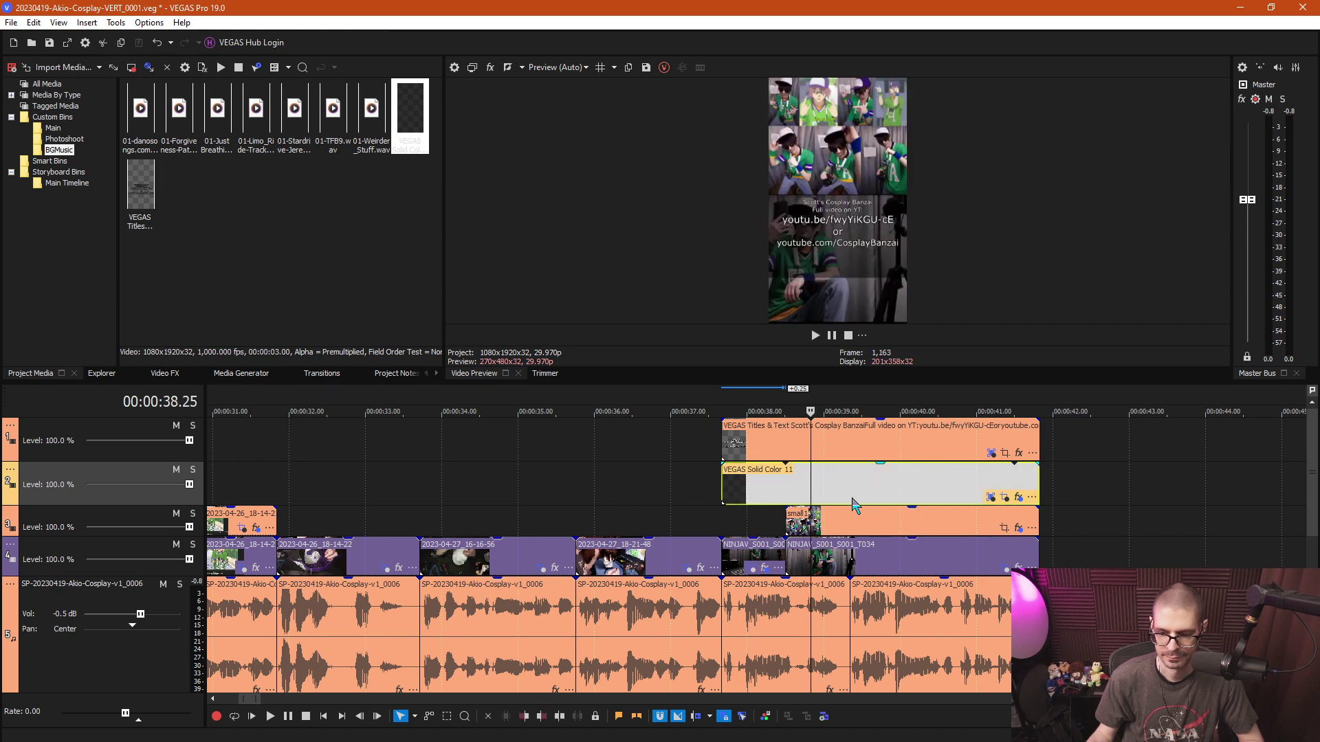
pyautogui.click(1019, 454)
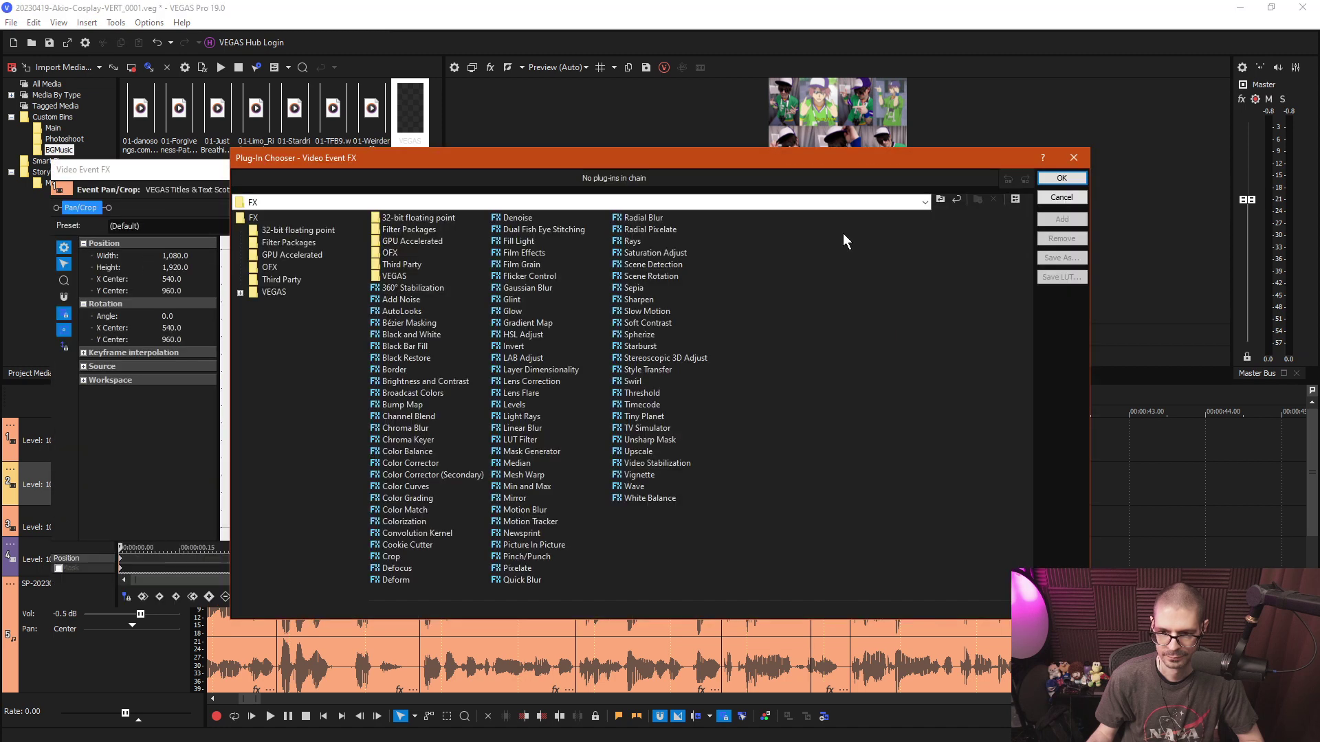
pyautogui.click(1074, 158)
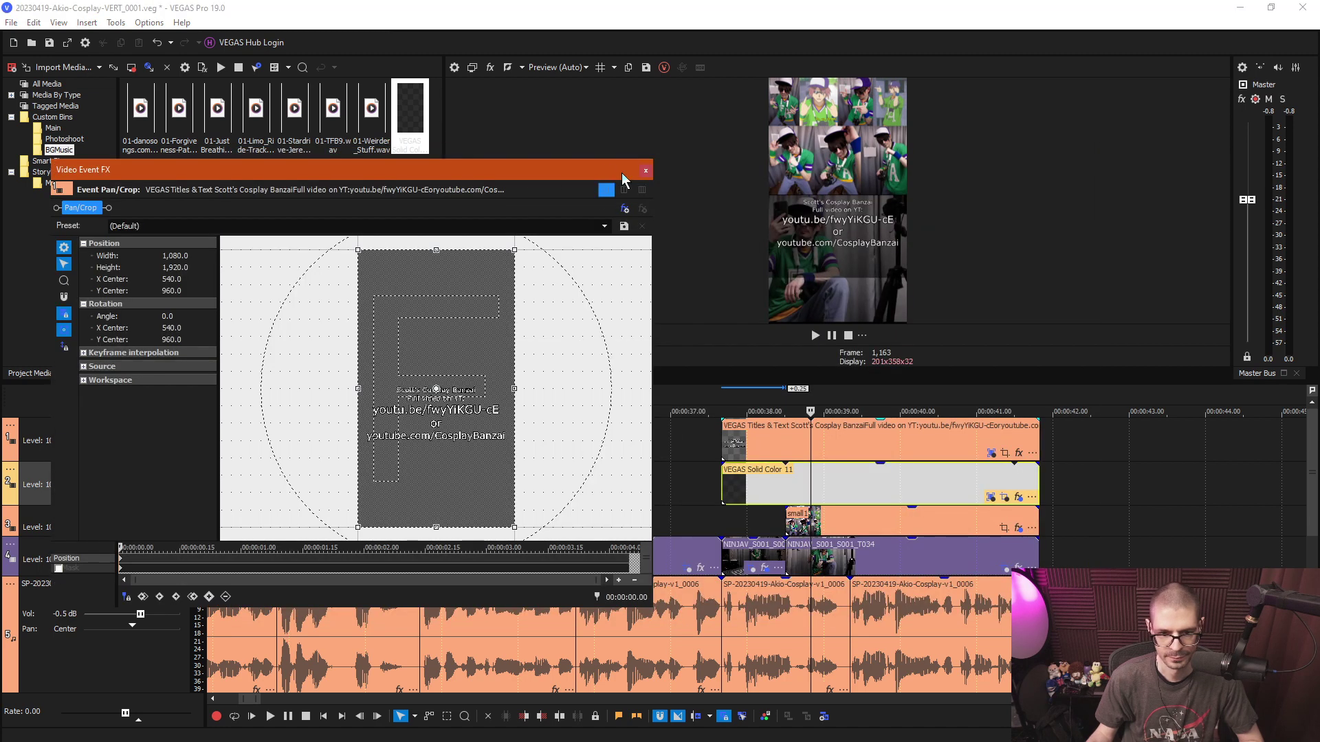
pyautogui.click(646, 171)
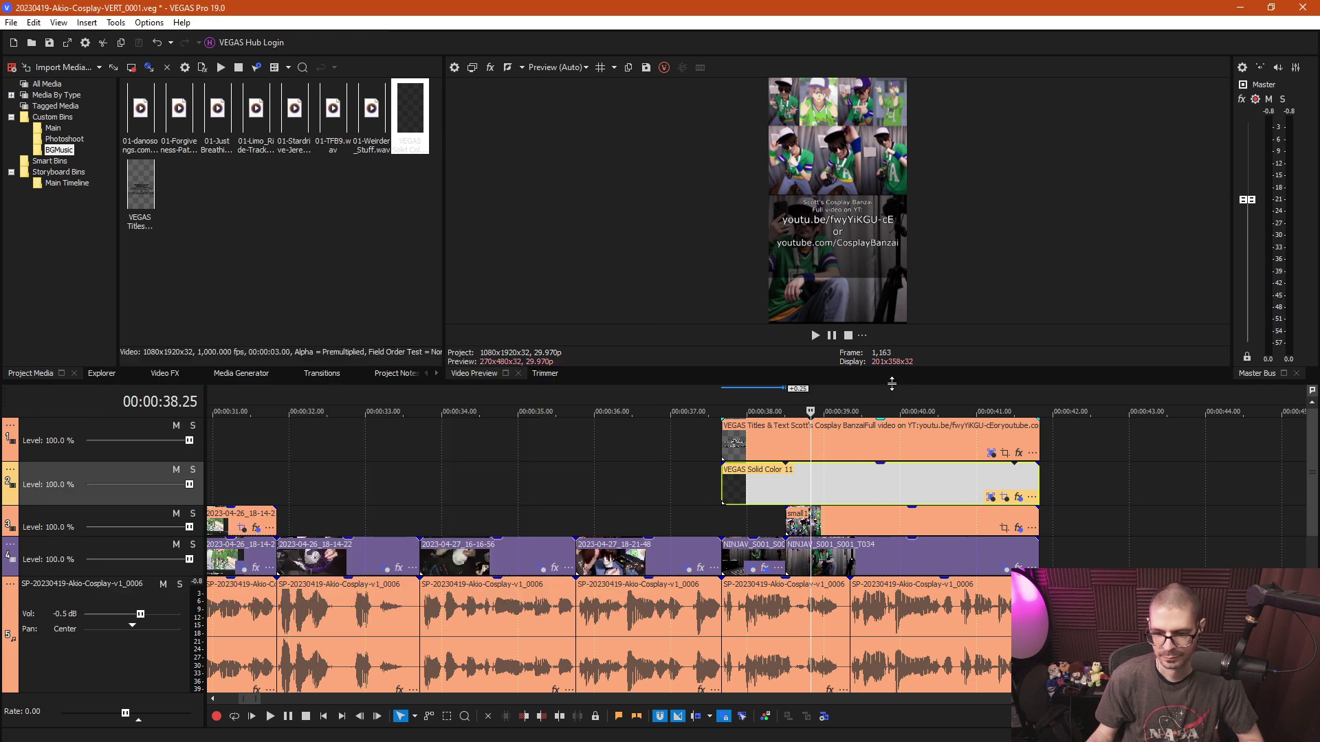
# Lower the end title to location 0.50, 0.37, close the title generator and check it over the preceding clip.
pyautogui.click(885, 447)
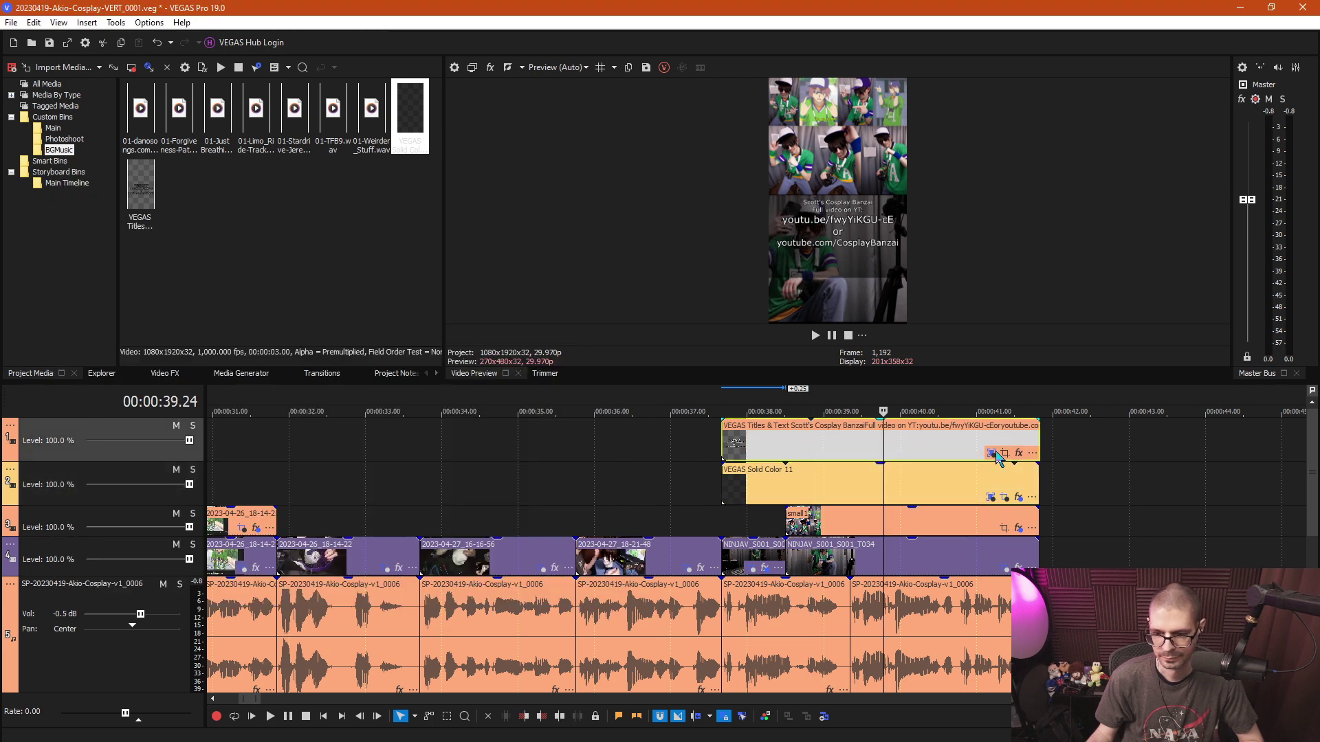
pyautogui.click(990, 453)
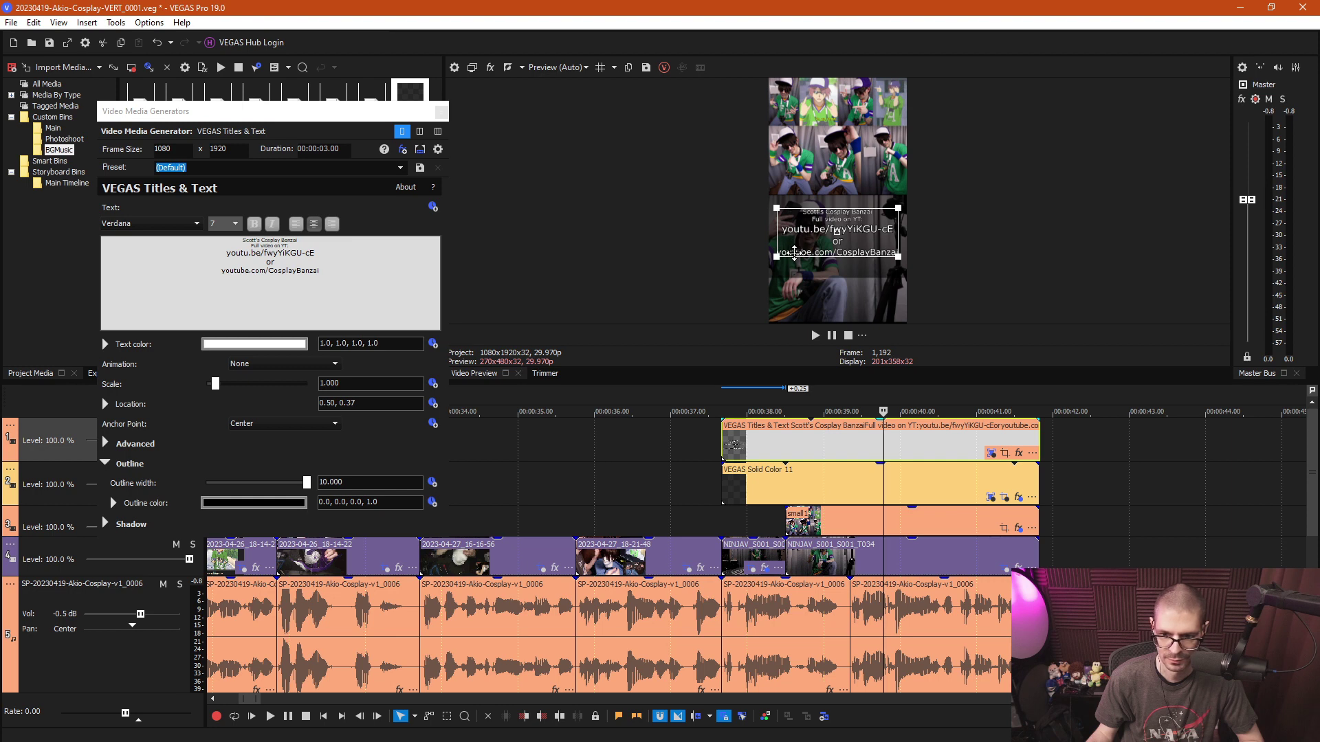
pyautogui.moveTo(794, 252); pyautogui.dragTo(794, 253)
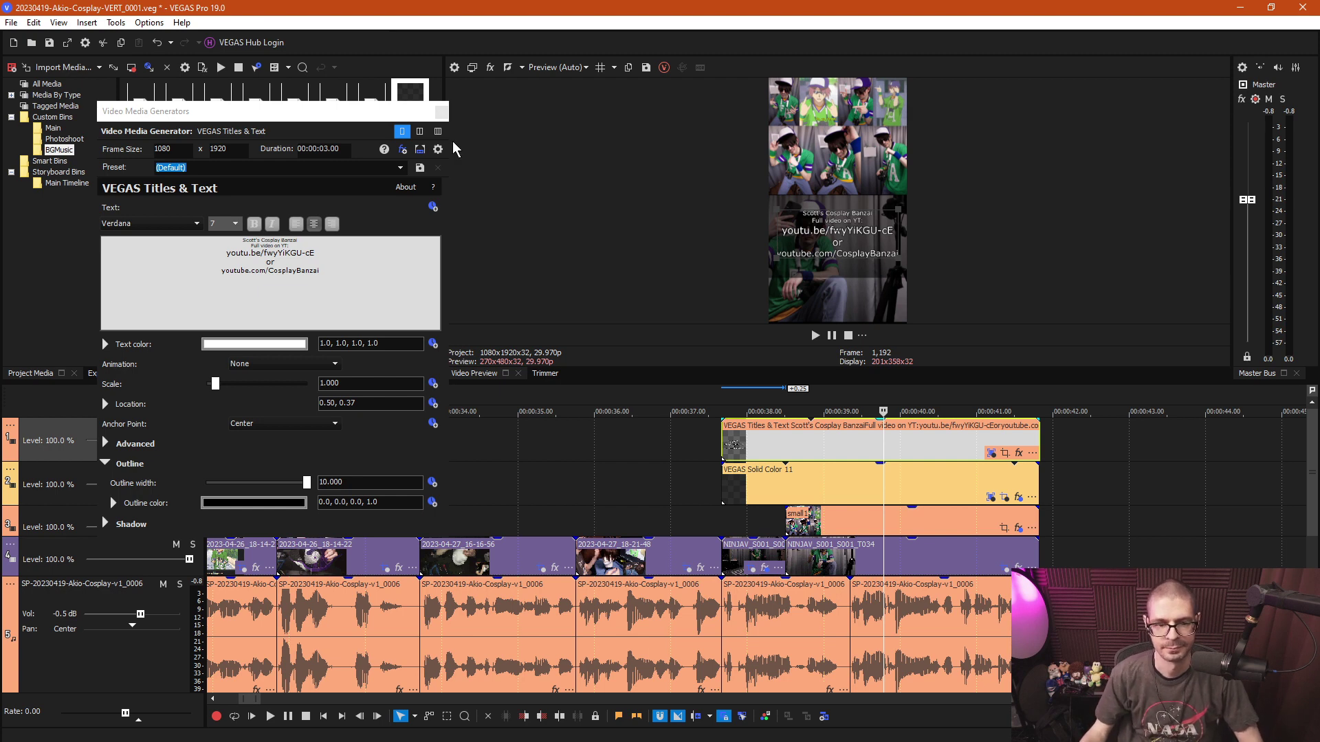
pyautogui.click(441, 111)
pyautogui.click(757, 500)
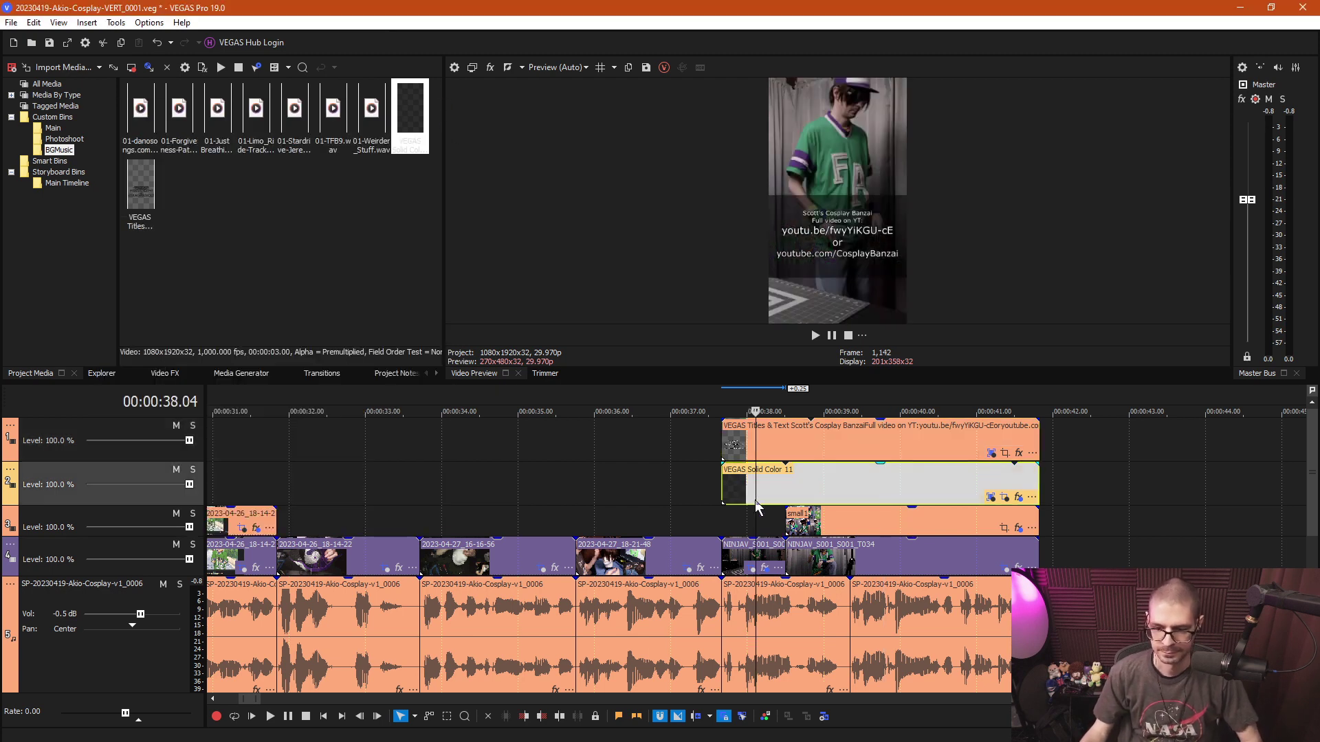
# Check frames at several points along the timeline and look over the whole edit from start to end.
pyautogui.click(669, 495)
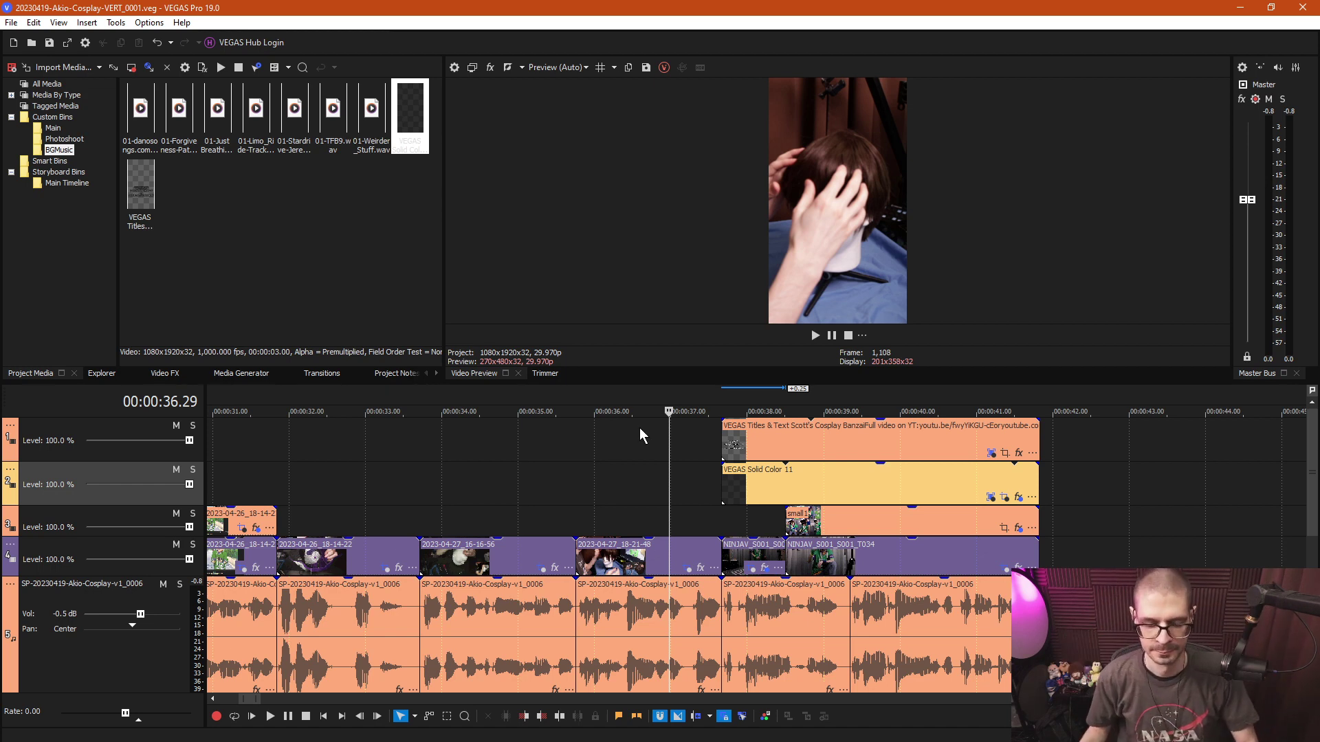
pyautogui.click(627, 524)
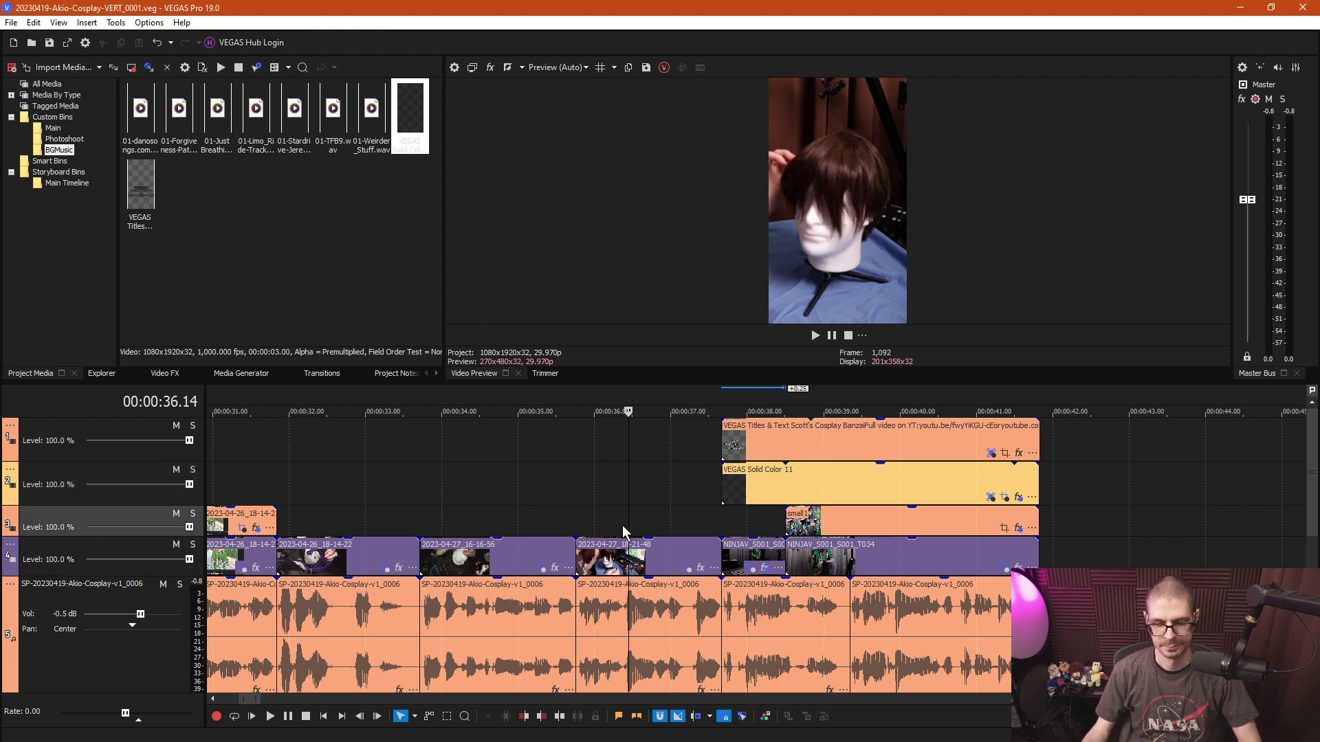
pyautogui.scroll(-4, 649, 611)
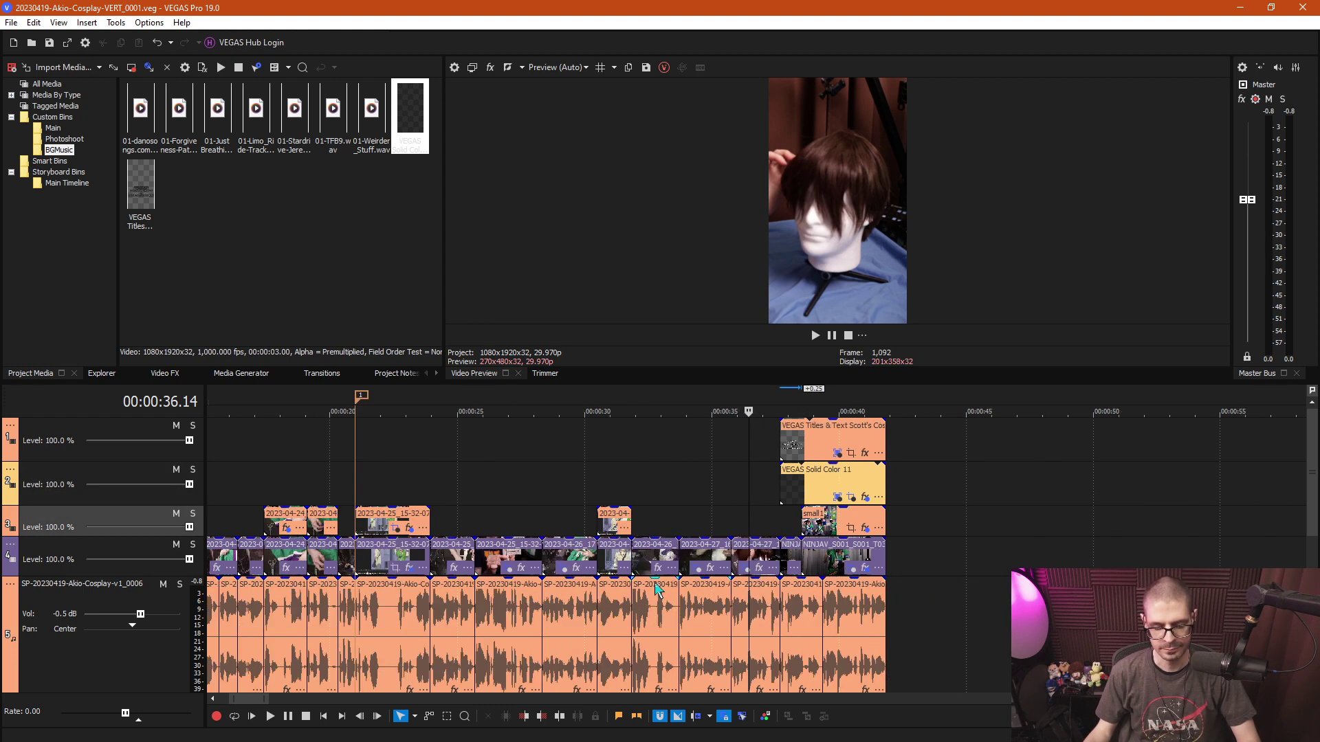
pyautogui.click(663, 500)
pyautogui.click(540, 493)
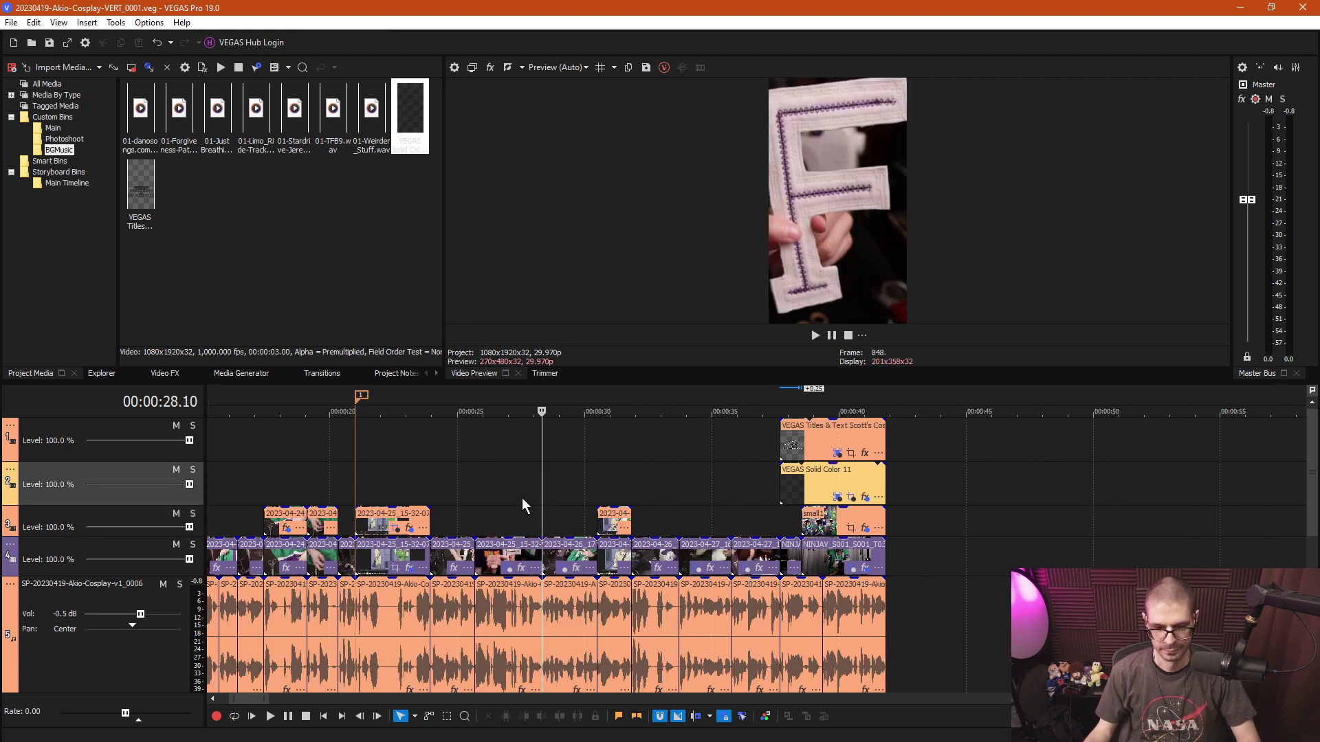
pyautogui.click(521, 498)
pyautogui.scroll(-5, 522, 498)
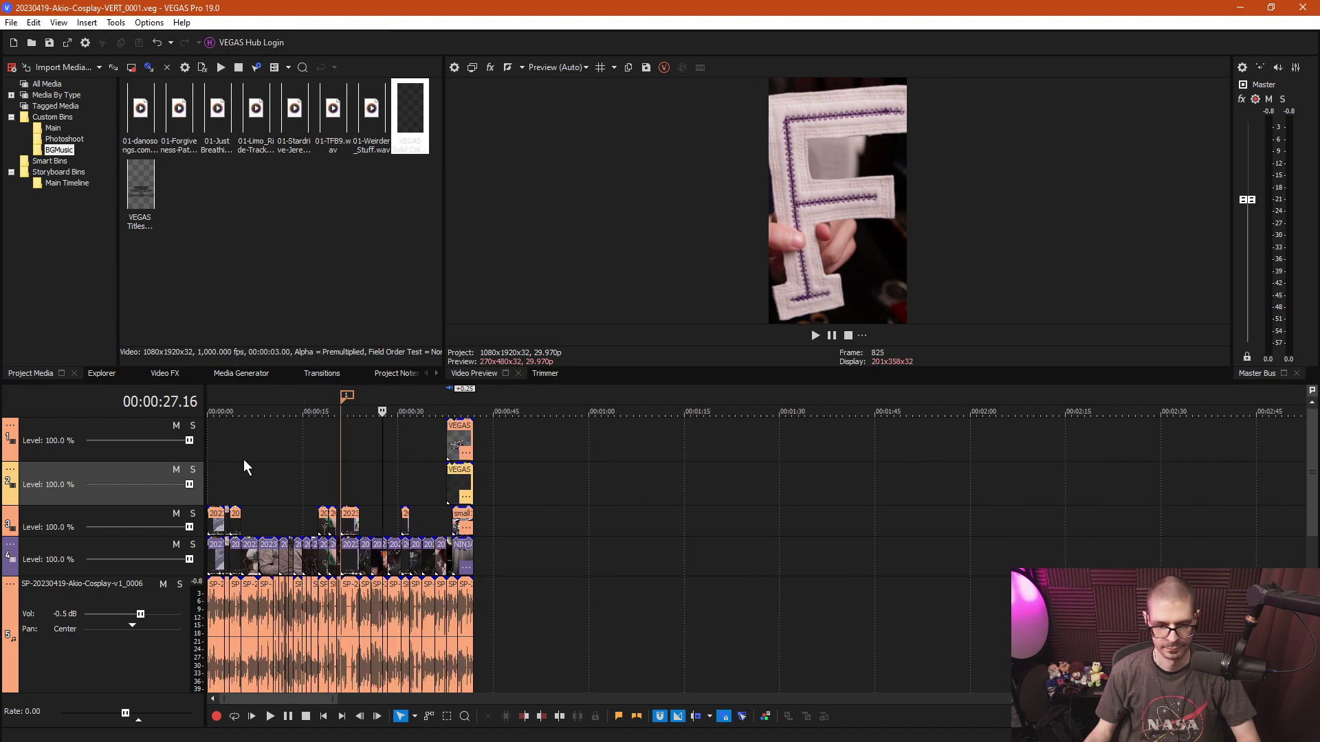
pyautogui.scroll(5, 279, 472)
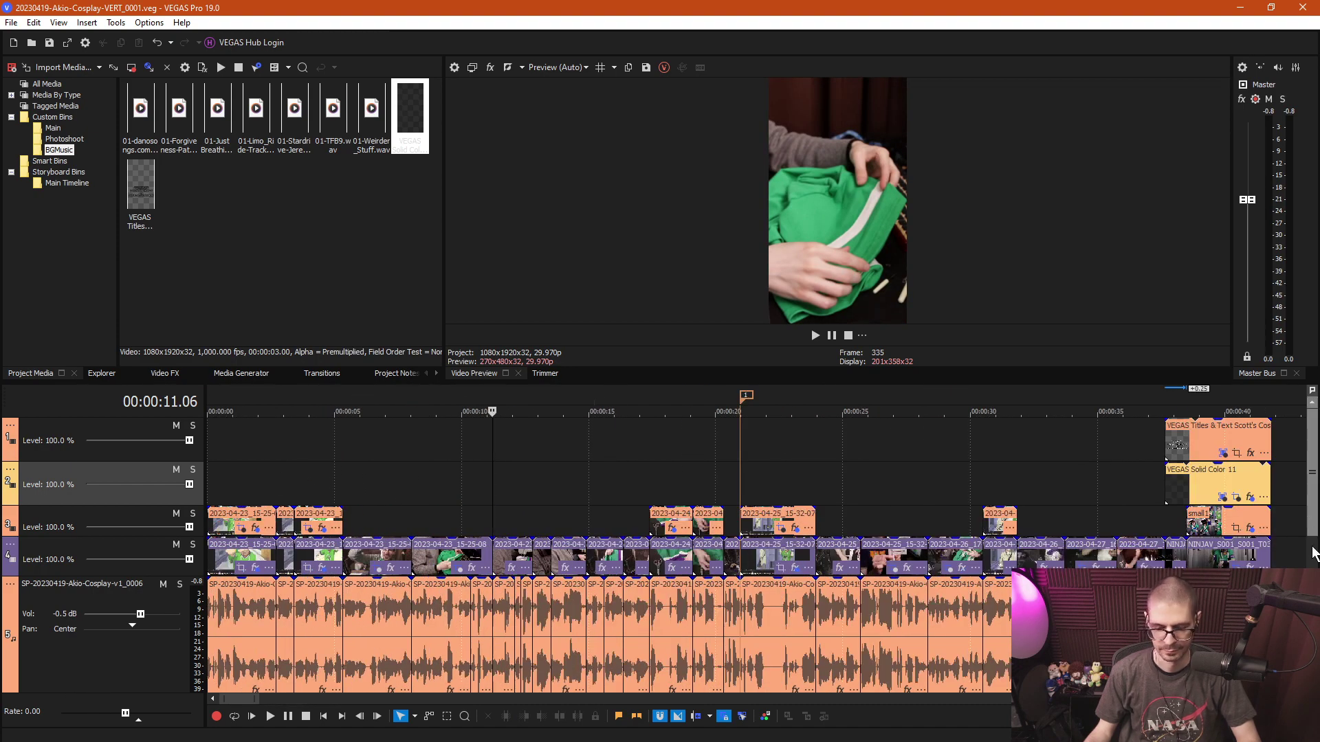
# Reduce the heights of the audio, title and solid colour tracks so that all tracks fit in the timeline.
pyautogui.scroll(-2, 396, 574)
pyautogui.moveTo(106, 609); pyautogui.dragTo(123, 564)
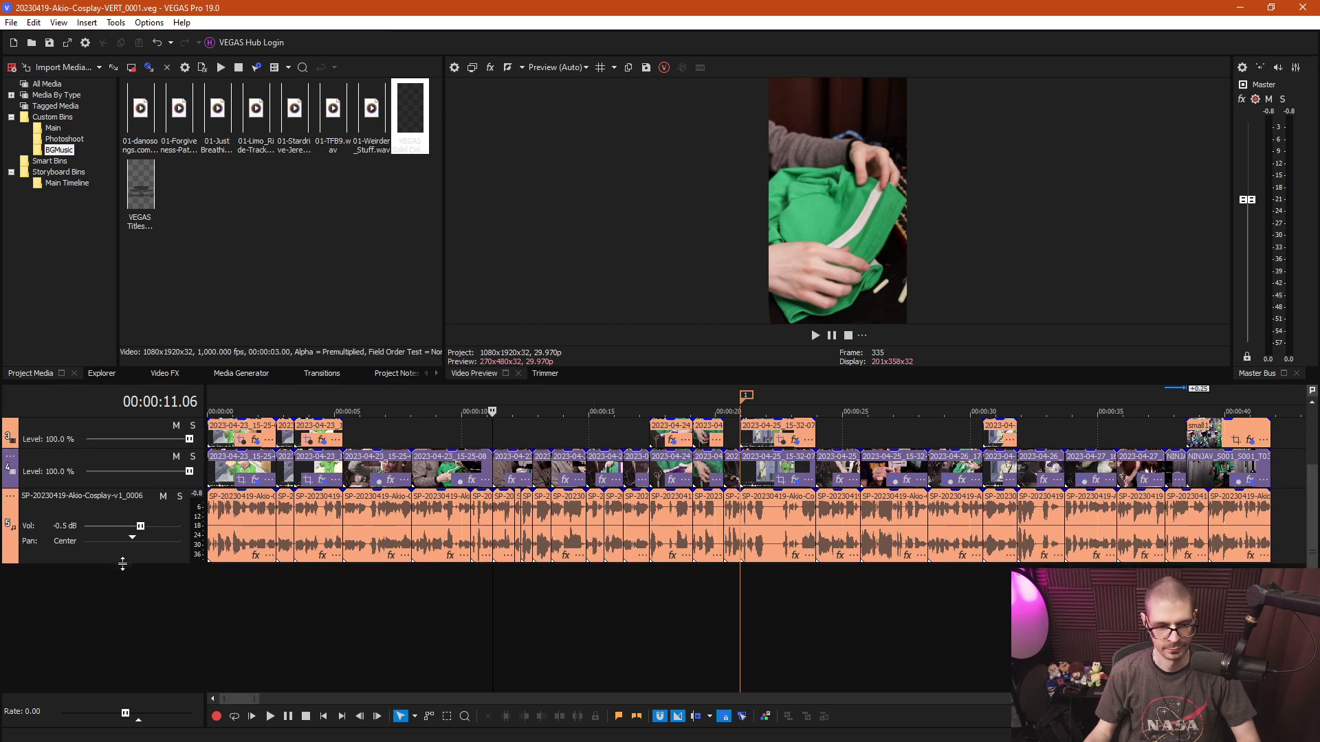
pyautogui.scroll(2, 1309, 491)
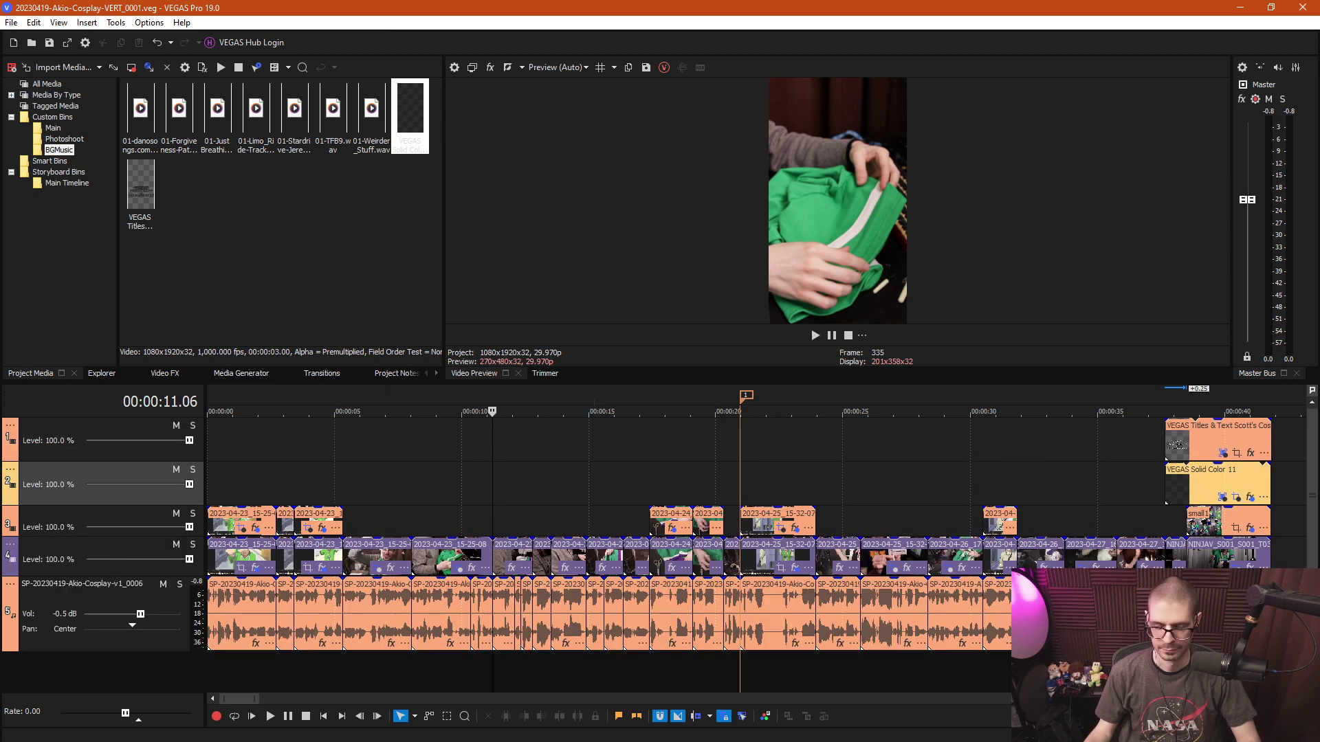
pyautogui.moveTo(133, 462); pyautogui.dragTo(122, 402)
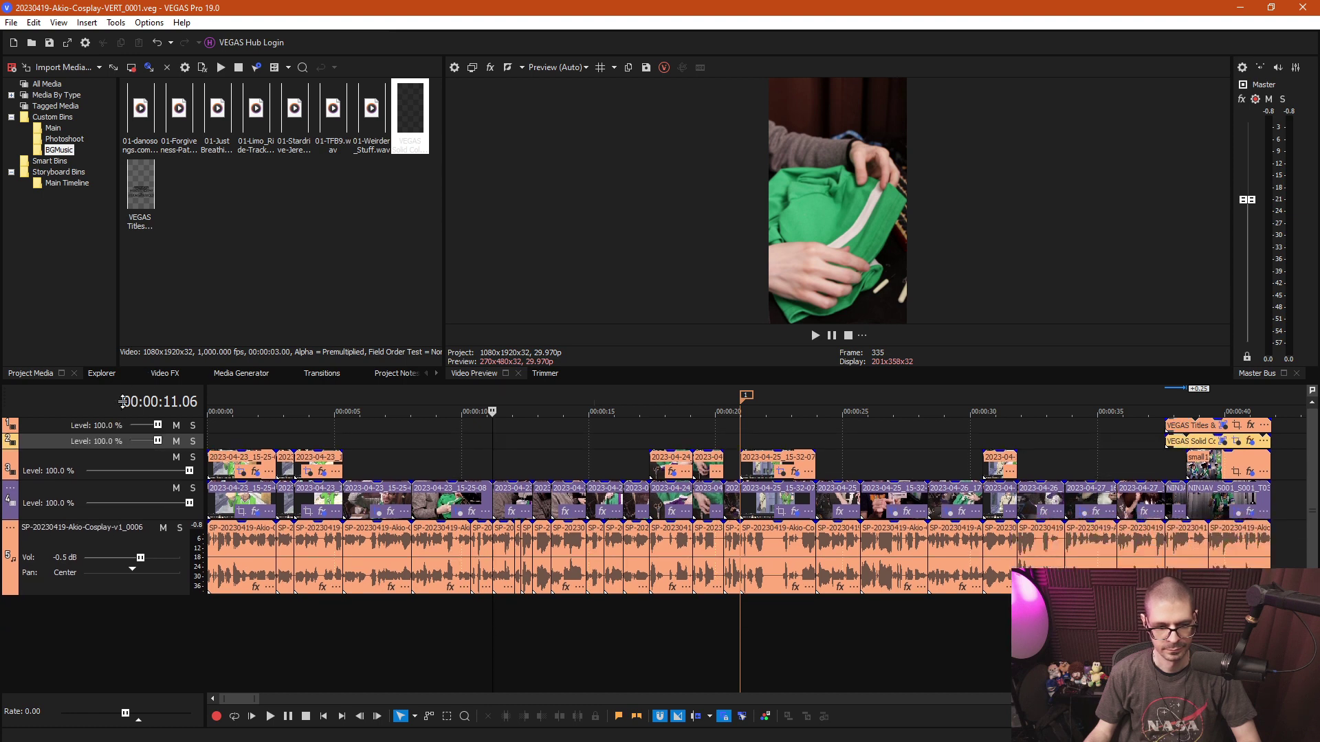
pyautogui.click(349, 431)
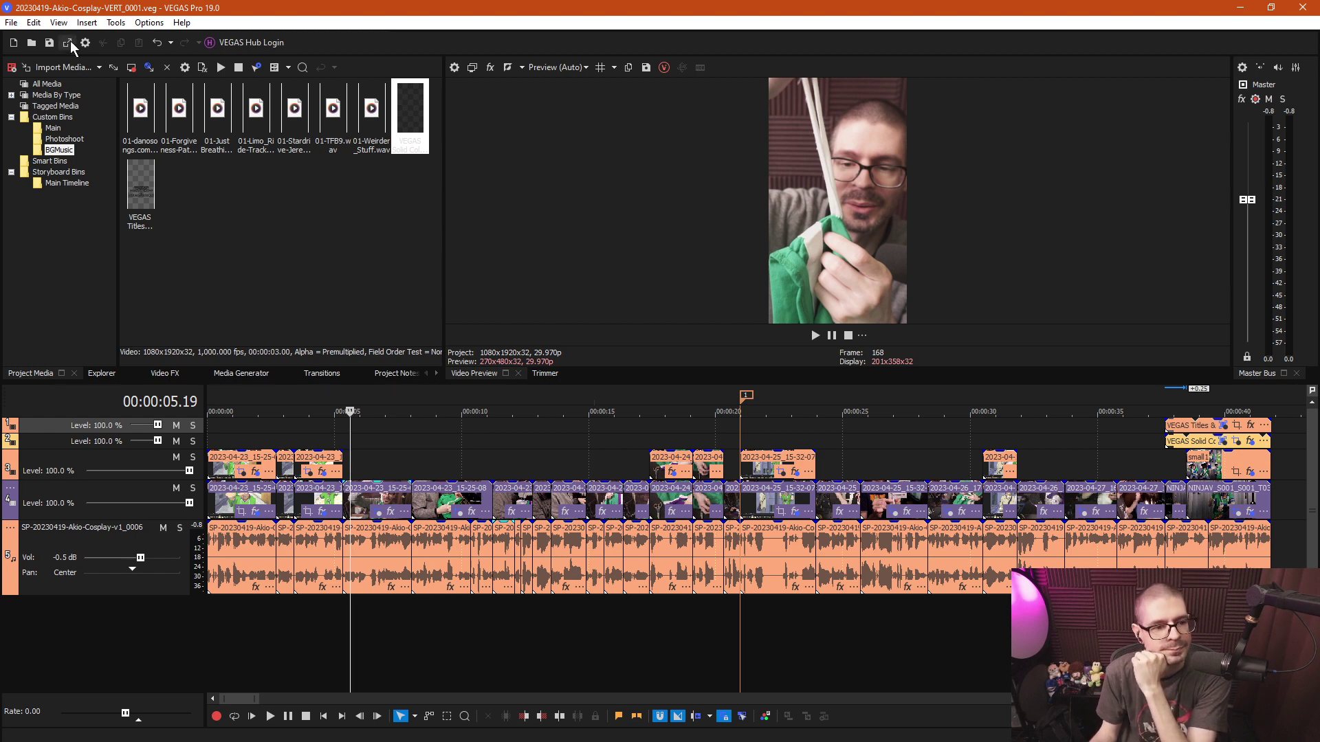
# Render 20230419-Akio-Cosplay-VERT_0001.mp4 to F:\ as MAGIX AVC/AAC MP4 with the SW Vertical LLHQ 1080p 29.97 fps (NVENC) template.
pyautogui.click(11, 22)
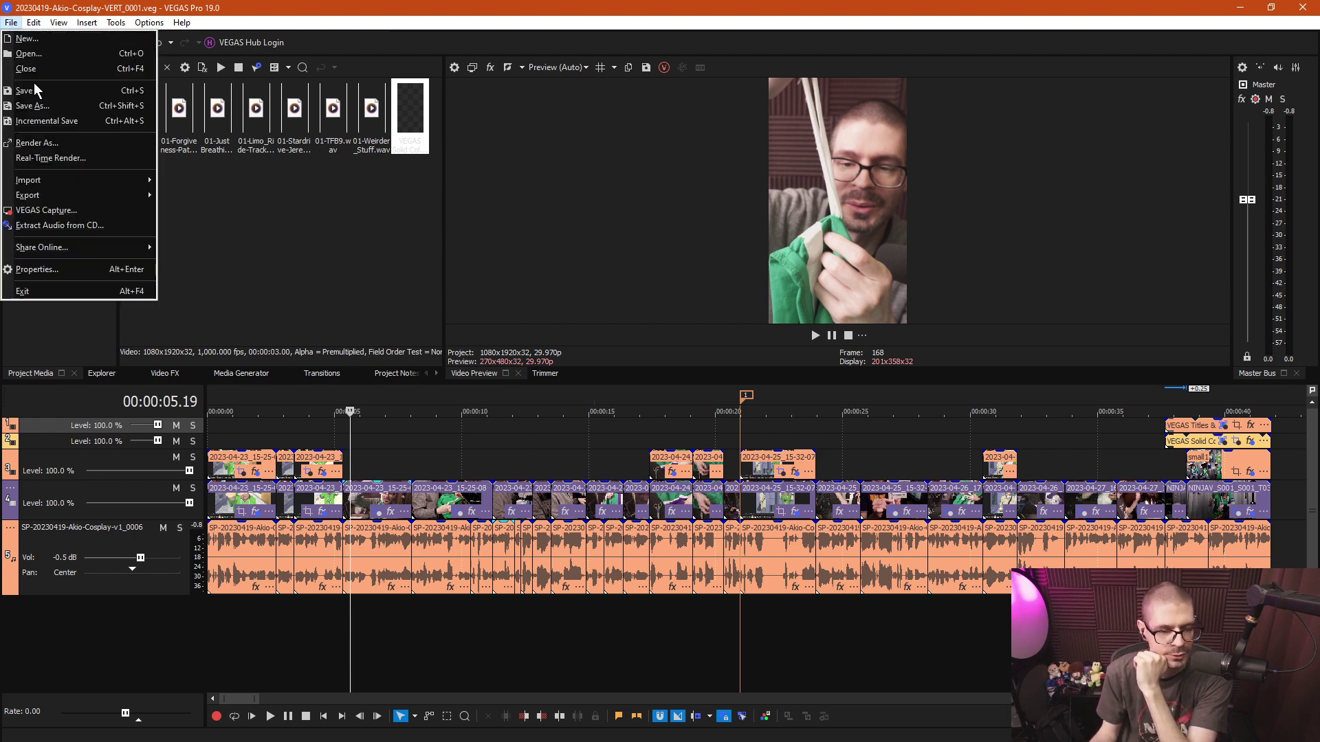
pyautogui.click(72, 141)
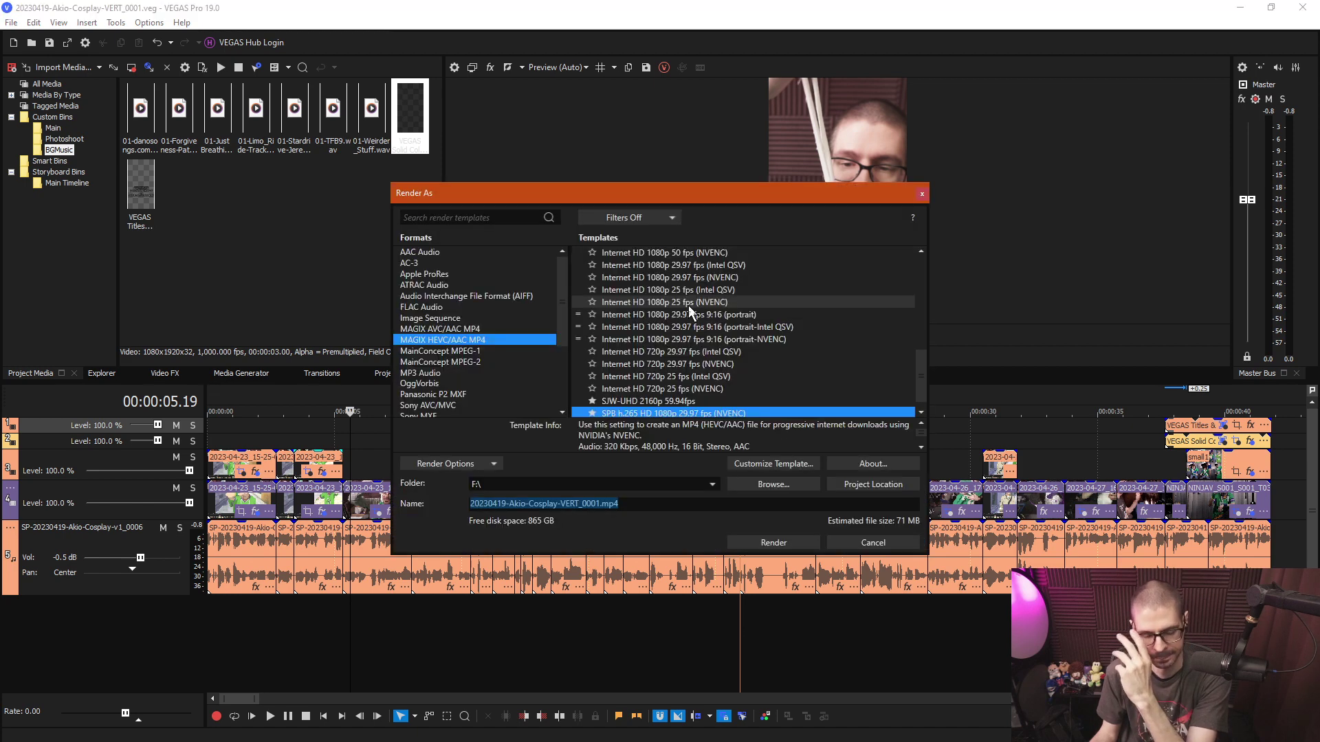
pyautogui.click(422, 328)
pyautogui.click(725, 402)
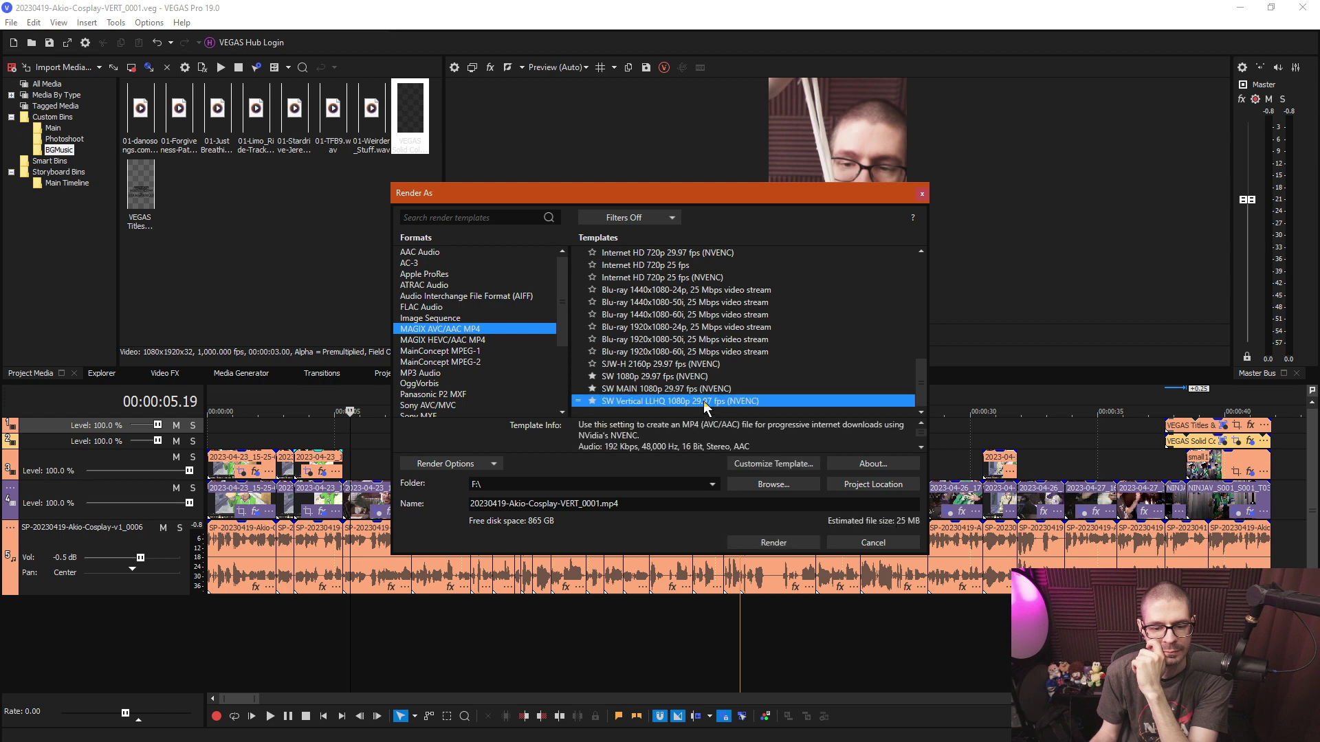
pyautogui.click(789, 542)
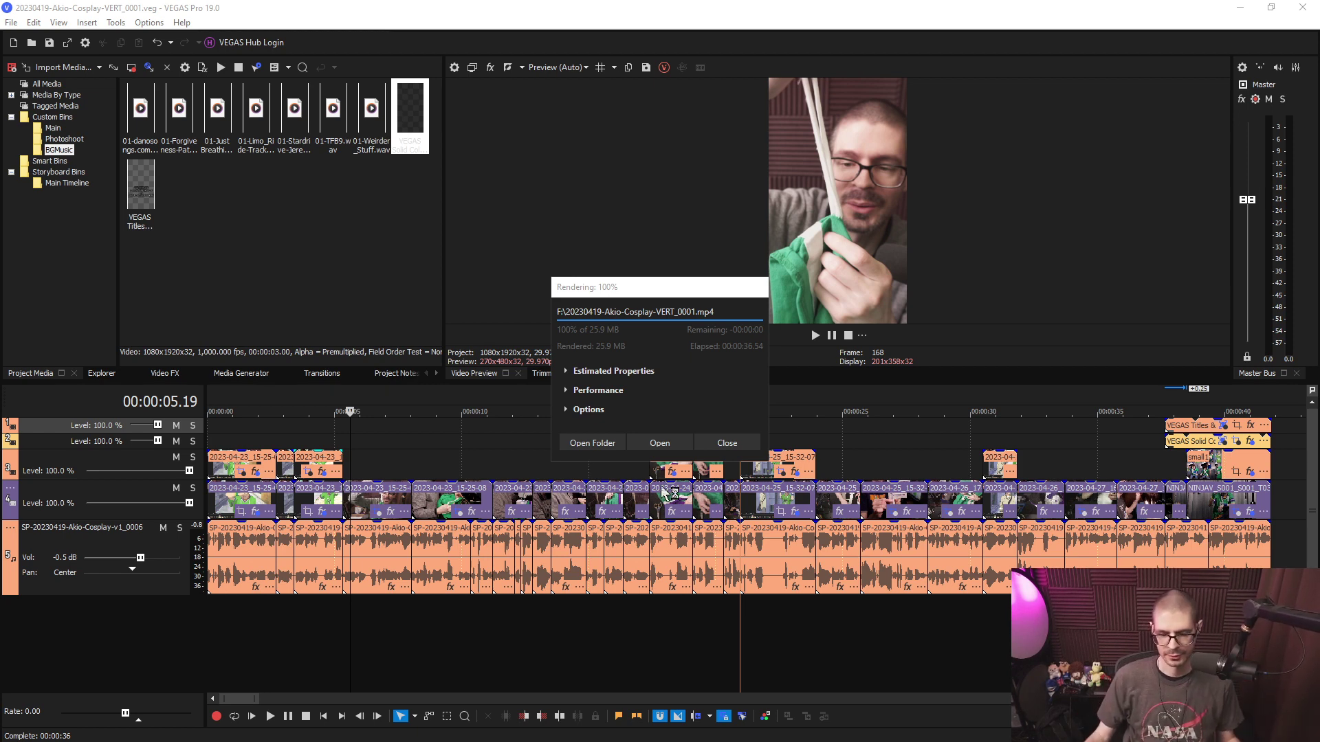
pyautogui.click(711, 442)
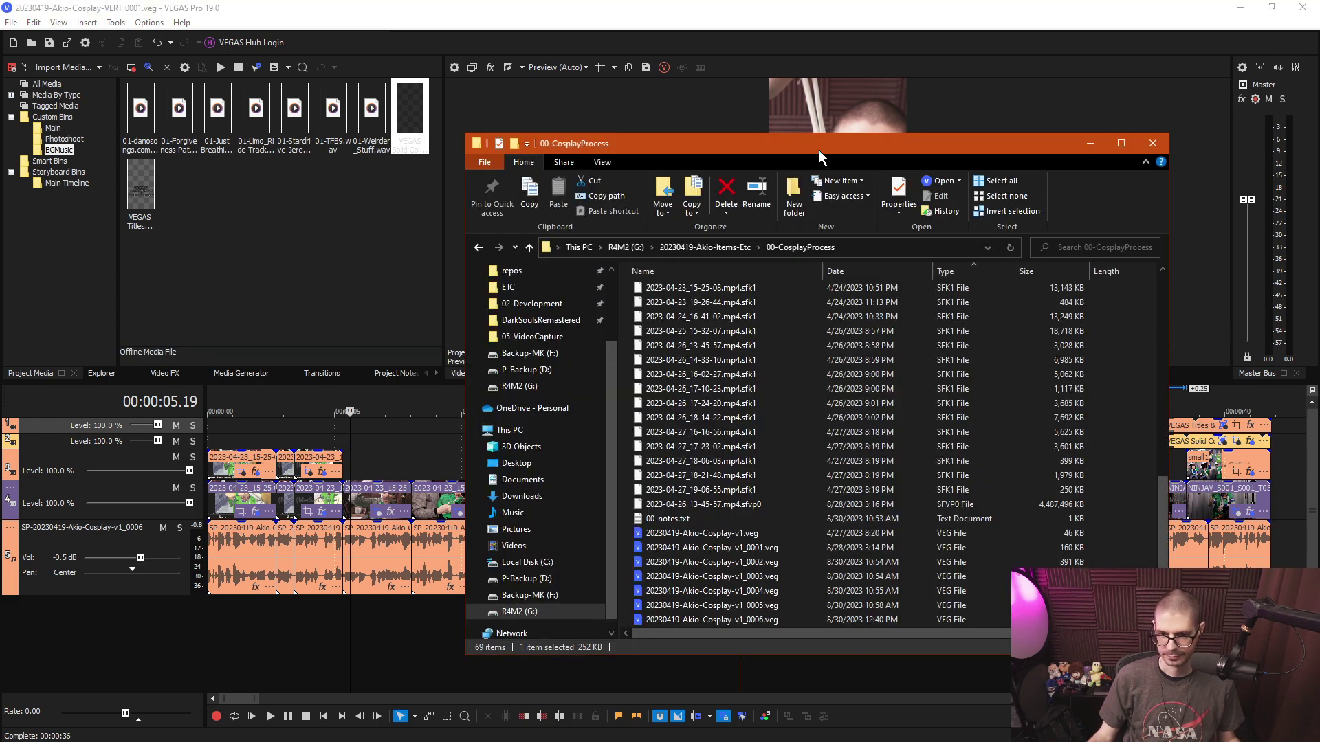
# Close the file browser window and the project, and import the rendered vertical video into the empty project's media.
pyautogui.hotkey('alt', 'F4')
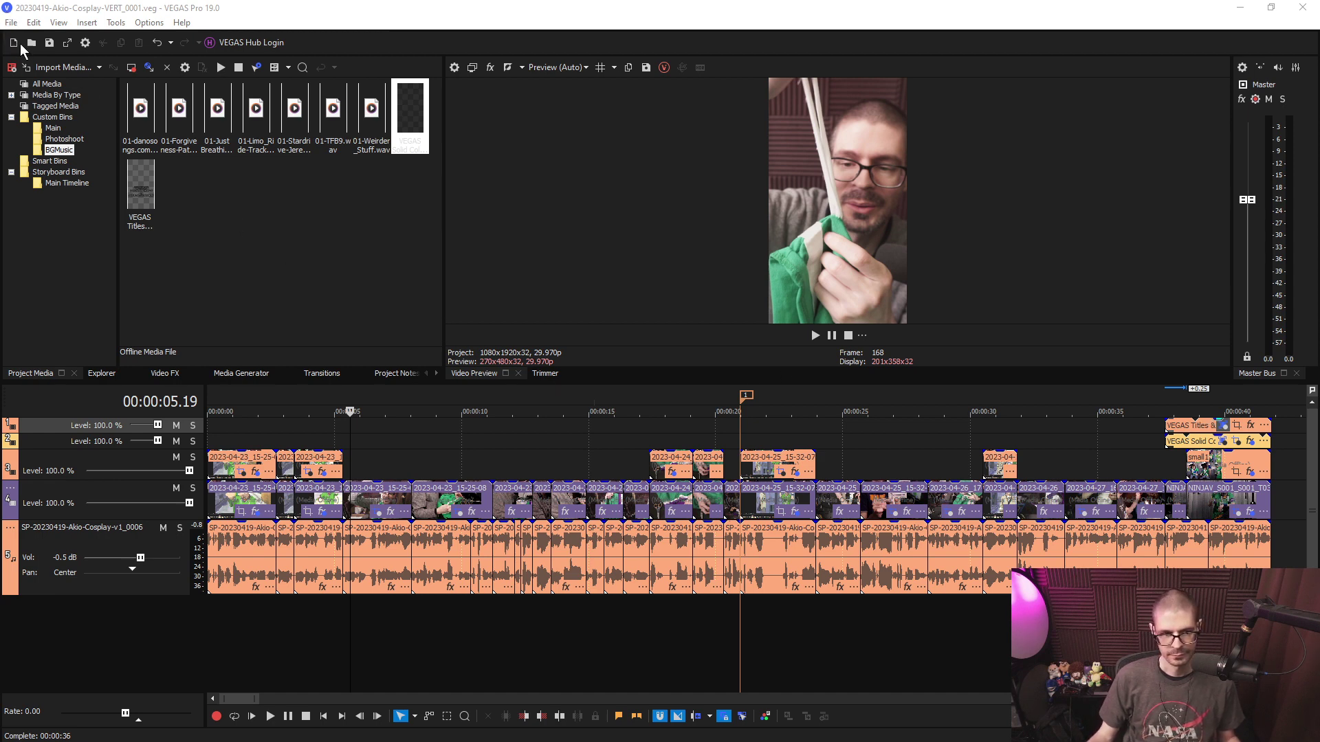
pyautogui.click(11, 22)
pyautogui.click(81, 72)
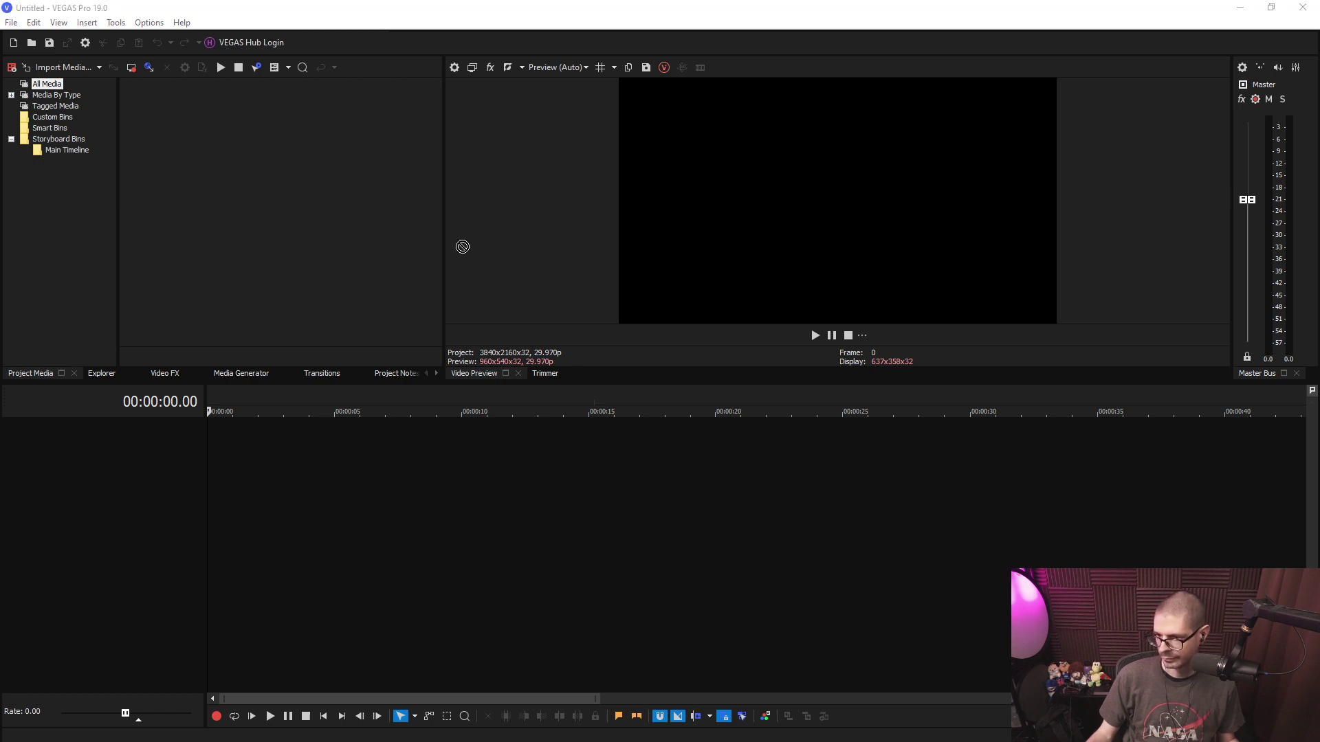
pyautogui.moveTo(460, 248); pyautogui.dragTo(413, 245)
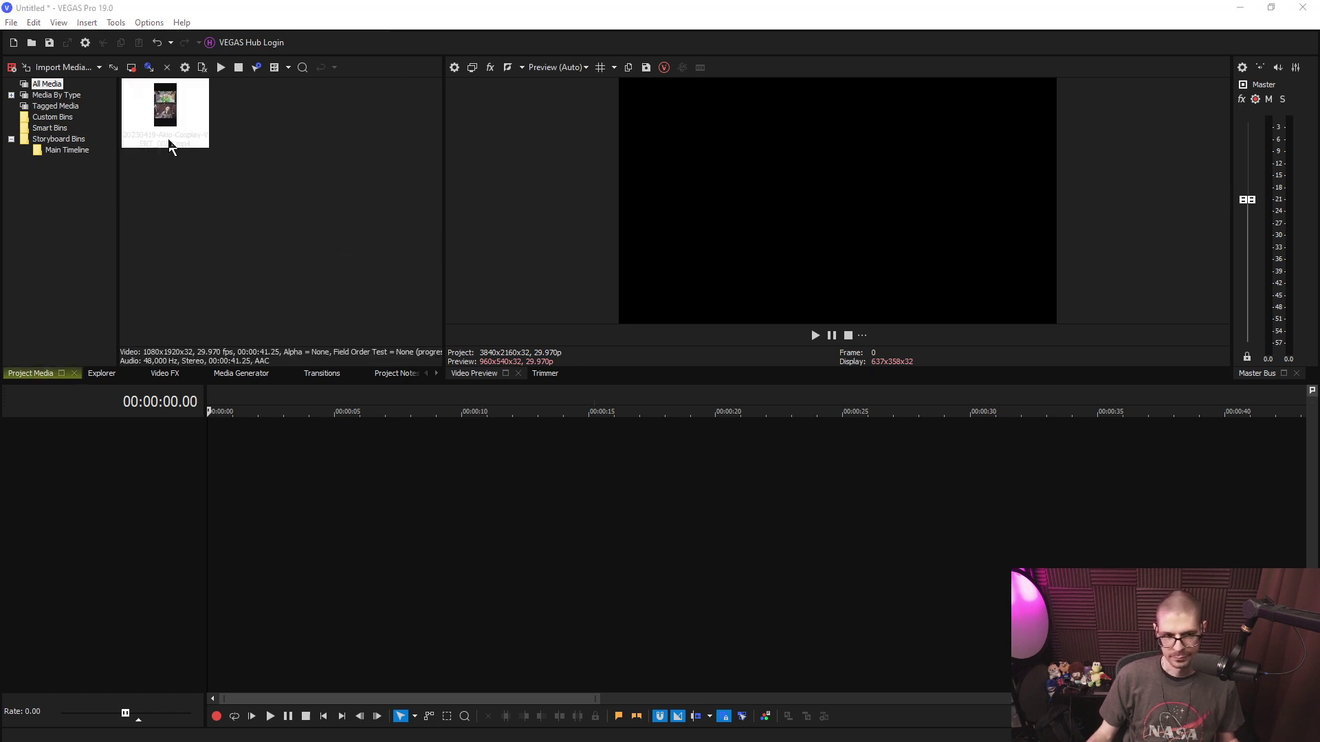
# Place the rendered vertical video at the start of the empty timeline and match the project video settings to it.
pyautogui.moveTo(170, 138); pyautogui.dragTo(342, 427)
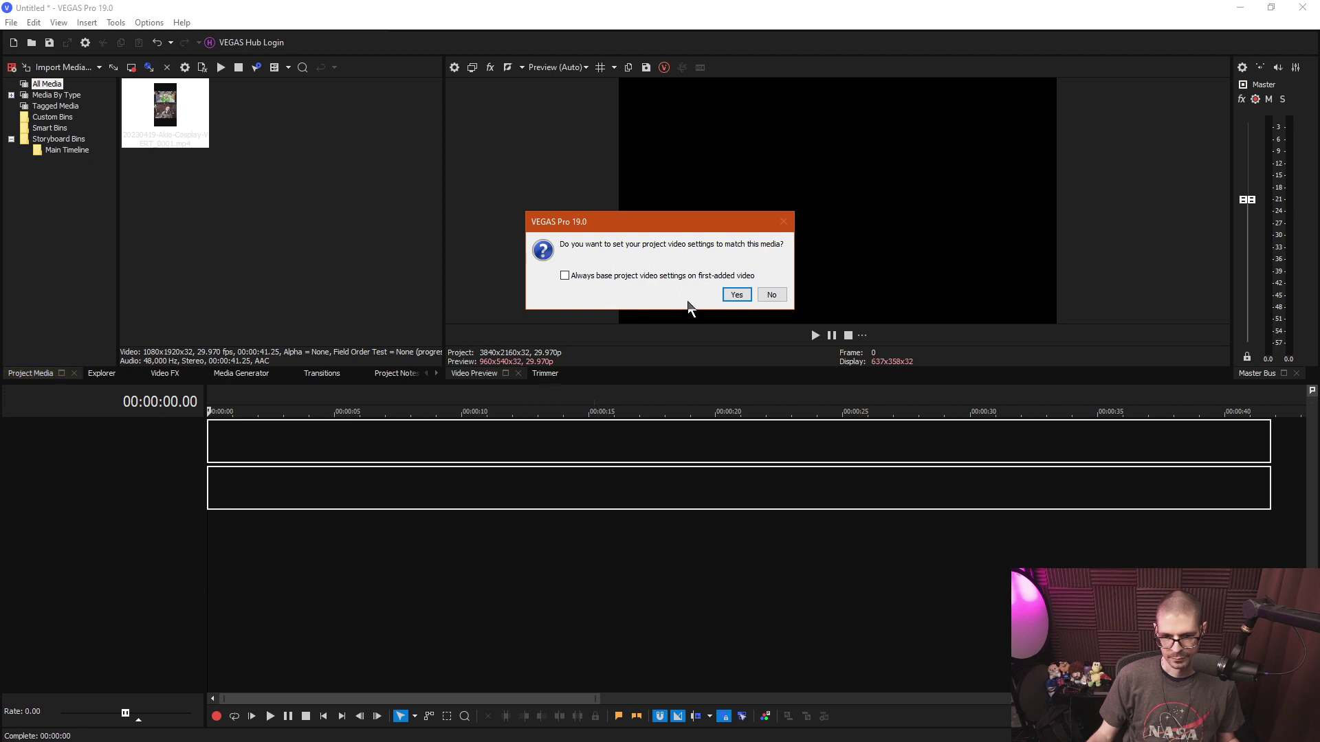
pyautogui.click(730, 294)
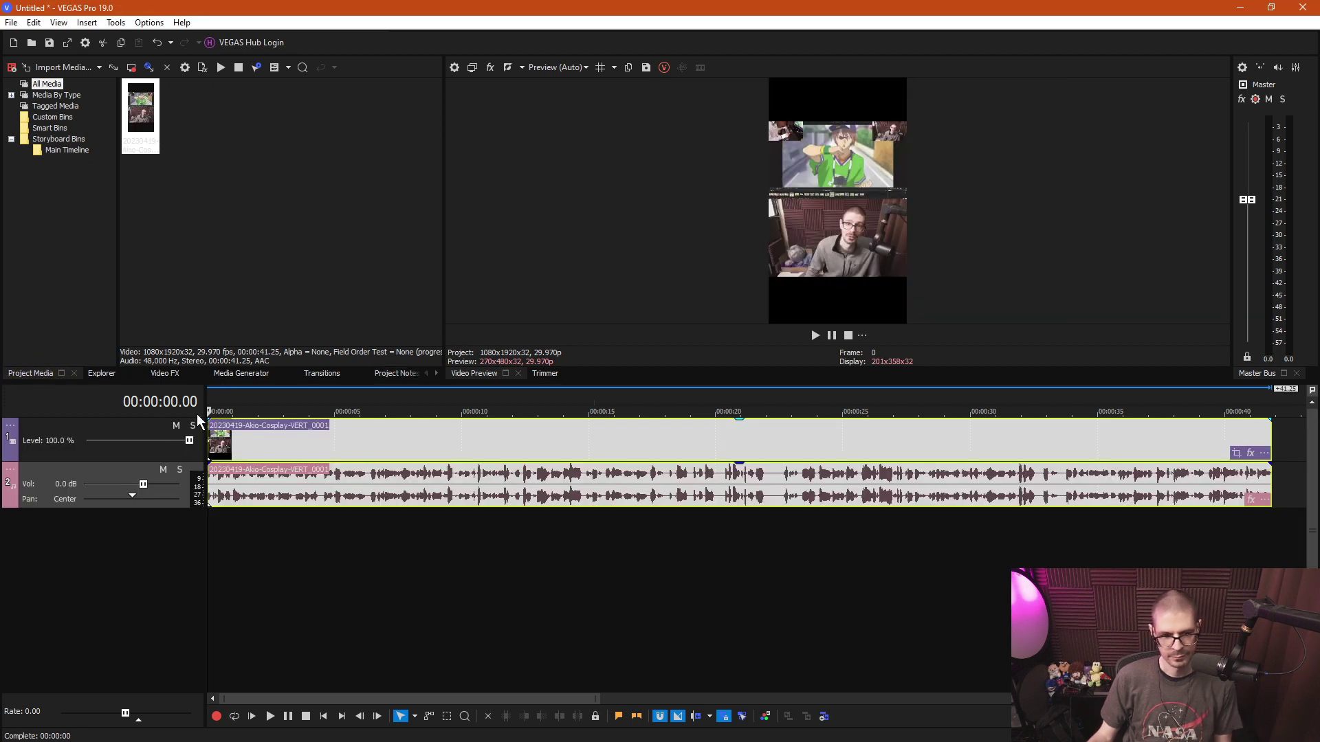
# Play the rendered video through, speeding up to rate 1.50, and examine the end title at about 00:00:40 in an enlarged preview.
pyautogui.press('space')
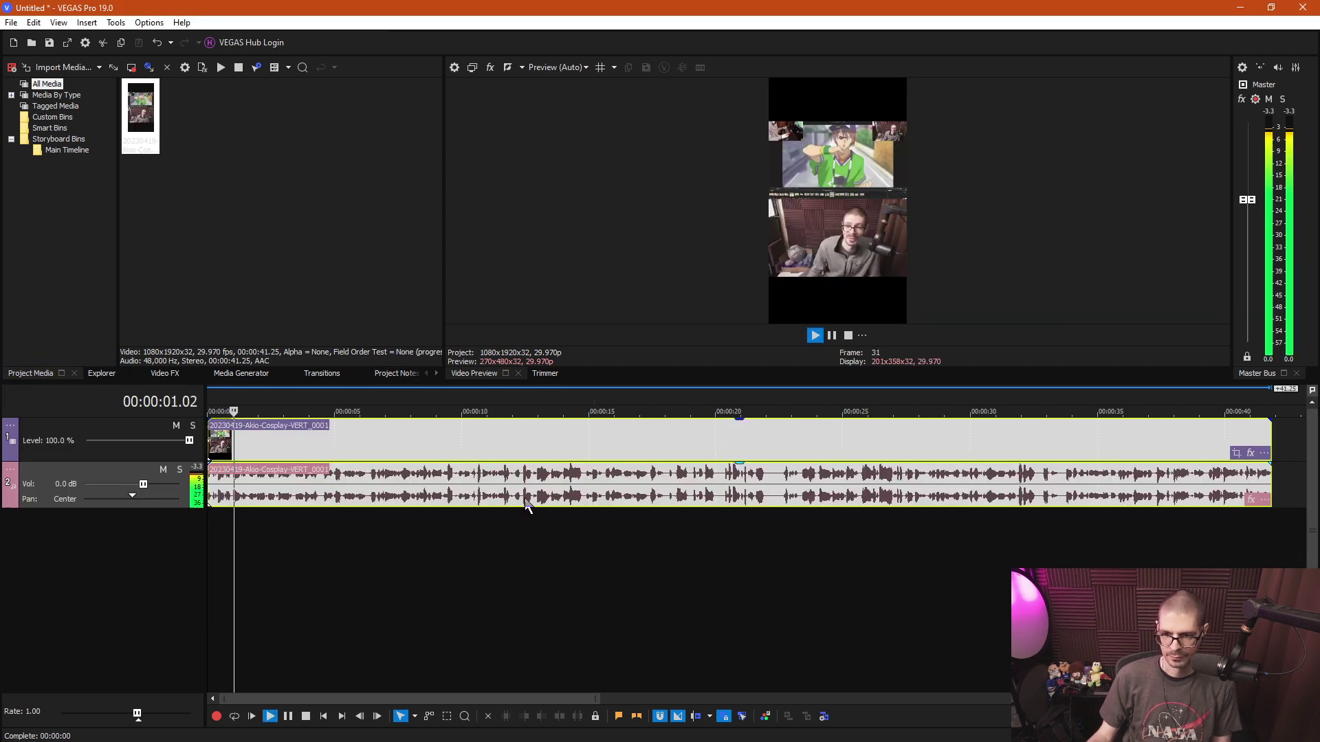
pyautogui.press('l')
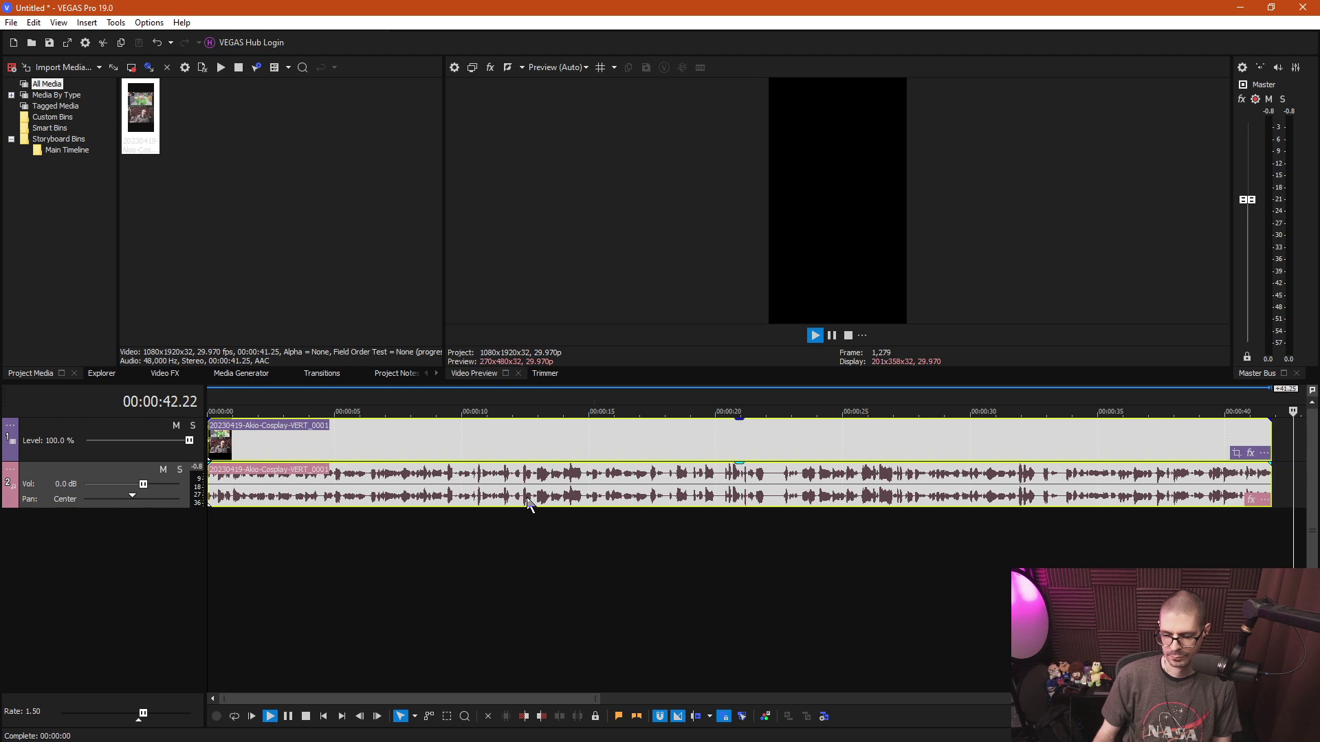
pyautogui.press('k')
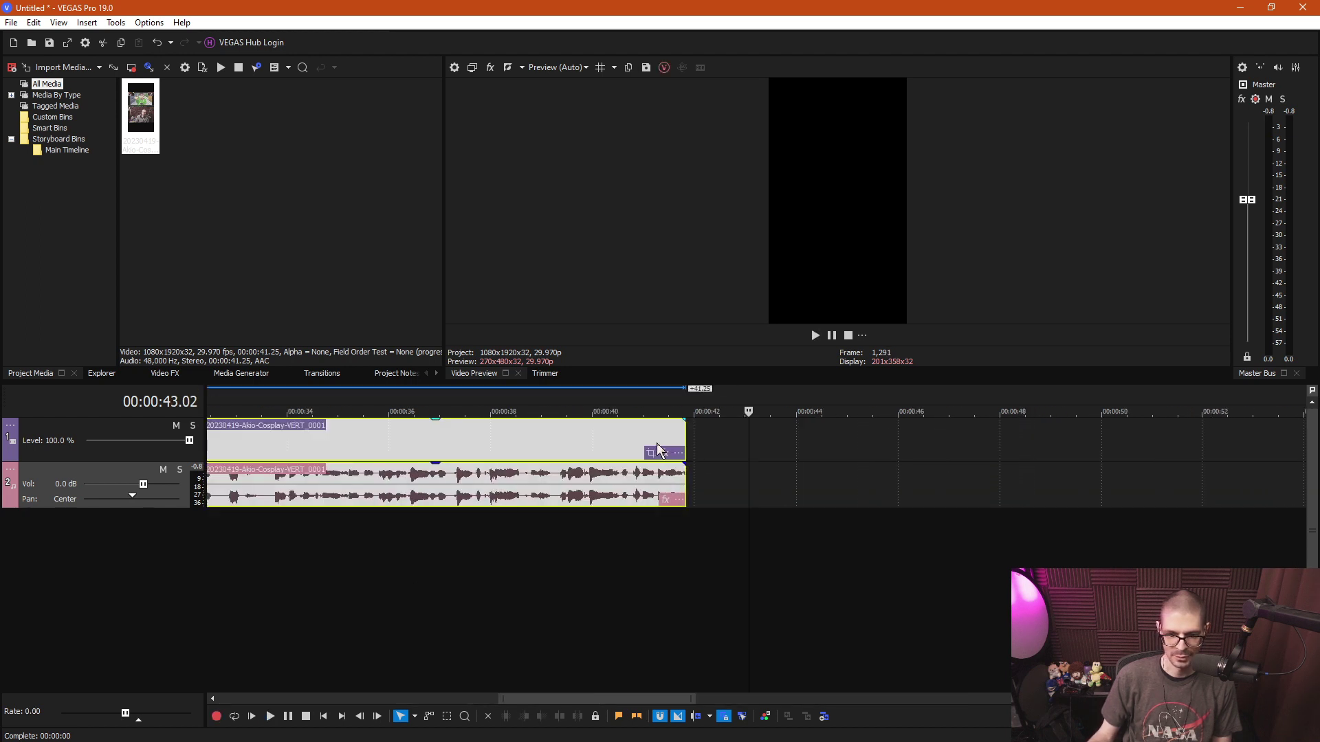
pyautogui.click(611, 440)
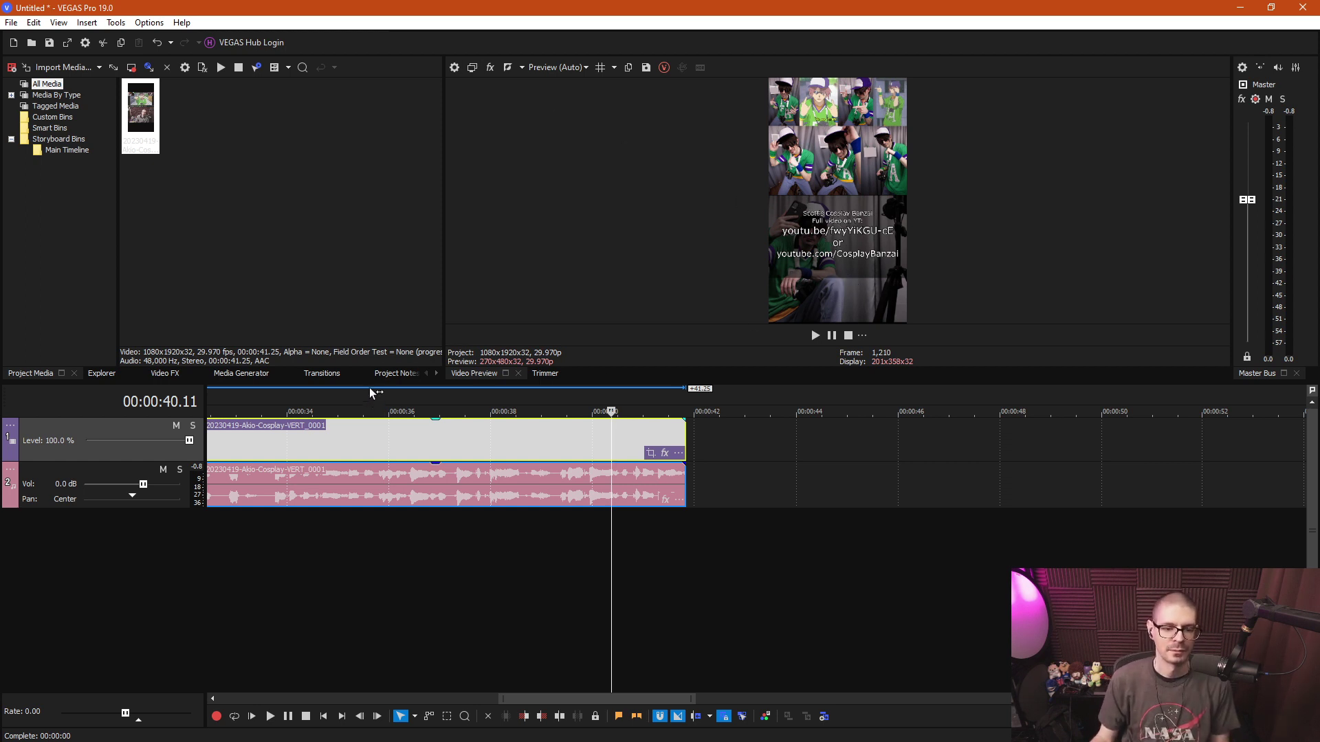
pyautogui.moveTo(369, 388); pyautogui.dragTo(330, 582)
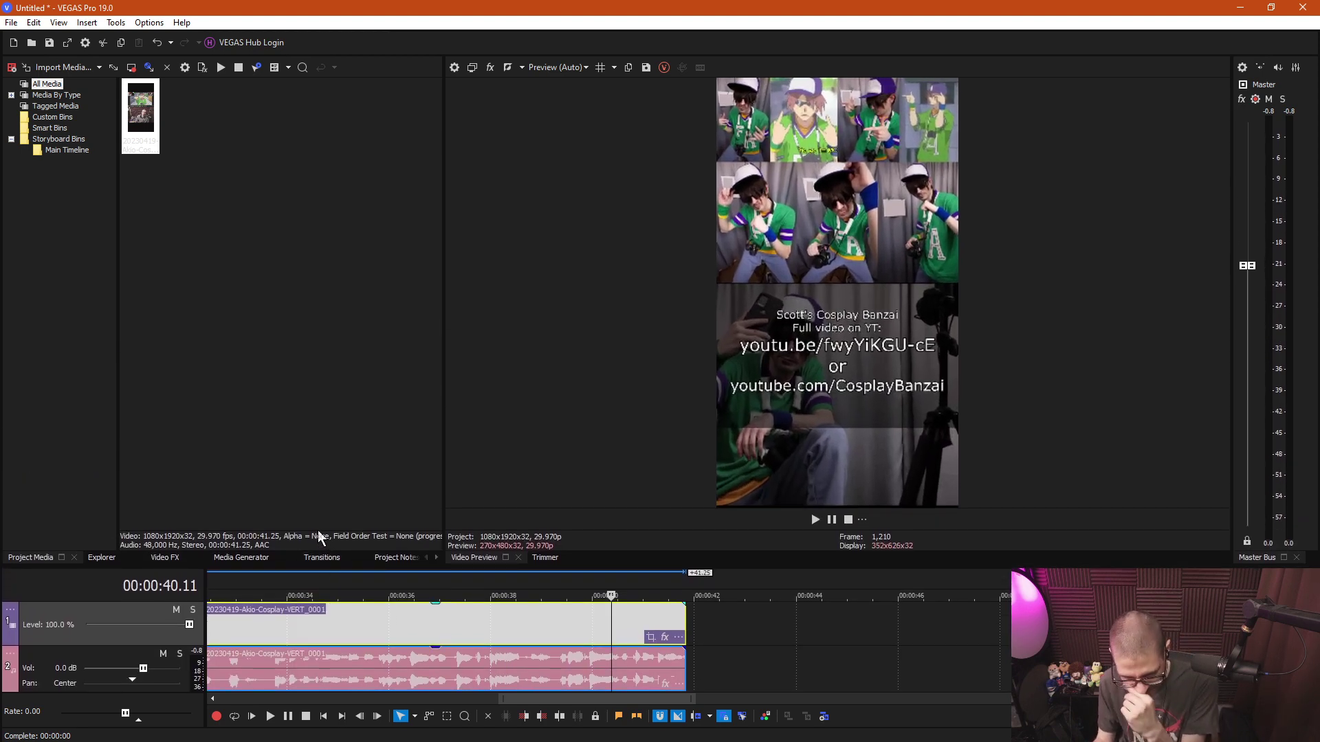